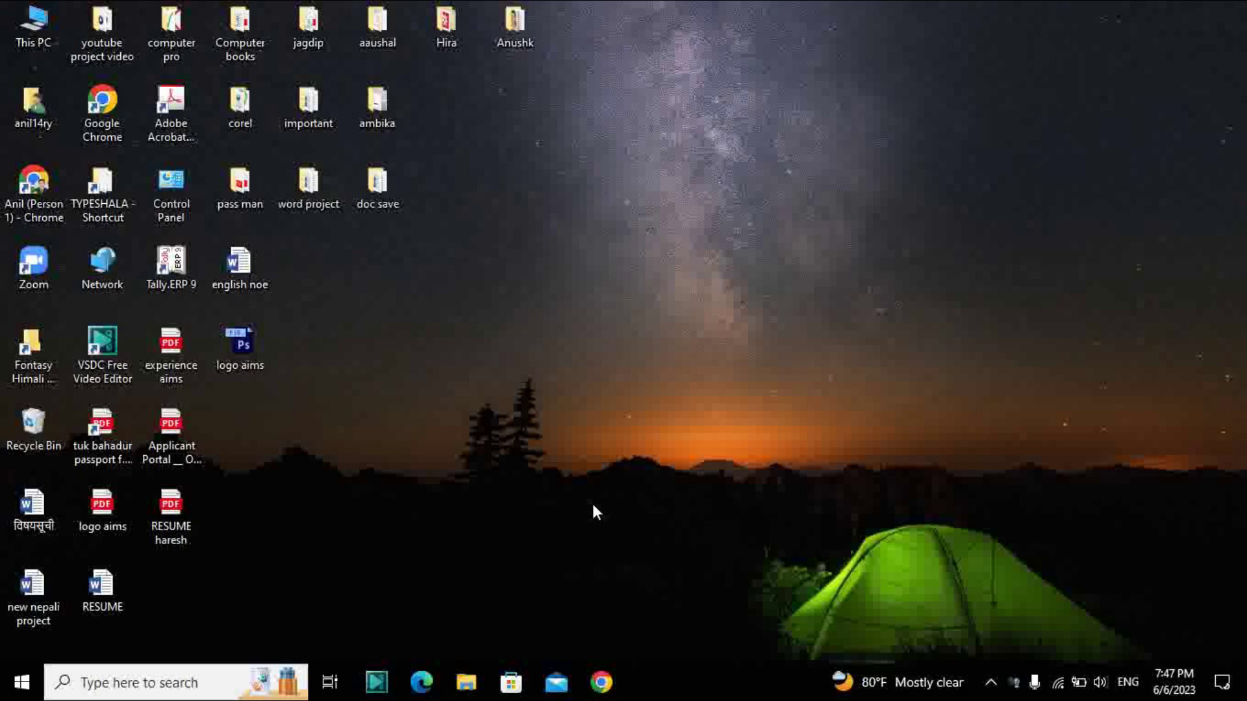
Launch Word 2016 from Windows search and start a new blank document
click(205, 677)
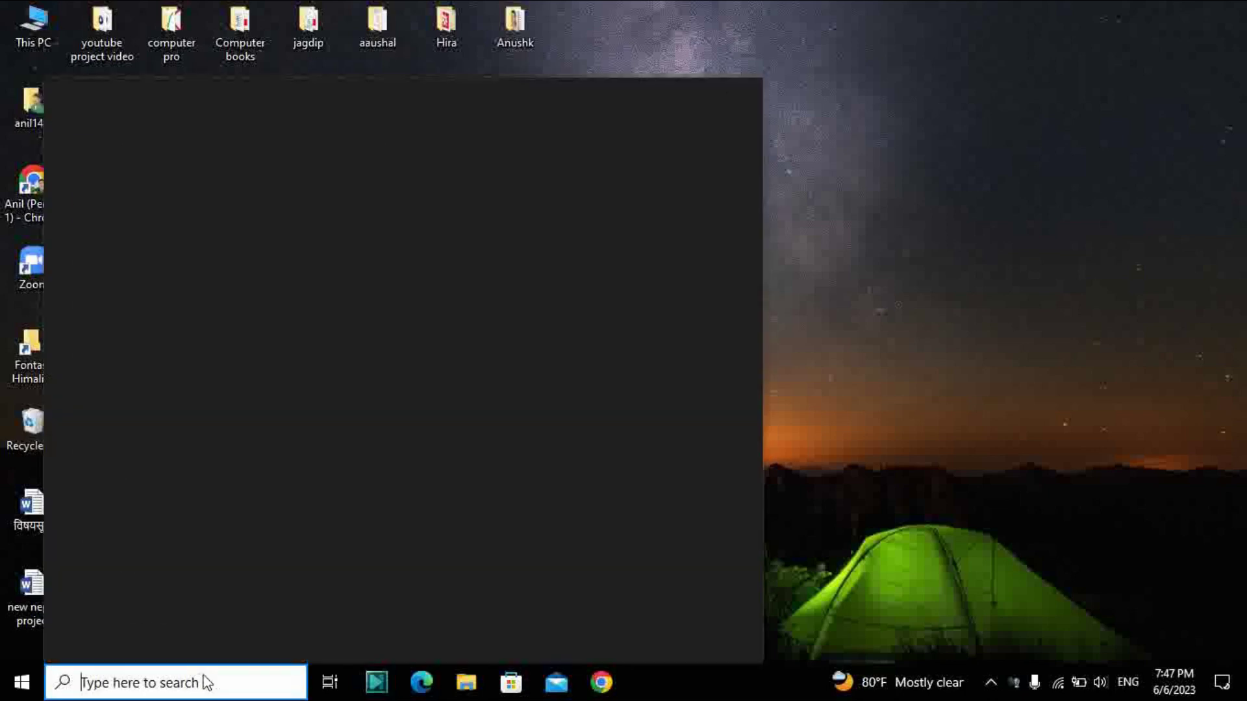
text(wo)
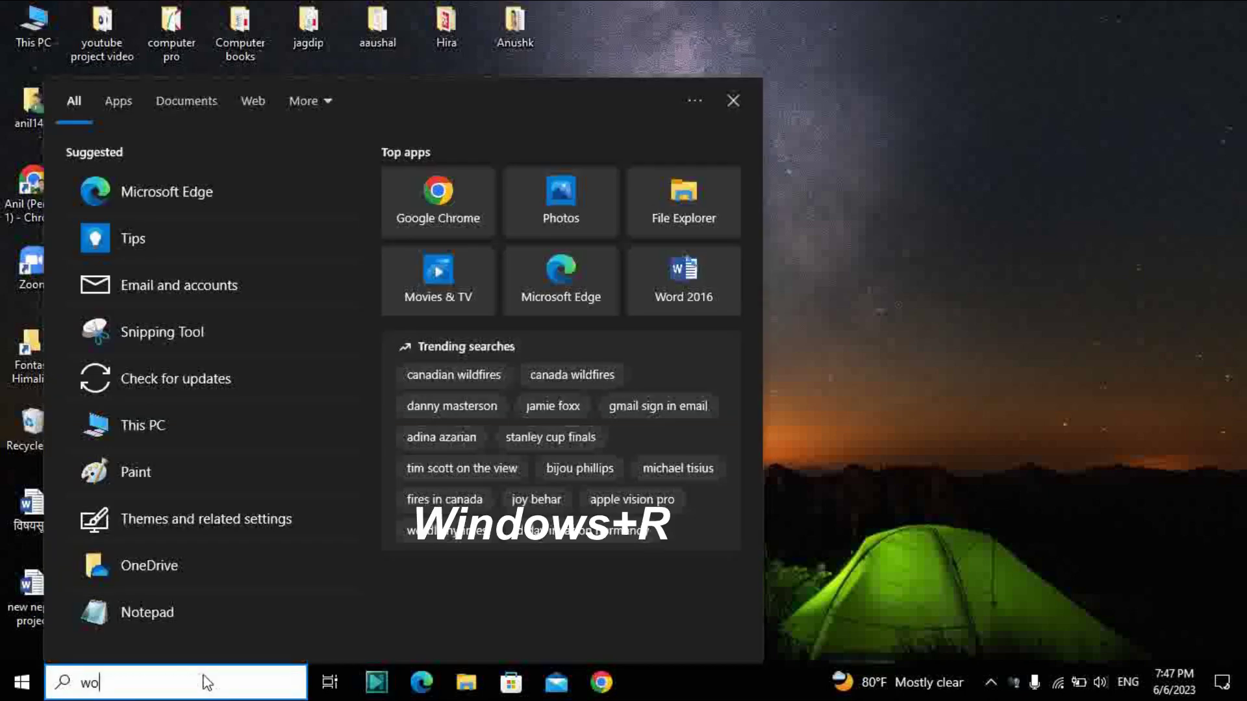
text(rd)
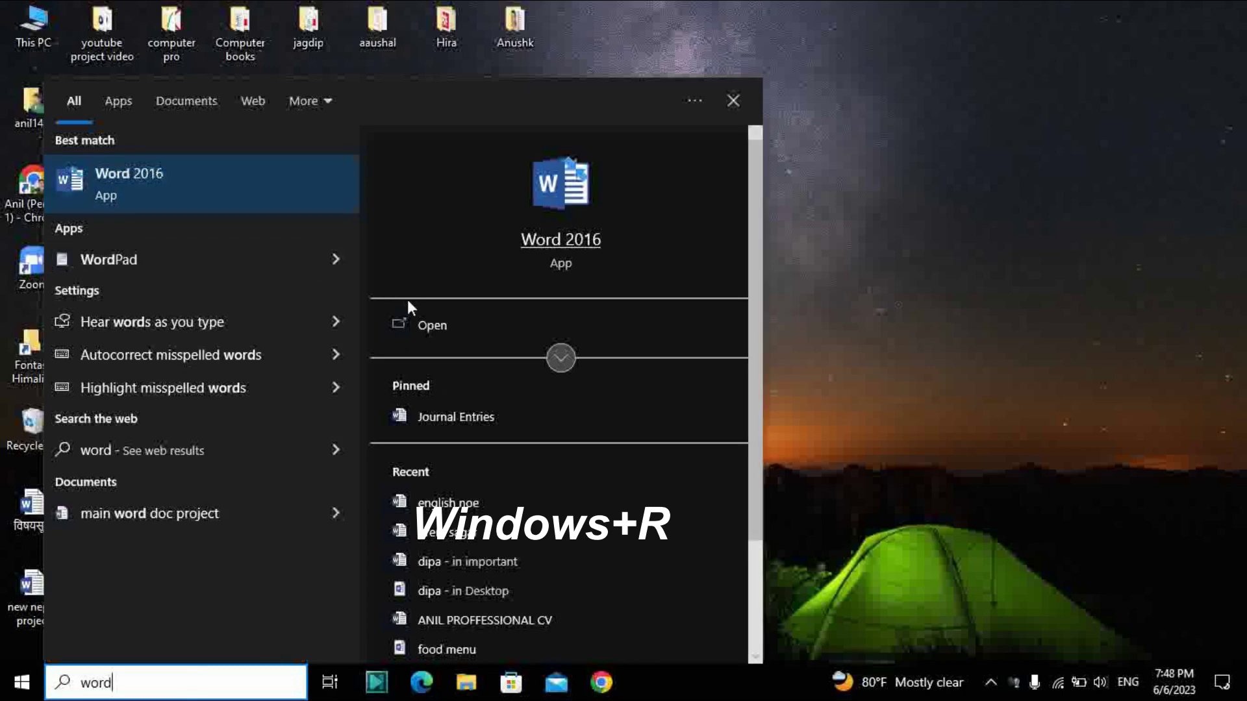
click(422, 323)
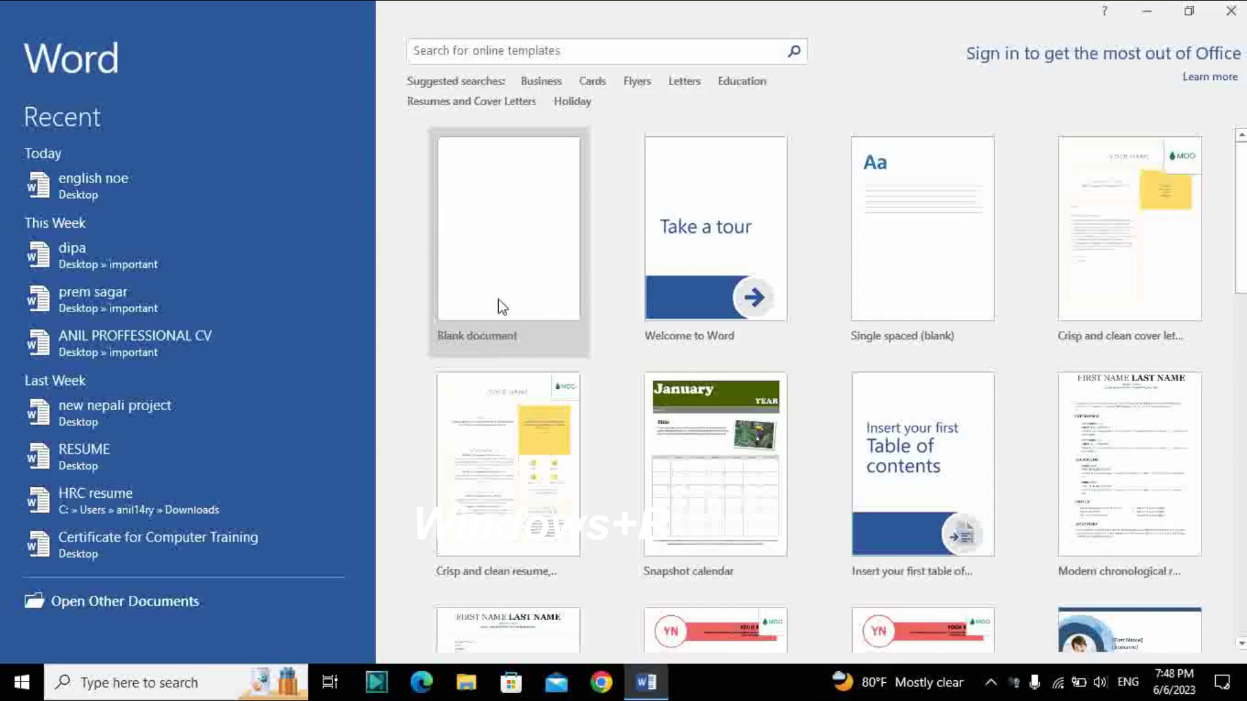
click(507, 263)
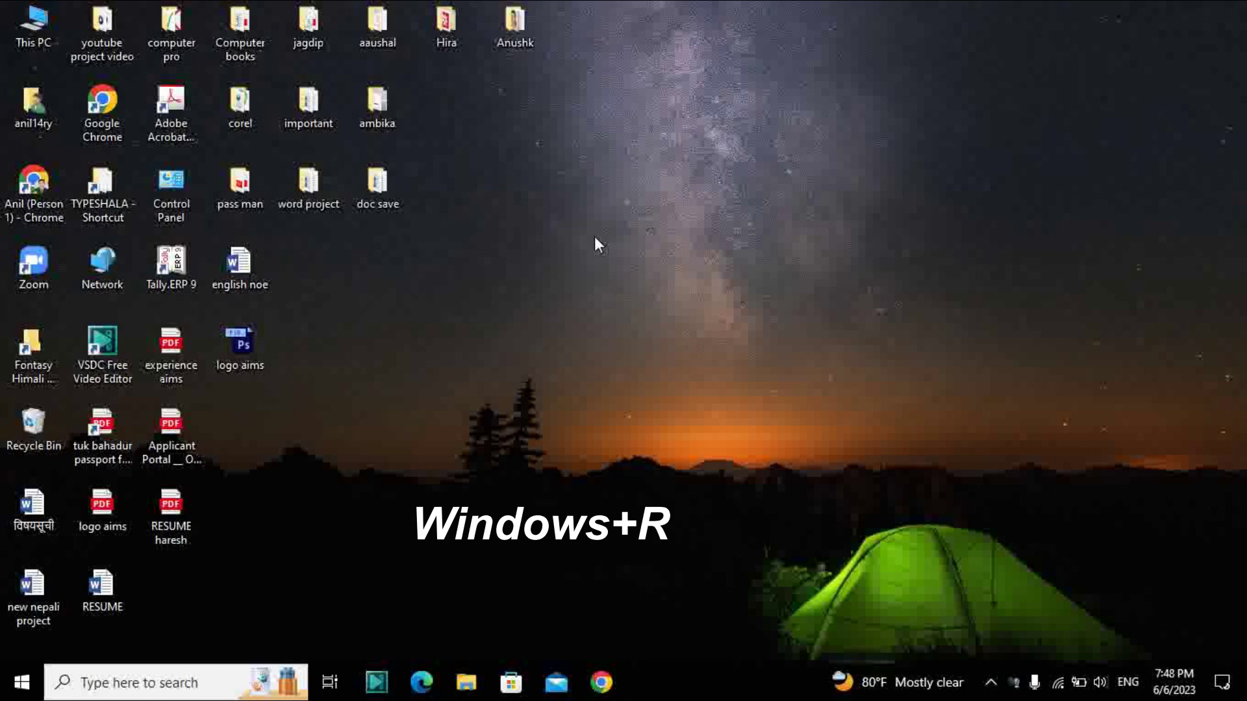
Launch Word by running winword from the Run dialog and dismiss the activation notice
key(super+r)
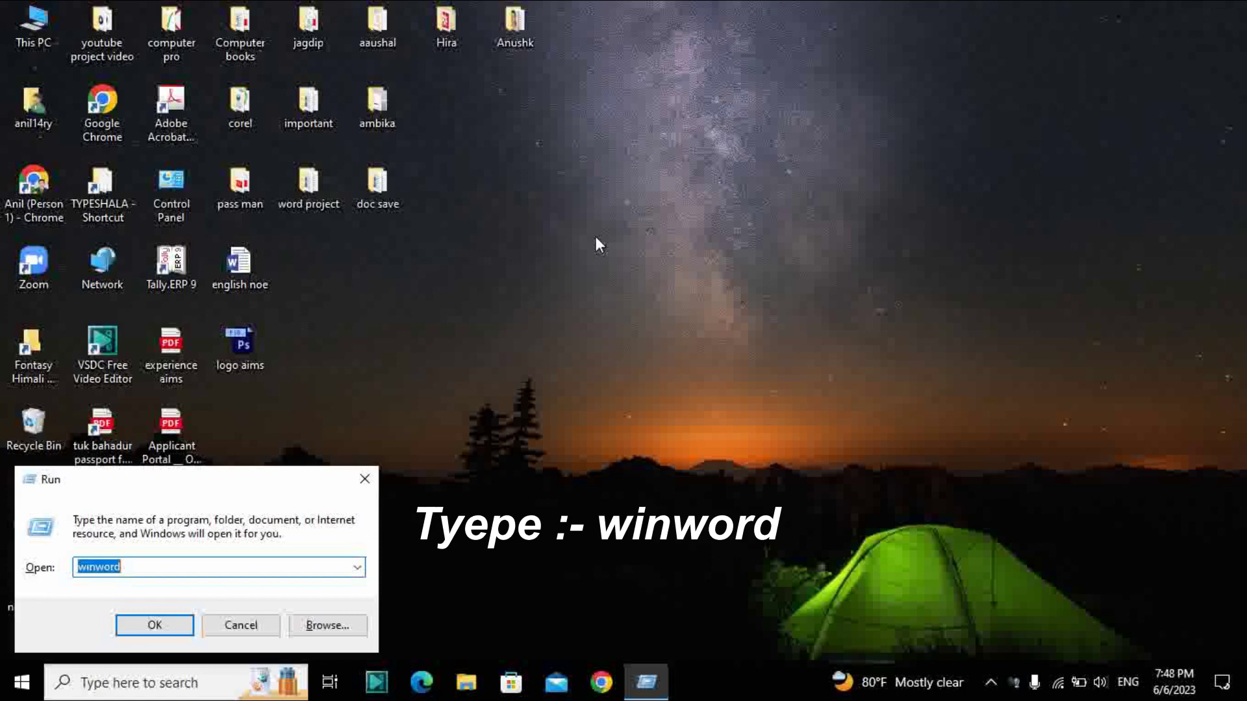
key(BackSpace)
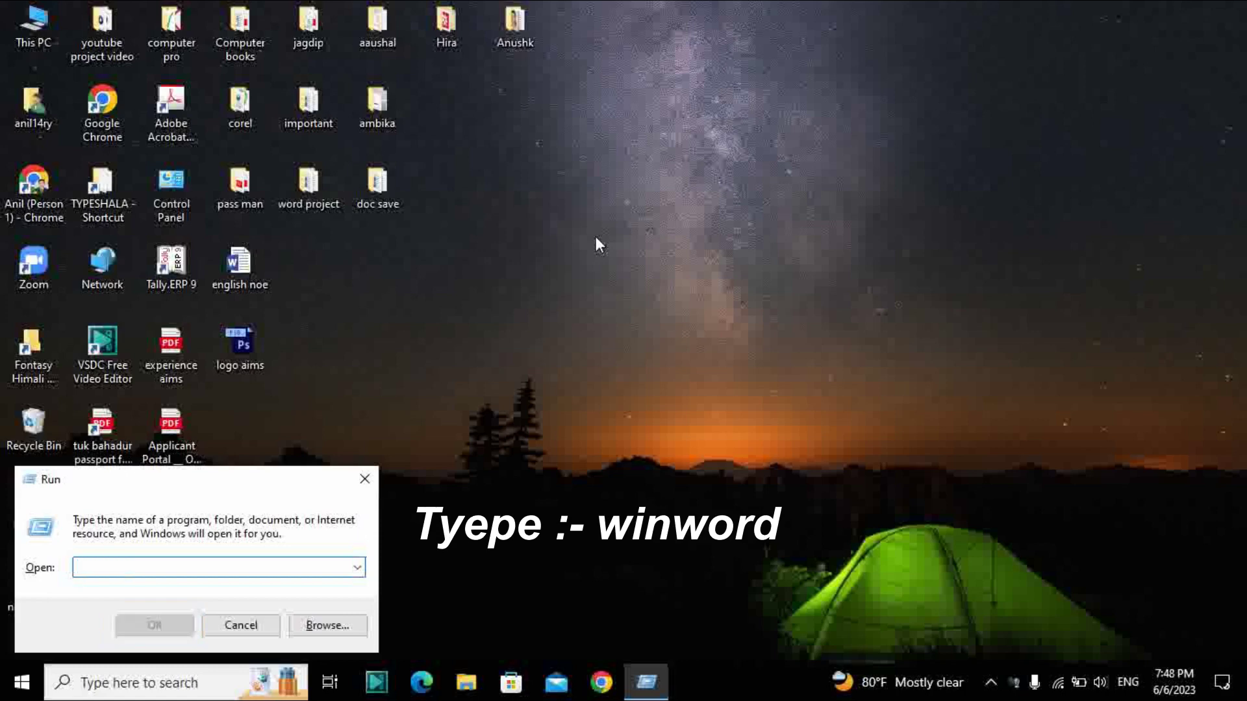
text(winw)
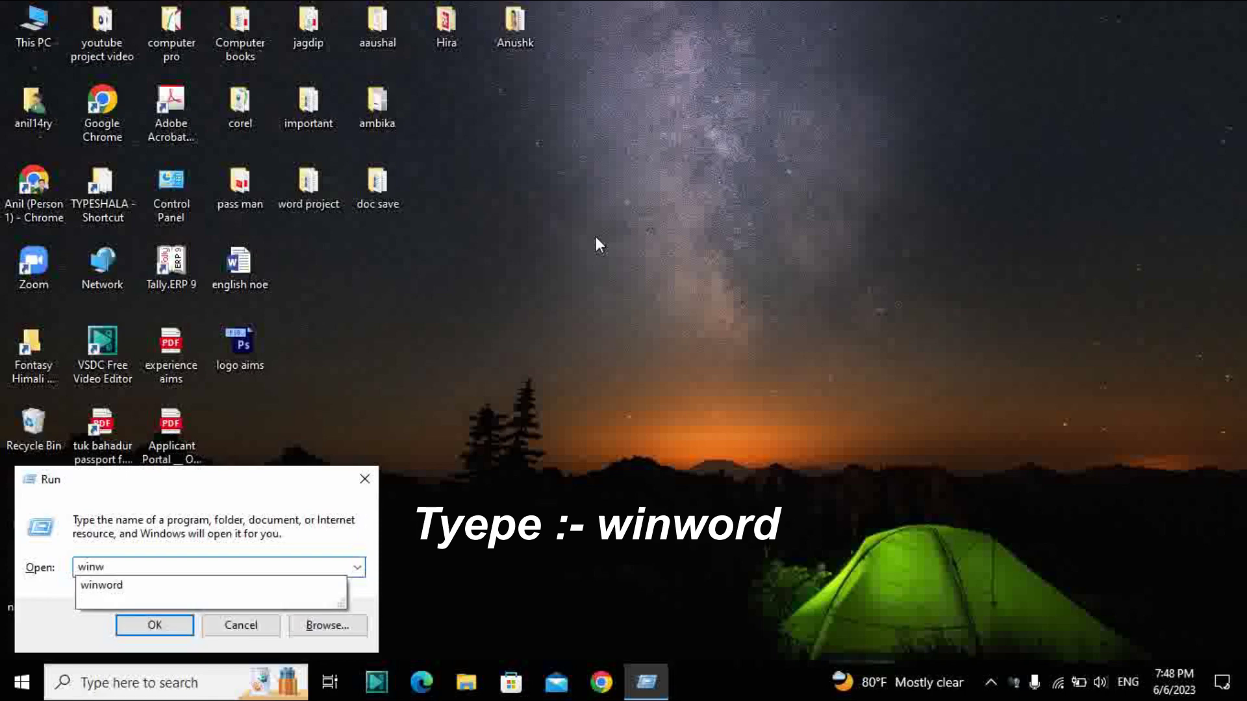
text(ord)
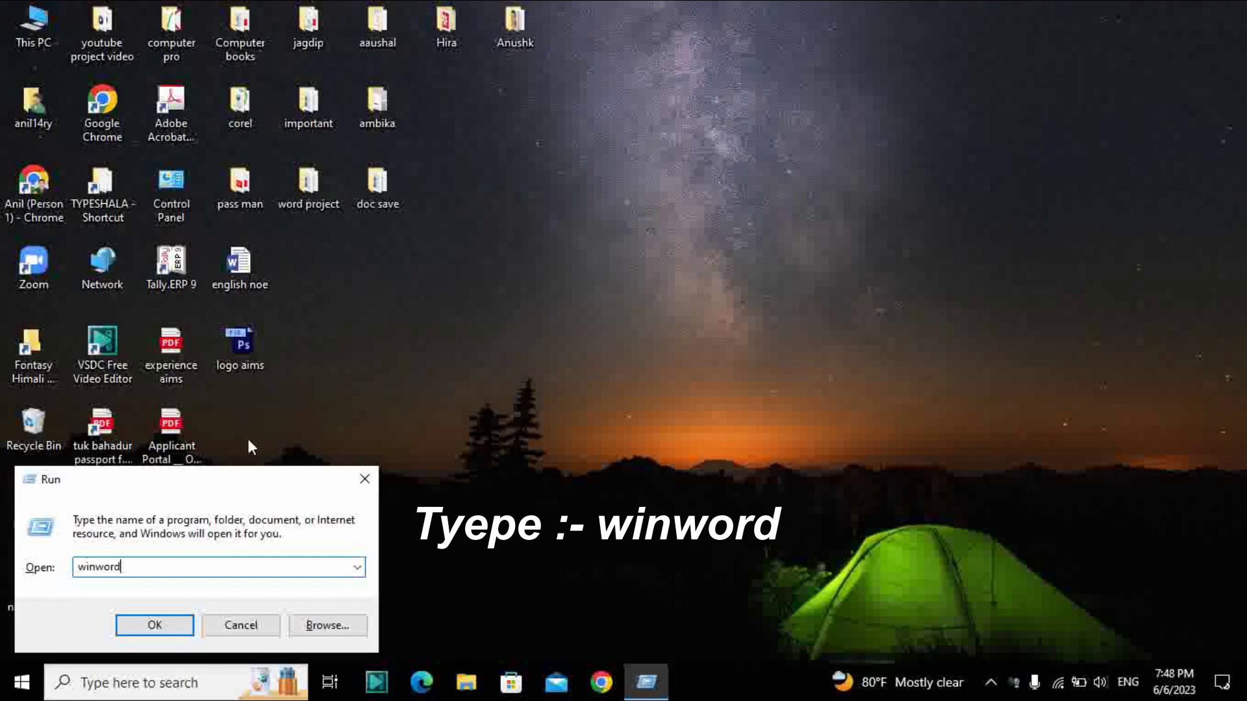
click(168, 627)
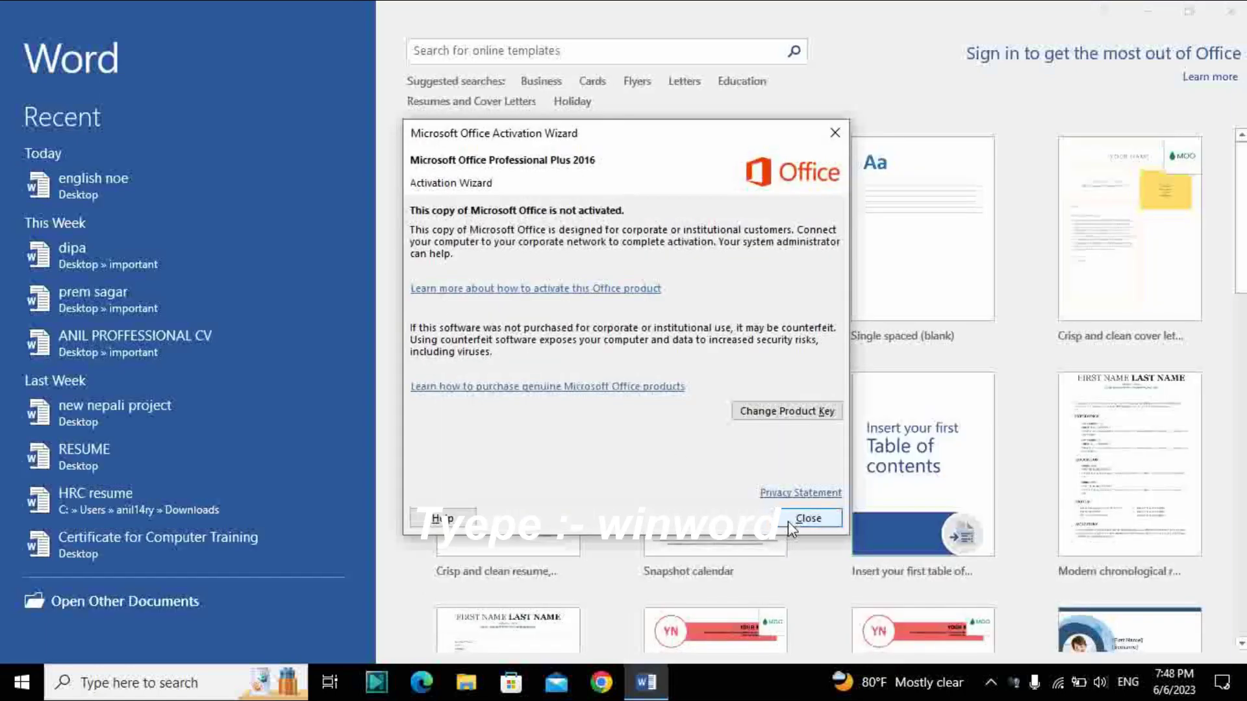
click(800, 517)
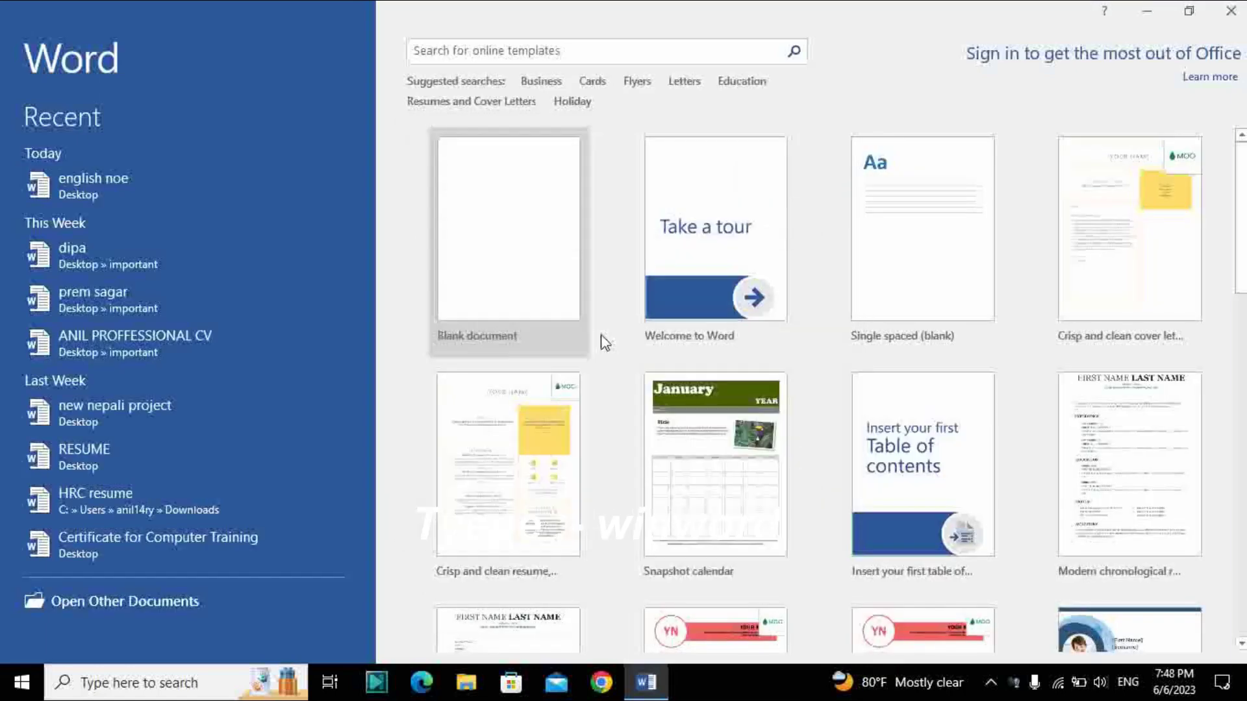
Create a new blank document and preview the Home, Insert and Design ribbon tabs
click(487, 229)
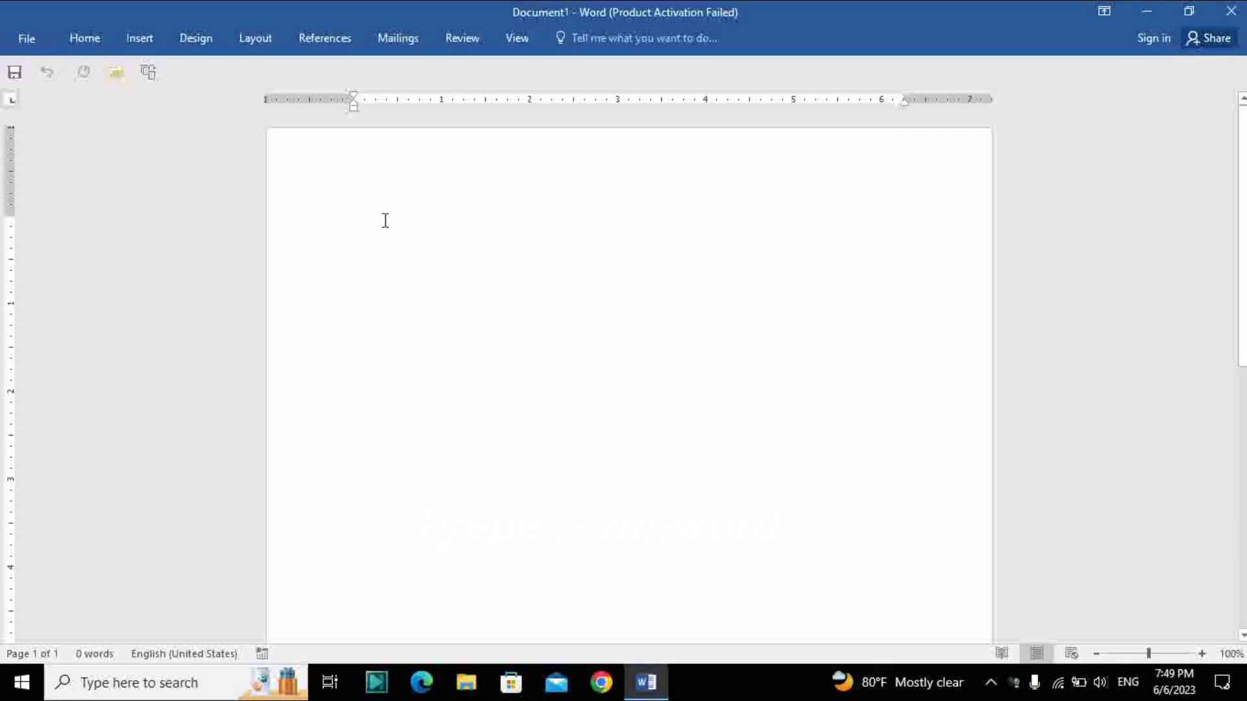
click(90, 36)
click(154, 41)
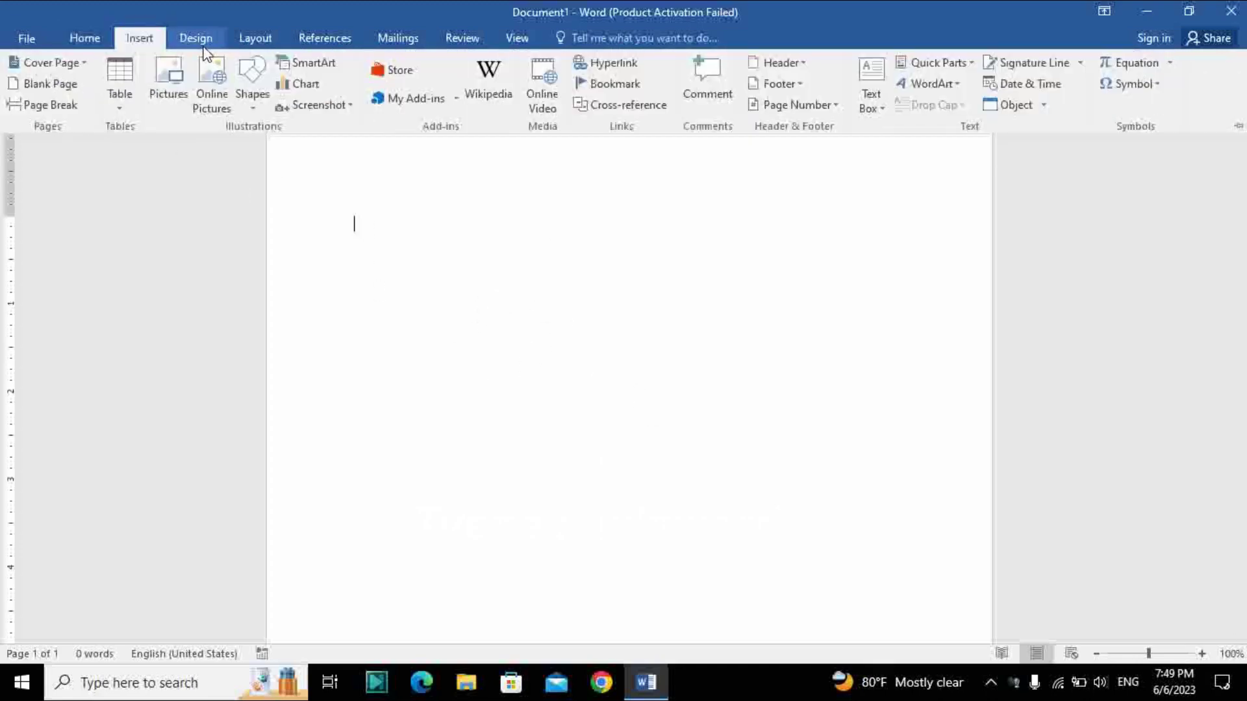
click(202, 40)
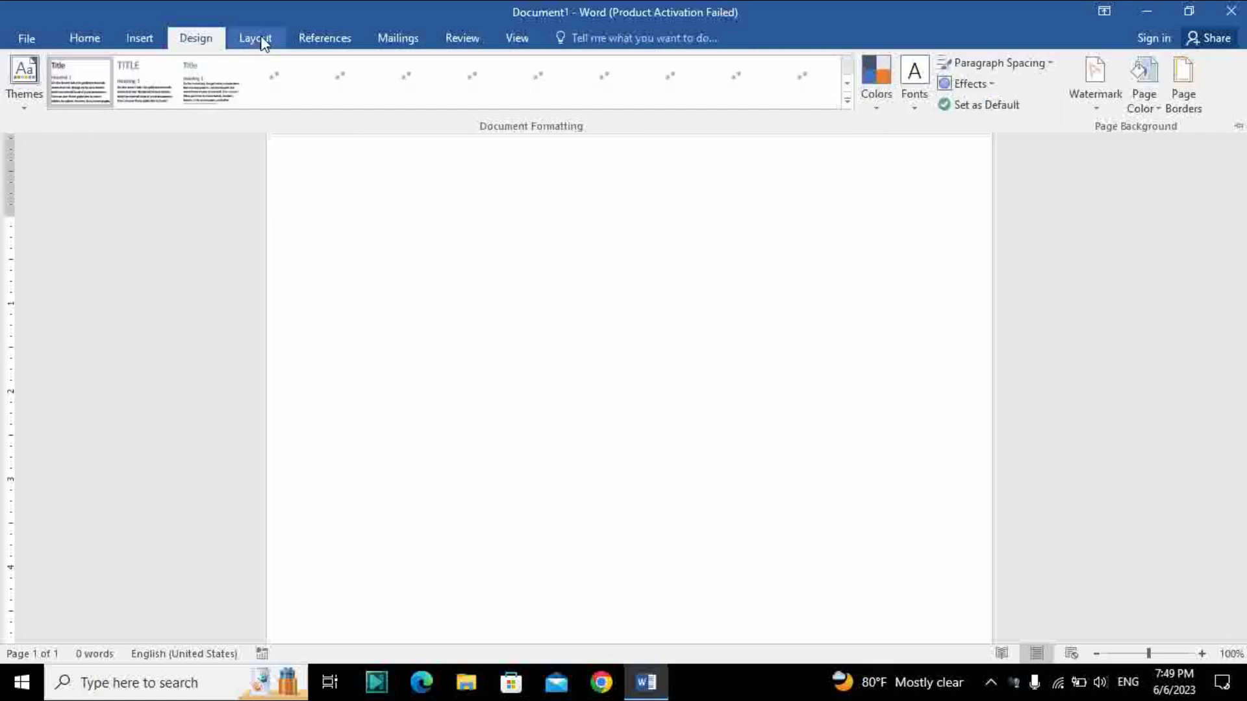
click(99, 36)
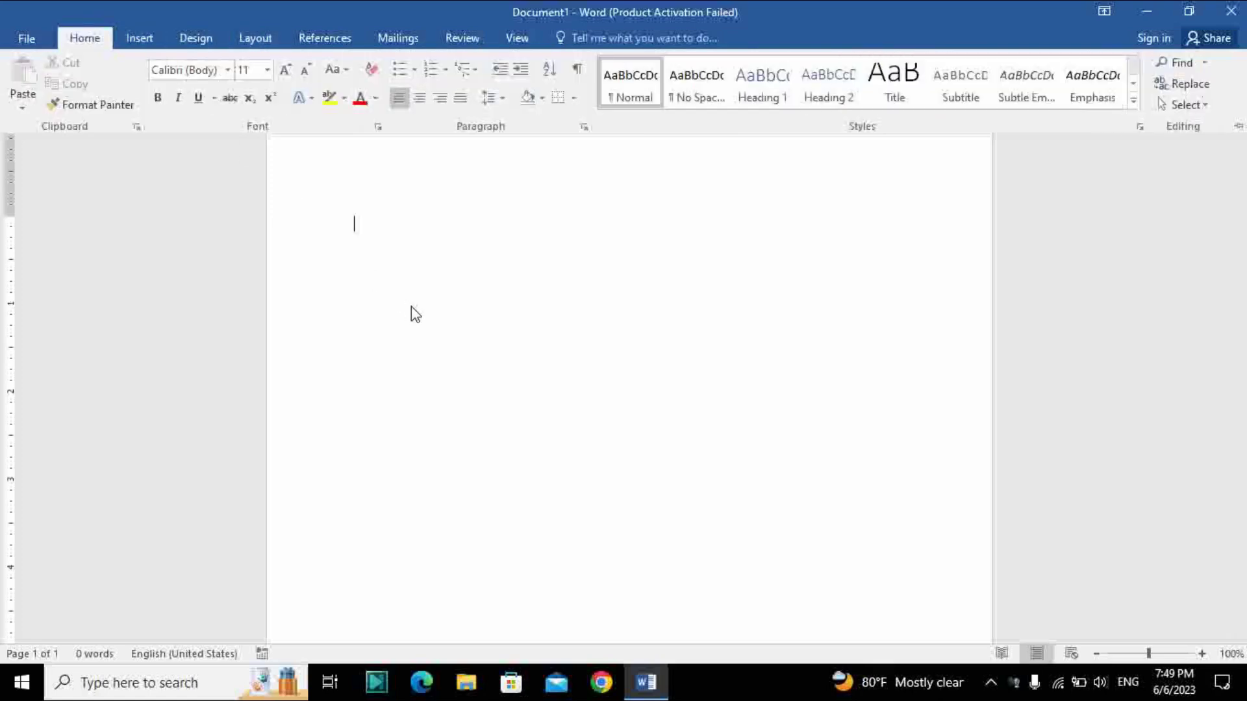
Collapse the temporary ribbon, peek at Insert, and bring up Ribbon Display Options
click(99, 41)
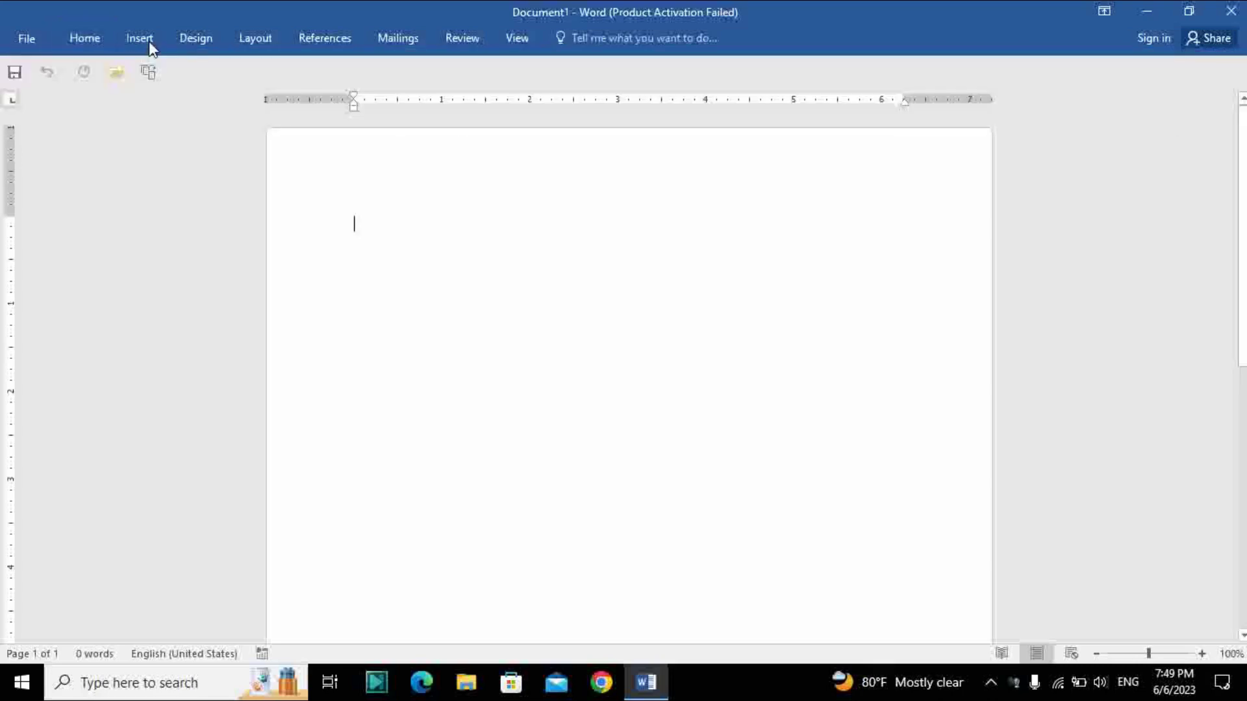
click(102, 36)
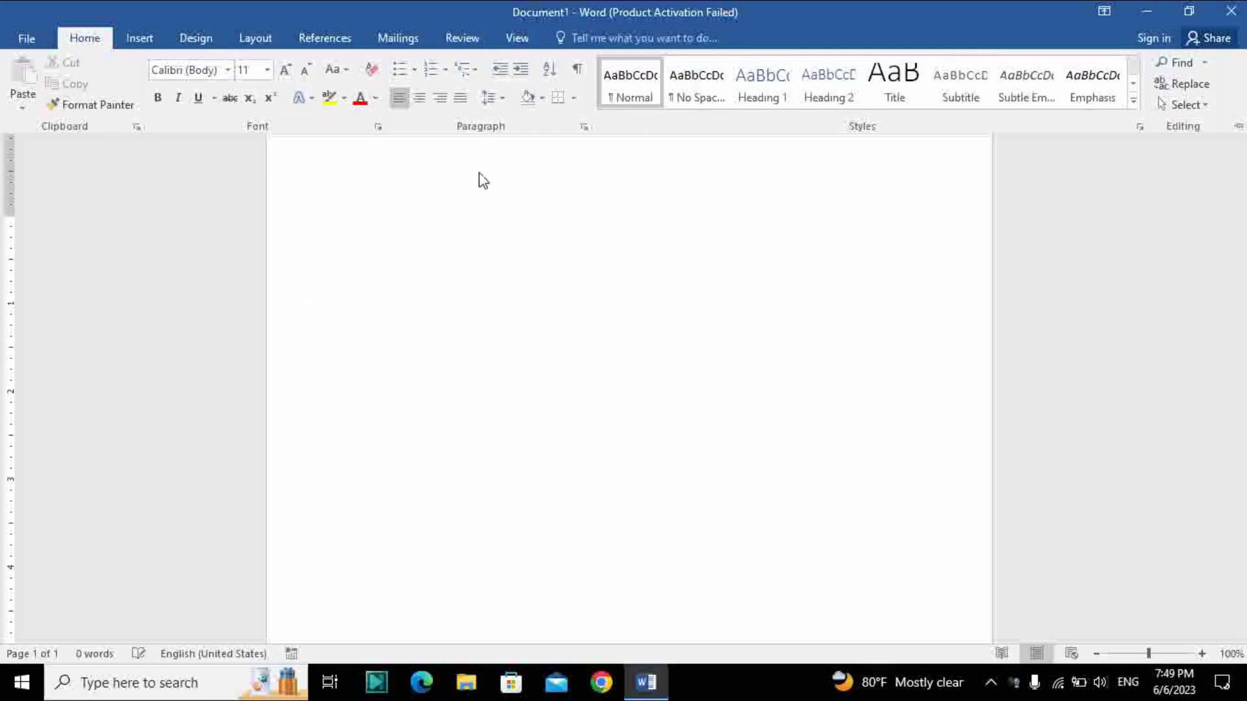
click(143, 39)
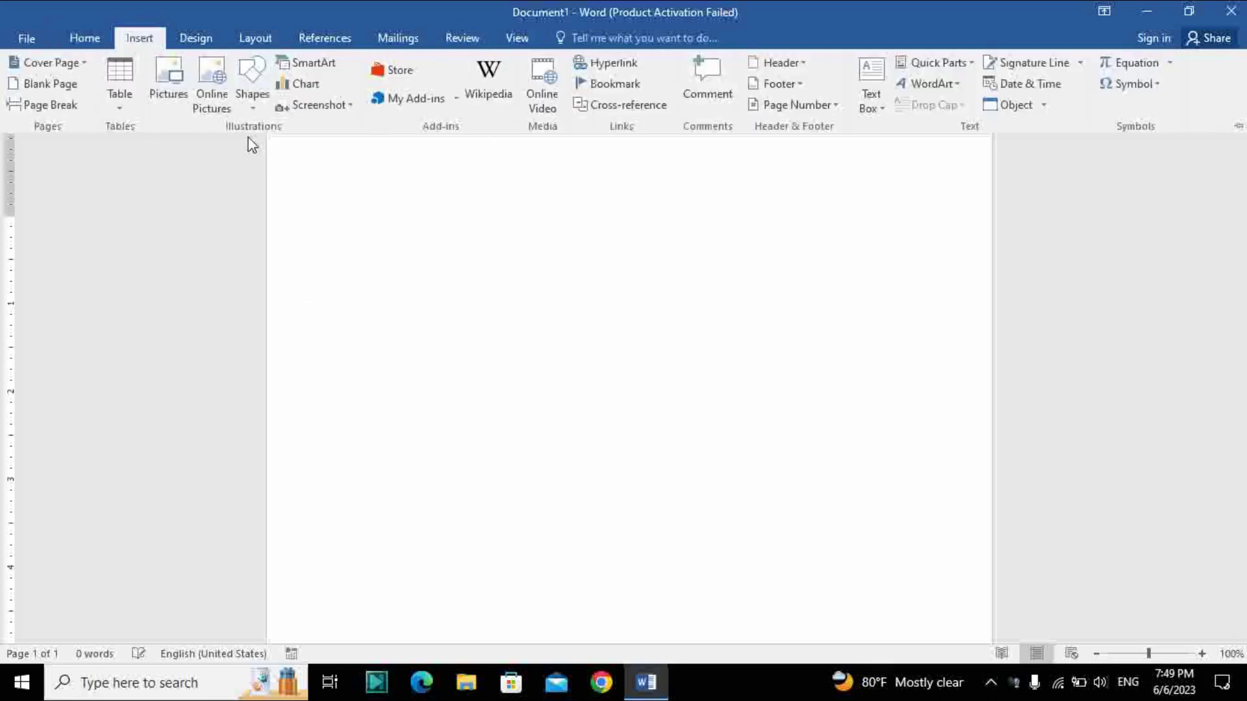
click(403, 266)
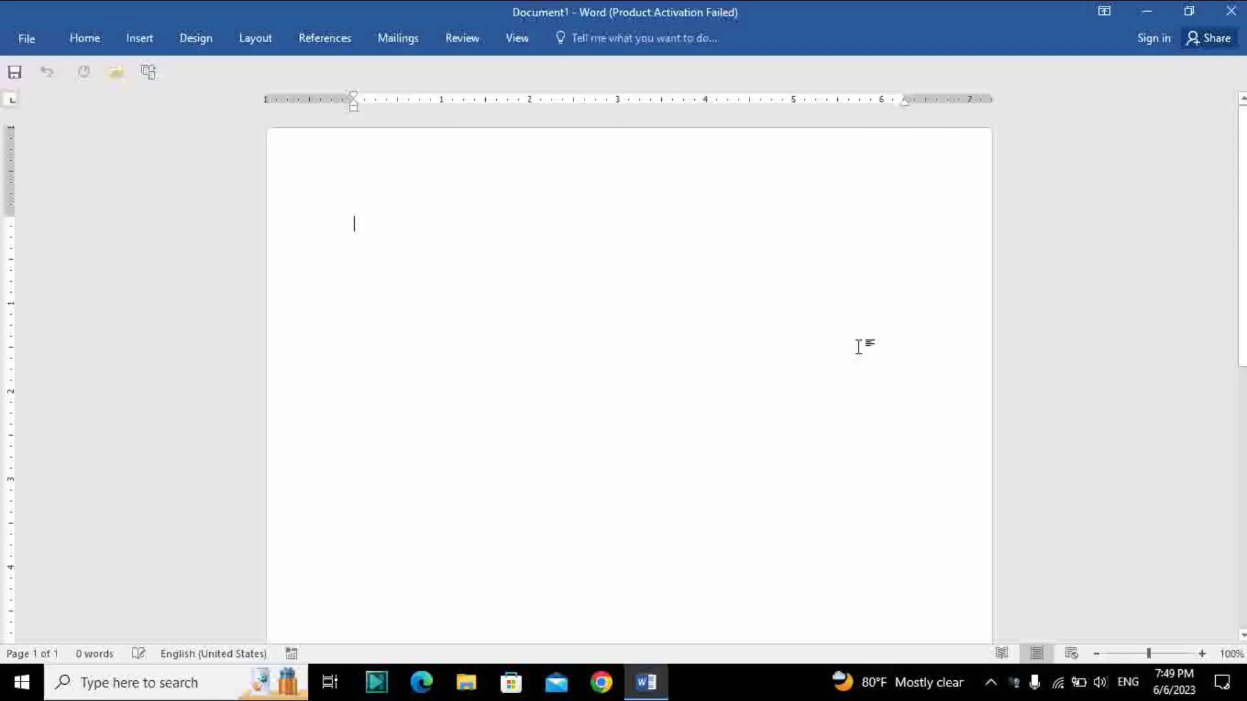
click(1102, 17)
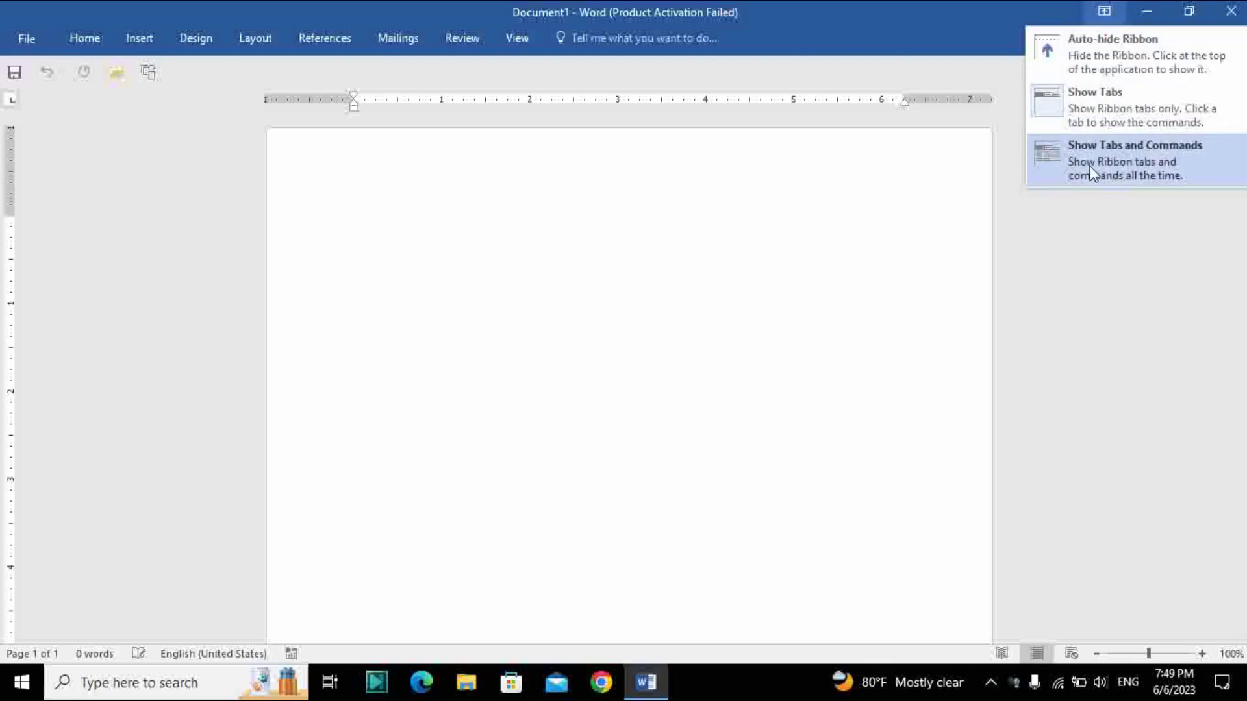
Pin the ribbon with Show Tabs and Commands and display the Home commands
click(1135, 167)
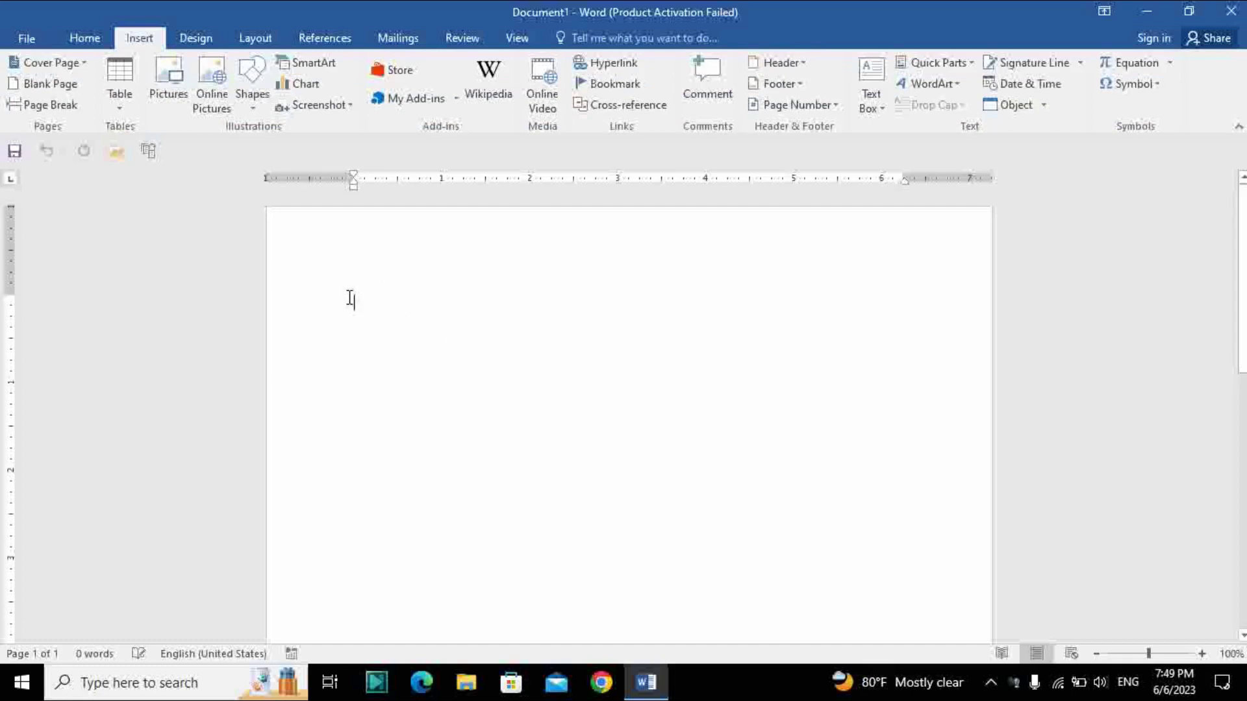
click(91, 43)
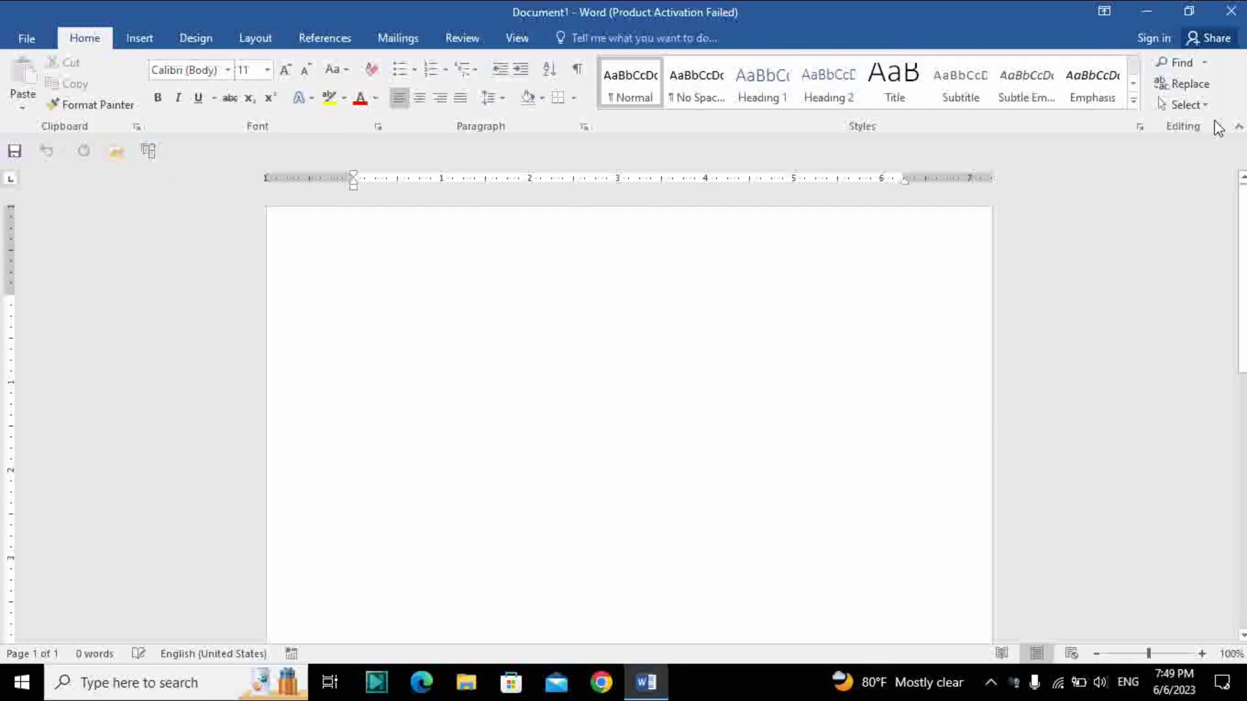
click(1156, 3)
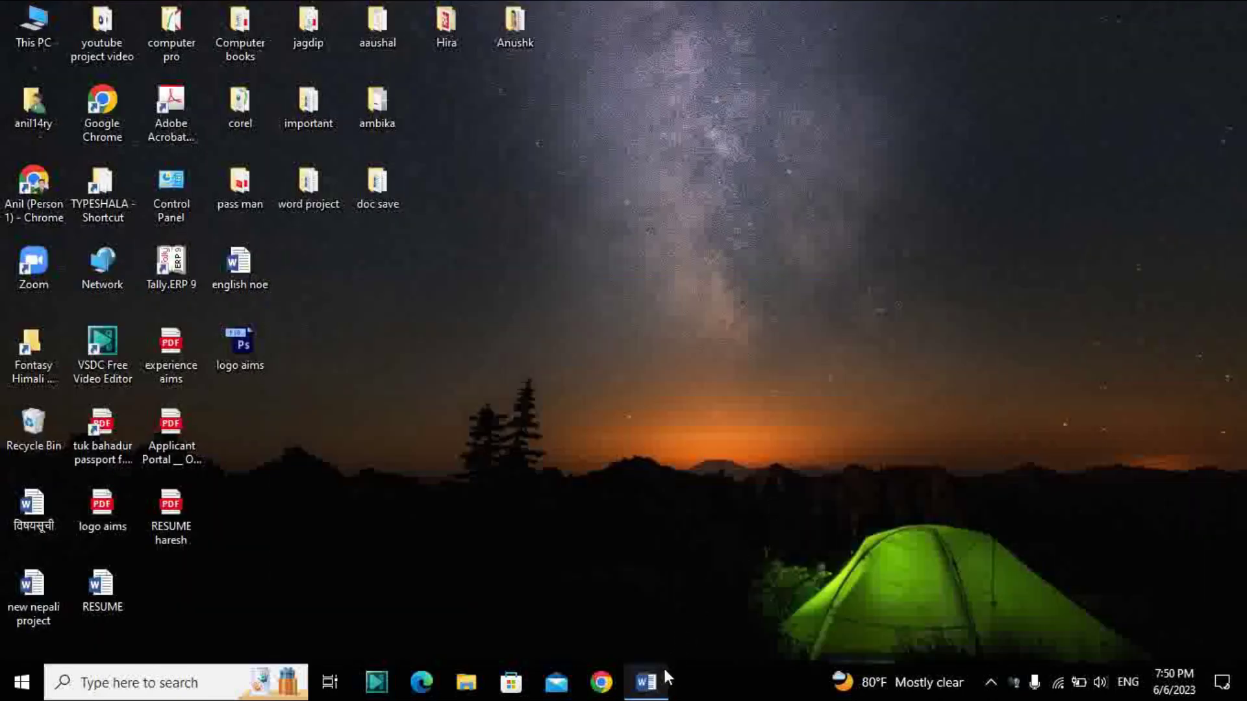
click(645, 681)
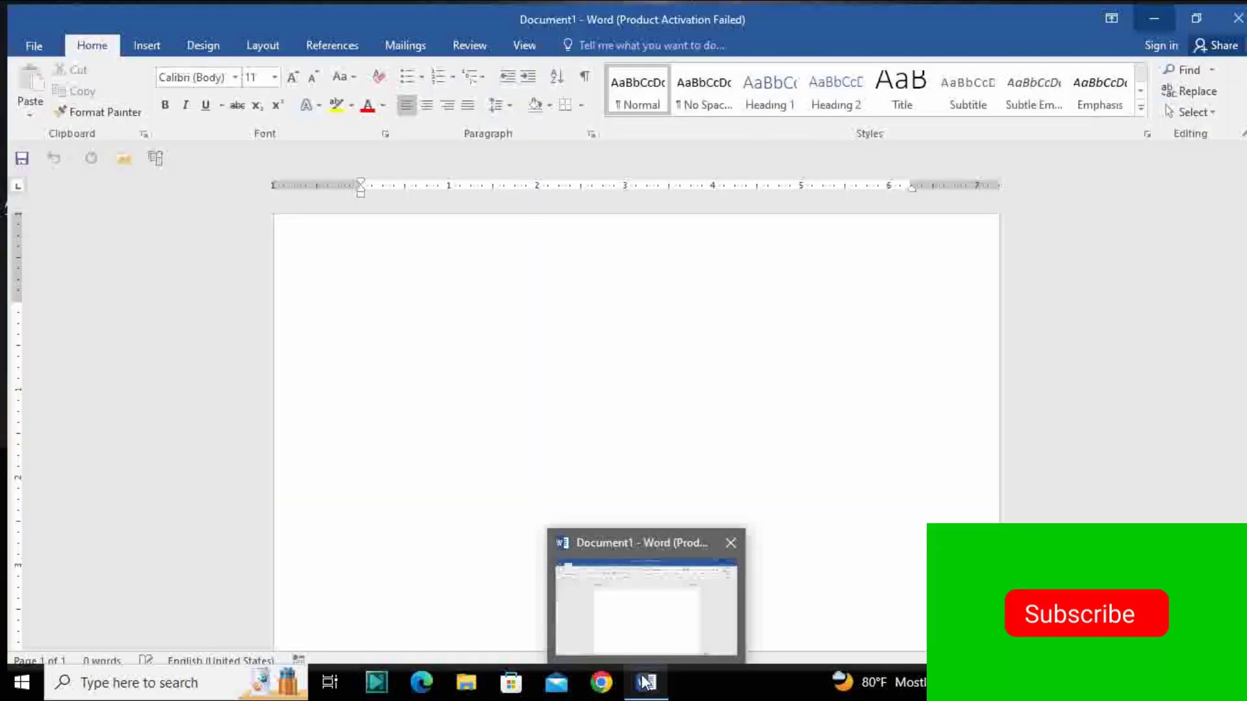
click(645, 680)
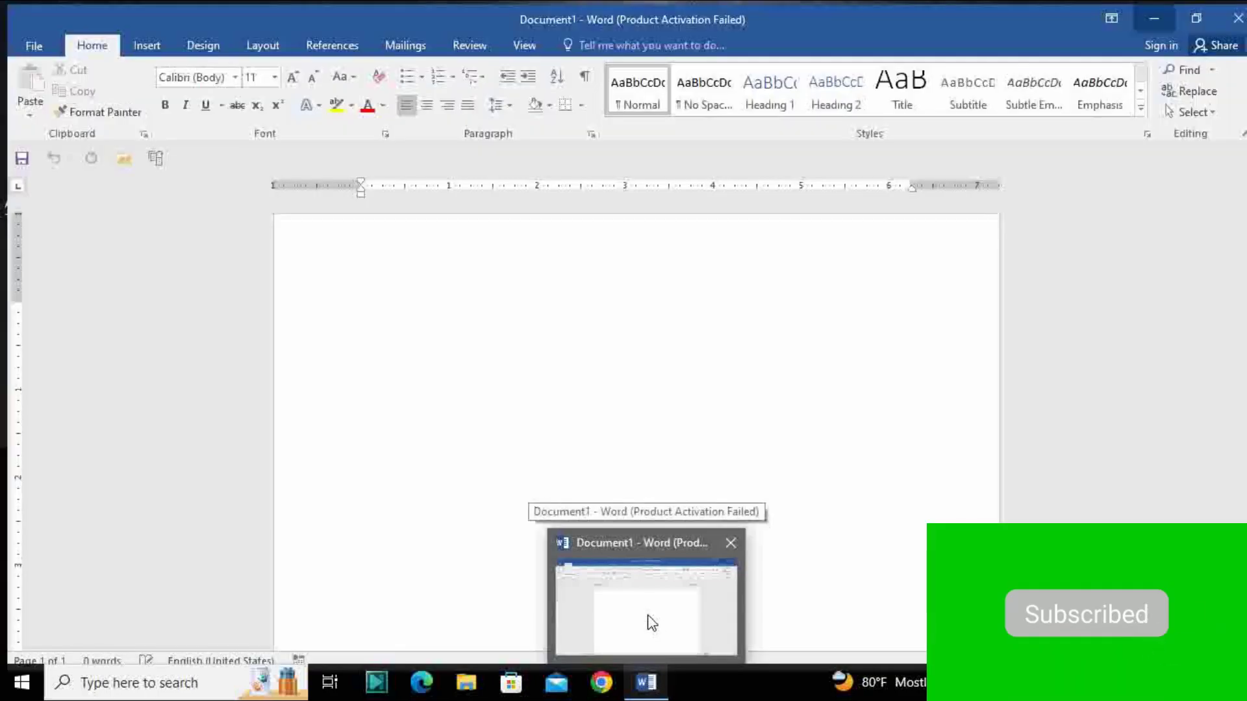
click(652, 625)
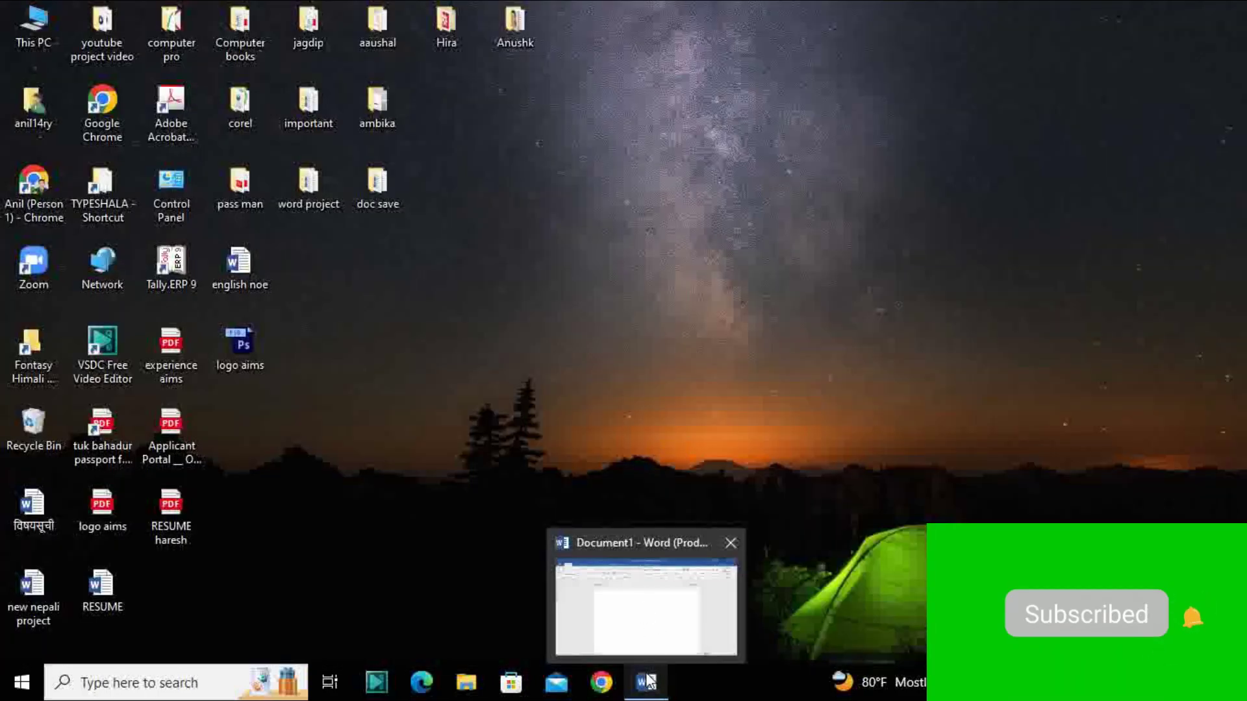
click(646, 625)
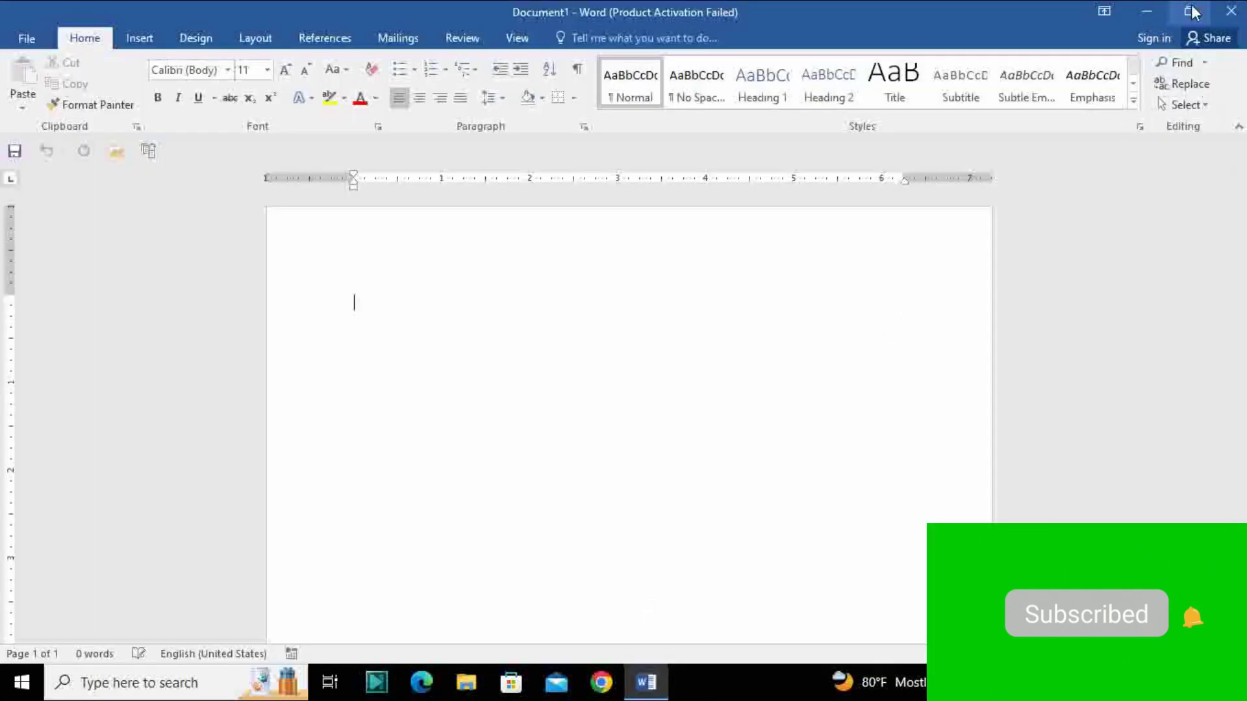
click(1188, 11)
click(482, 34)
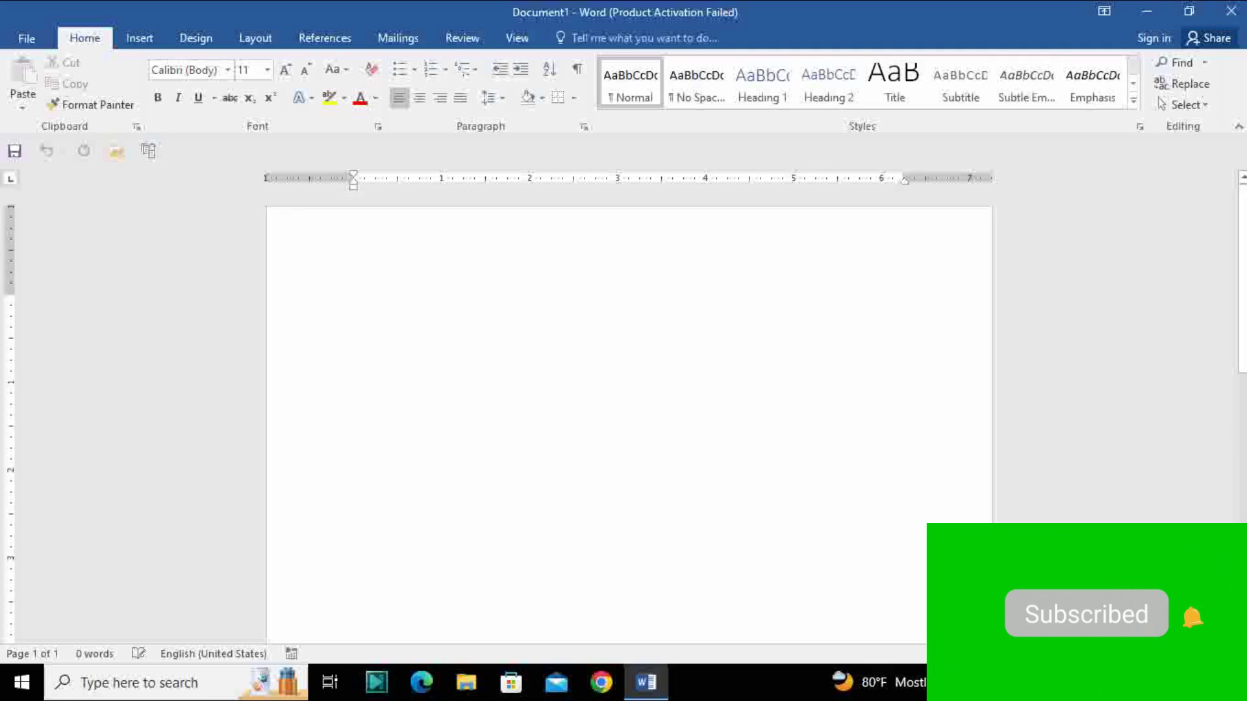
scroll(628, 422, down, 5)
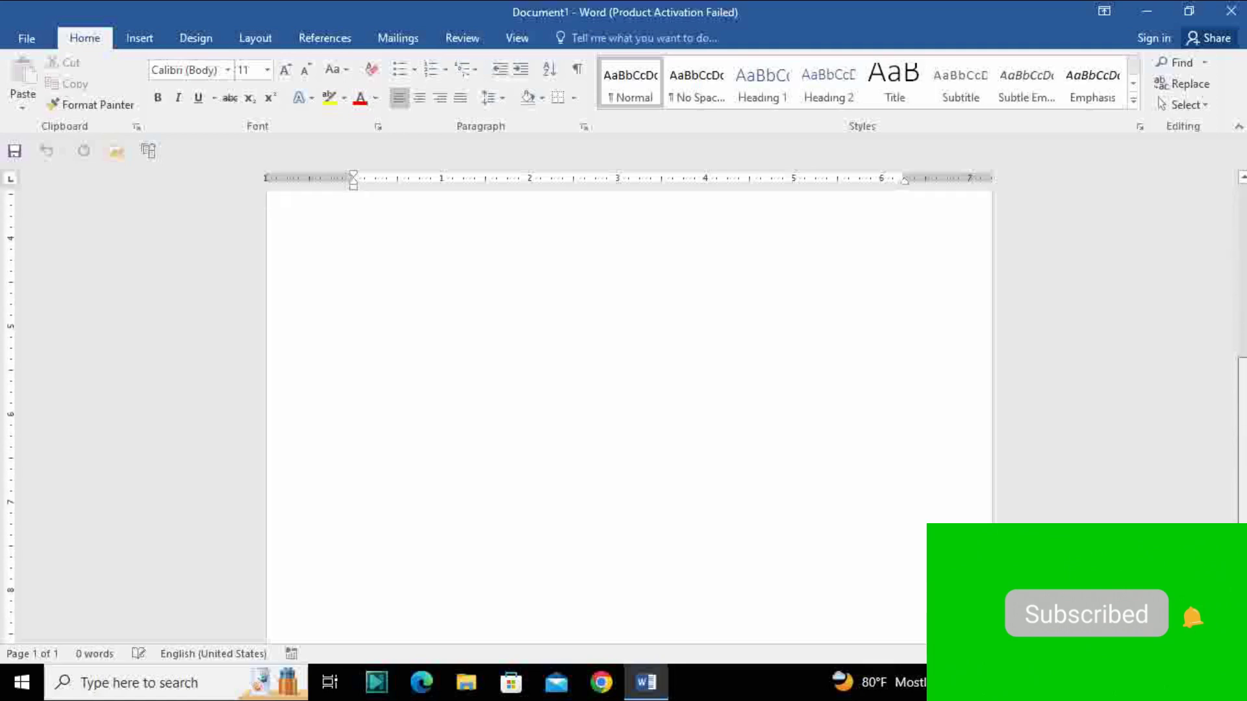
drag(1239, 364, 1239, 195)
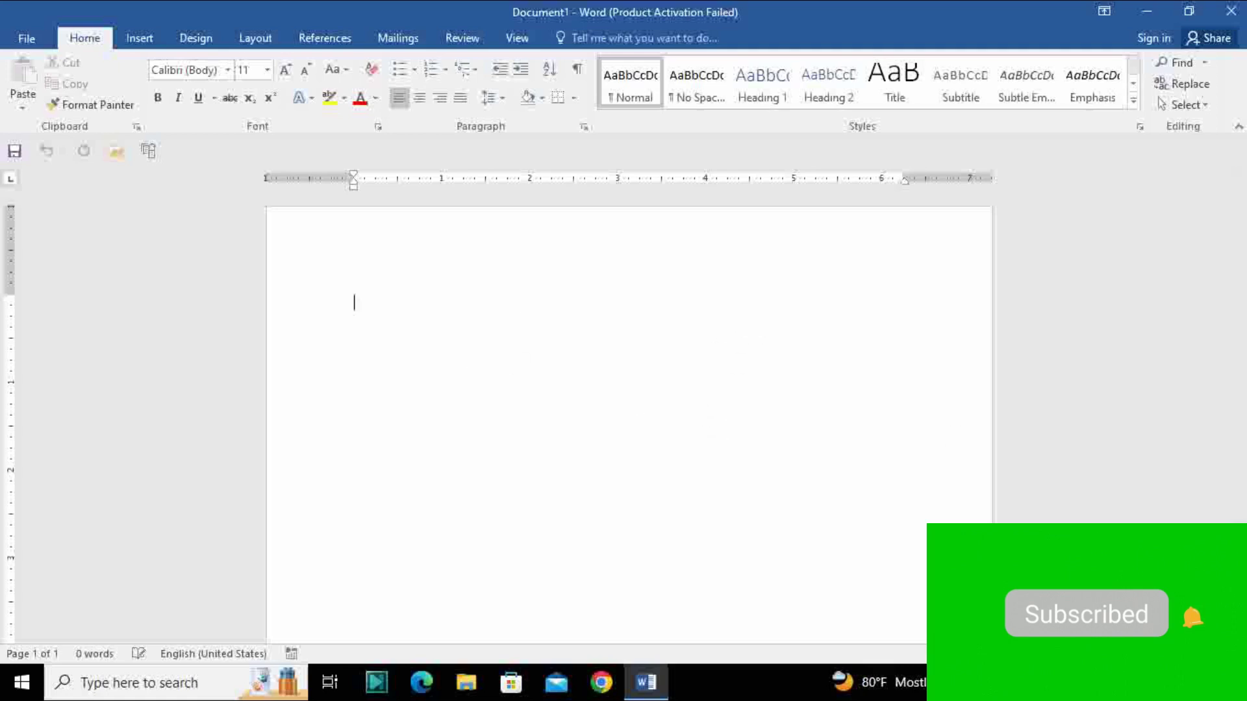
scroll(629, 415, up, 2)
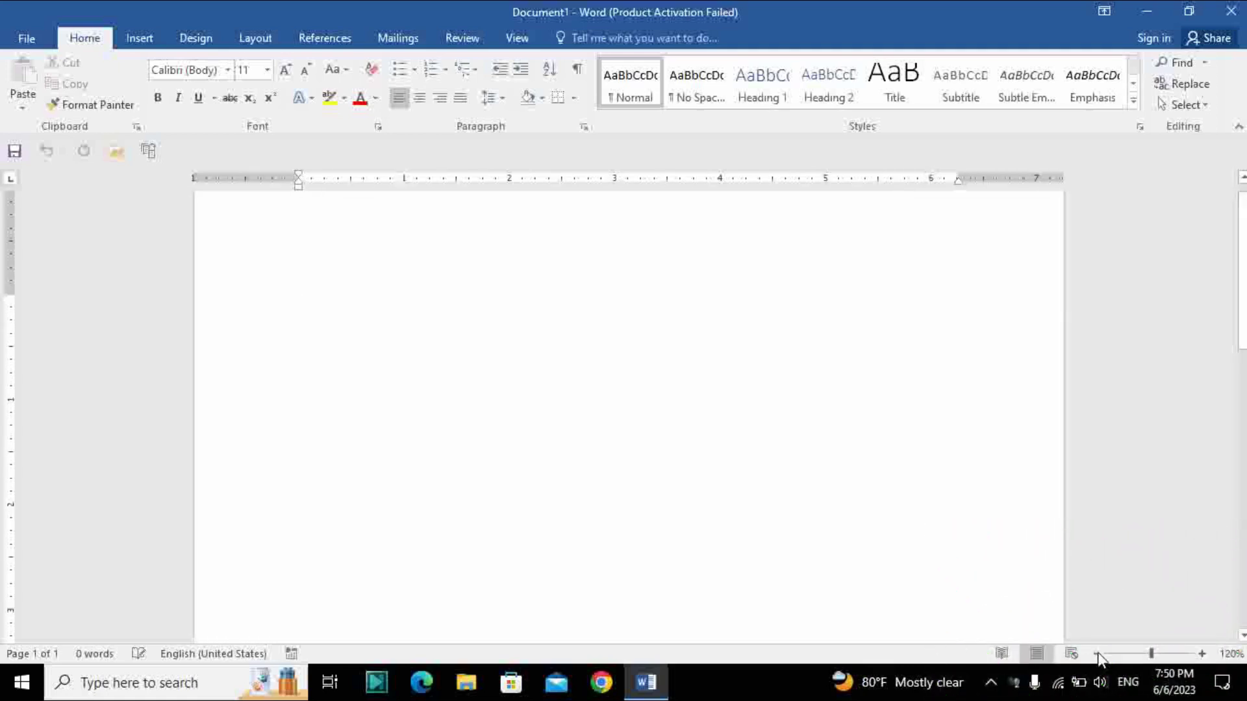
click(1096, 653)
click(1096, 653)
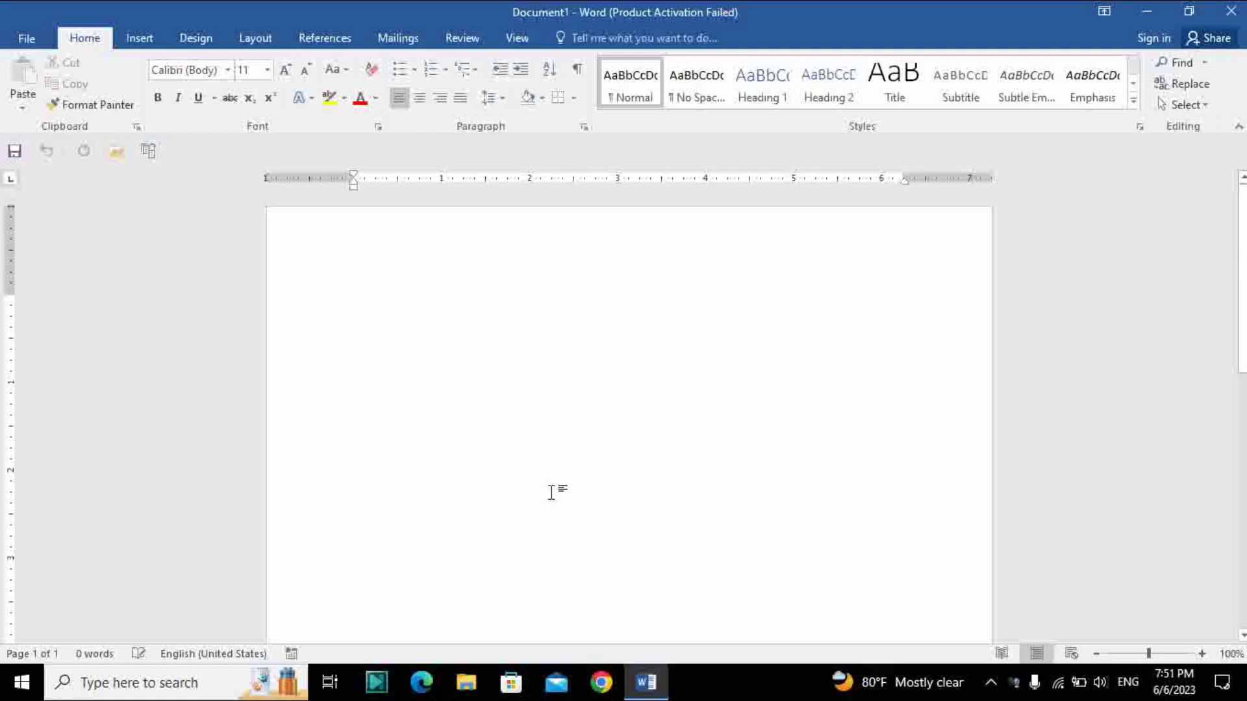
Type test characters 'yh65' mid-page and erase them
double_click(544, 491)
text(yh65)
key(BackSpace)
key(BackSpace)
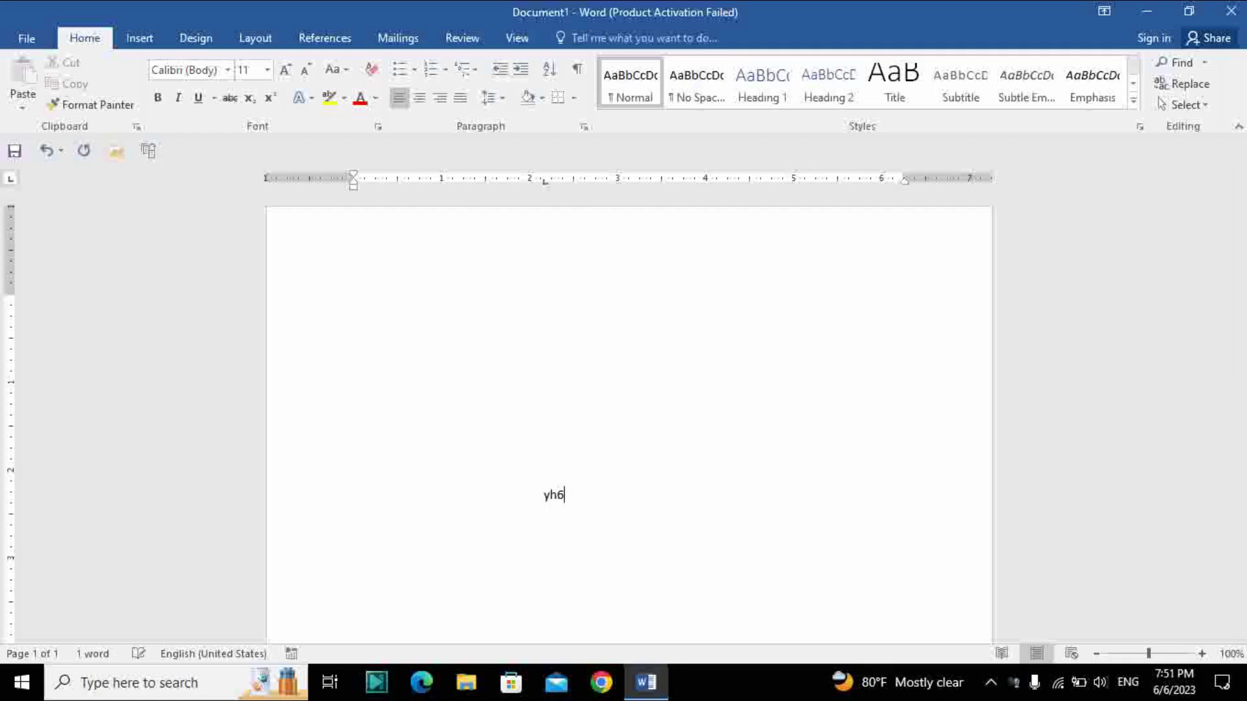
key(BackSpace)
key(BackSpace)
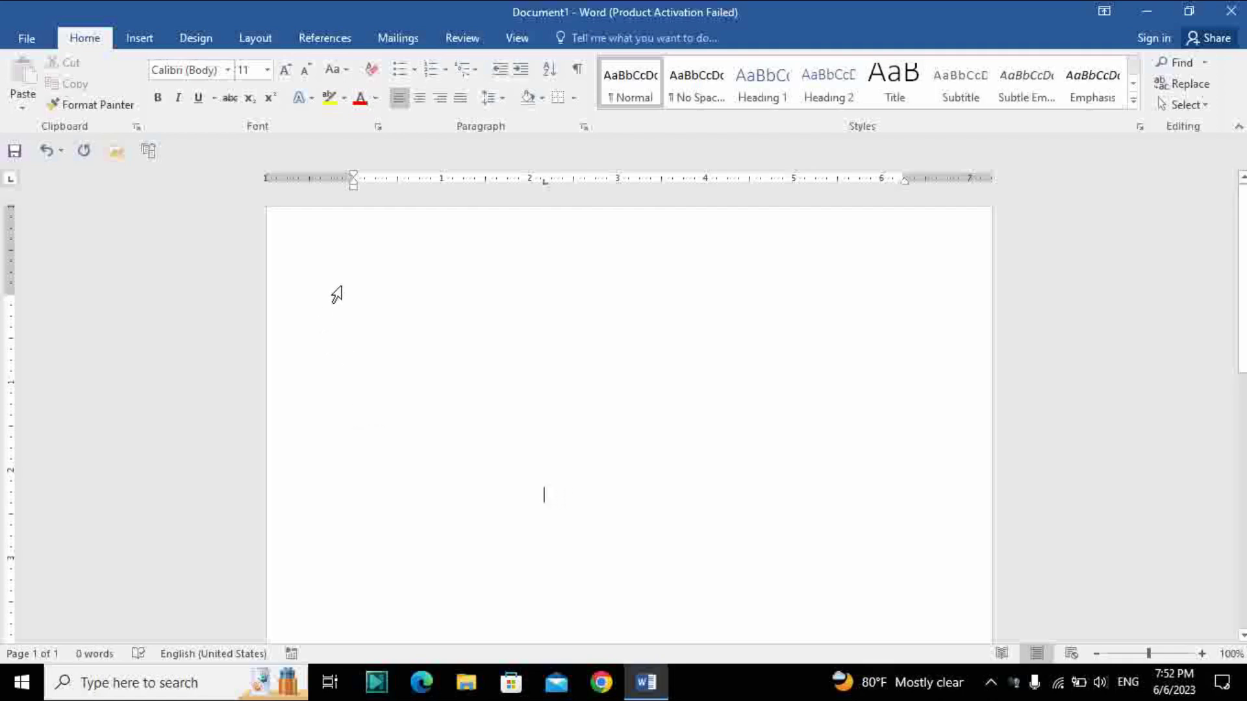
Type random test letters on the first line, leaving 'ASDG'
click(336, 295)
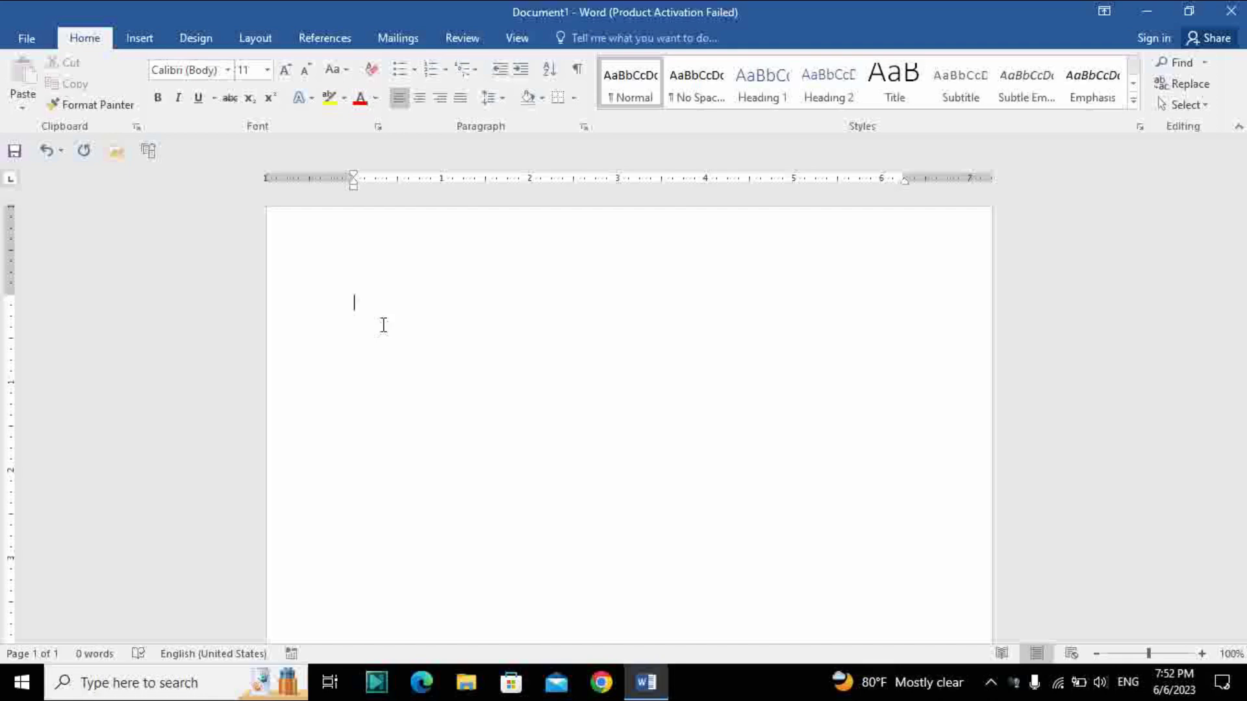
text(AJFSDKJ )
text(LSKJ)
text(sa)
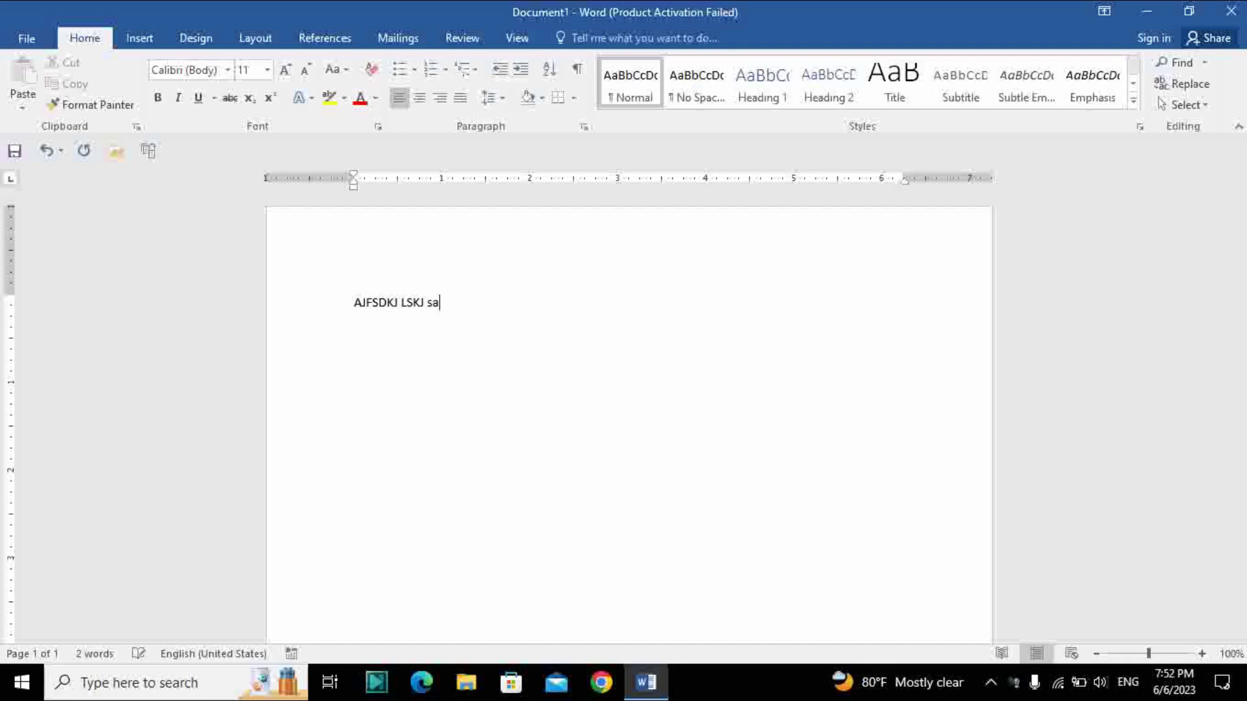
text(jjl)
text(QP)
key(BackSpace)
key(BackSpace)
key(BackSpace)
key(BackSpace)
key(BackSpace)
key(BackSpace)
key(BackSpace)
key(BackSpace)
key(BackSpace)
key(BackSpace)
key(BackSpace)
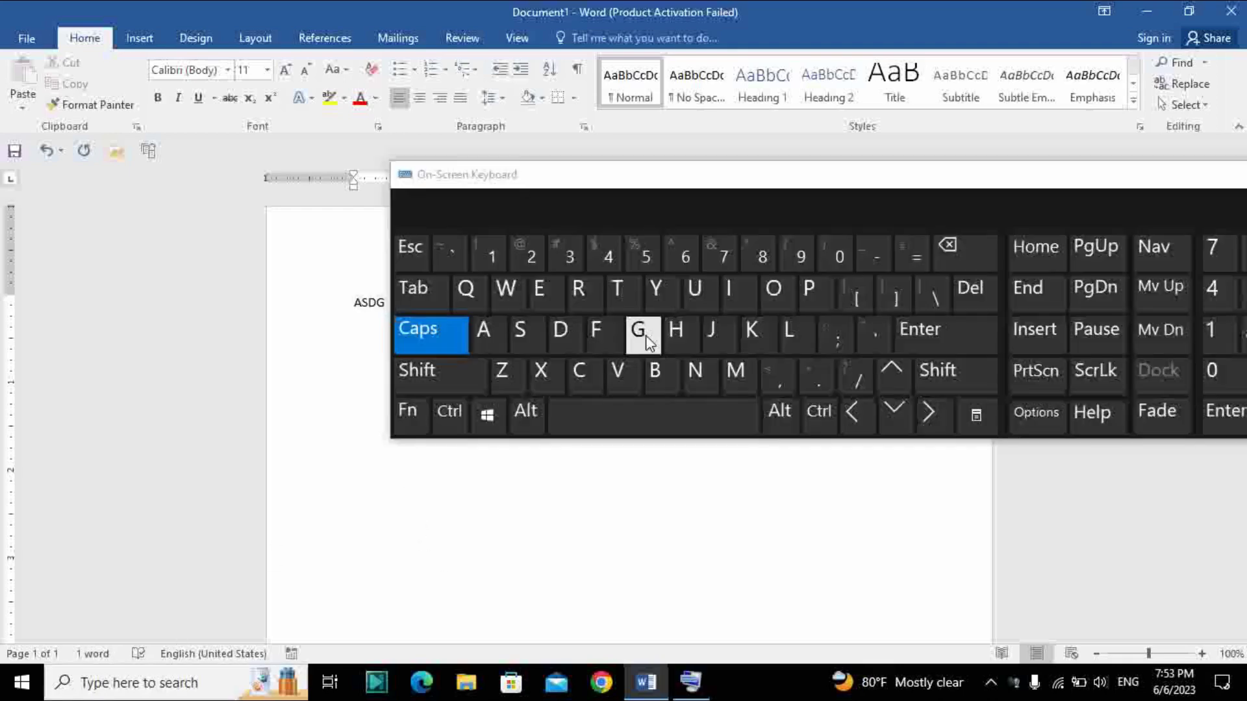
Add the letters d, f, r, Tru and W with the On-Screen Keyboard, using Caps and Shift
click(442, 331)
click(531, 179)
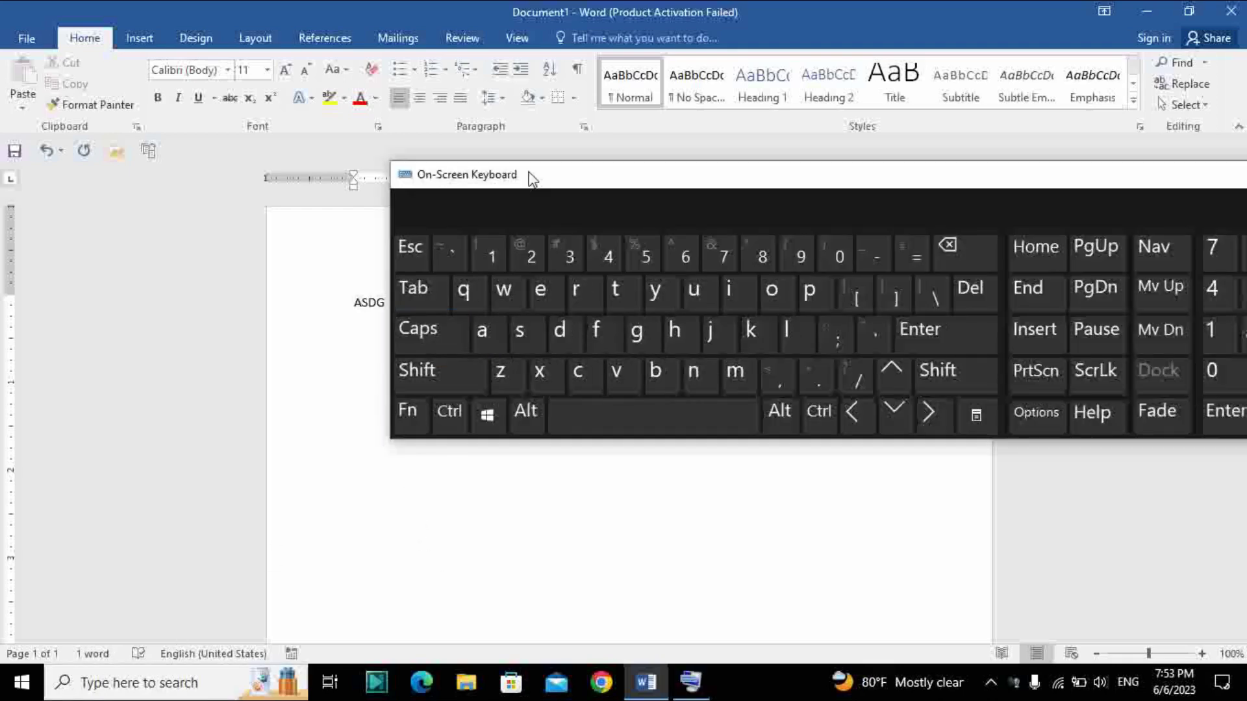
drag(531, 178, 563, 266)
click(614, 418)
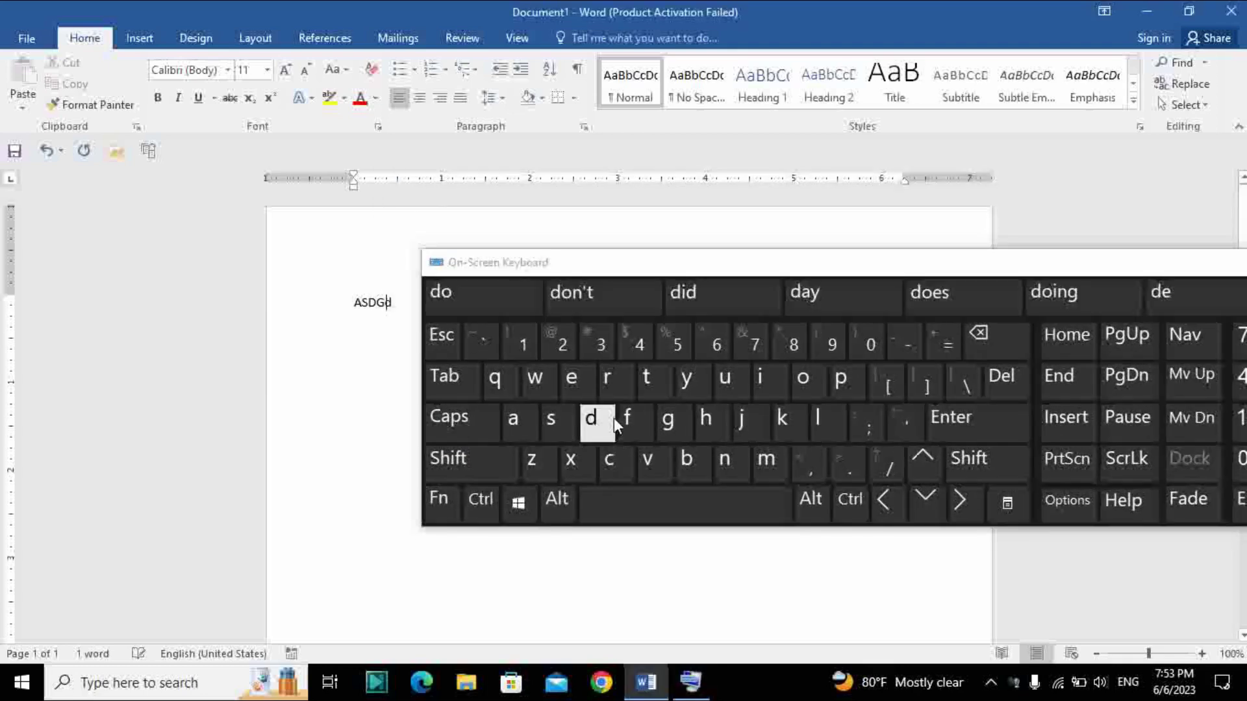
click(629, 419)
click(624, 391)
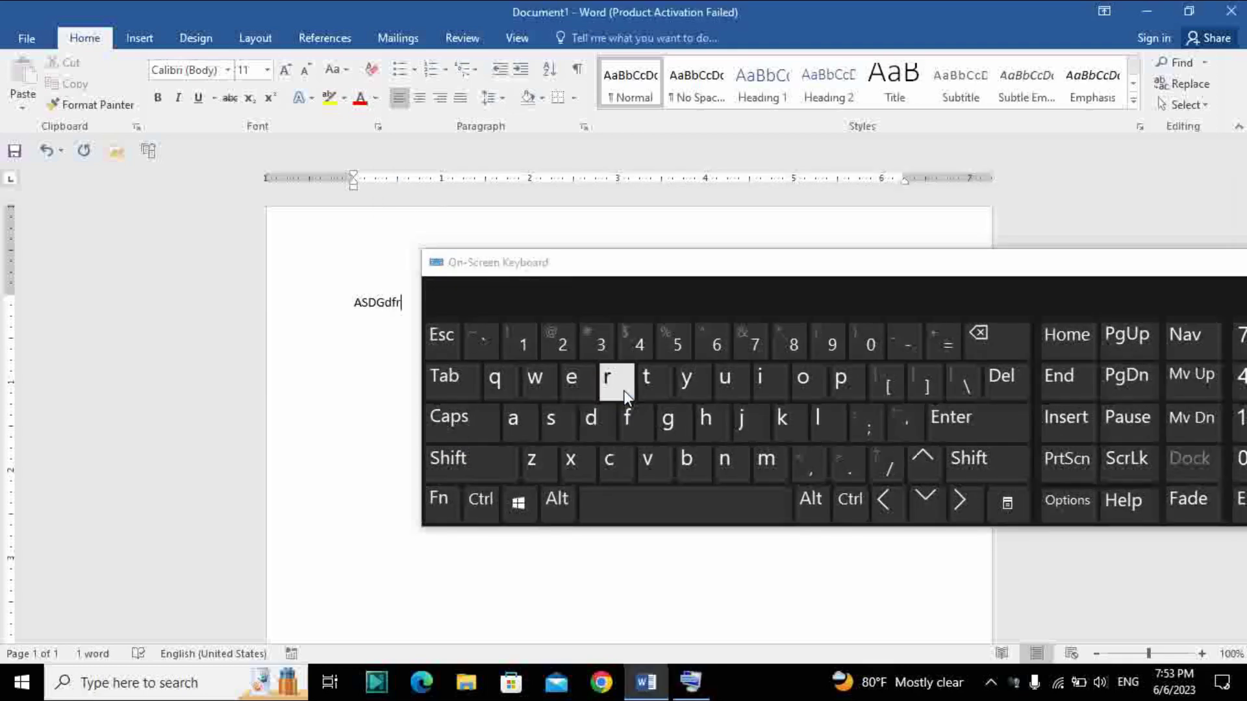
click(474, 463)
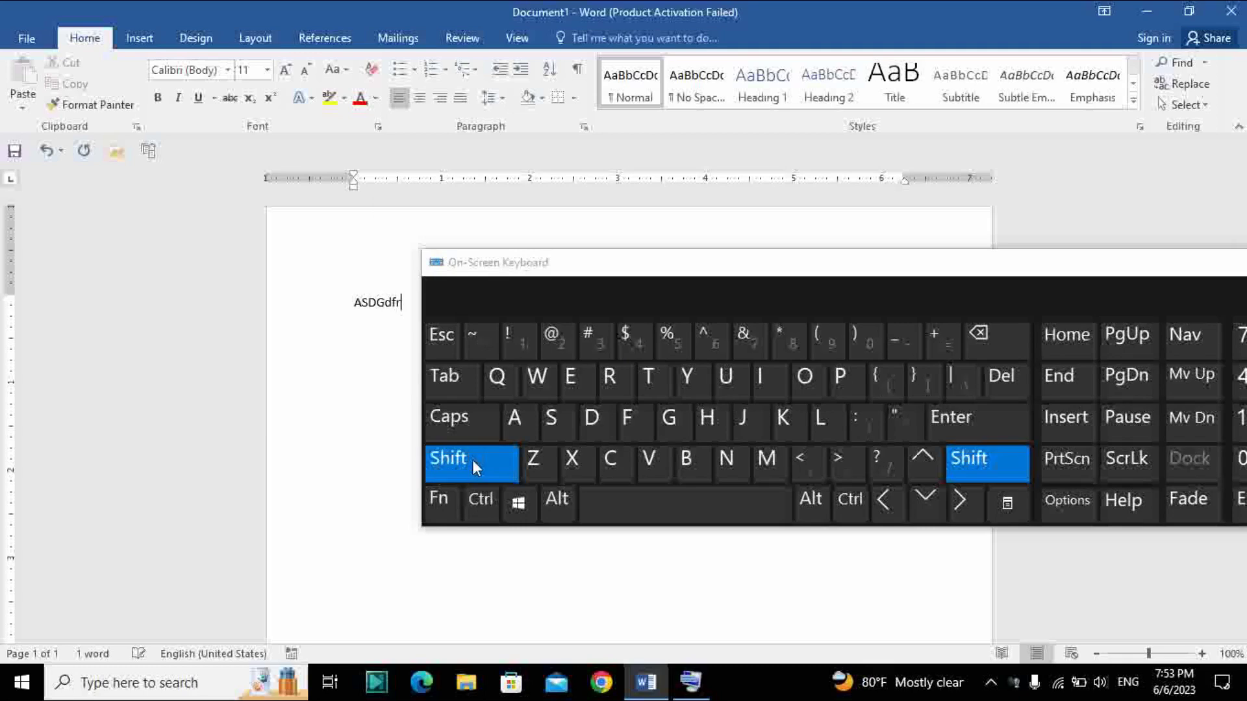
click(647, 380)
click(613, 382)
click(723, 388)
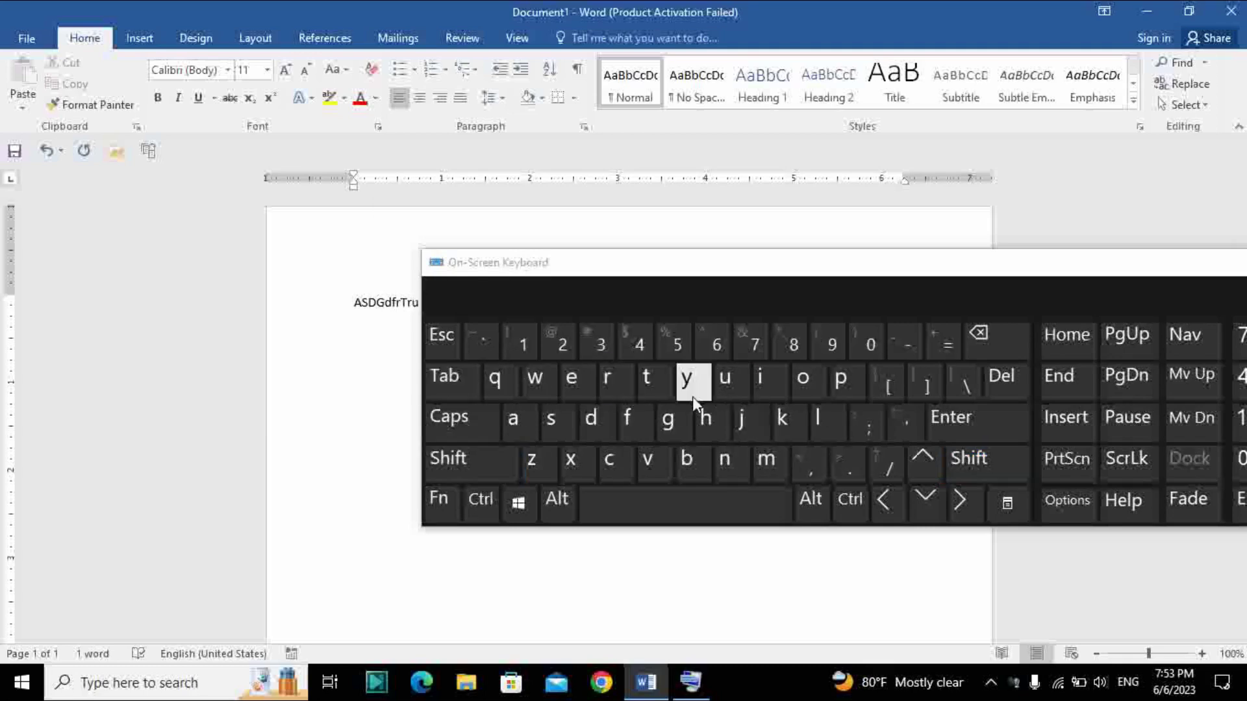
click(478, 463)
click(536, 390)
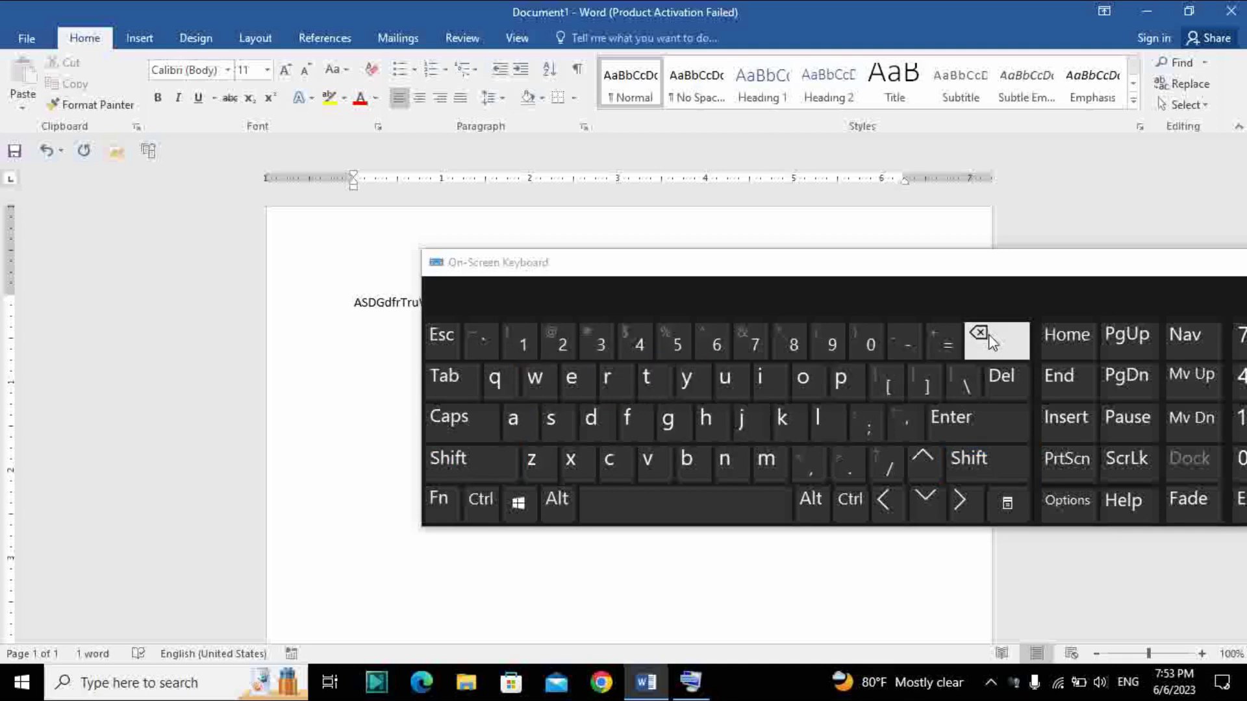
Backspace the text back to 'ASDGd' and close the On-Screen Keyboard
drag(851, 268, 788, 365)
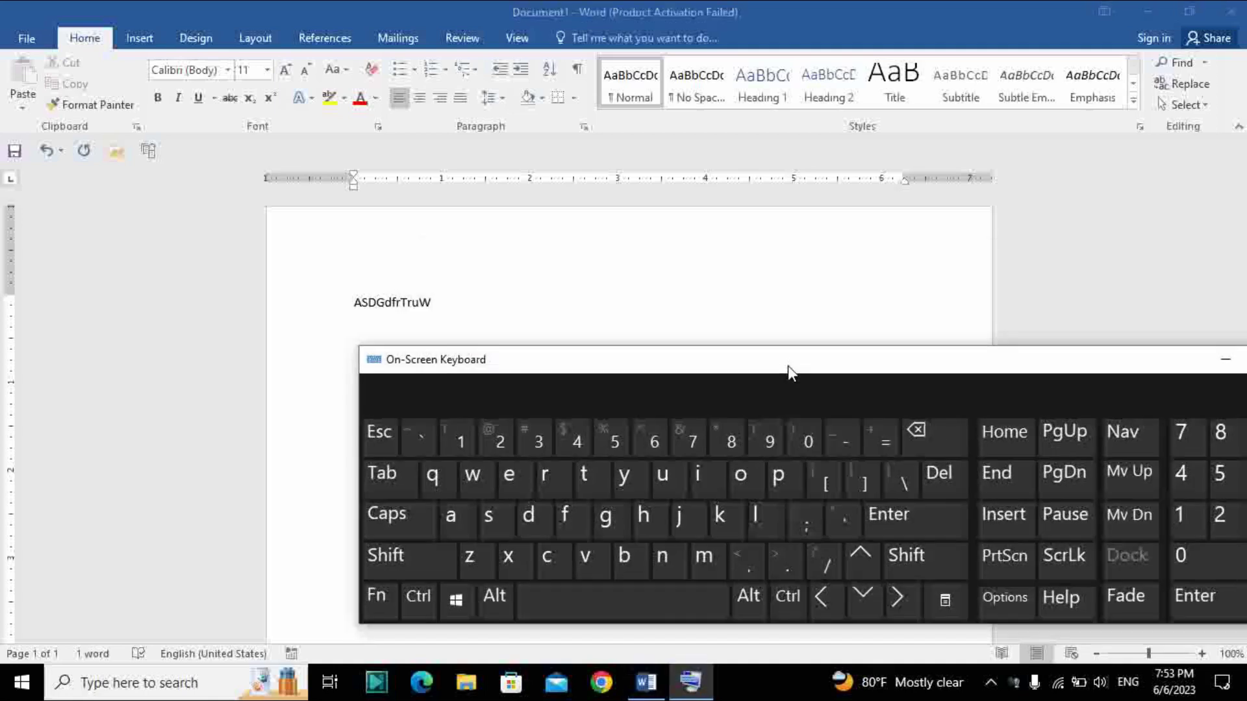
click(926, 431)
click(926, 431)
click(926, 431)
click(926, 432)
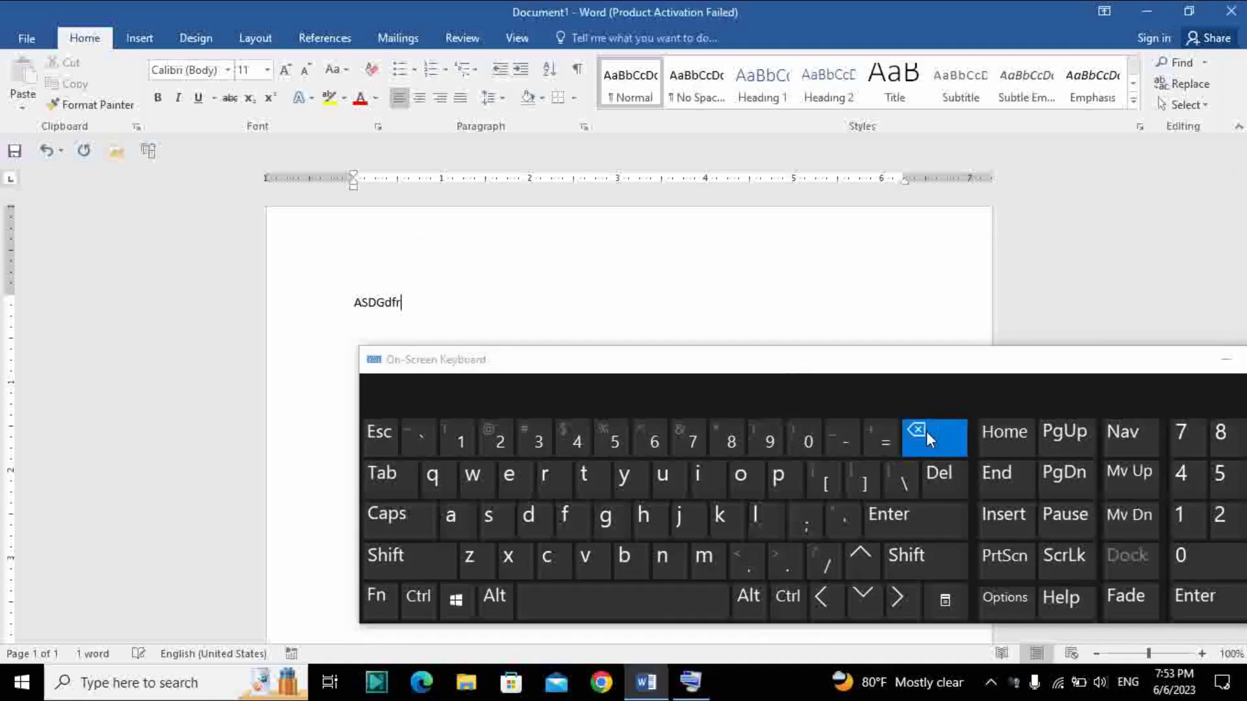
click(926, 431)
click(926, 432)
double_click(370, 329)
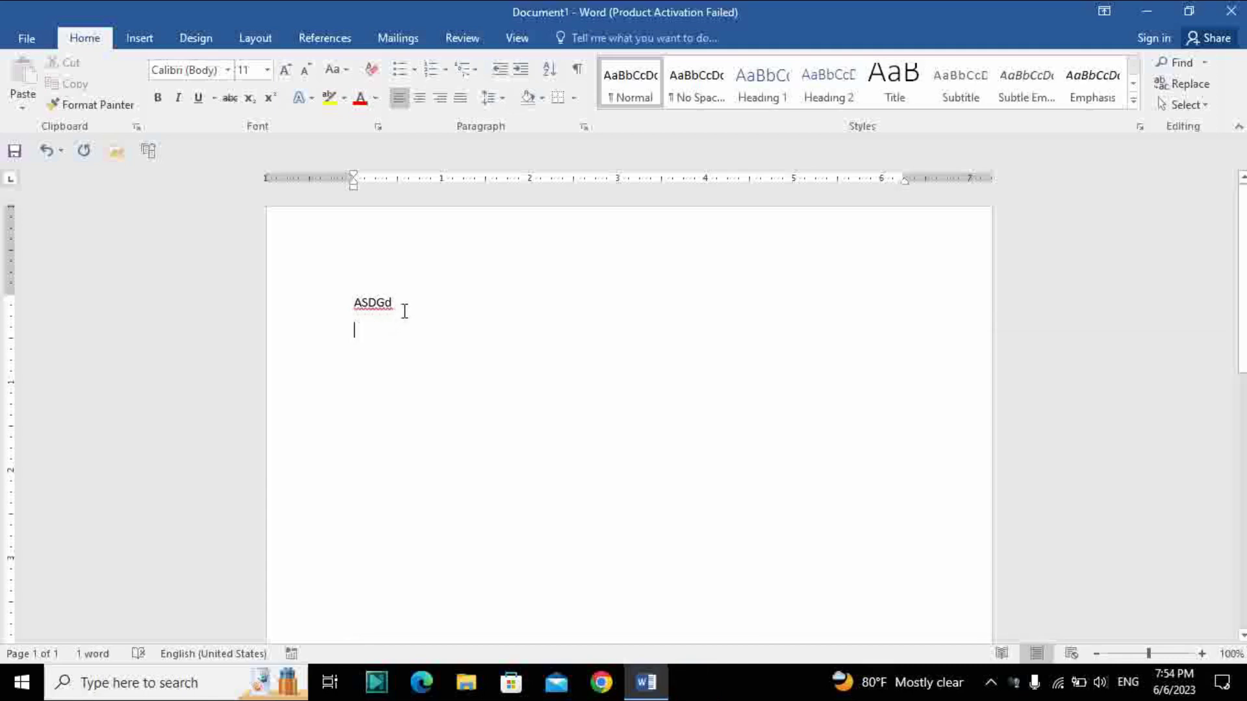
Delete the test letters 'ASDGd' and generate sample paragraphs with =rand()
drag(404, 310, 333, 305)
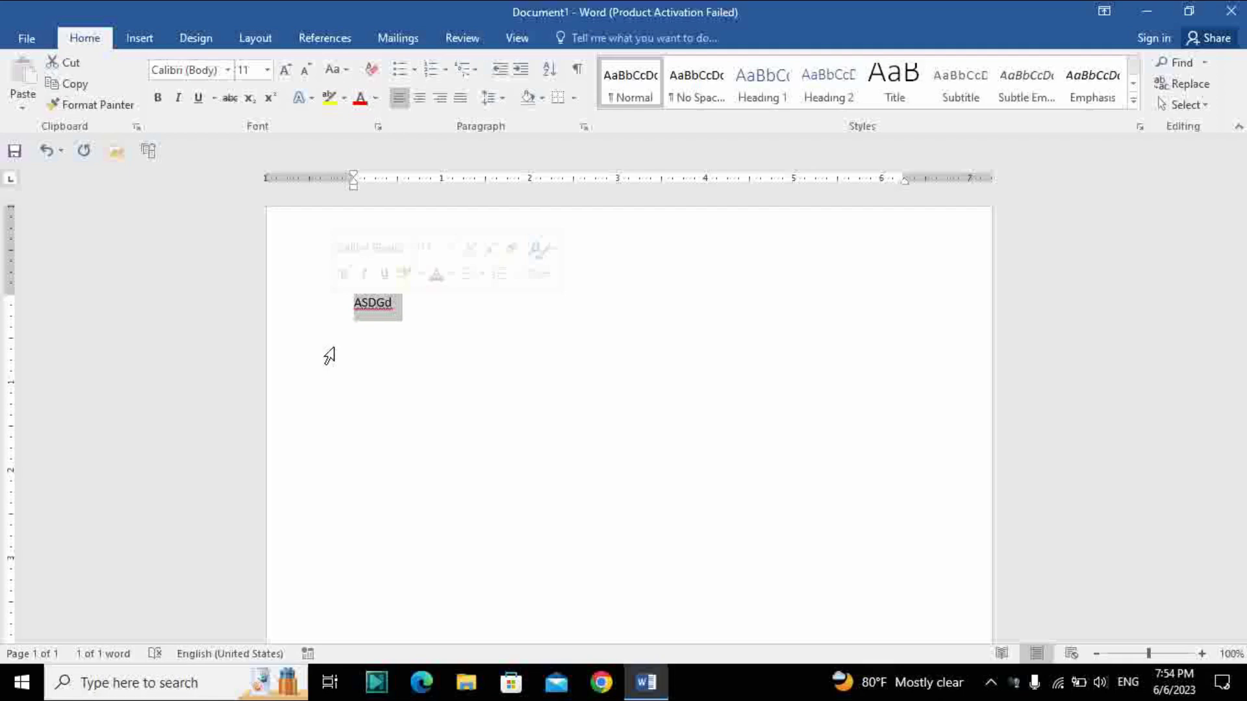
key(Delete)
text(=)
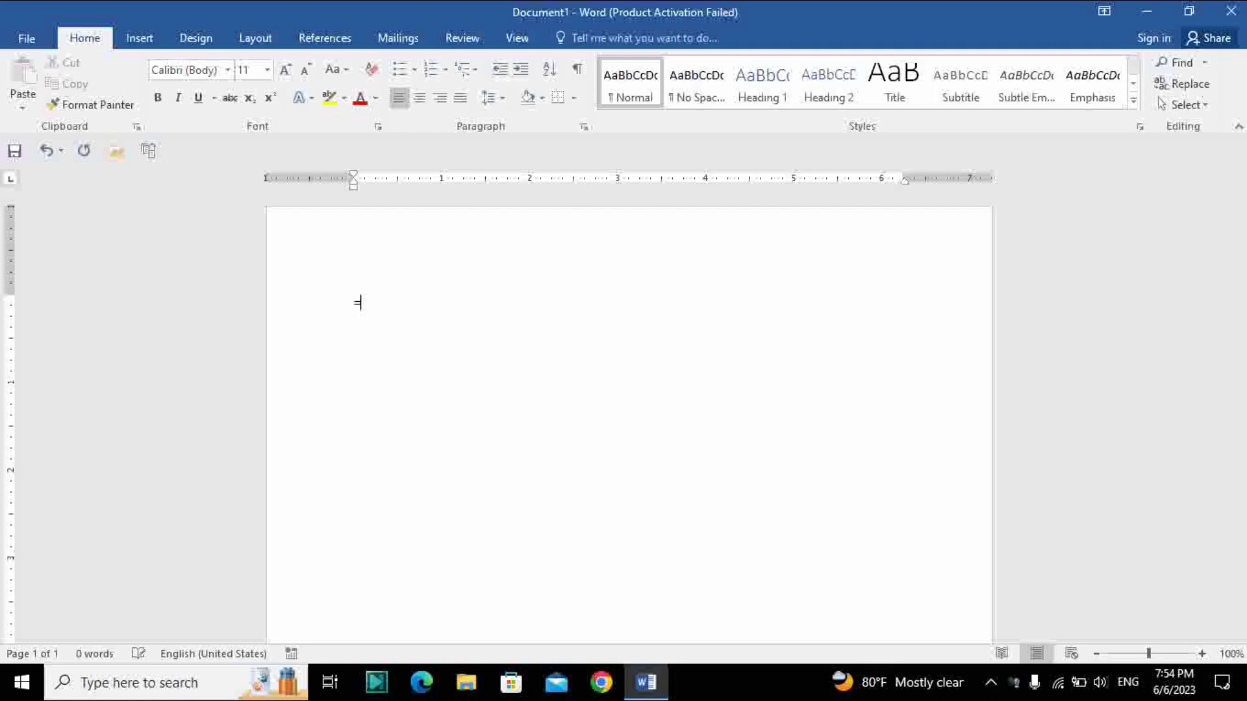
text(ran)
text(d)
text())
key(Return)
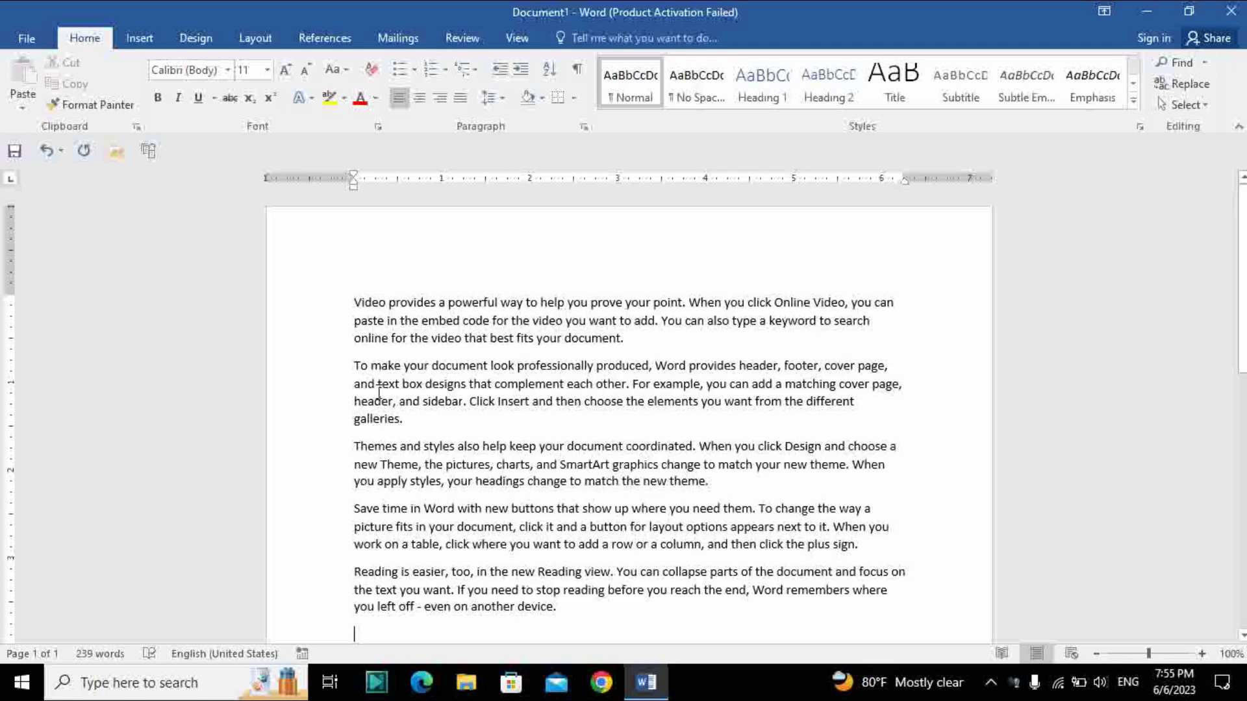
Insert empty lines above the 'Video' sample paragraph
scroll(380, 395, down, 2)
scroll(354, 274, up, 2)
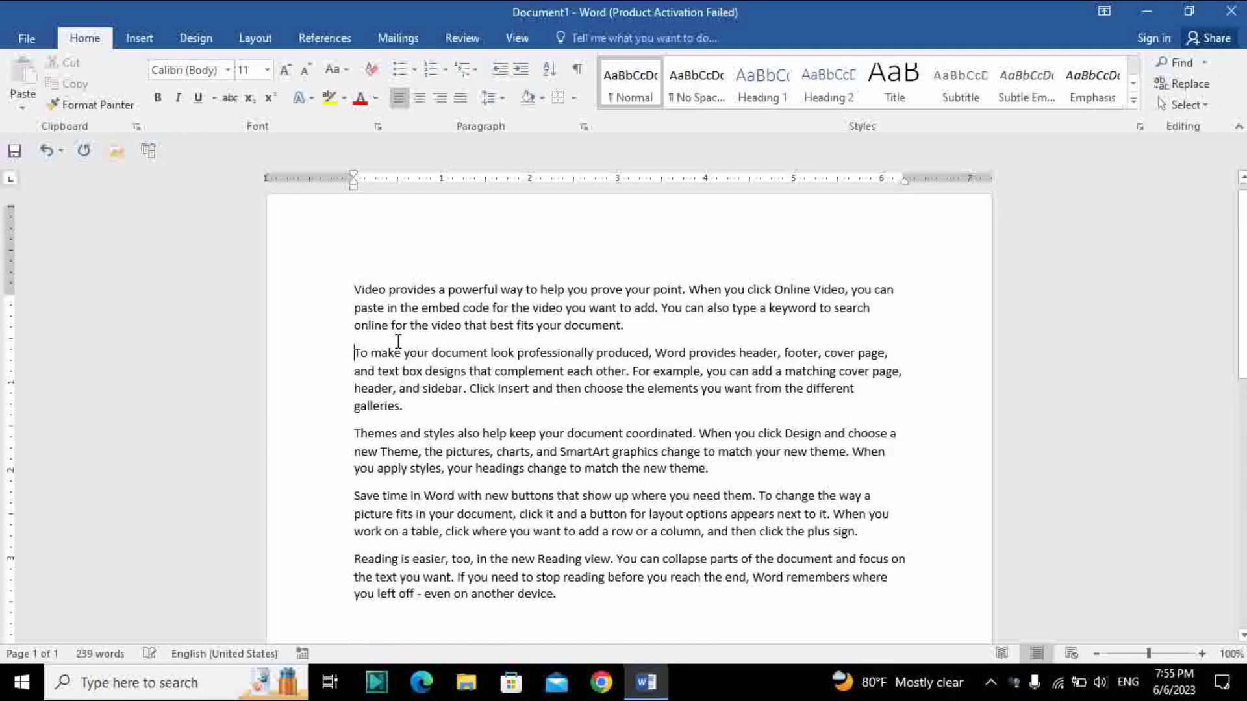
click(348, 302)
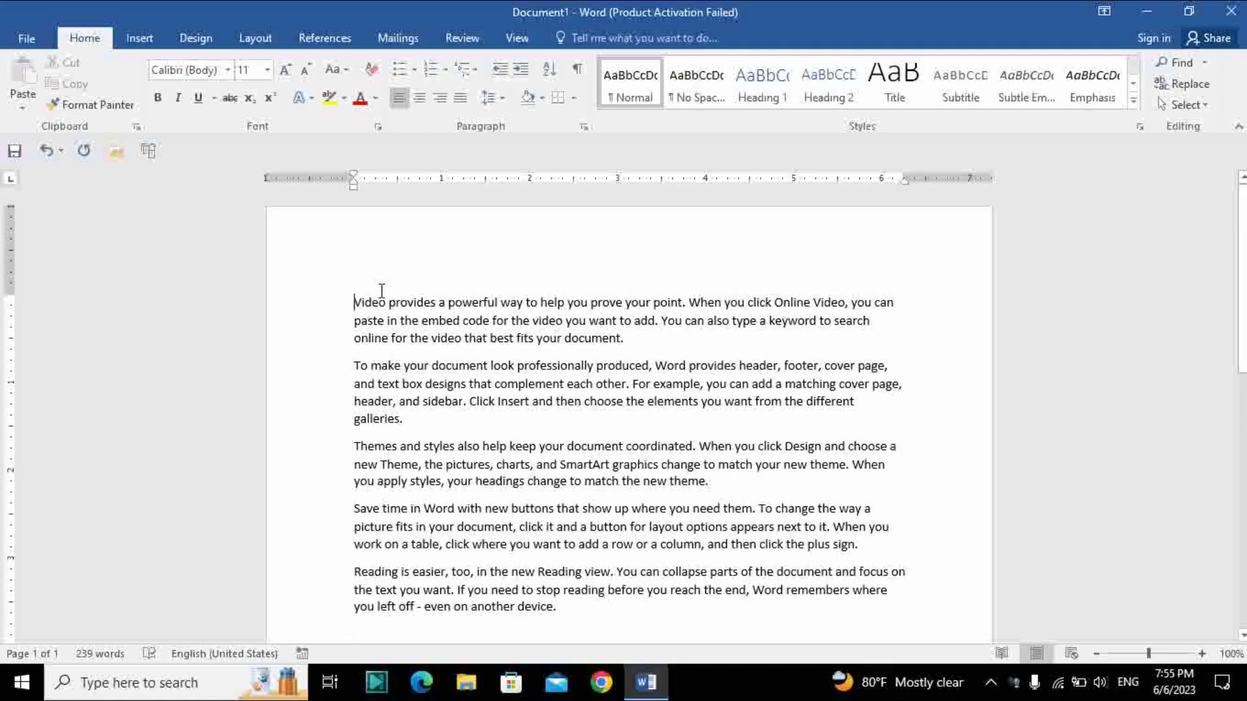
key(Return)
key(Return)
key(Return)
key(Return)
key(Return)
click(370, 305)
text(o)
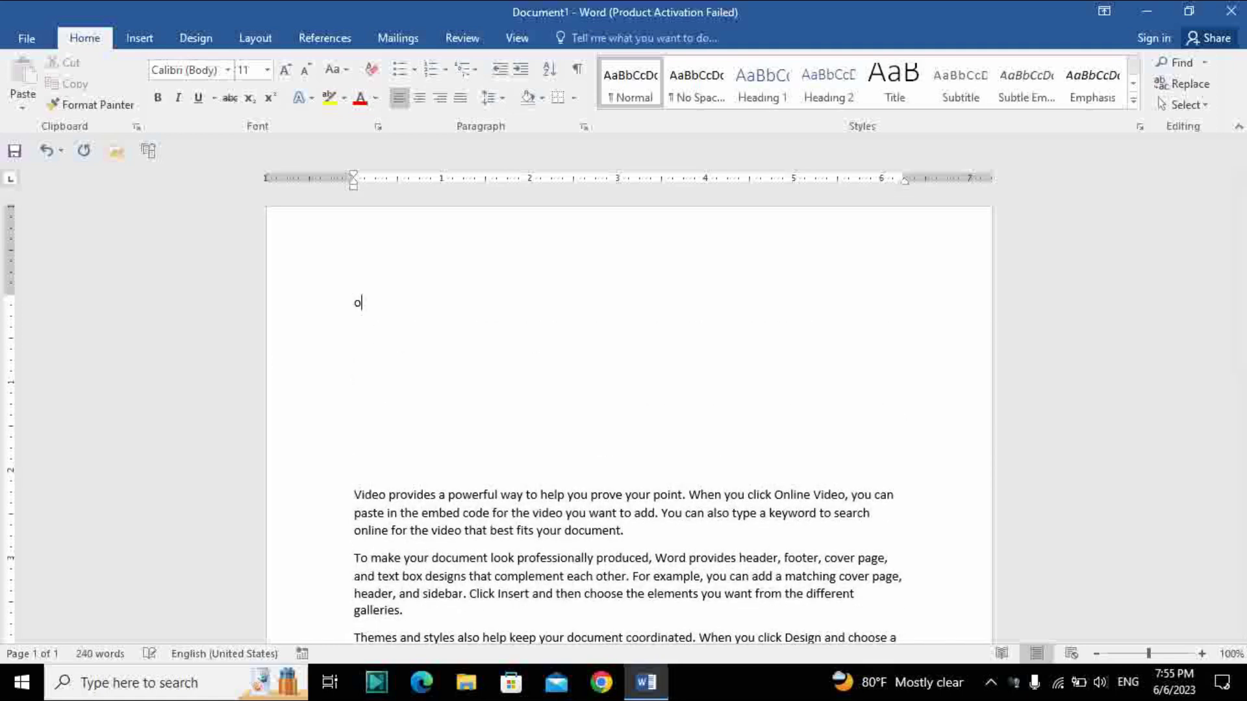
Type 'Computer is an advnce electronic device machine that accept data .' on the top line
text(cesp)
key(BackSpace)
key(BackSpace)
key(BackSpace)
key(BackSpace)
text(Compute)
text(is an advnce)
text( elect)
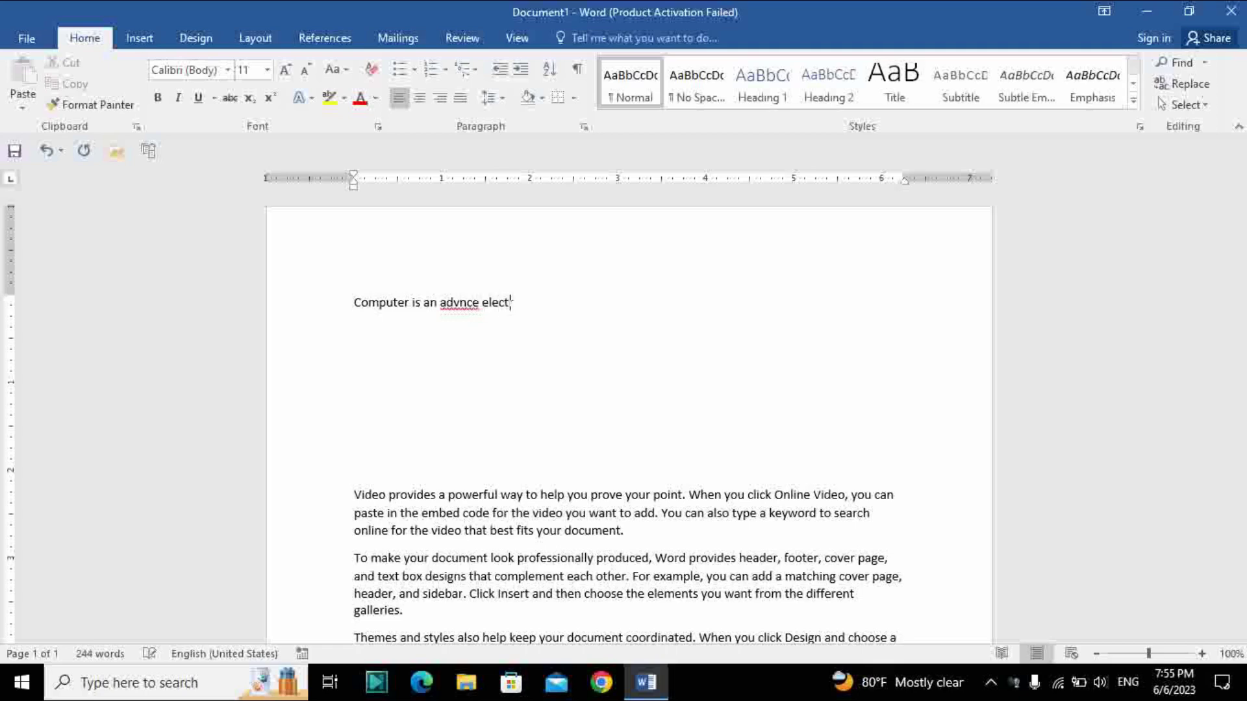
text(ronic device)
text( machin)
text(hap)
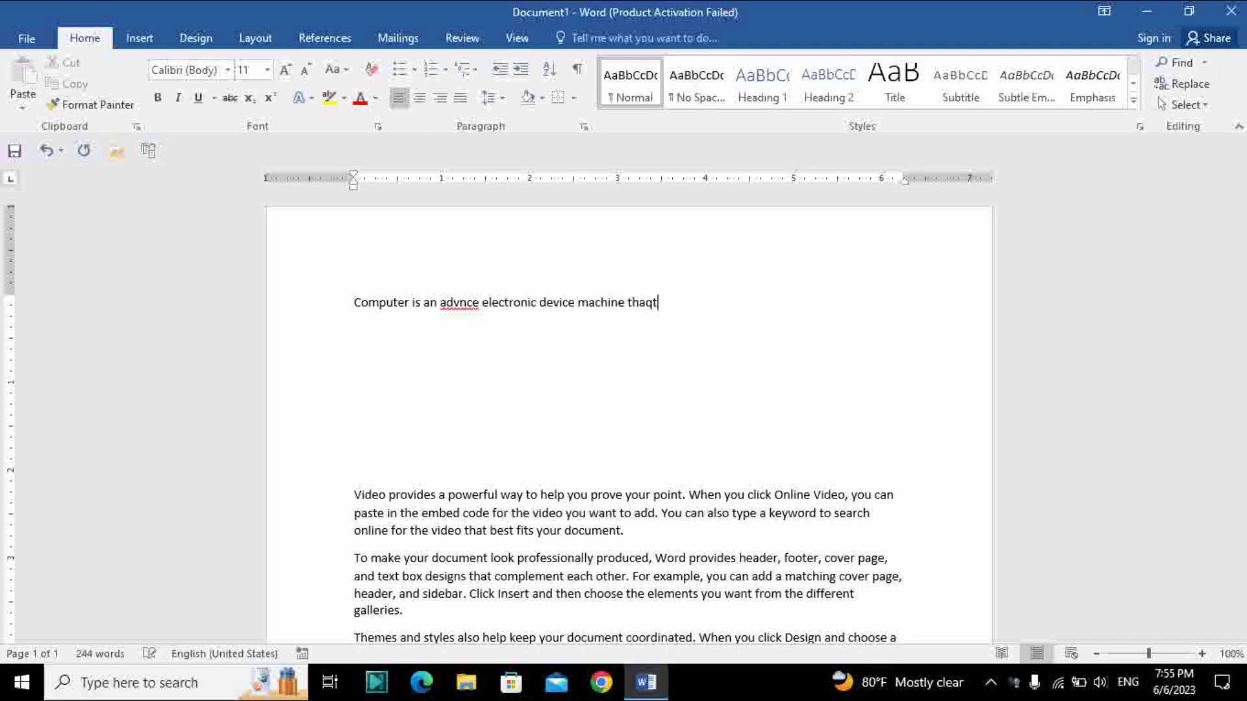
text( a)
key(BackSpace)
key(BackSpace)
key(BackSpace)
key(BackSpace)
key(BackSpace)
text(t accep)
text(t da)
key(BackSpace)
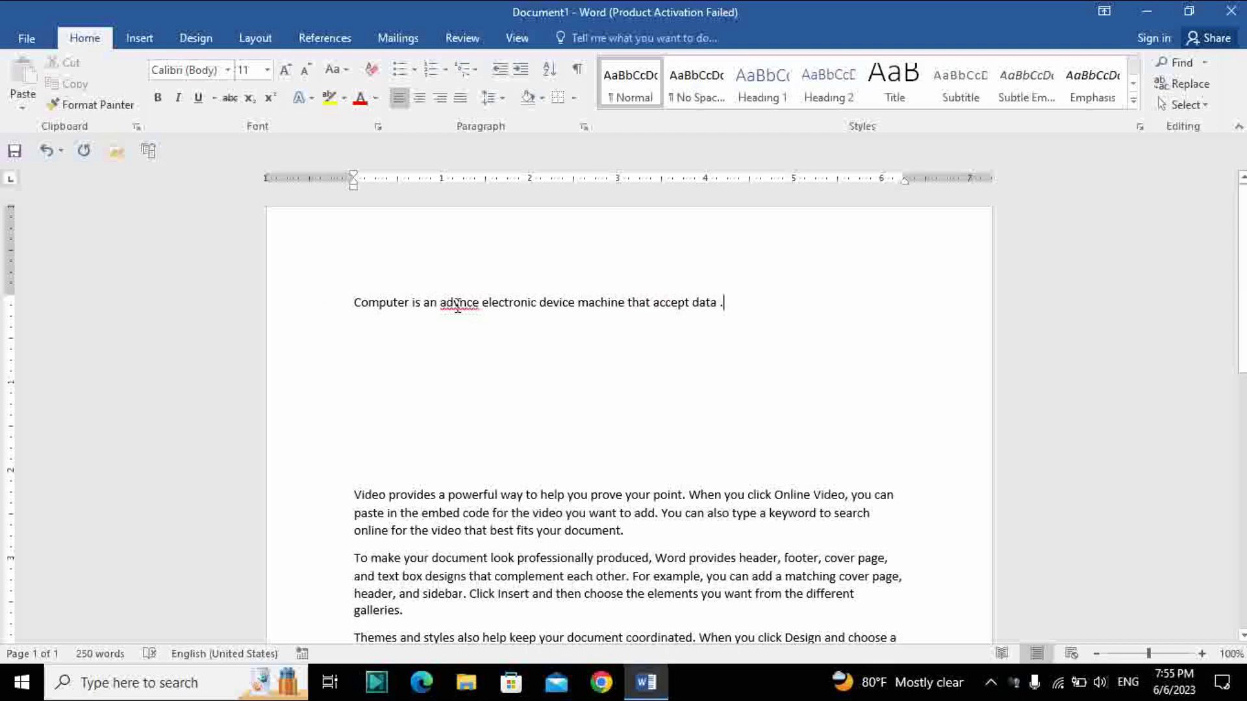
Correct 'advnce' to 'advance' and break the line before 'electronic'
right_click(457, 305)
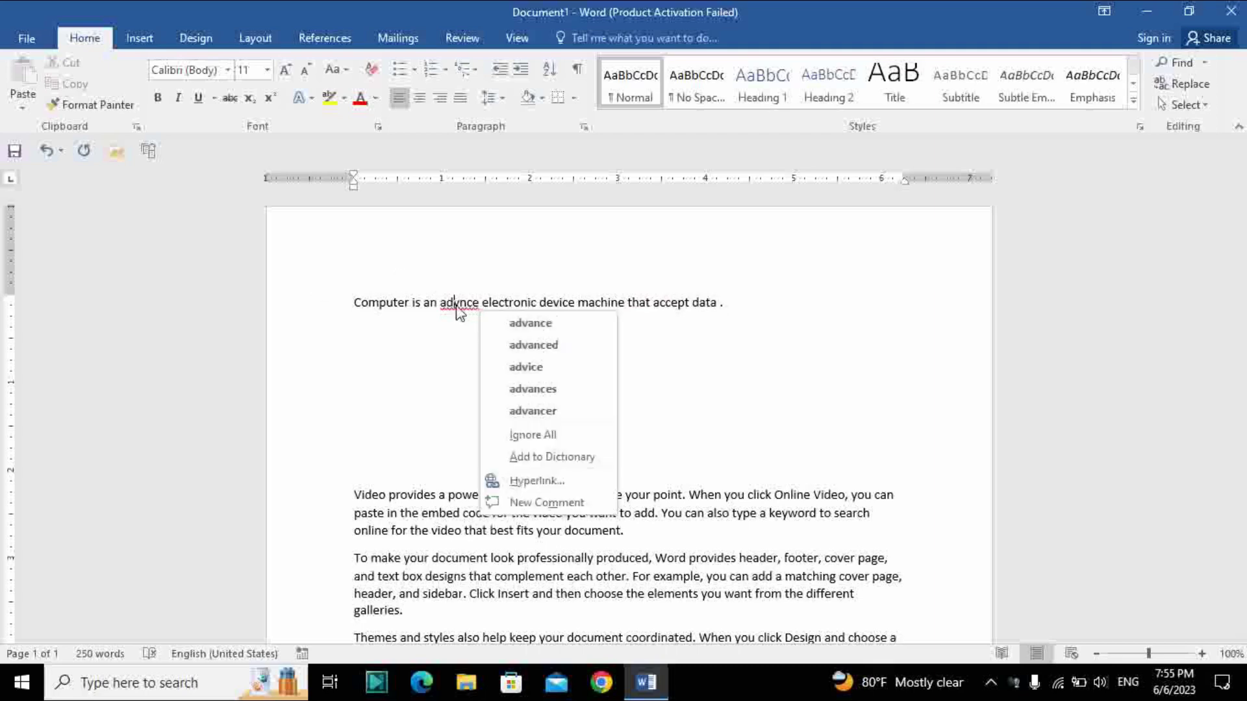
click(523, 324)
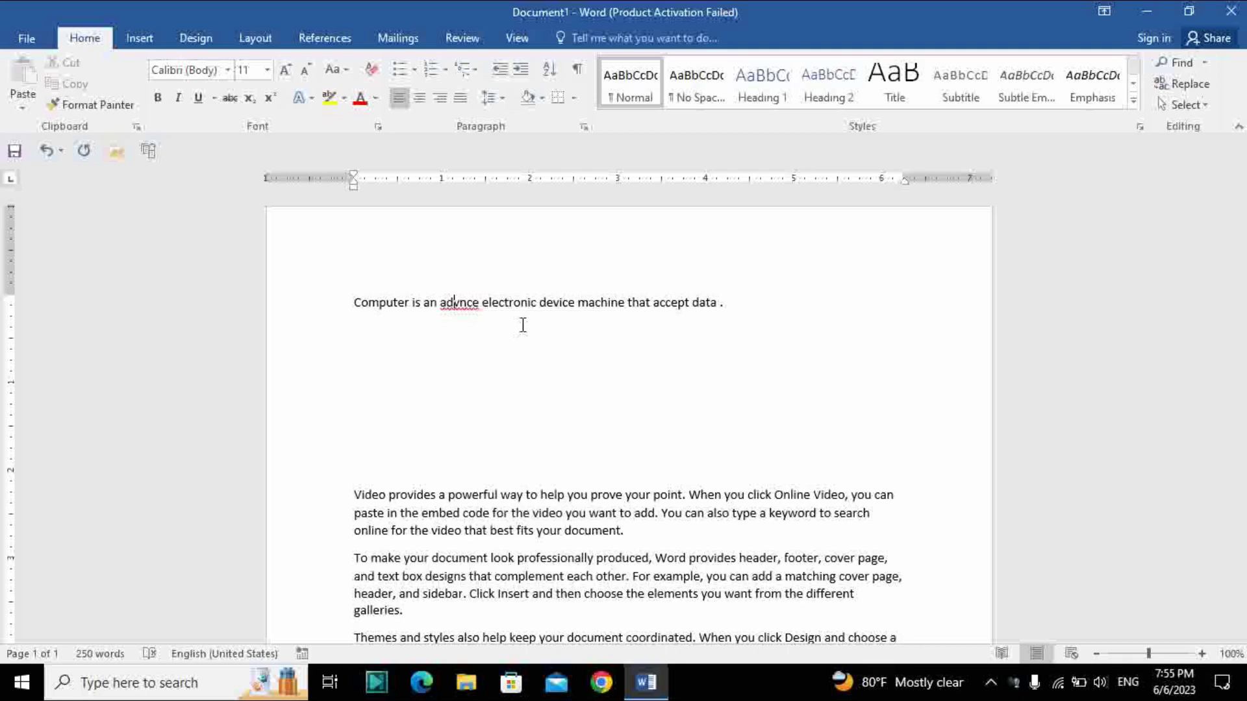
click(491, 304)
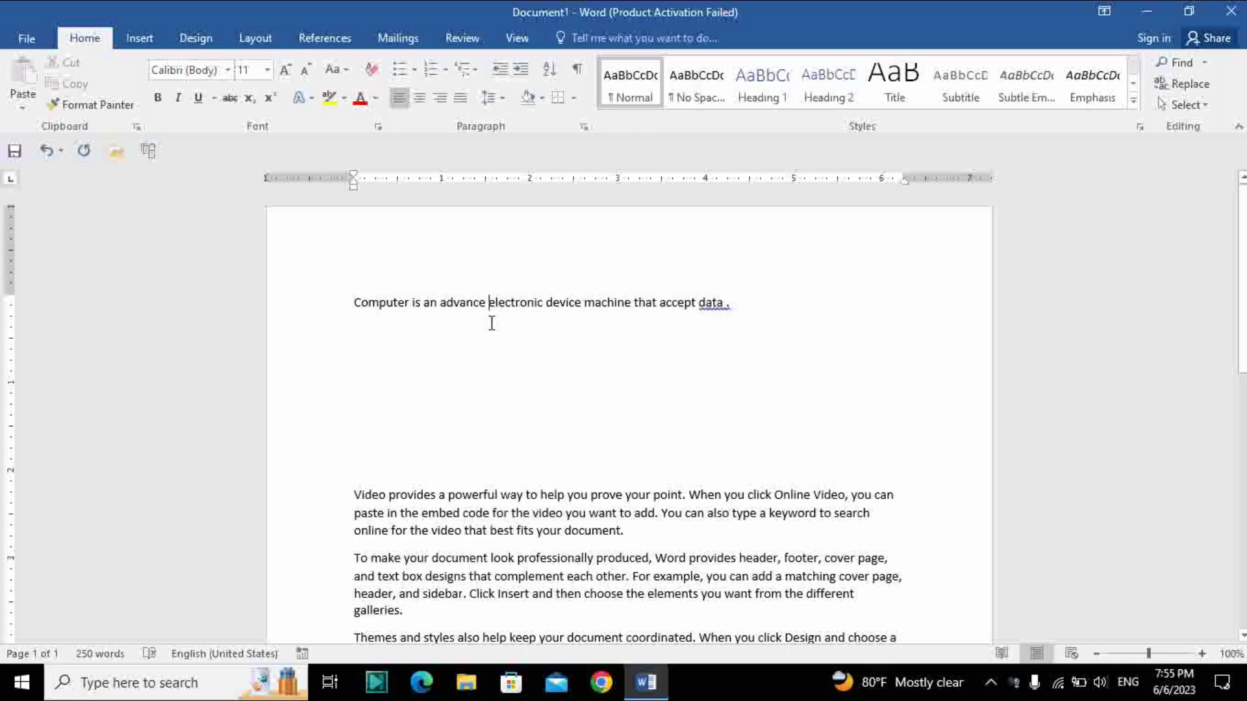
key(Return)
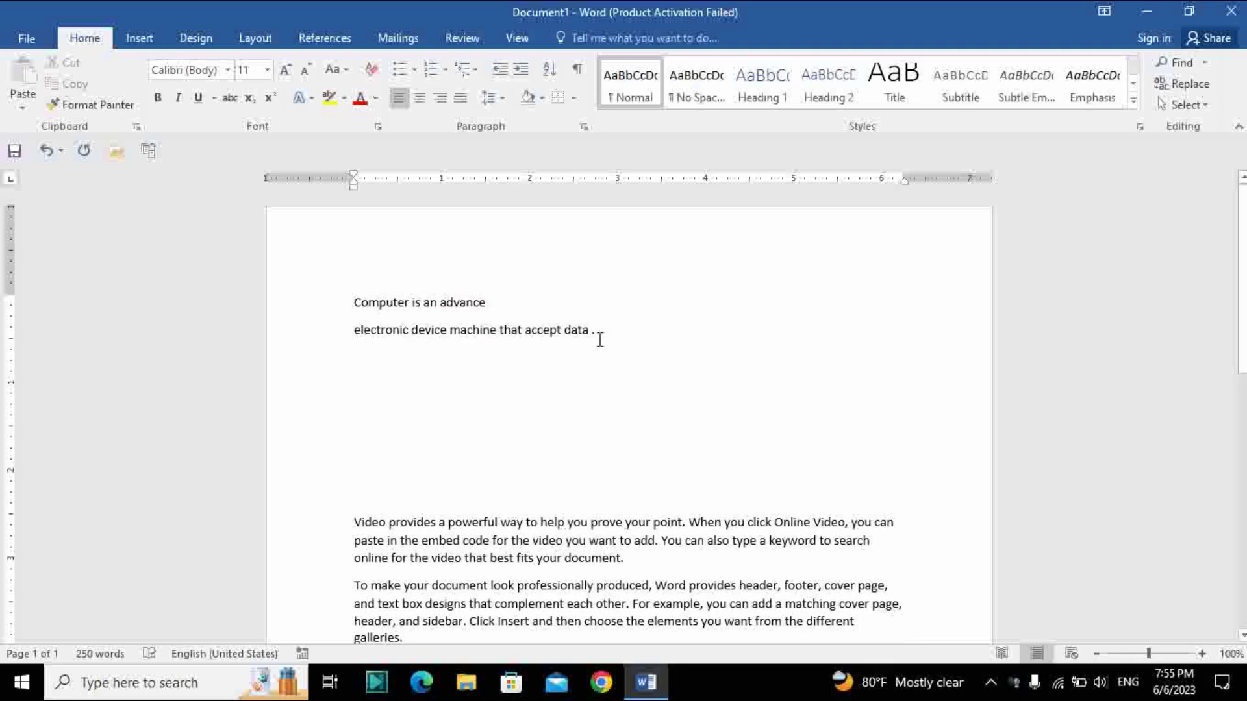
click(615, 359)
shift+click(363, 300)
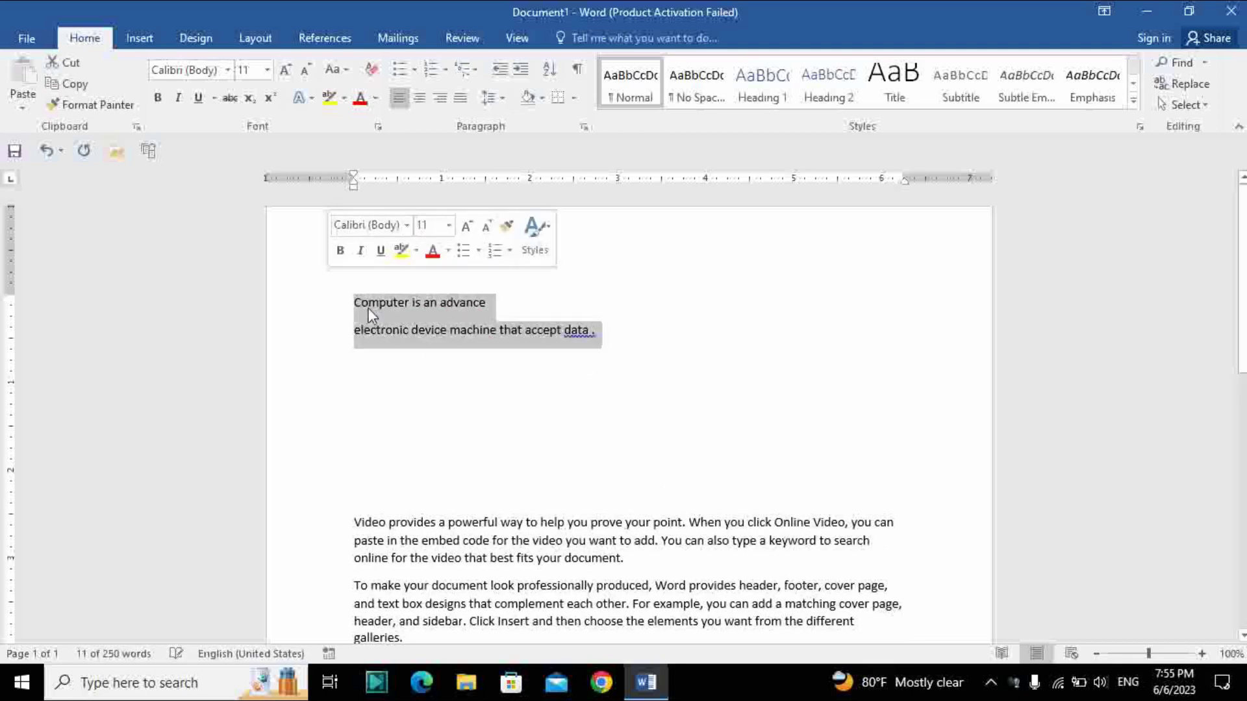
click(517, 312)
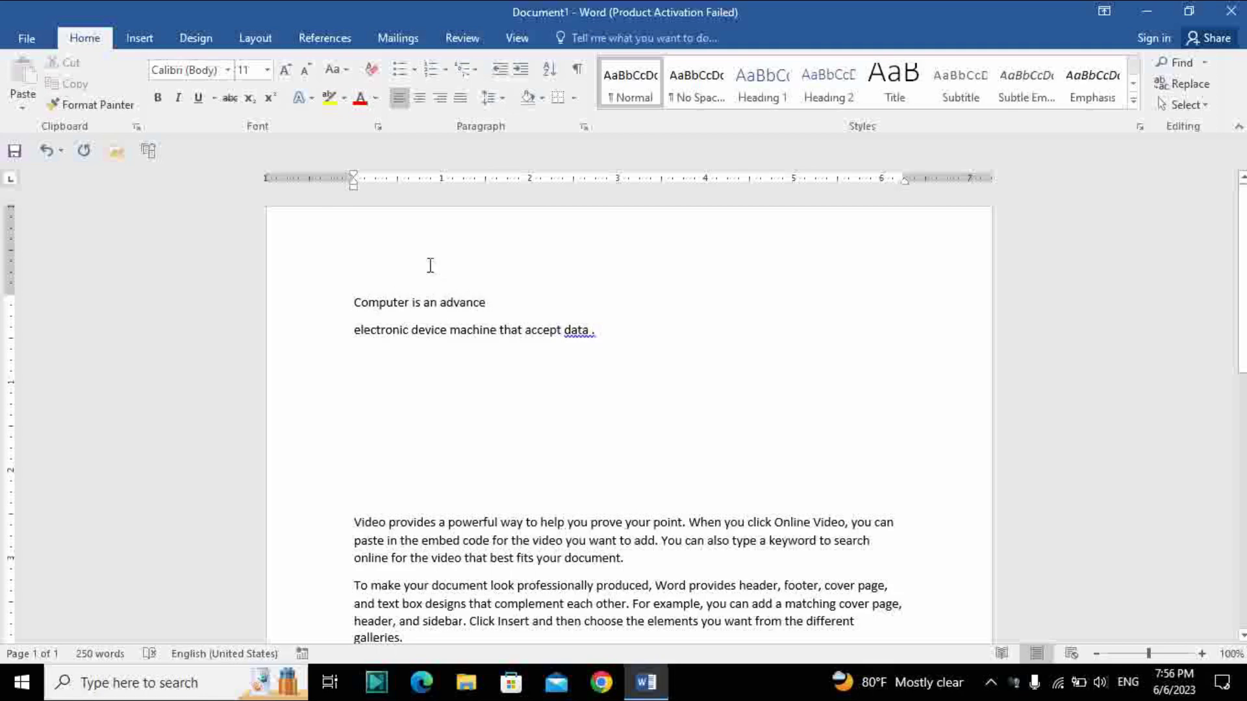
click(600, 330)
drag(592, 330, 325, 330)
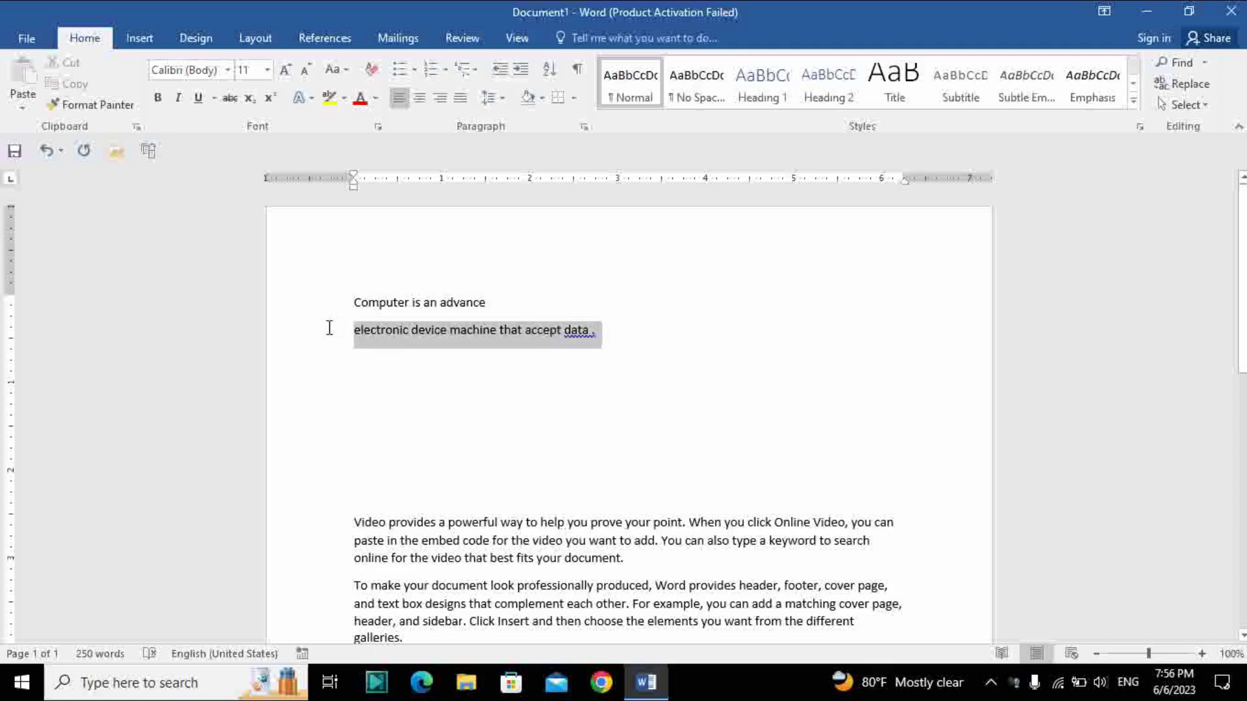
click(372, 338)
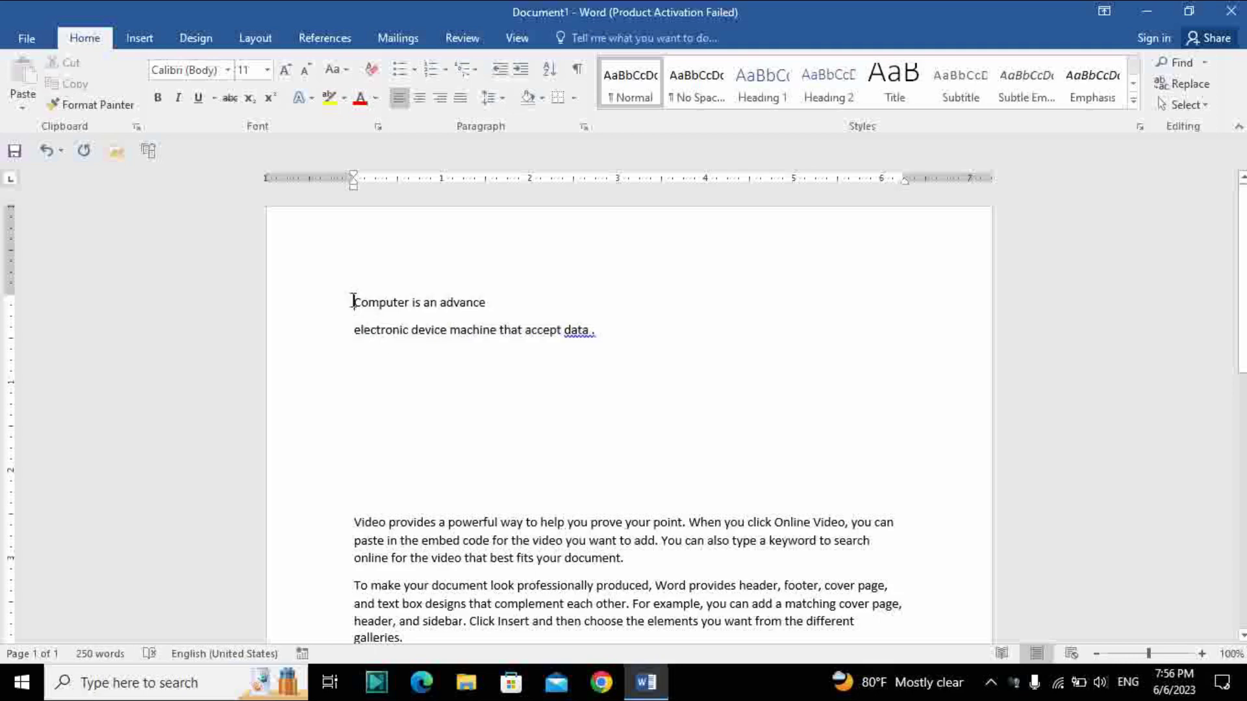
drag(354, 300, 514, 300)
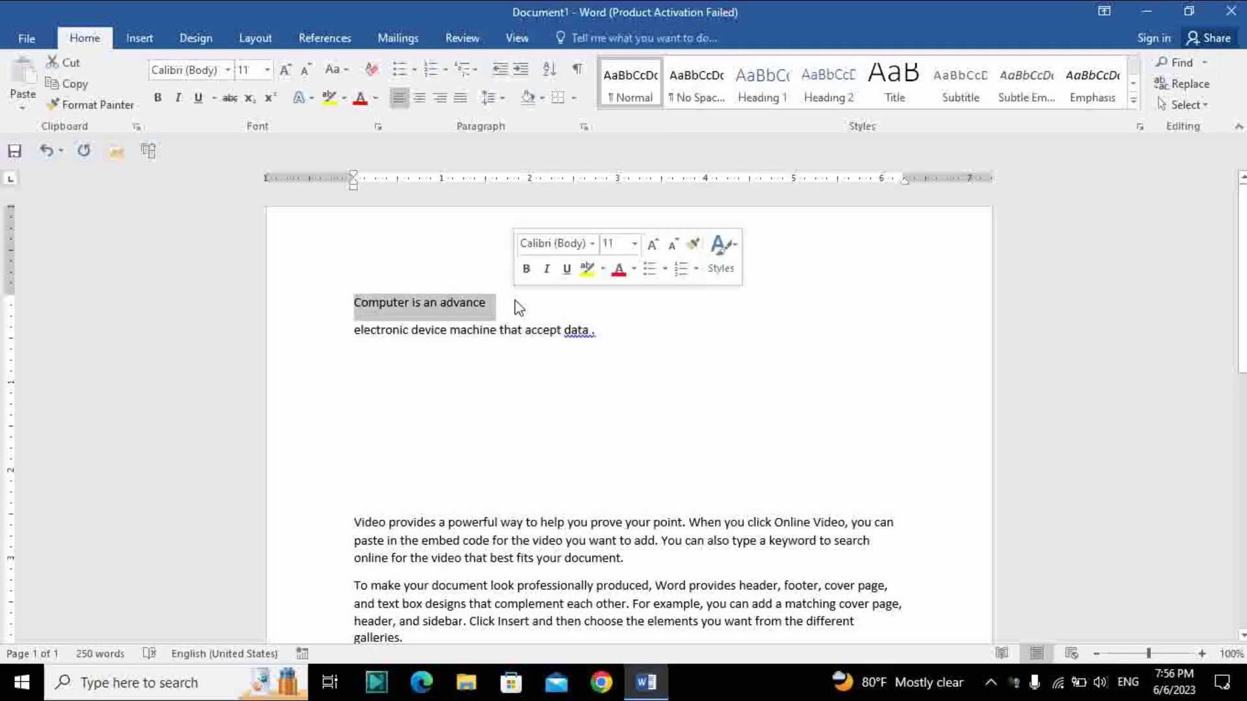
click(612, 336)
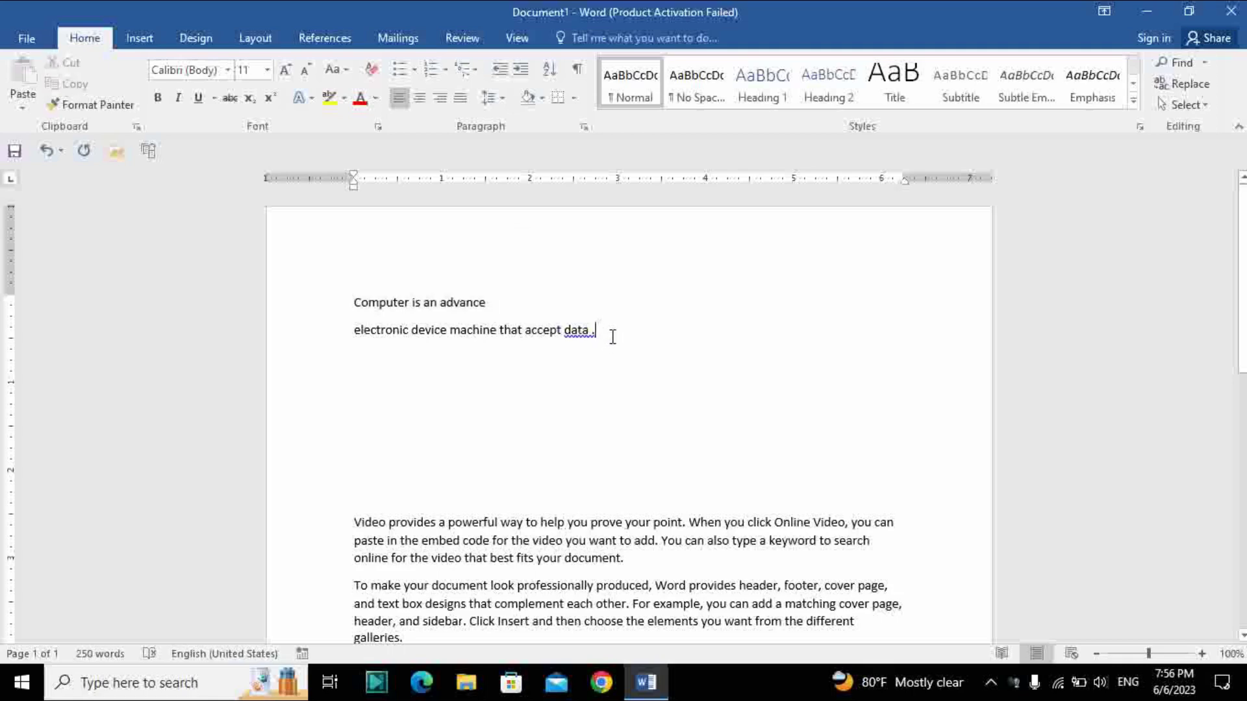
key(shift+Left)
key(shift+Left)
key(shift+Left)
key(shift+Left)
key(shift+Left)
key(shift+Left)
key(shift+Left)
key(shift+Left)
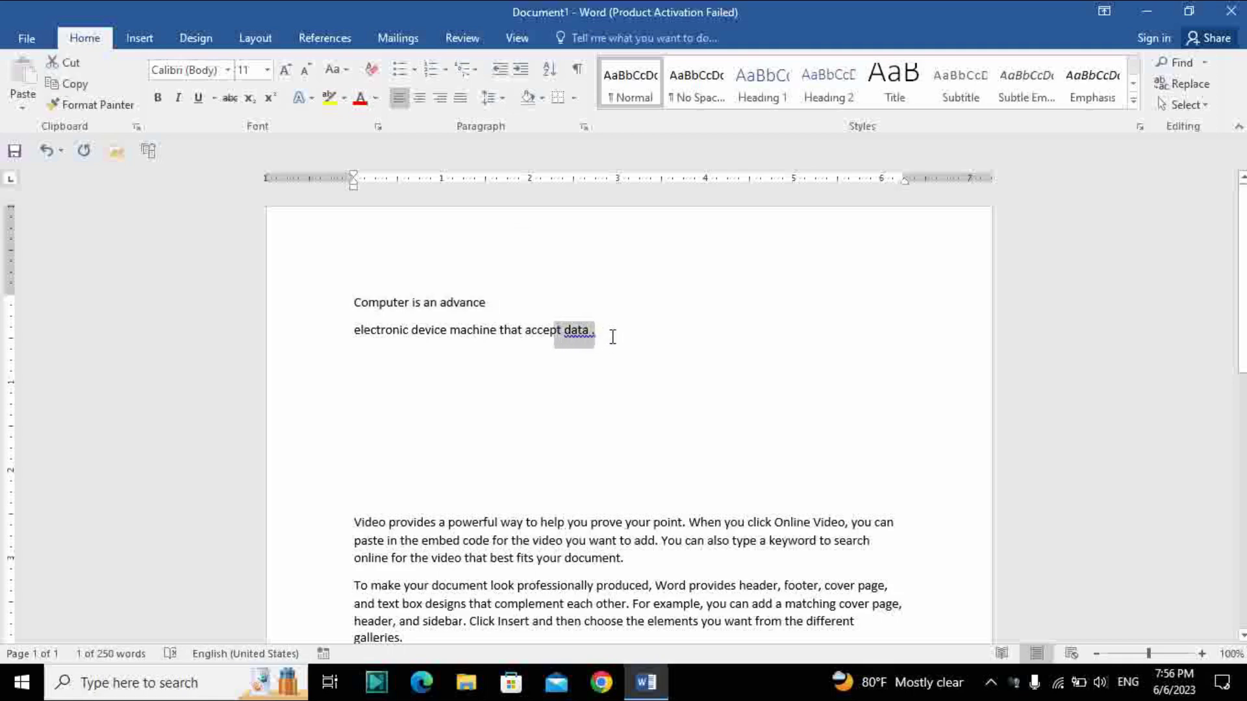
key(shift+Left)
key(shift+Left)
key(shift+Left)
key(shift+Left)
key(shift+Left)
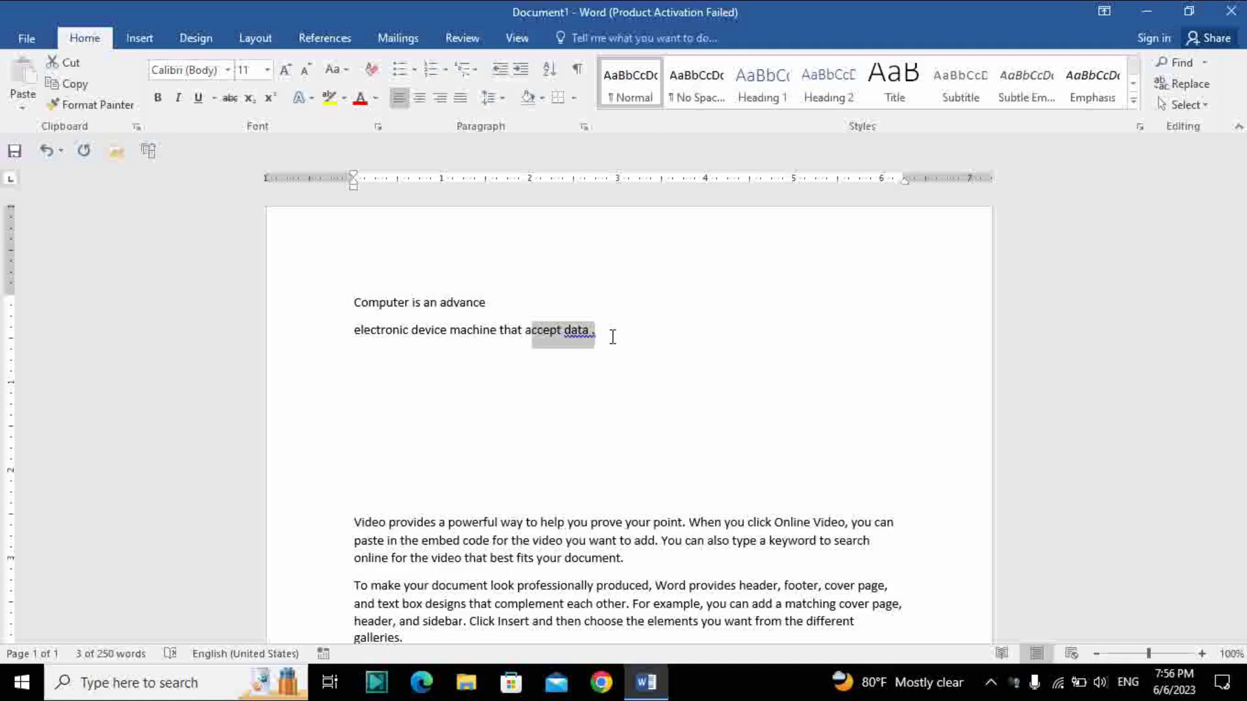
key(ctrl+shift+Left)
key(ctrl+shift+Left)
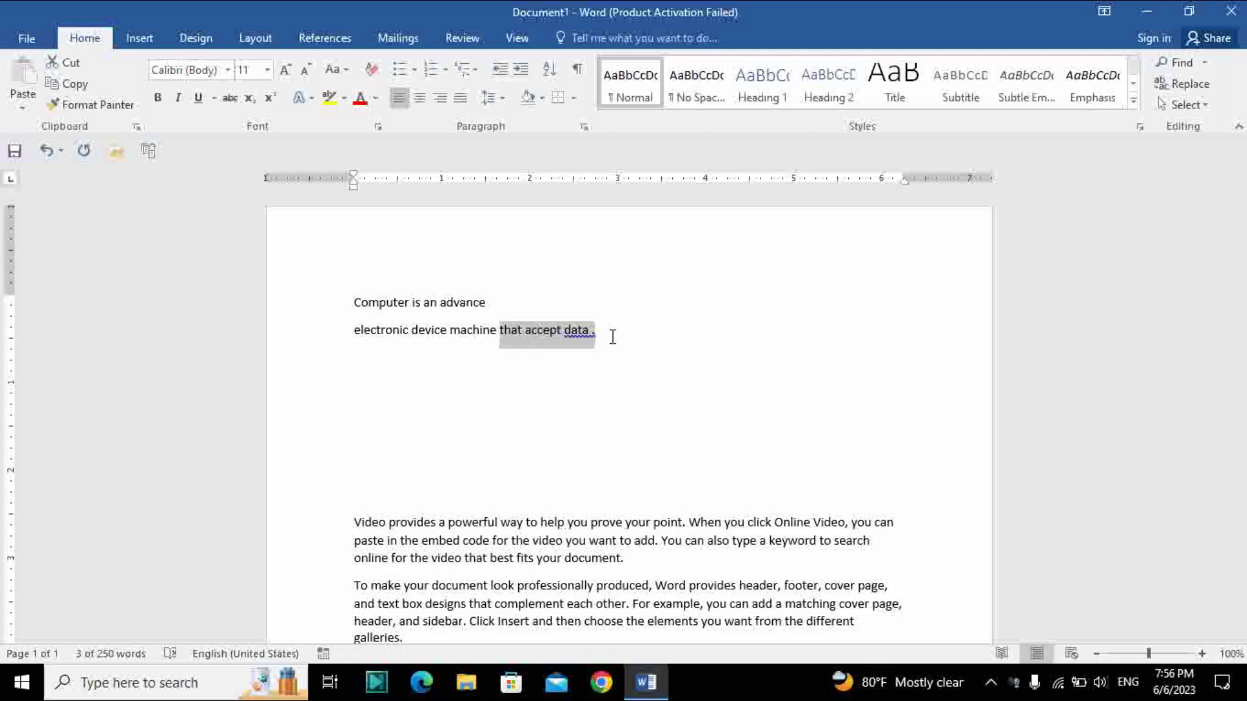
key(ctrl+shift+Left)
key(ctrl+shift+Left)
triple_click(612, 337)
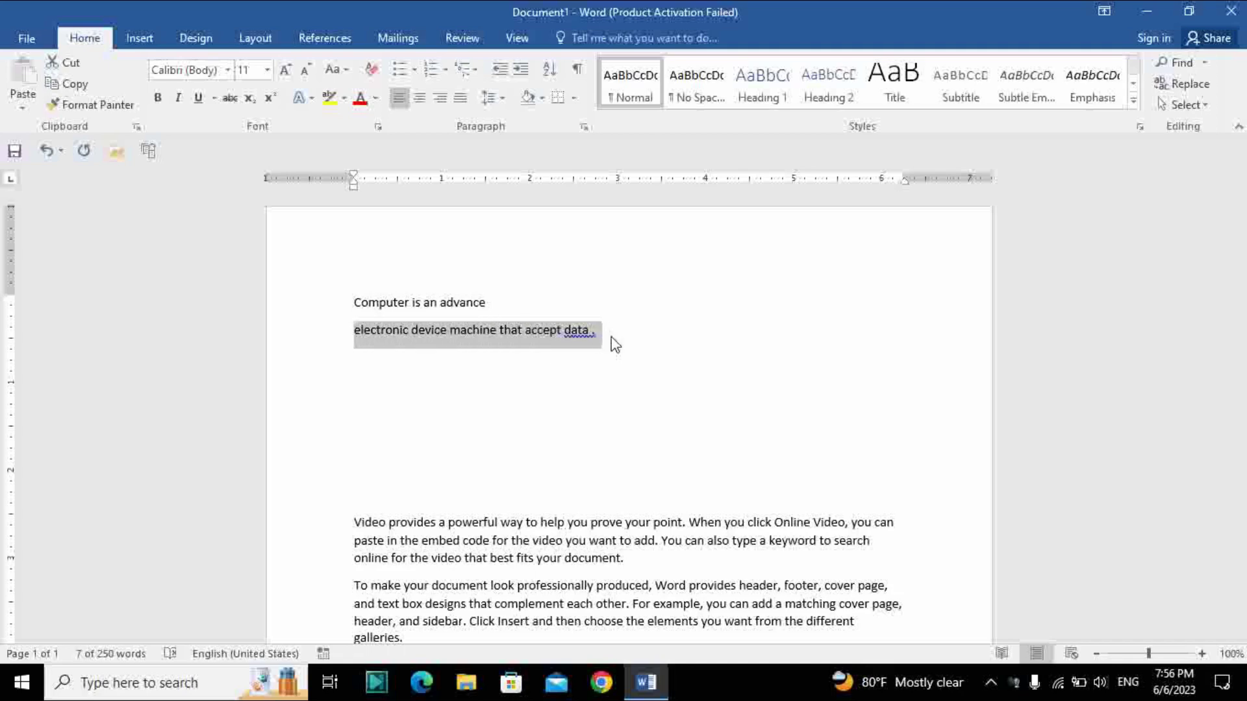
triple_click(468, 297)
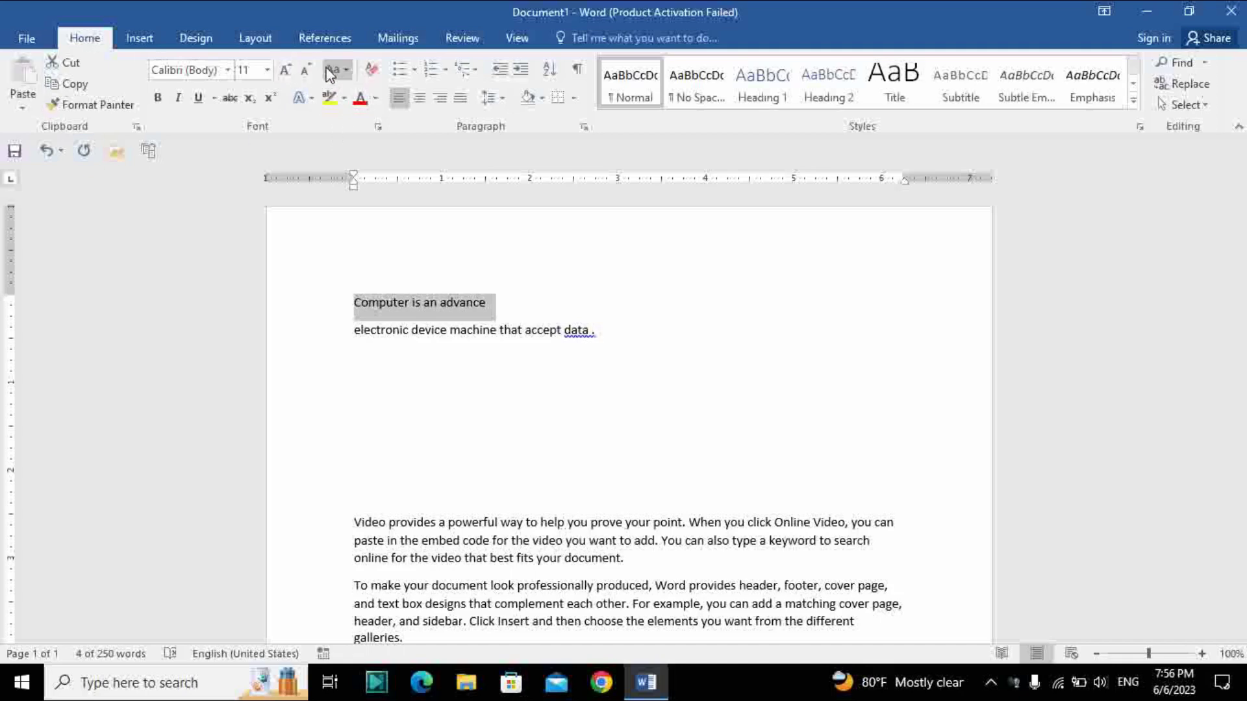
Enlarge the first line's text with Grow Font, then reduce it with Shrink Font
click(282, 72)
click(282, 72)
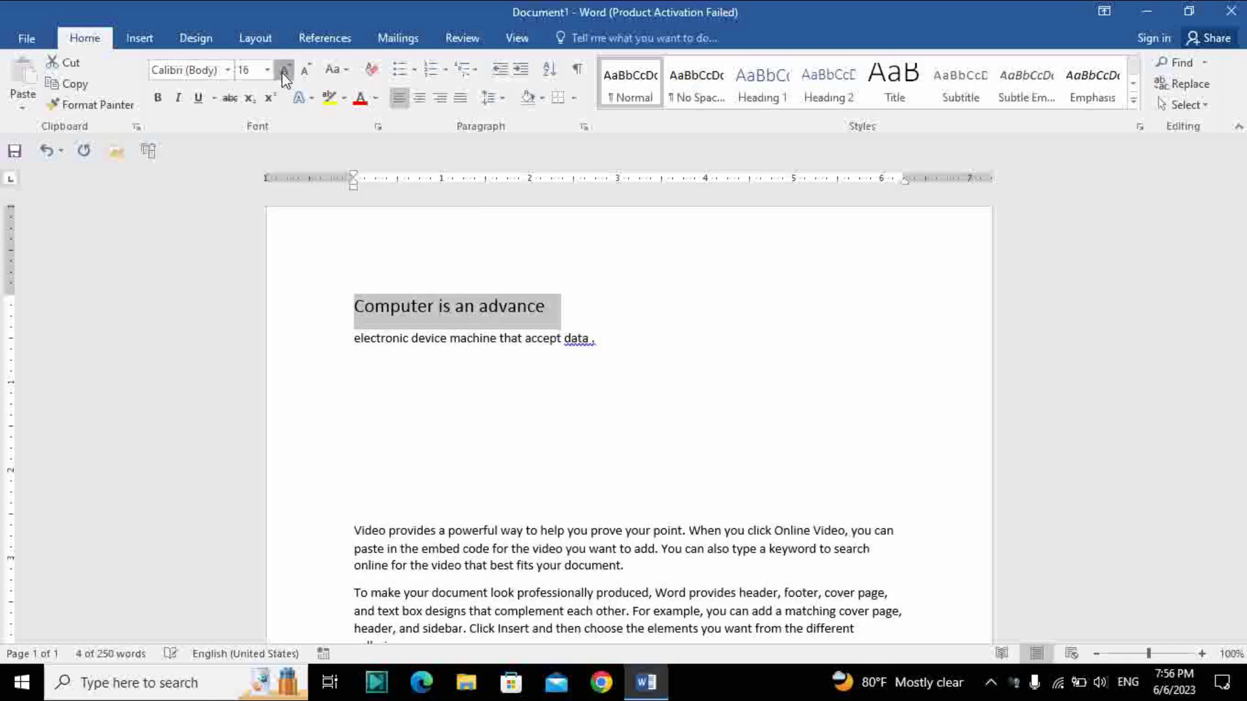
click(282, 72)
click(282, 72)
click(282, 72)
click(282, 72)
click(282, 72)
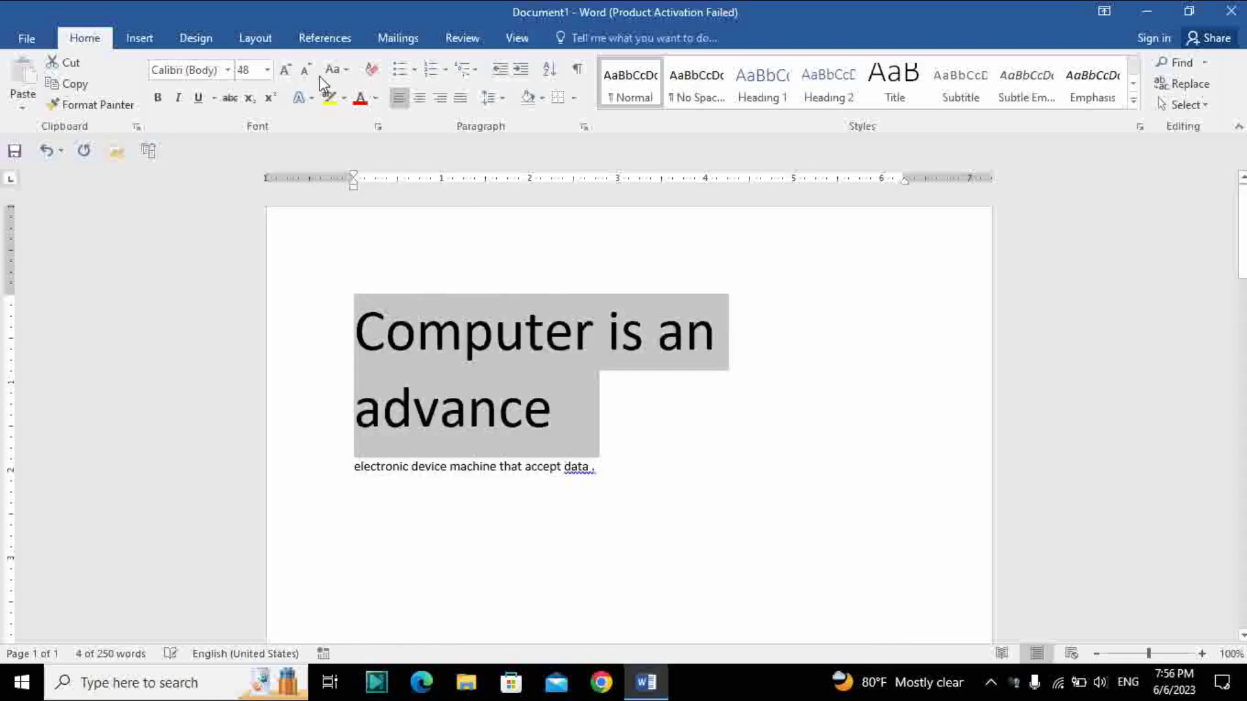
click(310, 67)
click(309, 68)
click(309, 68)
click(310, 67)
click(309, 68)
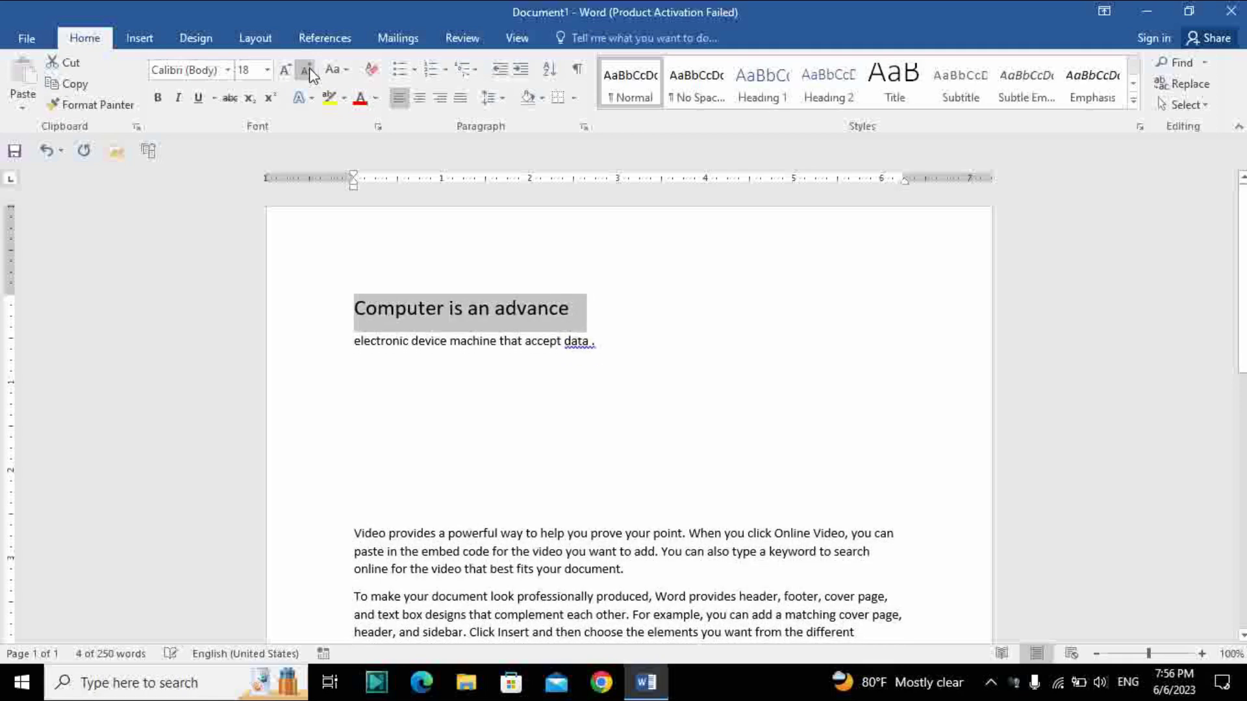
Set the first line to 48 pt, then change its font size to 20 pt
click(267, 71)
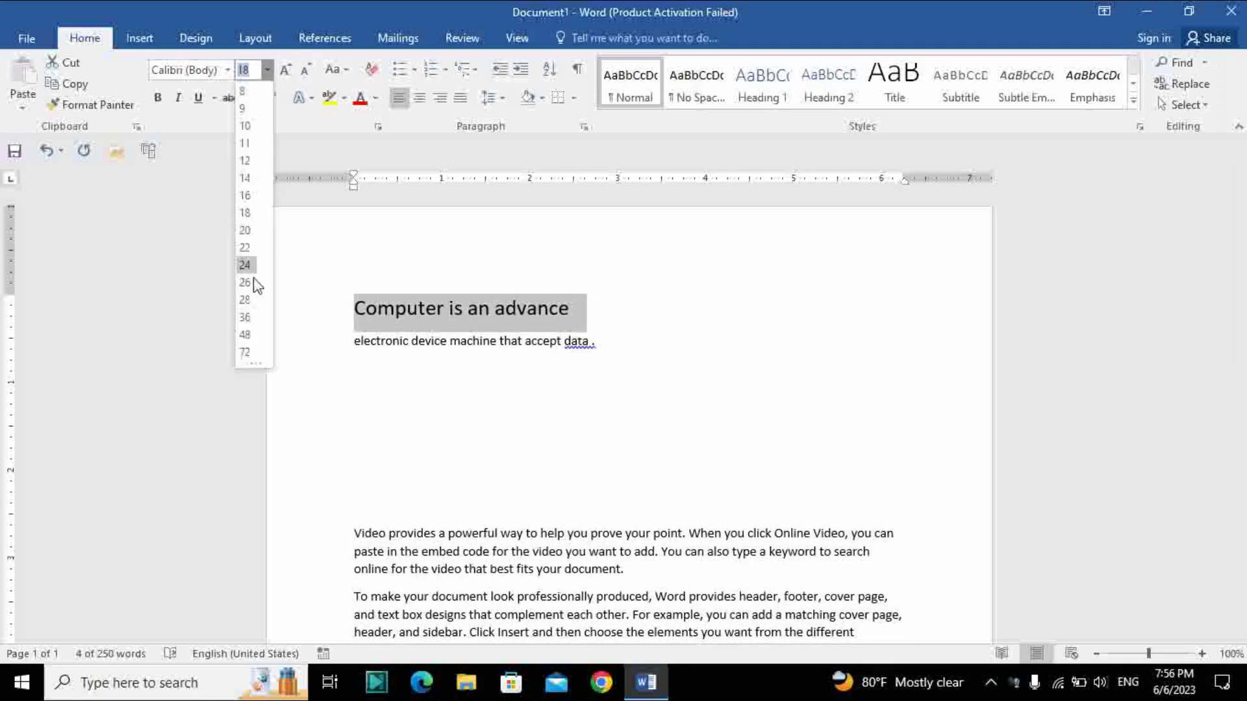
click(245, 334)
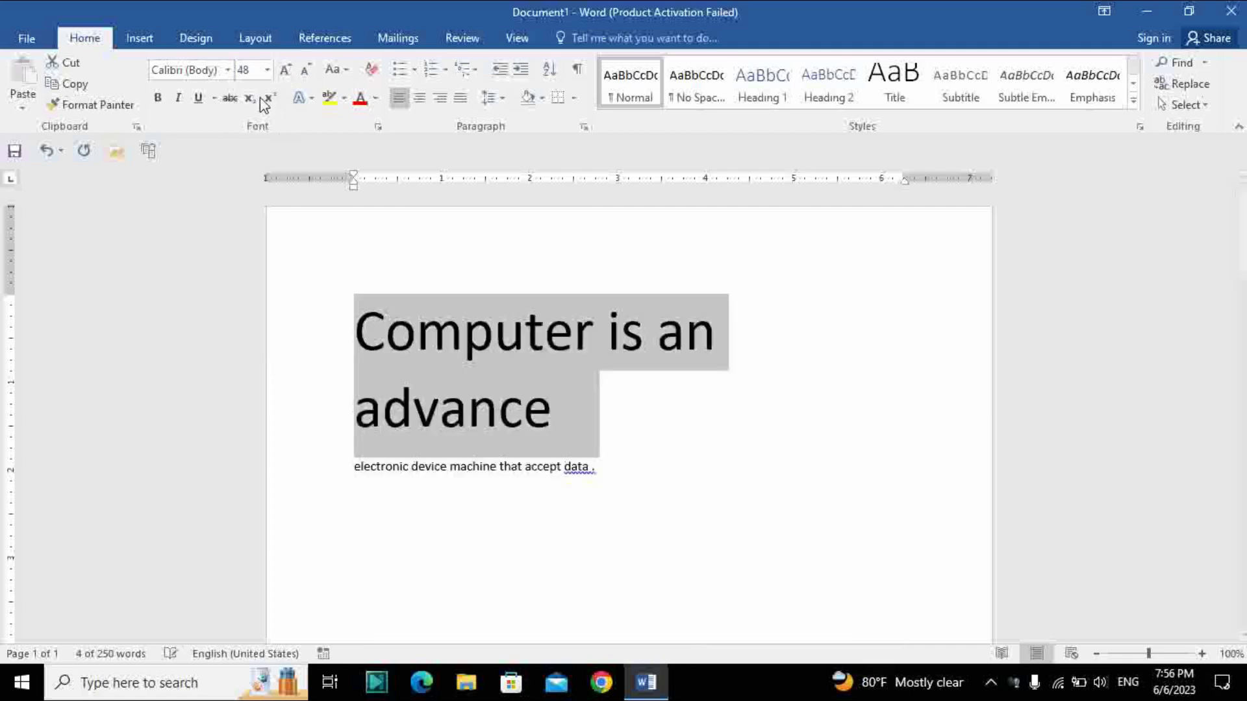
click(257, 72)
text(20)
key(Return)
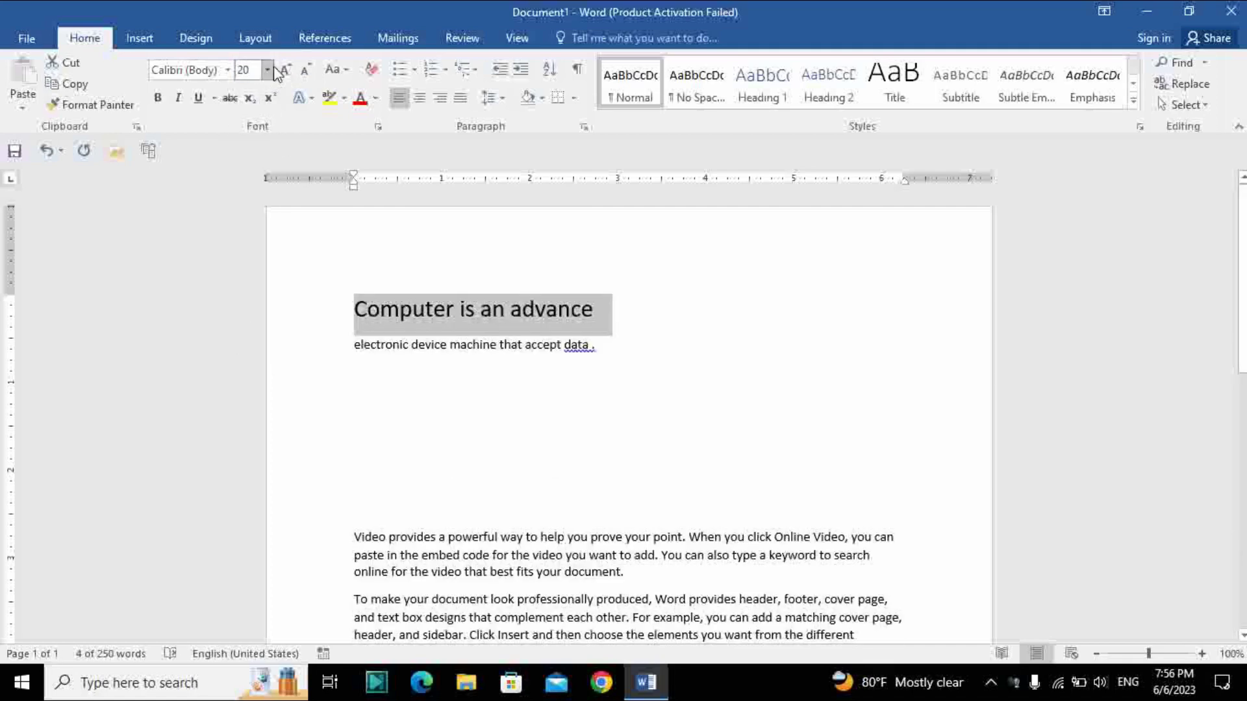
click(229, 70)
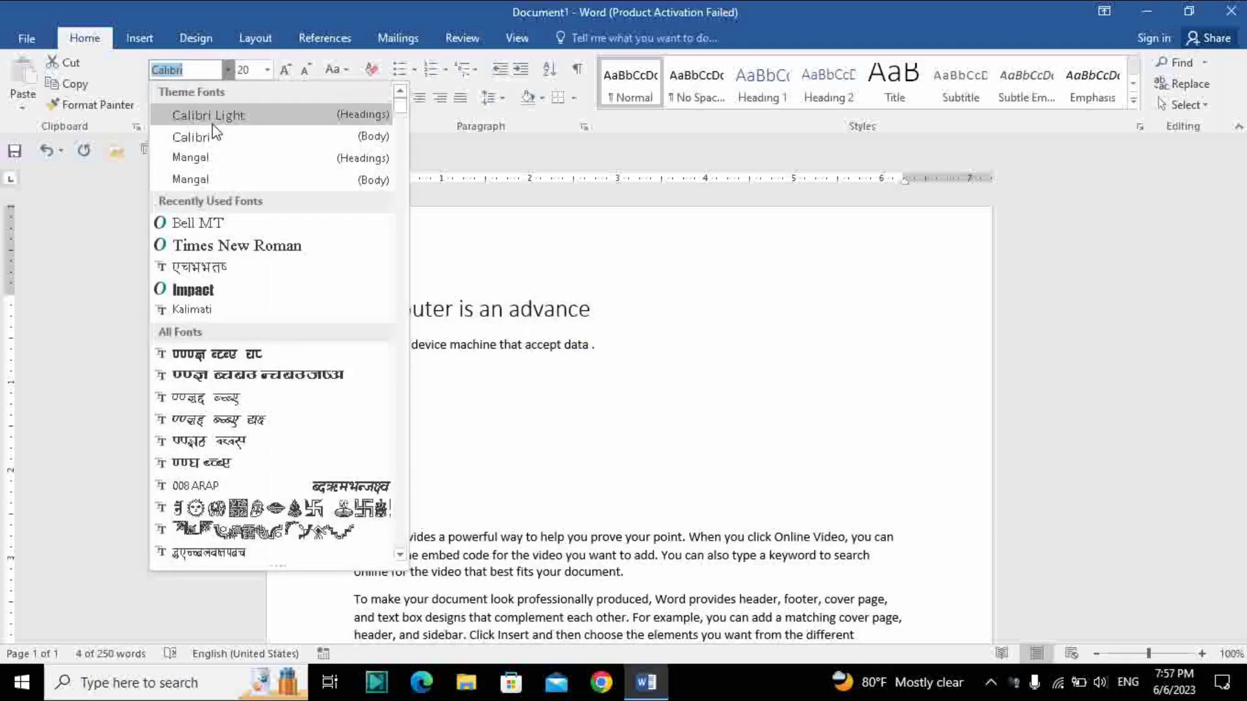
Change the first line's font to Chaparral Pro
click(544, 345)
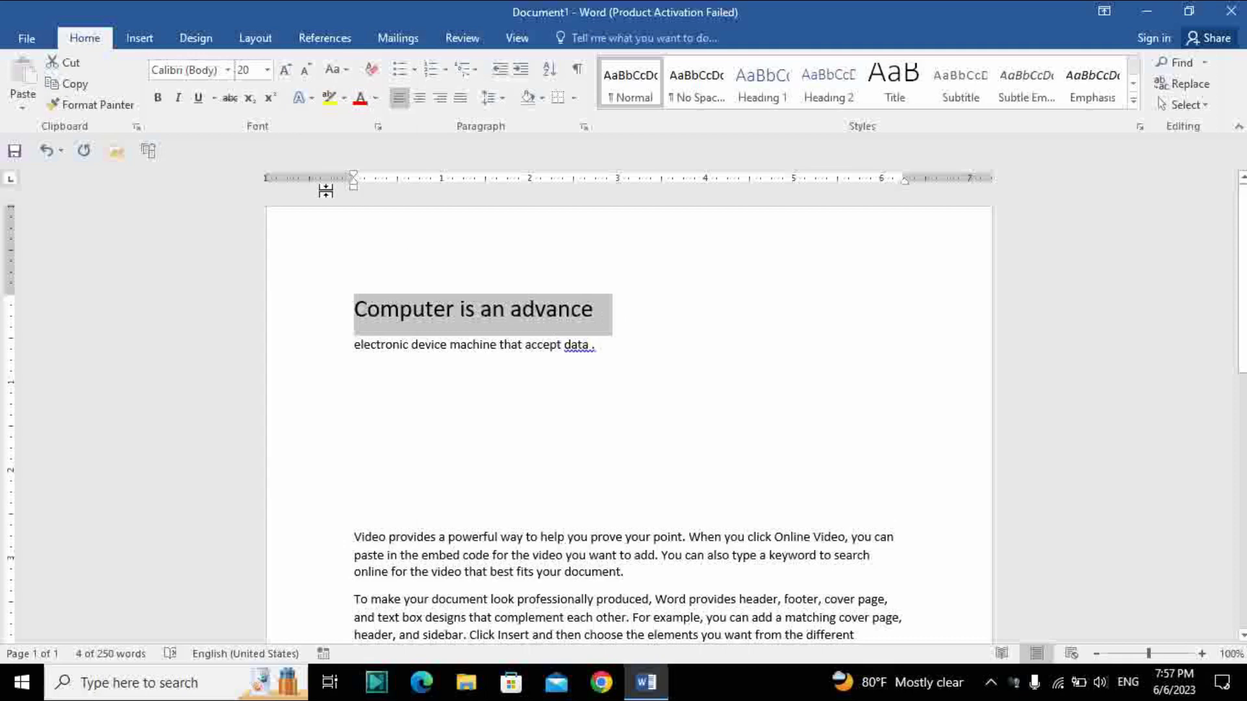
click(226, 70)
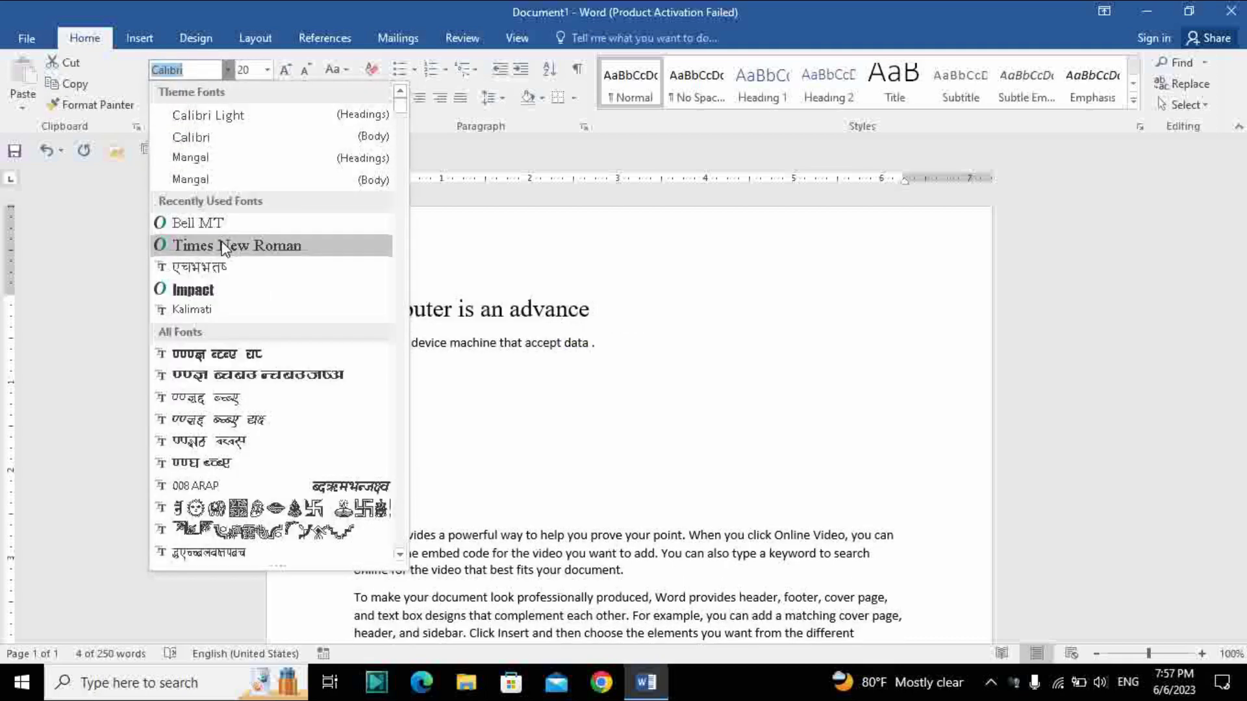
scroll(236, 346, down, 5)
scroll(237, 344, down, 4)
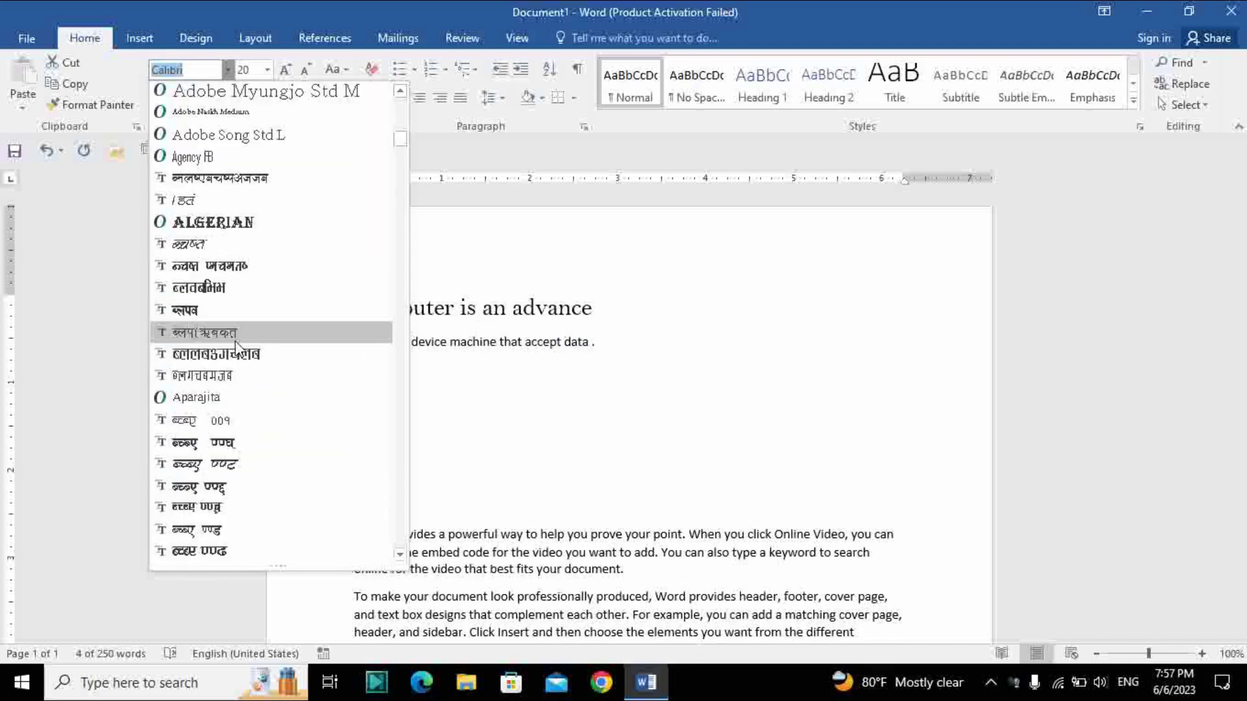
scroll(235, 341, down, 5)
scroll(237, 331, up, 5)
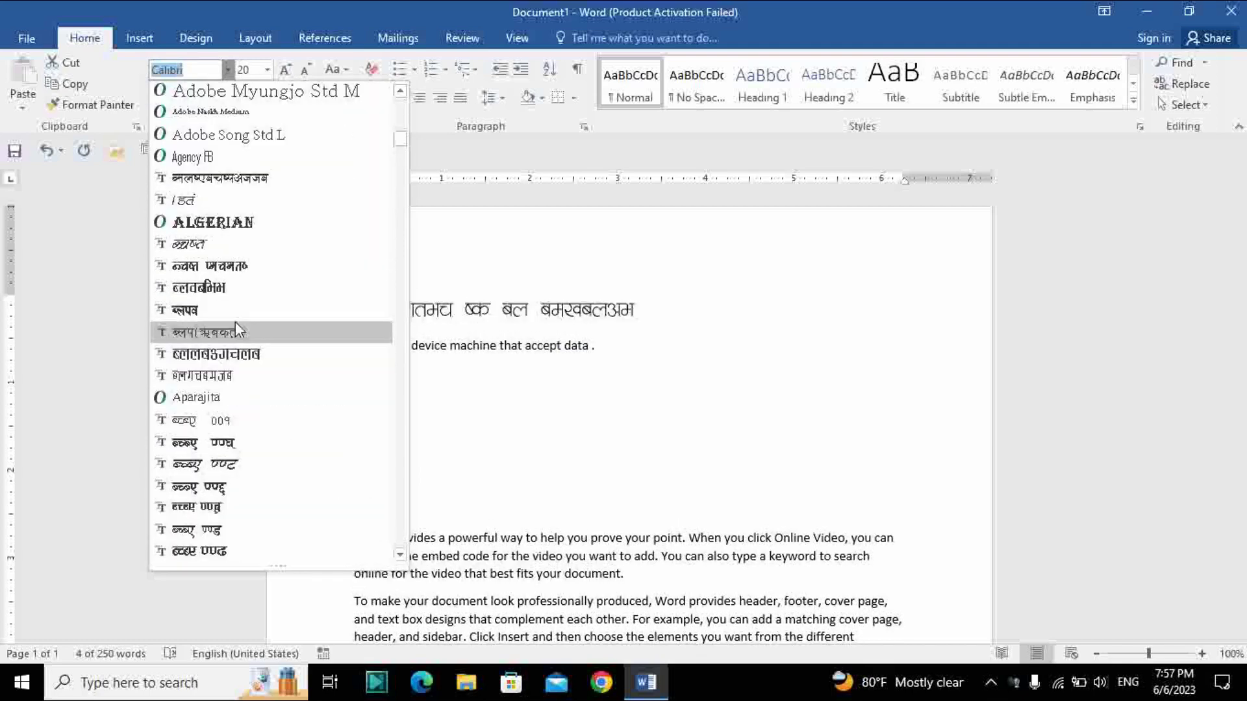
scroll(236, 328, down, 1)
scroll(238, 325, down, 5)
scroll(239, 322, down, 1)
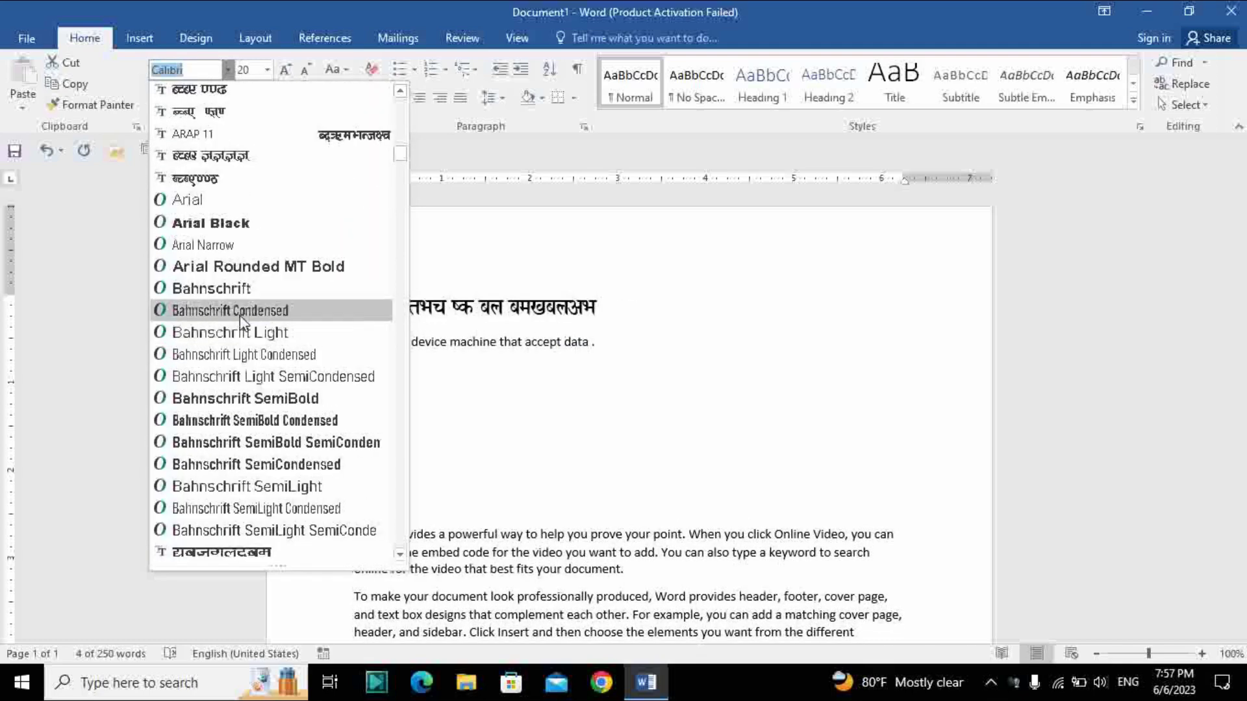
scroll(223, 203, down, 2)
scroll(252, 409, down, 4)
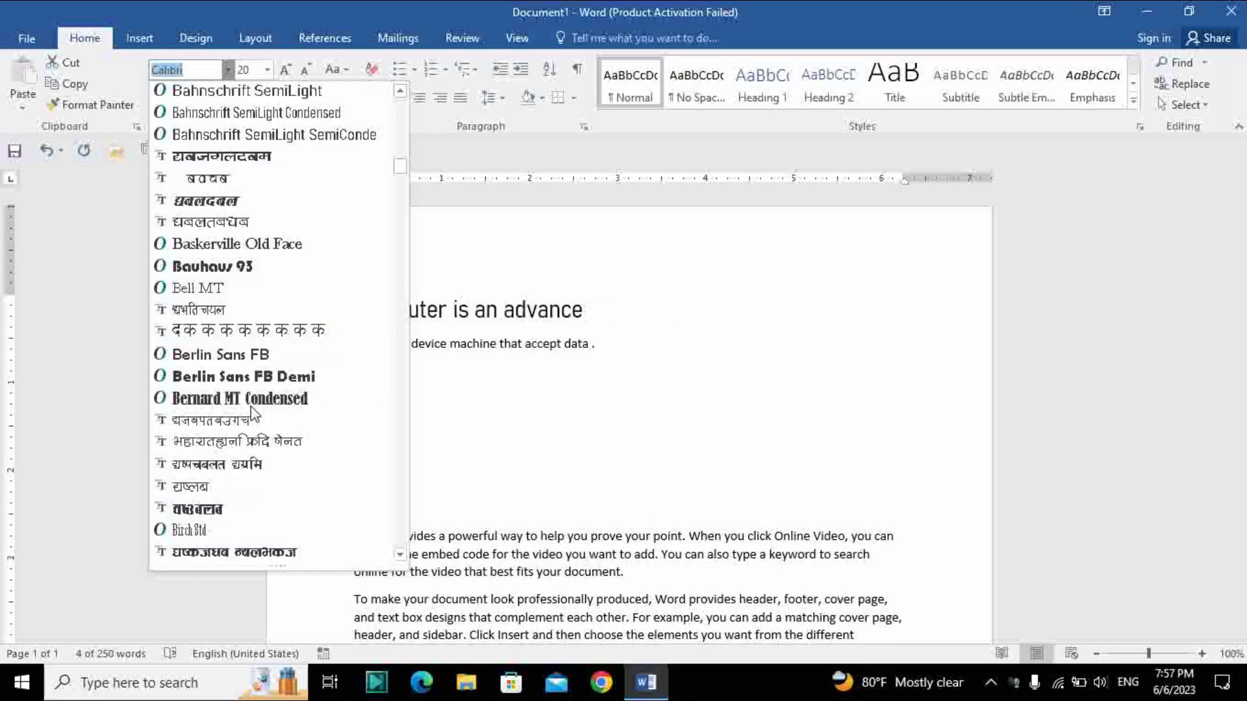
scroll(252, 409, down, 4)
scroll(251, 399, down, 5)
scroll(250, 390, down, 5)
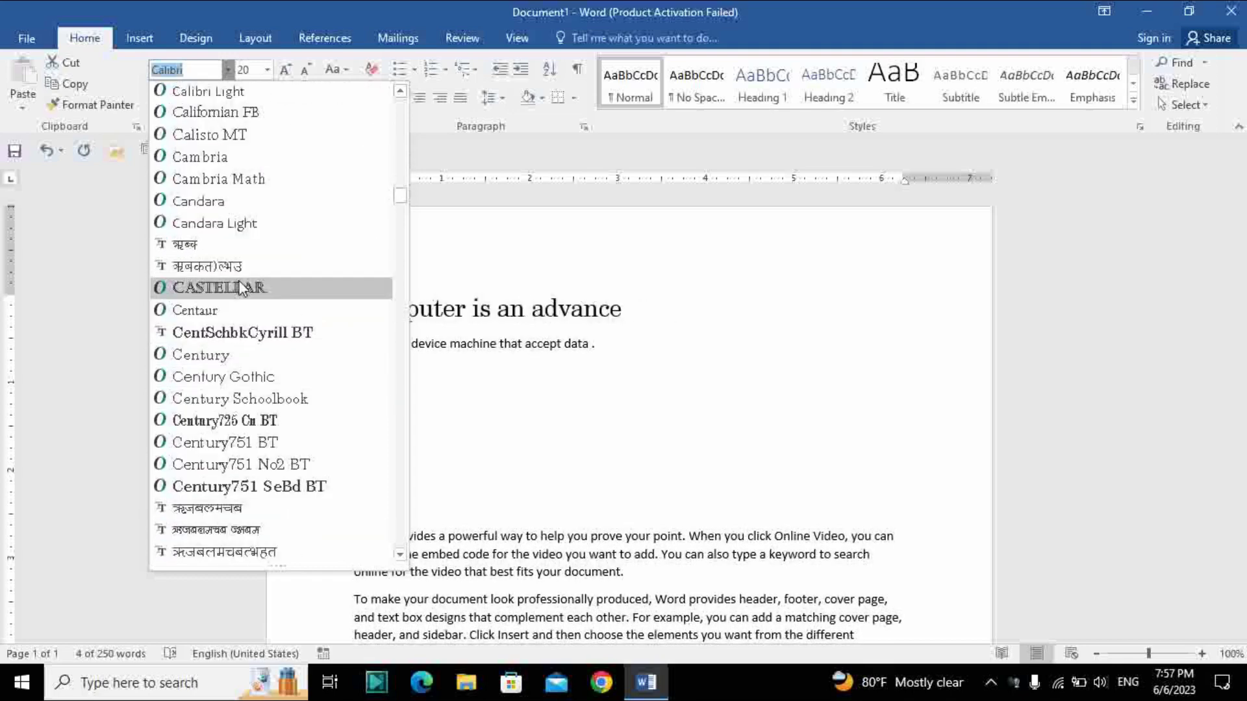
scroll(271, 375, down, 3)
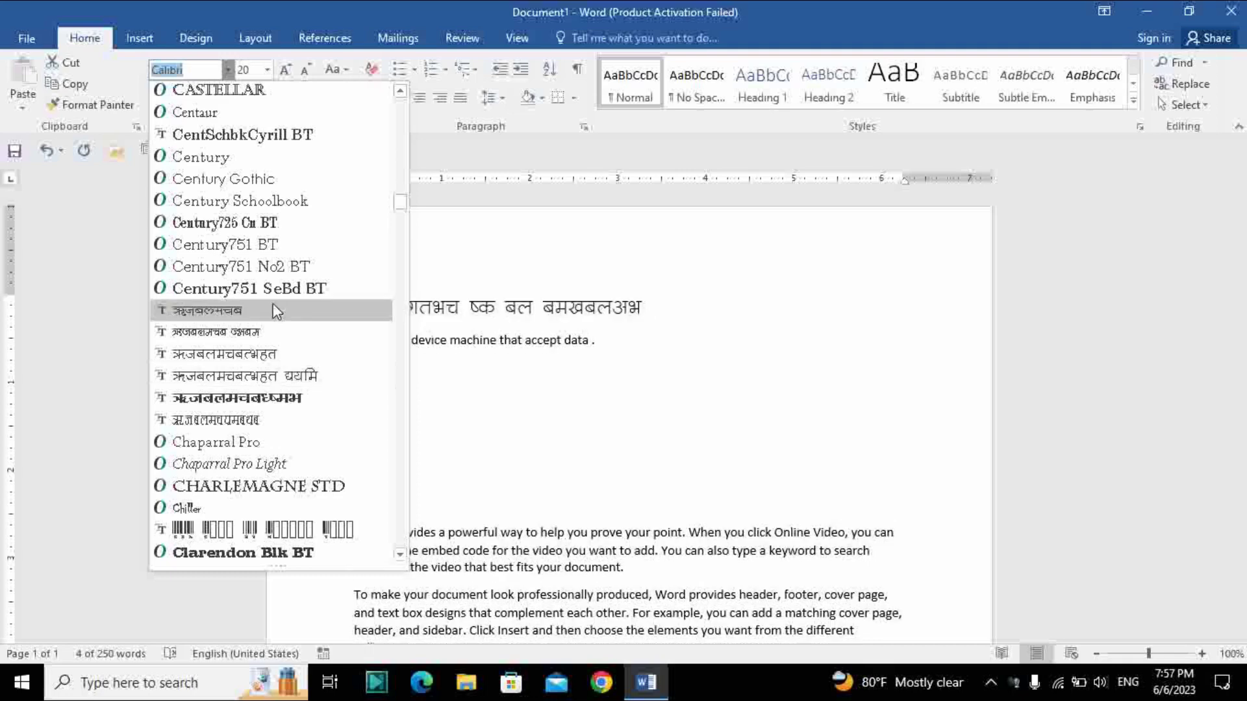
scroll(266, 288, down, 1)
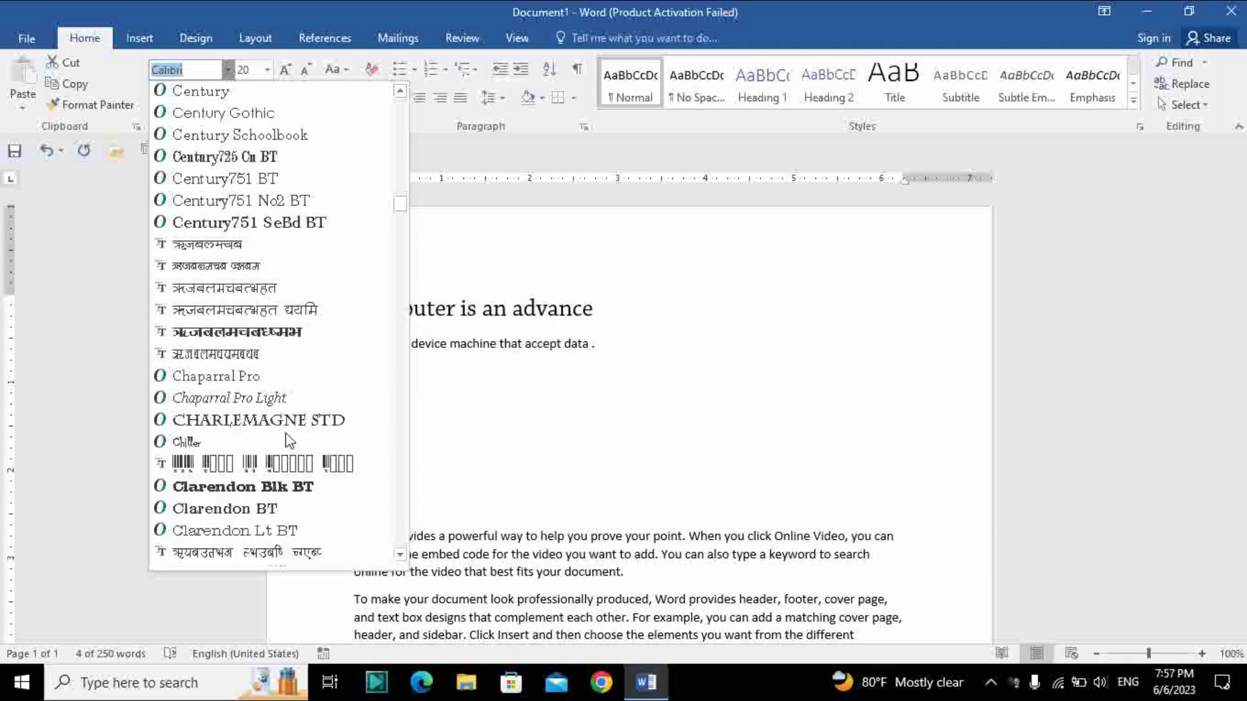
click(278, 398)
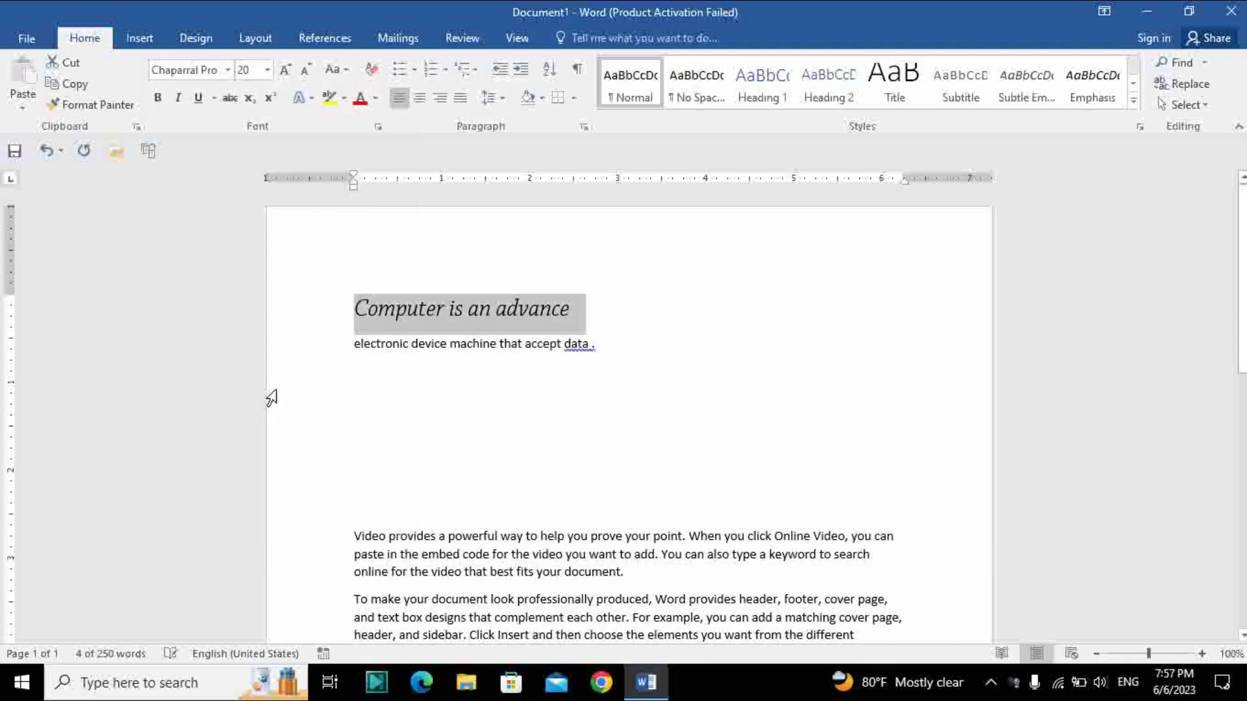
Adjust the first line's size with Grow and Shrink Font, settling on 22 pt
click(284, 69)
click(284, 69)
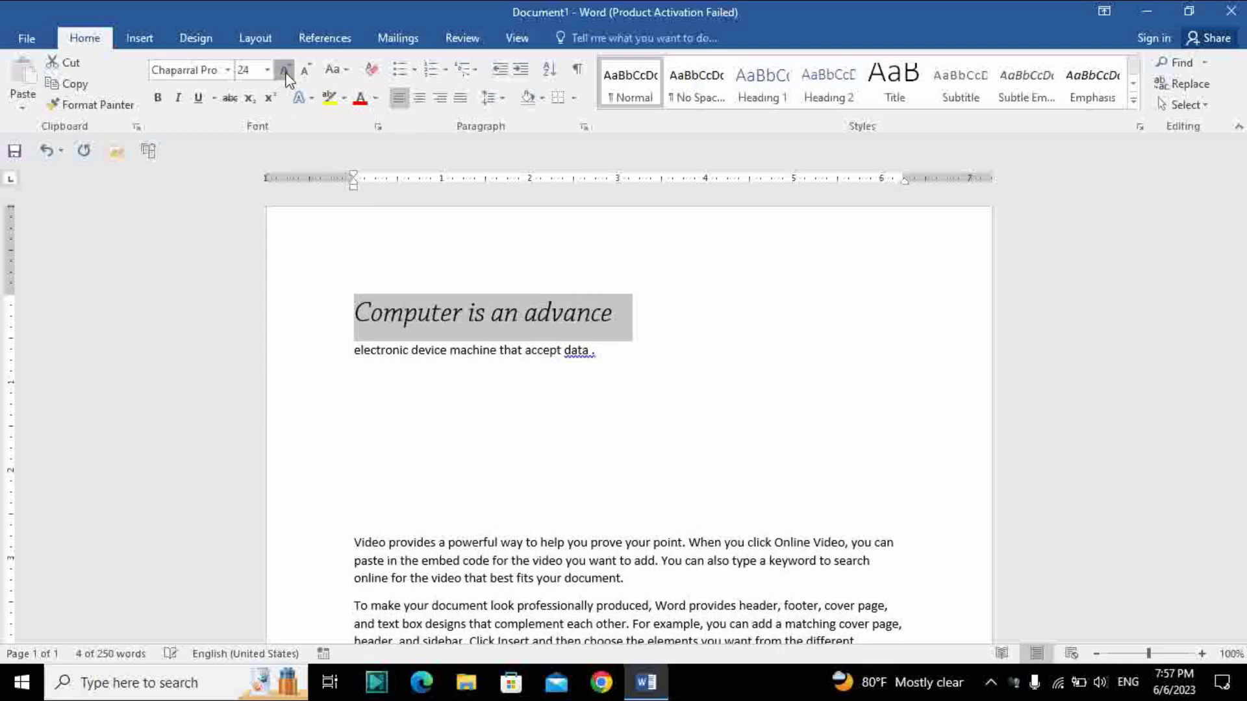
click(284, 70)
click(305, 70)
click(305, 70)
click(306, 70)
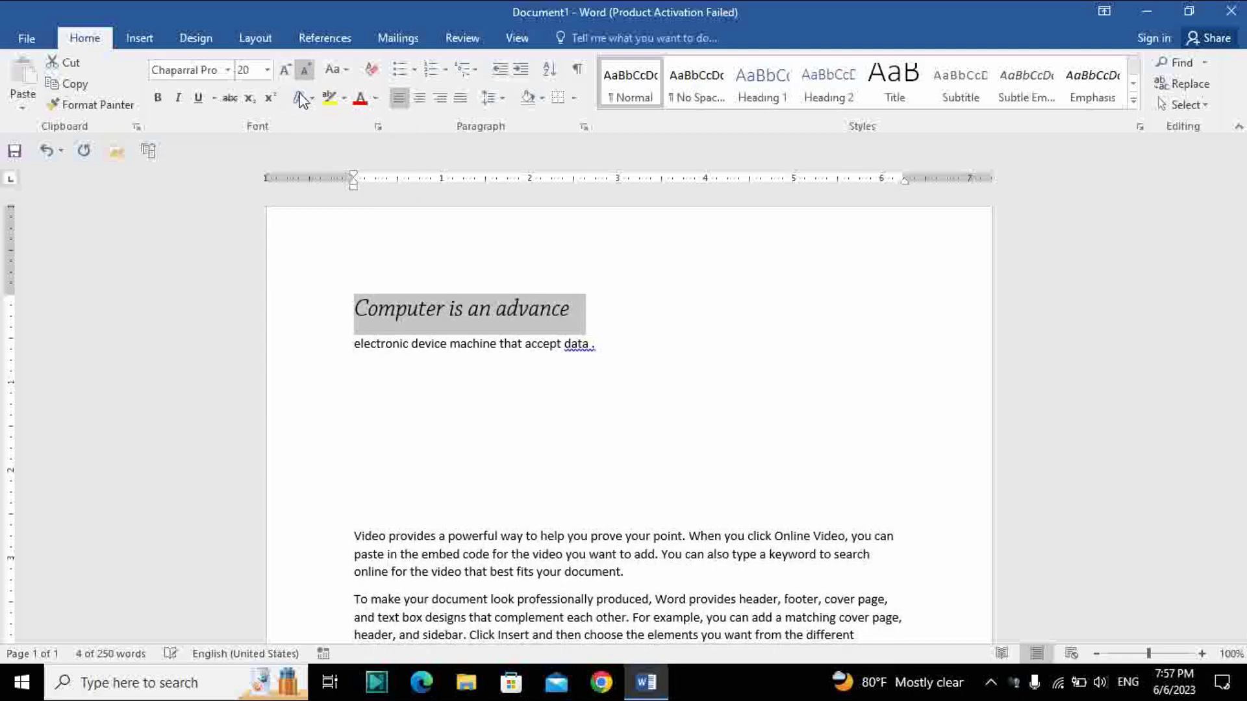
click(267, 70)
click(244, 248)
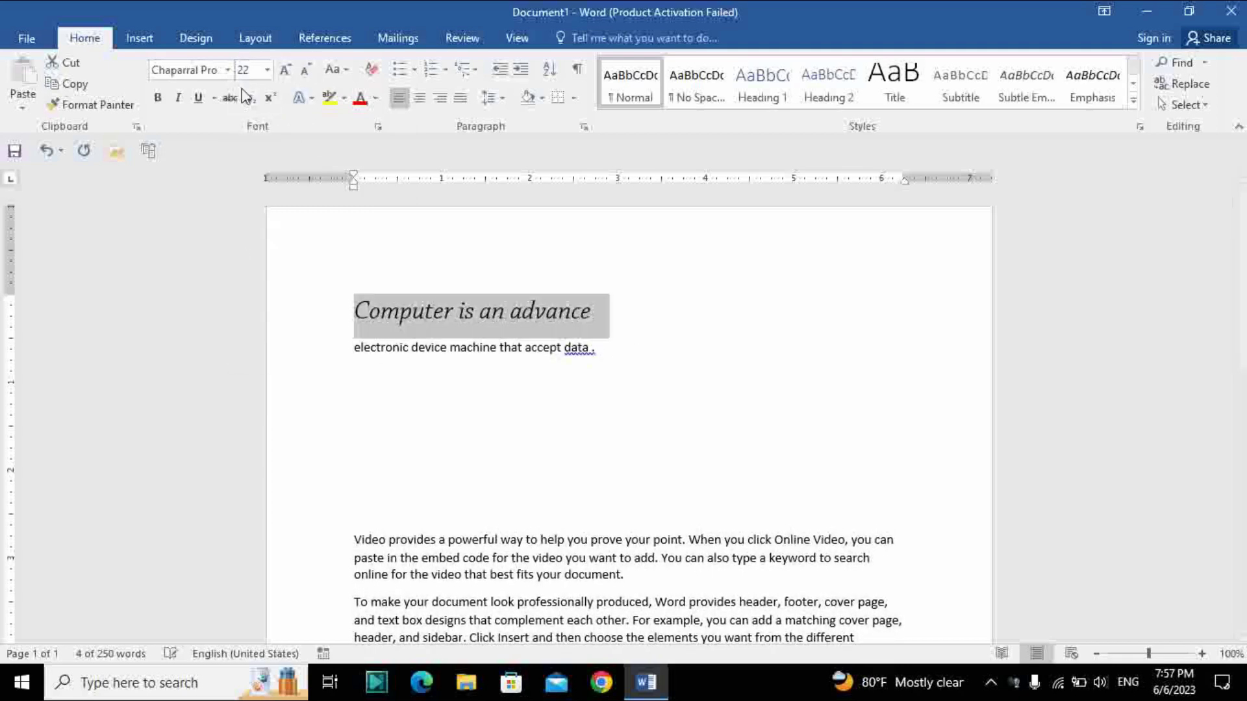
click(229, 71)
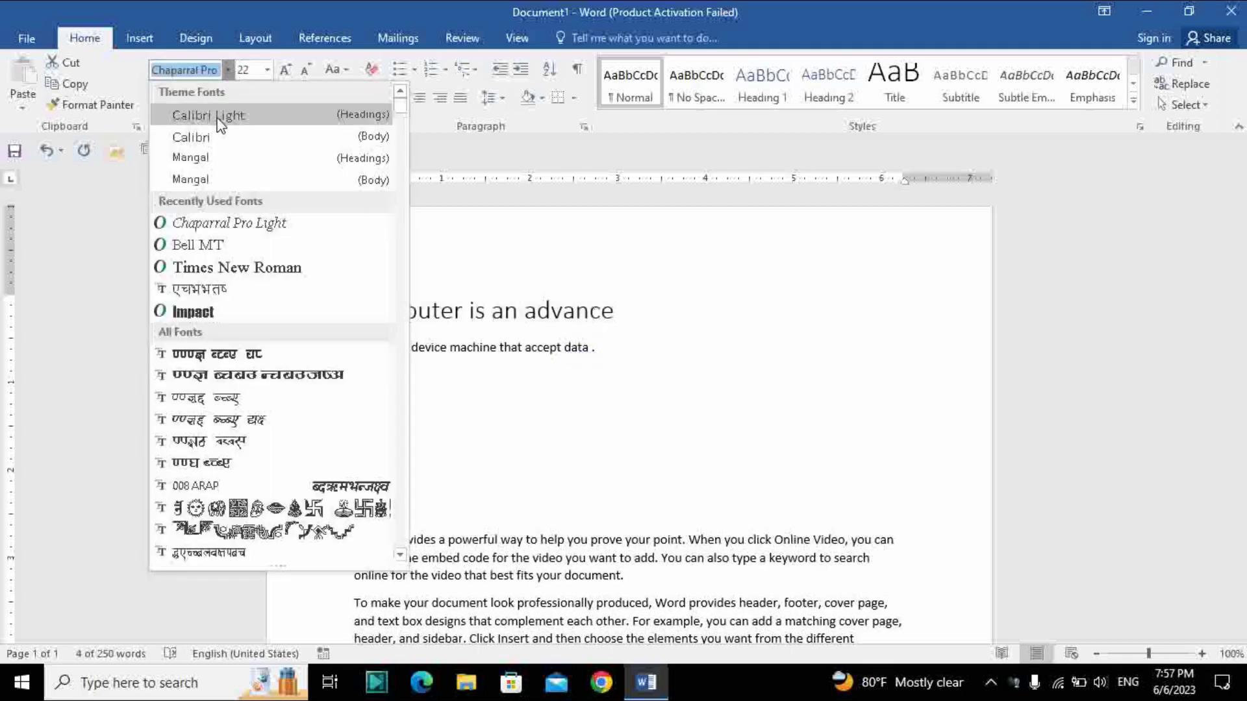
Make the heading 'Computer is an advance' Calibri Light, bold, italic and underlined
click(221, 115)
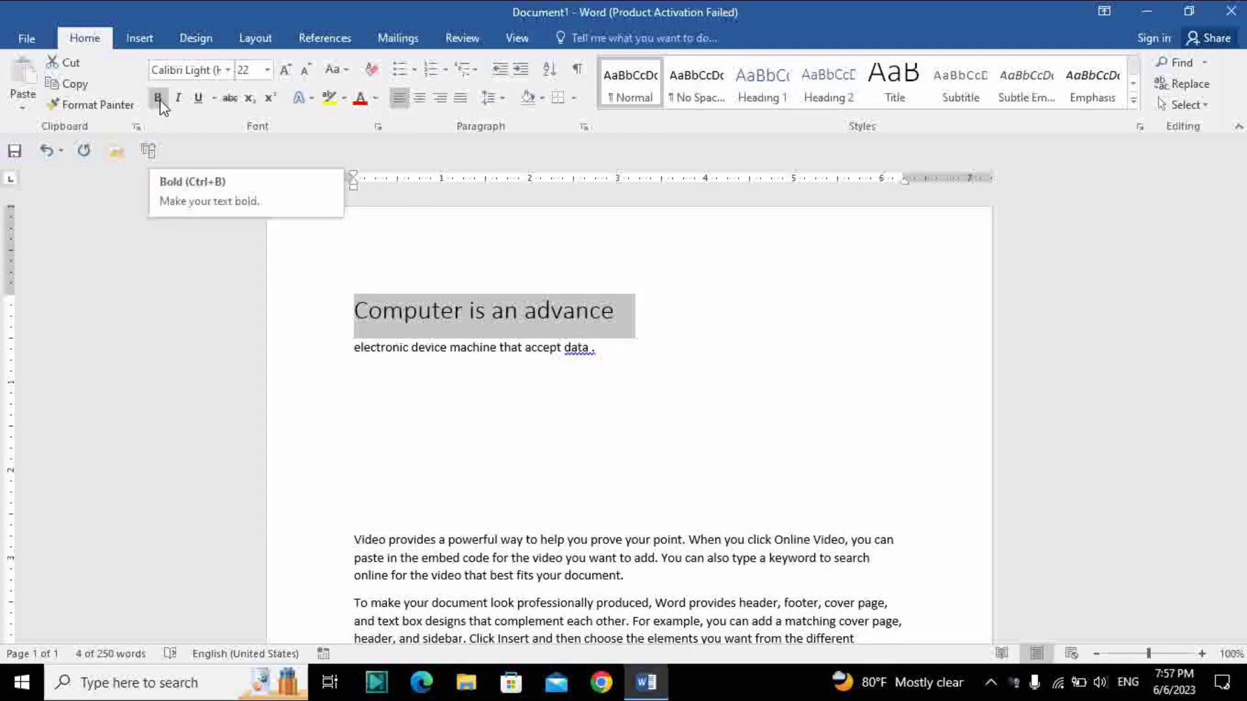
click(160, 102)
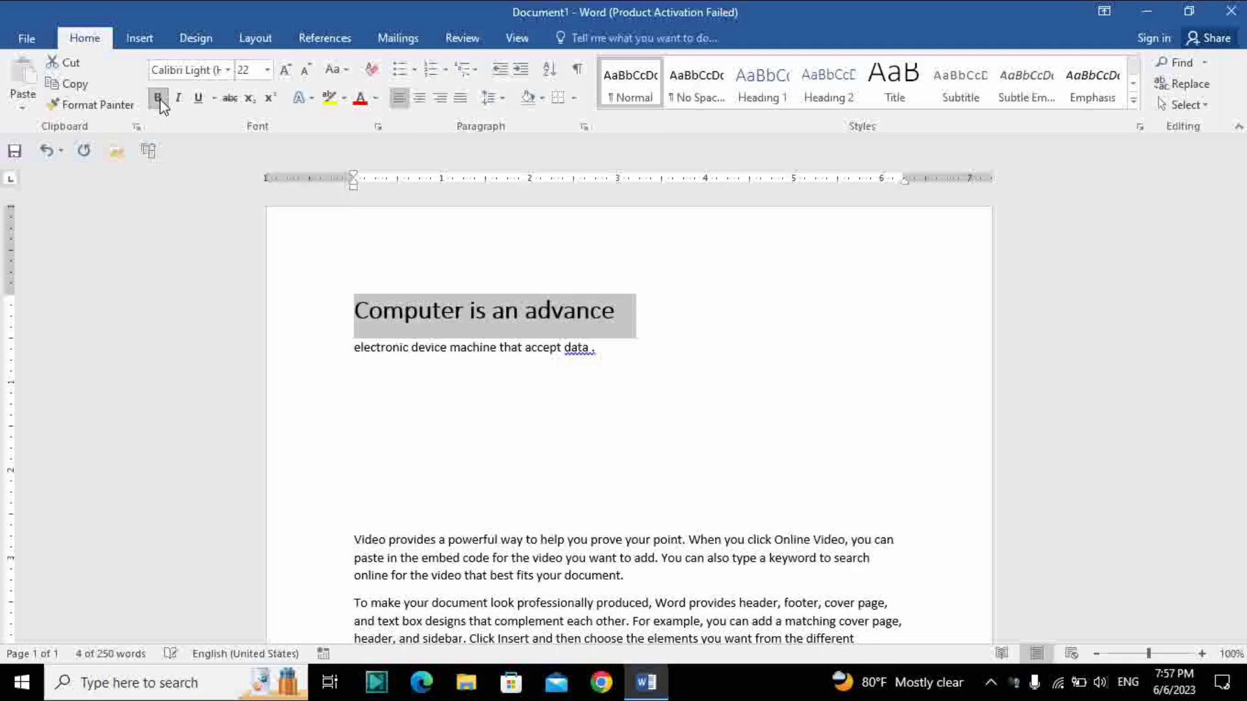
click(181, 100)
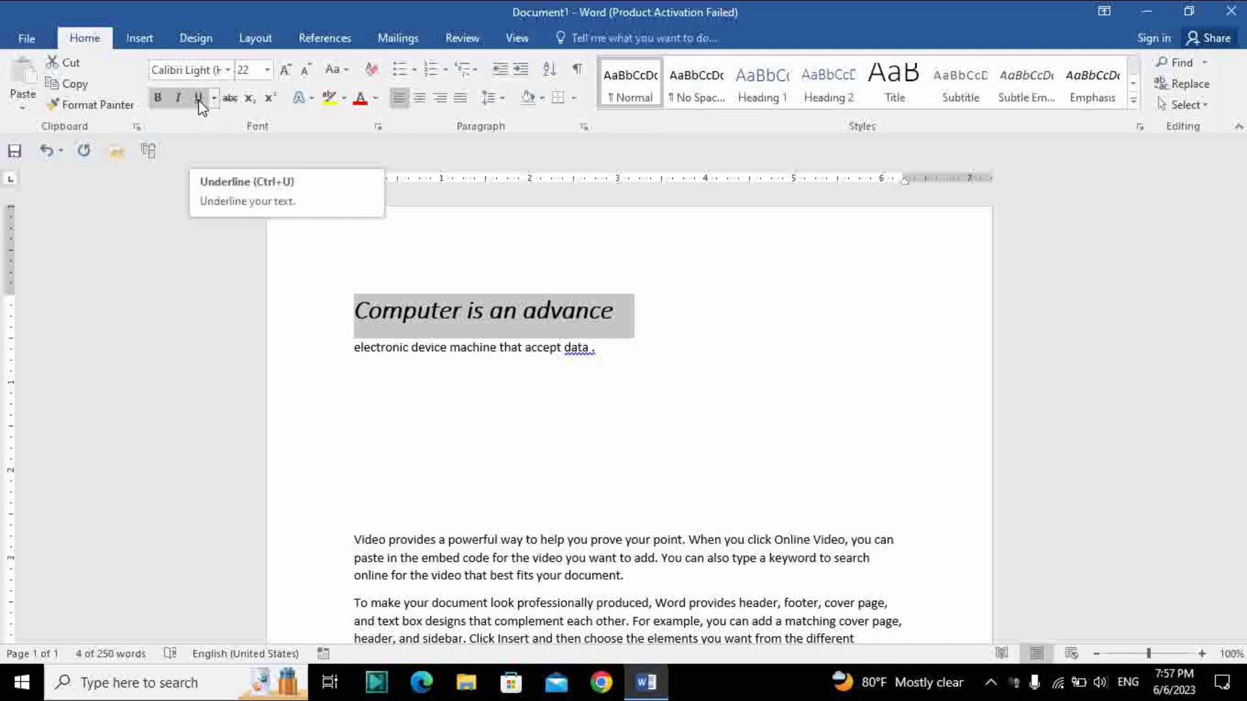
click(198, 99)
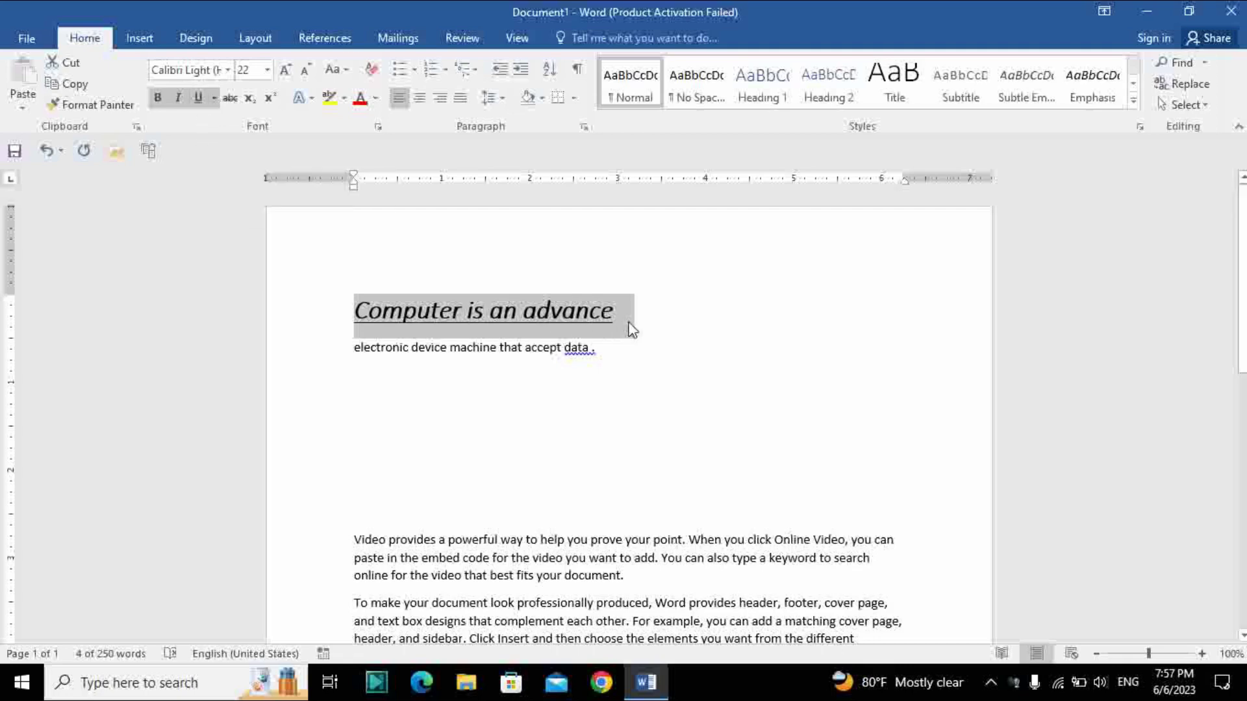
Apply bold, italic and underline to the line below, then remove them so it stays plain
drag(607, 353, 352, 348)
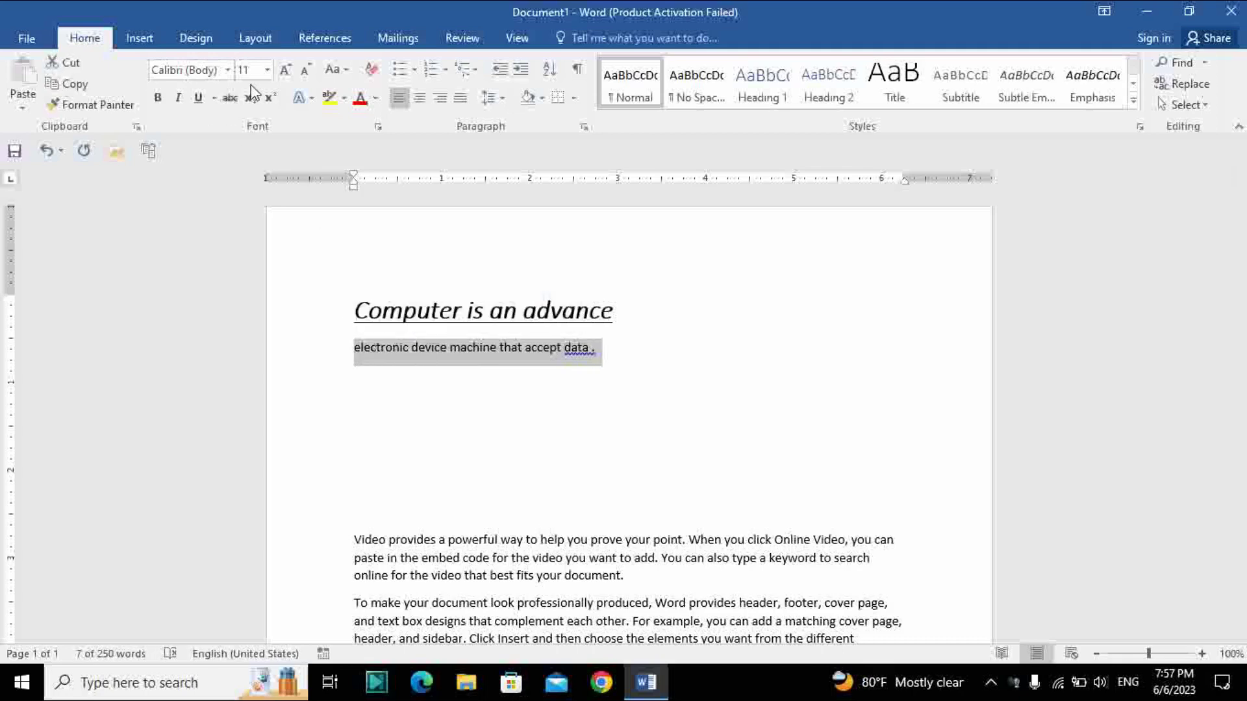
click(157, 98)
click(178, 98)
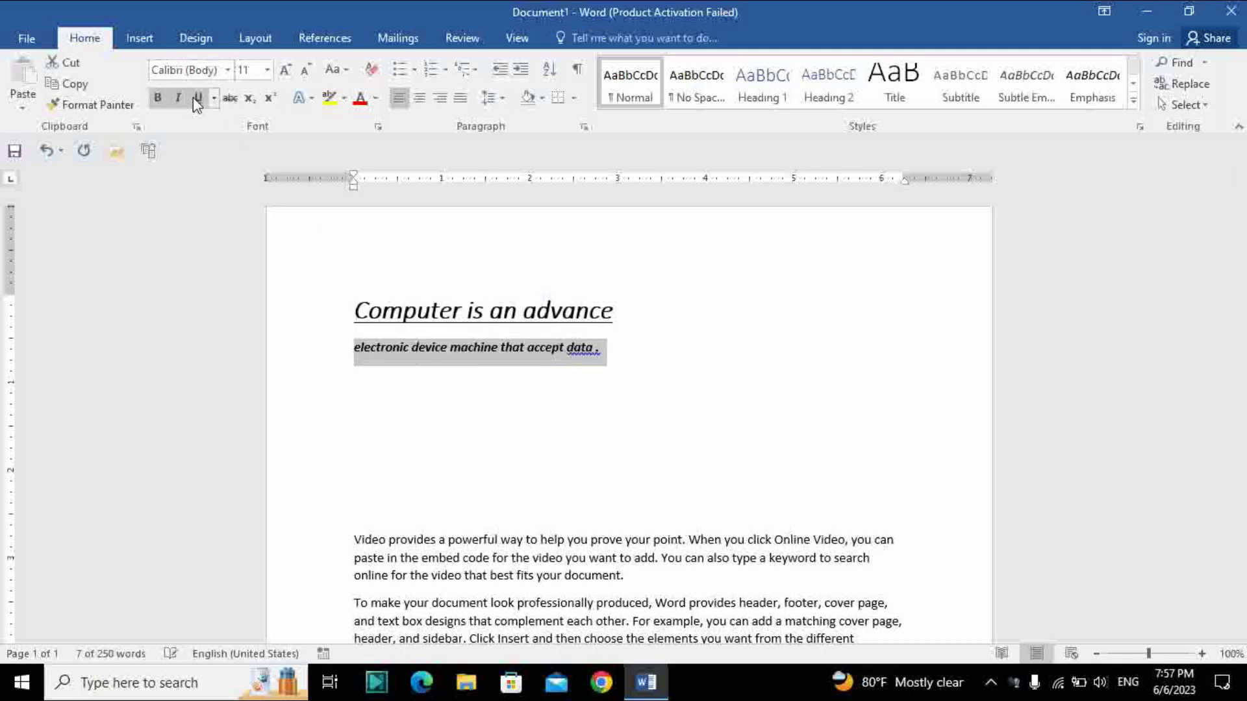
click(196, 98)
click(198, 98)
click(178, 98)
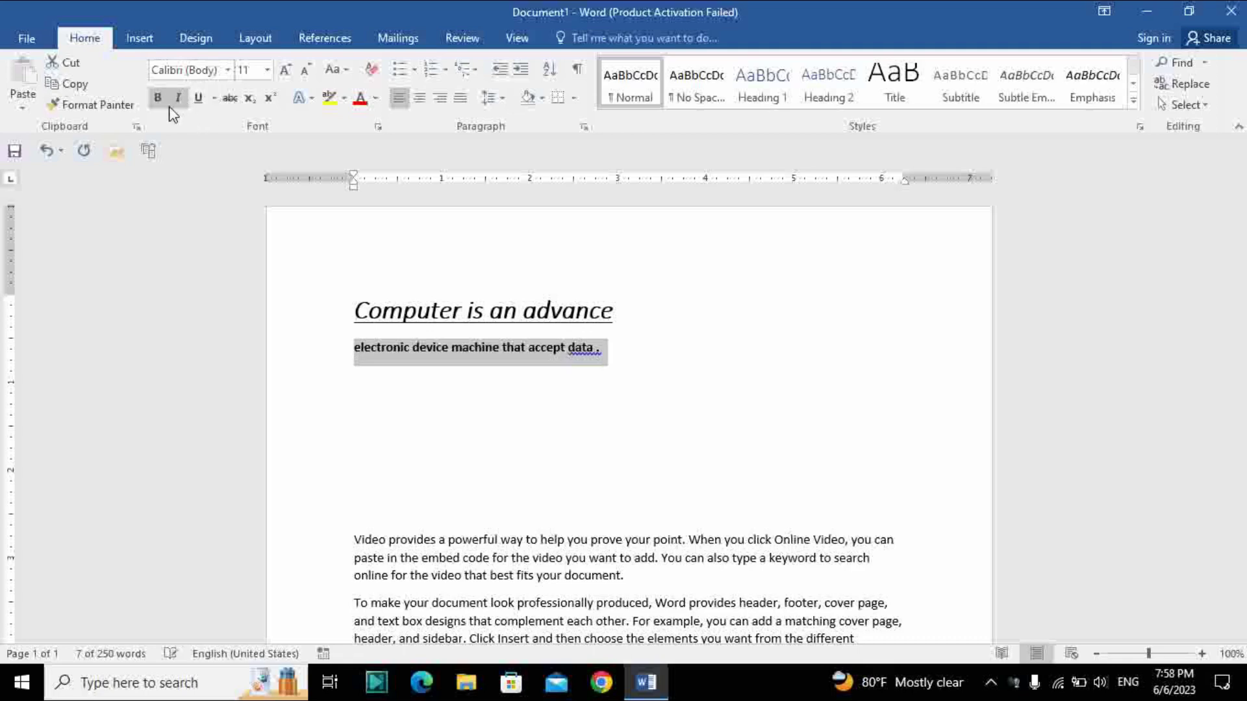
click(157, 98)
Colour the heading 'Computer is an advance' blue, then change it to dark blue
drag(625, 315, 376, 315)
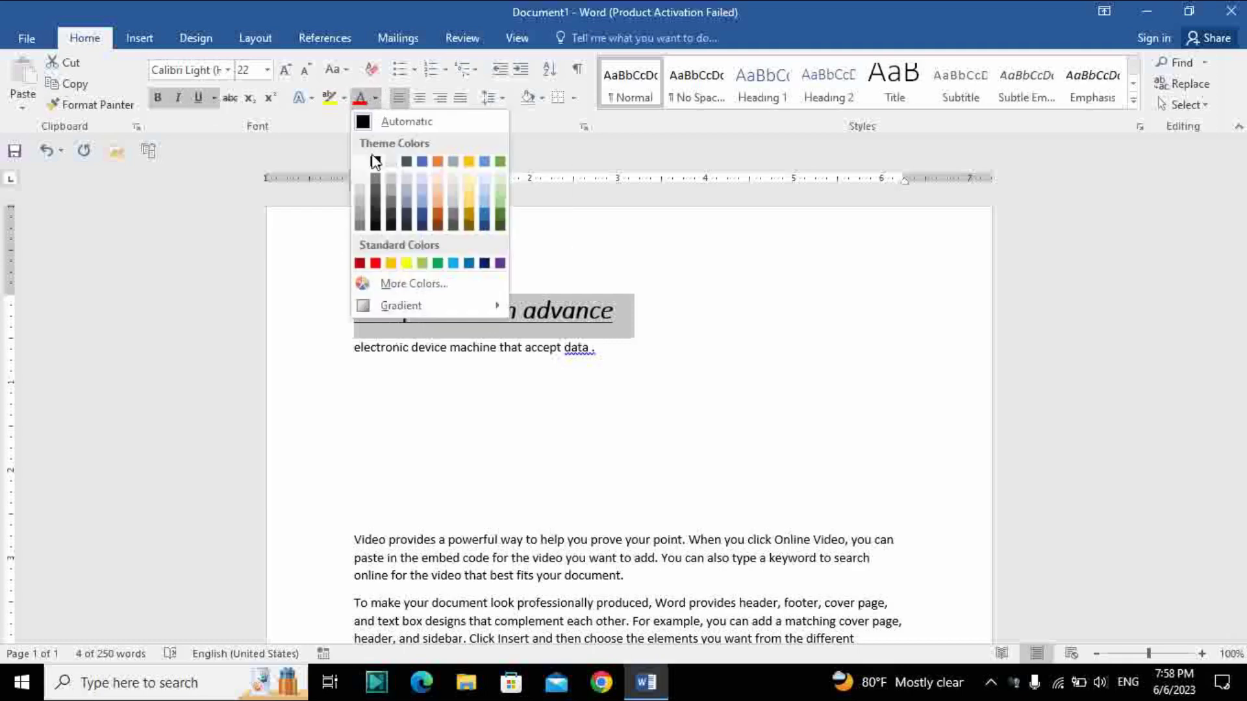
click(469, 263)
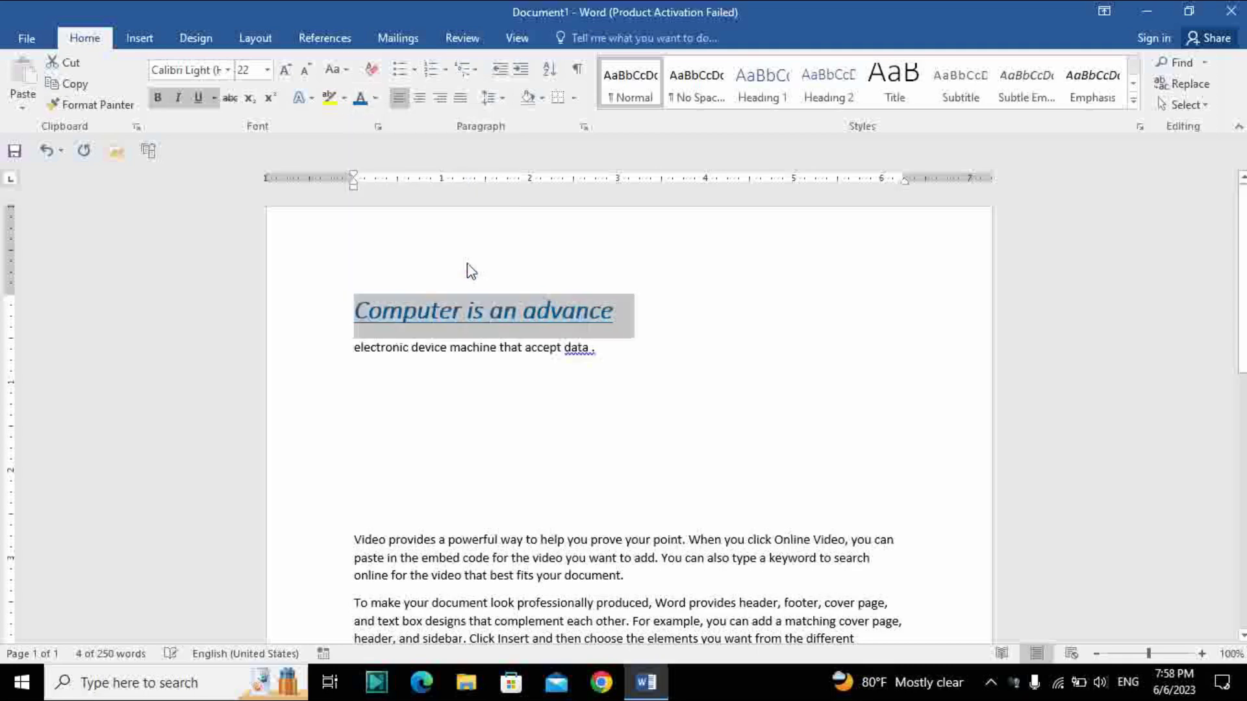
click(377, 99)
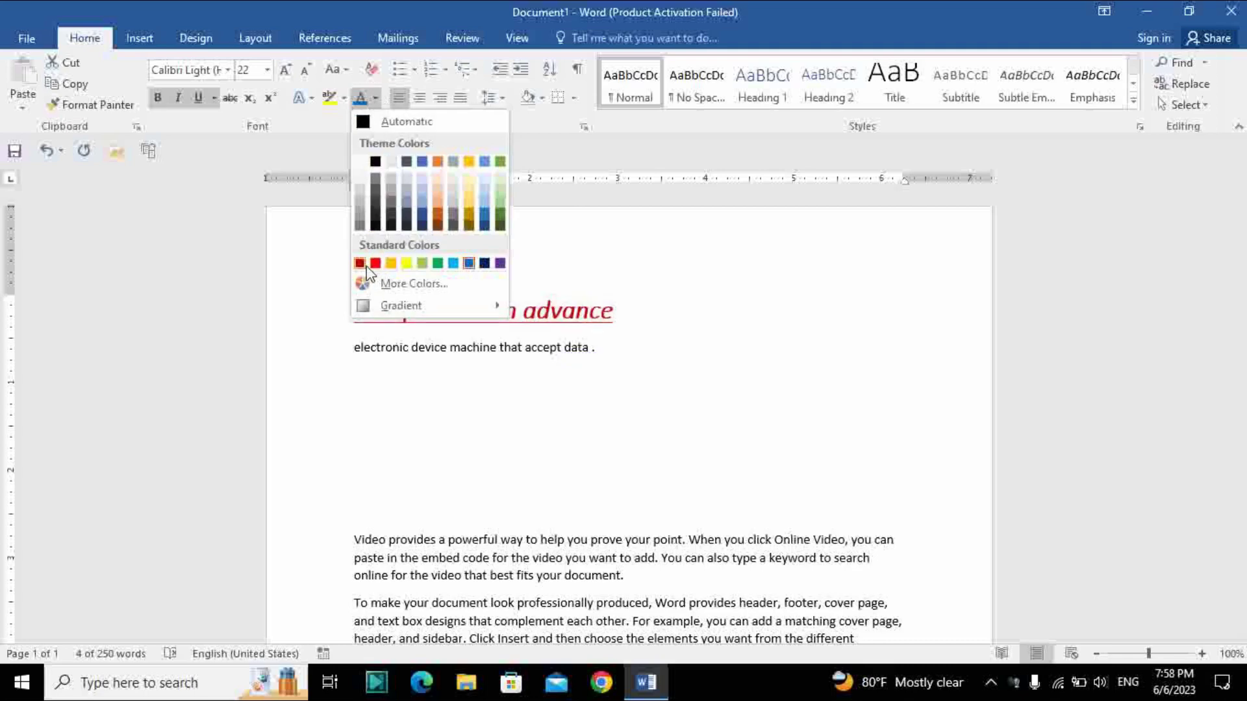
click(485, 263)
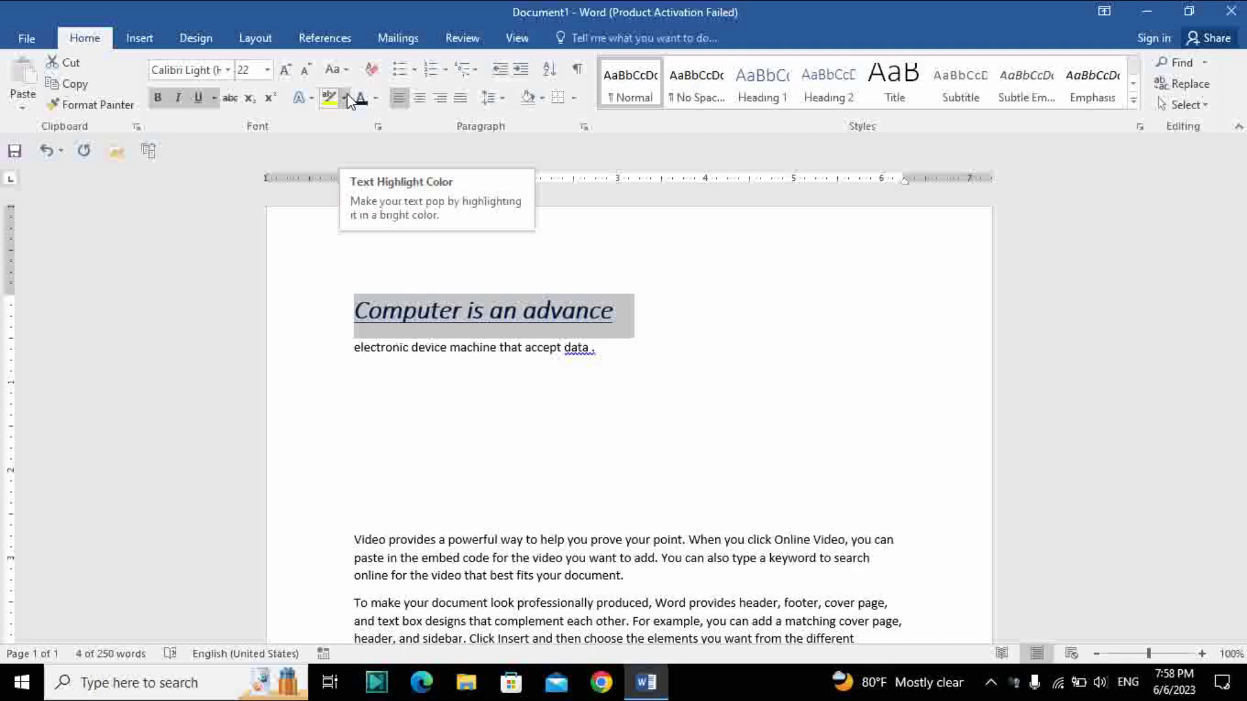
click(347, 98)
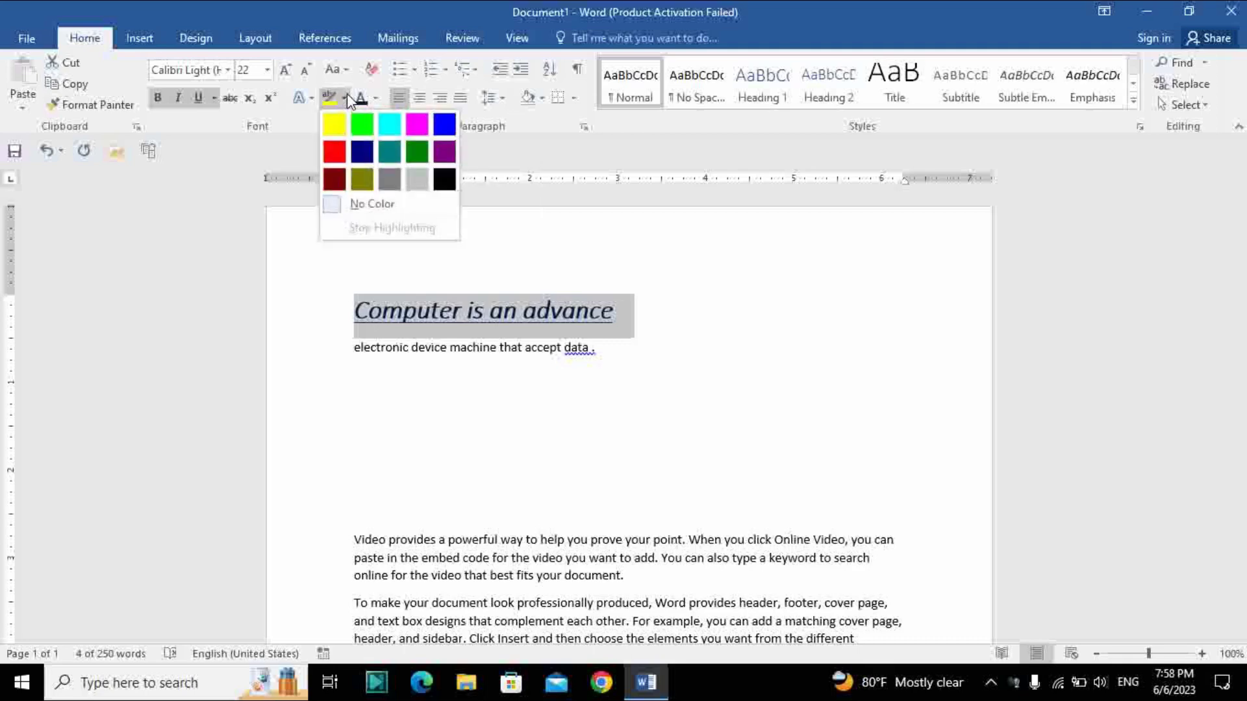
click(390, 126)
click(484, 256)
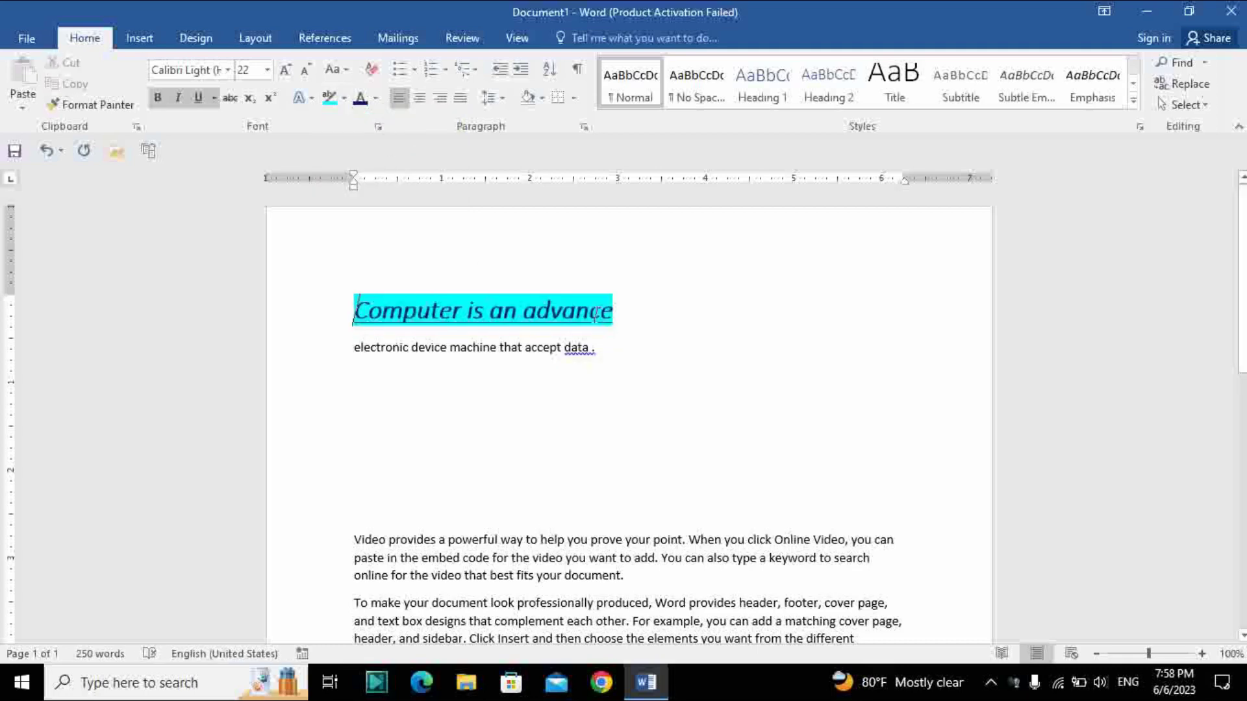
drag(634, 318, 363, 291)
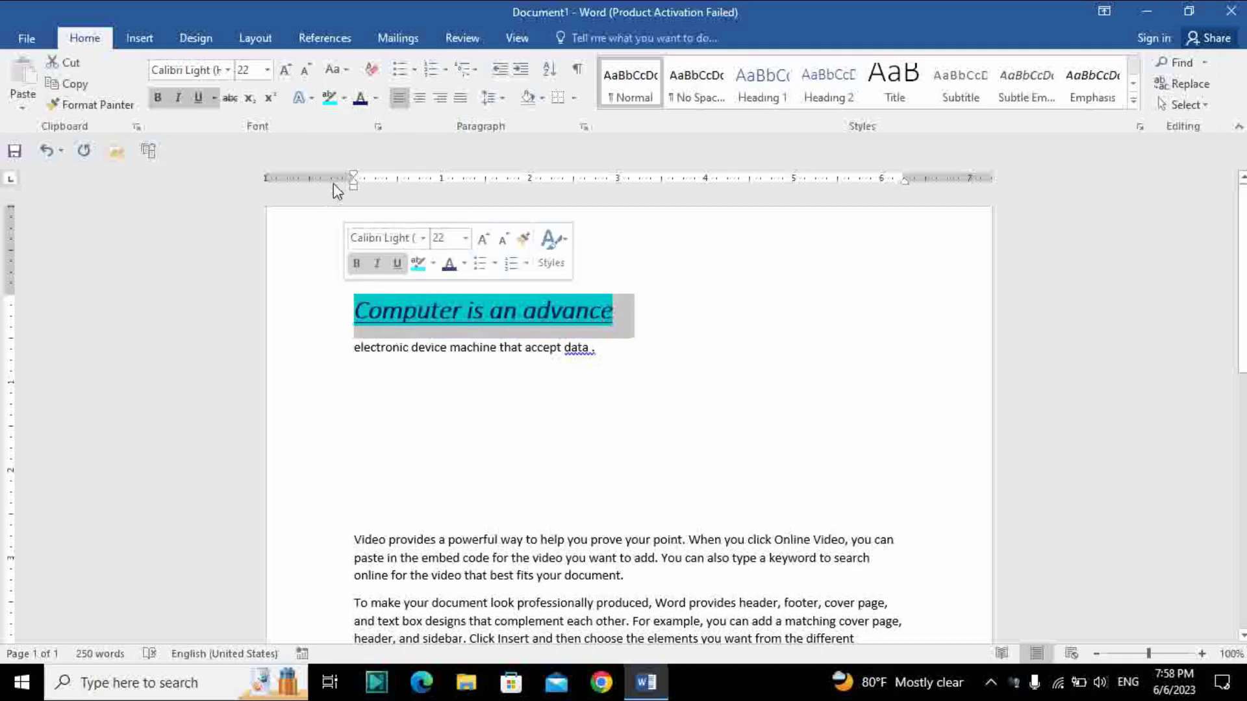
click(344, 99)
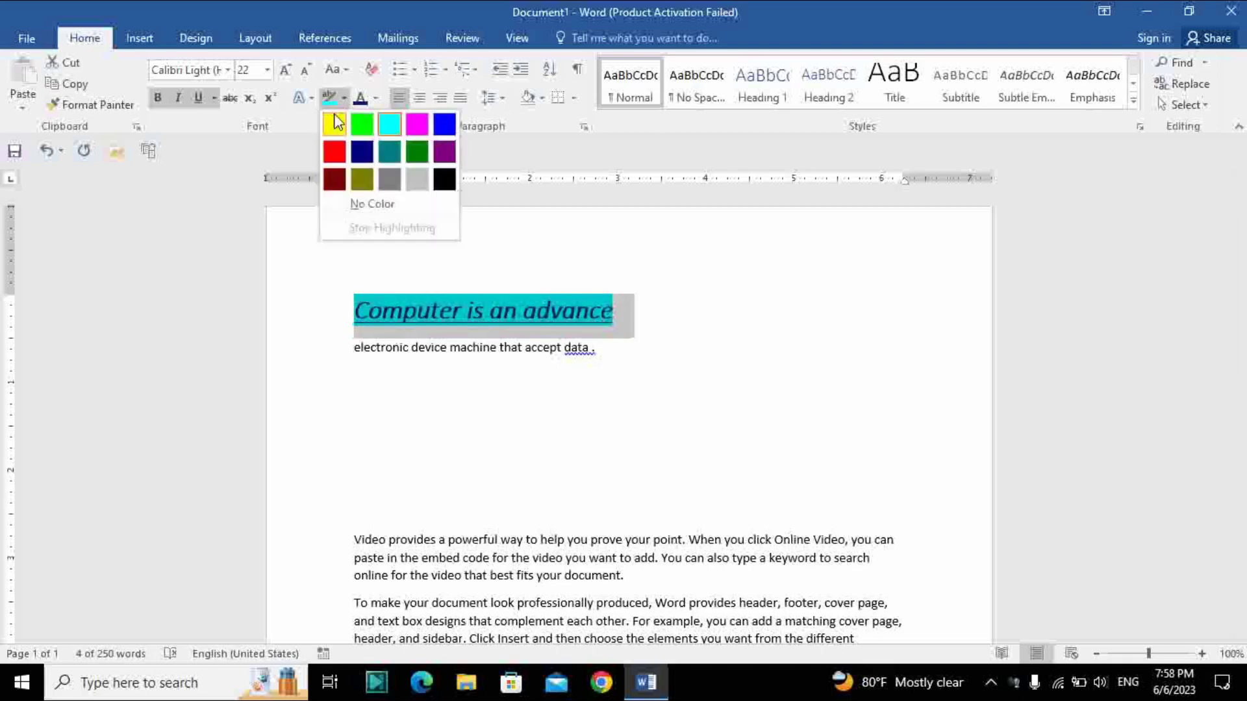
click(356, 206)
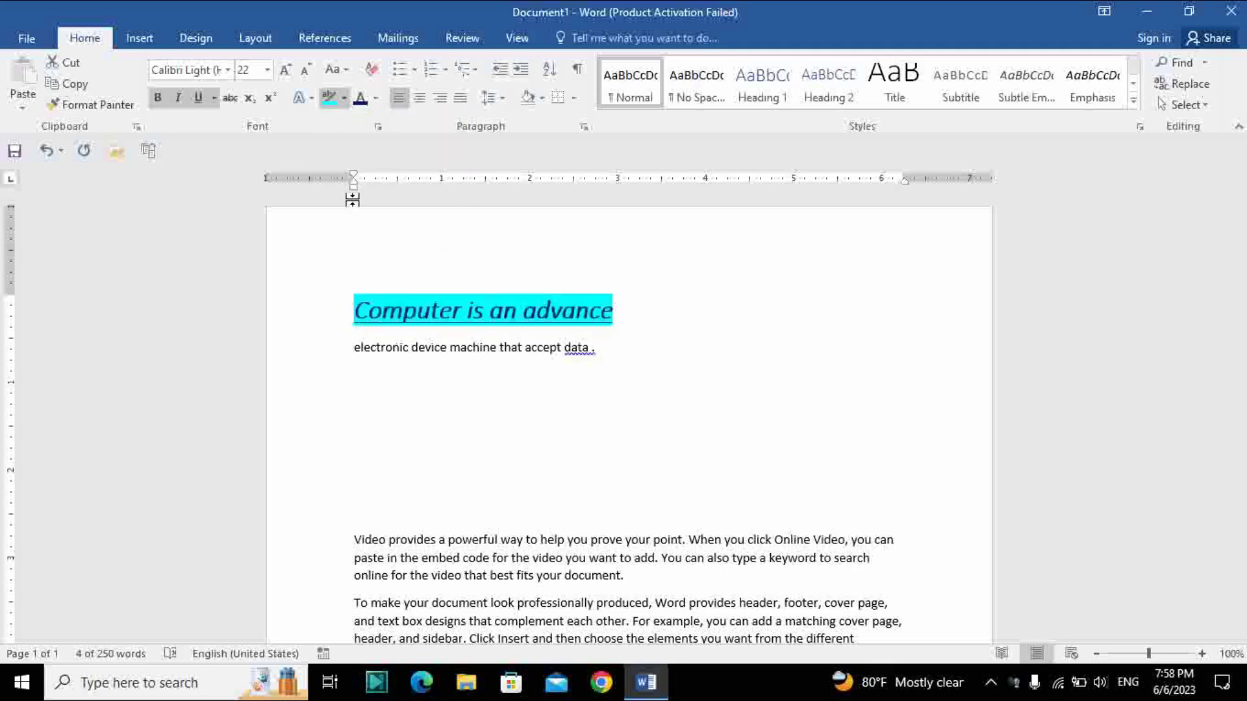
click(355, 312)
drag(357, 310, 624, 311)
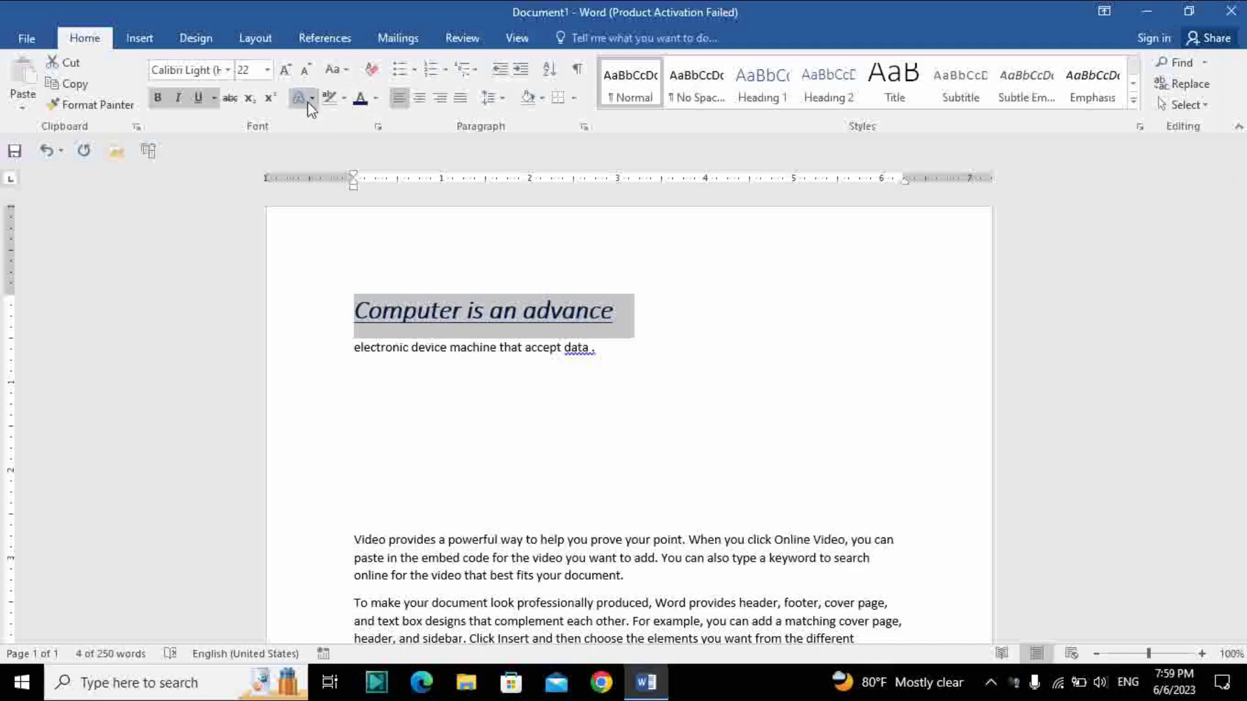
click(375, 98)
click(376, 100)
click(311, 99)
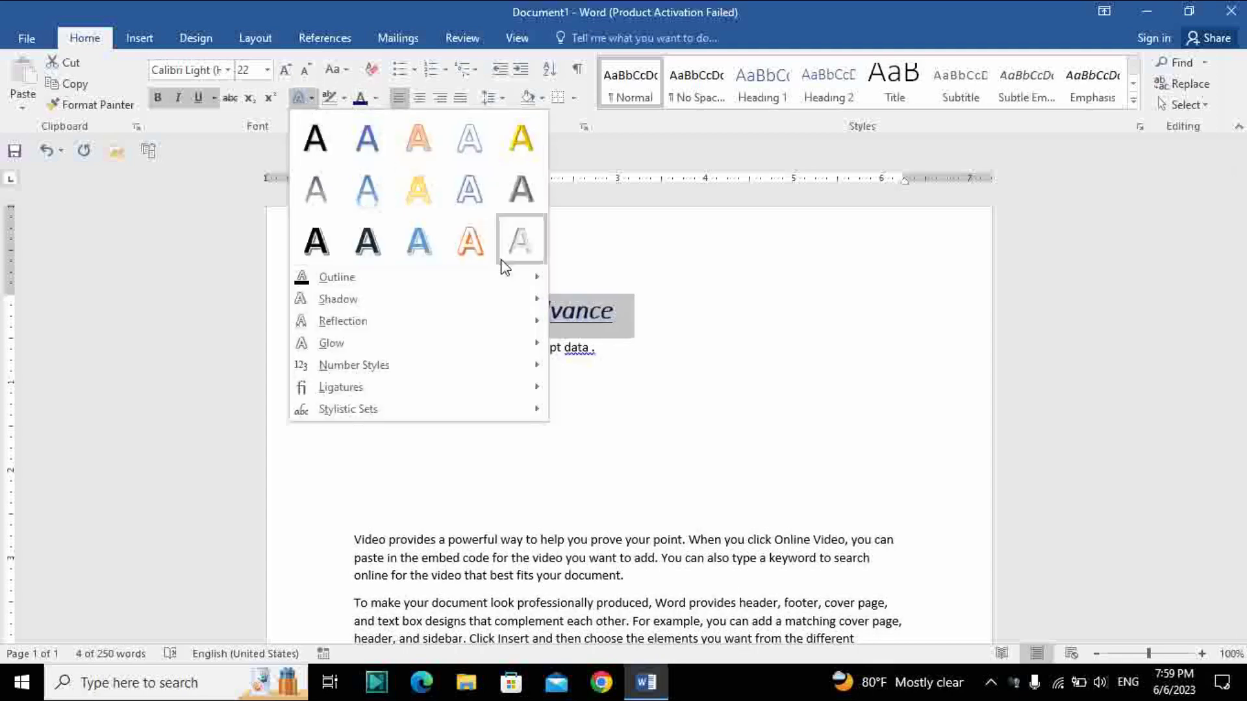
click(614, 336)
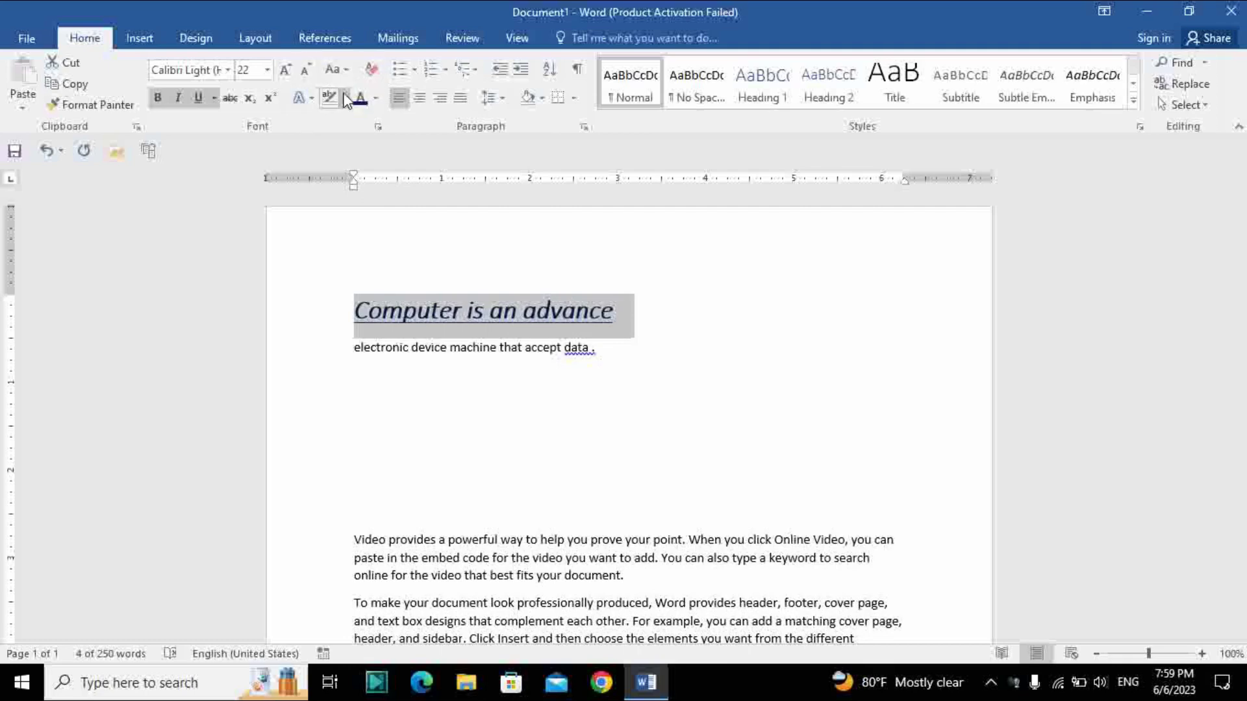
mouse_move(462, 466)
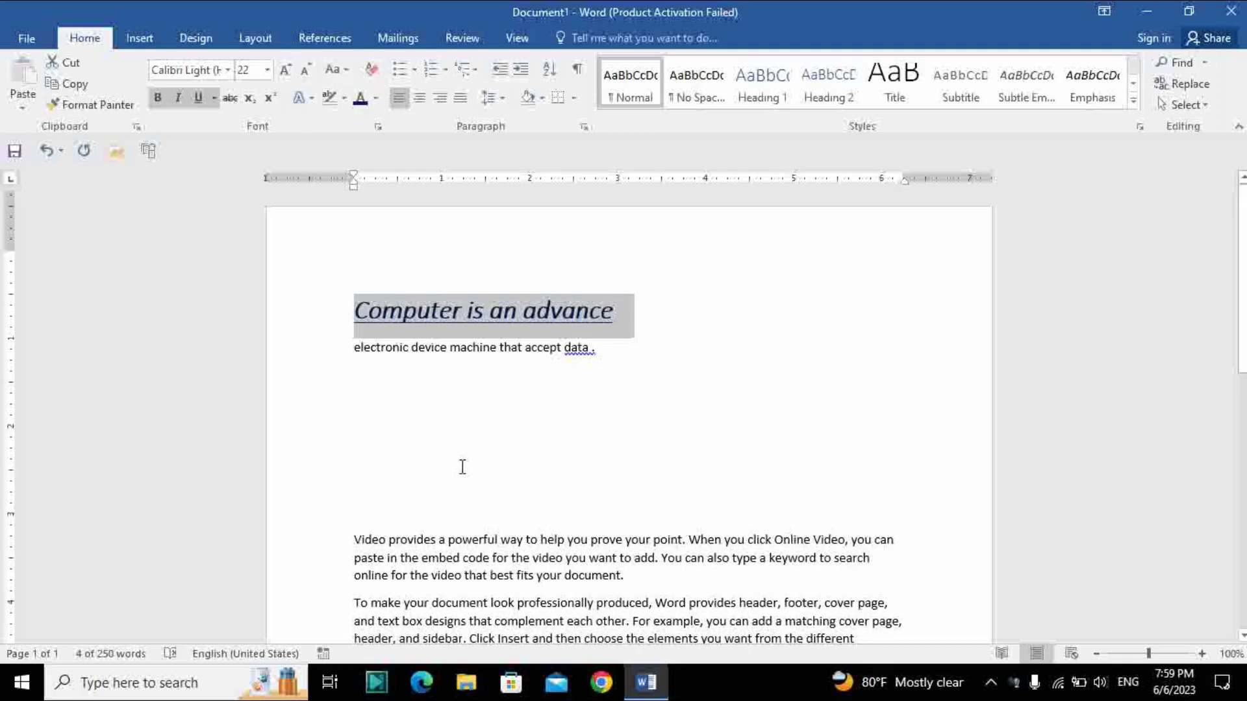
scroll(464, 476, down, 1)
scroll(464, 476, down, 1)
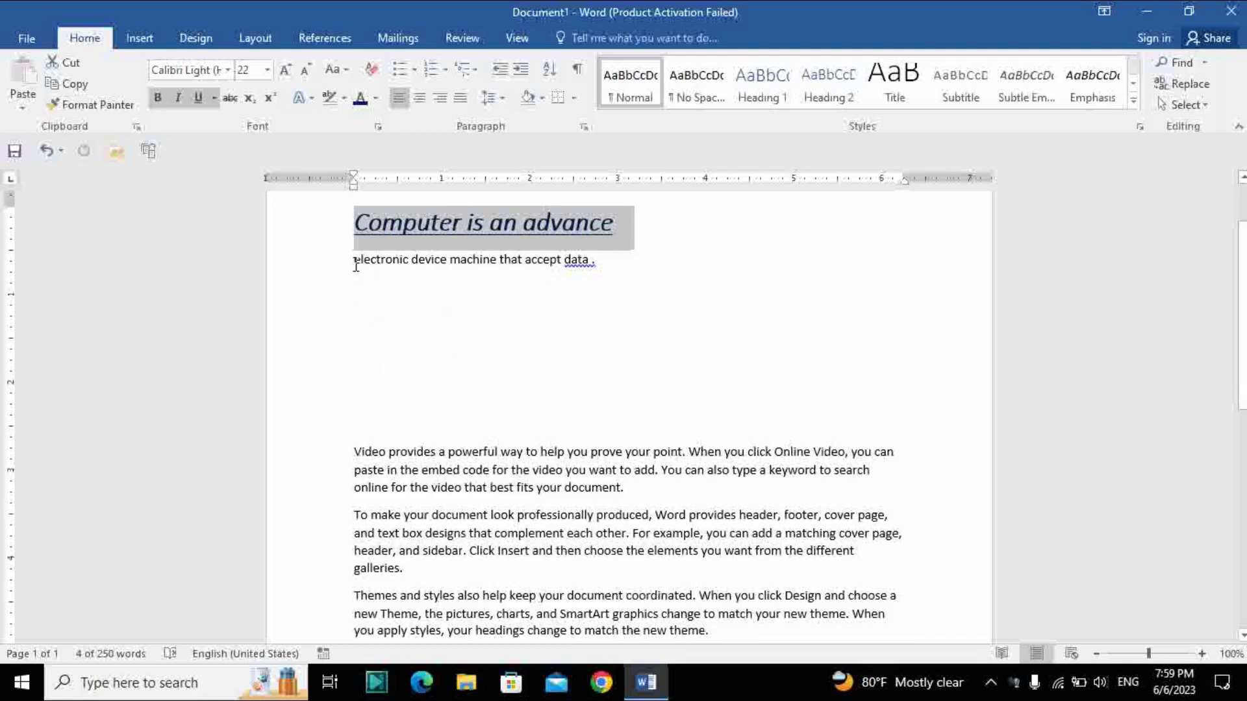
drag(353, 260, 597, 296)
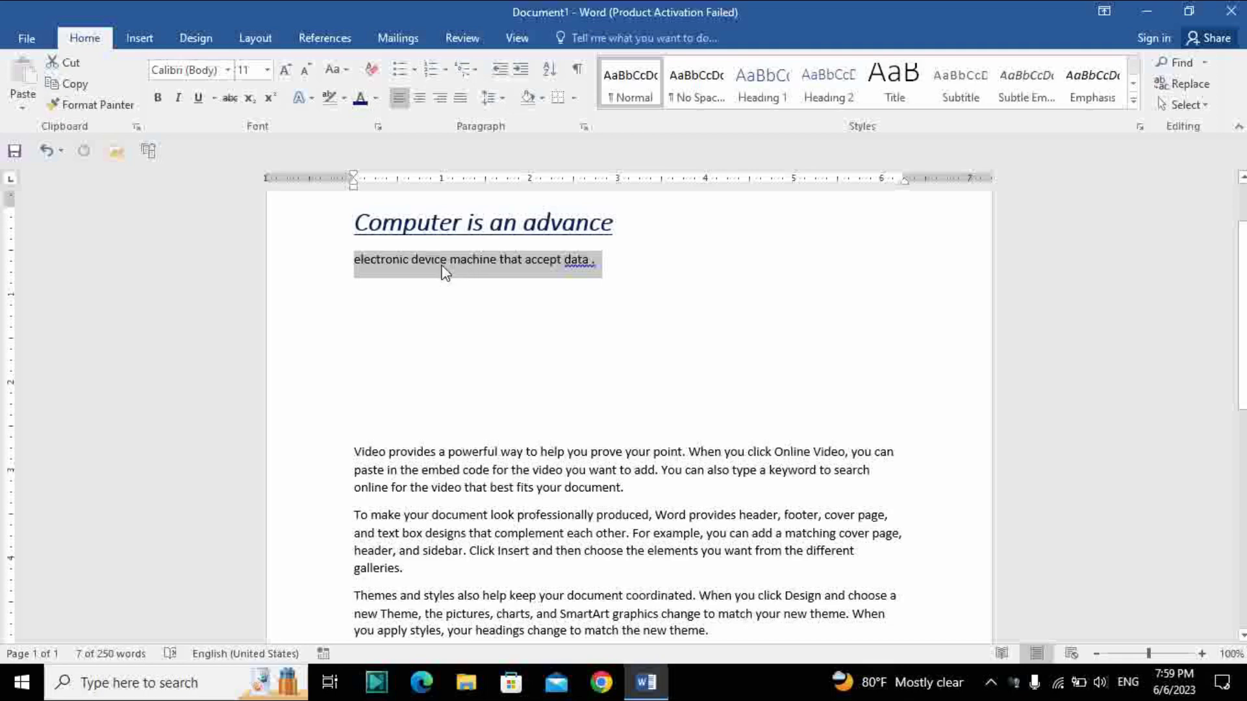
click(343, 70)
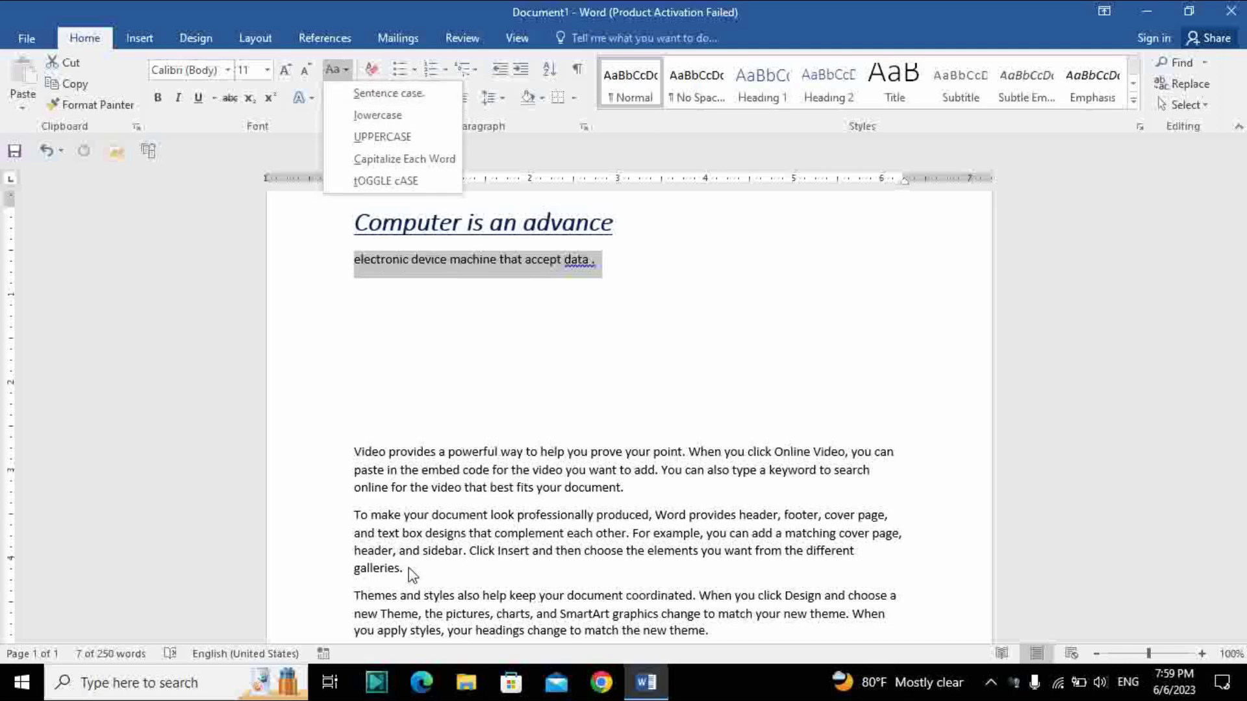
Select the first two body paragraphs and try lowercase, then Sentence case
click(411, 549)
mouse_move(355, 452)
mouse_down()
mouse_move(640, 552)
mouse_move(407, 571)
mouse_up()
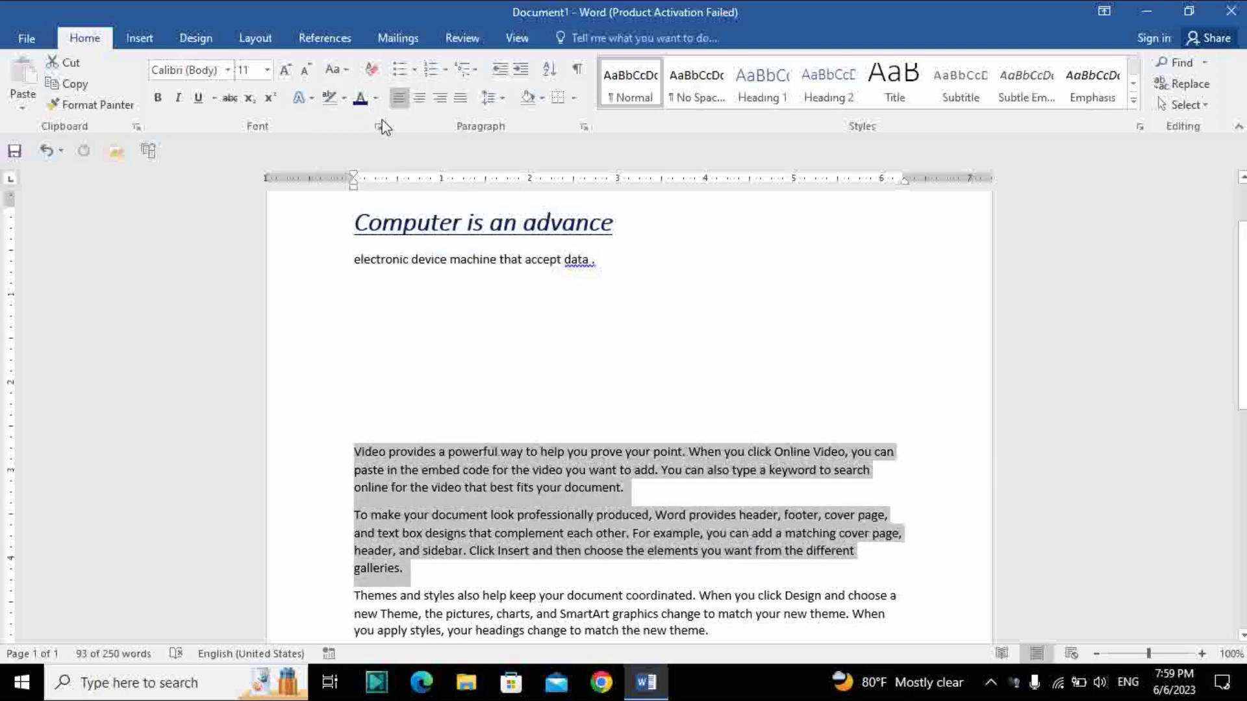
click(348, 70)
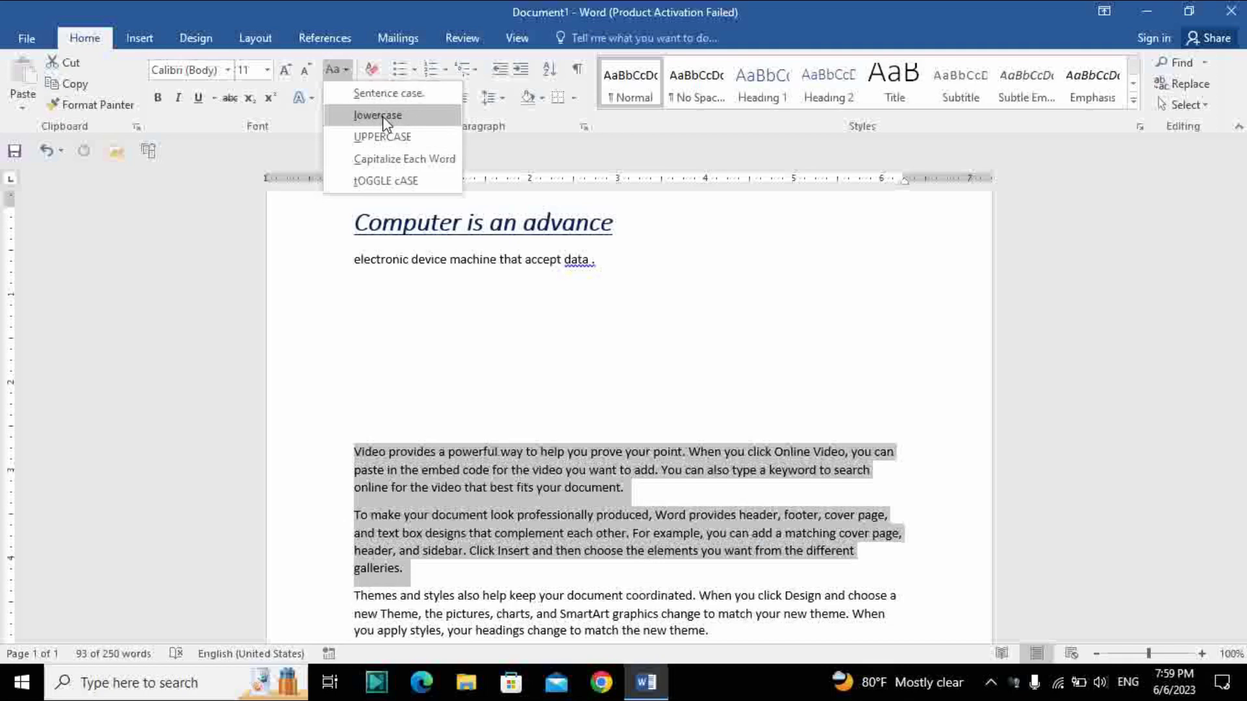
click(384, 116)
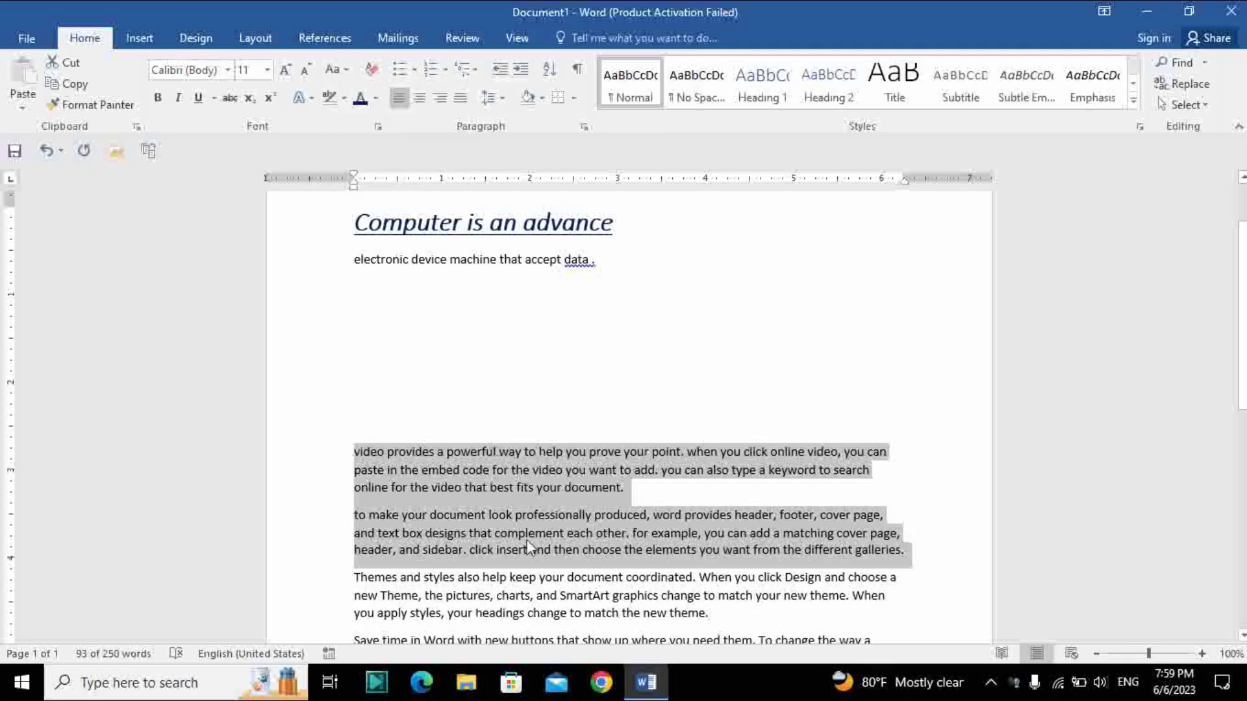
click(338, 70)
click(372, 93)
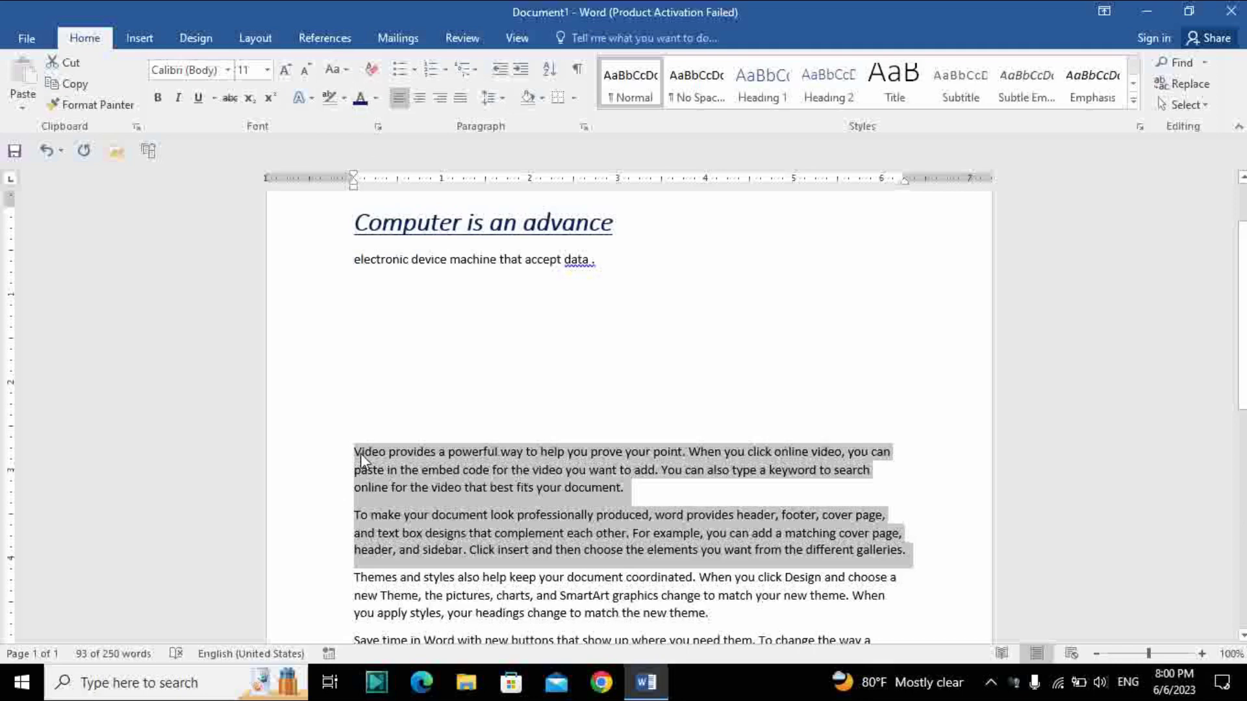
Try UPPERCASE, Capitalize Each Word and tOGGLE cASE on the shaded paragraphs
click(335, 70)
click(382, 137)
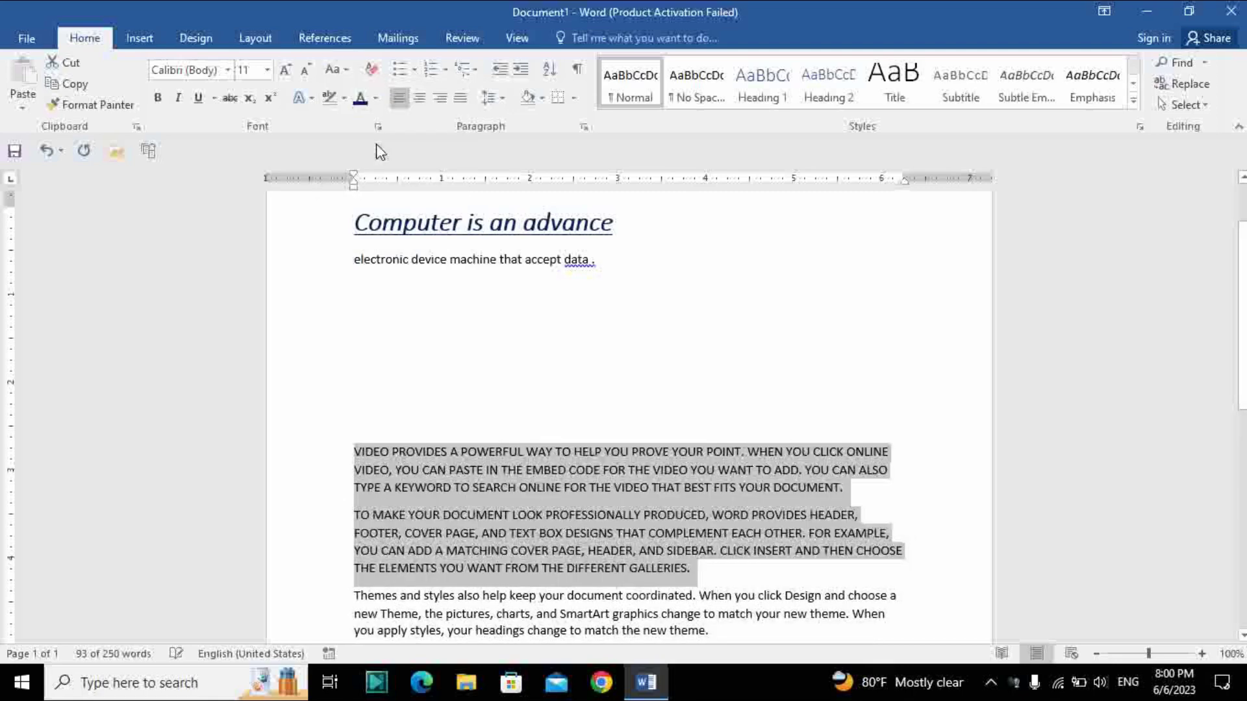
click(334, 69)
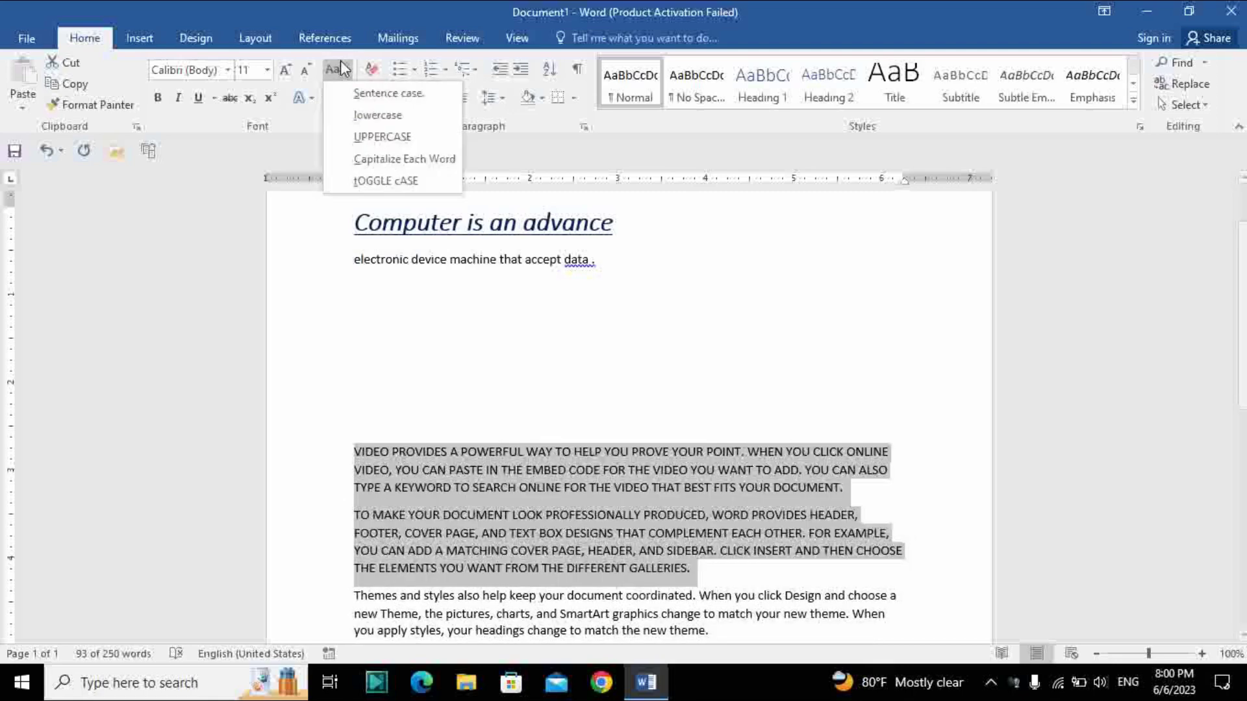
click(403, 159)
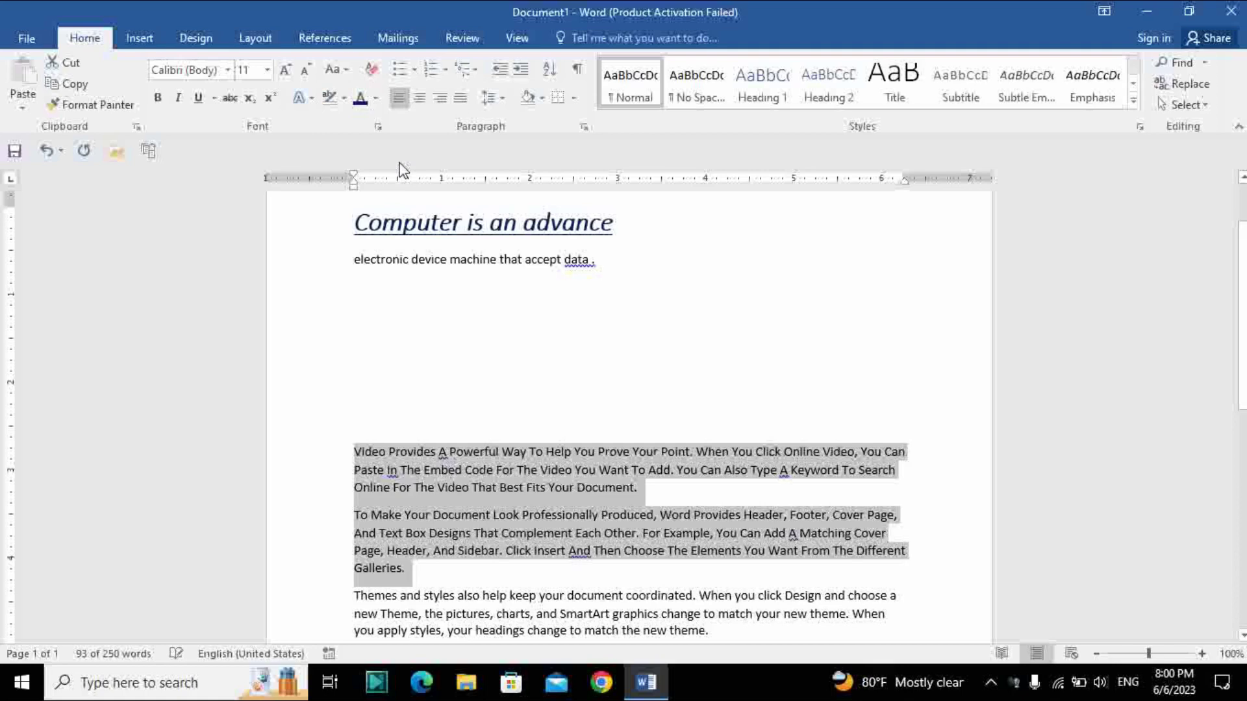
click(337, 67)
click(377, 182)
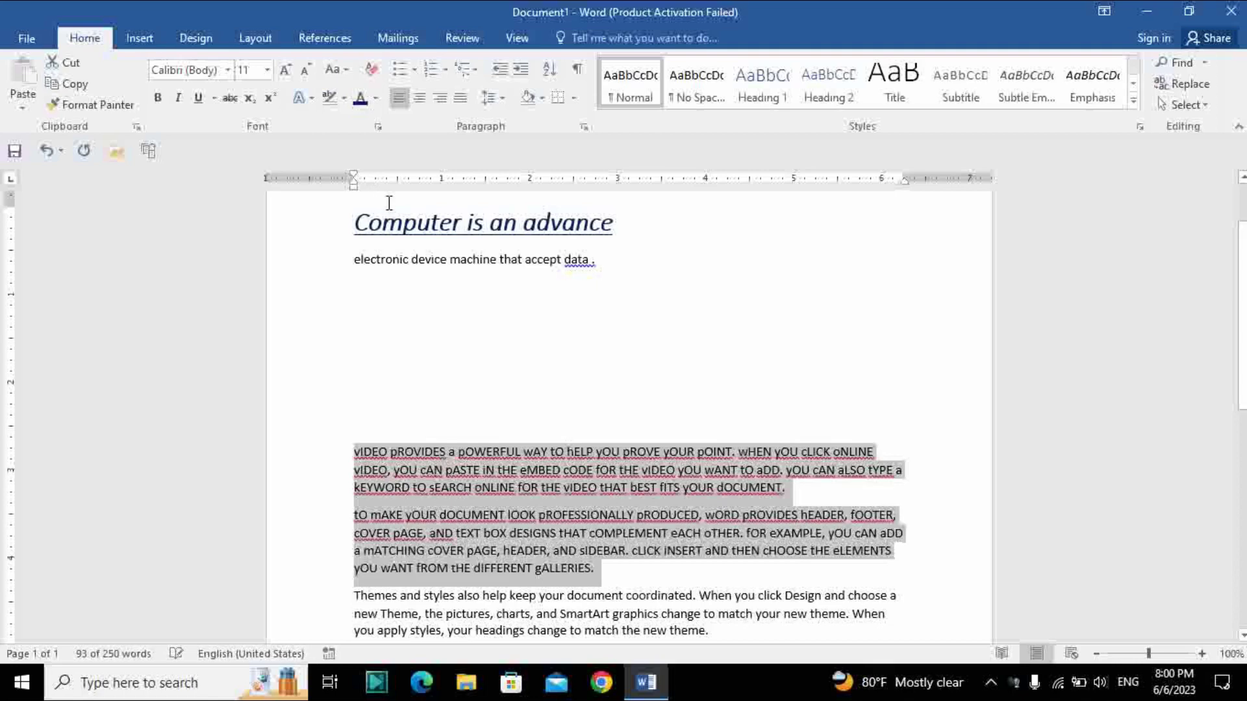
Return the shaded paragraphs to Sentence case and select the title and the line below
click(345, 75)
click(388, 93)
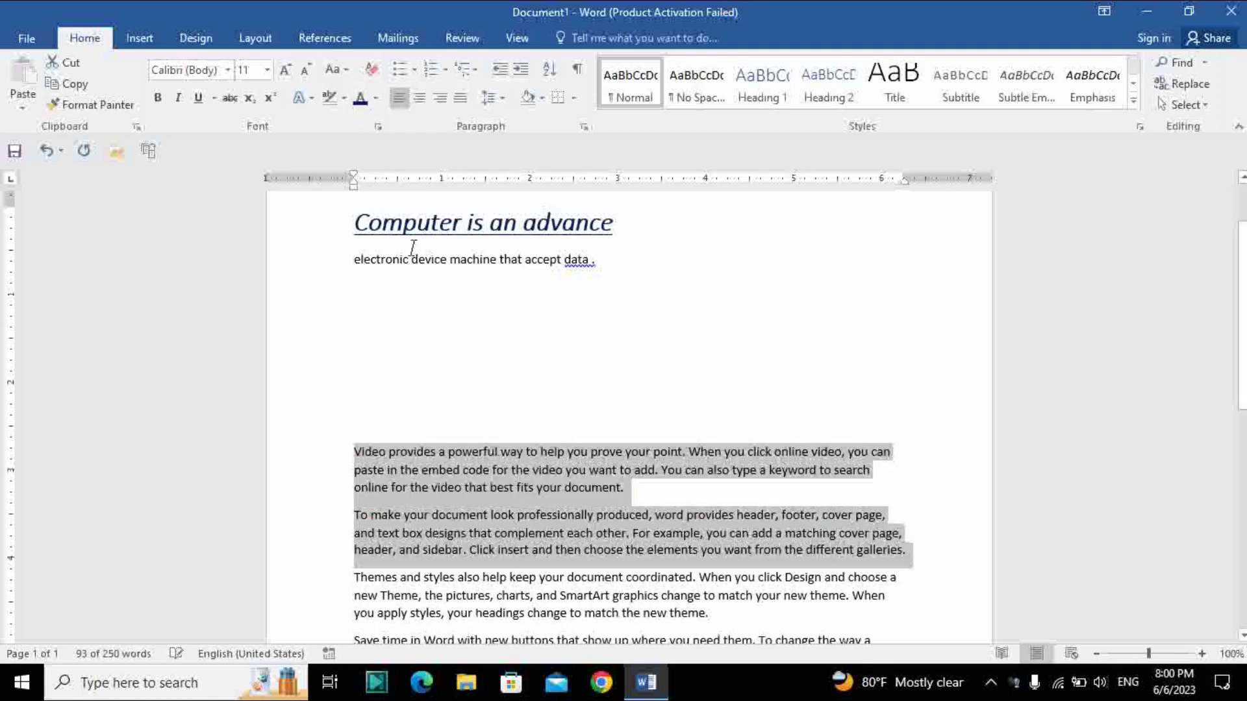
drag(649, 286, 338, 221)
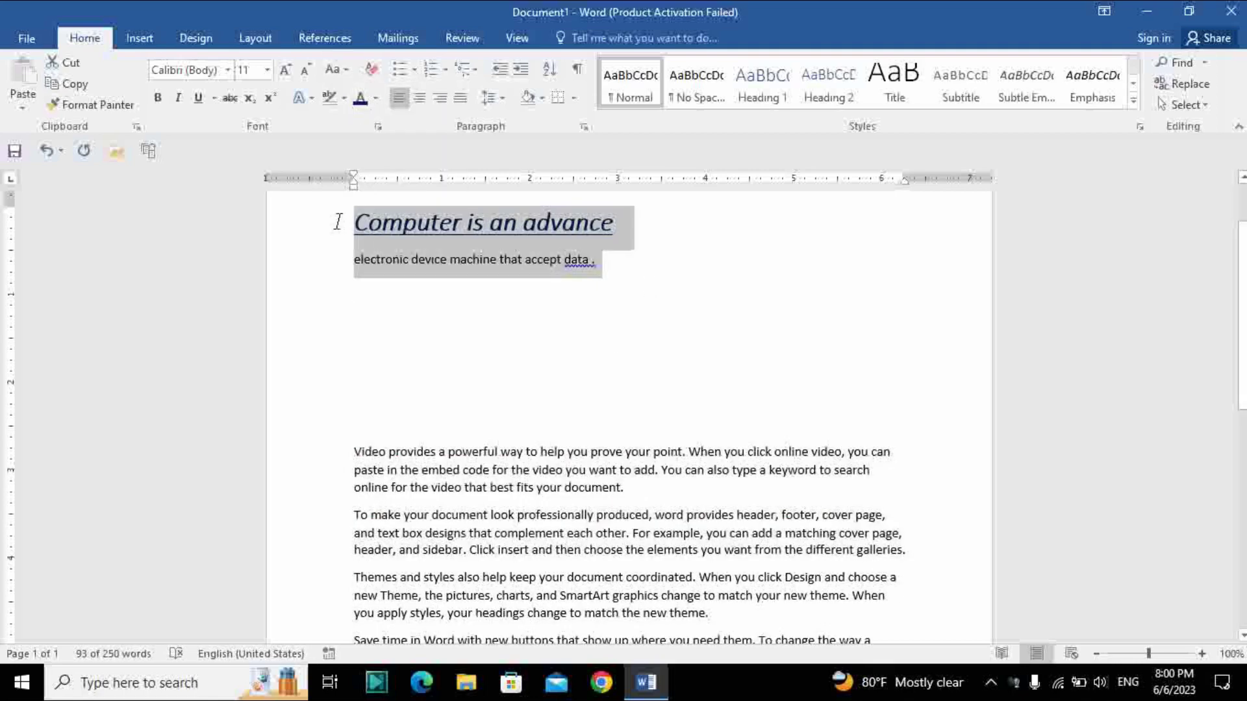
Enlarge the title and first line two sizes, make them red, and add an empty line after the title
click(285, 67)
click(284, 67)
click(375, 98)
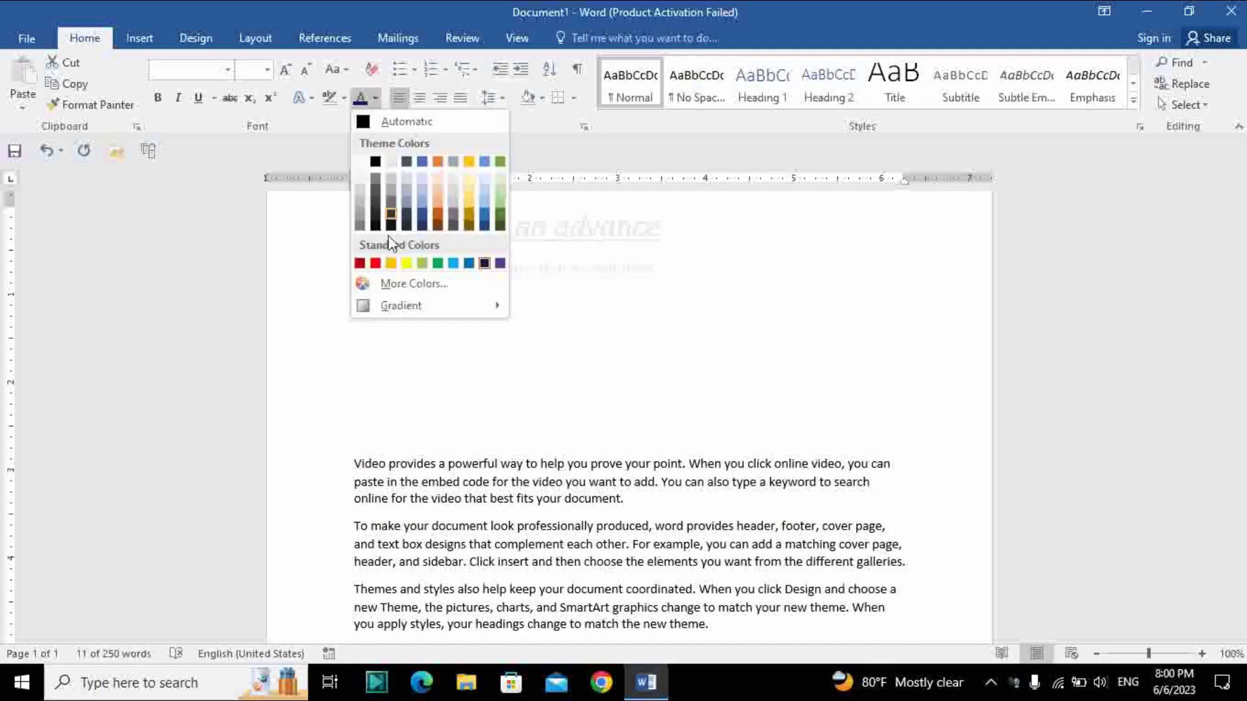
click(361, 263)
click(380, 278)
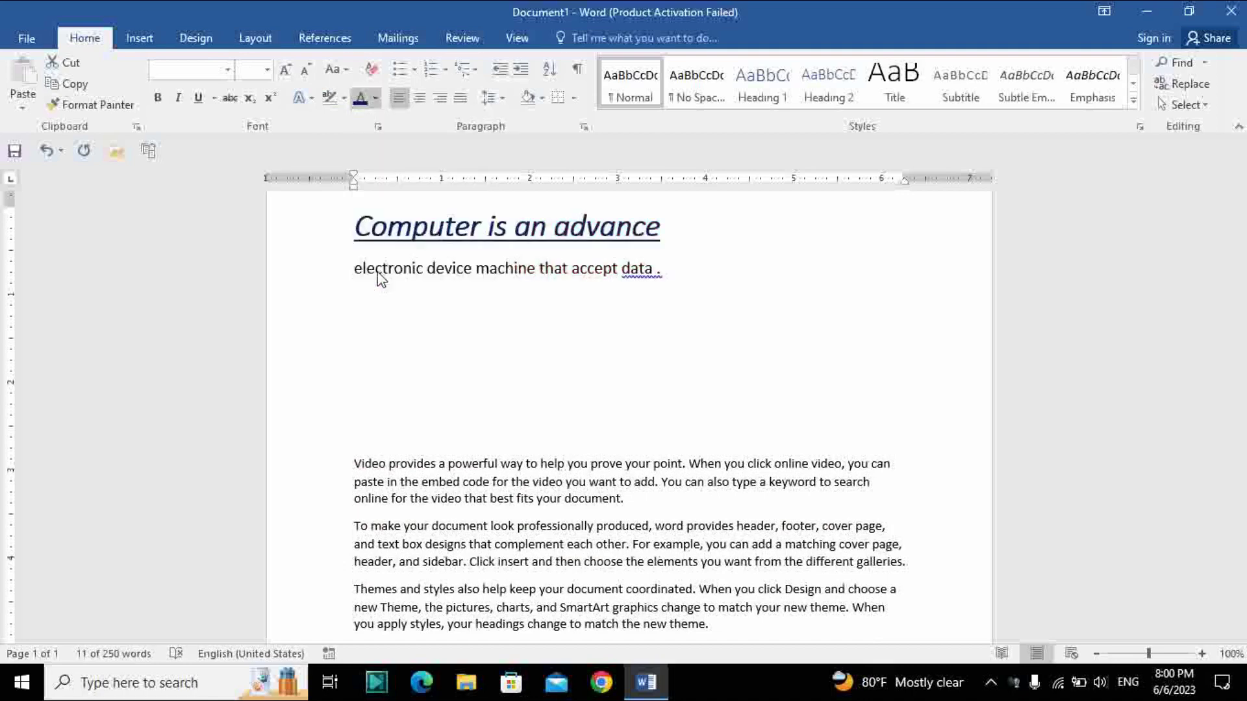
click(659, 237)
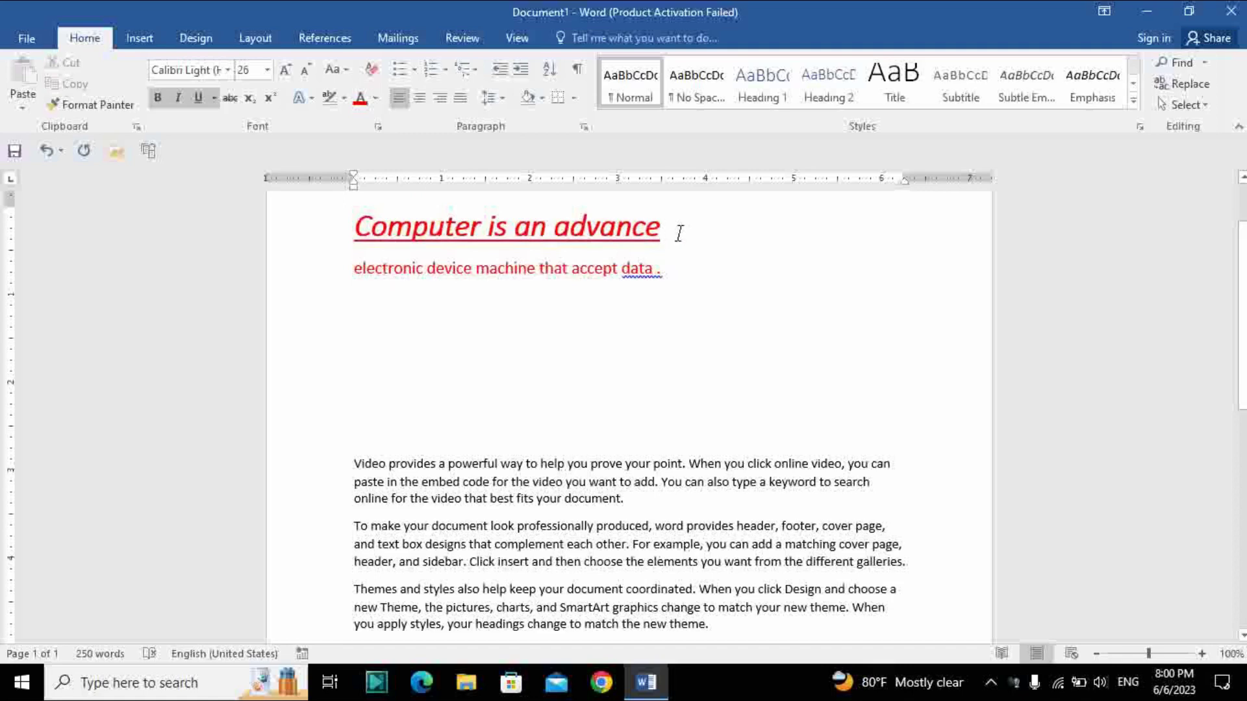
key(Return)
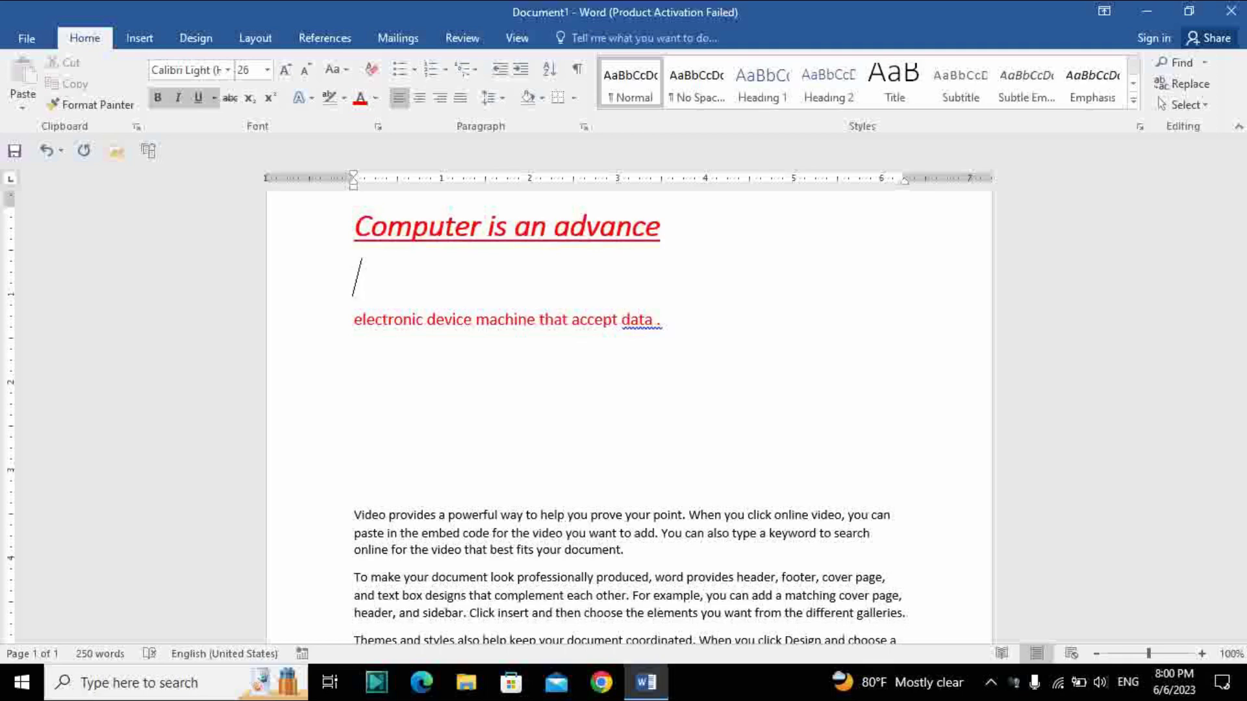
Type 'fjksdnf sakjn' under the title and add an empty line after it
text(fjksdnf)
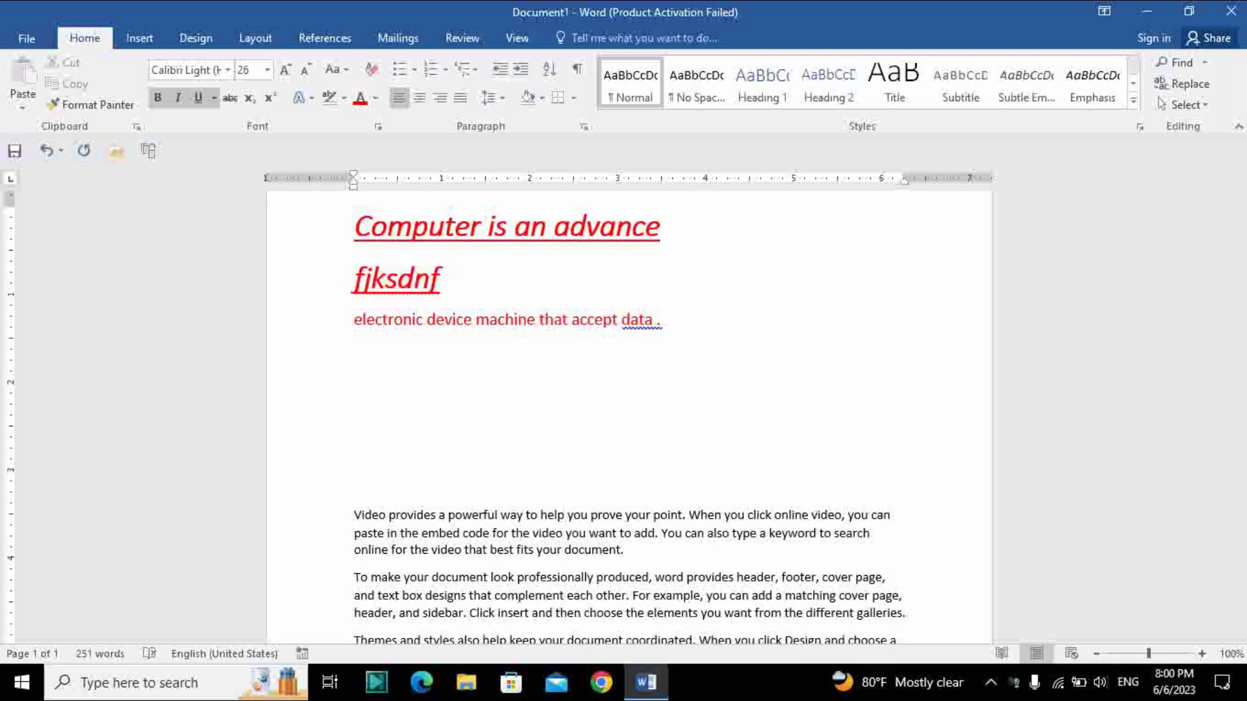
text( sakjn)
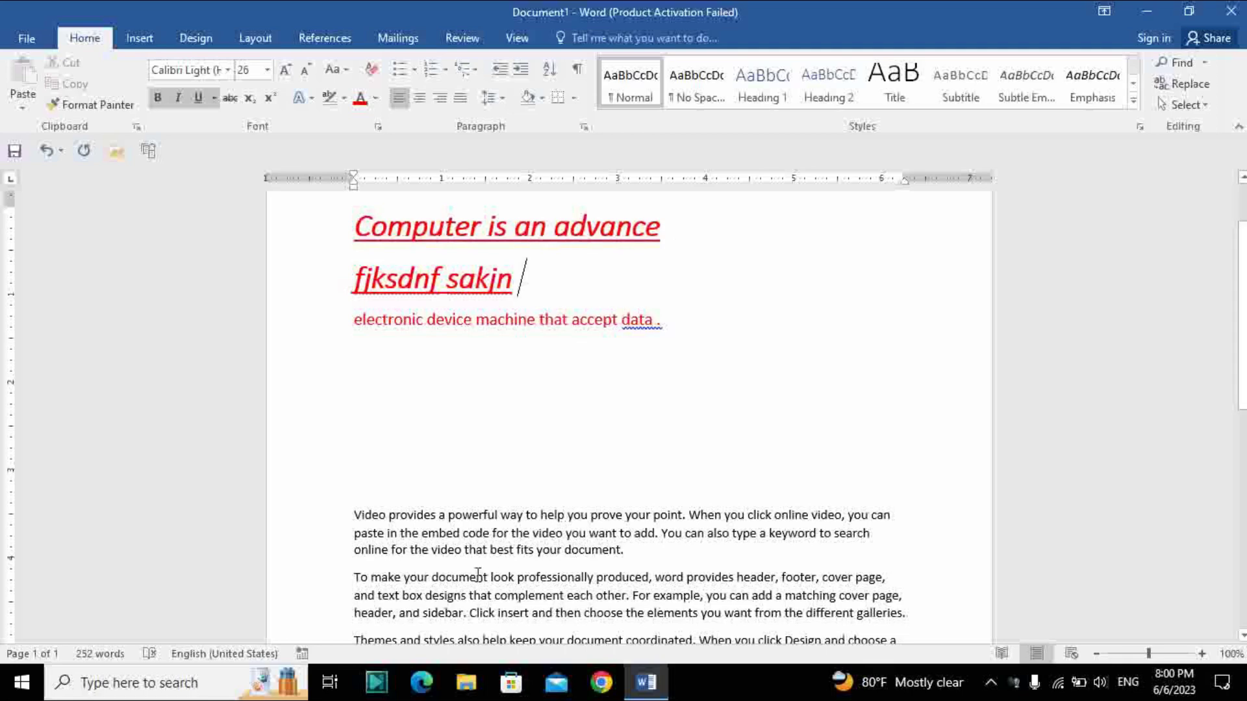
key(Return)
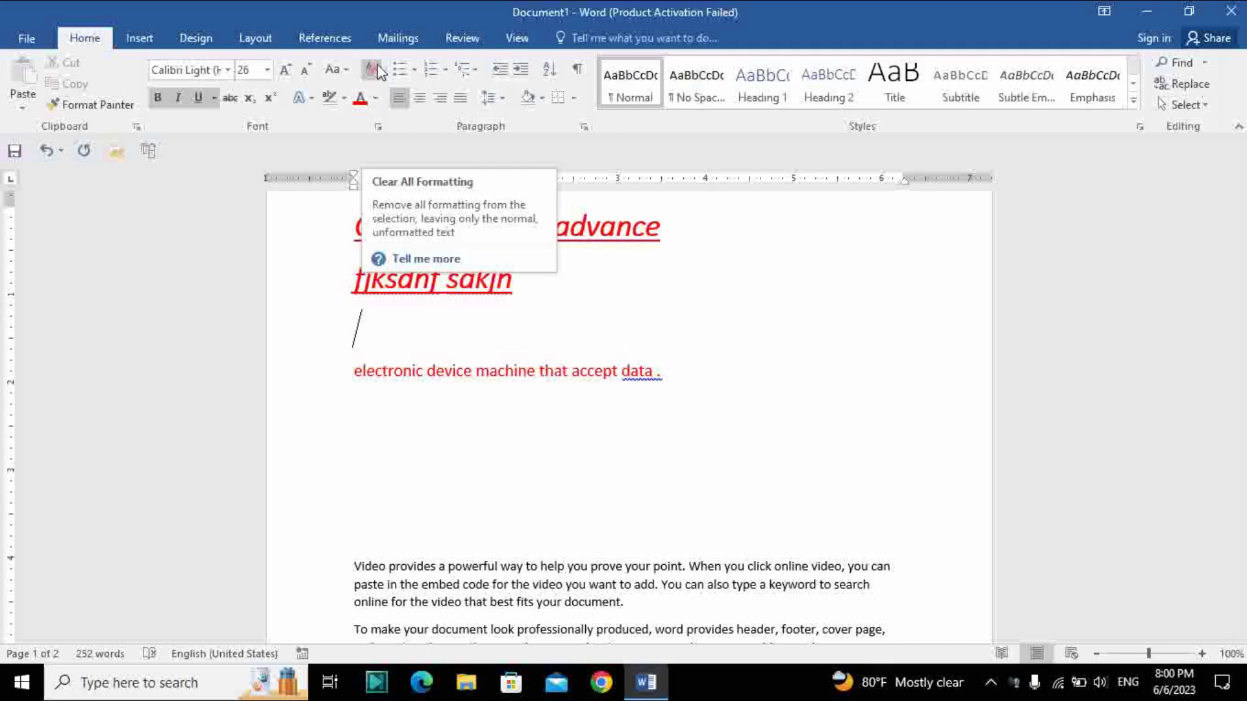
Add the line 'gyg guyg' and clear all formatting from the top lines
click(375, 70)
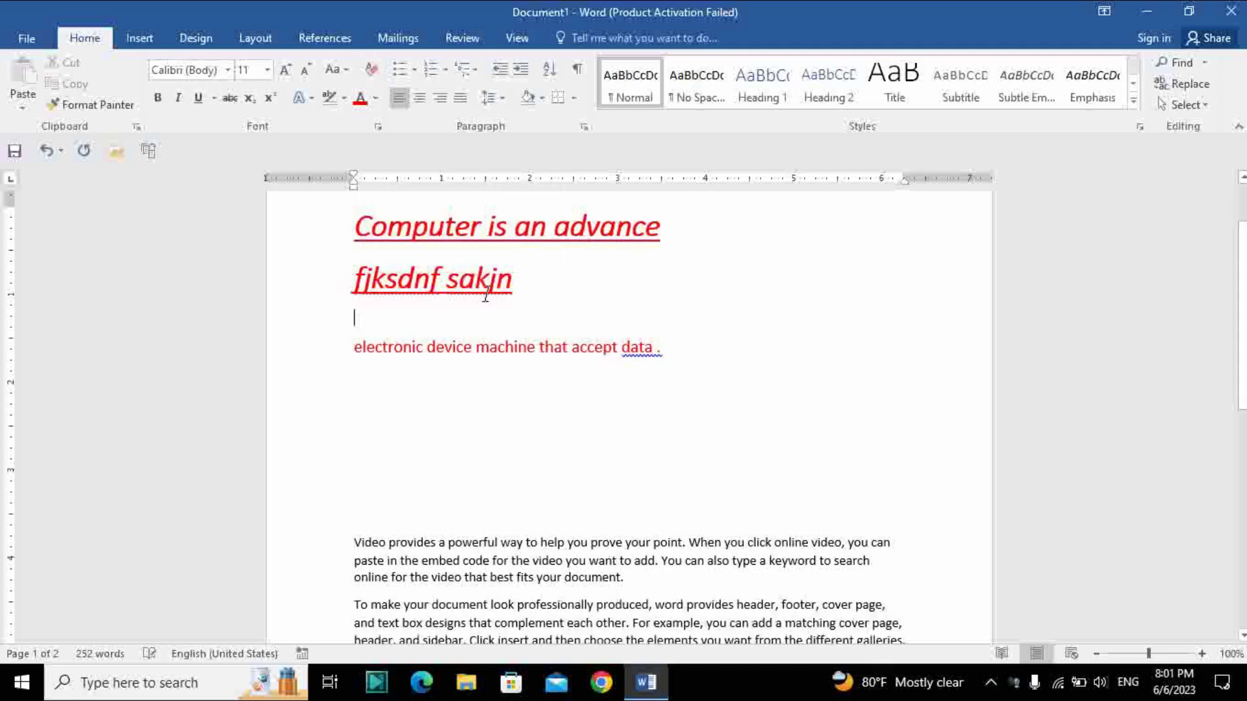
text(gyg guyg)
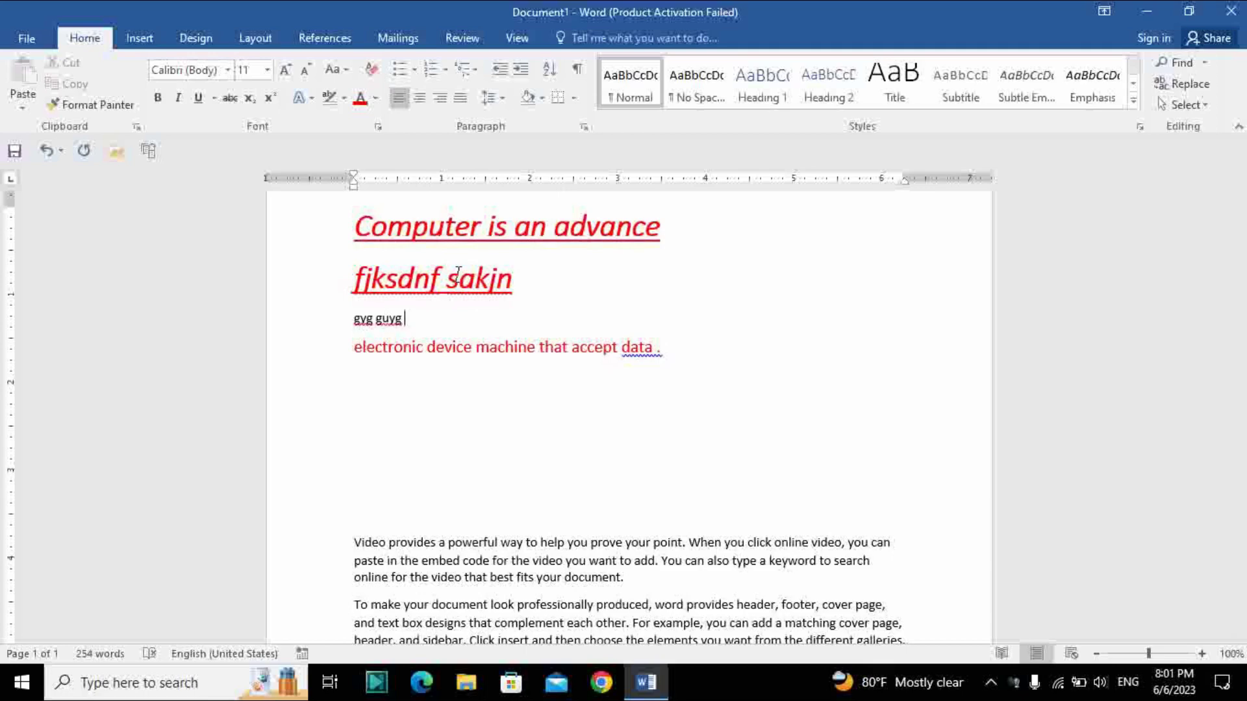
drag(356, 225, 671, 416)
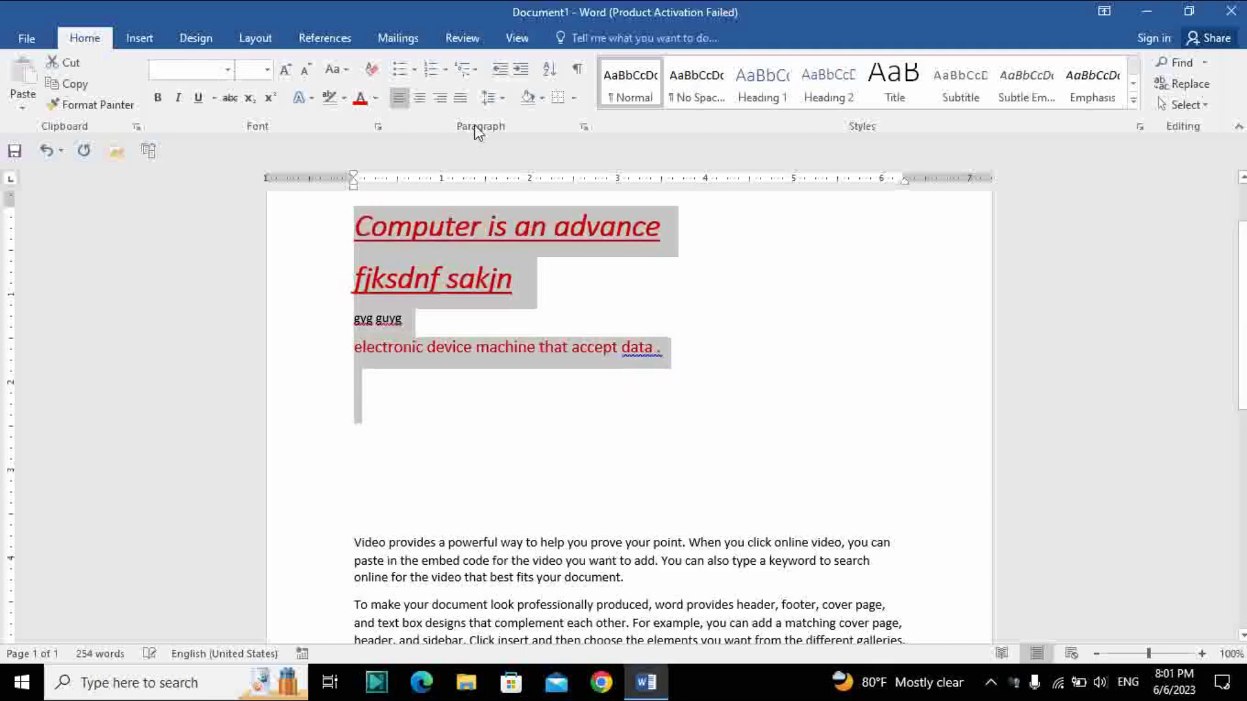
click(368, 70)
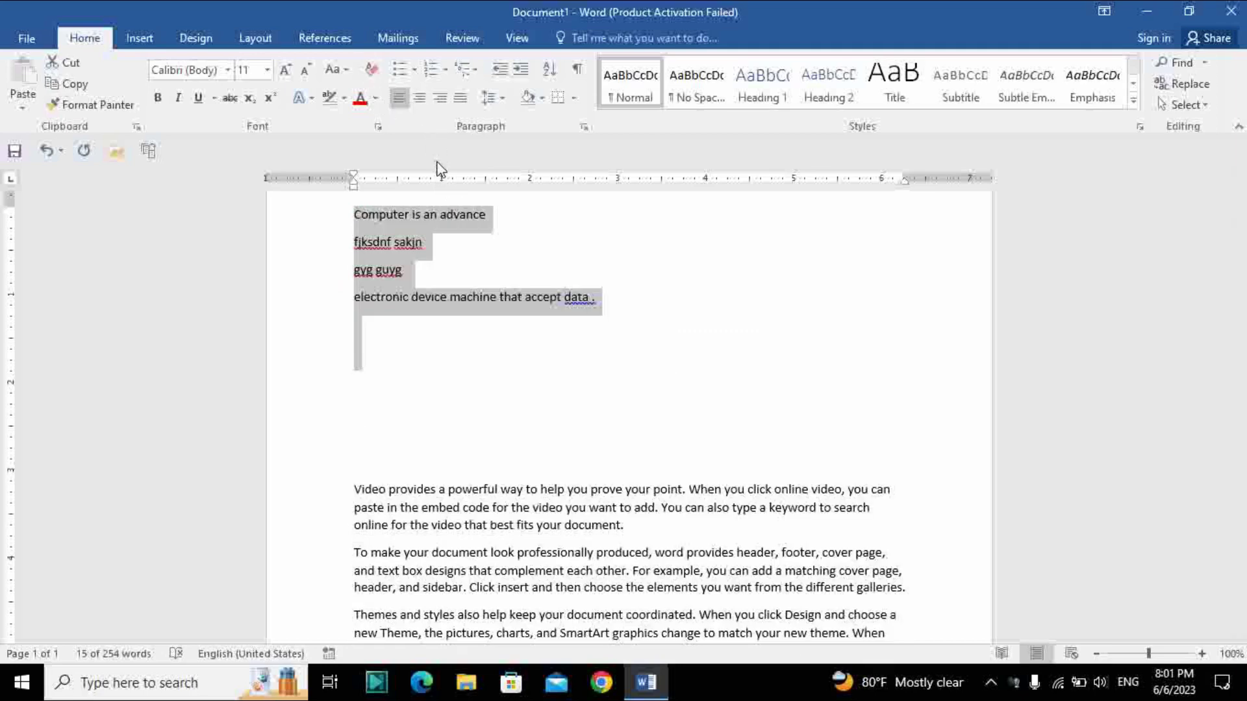
Try centre, right and left alignment on the top lines and on 'Computer is an advance', ending left-aligned
click(420, 97)
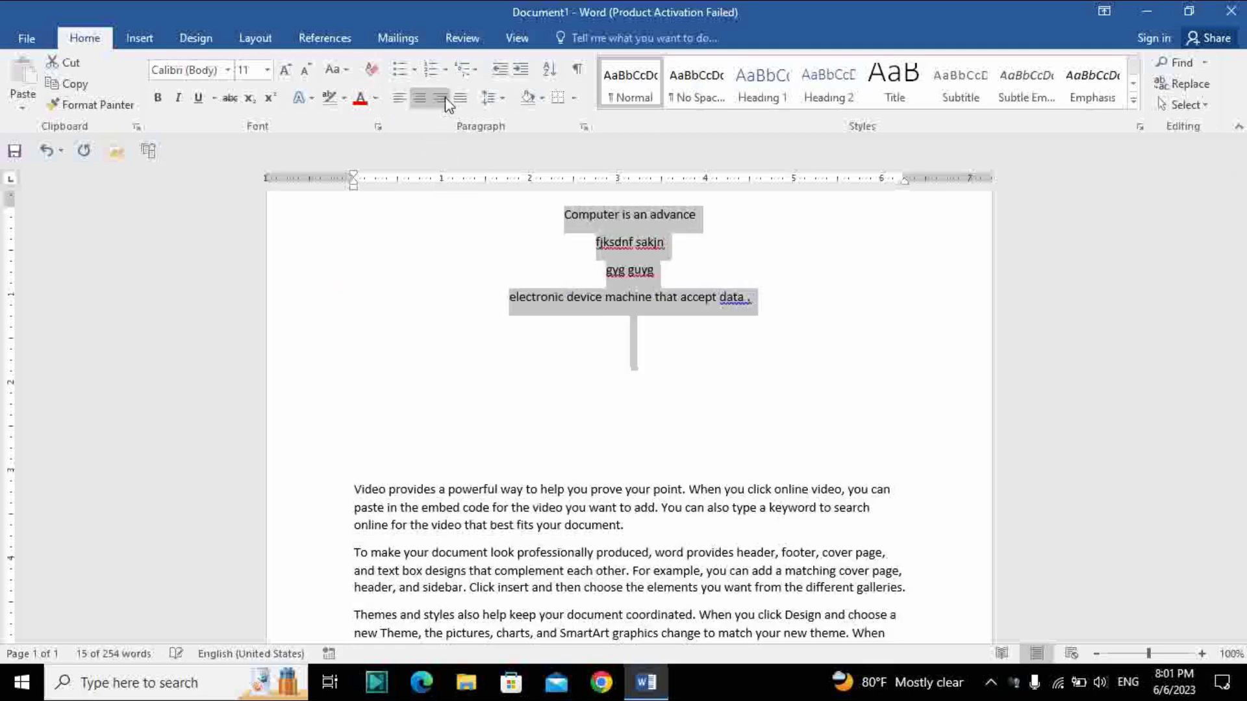
click(441, 97)
click(402, 104)
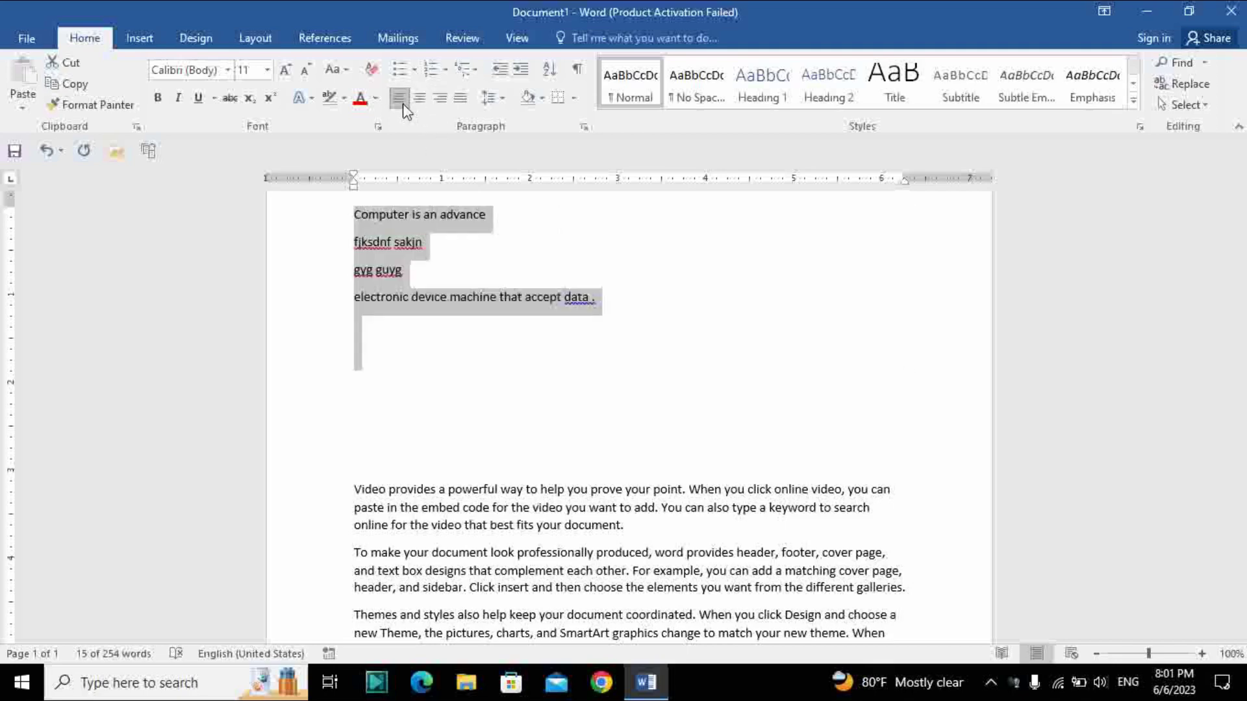
click(452, 244)
drag(495, 213, 348, 208)
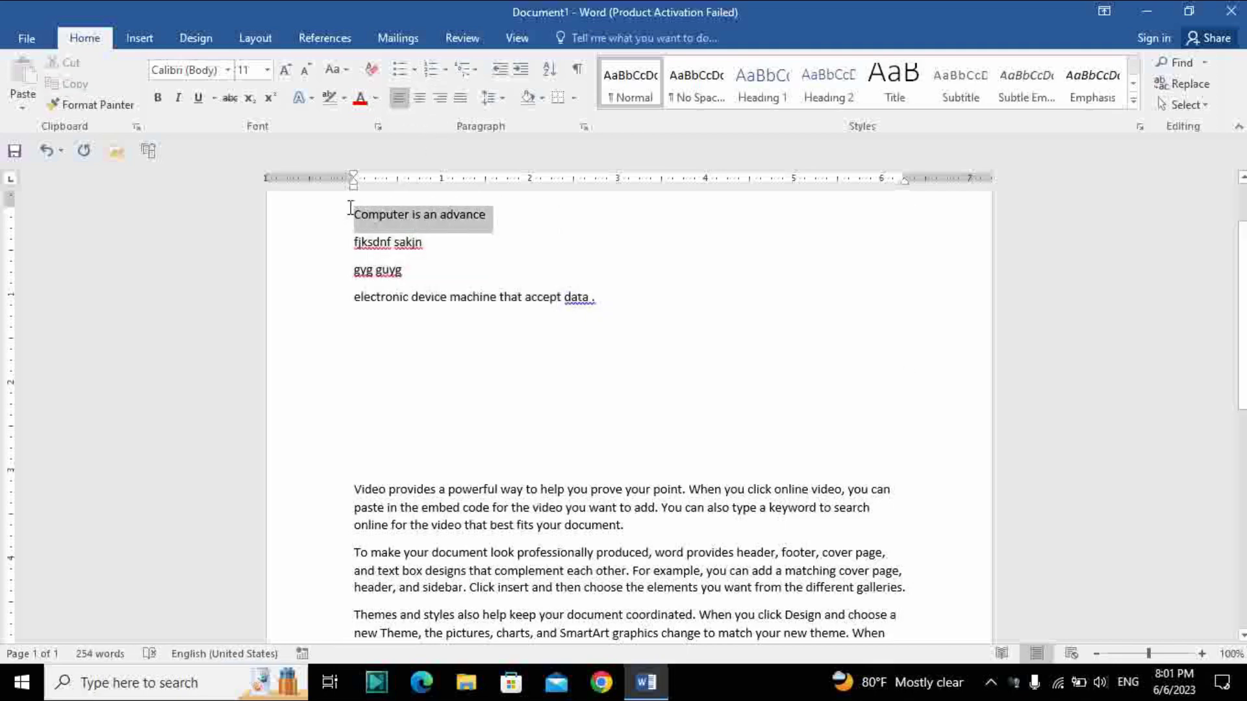
click(424, 101)
click(440, 98)
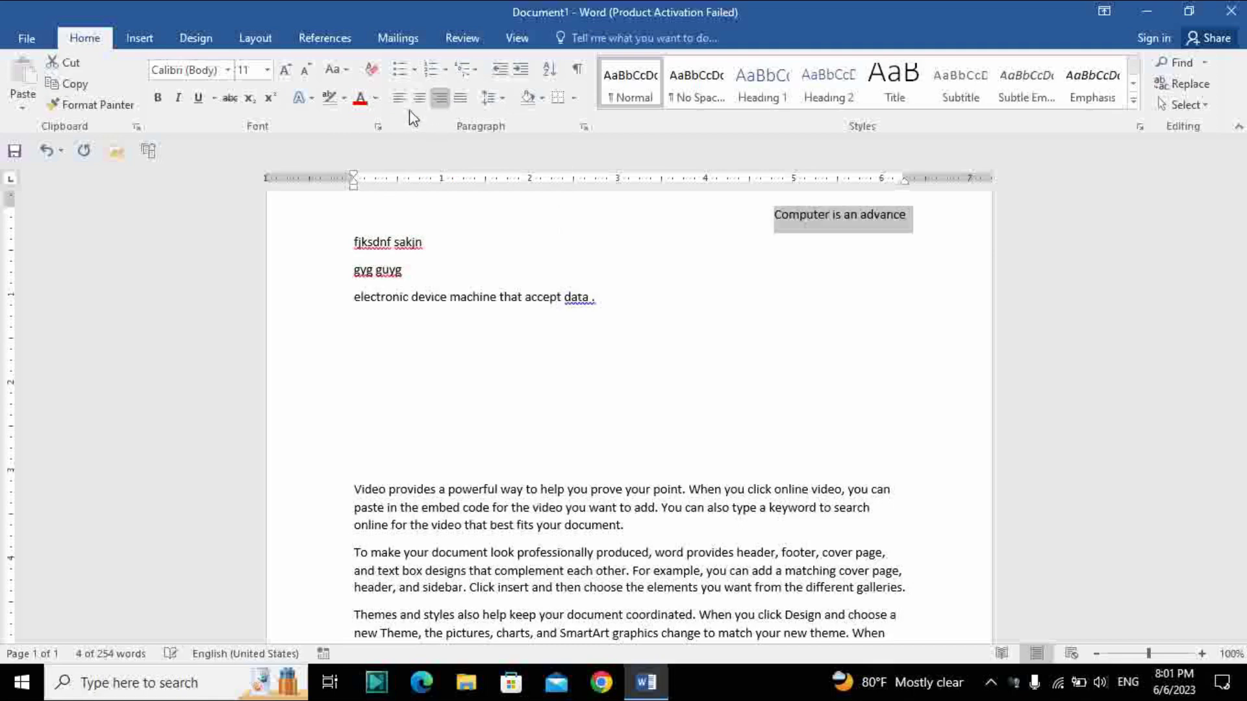
click(400, 101)
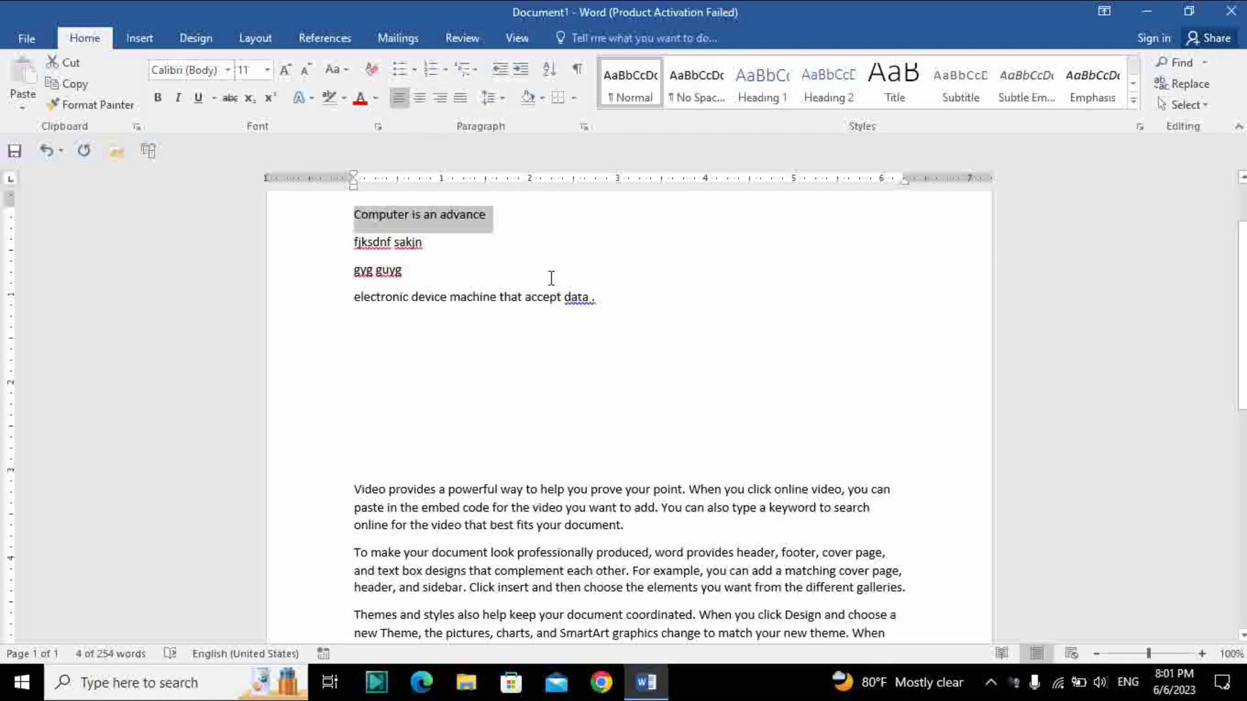
Start a four-diamond bulleted list on a new line after the data line
click(609, 313)
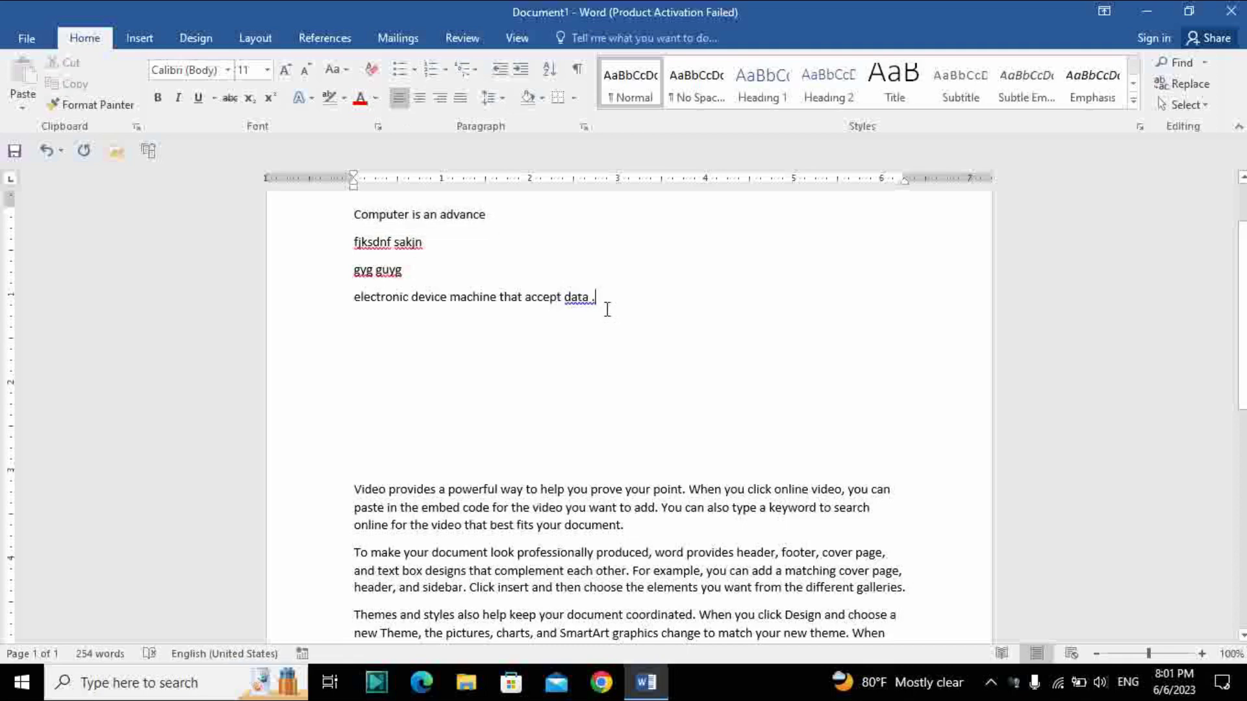
key(Return)
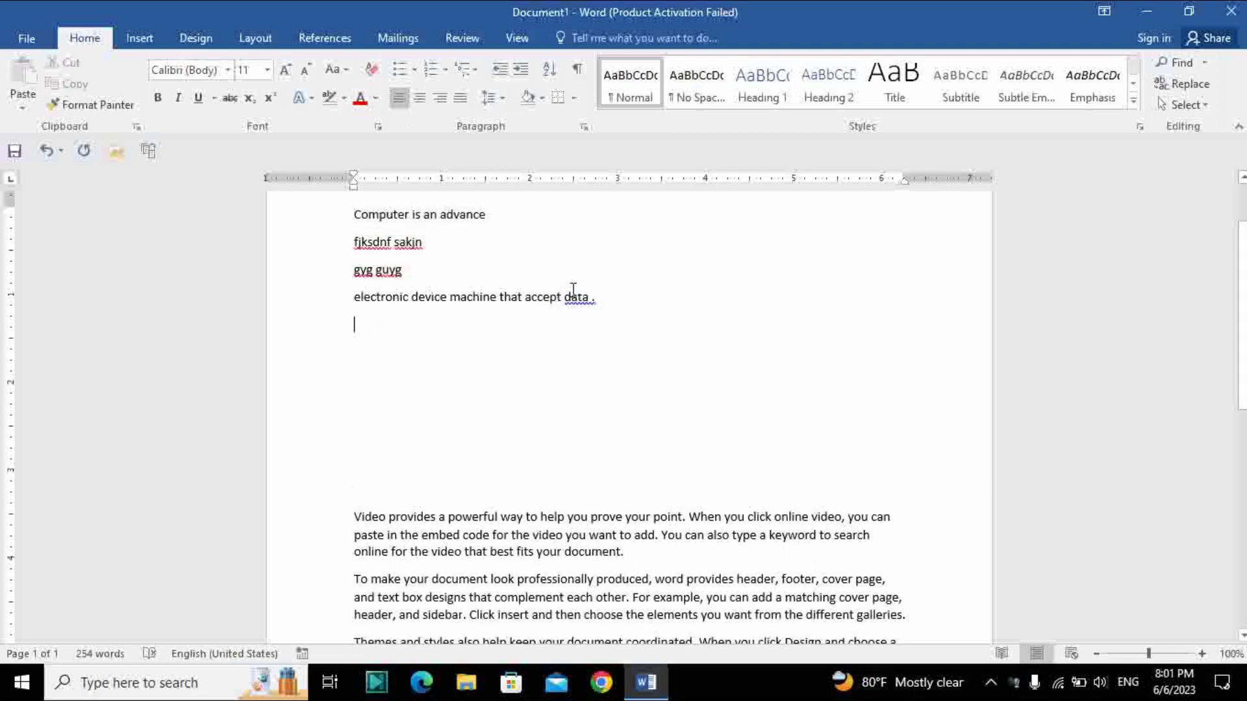
click(416, 69)
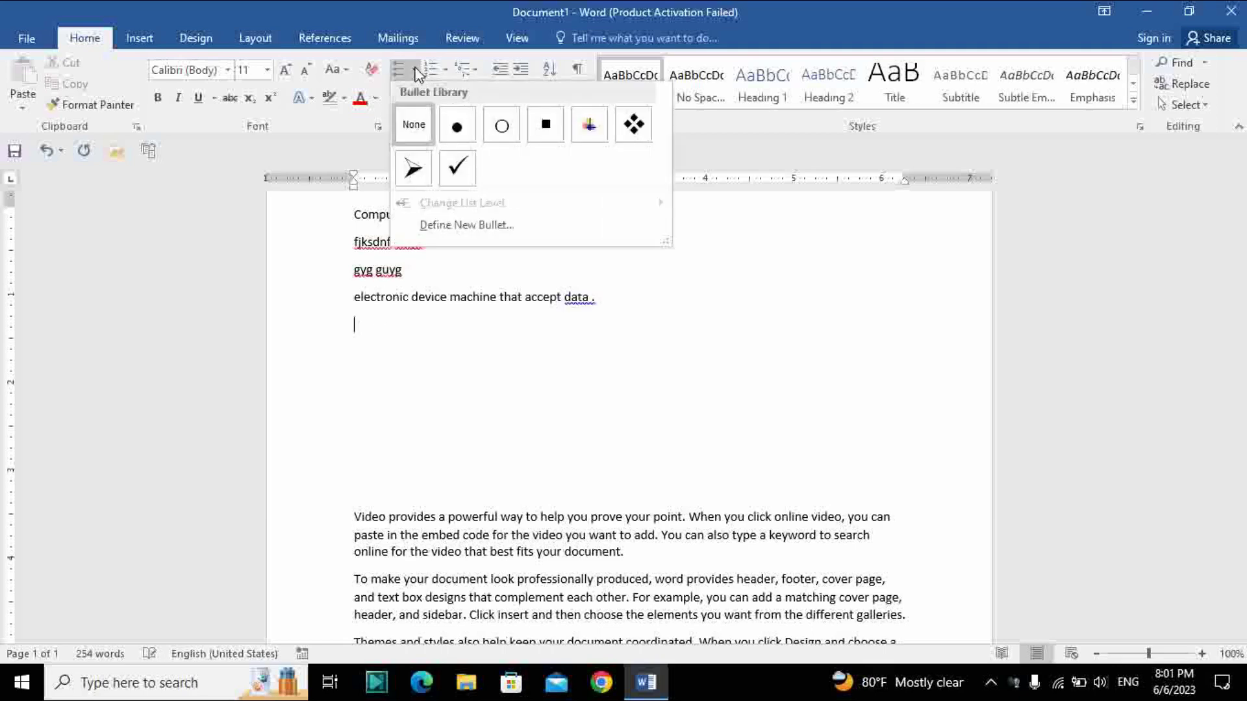
click(640, 135)
Enter list items 'guyguy', 'gbjhgb' and 'bhjb', leaving an unbulleted empty line after them
text(g)
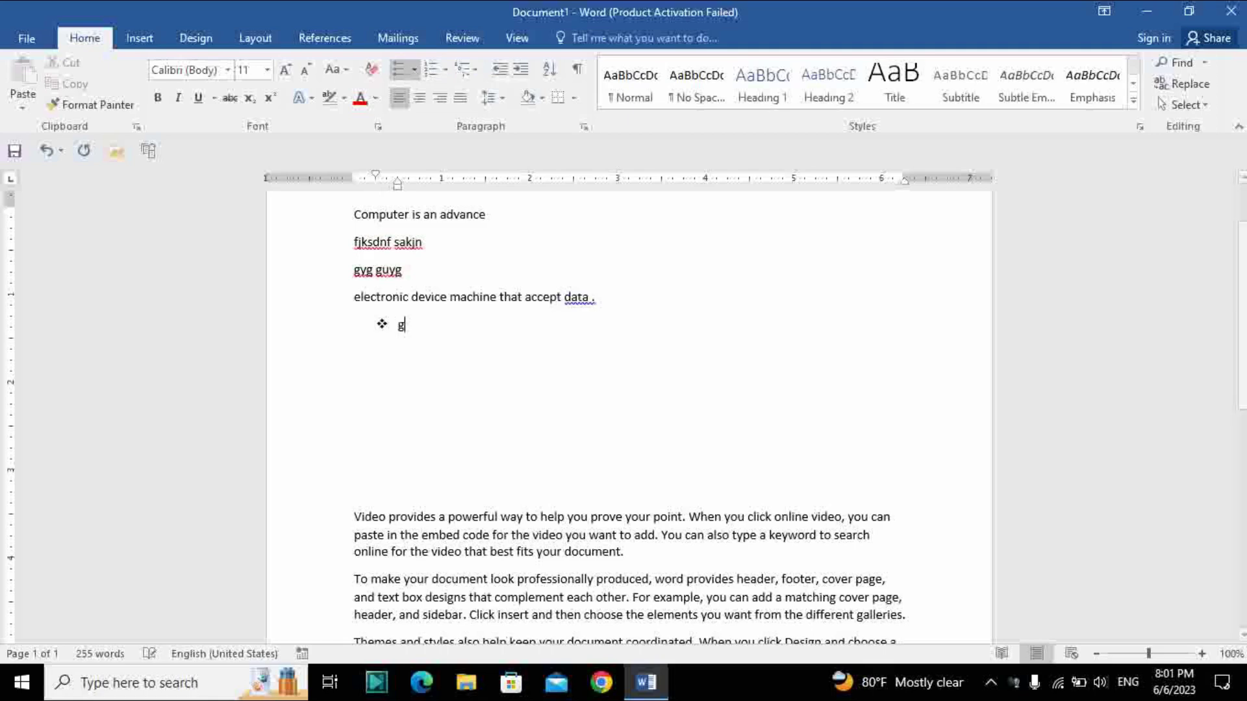
text(uyguy)
key(Return)
text(gbjhgb)
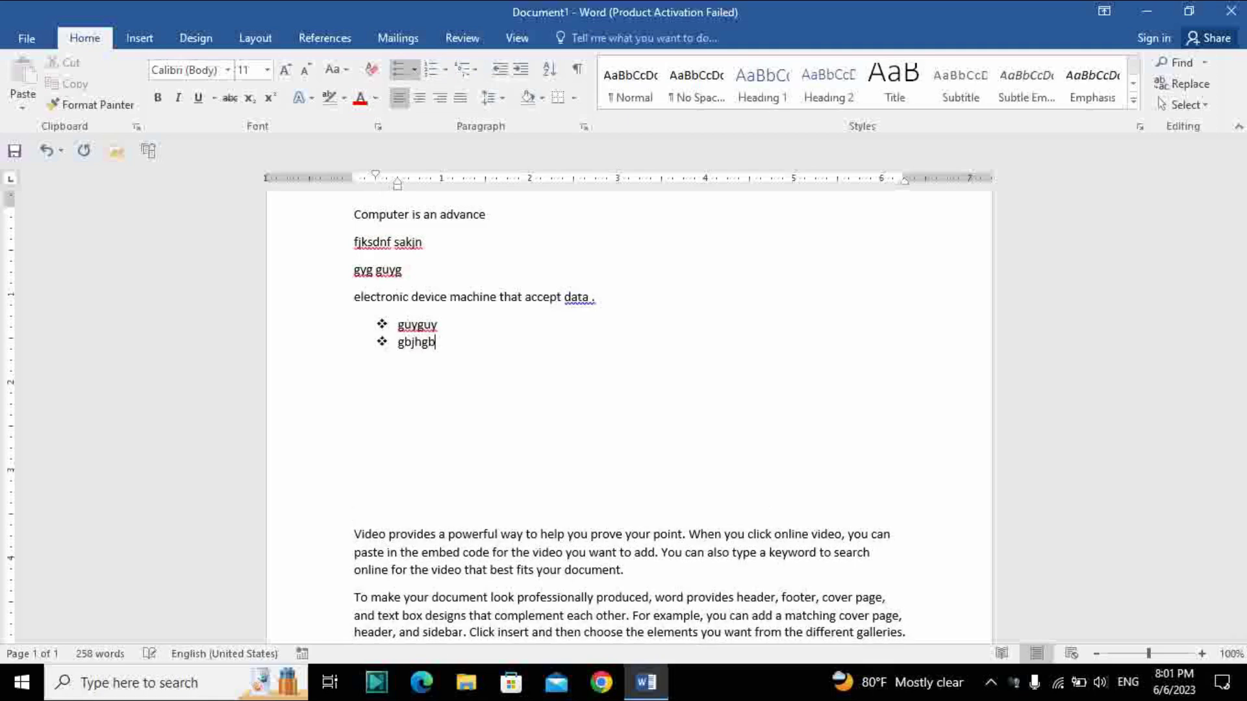
key(Return)
text(bhjb)
key(Return)
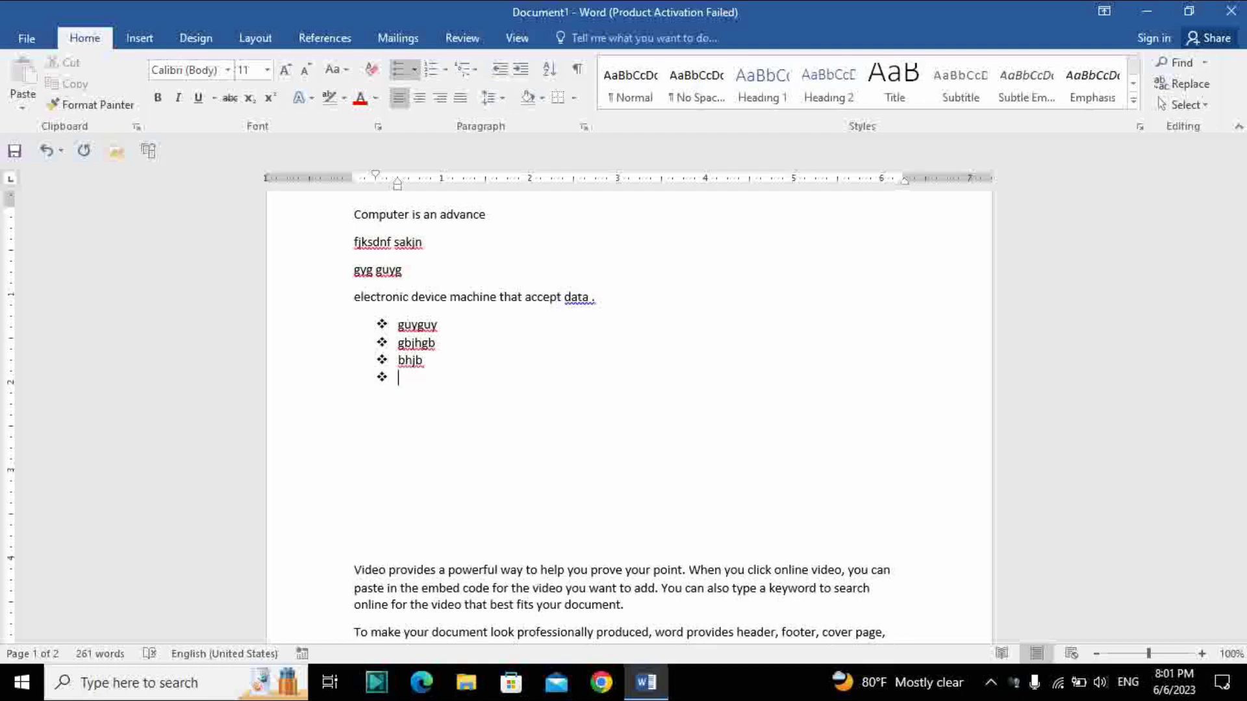
key(BackSpace)
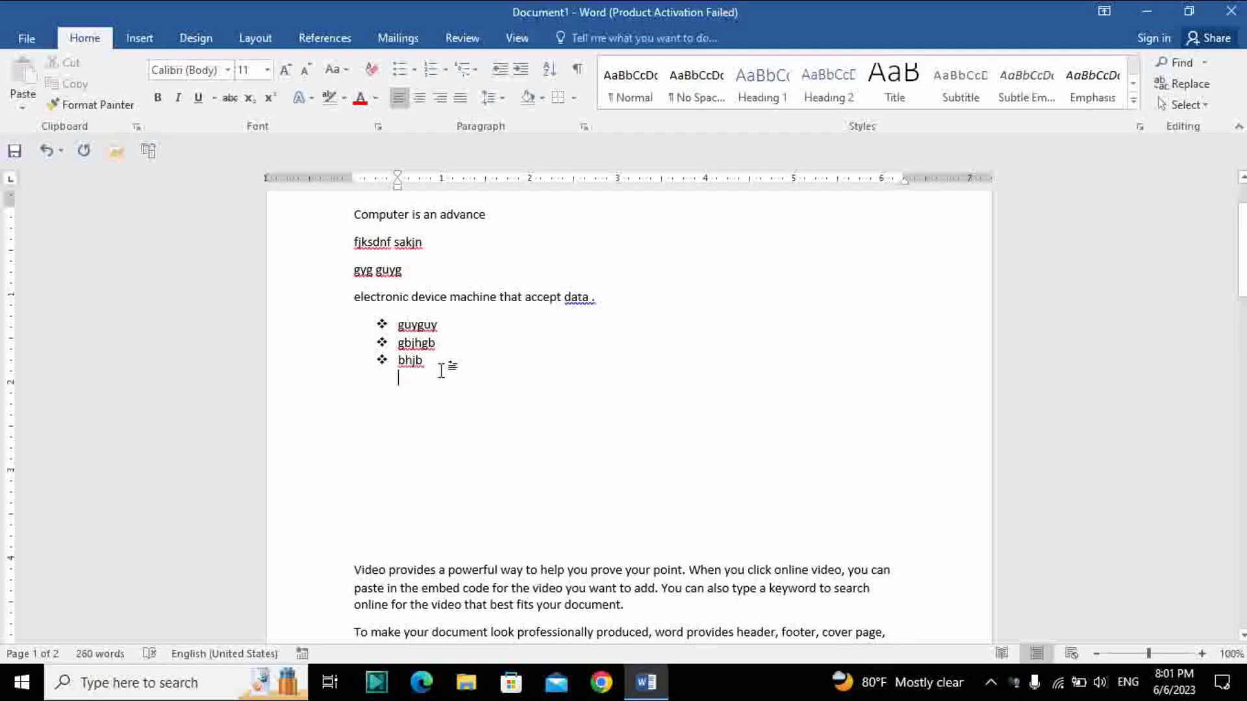
click(415, 68)
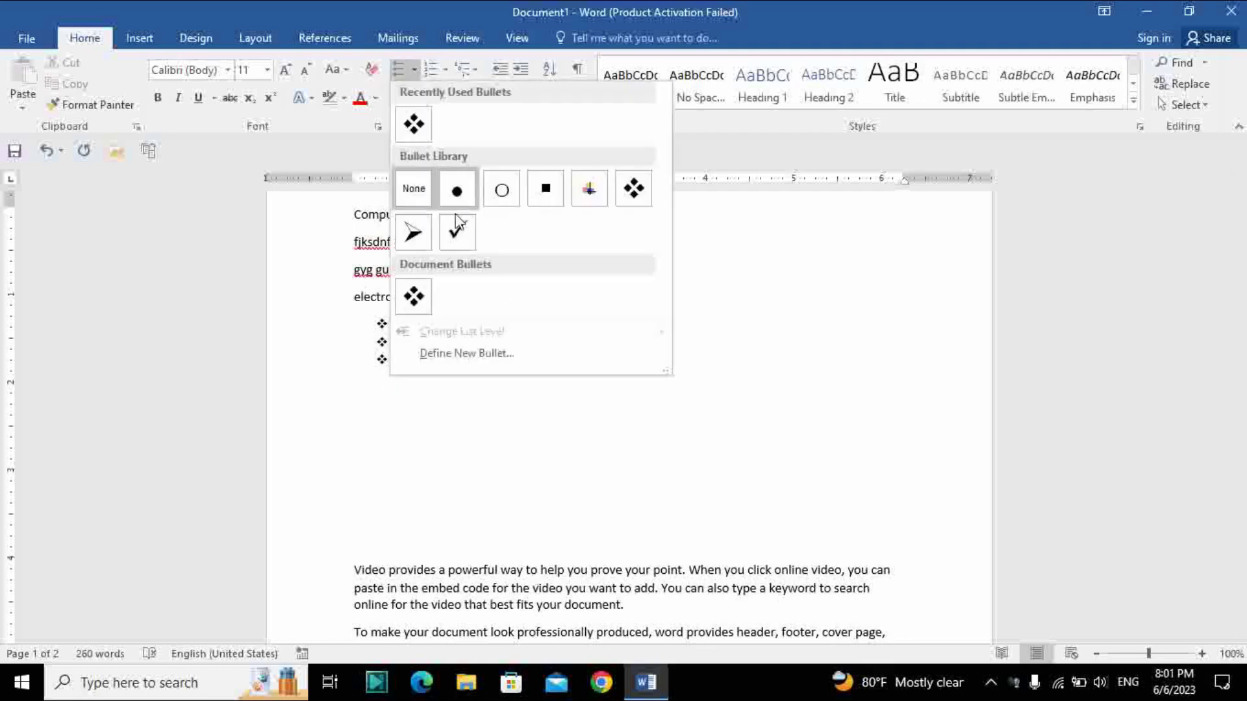
click(419, 192)
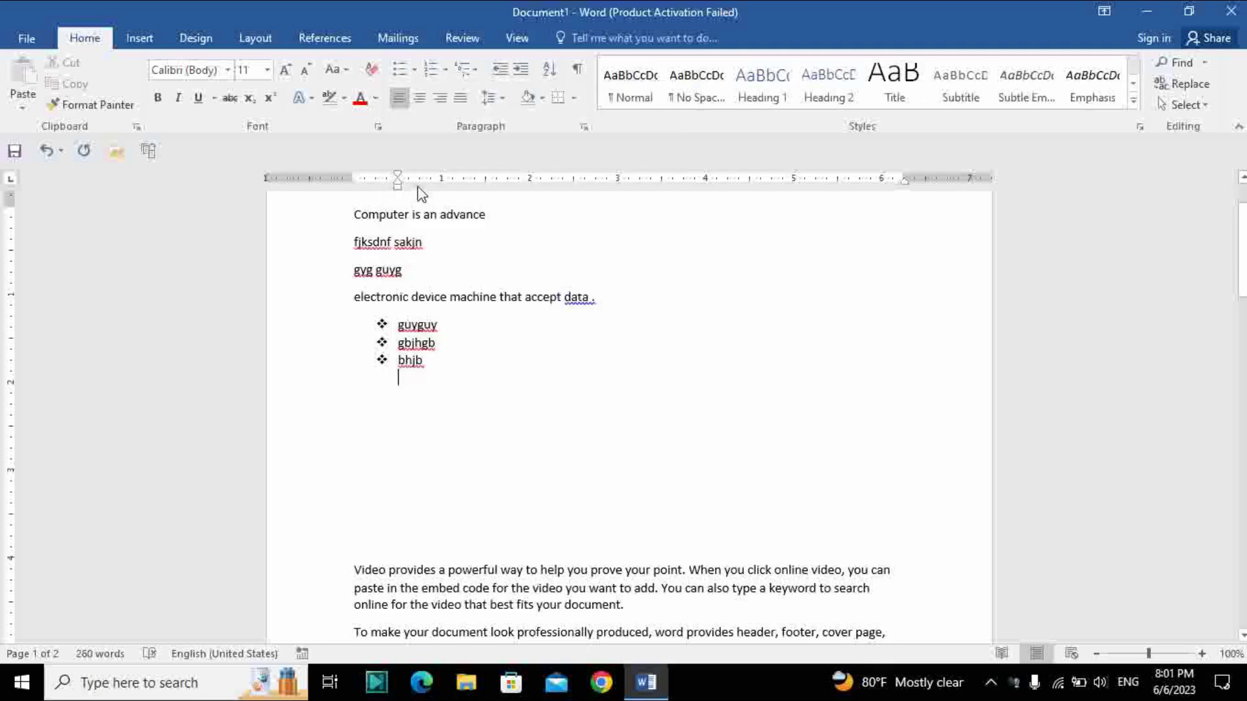
Number the lines from the title through the list with 1., 2., 3. and a multilevel list style
drag(492, 398, 342, 206)
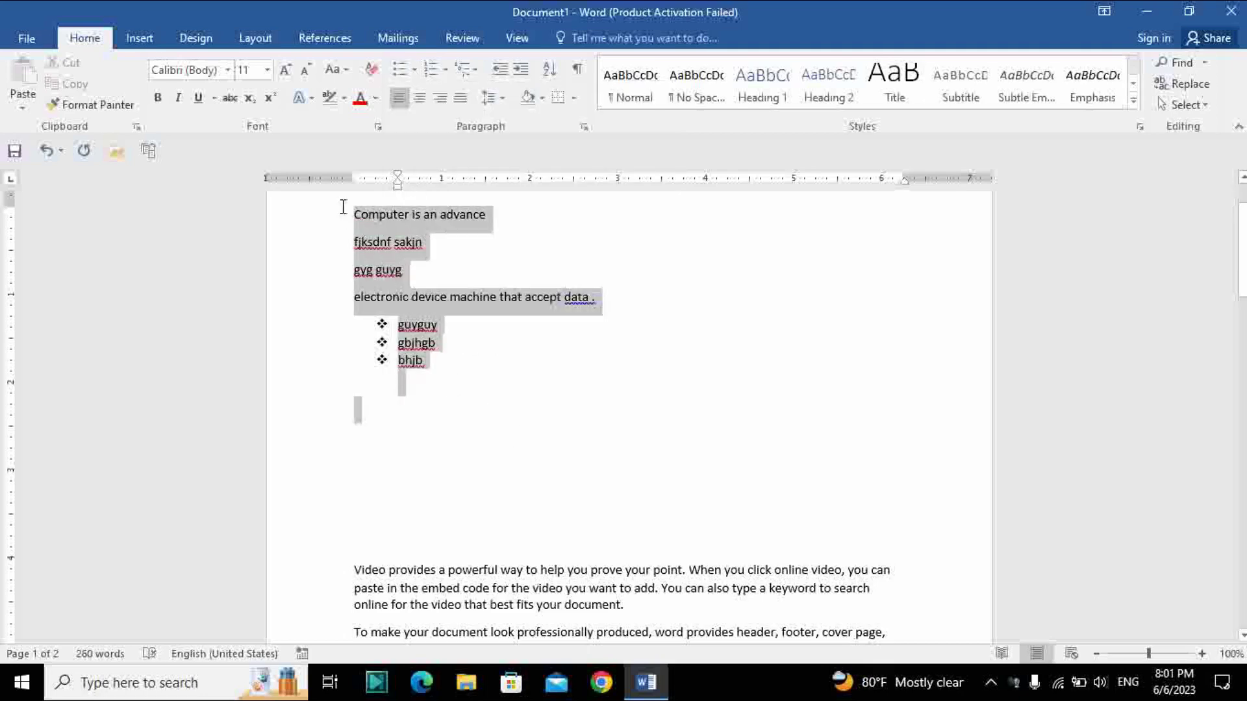
click(416, 69)
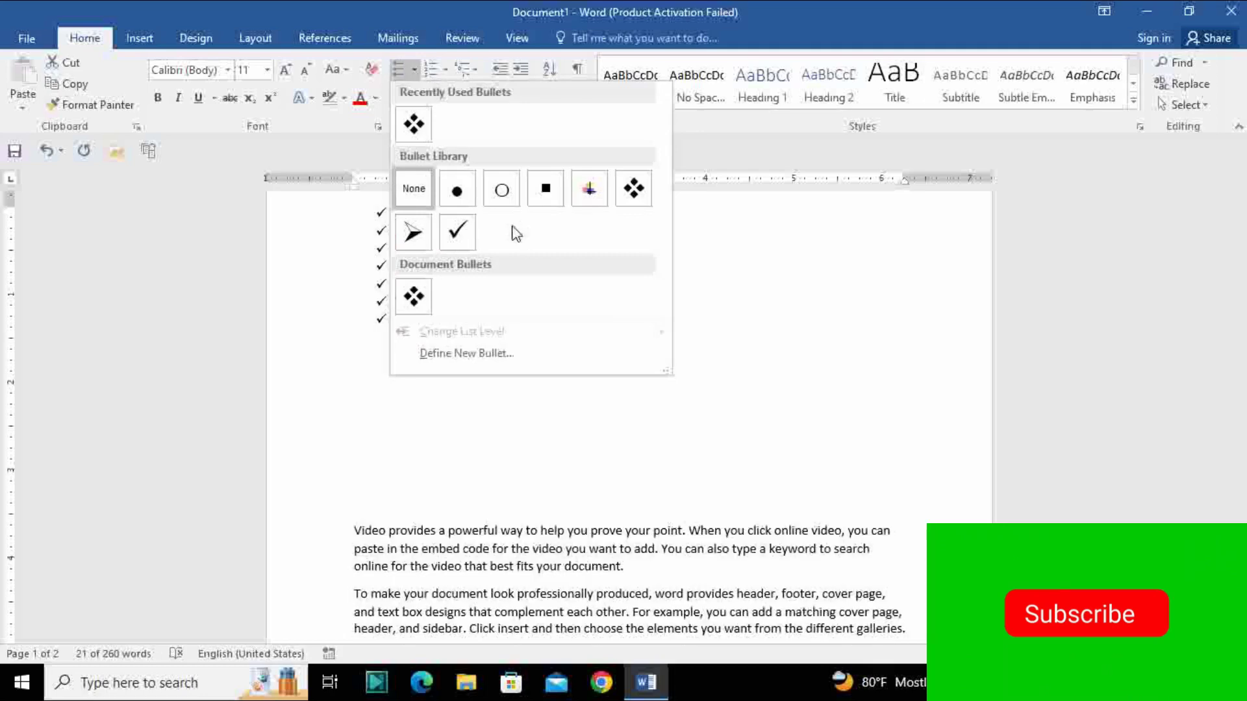
click(419, 248)
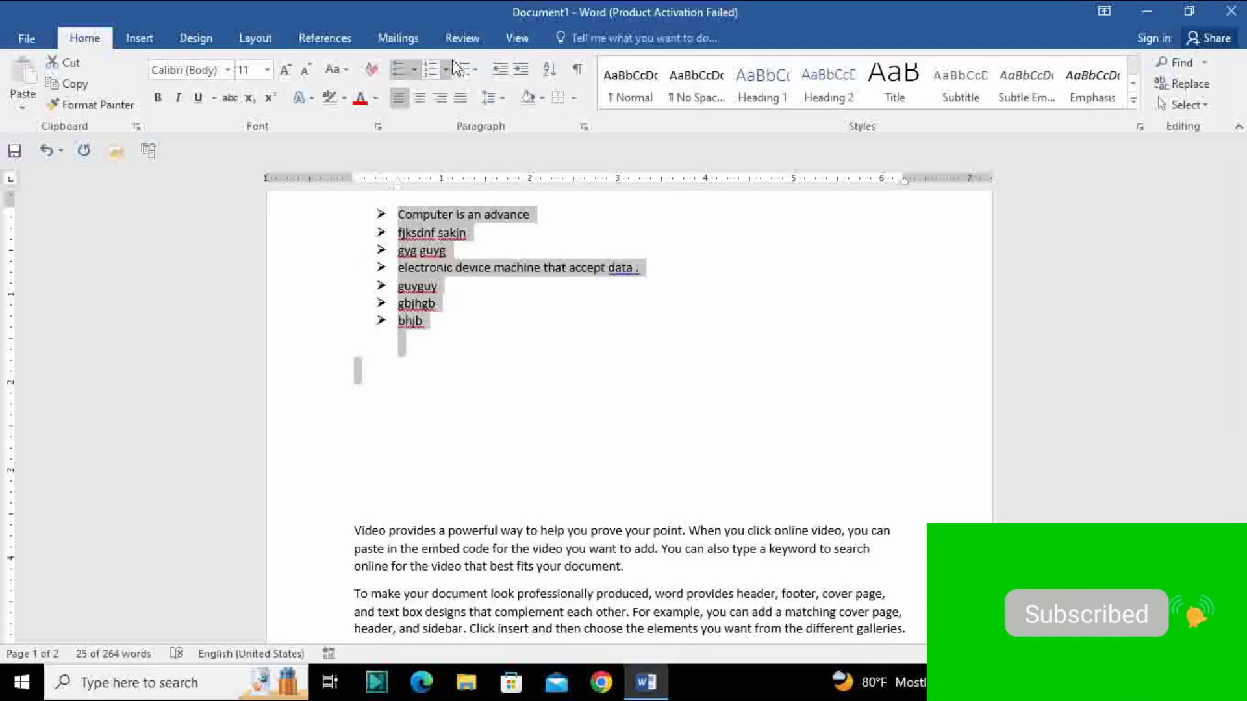
click(445, 69)
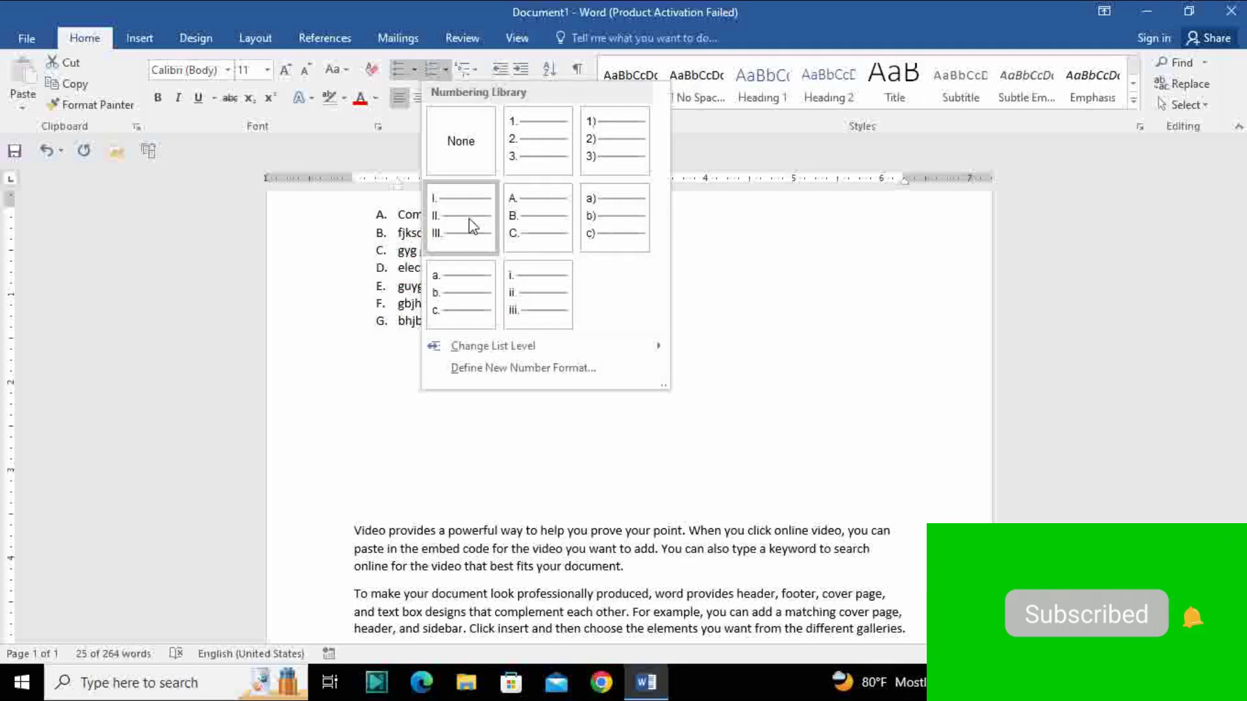
click(533, 156)
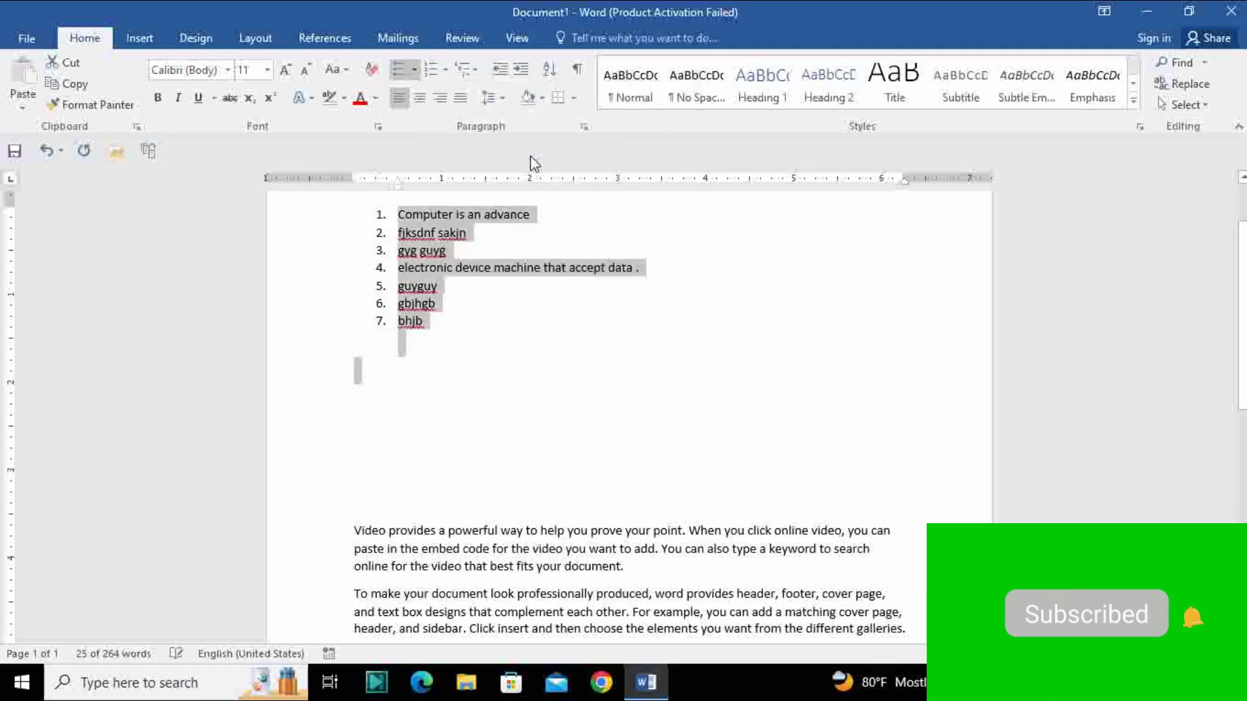
click(475, 69)
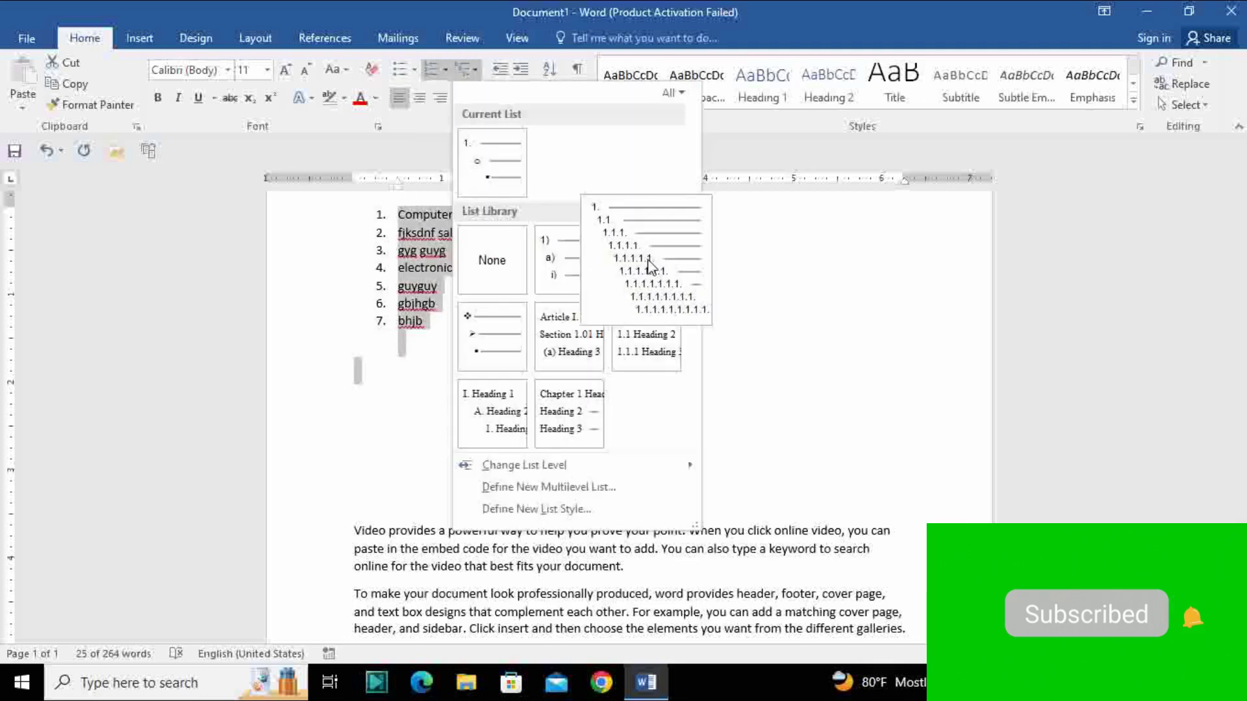
click(642, 273)
Add list items 'vhvb' and 'bnjk' plus an empty tenth item, then select the list
click(418, 329)
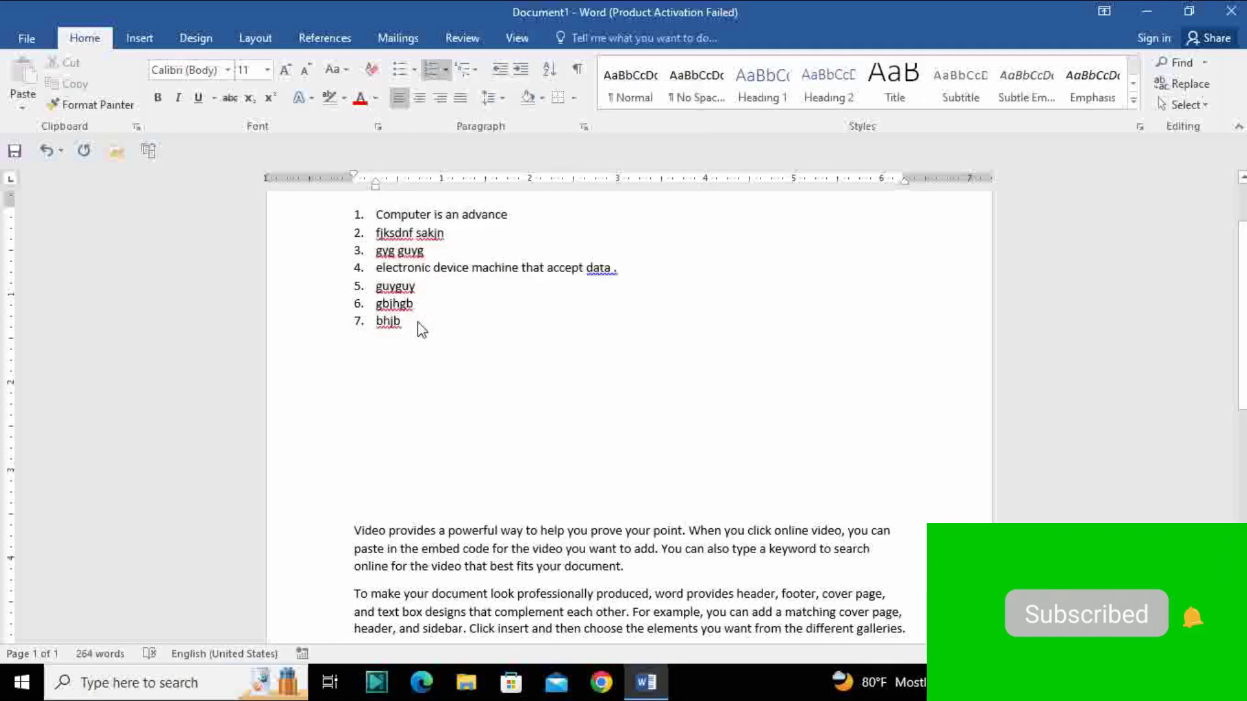
key(Return)
text(vhvb)
key(Return)
text(brj)
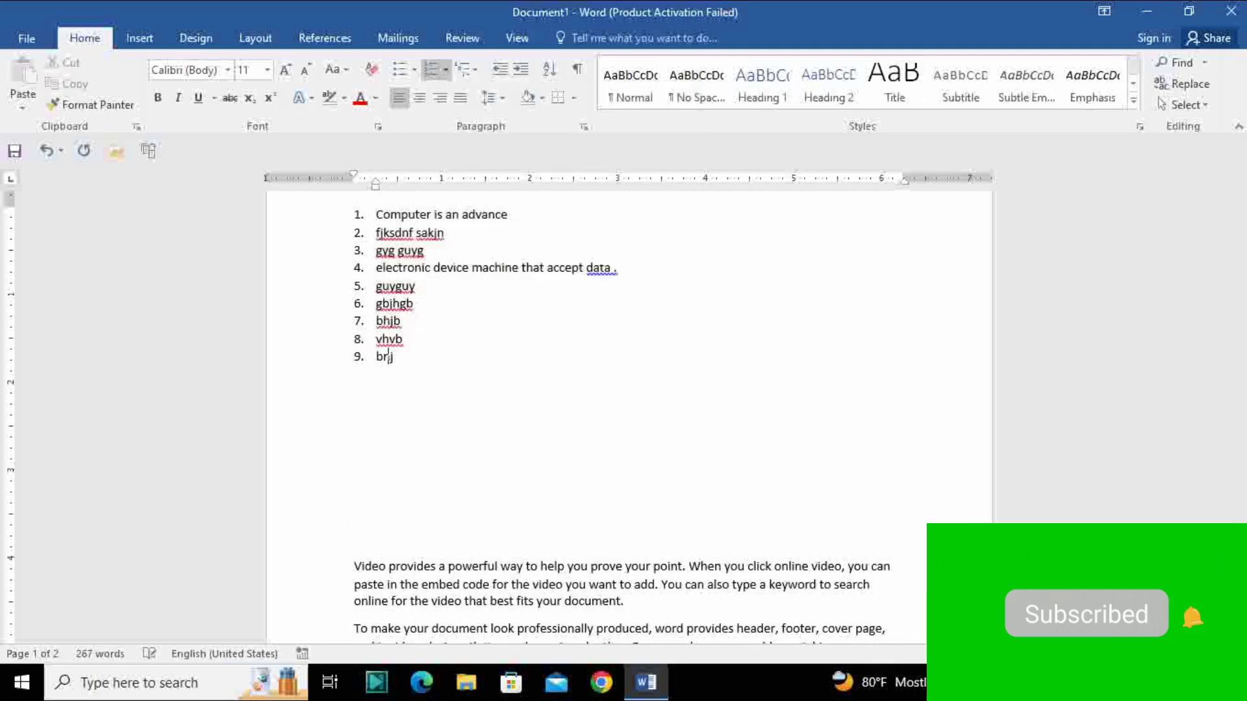
key(Return)
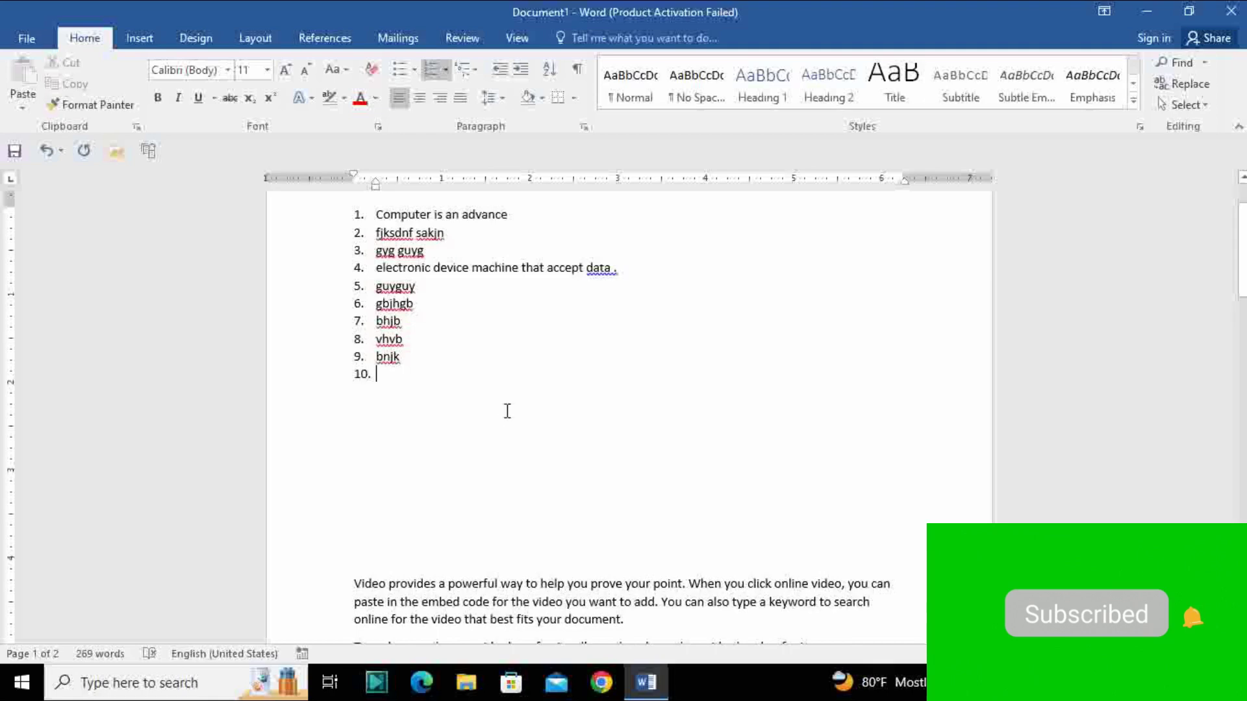
drag(493, 398, 376, 213)
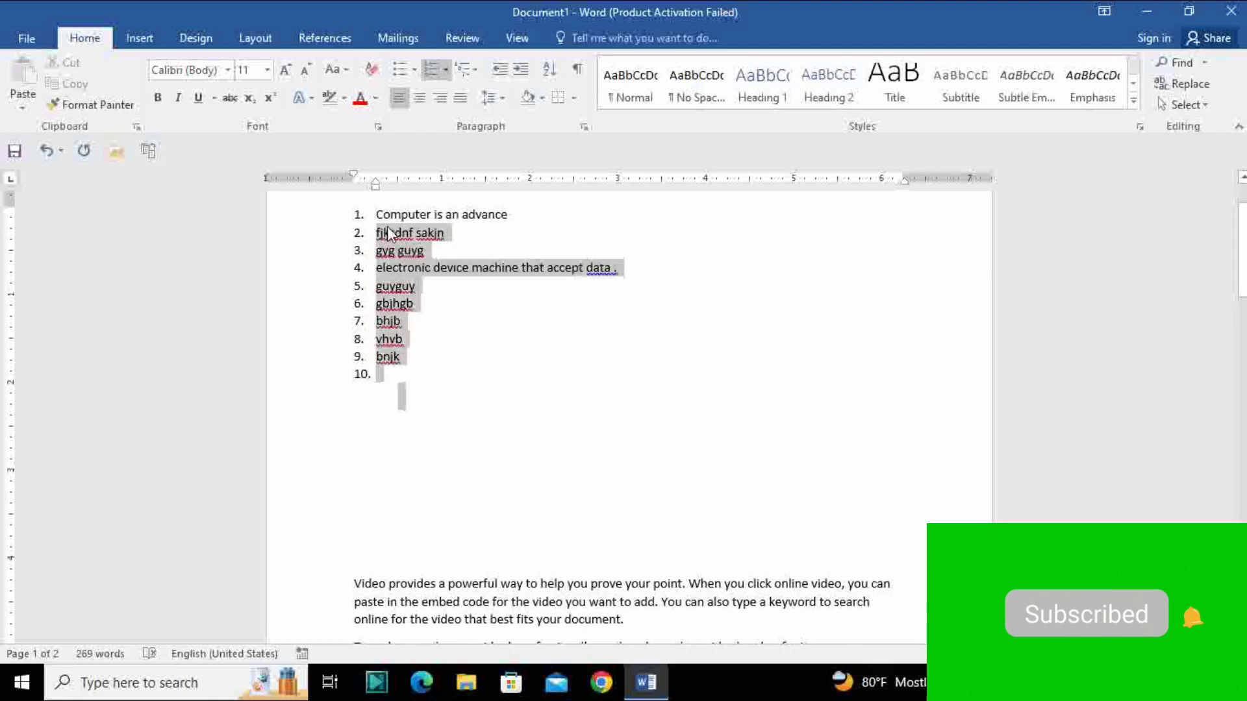
Keep the 1., 2., 3. numbering and colour the list numbers 1–10 red
click(445, 69)
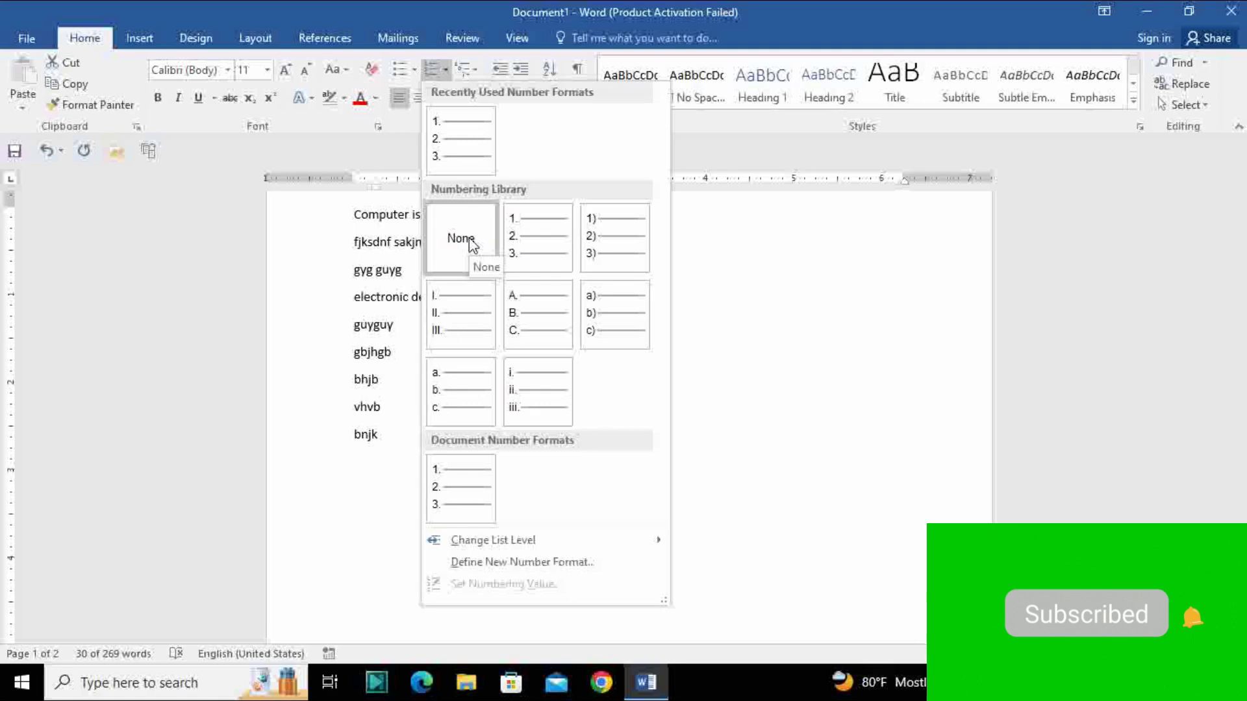
click(537, 236)
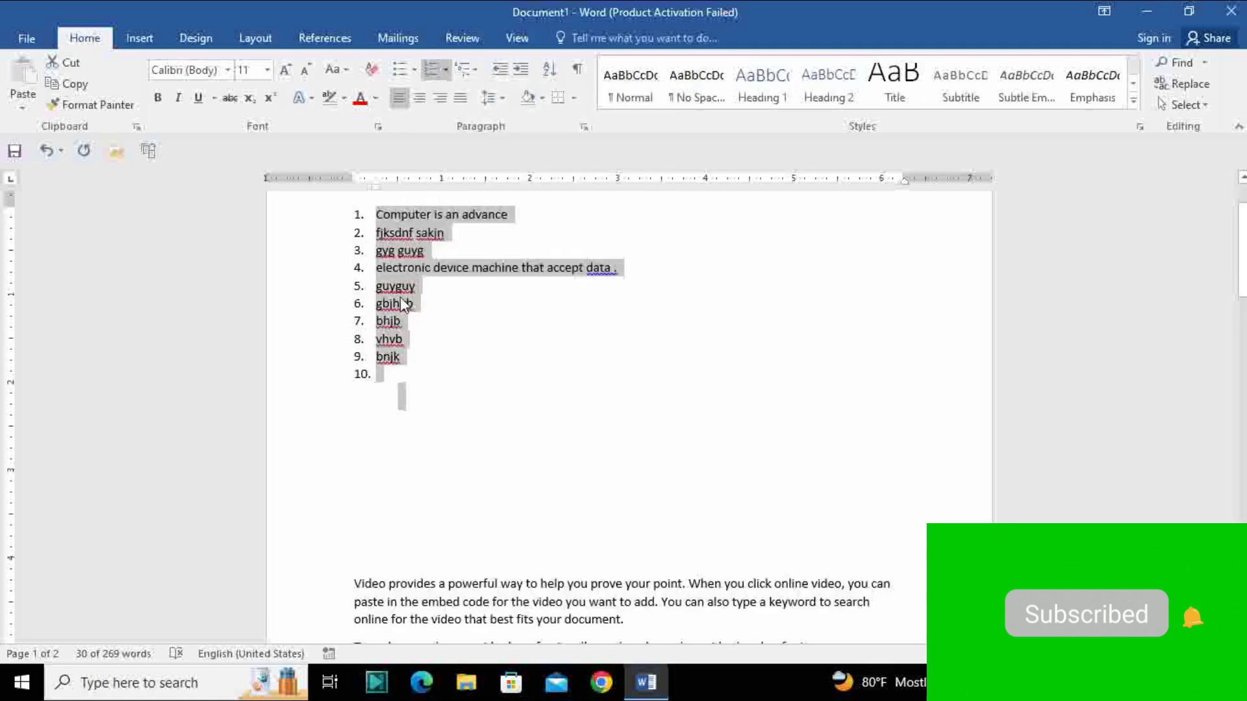
click(356, 270)
click(394, 287)
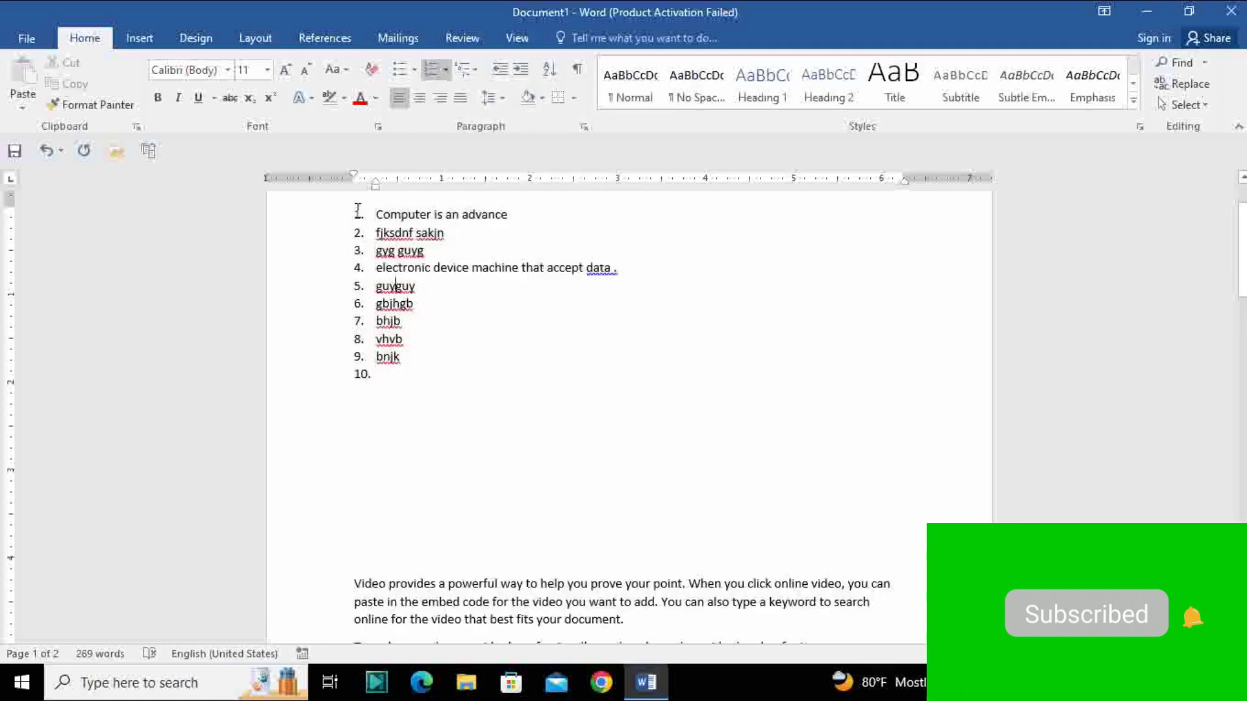
click(356, 210)
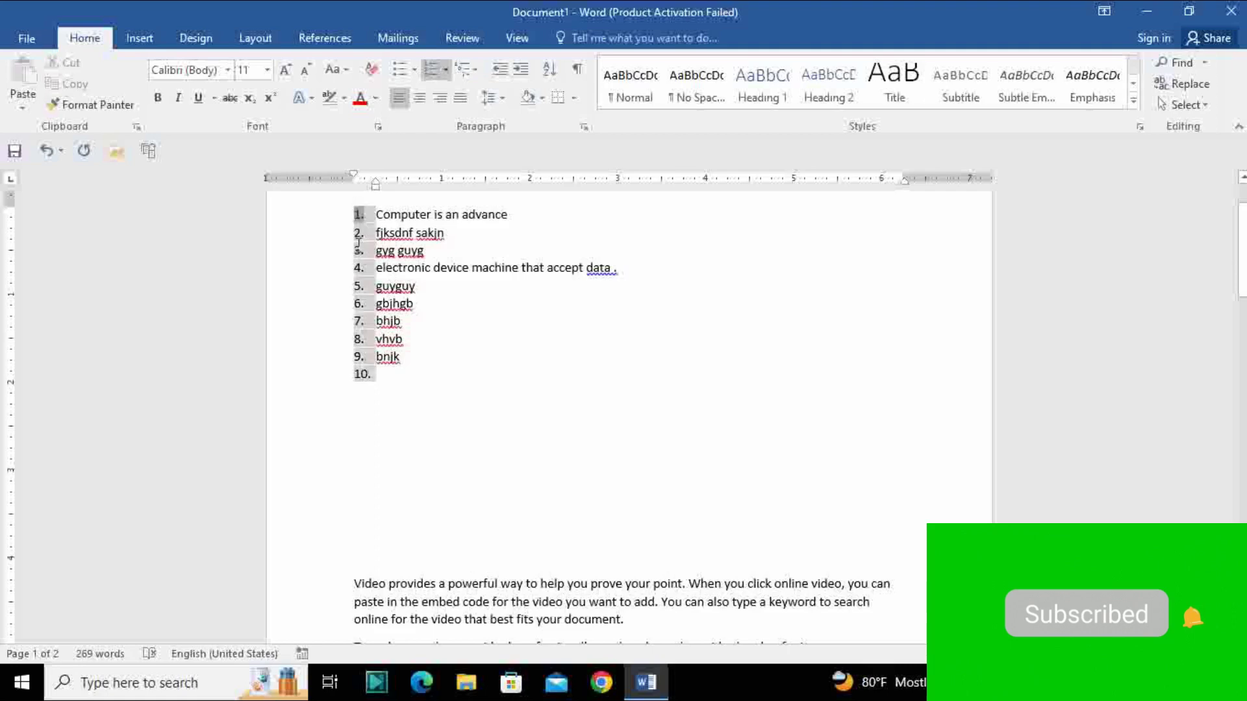
click(375, 98)
click(376, 263)
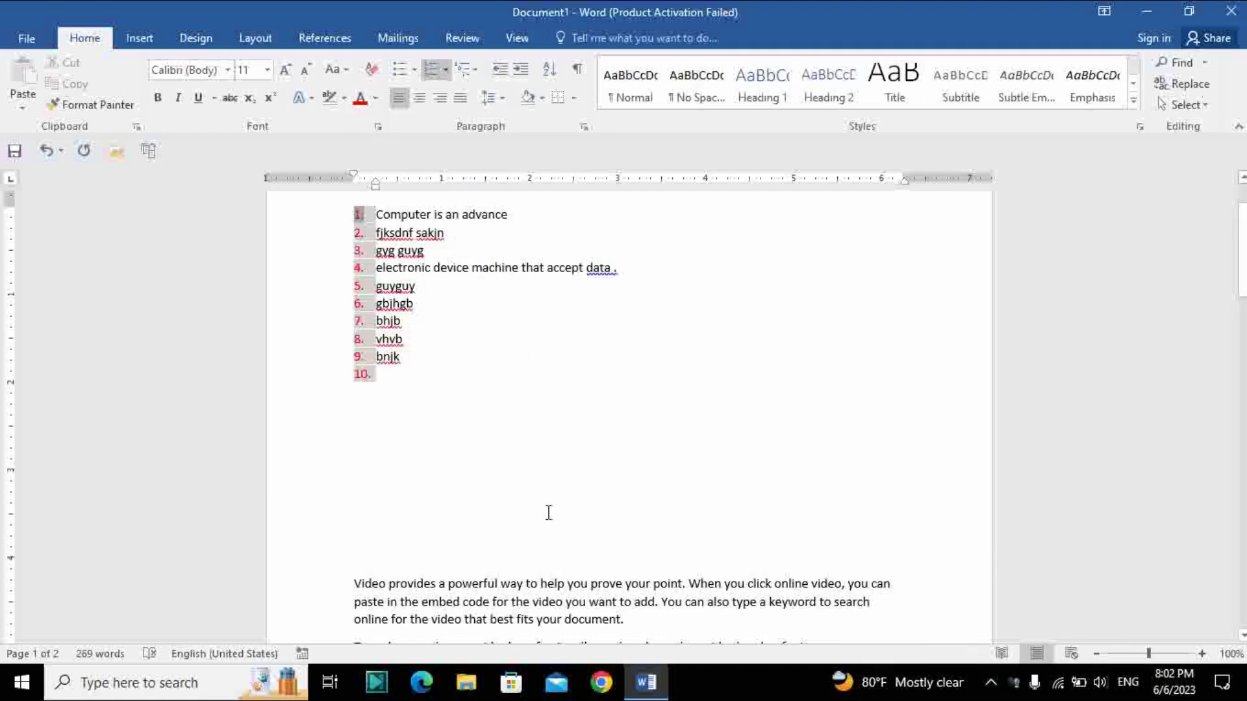
Type the lines 'fwaetf', 'wey' and 'ii' below the list
scroll(549, 513, down, 3)
scroll(479, 455, down, 1)
click(407, 296)
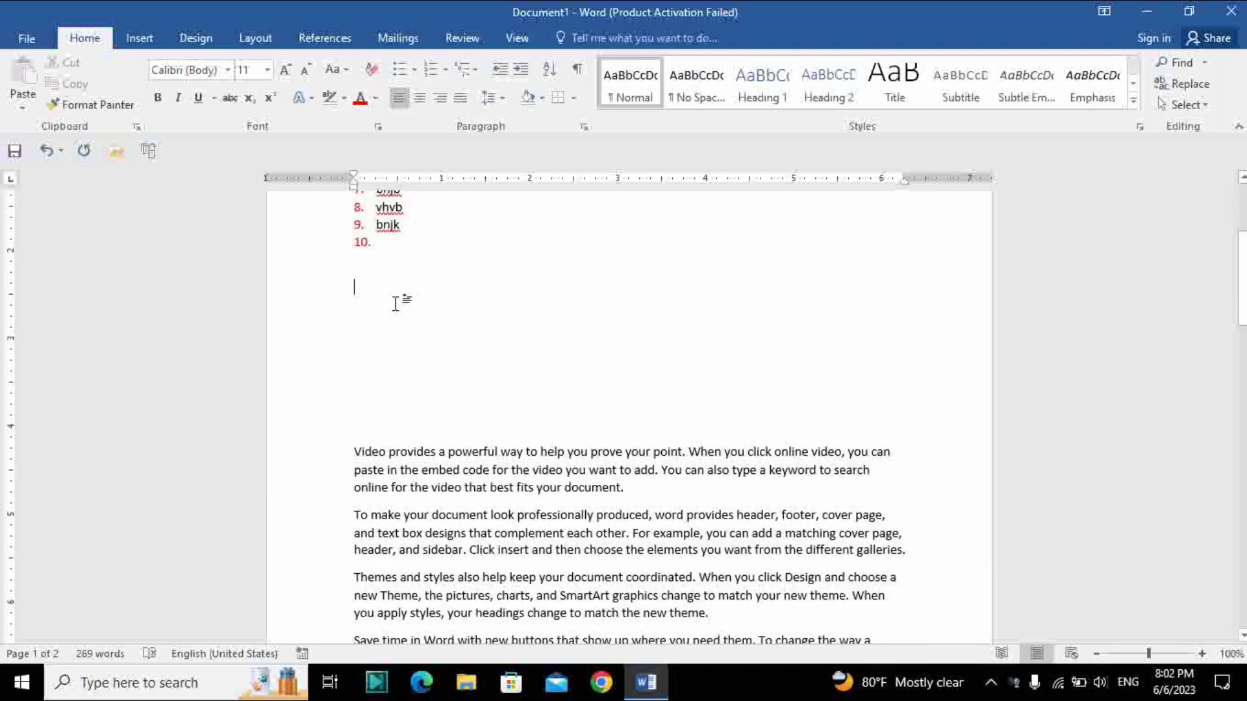
text(fwaetf)
key(Return)
key(Return)
text(wey)
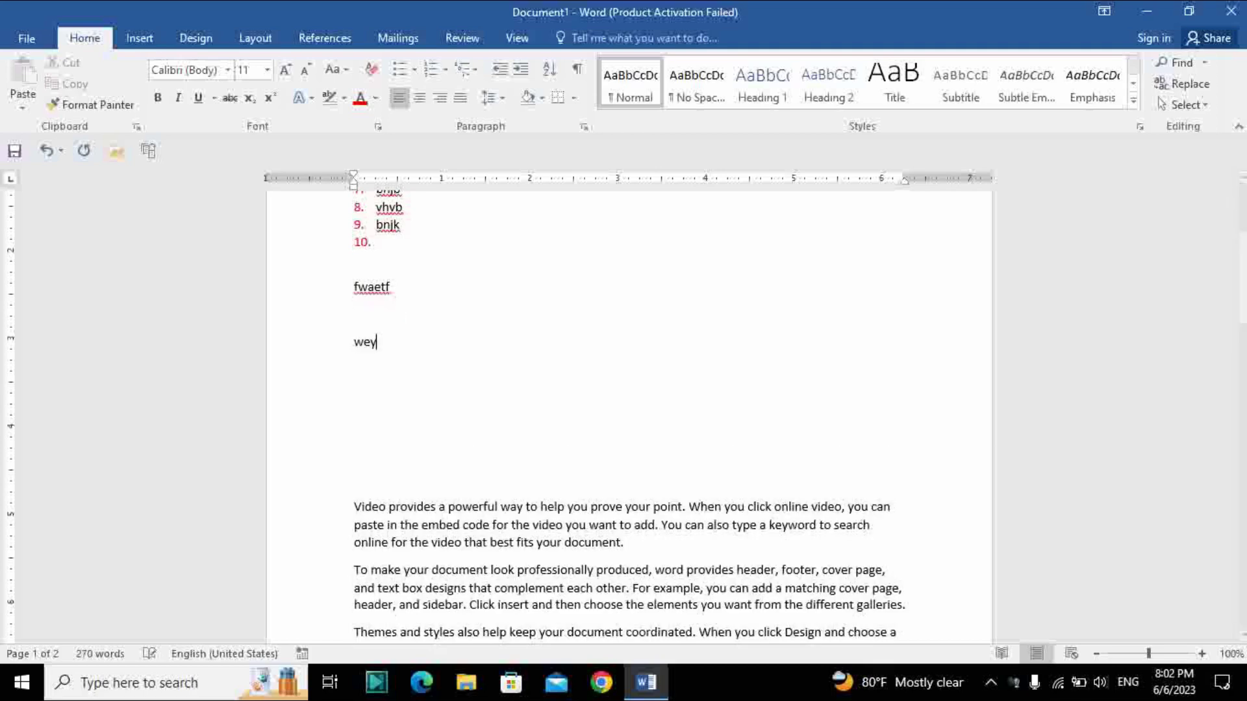
key(Return)
text(ii)
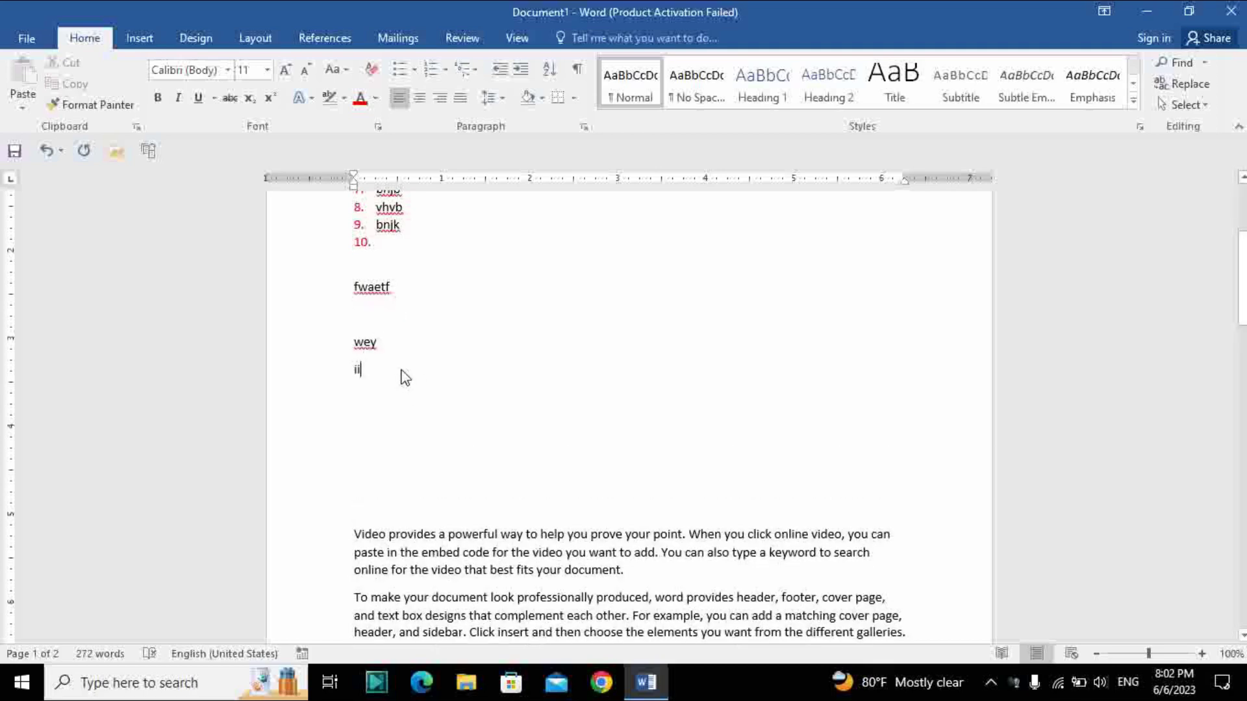
Select the whole numbered list together with the new lines below it
drag(404, 373, 339, 268)
scroll(462, 338, up, 4)
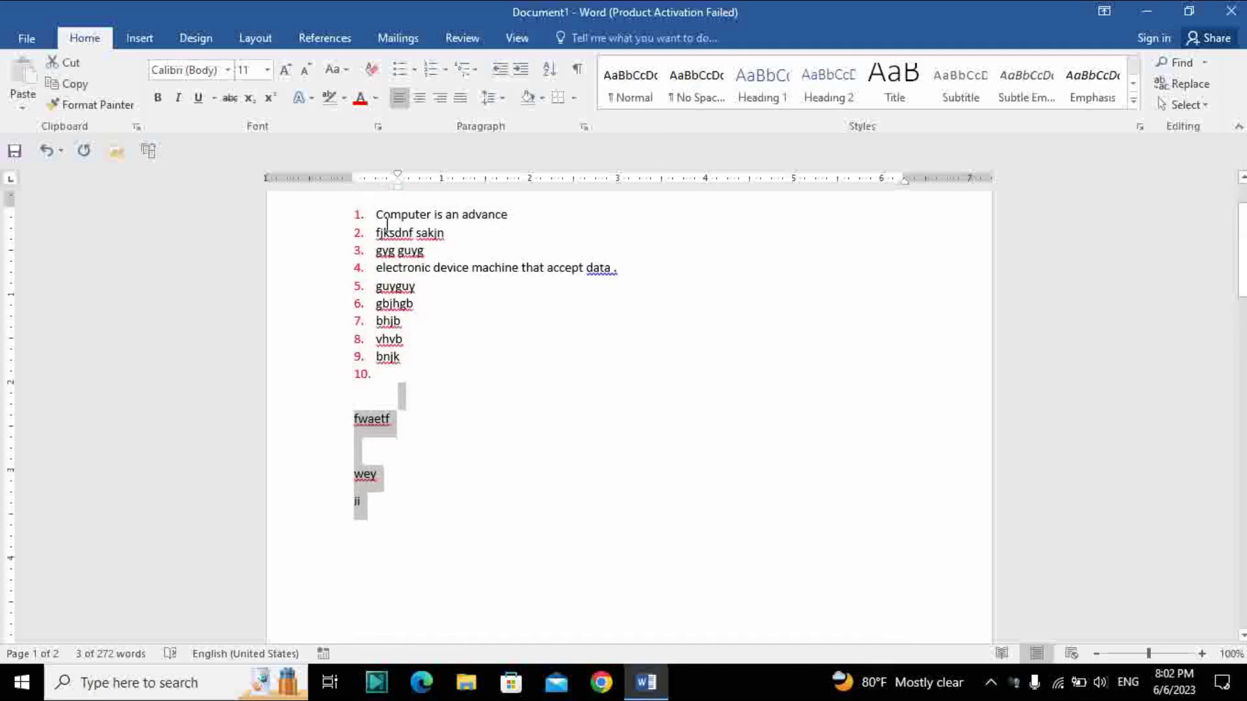
mouse_move(375, 213)
mouse_down()
mouse_move(515, 412)
mouse_move(535, 519)
mouse_up()
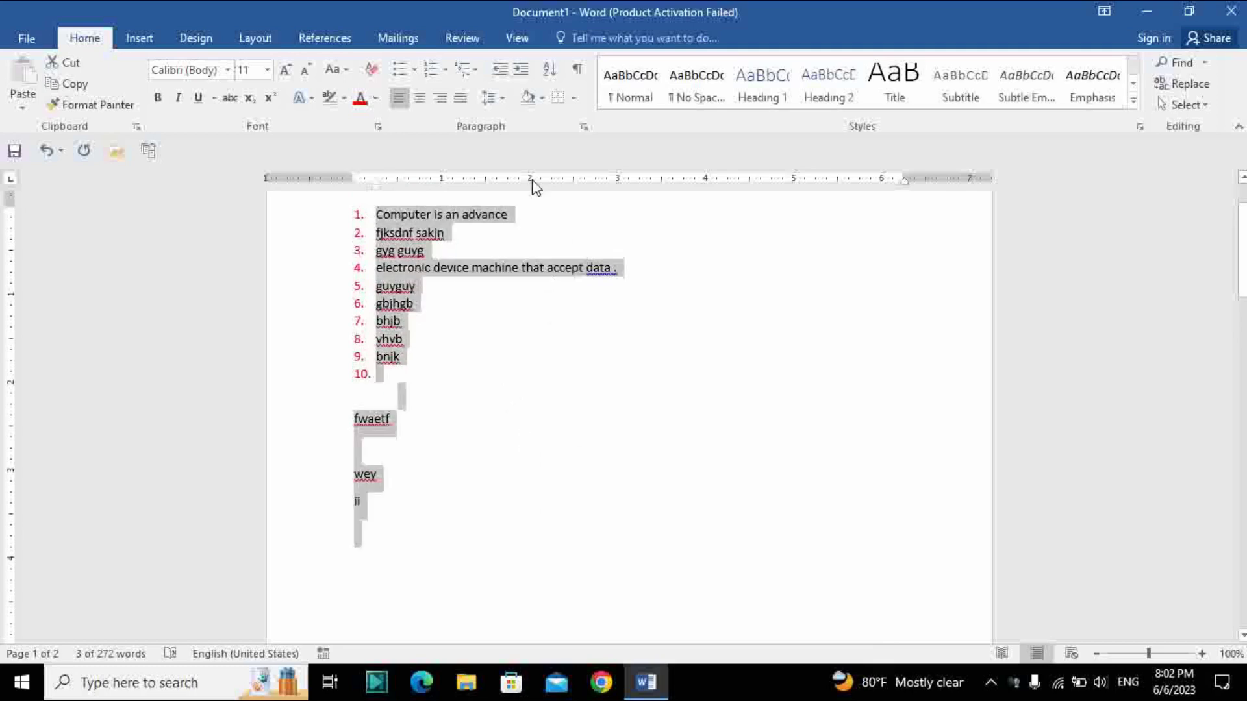
Try 1.0, 1.5, 2.0 and 2.5 line spacing on the selected lines
click(502, 98)
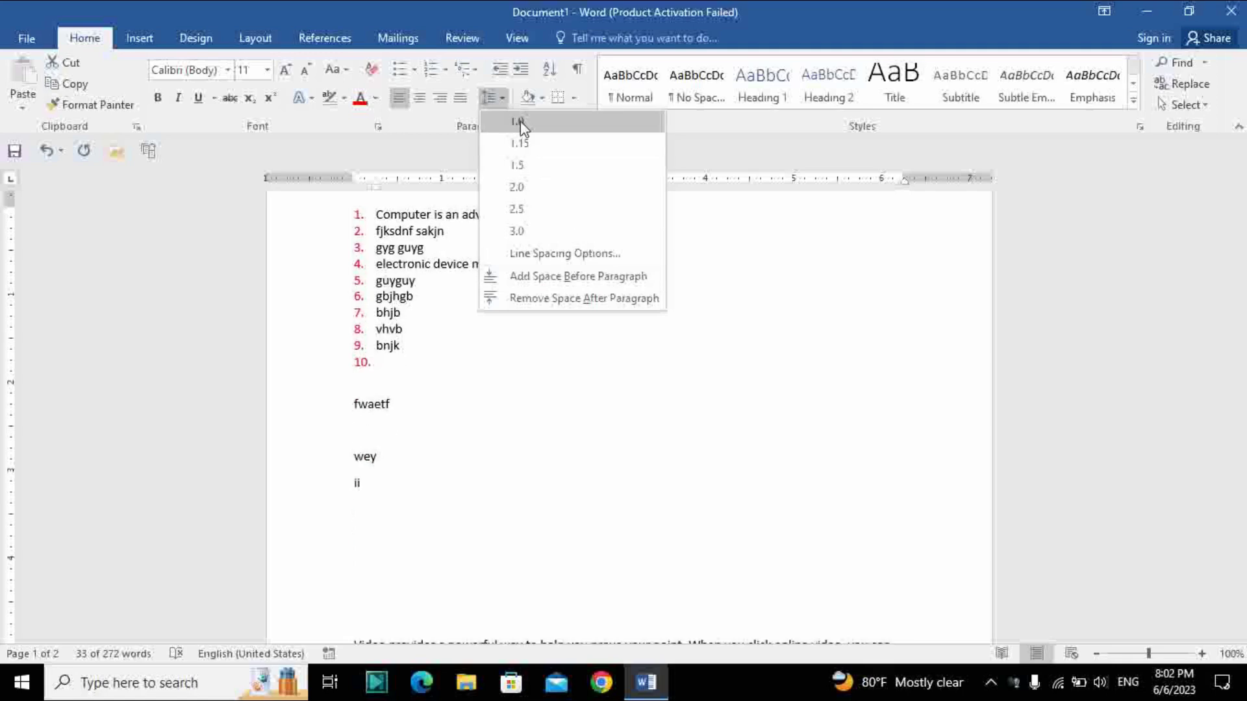
click(523, 121)
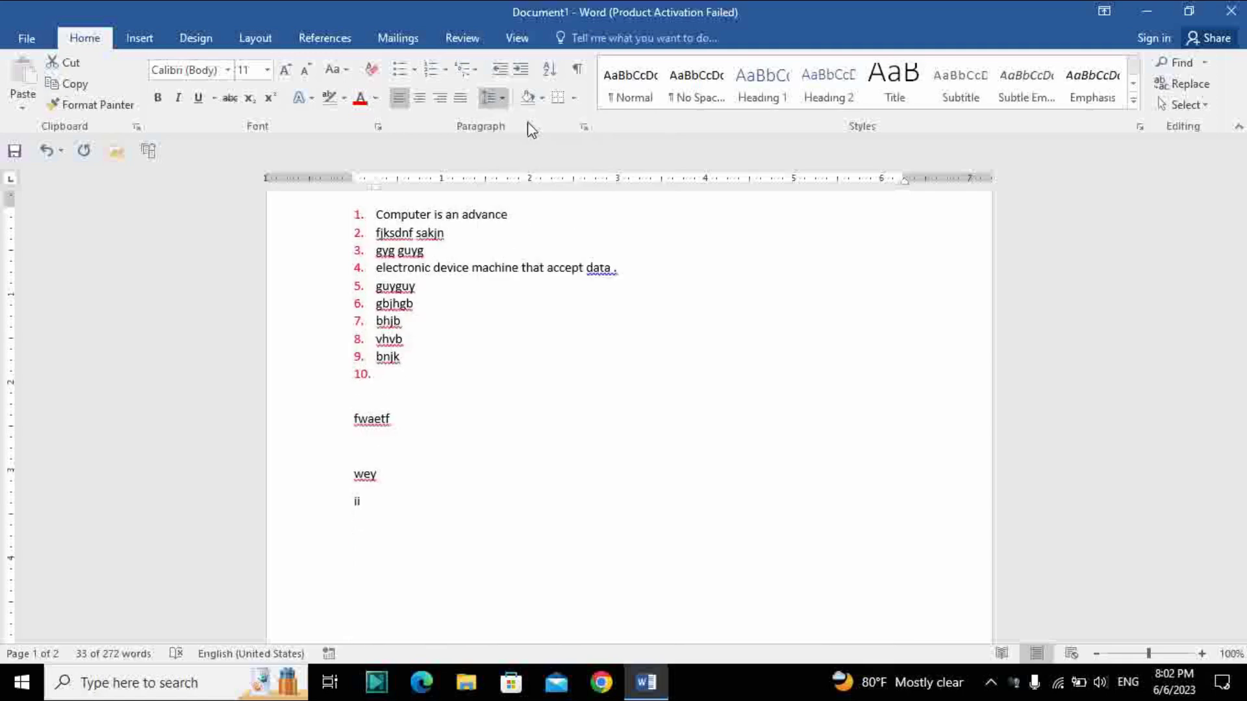
click(504, 98)
click(532, 172)
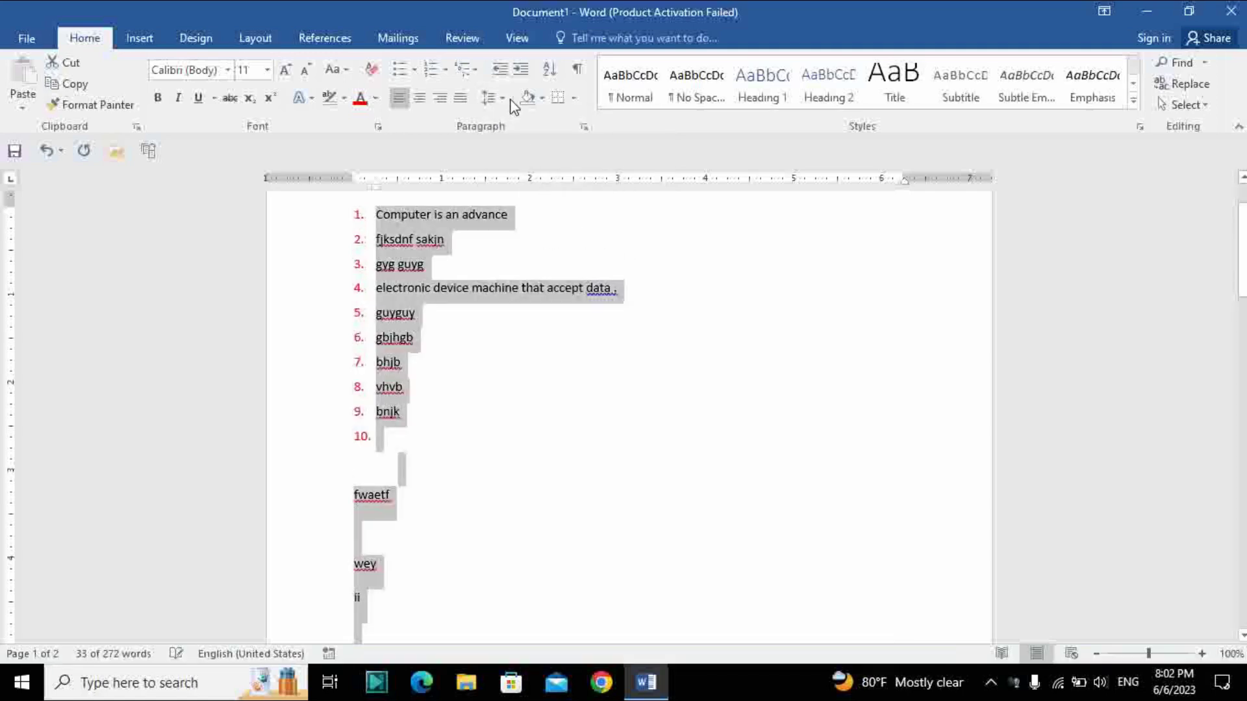
click(504, 99)
click(548, 195)
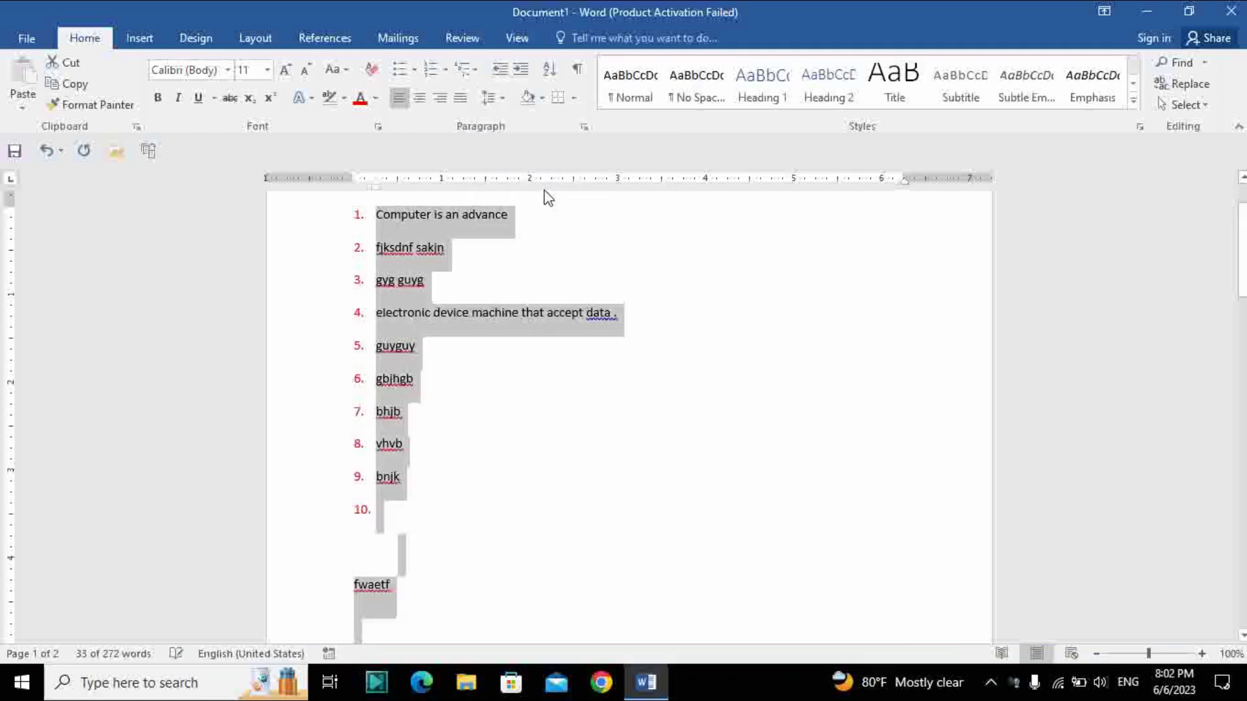
click(504, 99)
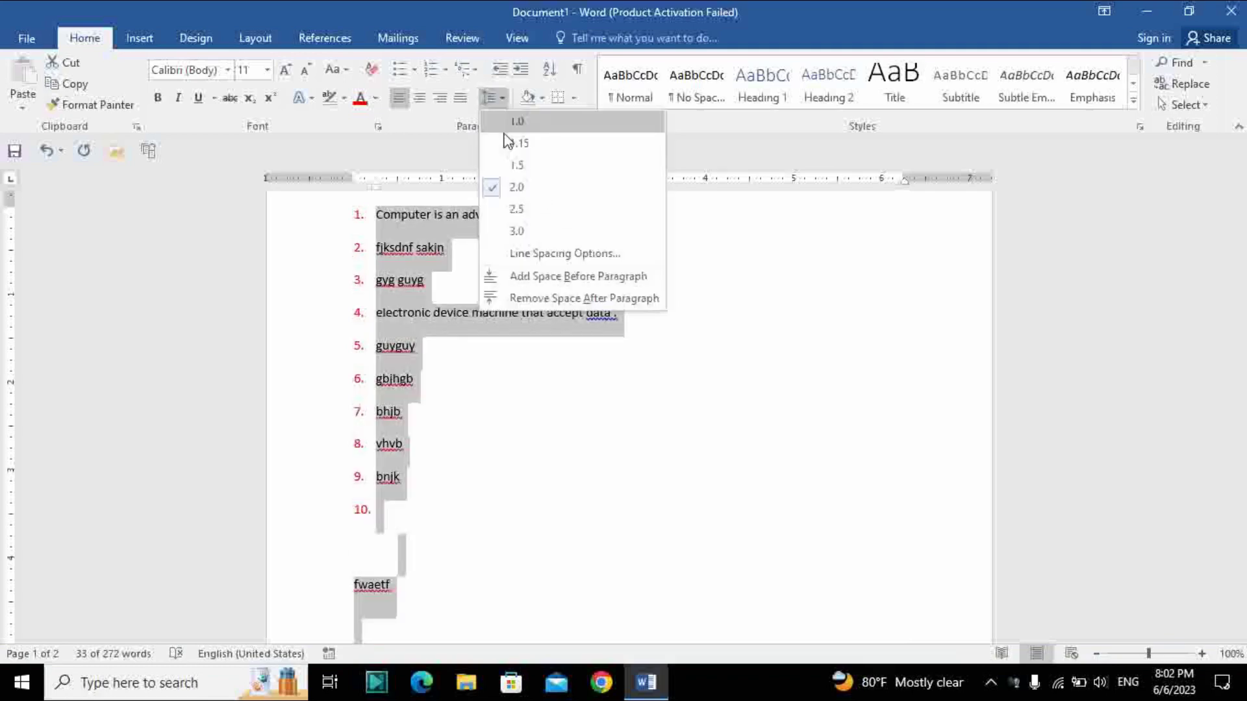
click(535, 216)
Set line spacing back to 1.0 and remove the space after paragraphs
click(505, 99)
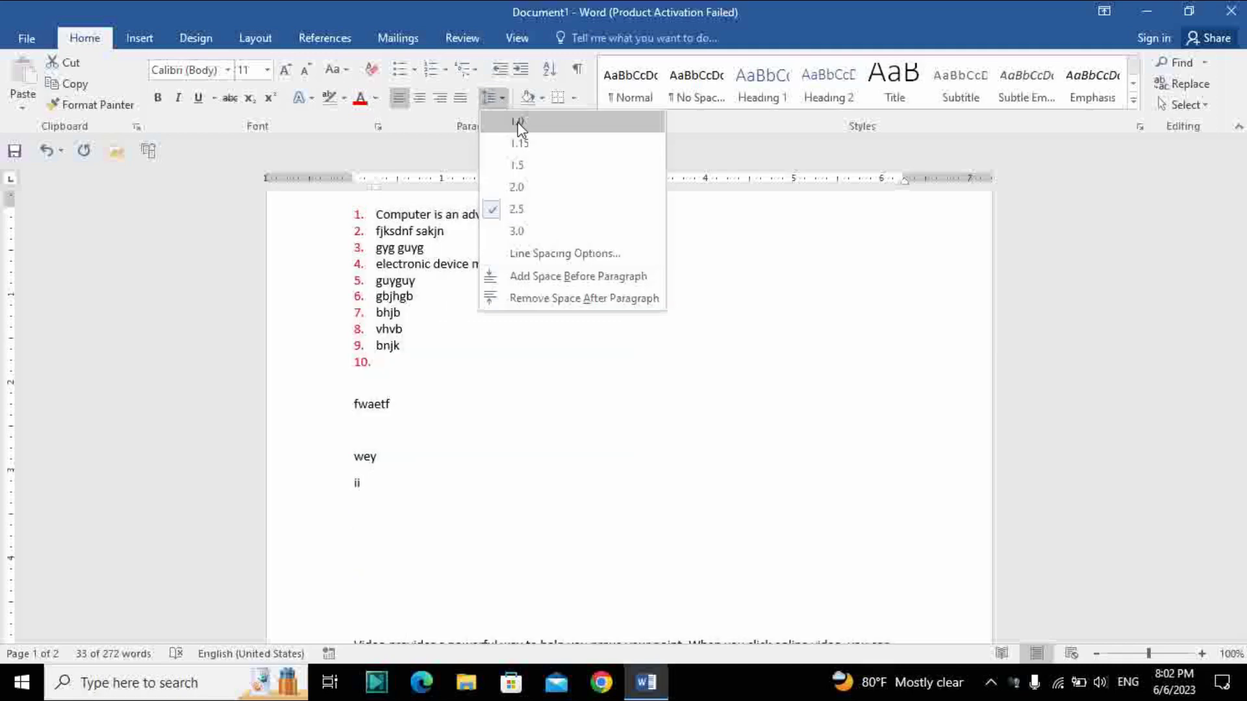
click(515, 123)
click(505, 99)
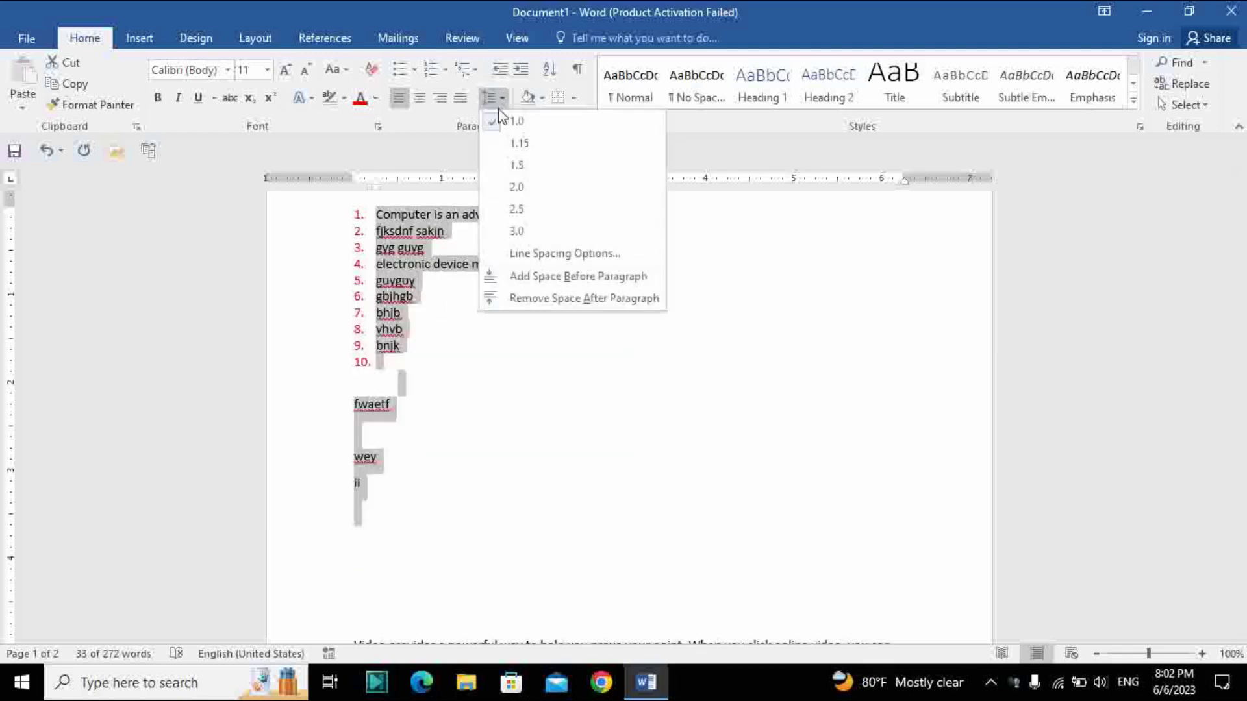
click(563, 301)
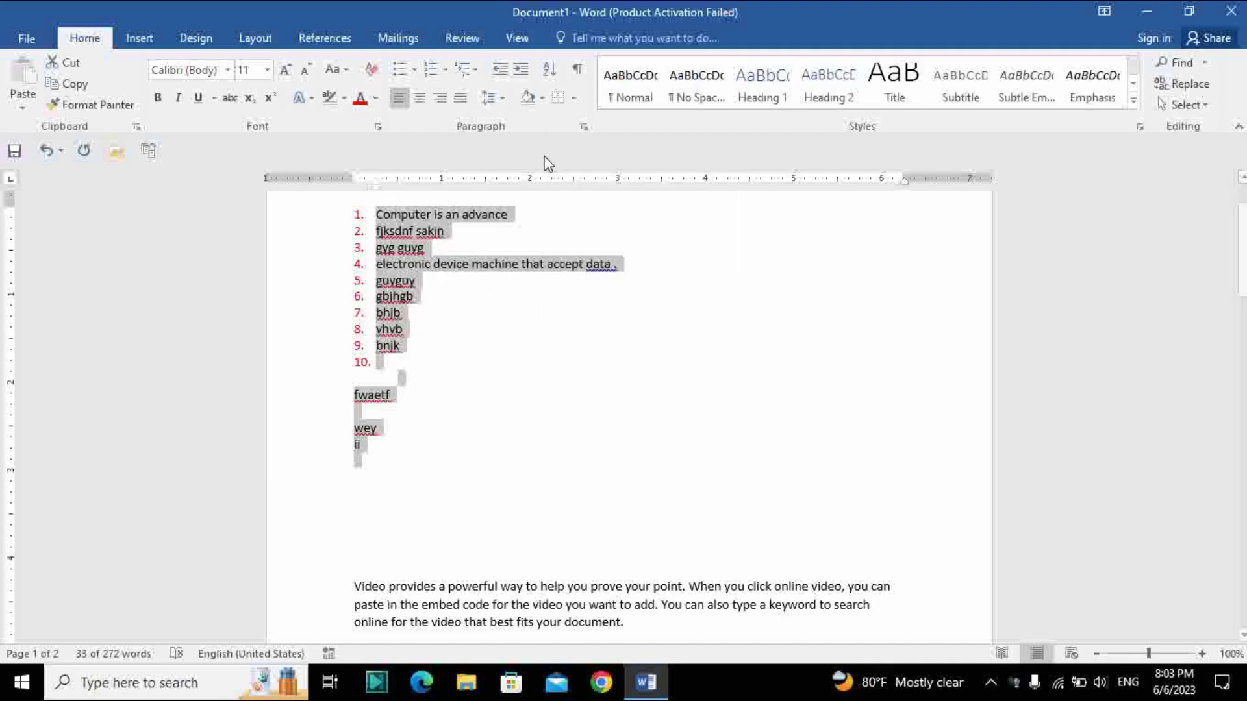
click(345, 97)
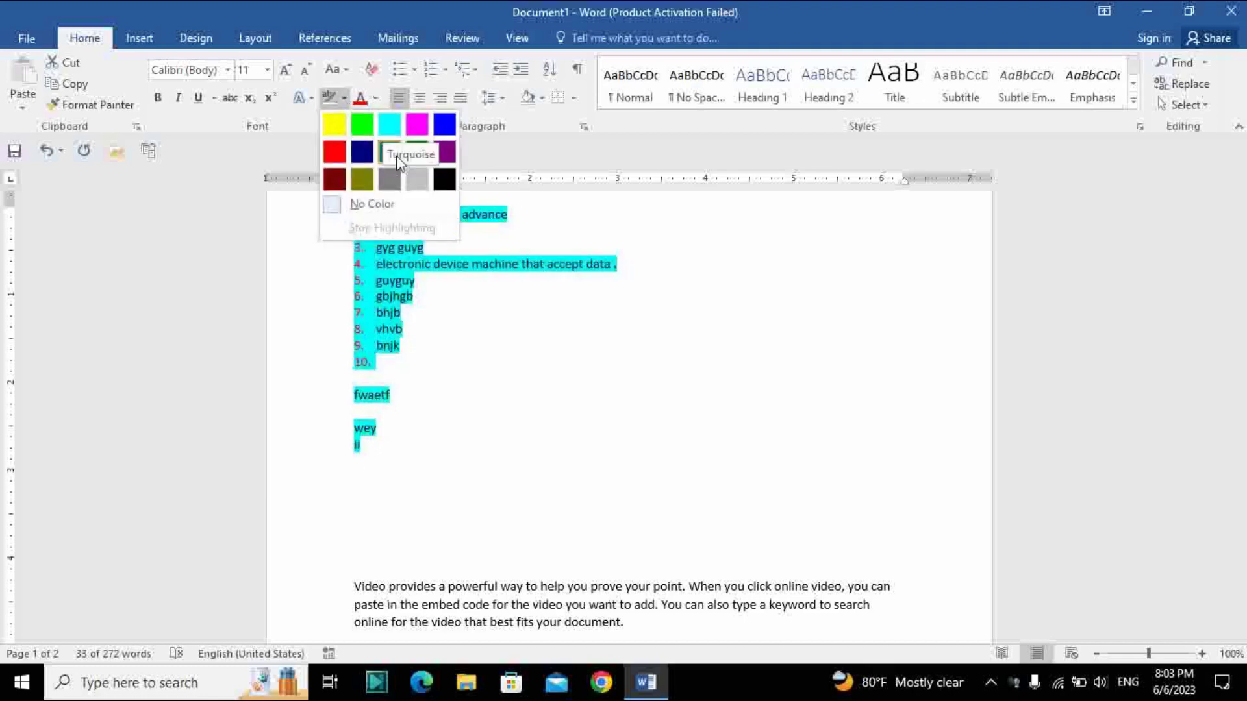
click(418, 178)
scroll(496, 382, down, 2)
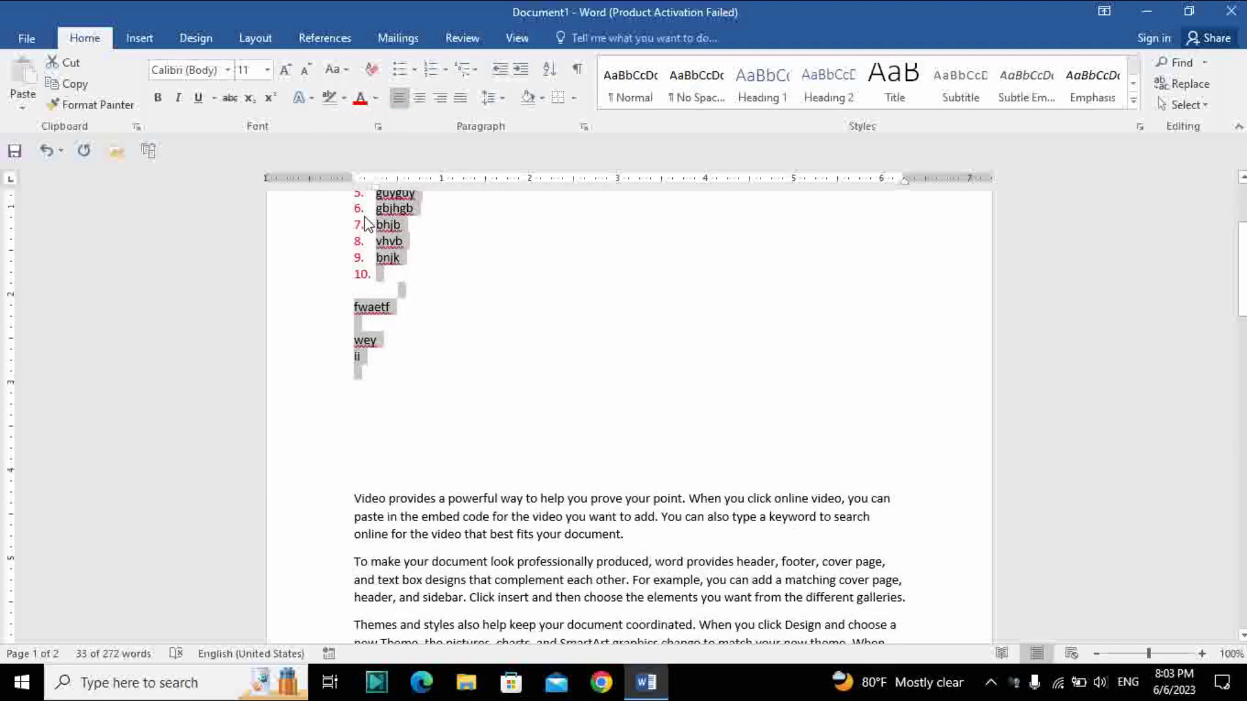
scroll(365, 224, down, 5)
mouse_move(353, 279)
mouse_down()
mouse_move(630, 356)
mouse_move(741, 305)
mouse_up()
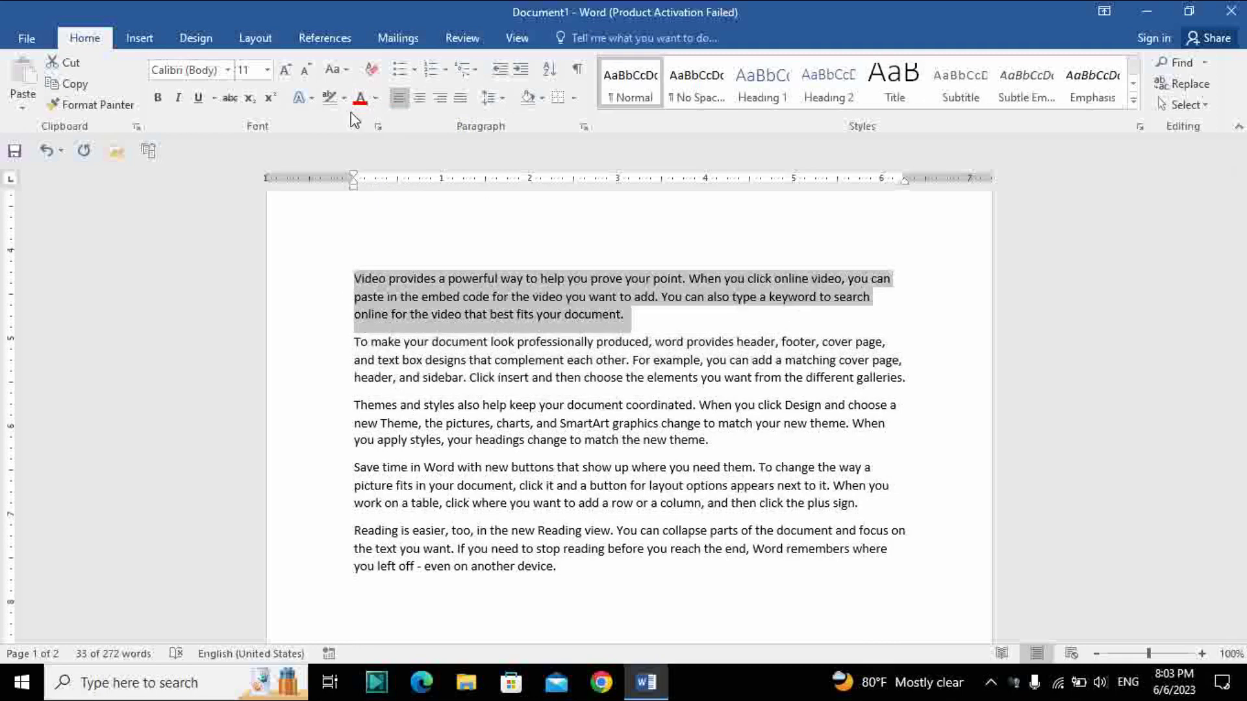
click(344, 97)
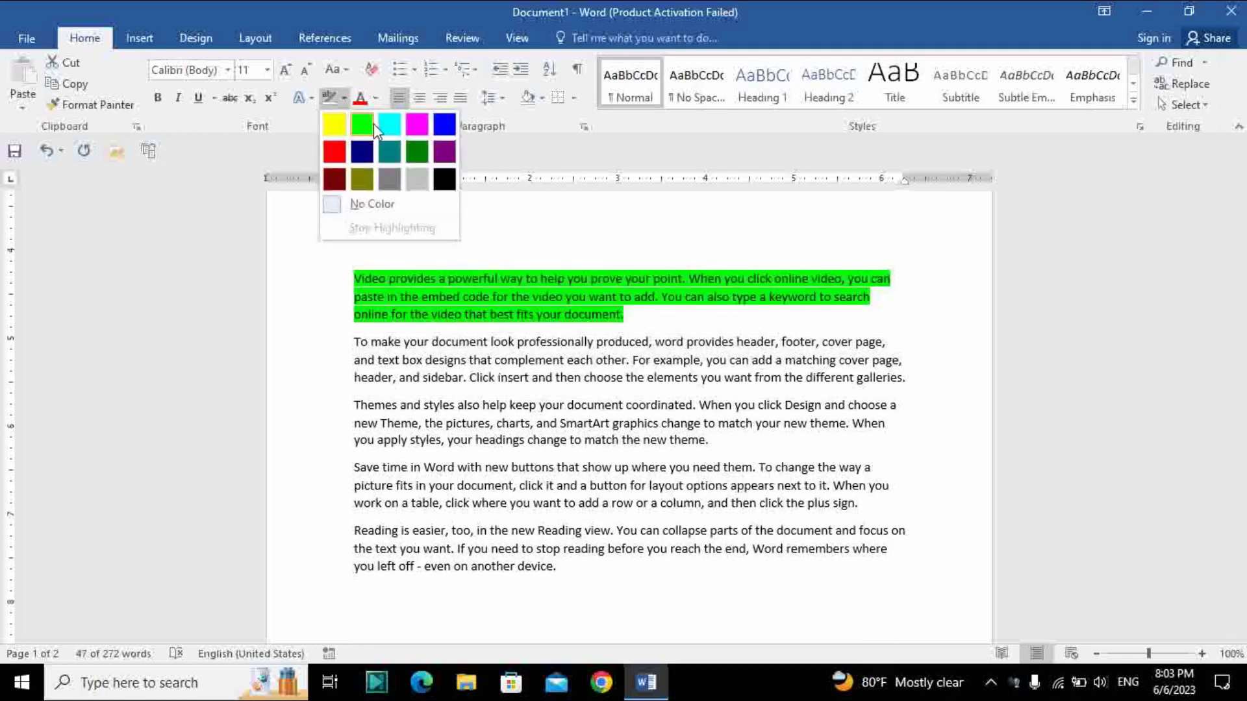
click(457, 314)
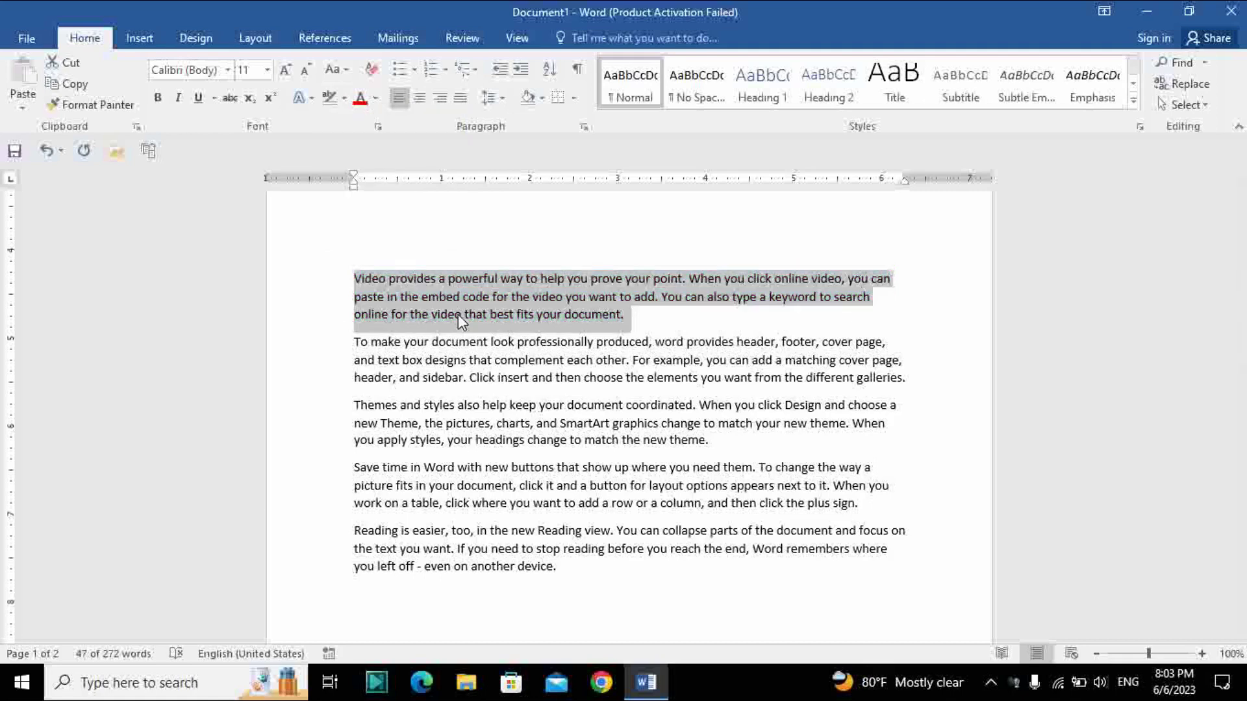
click(542, 97)
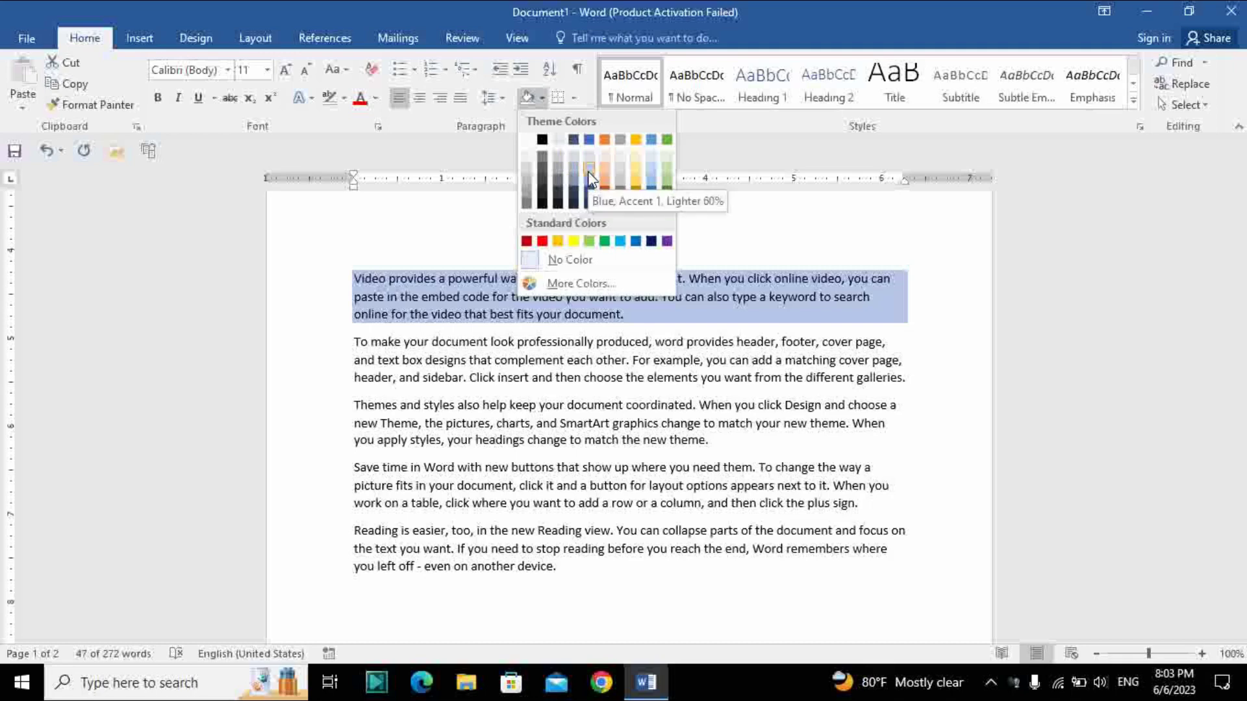
click(651, 243)
drag(337, 271, 668, 362)
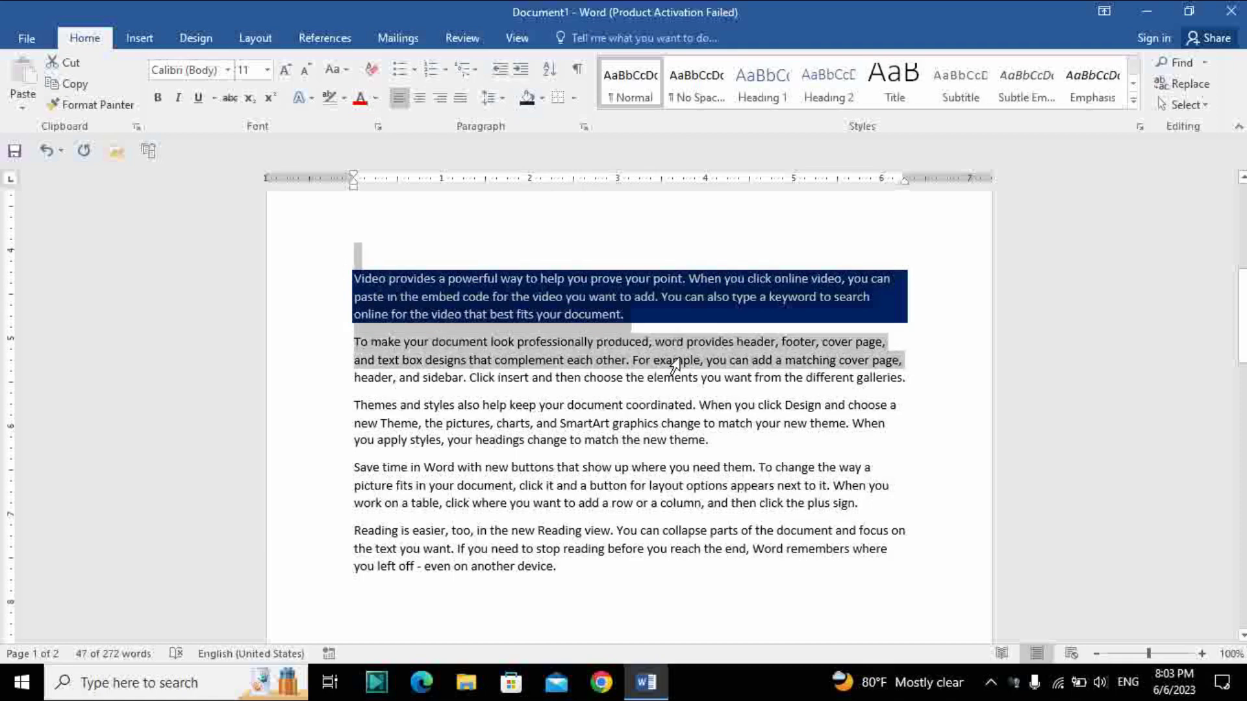
click(543, 98)
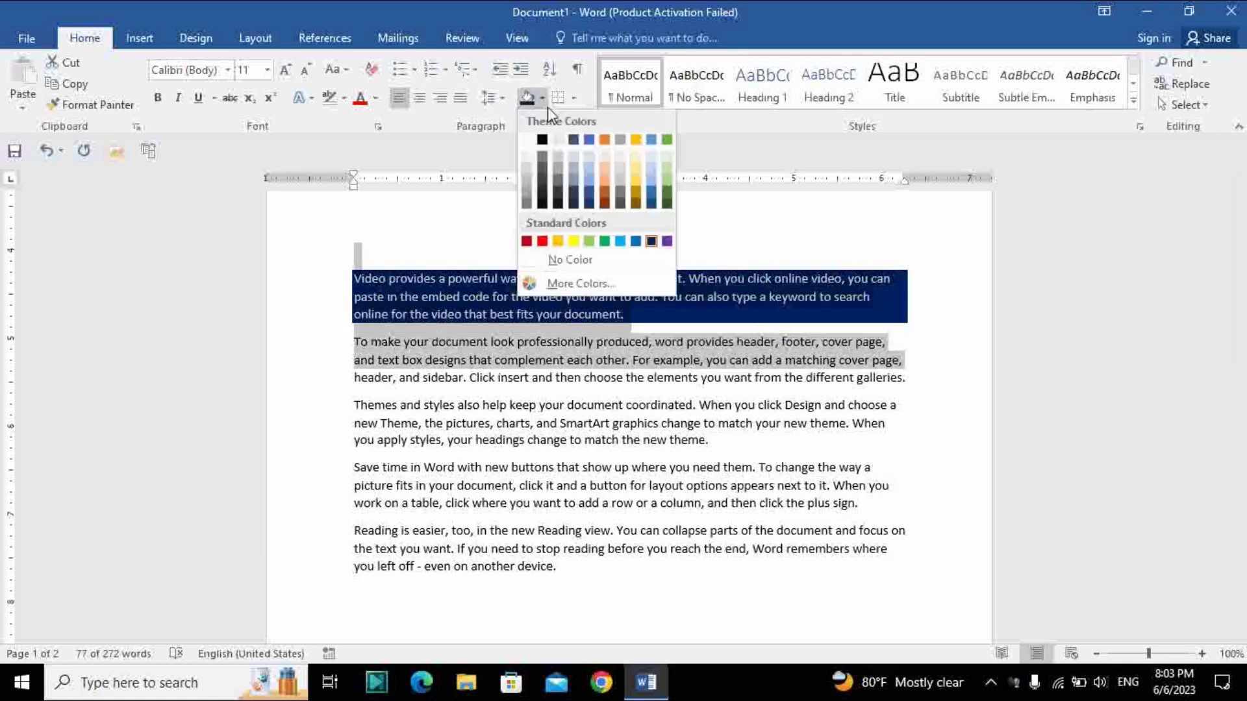
click(575, 260)
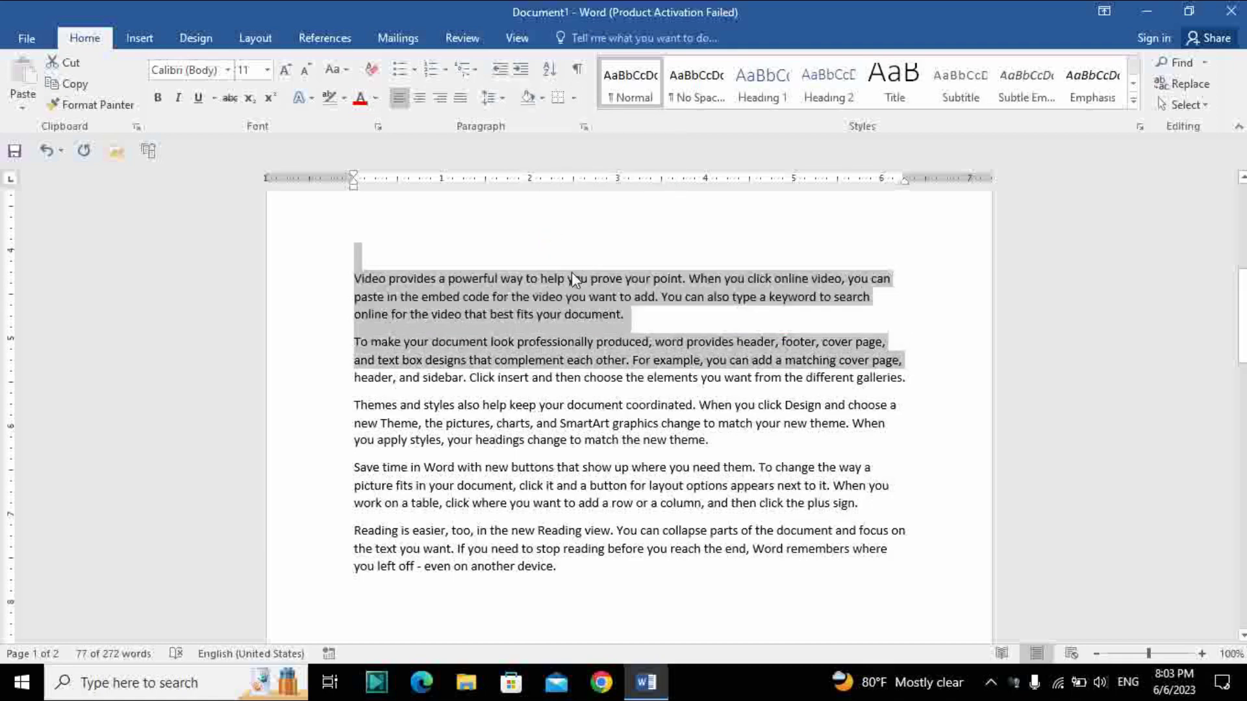
click(574, 99)
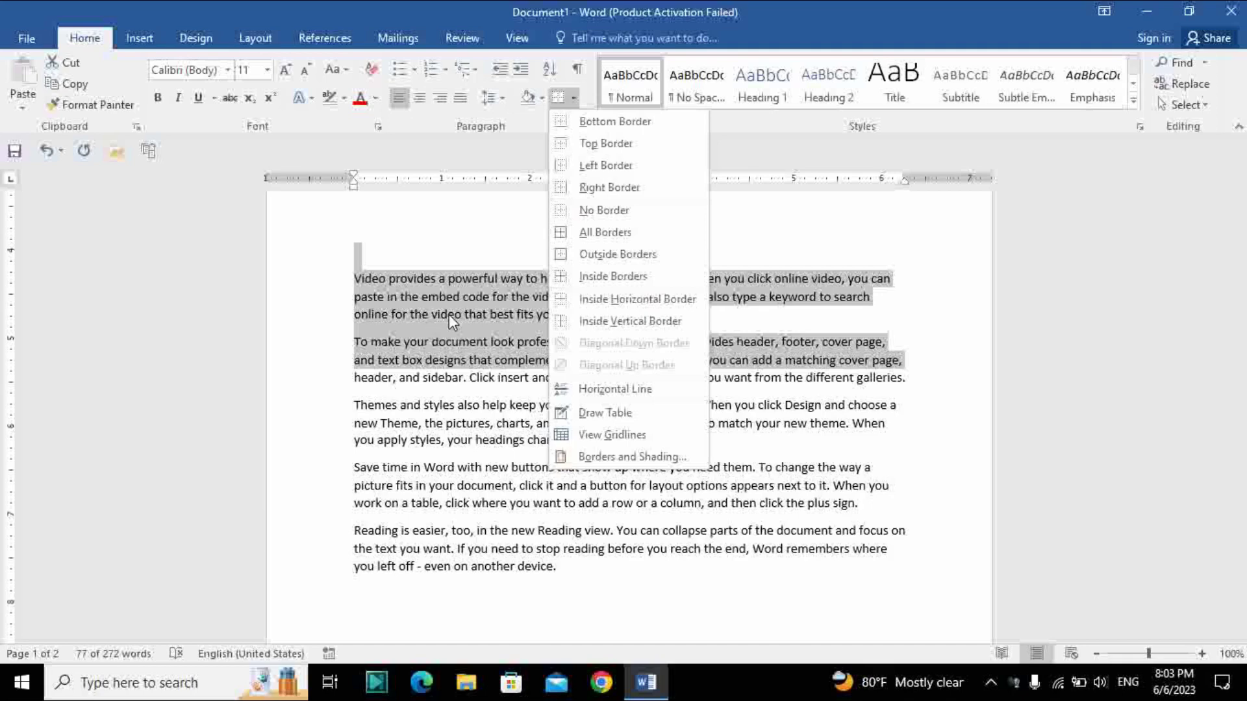
click(572, 232)
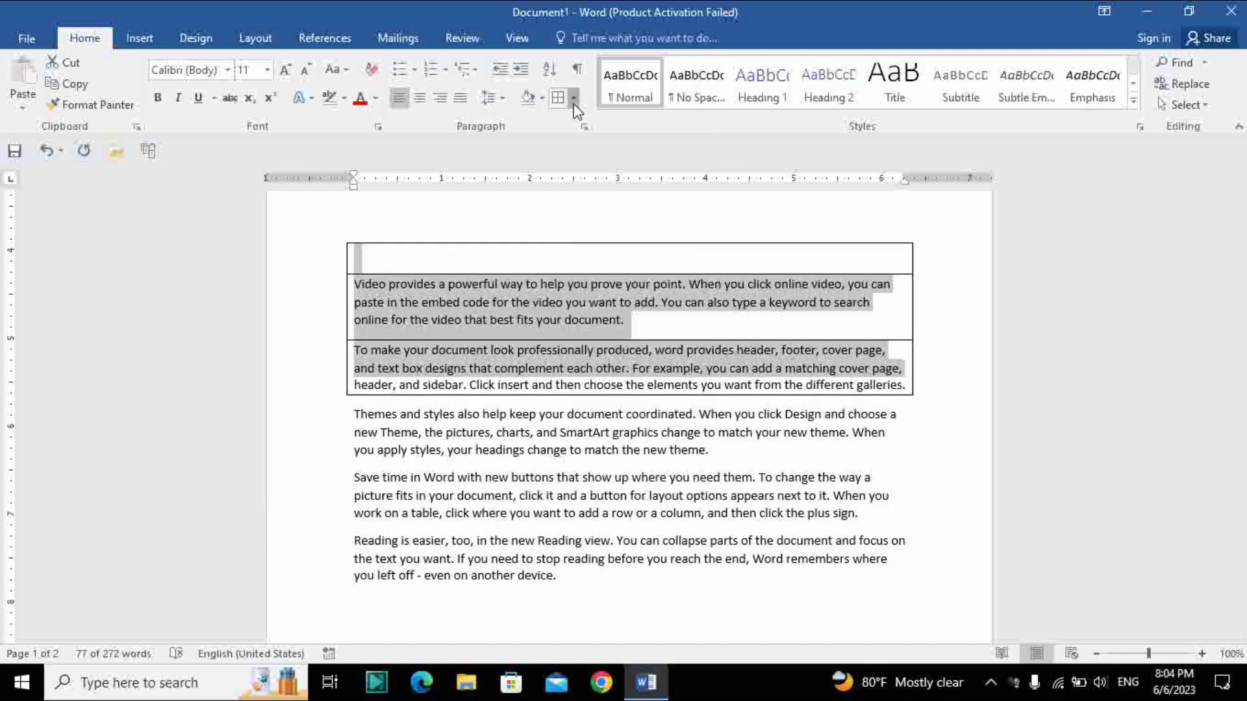
click(574, 98)
click(585, 210)
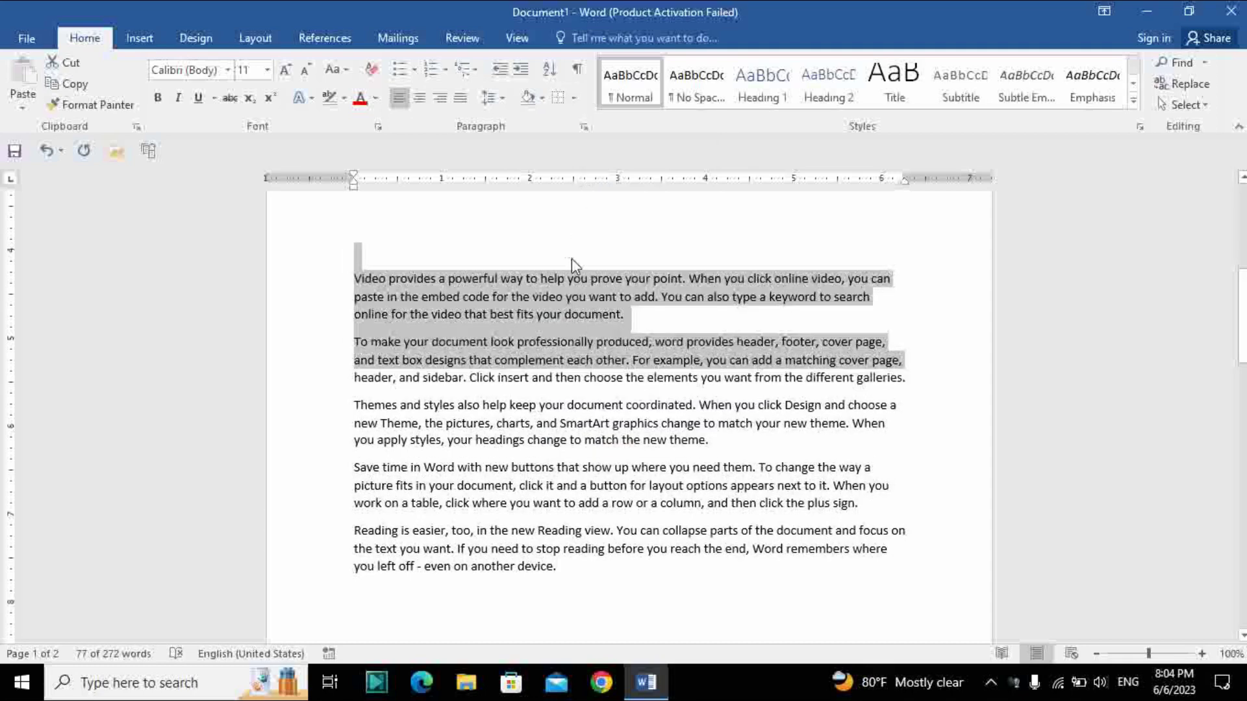
click(575, 99)
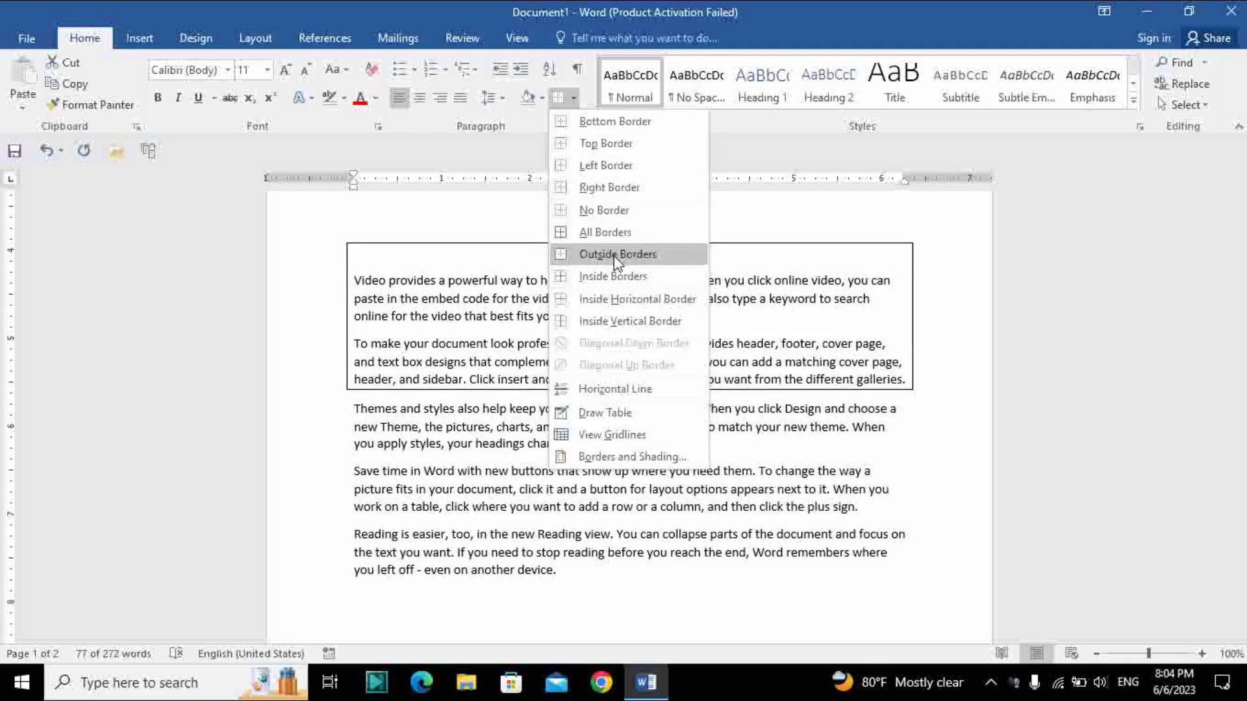
click(615, 255)
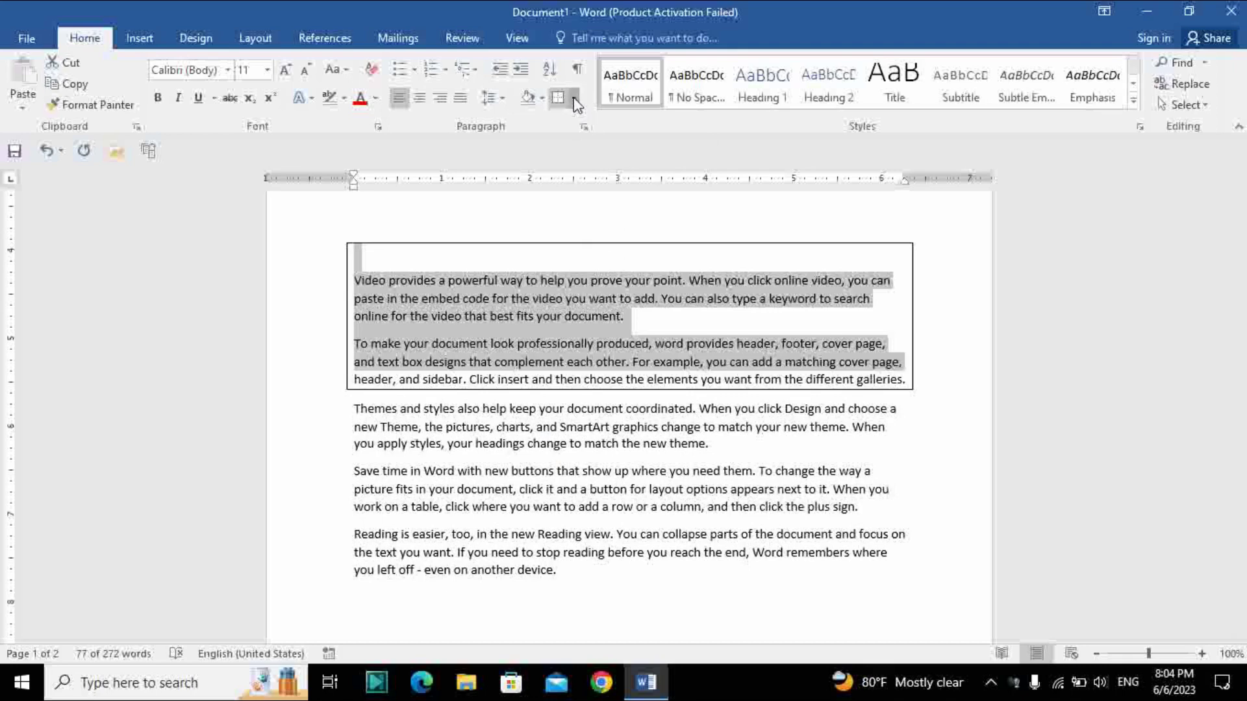
click(574, 99)
click(603, 217)
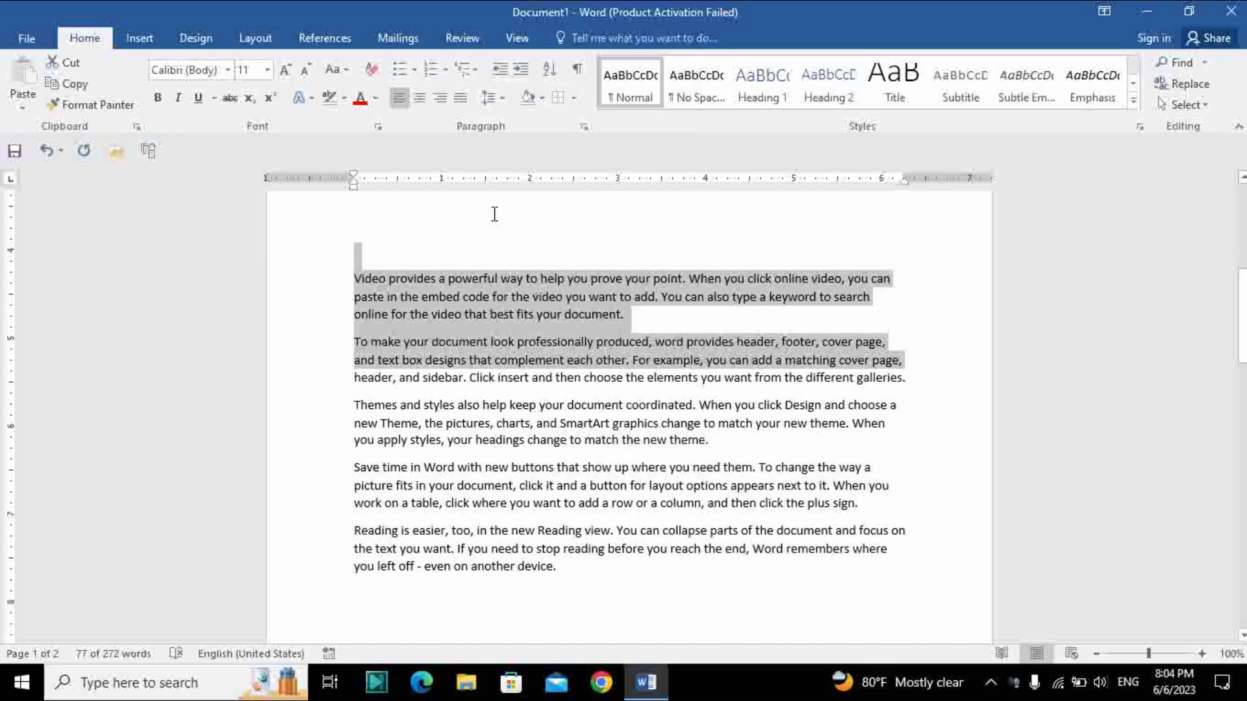
Select the line 'Computer is an advance' in the numbered list and copy it
scroll(493, 214, up, 4)
scroll(455, 260, up, 5)
scroll(383, 260, up, 1)
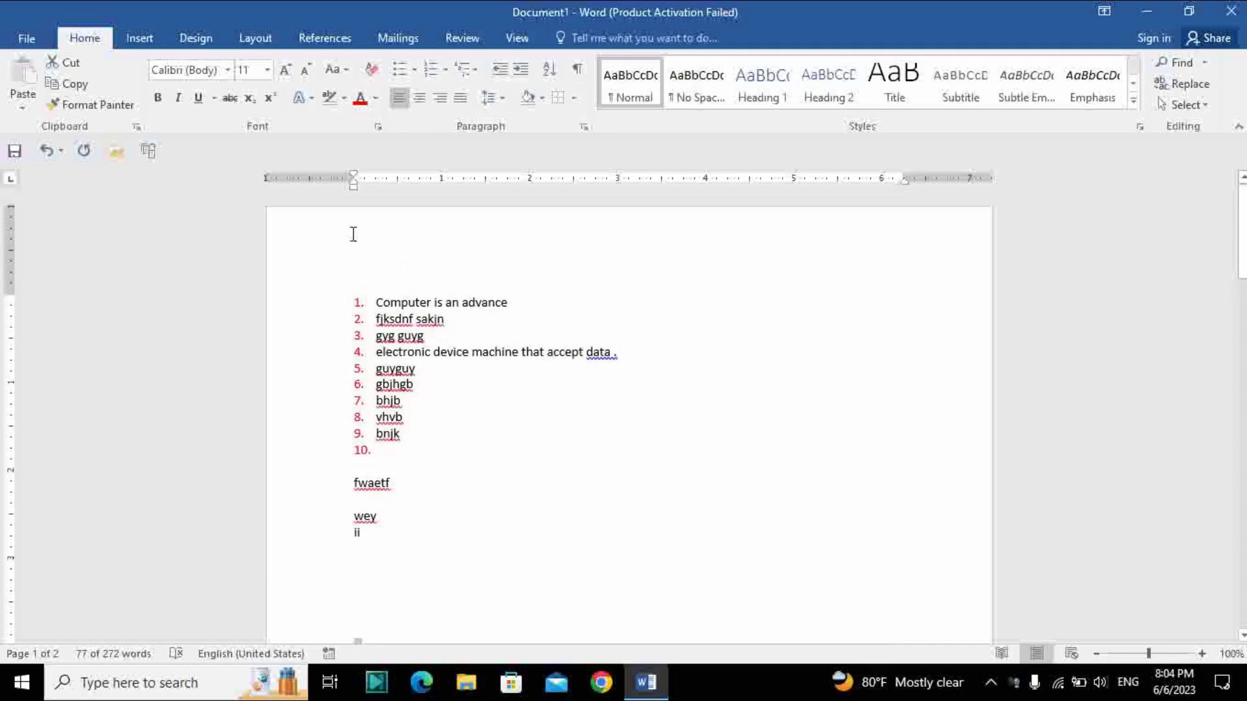
click(376, 302)
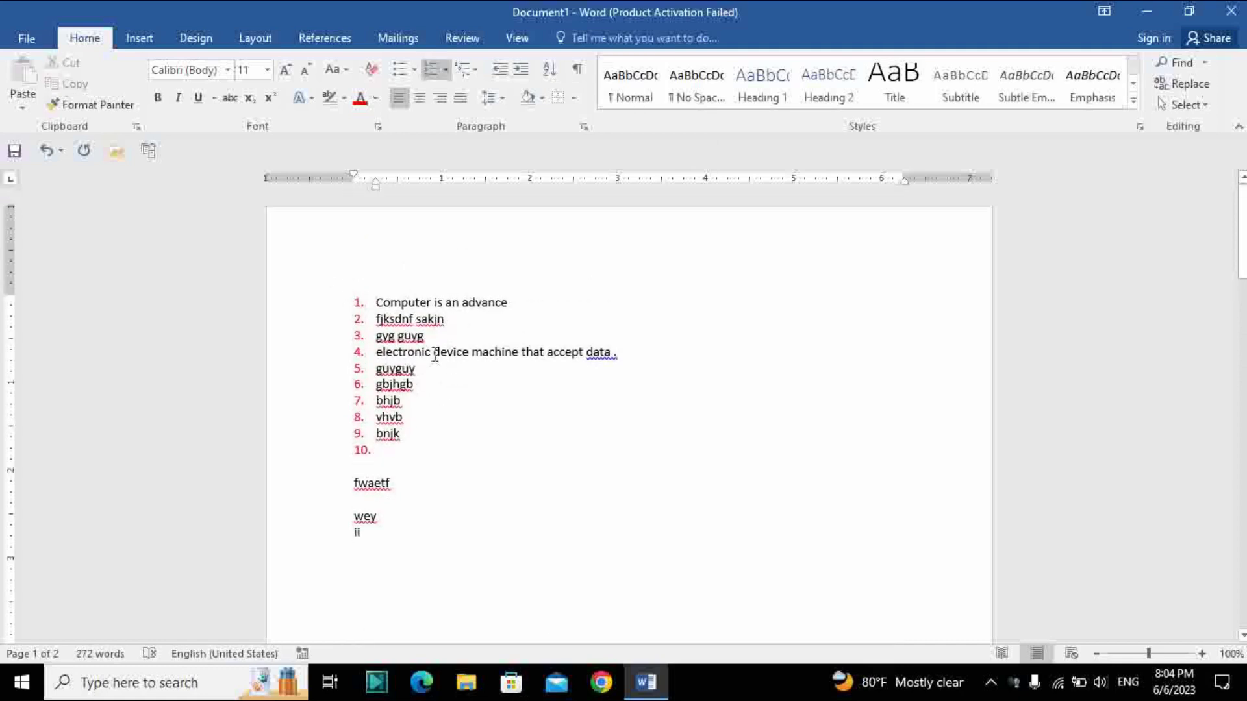
drag(376, 304, 401, 458)
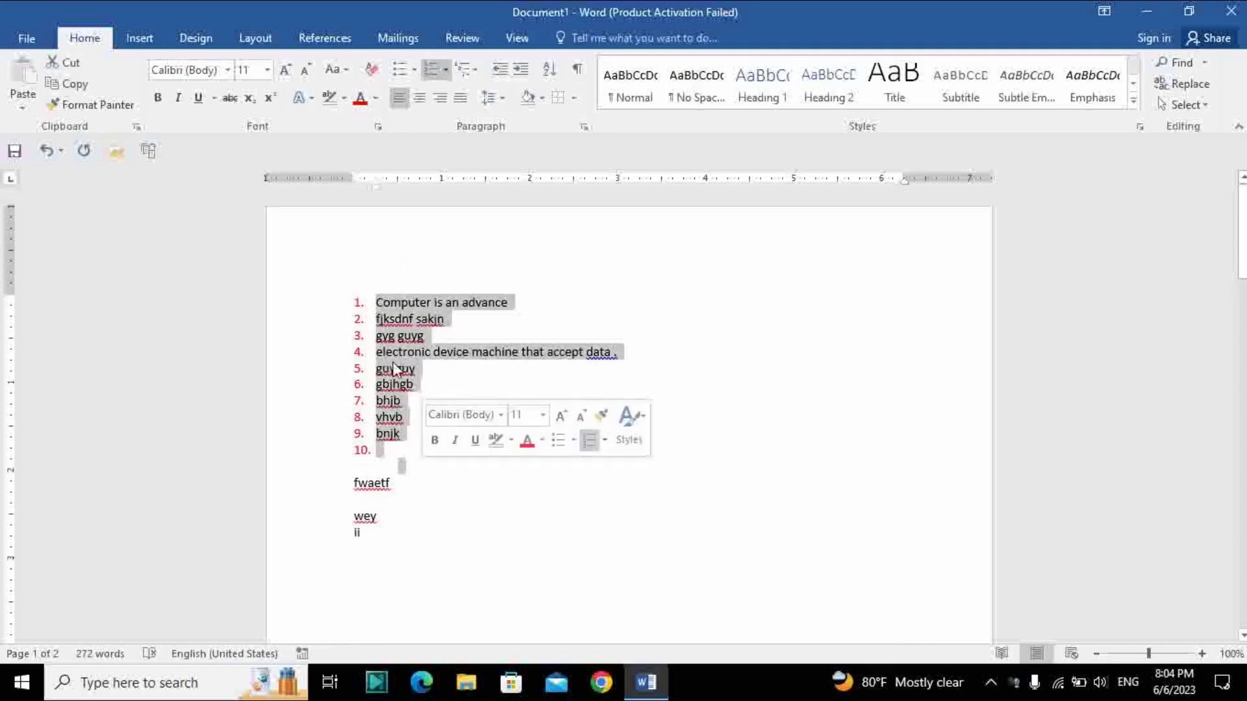
drag(547, 329, 374, 300)
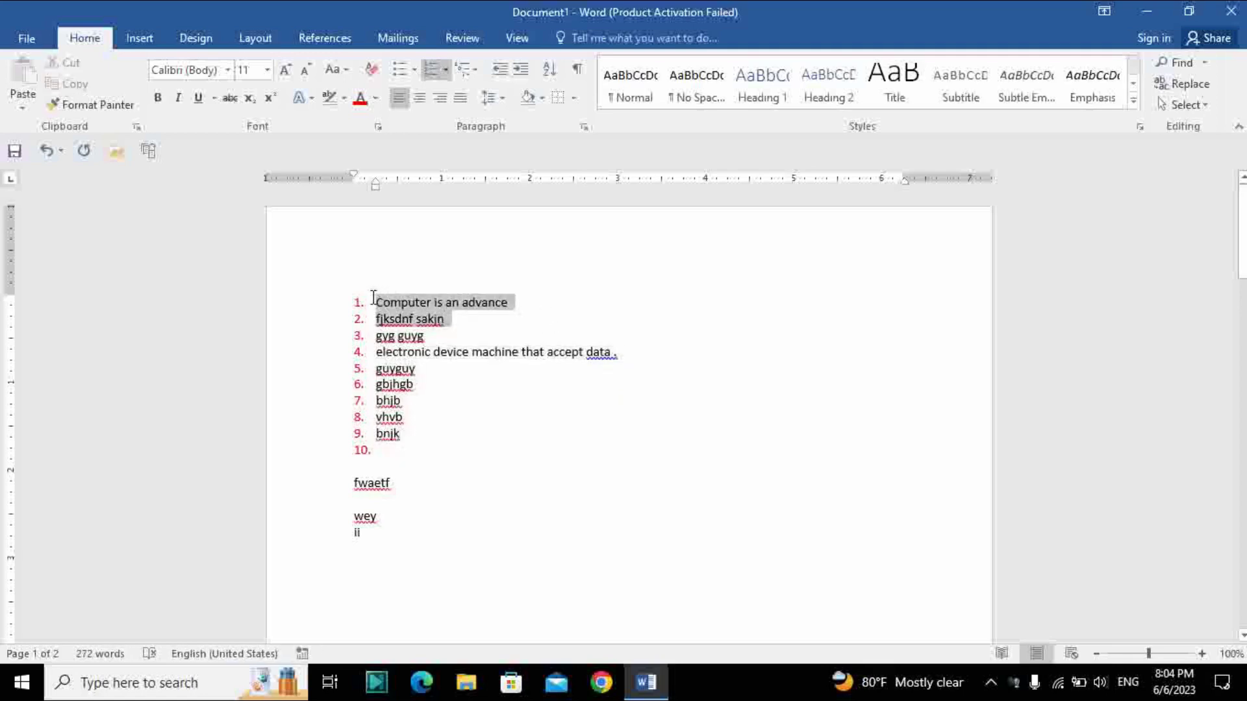
drag(515, 304, 376, 292)
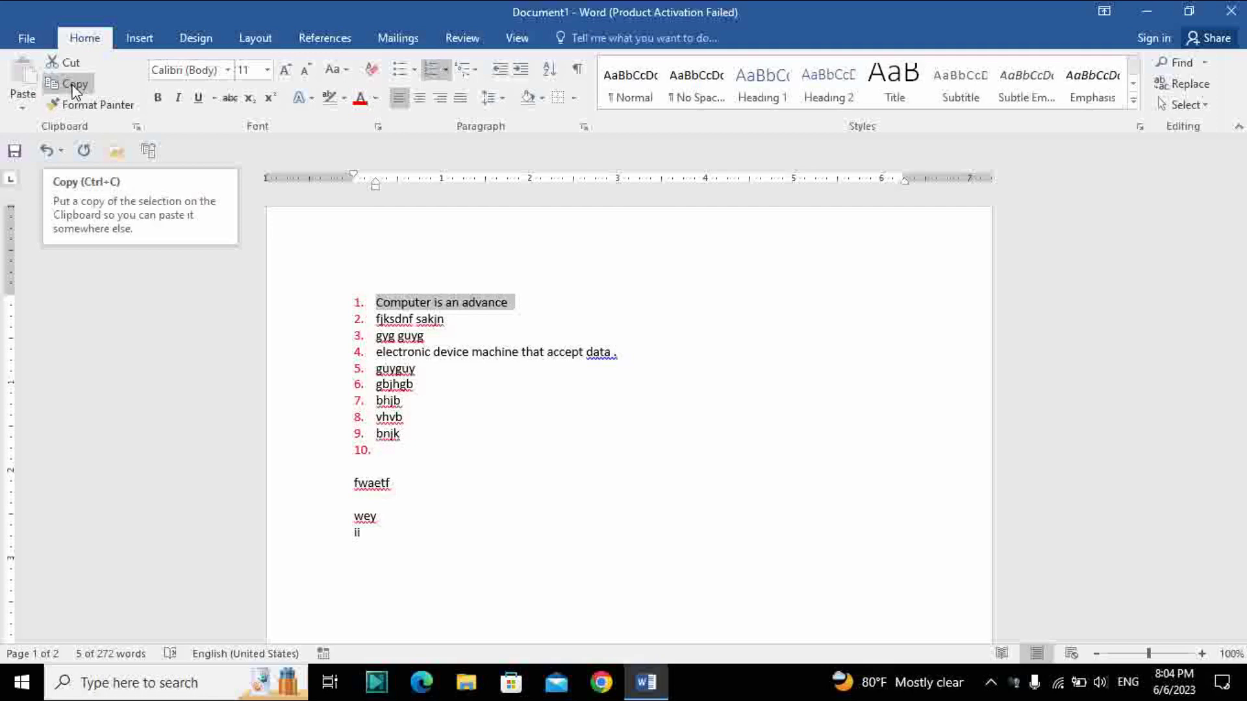
click(72, 87)
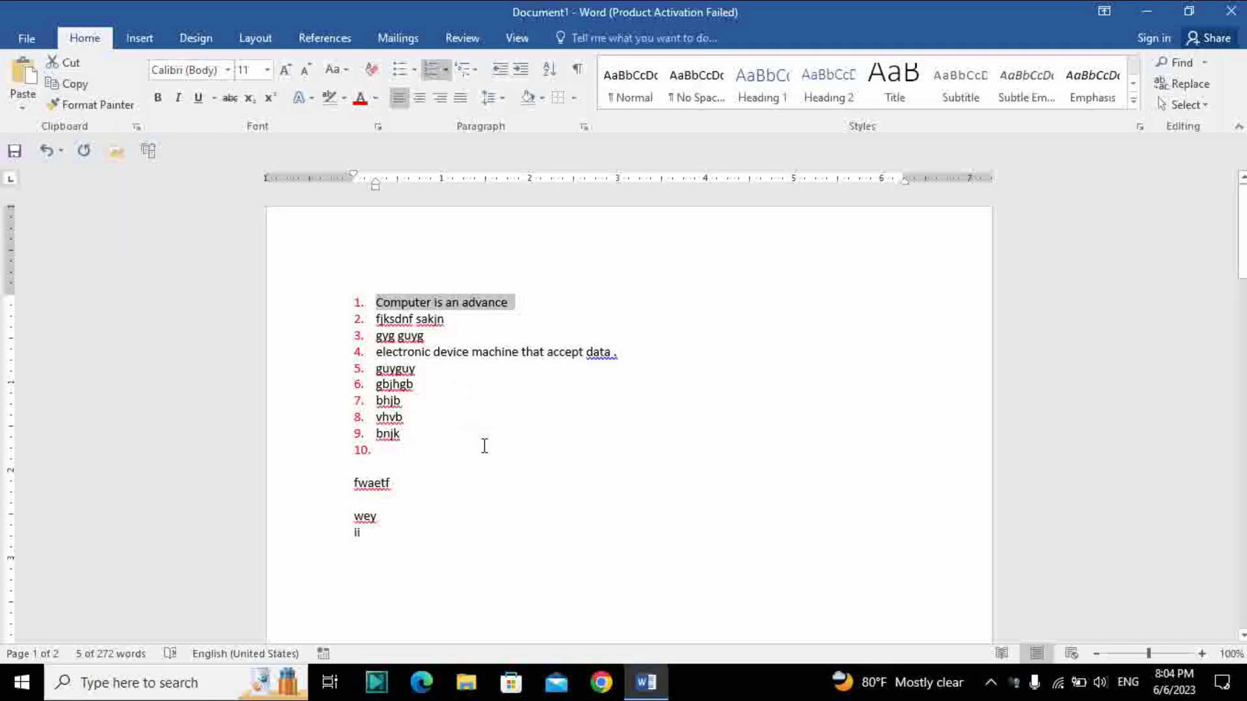
Paste the copied line repeatedly below the list, adding items 11–17
scroll(484, 446, down, 3)
scroll(496, 465, down, 2)
double_click(570, 416)
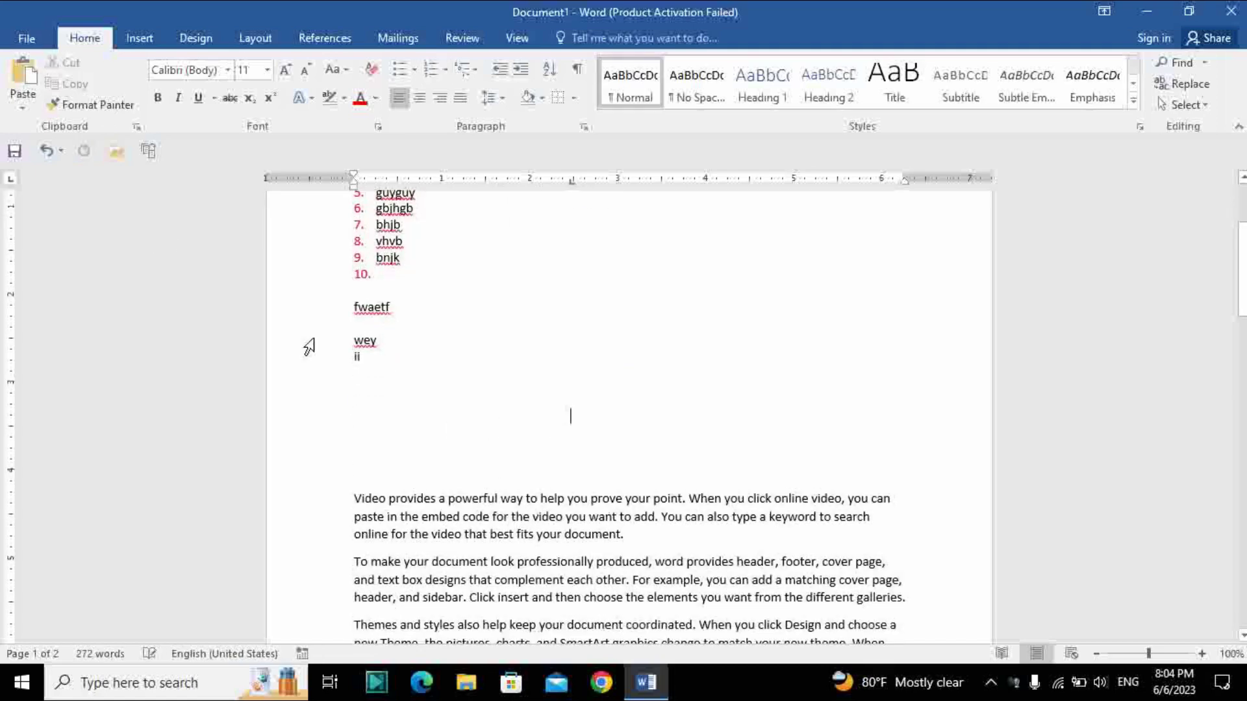
click(28, 75)
click(28, 75)
click(29, 74)
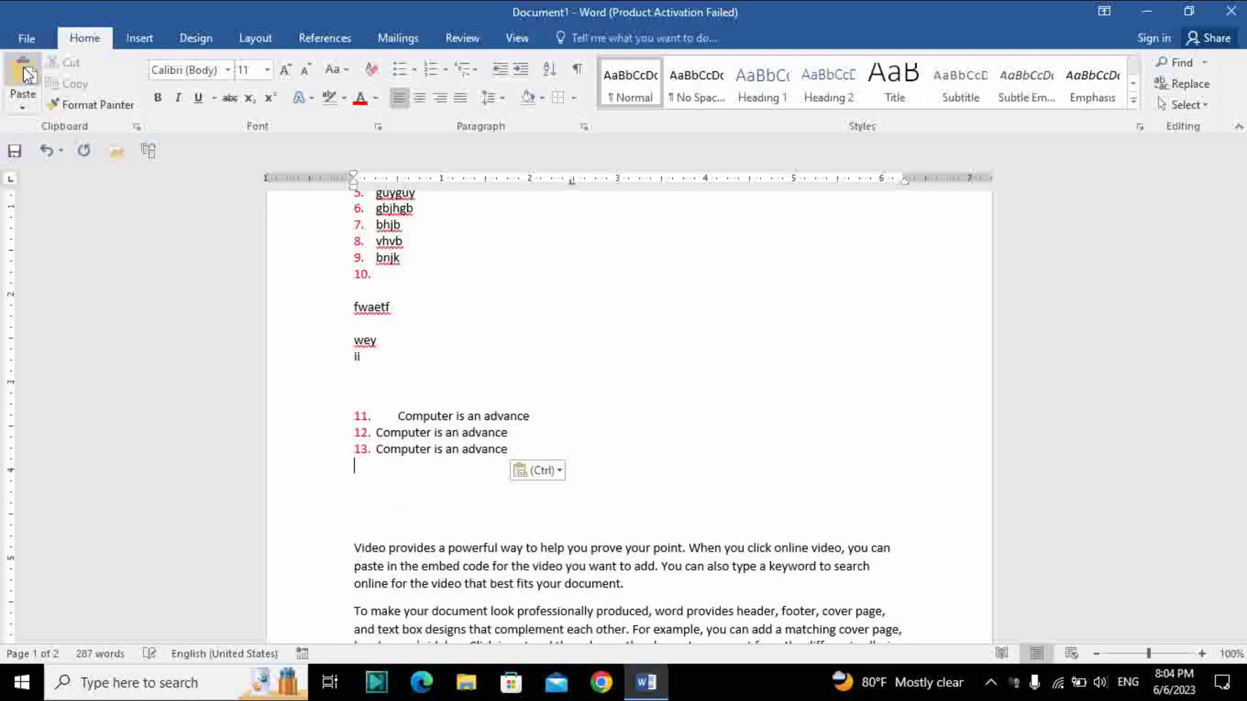
click(29, 74)
click(29, 74)
click(29, 75)
click(28, 74)
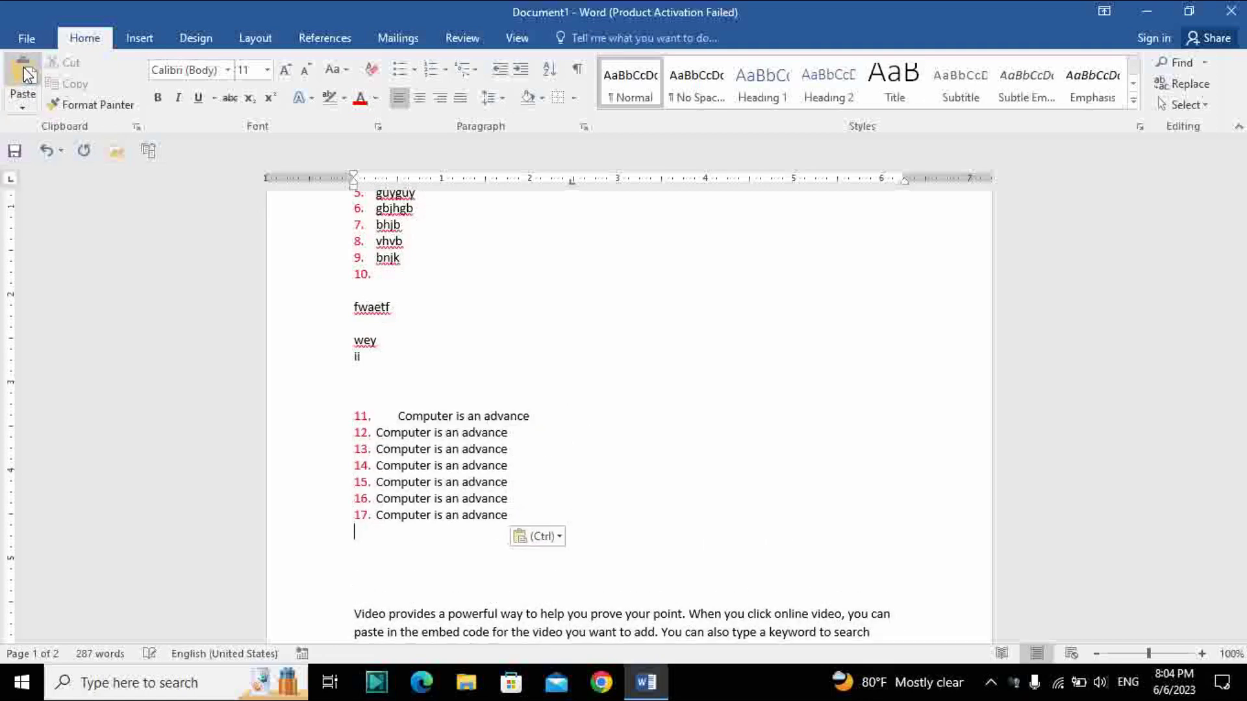
Select the entire document with Ctrl+A
scroll(418, 287, up, 1)
scroll(419, 318, up, 2)
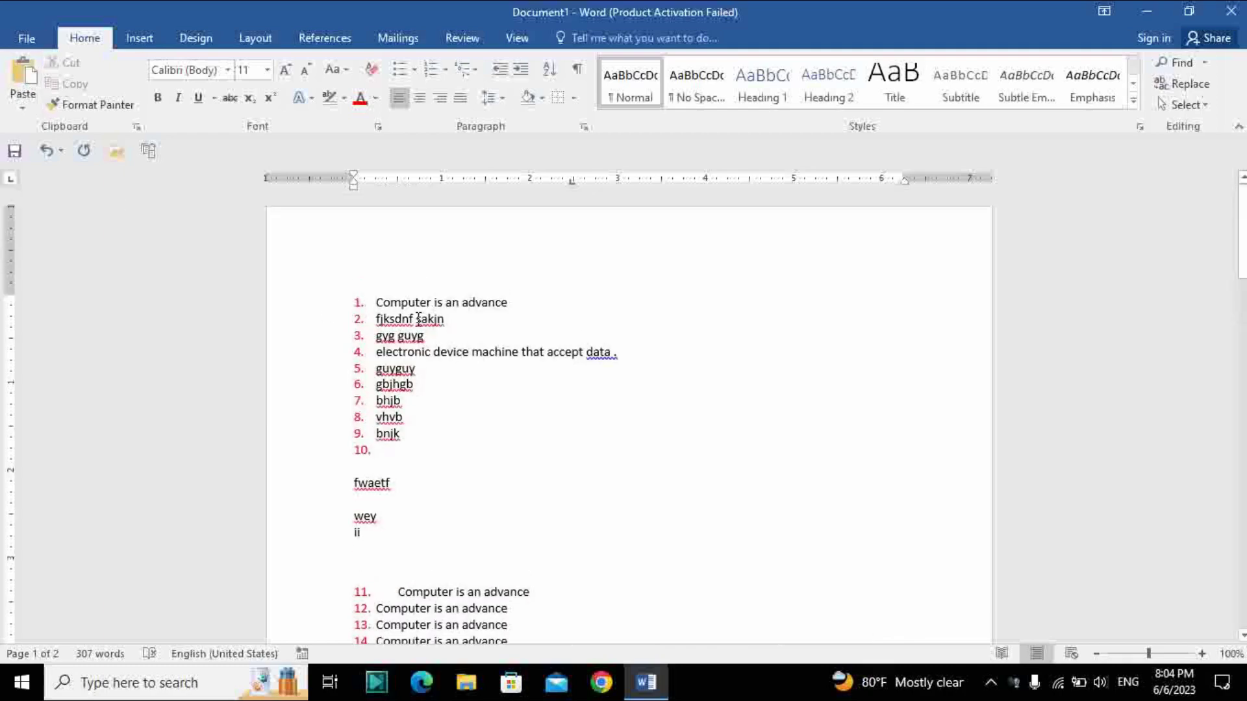
drag(372, 287, 475, 456)
key(ctrl+a)
scroll(600, 620, down, 5)
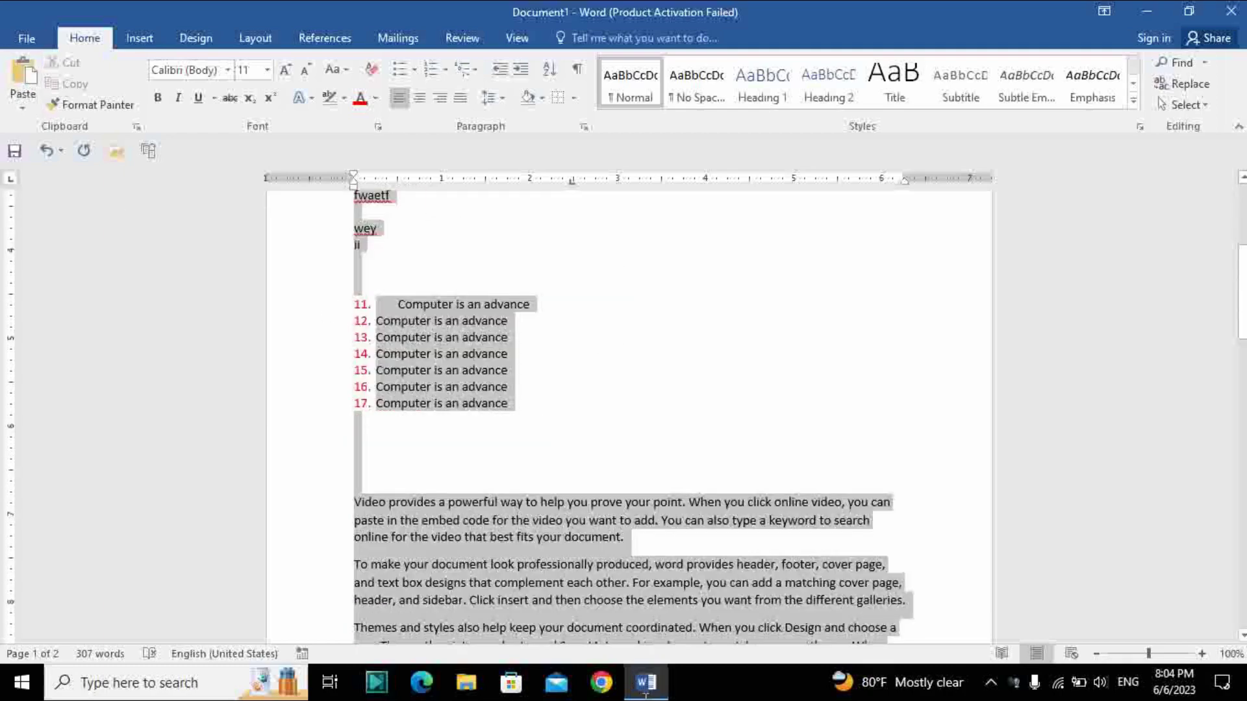
scroll(543, 515, down, 5)
scroll(490, 329, up, 4)
scroll(454, 321, up, 4)
scroll(455, 321, up, 3)
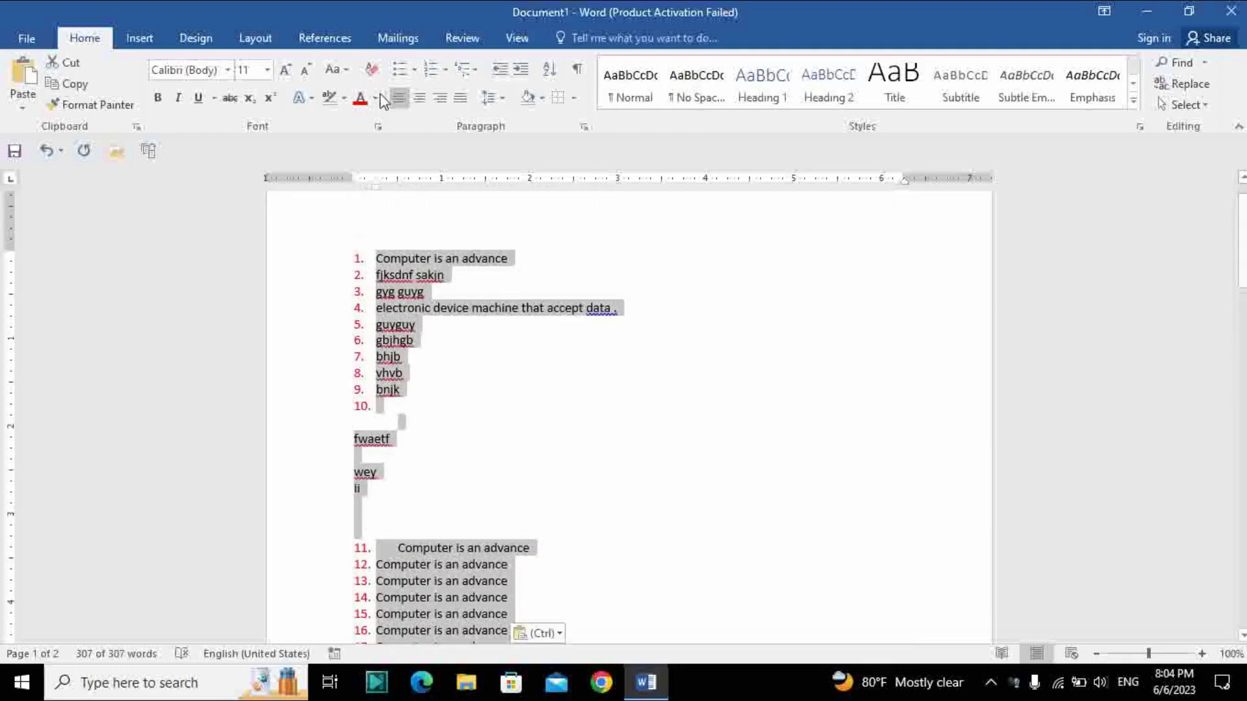
Clear all formatting and numbering from the whole document
click(371, 69)
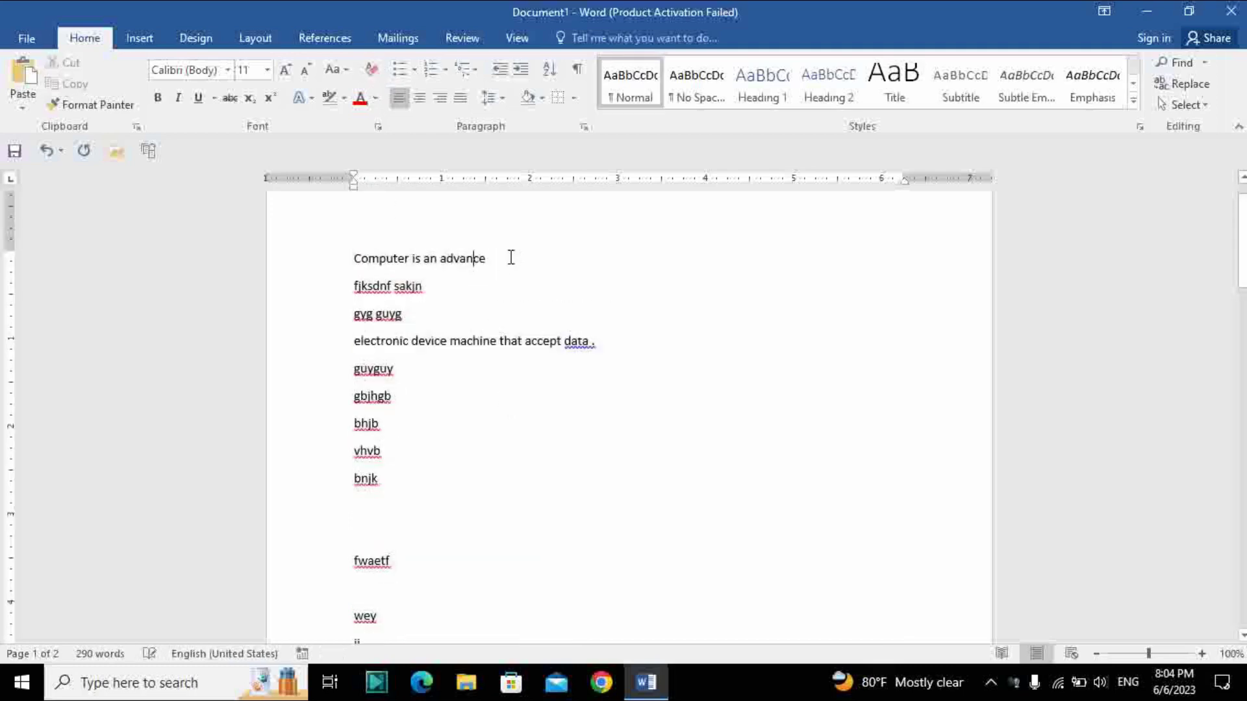
drag(509, 256, 342, 247)
click(74, 85)
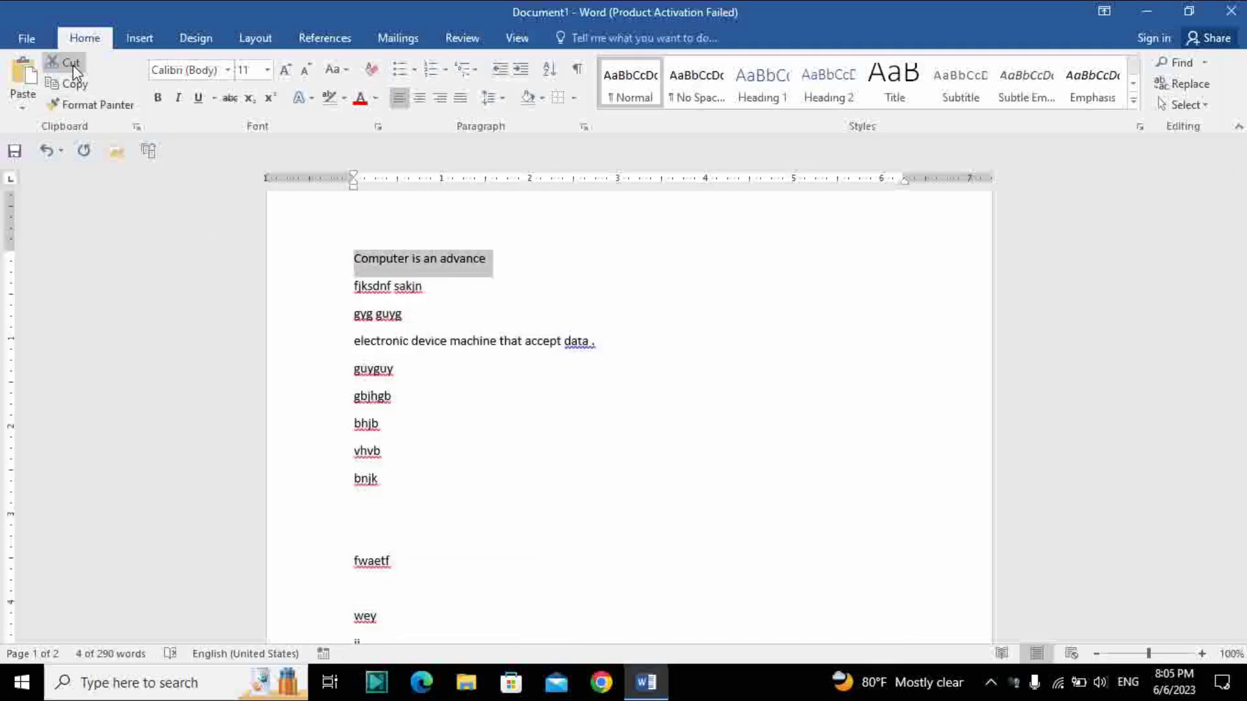
click(437, 260)
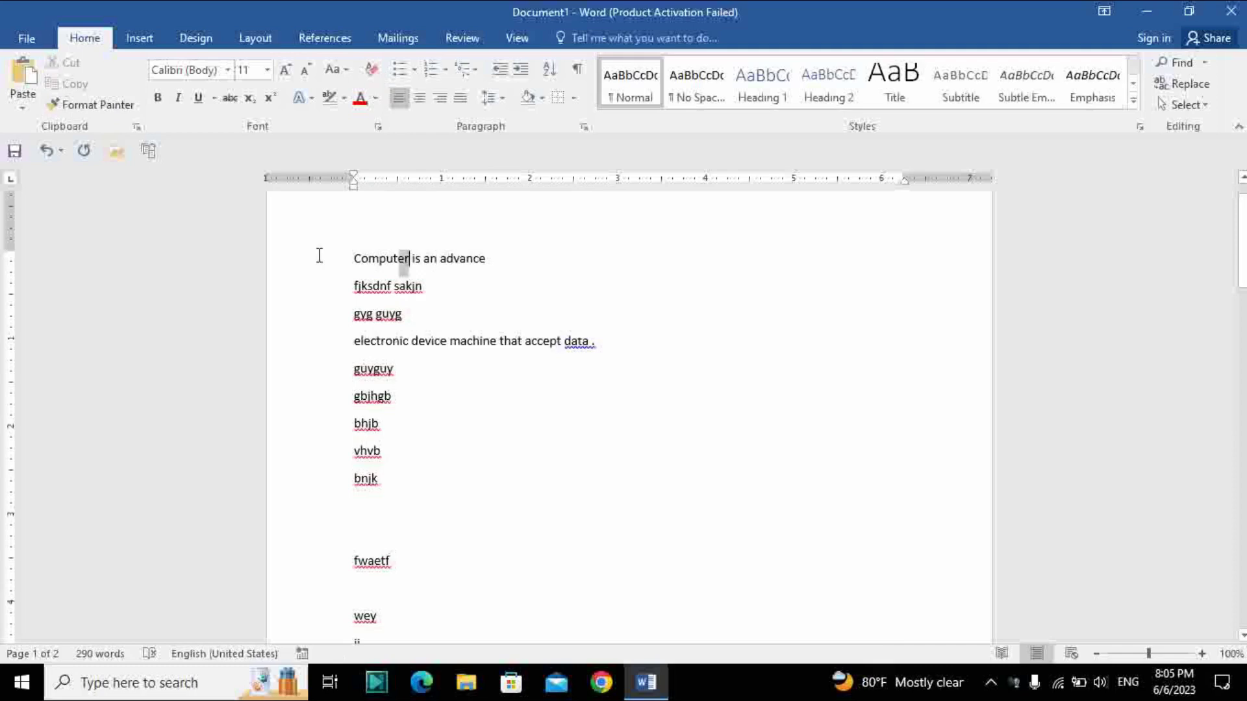
Cut 'Computer' from the first line and paste it twice after the 'fjksdnf sakjn' line
double_click(380, 258)
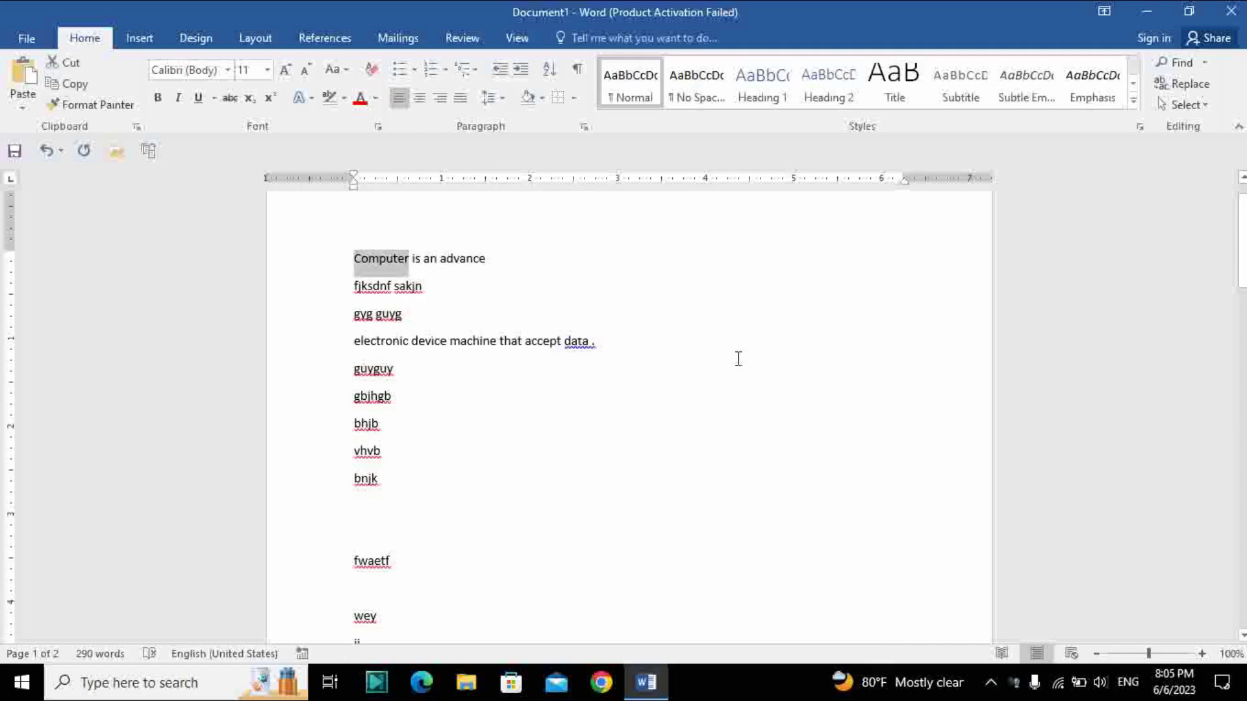
click(73, 64)
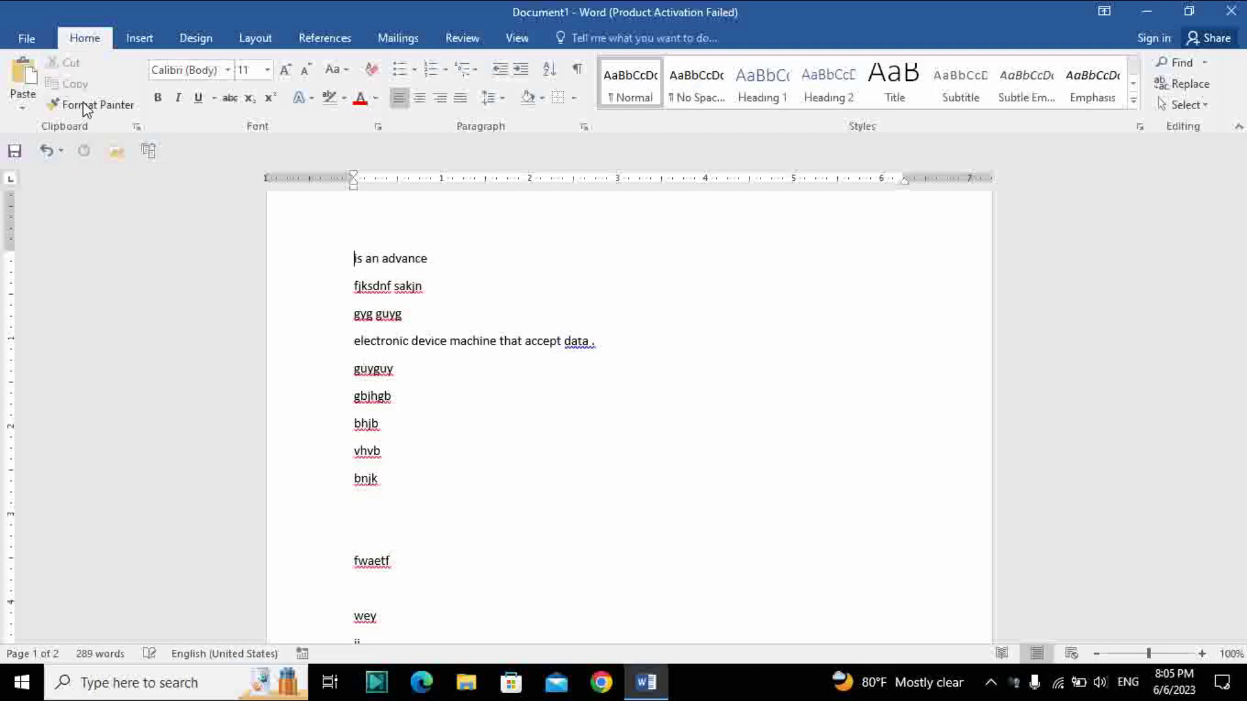
double_click(705, 286)
click(20, 78)
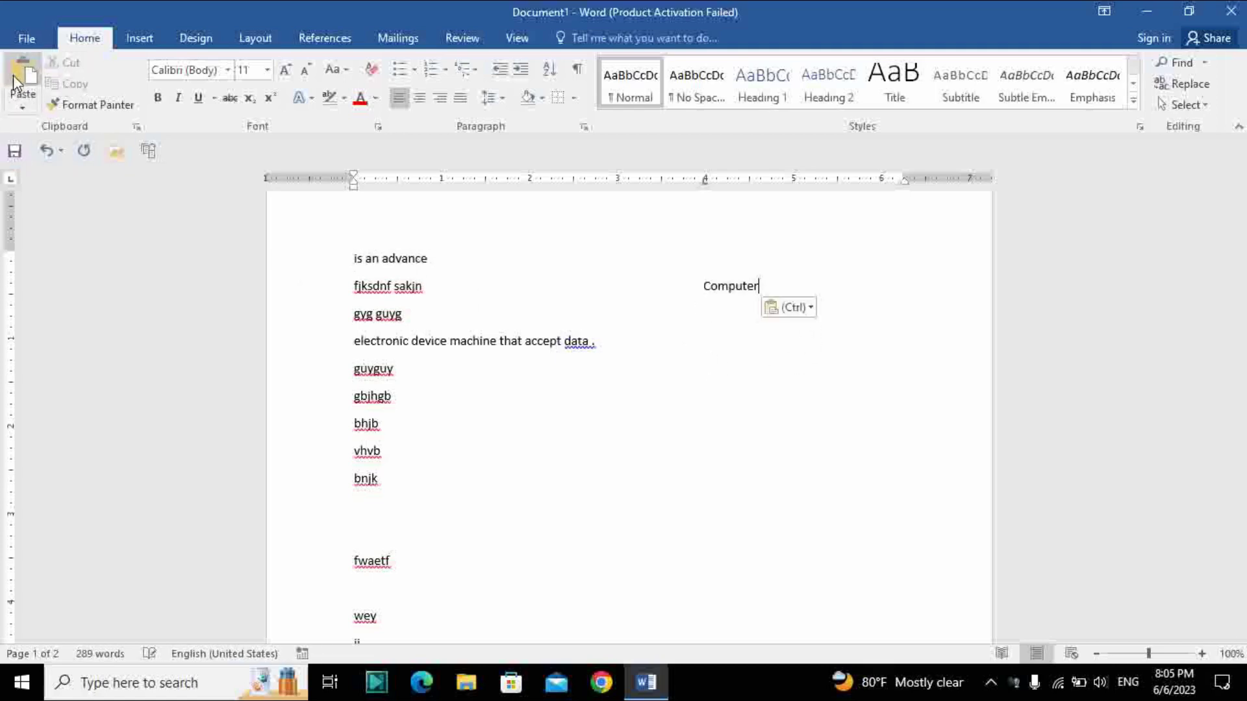
click(17, 74)
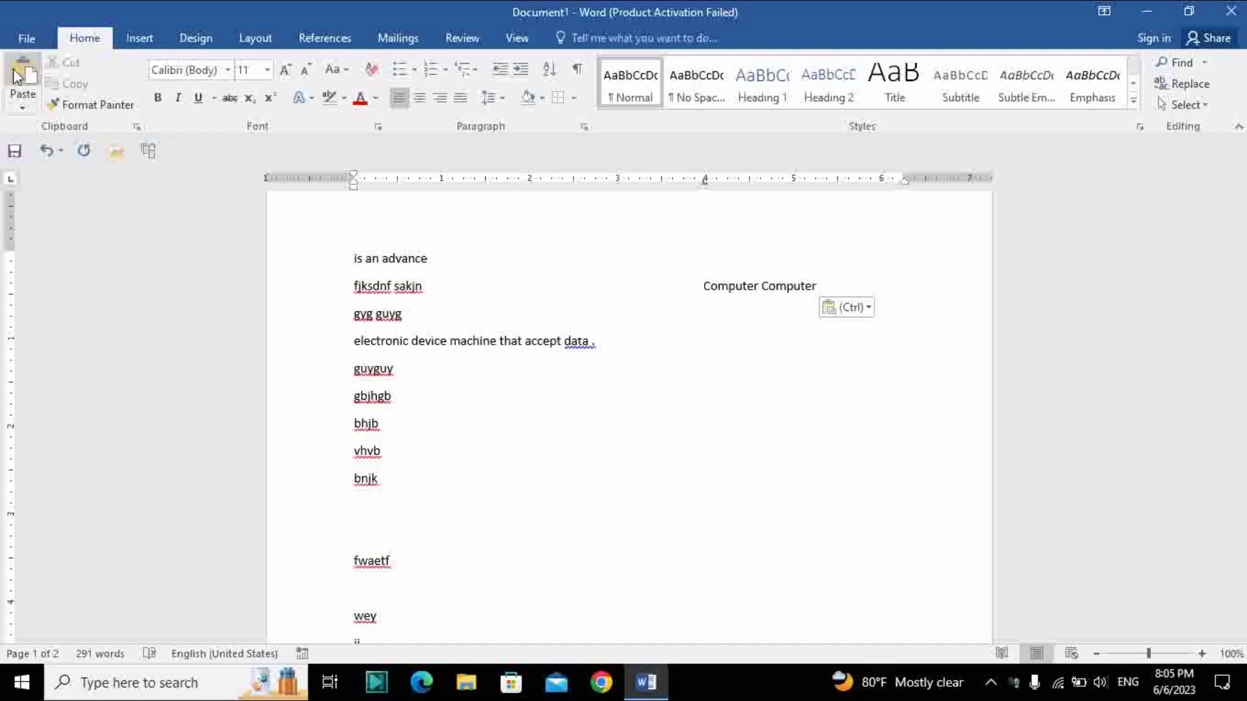
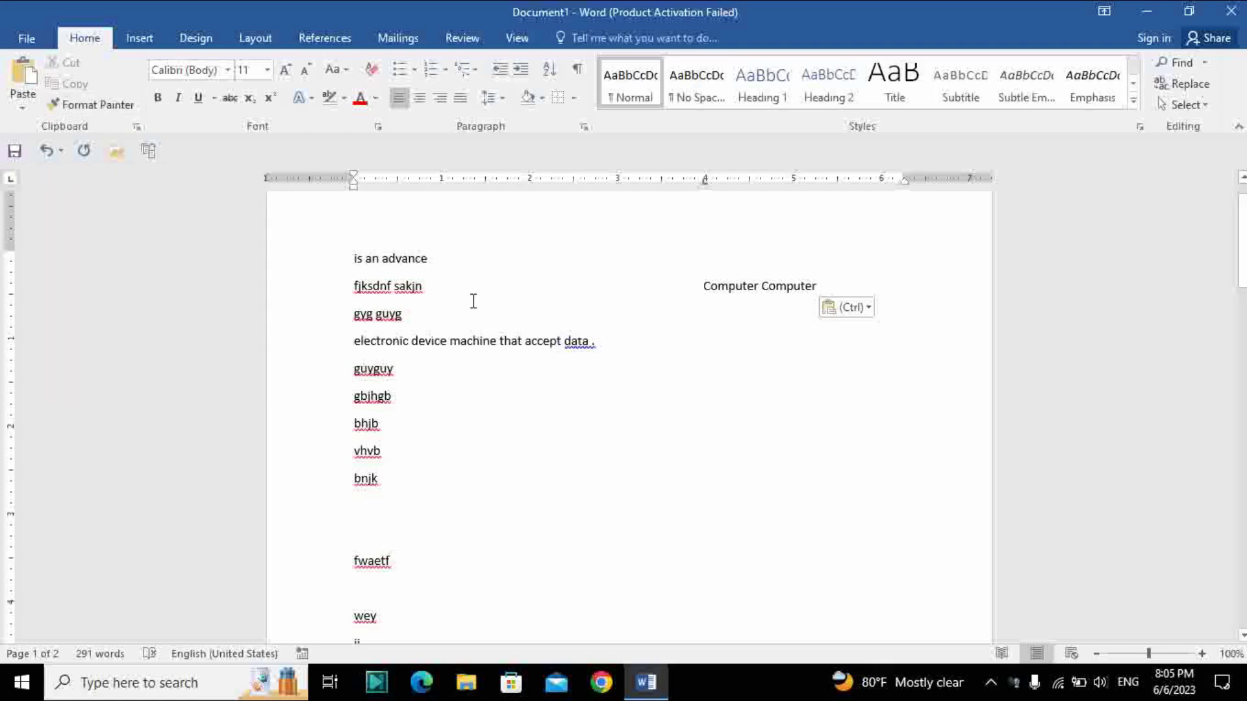
Make the first two lines red, bold, italic and underlined
drag(473, 298, 328, 256)
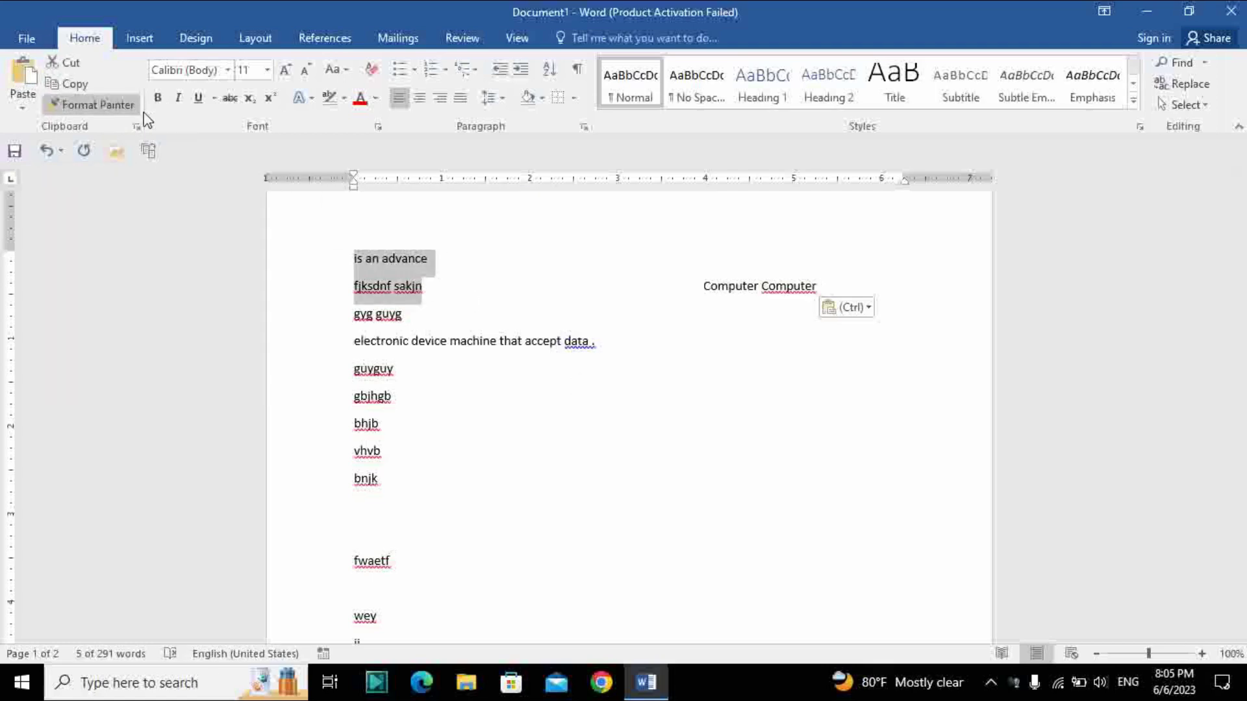
click(376, 98)
click(375, 263)
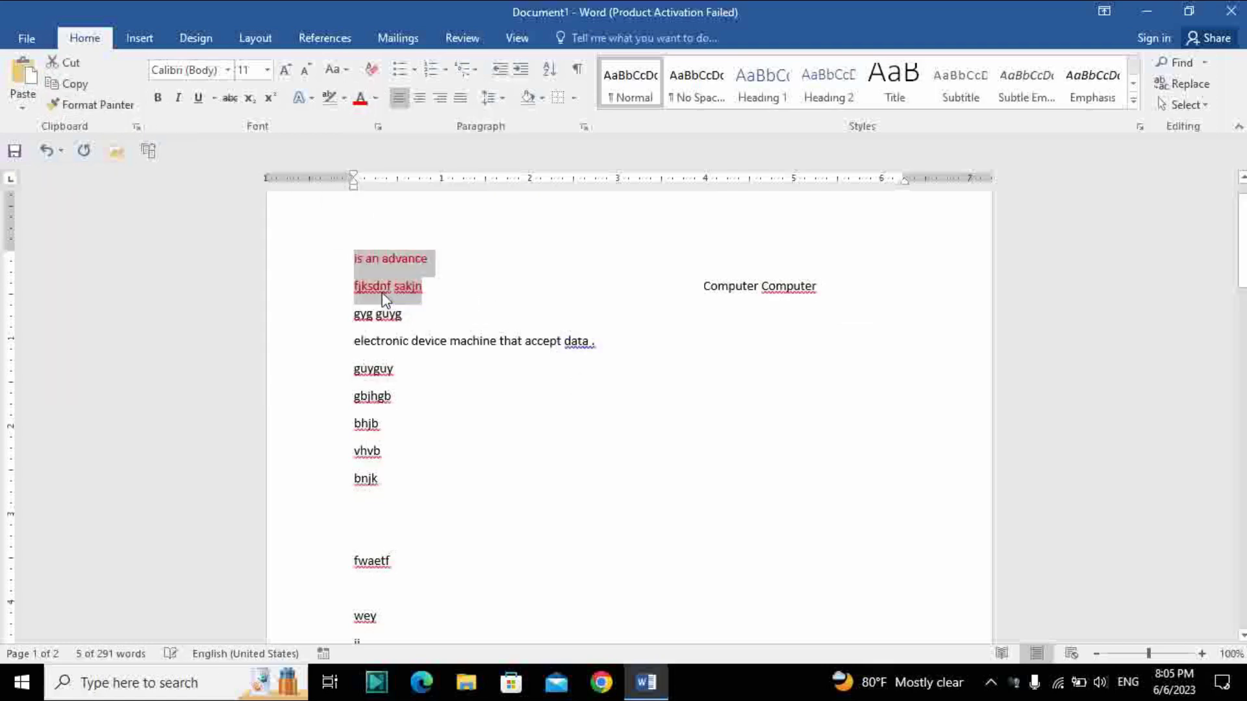
click(157, 97)
click(178, 97)
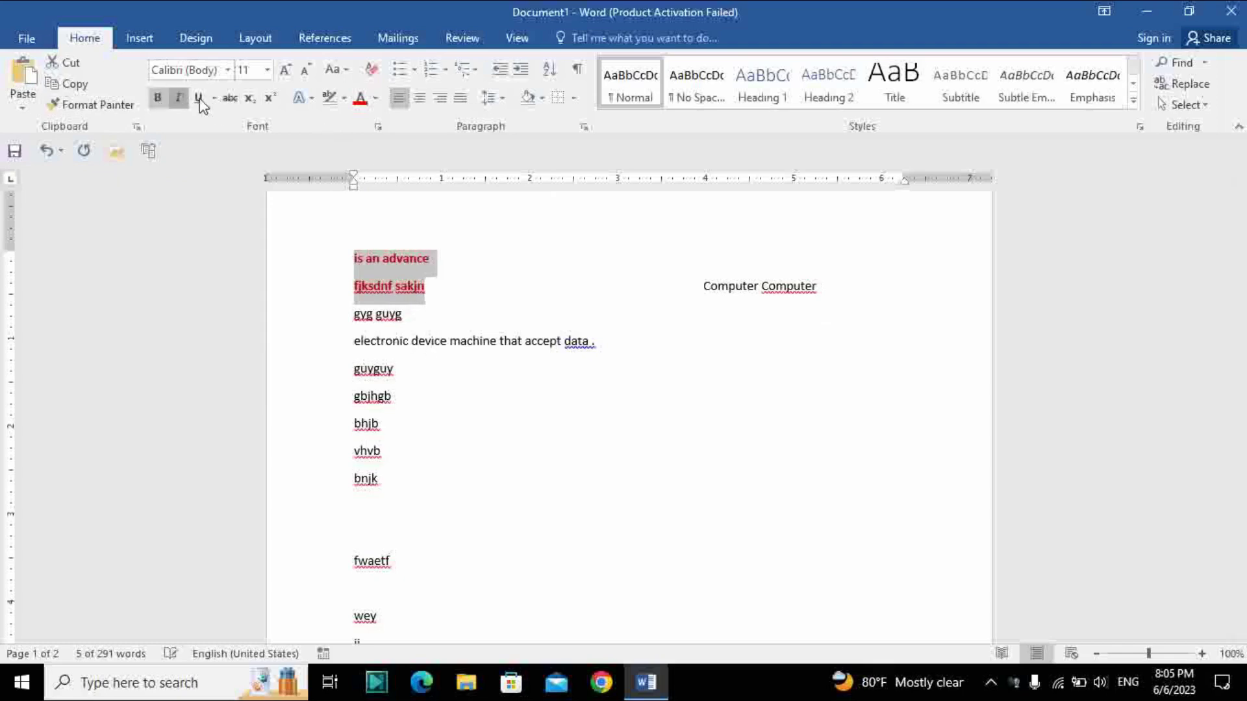
click(198, 97)
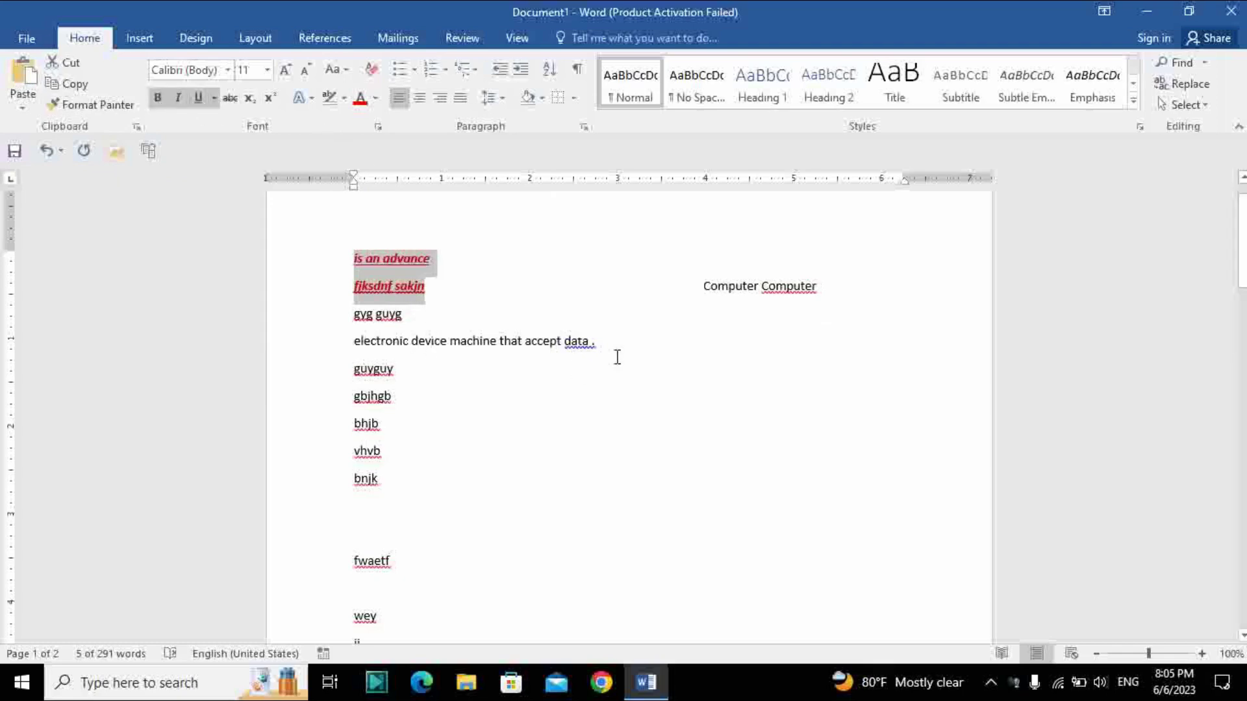
Make 'machine that accept data .' orange and underlined with a turquoise highlight
drag(618, 353, 450, 351)
click(375, 97)
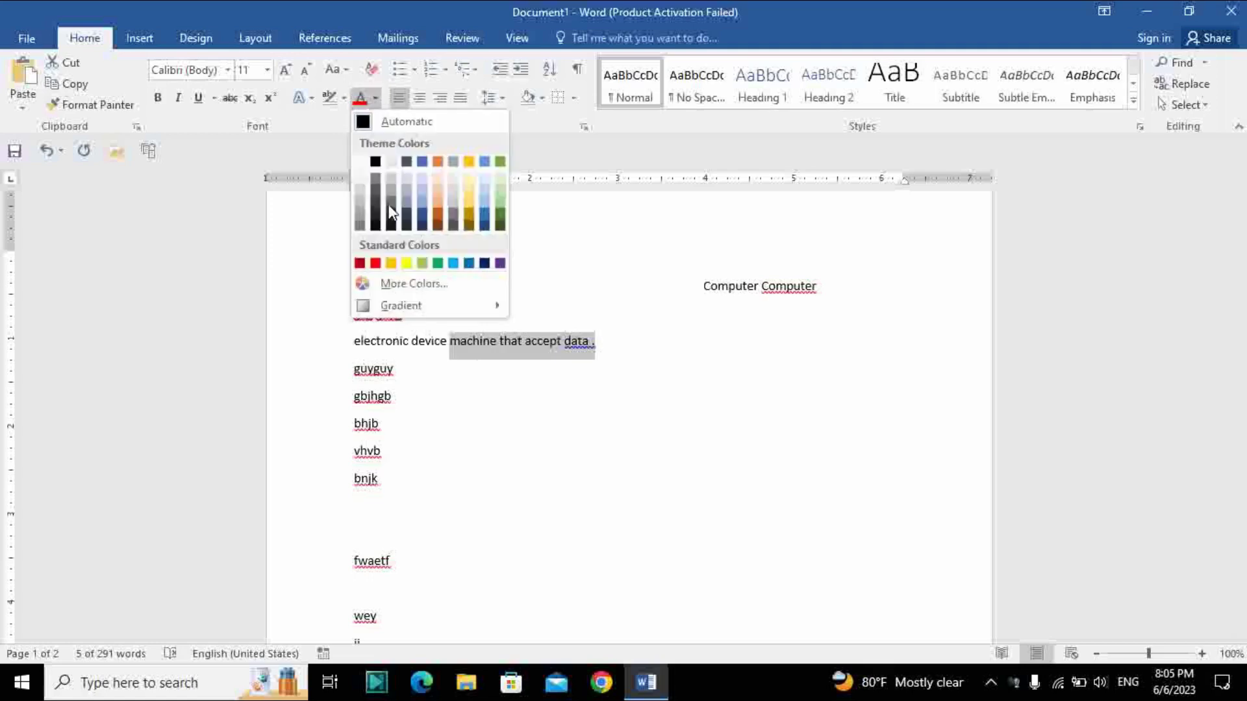
click(391, 263)
click(198, 97)
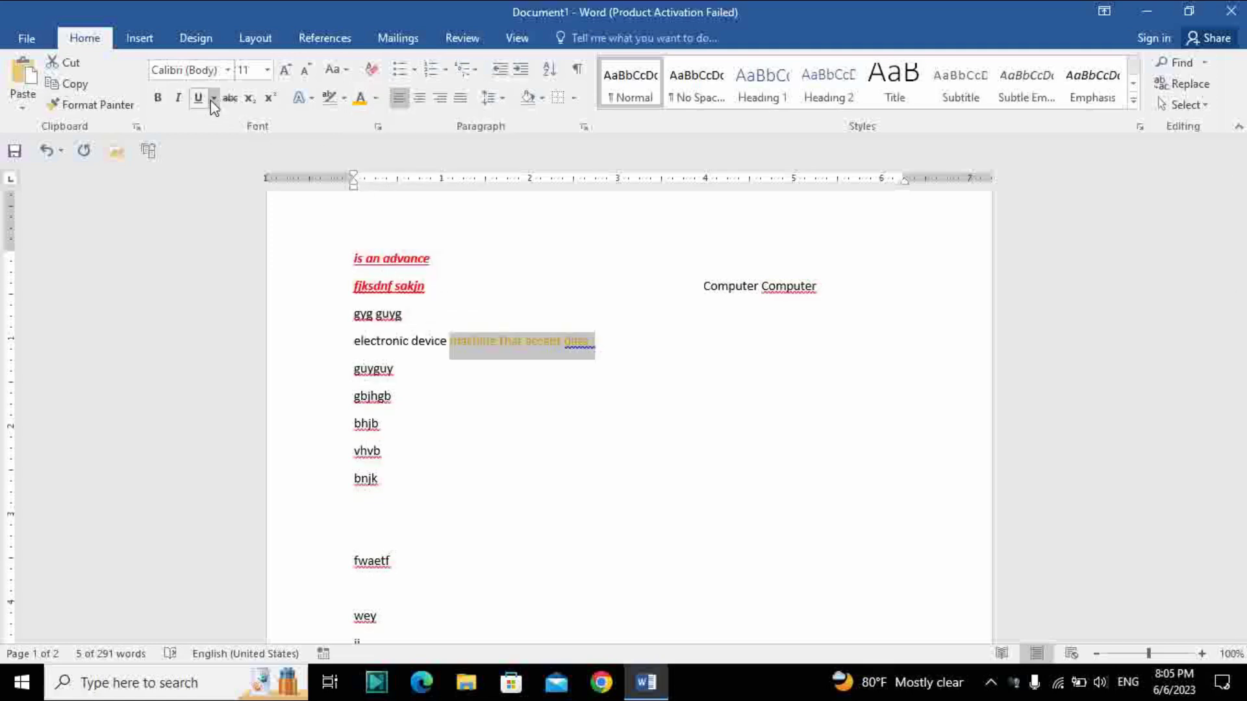
click(345, 99)
click(388, 124)
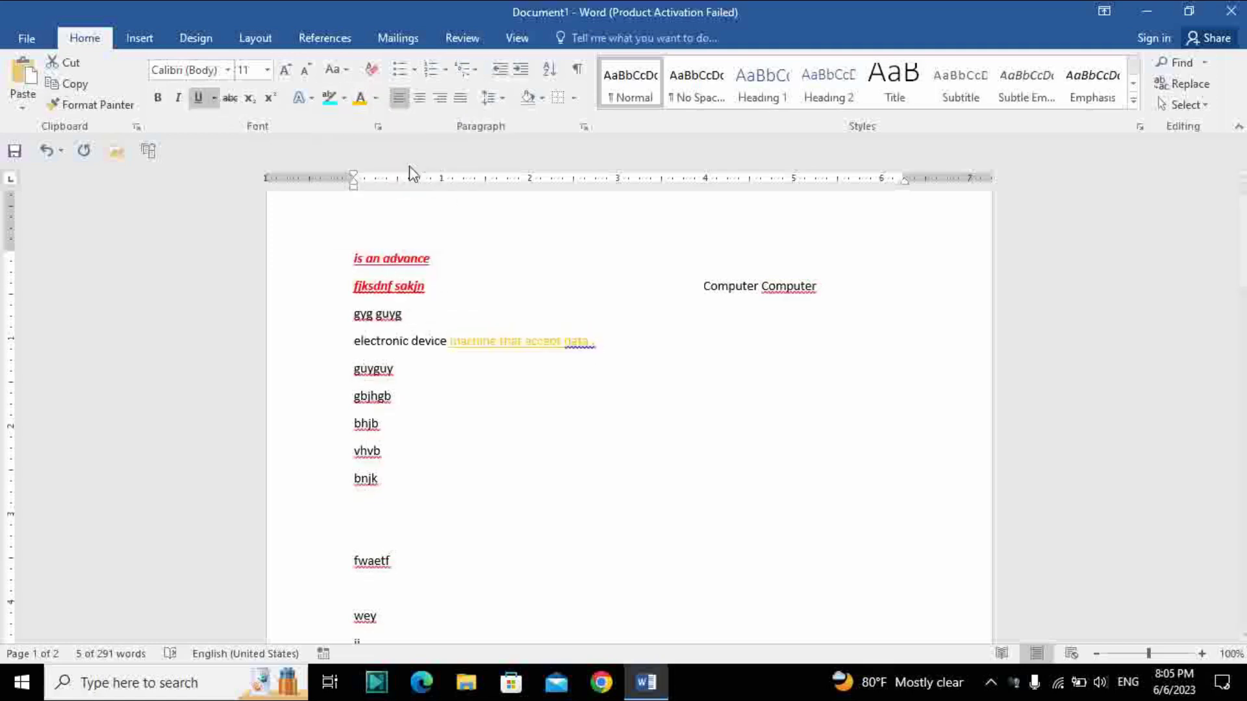
click(419, 347)
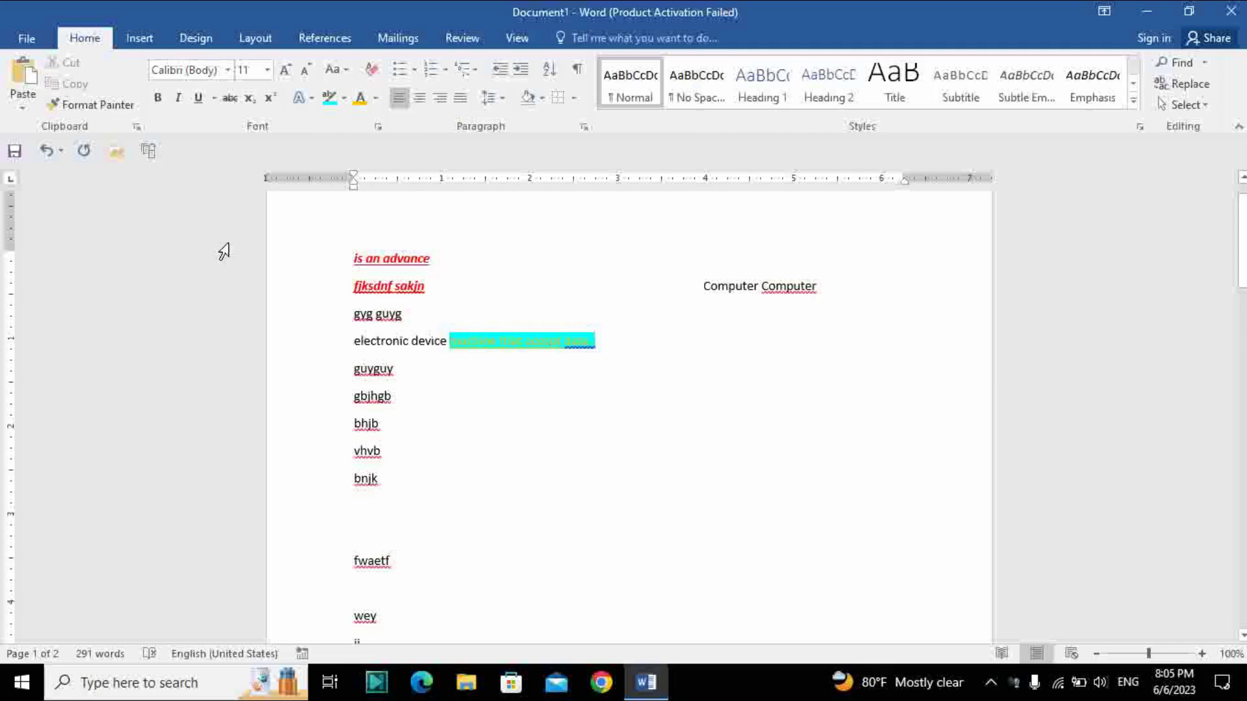
Format-paint the red first line's formatting onto the lines from gbjhgb downward
click(513, 325)
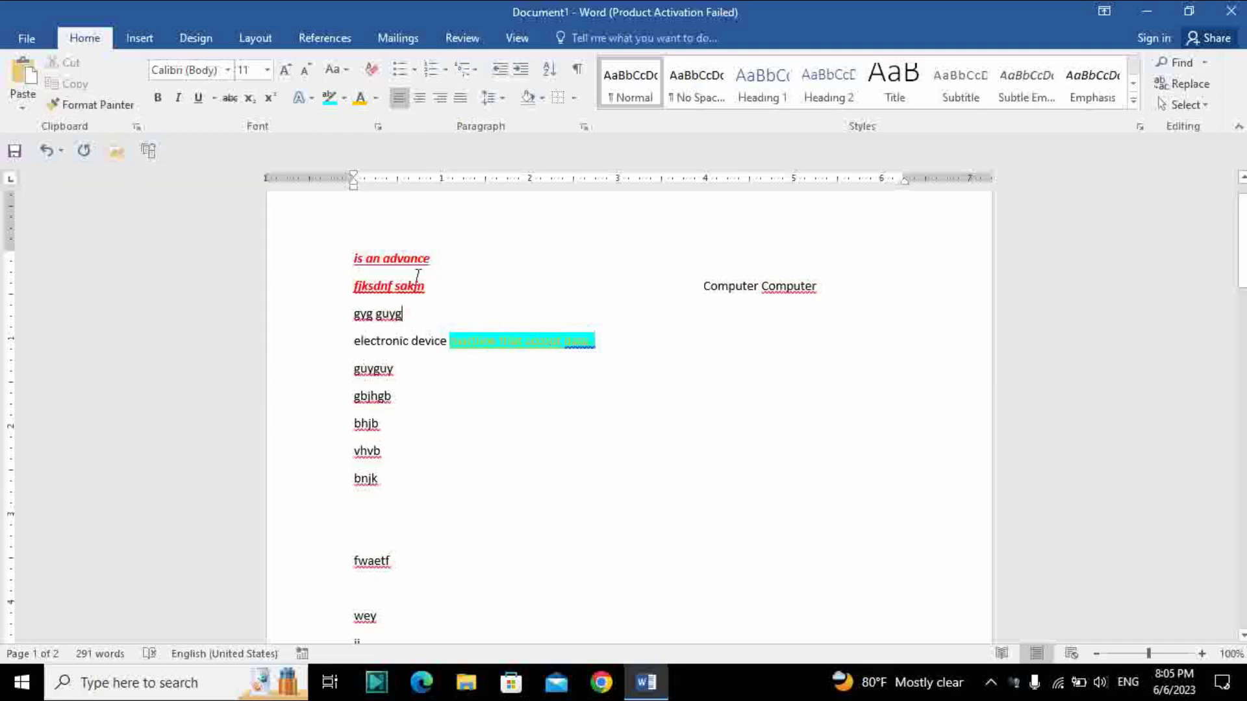
click(387, 261)
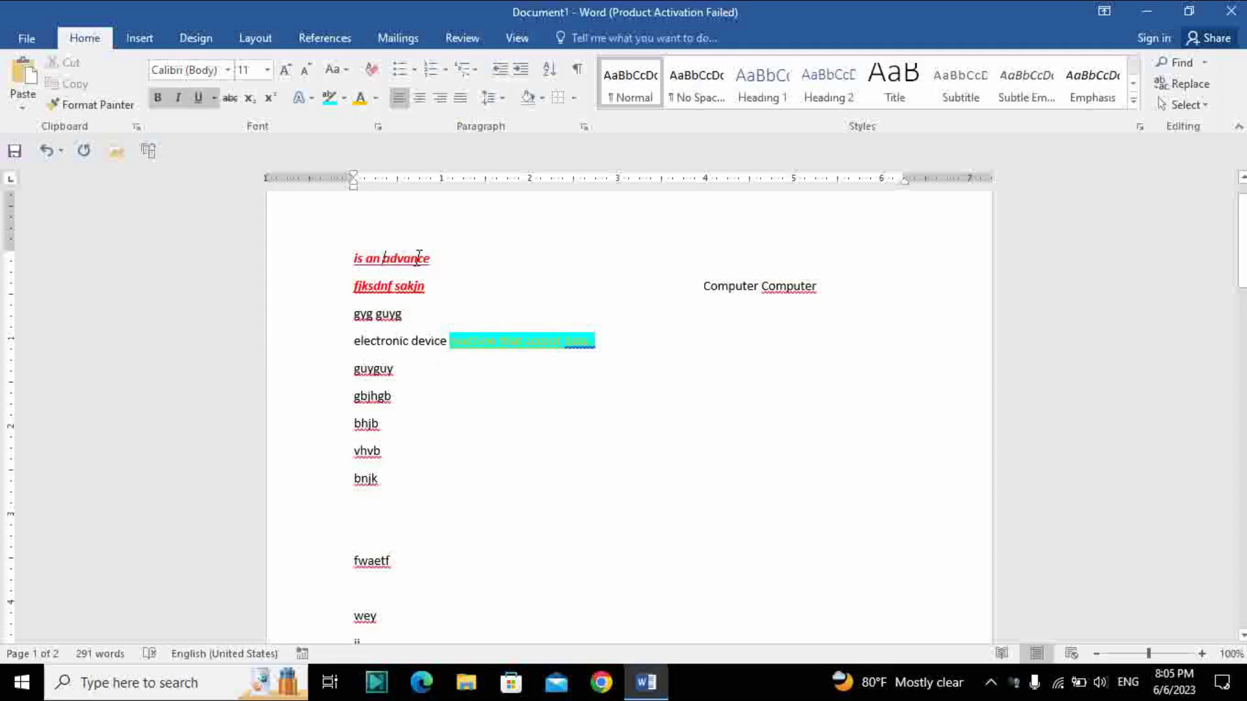
click(102, 110)
scroll(389, 415, down, 2)
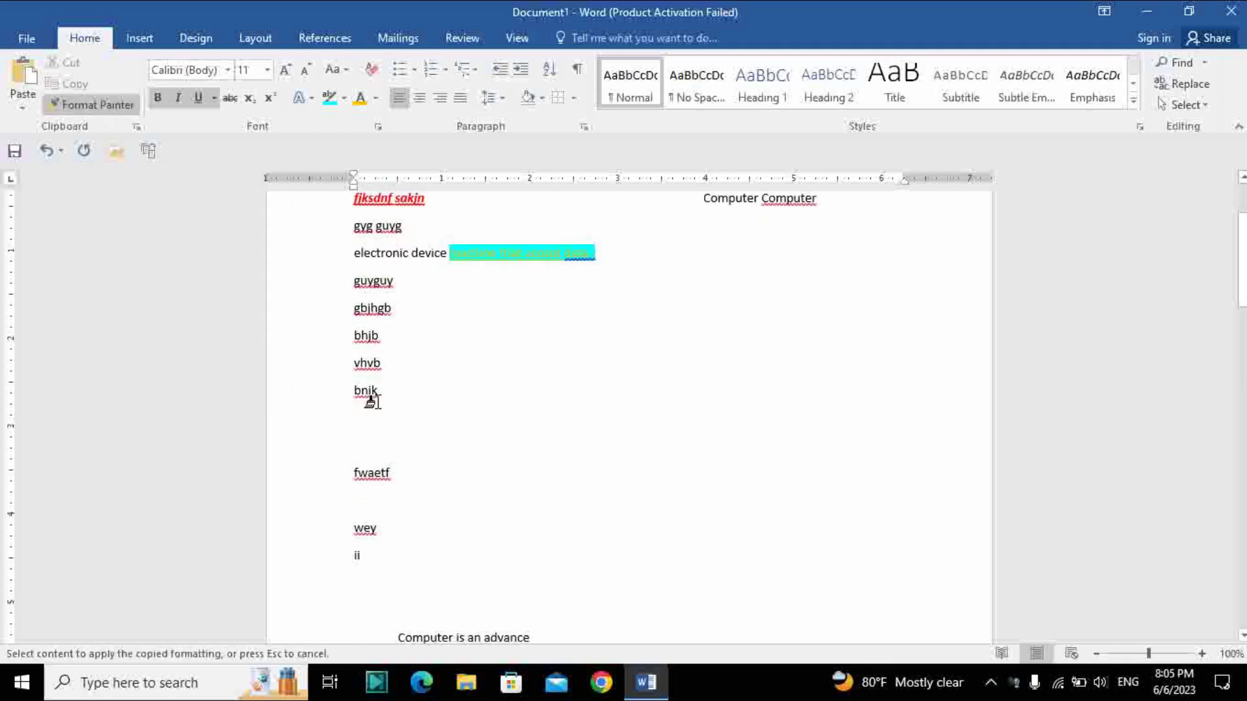
mouse_move(345, 323)
mouse_down()
mouse_move(559, 639)
mouse_move(635, 654)
mouse_up()
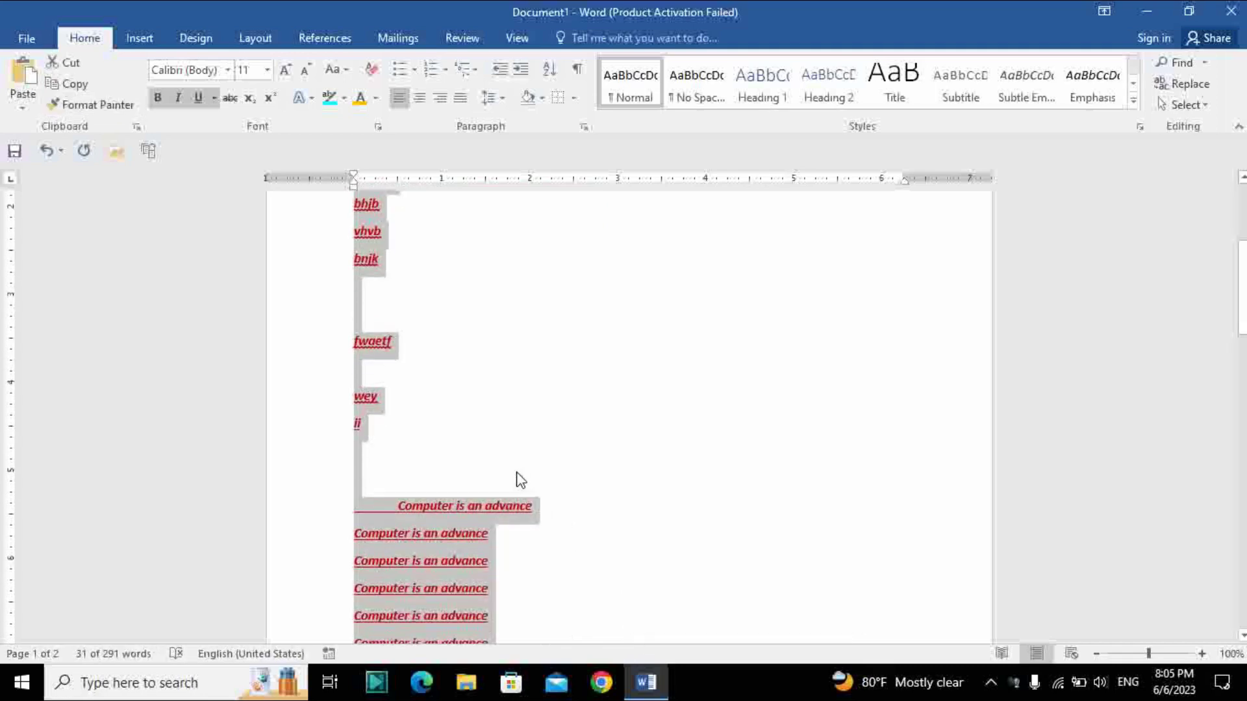
scroll(516, 479, up, 5)
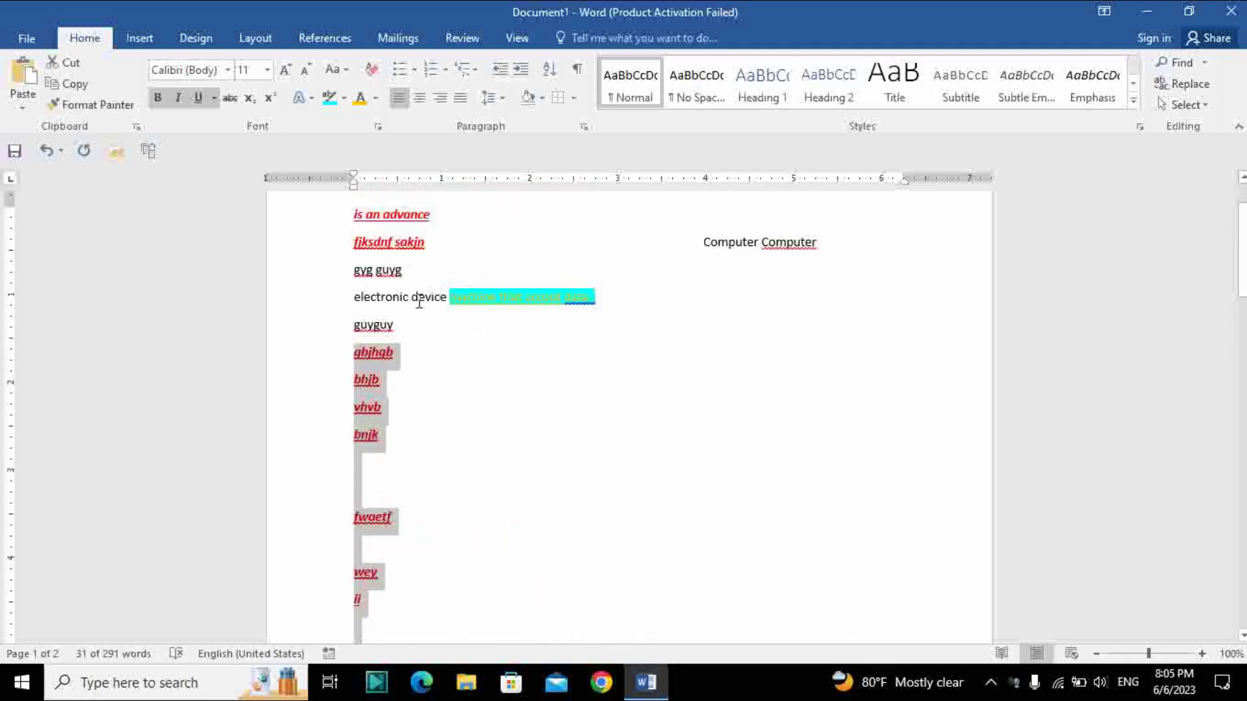
Format-paint the turquoise-highlighted text's formatting onto lines gbjhgb through bnjk
click(533, 297)
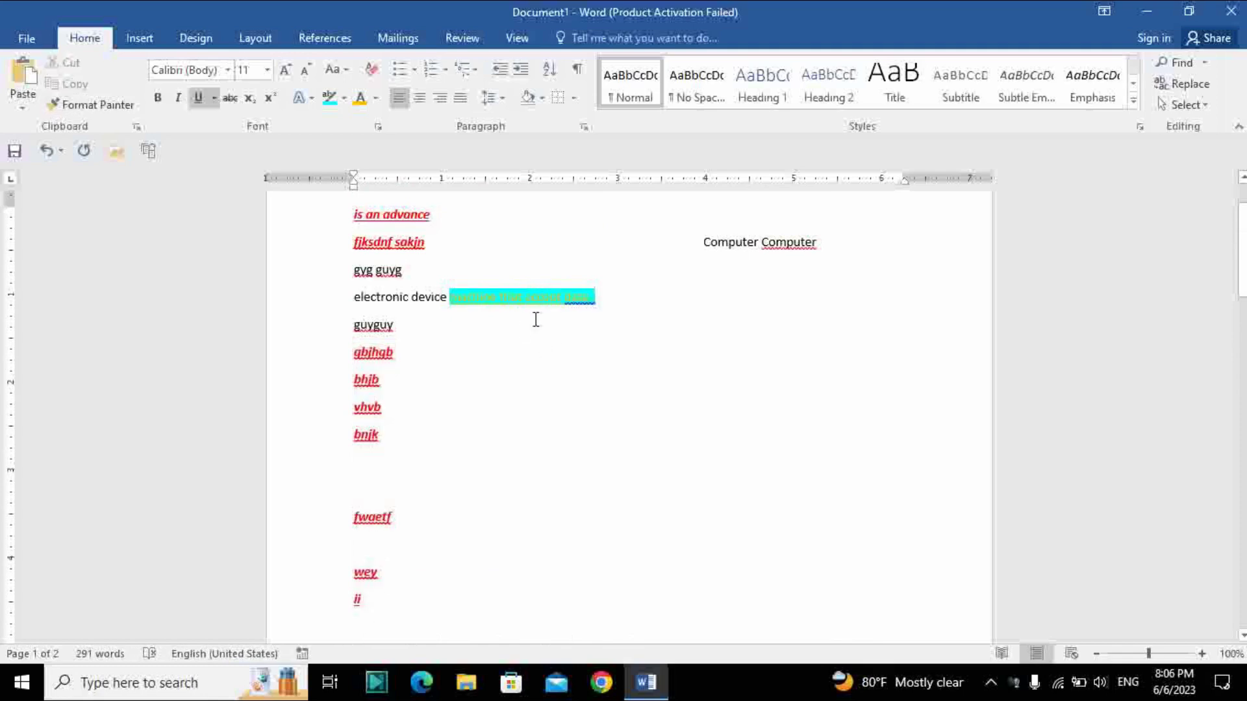
click(95, 107)
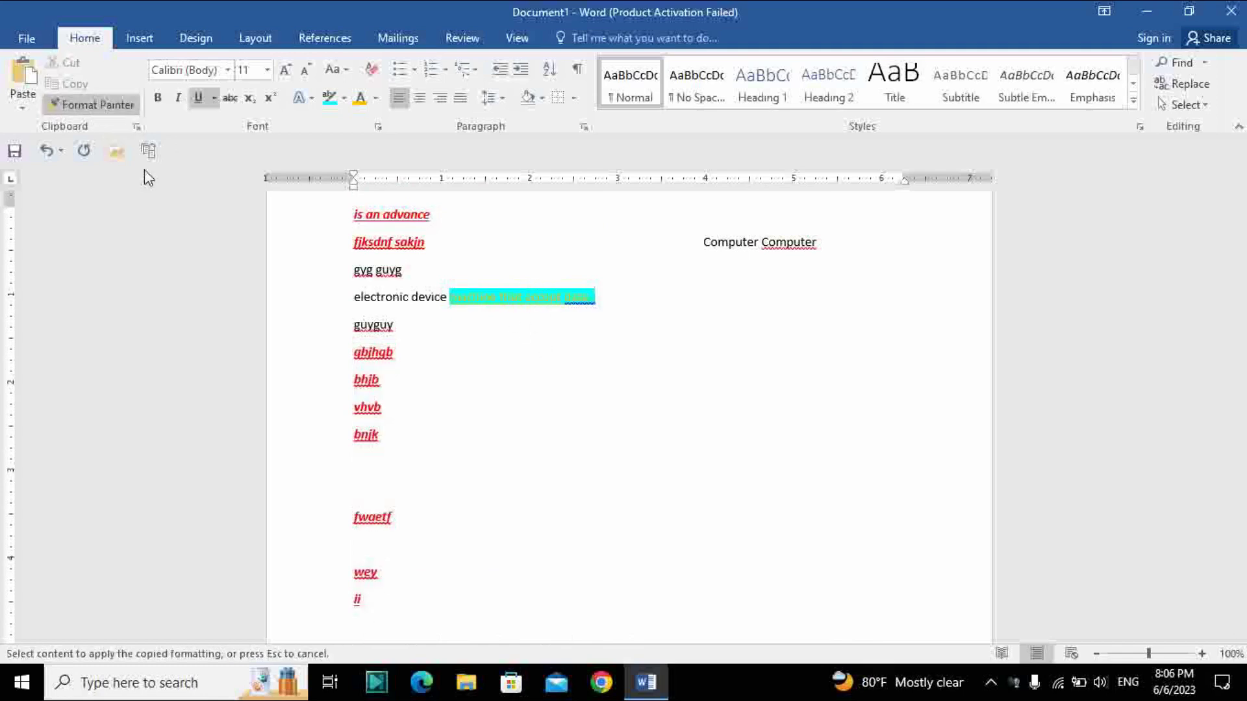
drag(354, 352, 488, 509)
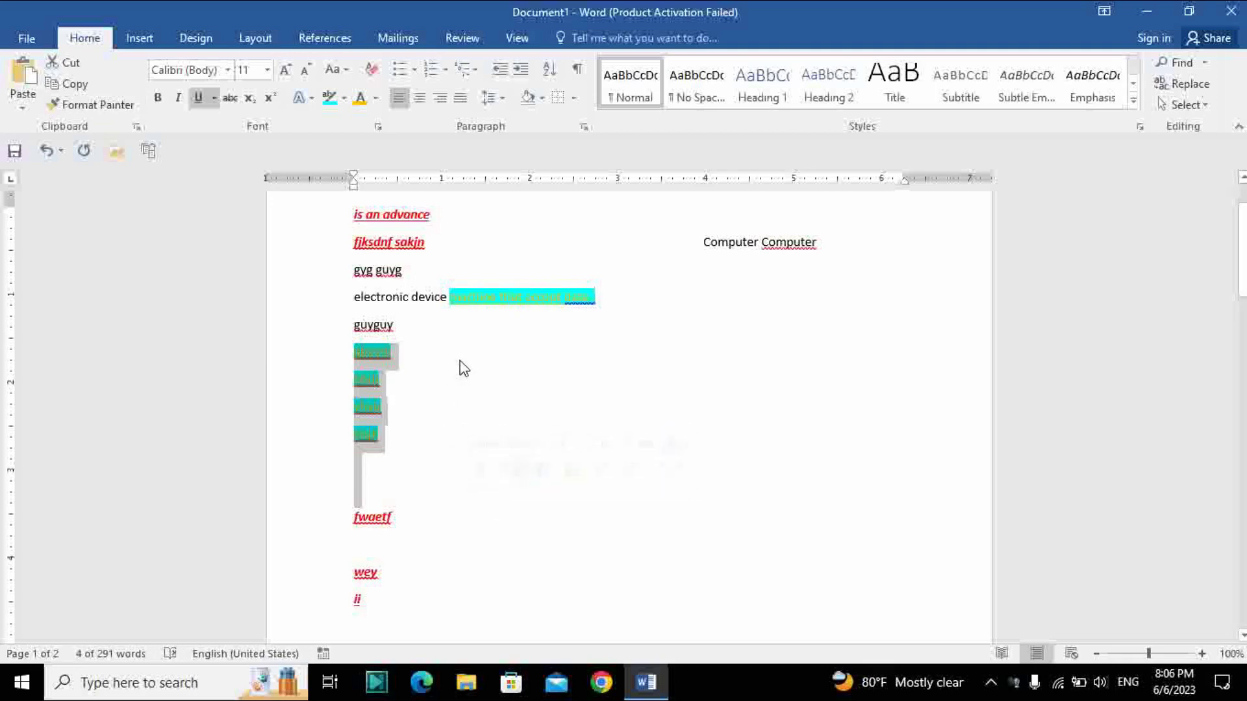
scroll(517, 377, up, 3)
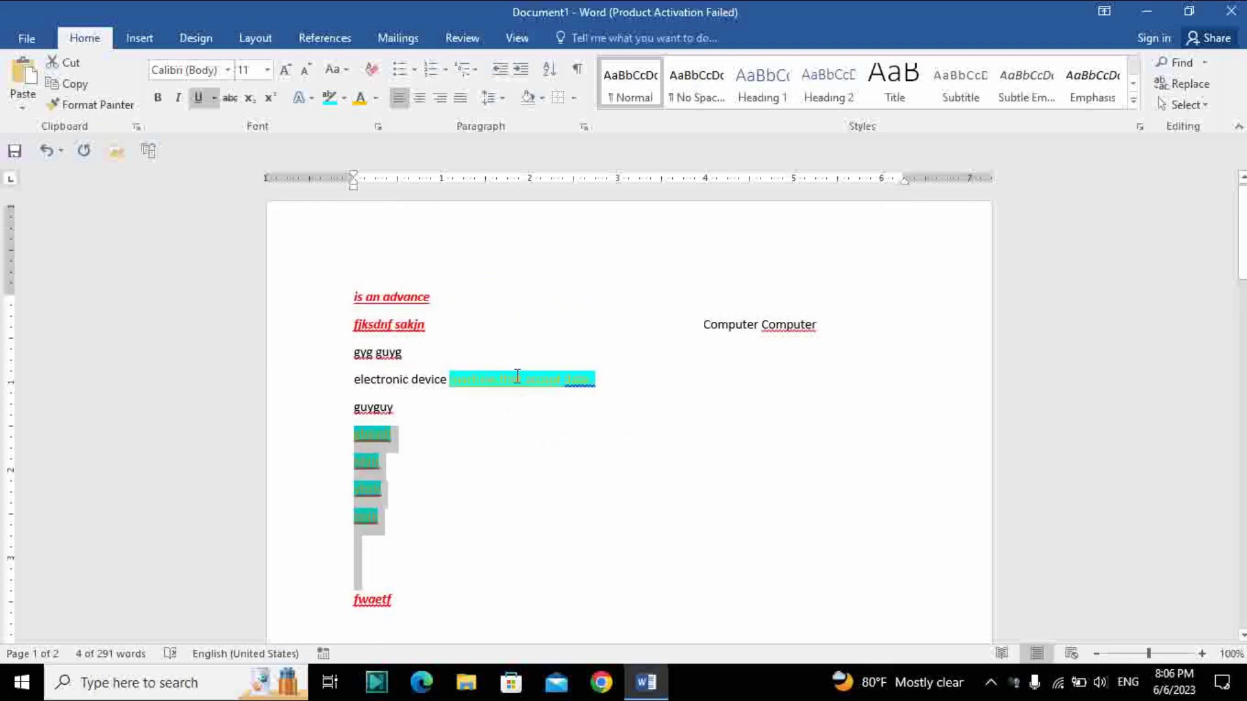
click(330, 293)
click(348, 306)
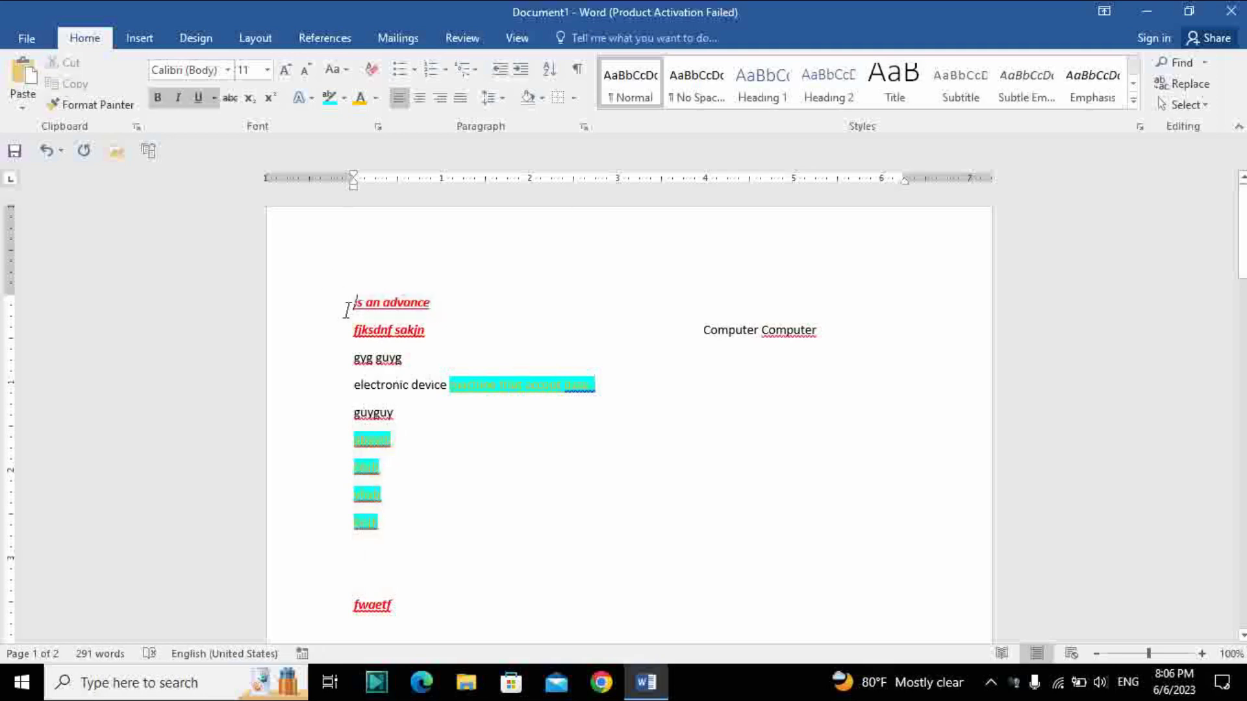
scroll(364, 292, up, 3)
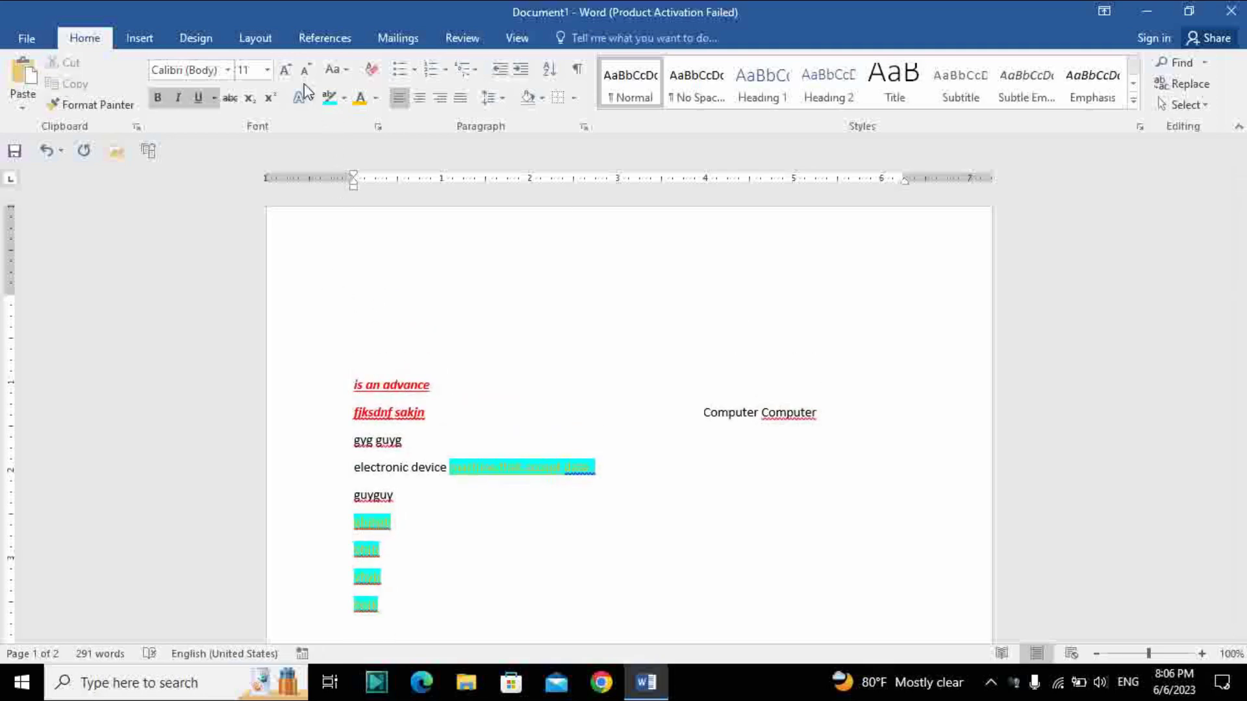
Set the font size to 26 and type (a+b)2=a2+2ab+b2
click(267, 69)
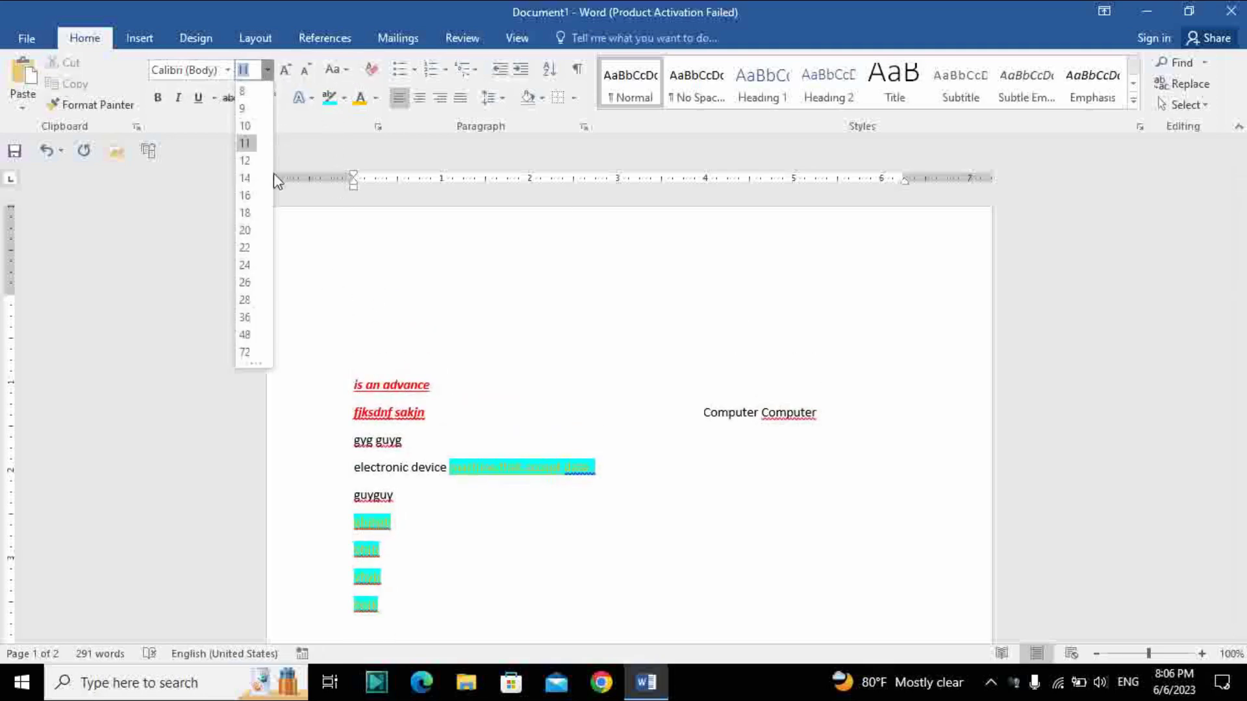
click(245, 282)
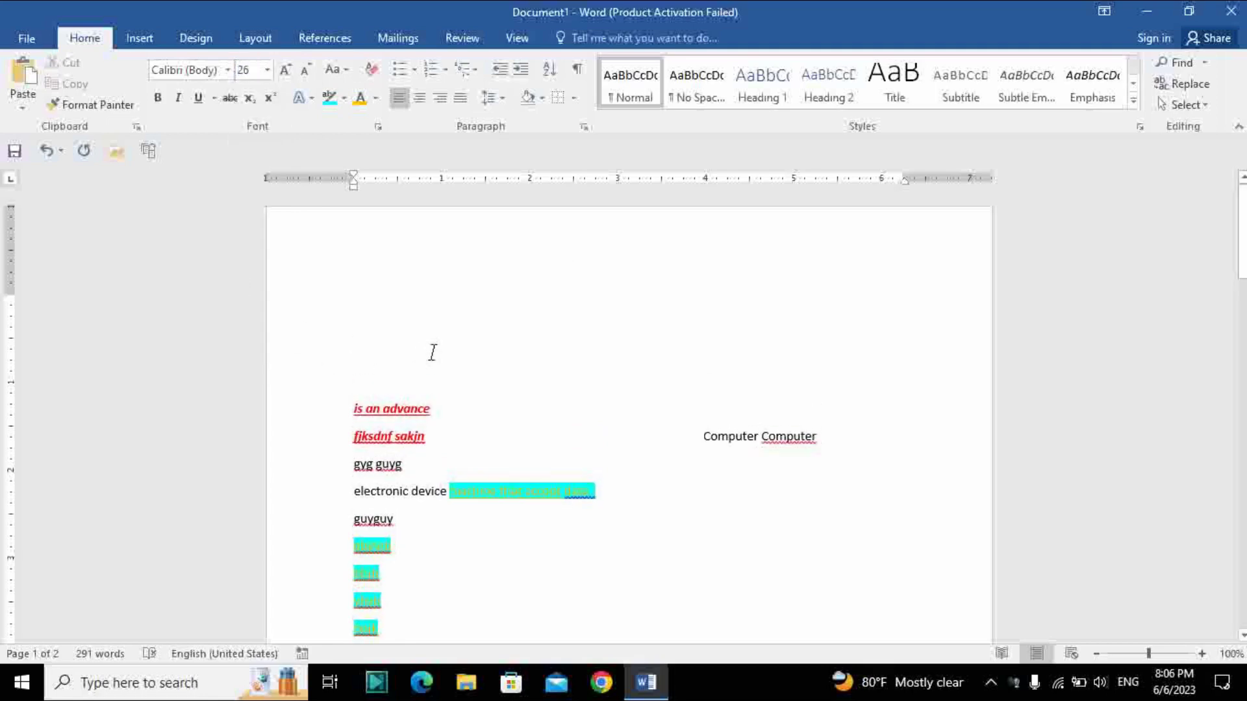
text(()
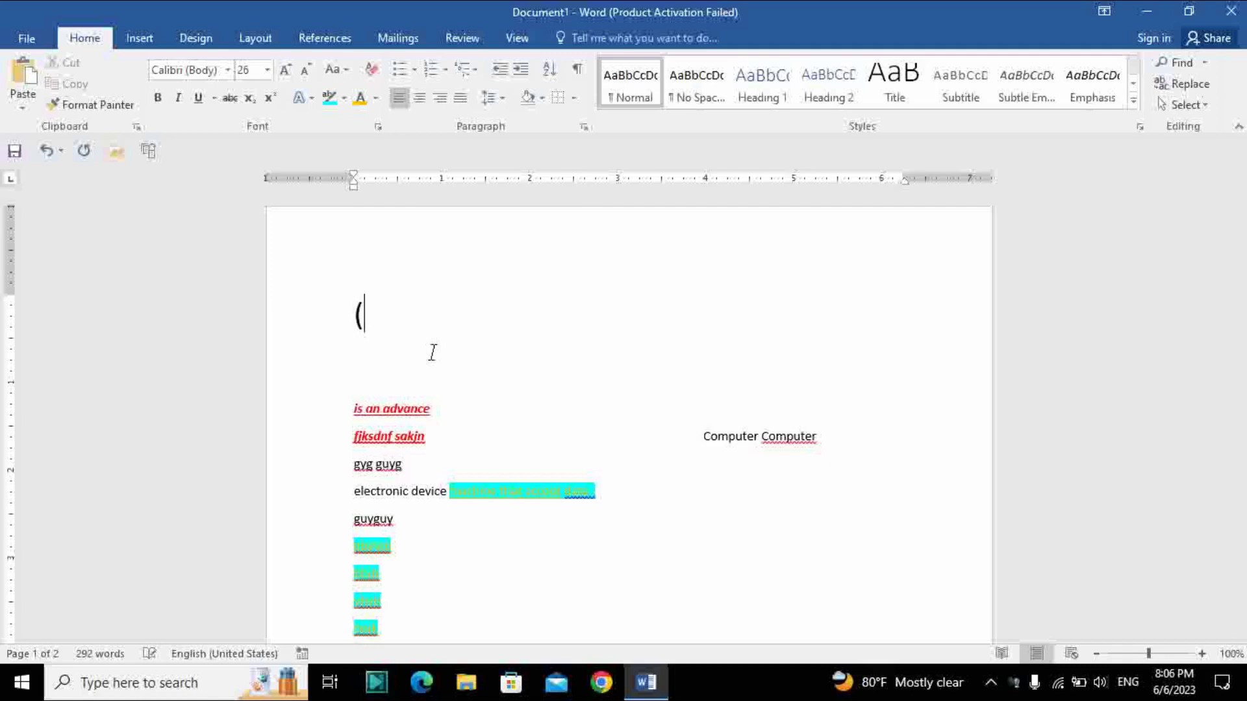
text(a+b)
text()2)
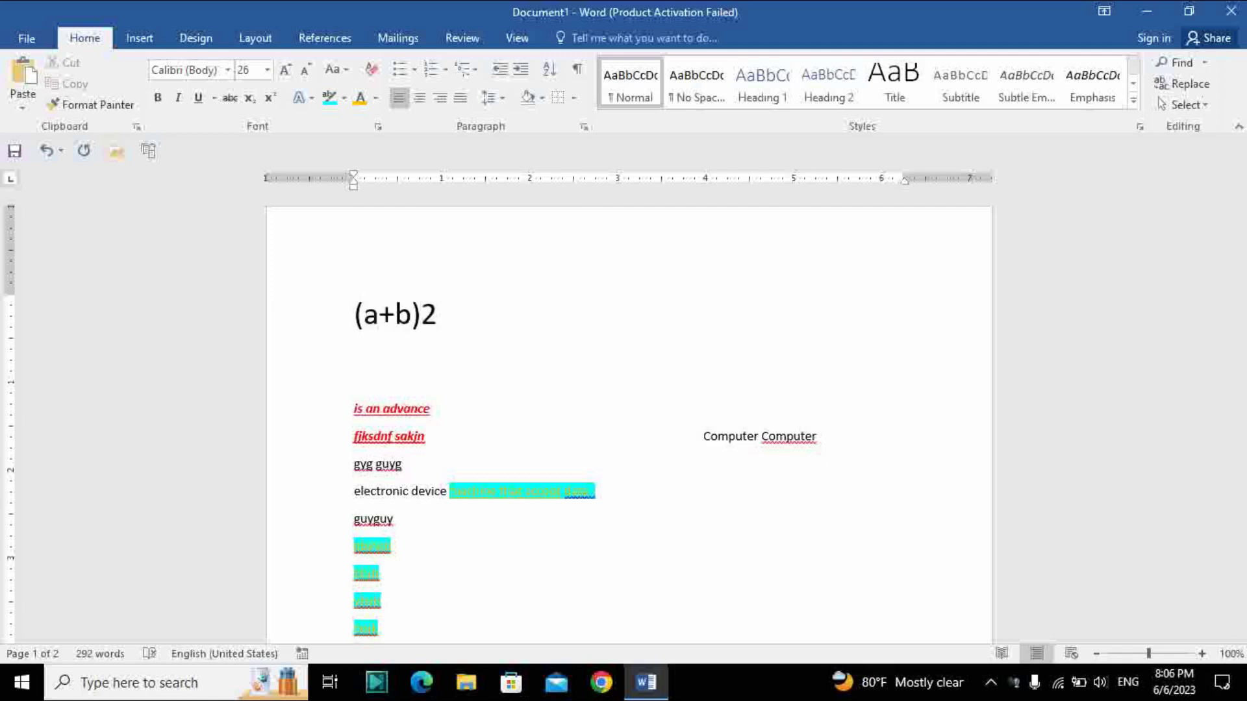
text(=)
text(a2+)
text(2ab+)
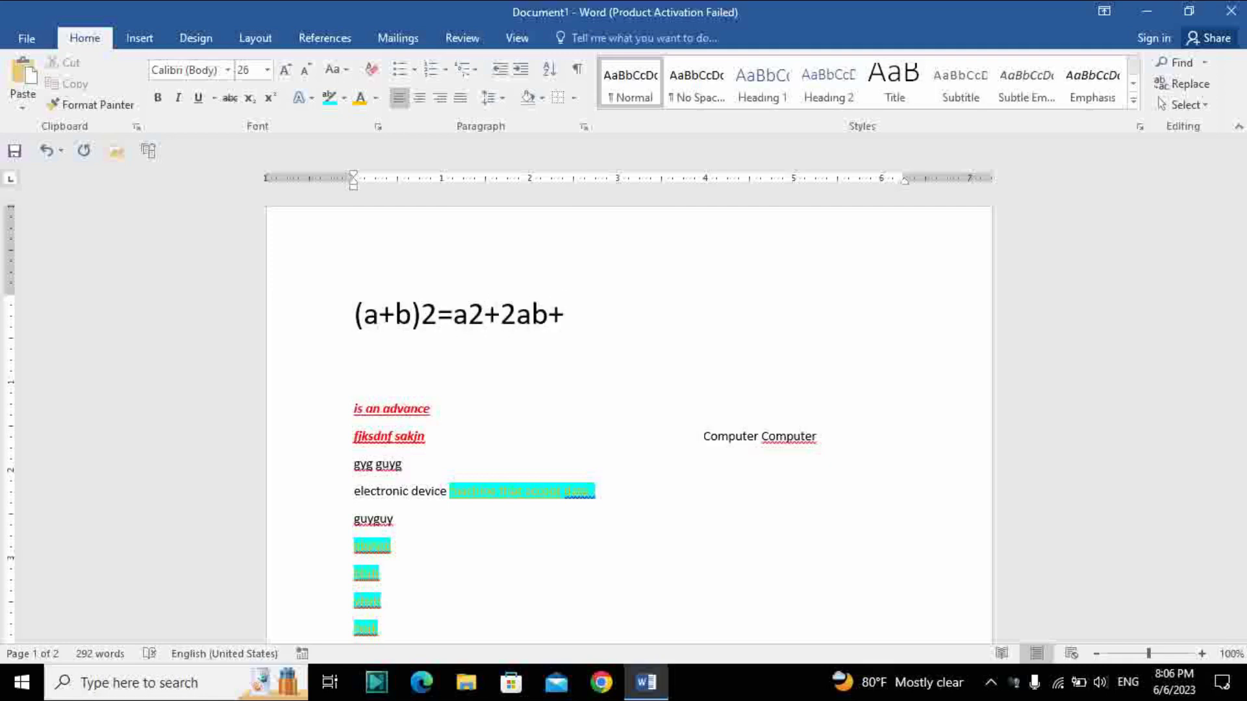
text(b2)
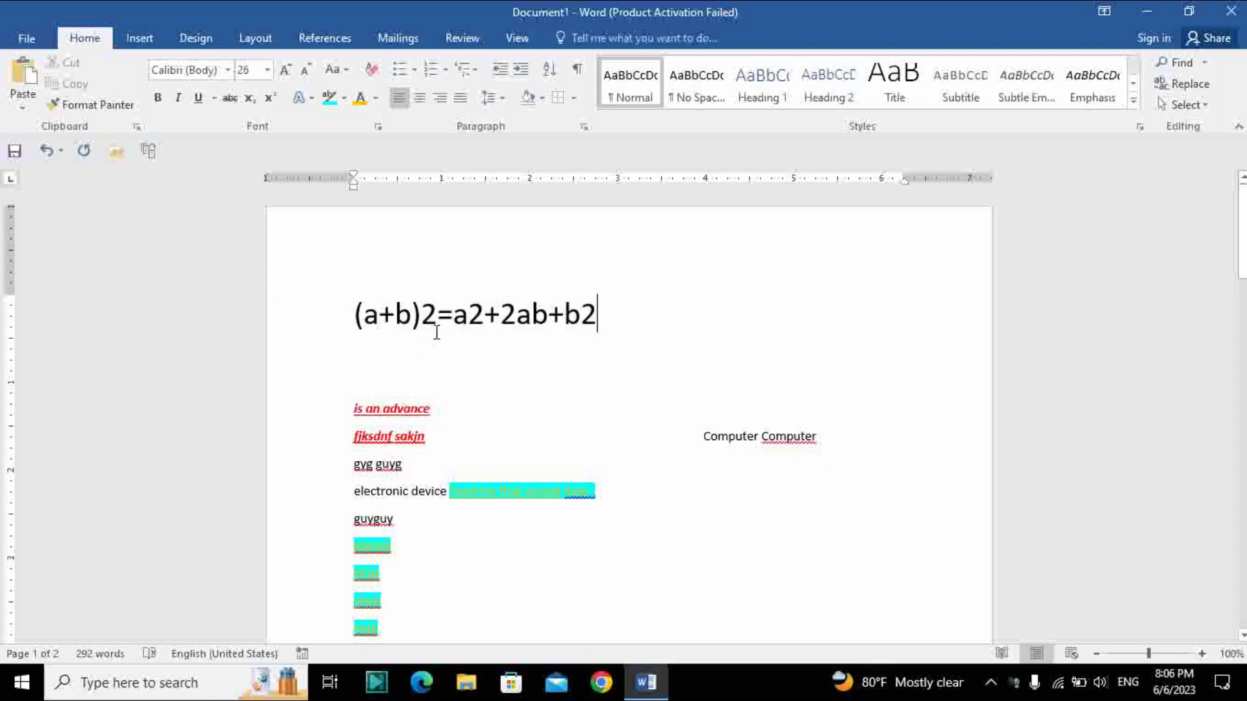
Superscript all three exponent 2s in the equation and start a new line
drag(436, 329, 427, 311)
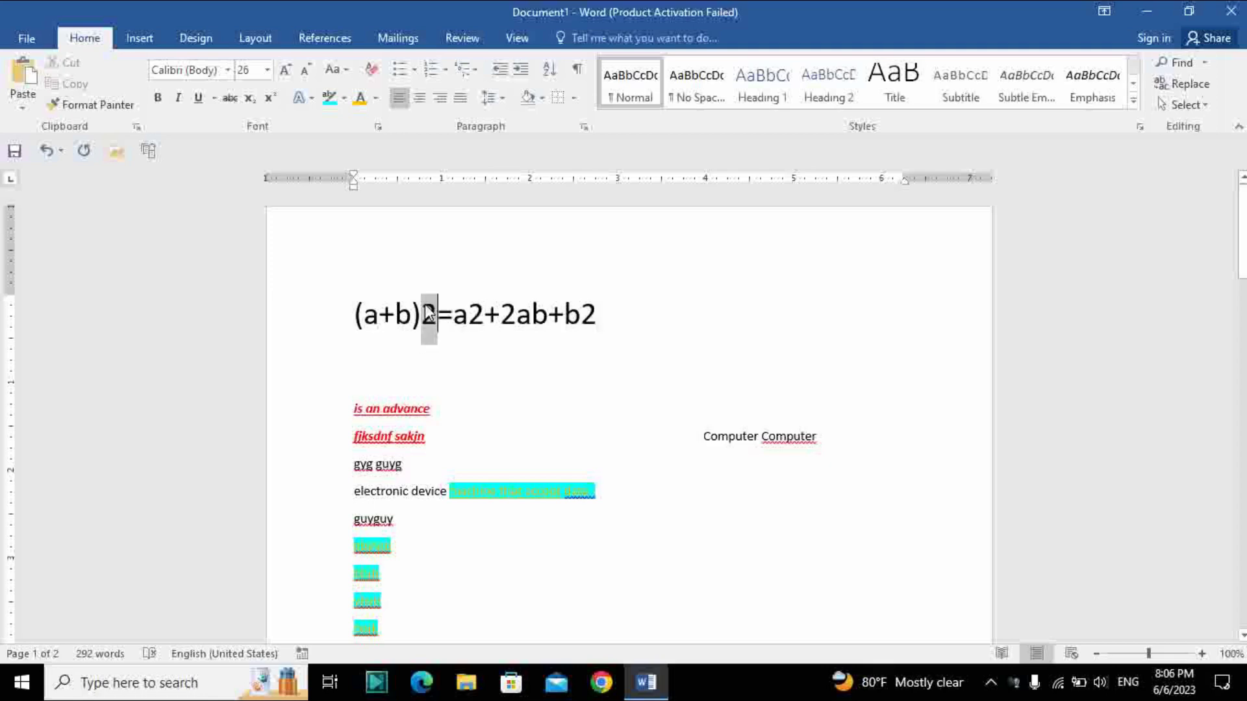
click(272, 98)
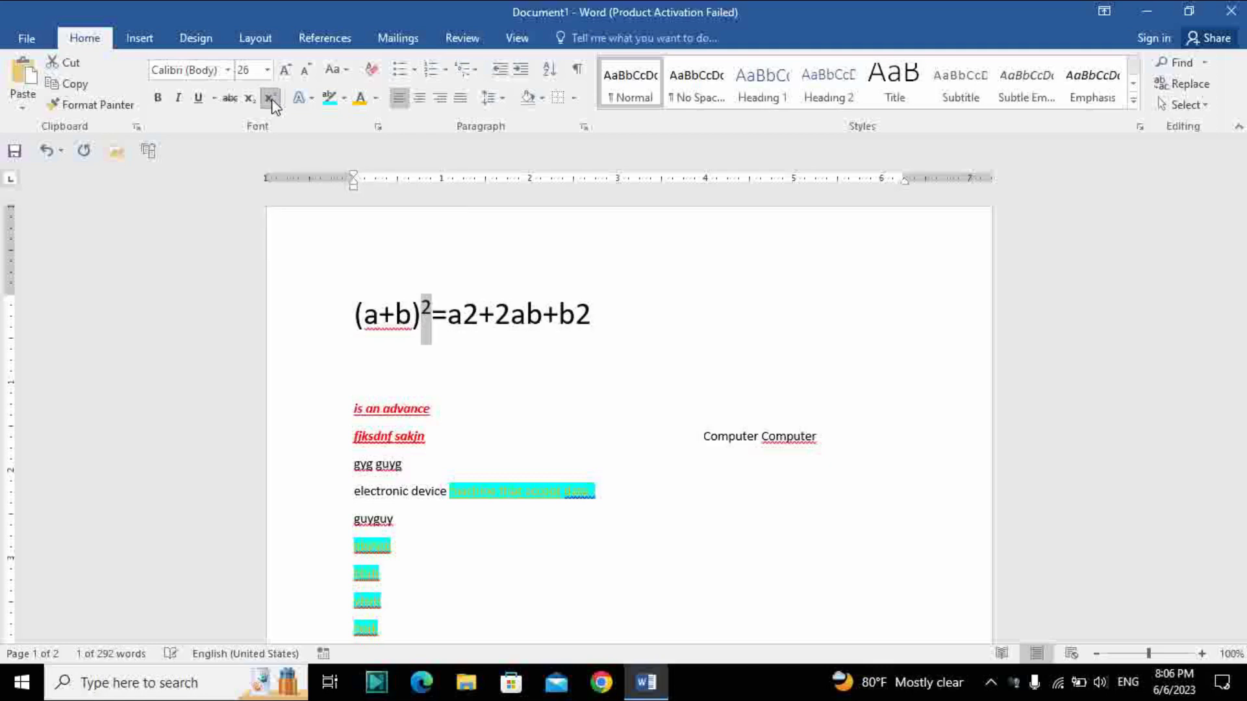
drag(463, 317, 481, 317)
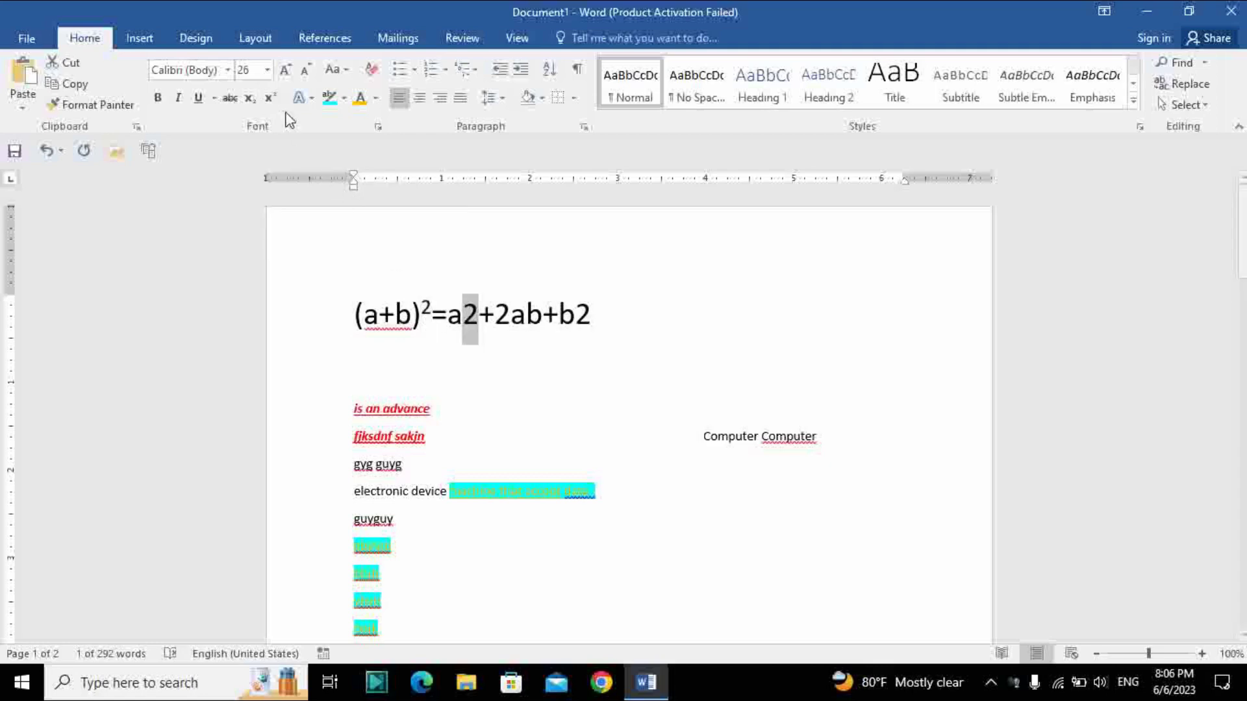
click(272, 99)
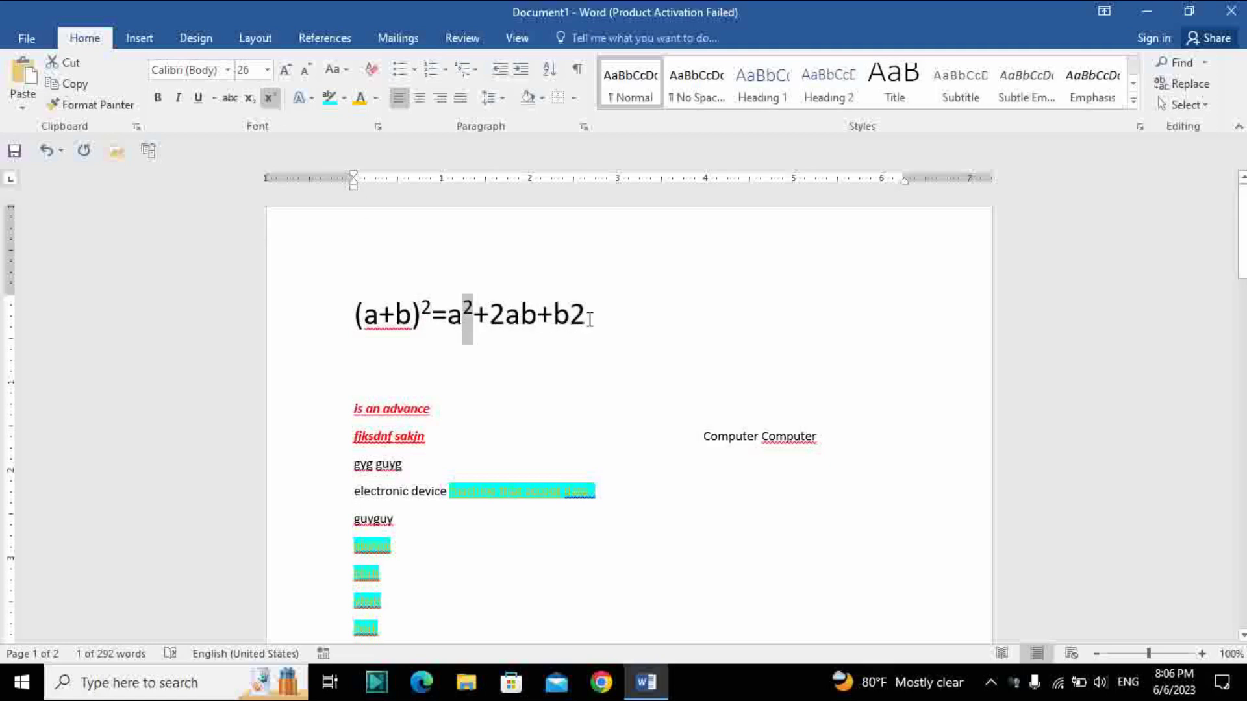
drag(590, 318, 569, 318)
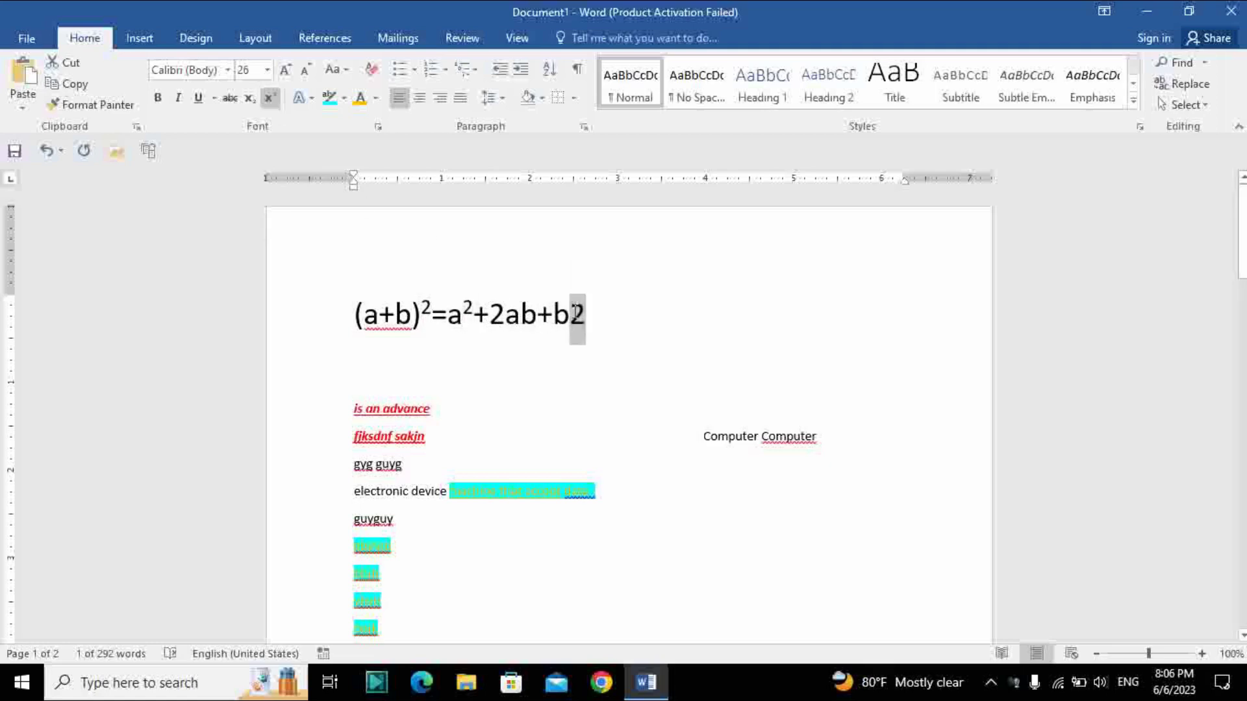
click(275, 98)
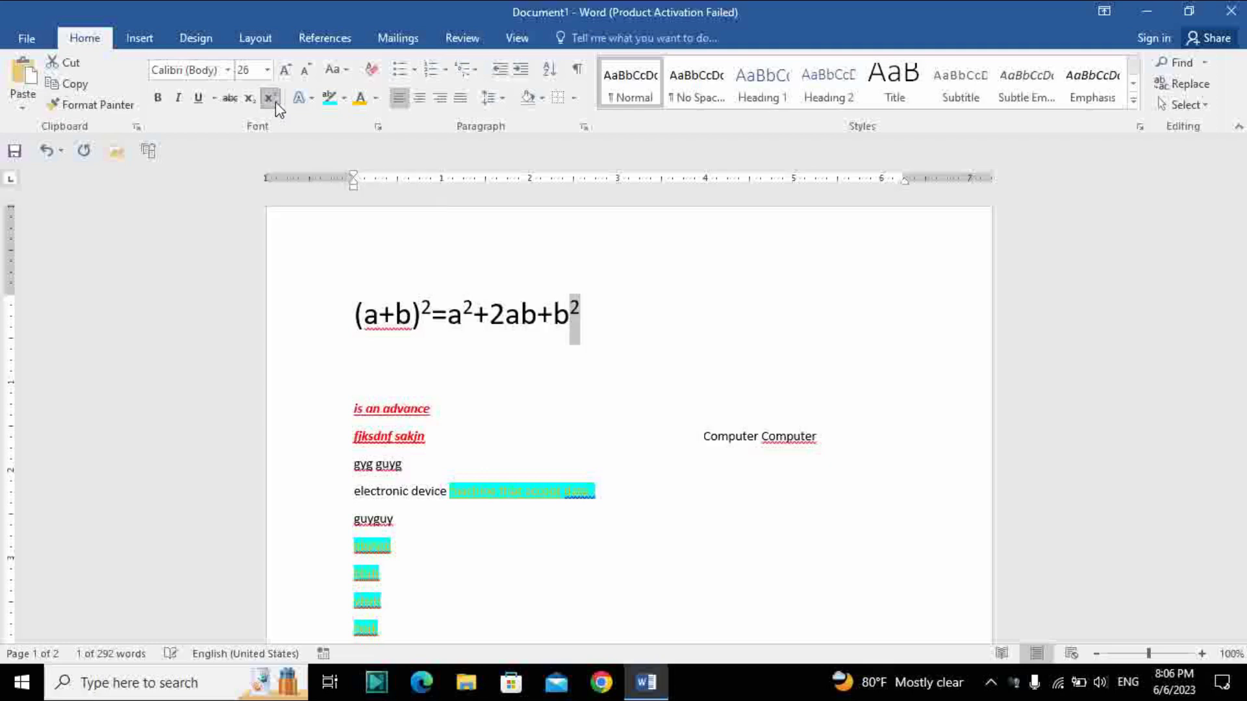
click(595, 335)
key(Return)
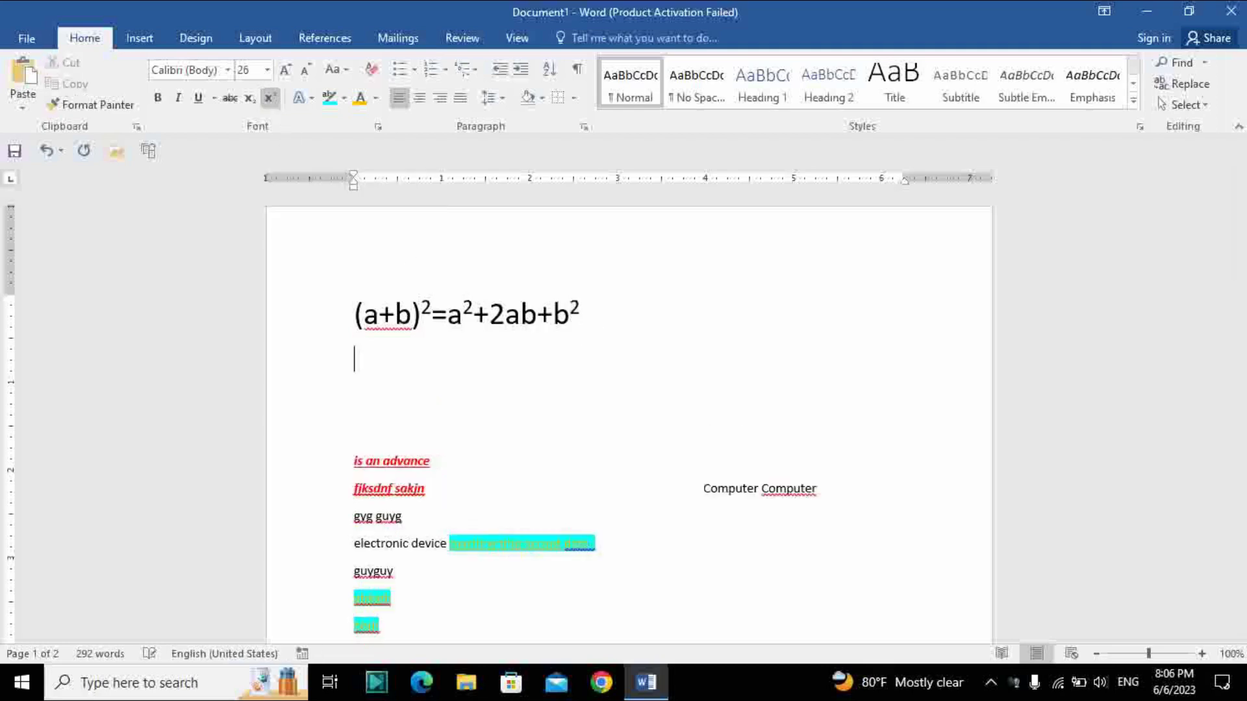
Type h2o and make its 2 a subscript
text(h2)
text(c)
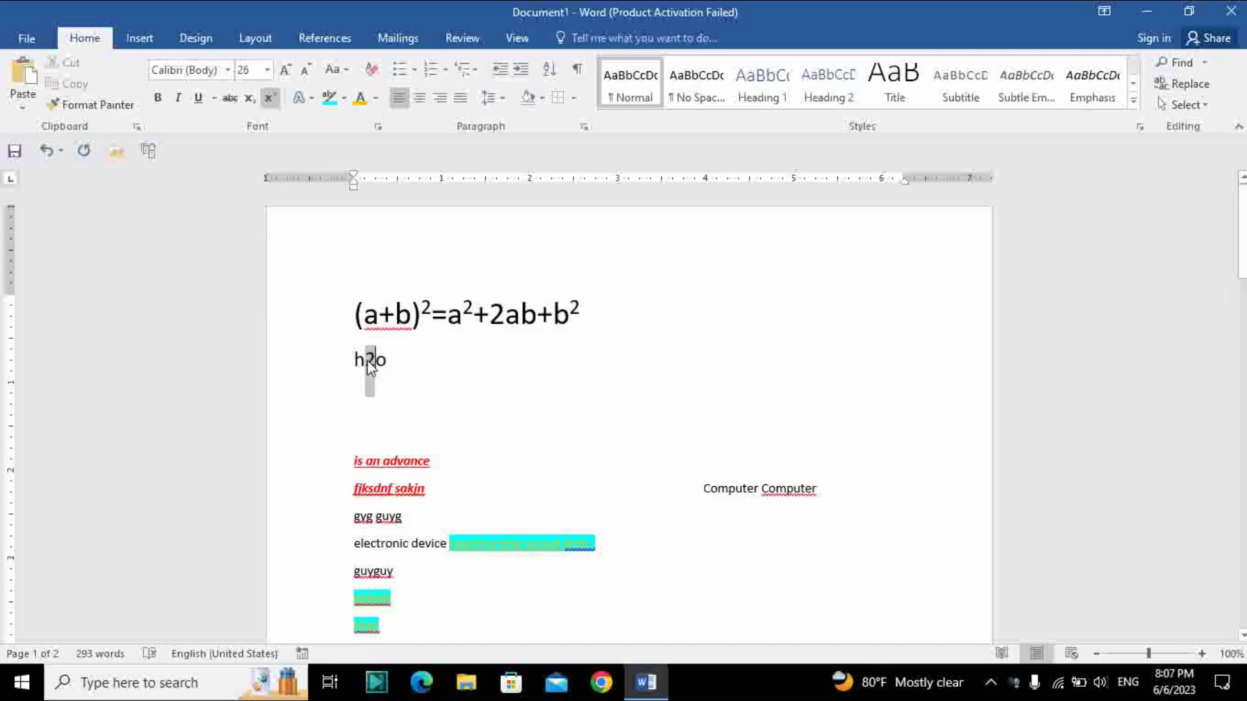
drag(367, 359, 367, 361)
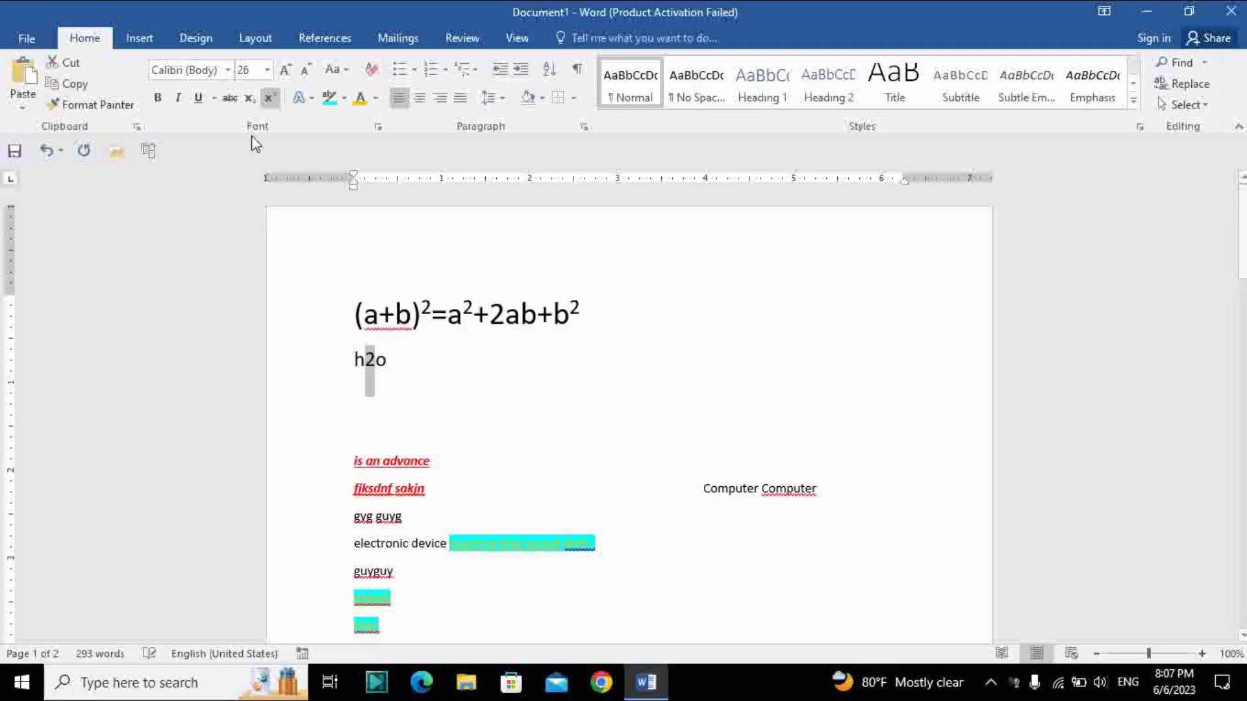
click(253, 96)
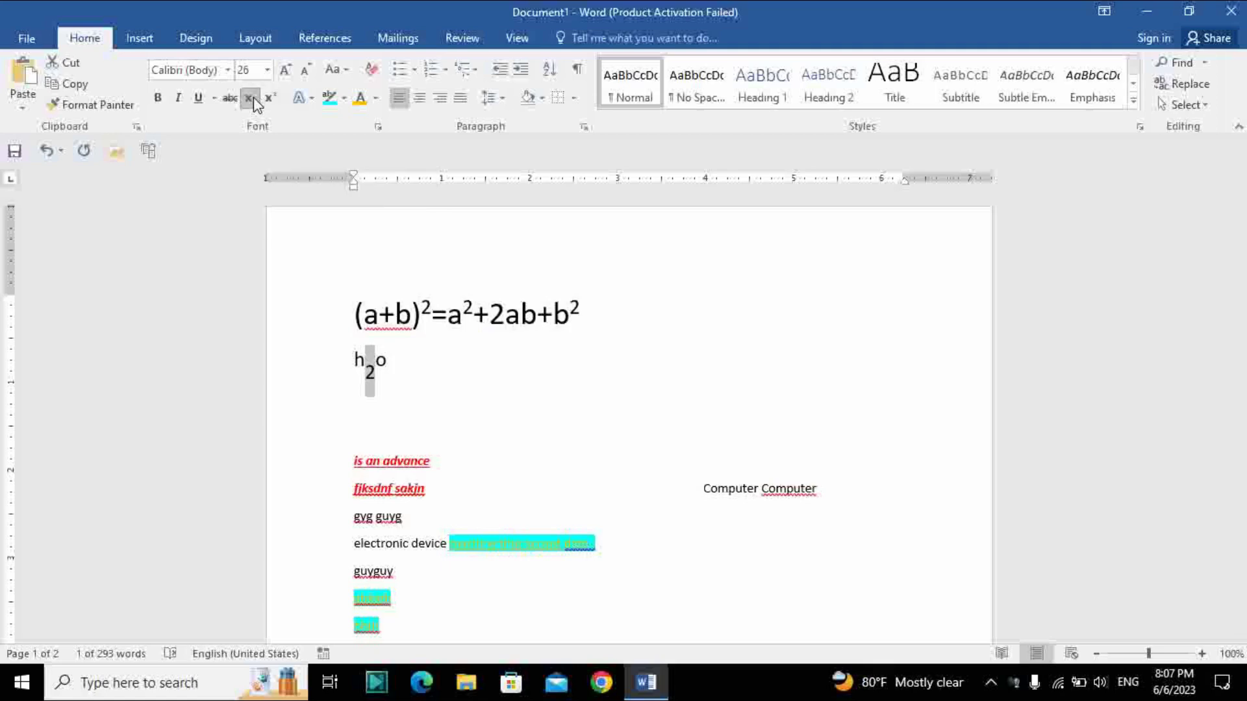
click(506, 392)
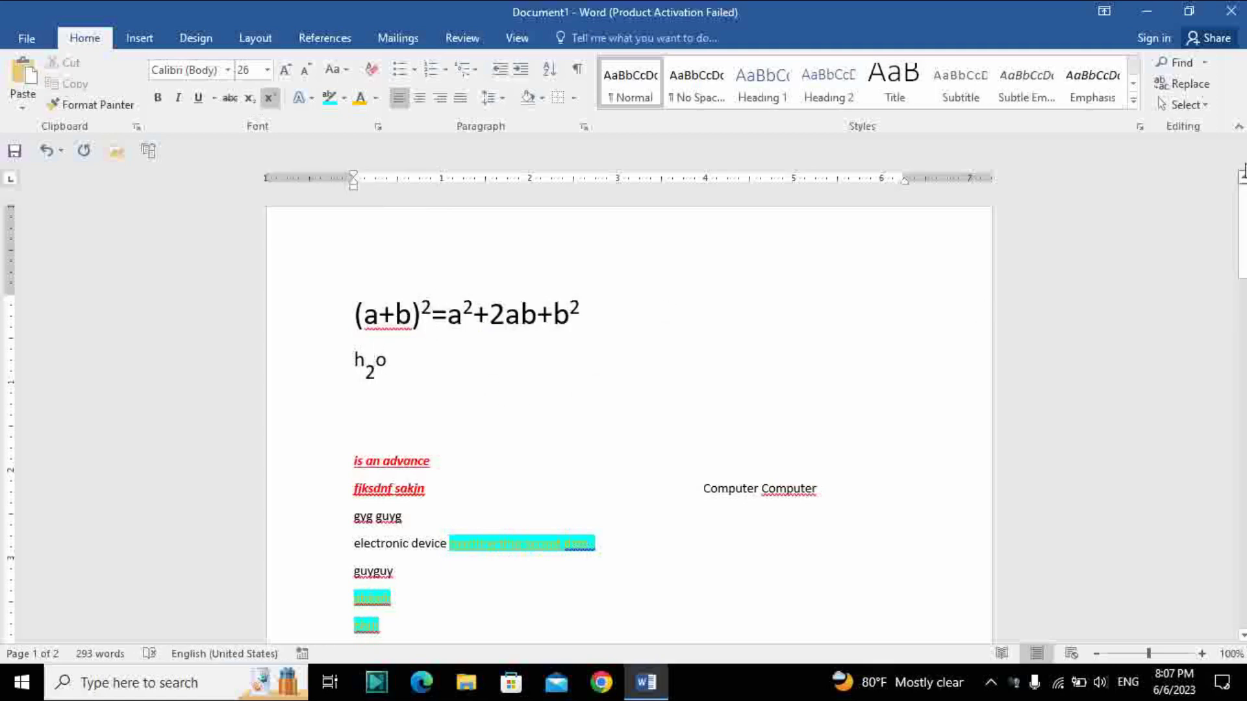
Scroll through the red 'Computer is an advance' lines, selecting some of their text
scroll(540, 457, down, 1)
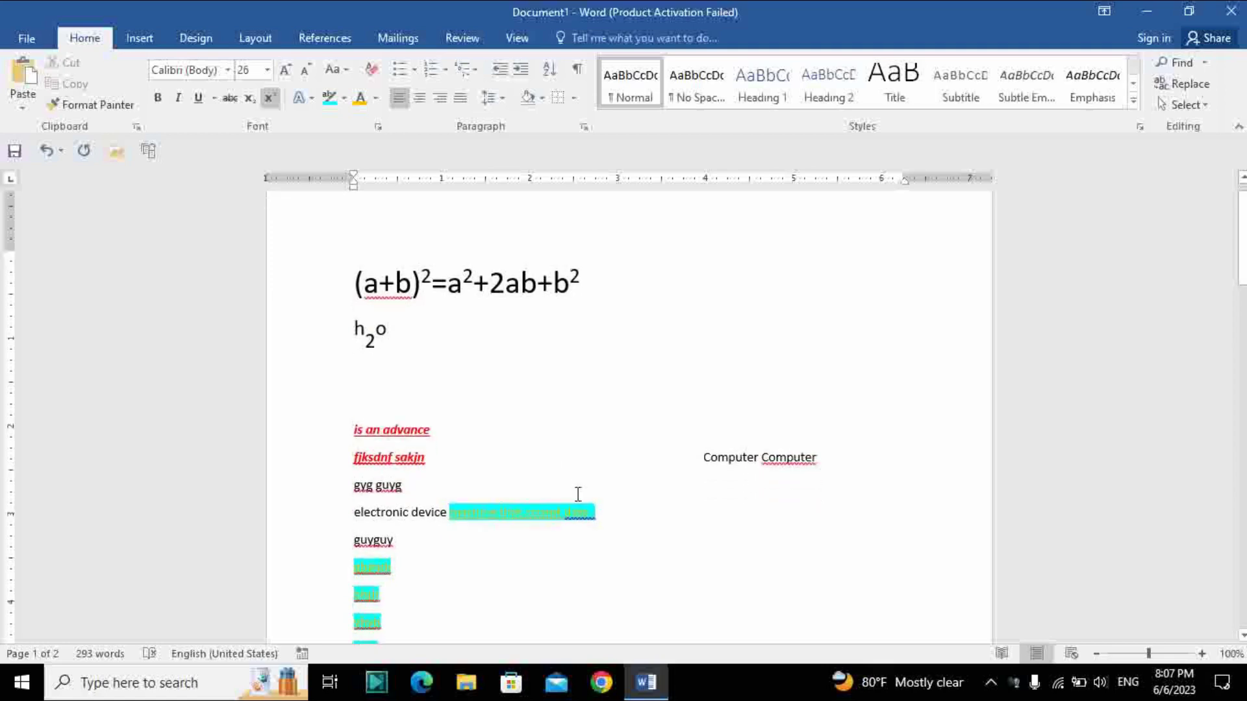
scroll(576, 501, down, 3)
scroll(479, 465, down, 1)
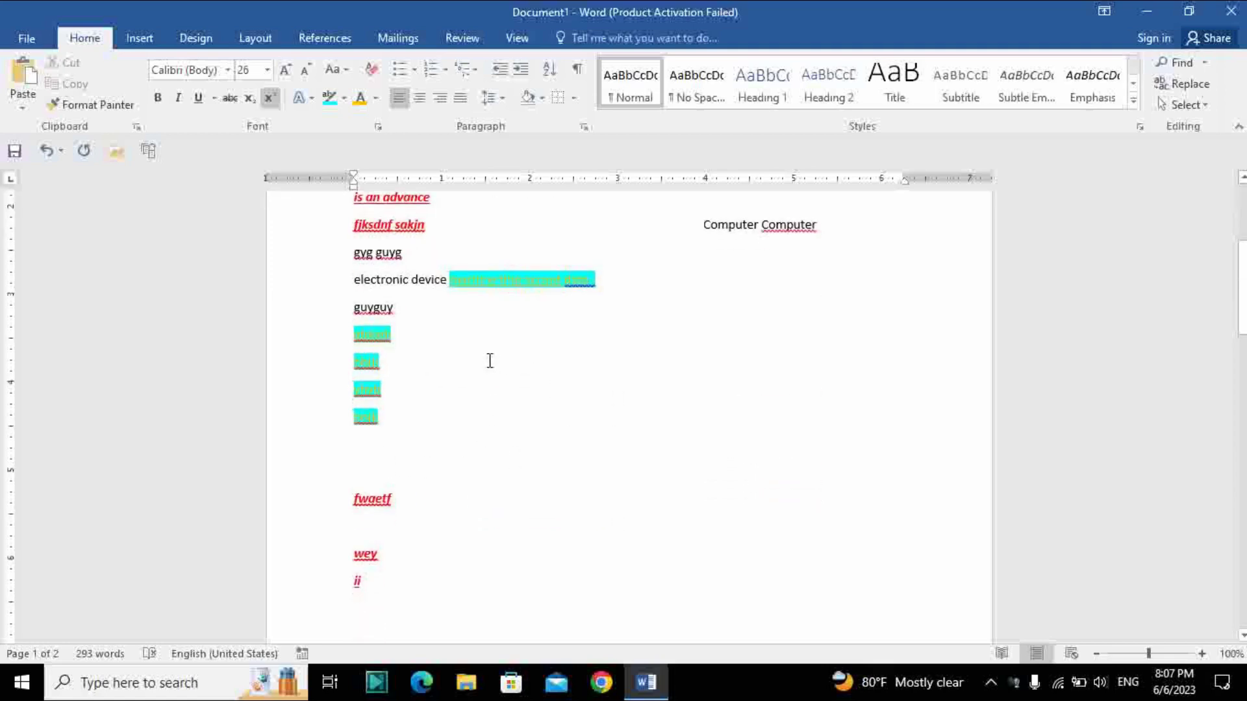
scroll(489, 361, down, 1)
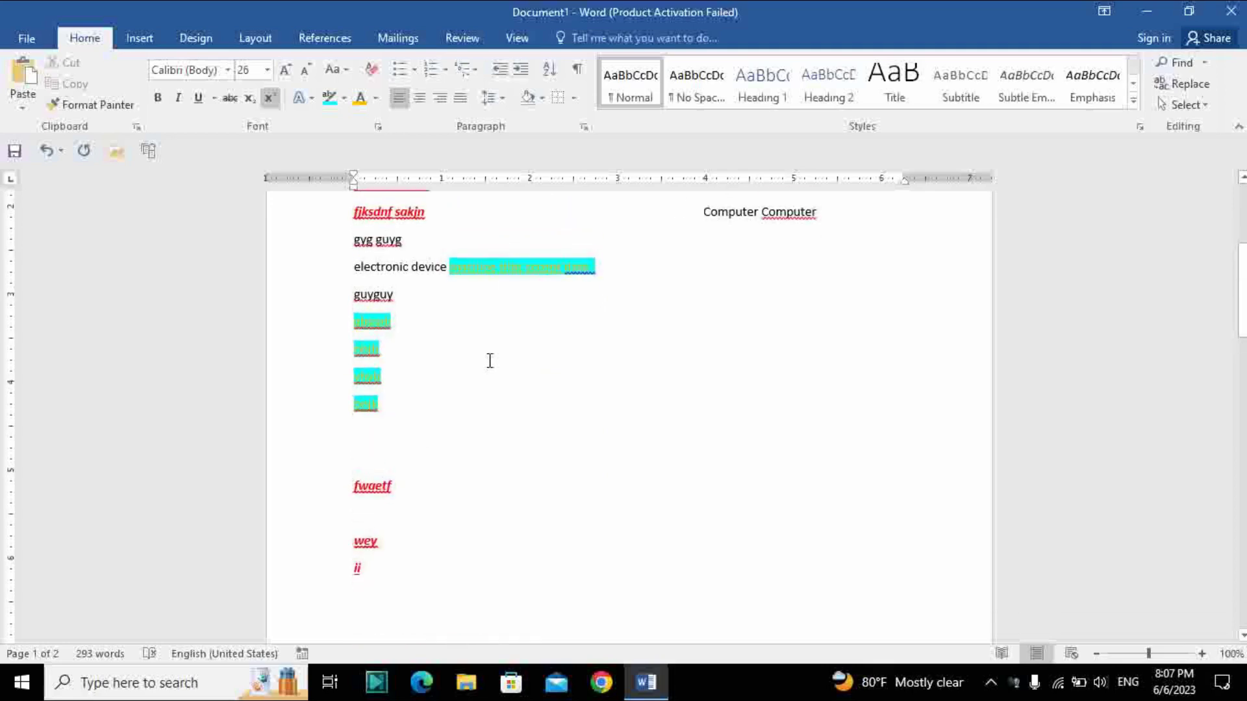
scroll(490, 361, down, 3)
scroll(521, 368, down, 2)
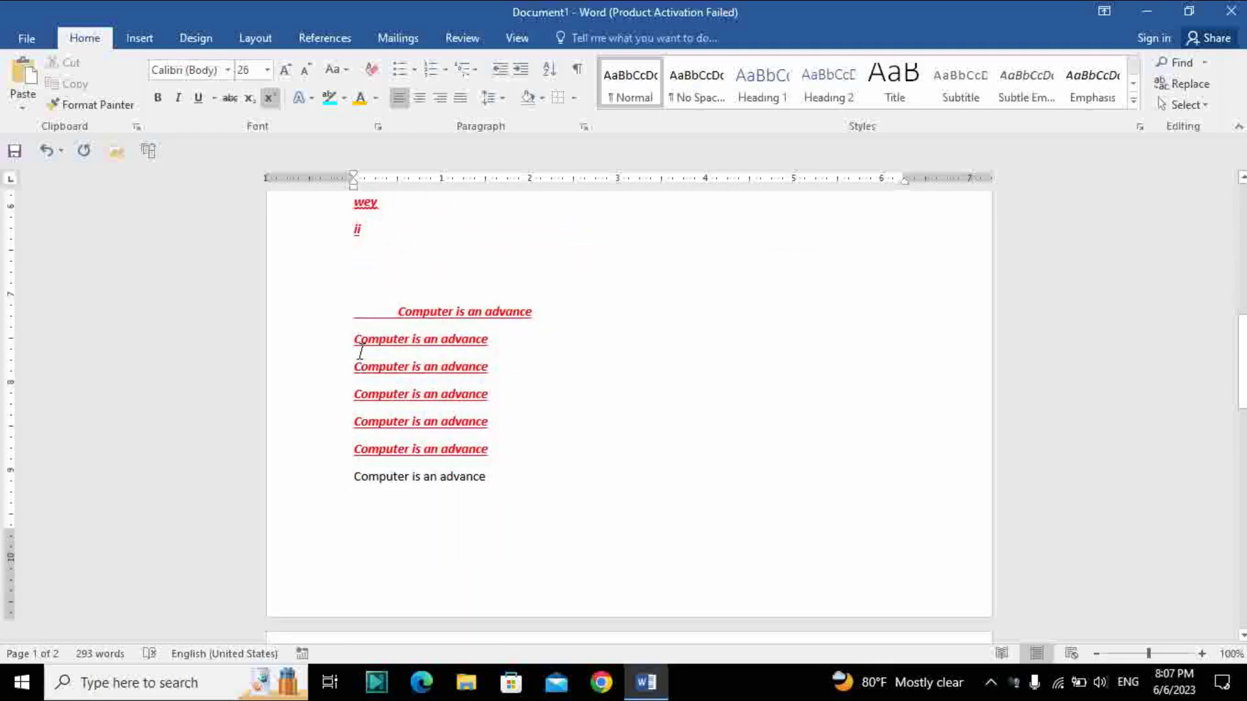
drag(360, 351, 404, 355)
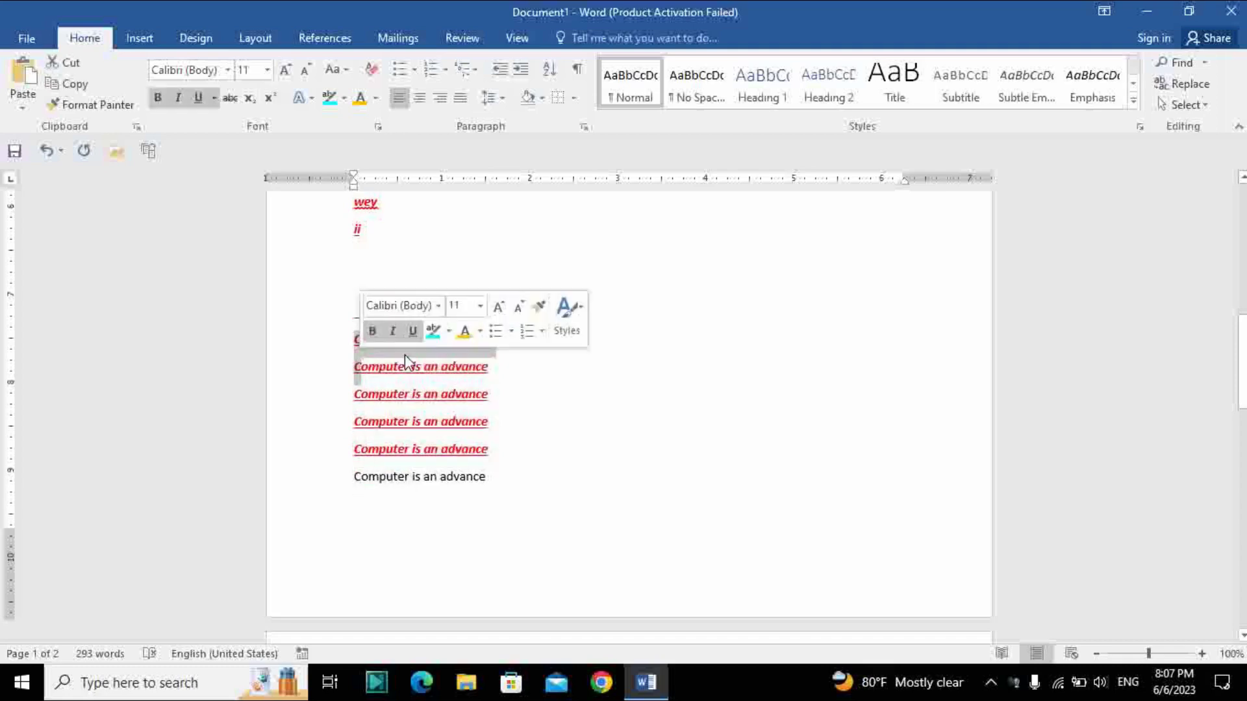
key(Tab)
click(517, 368)
scroll(533, 403, down, 1)
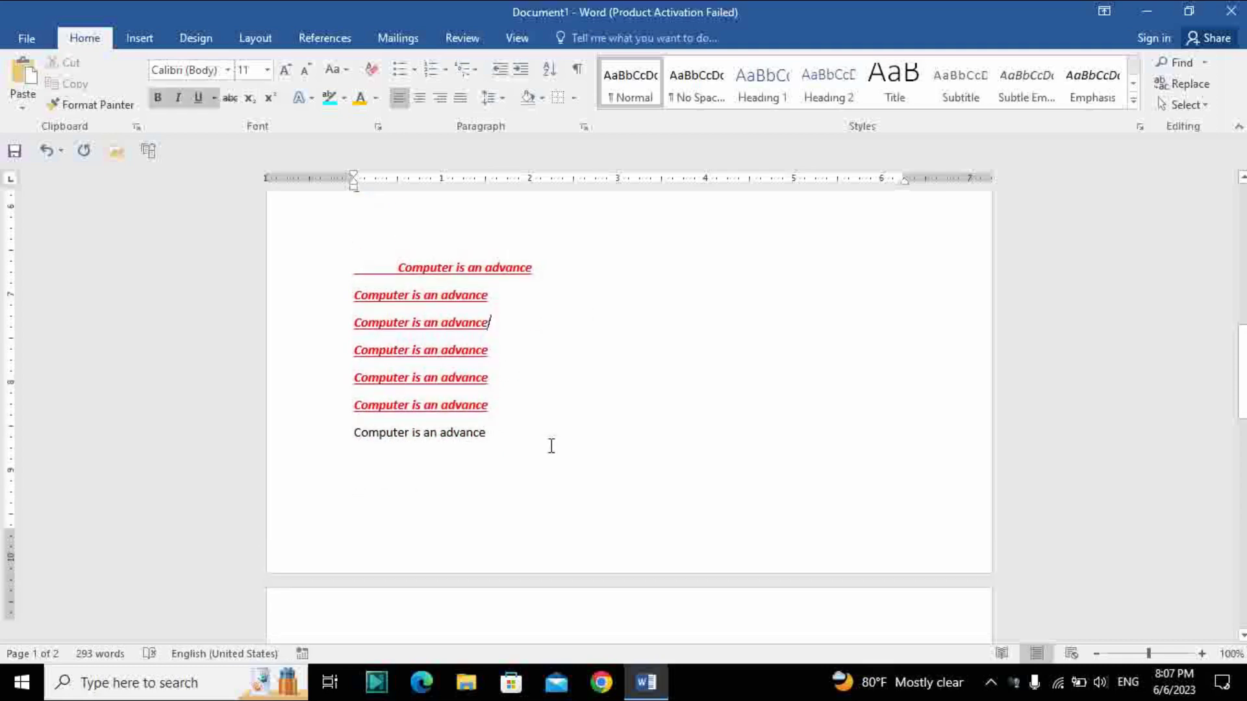
scroll(552, 447, down, 1)
scroll(556, 445, up, 5)
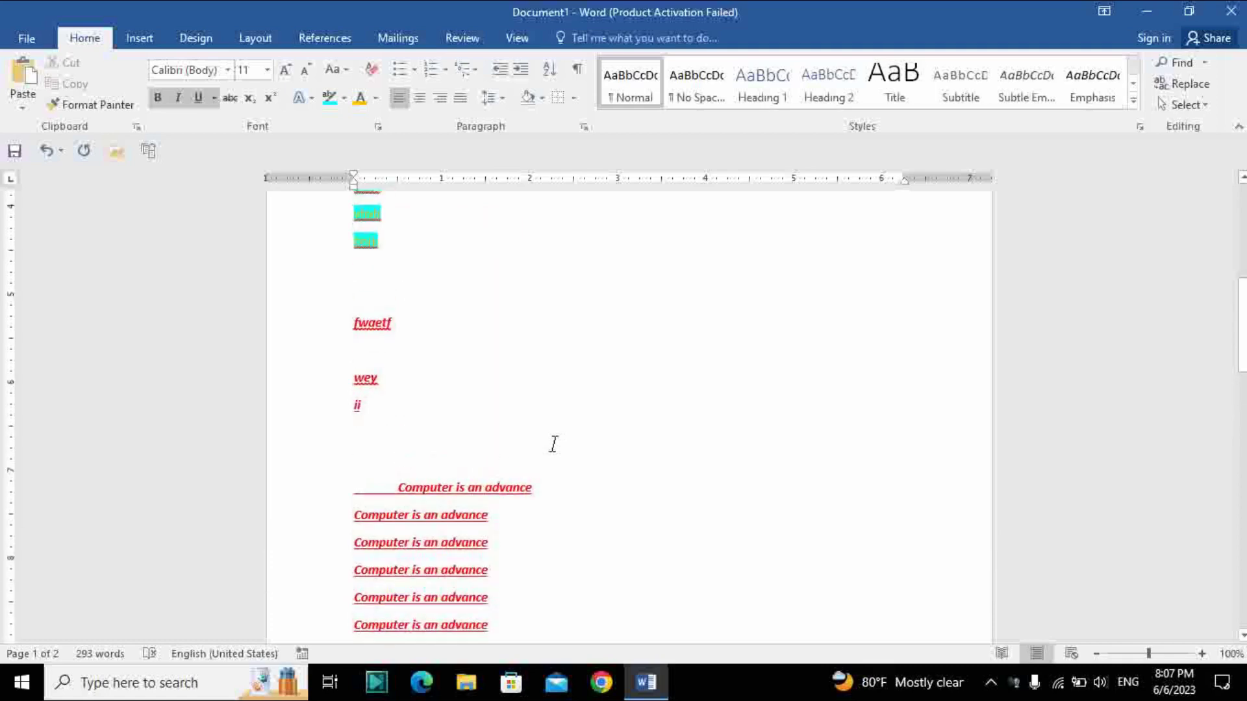
scroll(555, 445, up, 5)
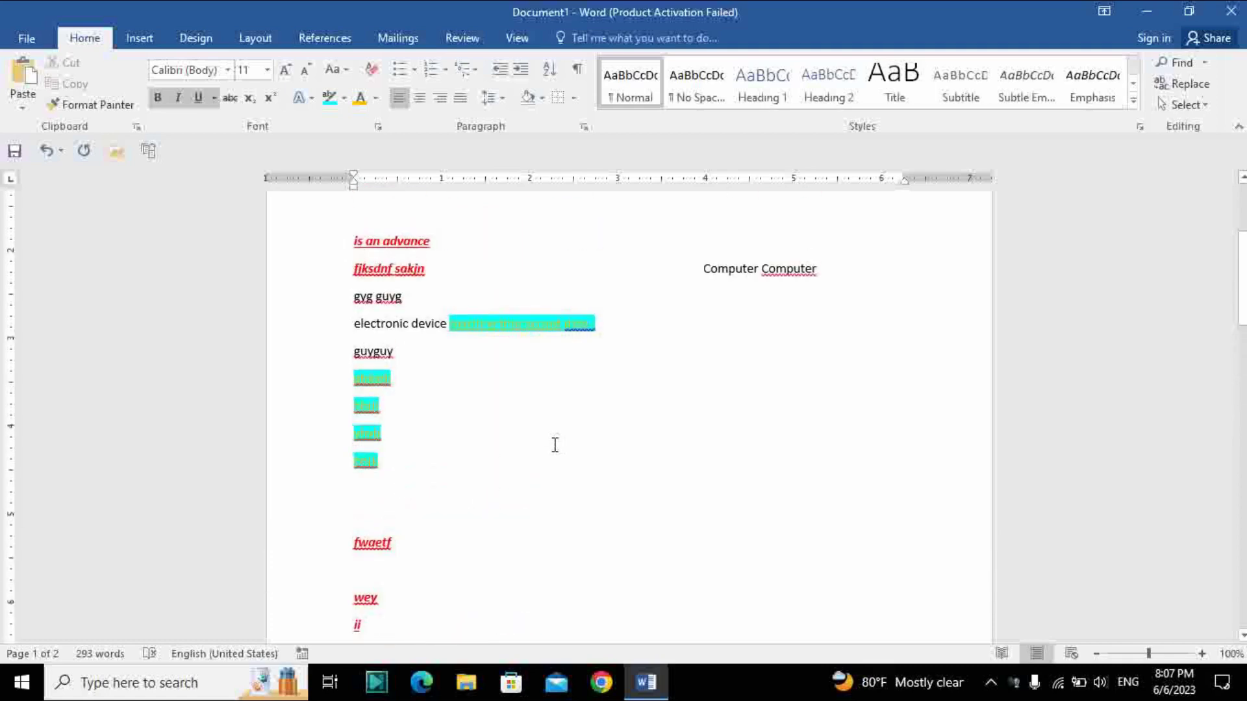
Open Advanced Find from the navigation pane and move the dialog off the text
click(1179, 65)
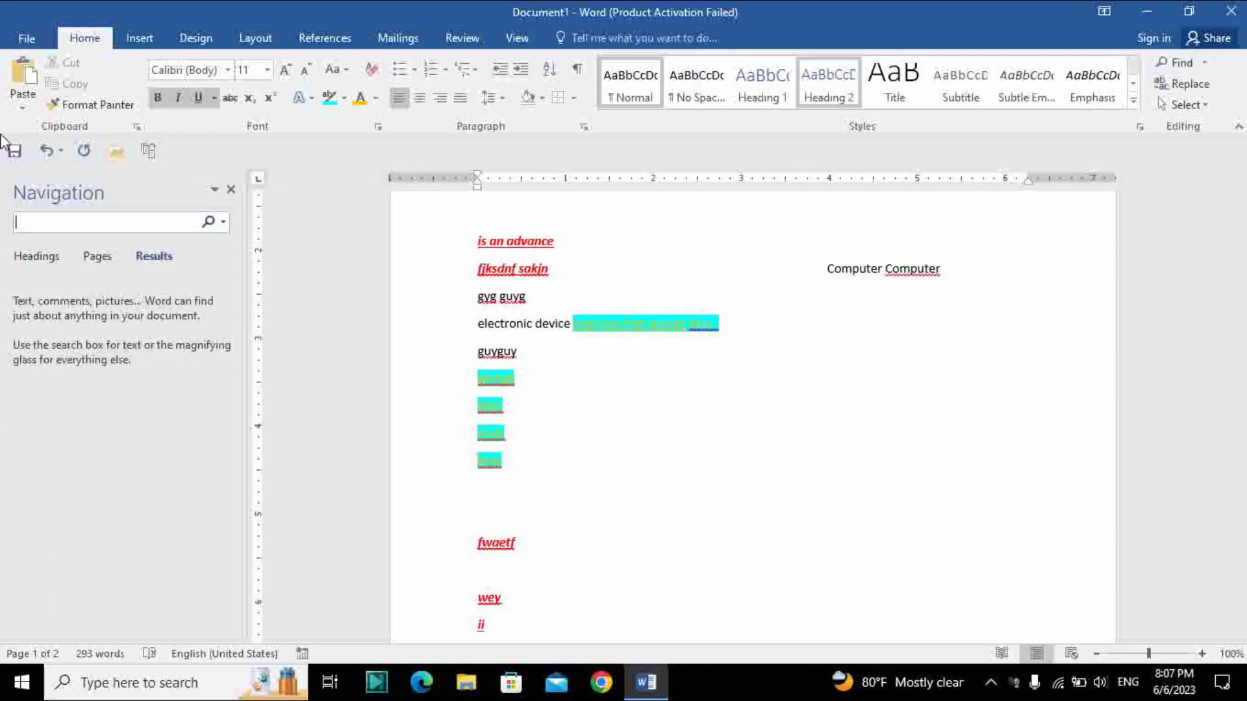
click(220, 222)
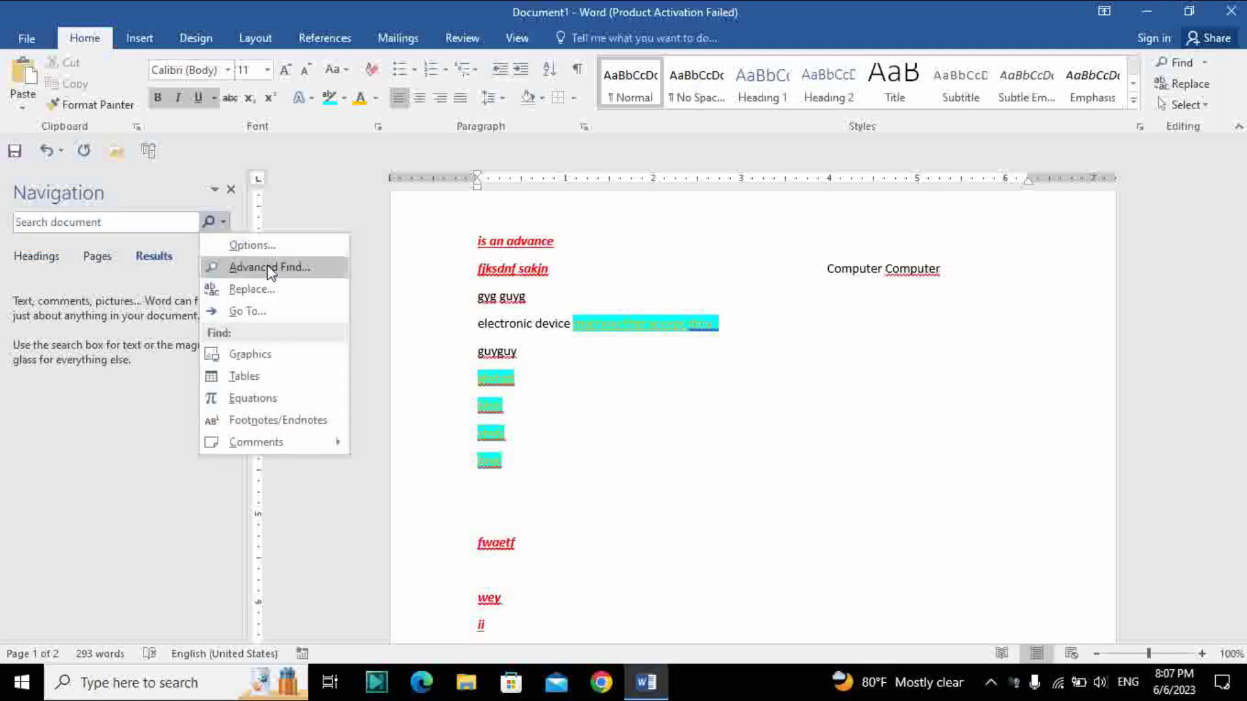
click(266, 267)
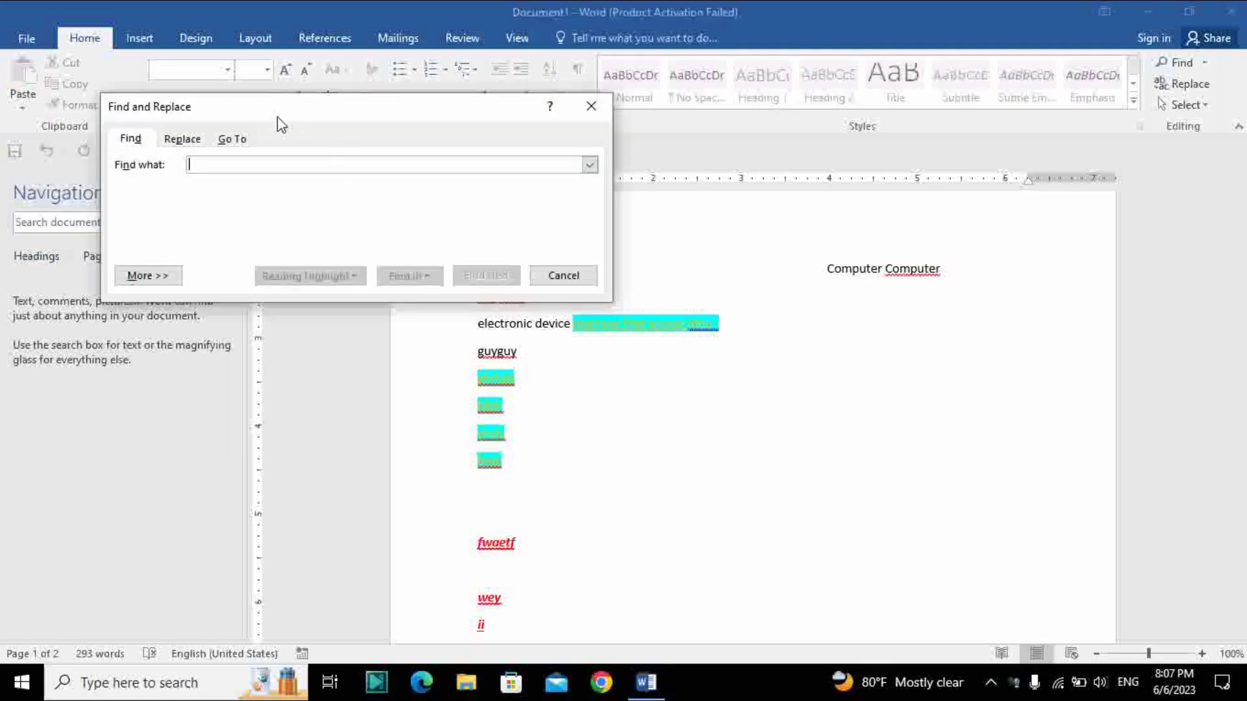
drag(267, 119, 757, 225)
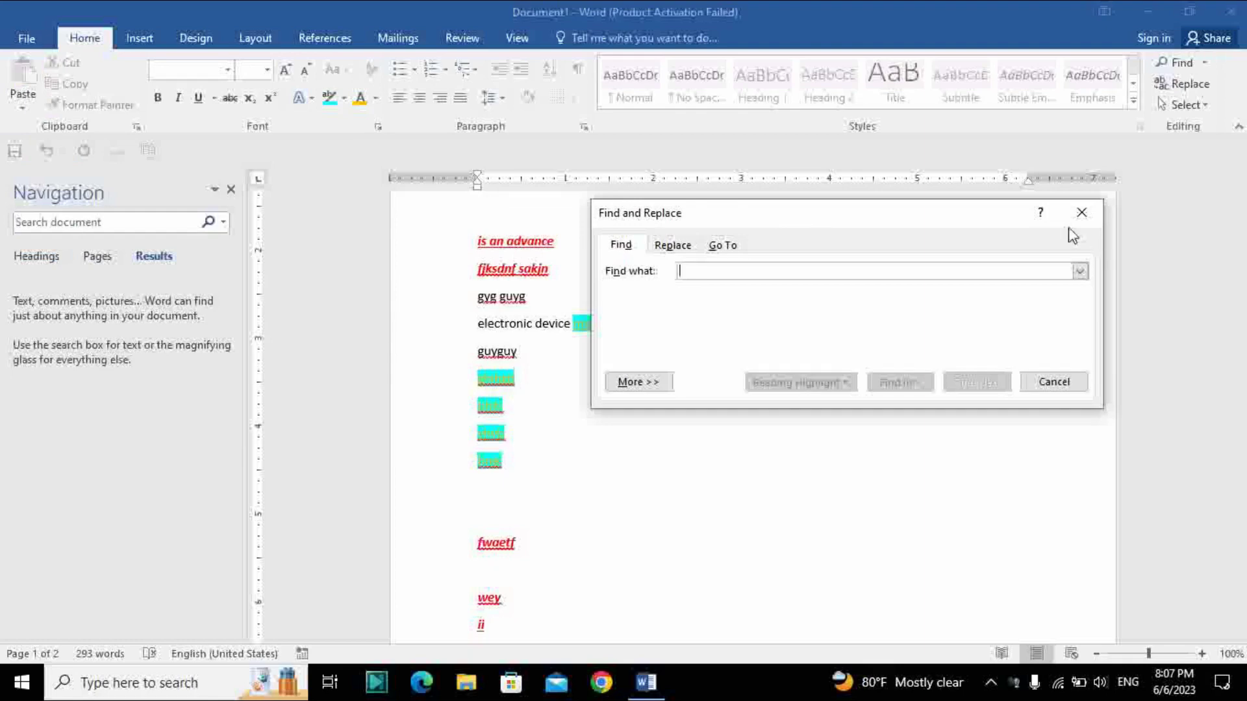
drag(658, 214, 785, 202)
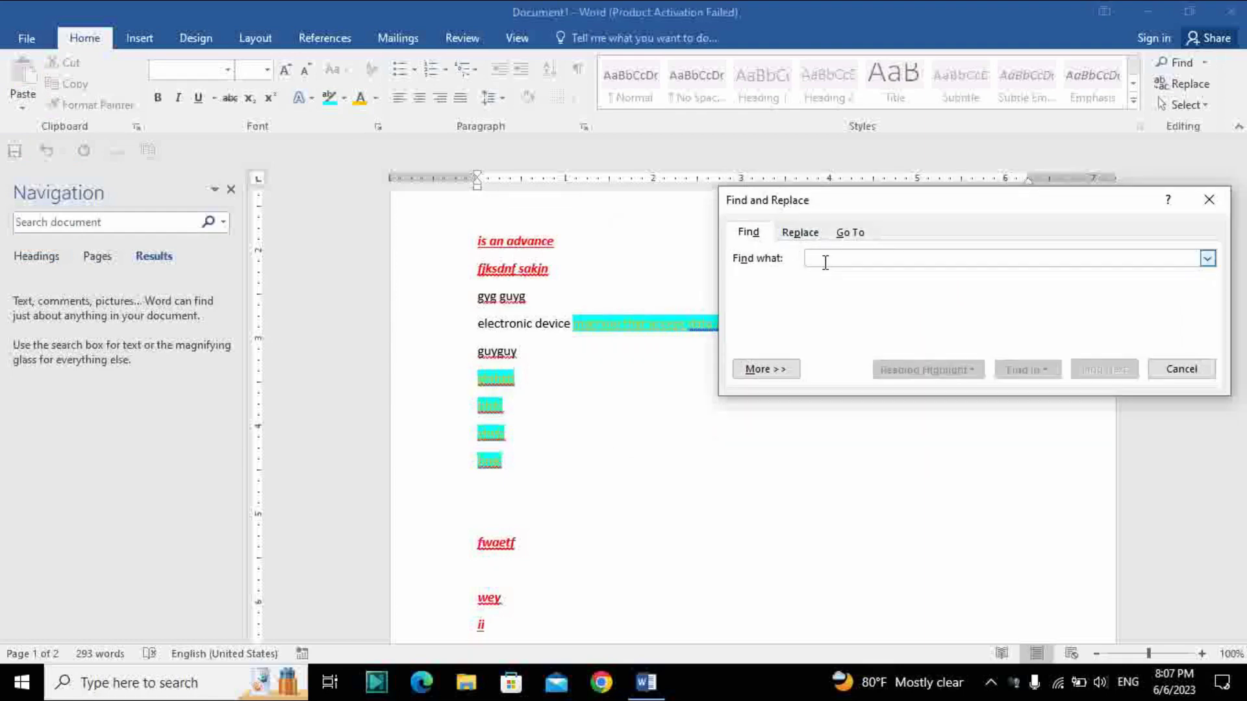
Search for 'computer' and reading-highlight all 9 occurrences
text(computer)
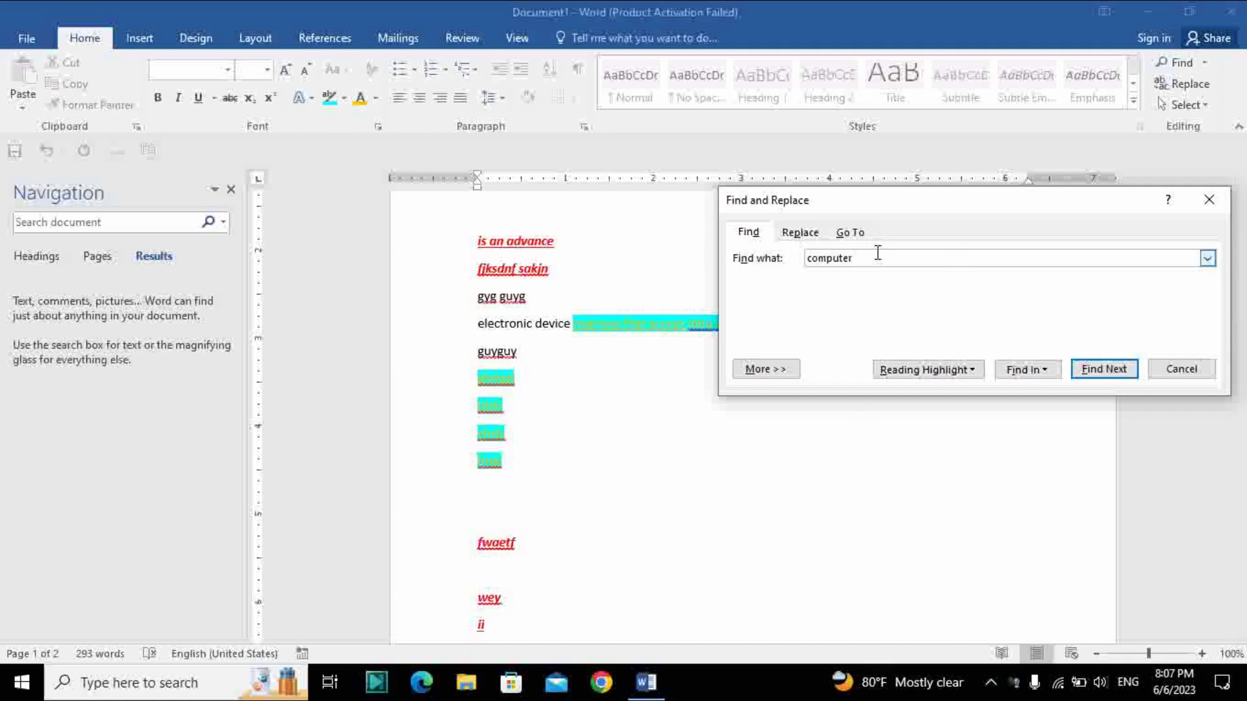
click(943, 378)
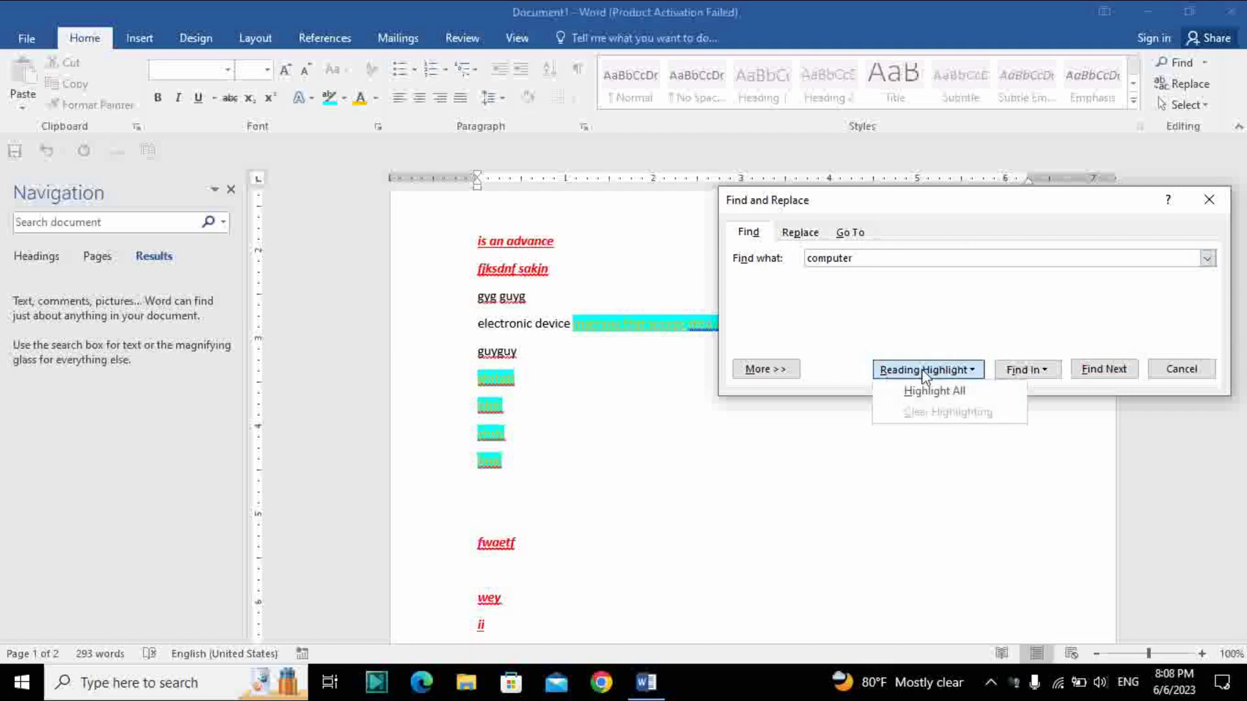
click(938, 392)
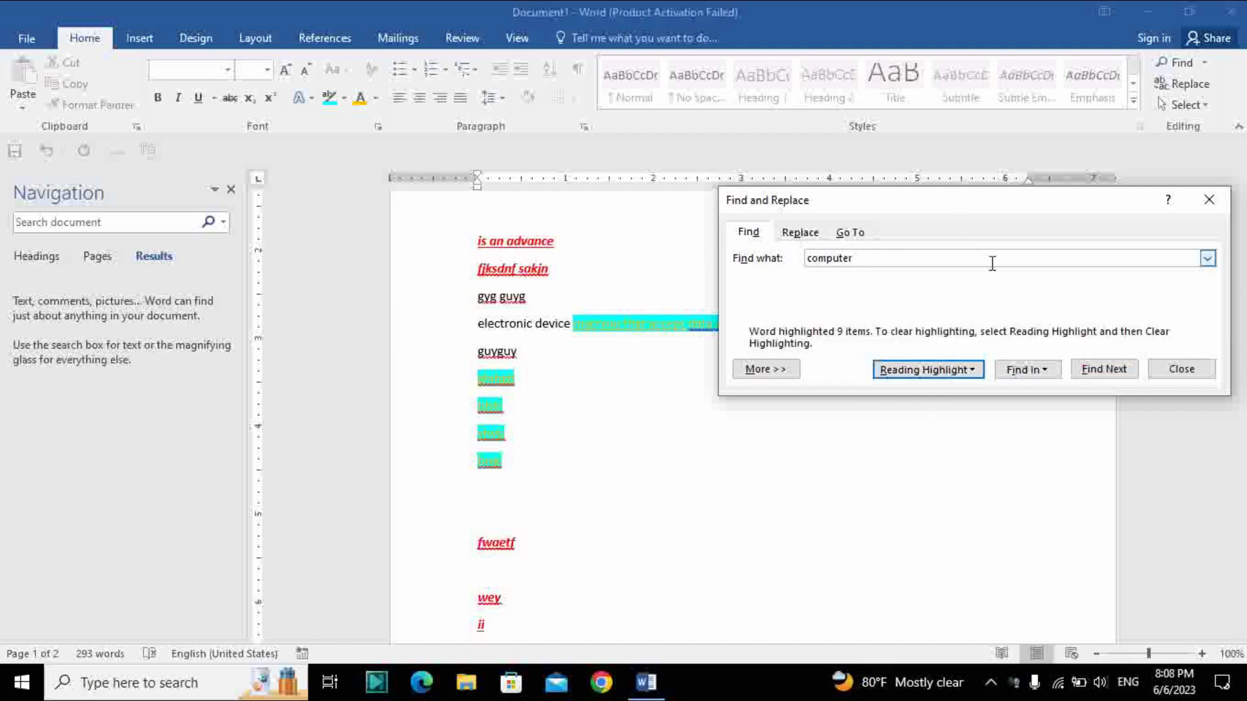
drag(1083, 202, 986, 218)
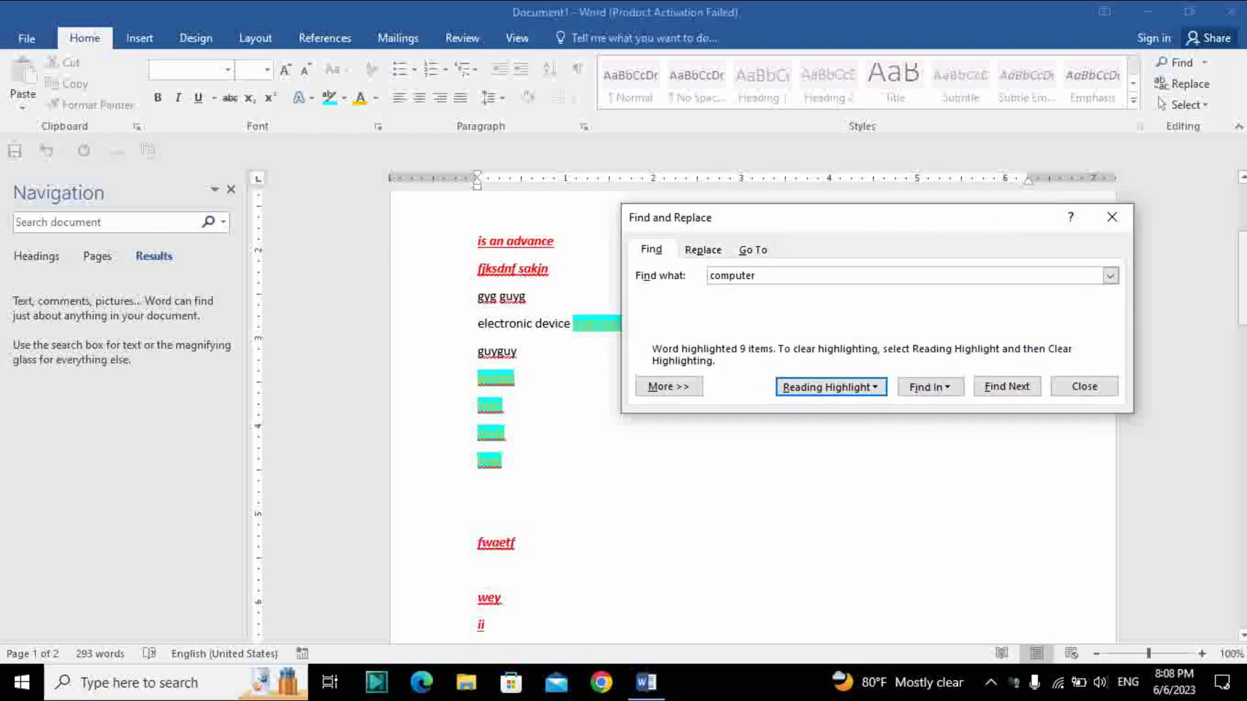
mouse_move(1237, 284)
mouse_down()
mouse_move(1237, 367)
mouse_move(649, 472)
mouse_up()
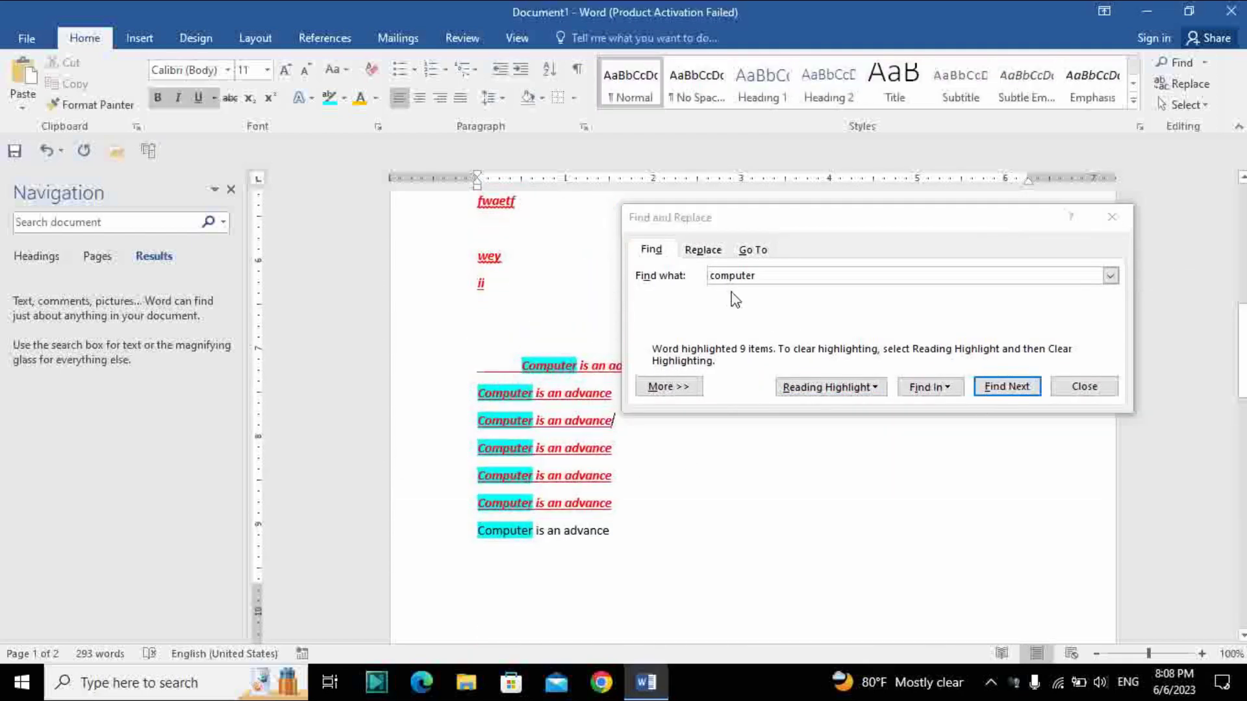
Replace every 'computer' with 'desktop', one at a time then Replace All
click(714, 250)
click(760, 331)
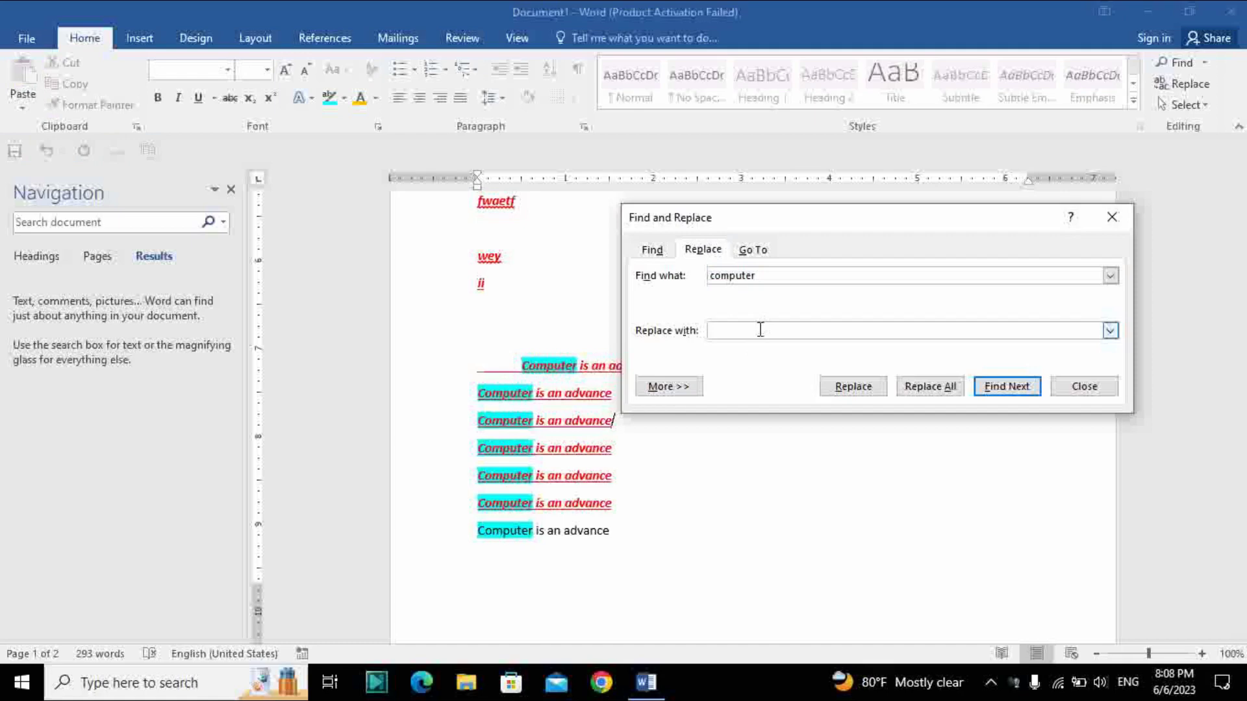
text(desktop)
click(847, 388)
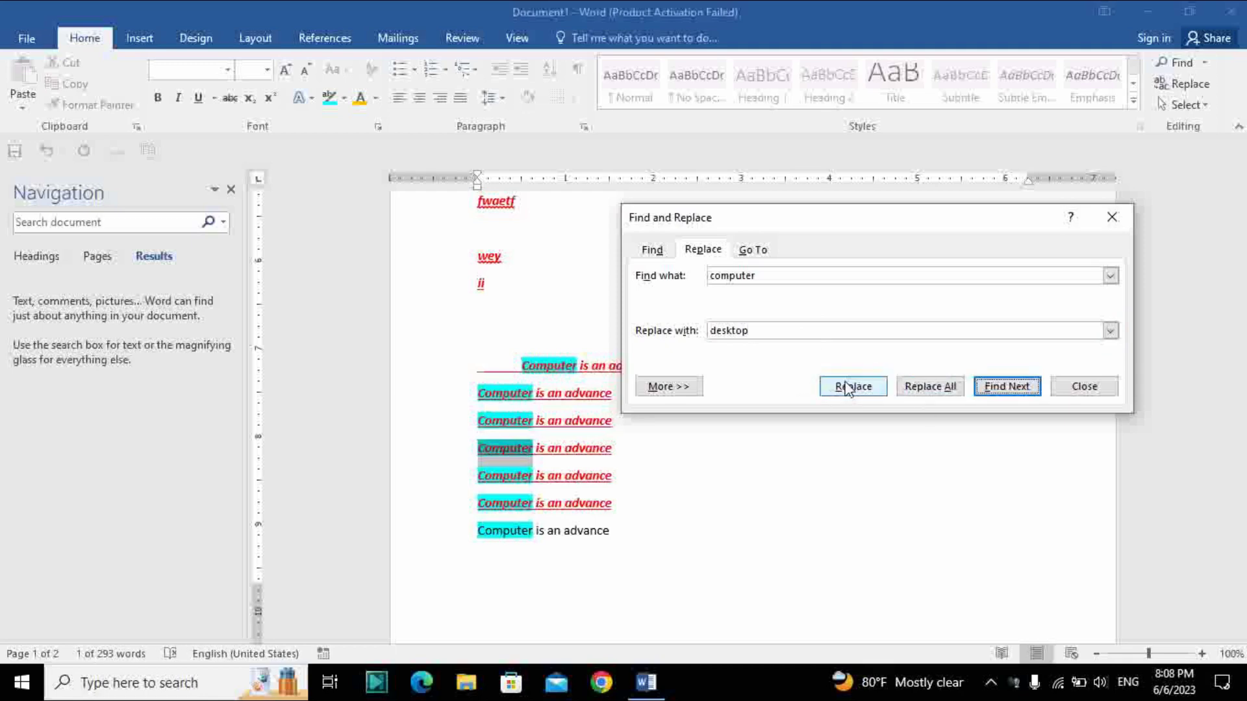
click(847, 388)
click(850, 390)
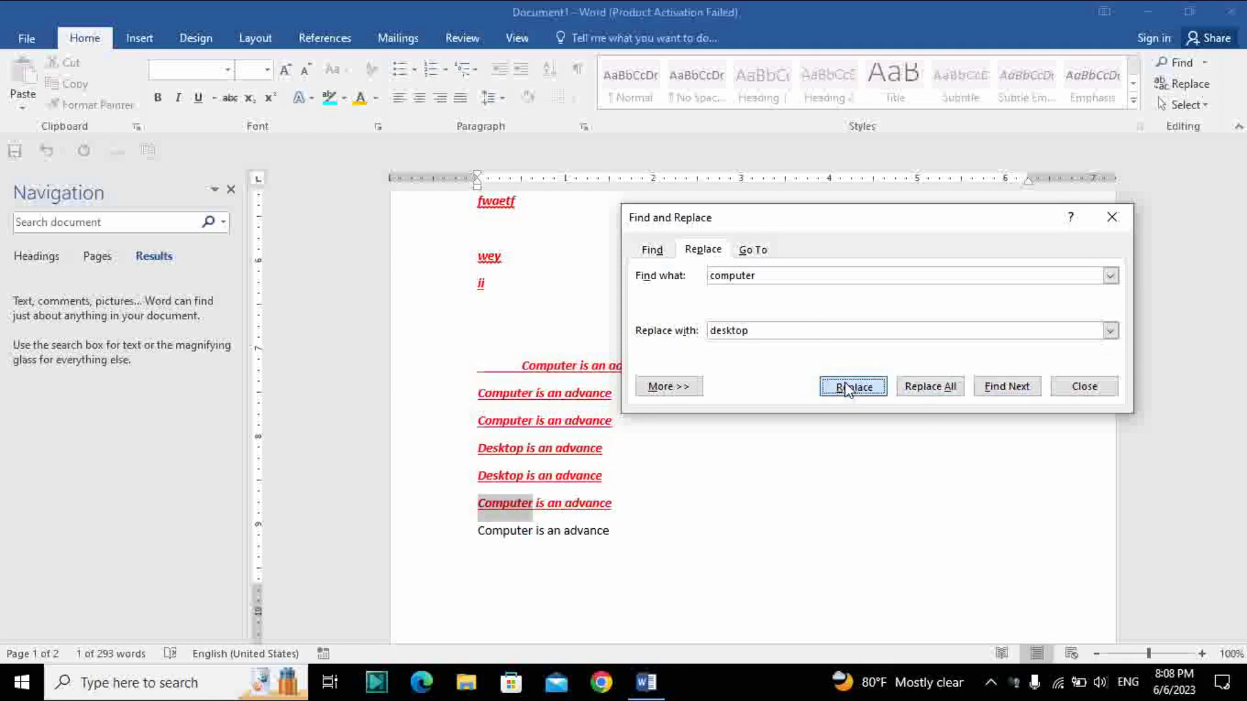
click(932, 390)
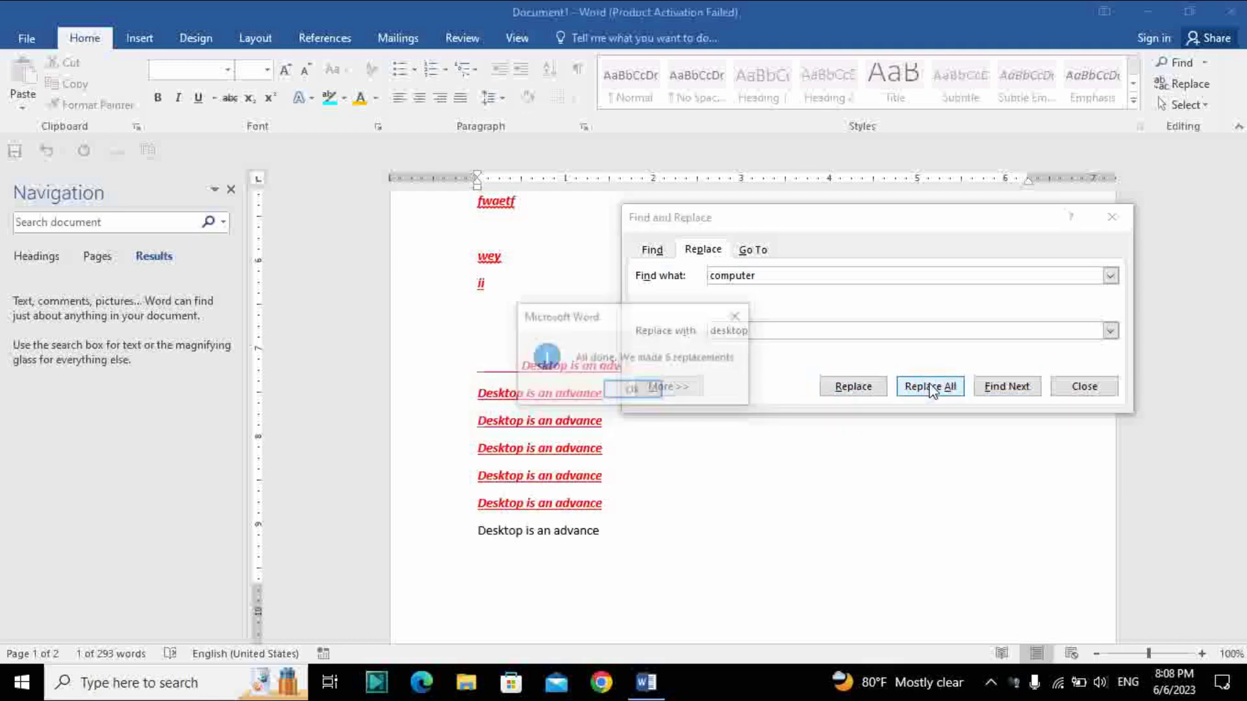
click(652, 388)
Scroll back to the top and close the Find and Replace dialog
scroll(544, 303, up, 2)
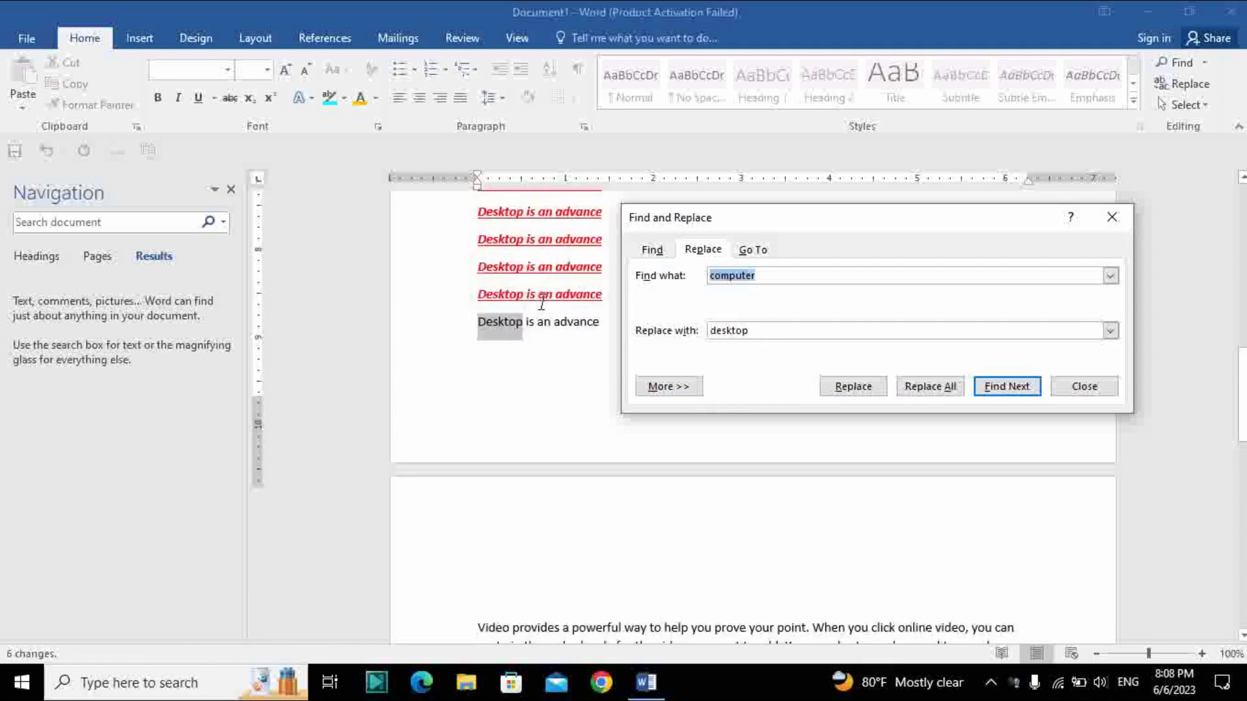
scroll(533, 299, up, 1)
scroll(520, 292, up, 2)
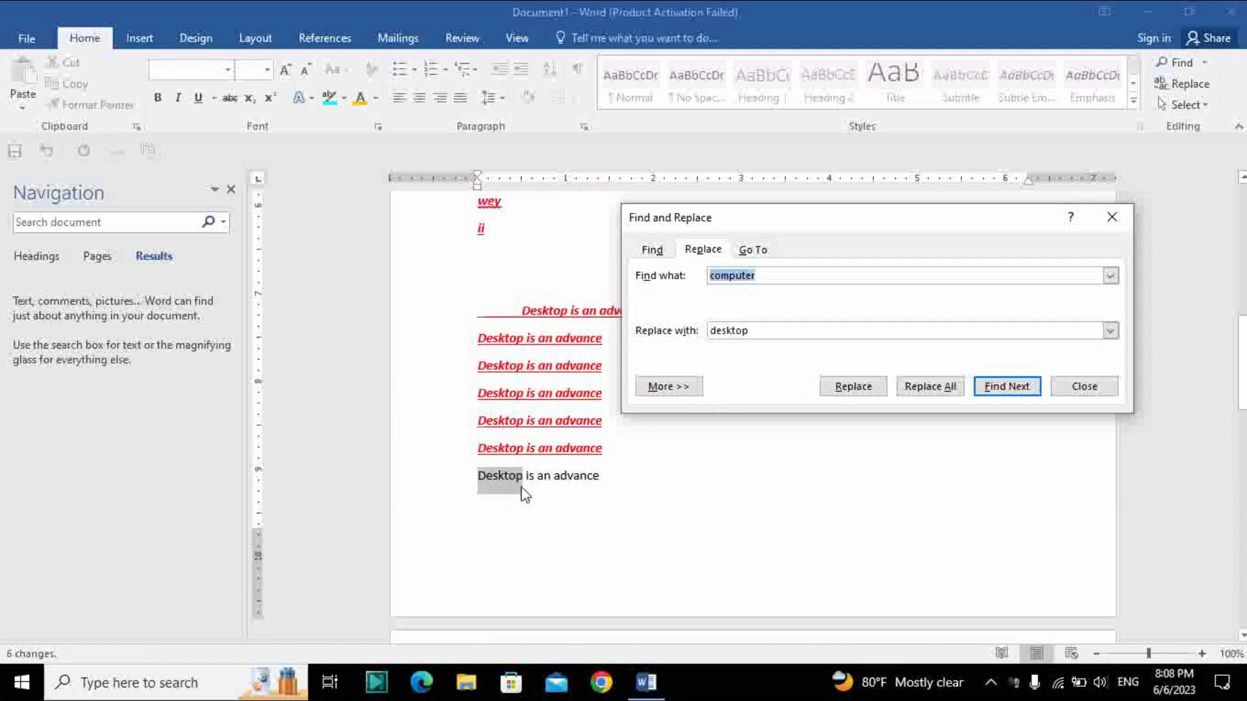
click(1082, 388)
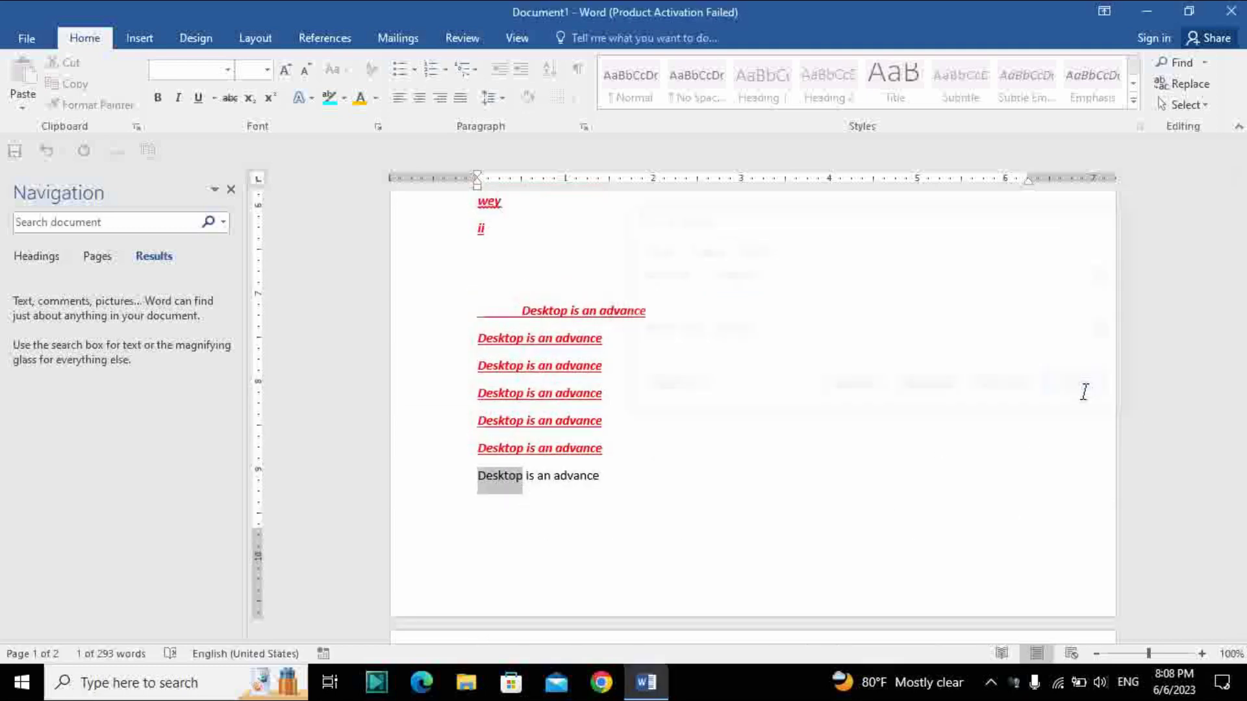
Select all text in the document with Ctrl+A and delete it
scroll(512, 302, up, 2)
scroll(512, 302, up, 1)
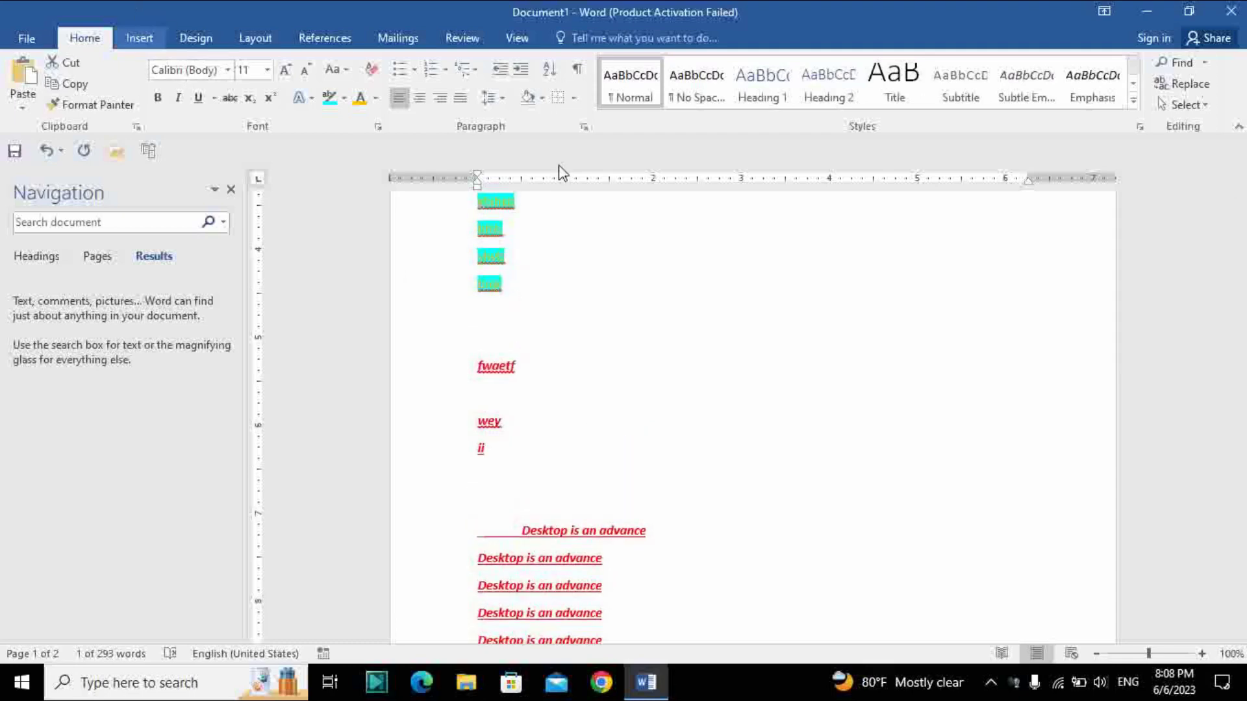
click(139, 36)
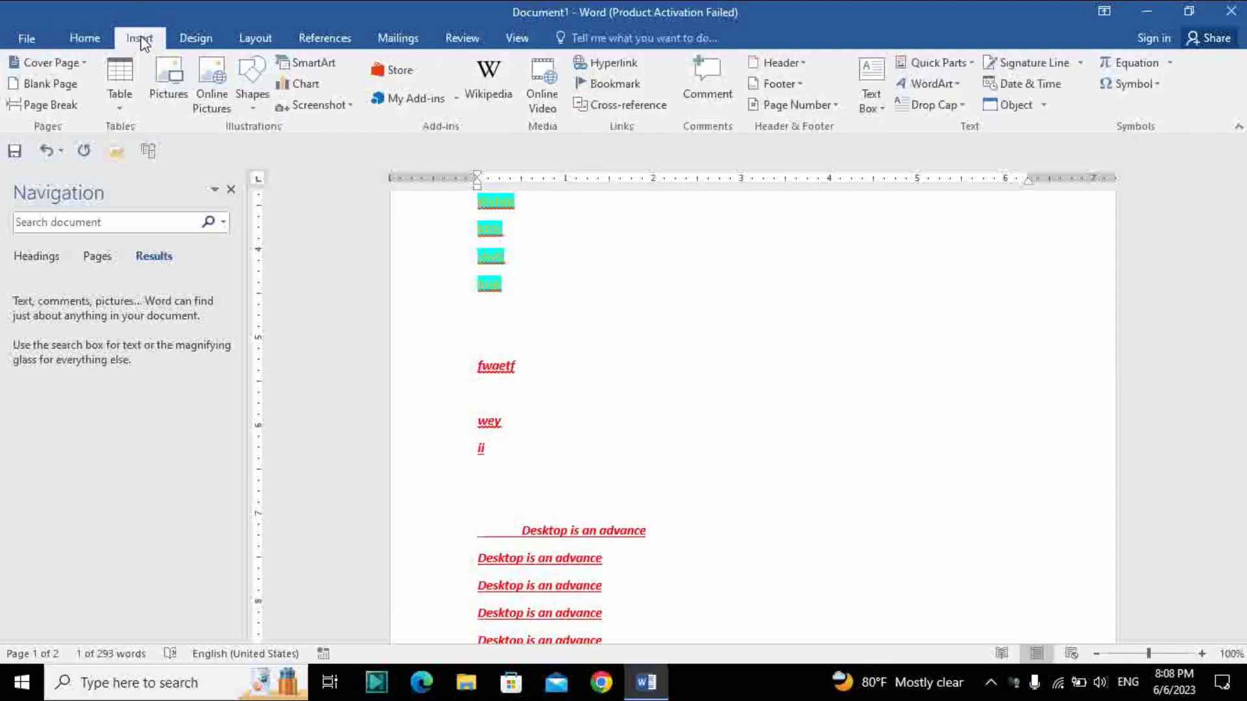
scroll(513, 339, up, 3)
scroll(513, 339, up, 2)
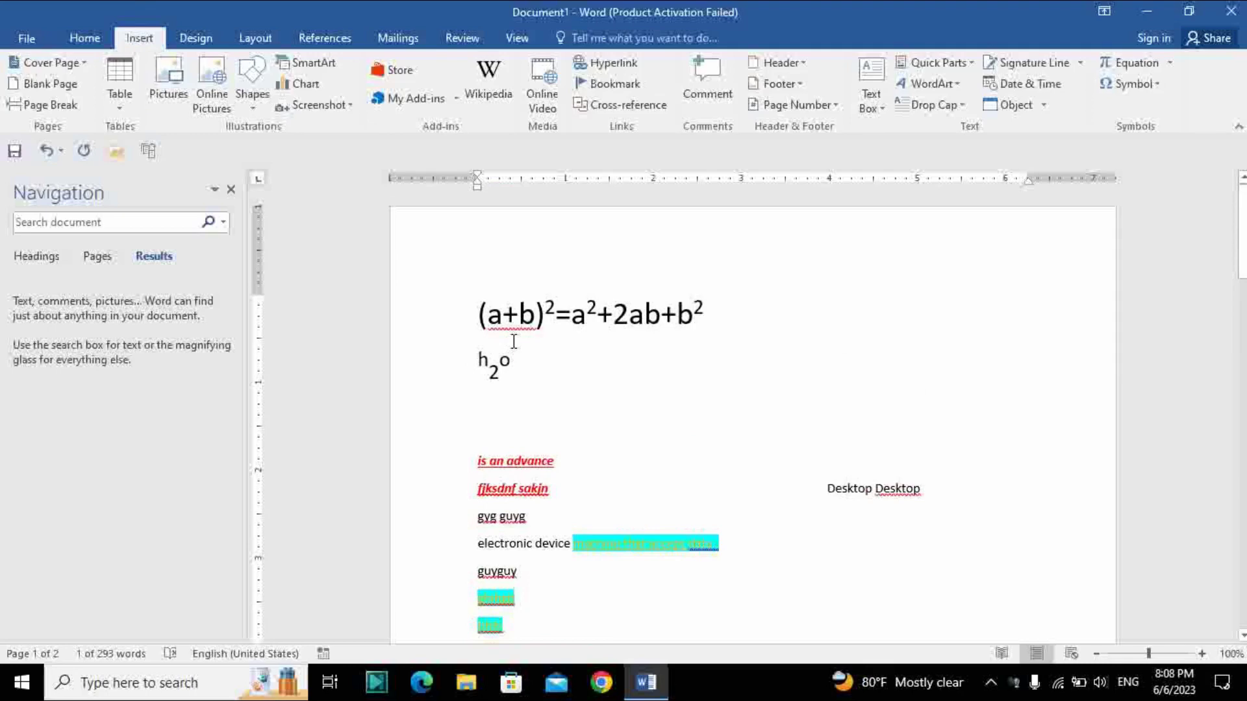
key(ctrl+a)
key(Delete)
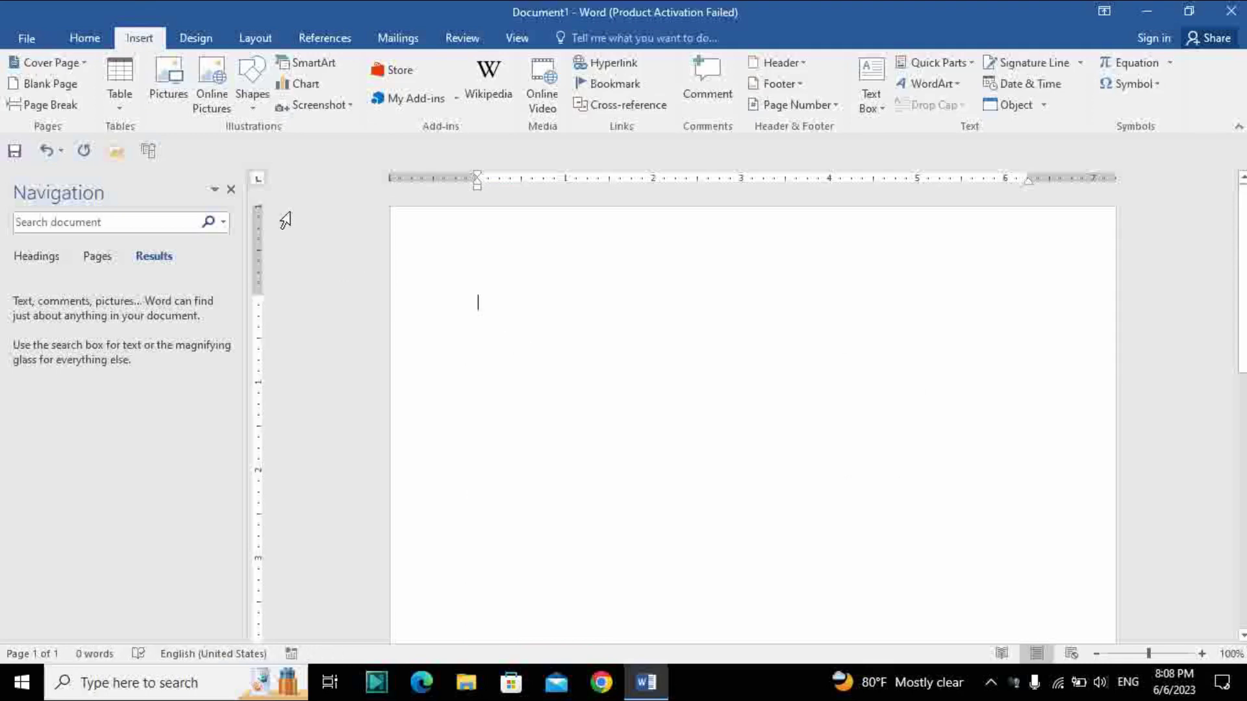
Close the navigation pane and try inserting a page break
click(230, 189)
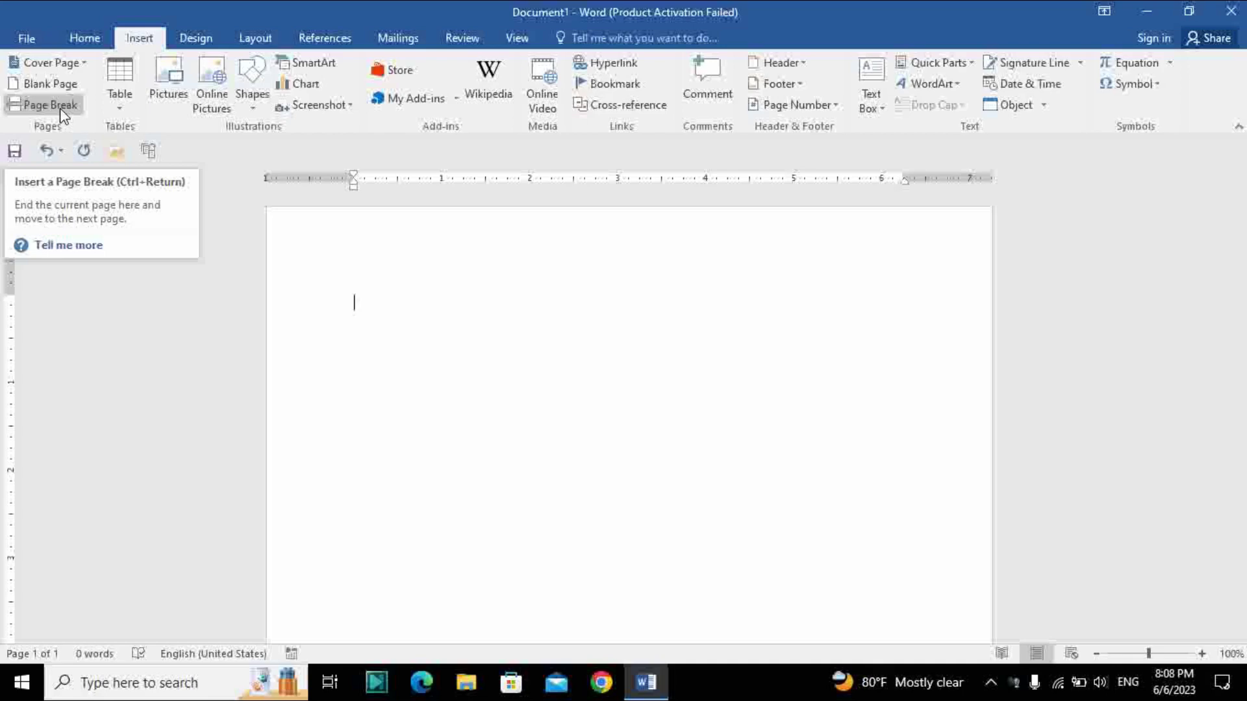
click(59, 108)
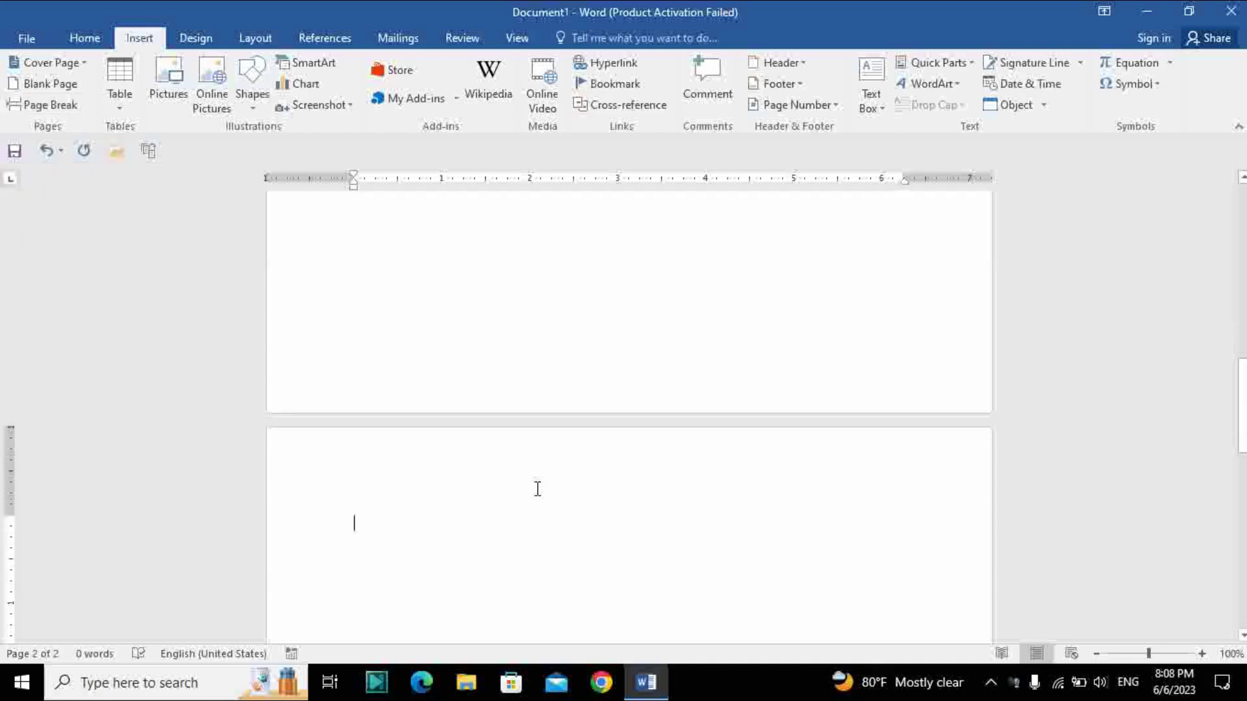
click(63, 91)
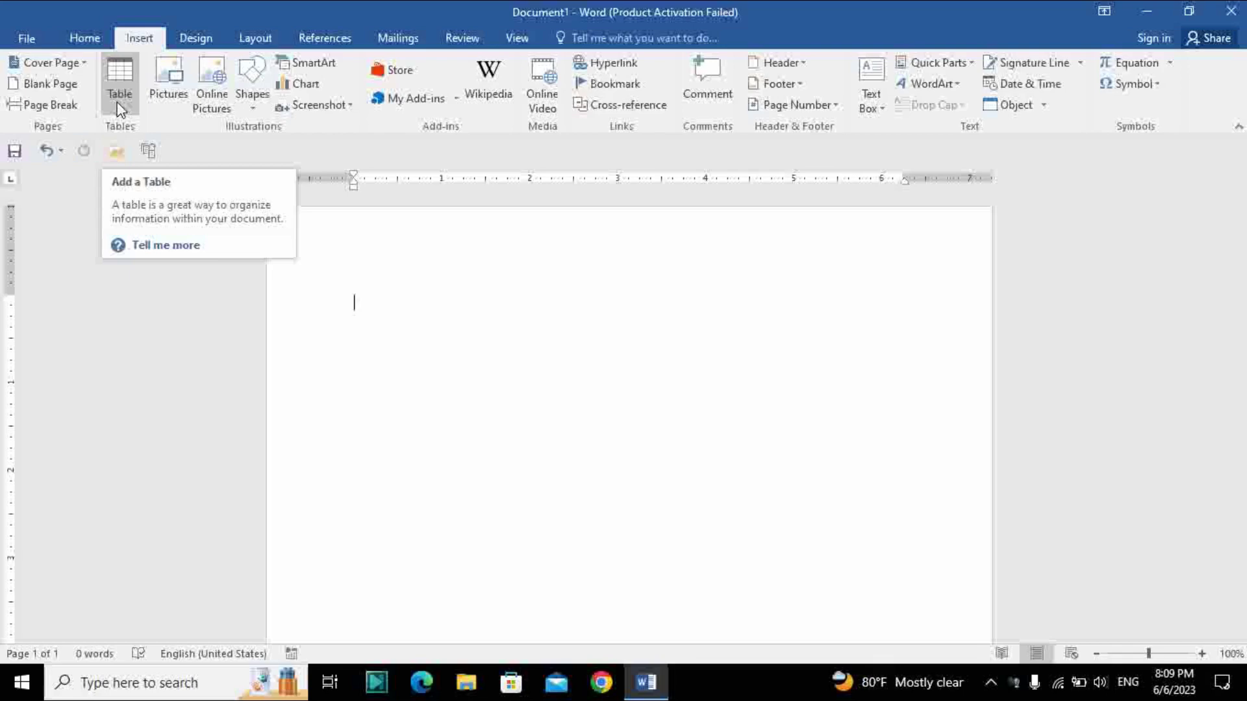
Insert a 5-column, 20-row table and look over the Table Layout and Design tabs
click(120, 104)
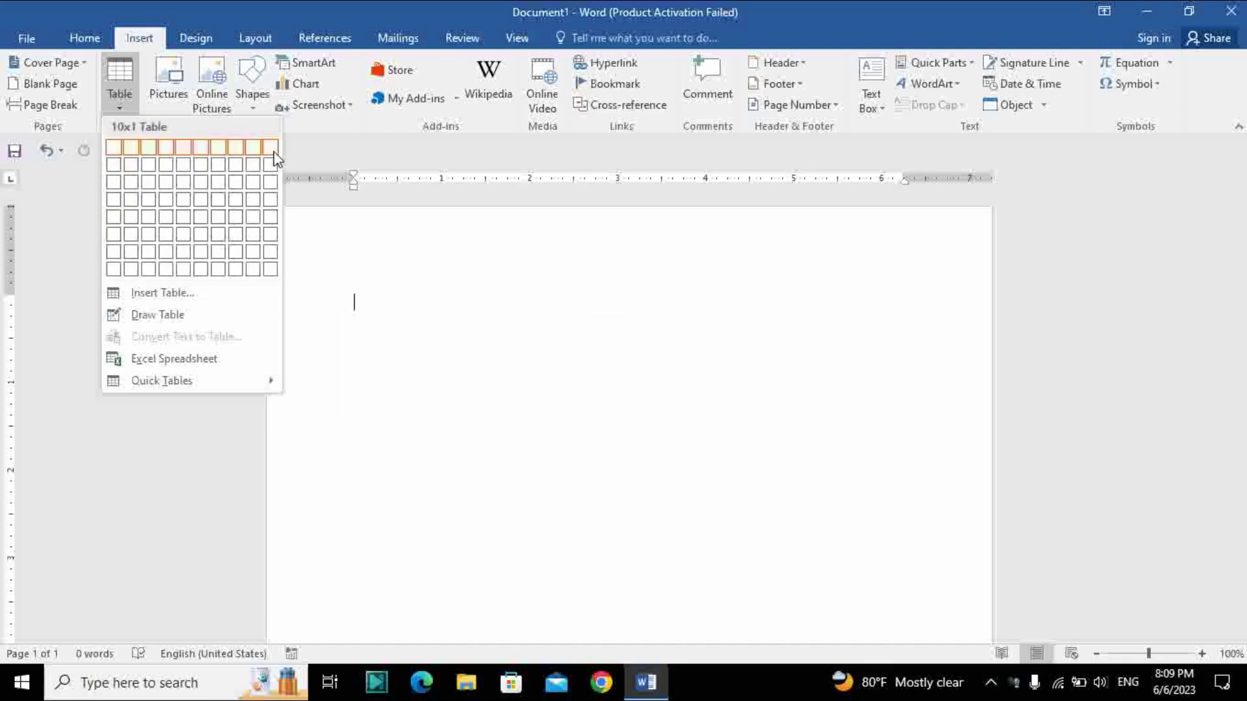
click(183, 302)
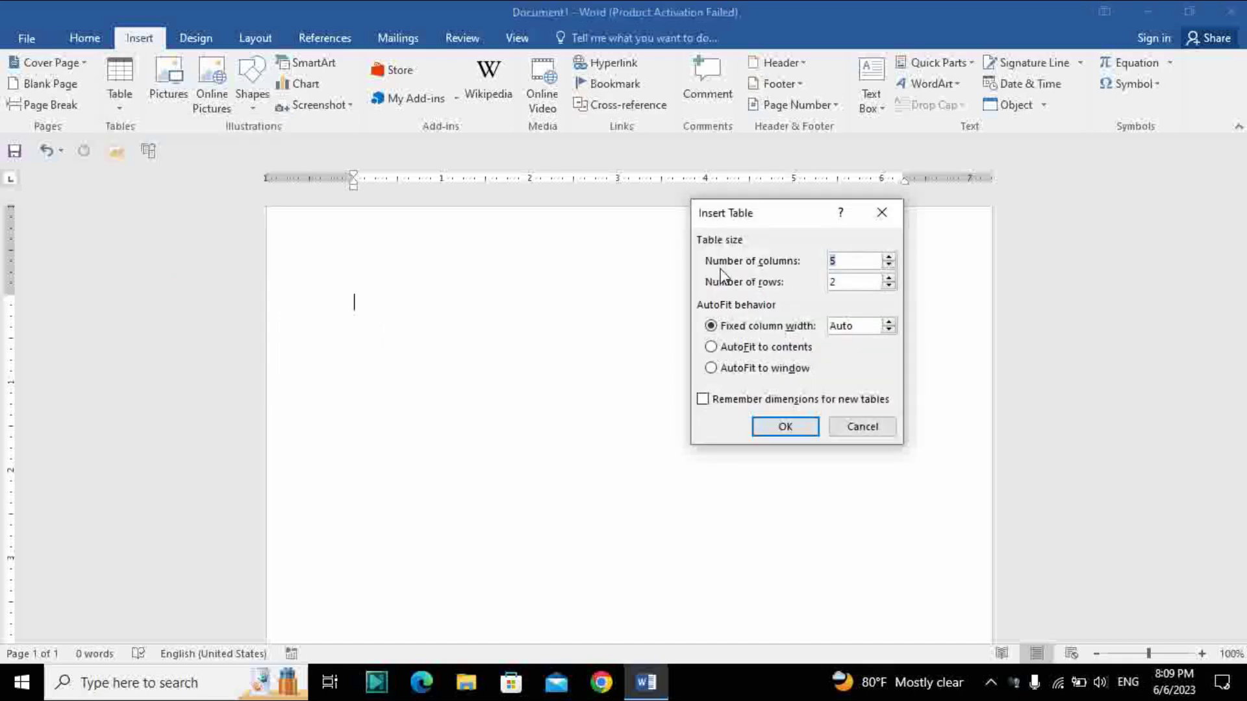
text(0)
key(Return)
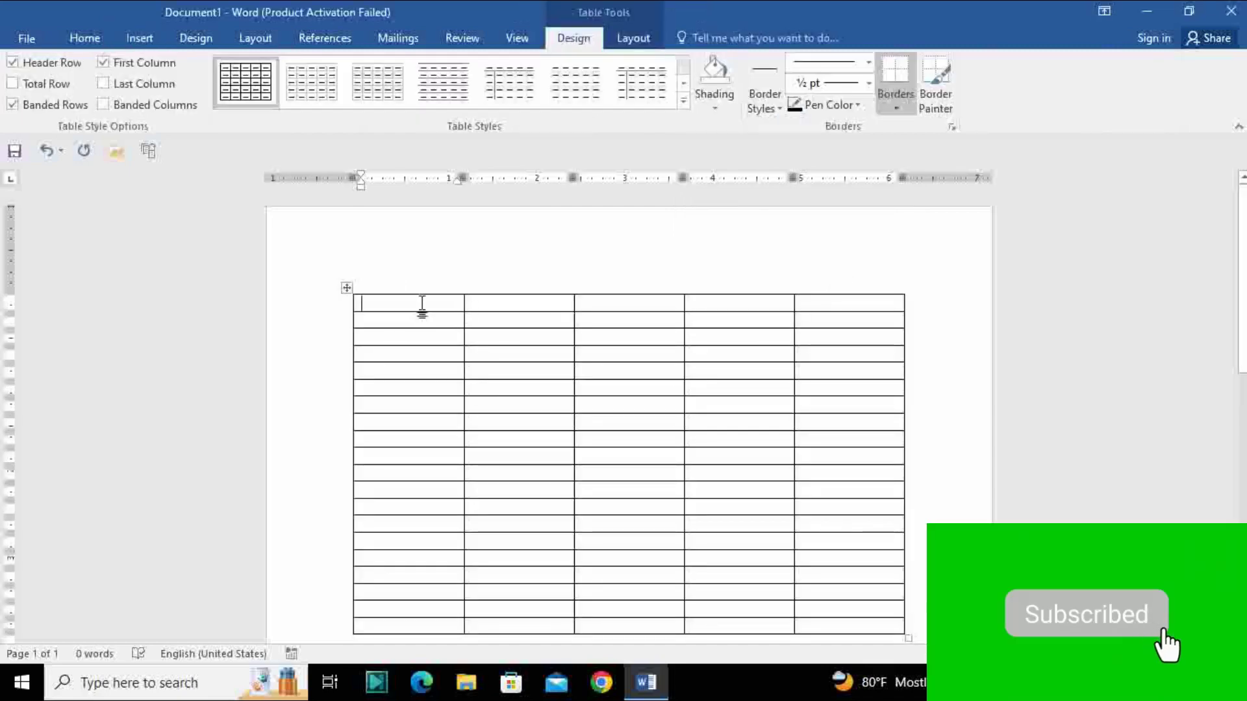
click(634, 40)
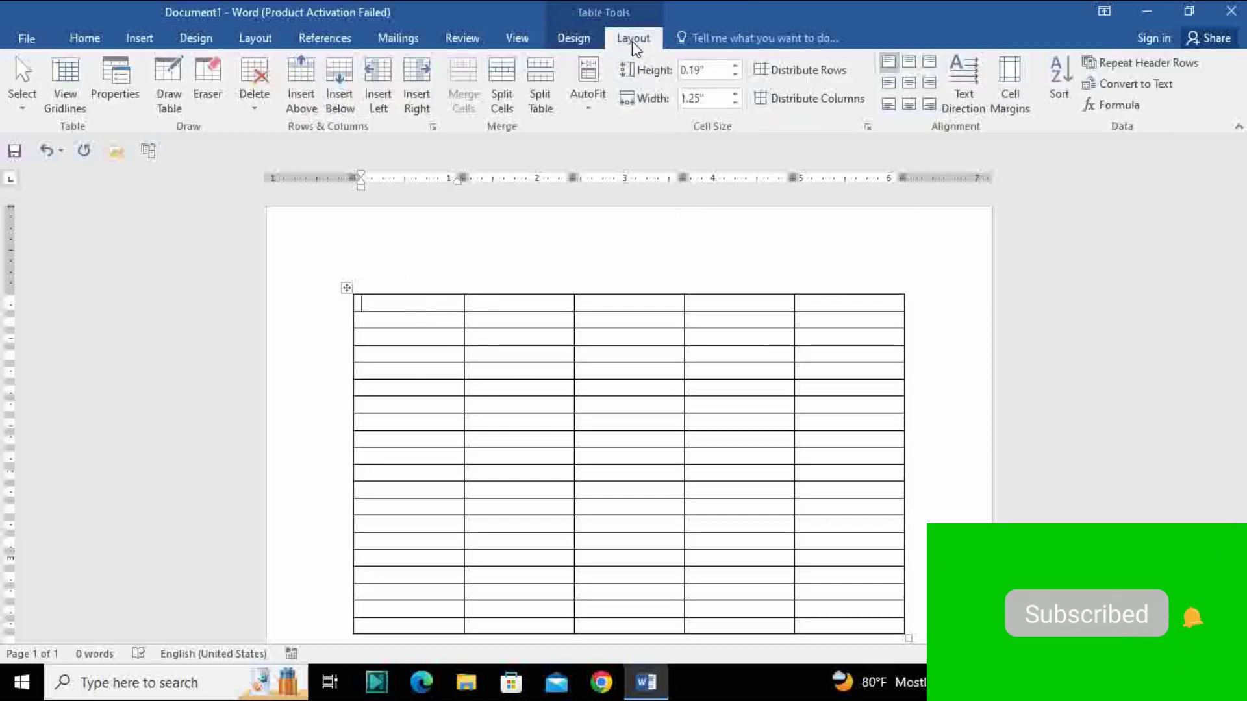
click(574, 39)
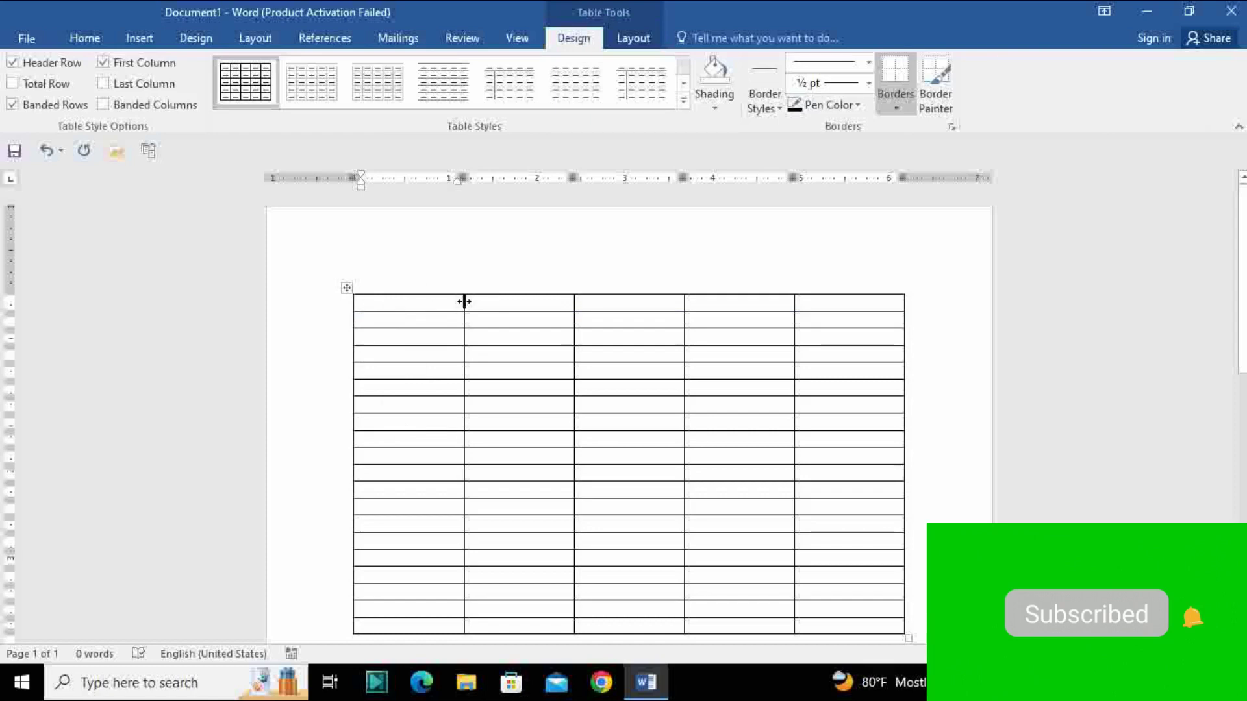
Narrow the first column, widen the columns to its right, and make the first row taller
mouse_move(463, 301)
mouse_down()
mouse_move(491, 328)
mouse_move(397, 327)
mouse_up()
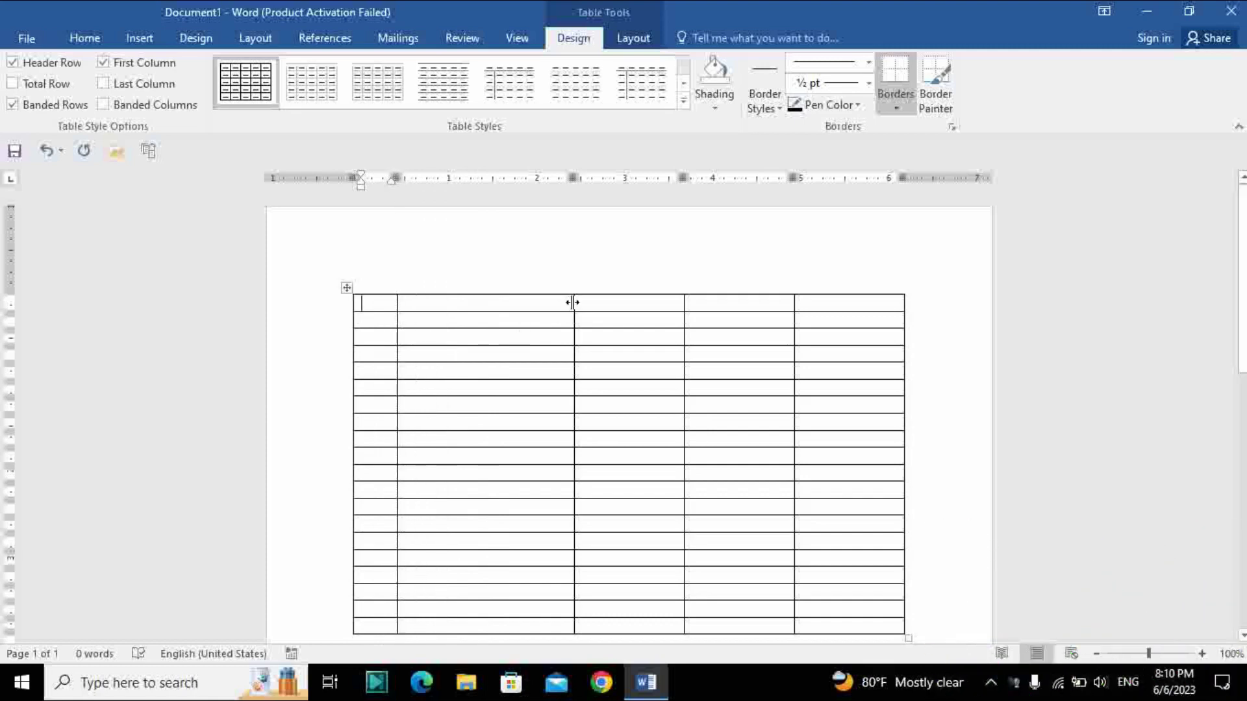
drag(572, 302, 480, 341)
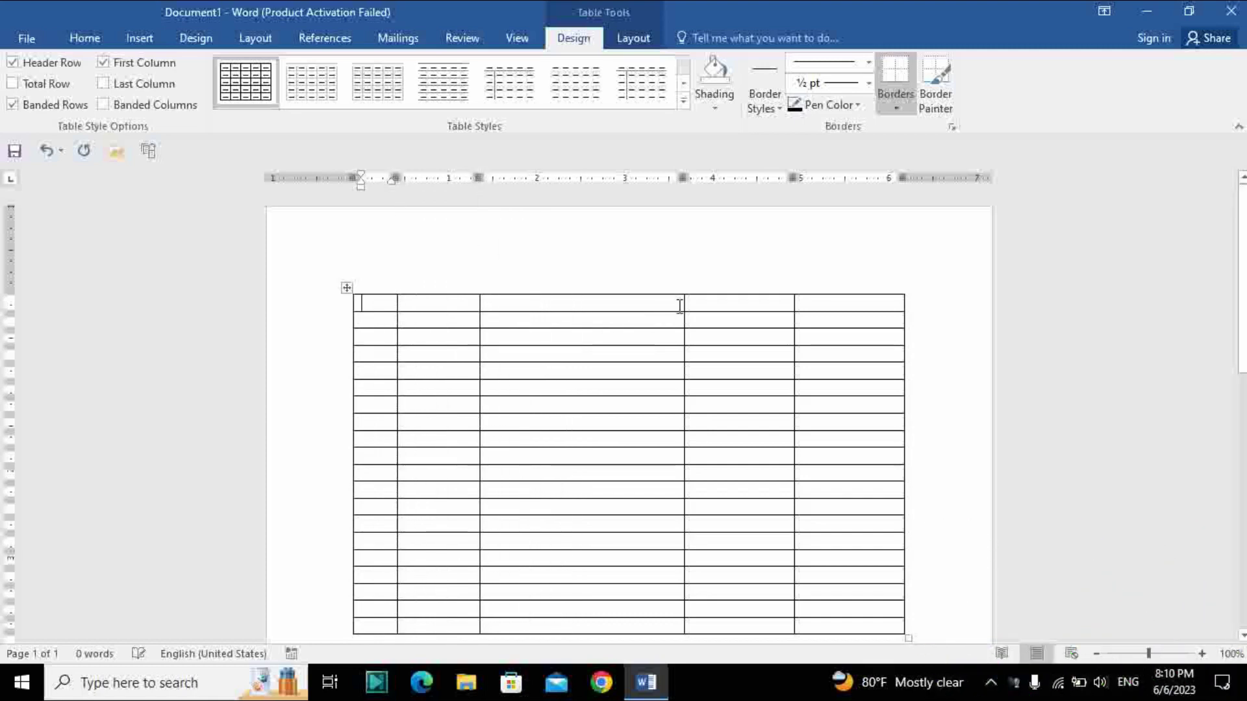
drag(684, 302, 590, 353)
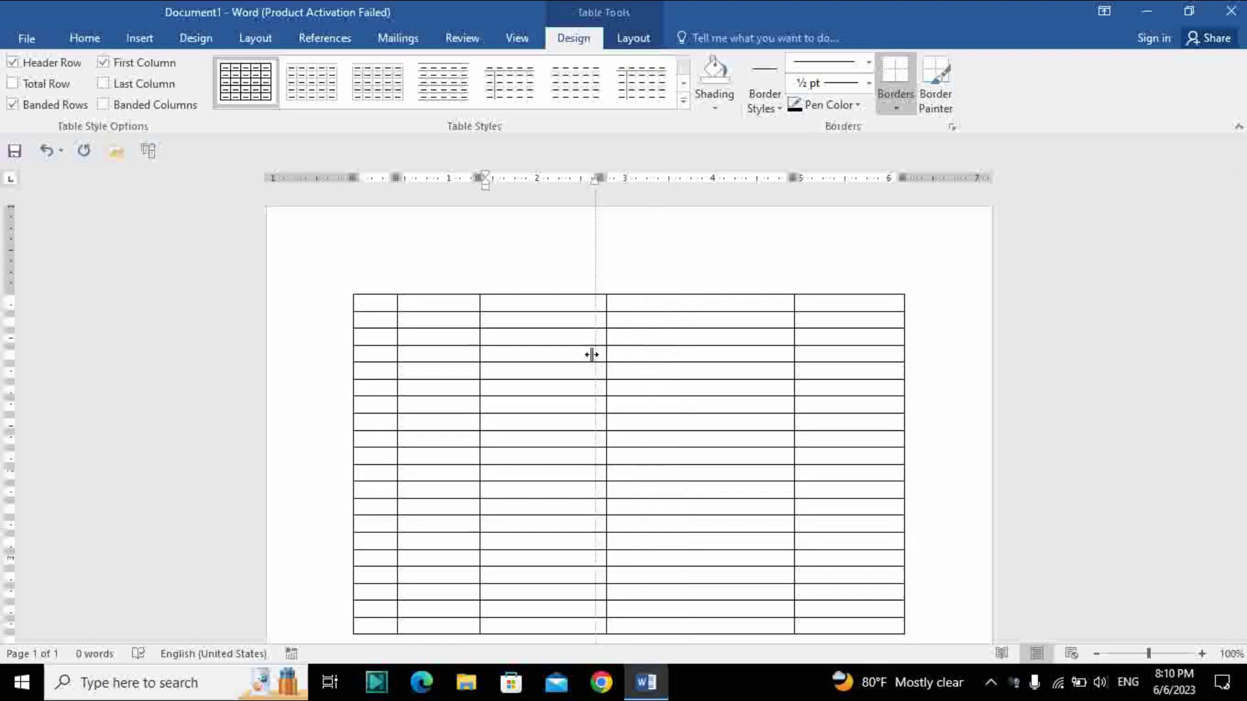
drag(793, 308, 683, 341)
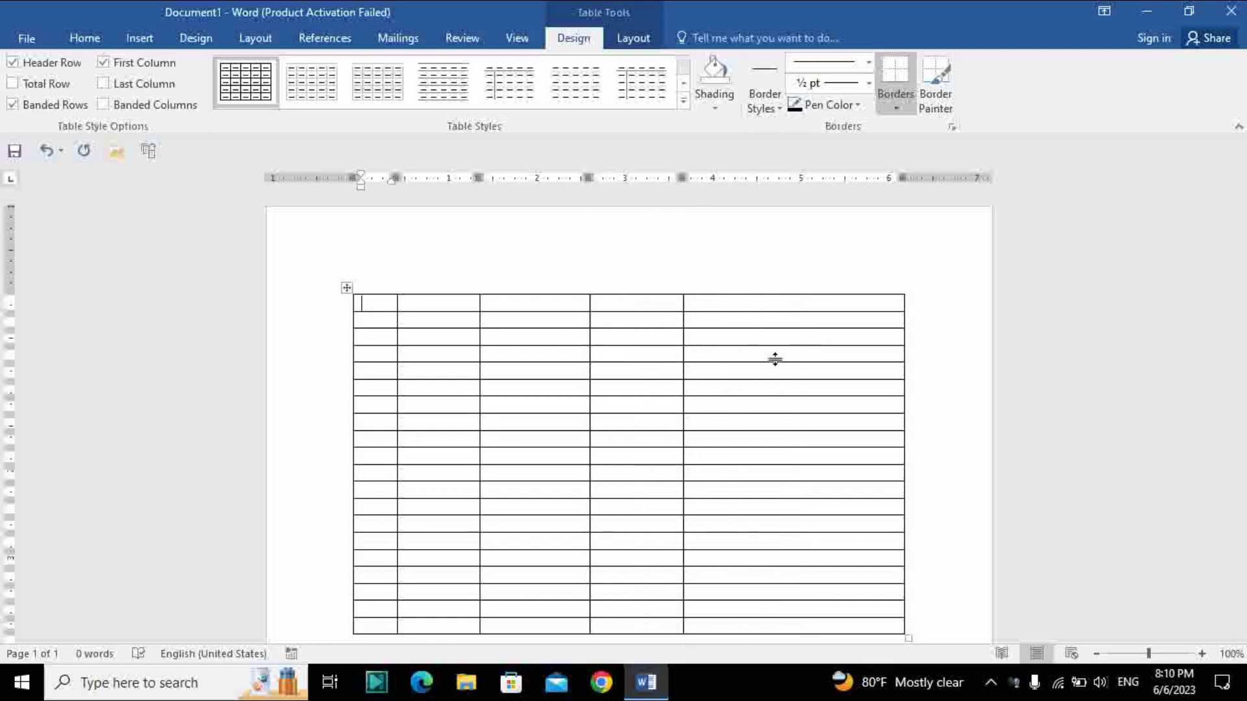
drag(901, 304, 759, 367)
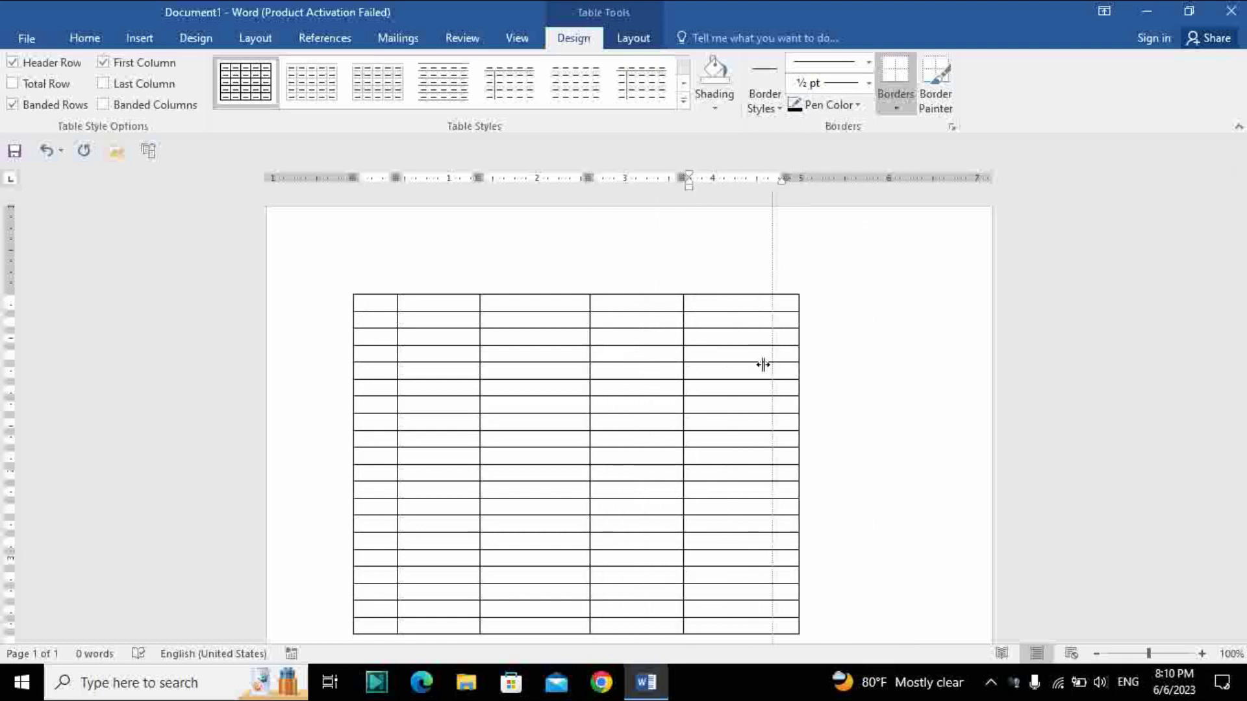
scroll(570, 387, down, 3)
scroll(495, 362, up, 3)
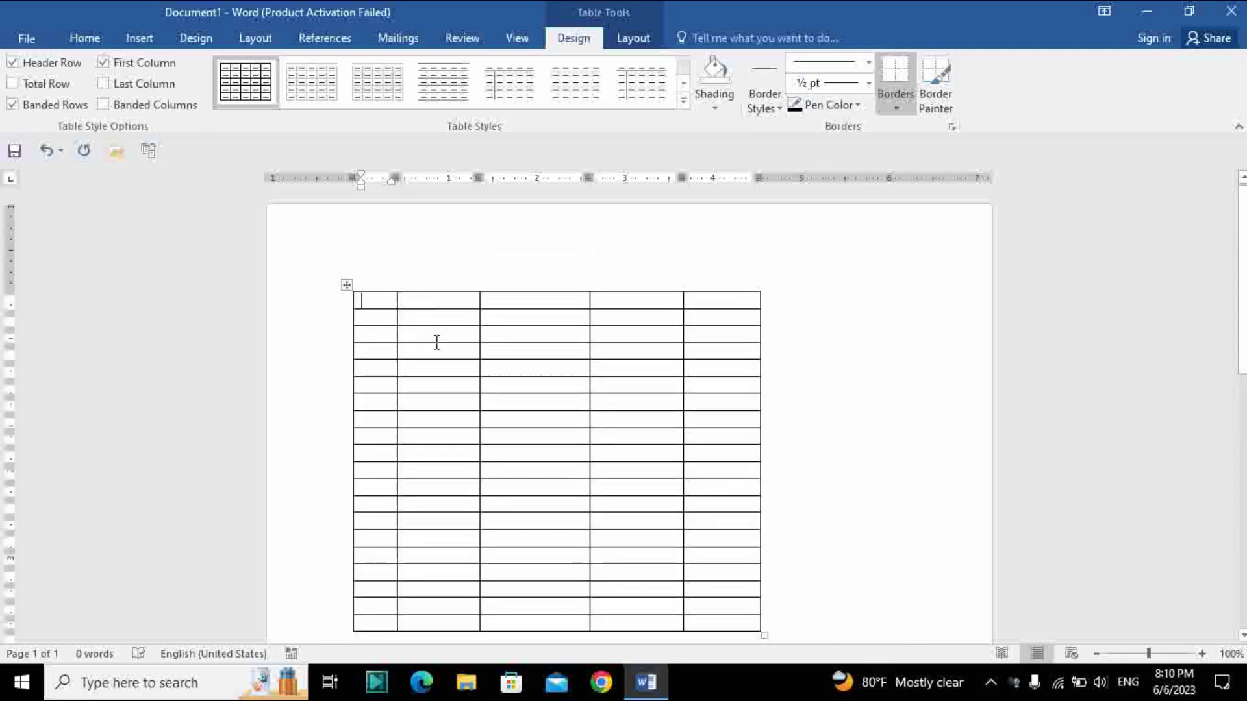
drag(432, 310, 436, 330)
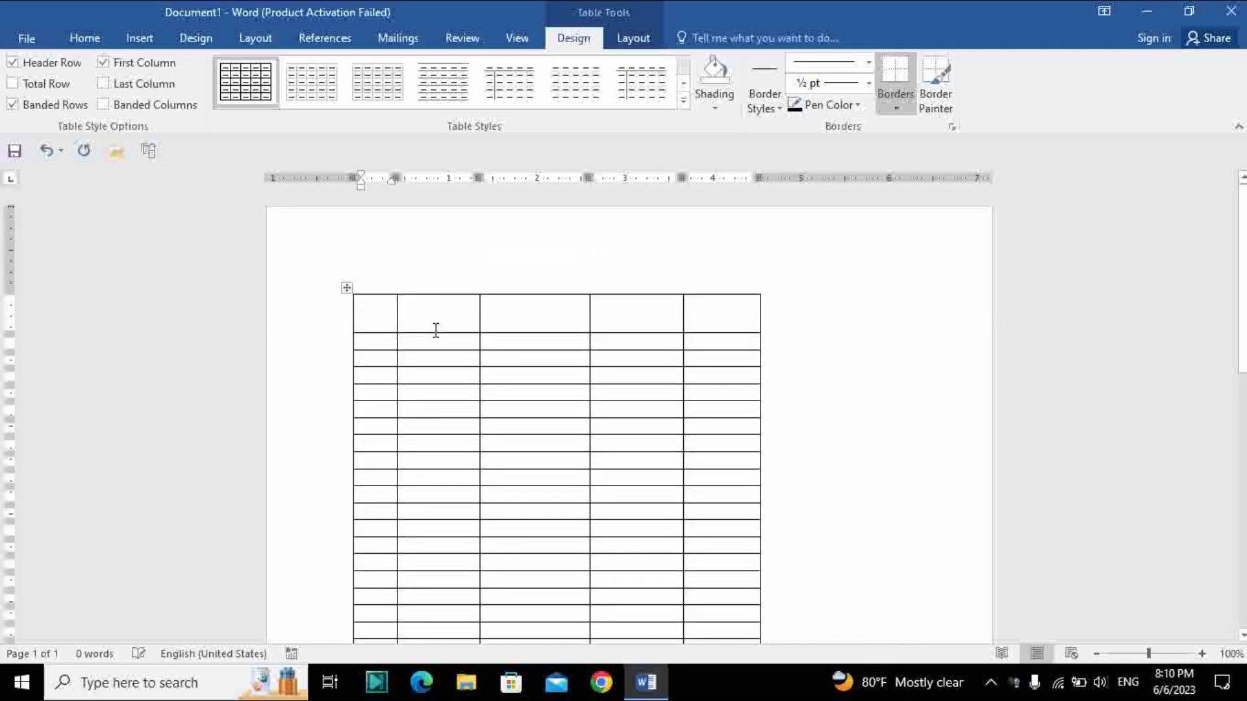
scroll(436, 330, down, 3)
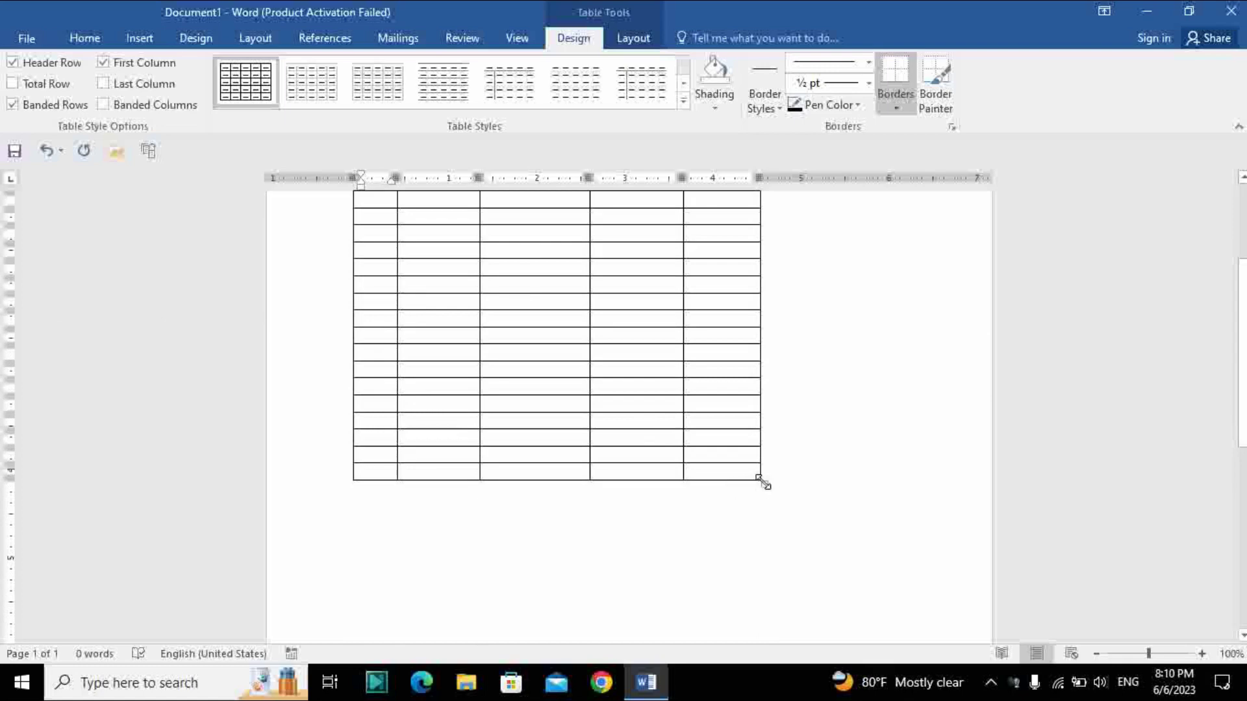
Resize the whole table from its corner handle to stretch wider and taller across the page
drag(763, 483, 690, 477)
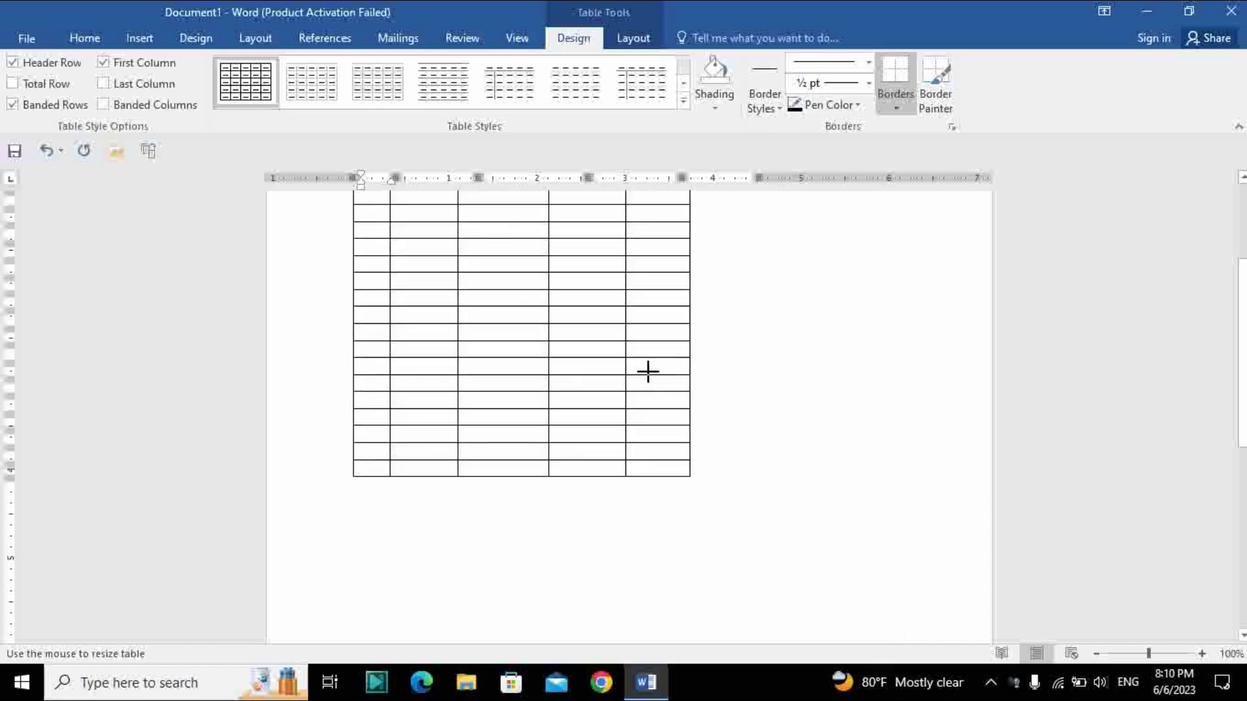
drag(648, 372, 944, 633)
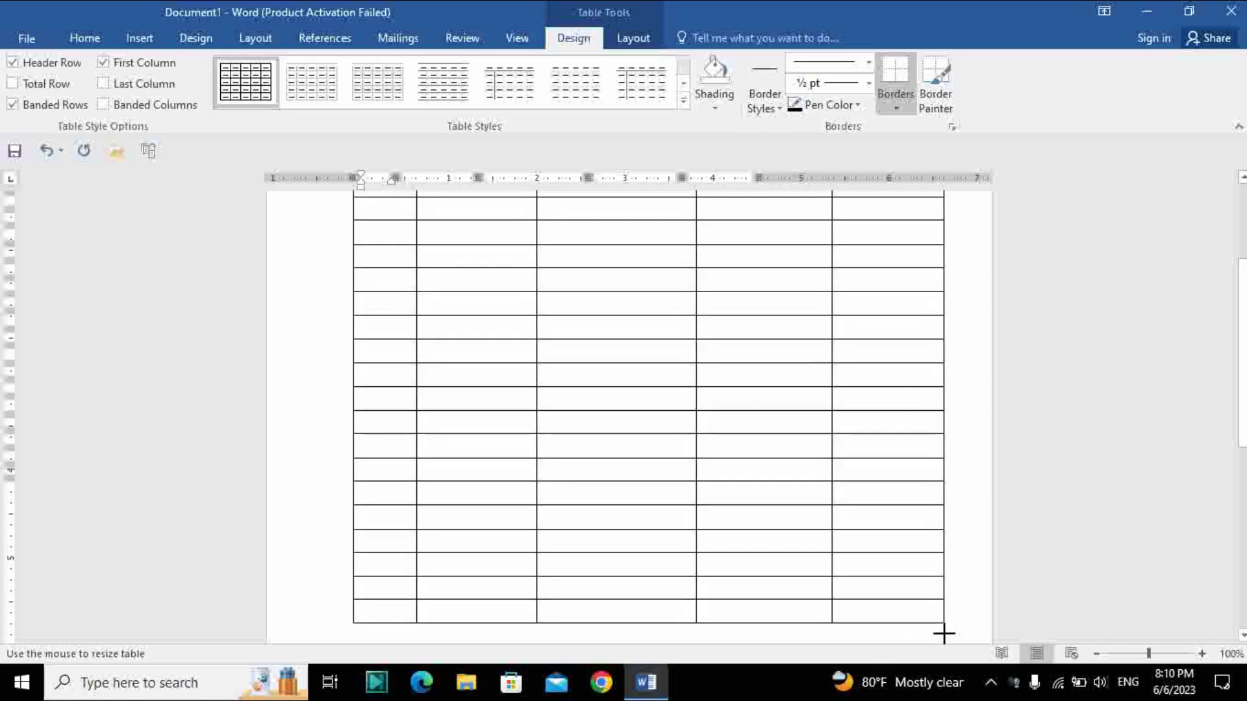
drag(943, 633, 902, 626)
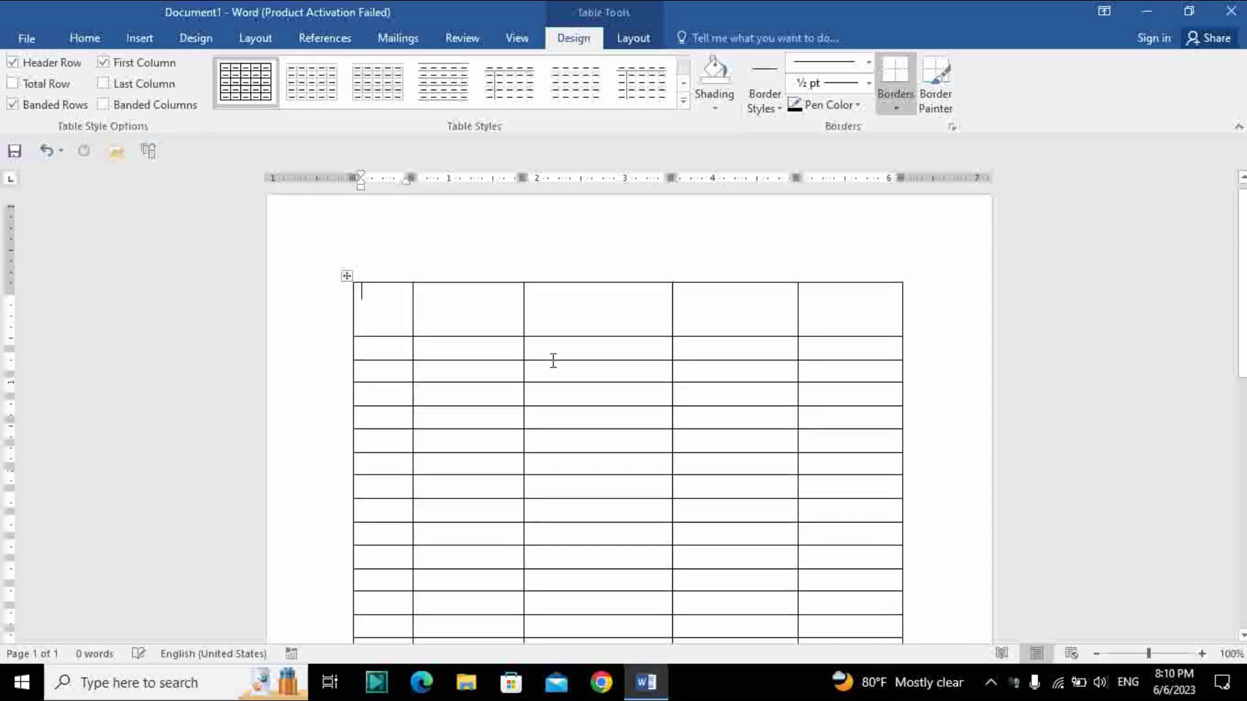
scroll(553, 361, up, 1)
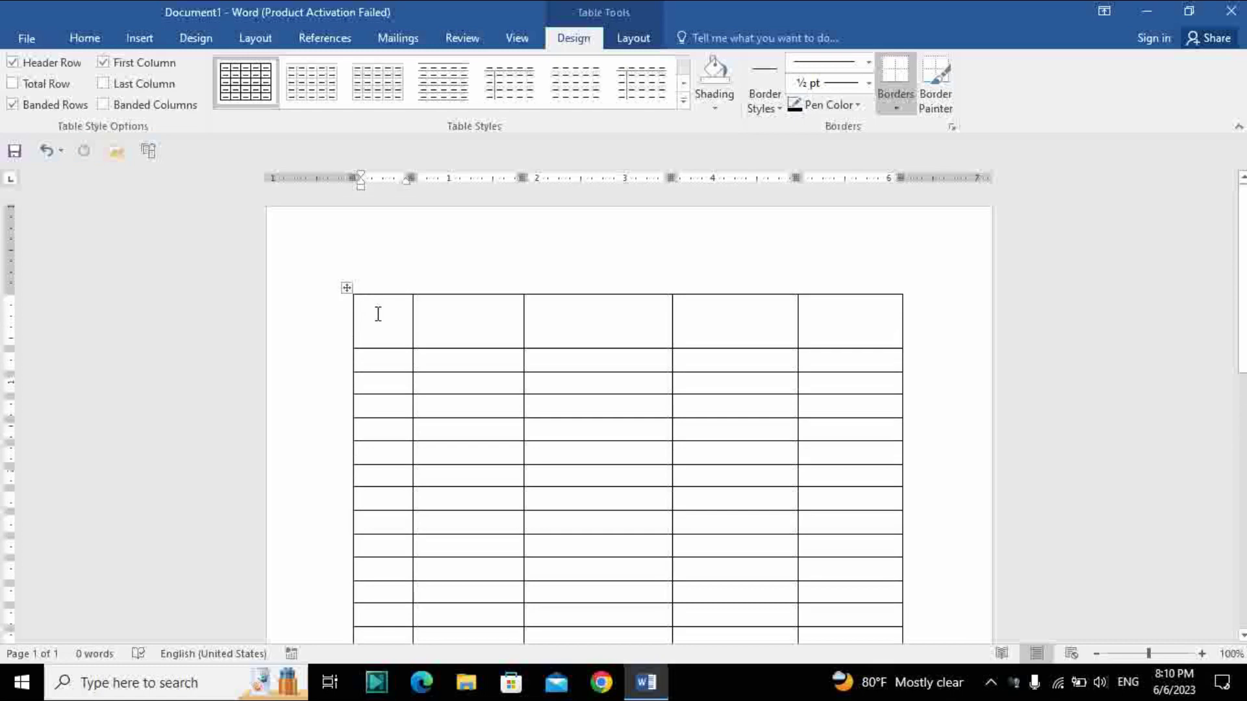
Fill the header row with s.n, Name, Add, Ph and Time, then select the first column
text(s)
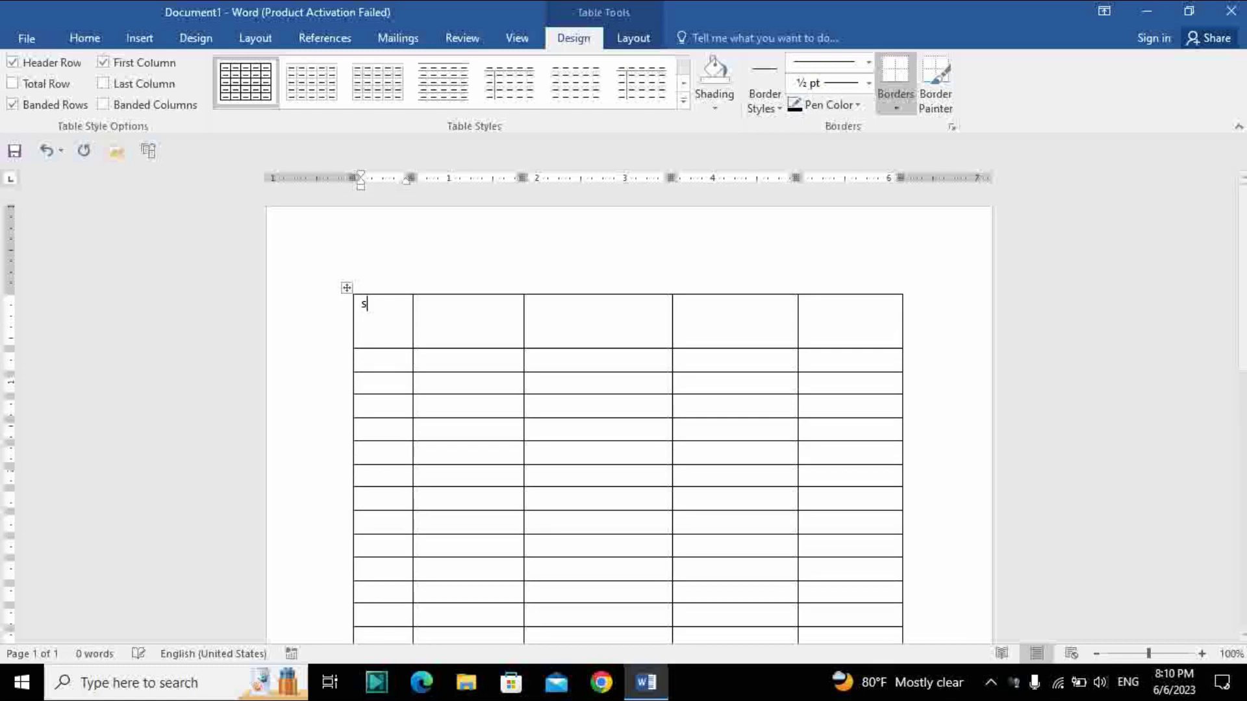
text(.n)
key(Tab)
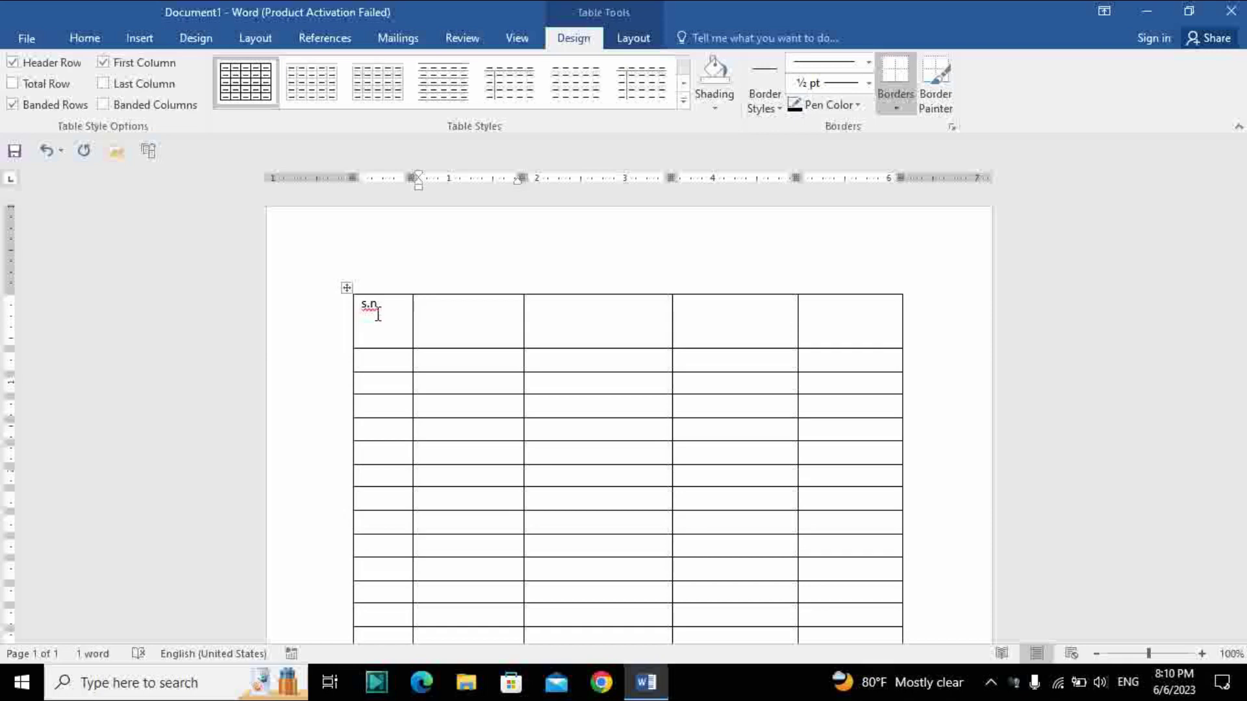
key(Down)
key(ctrl+Tab)
text(Name)
key(Tab)
text(Add)
key(Tab)
text(ph)
key(Tab)
text(tim)
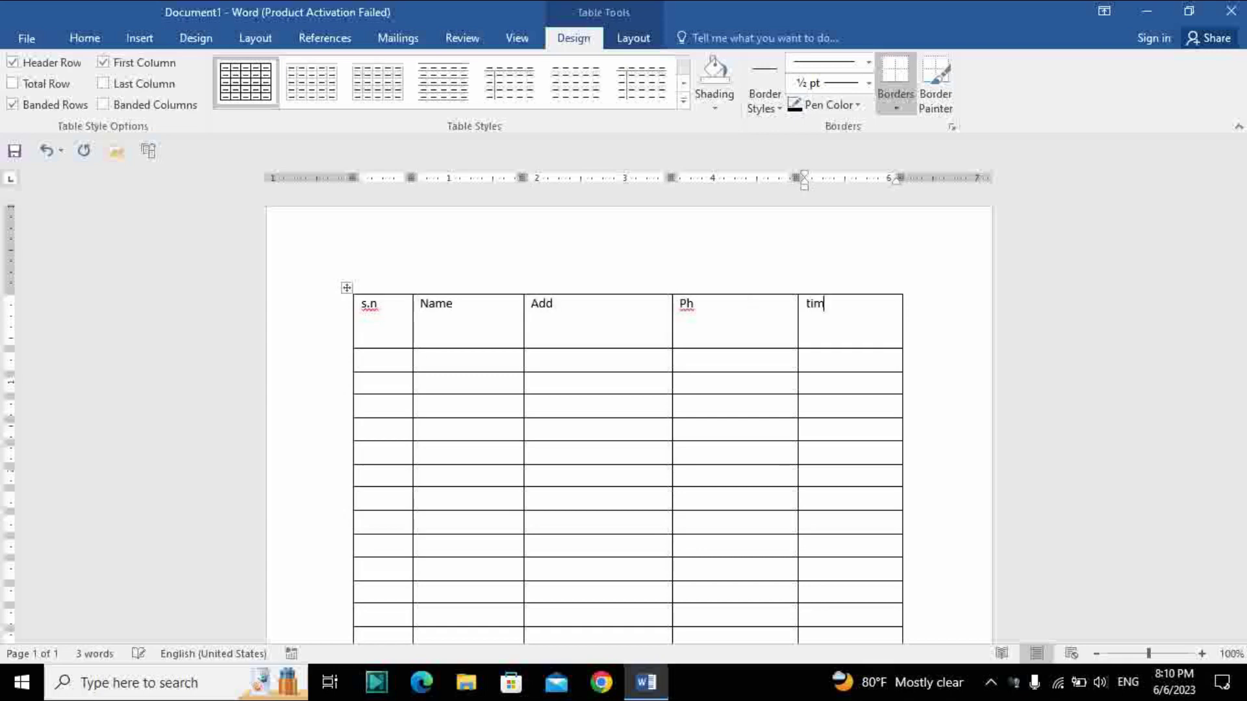
text(e)
key(Tab)
scroll(389, 328, down, 3)
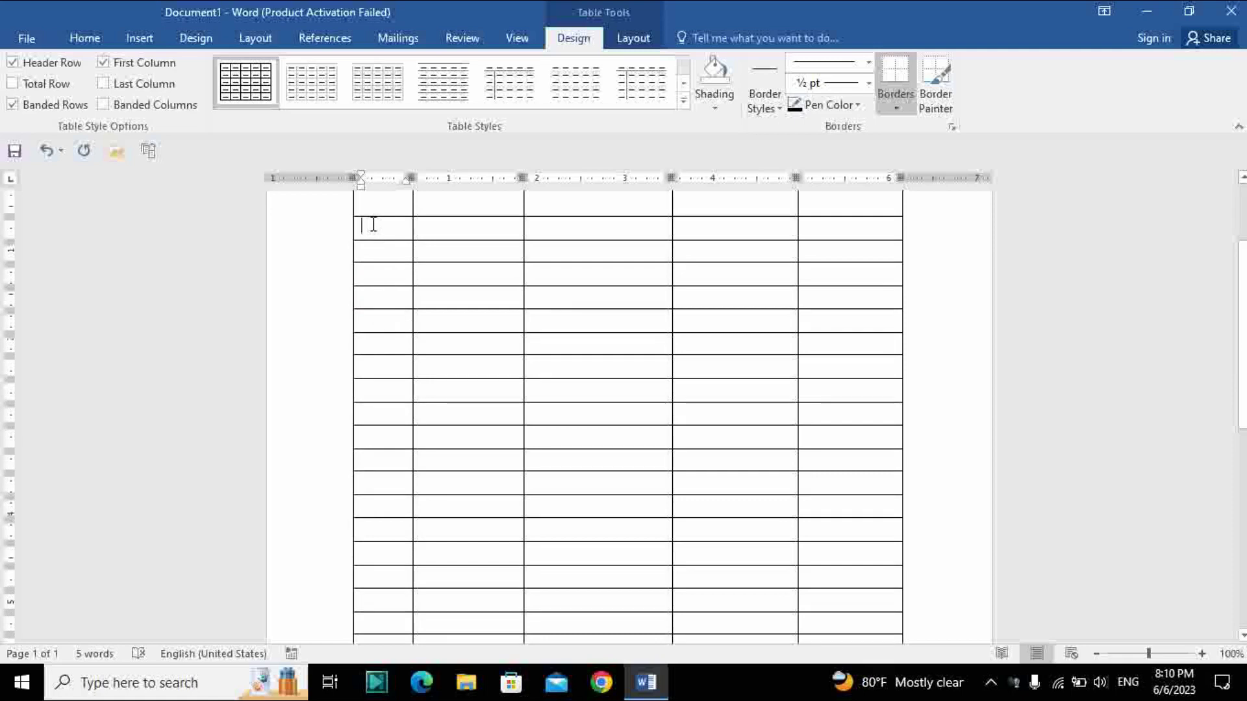
mouse_move(380, 226)
mouse_down()
mouse_move(400, 515)
mouse_move(382, 566)
mouse_up()
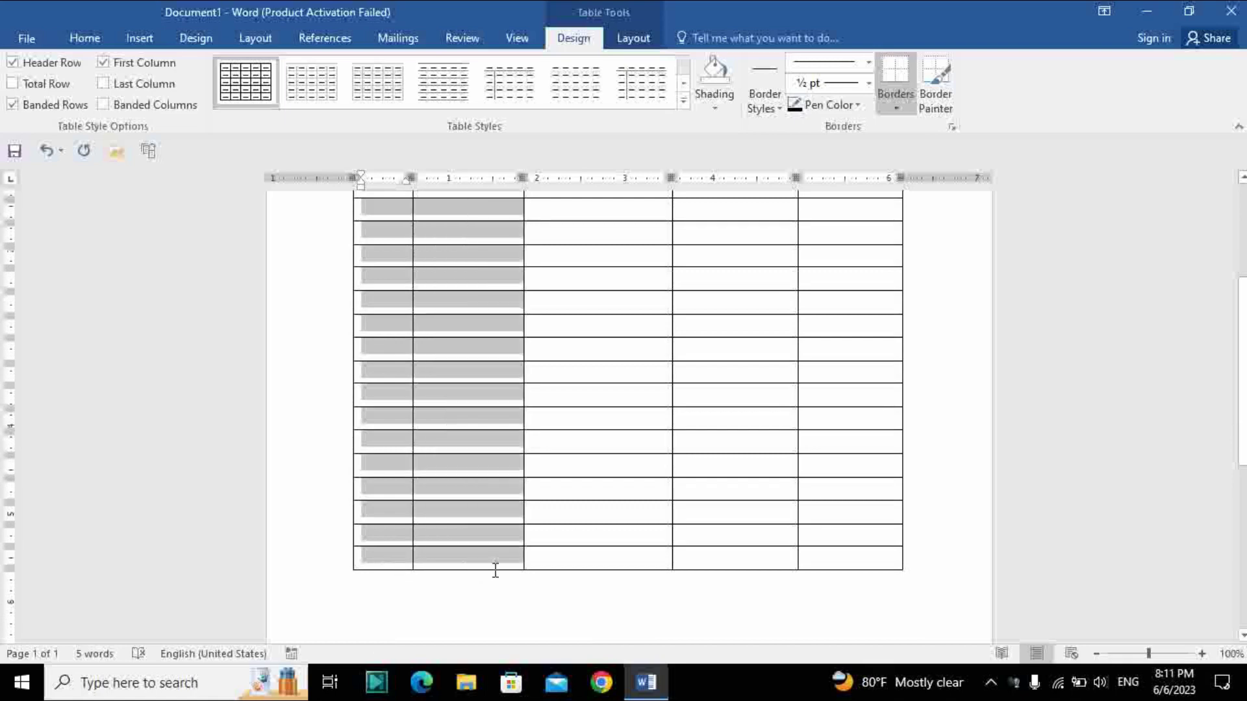
Number the first column's cells 1., 2., 3. using the Home numbering format
drag(383, 566, 679, 574)
mouse_move(879, 574)
mouse_down()
mouse_move(910, 565)
mouse_move(546, 545)
mouse_move(401, 556)
mouse_up()
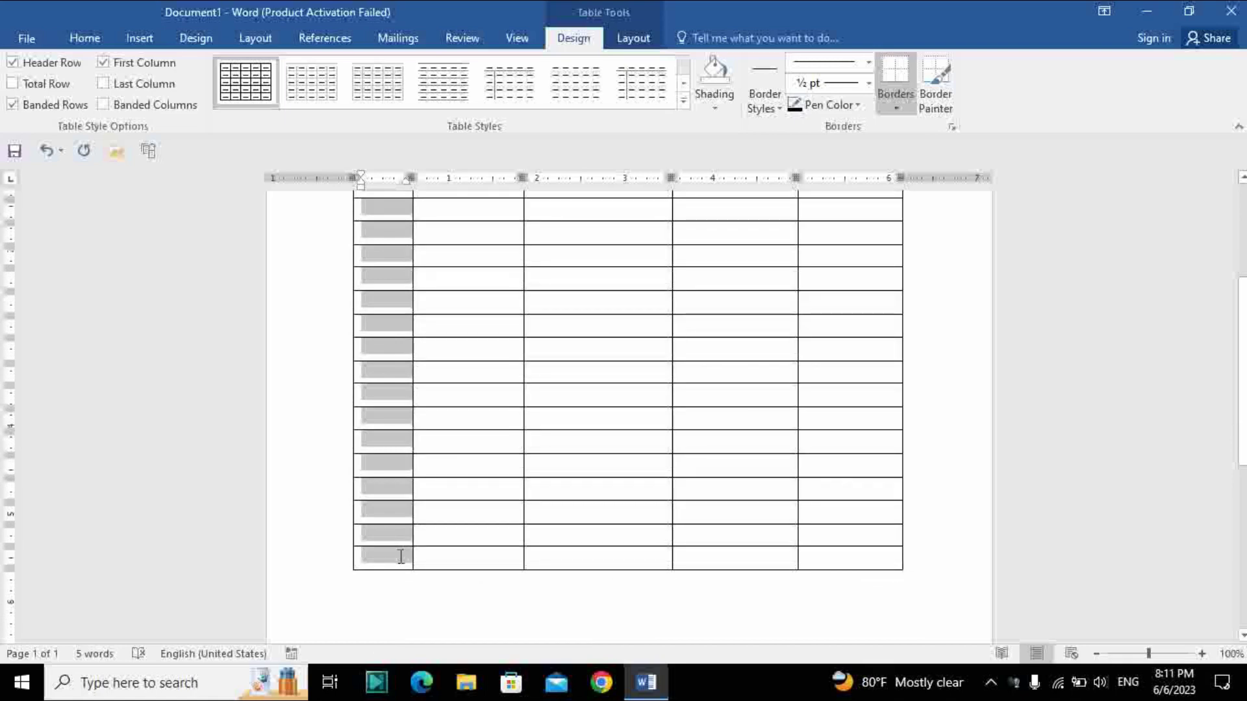
click(79, 37)
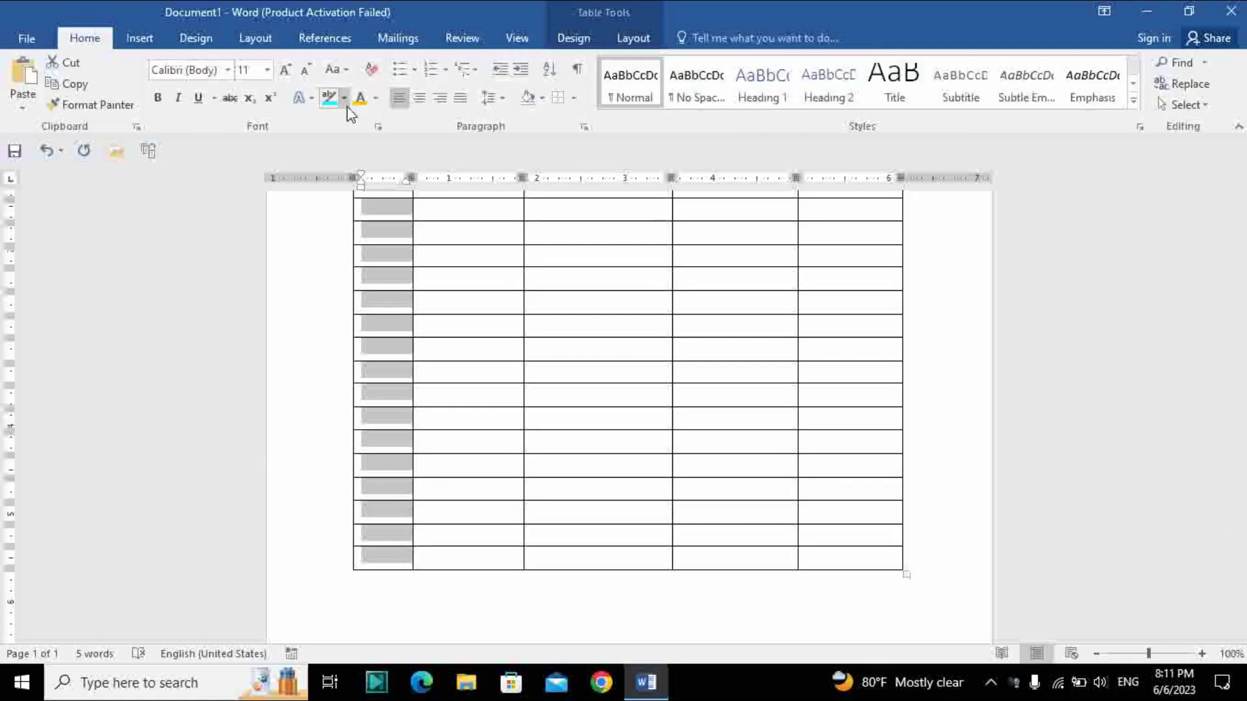
click(445, 68)
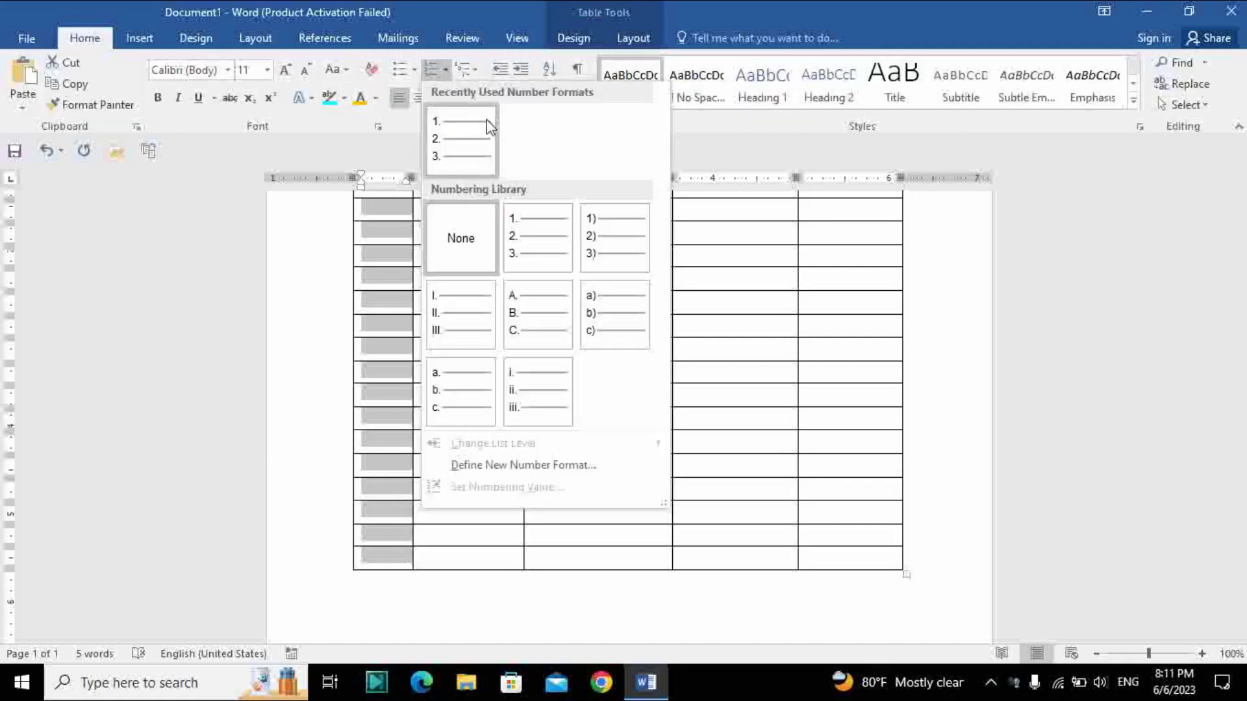
click(534, 242)
Narrow the Name, Add and Ph columns and pull the table's right edge in
scroll(523, 273, up, 5)
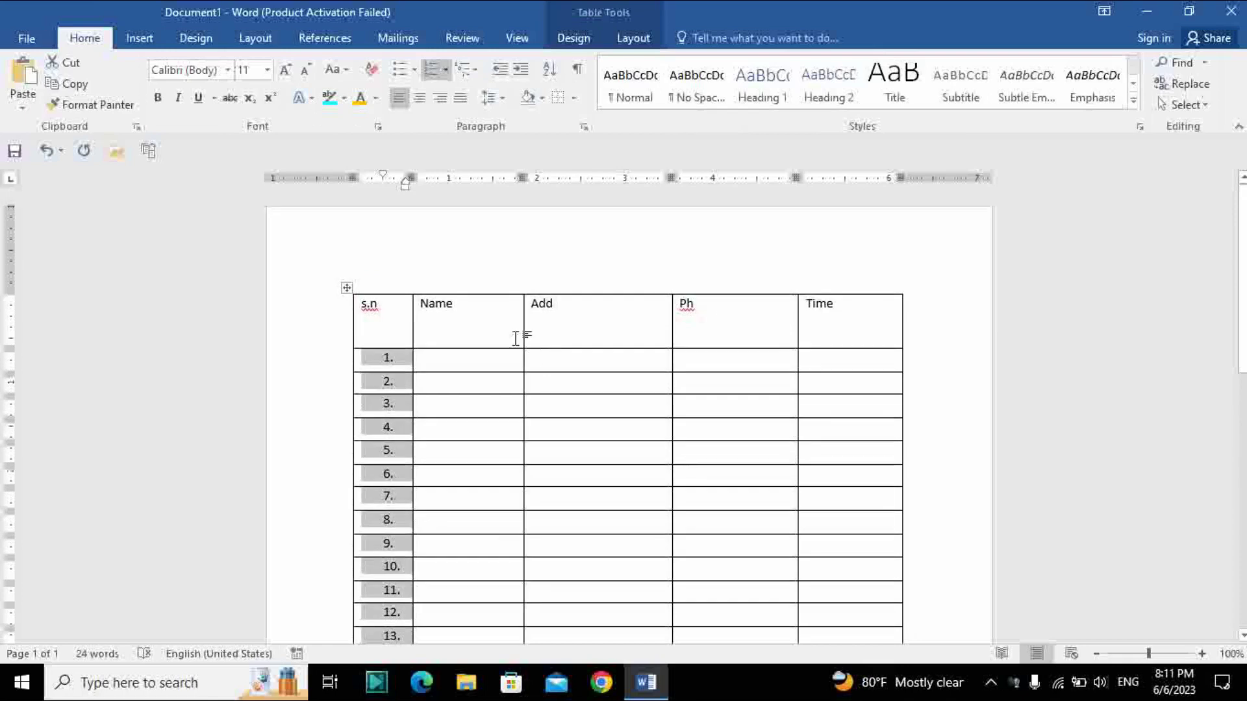
drag(522, 318, 491, 348)
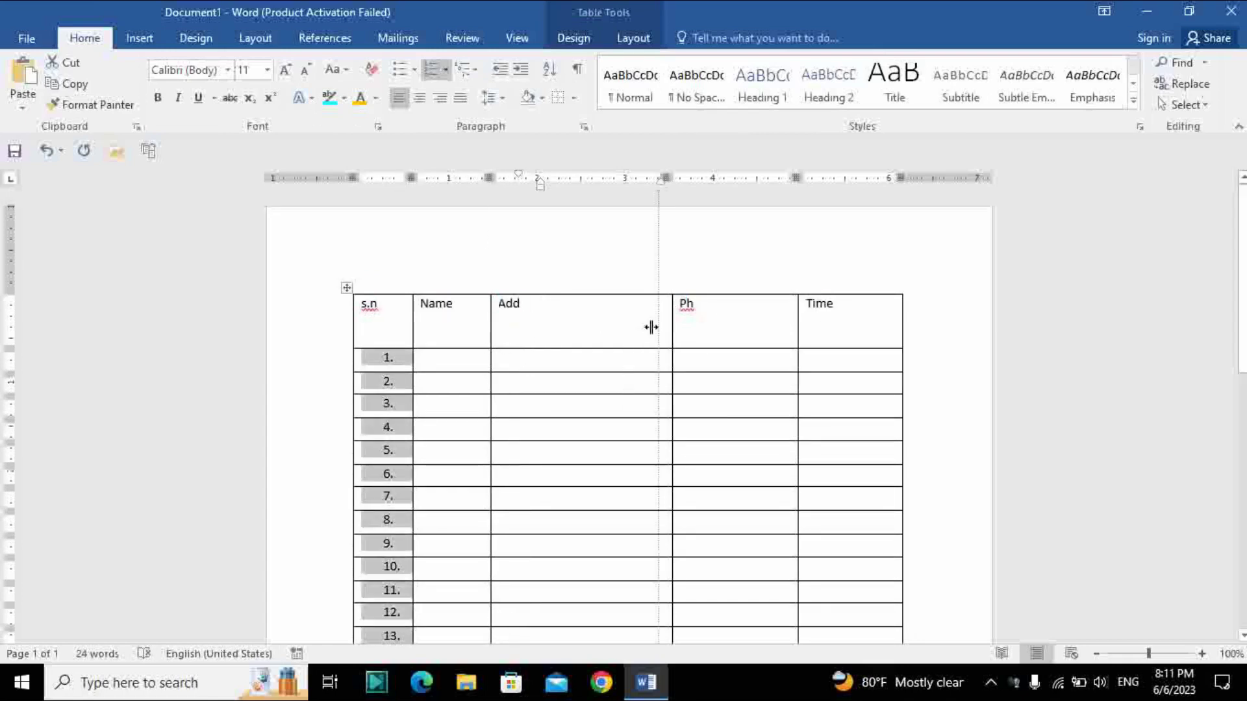
drag(671, 308, 607, 356)
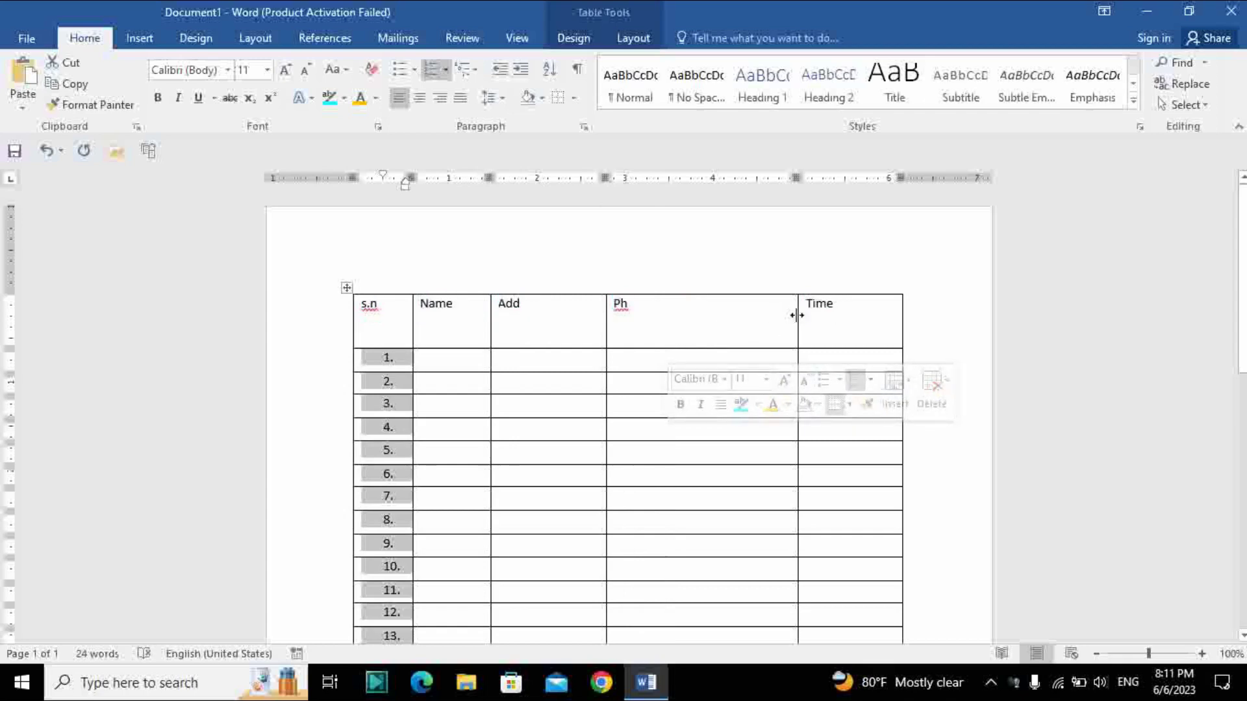
drag(797, 312, 706, 345)
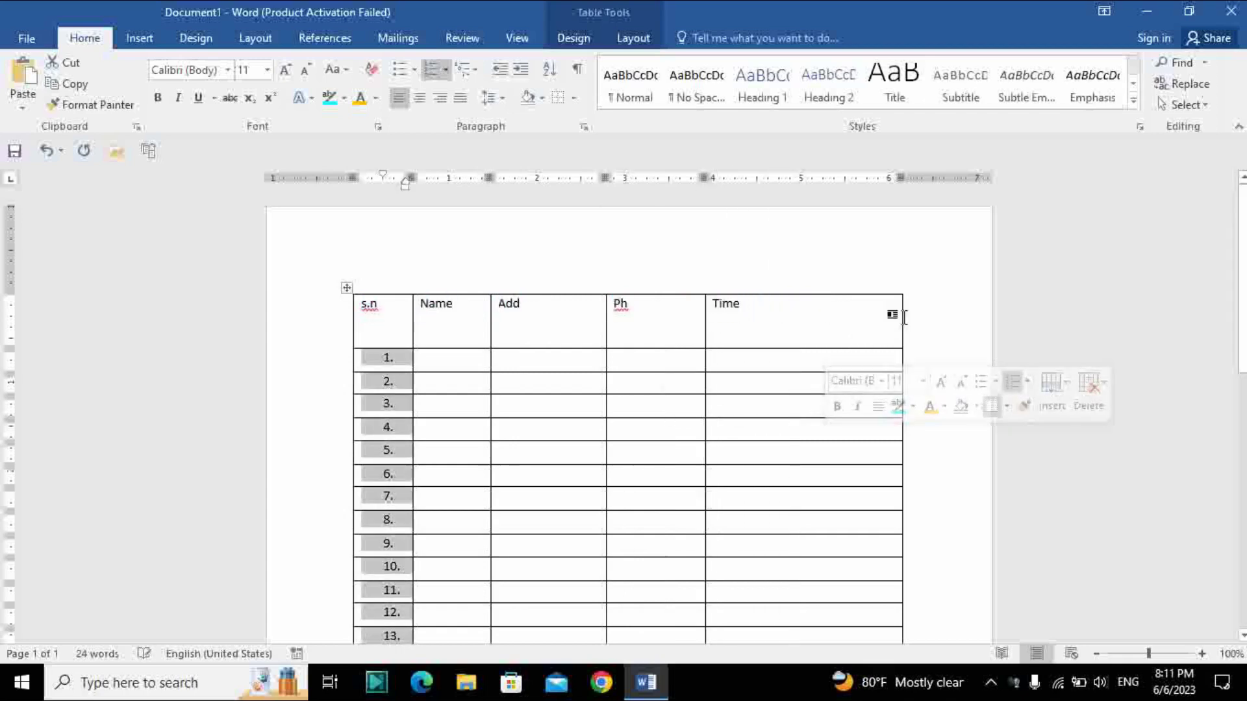
drag(900, 313, 788, 344)
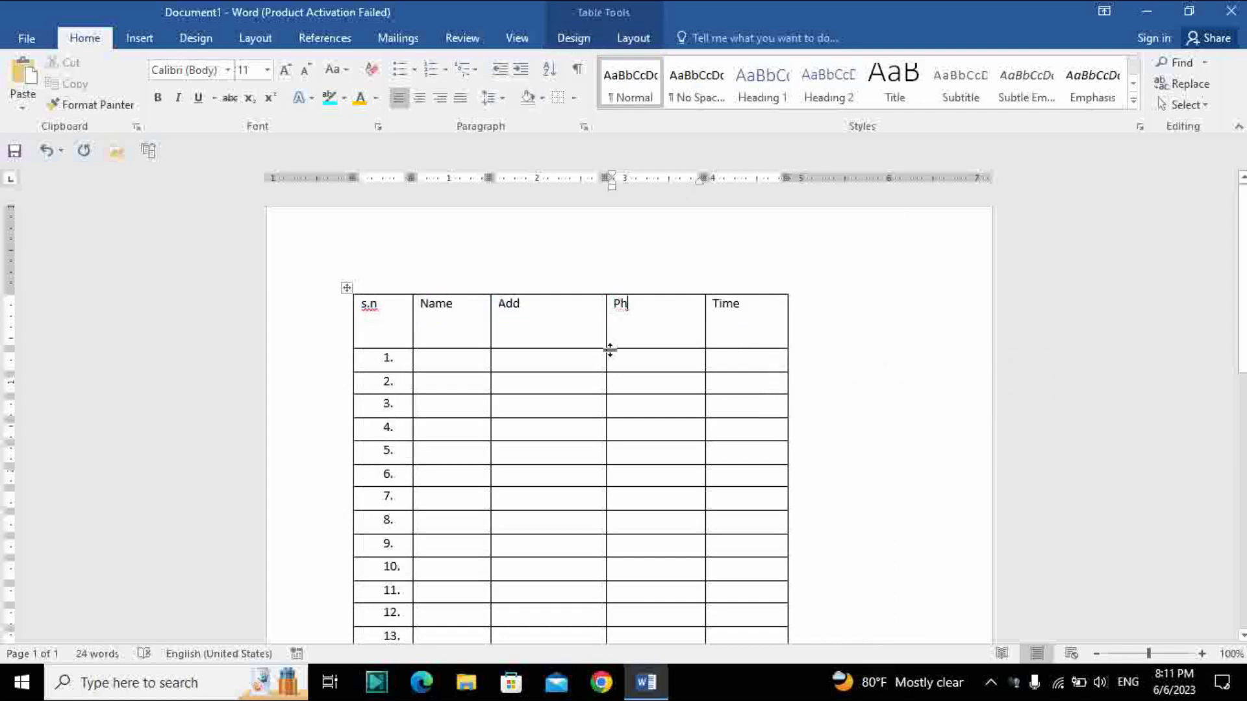
Type 'fweftew' in row 1's Name cell and 'tgt' in row 2's Name cell
click(474, 365)
text(fweftew)
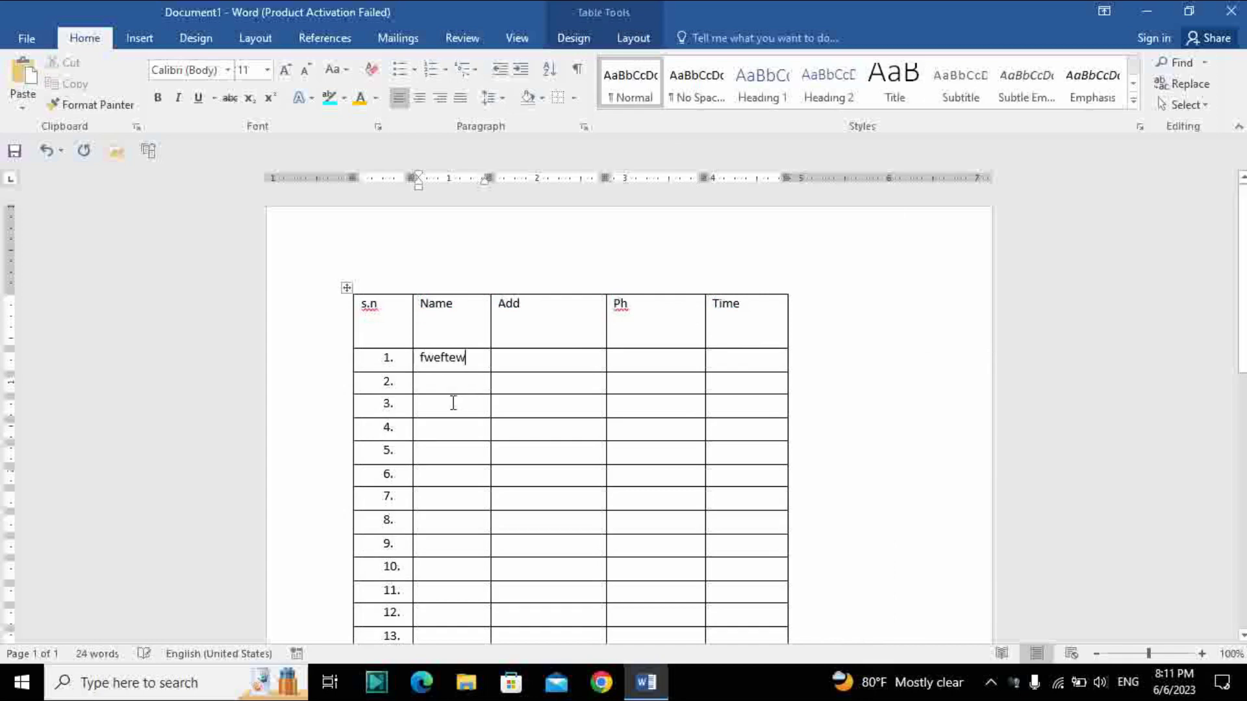
click(456, 388)
text(tgt)
Select the Add and Ph header cells, then place the cursor in the Time header
click(563, 325)
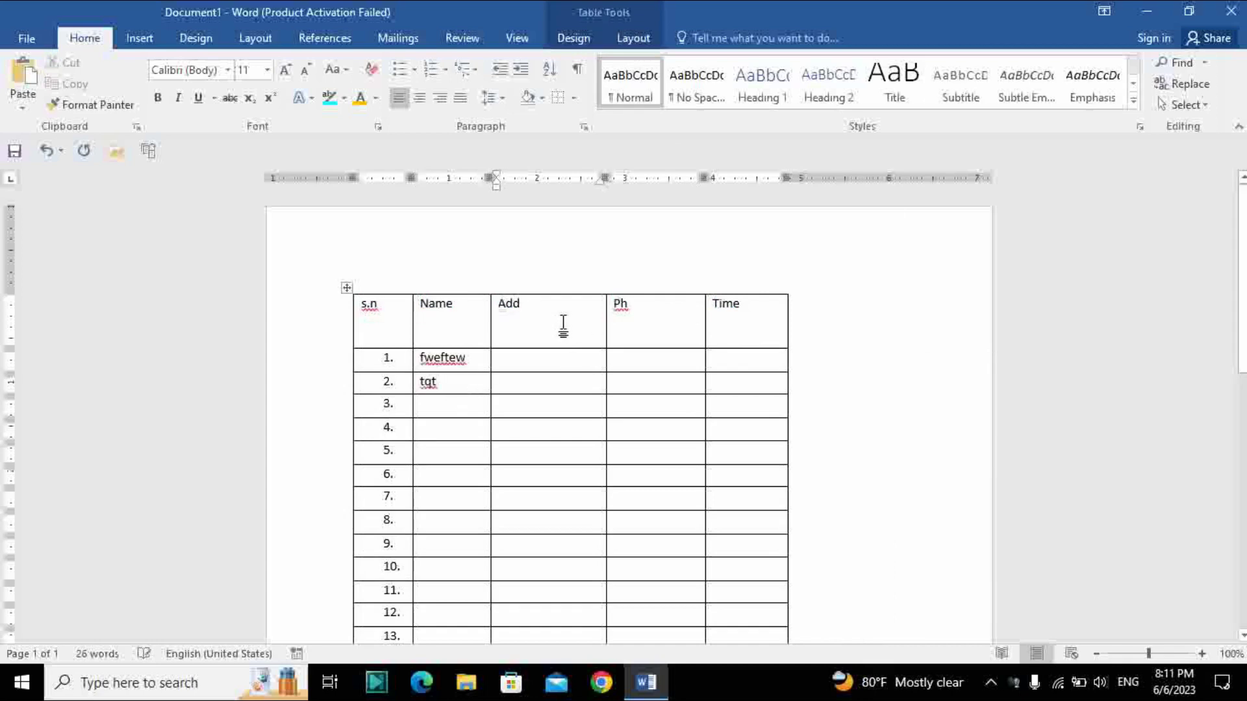
drag(555, 323, 649, 314)
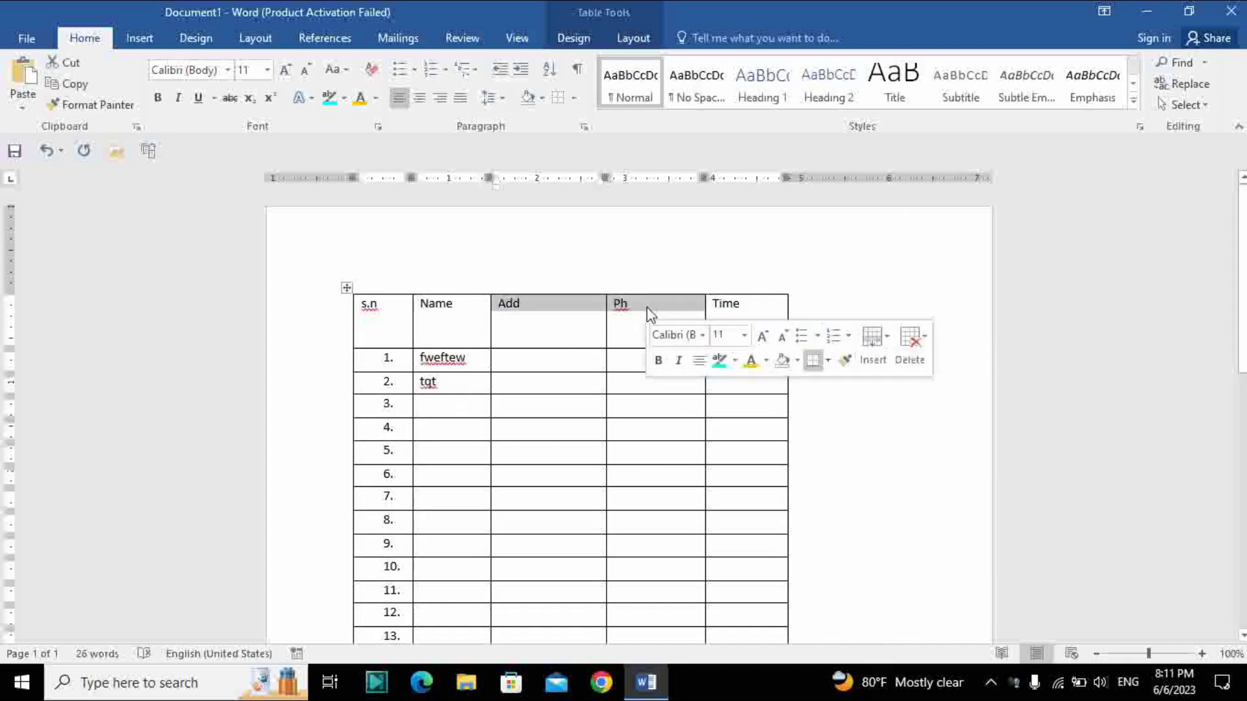
click(744, 317)
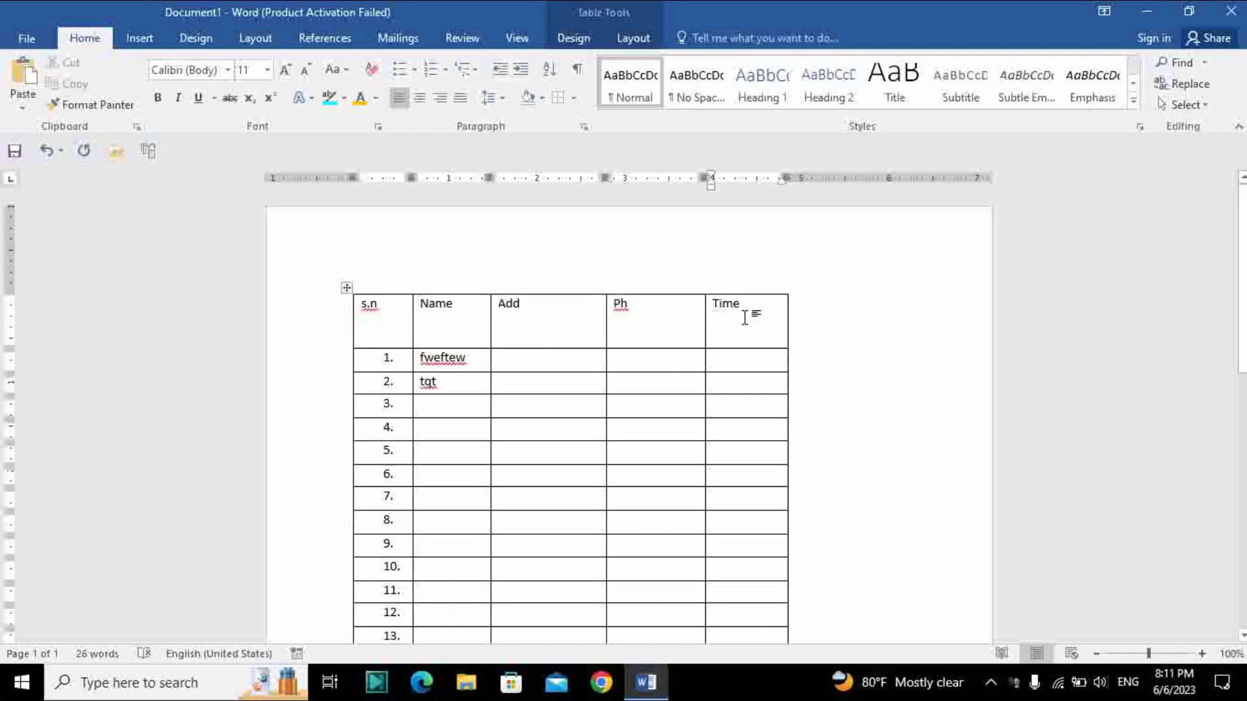
click(476, 357)
click(733, 304)
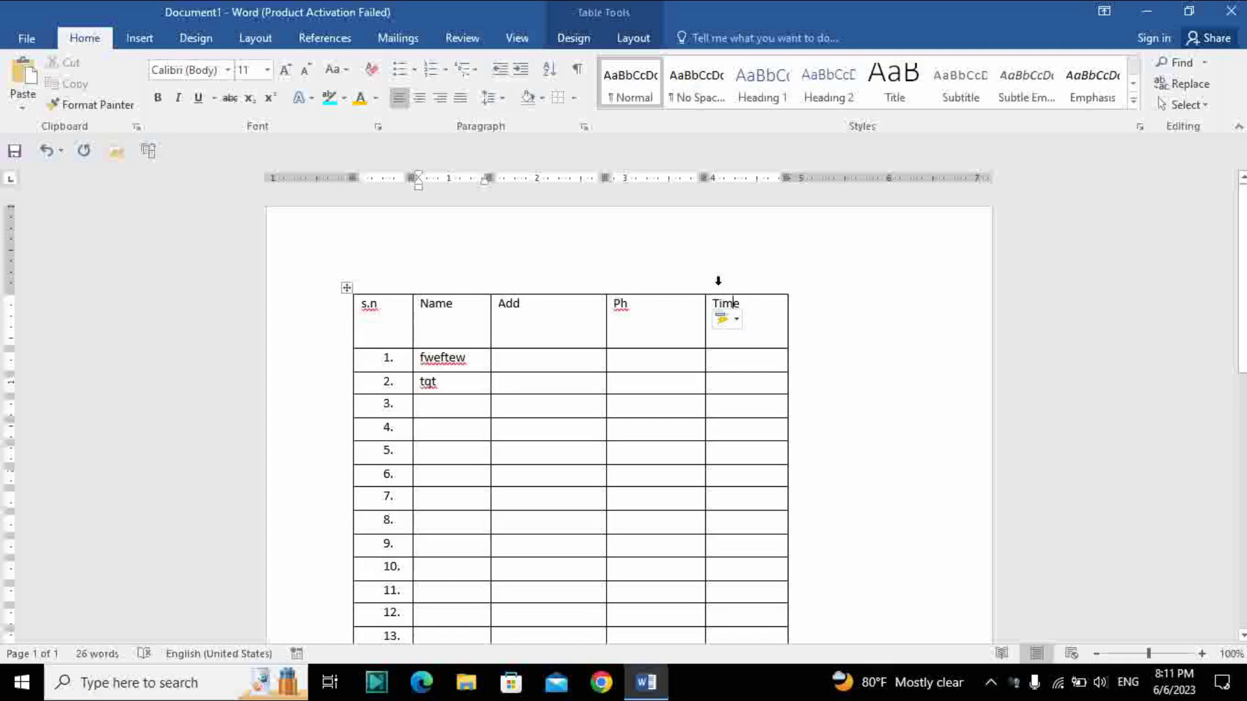
Insert blank columns to the right of Time and to the left of Add
click(638, 39)
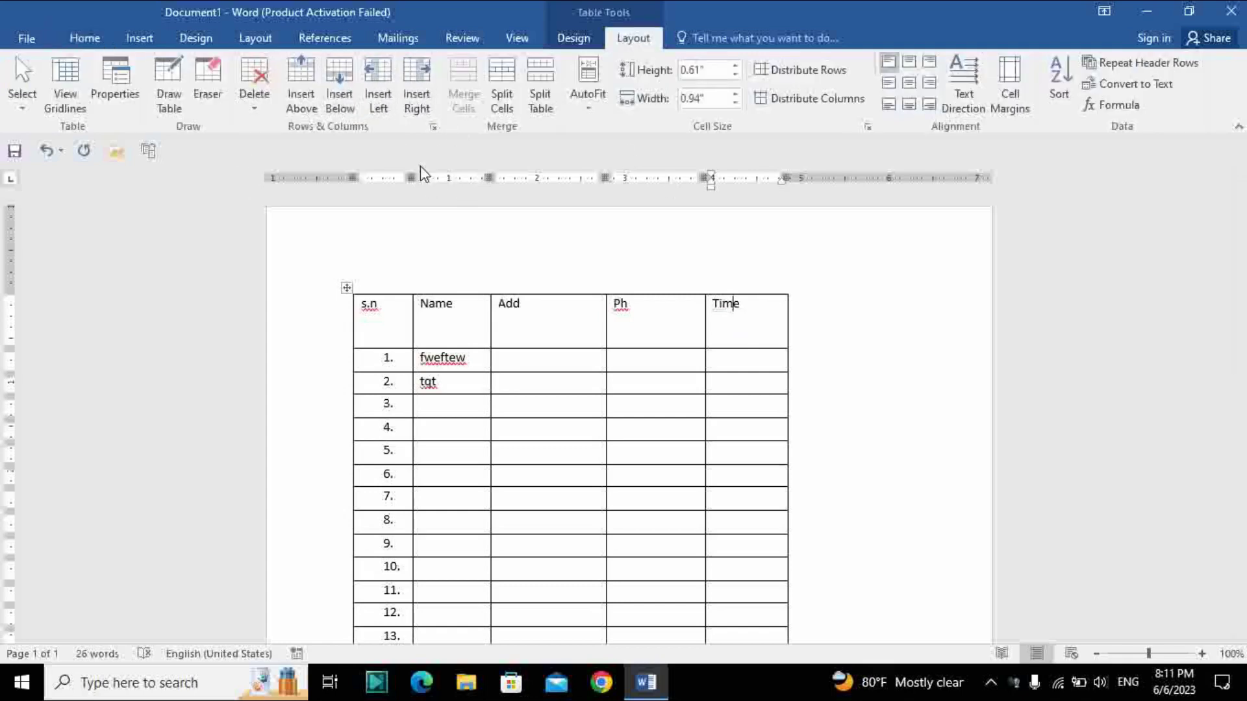
click(414, 89)
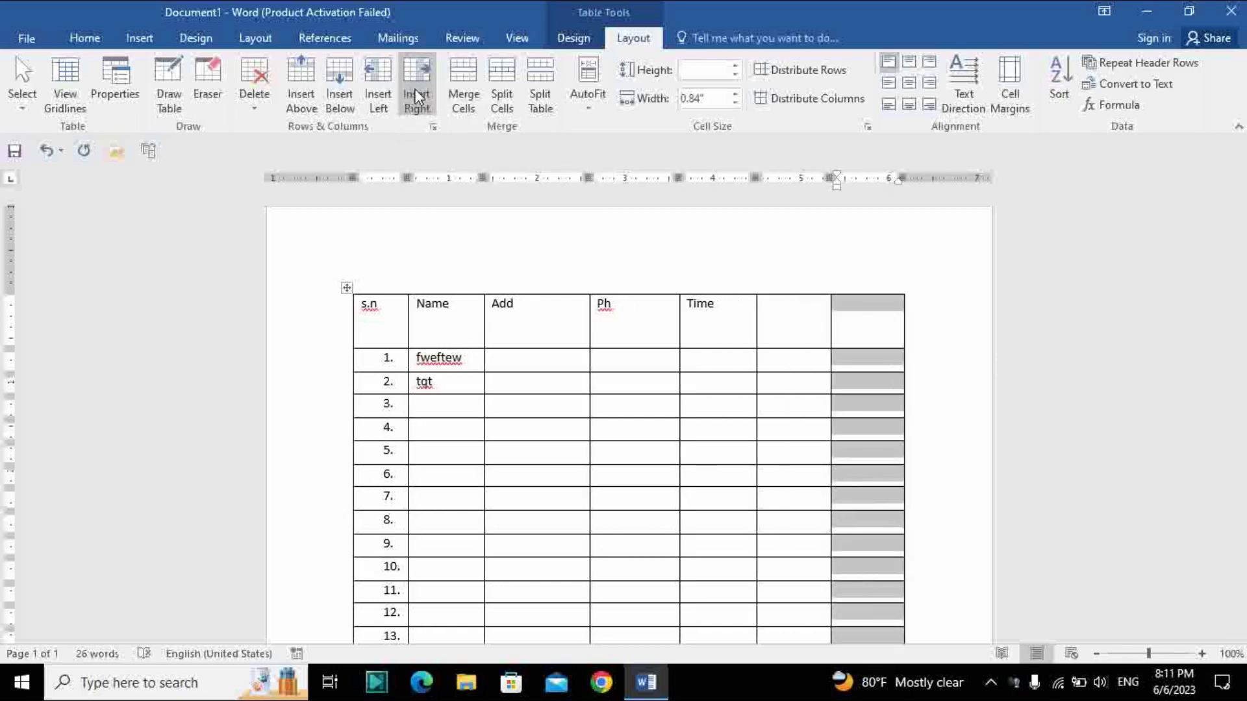
click(512, 323)
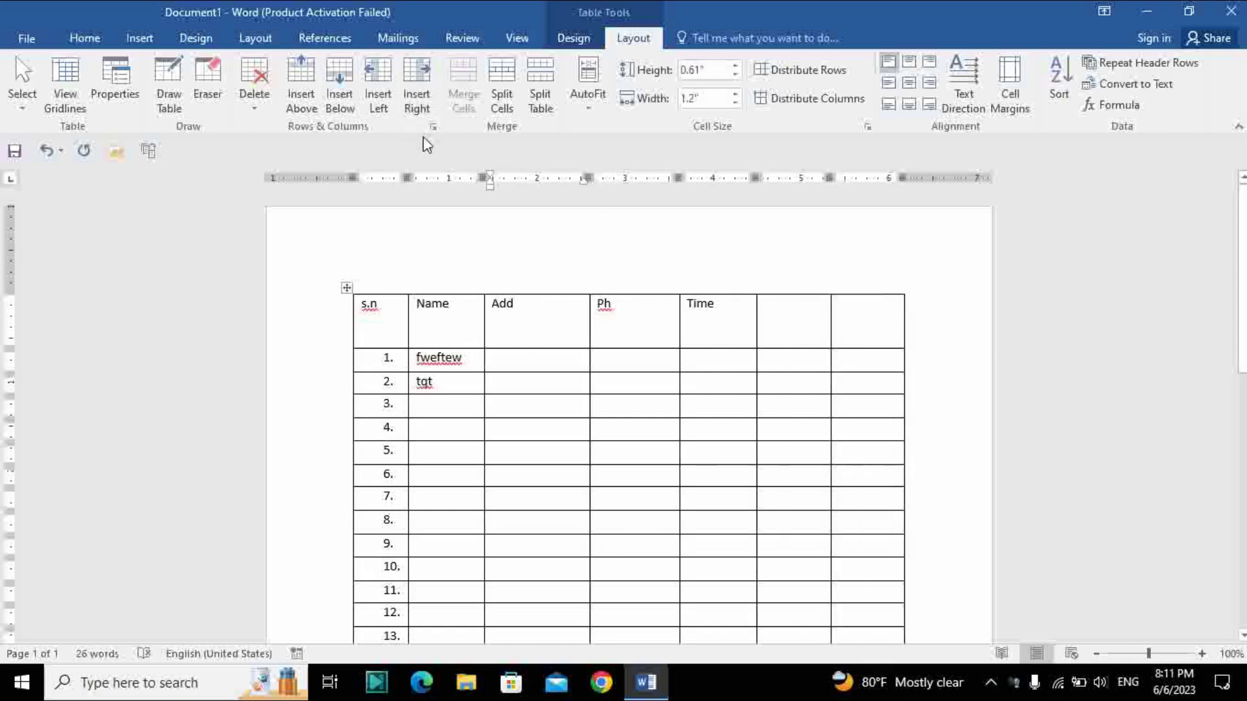
click(387, 87)
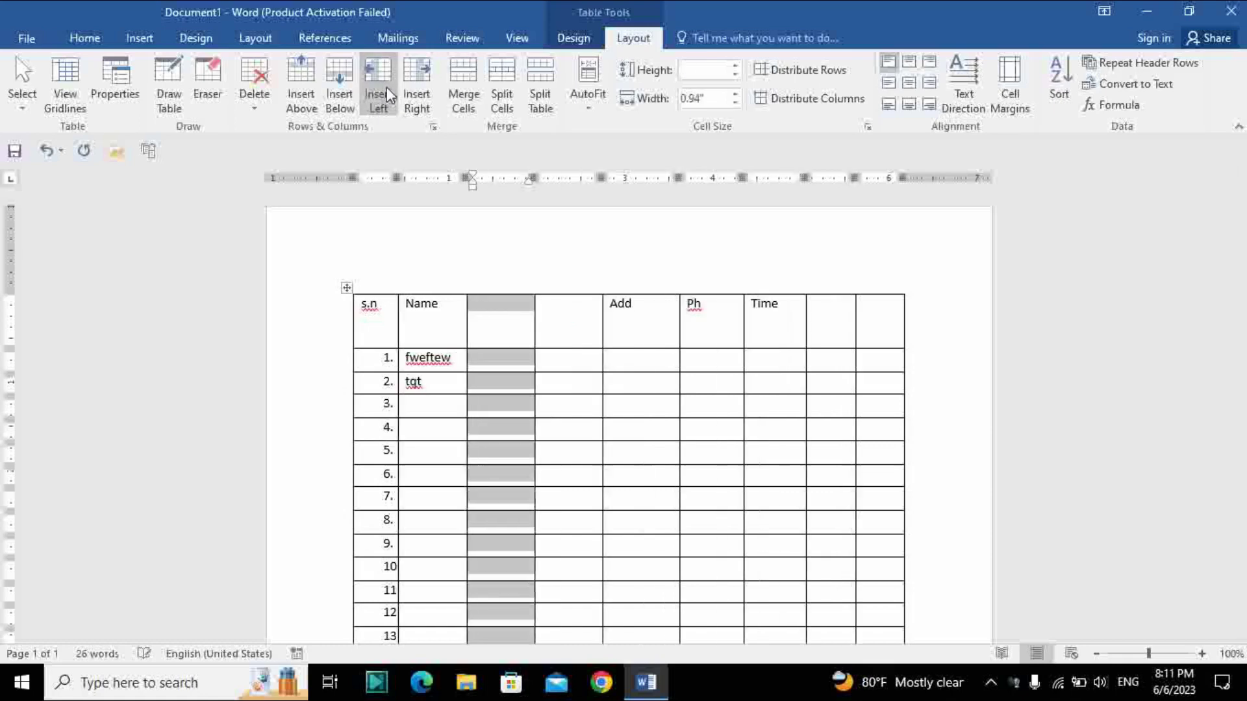
Insert blank rows above the header row and below numbered row 1
click(434, 326)
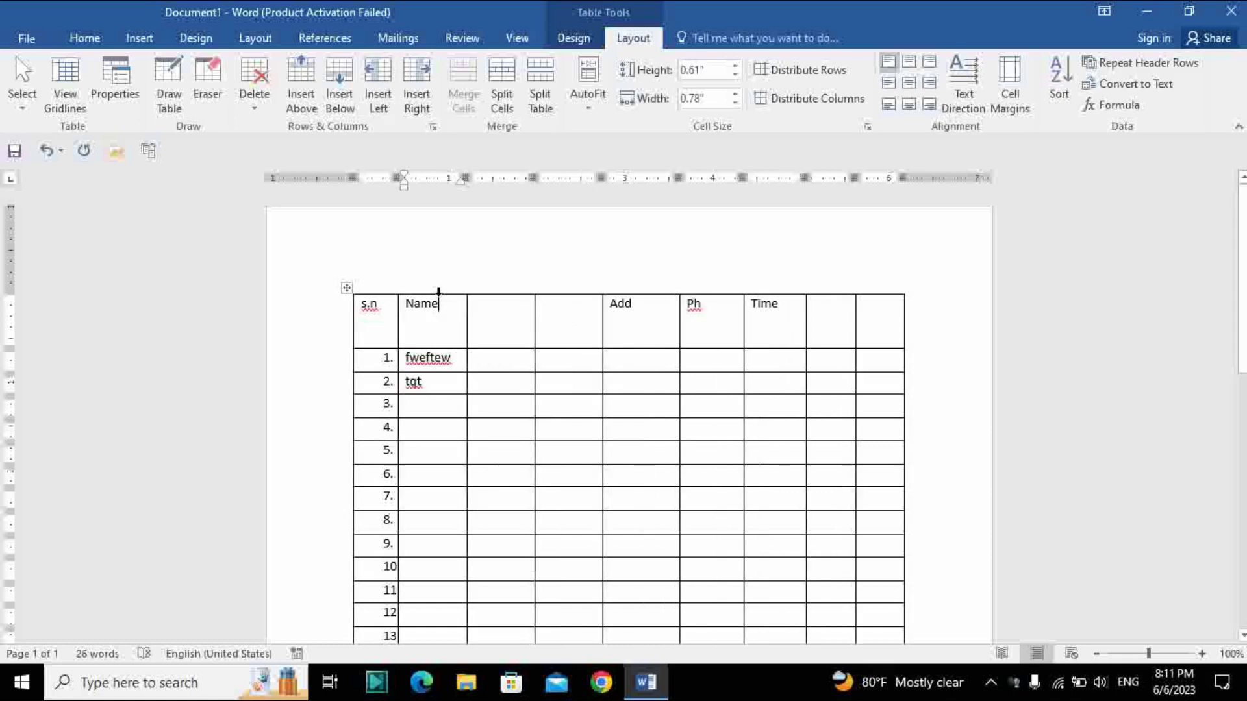
click(310, 100)
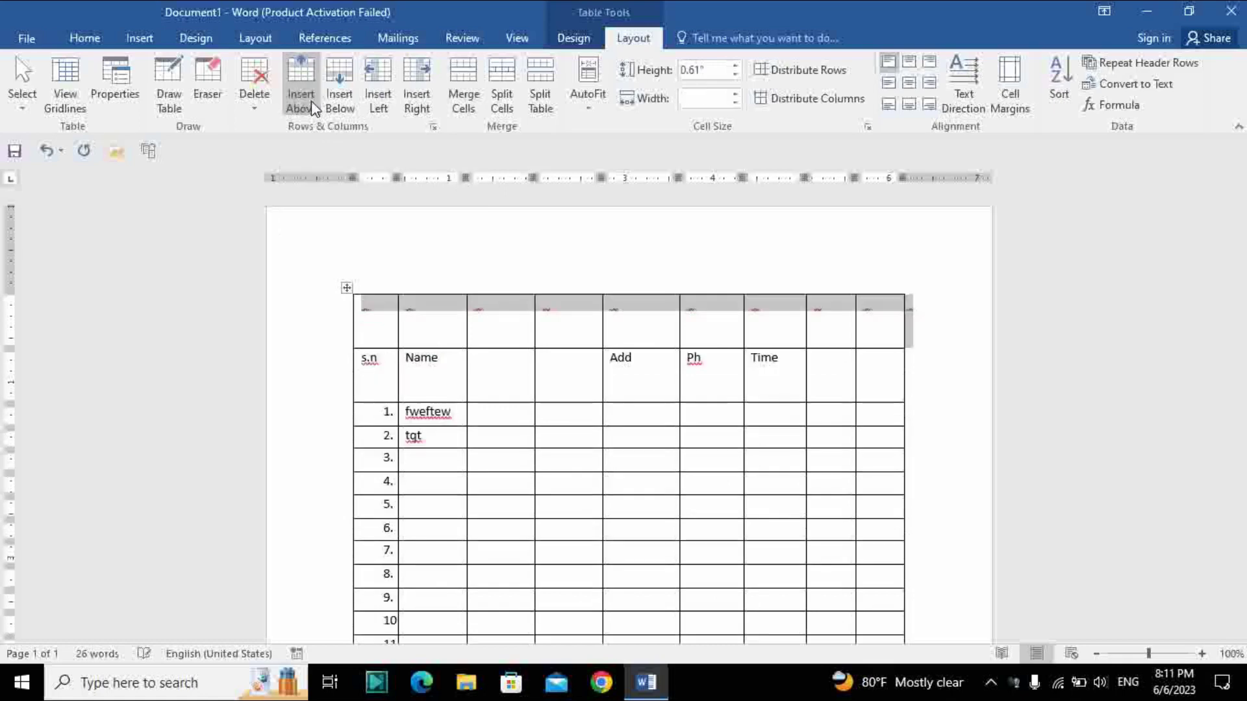
click(310, 100)
click(310, 100)
click(441, 517)
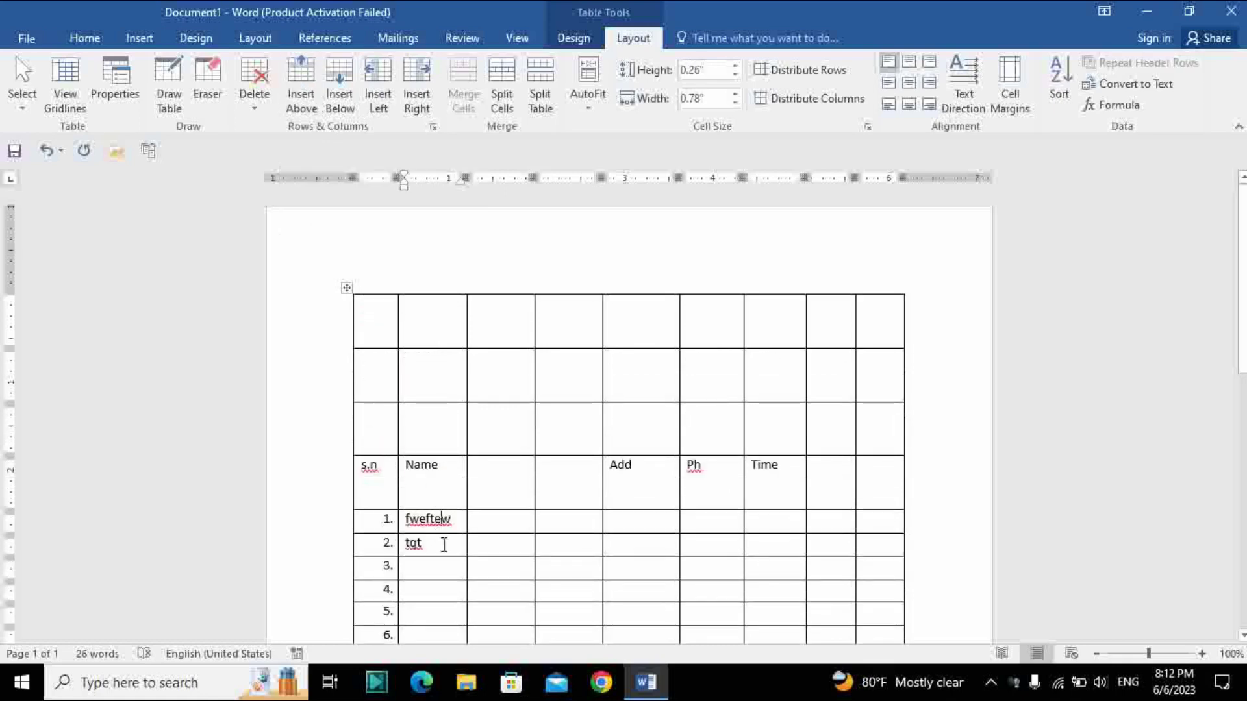
click(344, 92)
click(344, 92)
click(344, 92)
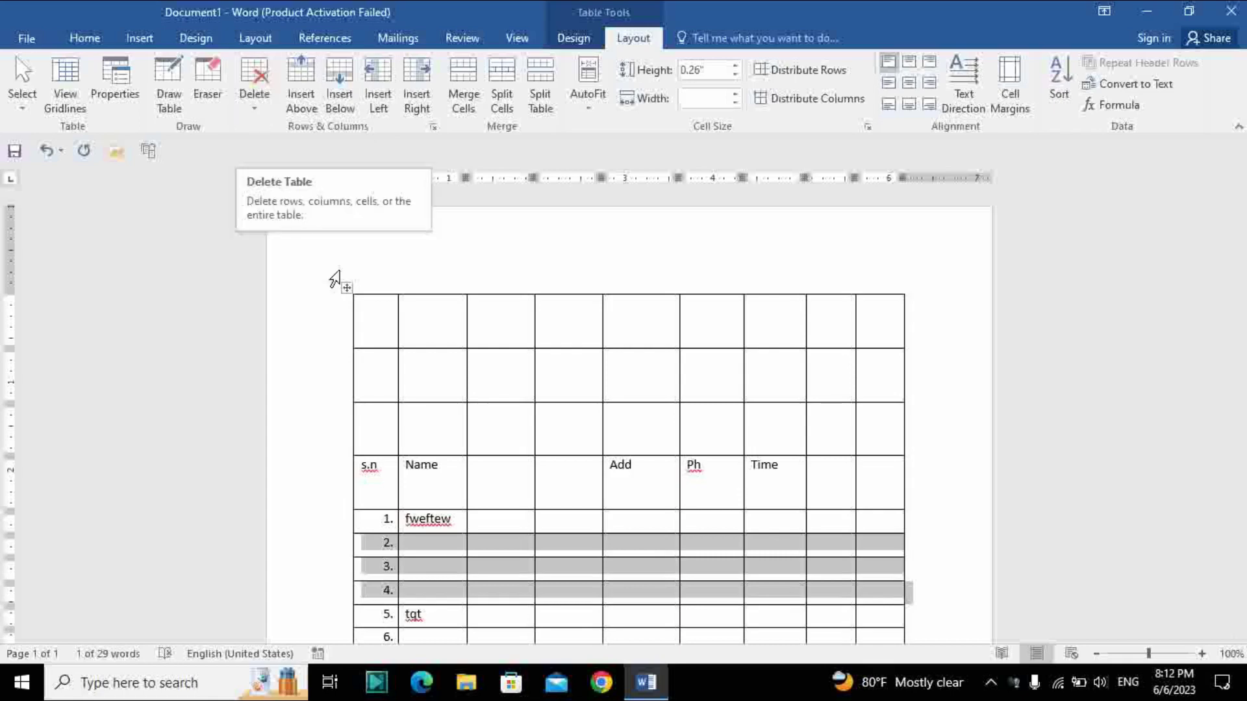
Delete the three blank top rows and the blank columns after Name and after Time
drag(381, 325, 381, 431)
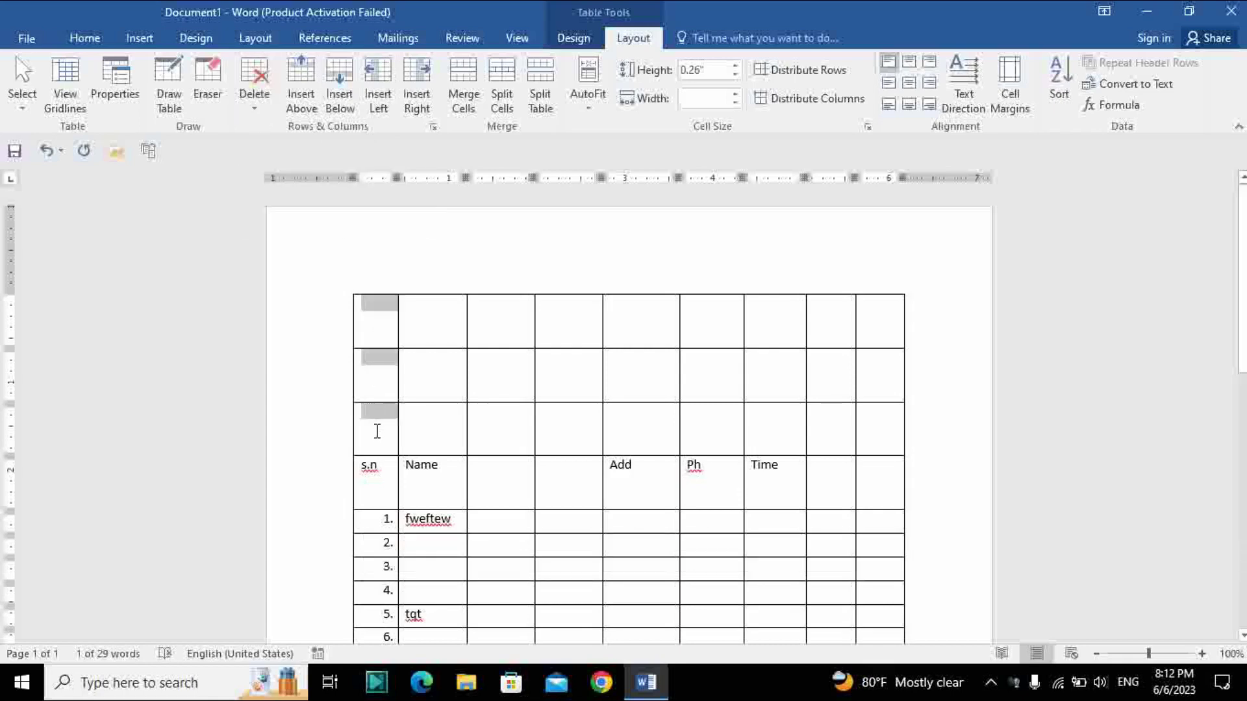
click(254, 91)
click(295, 172)
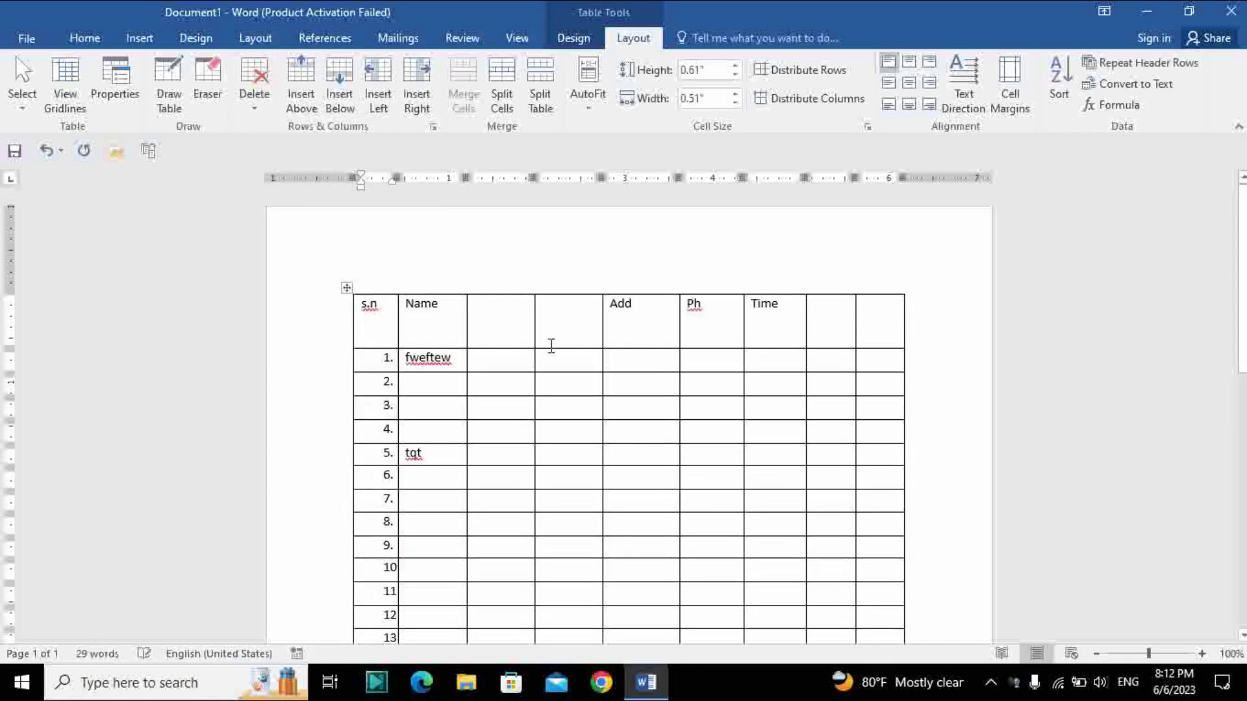
drag(511, 316, 565, 309)
click(254, 91)
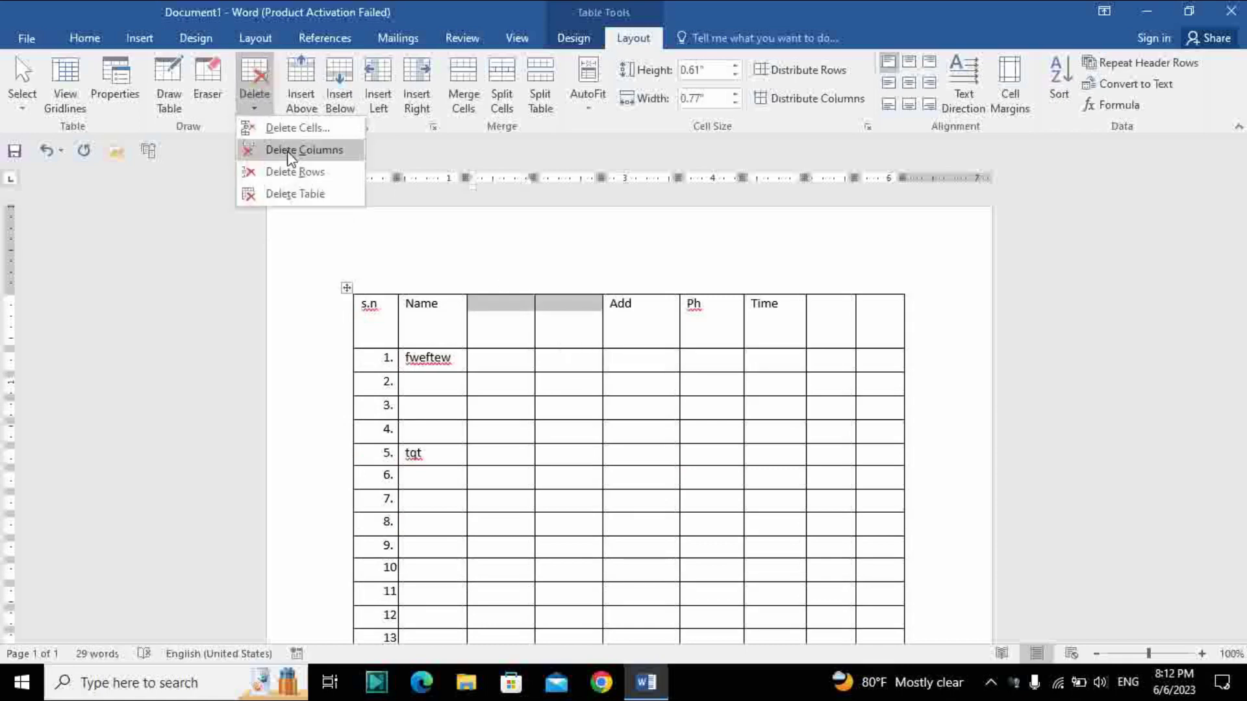
click(305, 151)
drag(702, 307, 734, 307)
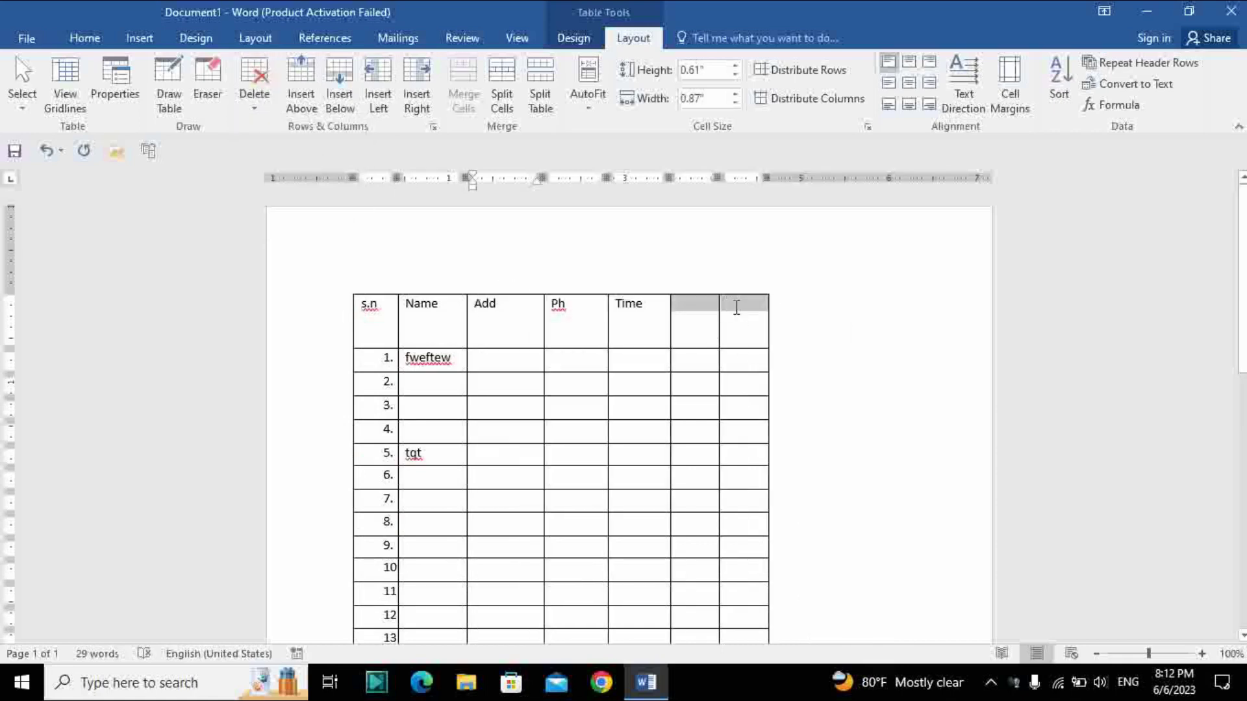
click(254, 94)
click(295, 145)
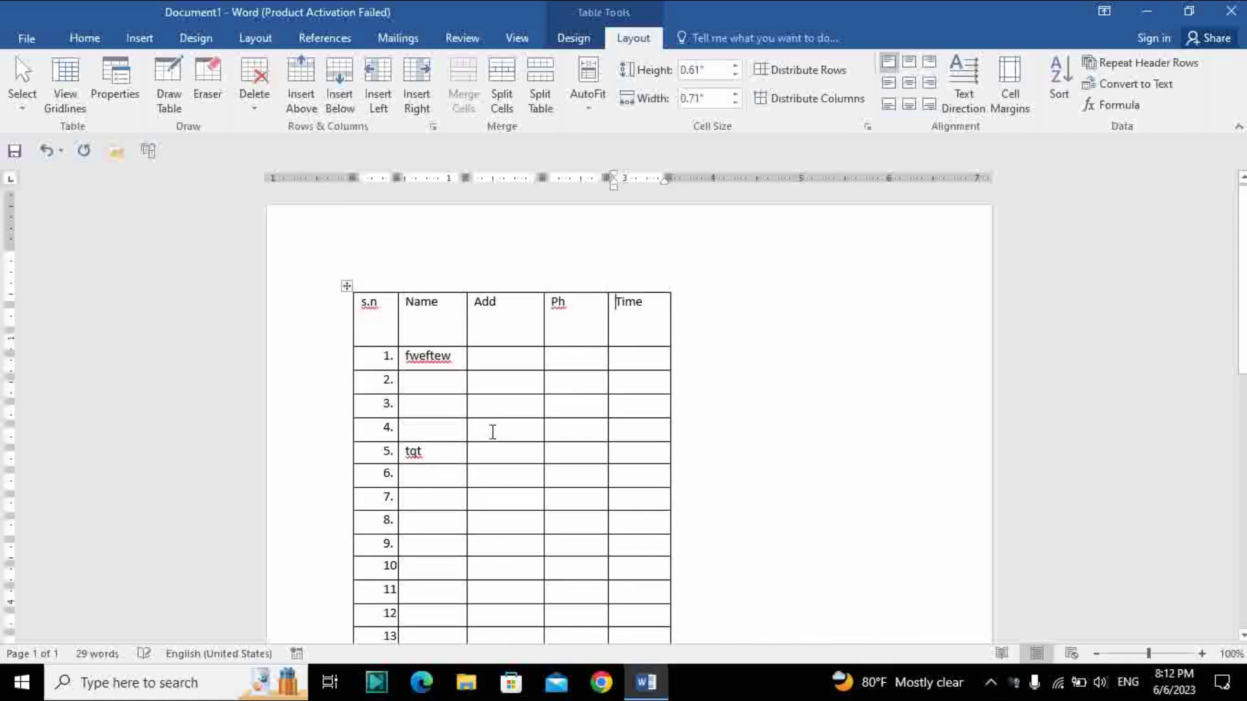
Delete numbered rows 2 through 8, then delete the whole table and undo it
scroll(385, 281, down, 3)
drag(370, 266, 373, 389)
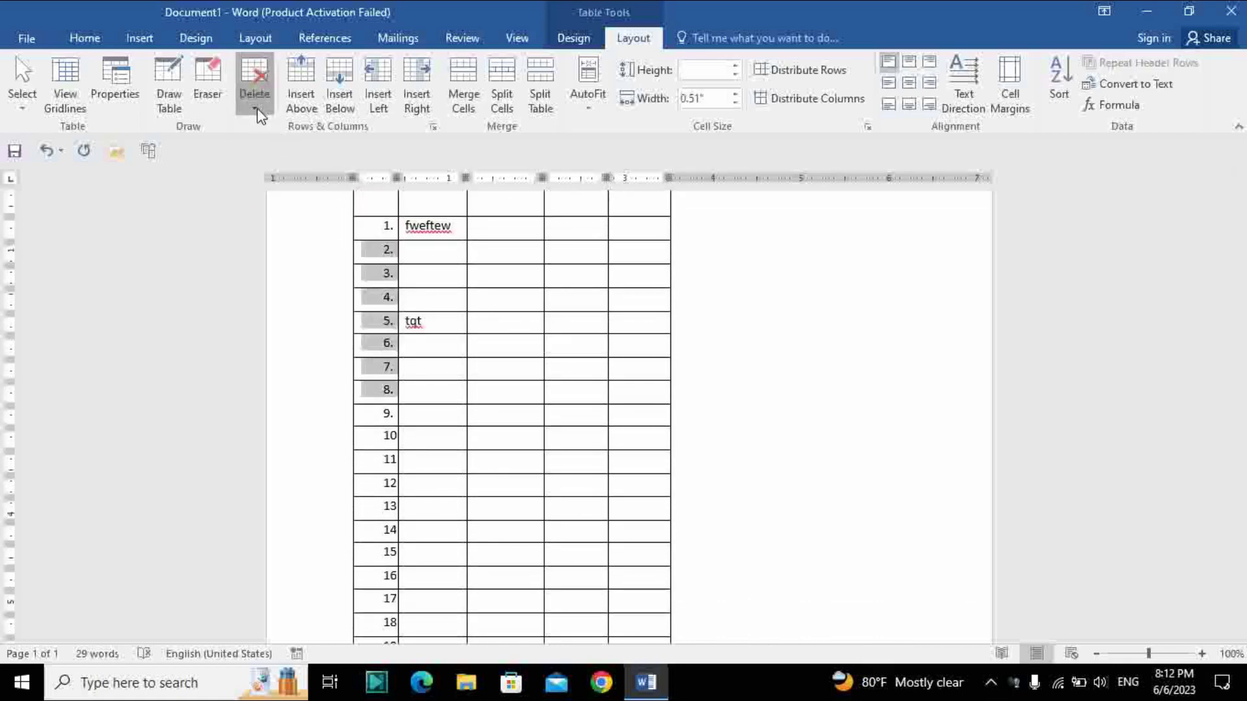
click(254, 98)
click(303, 168)
click(254, 94)
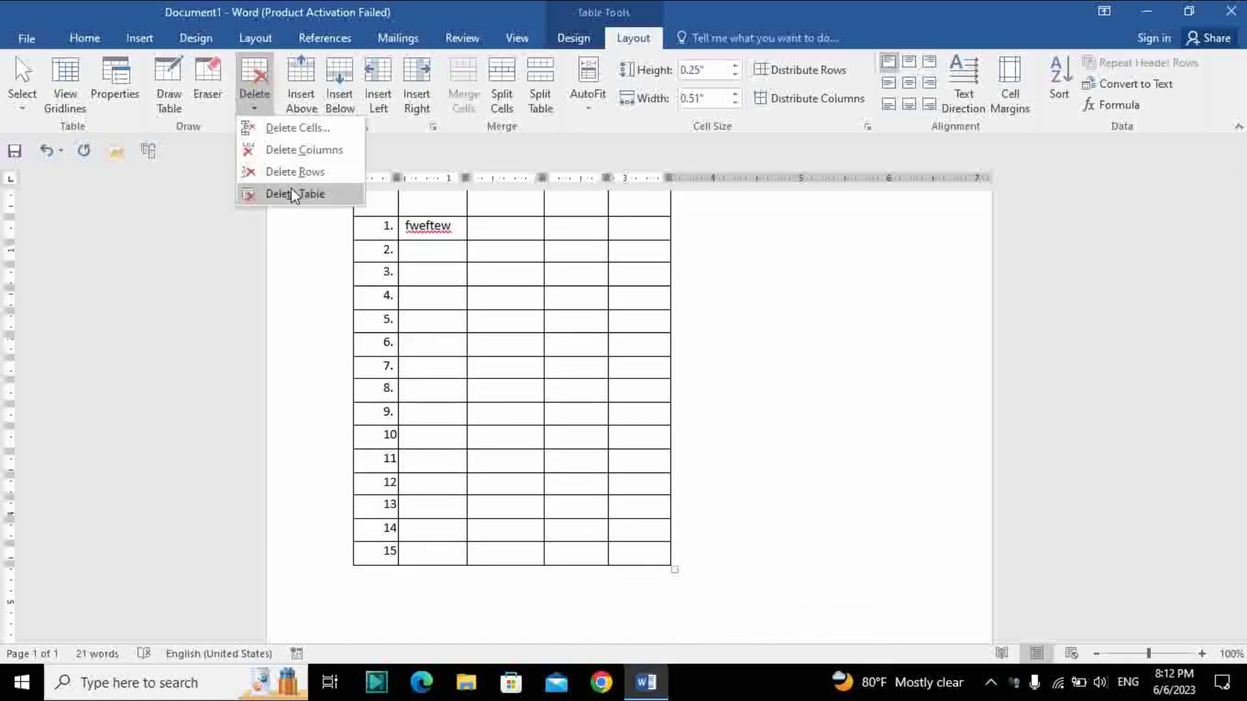
click(291, 190)
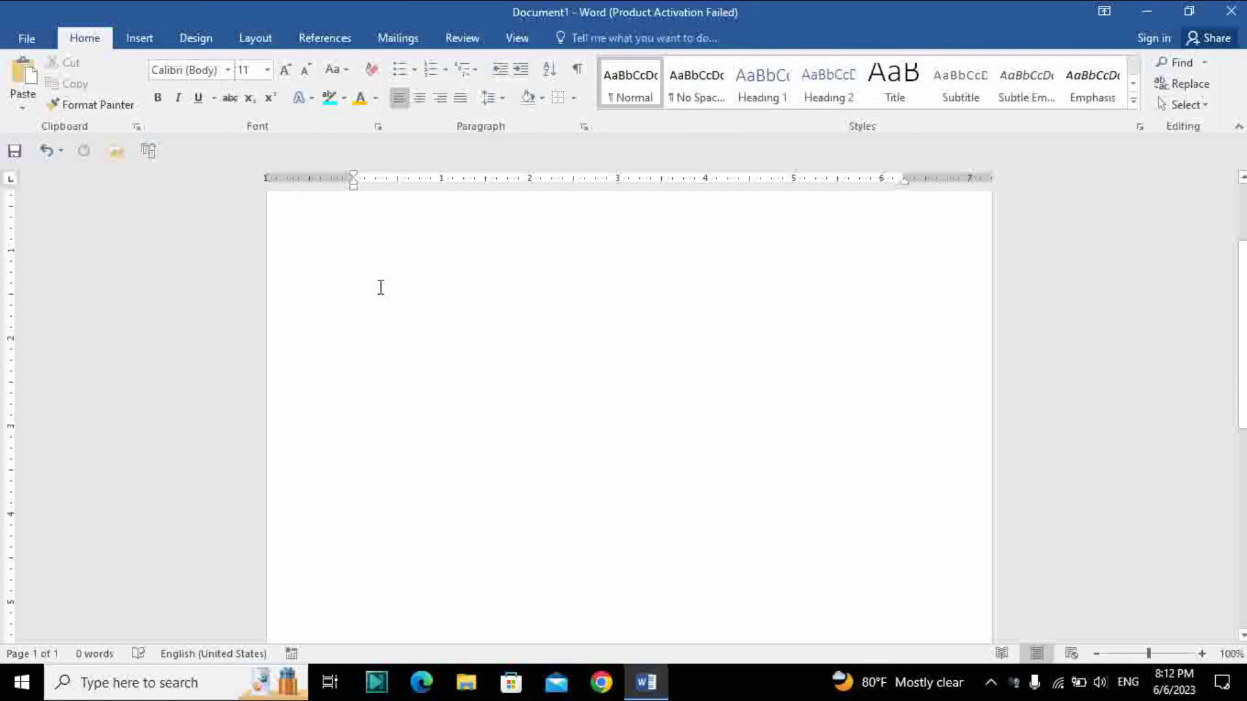
click(51, 153)
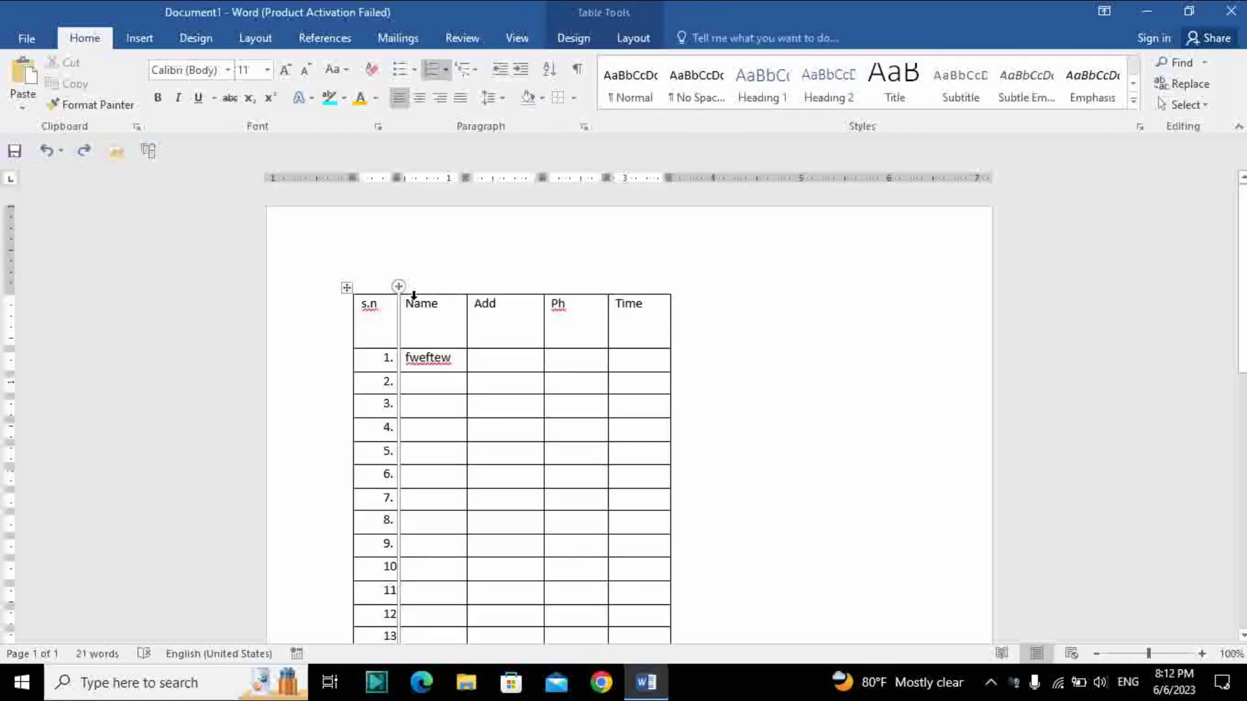
click(634, 37)
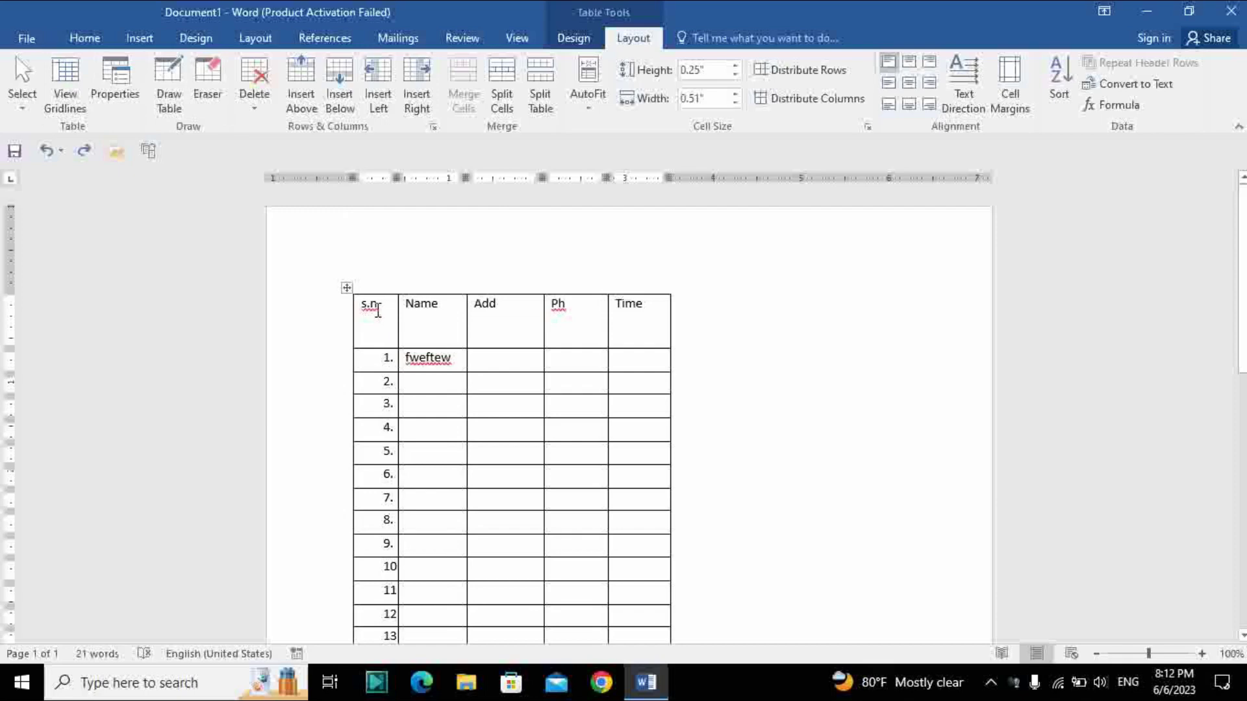
drag(378, 312, 637, 329)
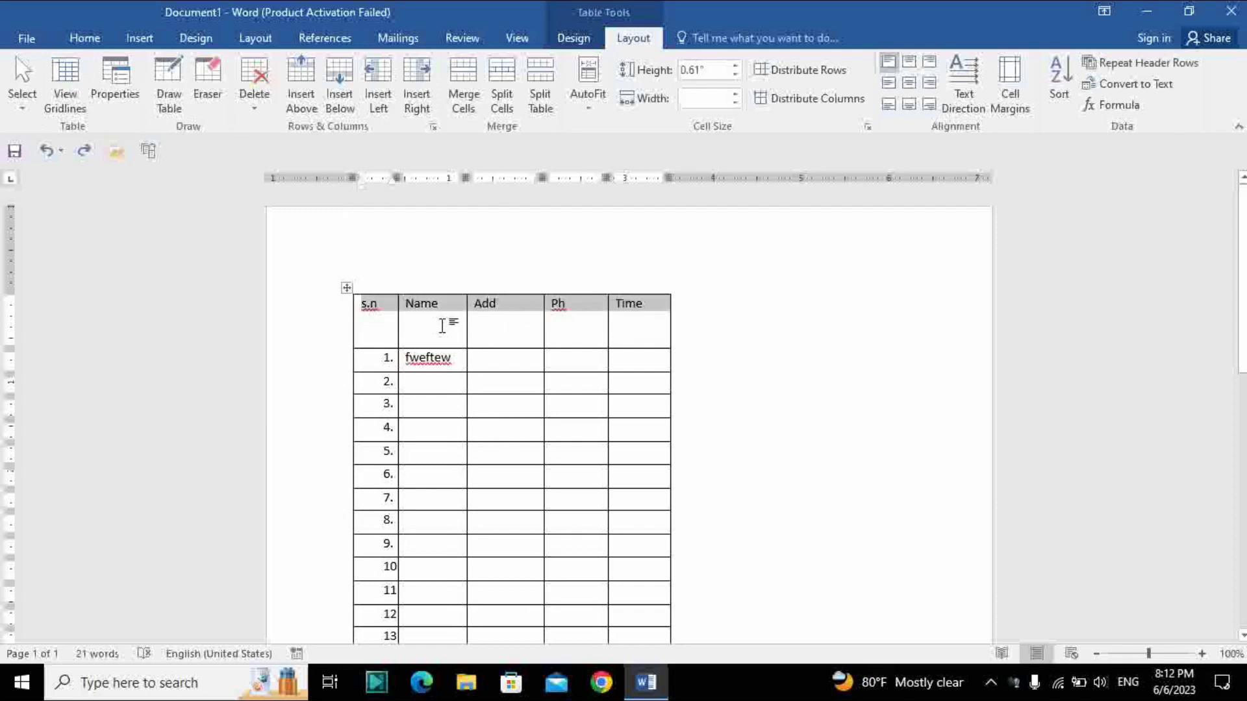
click(442, 325)
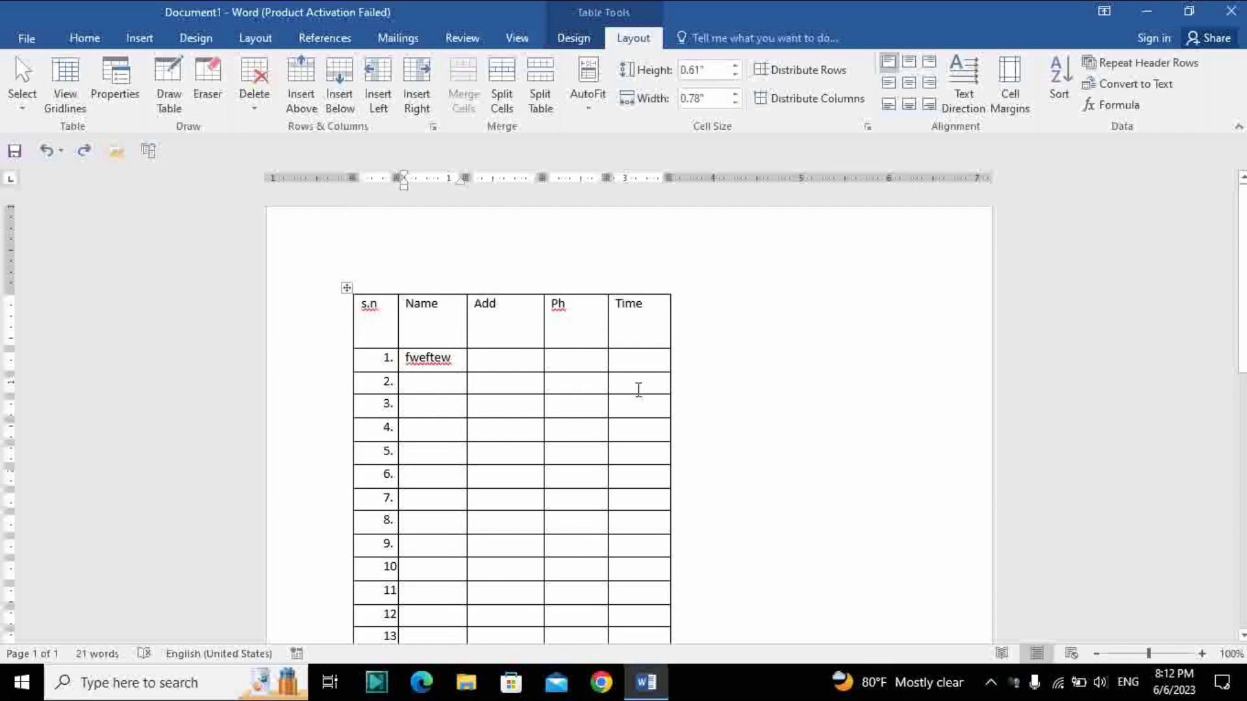
click(509, 326)
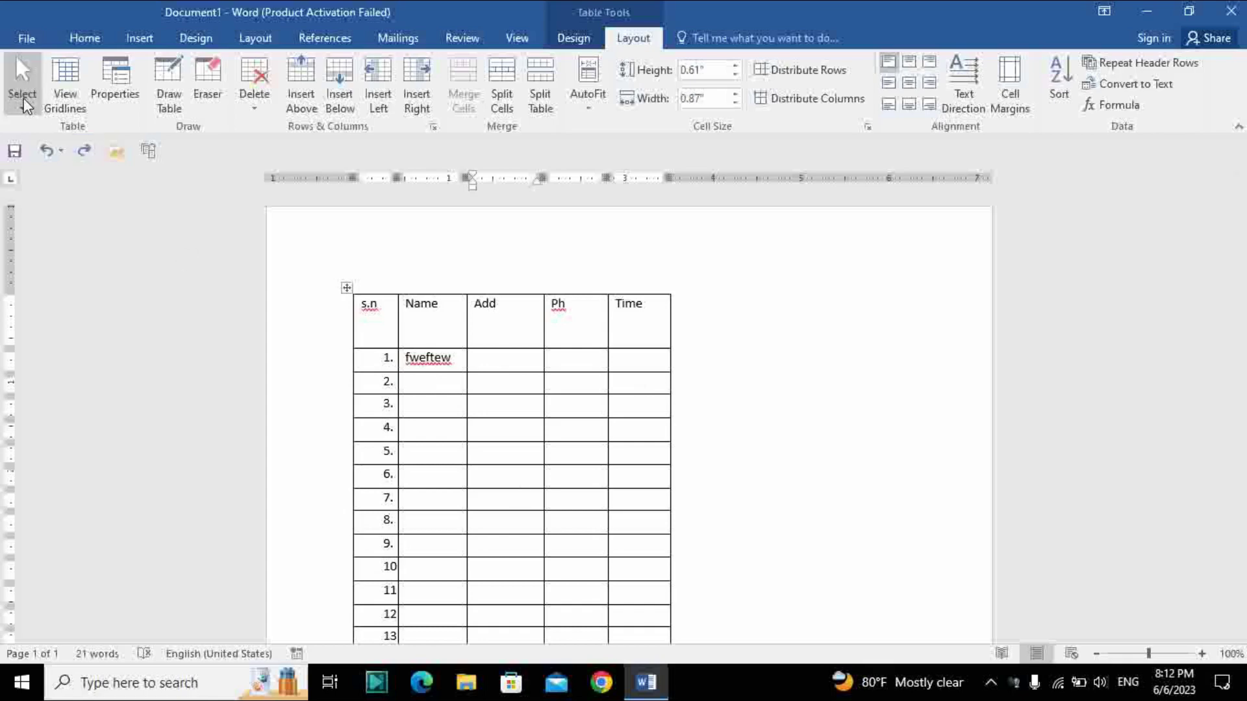
click(22, 94)
click(61, 150)
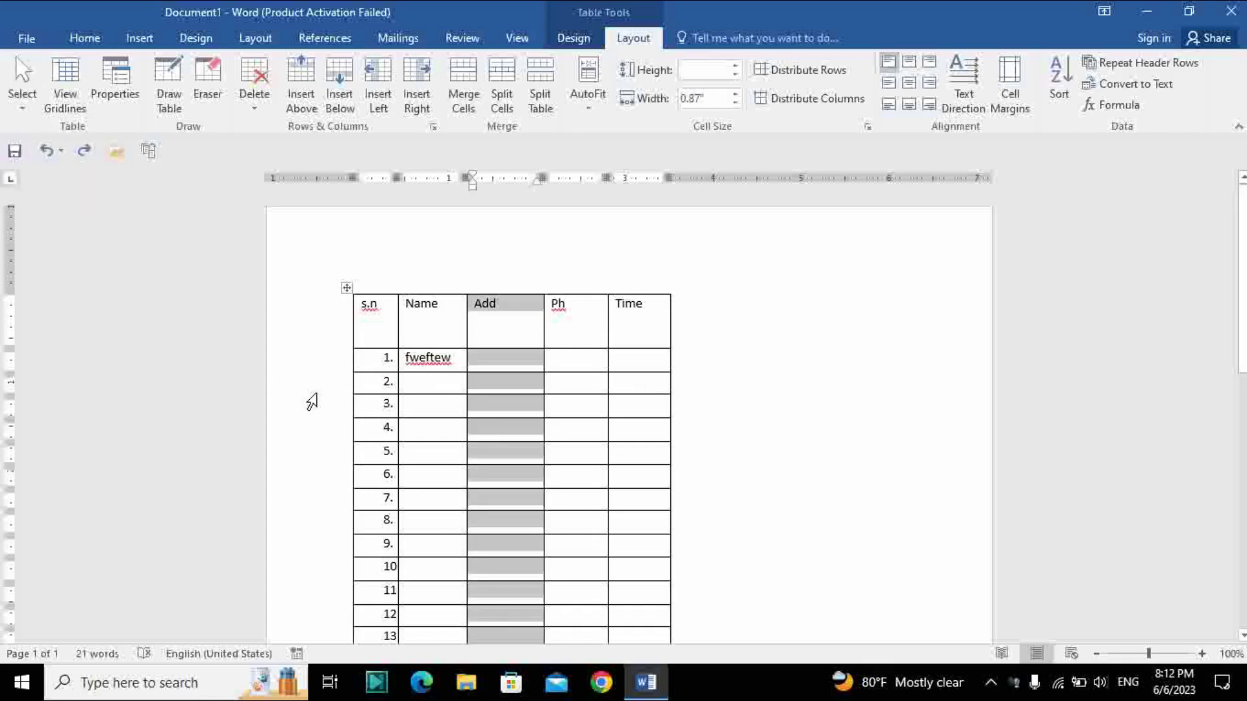
click(374, 362)
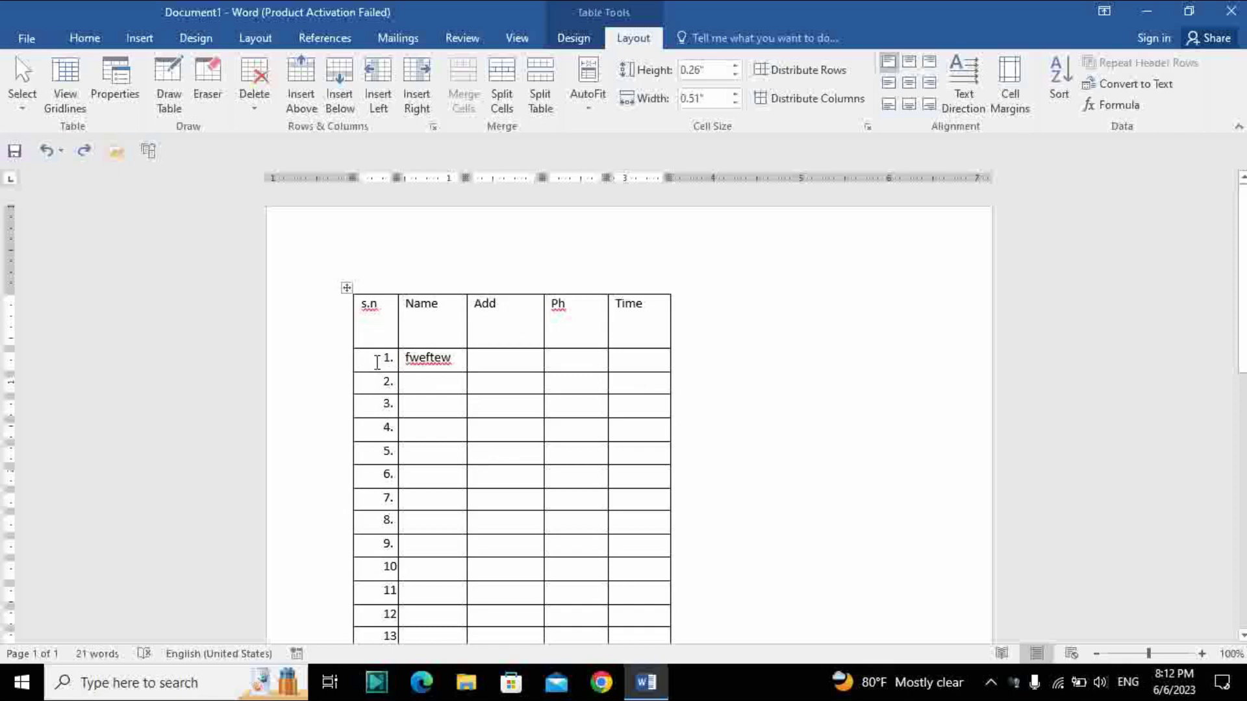
click(22, 97)
click(66, 169)
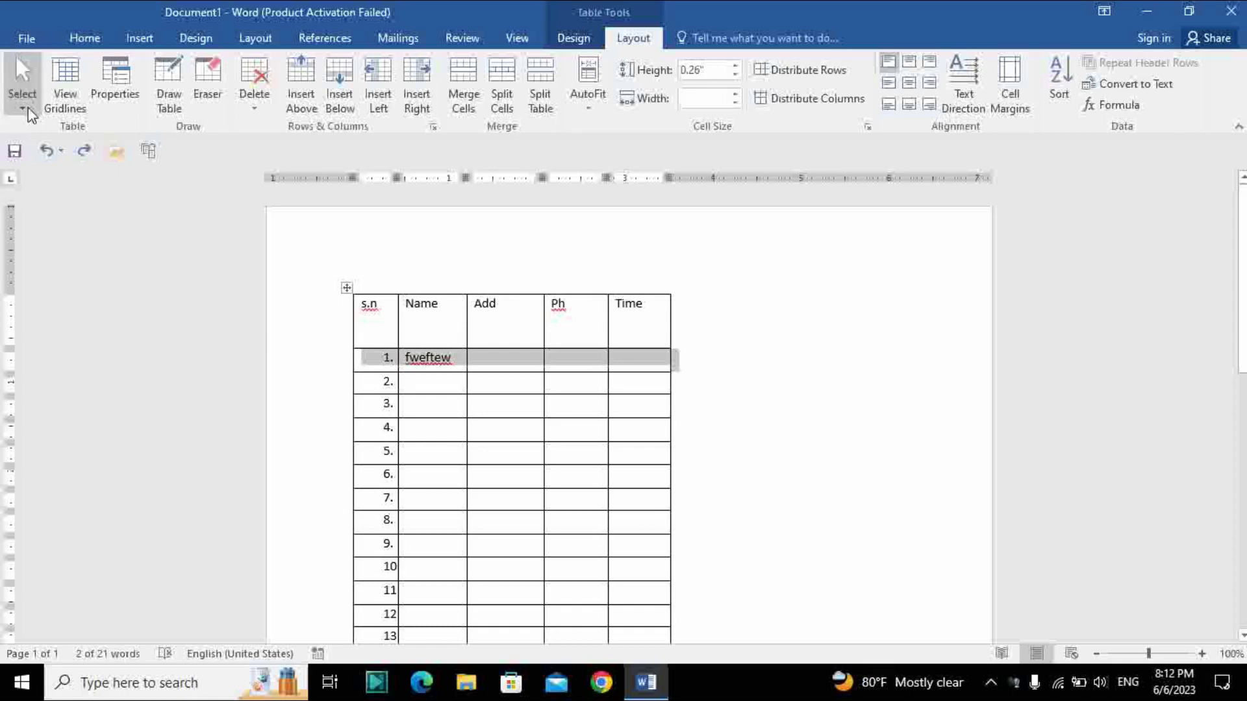
click(28, 107)
click(71, 193)
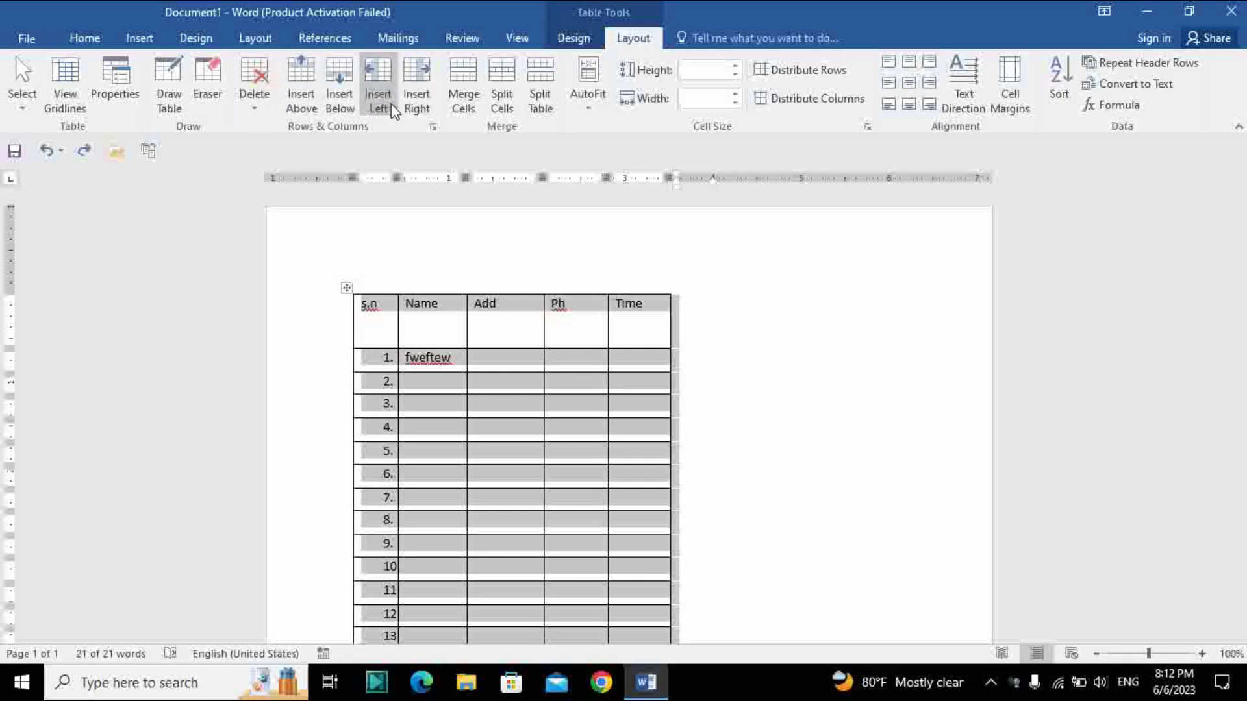
Merge the Name and Add cells in rows 1–2, split them again, then undo
click(454, 322)
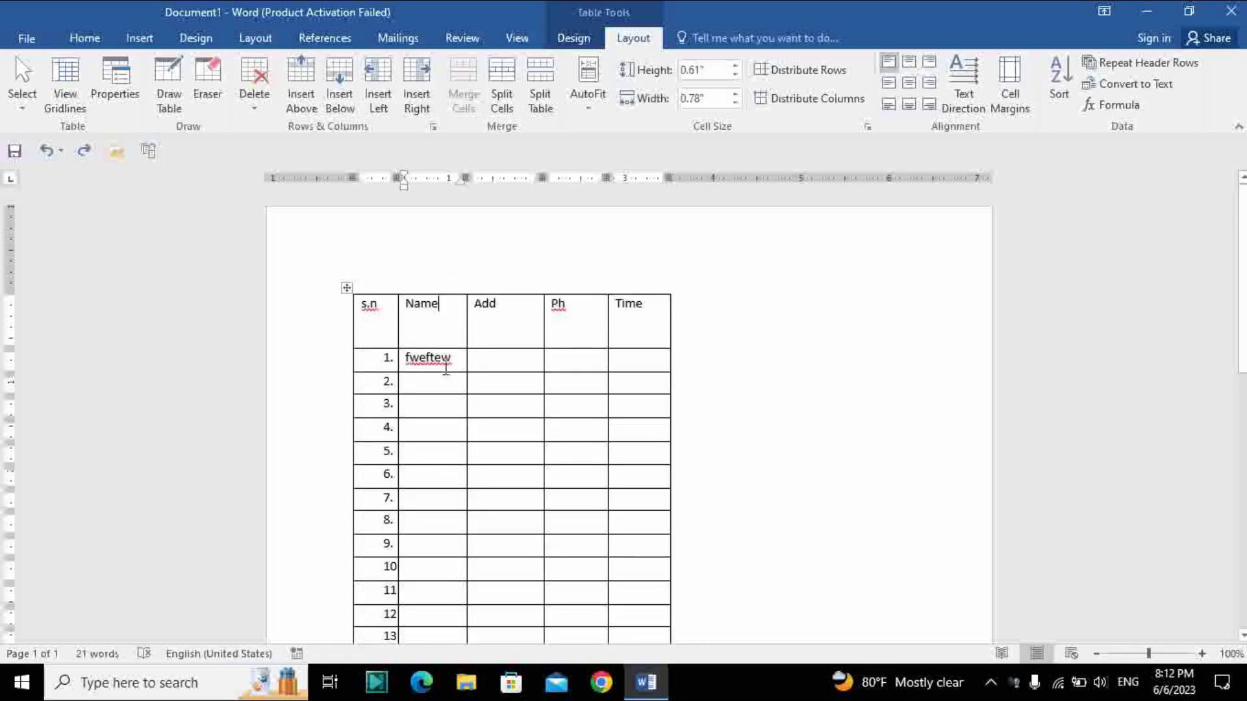
drag(447, 361, 536, 384)
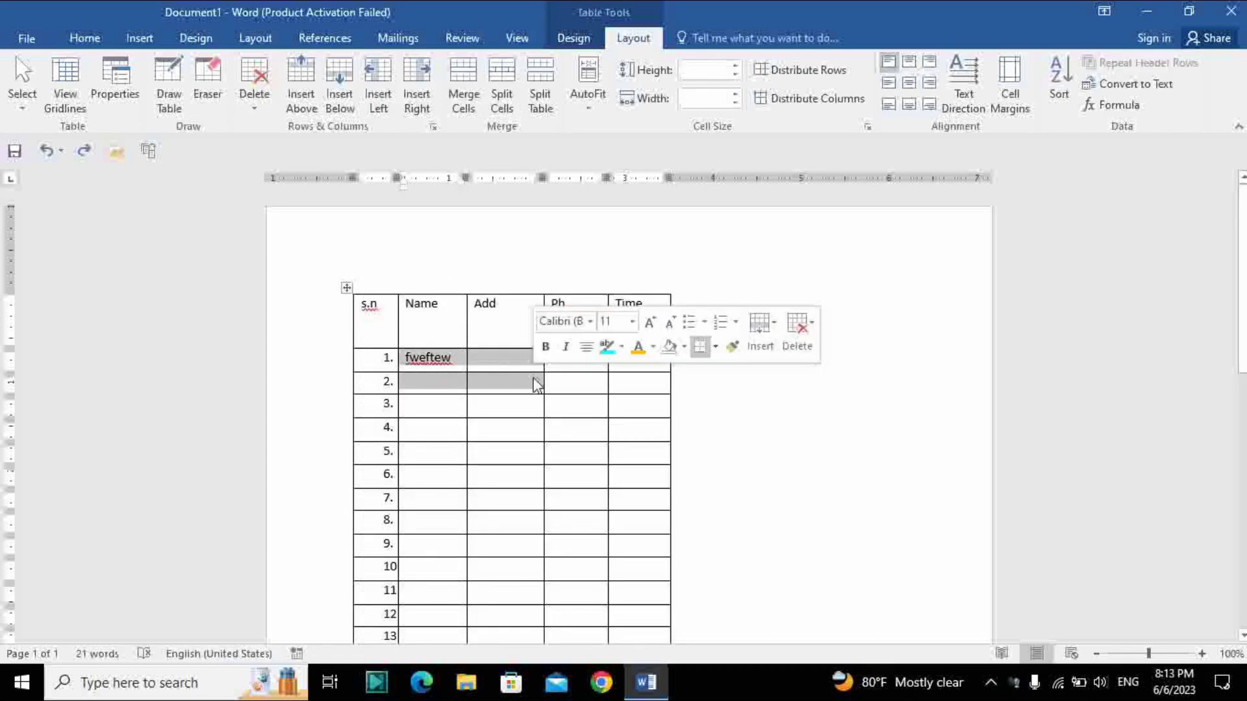
click(461, 83)
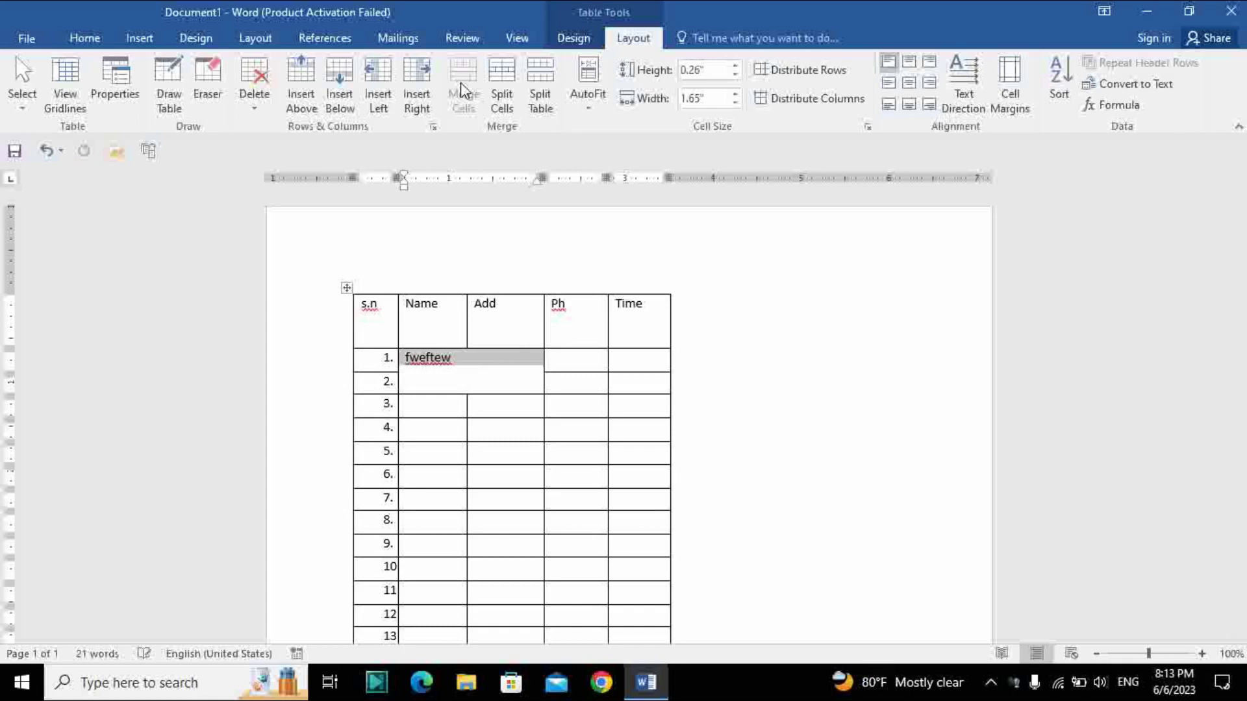
click(502, 91)
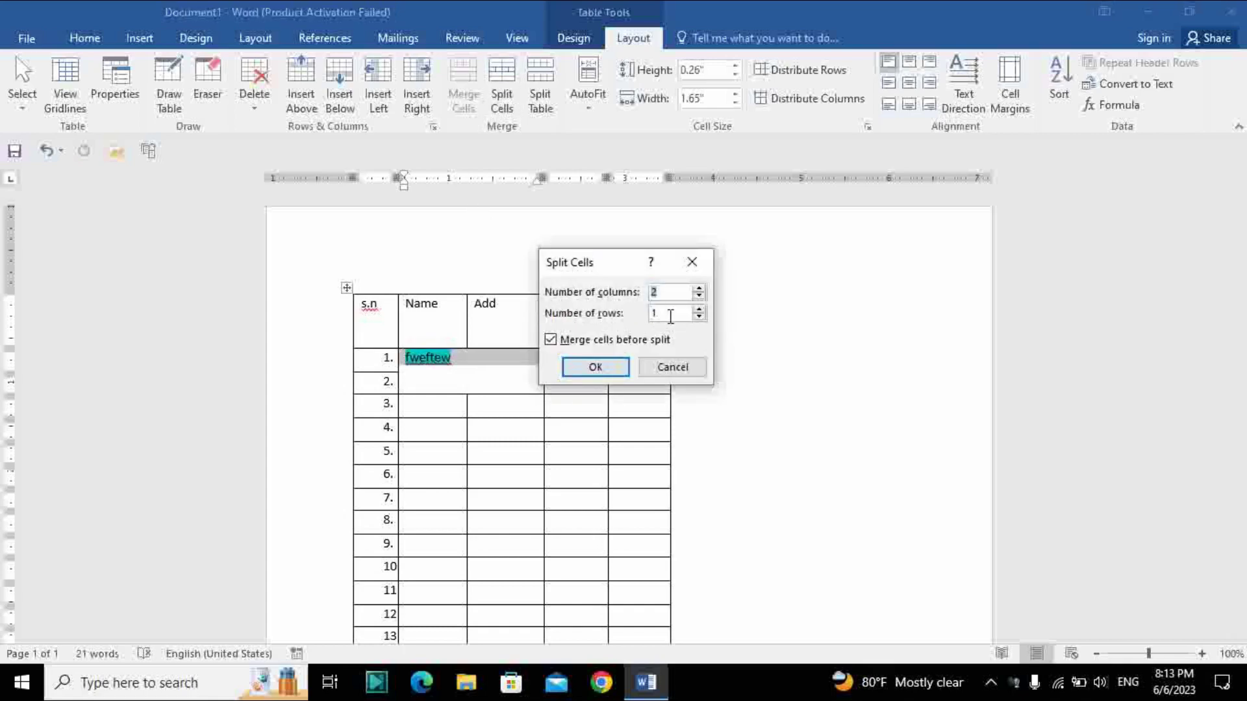
key(Tab)
key(Return)
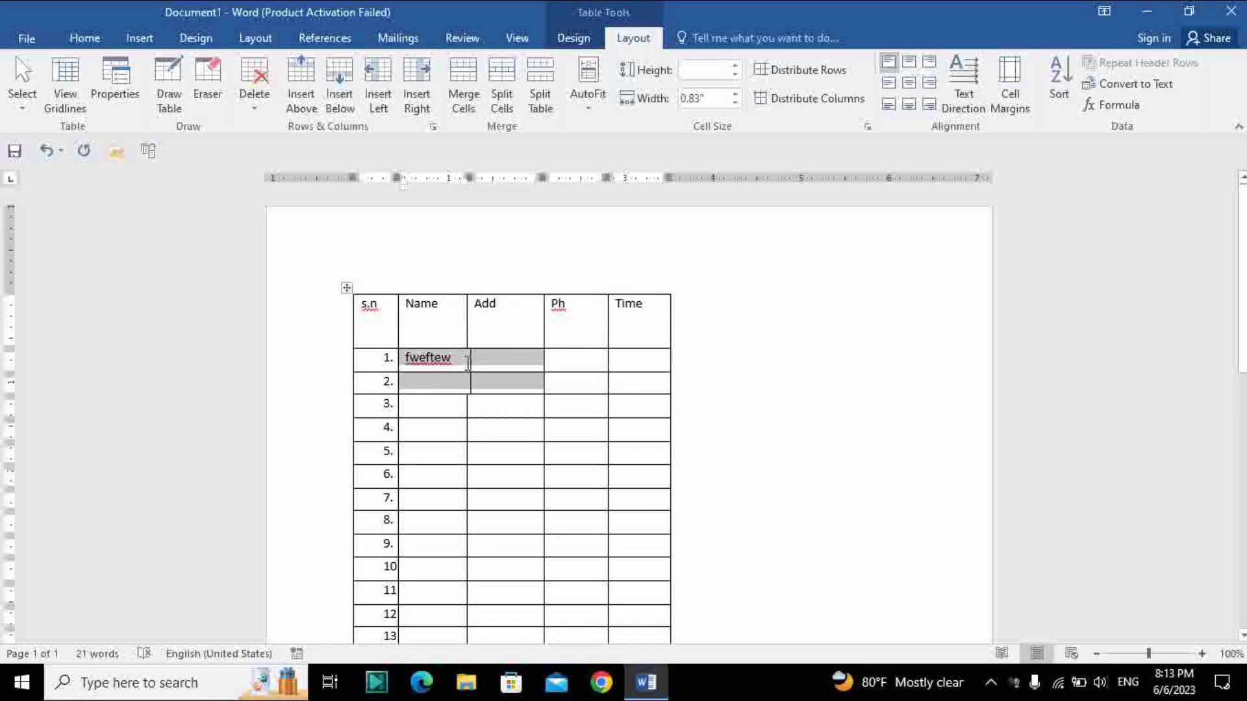
key(ctrl+z)
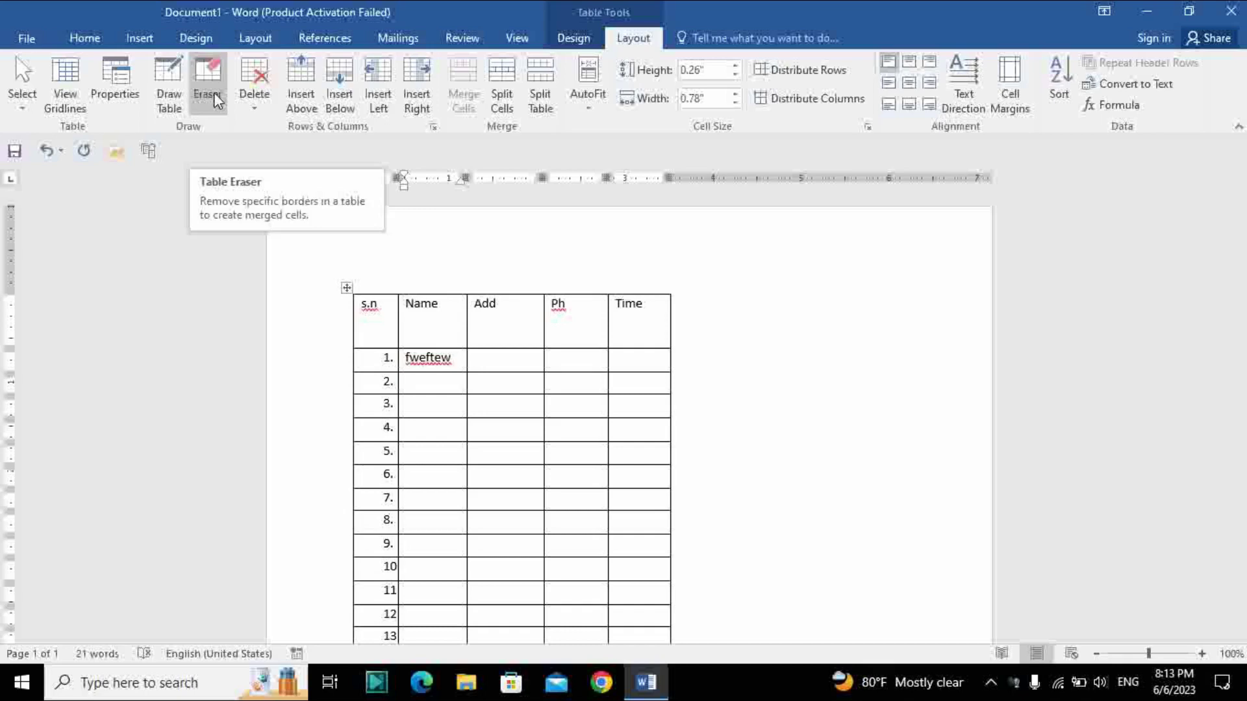
Draw and erase border lines with Draw Table and Eraser, then delete the whole table
click(574, 38)
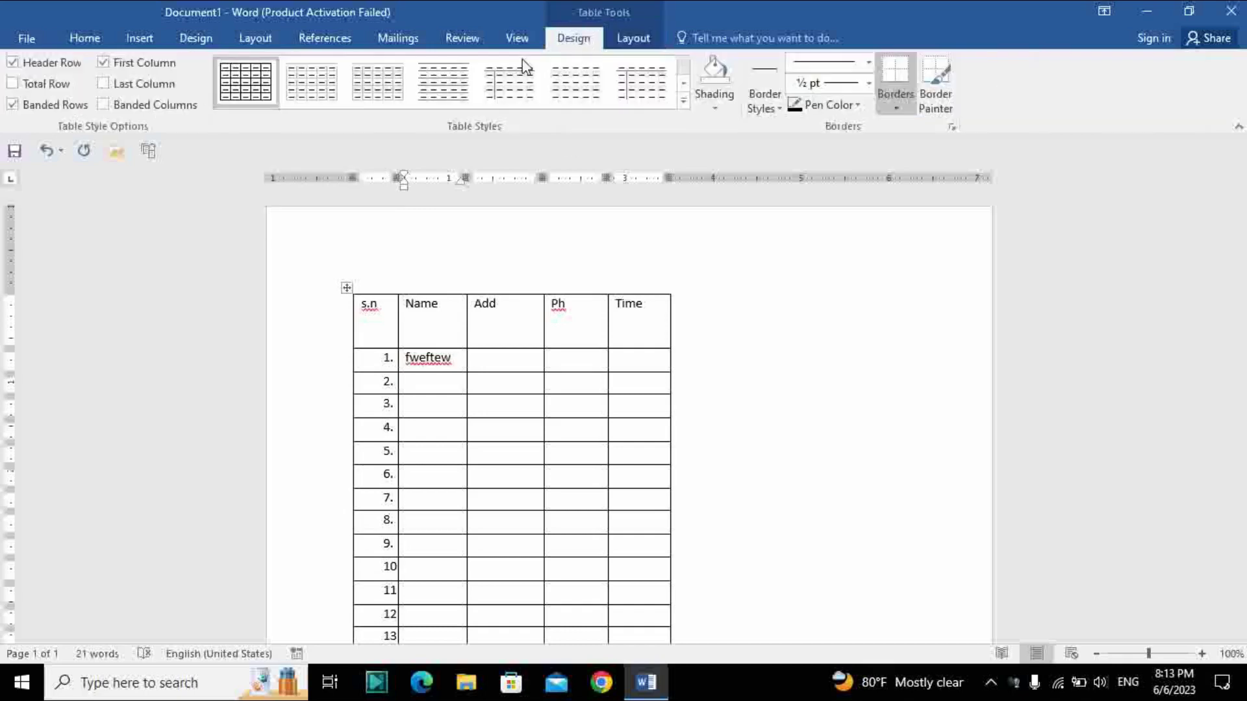
click(624, 40)
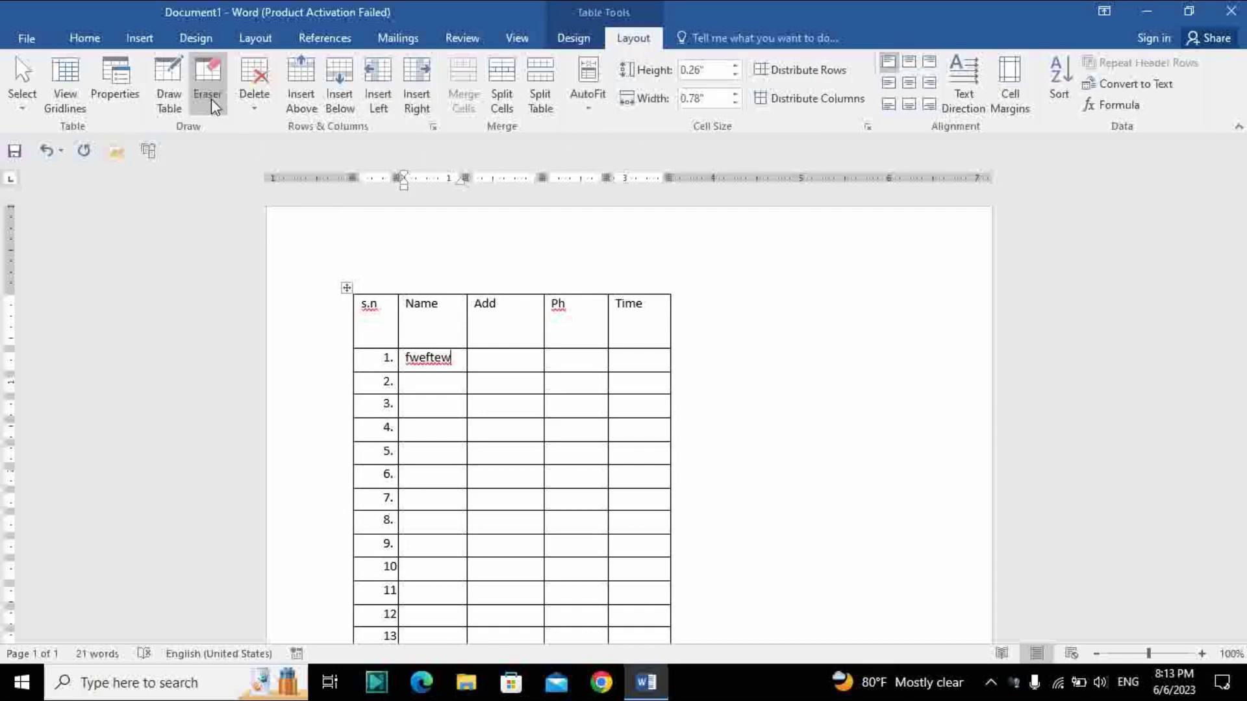
click(169, 84)
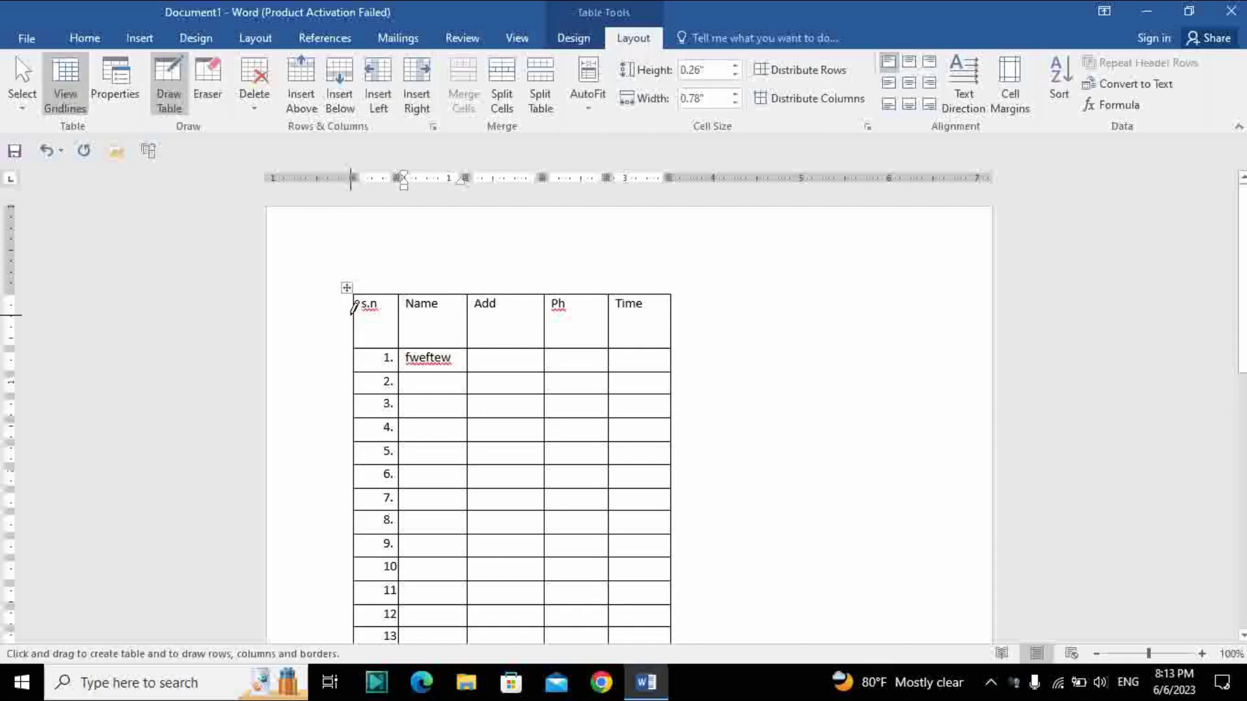
mouse_move(354, 313)
mouse_down()
mouse_move(666, 315)
mouse_move(638, 474)
mouse_move(640, 556)
mouse_up()
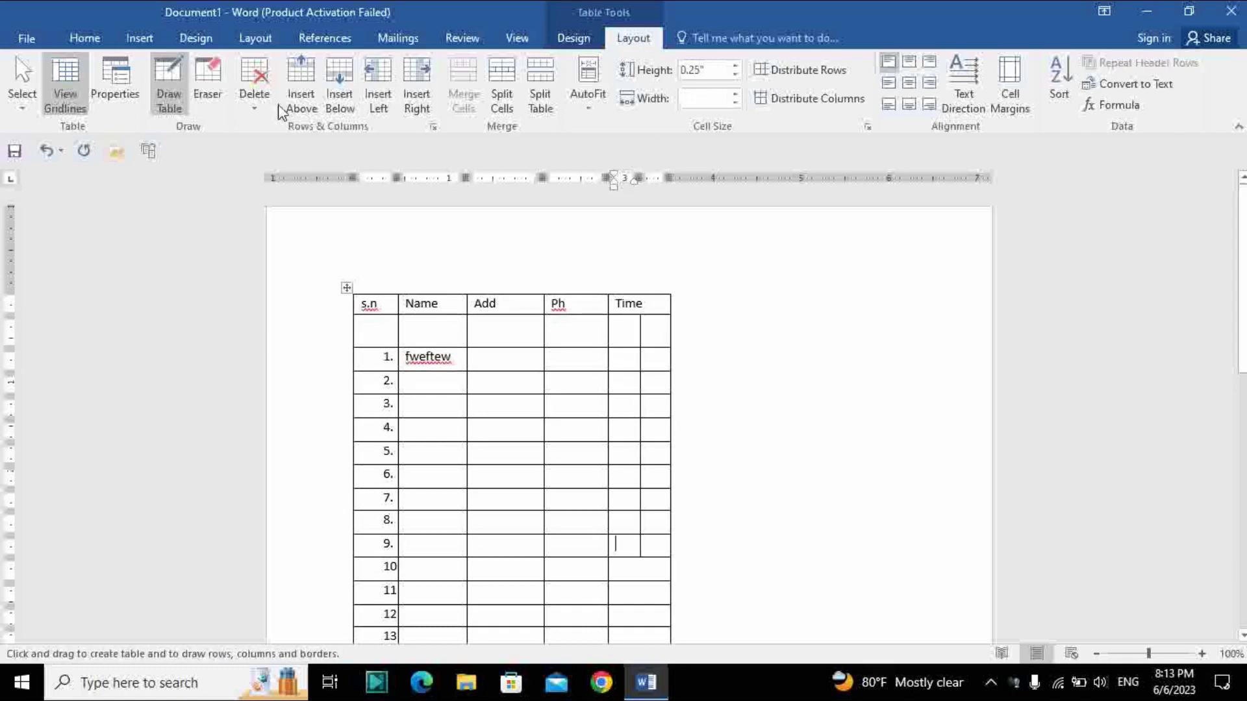
click(208, 72)
drag(605, 269, 734, 455)
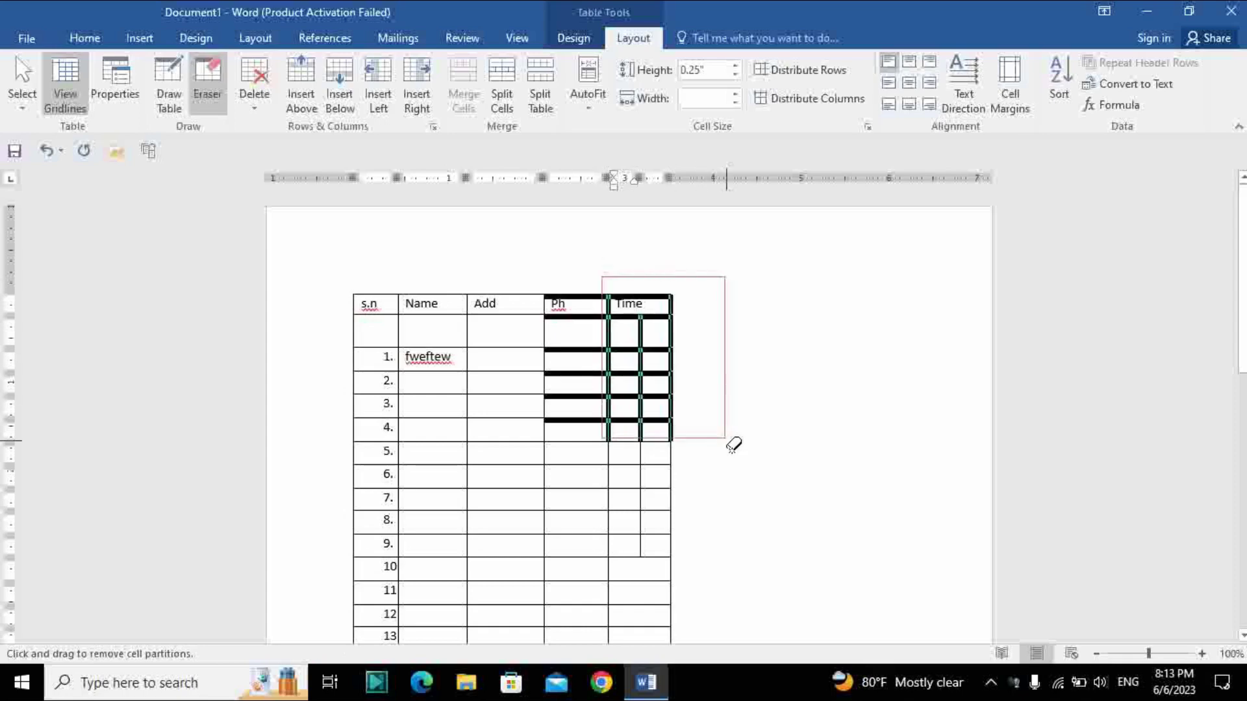
drag(416, 344, 496, 444)
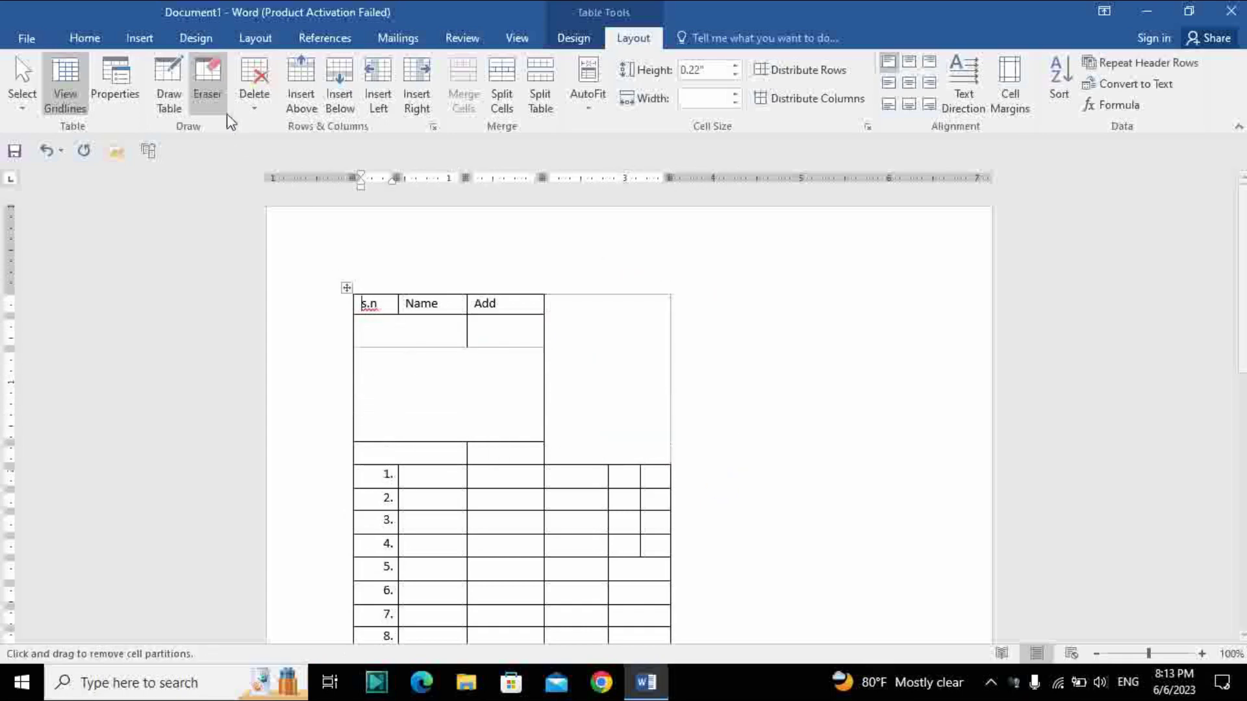
click(207, 81)
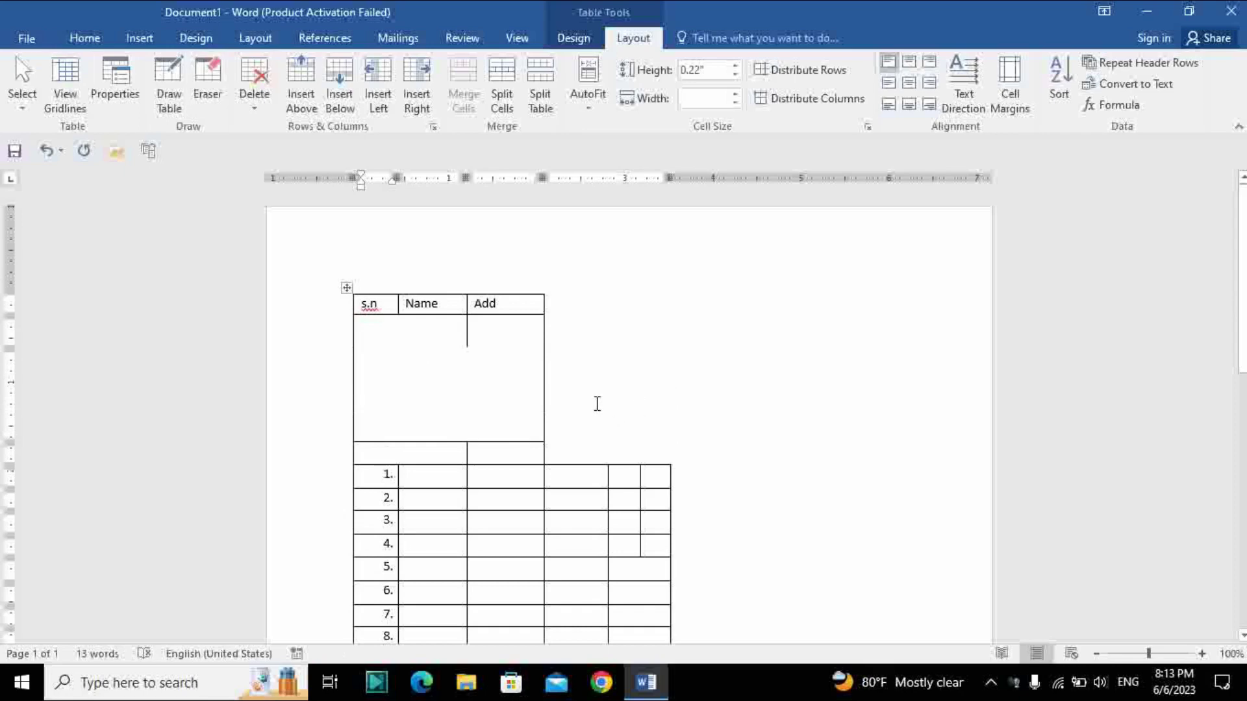
key(ctrl+a)
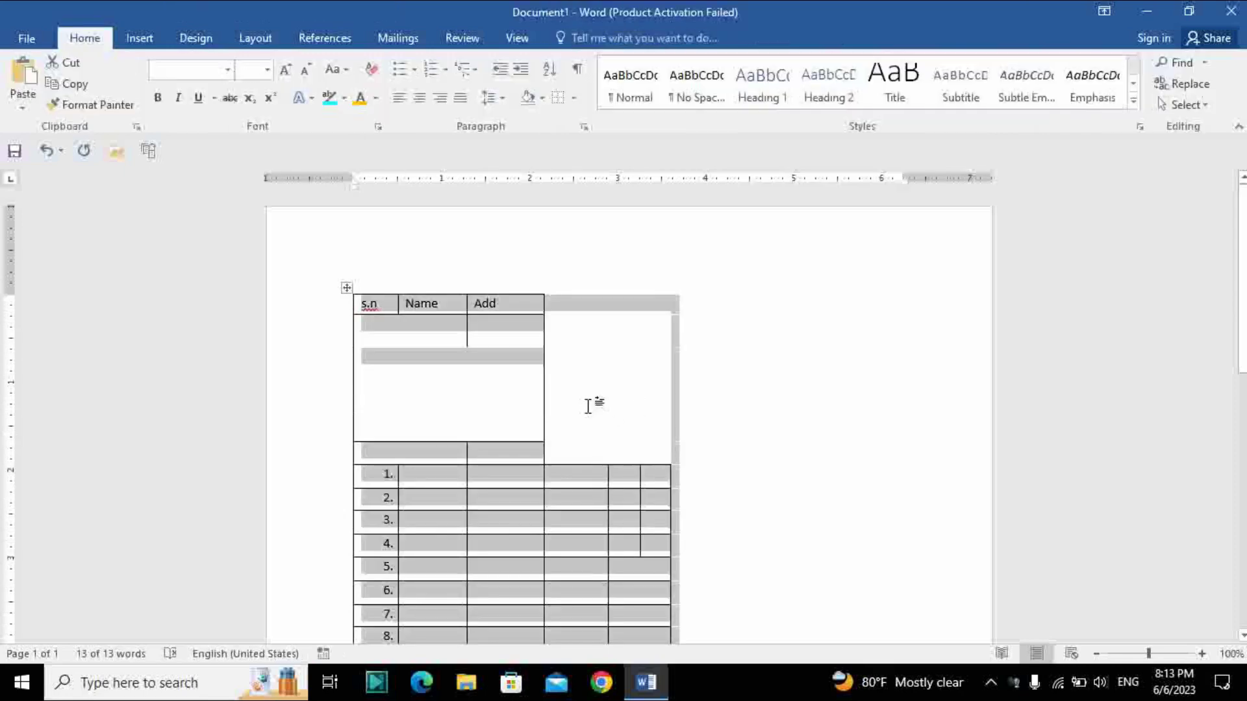
key(Delete)
Insert a 6-by-6 table, make its rows taller and narrow the first column
click(139, 39)
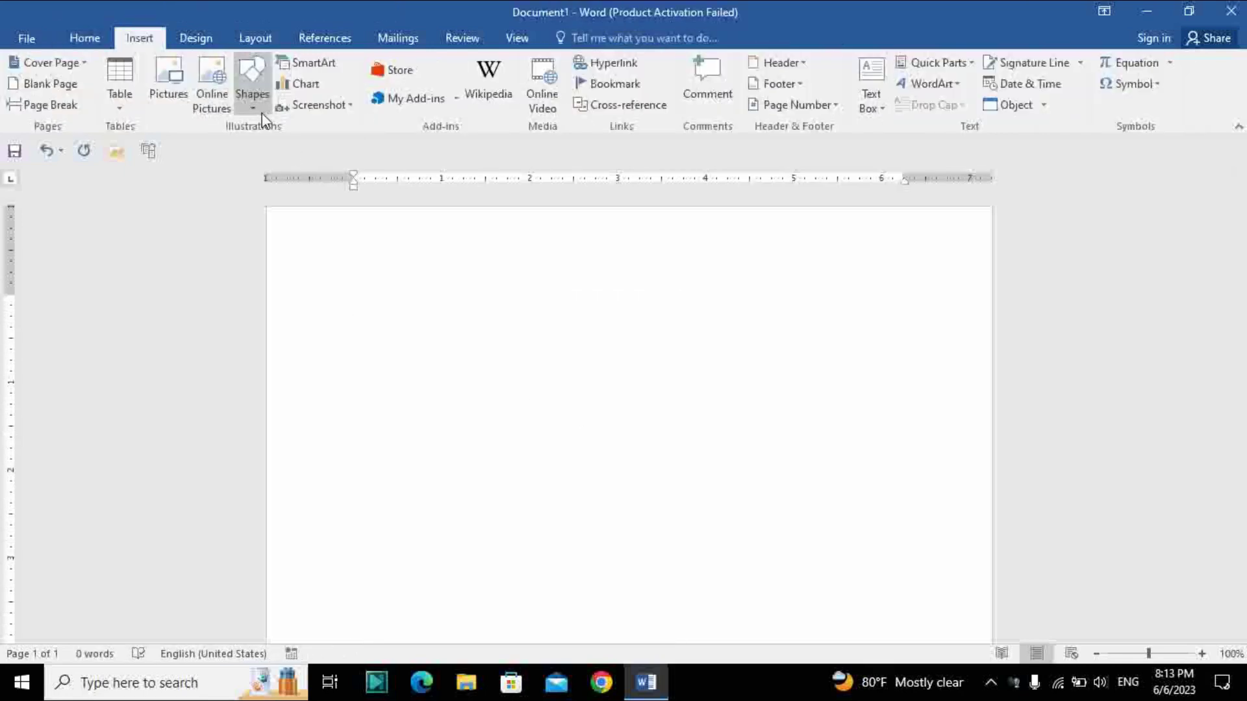
click(130, 105)
click(188, 293)
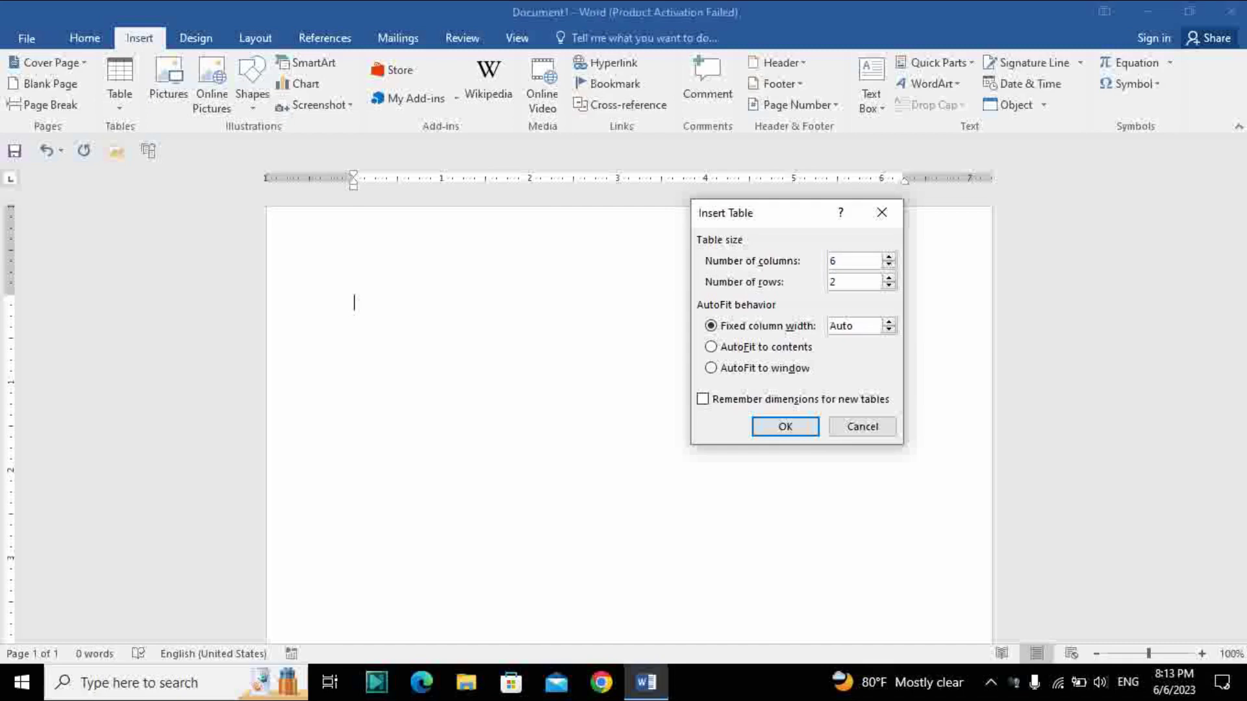
double_click(870, 282)
key(Return)
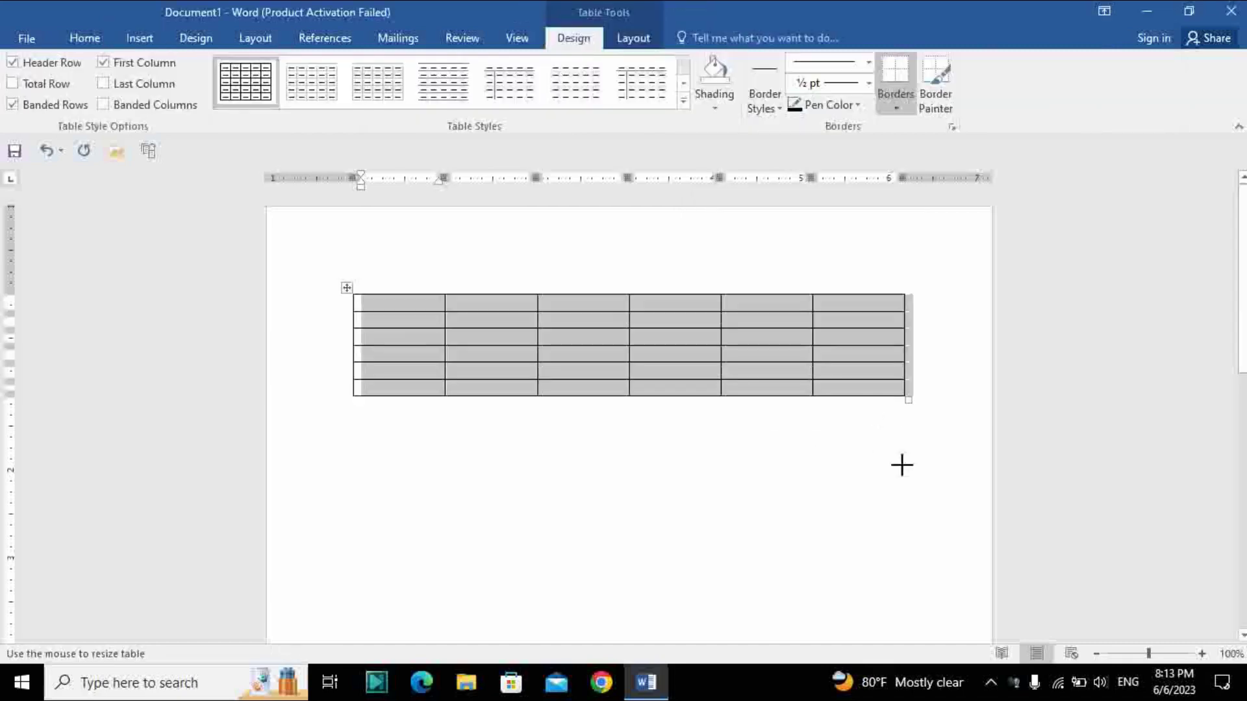
drag(908, 400, 882, 554)
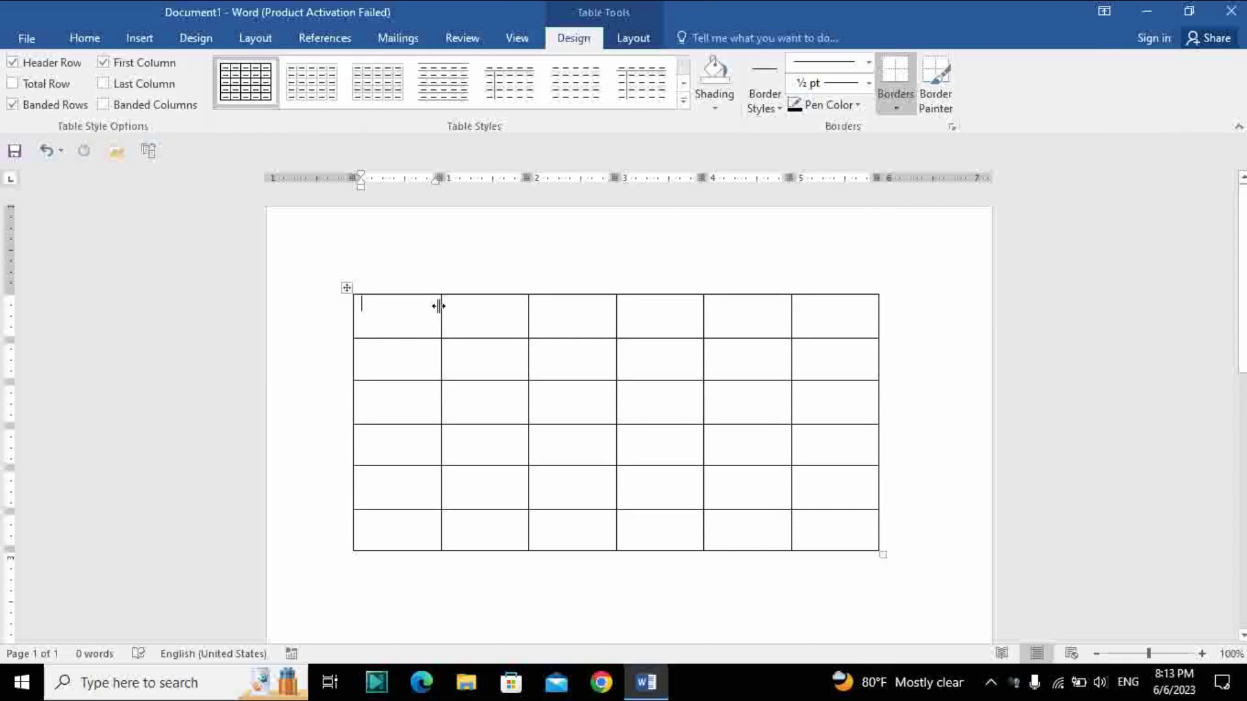
drag(439, 306, 403, 318)
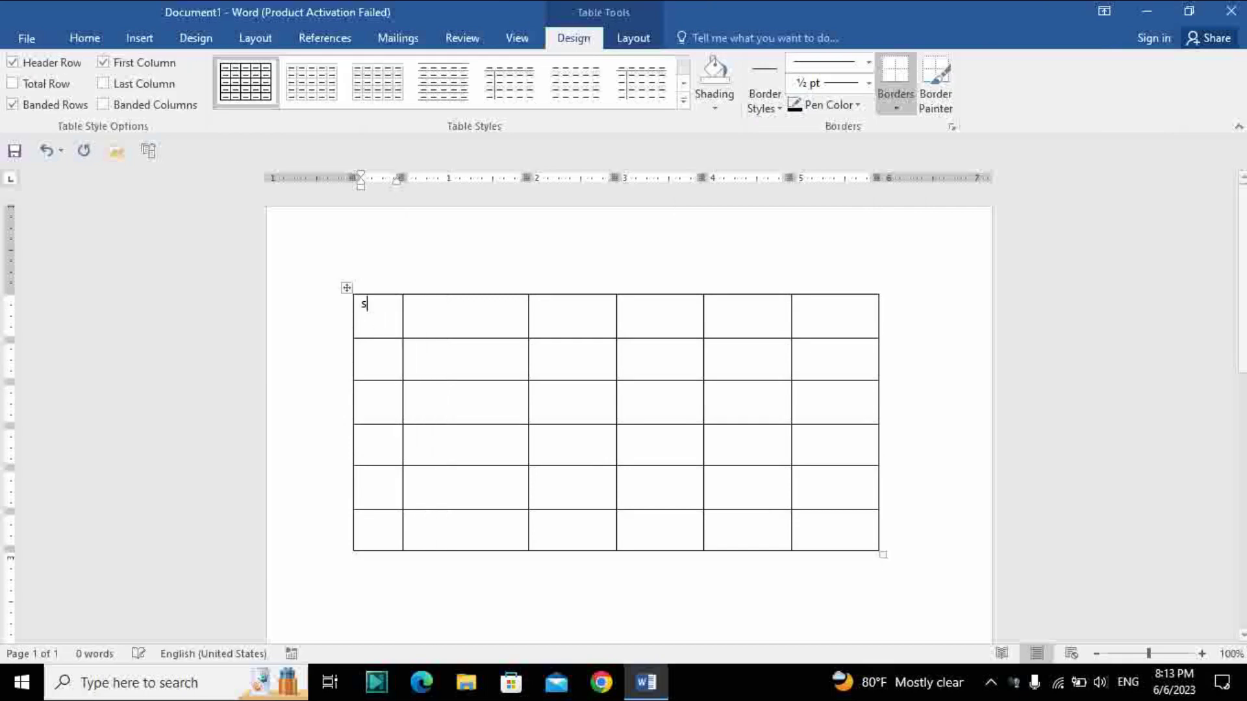
Type the header row: s.n, Items, Qty, Rate, Amount, remarks
text(s.n)
key(Tab)
text(item)
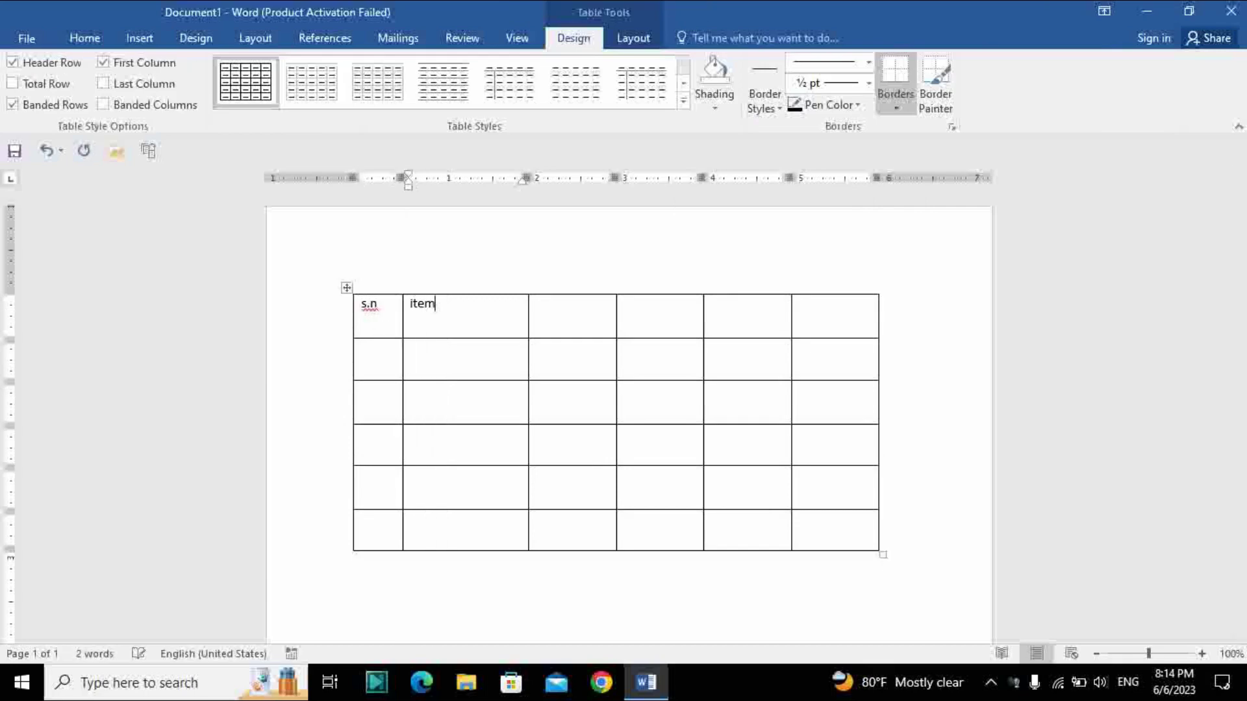
text(s)
key(Tab)
key(Tab)
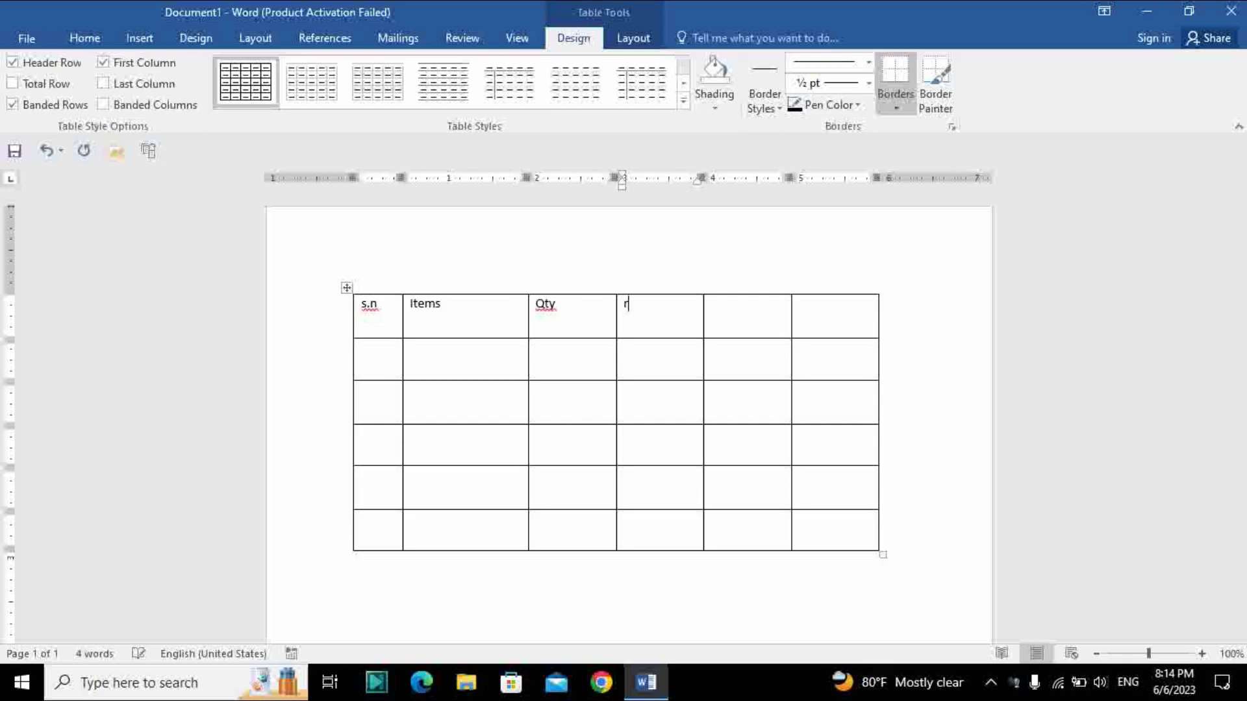
text(rate)
key(Tab)
text(amount)
key(Tab)
text(remarks)
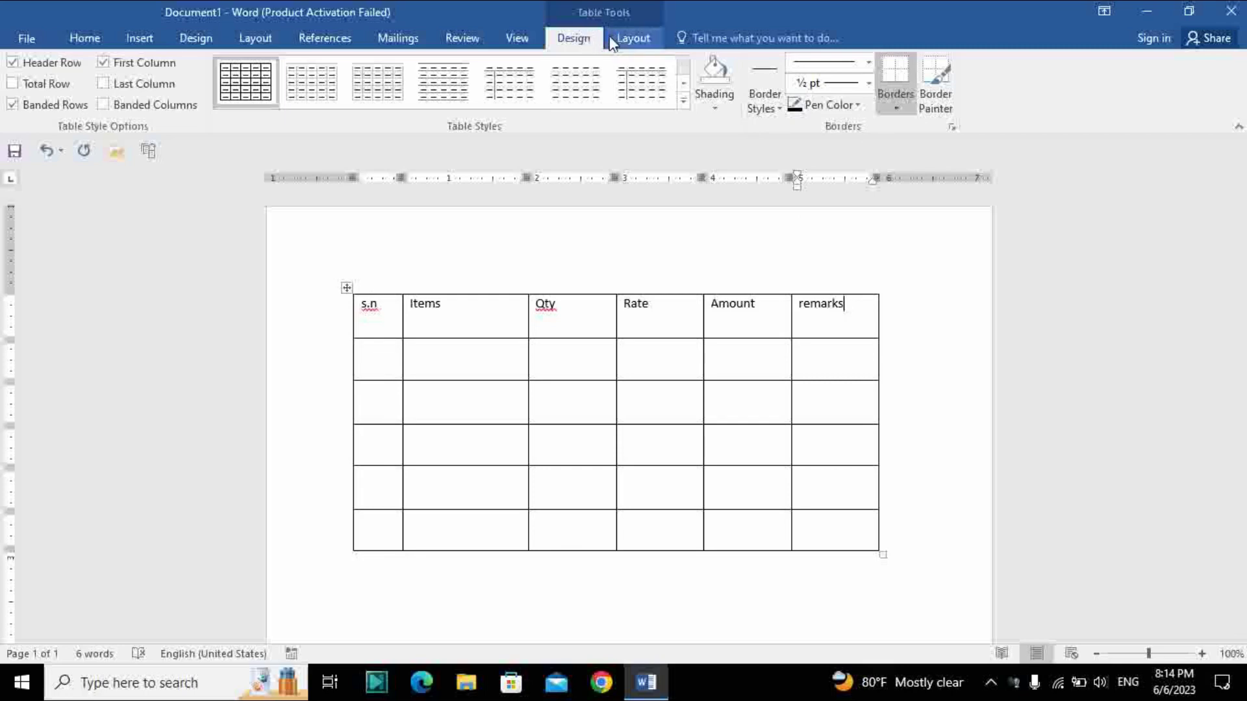
Draw a line splitting the remarks cell and erase dividers to merge the bottom row's first cells
click(634, 38)
click(170, 96)
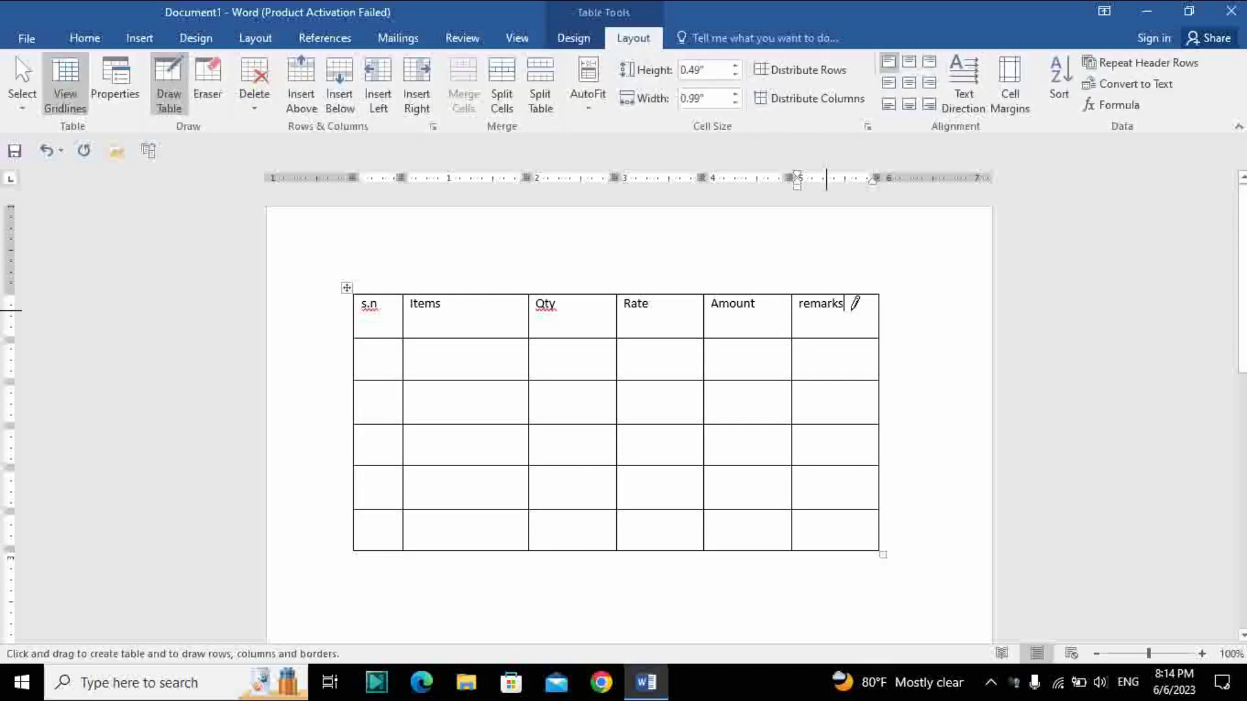
mouse_move(798, 312)
mouse_down()
mouse_move(844, 313)
mouse_move(833, 552)
mouse_up()
click(208, 73)
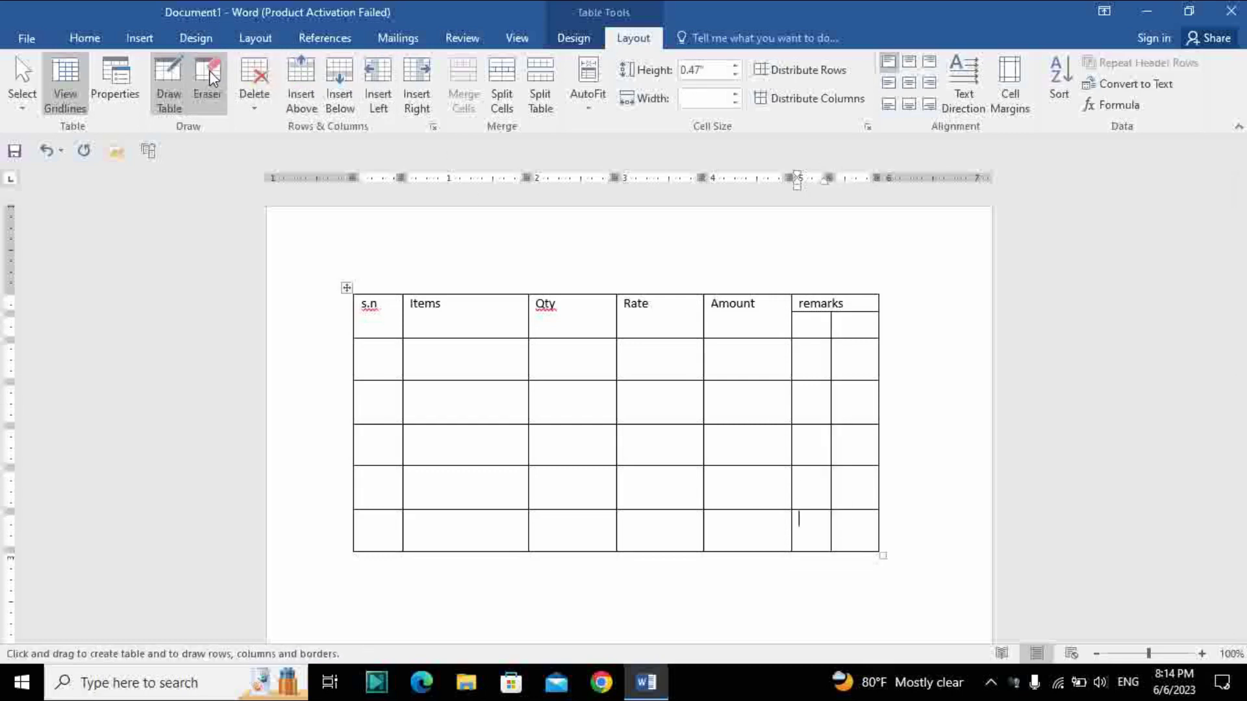
drag(487, 534, 638, 536)
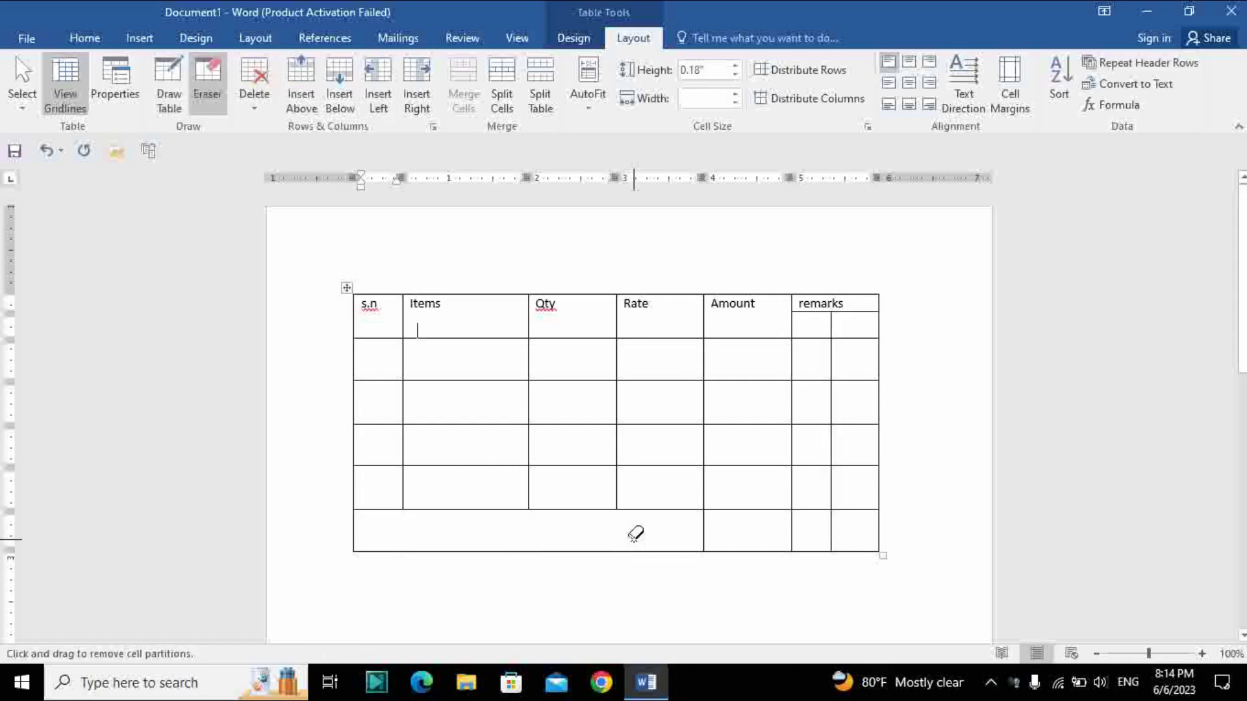
click(208, 78)
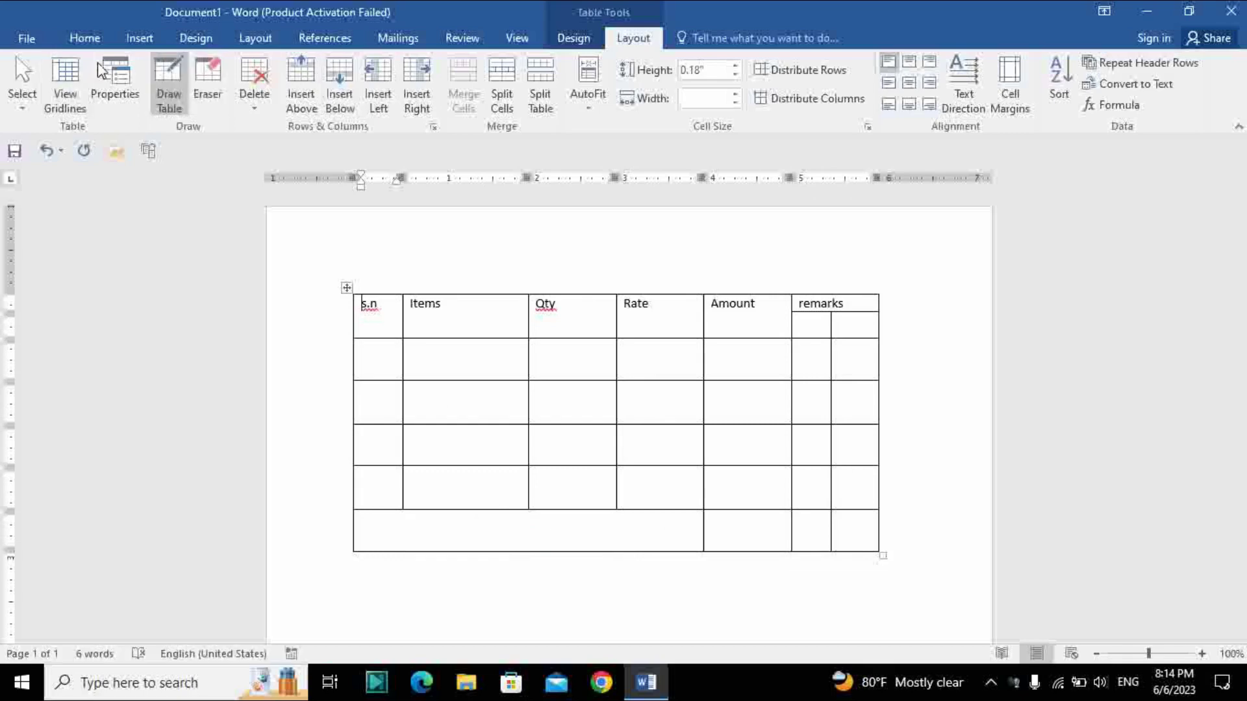
Number the empty s.n cells in rows 2–5 as 1. to 4
click(84, 38)
drag(382, 347, 387, 477)
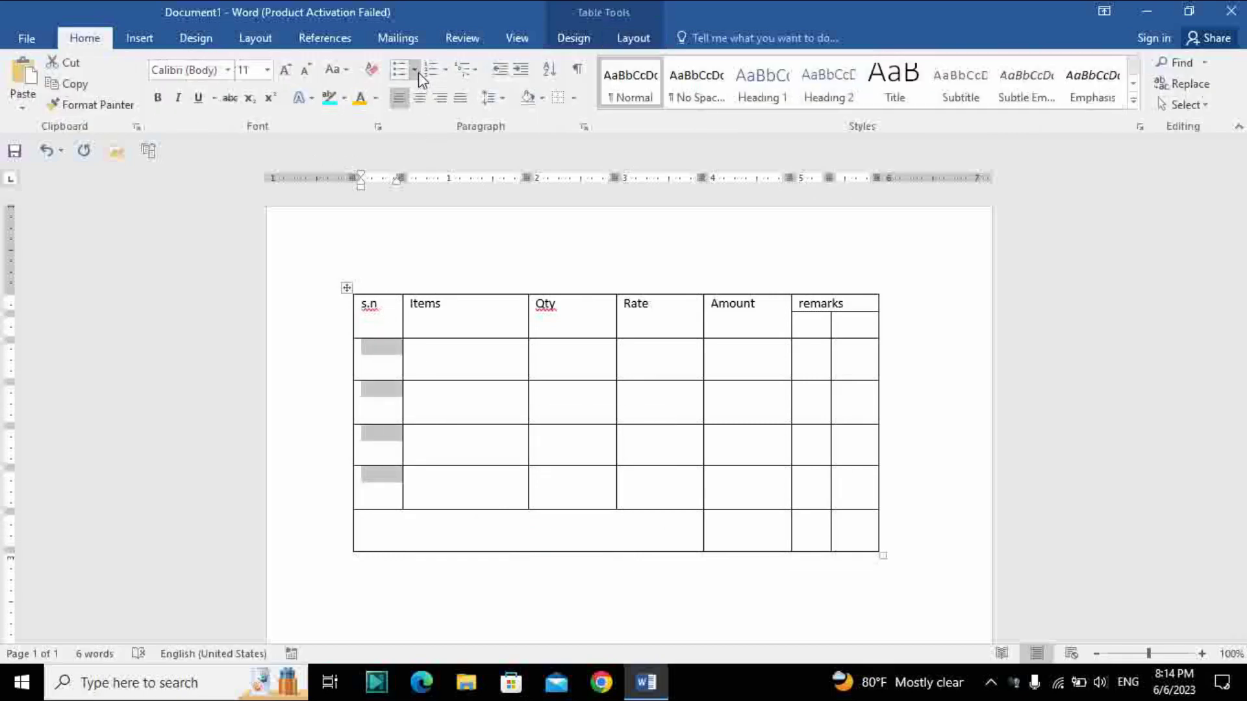
click(445, 68)
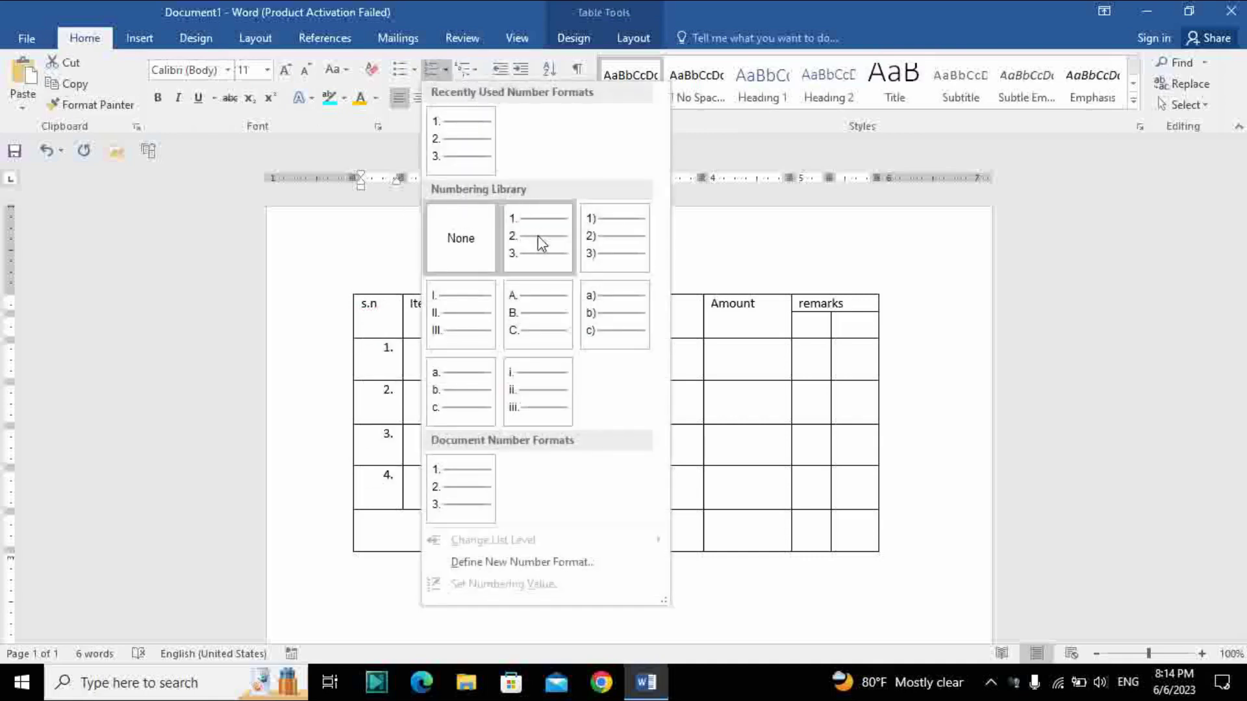
click(538, 235)
Type 'Paid amt' and 'Due amt' under remarks and 'Total' in the merged bottom cell
click(807, 327)
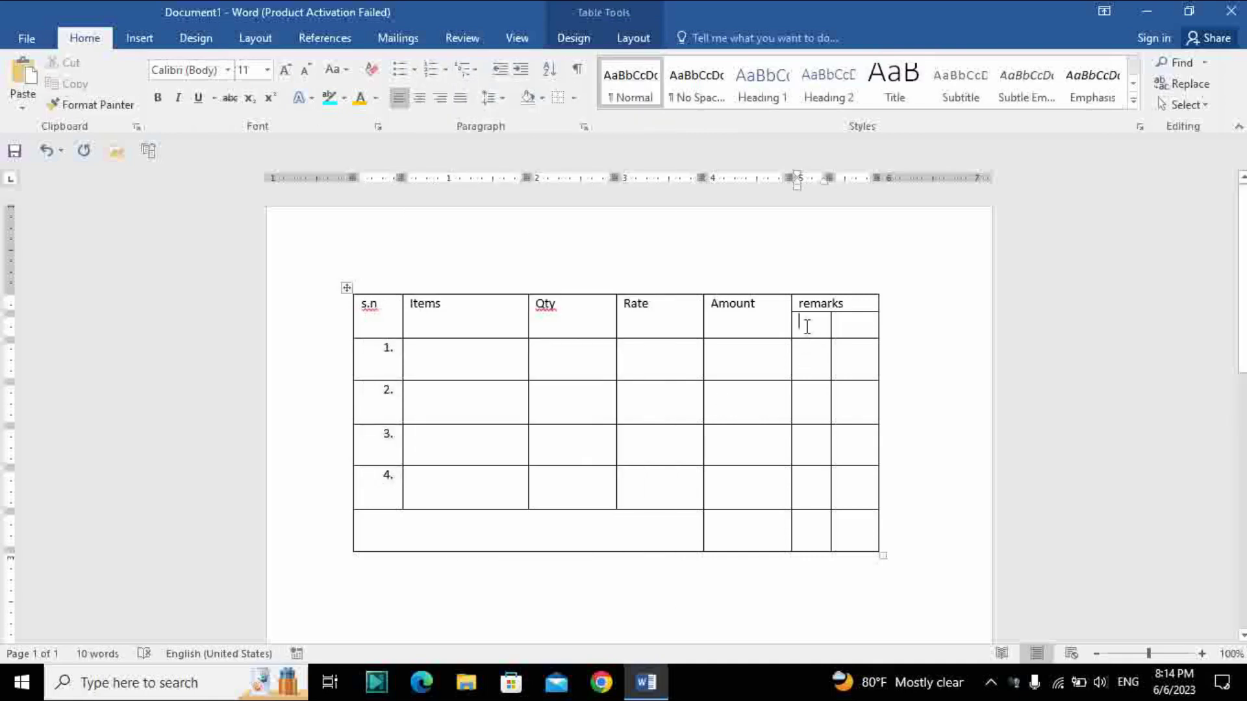
text(Paid )
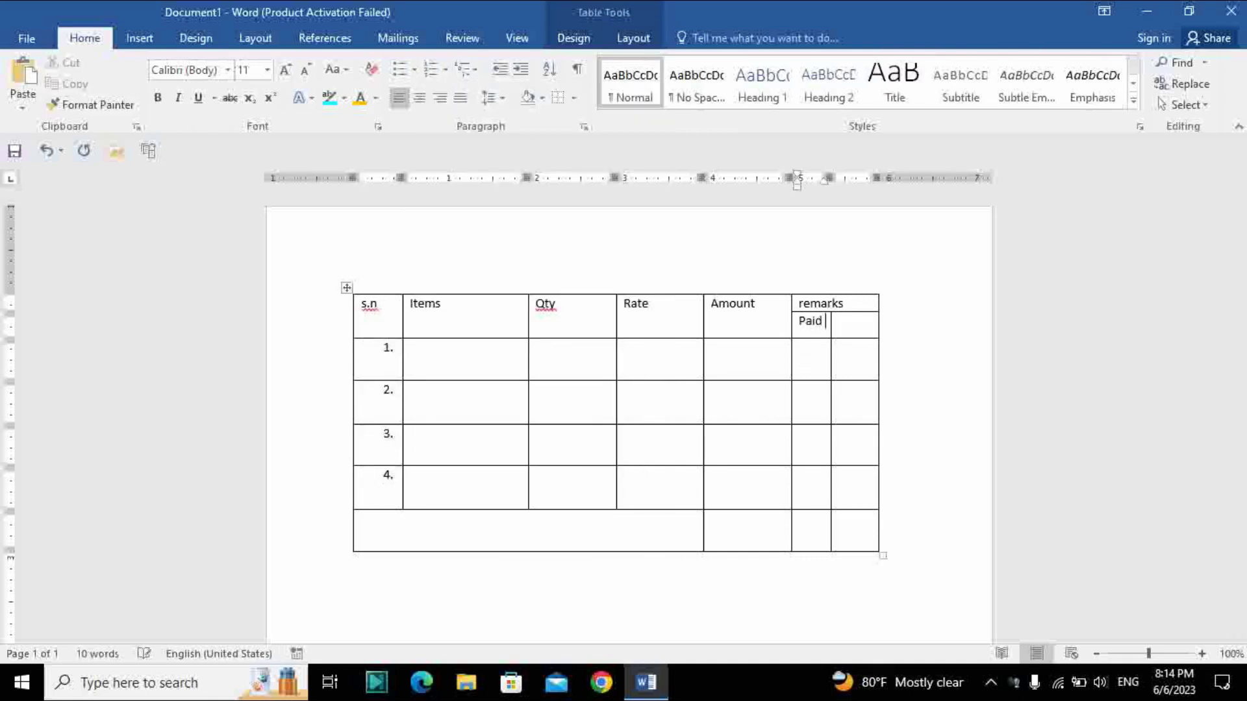
text(amt)
key(Tab)
text(Due a)
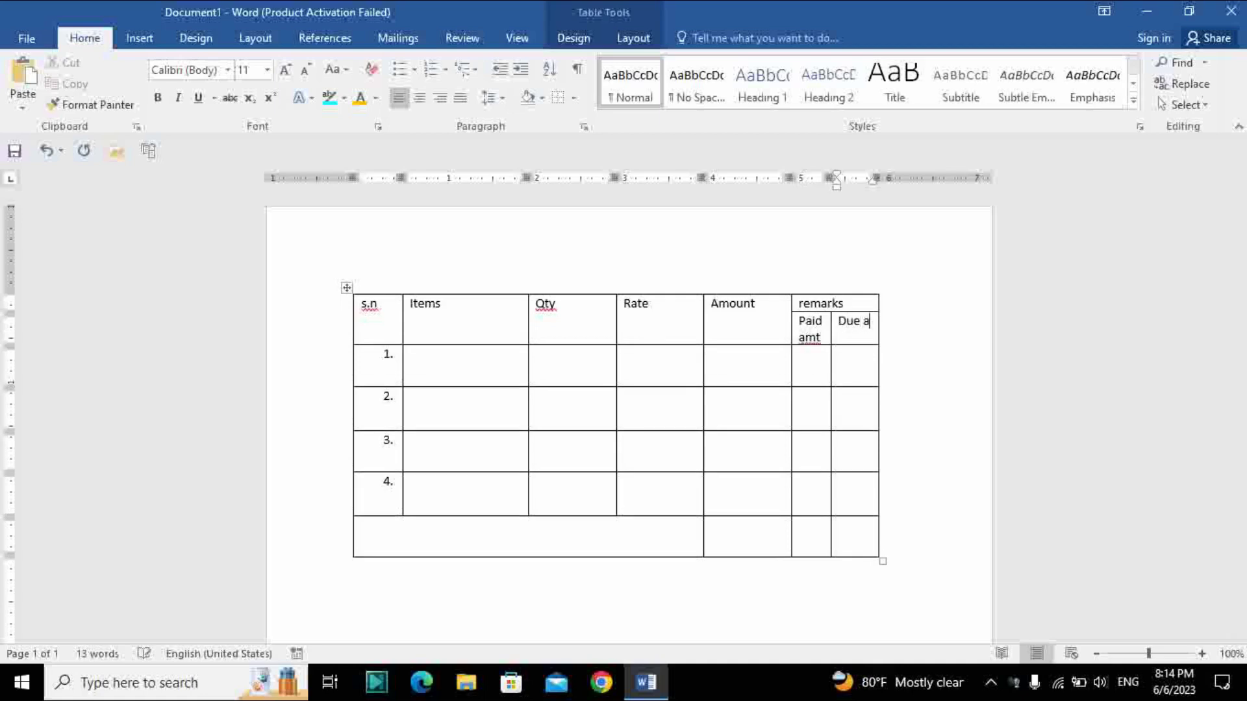
text(mt)
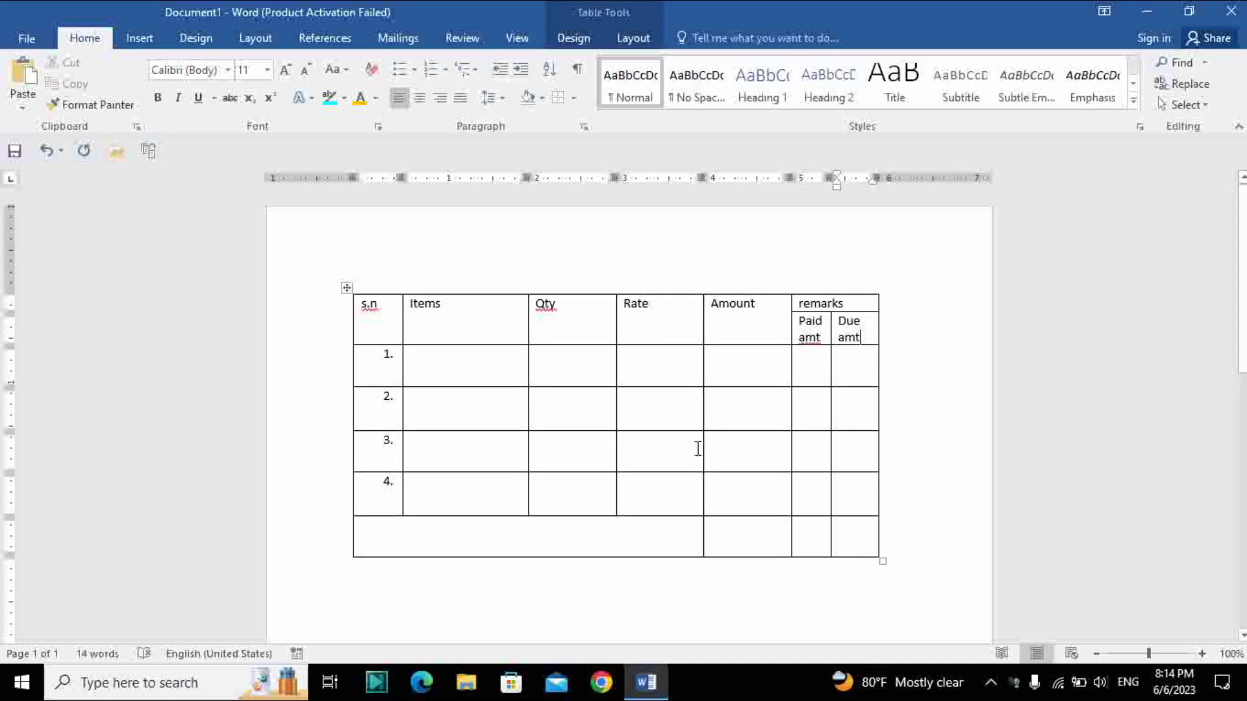
click(565, 532)
text(To)
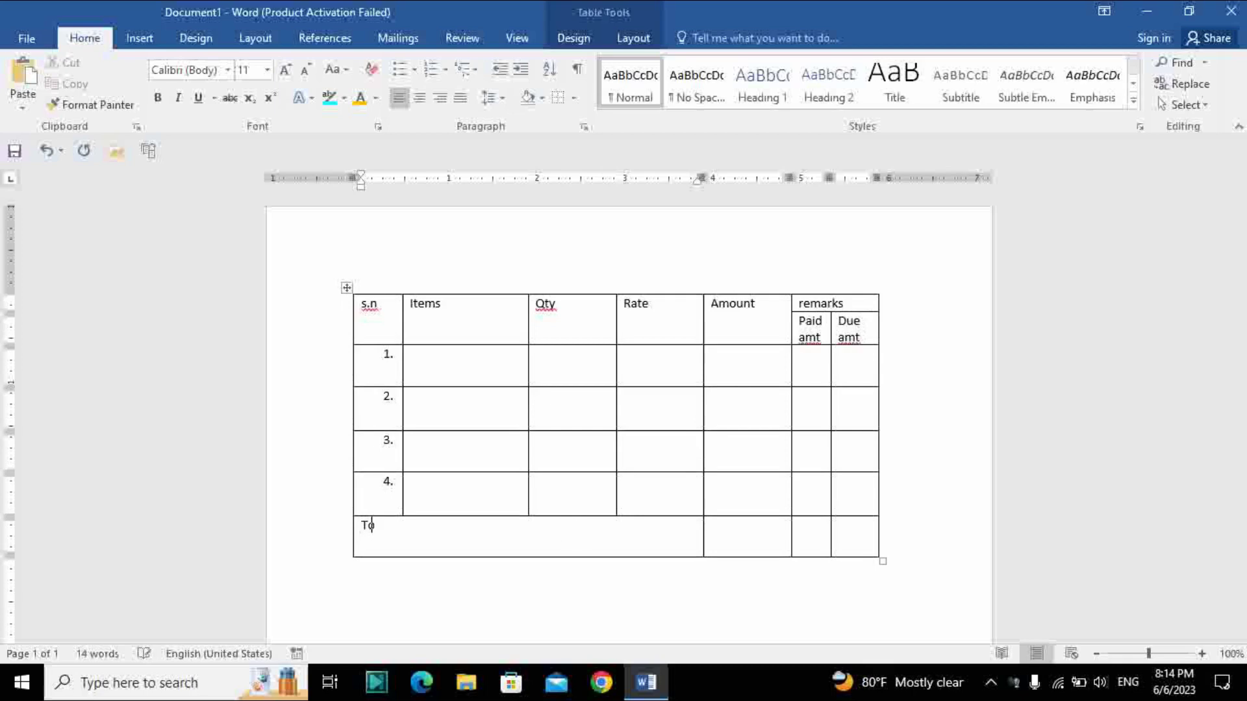
text(tal A)
text(mou)
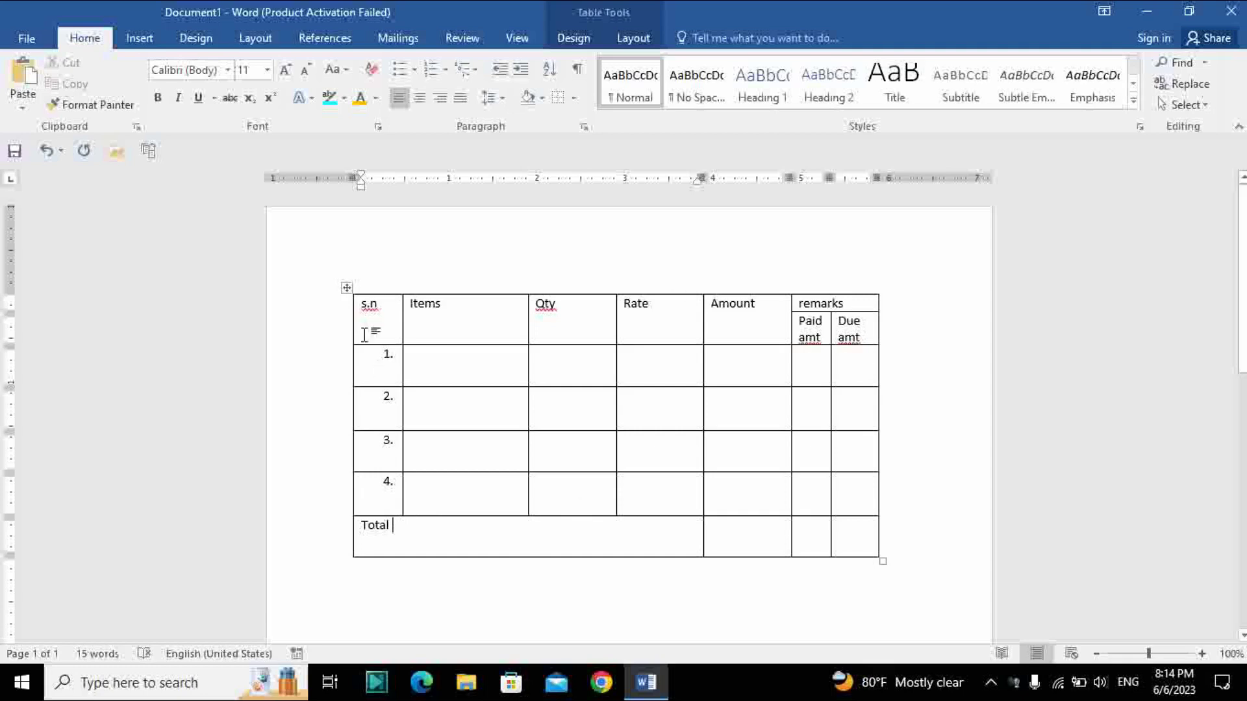
Insert a 5-column, 3-row table below the first table
scroll(556, 299, down, 5)
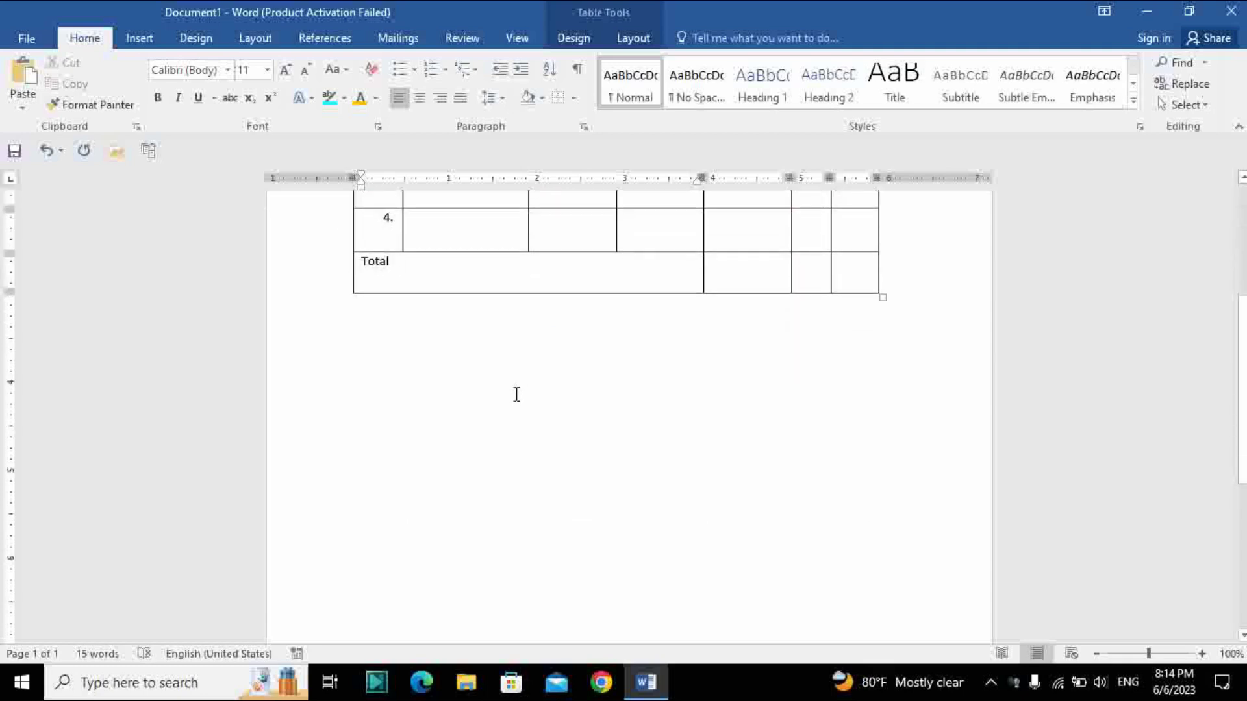
scroll(517, 395, up, 2)
scroll(496, 382, up, 3)
scroll(507, 451, down, 4)
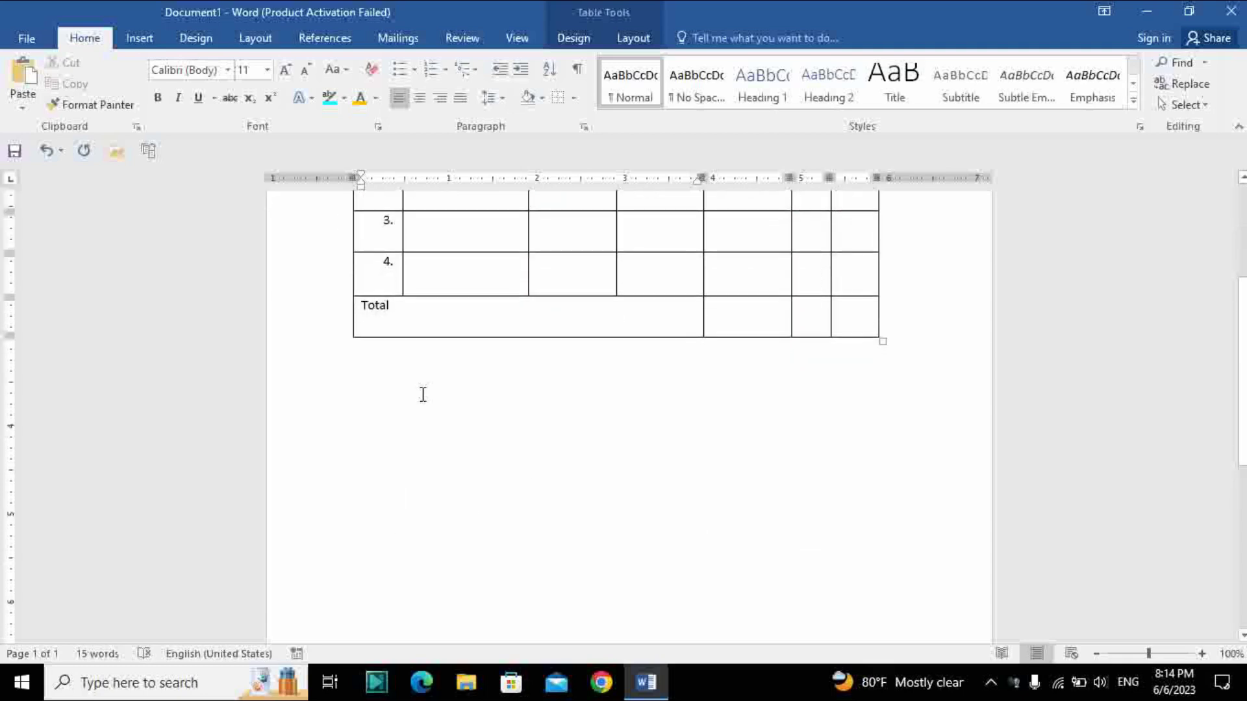
scroll(549, 265, up, 2)
scroll(540, 403, up, 2)
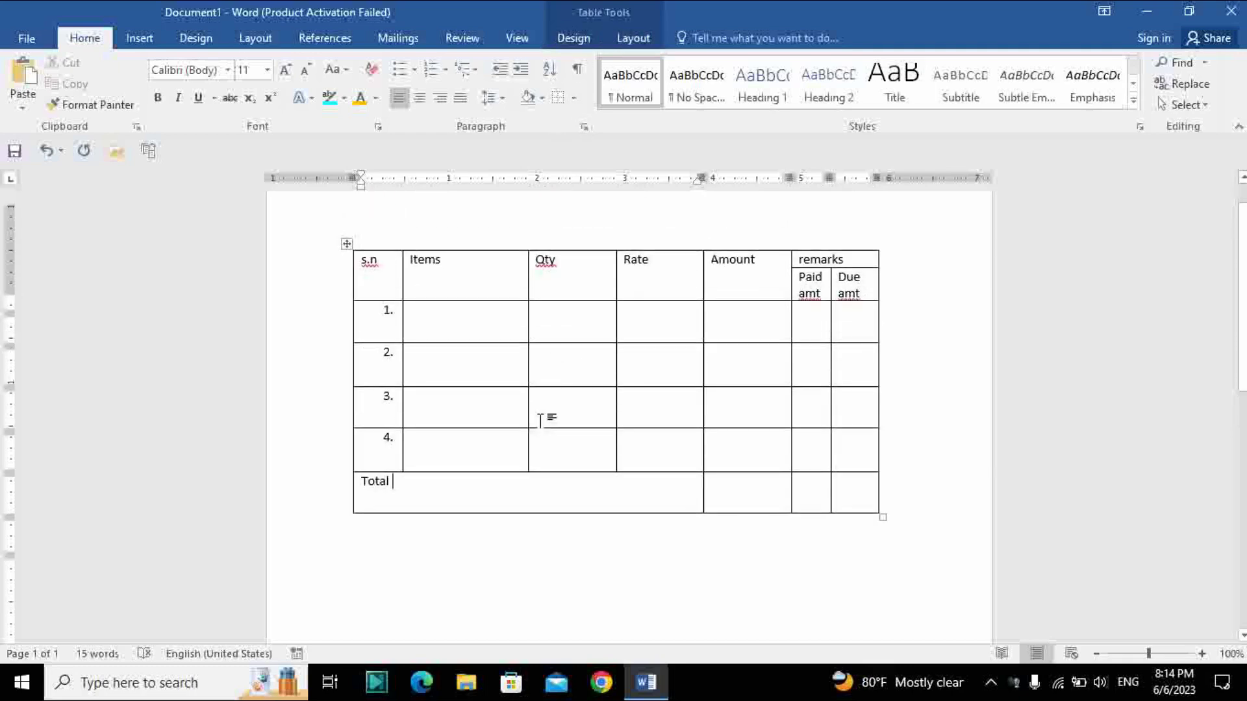
scroll(487, 524, down, 3)
click(435, 477)
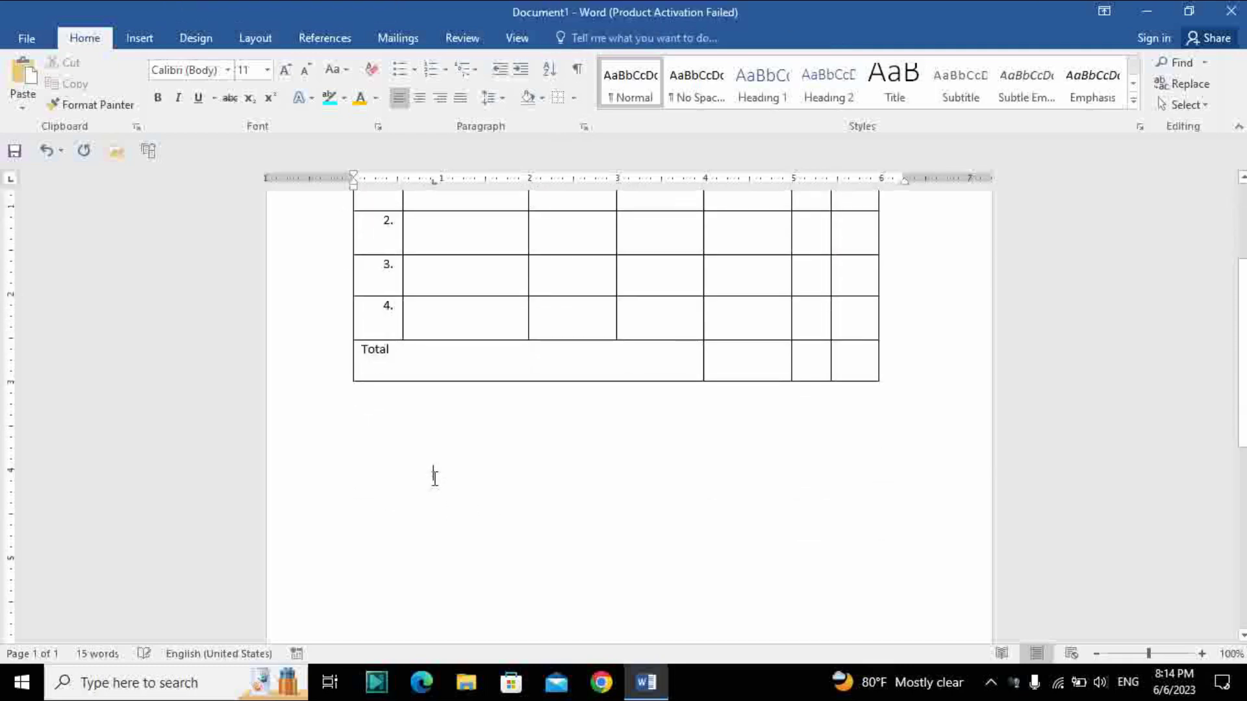
click(140, 39)
click(121, 104)
click(272, 298)
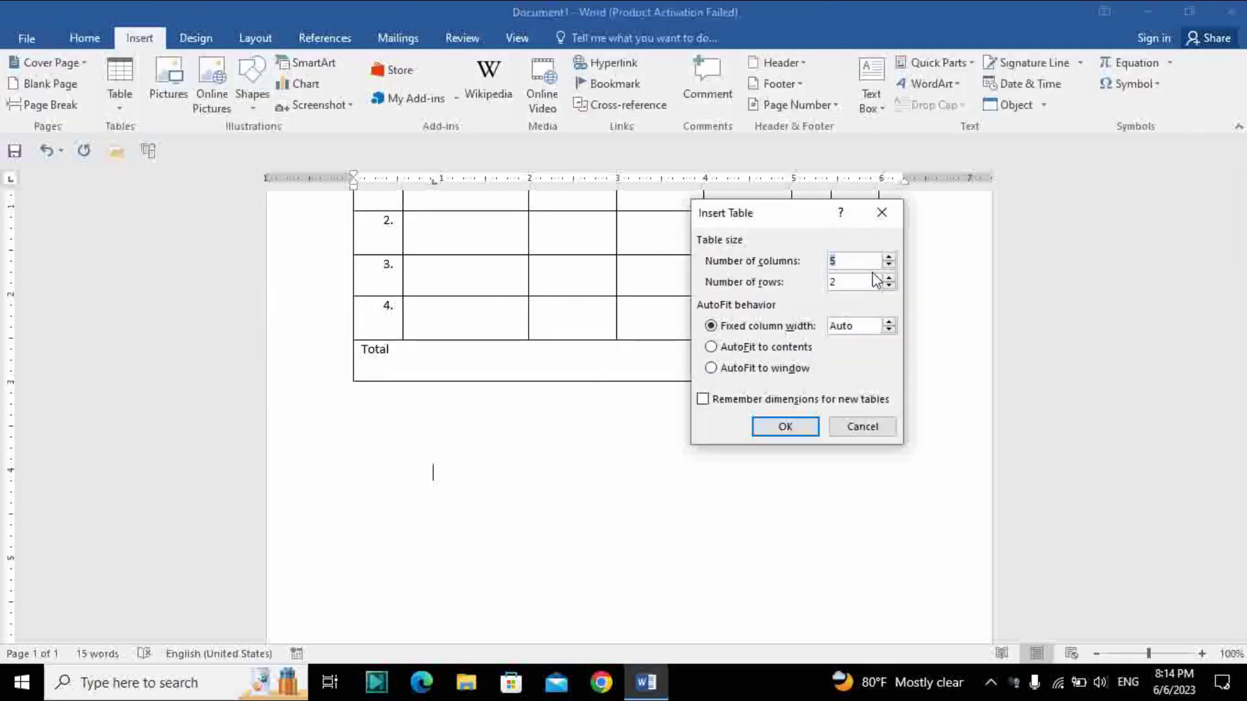
key(Tab)
text(3)
key(Return)
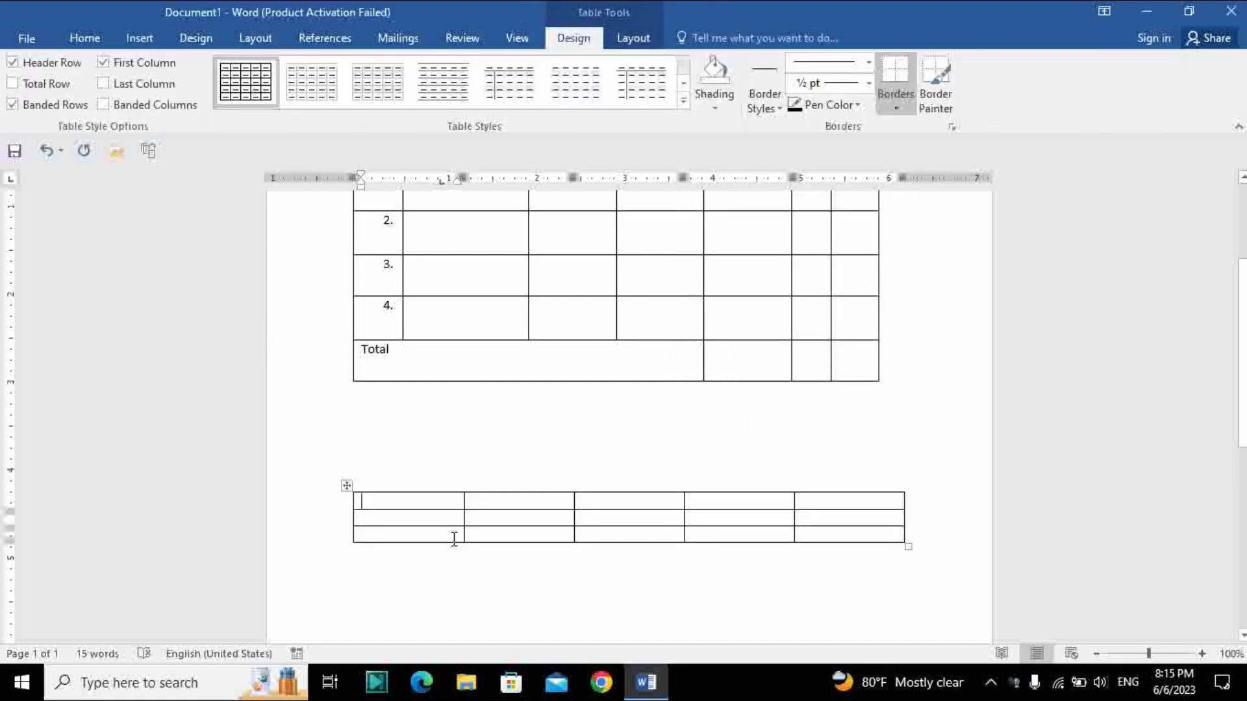
Type the Tea/coffee and Fry headings and the Black tea entry in the new table
text(Tea/coff)
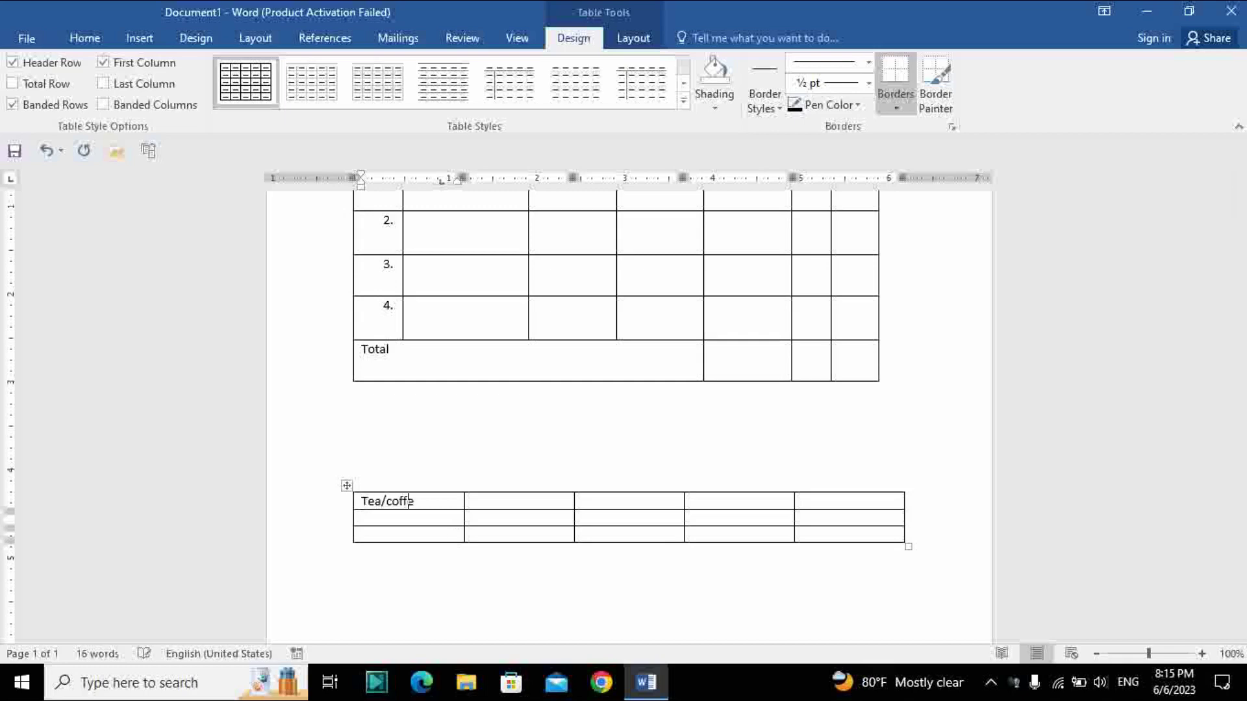
text(e)
click(473, 501)
key(Tab)
key(Tab)
text(fr)
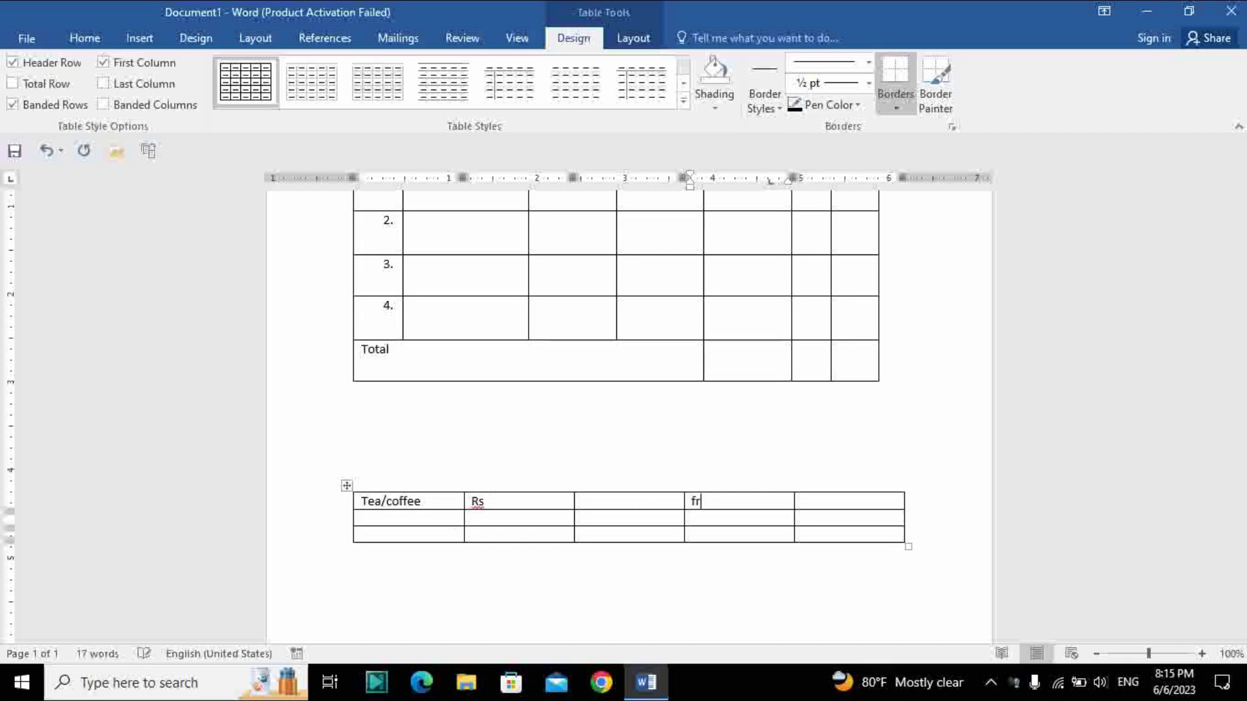
text(y)
key(Tab)
text(r)
click(454, 535)
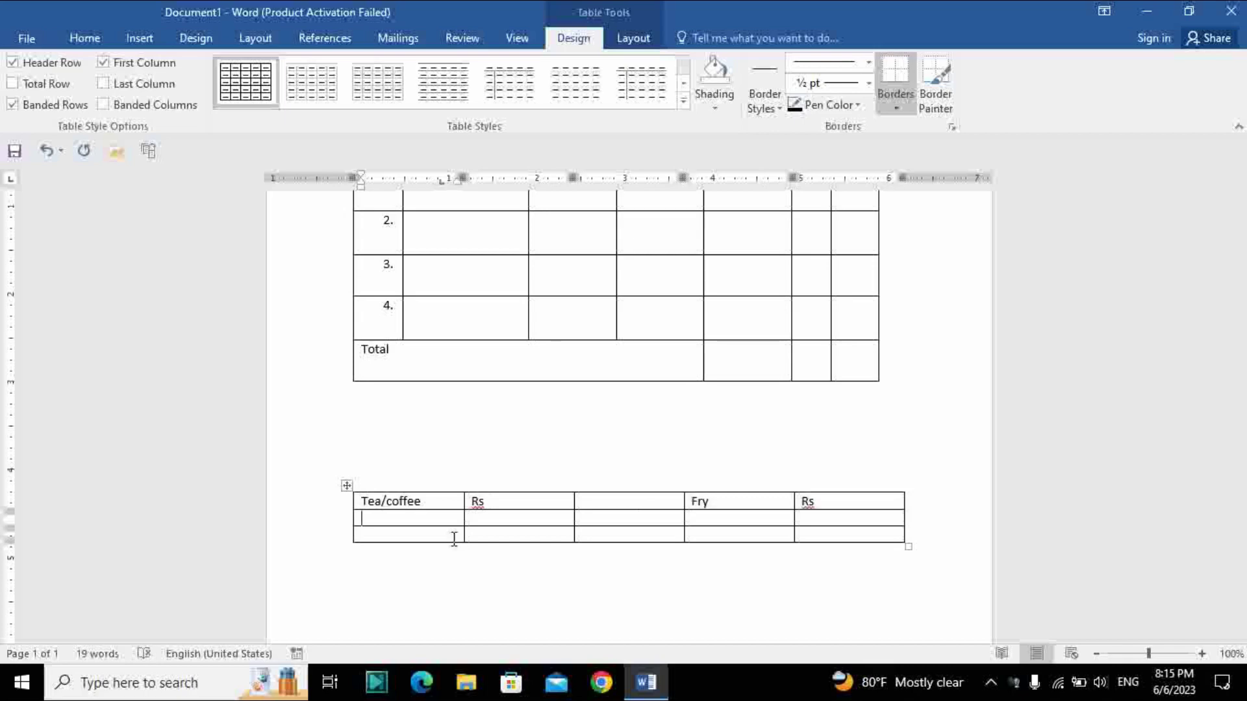
text(t)
key(BackSpace)
text(b)
text(ack tea)
key(Tab)
Fill in Milk tea, the fry items and their prices (20, 25, 250, 300)
click(454, 539)
text(mikl)
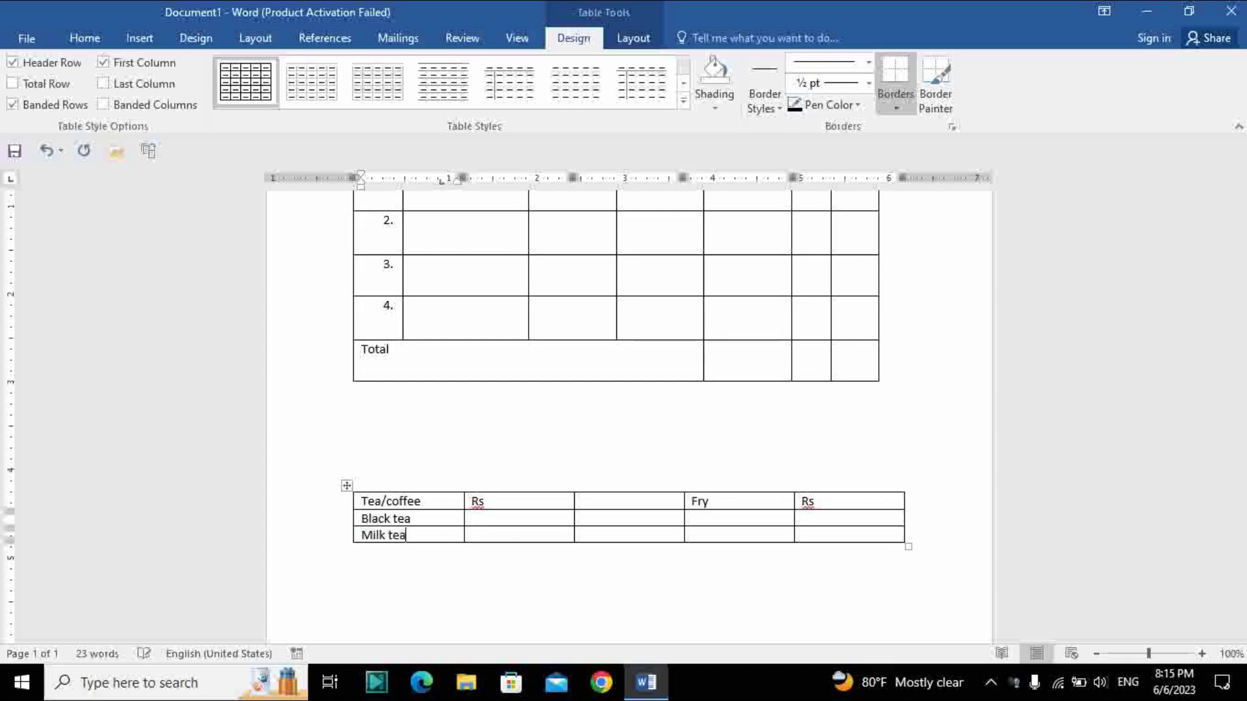
key(Tab)
text(20)
text(25)
key(Tab)
key(Tab)
key(Tab)
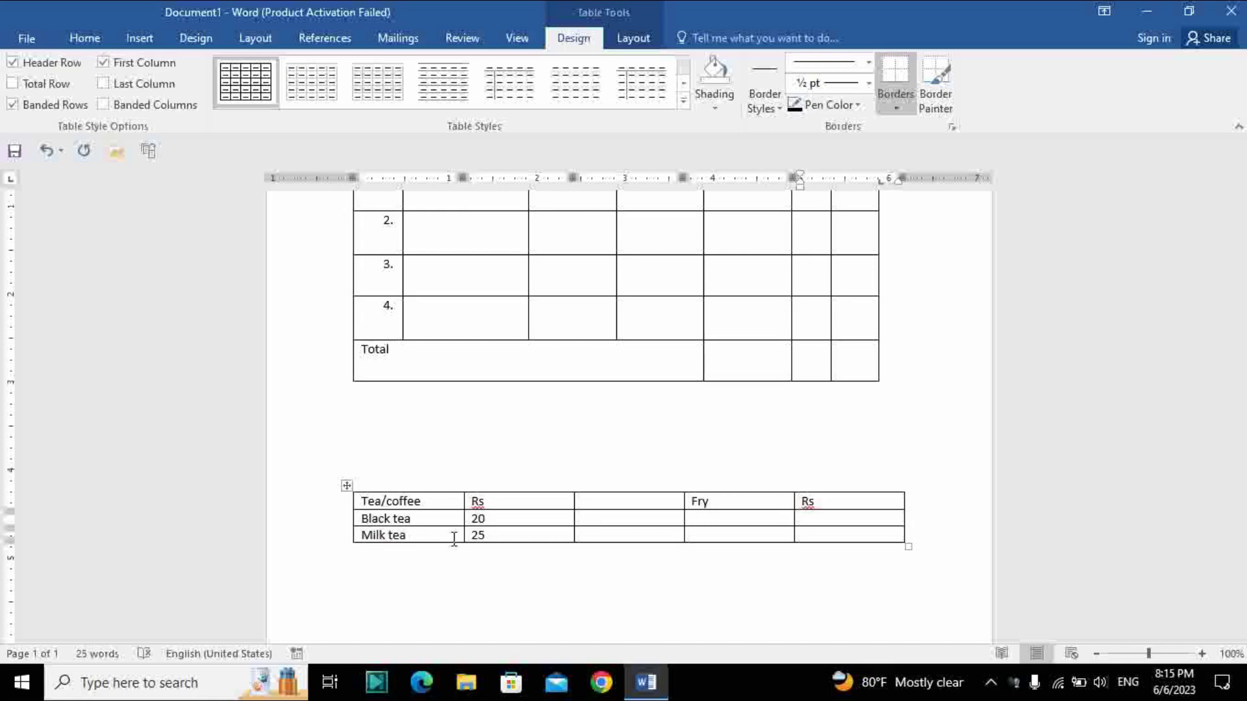
key(shift+Tab)
text(fry)
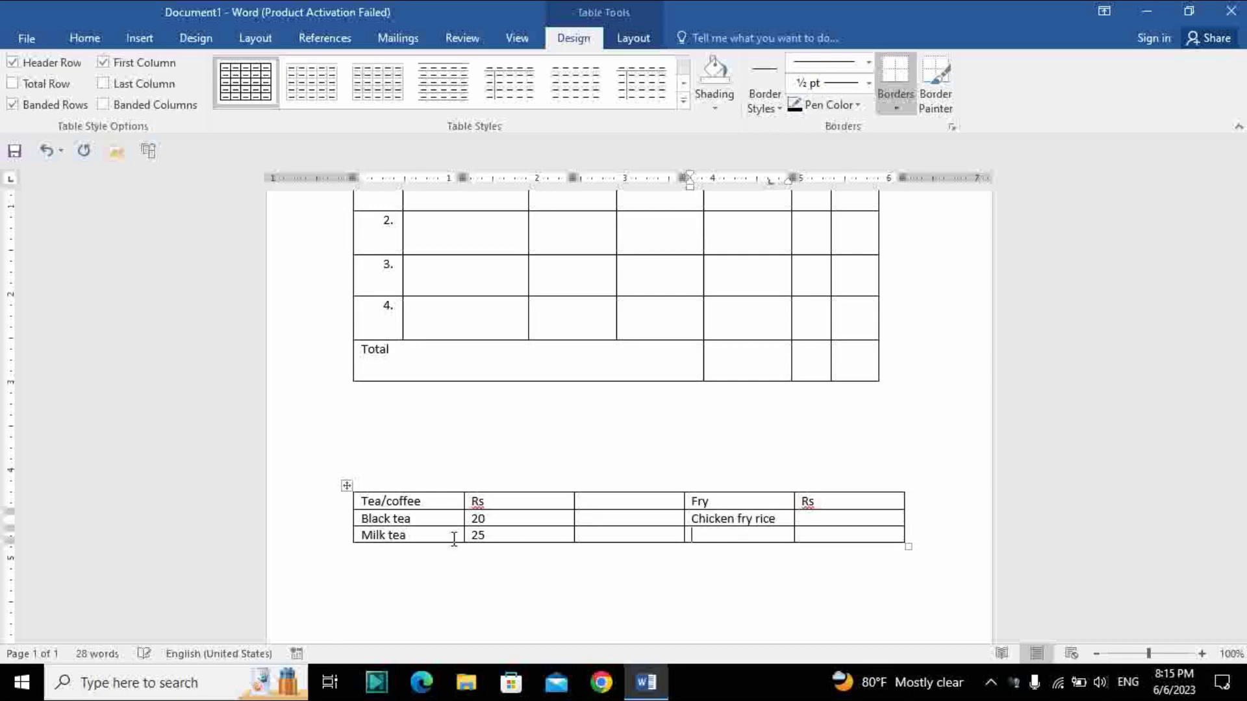
text(on rice)
key(Tab)
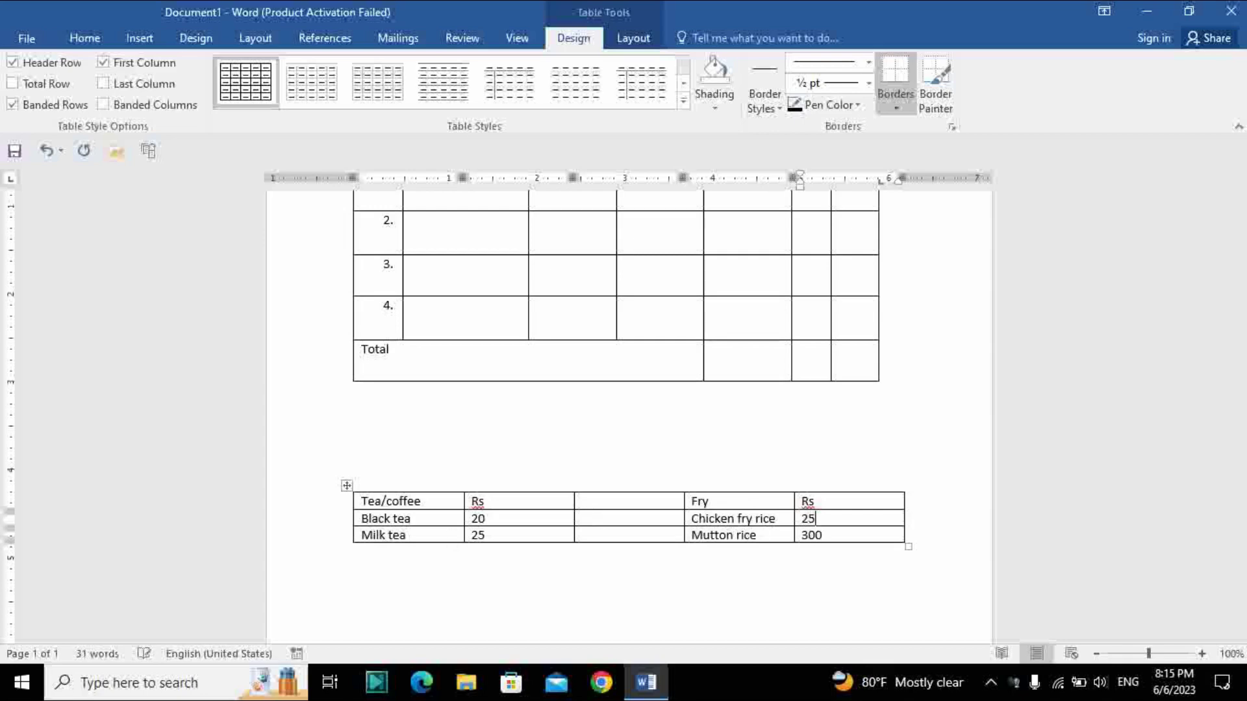
Remove all borders from the lower price table
click(345, 486)
click(897, 109)
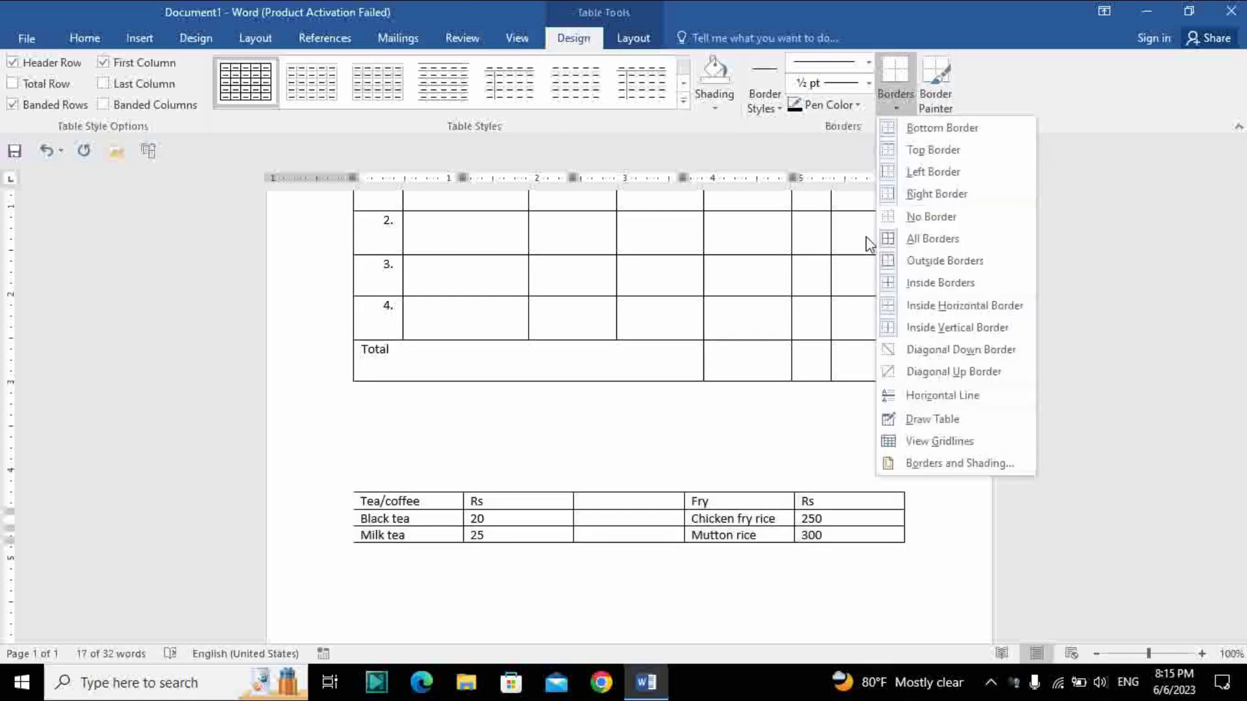
click(958, 217)
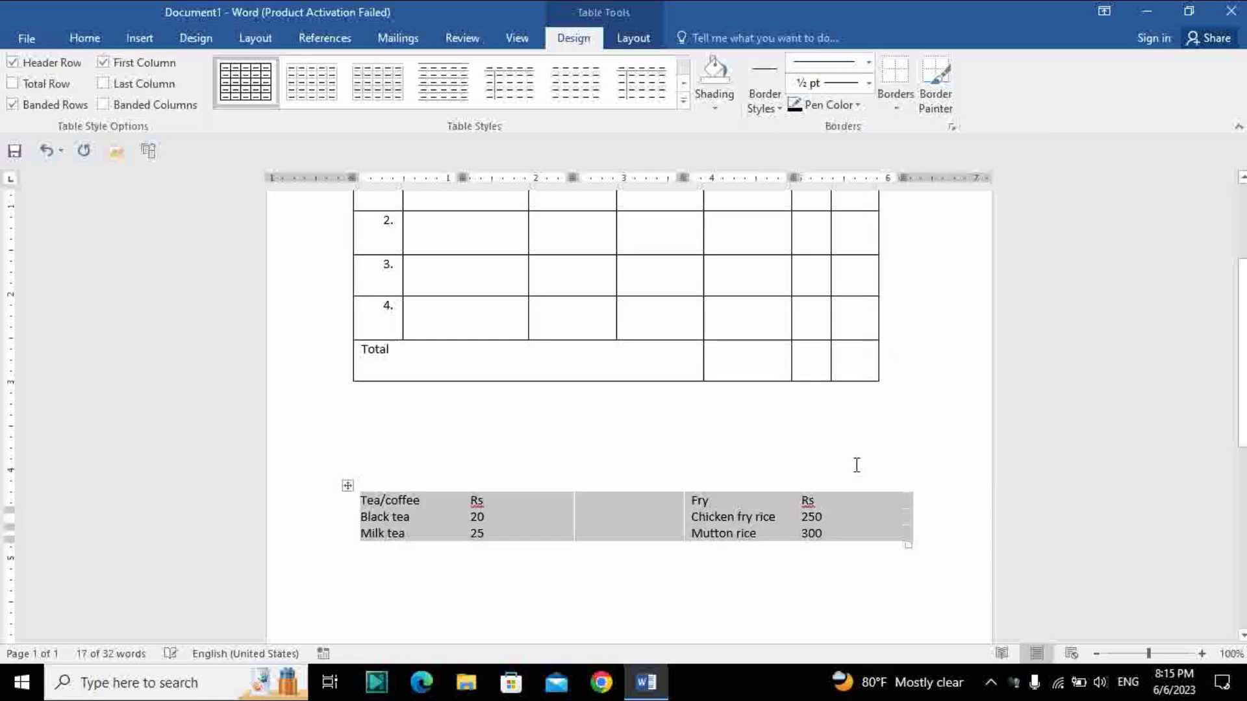
Apply All Borders to the Fry and Rs header cells
click(831, 489)
drag(858, 500, 684, 497)
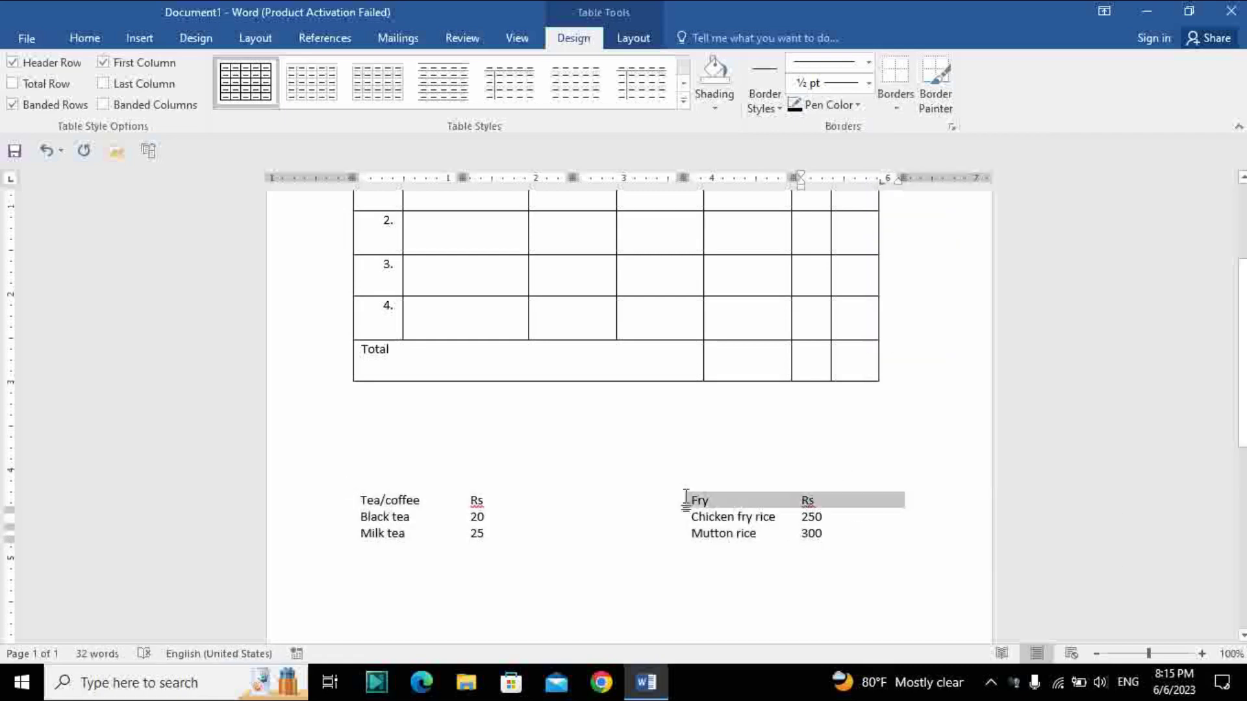
click(896, 108)
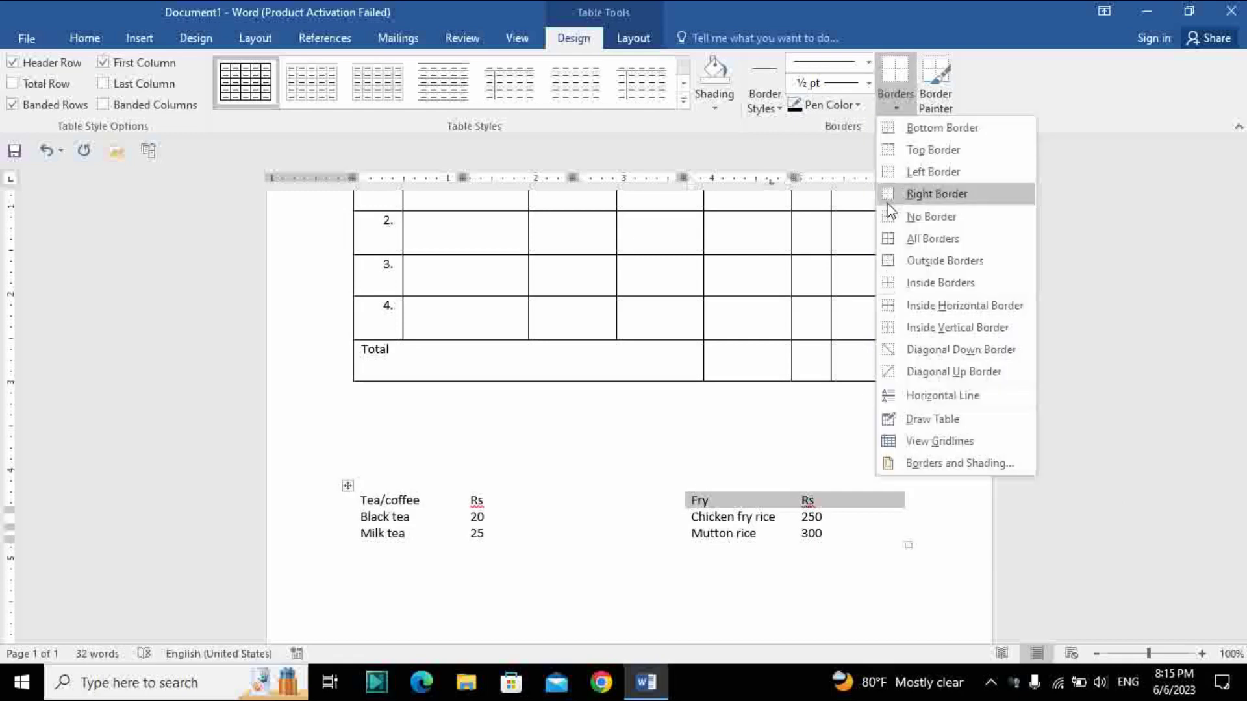
click(929, 244)
Shade the Fry and Tea/coffee header rows dark navy, adding all borders to the Tea/coffee header
click(714, 107)
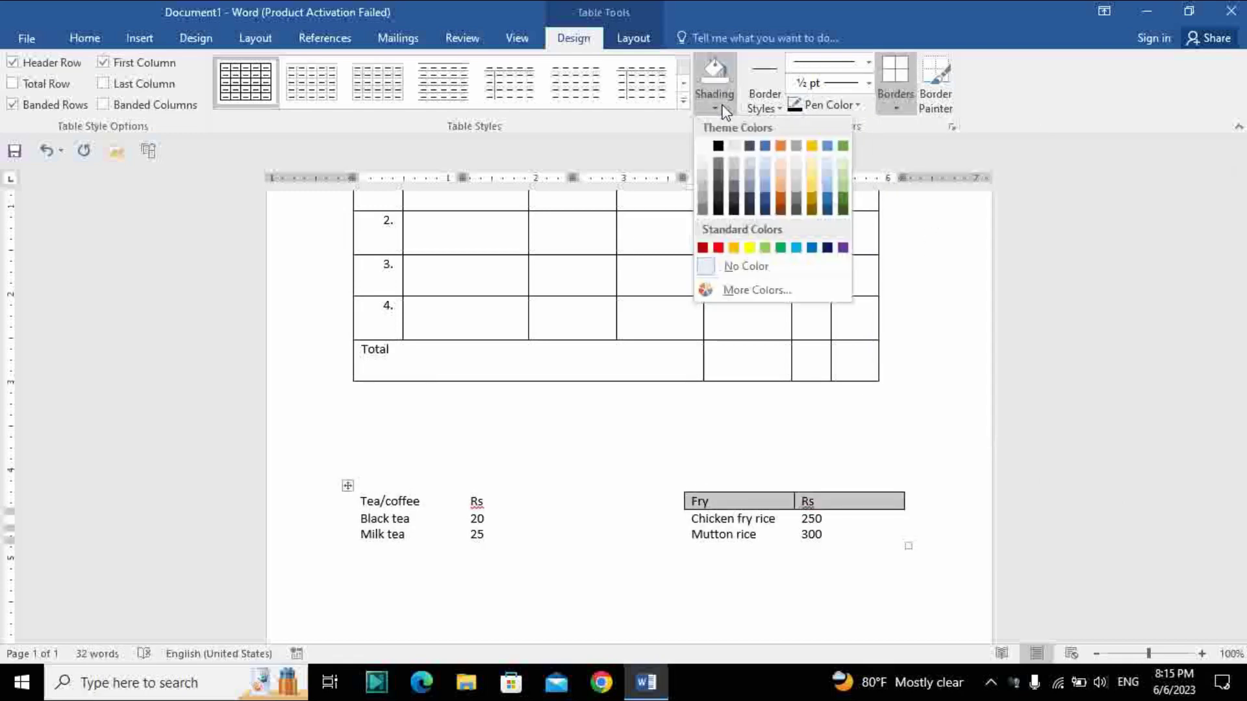
click(827, 247)
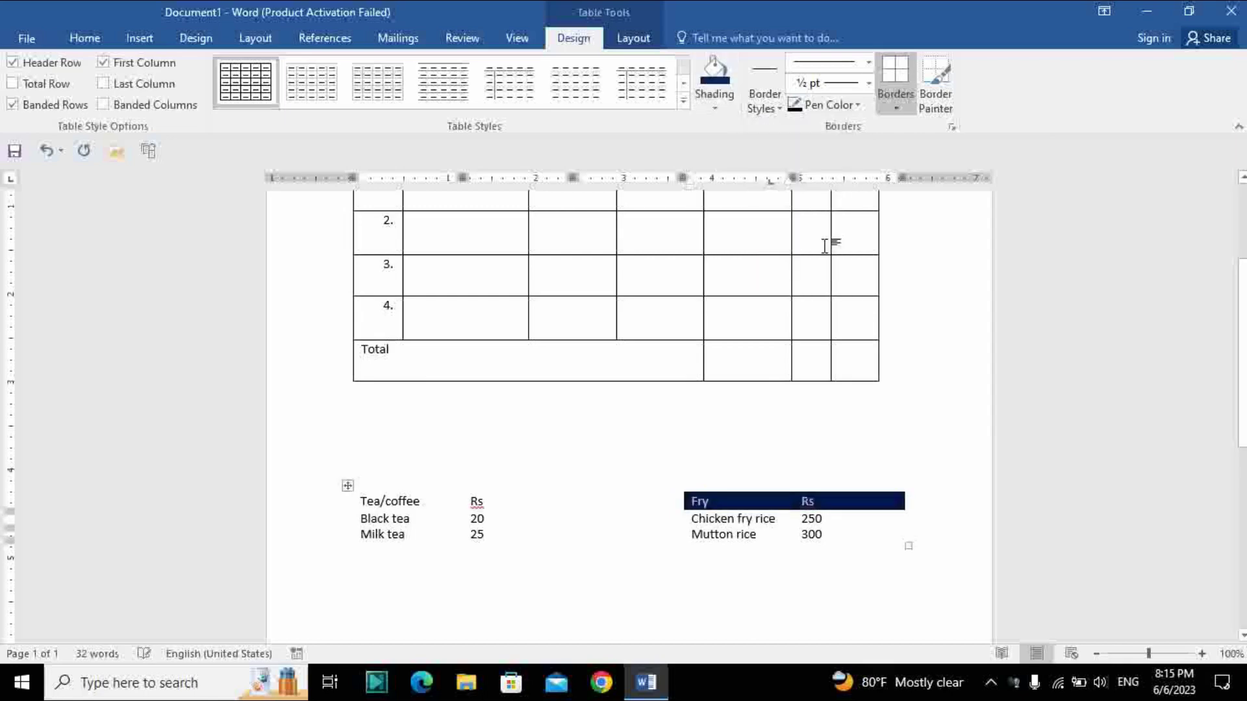
drag(483, 501, 382, 503)
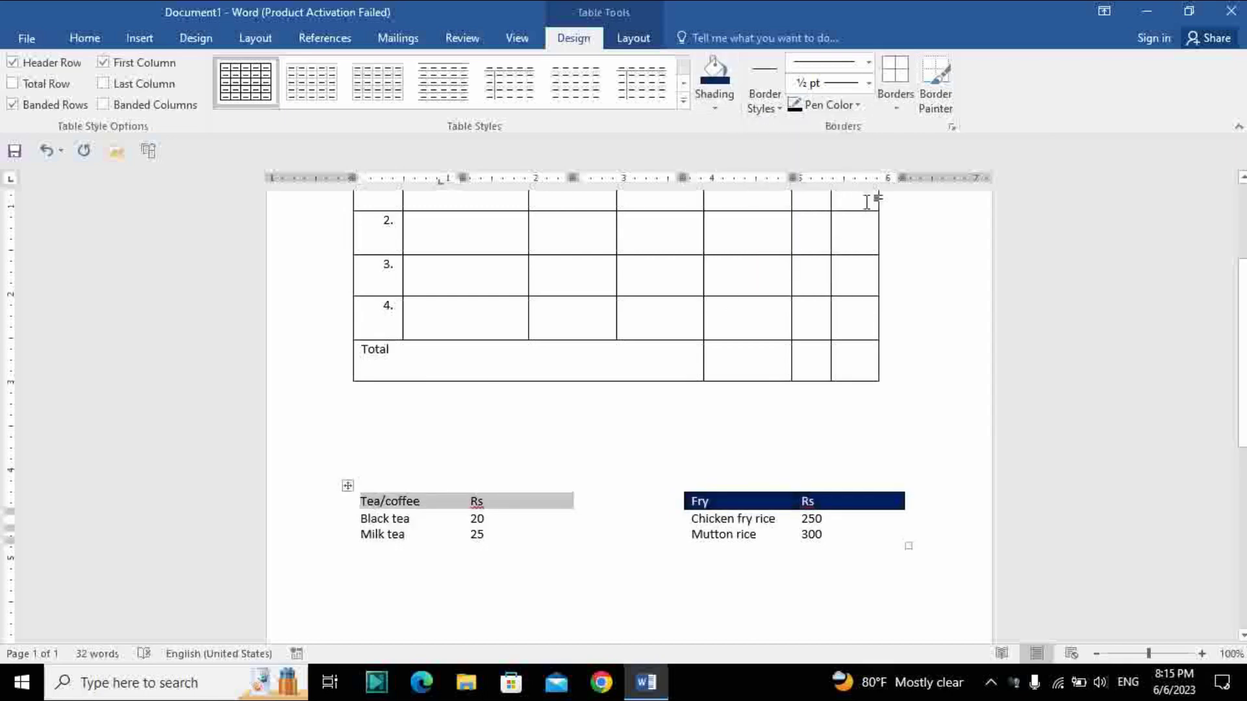
click(900, 109)
click(918, 239)
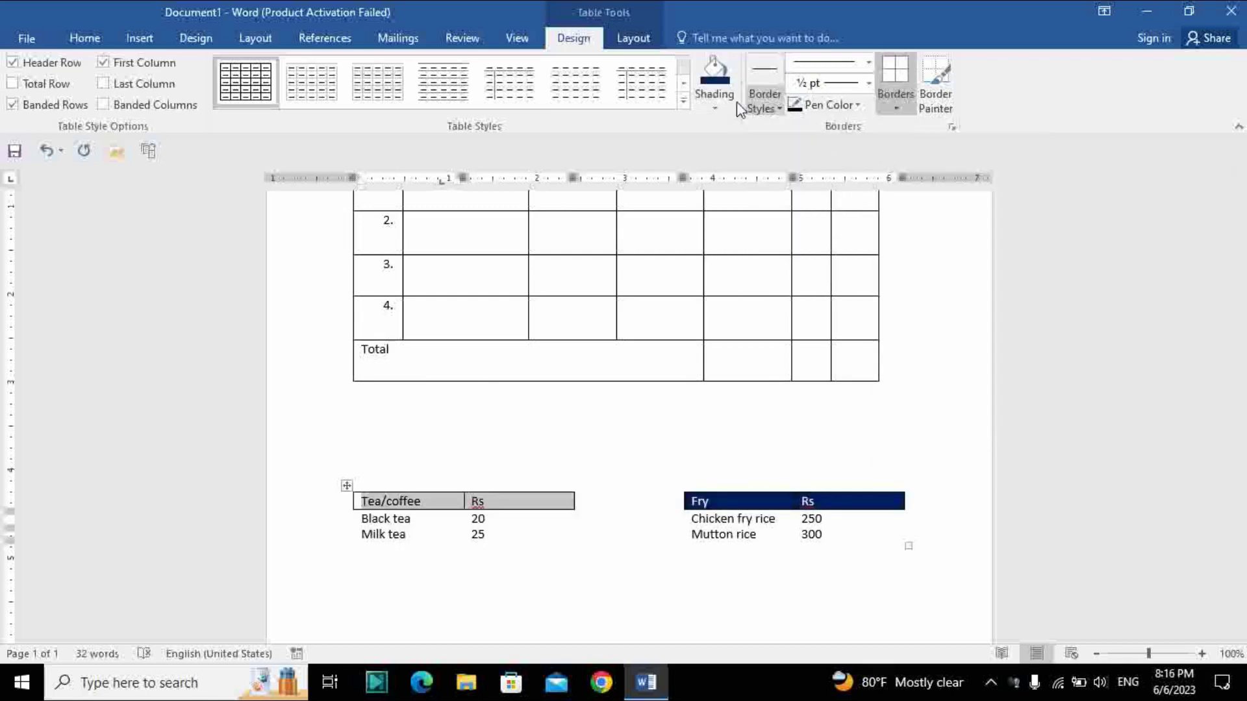
click(715, 103)
click(827, 248)
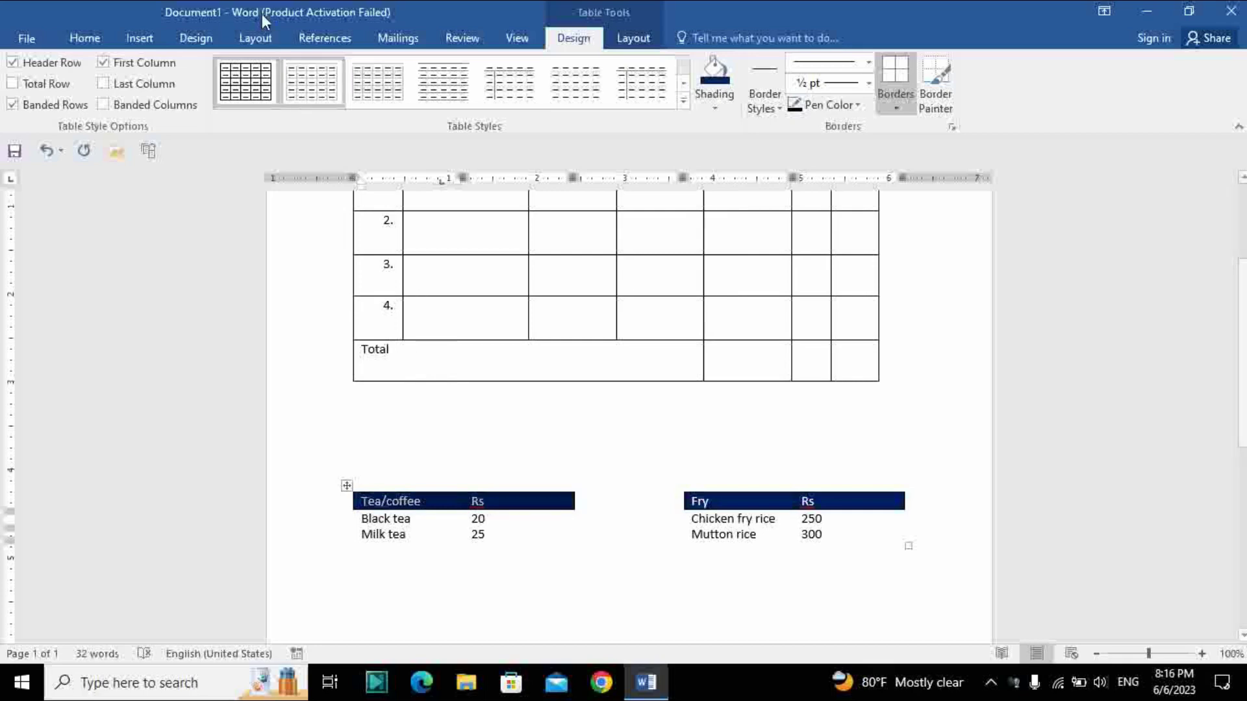
click(150, 40)
Delete all the document's content, including the old tables, leaving an empty page
scroll(434, 314, up, 1)
scroll(434, 314, up, 4)
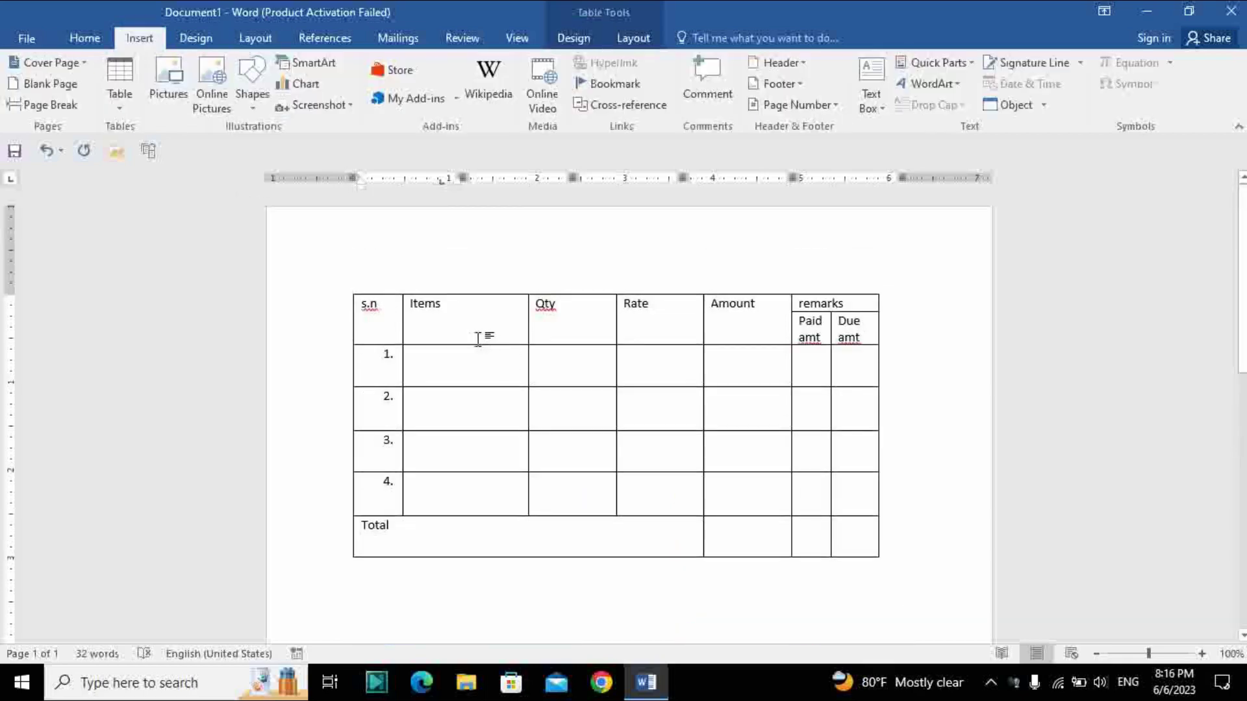
key(ctrl+a)
key(Delete)
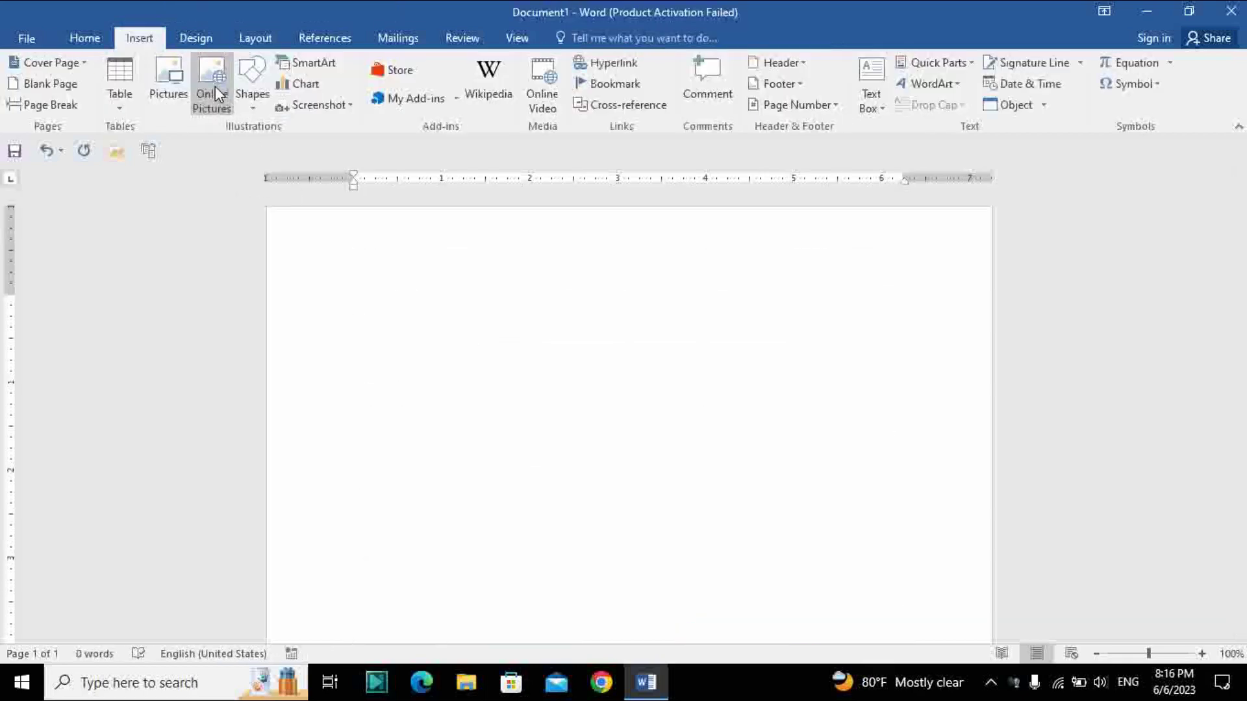
click(174, 86)
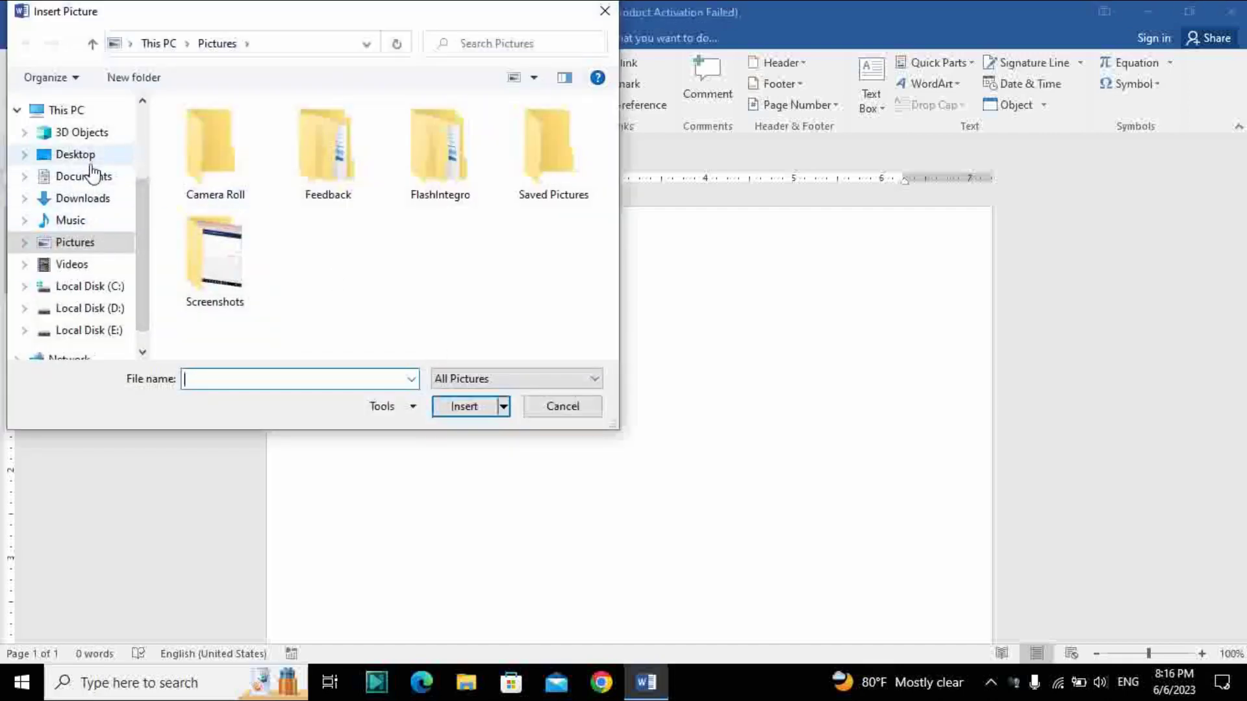
click(86, 156)
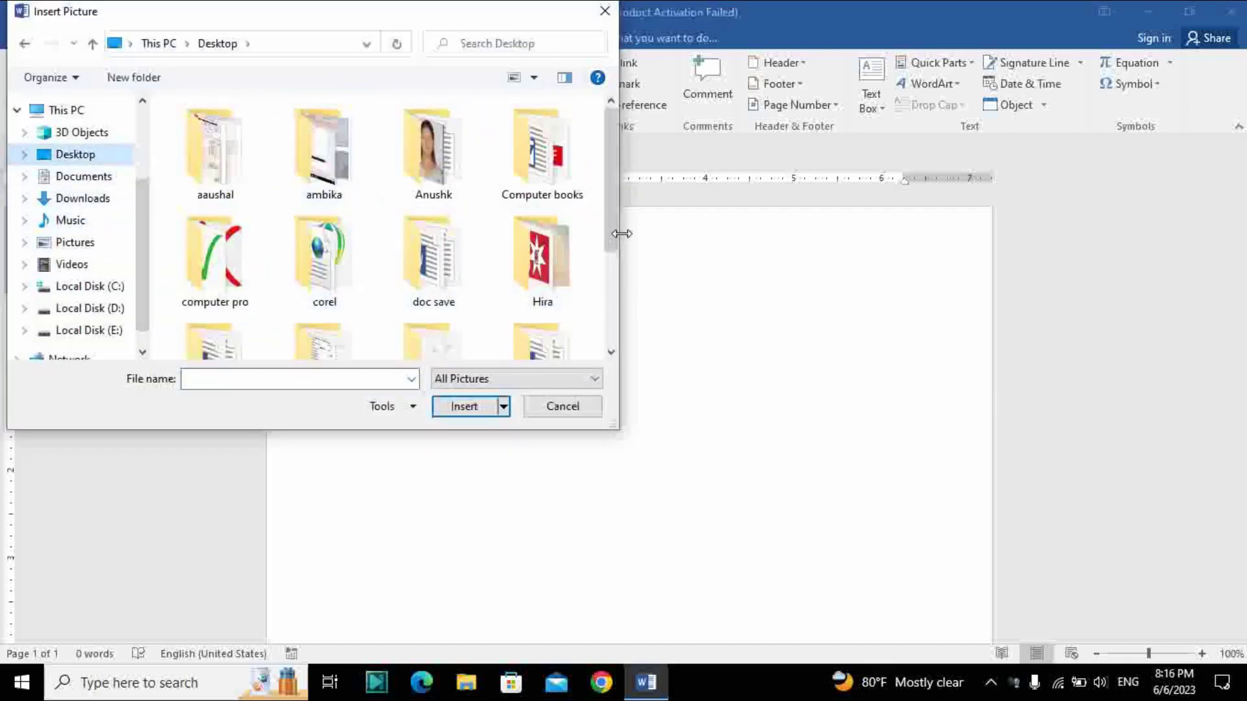
drag(614, 192, 622, 310)
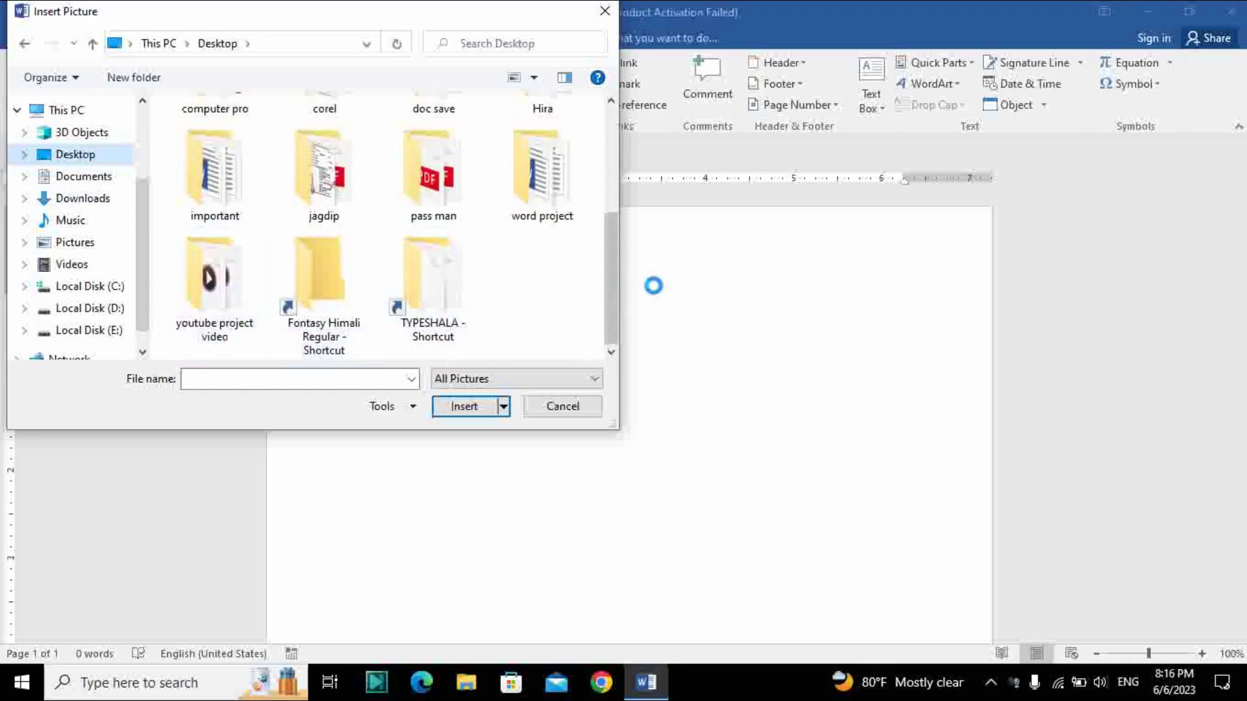
drag(614, 288, 614, 240)
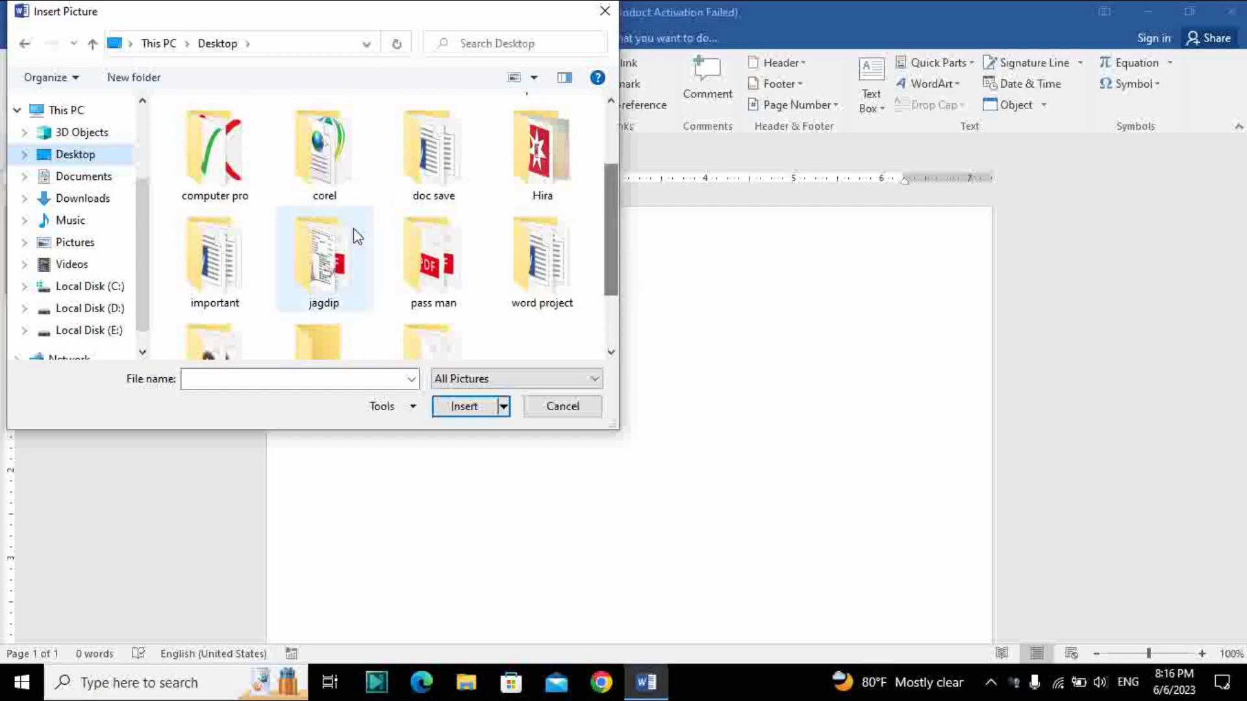
double_click(214, 136)
click(557, 175)
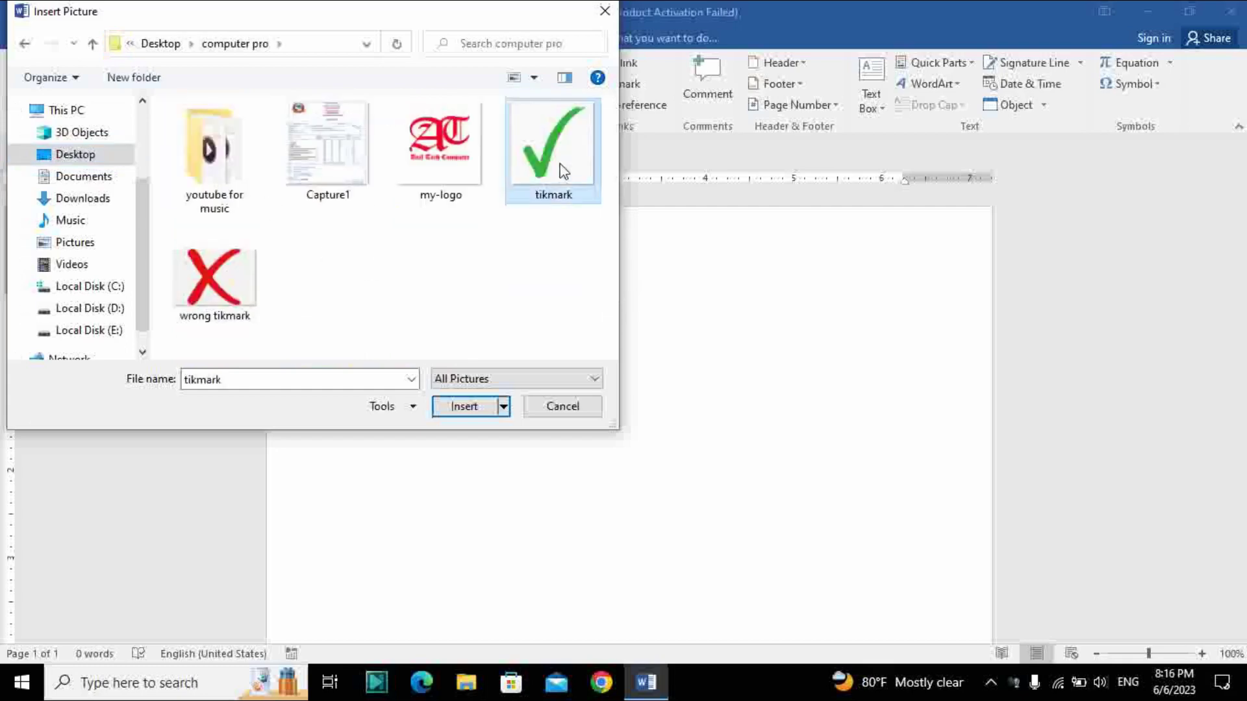
click(455, 408)
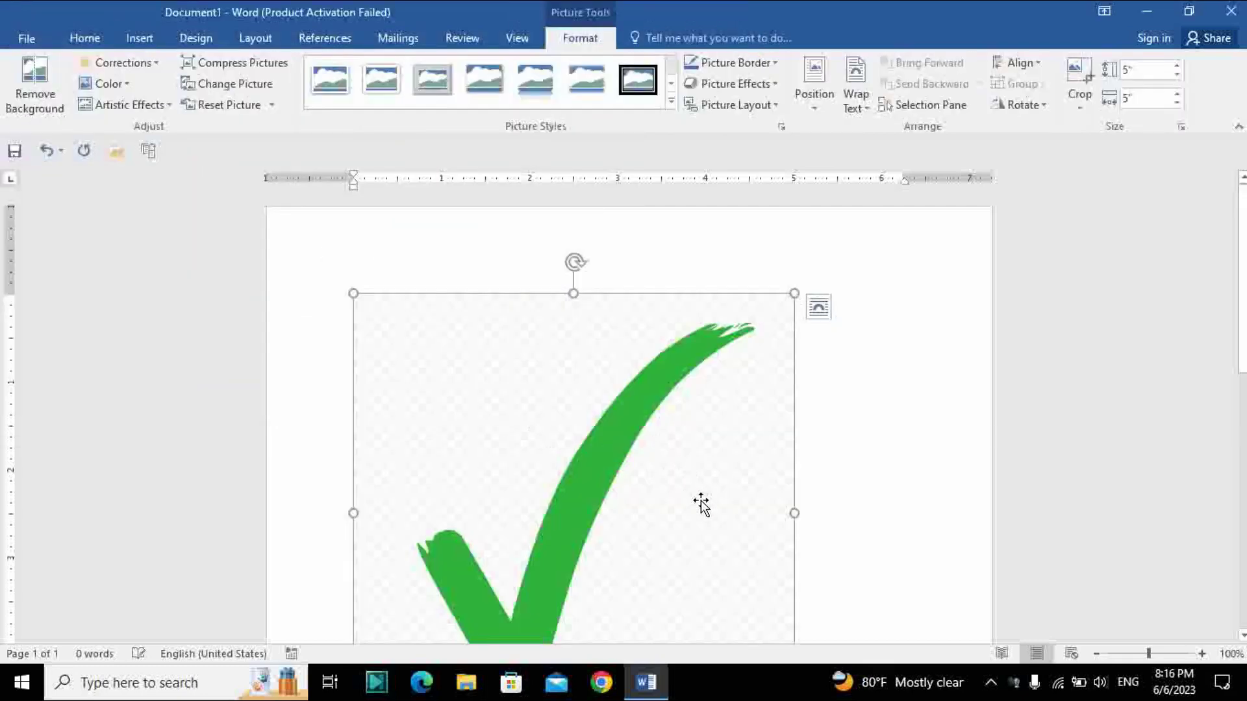
Set the tikmark picture in front of text and shrink it to a 0.94-inch square near the top left
drag(794, 292, 692, 293)
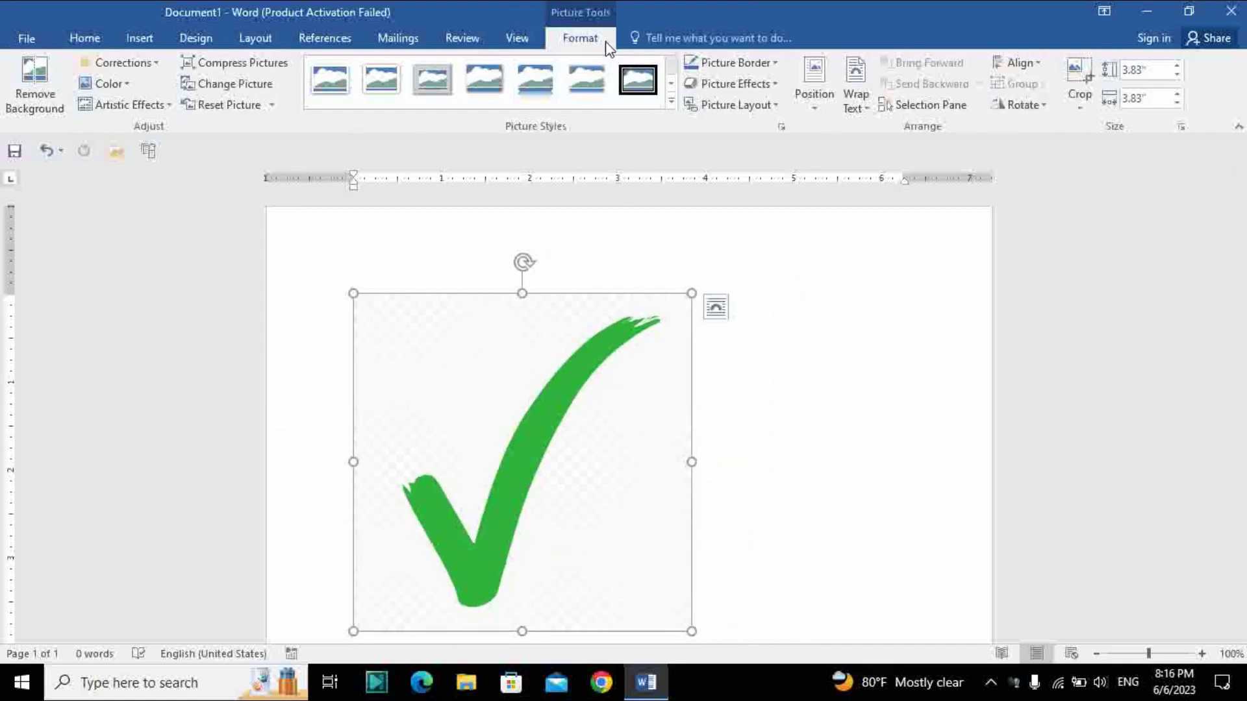
click(855, 100)
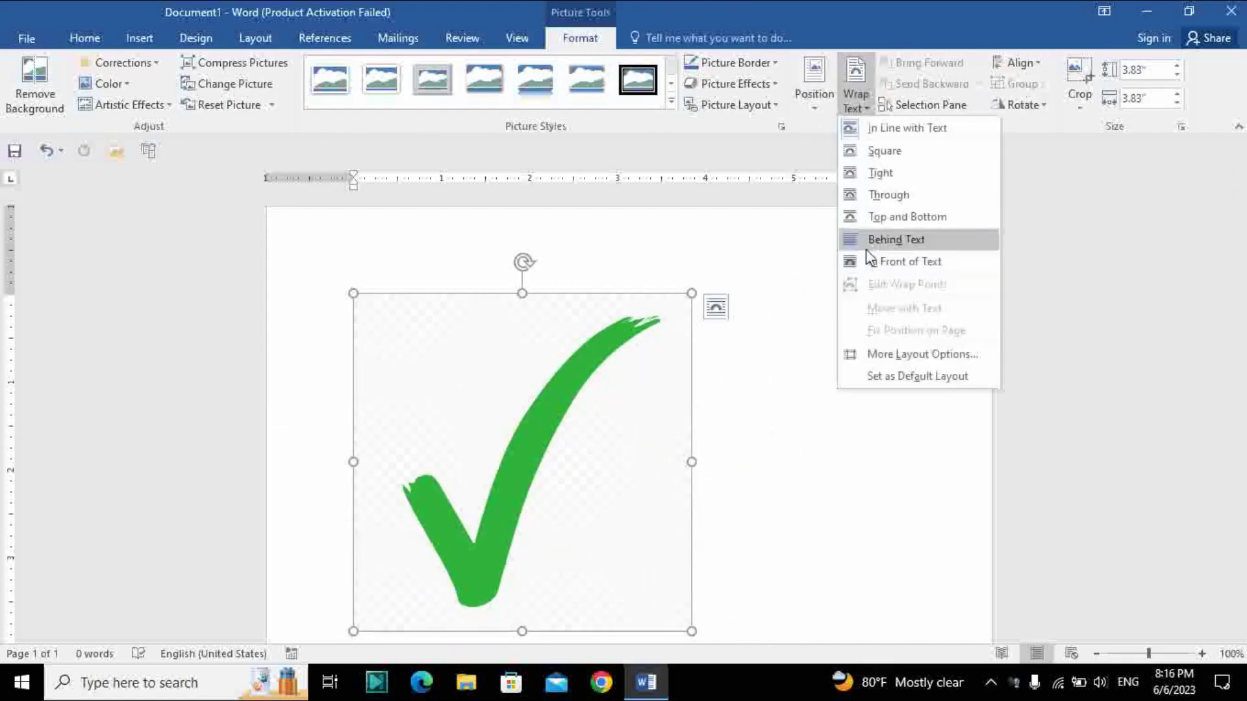
click(887, 262)
mouse_move(576, 454)
mouse_down()
mouse_move(535, 430)
mouse_move(576, 436)
mouse_up()
drag(706, 615, 452, 360)
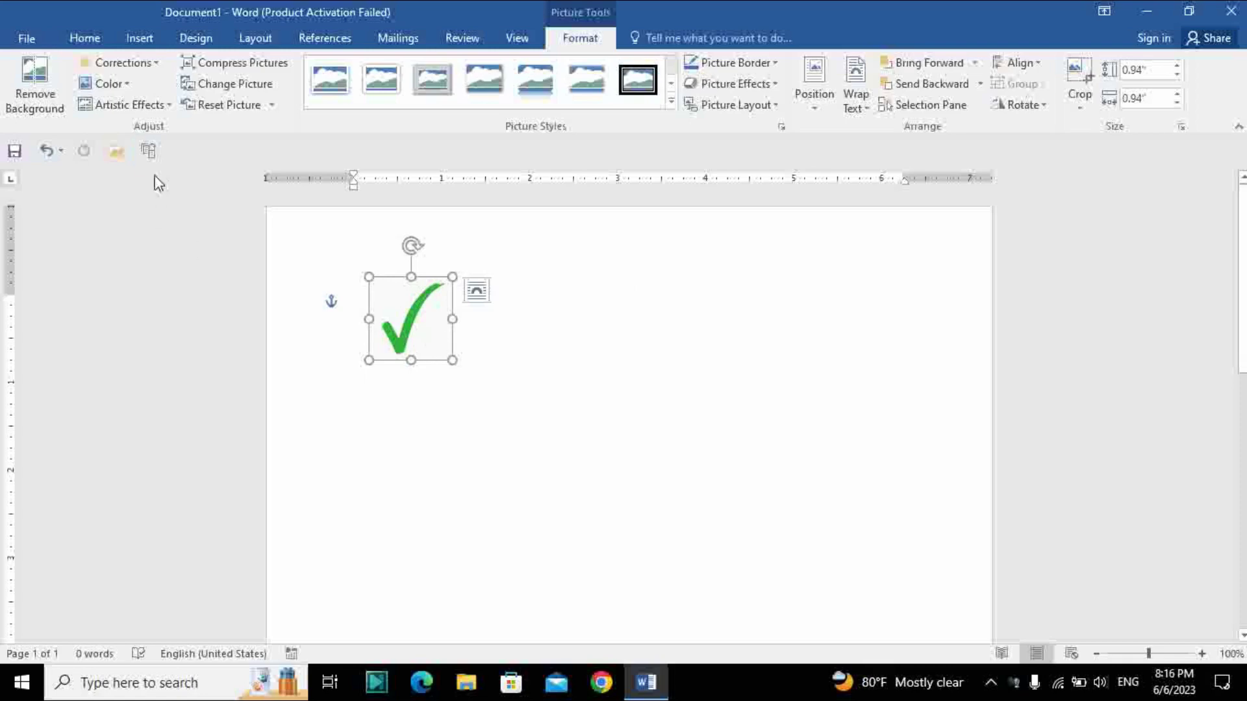
Insert the red stack of books image from a Bing online picture search for books
click(404, 400)
click(139, 38)
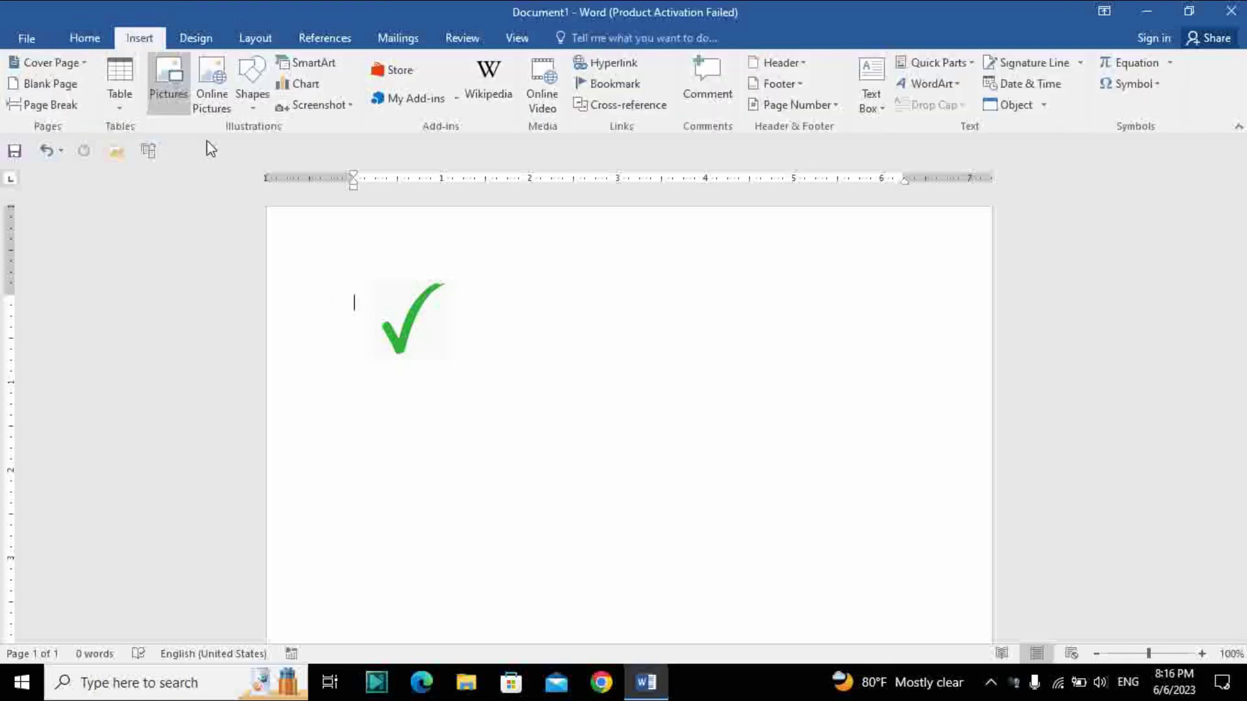
click(221, 107)
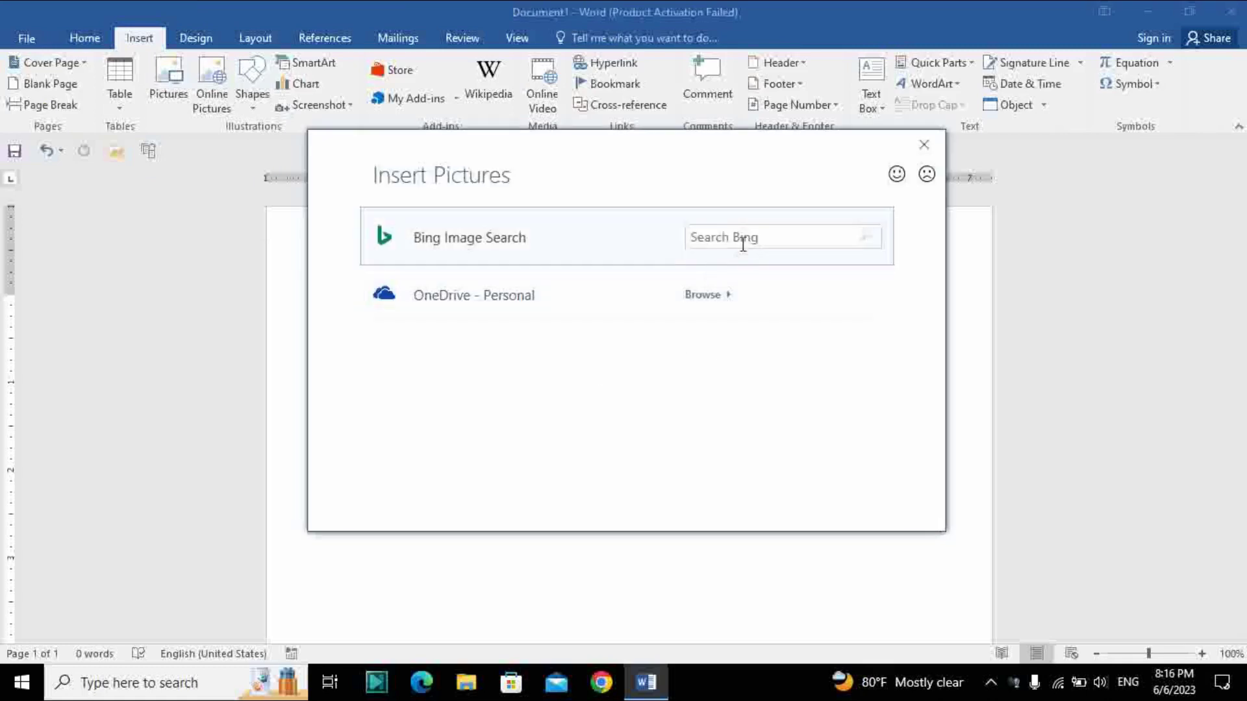
click(746, 243)
text(books)
key(Return)
click(379, 312)
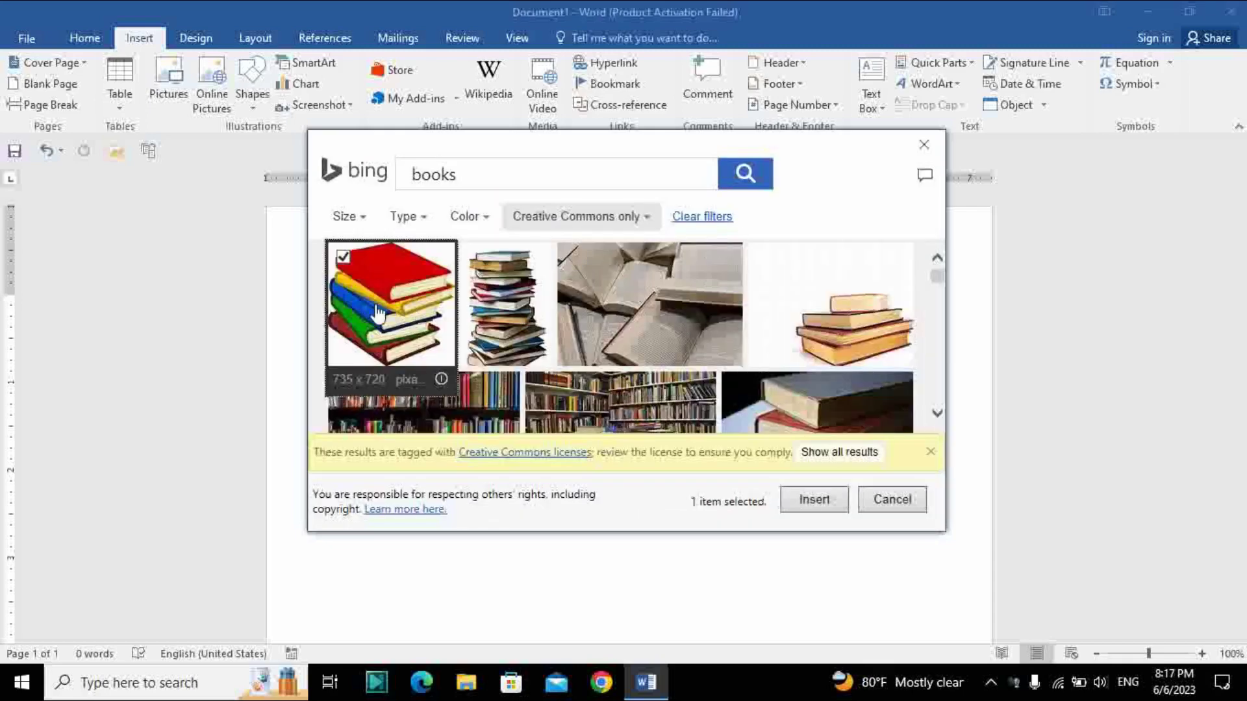
click(813, 500)
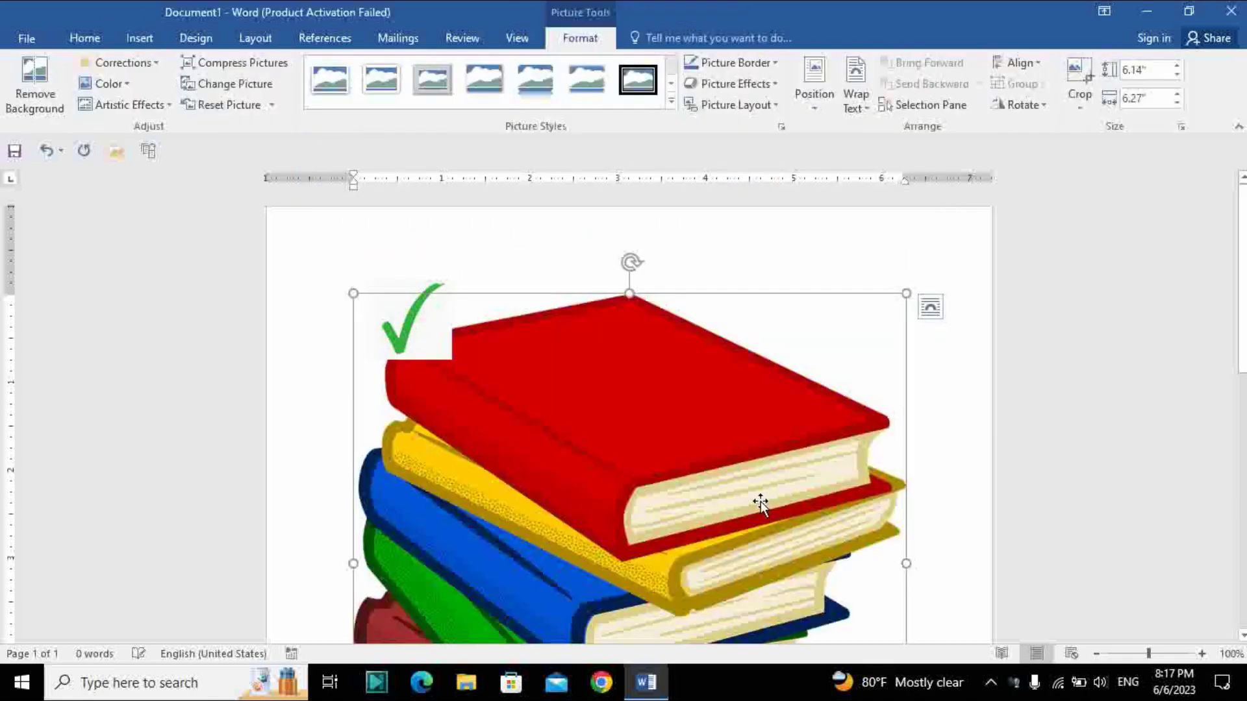
Delete the books picture and the check-mark picture
key(Delete)
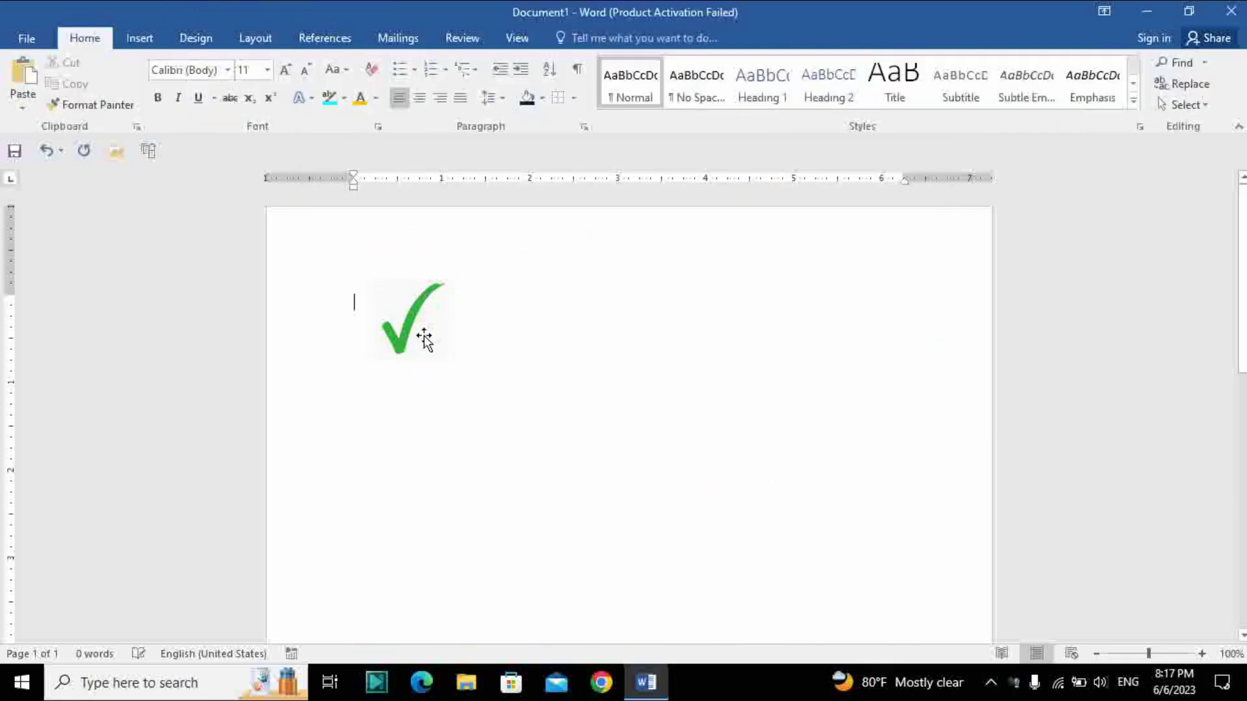
click(426, 337)
key(Delete)
Draw a rectangle shape, about 2.45 by 3.66 inches, near the top of the page
right_click(1014, 682)
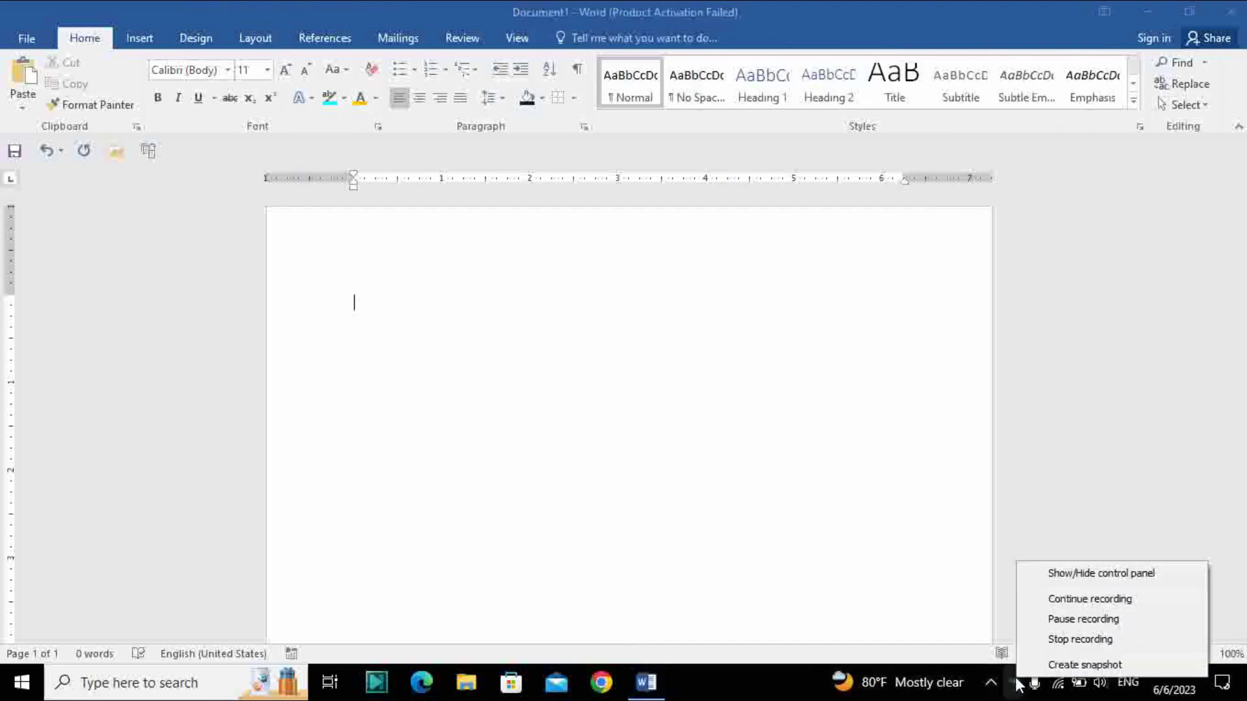
click(1058, 638)
click(151, 40)
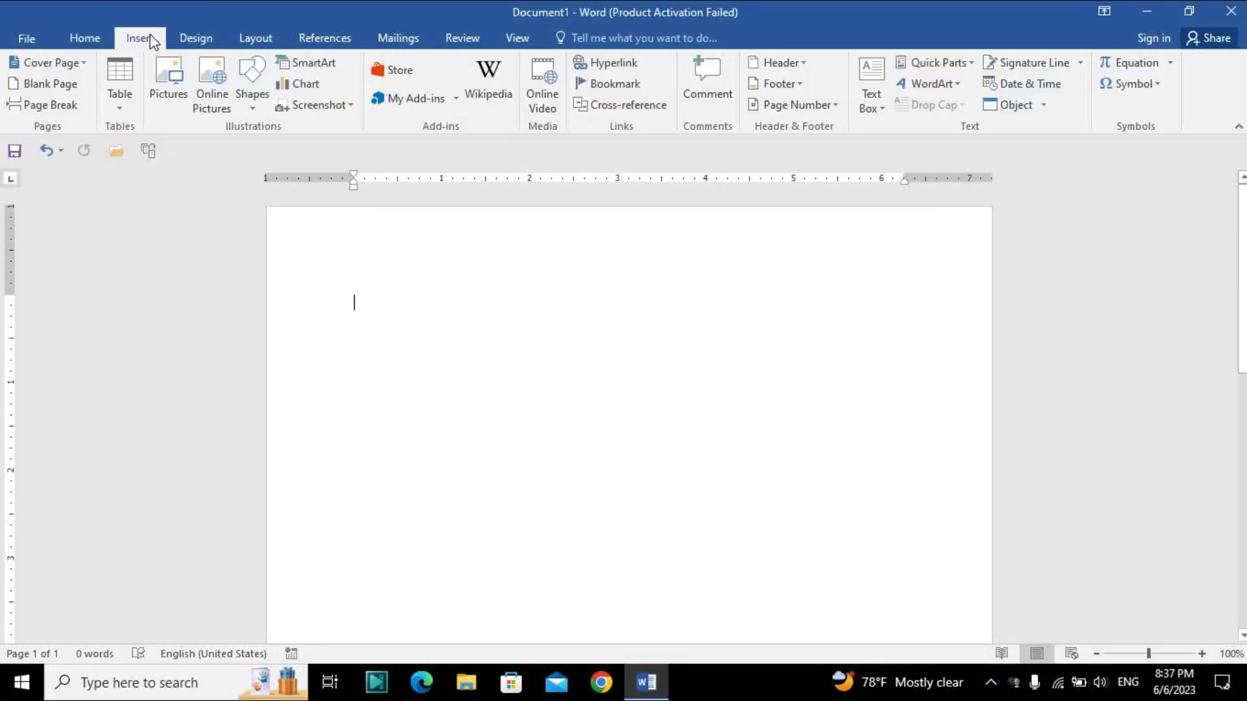
click(266, 100)
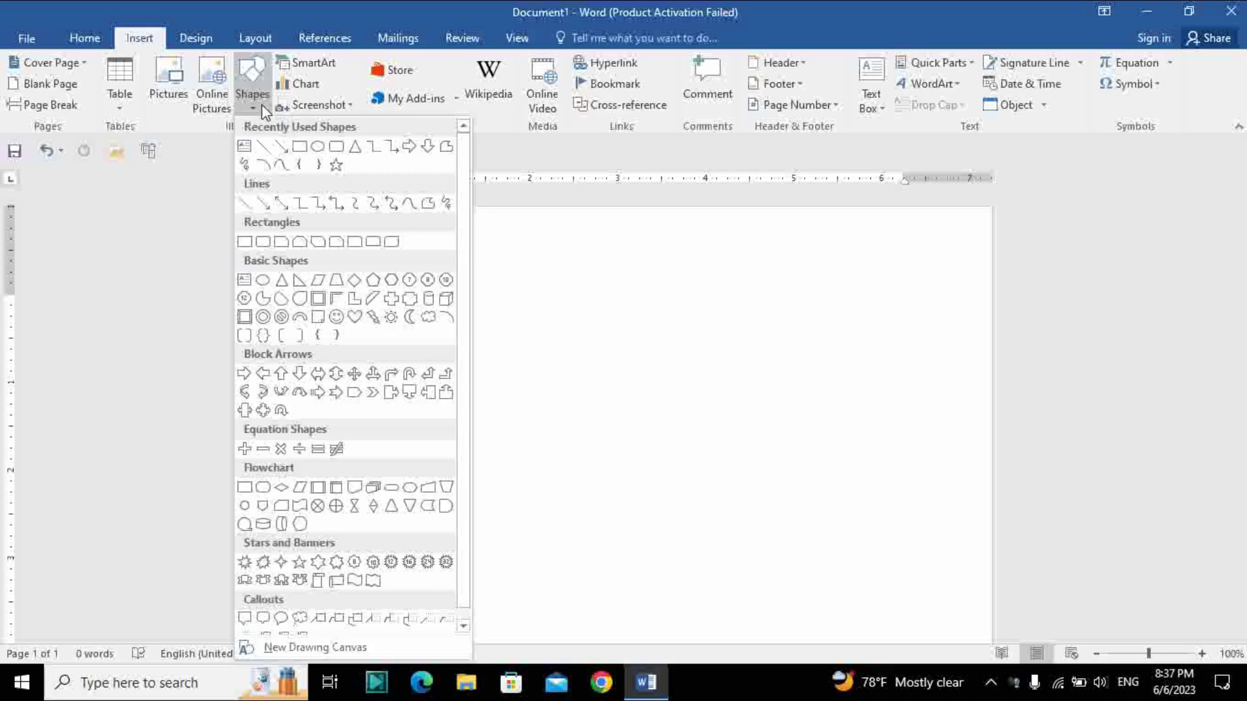
click(300, 148)
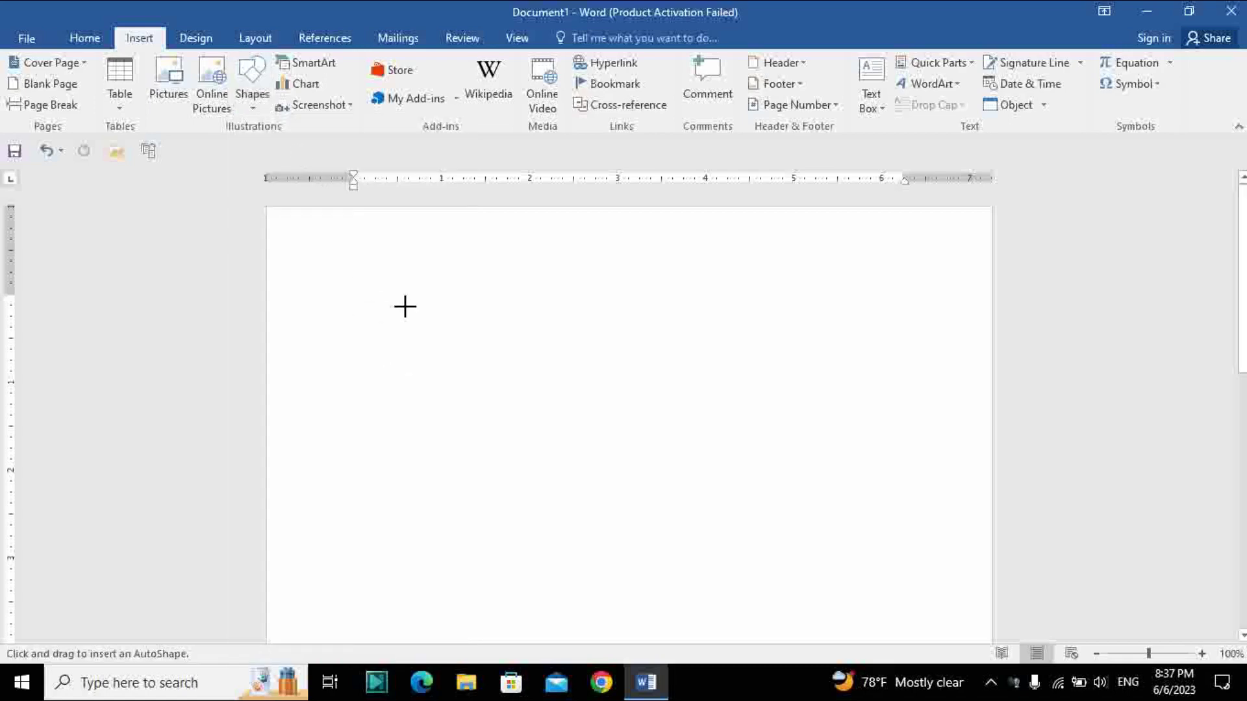
drag(368, 275, 690, 491)
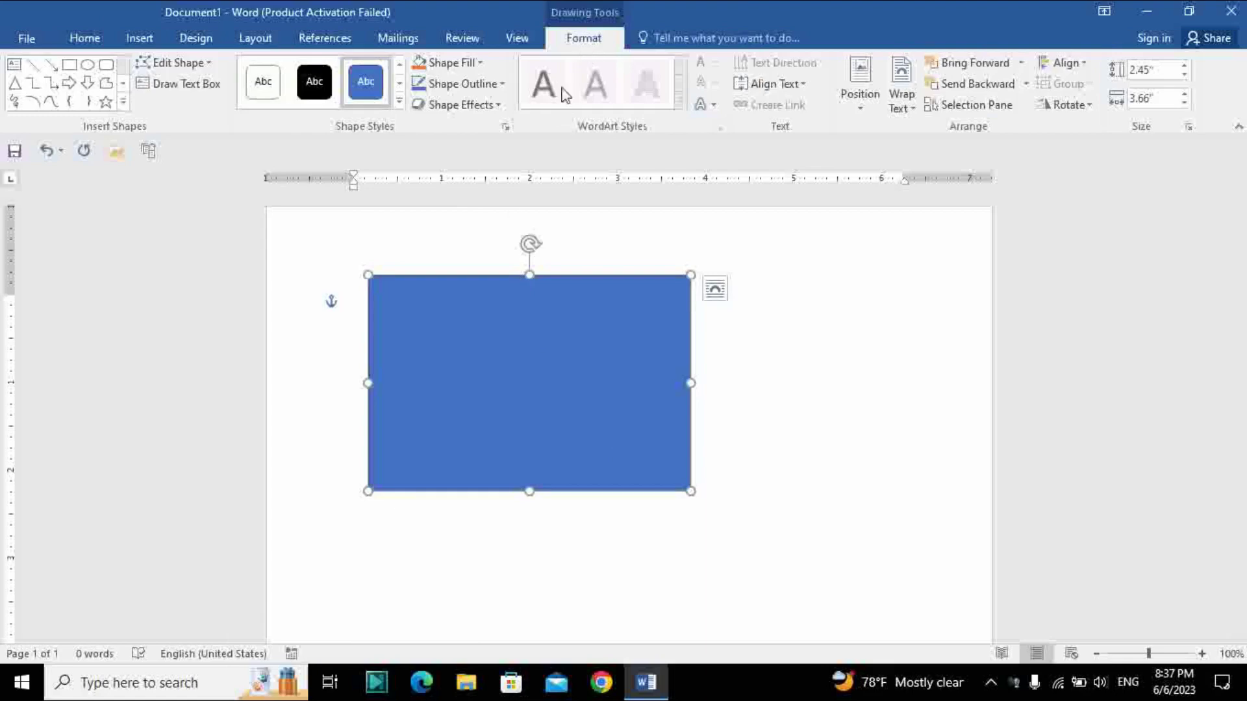
Enlarge the rectangle to 3.42 by 4.15 inches
click(805, 394)
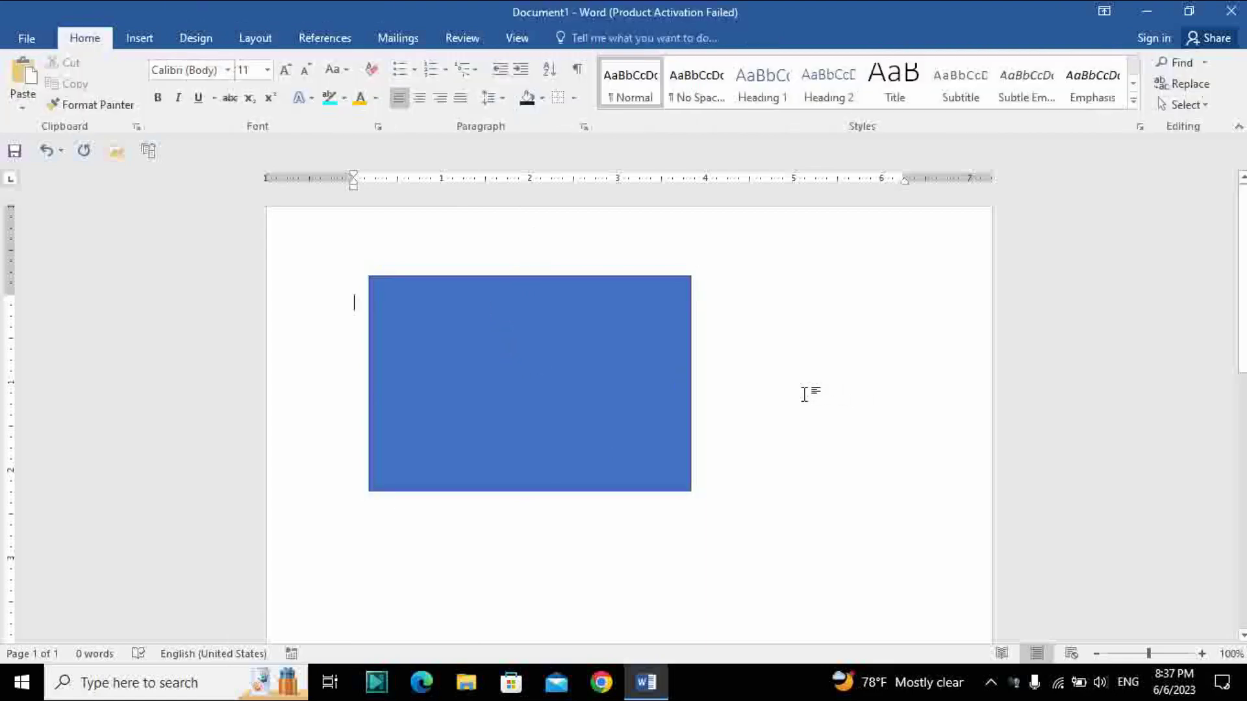
click(504, 348)
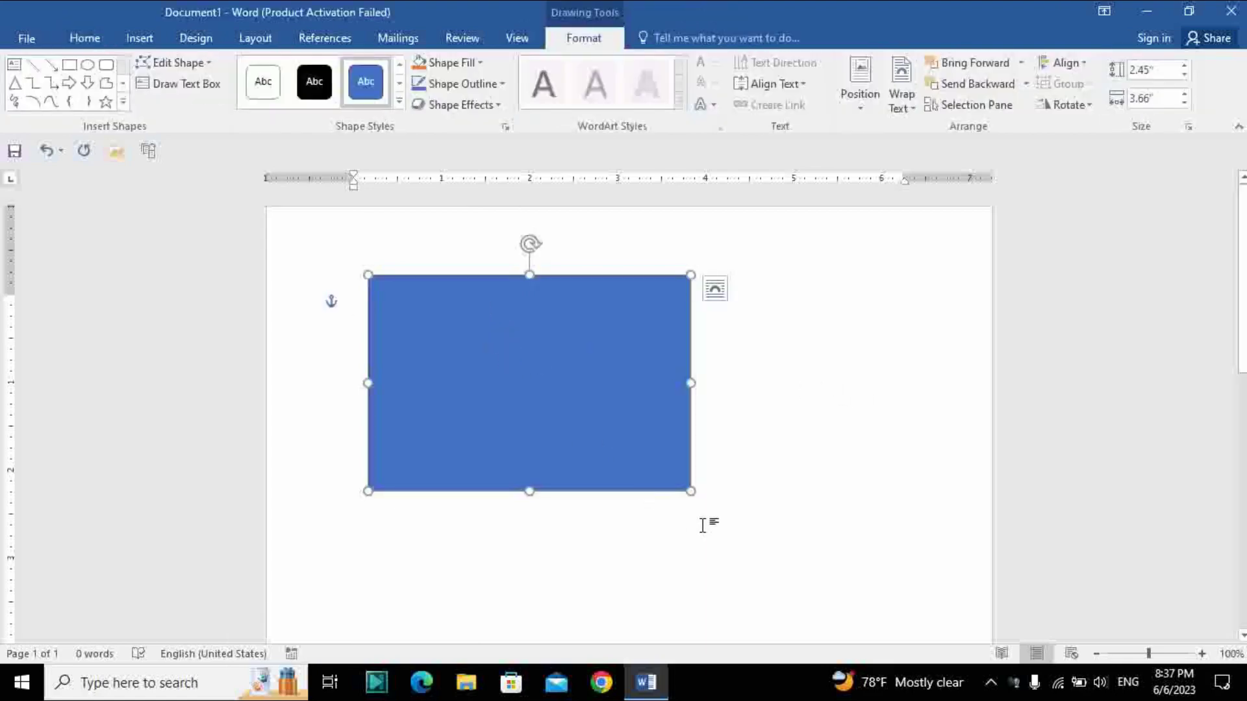
drag(688, 491, 804, 559)
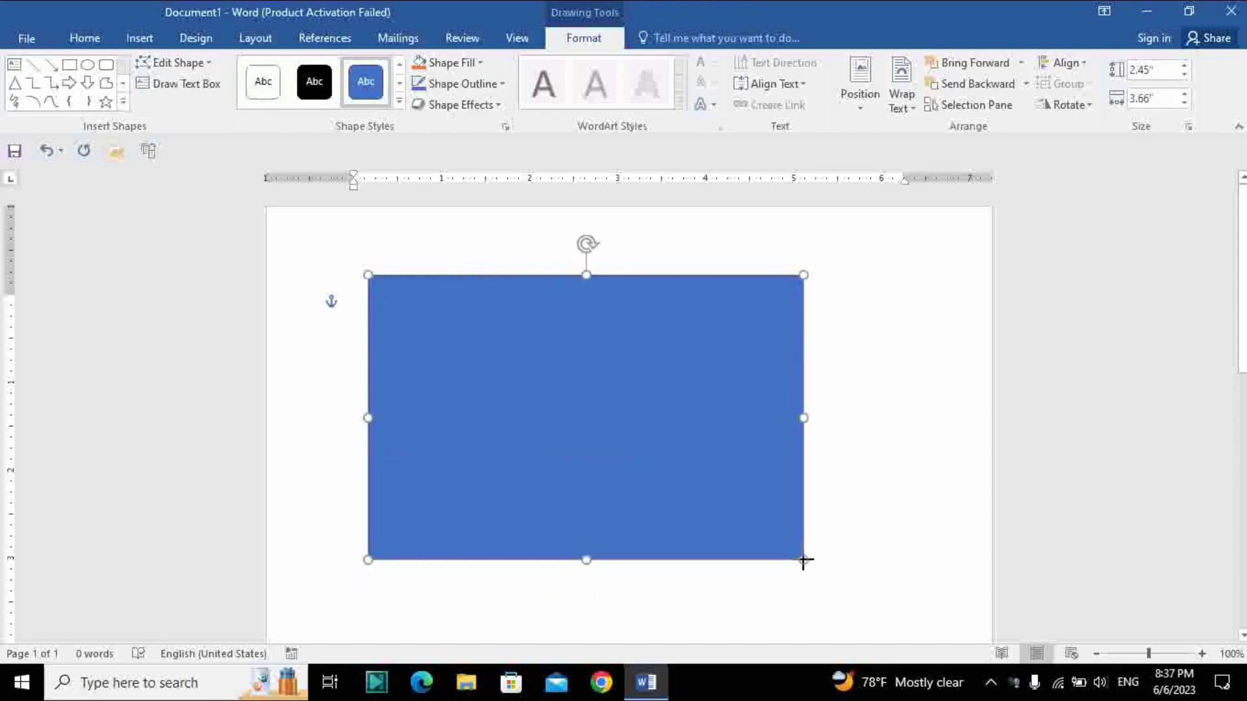
drag(803, 559, 734, 576)
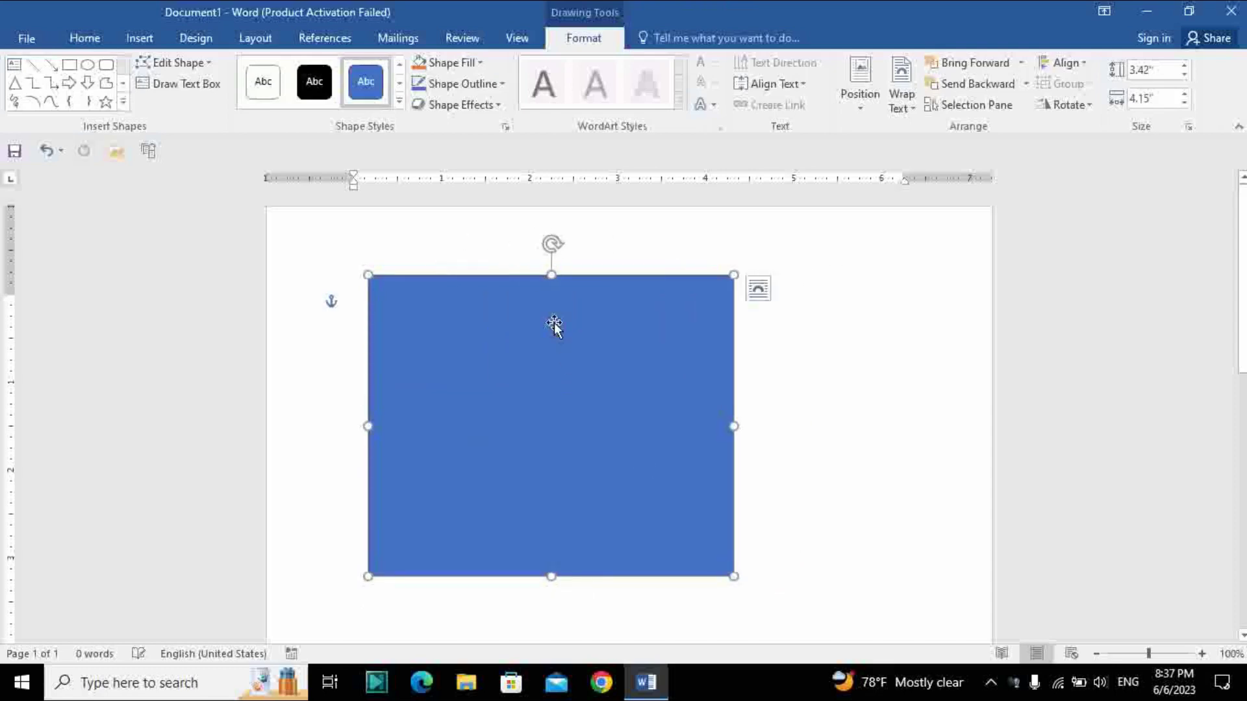
Fill the rectangle with light blue
click(465, 60)
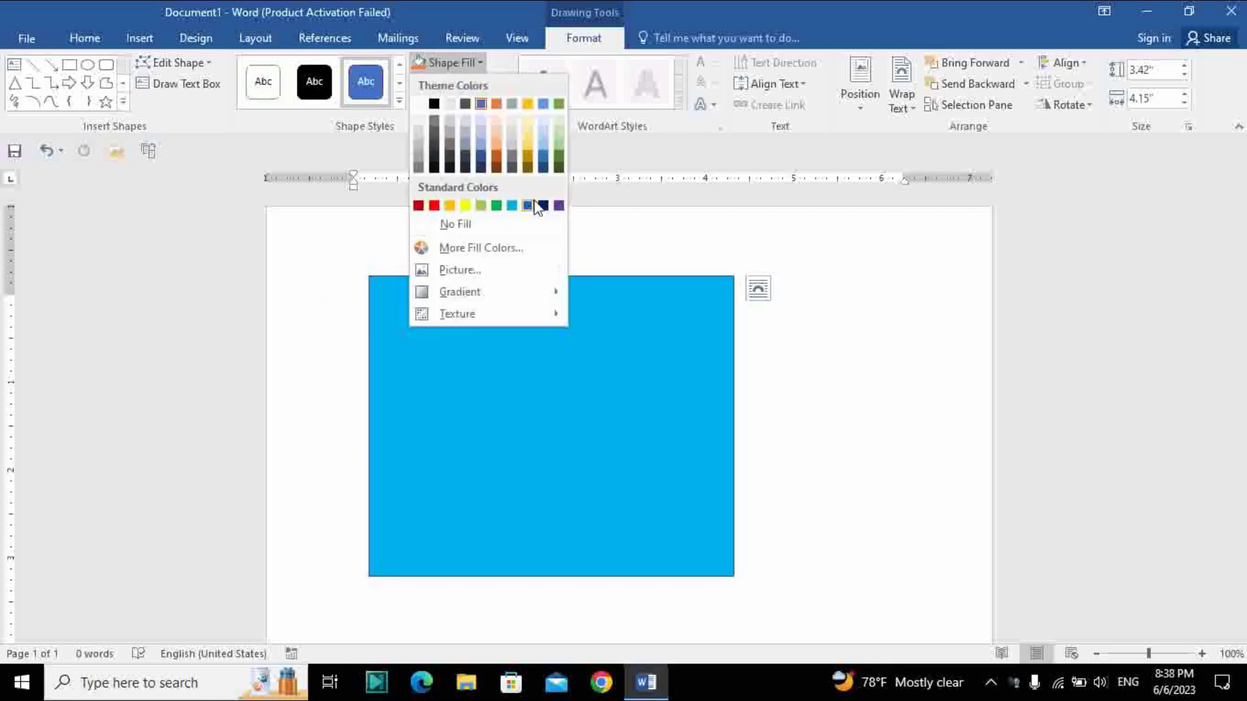
click(528, 206)
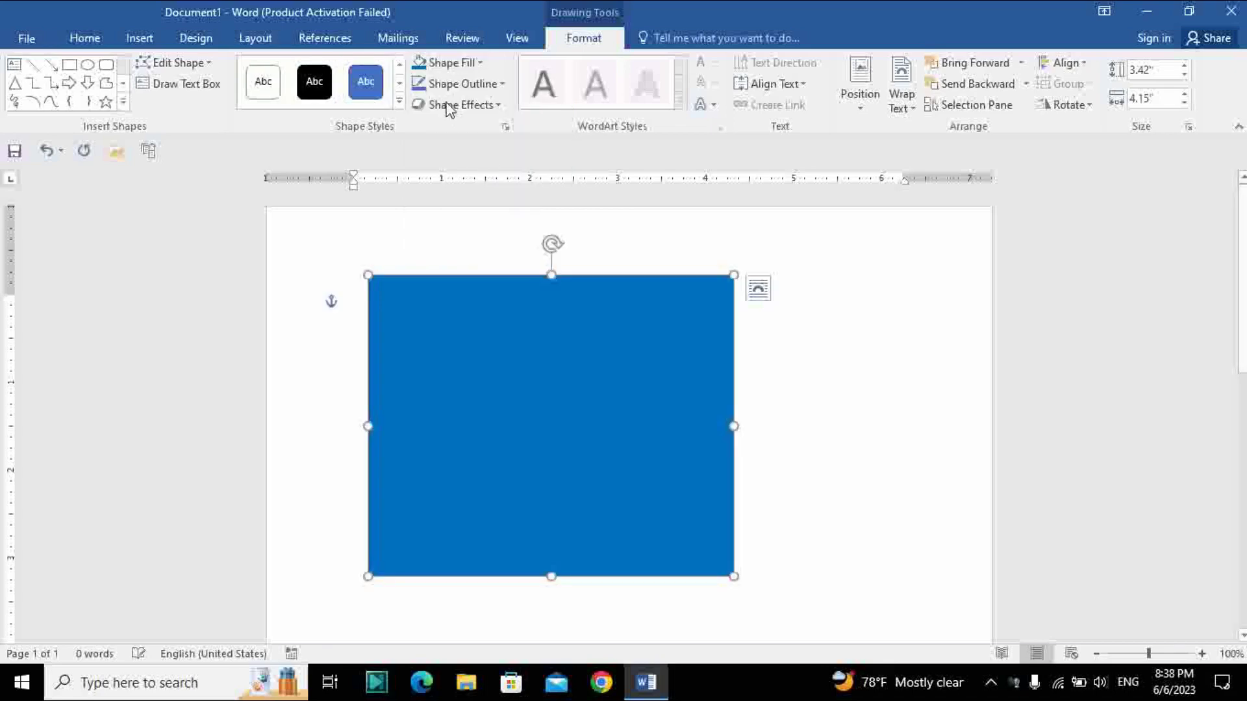
click(465, 63)
click(463, 225)
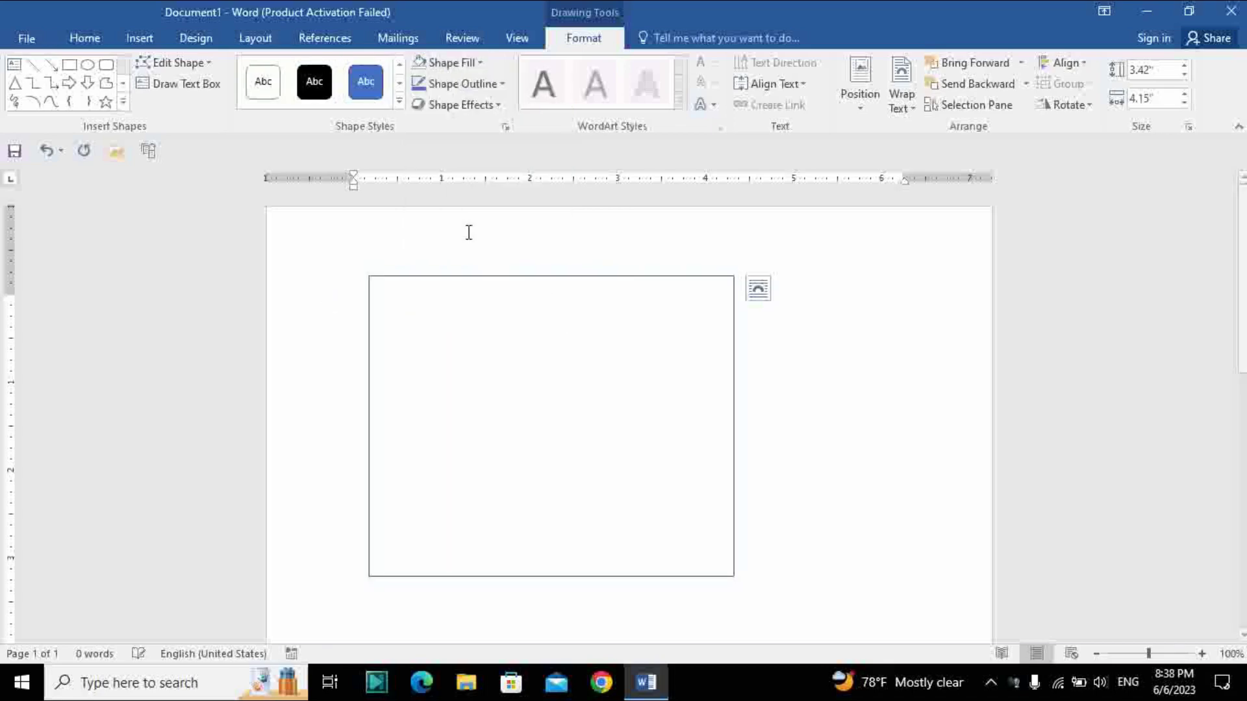
click(473, 65)
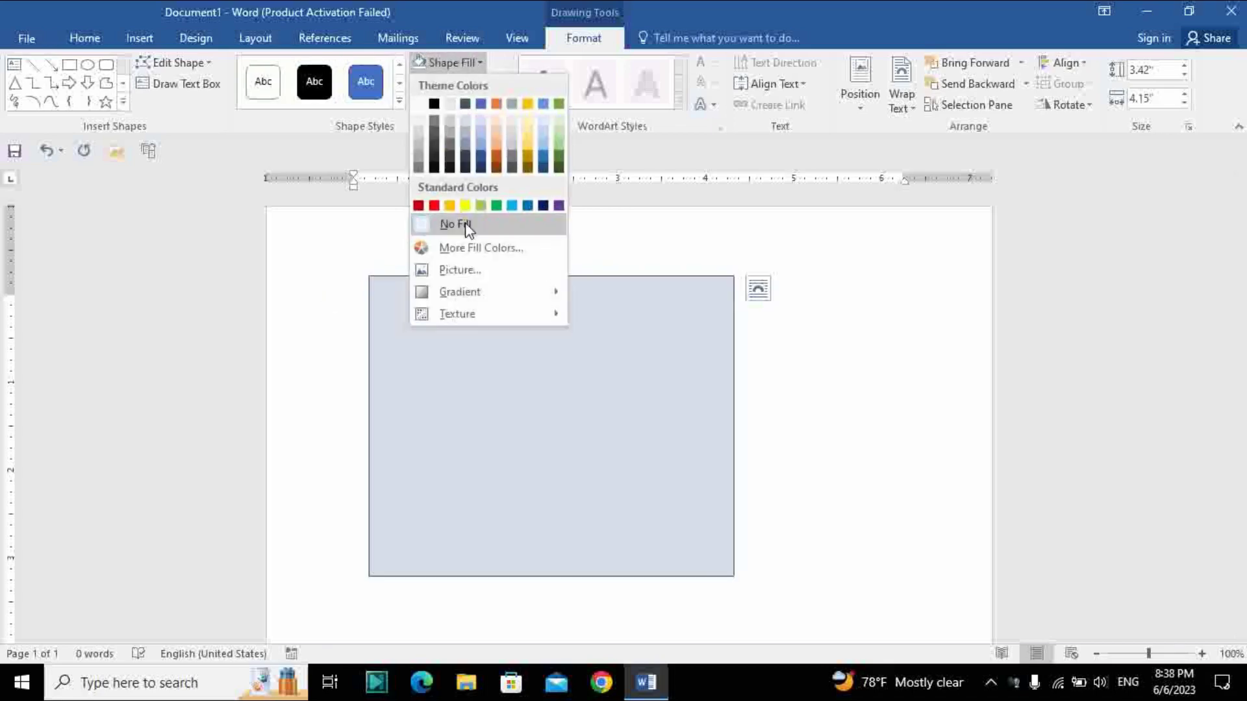
click(512, 206)
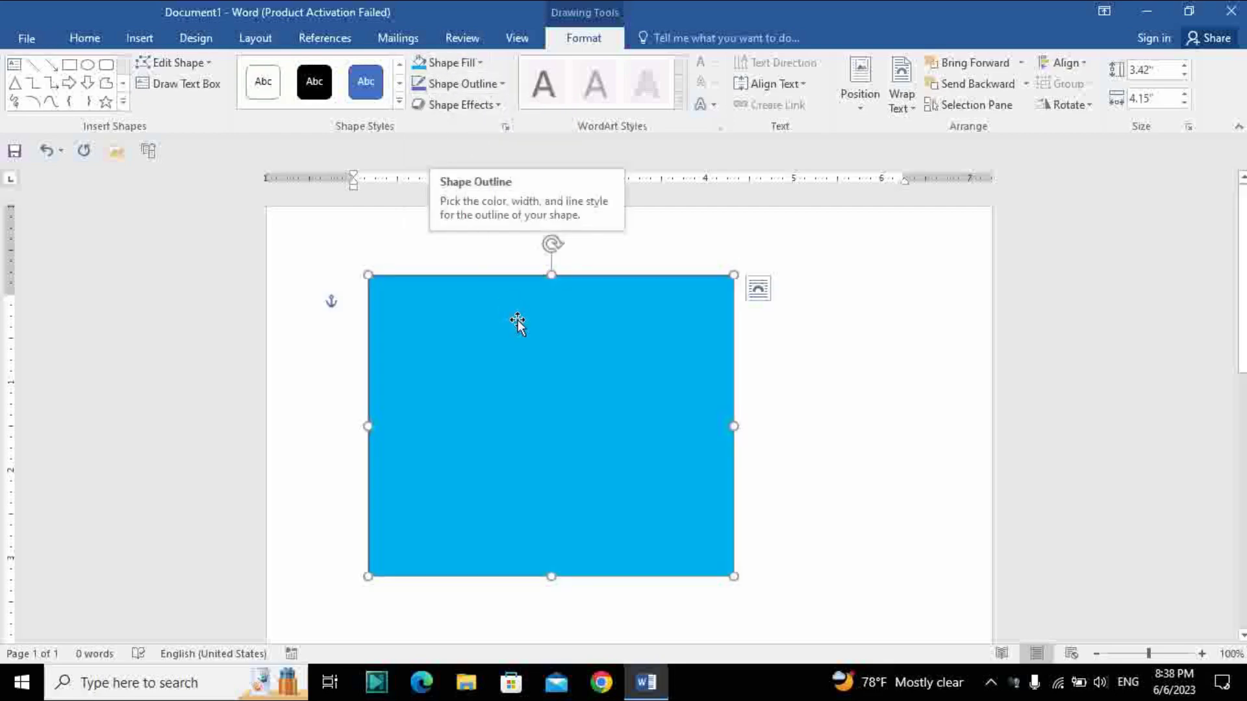
Try a red 4½ pt outline on the rectangle, then remove the outline entirely
click(481, 84)
mouse_move(484, 291)
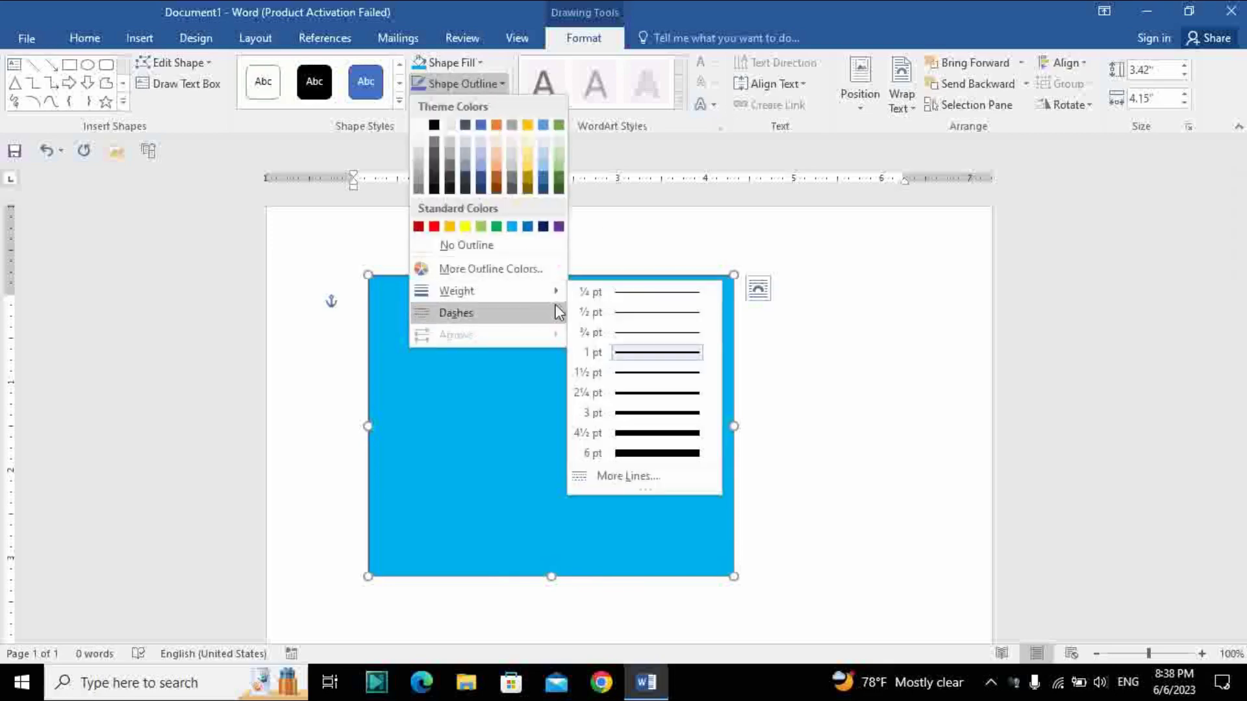
click(654, 433)
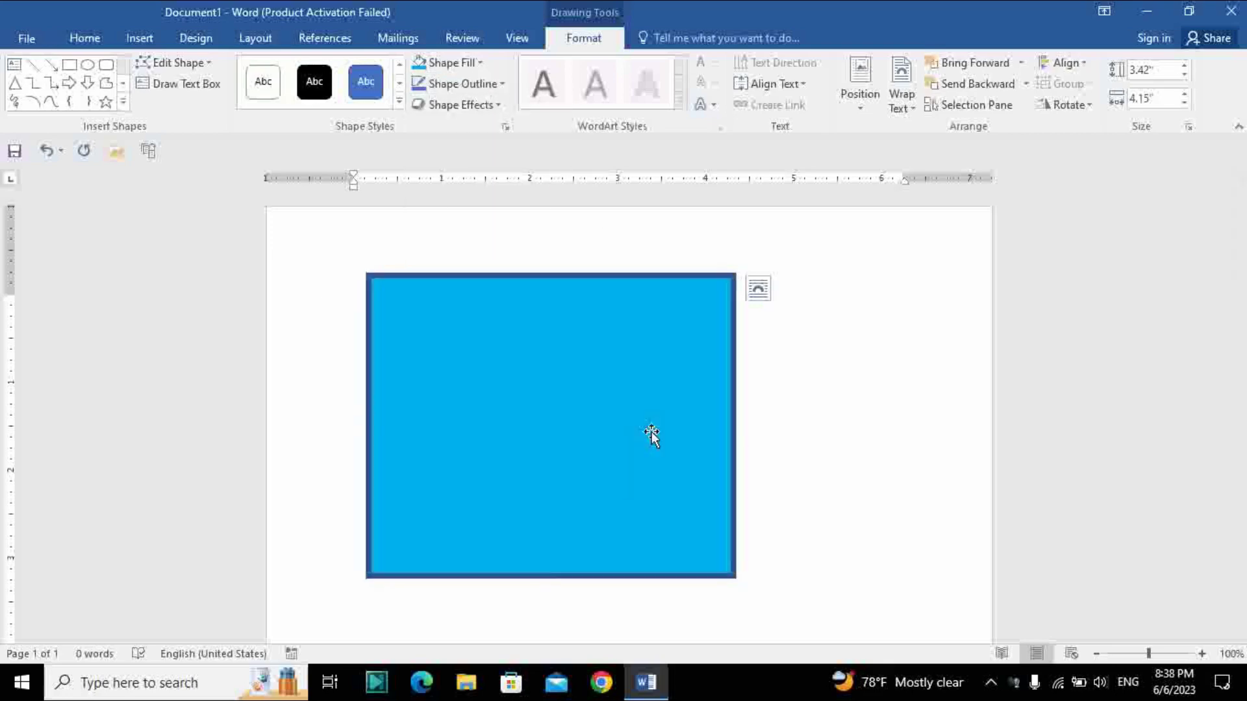
click(474, 85)
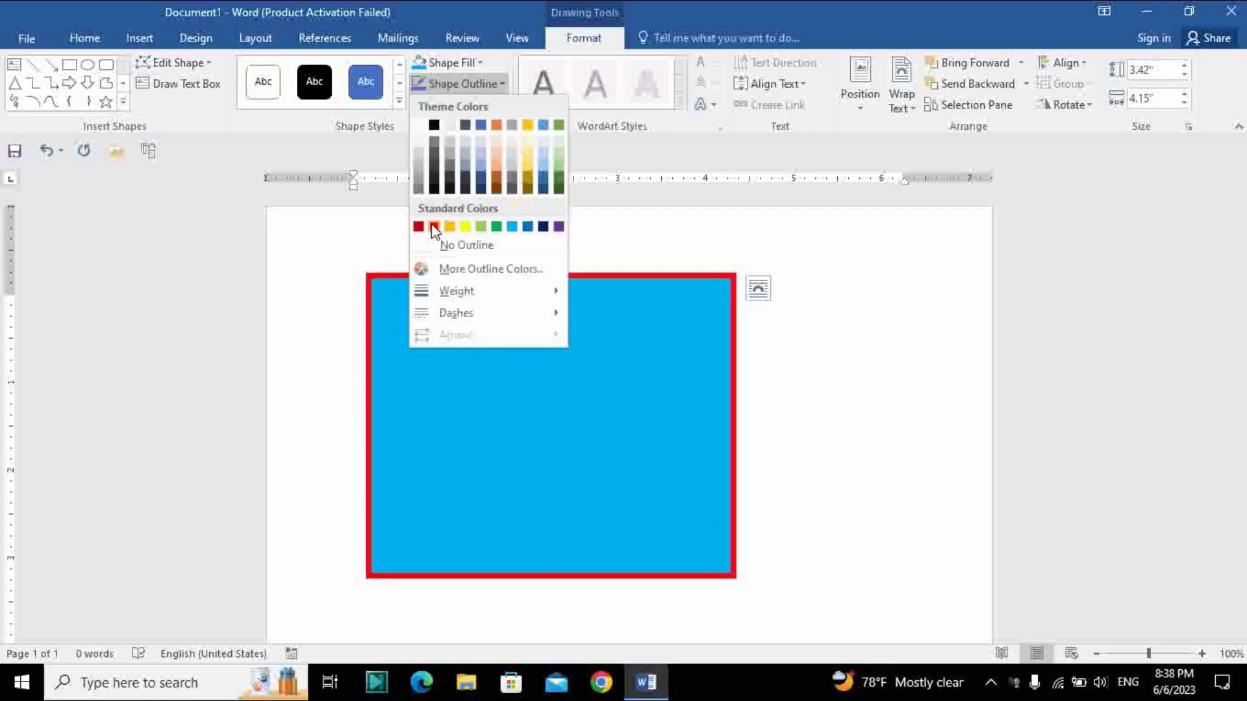
click(434, 226)
click(480, 89)
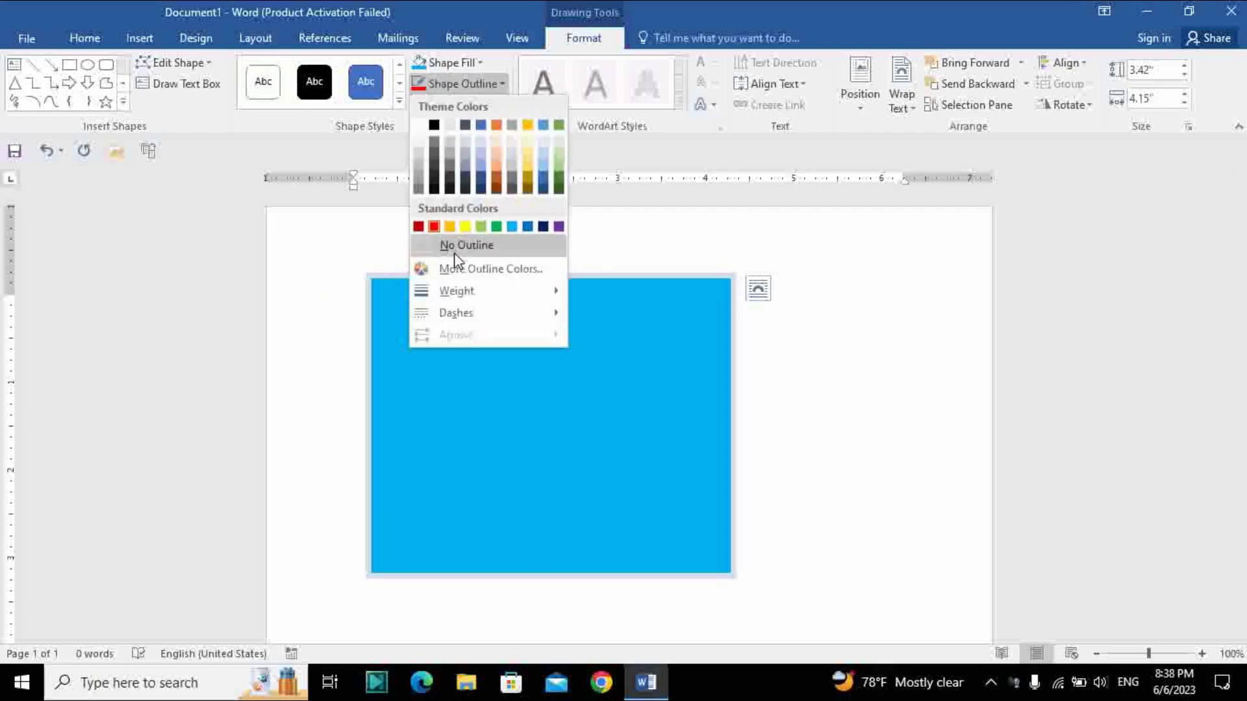
click(468, 245)
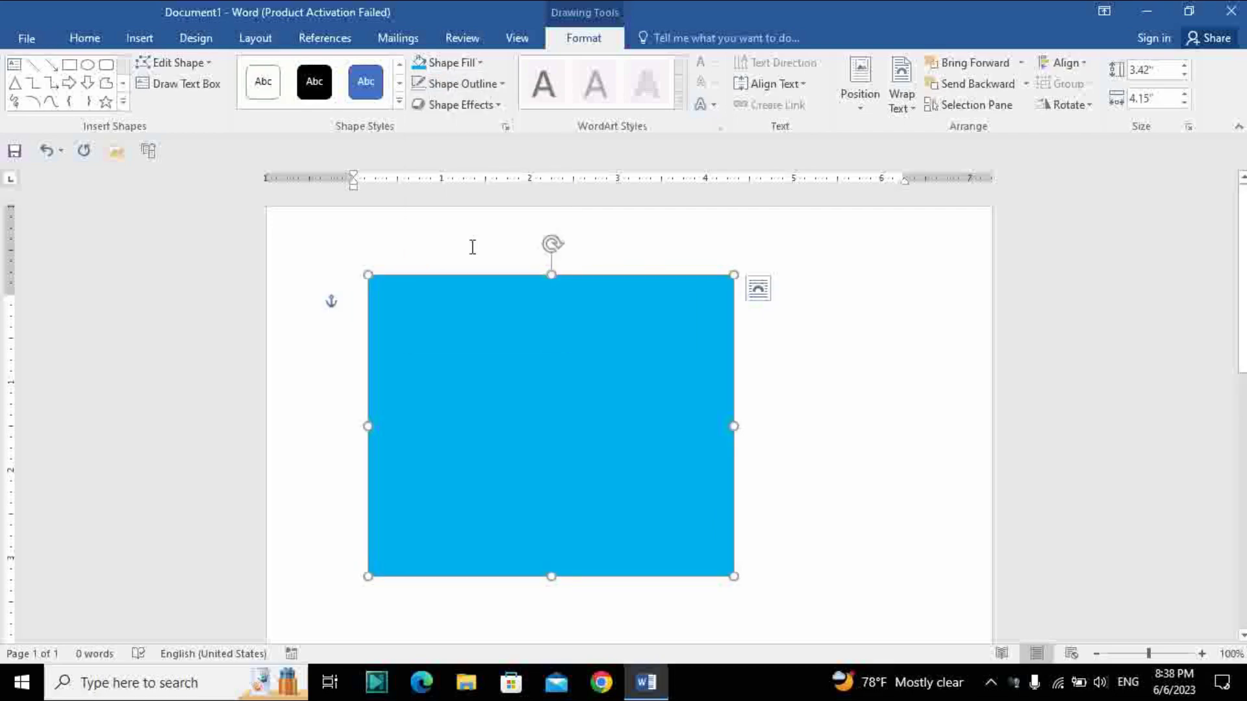
Shrink the rectangle to 1.13 by 1.67 inches and paste two copies, one right, one below
drag(526, 368, 514, 350)
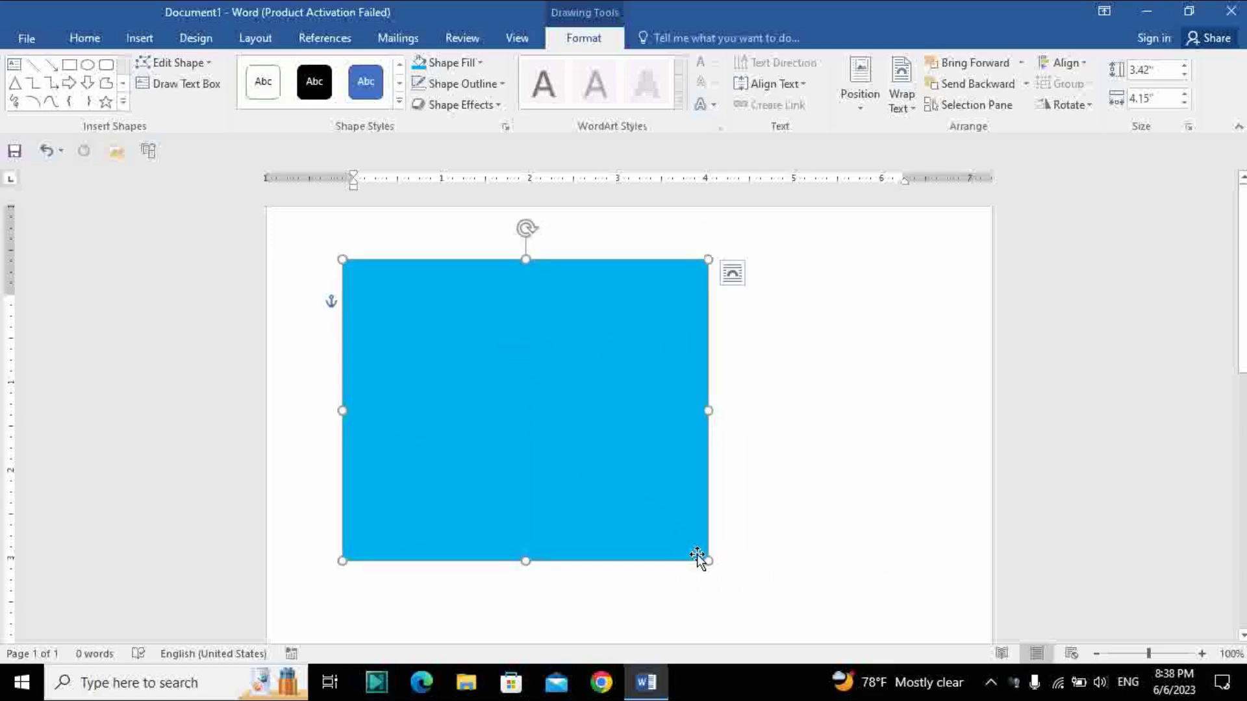
drag(704, 558, 490, 360)
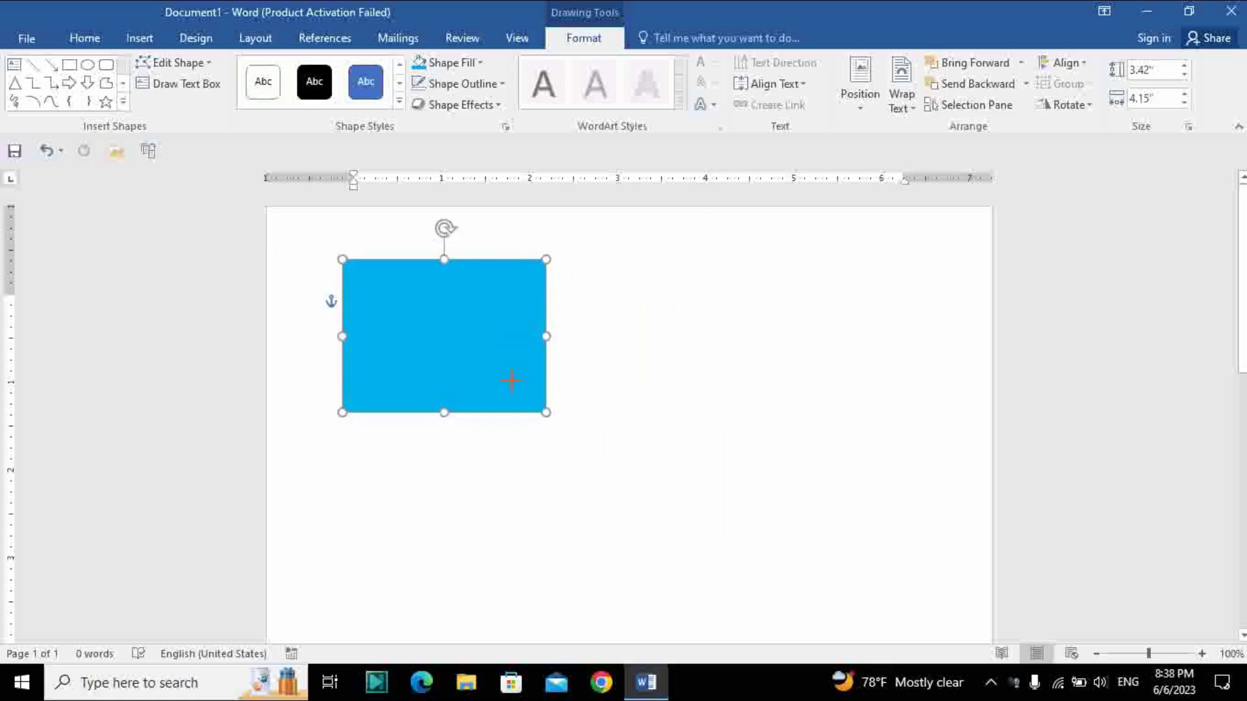
right_click(406, 284)
click(429, 318)
right_click(393, 276)
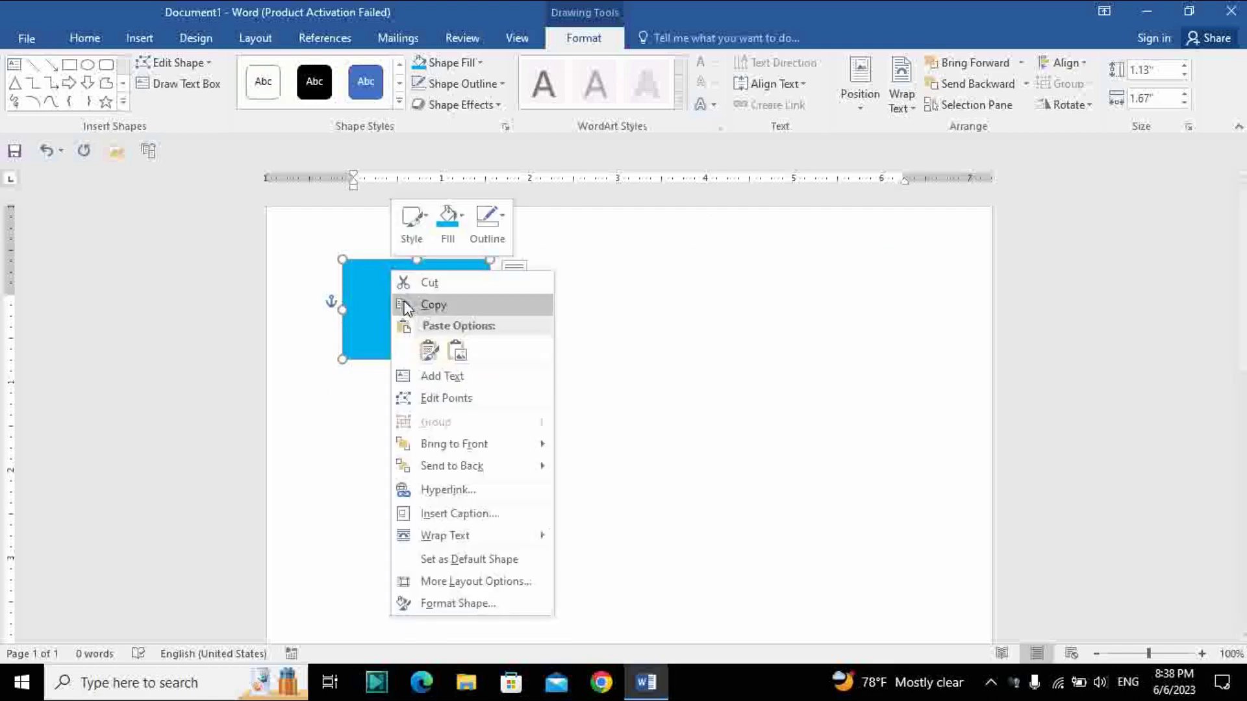
click(428, 349)
drag(422, 320, 667, 327)
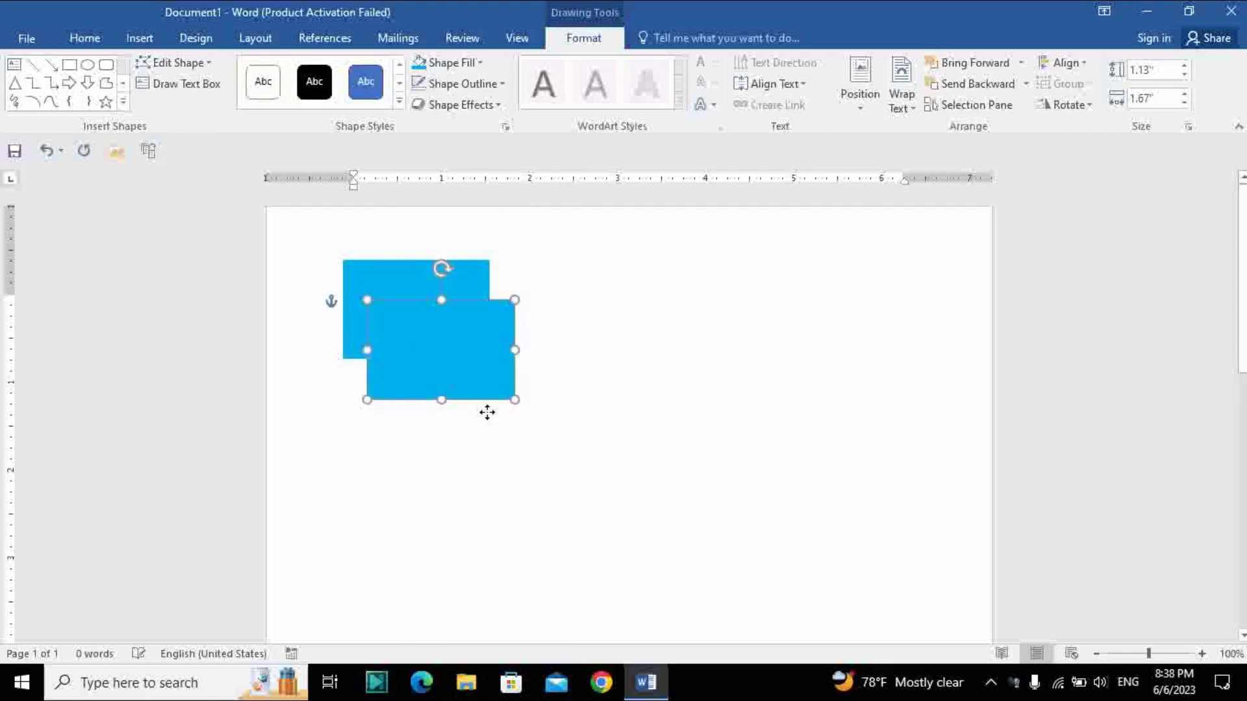
click(85, 39)
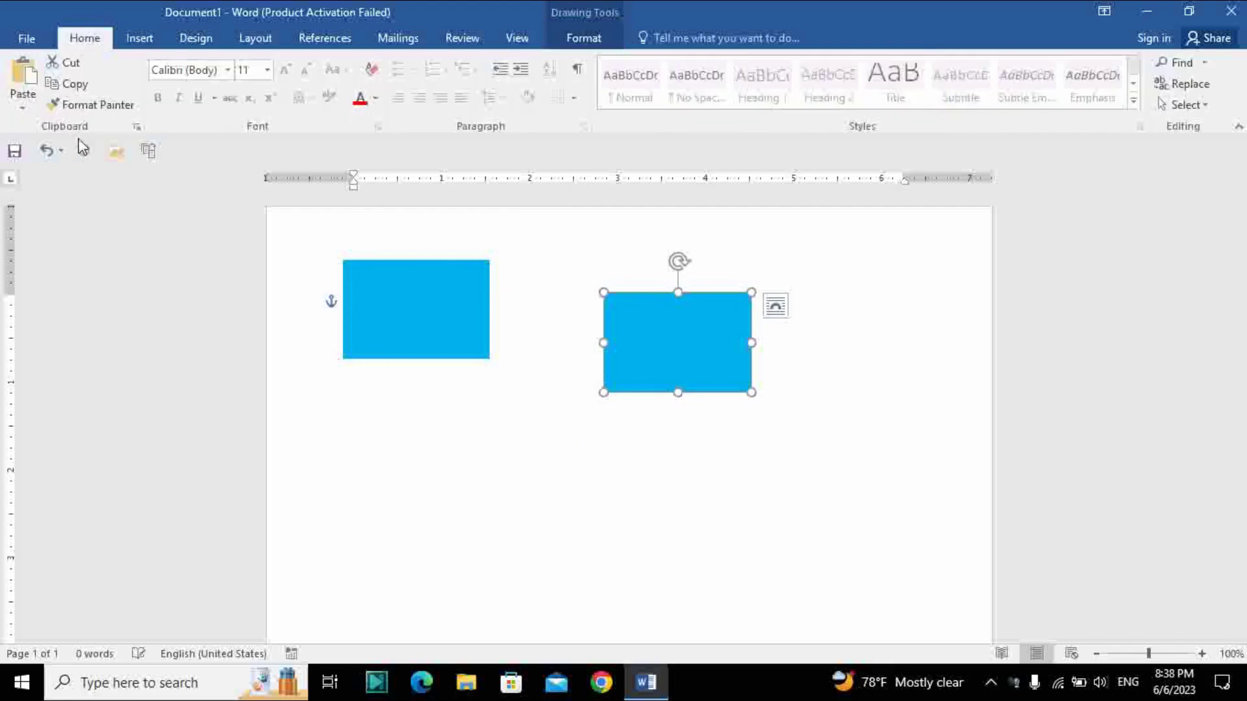
click(23, 79)
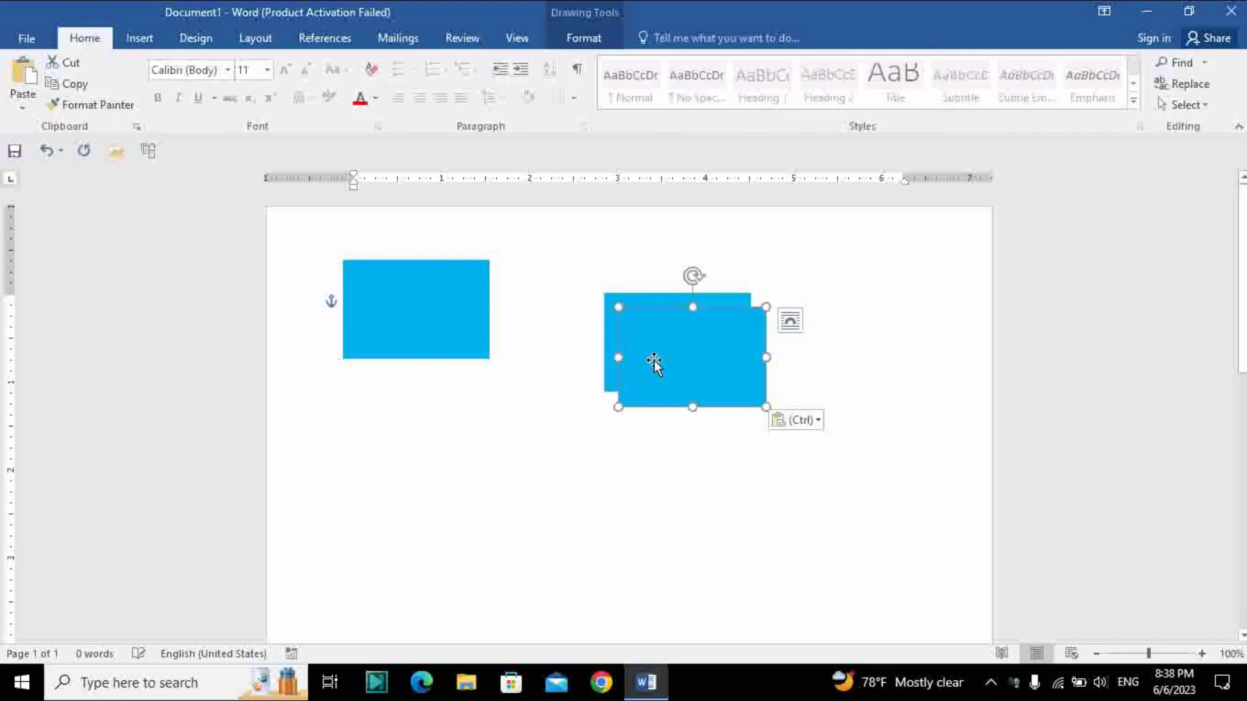
drag(654, 364, 487, 465)
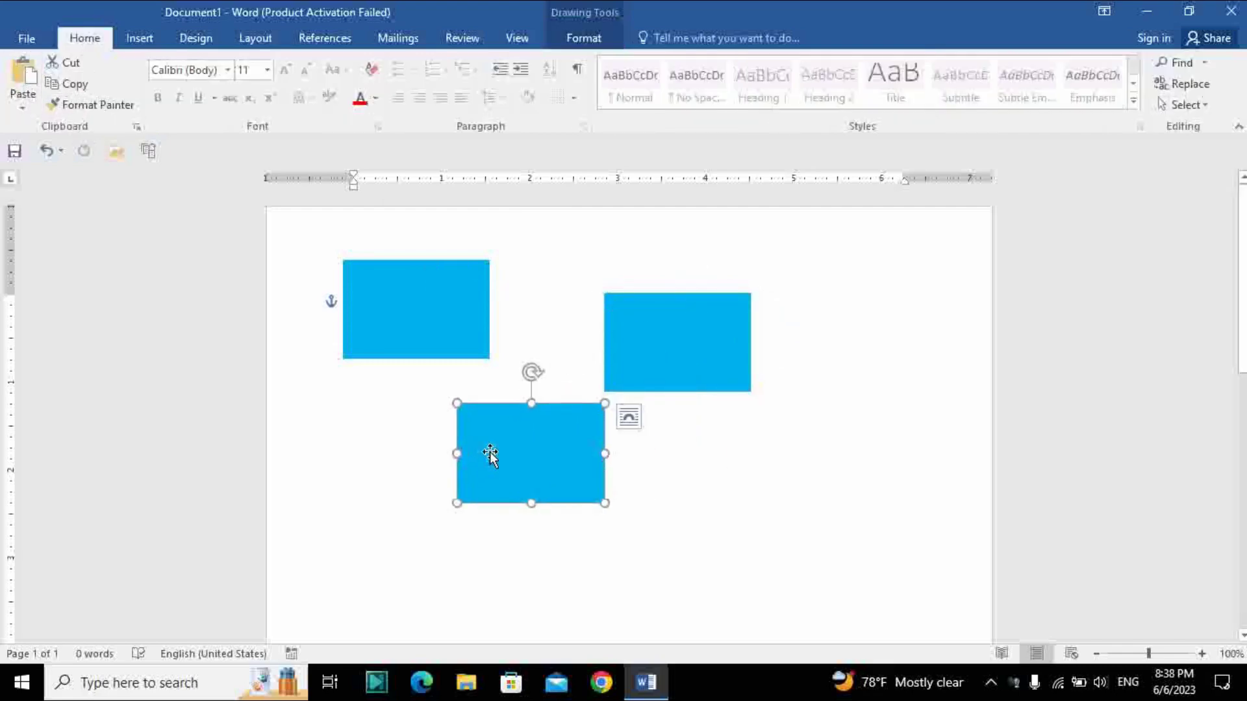
Delete all three rectangles from the page
right_click(492, 448)
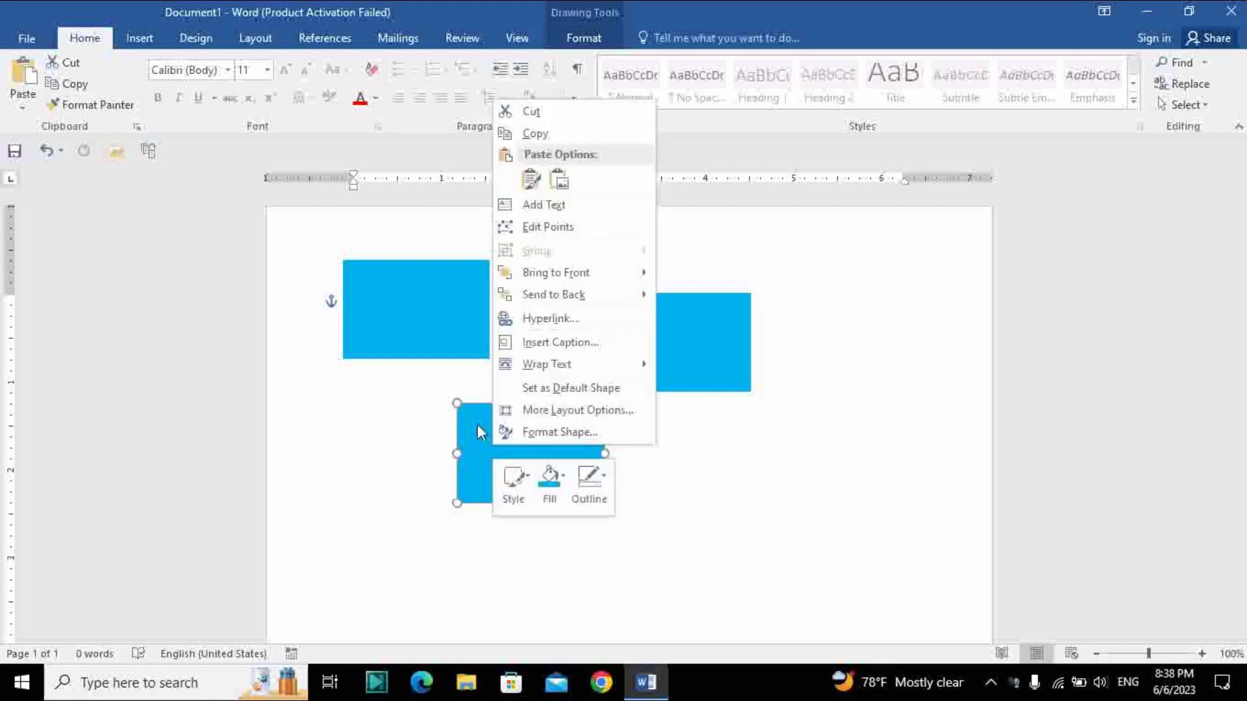
click(477, 437)
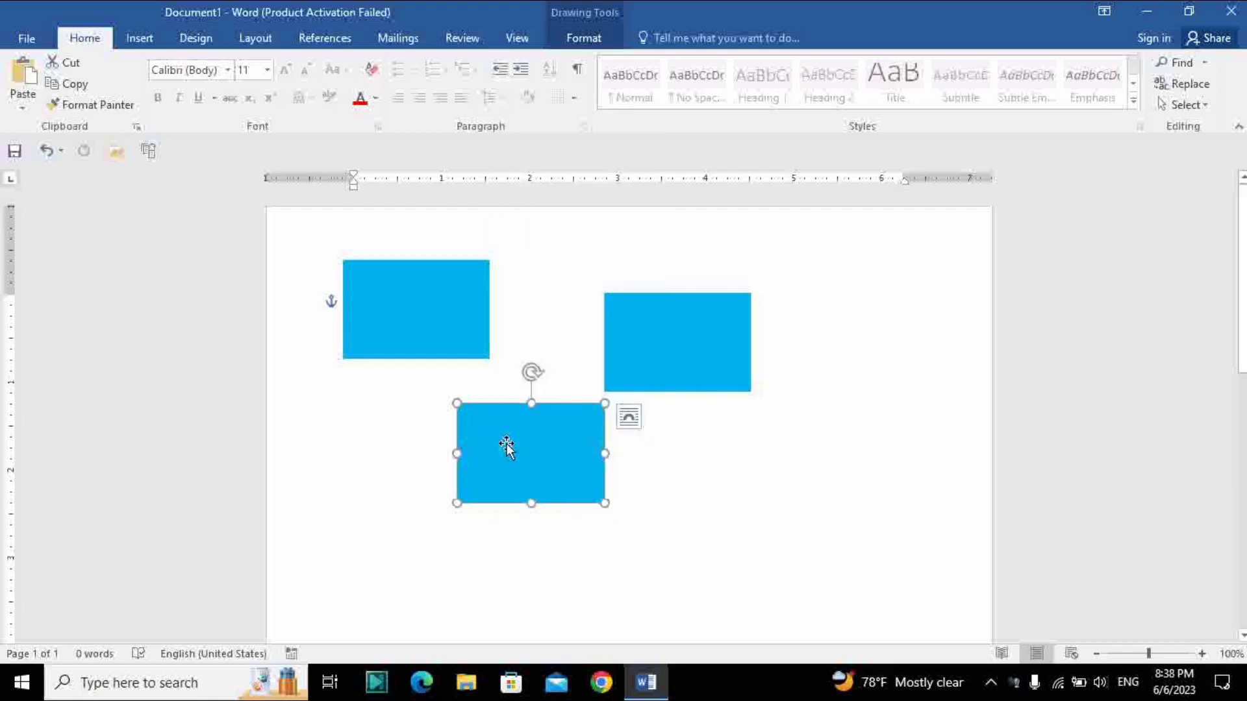
key(Delete)
click(372, 331)
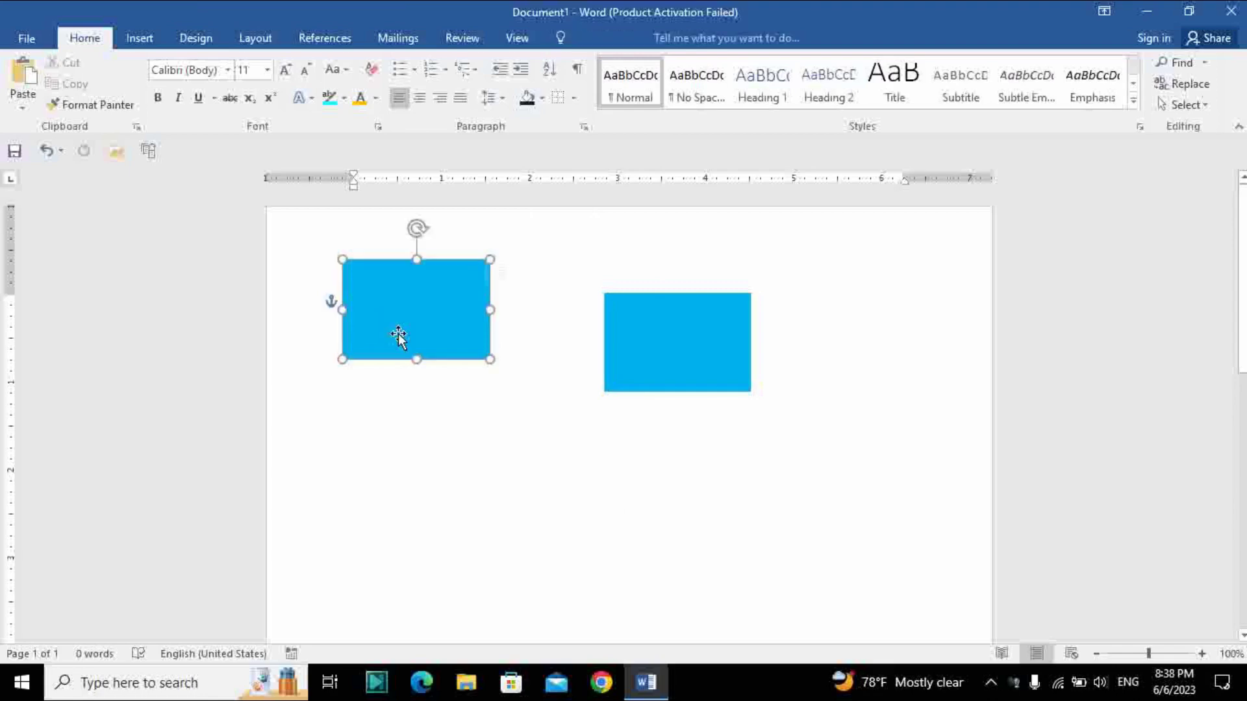
key(Delete)
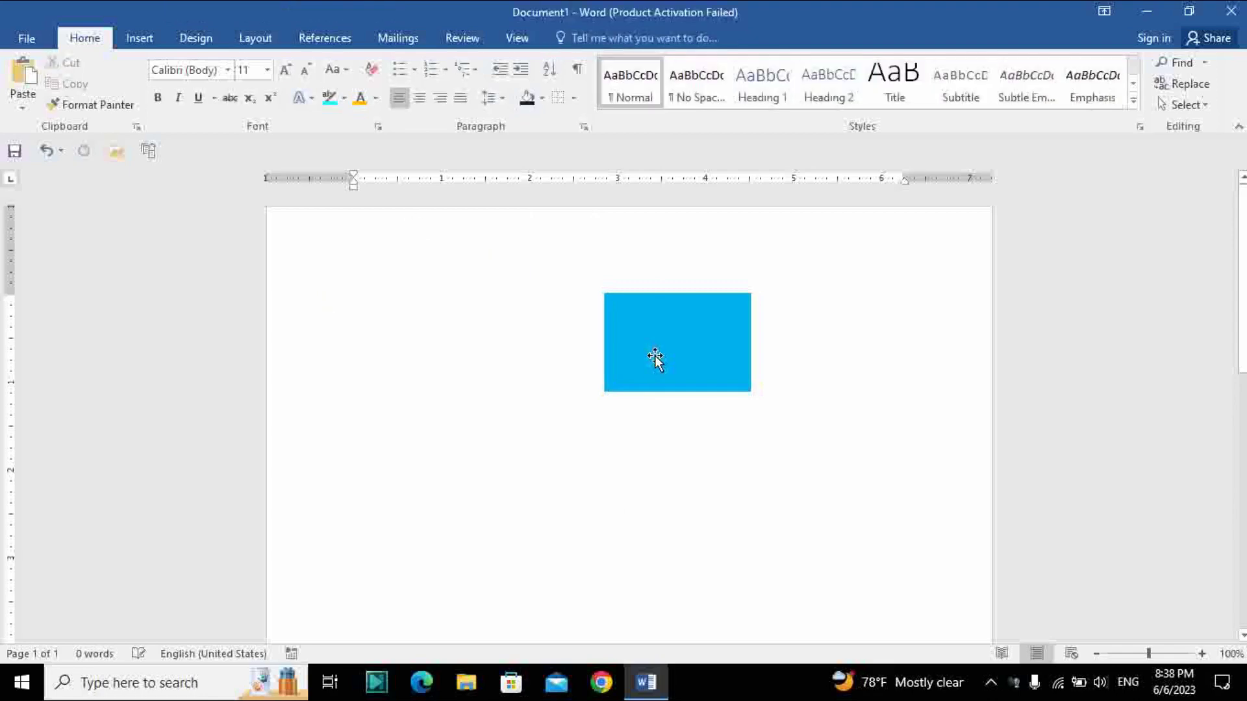
click(655, 356)
key(Delete)
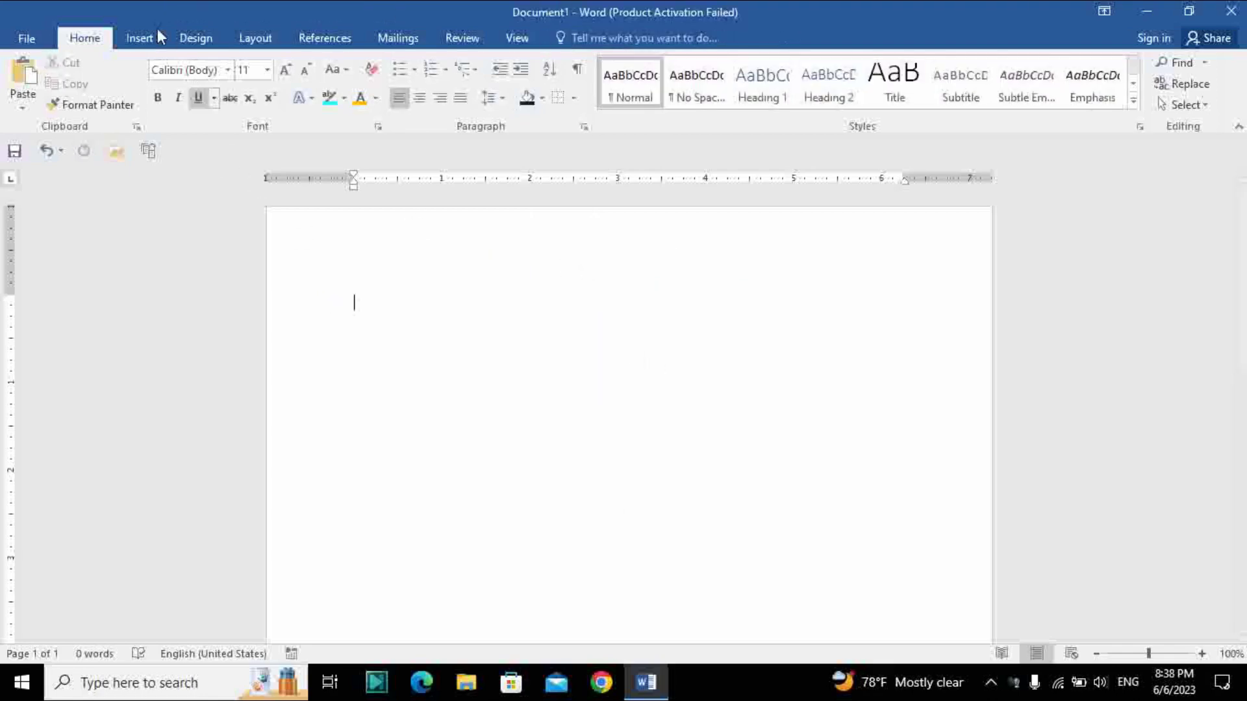
Draw a large rectangle near the page top and remove its fill
click(156, 37)
click(263, 104)
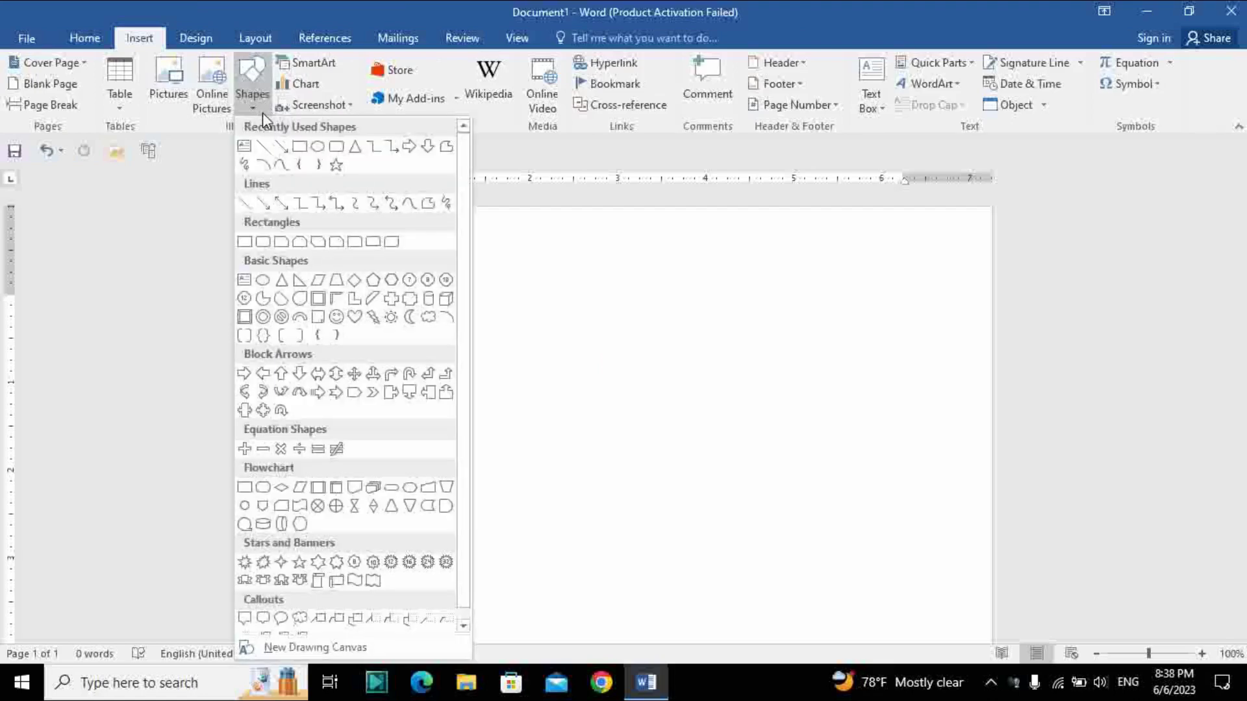
click(300, 146)
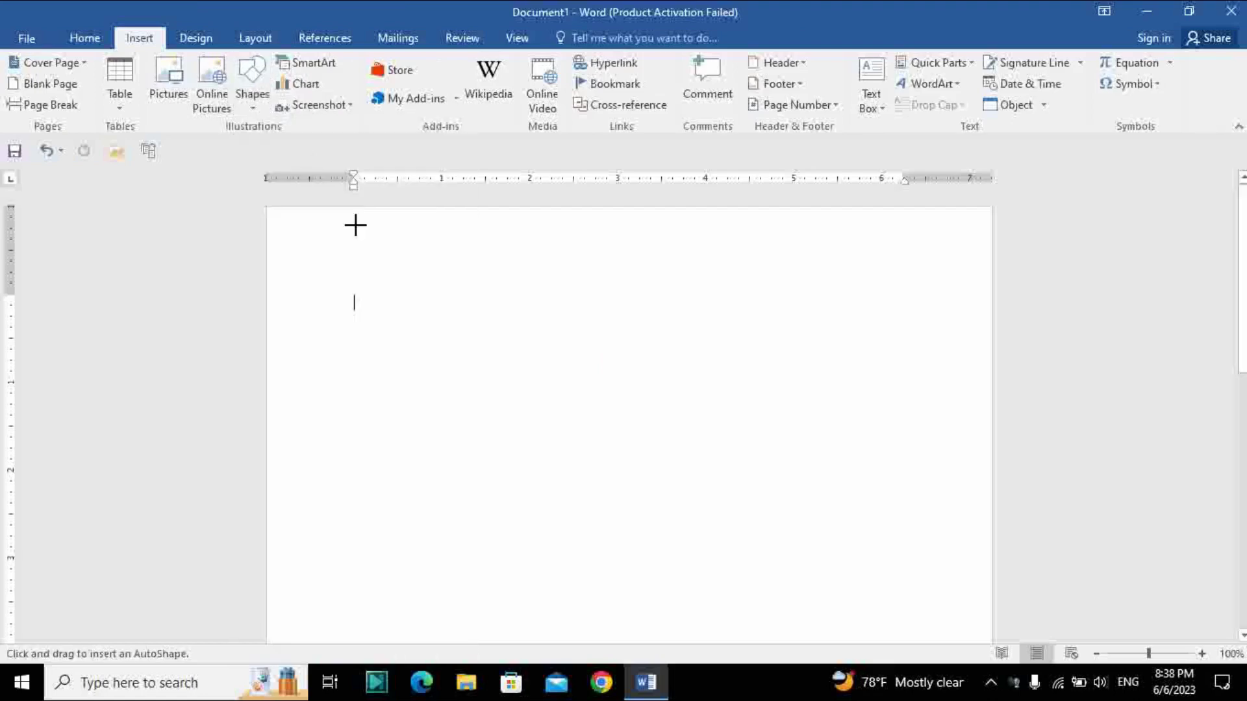
drag(369, 251, 715, 503)
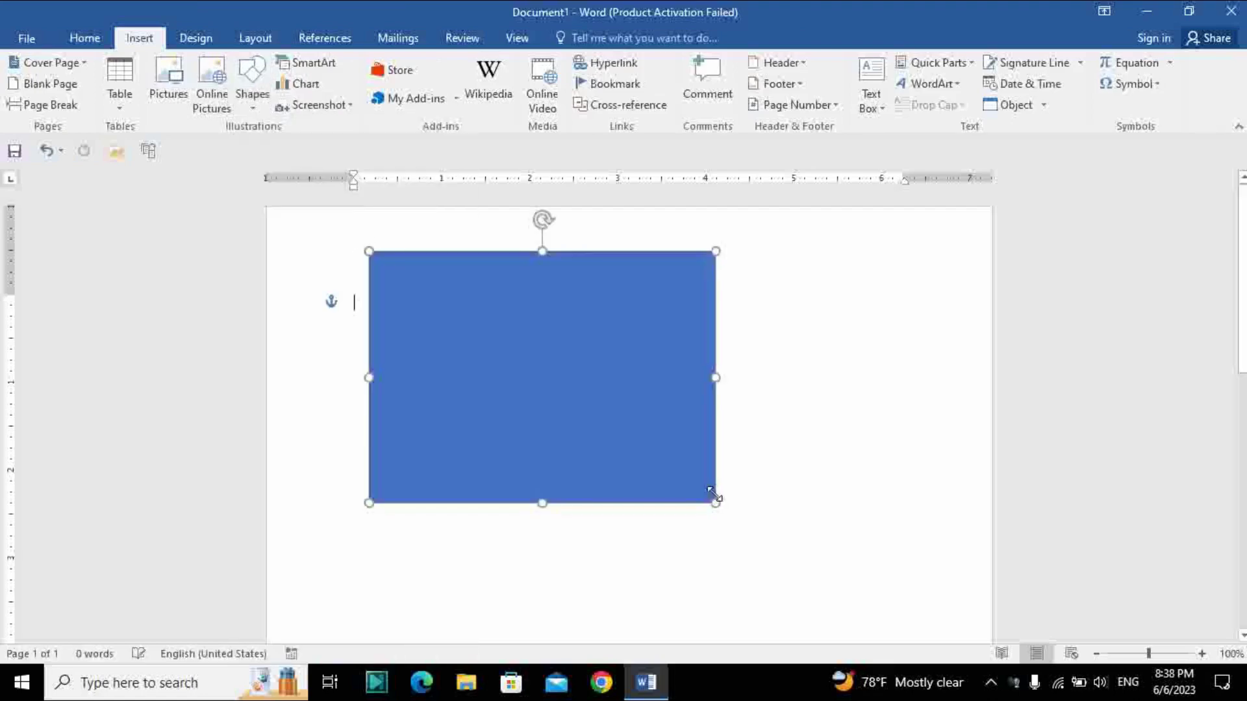
click(468, 65)
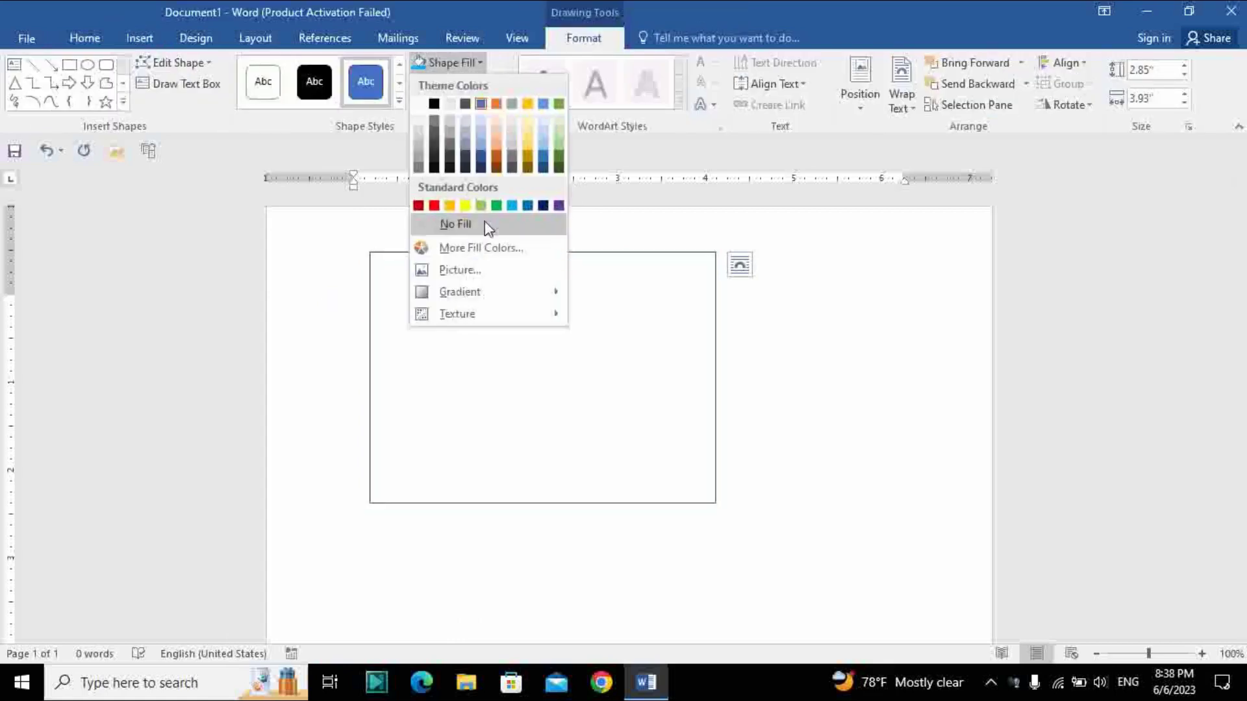
click(486, 222)
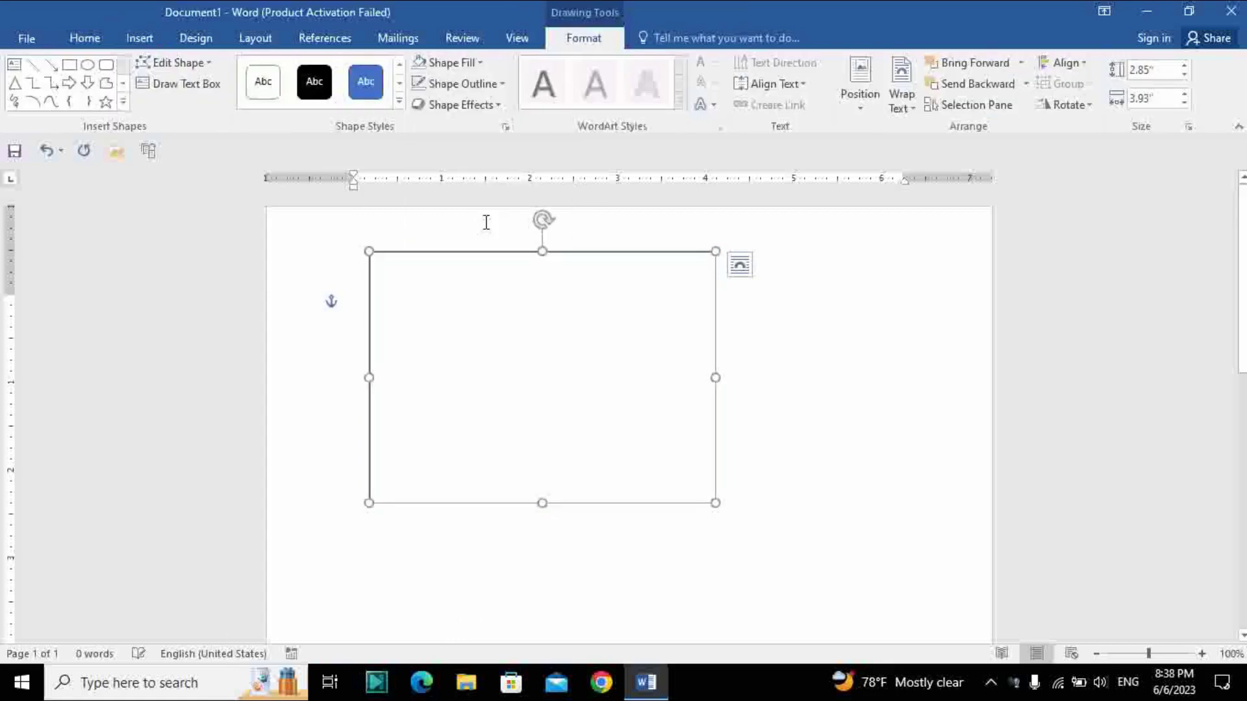
Draw a circle inside the rectangle with no fill, a black outline, about 1.4 inches wide
click(87, 65)
drag(405, 267, 614, 485)
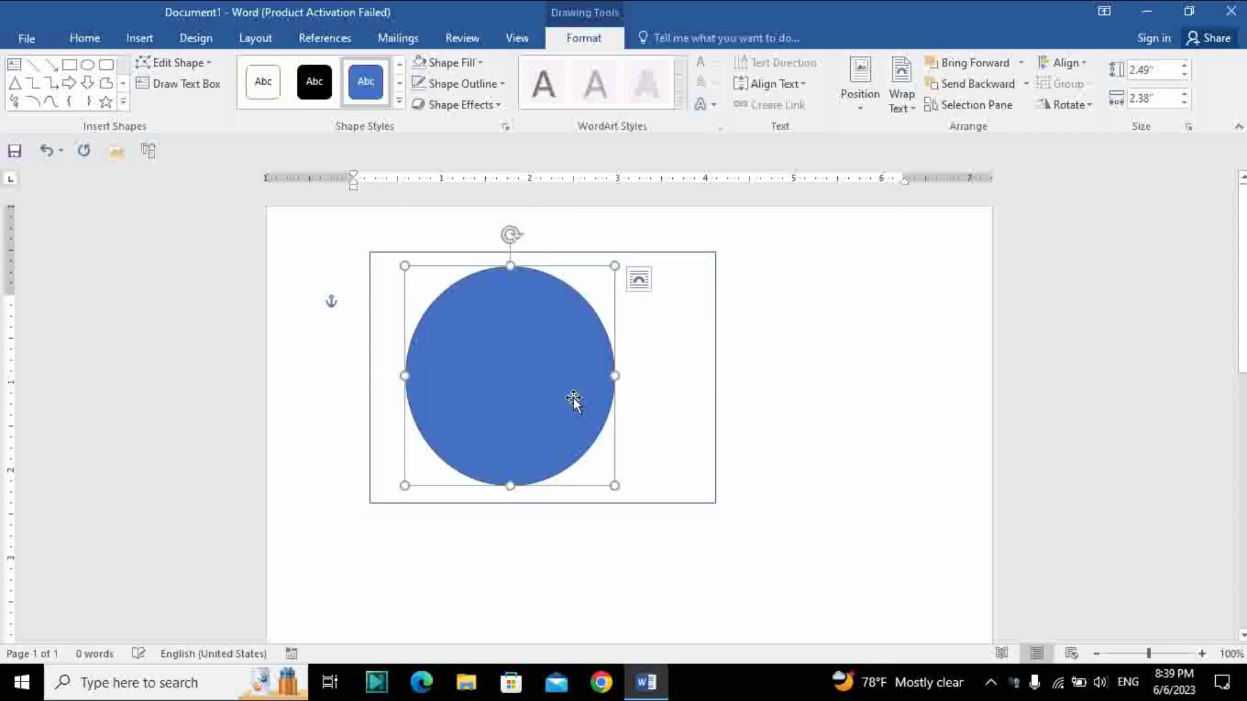
click(466, 62)
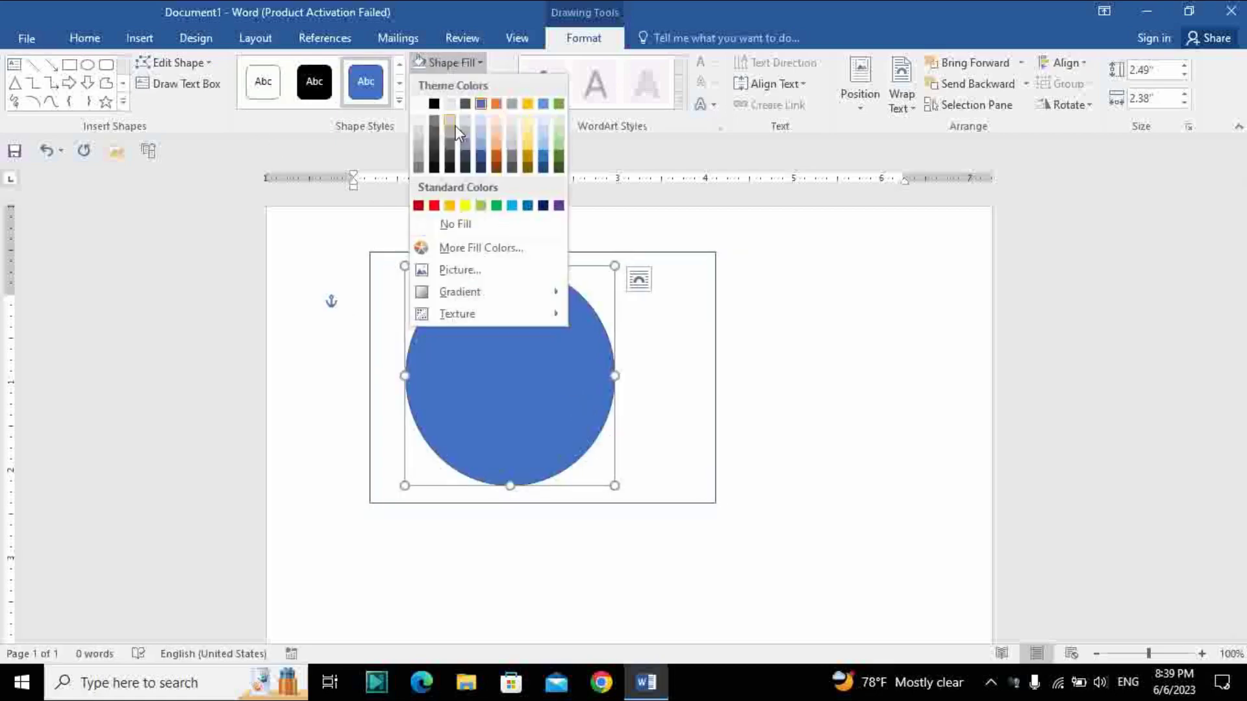
click(465, 224)
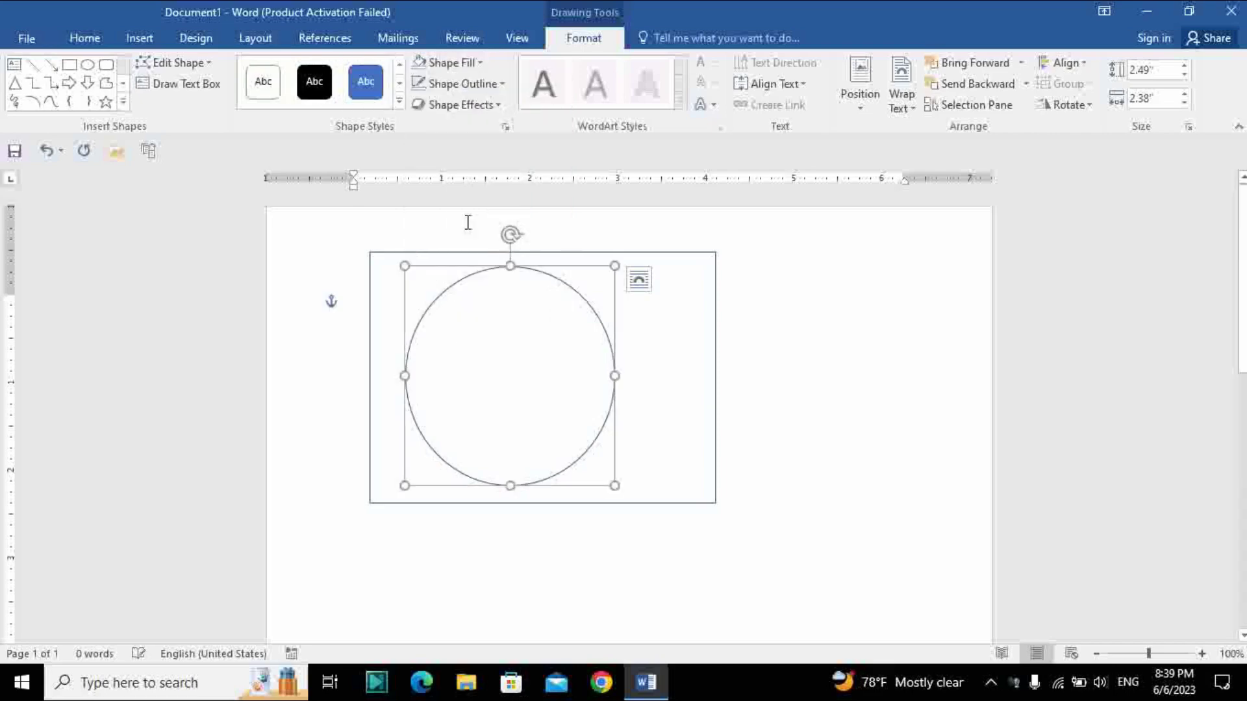
click(465, 84)
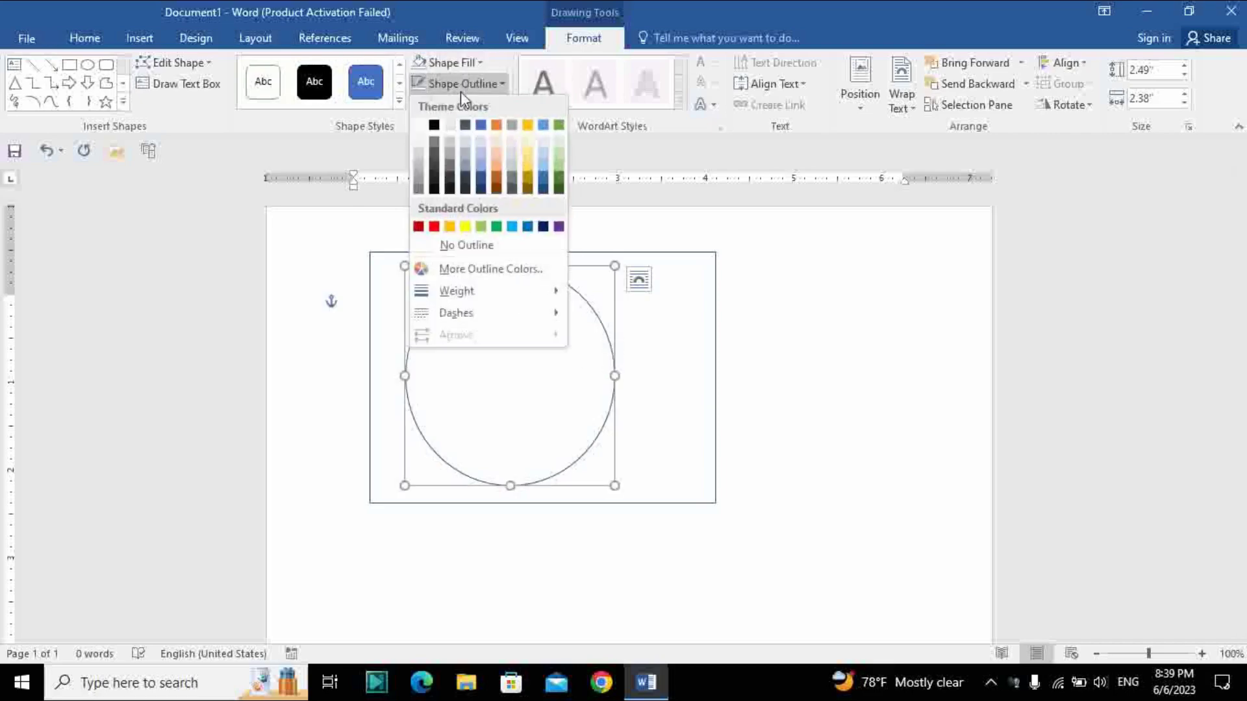
click(433, 124)
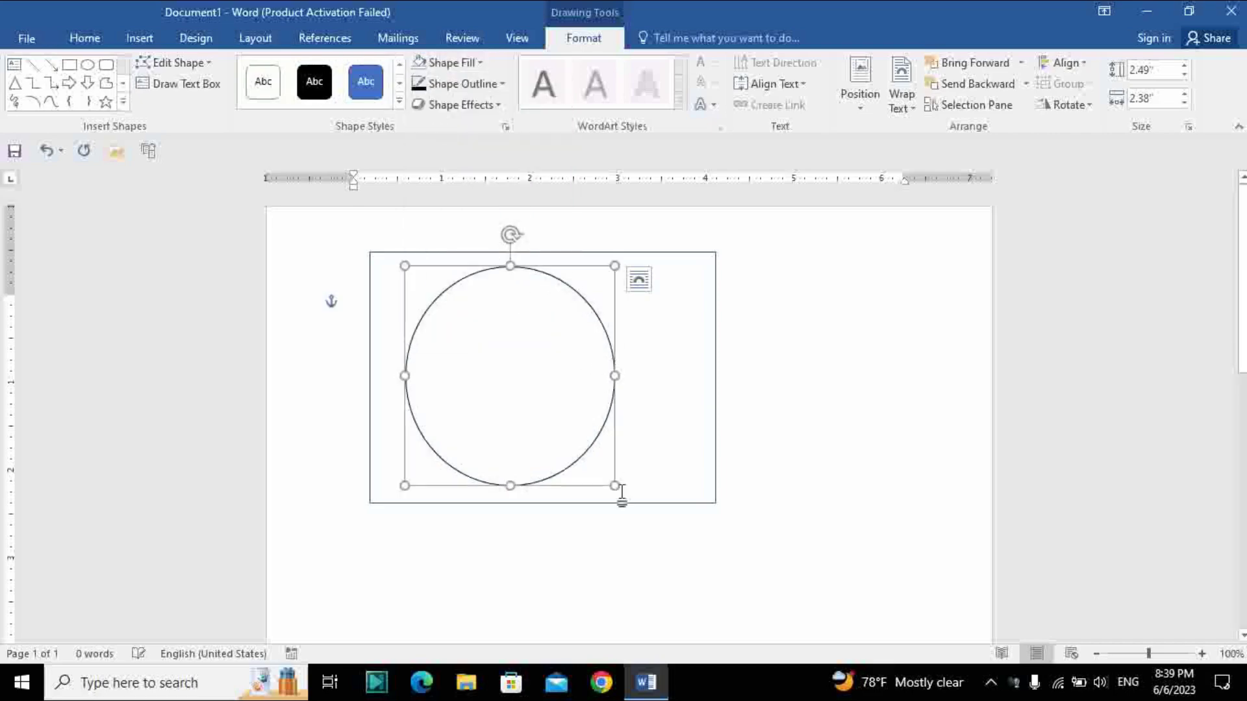
mouse_move(614, 486)
mouse_down()
mouse_move(527, 393)
mouse_move(570, 439)
mouse_up()
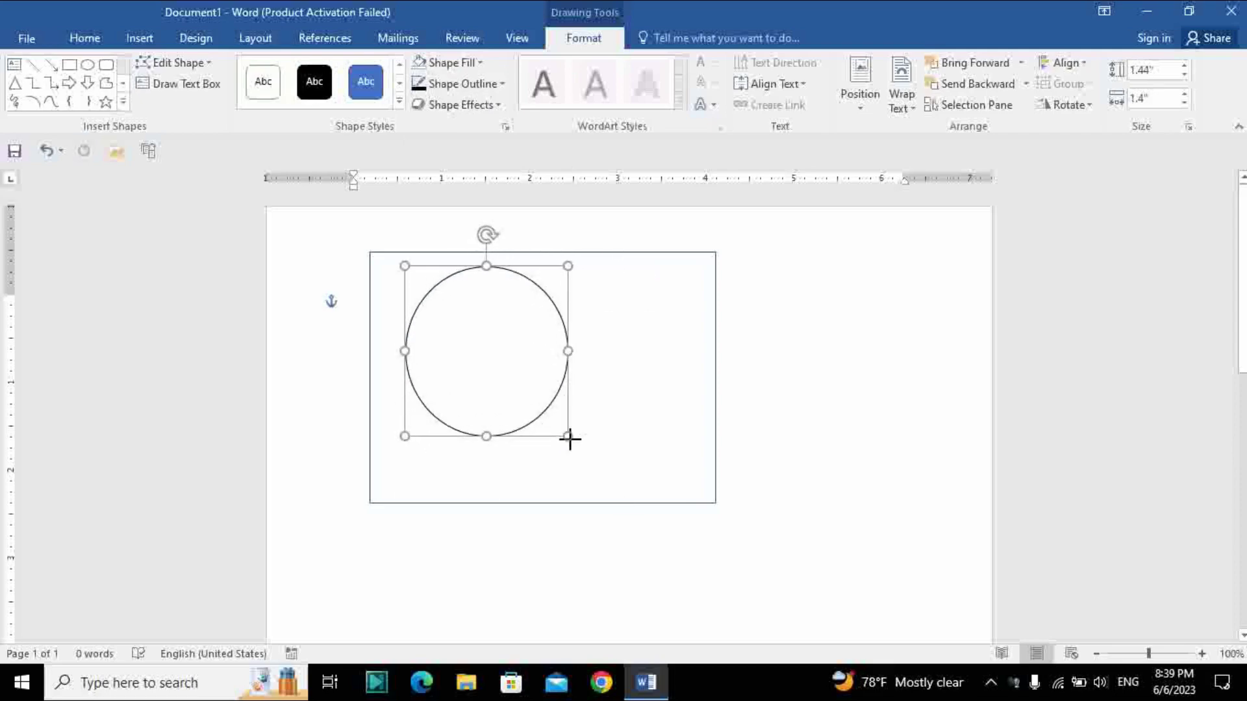
Paste a copy of the circle and move it right so the two circles overlap
right_click(567, 377)
click(611, 64)
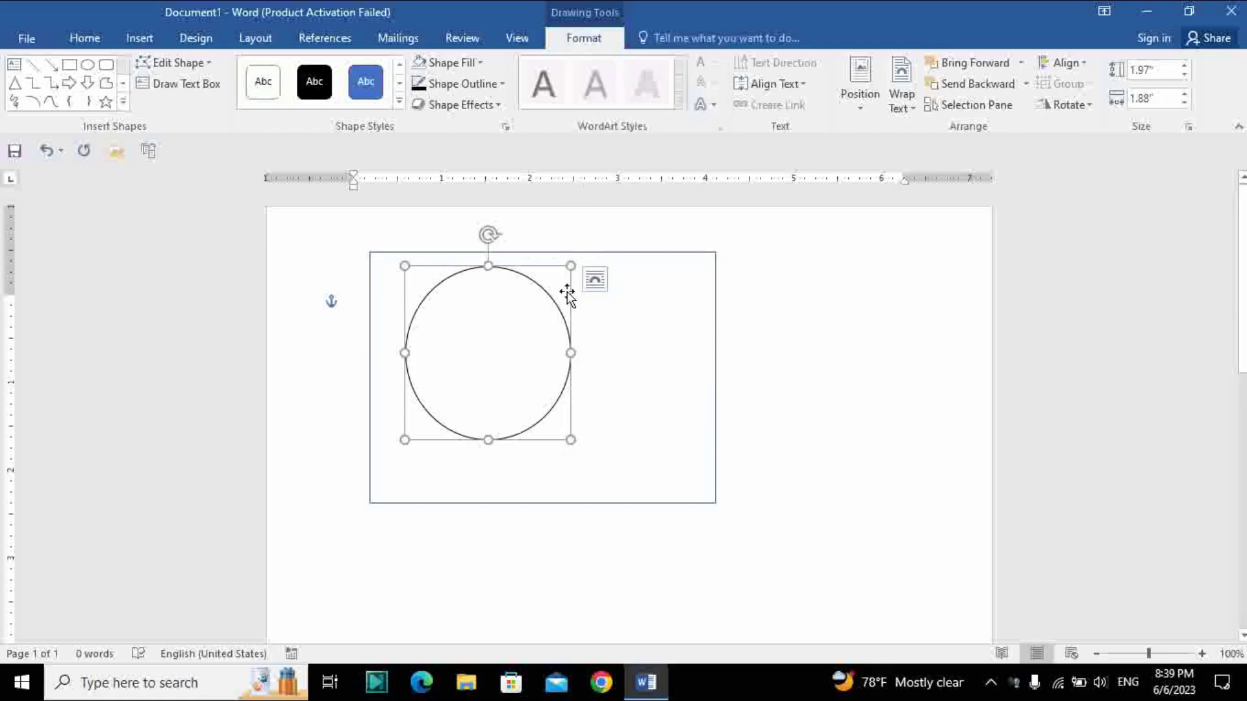
right_click(564, 370)
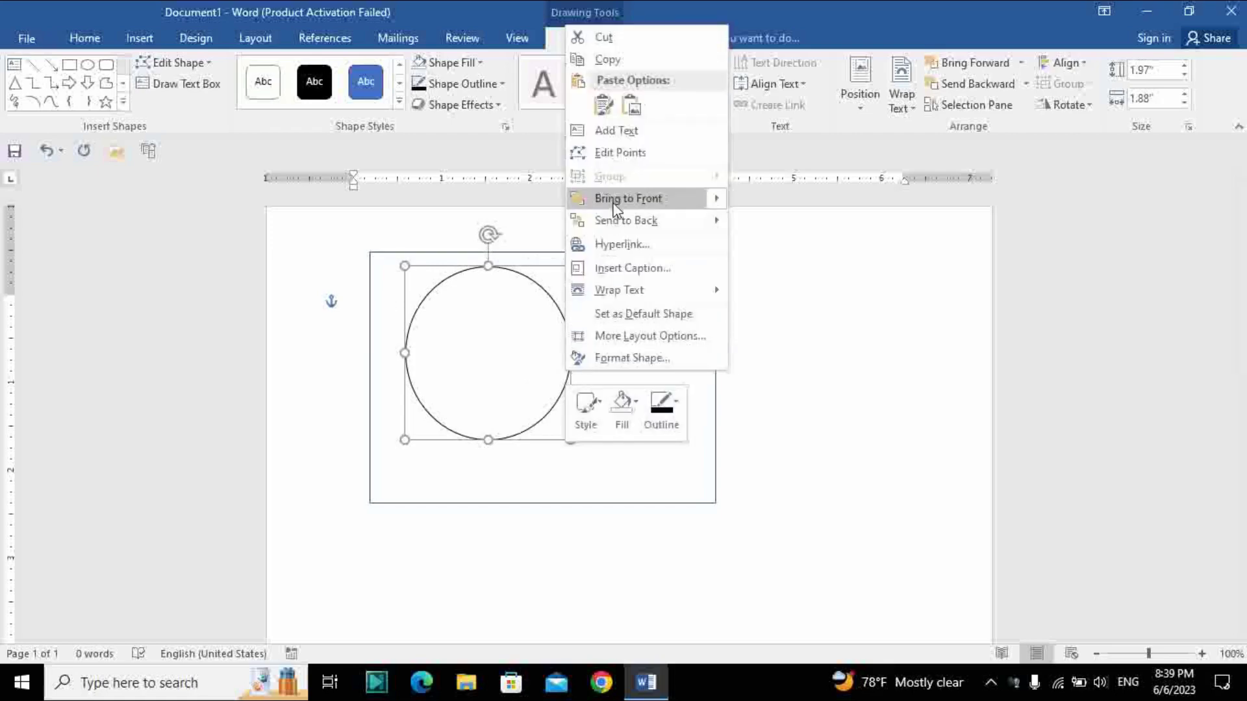
click(604, 110)
click(604, 361)
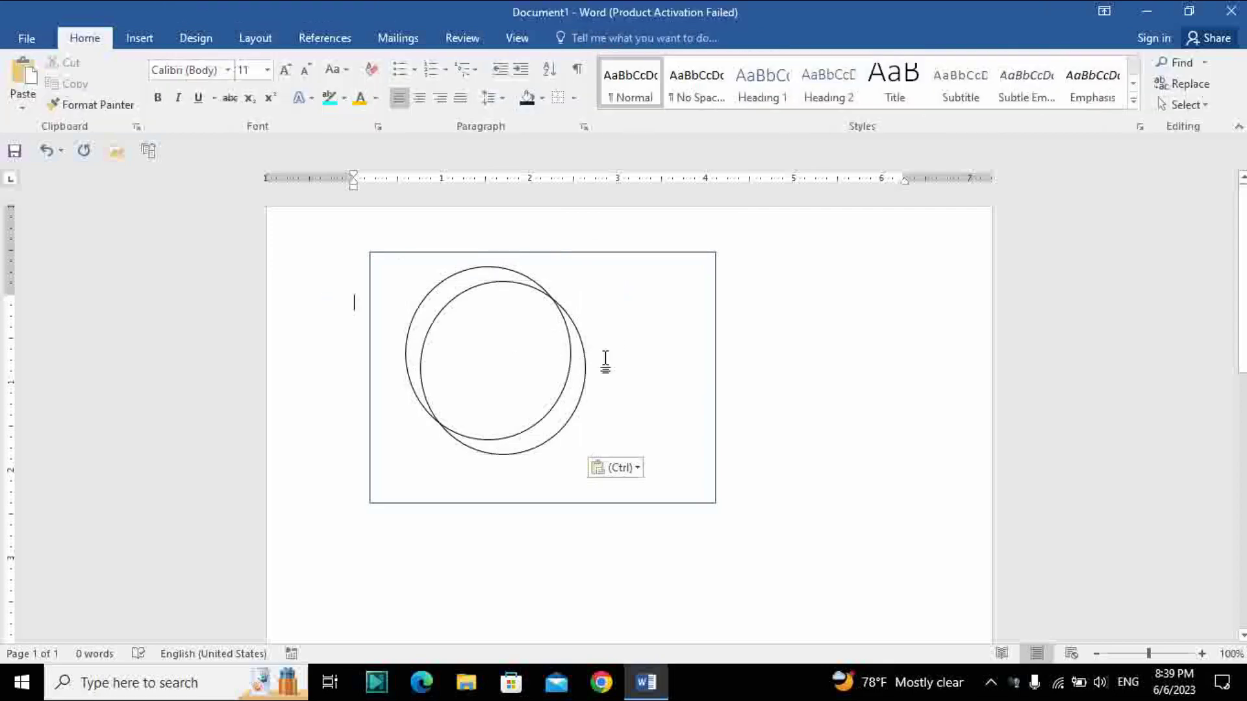
drag(579, 373, 671, 362)
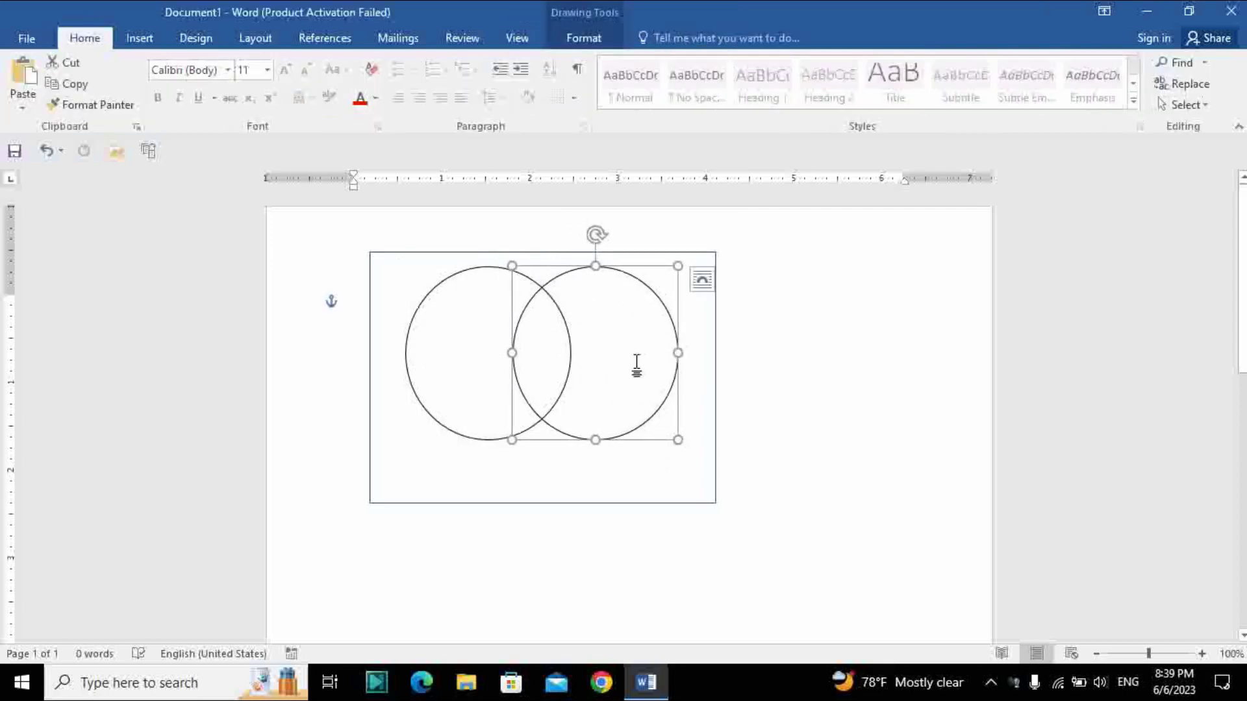
click(140, 37)
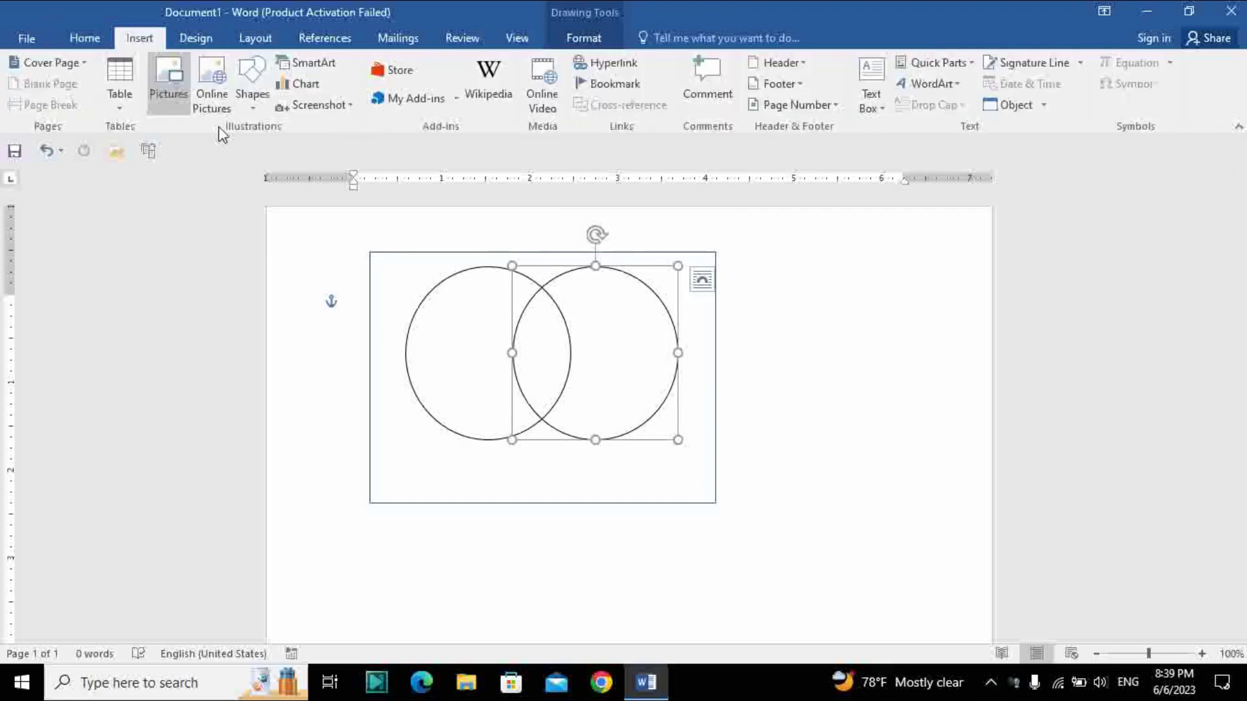
Draw a rectangle beside the diagram and type 80 in it at 20-point font
click(253, 91)
click(301, 147)
drag(784, 294, 906, 363)
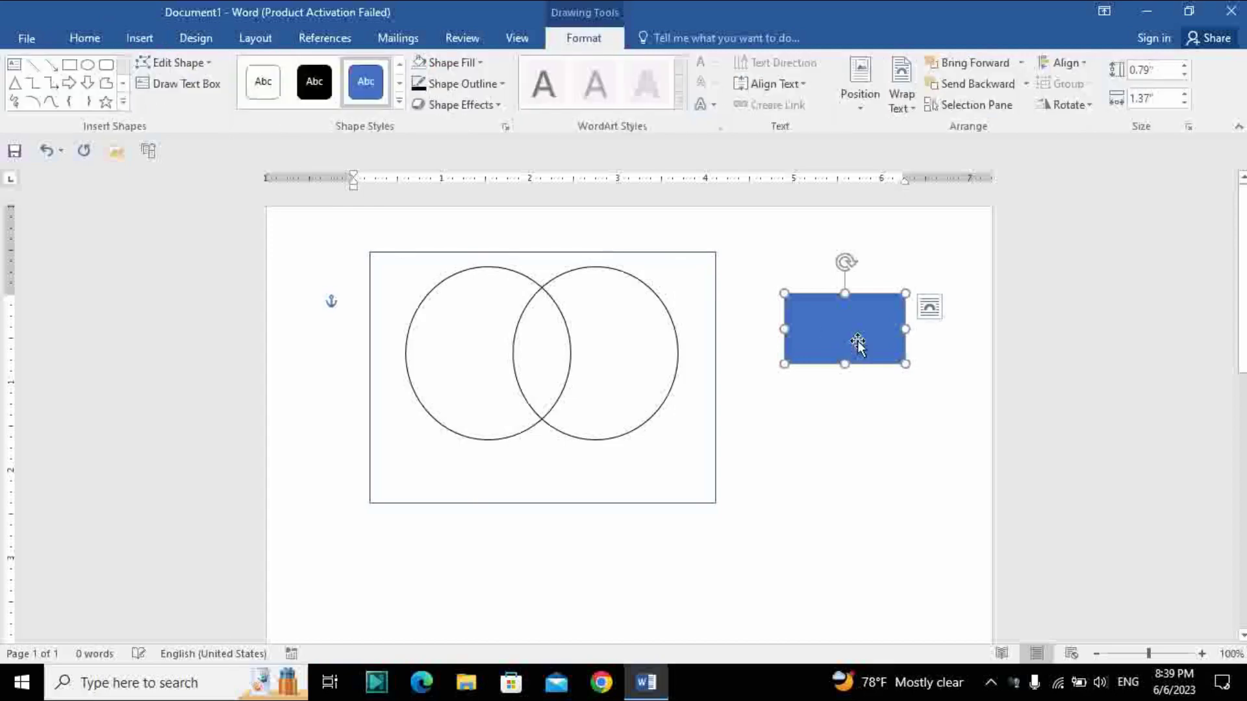
right_click(828, 315)
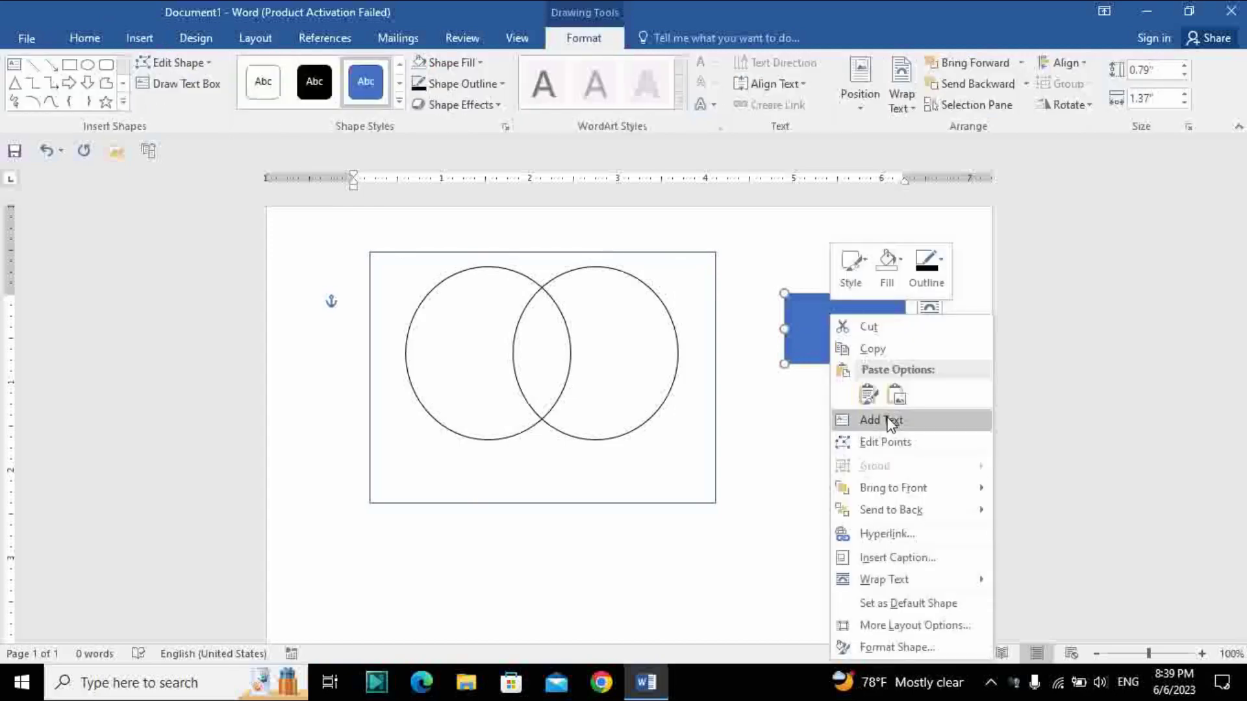
click(881, 420)
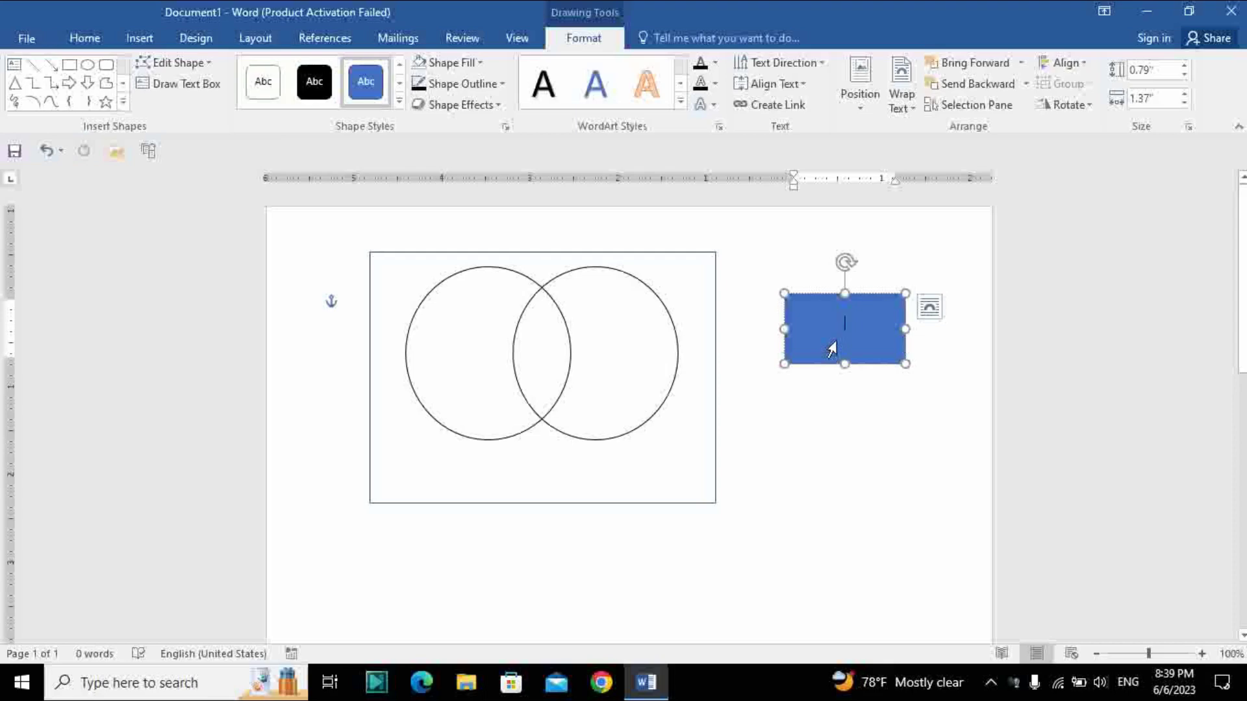
text(80)
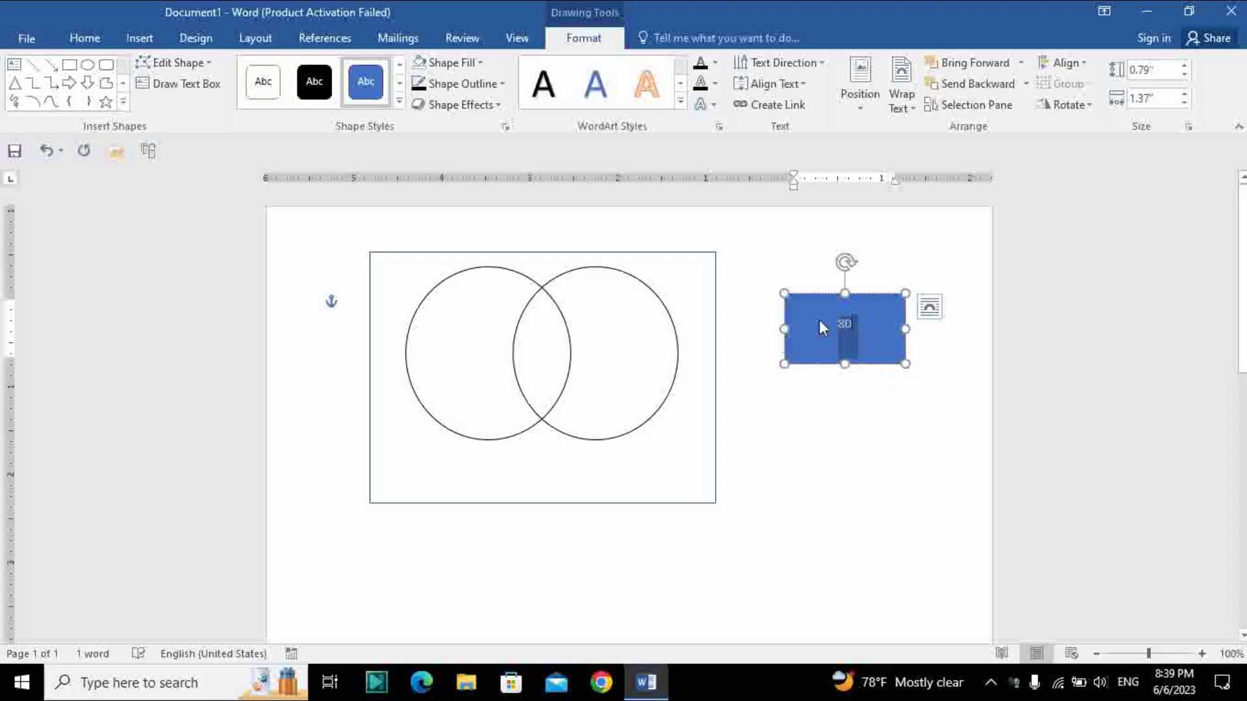
click(85, 38)
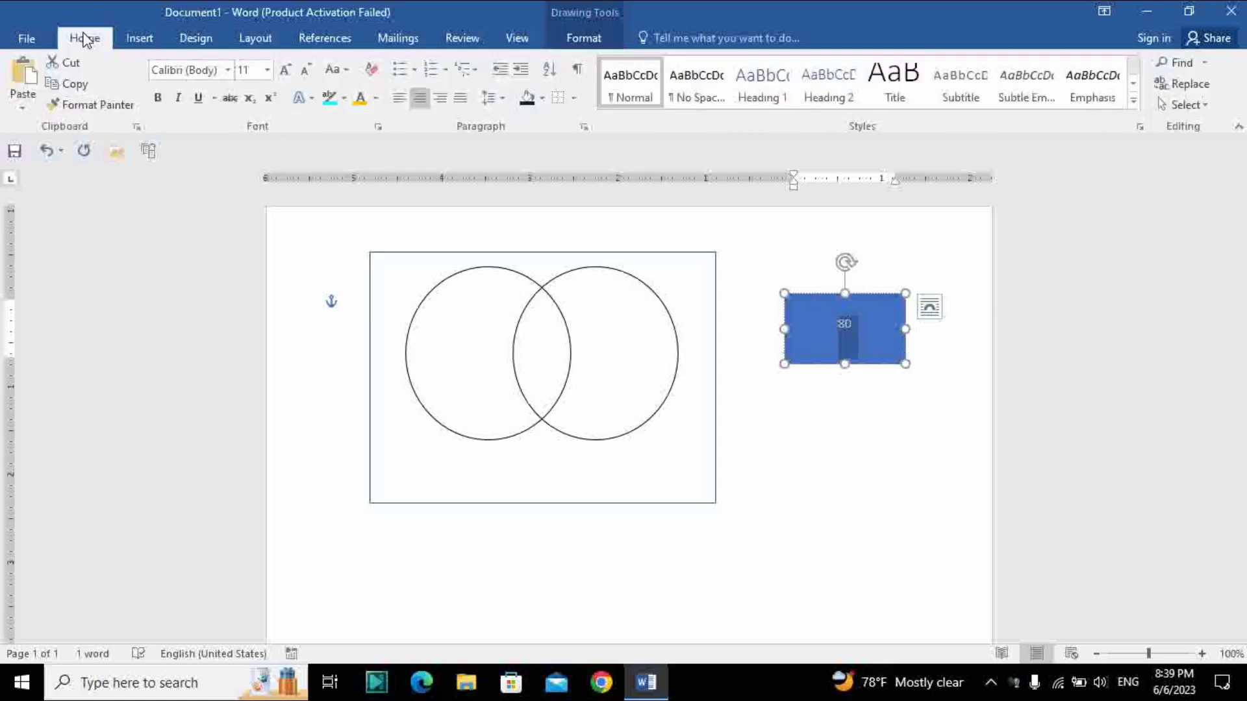
click(291, 73)
click(290, 72)
click(290, 73)
click(290, 73)
click(290, 73)
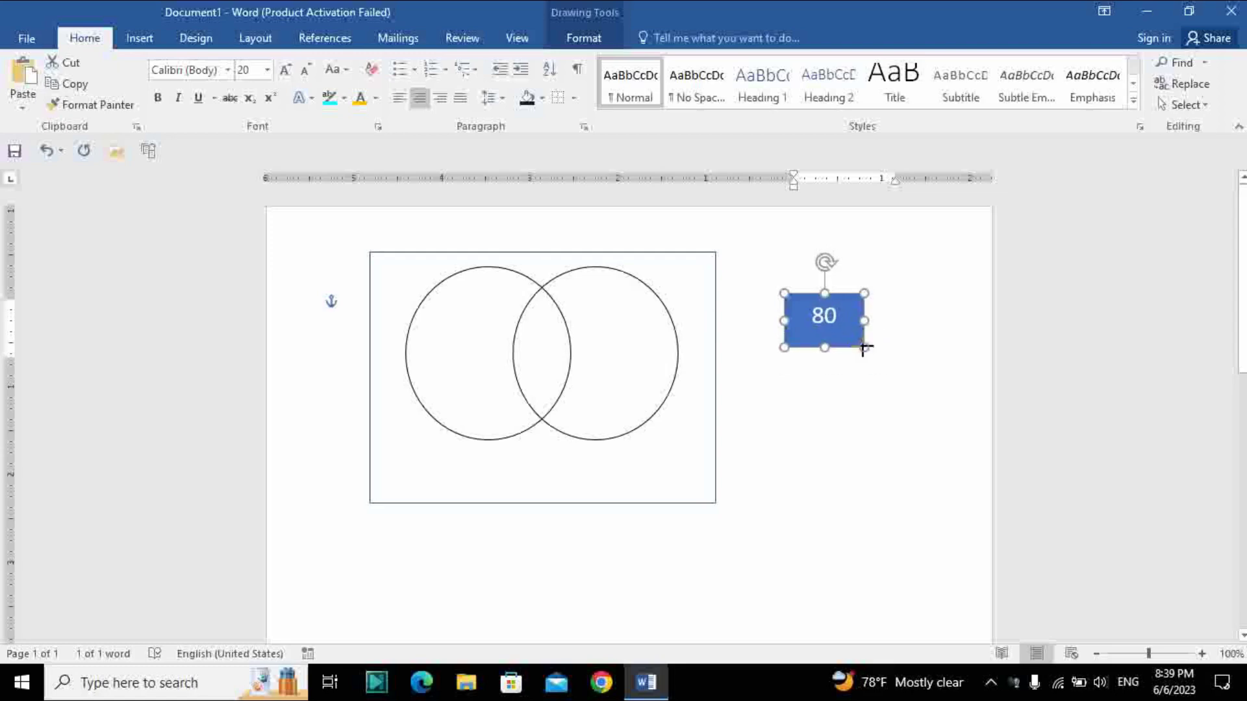
Shrink the 80 box, move it into the right circle, and remove its fill and outline
drag(907, 368, 863, 347)
click(607, 44)
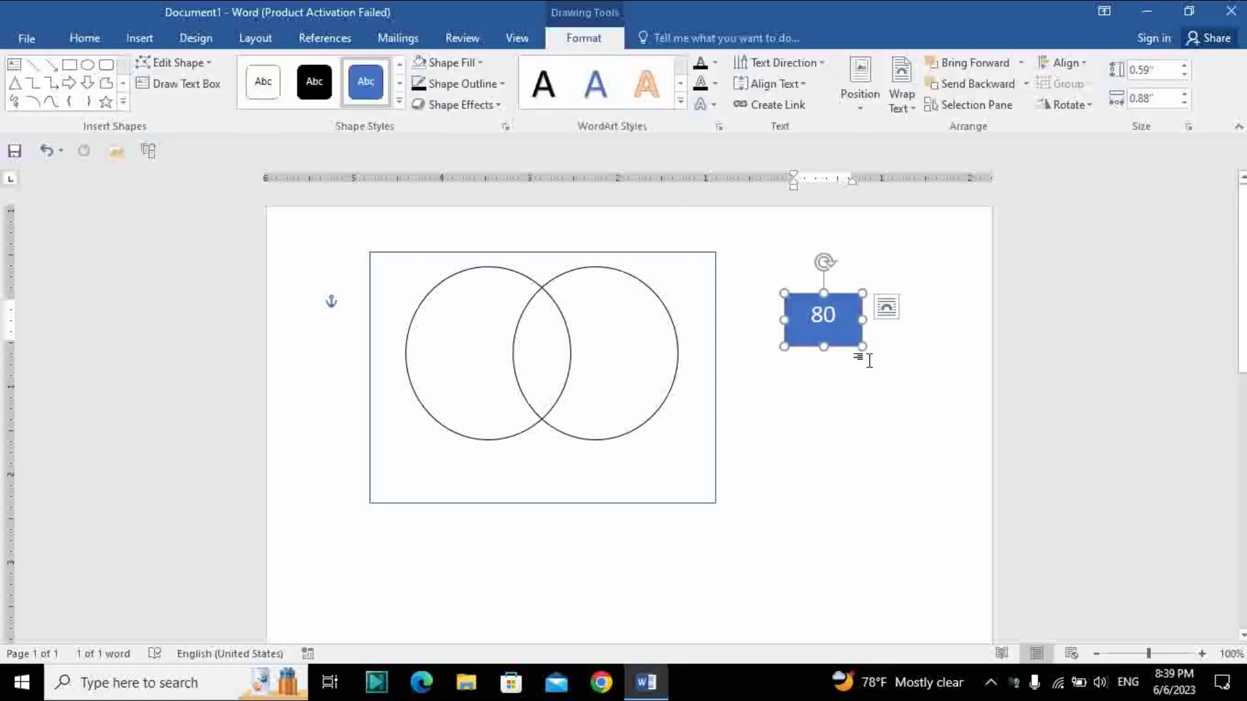
drag(845, 345, 648, 384)
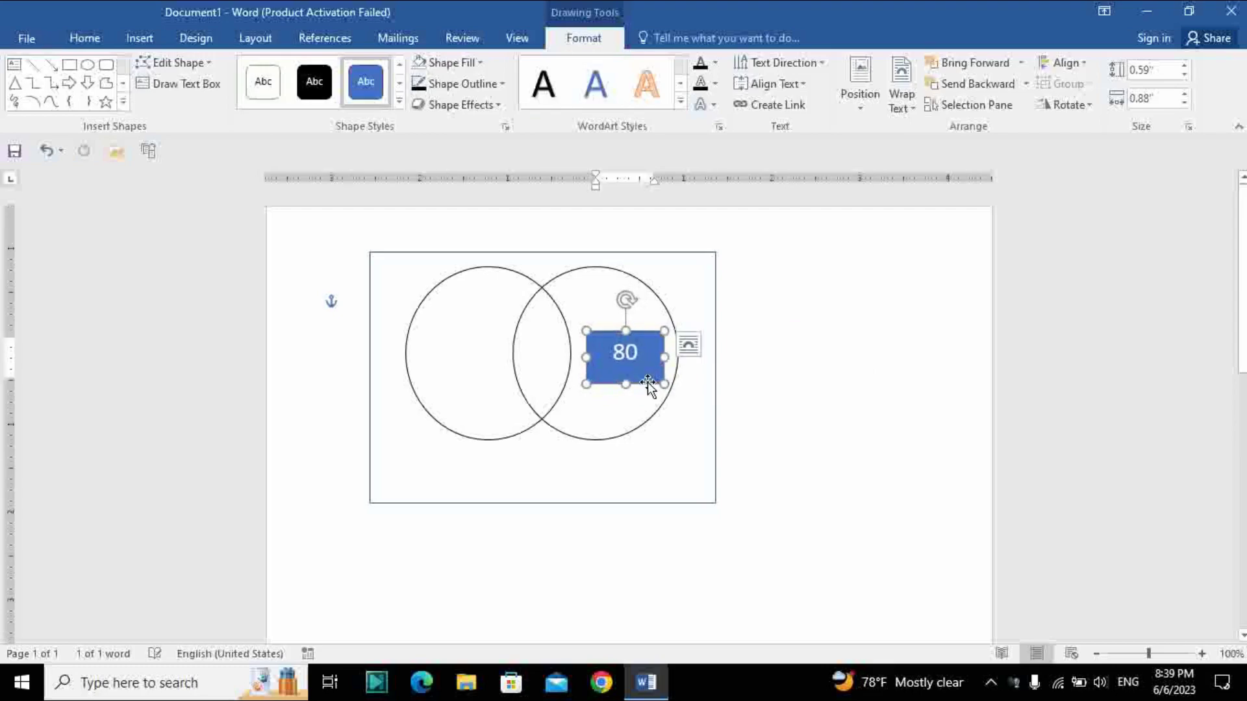
click(469, 64)
click(467, 225)
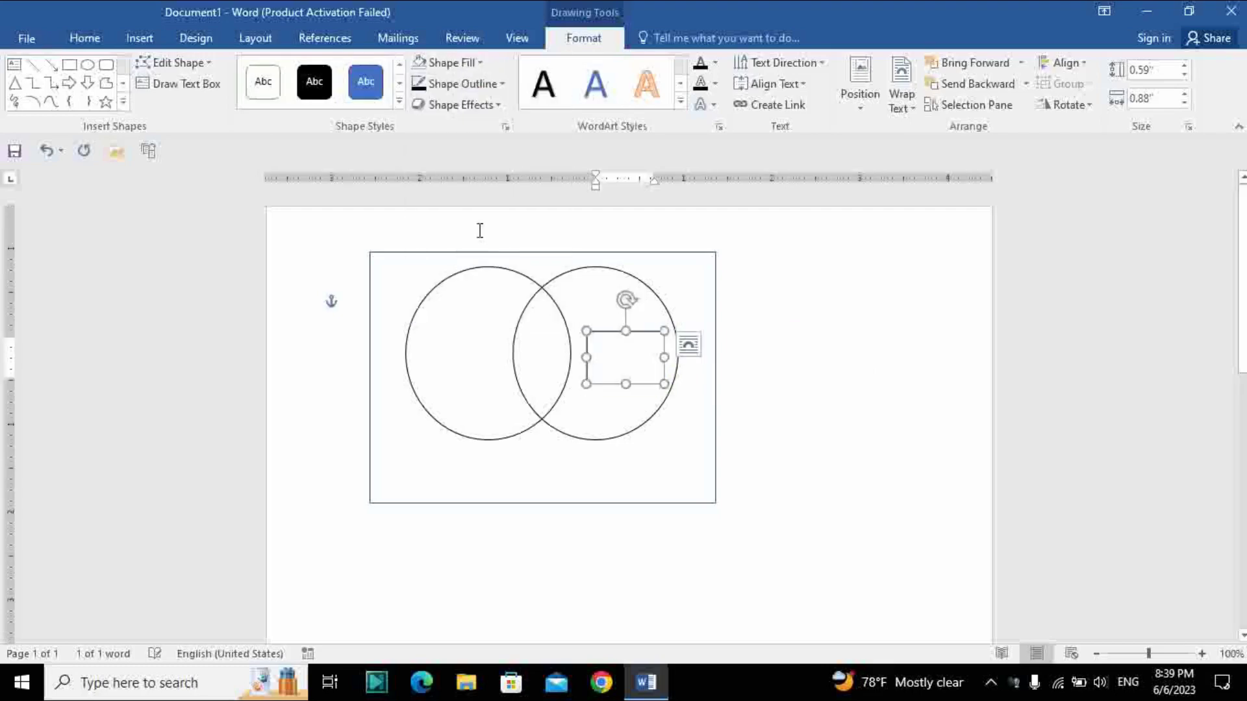
click(451, 84)
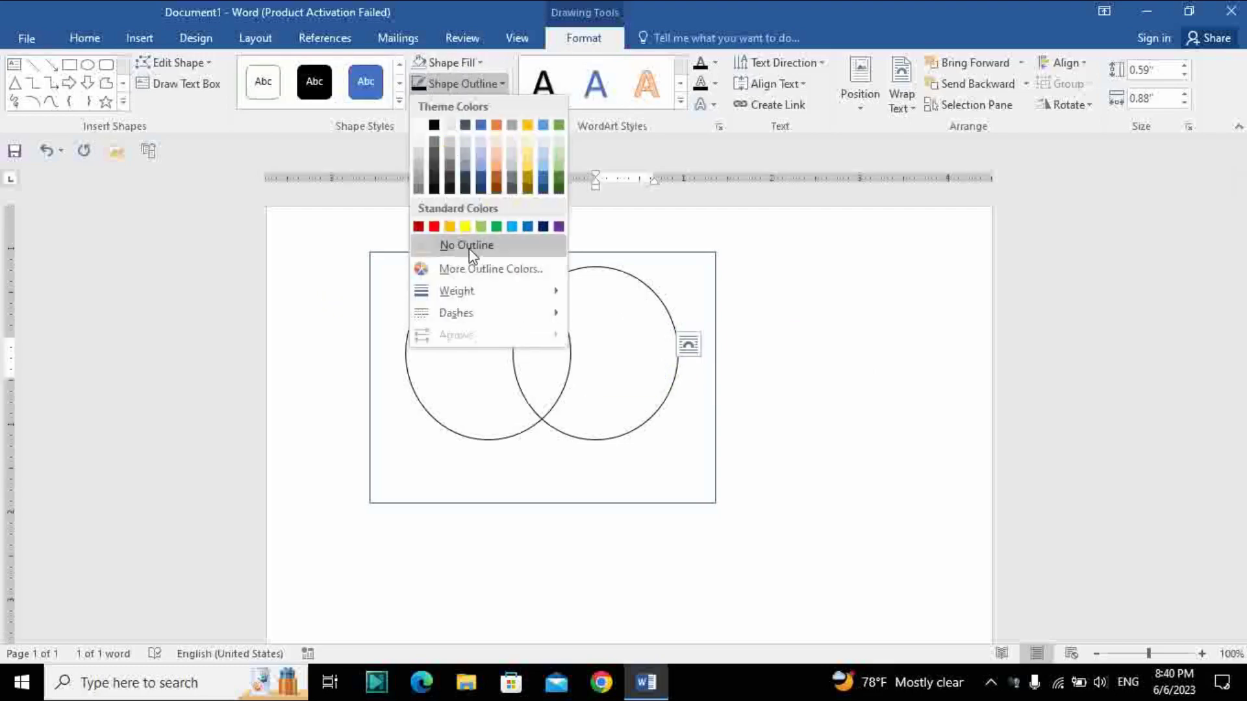
click(469, 248)
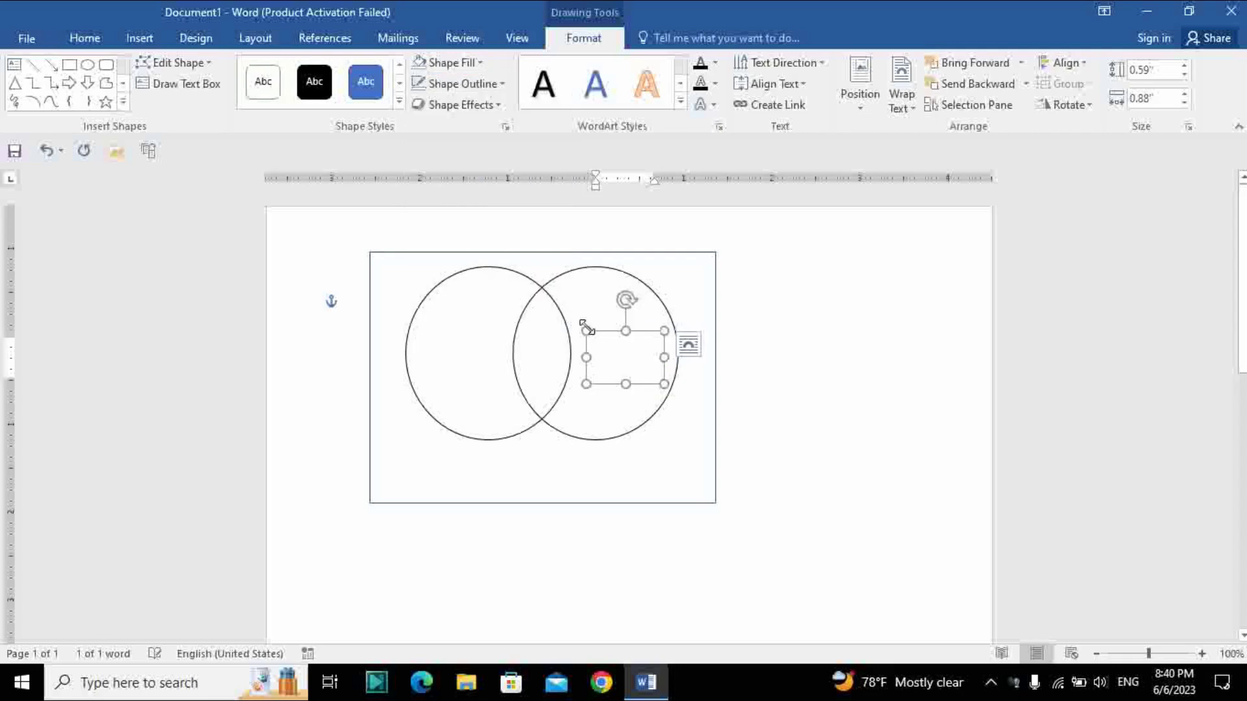
Make the 80 label text black
triple_click(610, 356)
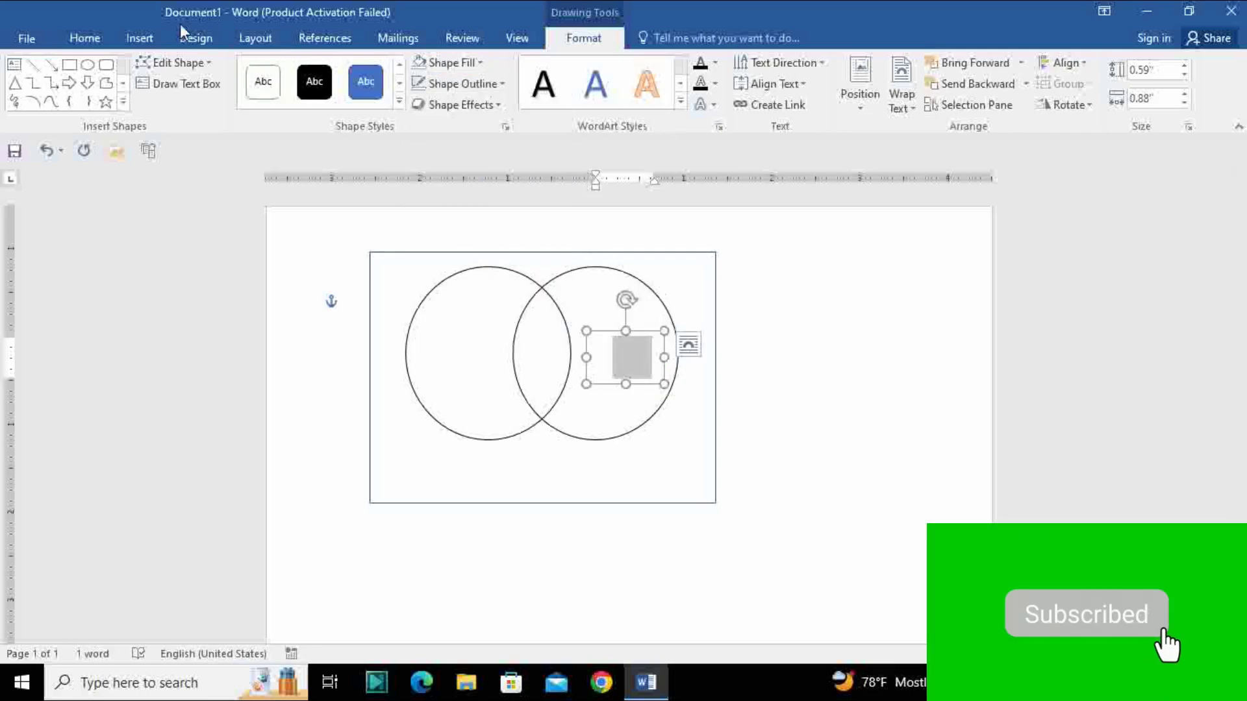
click(84, 38)
click(376, 99)
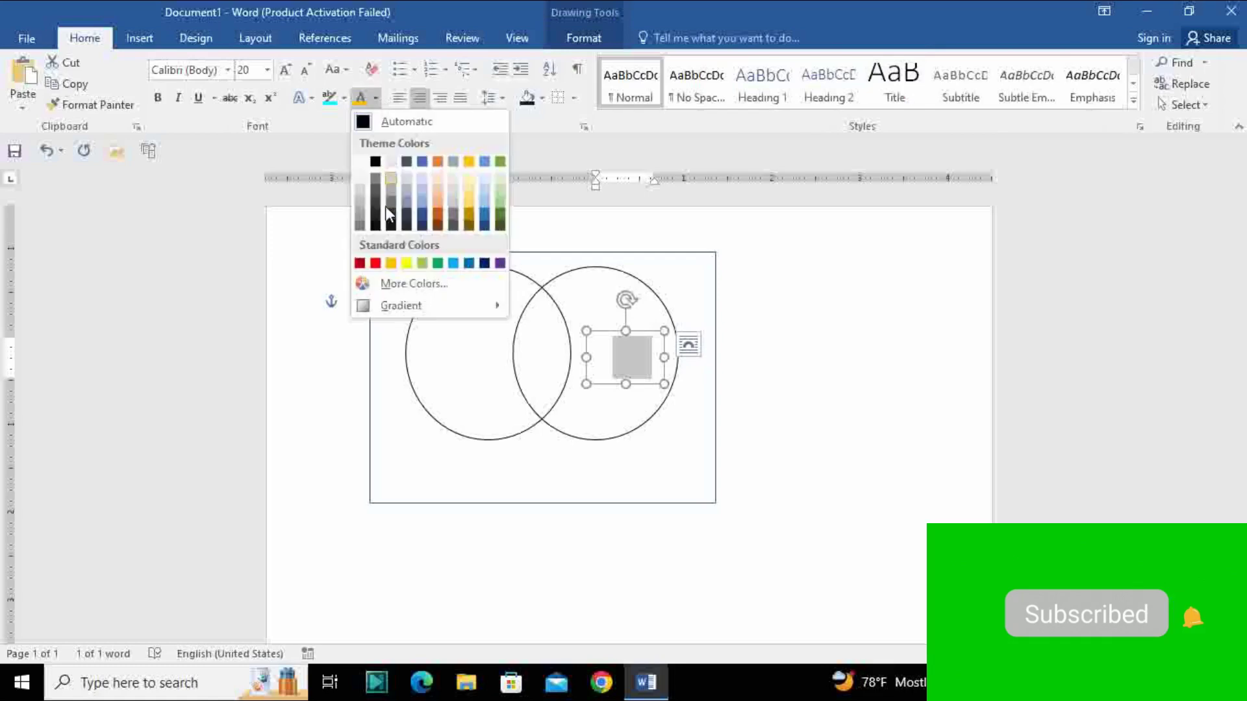
click(380, 166)
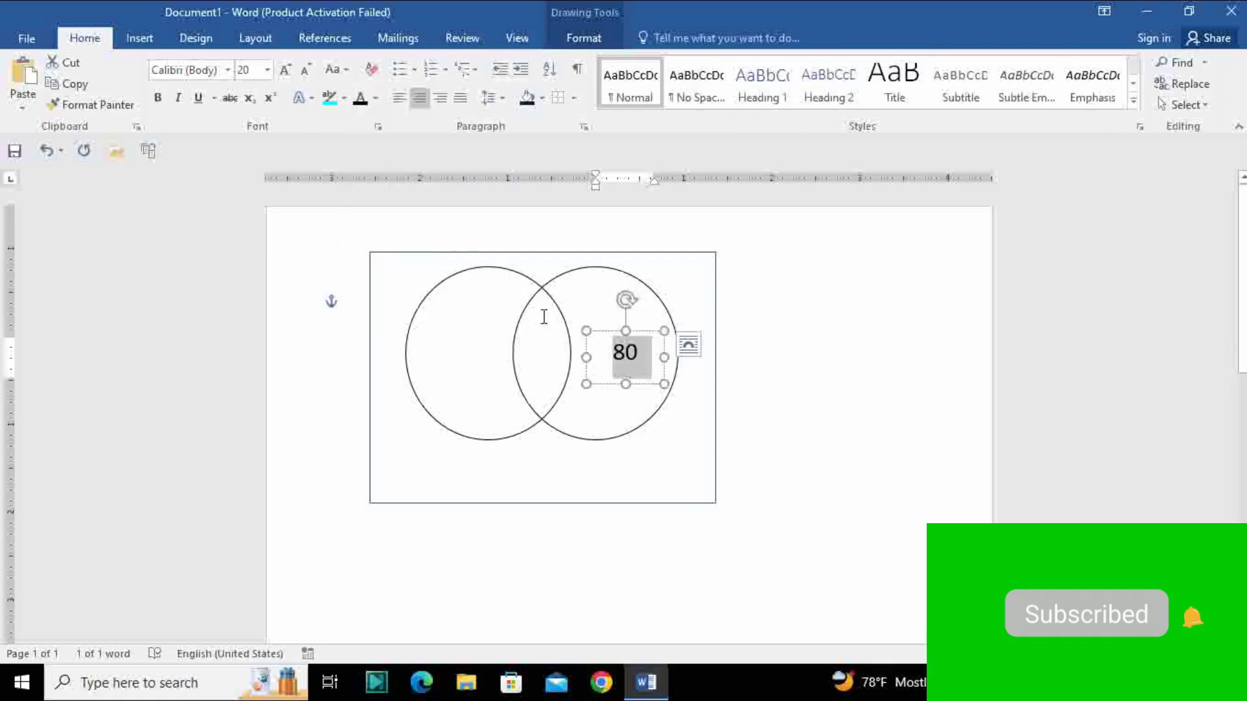
click(140, 38)
Draw a rectangle inside the left circle holding the label 20 in an enlarged font
click(253, 94)
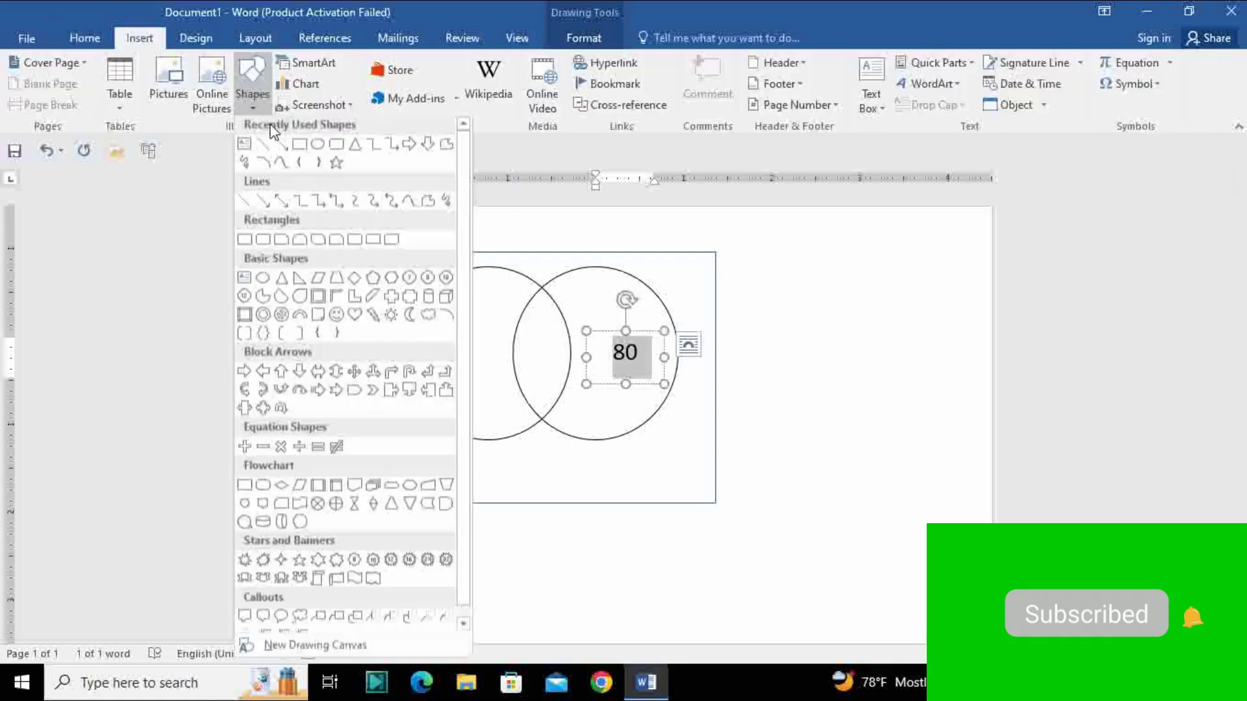
click(299, 143)
drag(434, 326, 499, 386)
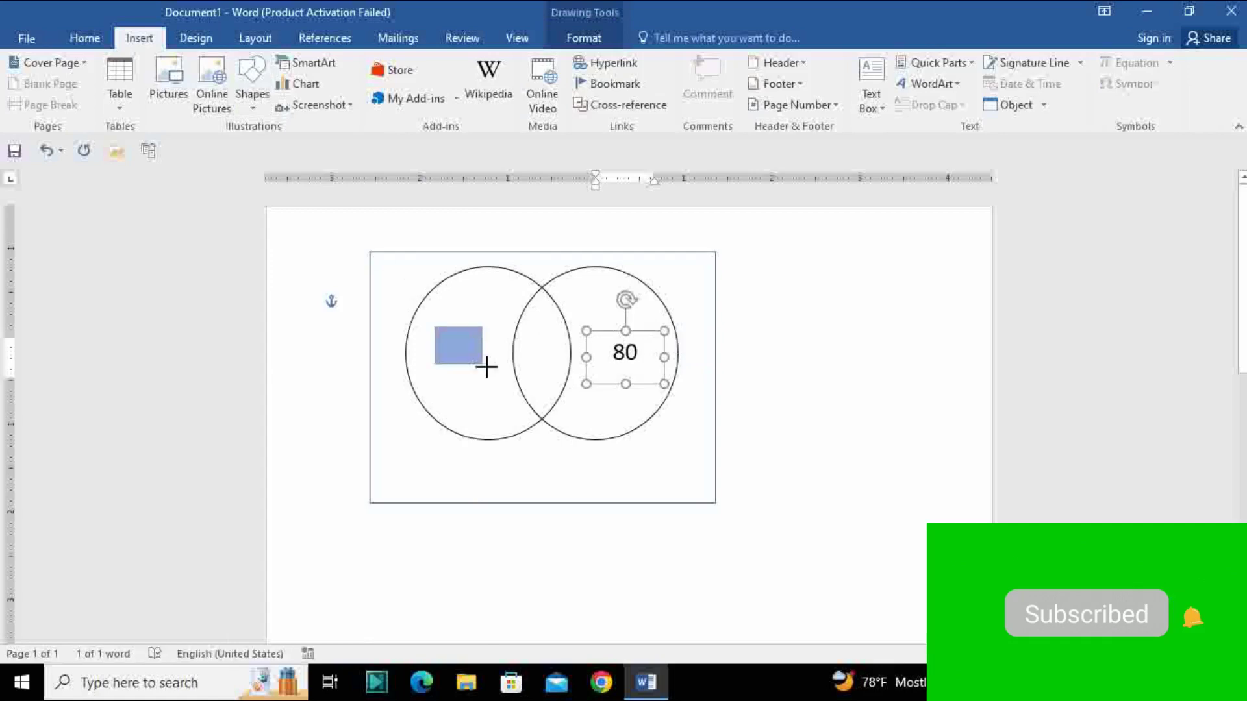
right_click(471, 354)
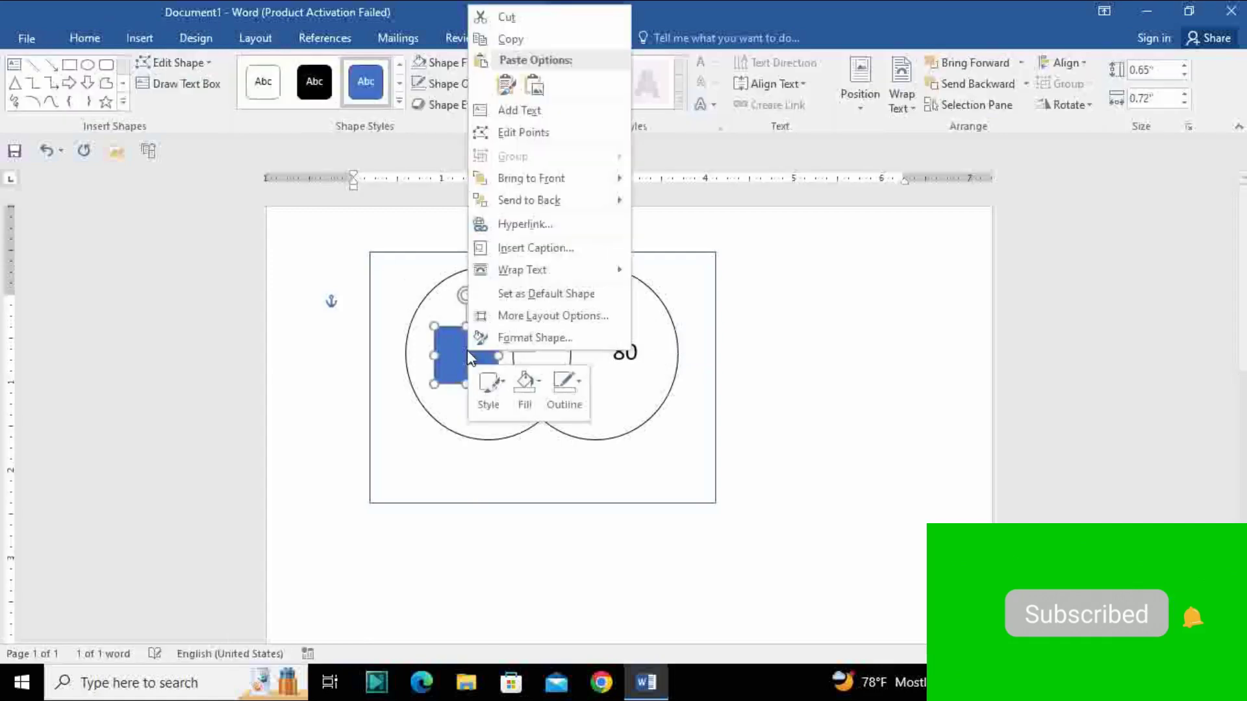
key(Escape)
text(20)
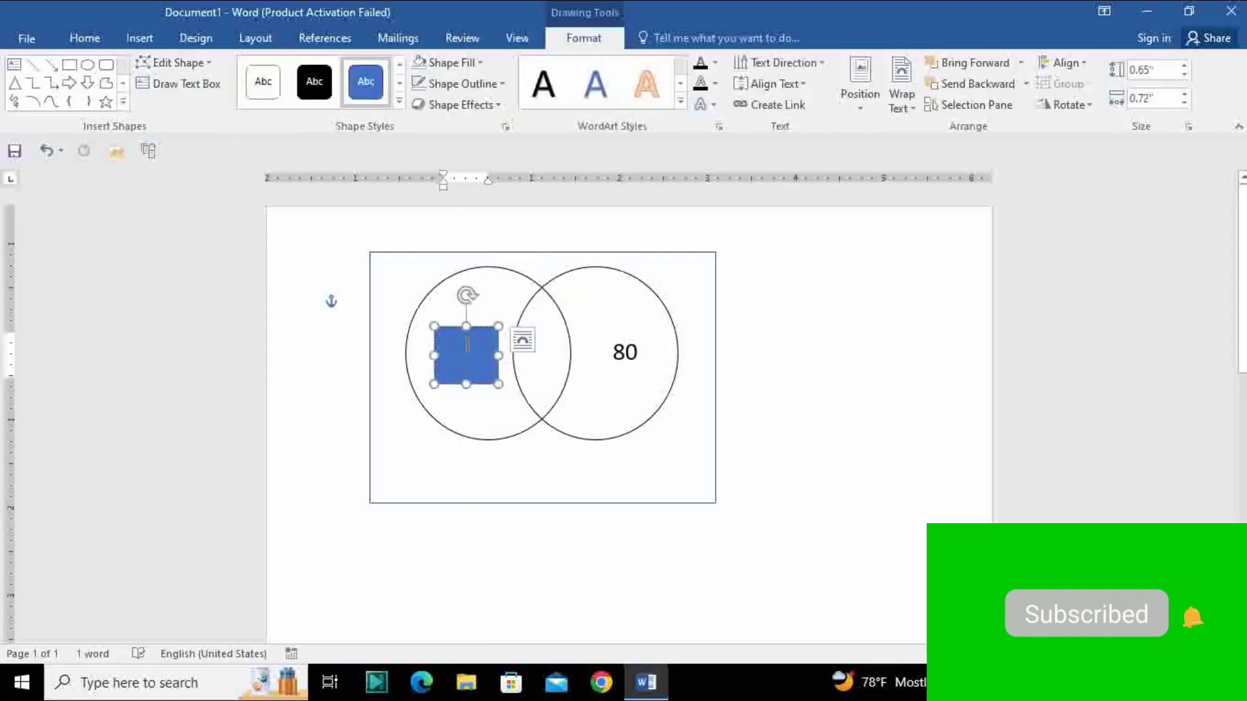
double_click(481, 362)
click(591, 298)
click(591, 298)
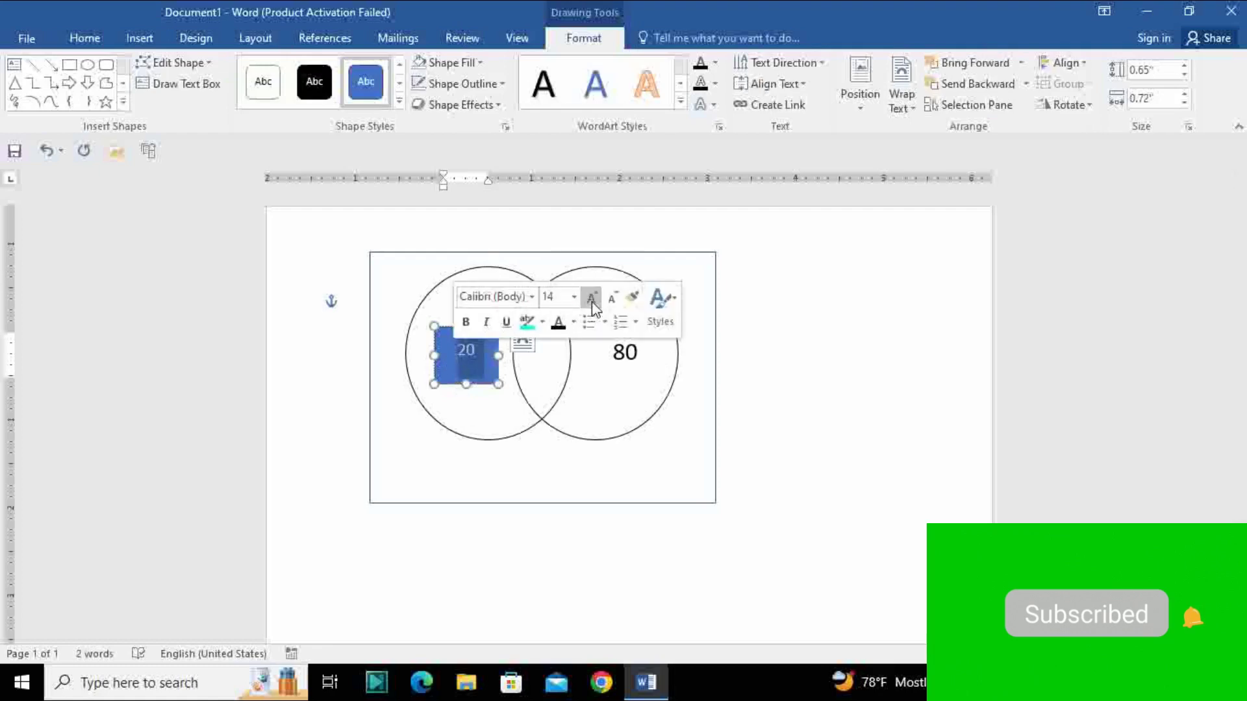
click(591, 297)
Remove the 20 box's blue fill and its outline
click(448, 62)
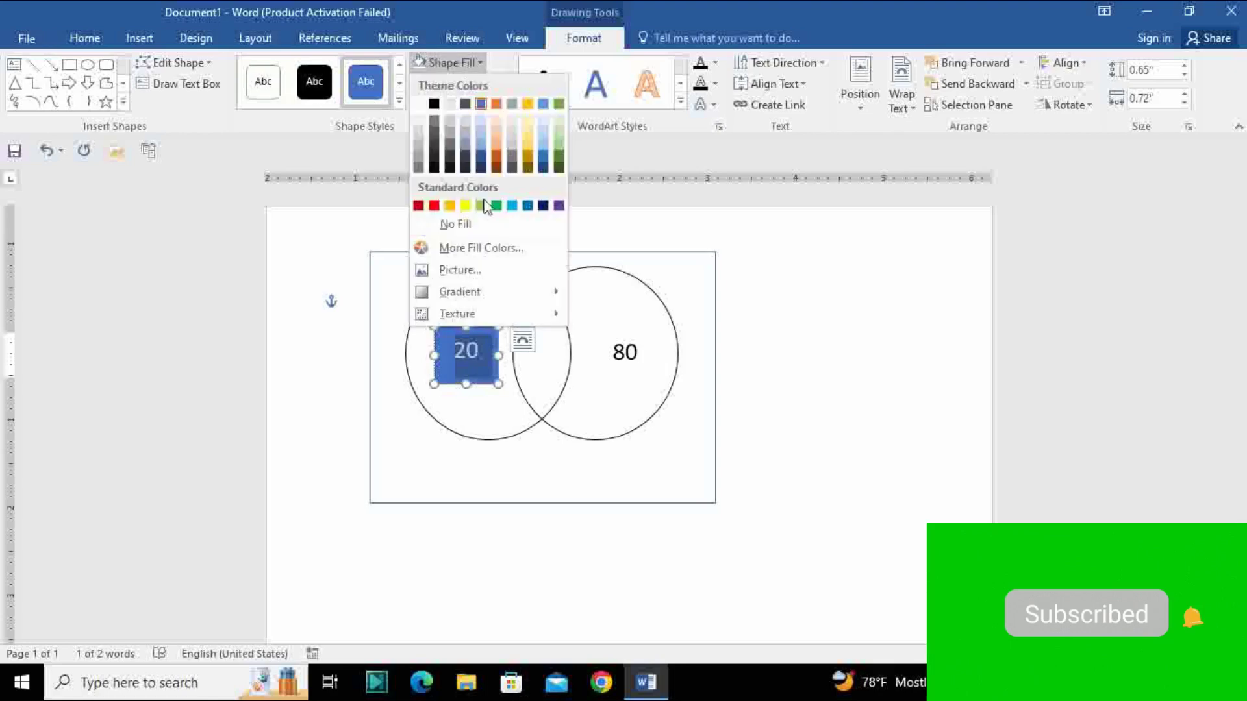
click(484, 225)
click(463, 84)
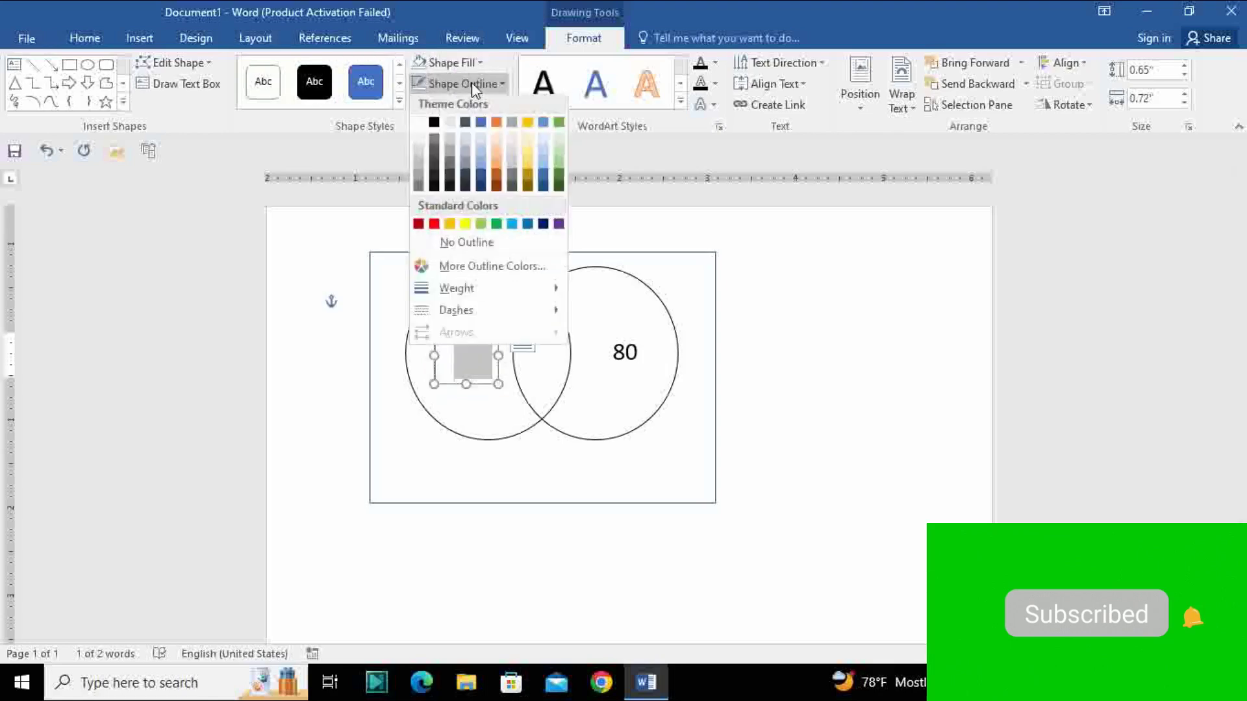
click(479, 245)
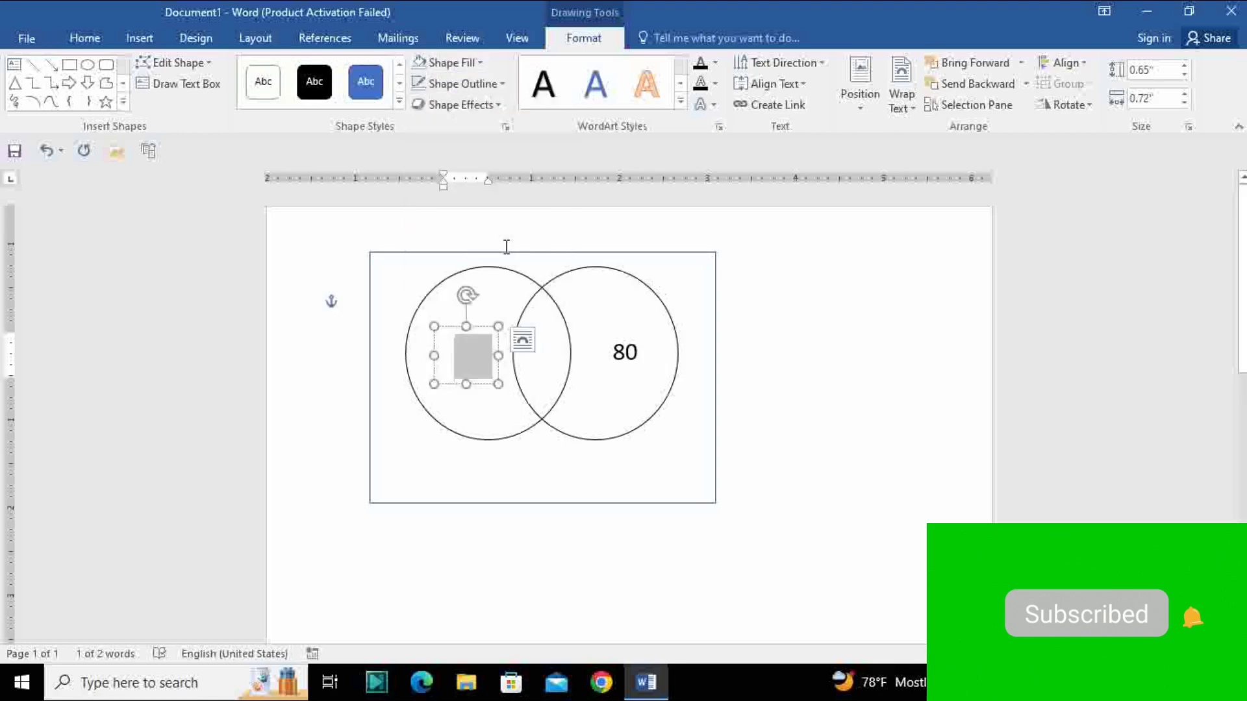
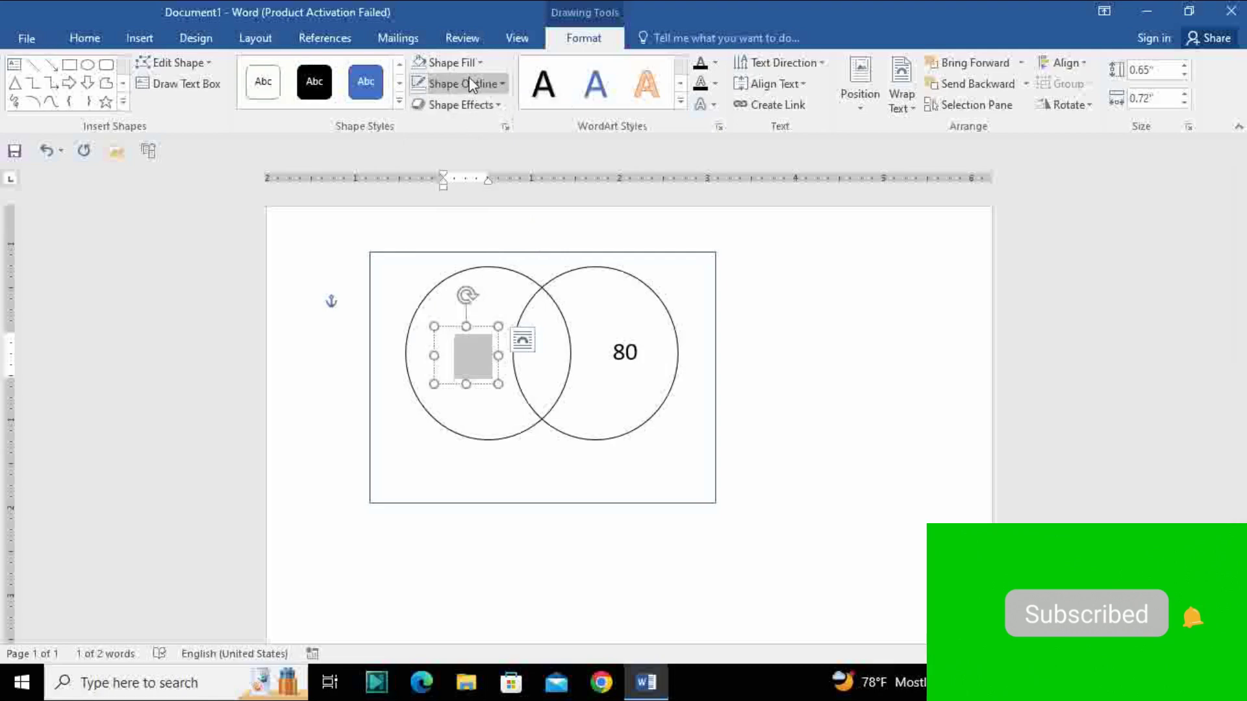
Give the number 20 a red text fill and a yellow text outline so it looks orange
click(717, 64)
click(715, 227)
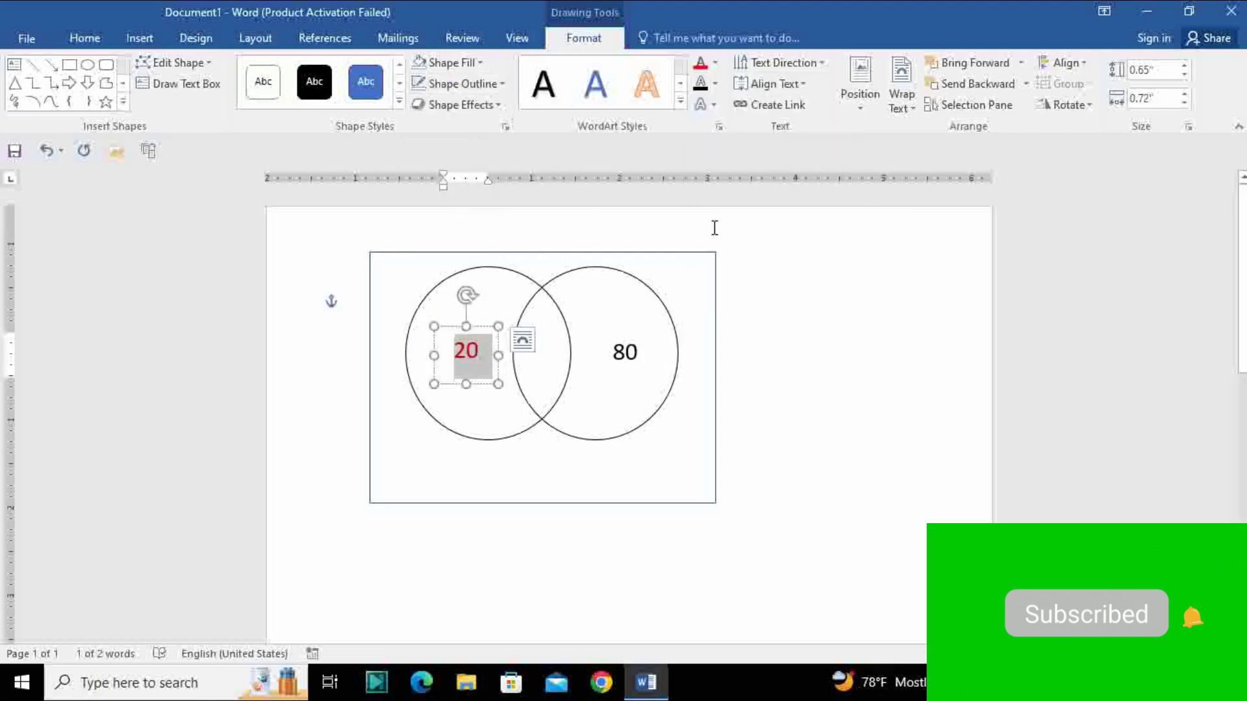
click(717, 84)
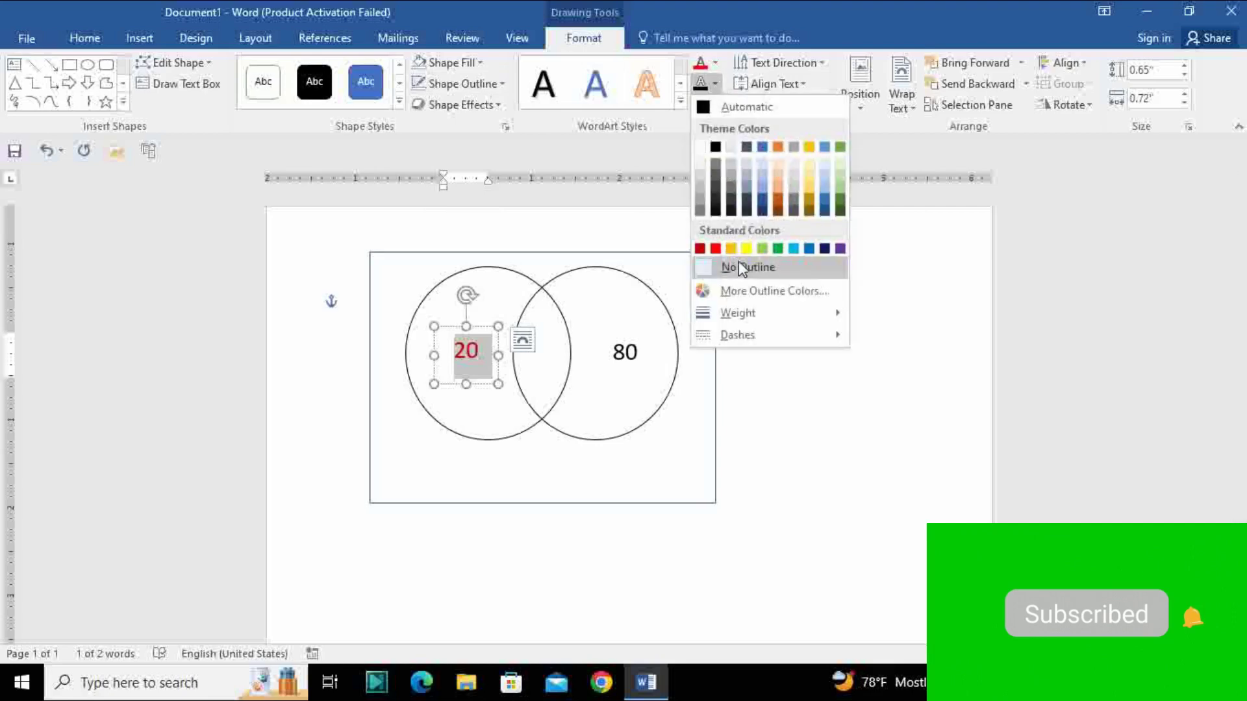
click(748, 248)
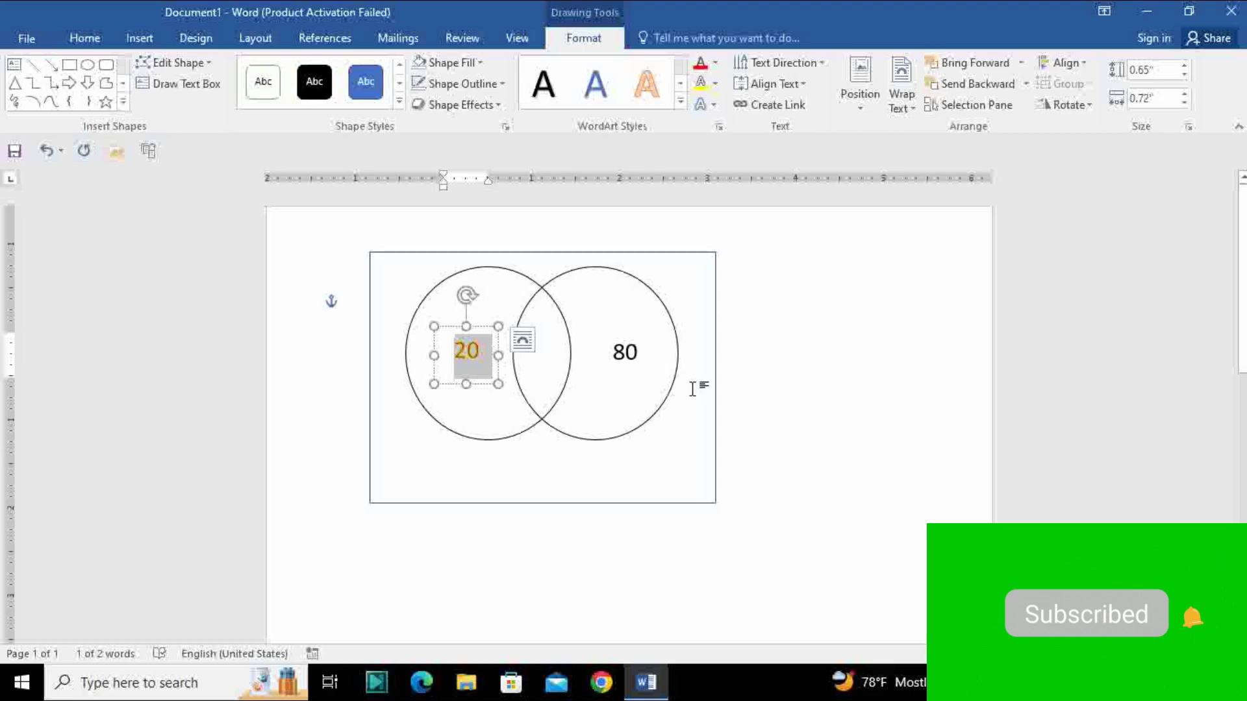
click(140, 38)
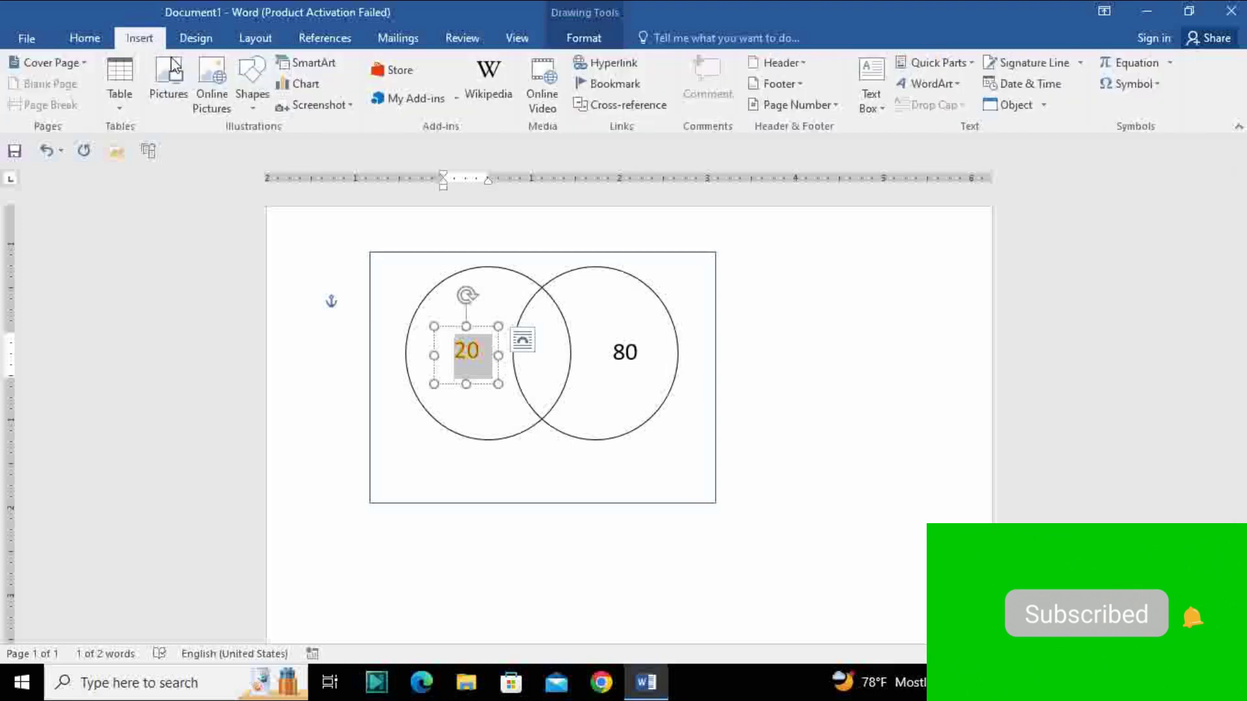
Draw a red rounded rectangle with no outline to the right of the Venn diagram
click(263, 101)
click(337, 167)
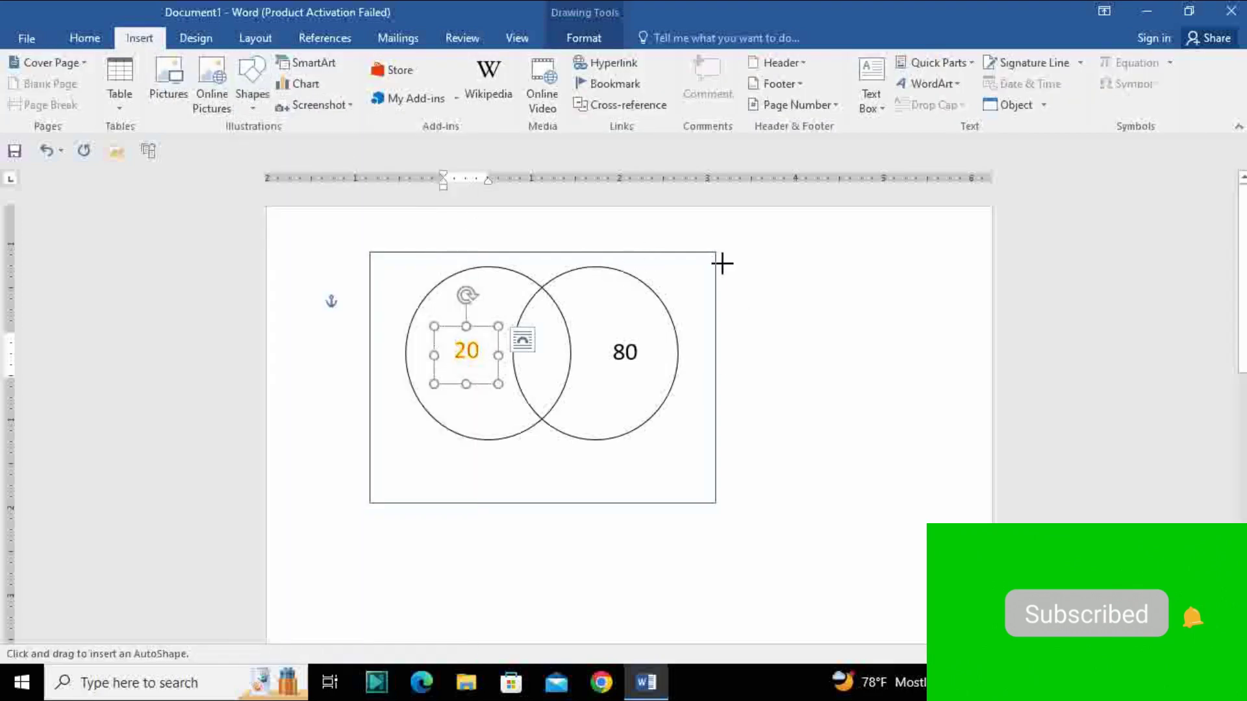
drag(747, 256, 911, 384)
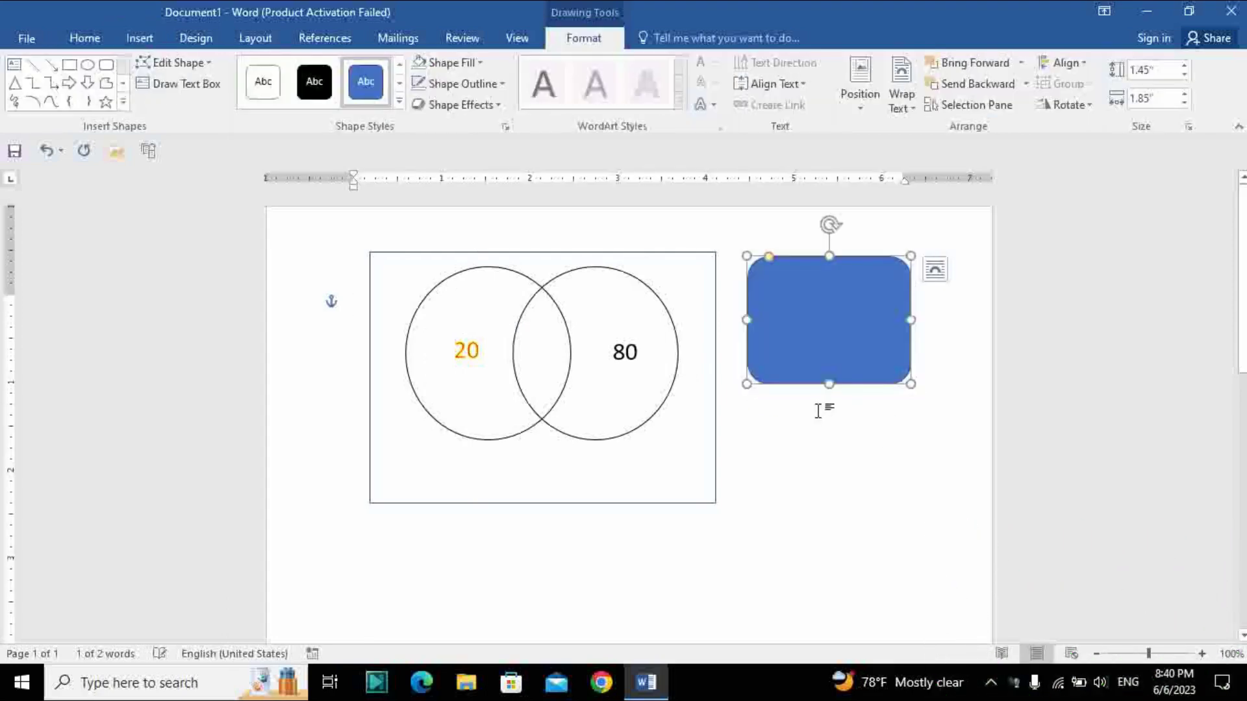
click(471, 65)
click(434, 205)
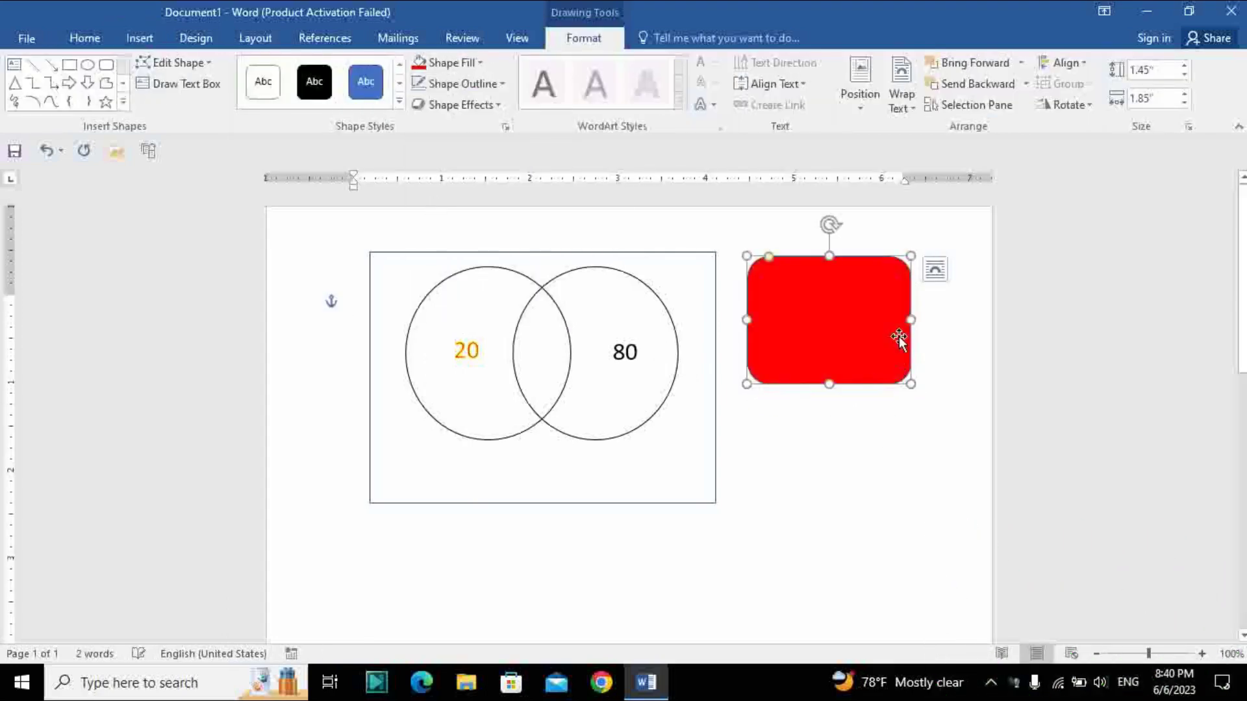
click(478, 83)
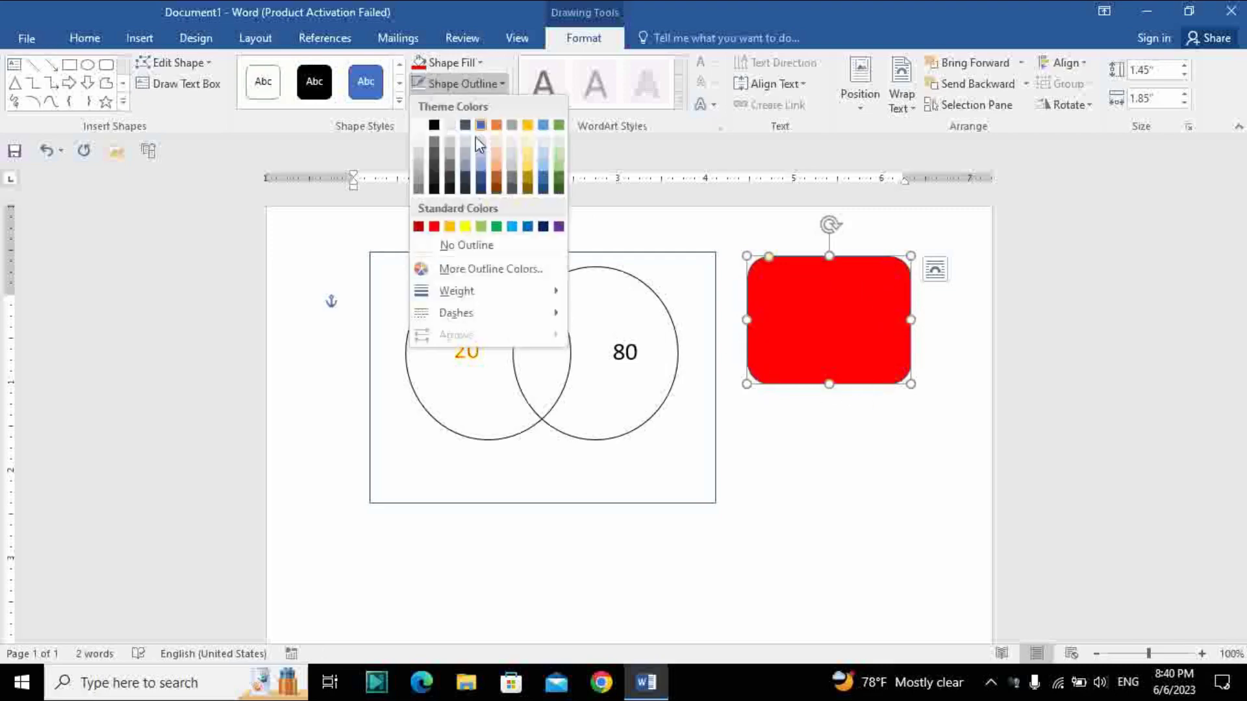
click(454, 246)
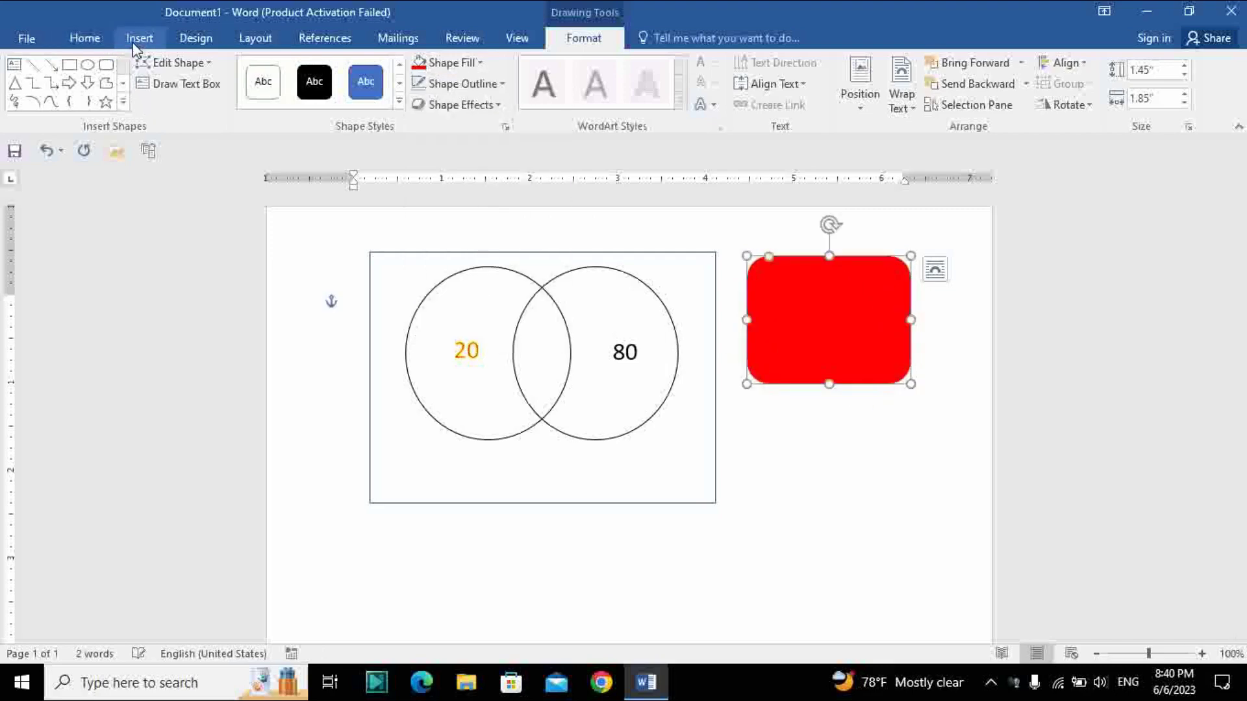
Add a white, outline-free triangle rotated right 90° and centred inside the red rectangle
click(14, 83)
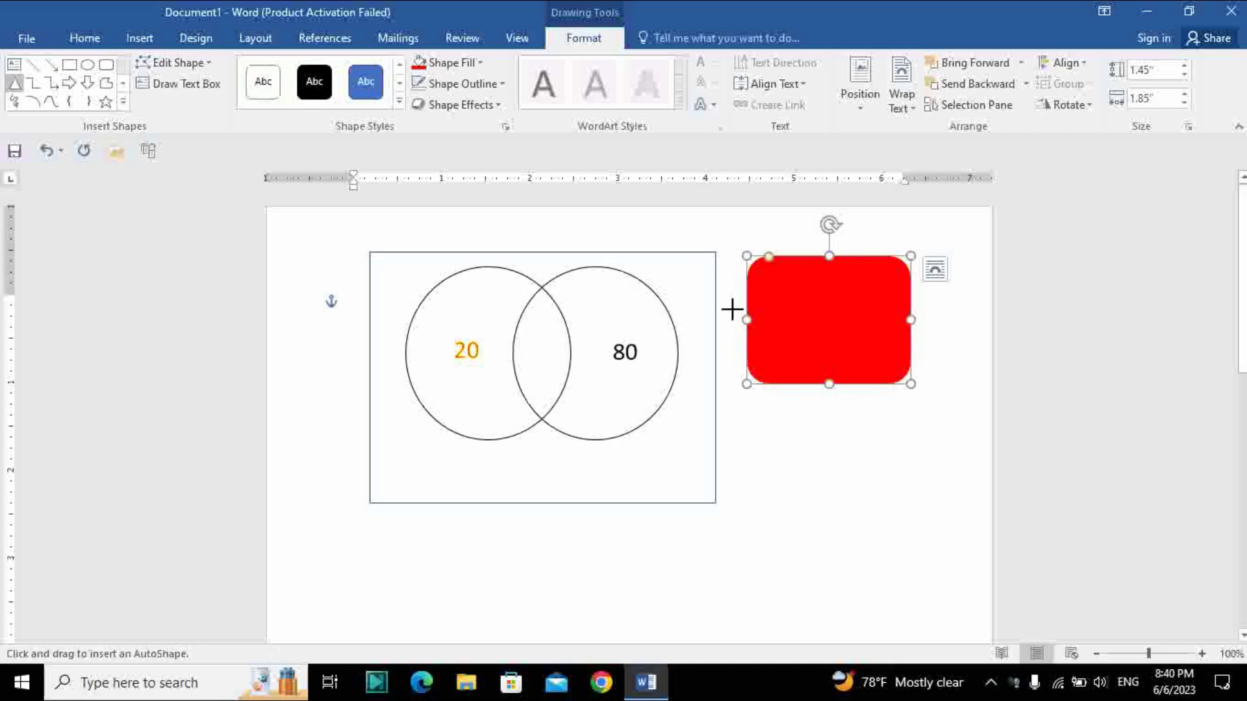
drag(796, 279, 871, 351)
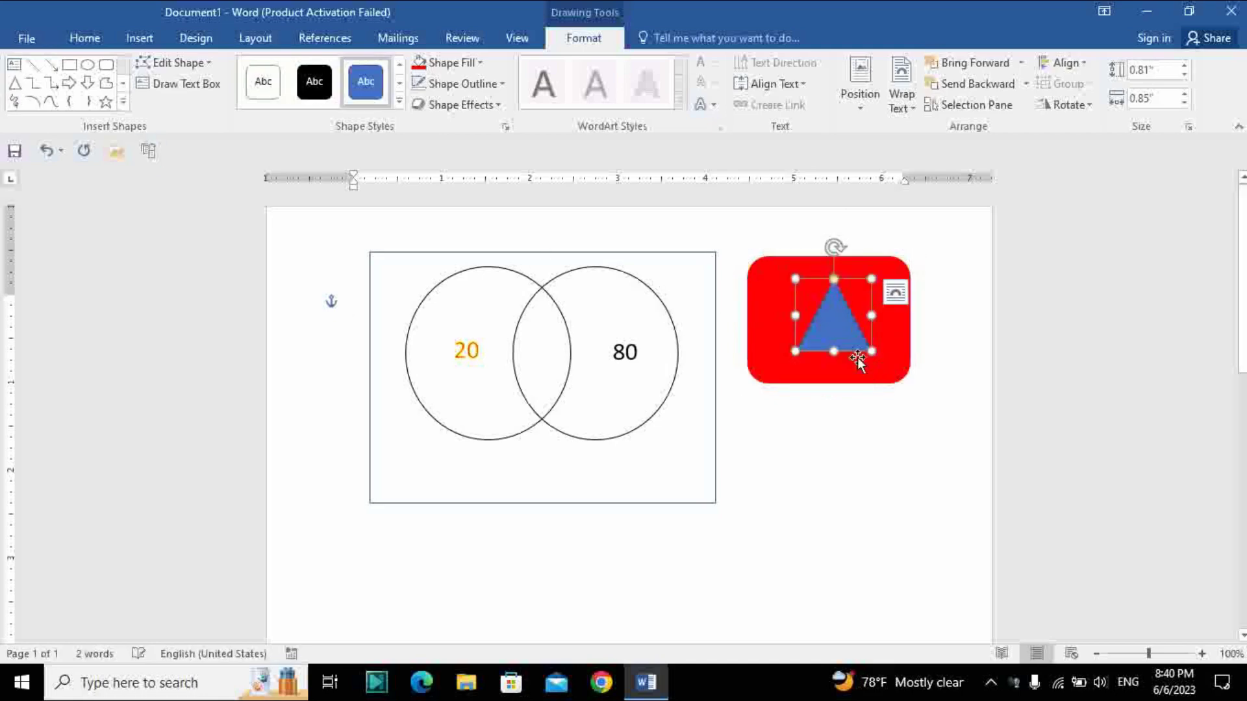
click(481, 63)
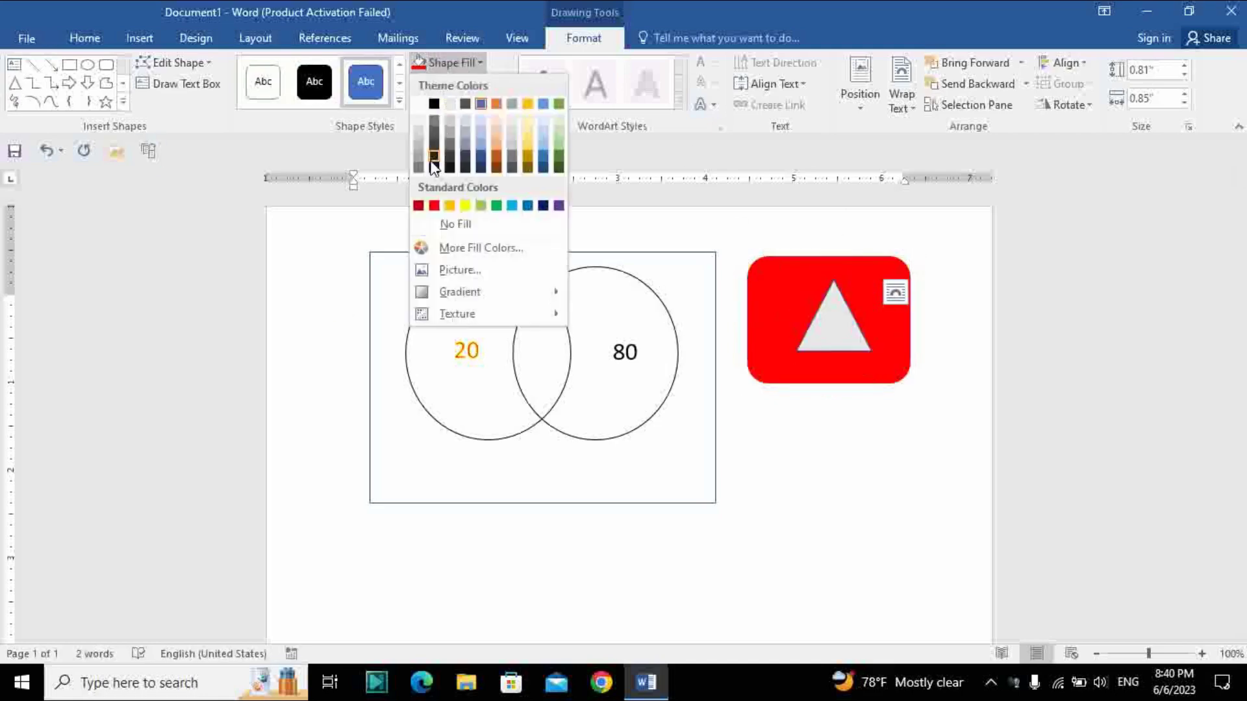
click(418, 104)
click(500, 83)
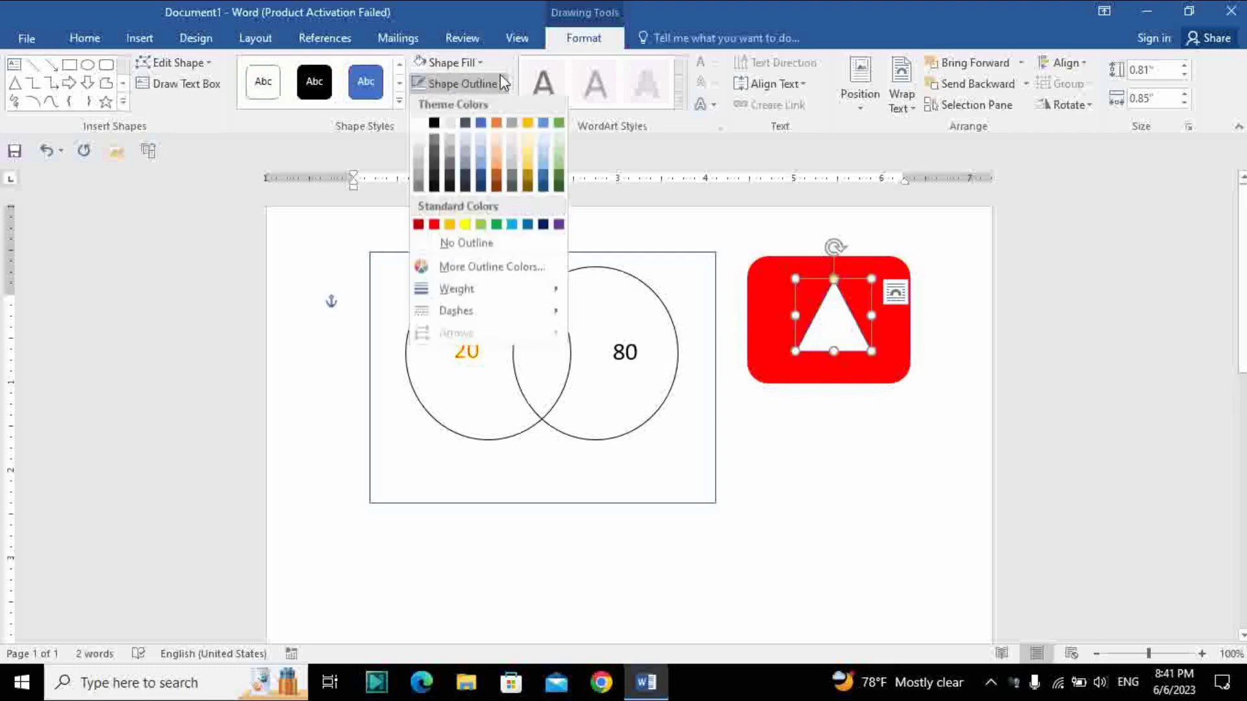
click(499, 245)
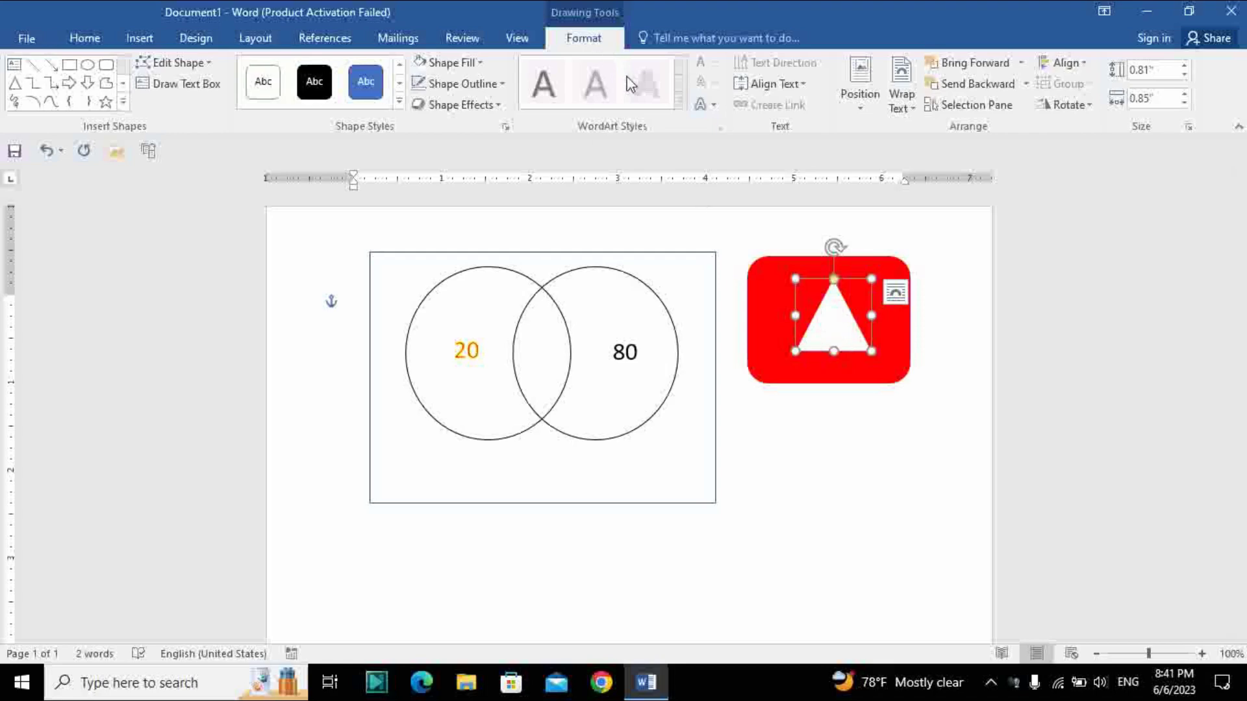
click(1091, 107)
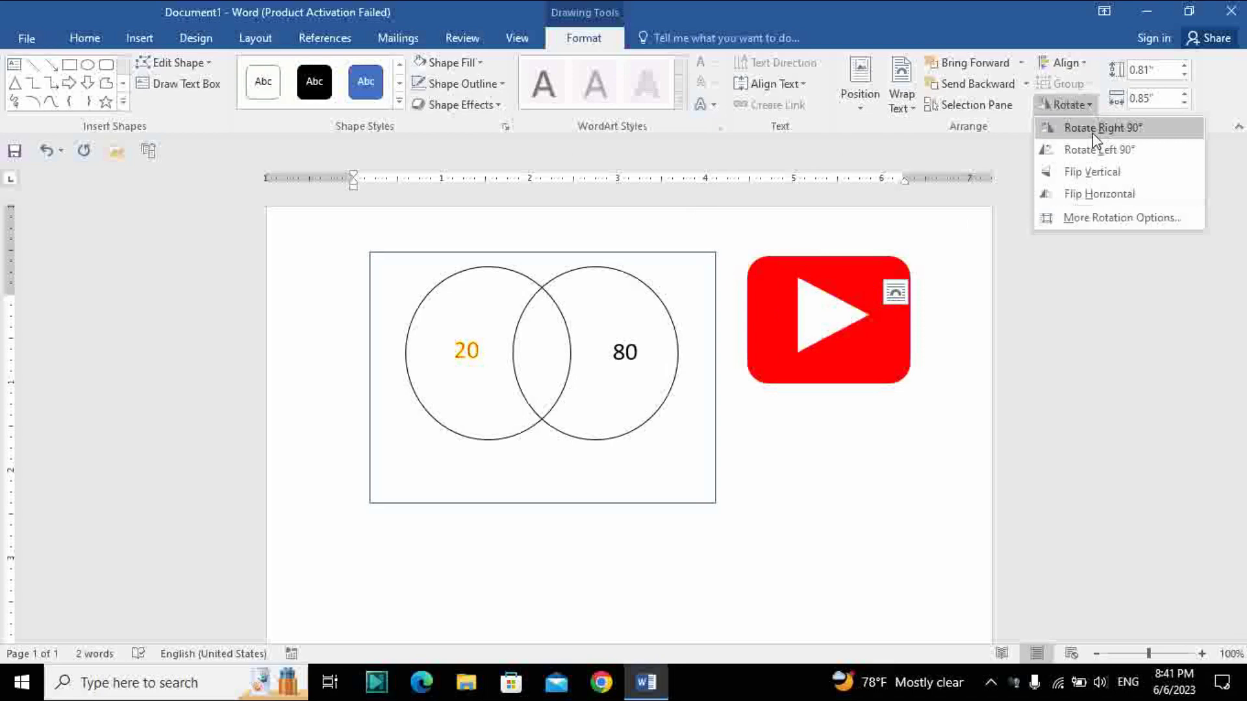
click(1096, 128)
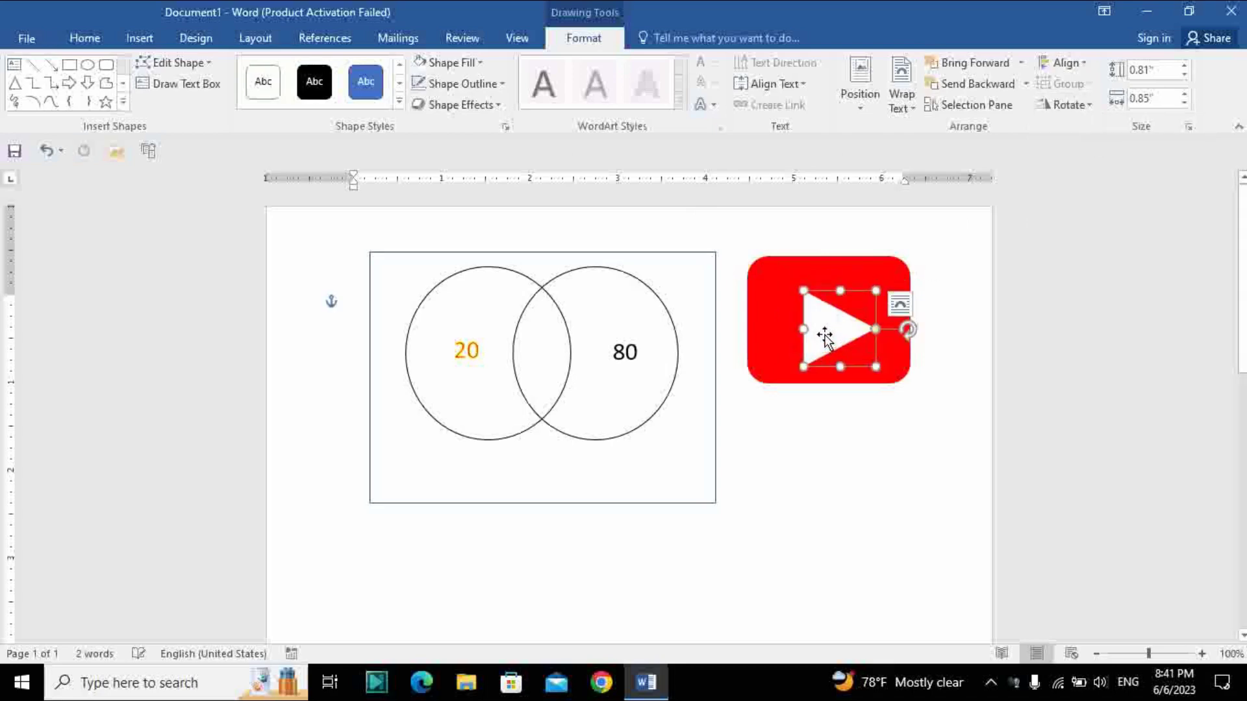
drag(825, 335, 831, 321)
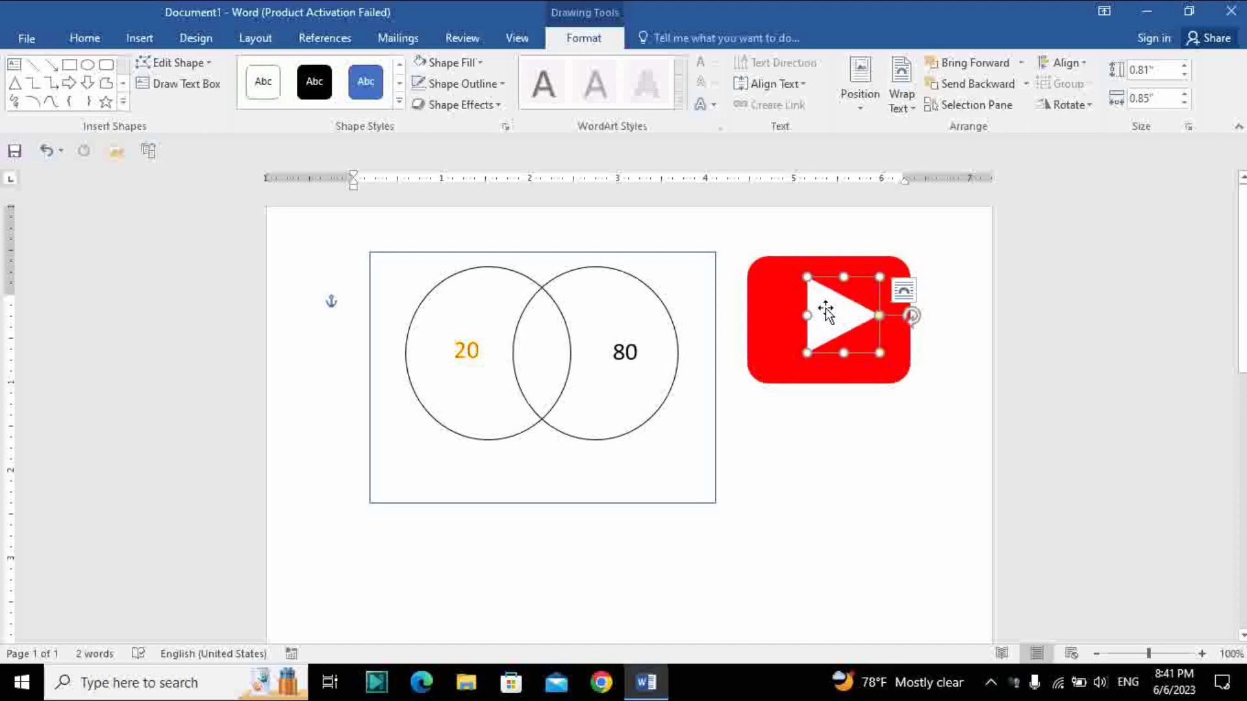
Group the red rectangle and white triangle into a single play-button logo
shift+click(777, 283)
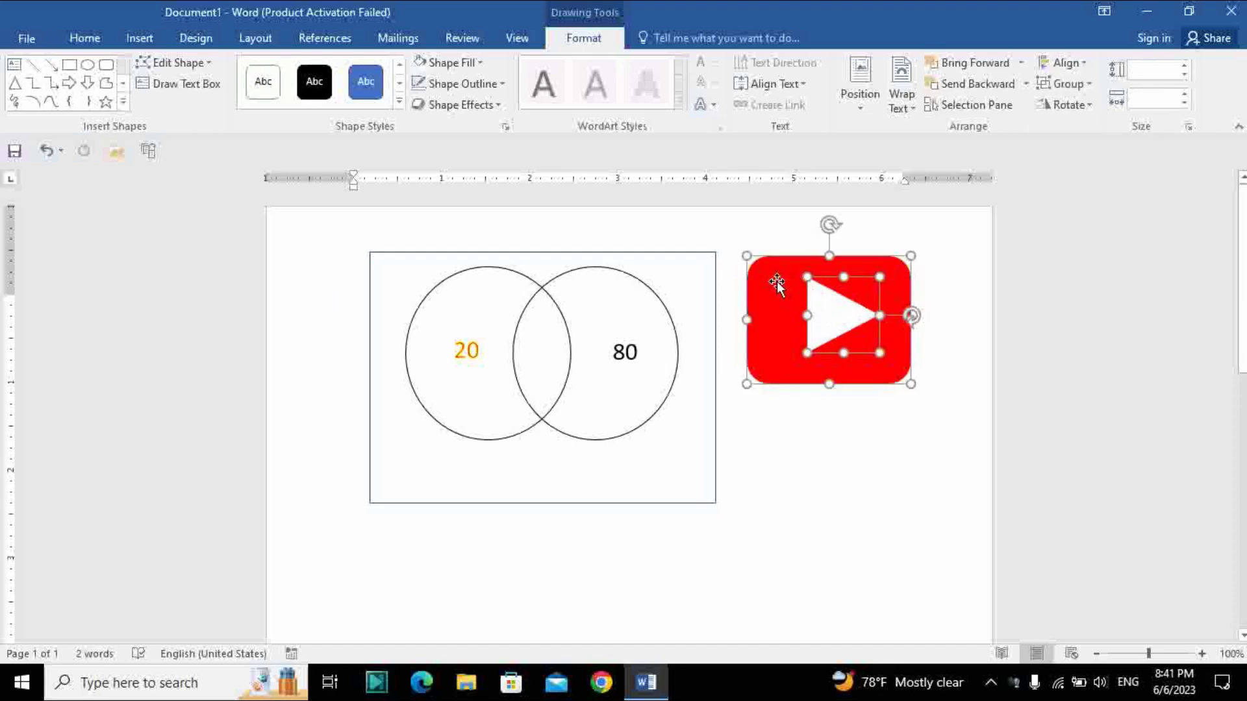
click(844, 349)
click(838, 329)
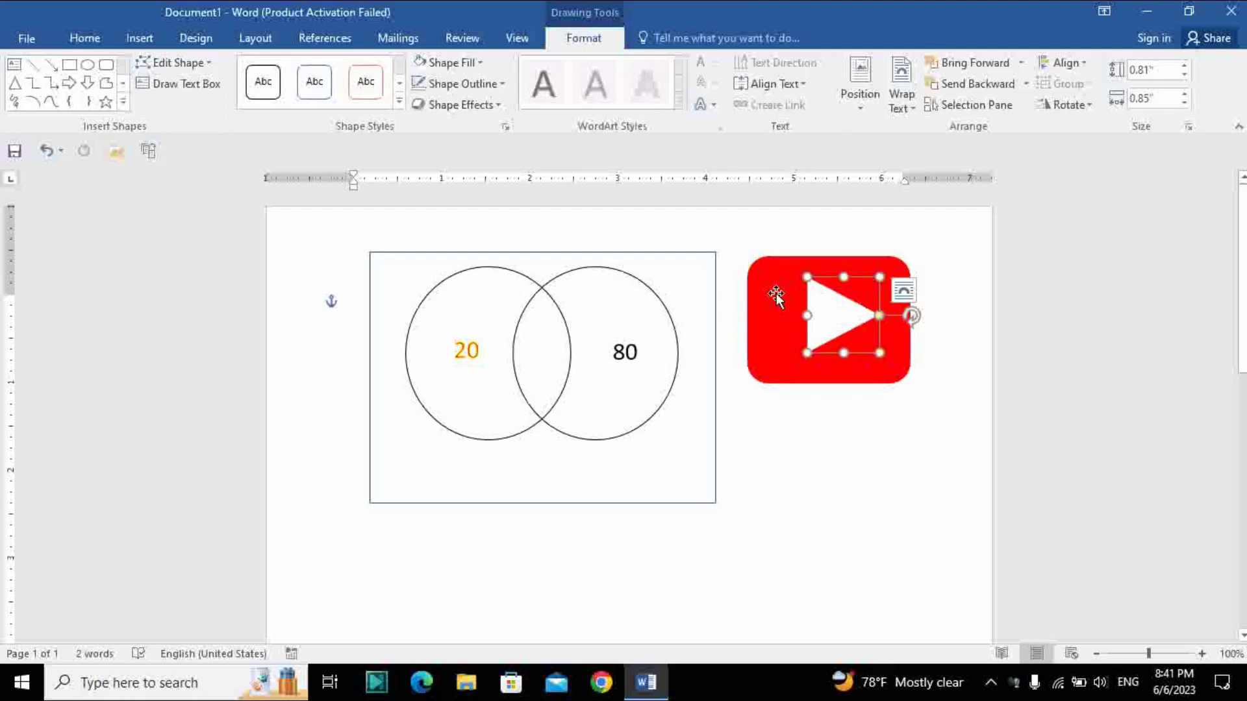
shift+click(777, 296)
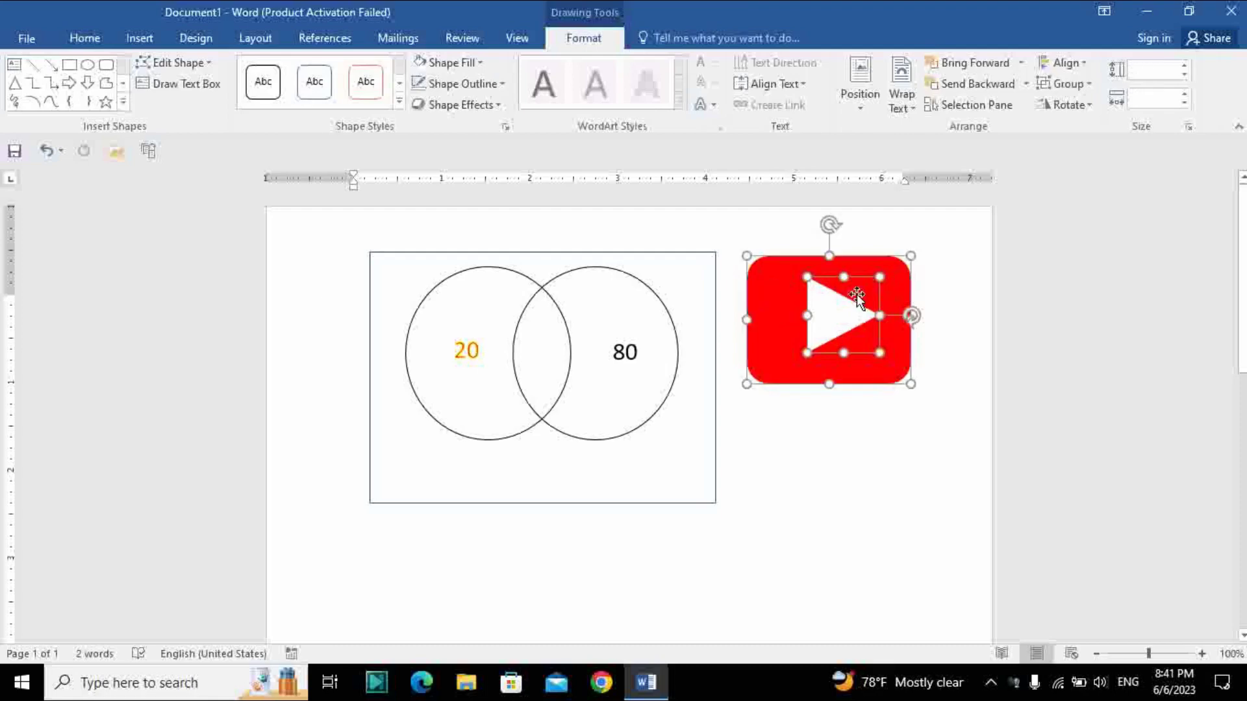
click(1076, 87)
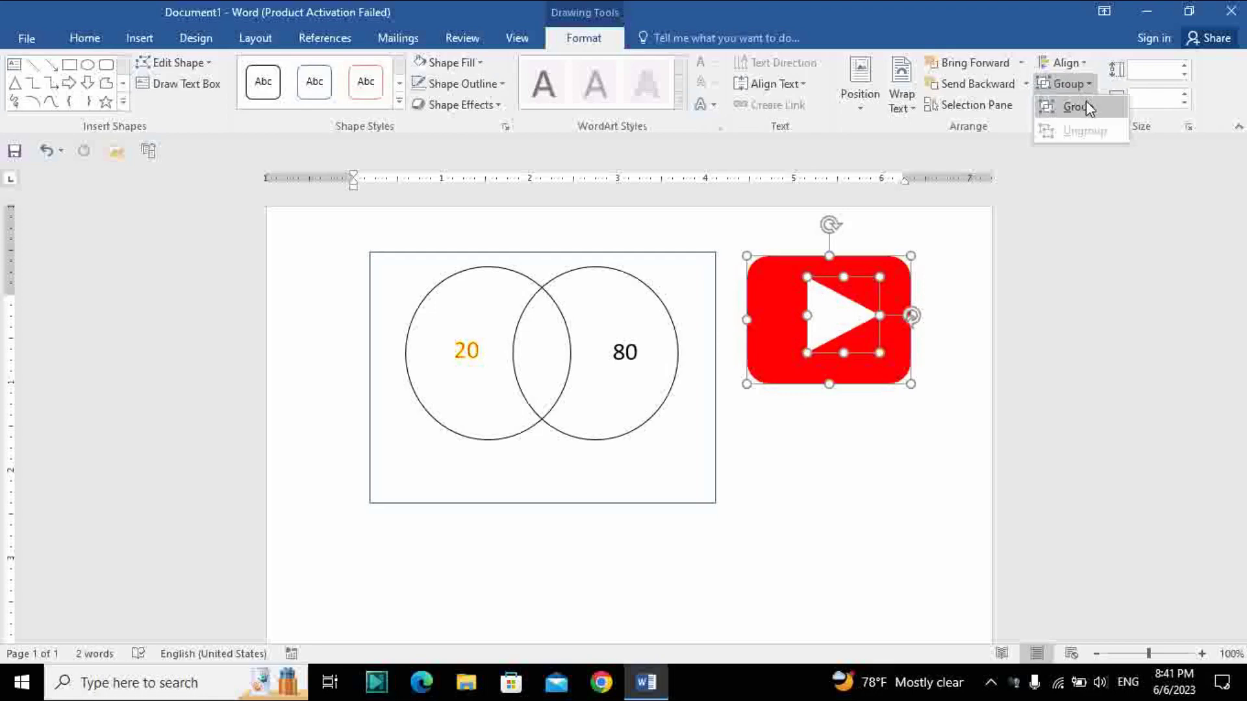
click(1078, 107)
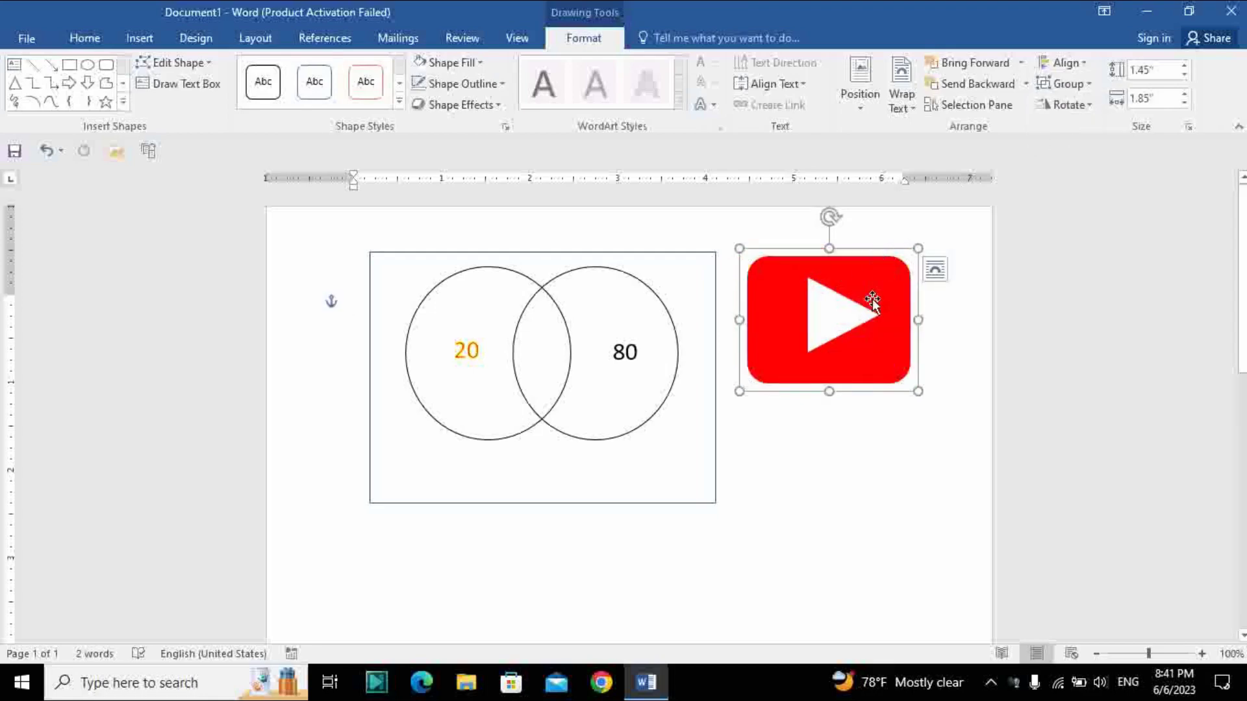
click(1090, 85)
click(1080, 134)
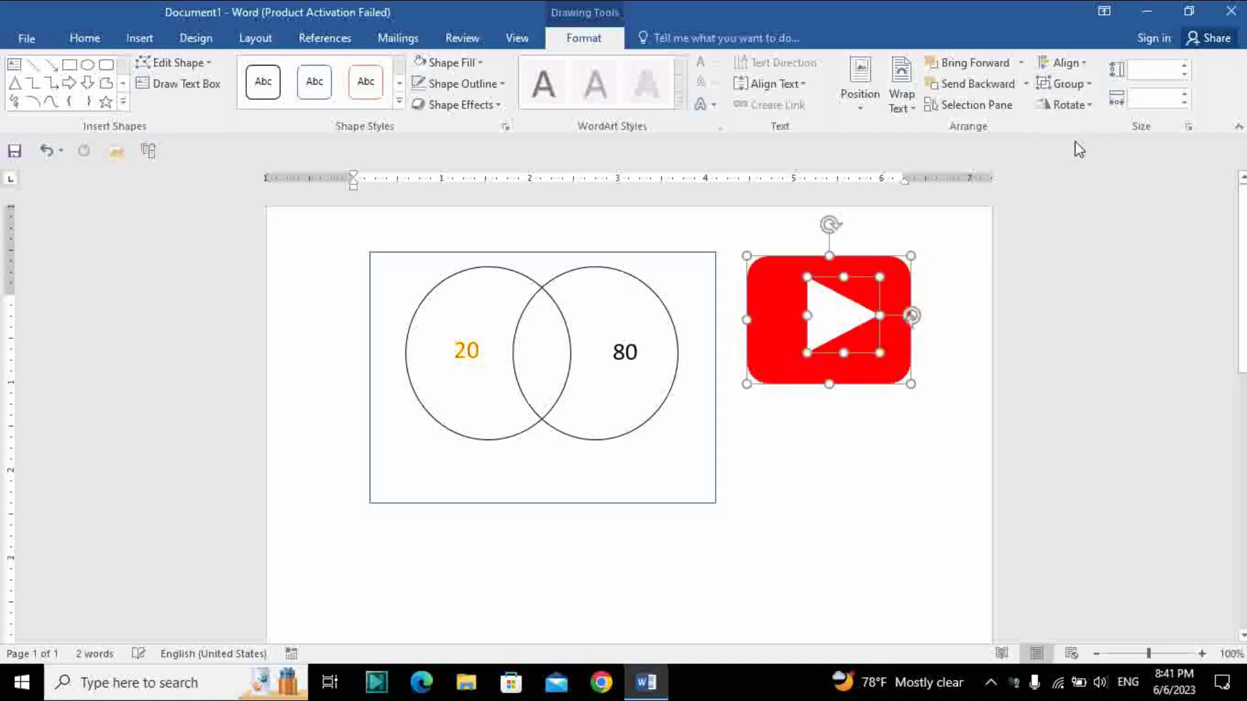
click(1068, 84)
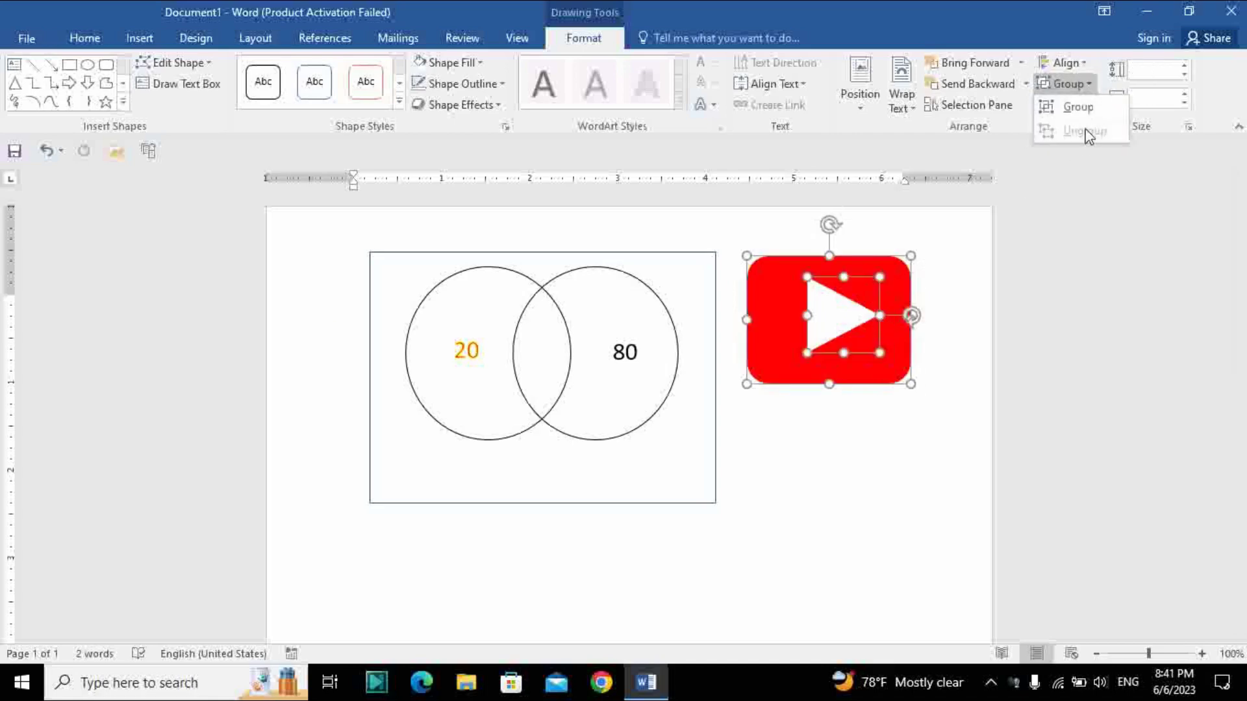
click(1086, 115)
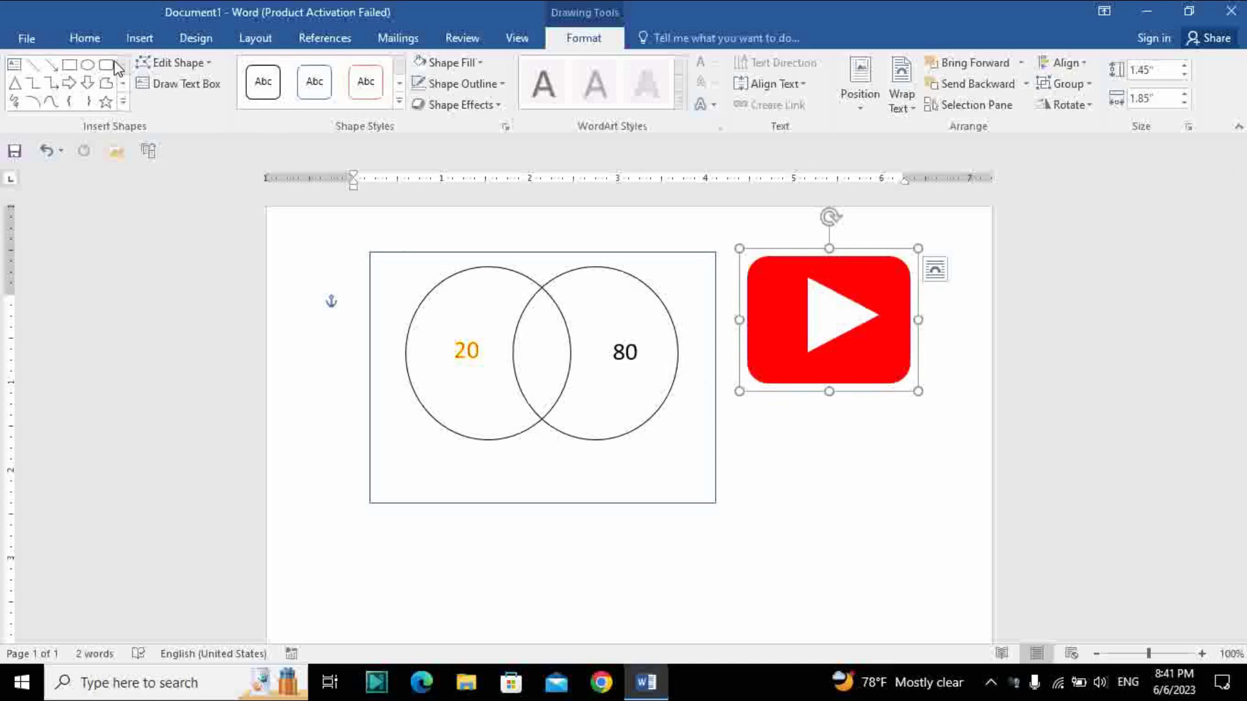
click(140, 38)
Draw a triangle with no fill and a 4½ pt outline
click(253, 97)
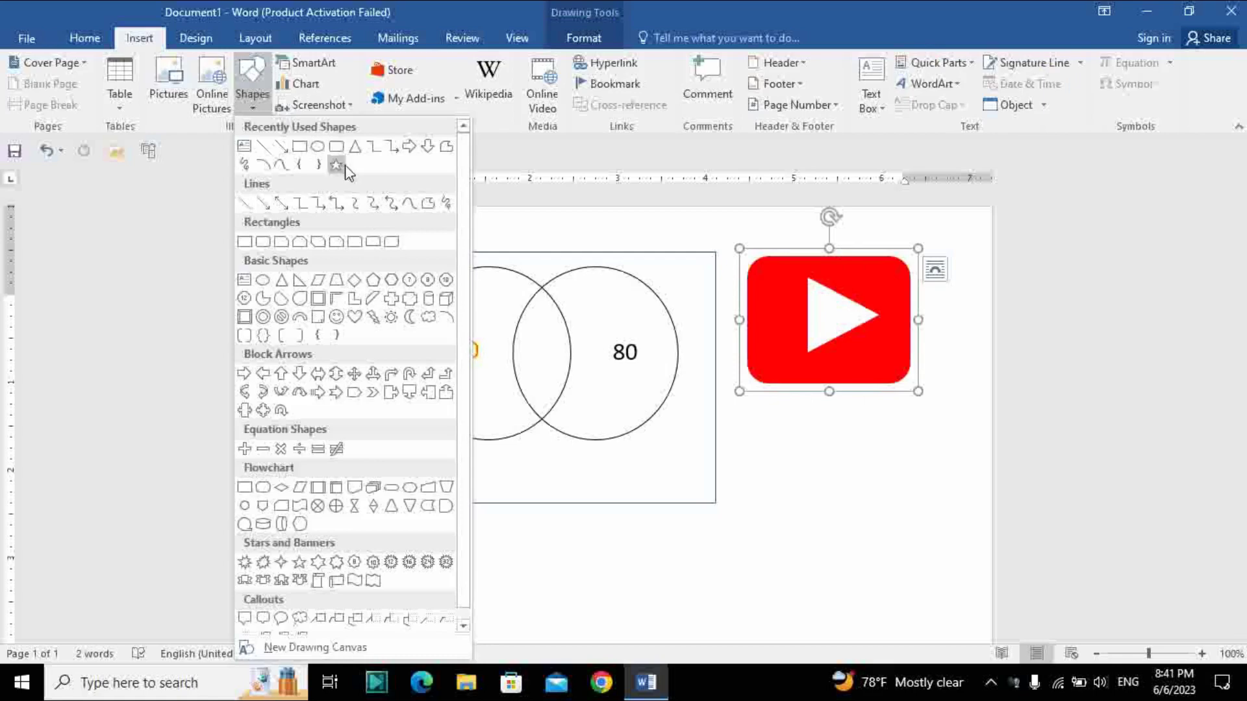
click(355, 147)
scroll(551, 417, down, 1)
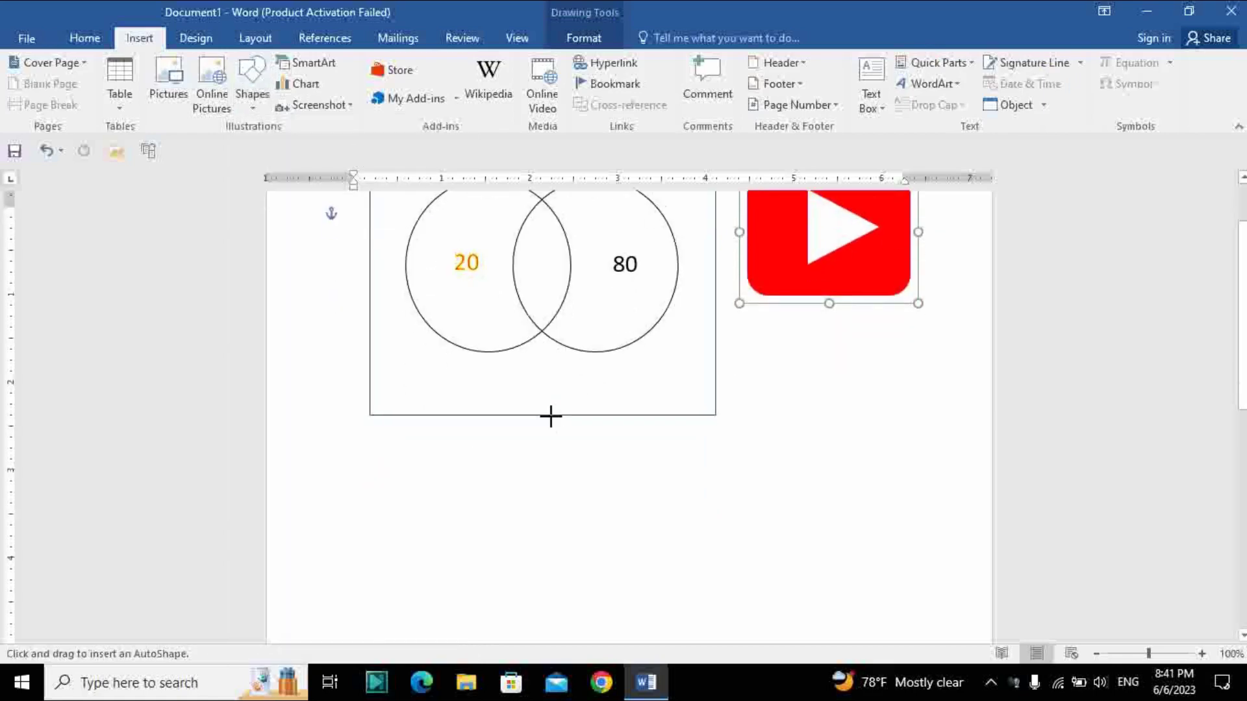
scroll(454, 364, down, 3)
drag(363, 296, 543, 485)
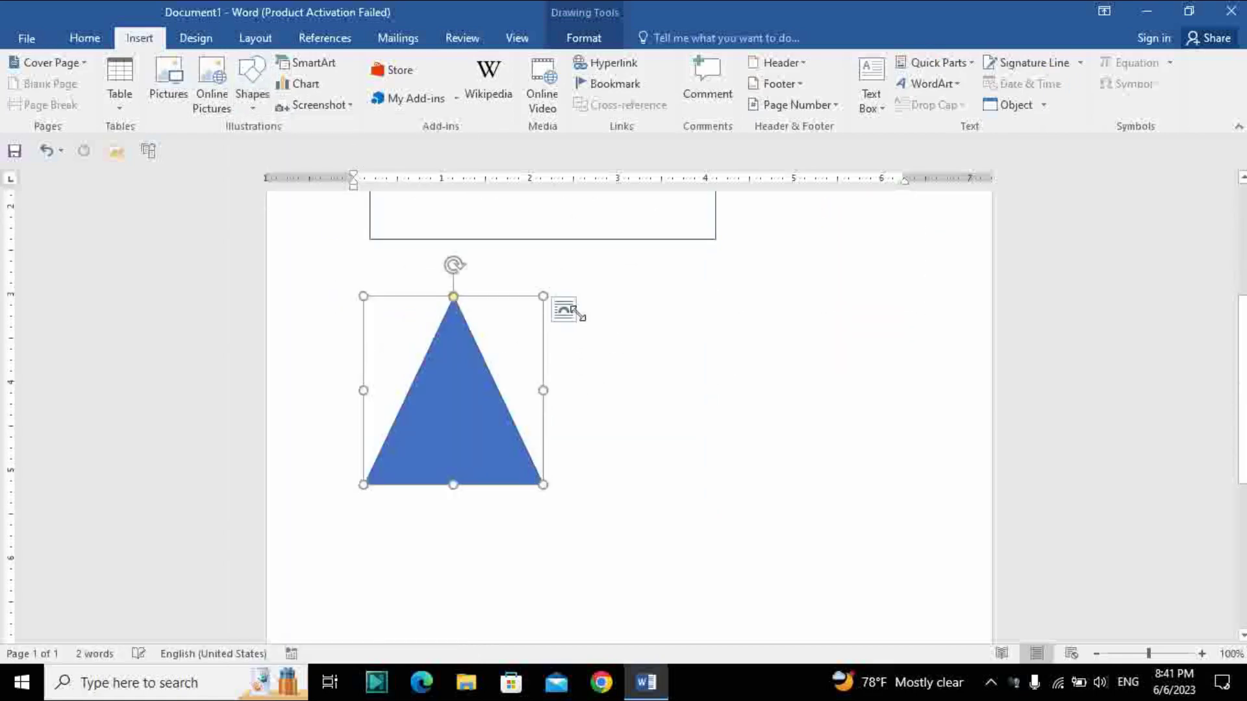
click(465, 71)
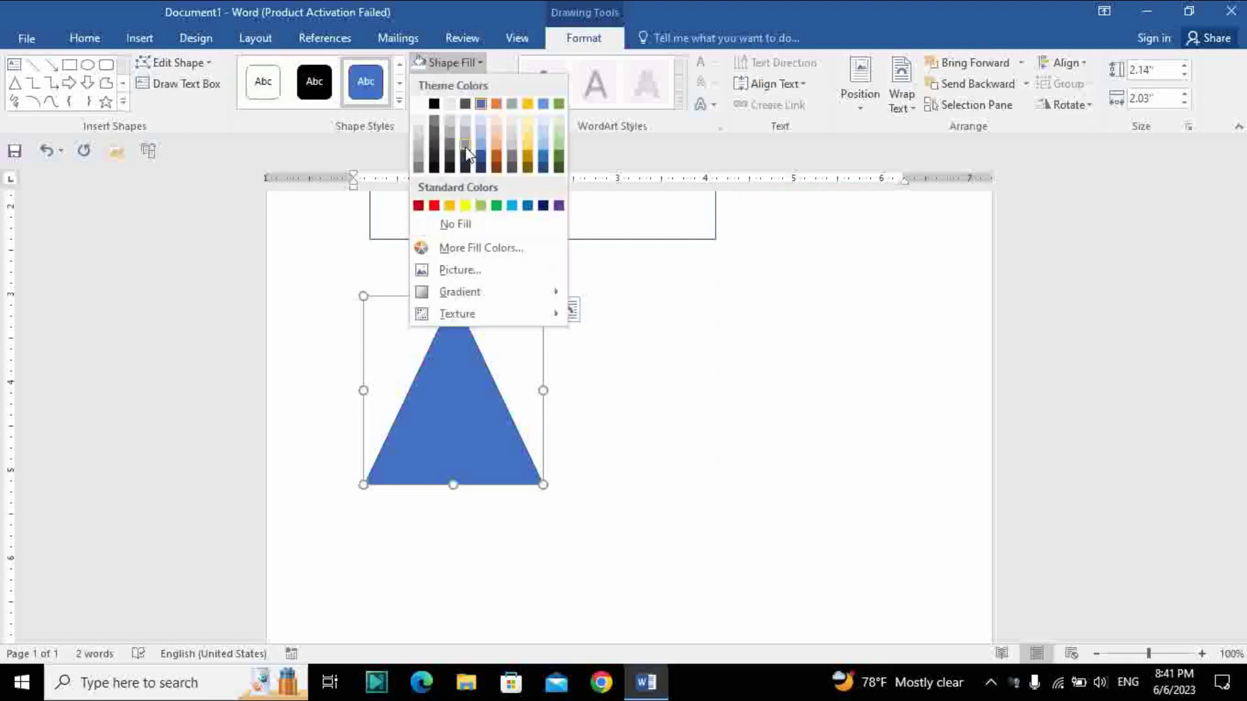
click(477, 221)
click(462, 83)
mouse_move(457, 291)
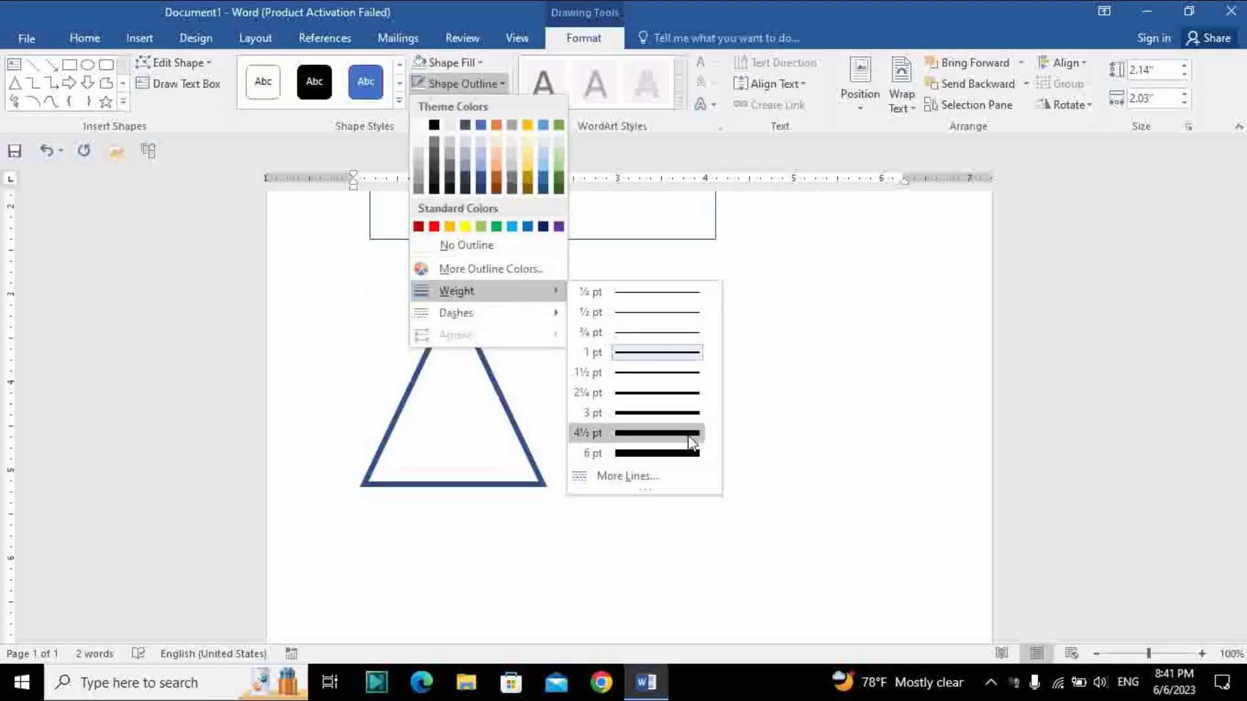
click(682, 442)
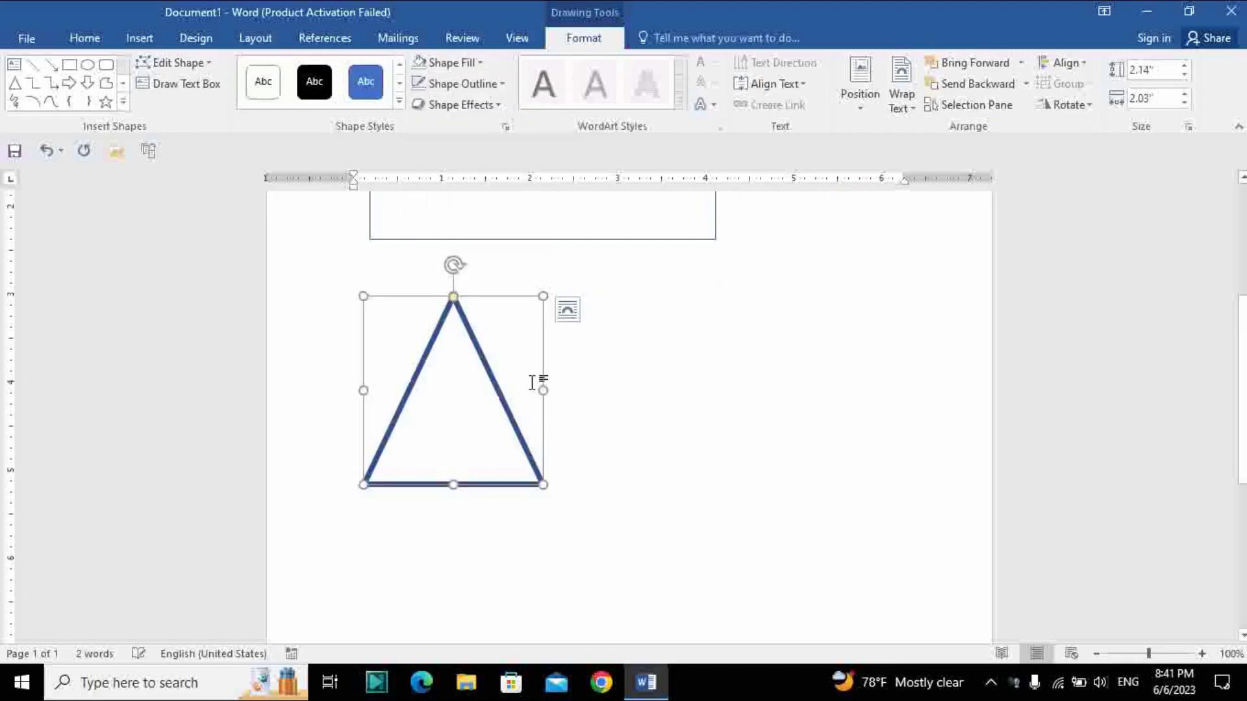
Copy and paste the triangle, flip it vertically, and overlap it to form a six-pointed star
right_click(487, 365)
click(519, 53)
right_click(481, 337)
click(515, 81)
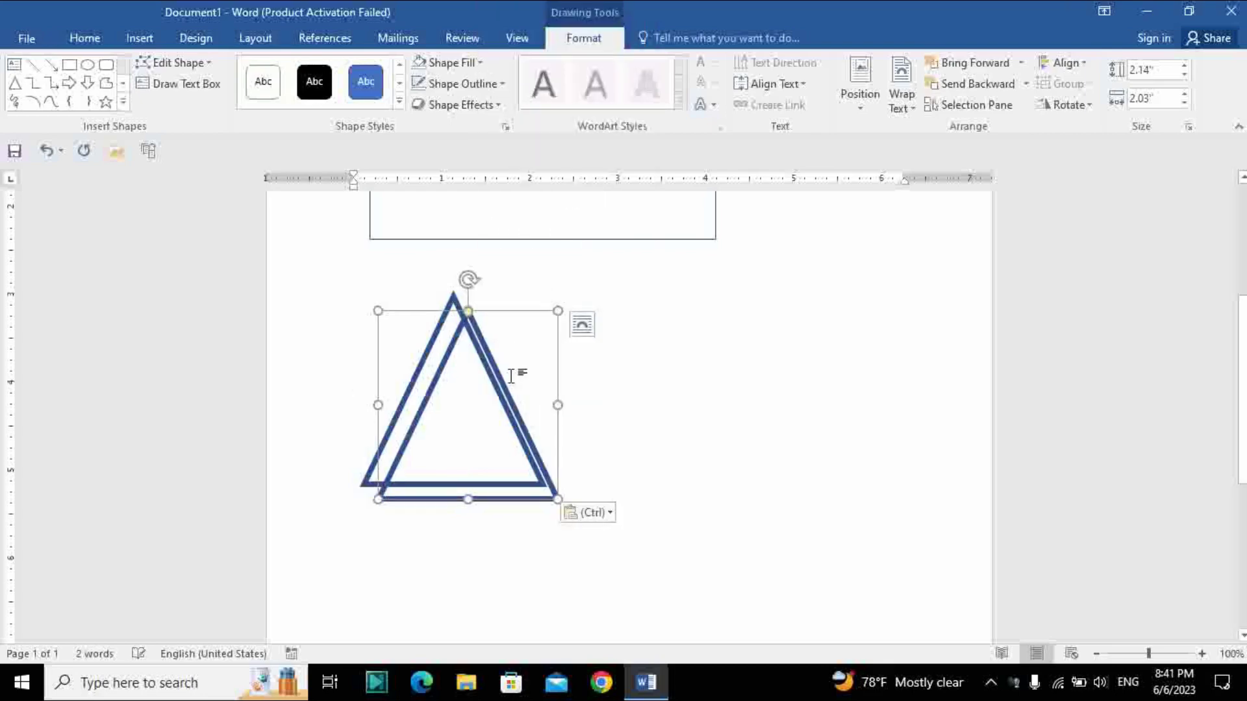
click(1065, 105)
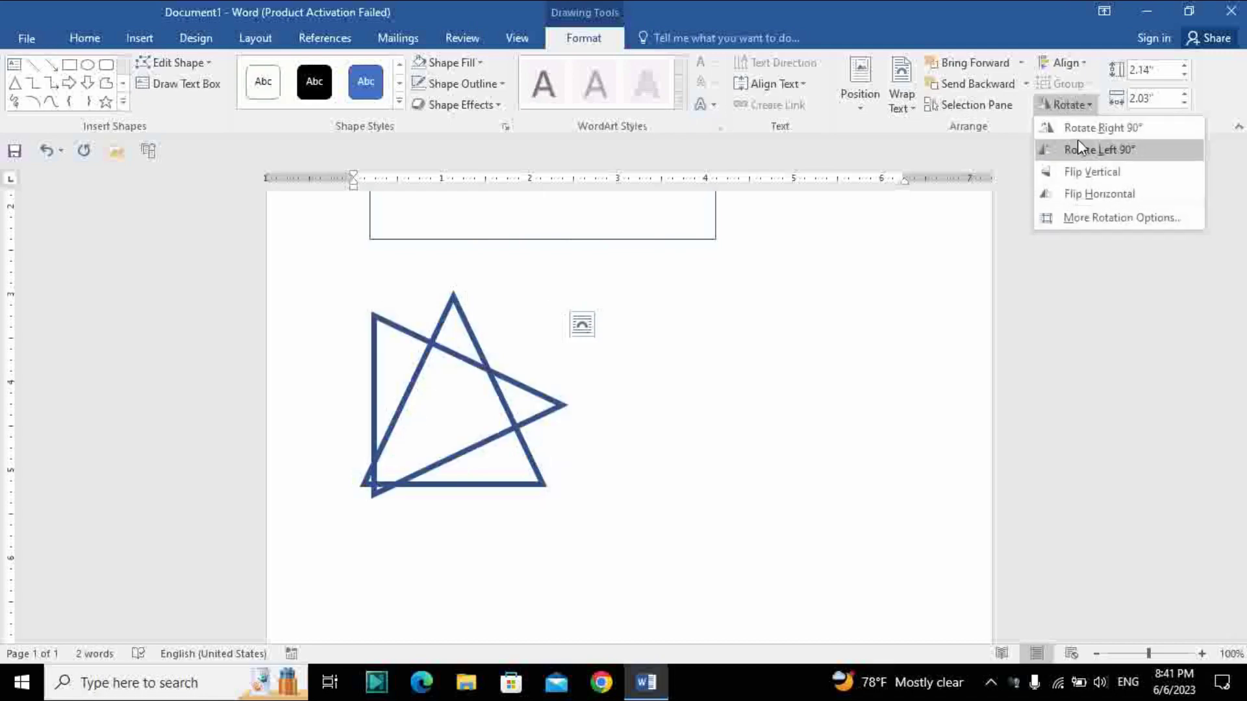
click(1104, 173)
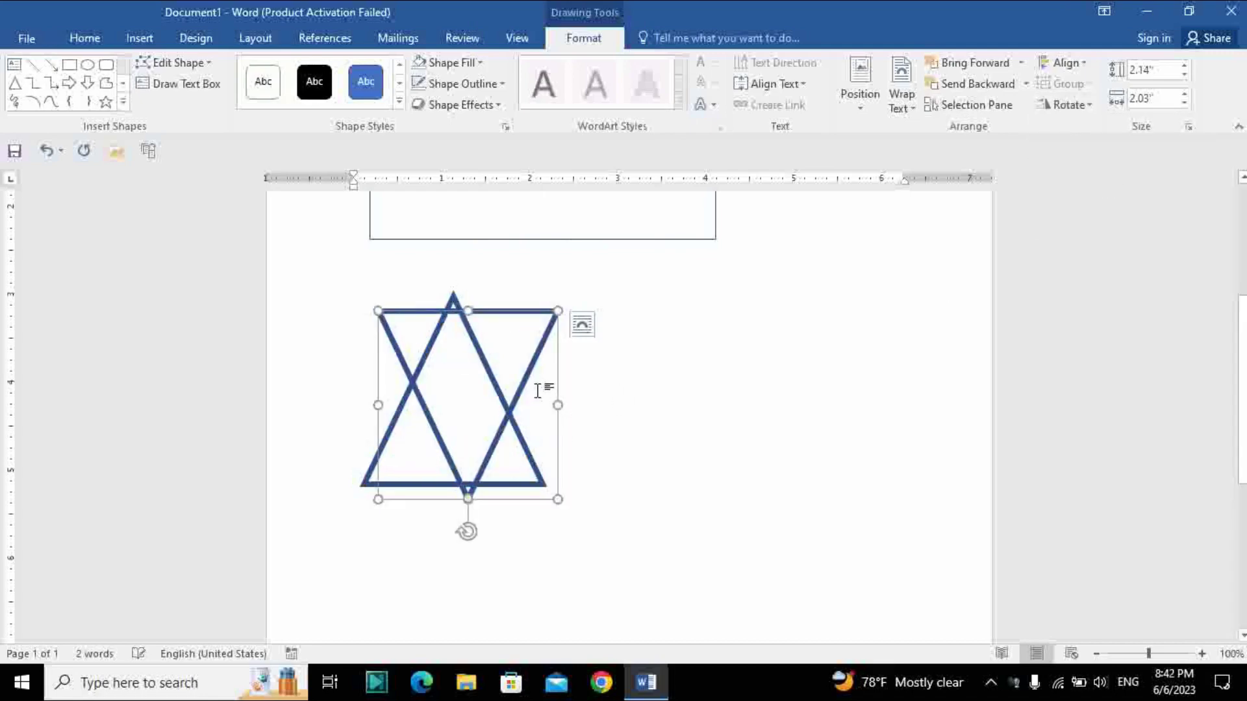
drag(530, 375, 515, 408)
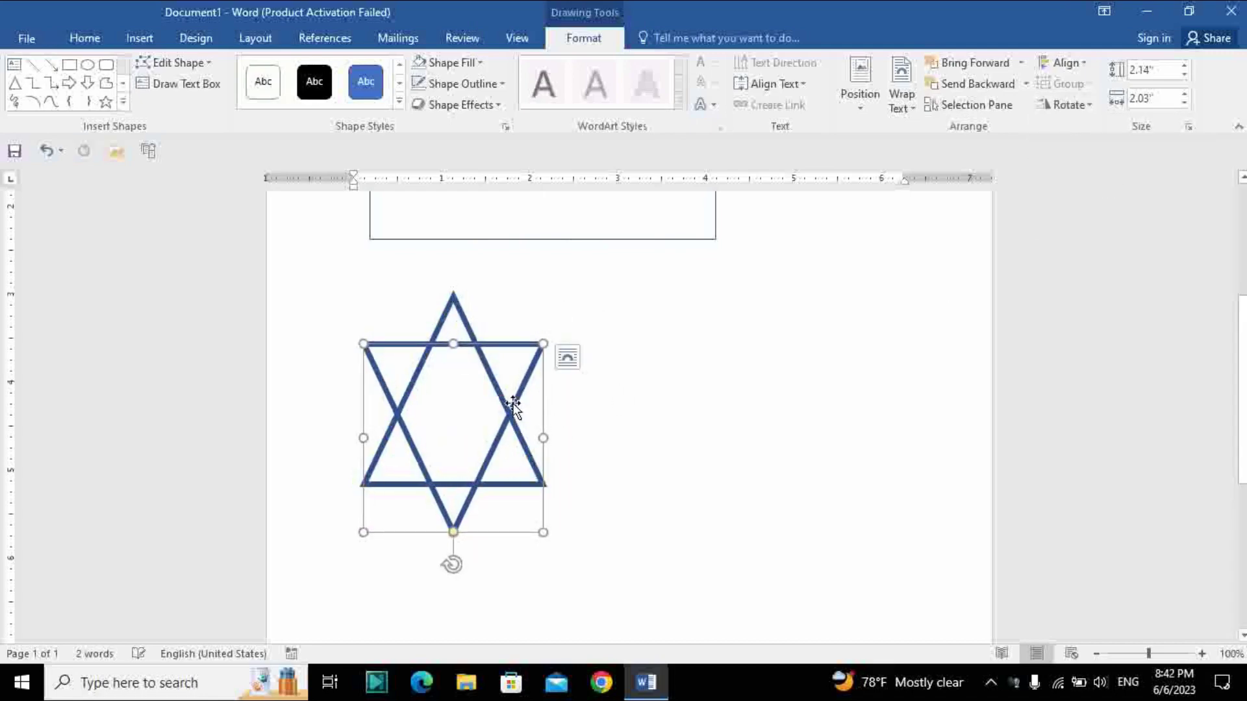
Group both triangles and resize the star to about 2.28" by 2.25"
shift+click(463, 311)
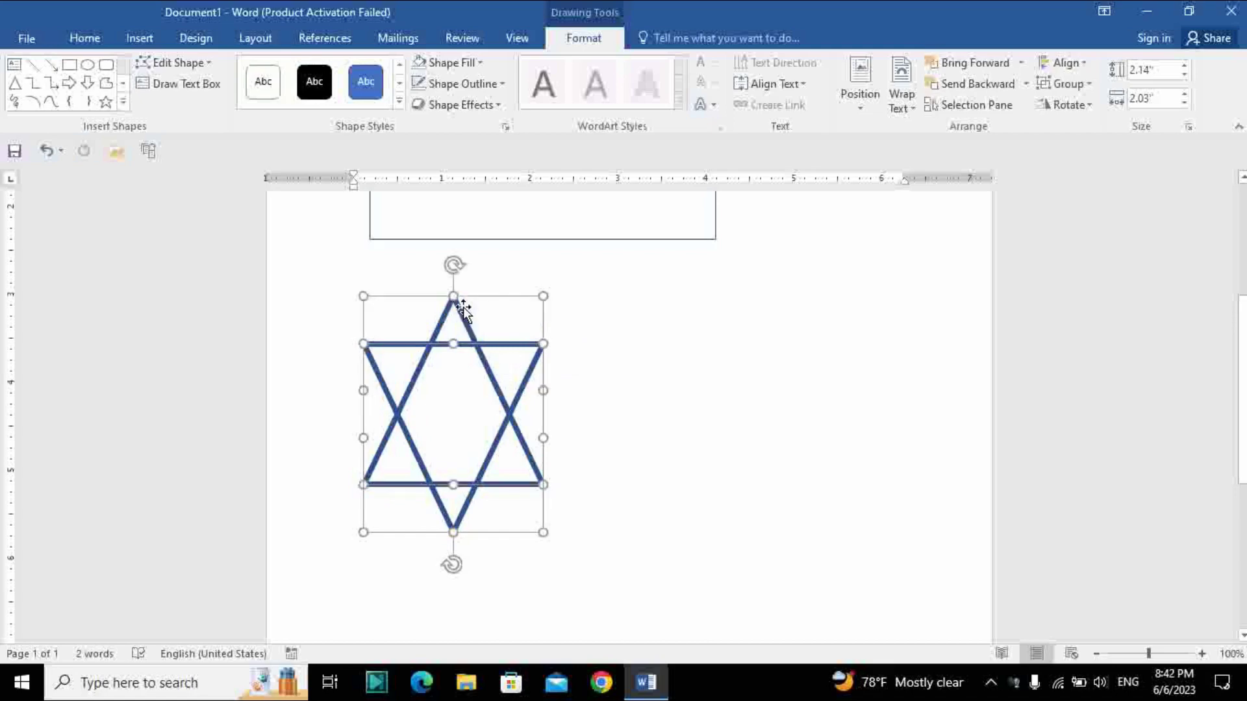
click(1063, 83)
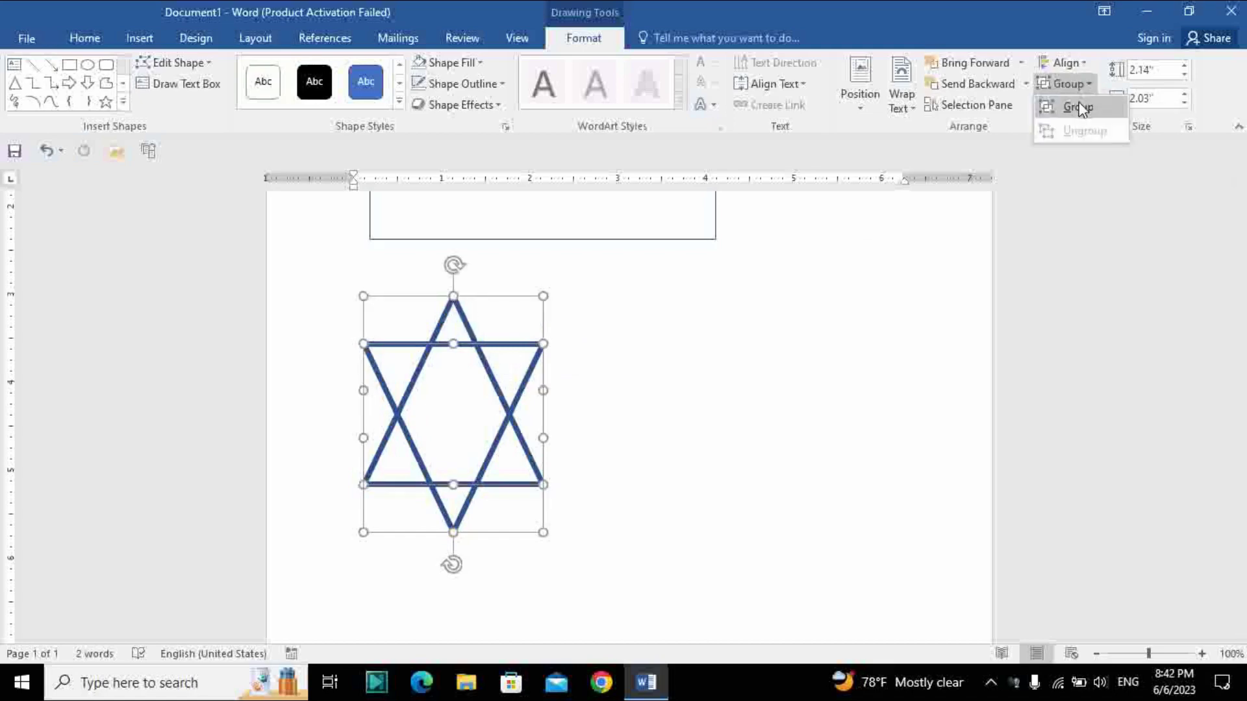
click(1068, 104)
drag(550, 539, 570, 504)
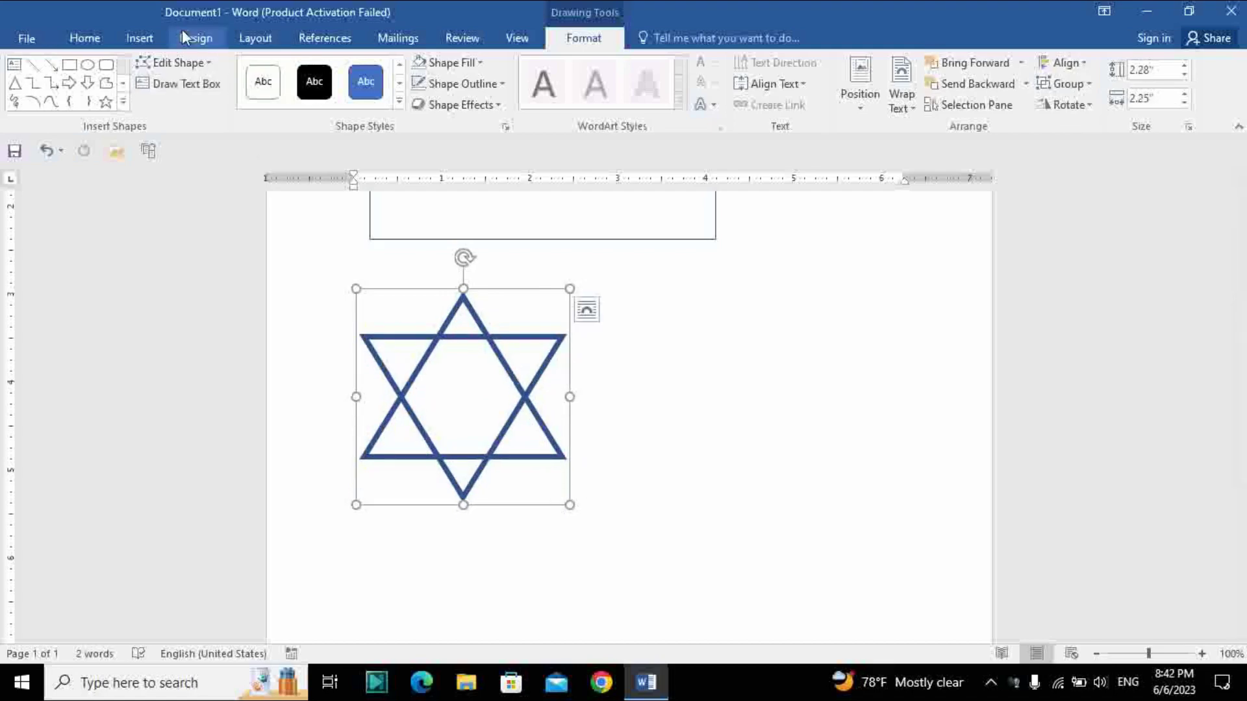
Draw a rounded rectangle beside the star with an outer shadow, reflection and parallel 3-D rotation
click(105, 64)
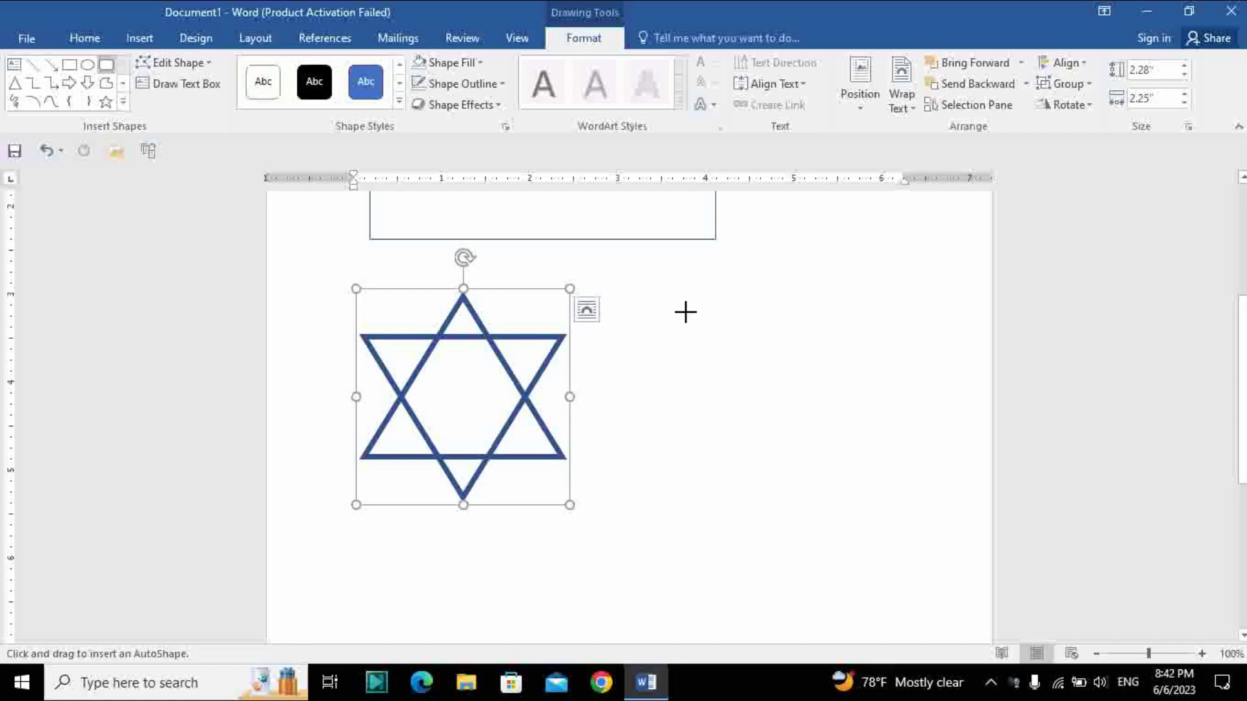
drag(677, 303, 768, 408)
click(488, 103)
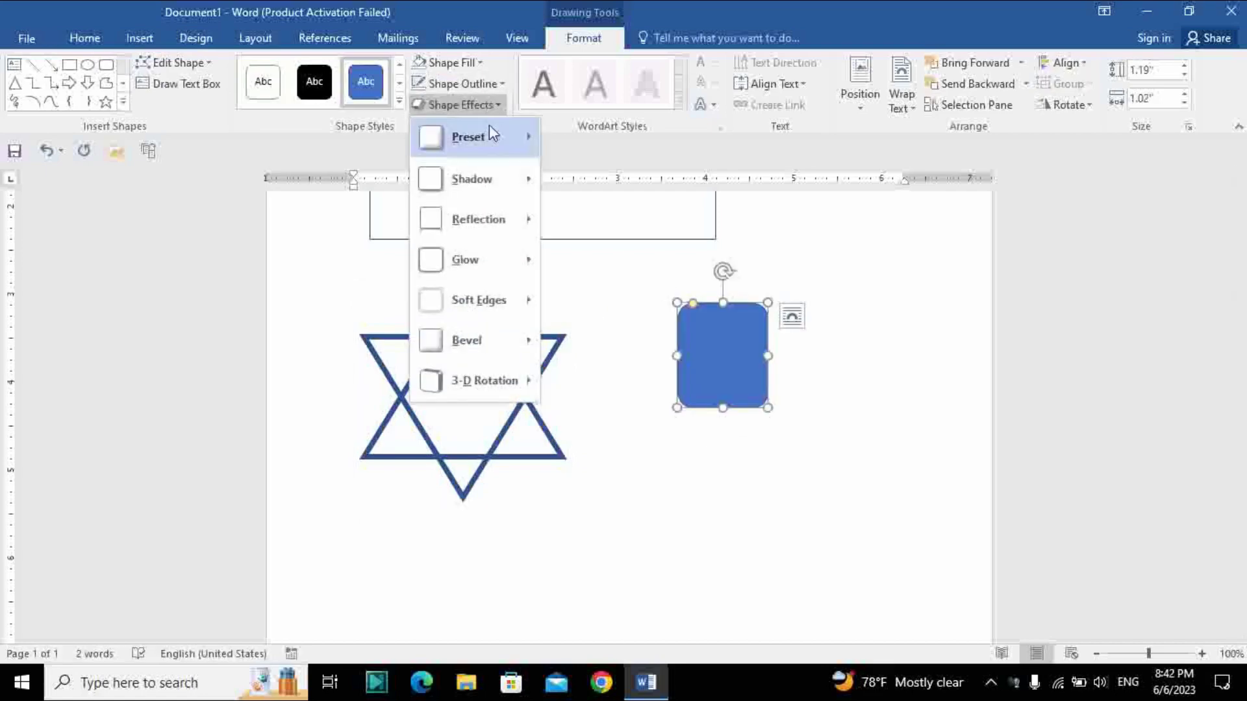
mouse_move(473, 179)
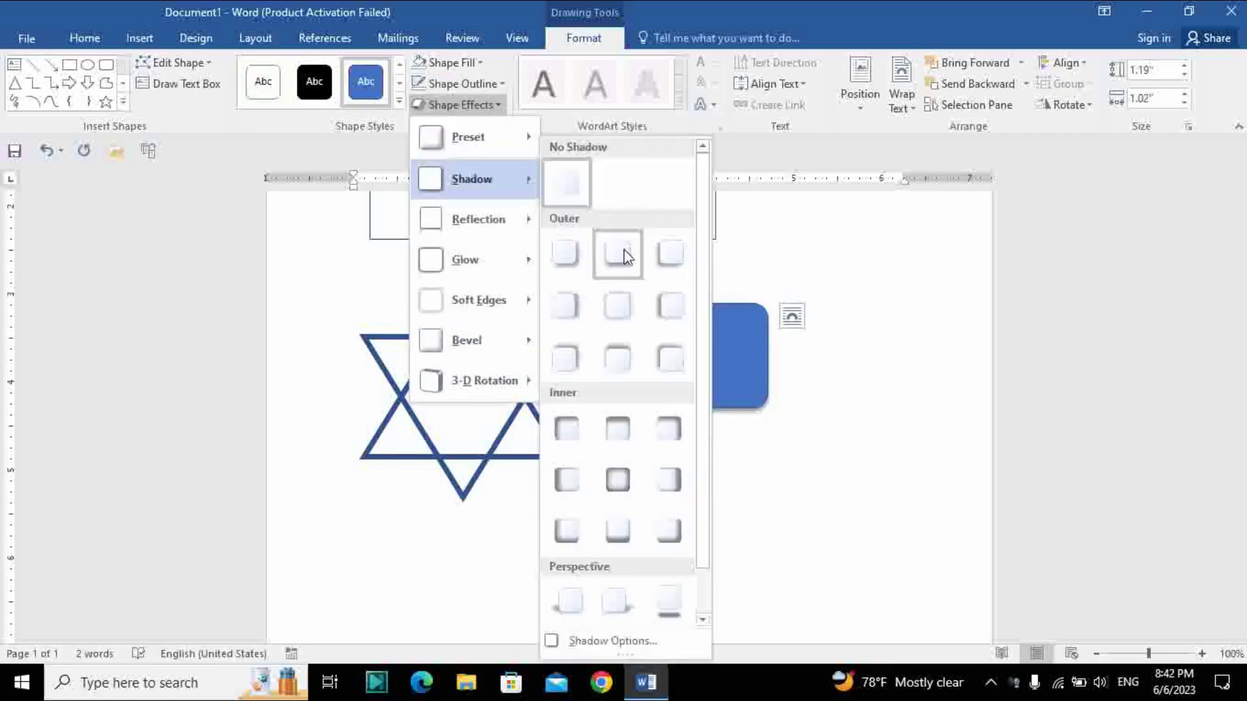
click(621, 251)
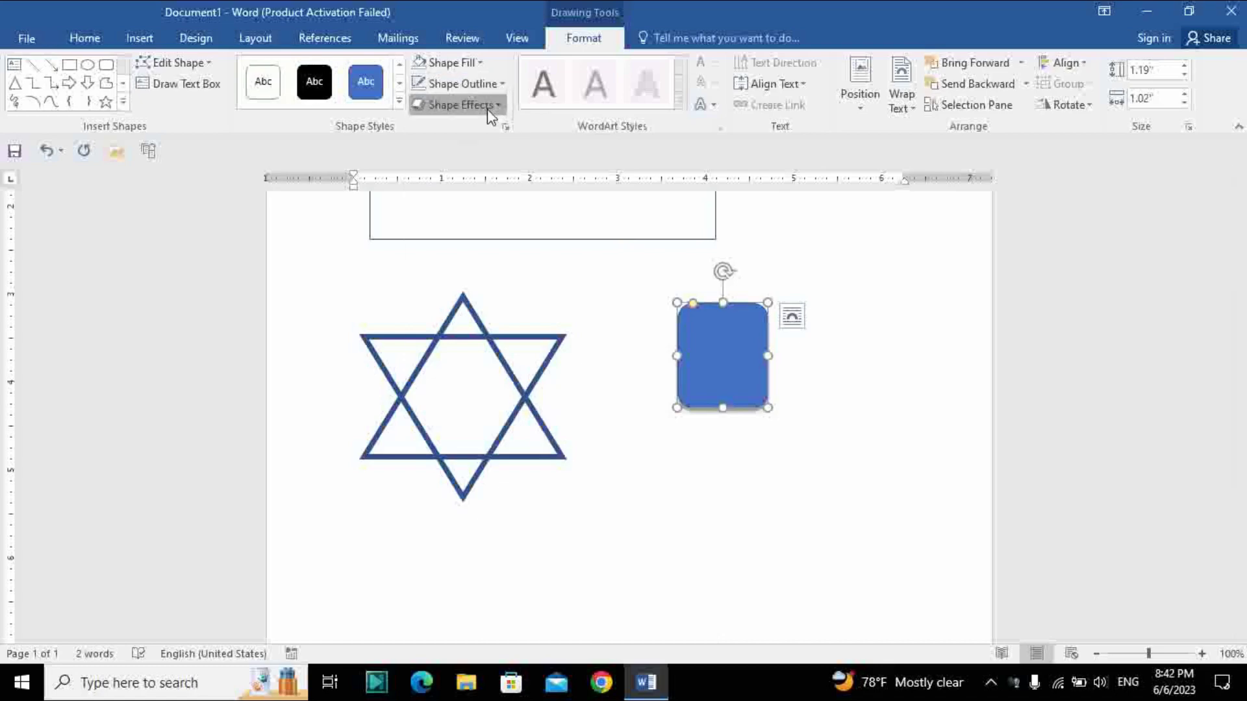
click(458, 105)
mouse_move(478, 220)
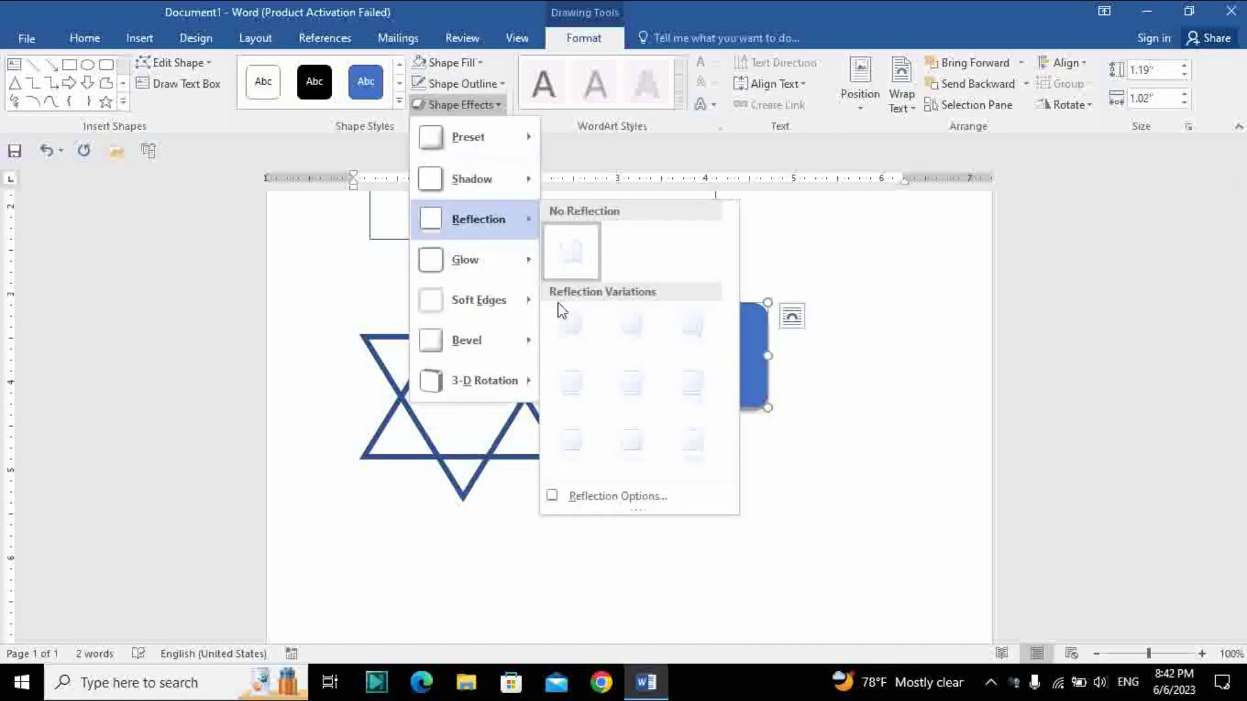
click(632, 382)
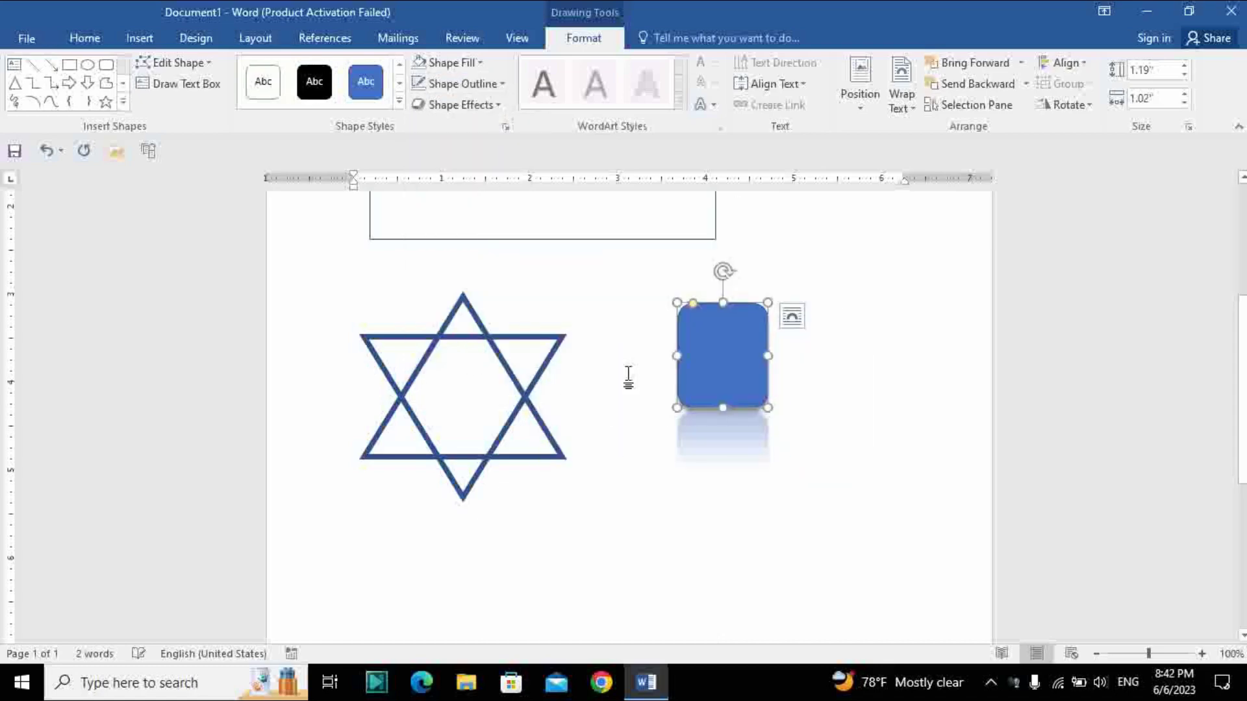
click(476, 105)
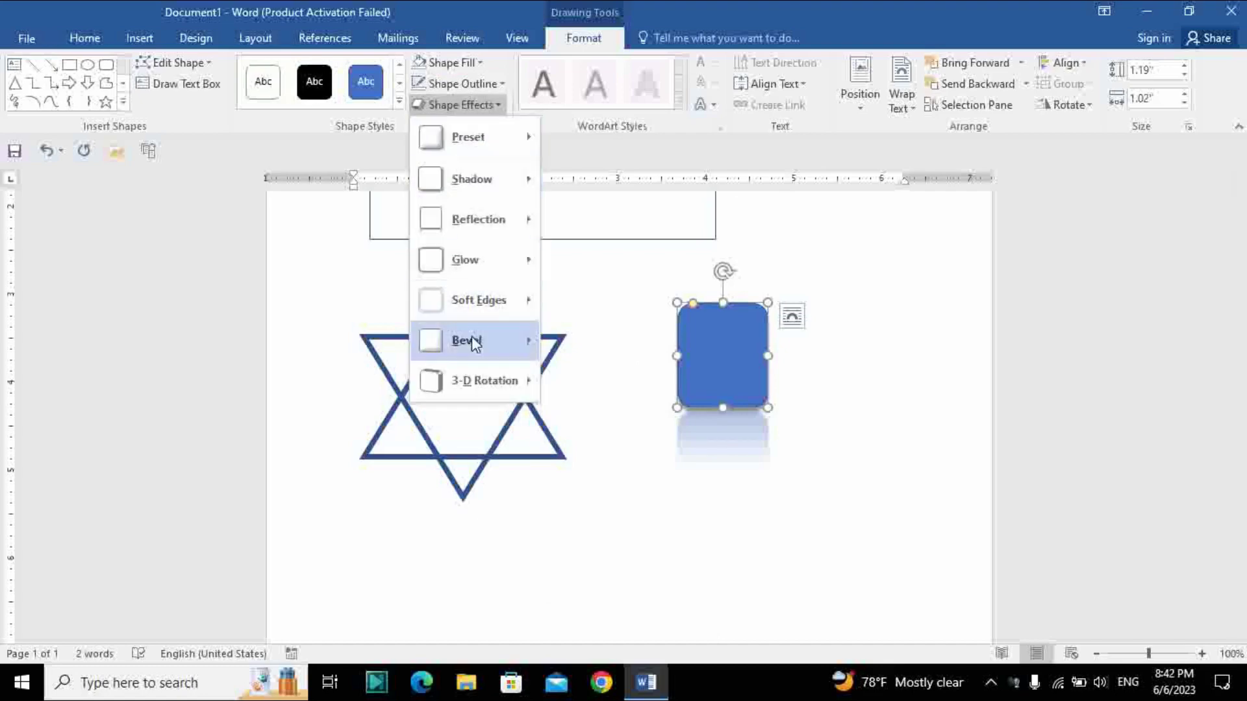
mouse_move(476, 380)
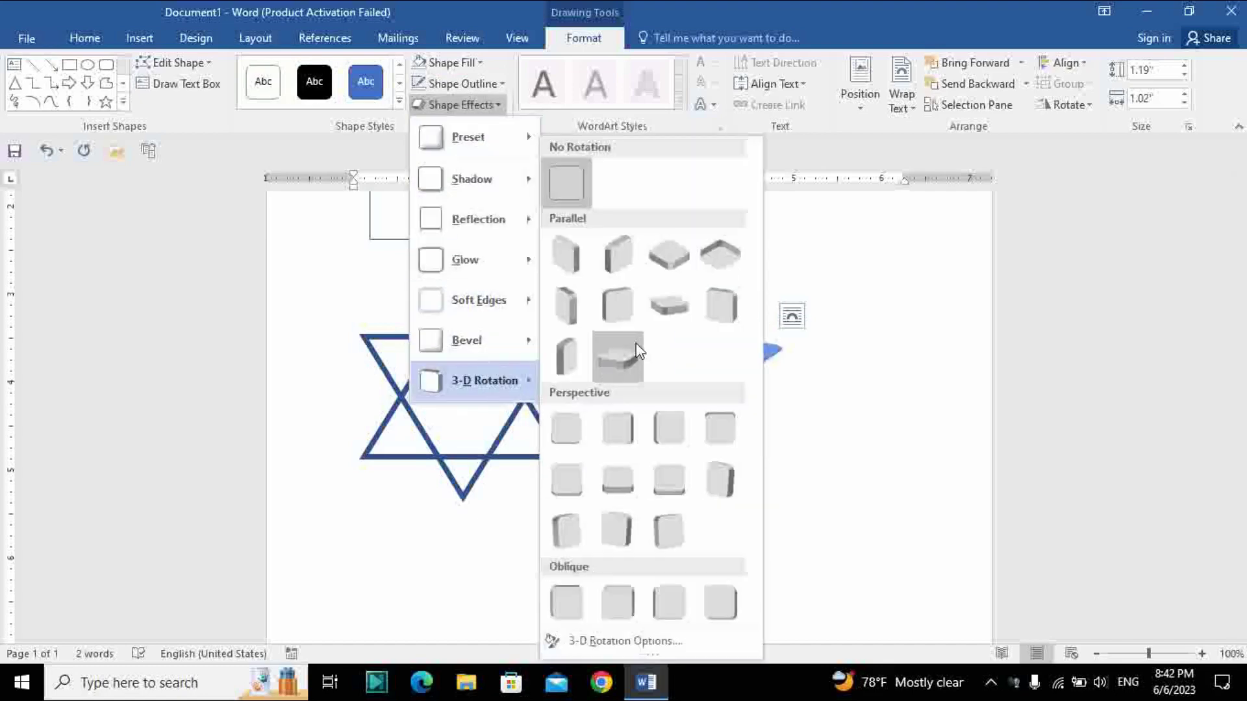
click(626, 266)
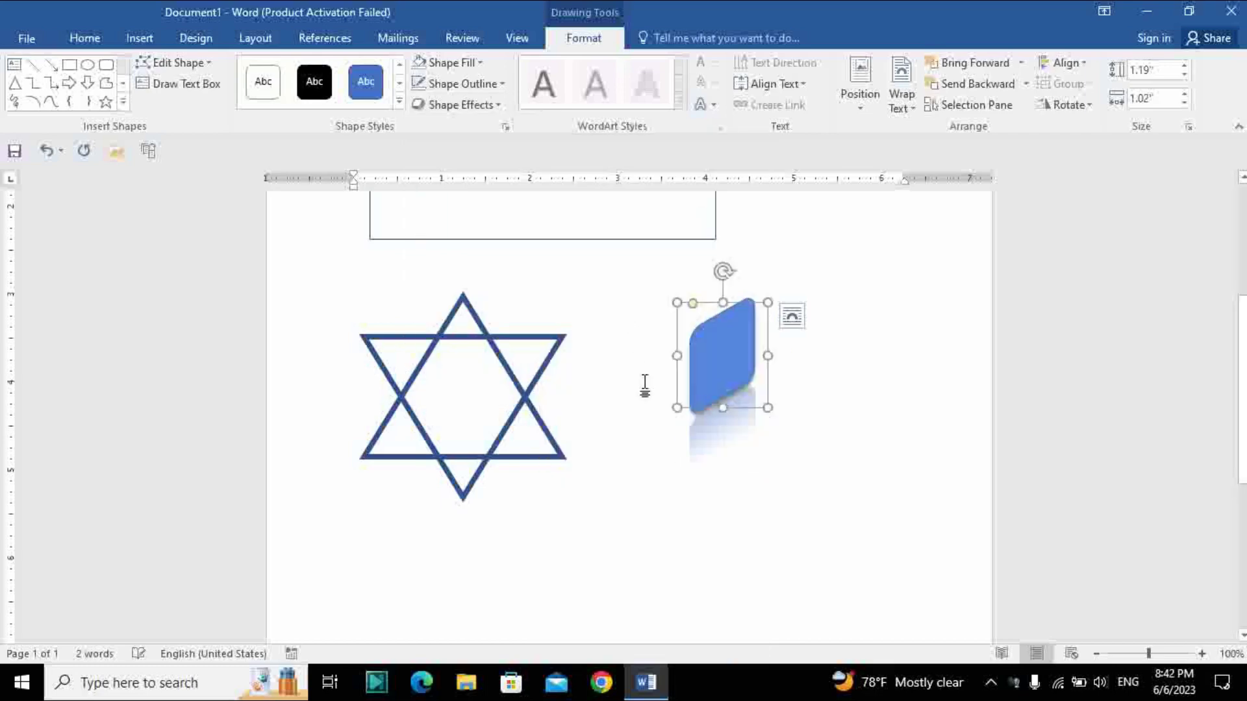
Set the shape's top bevel width and height to 20 pt in 3-D Format
click(477, 104)
mouse_move(475, 340)
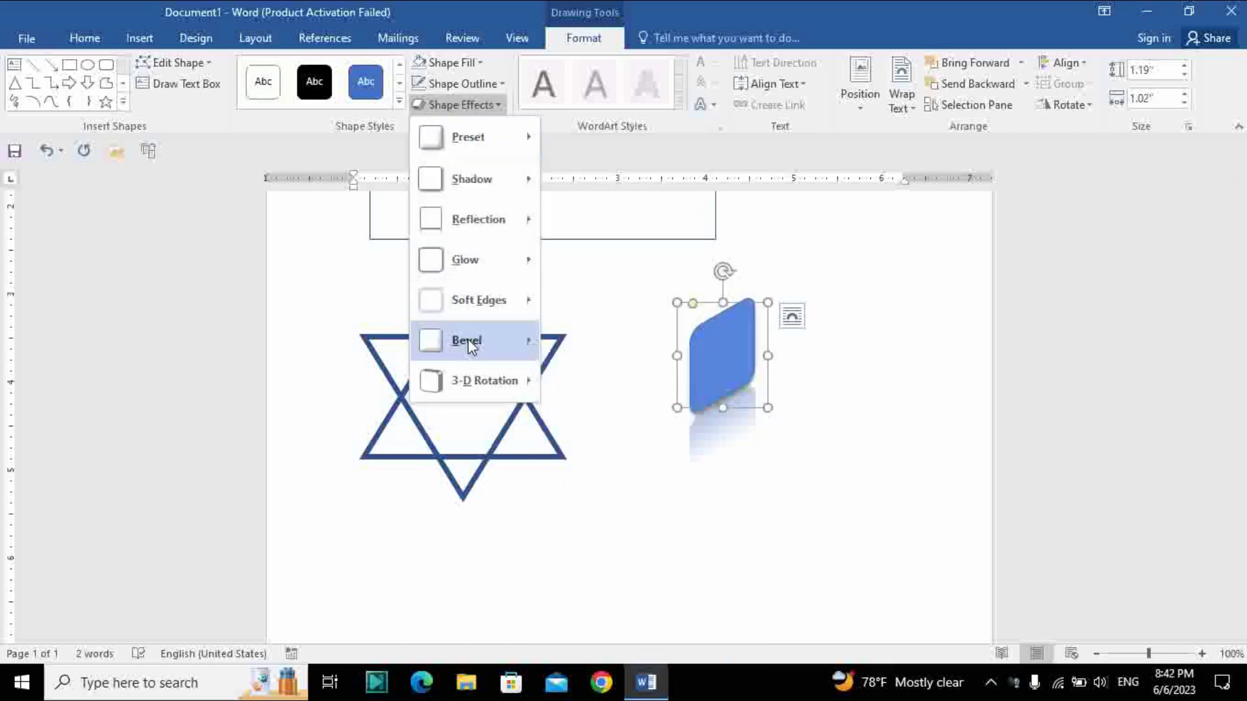
click(617, 575)
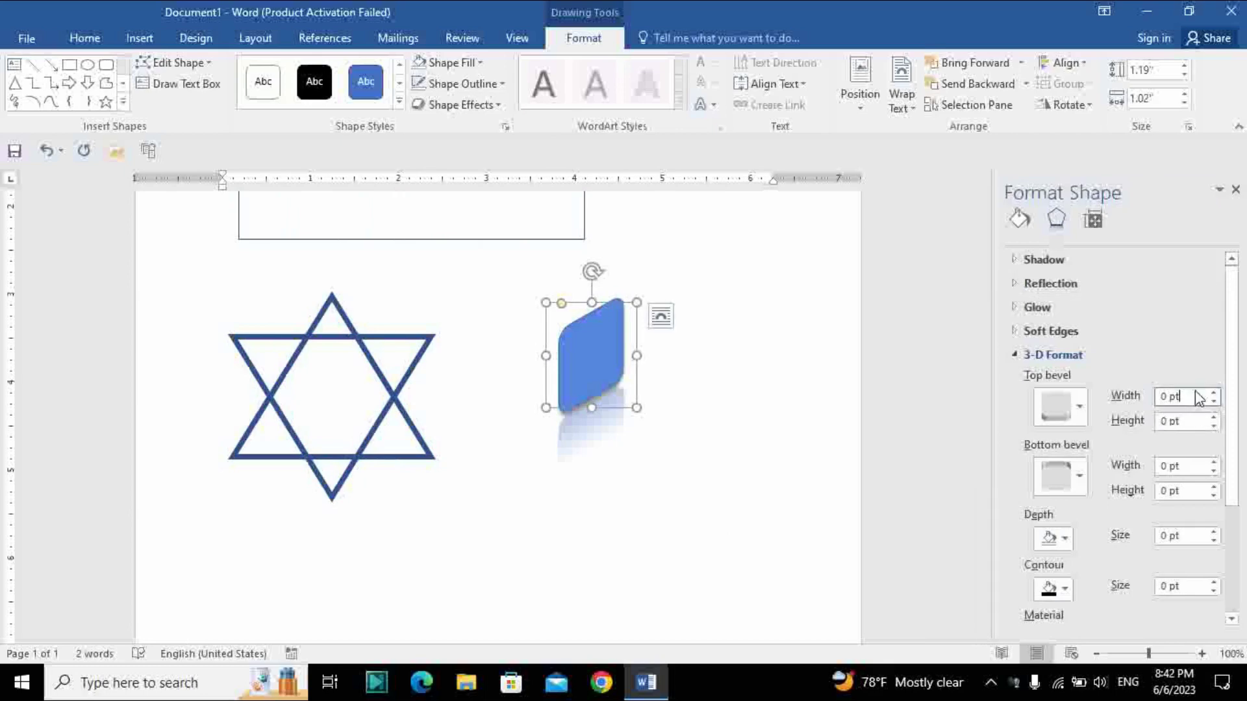
drag(1192, 397, 1100, 384)
text(20)
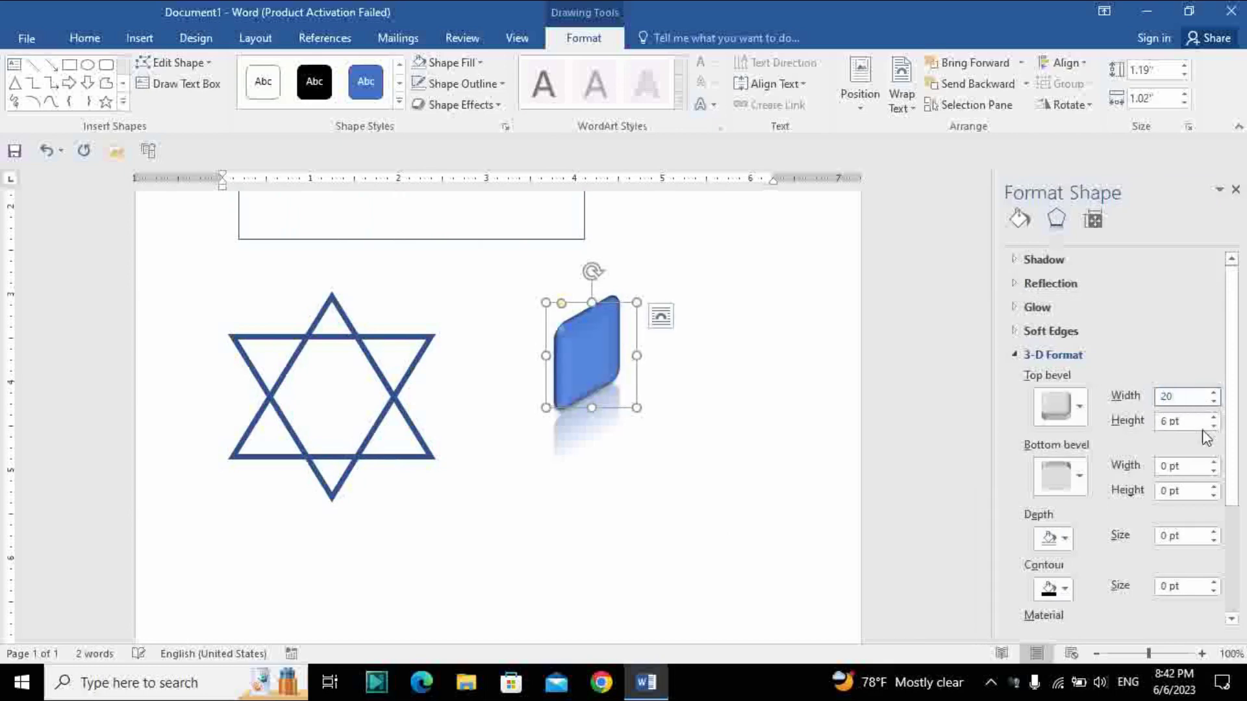
drag(1185, 423, 1017, 432)
text(20)
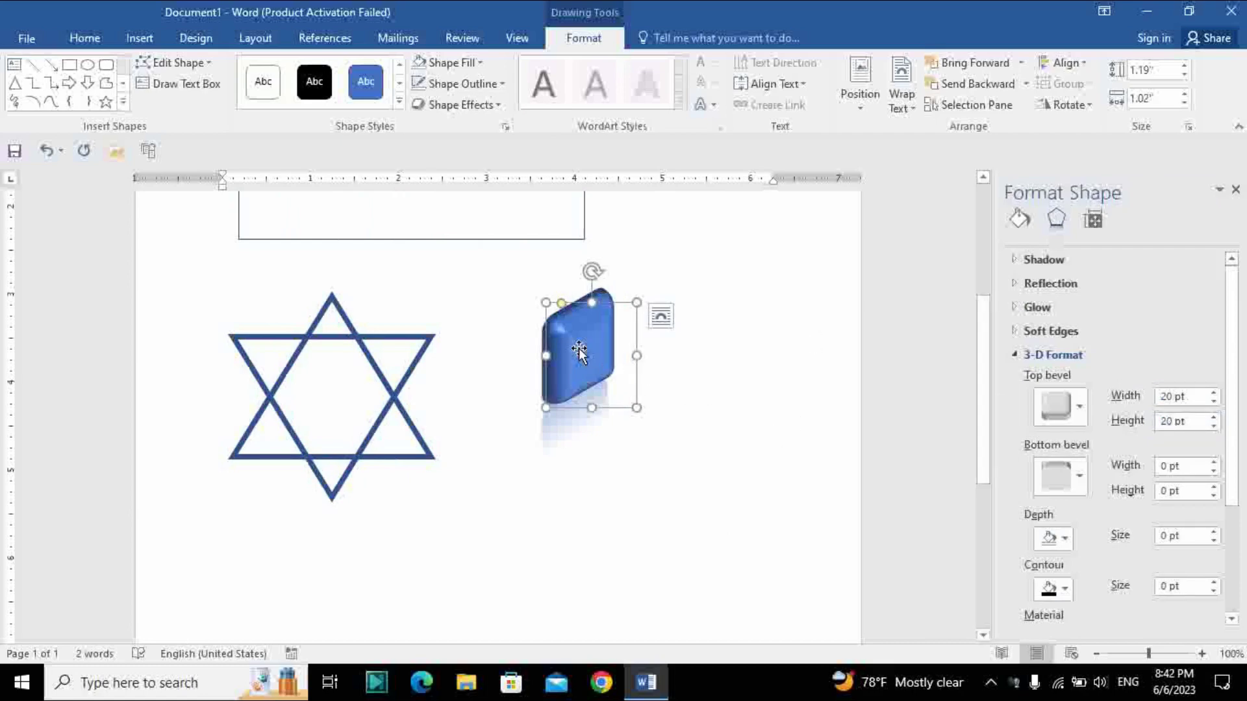
click(860, 91)
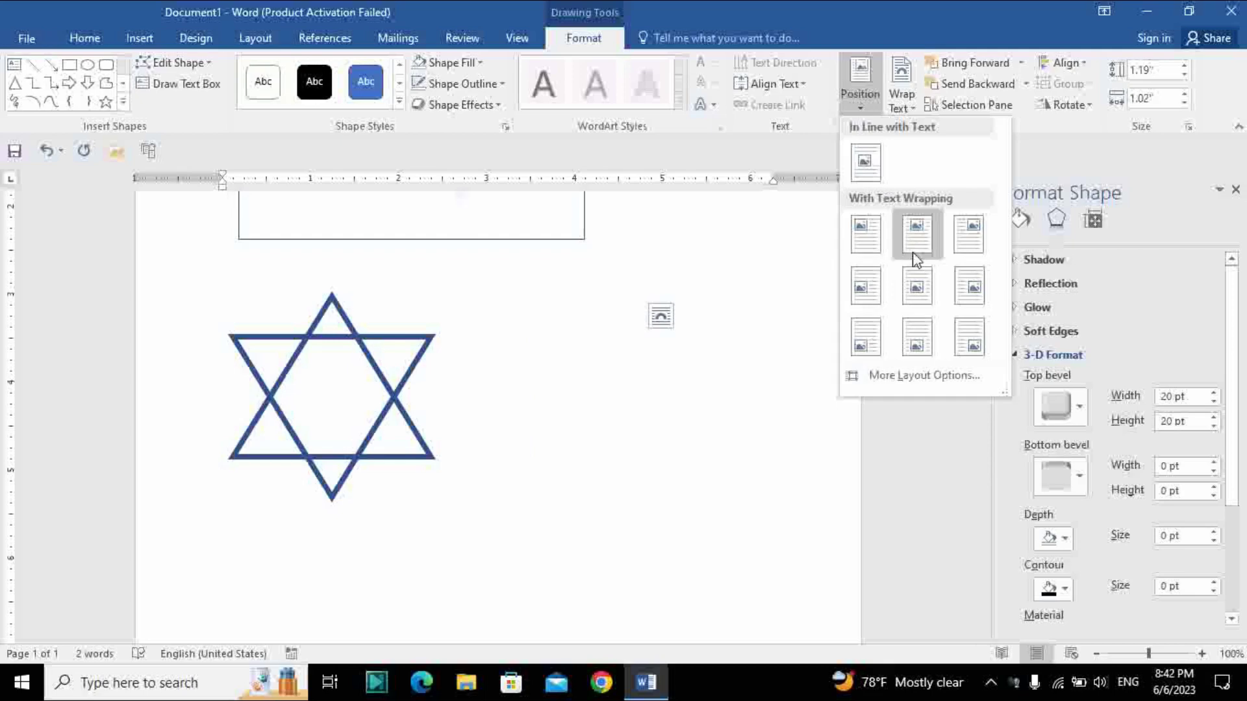
Draw a blue circle, paste a copy filled yellow, and send it behind the blue one
key(Escape)
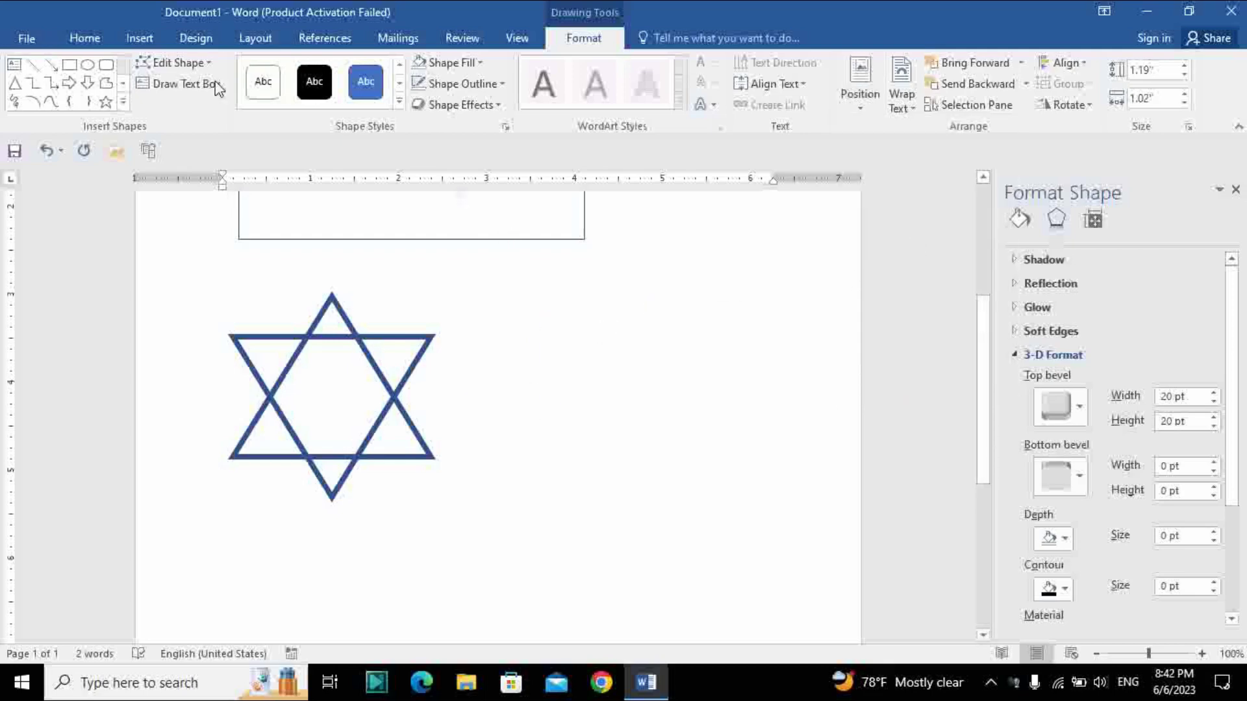
click(88, 64)
drag(531, 264, 697, 433)
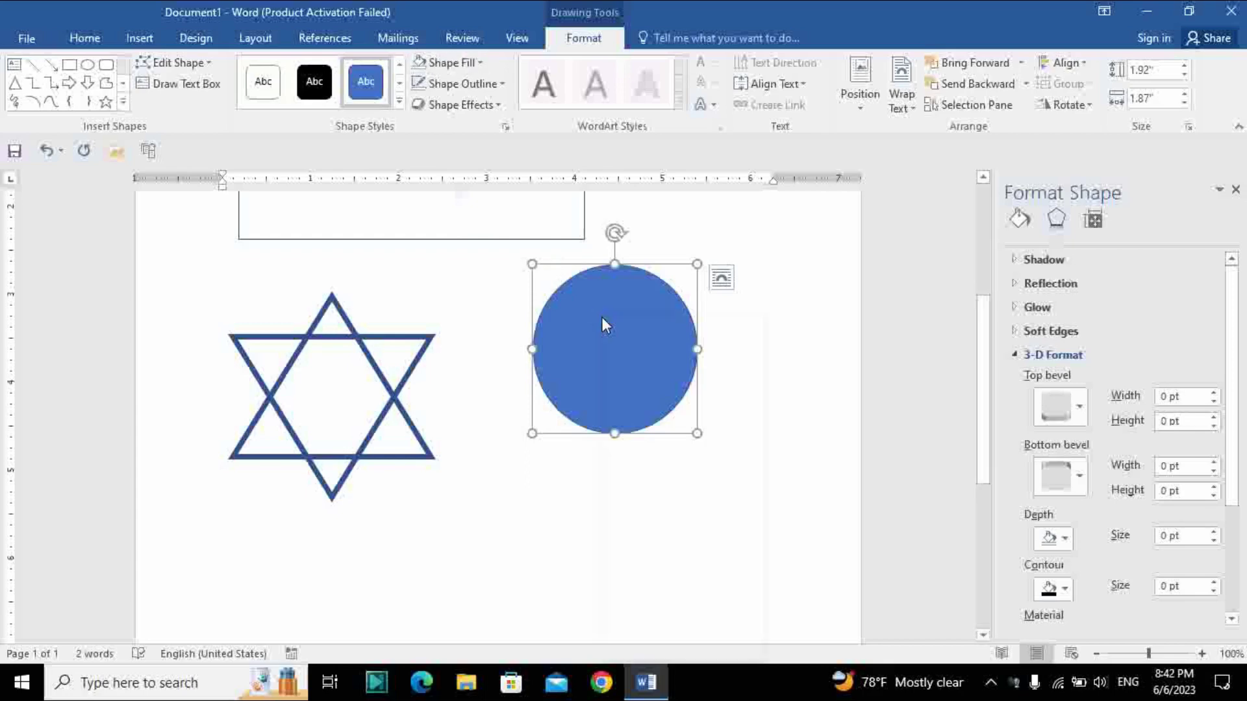
right_click(601, 317)
key(Escape)
right_click(636, 329)
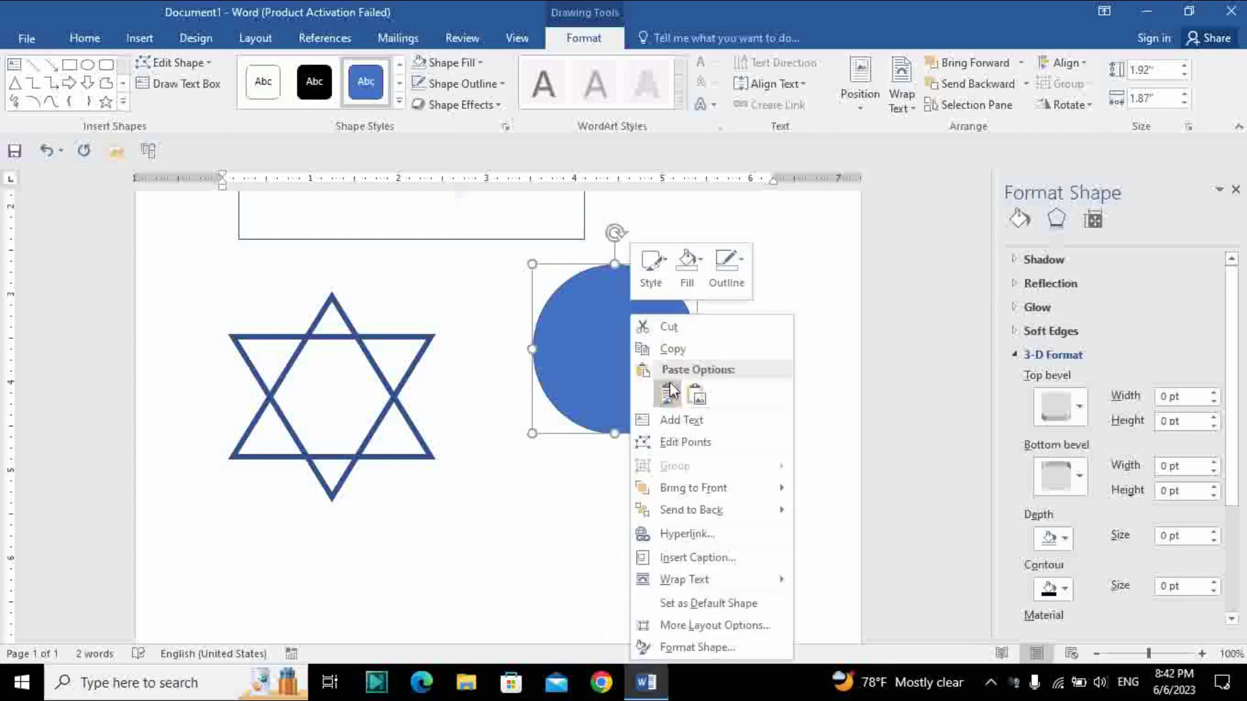
click(668, 395)
click(455, 62)
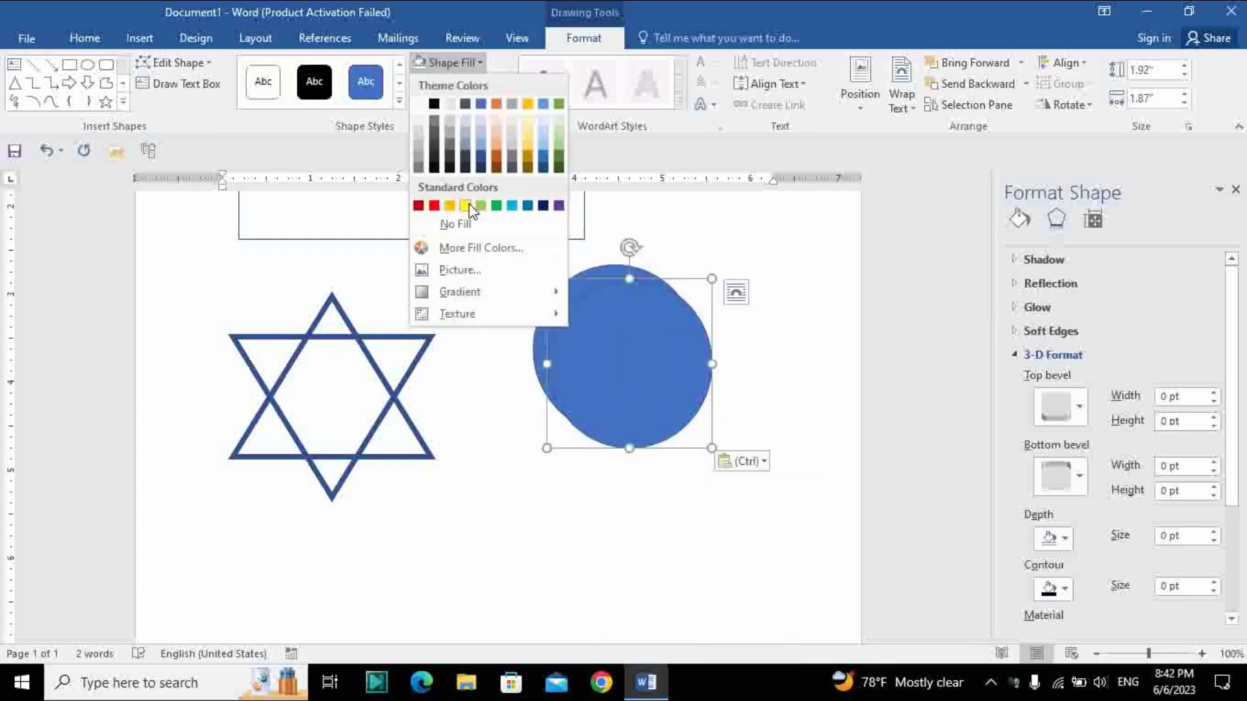
click(440, 205)
drag(577, 351, 646, 336)
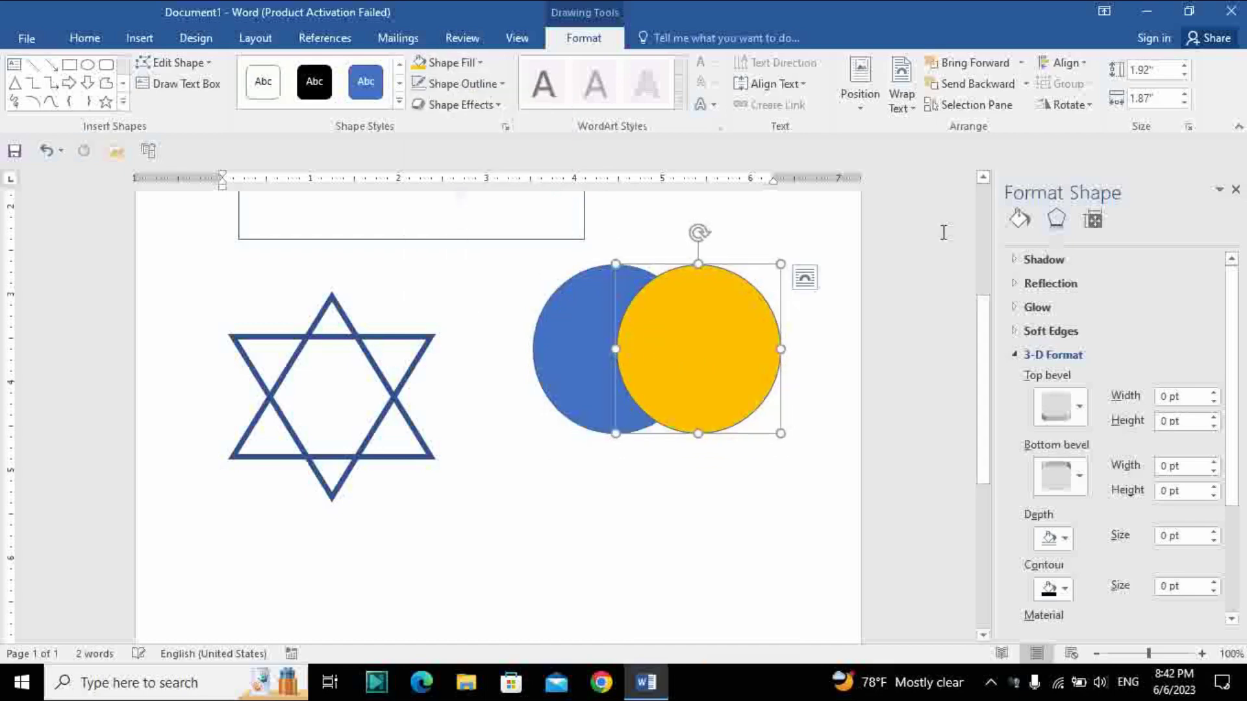
click(1025, 84)
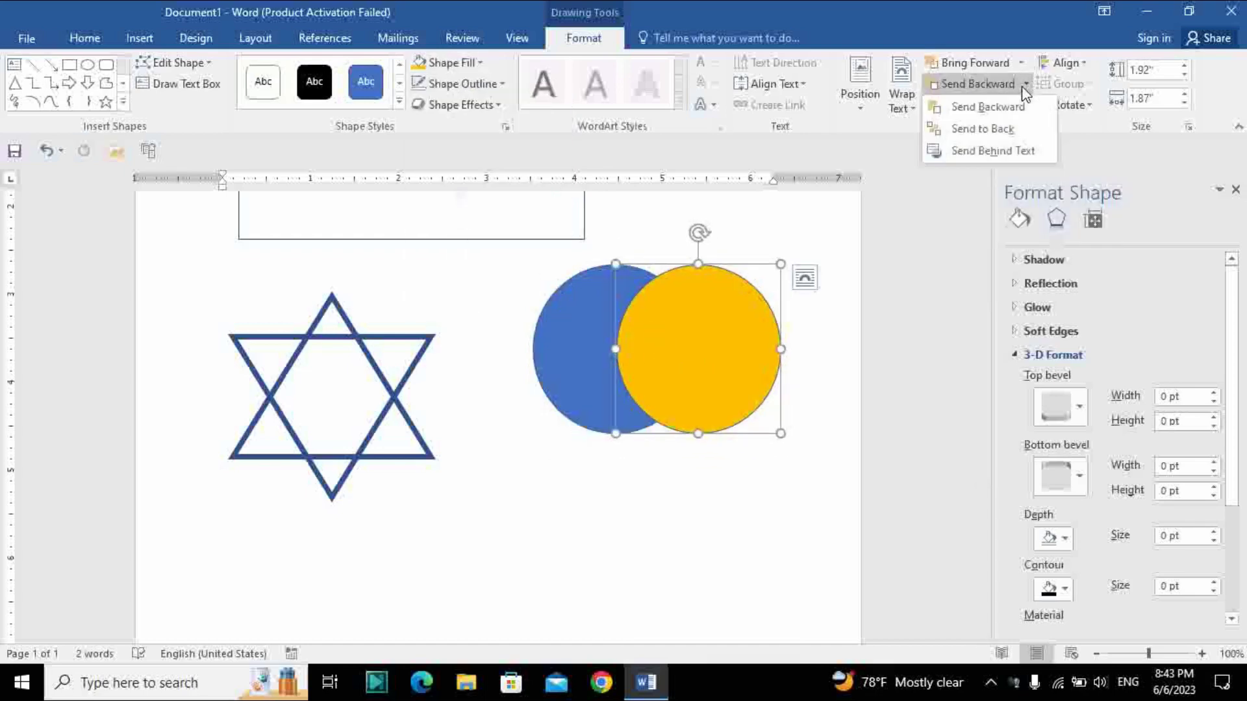
click(990, 129)
Paste another copy of the circle filled red and layer it in front of the blue circle
click(647, 339)
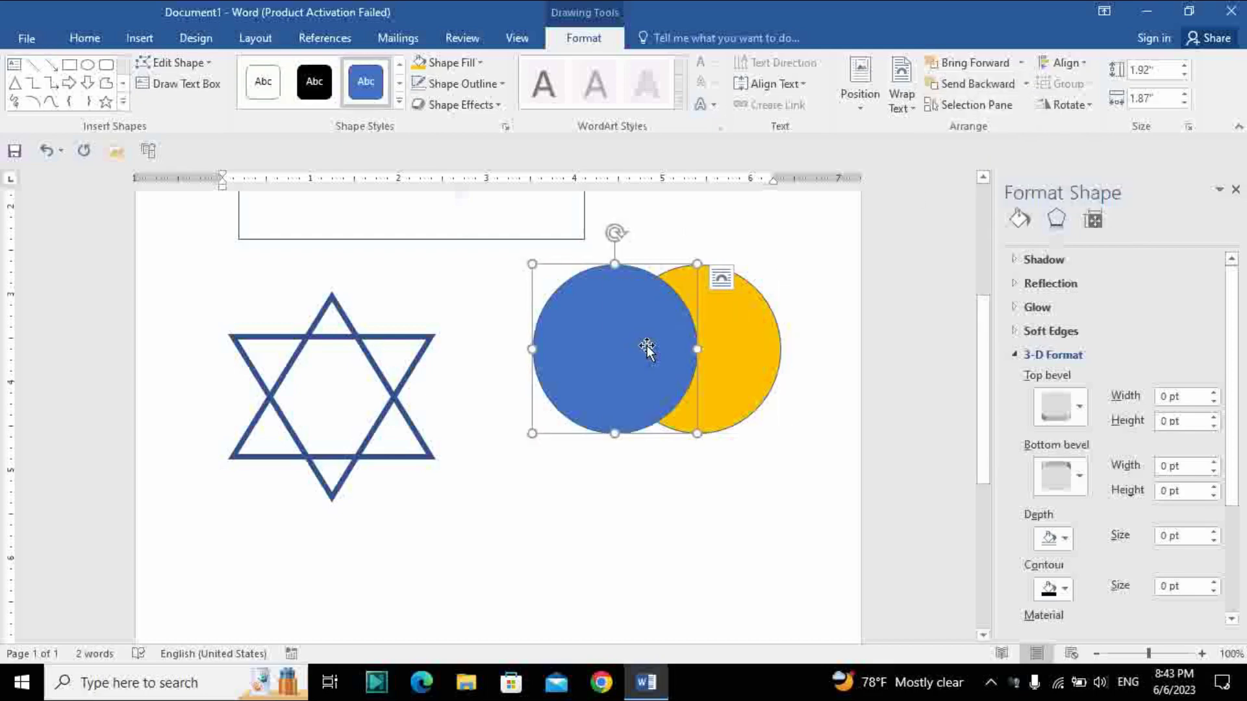
right_click(575, 306)
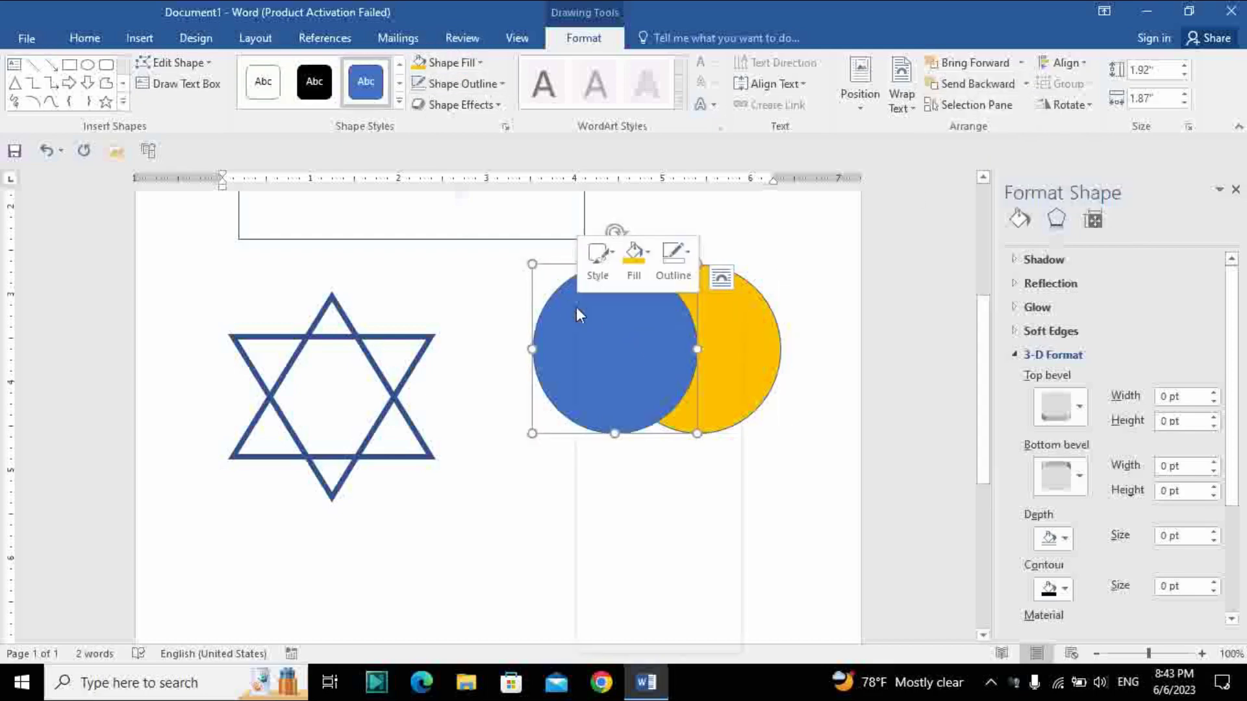
click(620, 341)
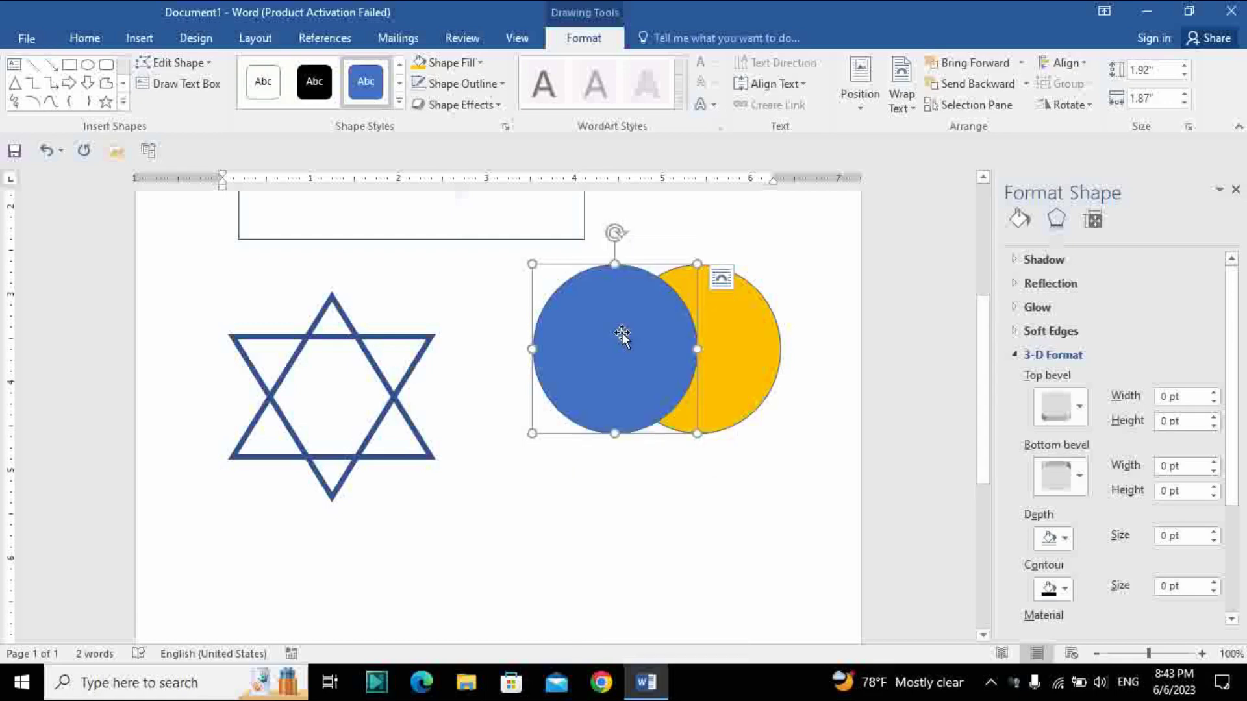
right_click(621, 314)
click(660, 394)
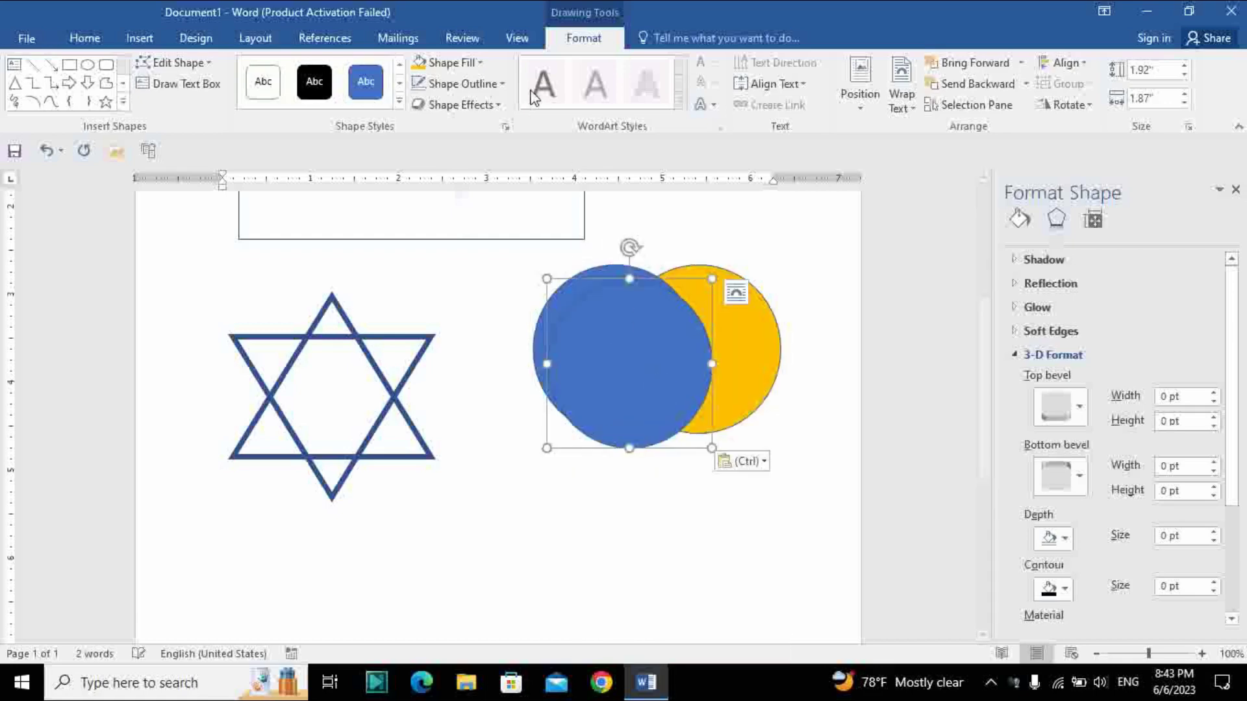
click(480, 63)
click(440, 204)
drag(607, 348, 663, 342)
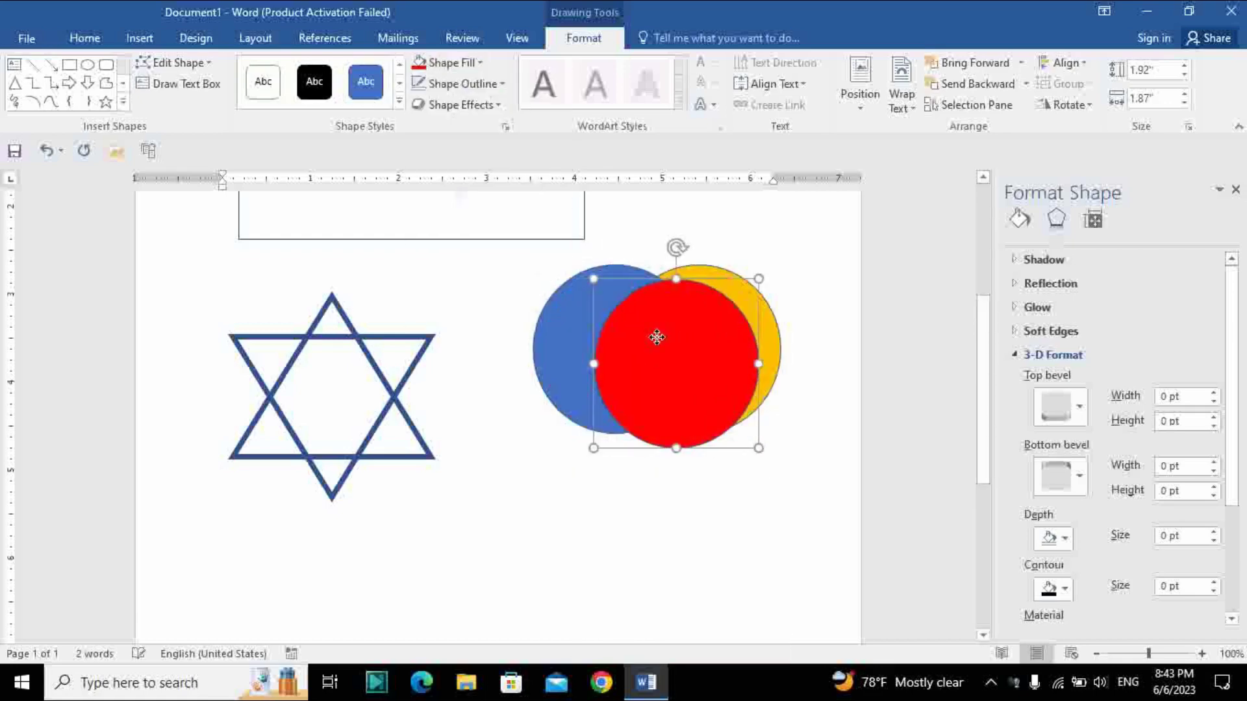
click(1025, 85)
click(1011, 106)
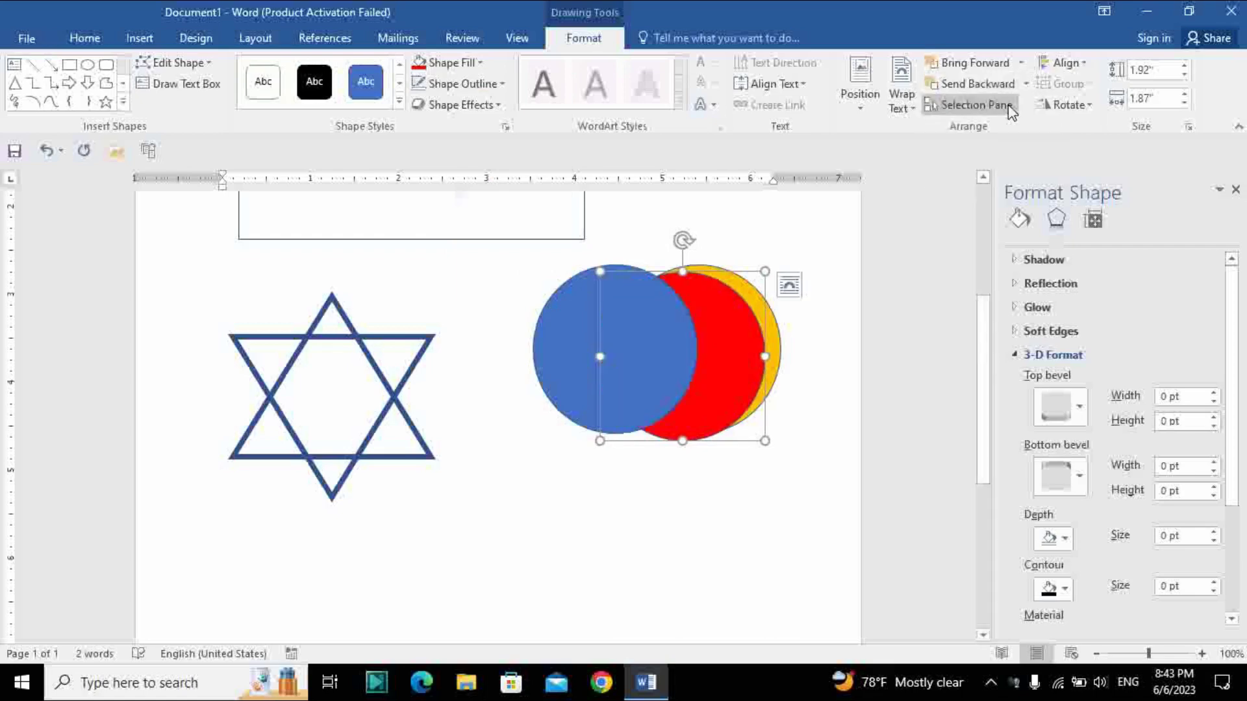
click(998, 65)
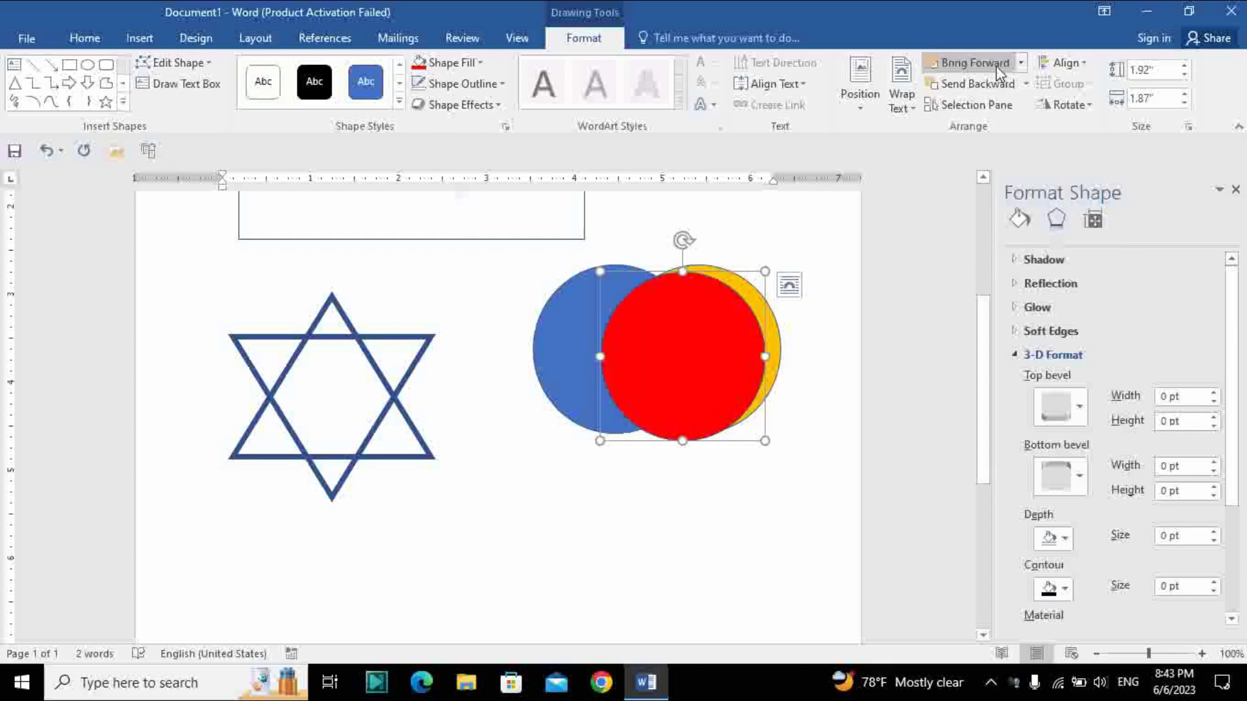
Bring the yellow circle in front of the red one and move it below the blue circle
click(779, 339)
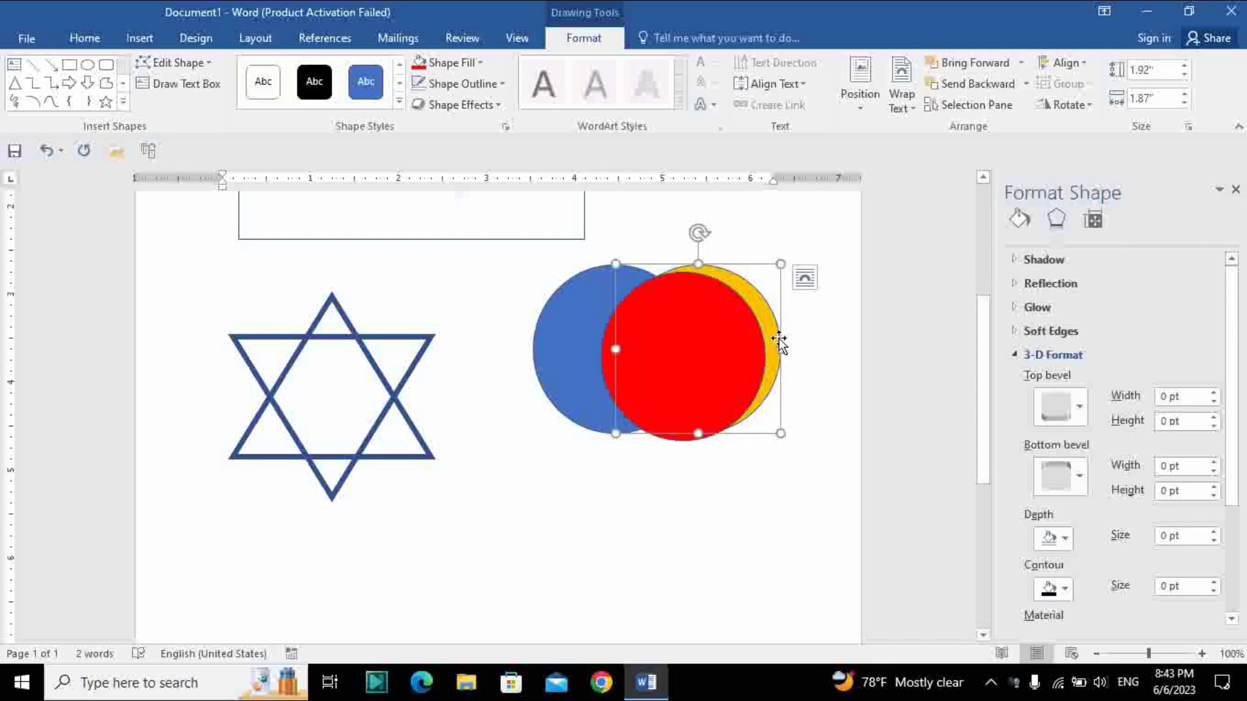
click(1022, 65)
click(996, 104)
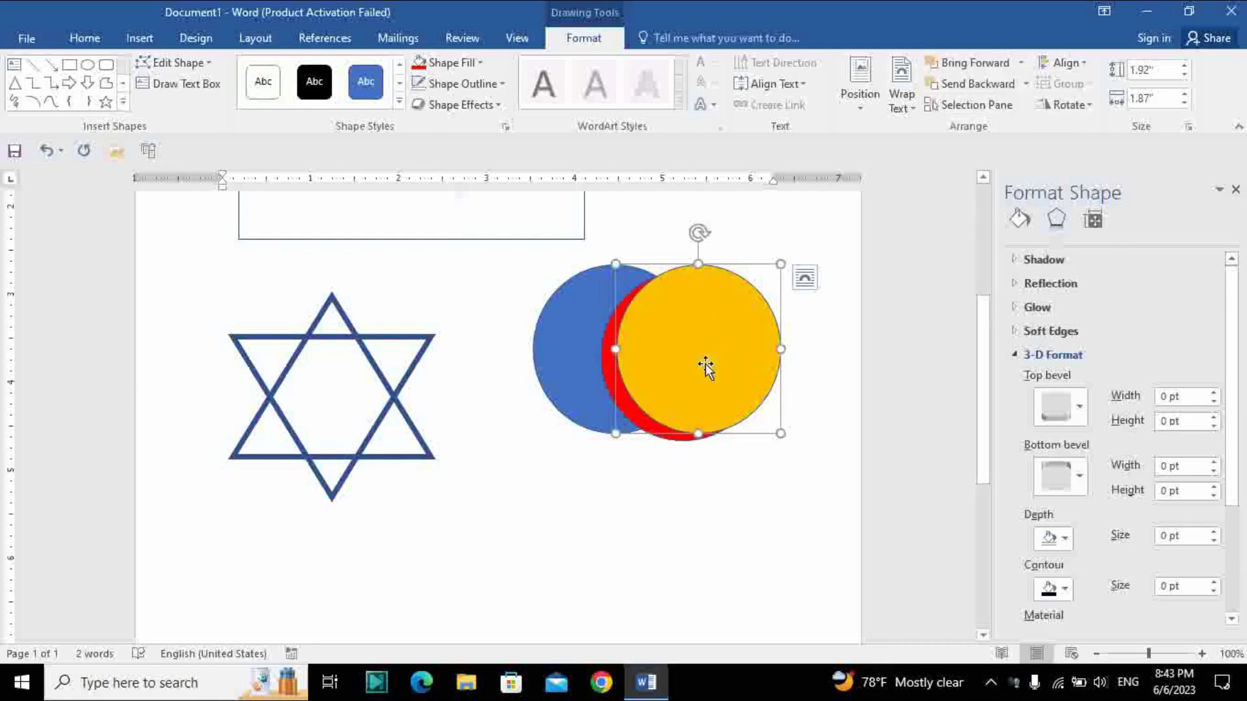
drag(706, 367, 526, 543)
Spread the circles apart, select all three, and align them along their left edges
drag(688, 350, 738, 476)
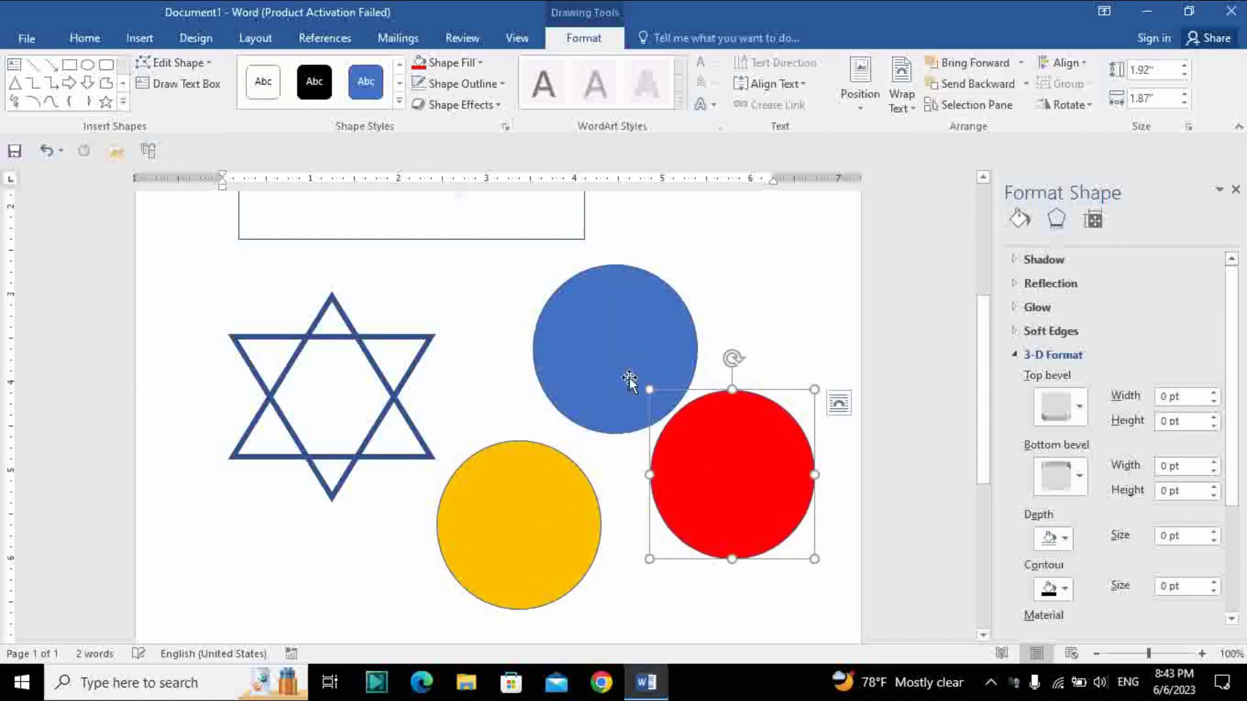
shift+click(604, 332)
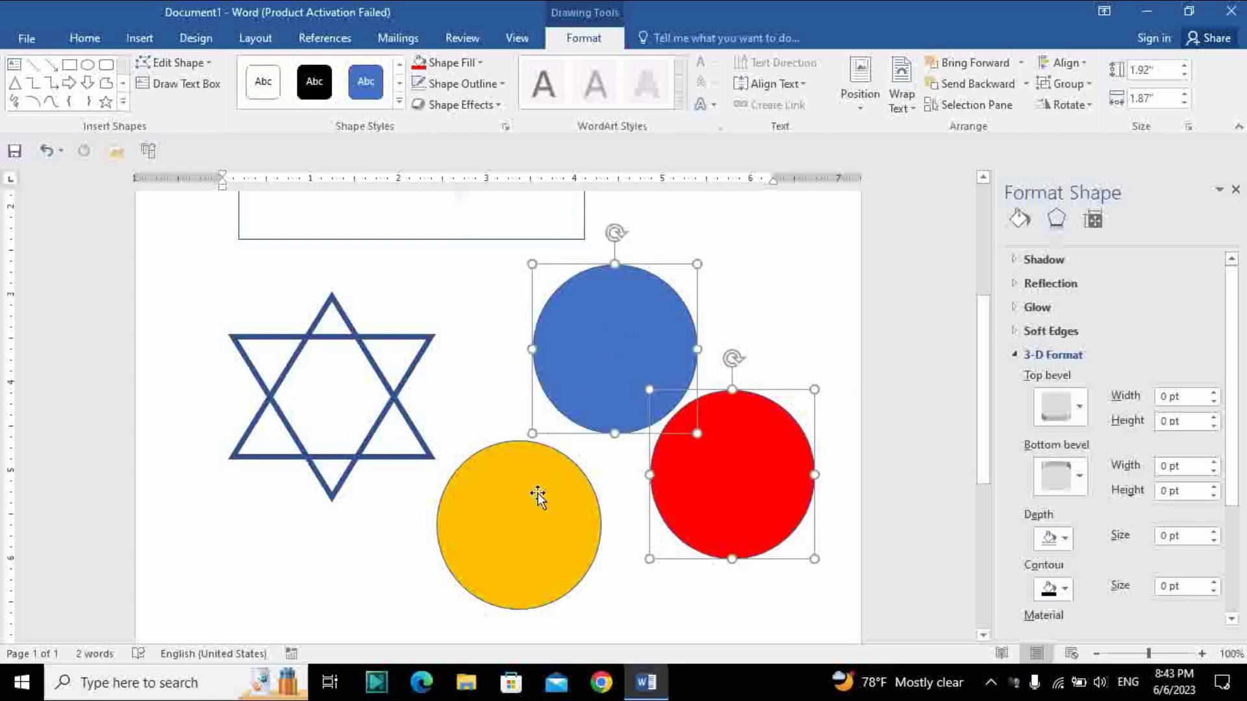
shift+click(538, 493)
click(1065, 63)
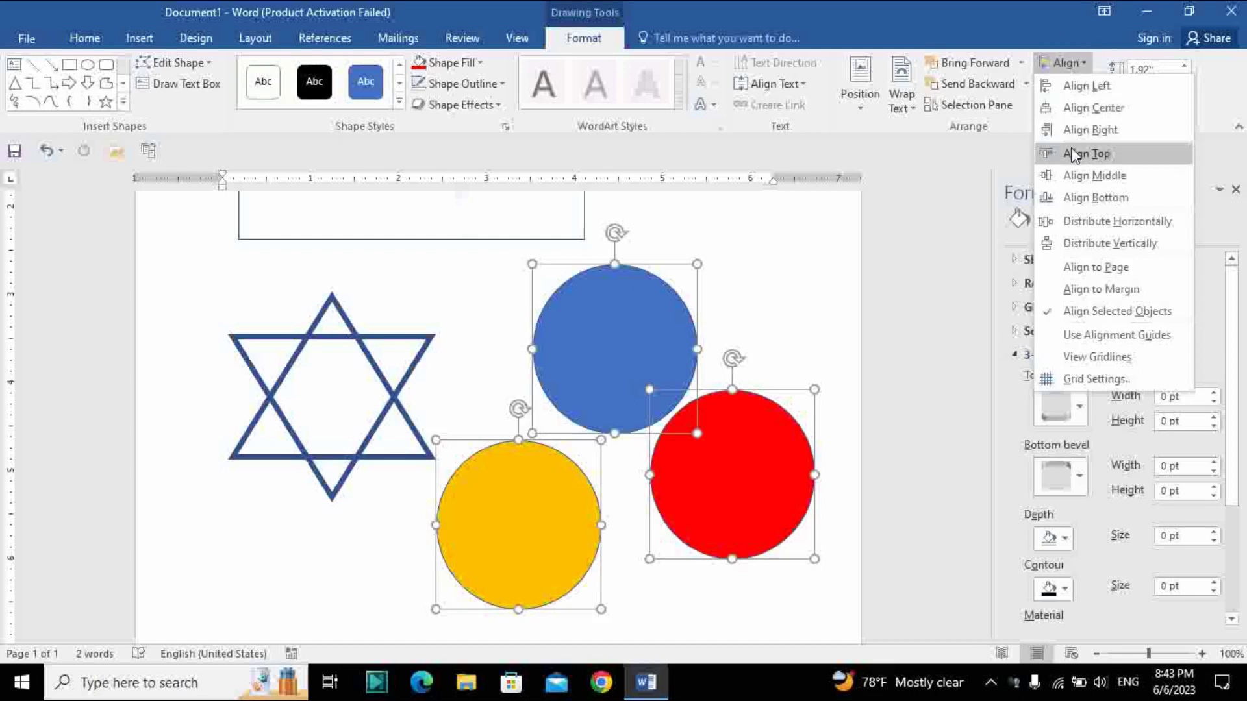
click(1096, 164)
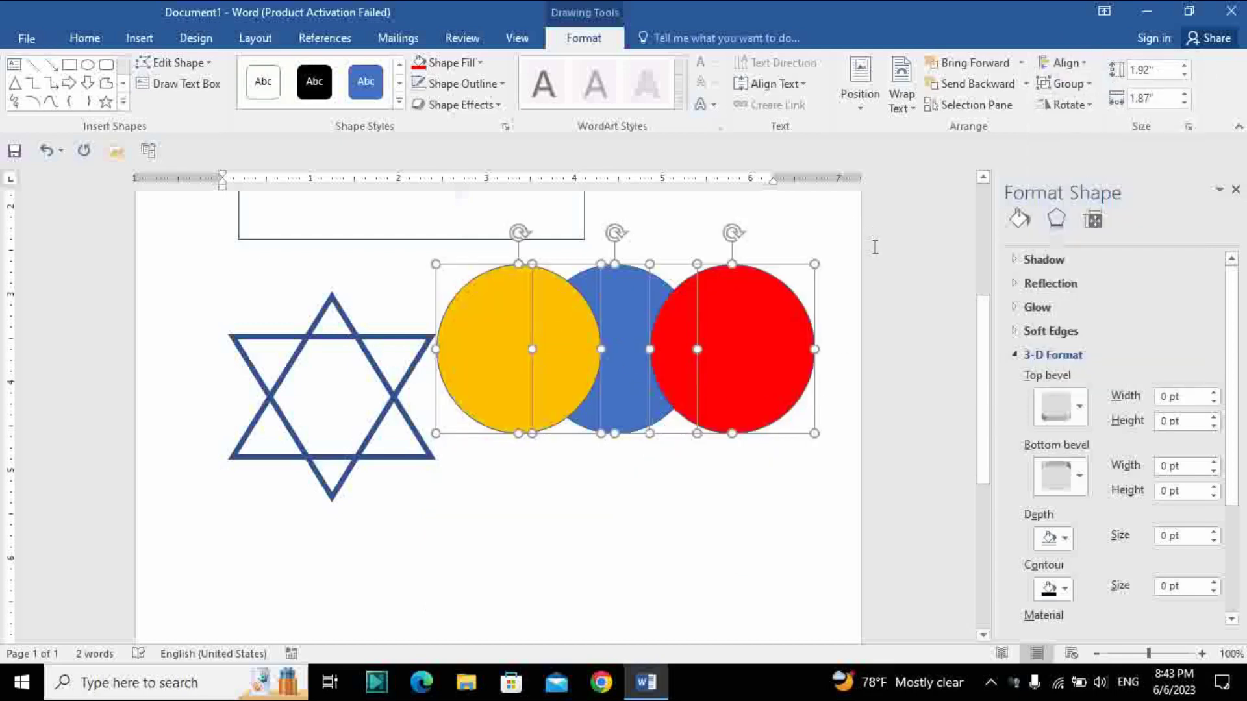
key(ctrl+z)
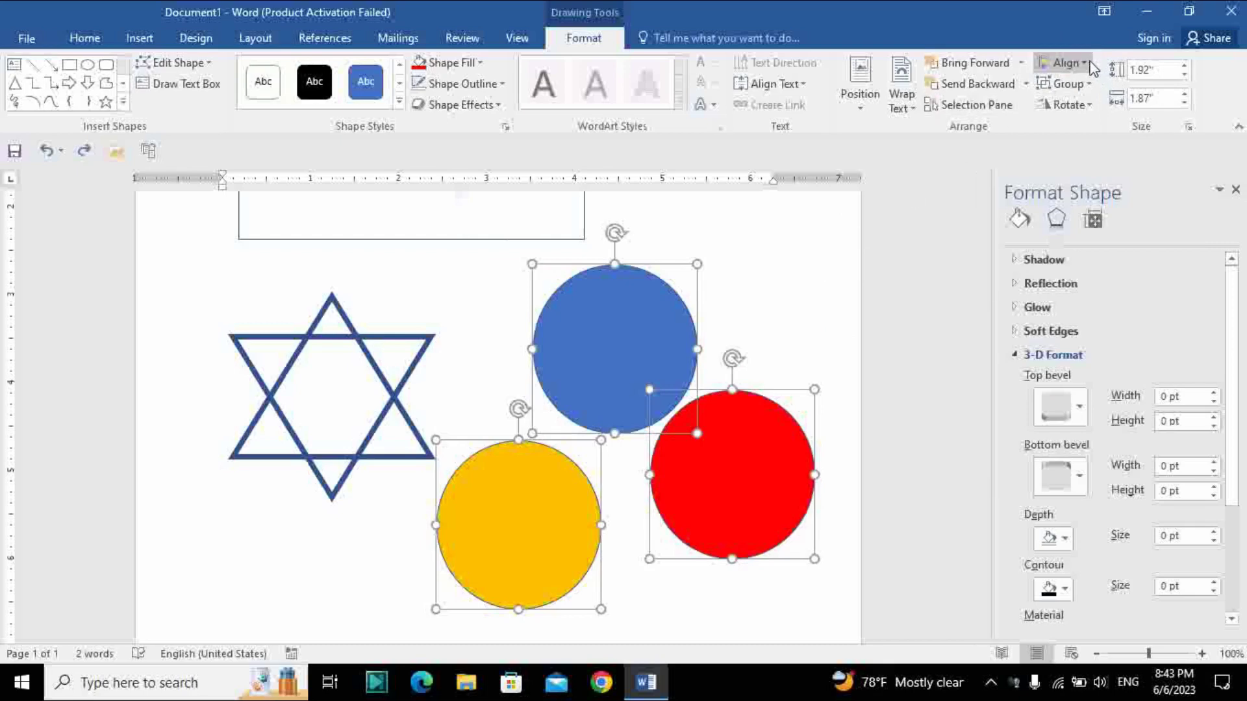
click(1085, 64)
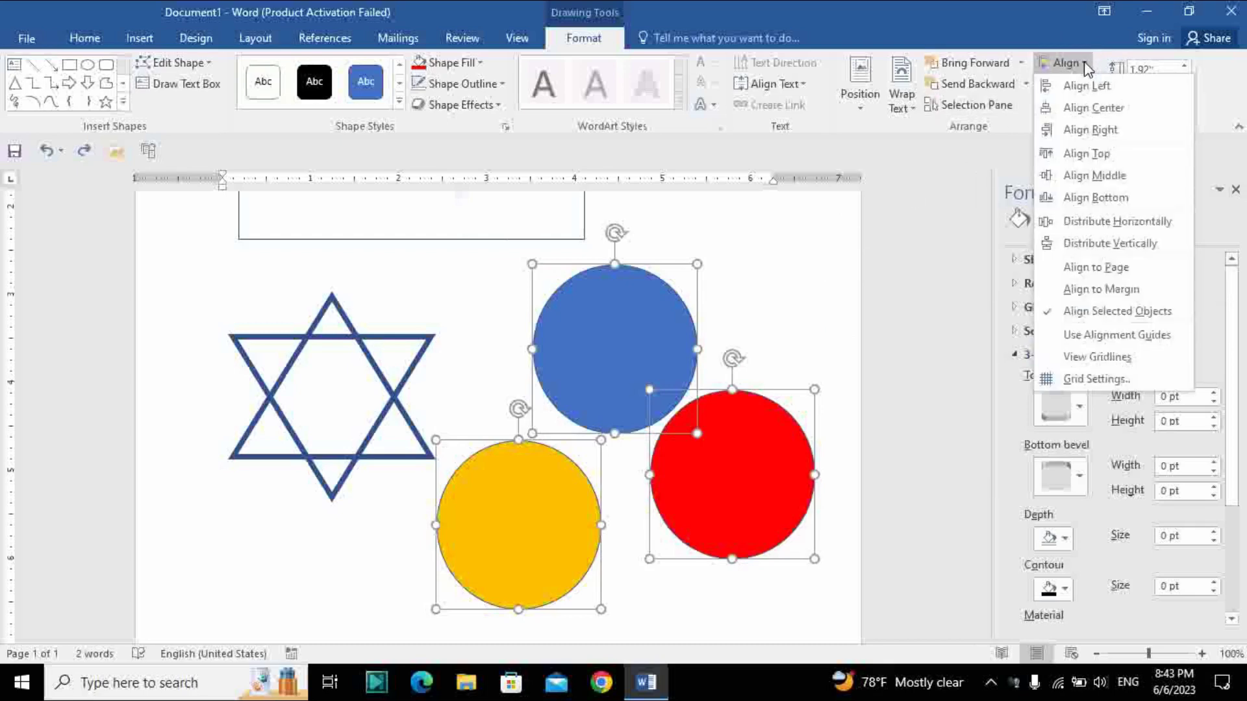
click(1104, 86)
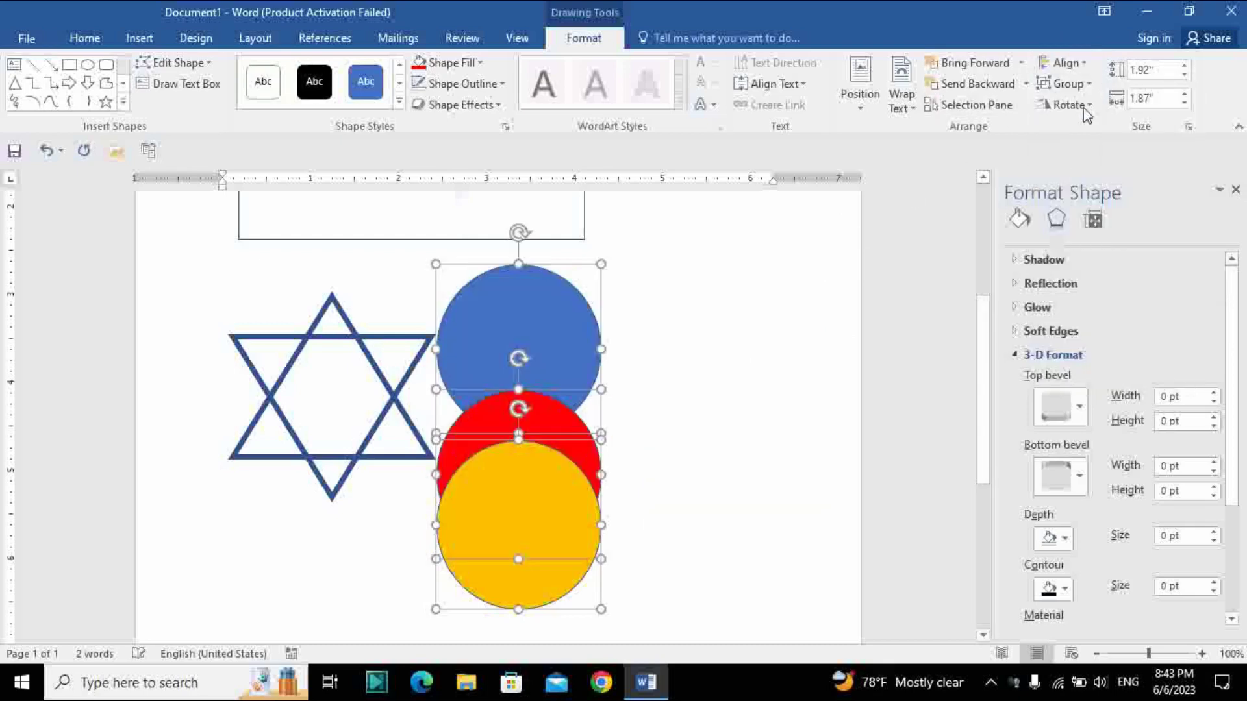
Move the stacked circles to the page's right side and group them into one object
drag(536, 354, 757, 296)
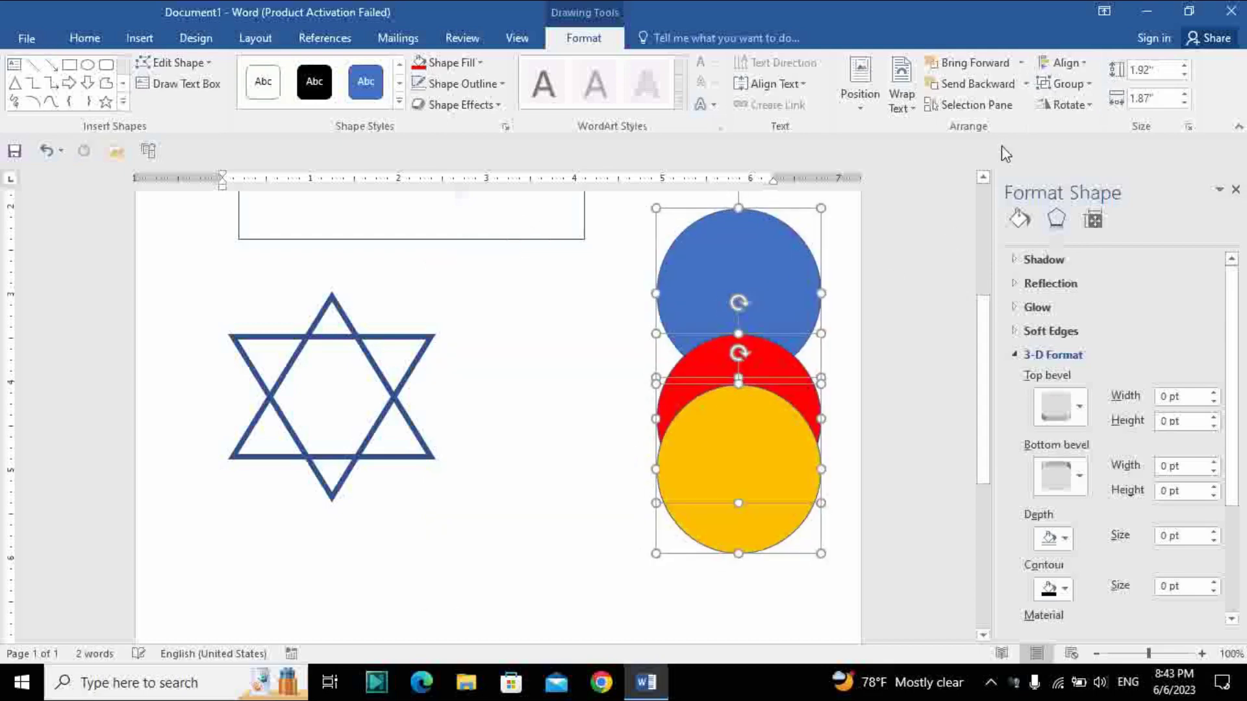
click(1065, 84)
click(1058, 112)
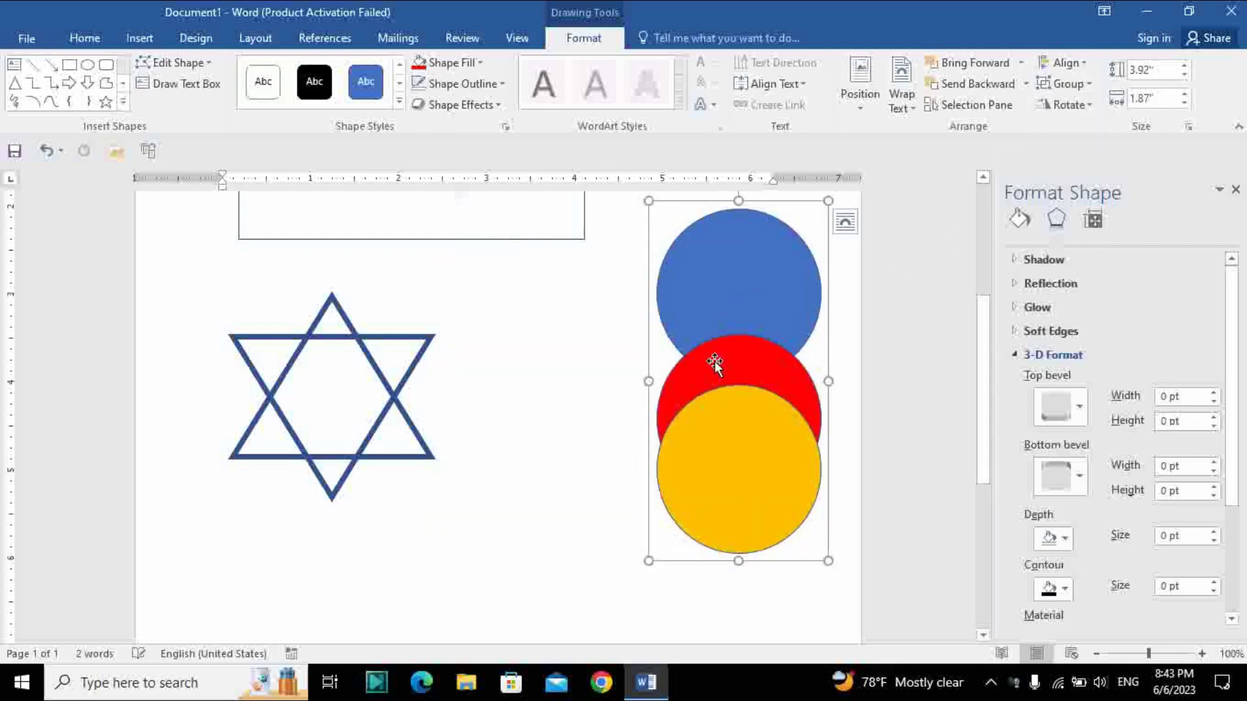
scroll(468, 364, up, 5)
scroll(357, 281, down, 4)
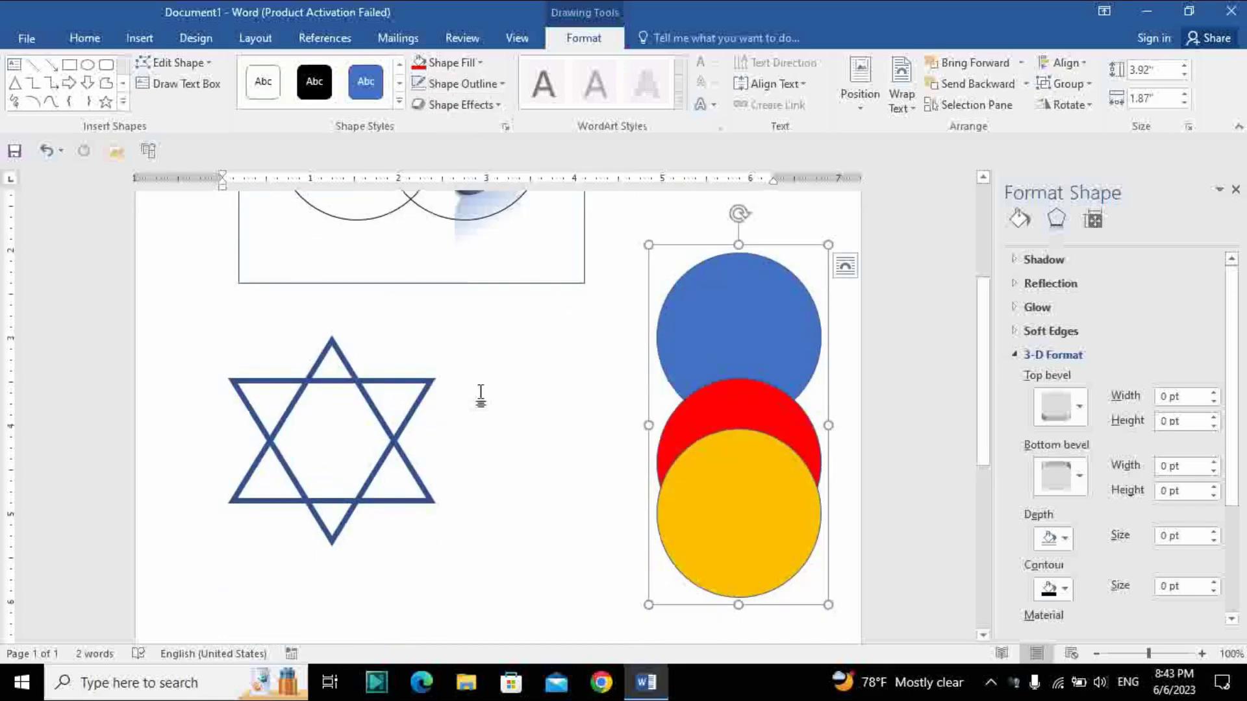
click(139, 37)
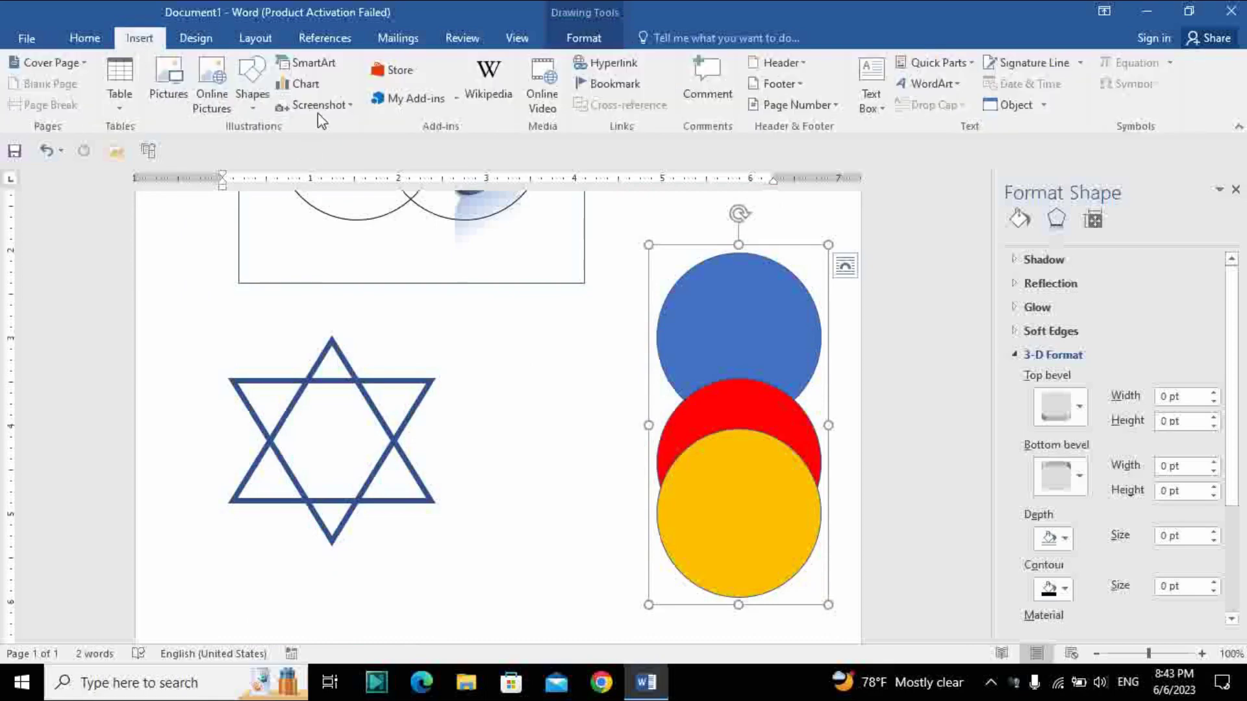
Delete the grouped circles, then the star and picture, leaving the page empty
key(Delete)
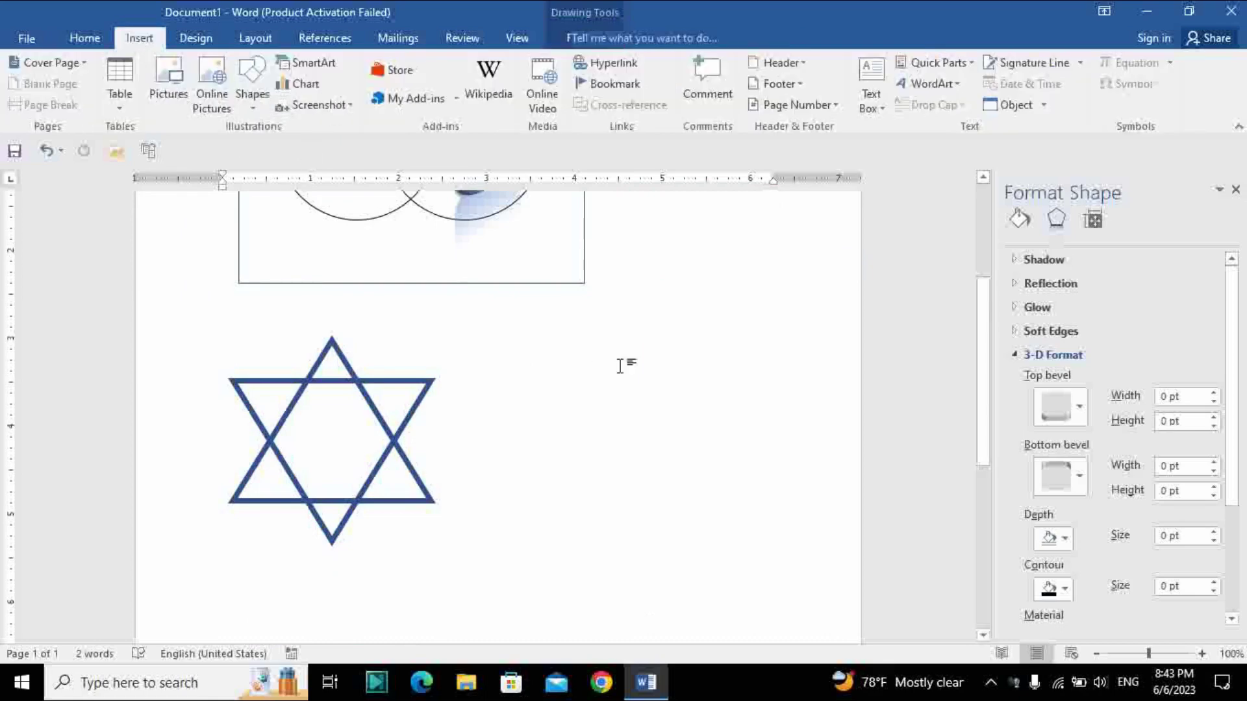
key(ctrl+a)
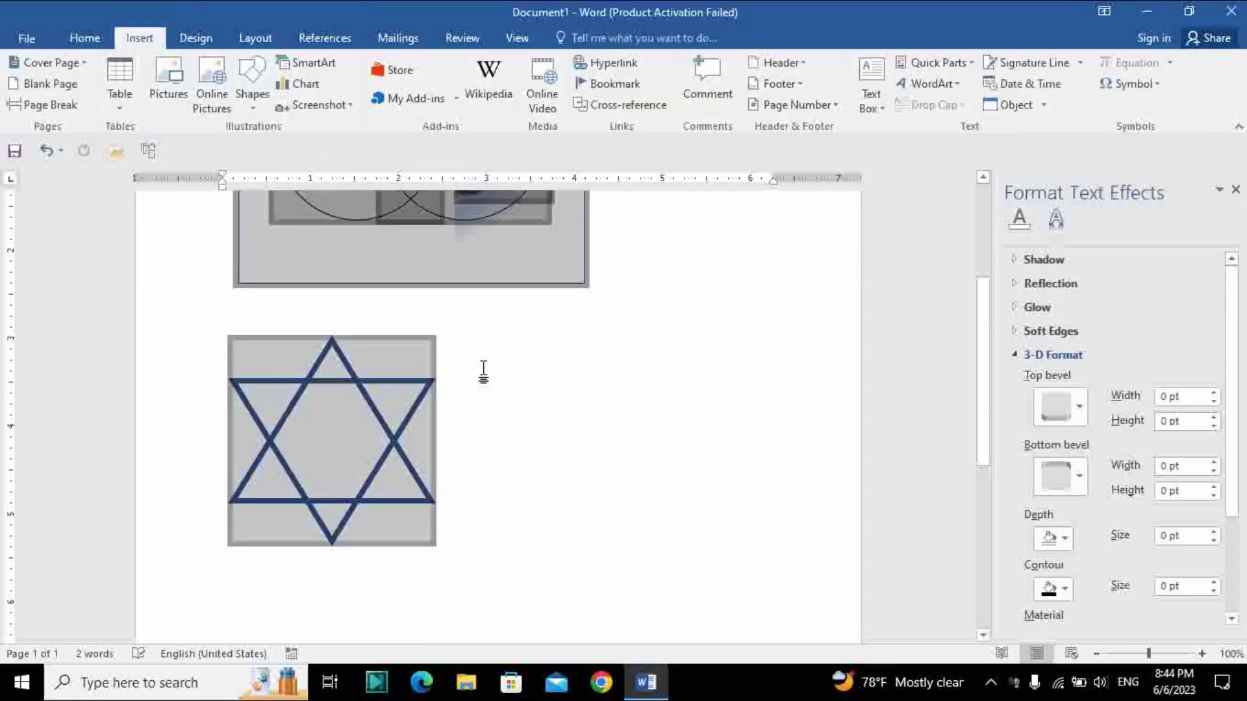
key(Delete)
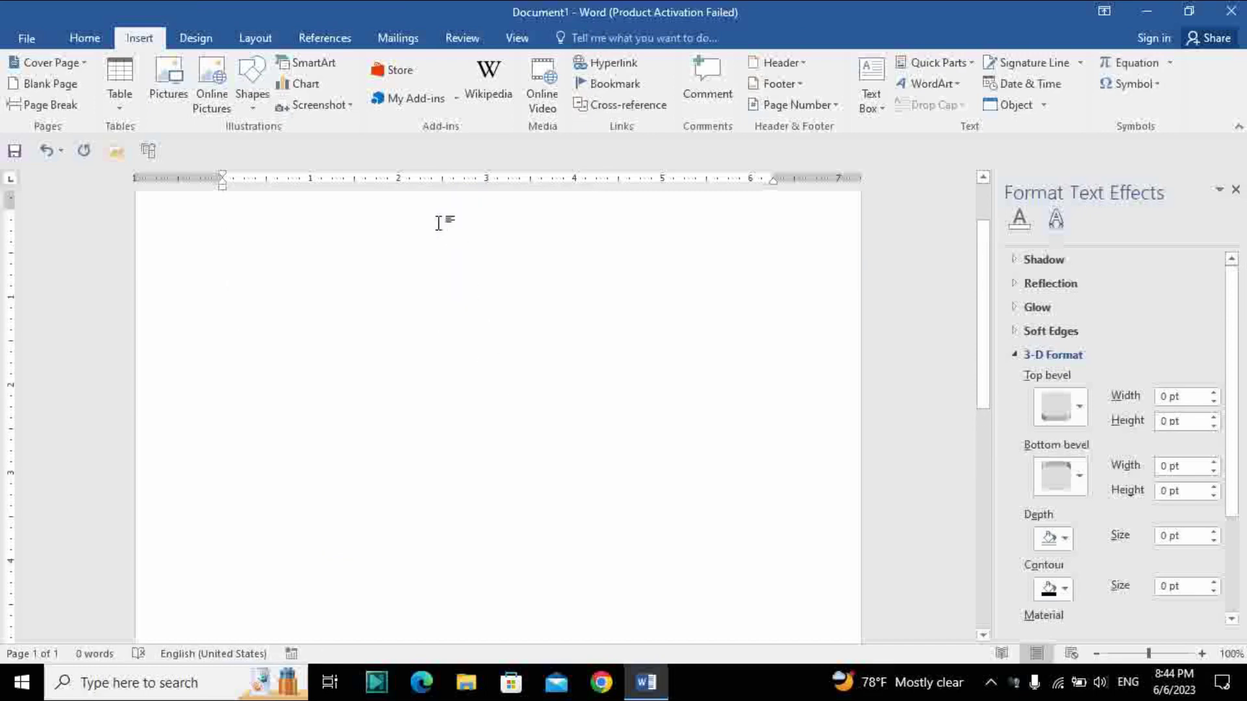
Insert a Hierarchy SmartArt diagram and make its top box wider and shorter
click(326, 63)
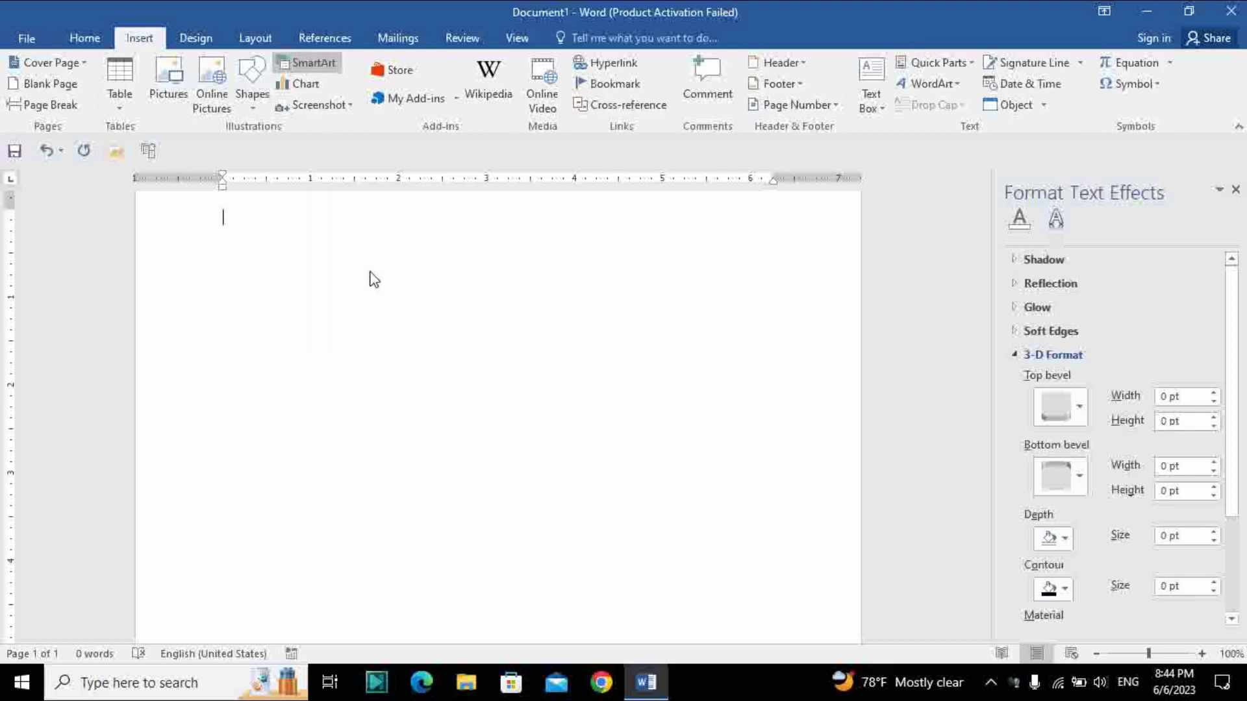
click(354, 318)
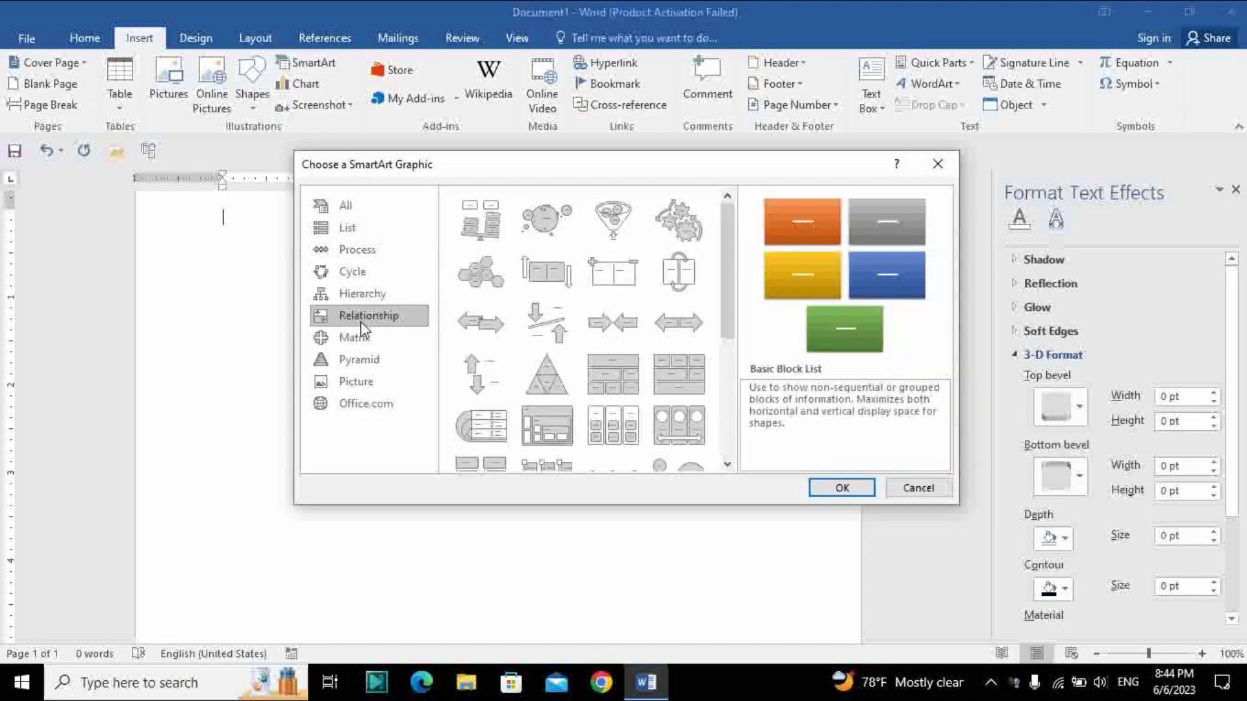
click(374, 299)
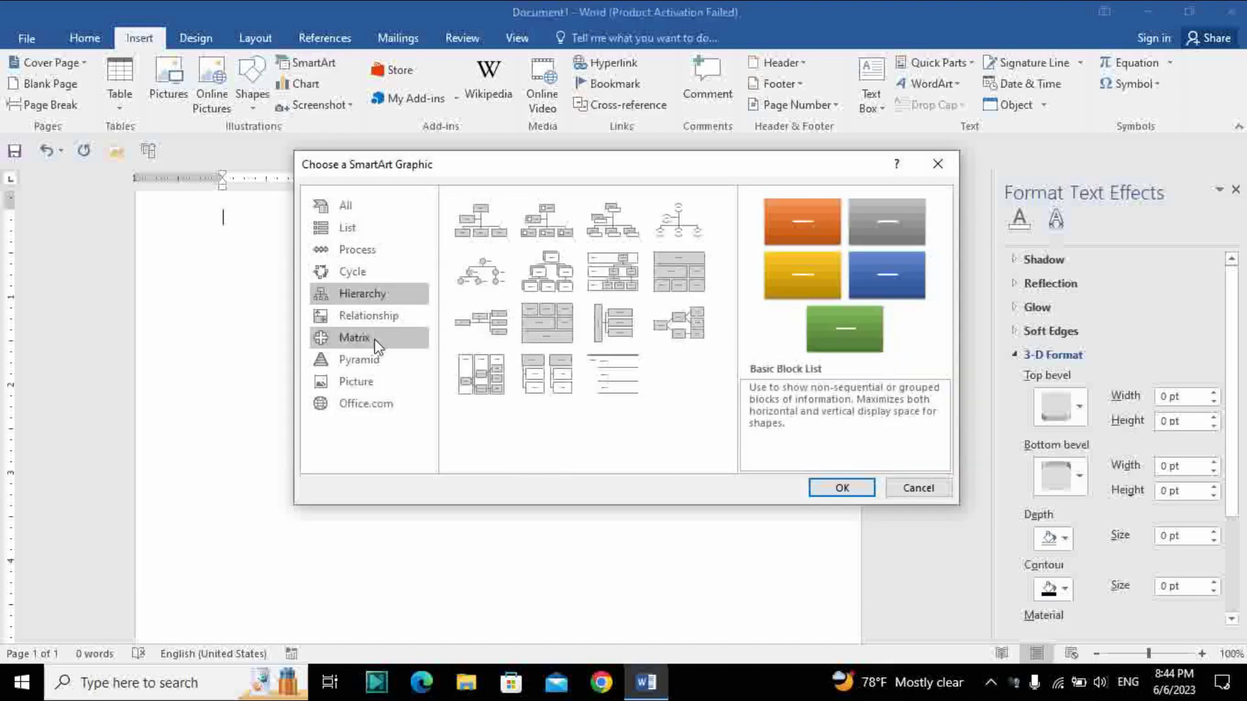
click(364, 317)
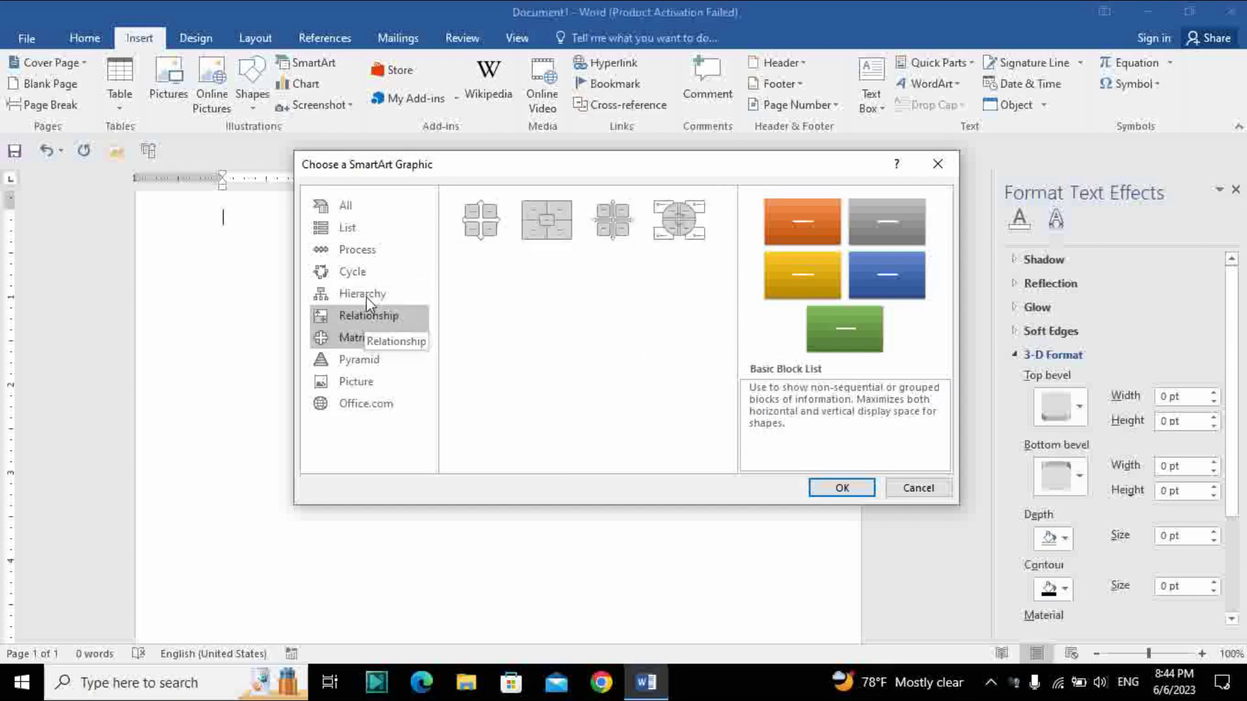
click(366, 295)
click(549, 279)
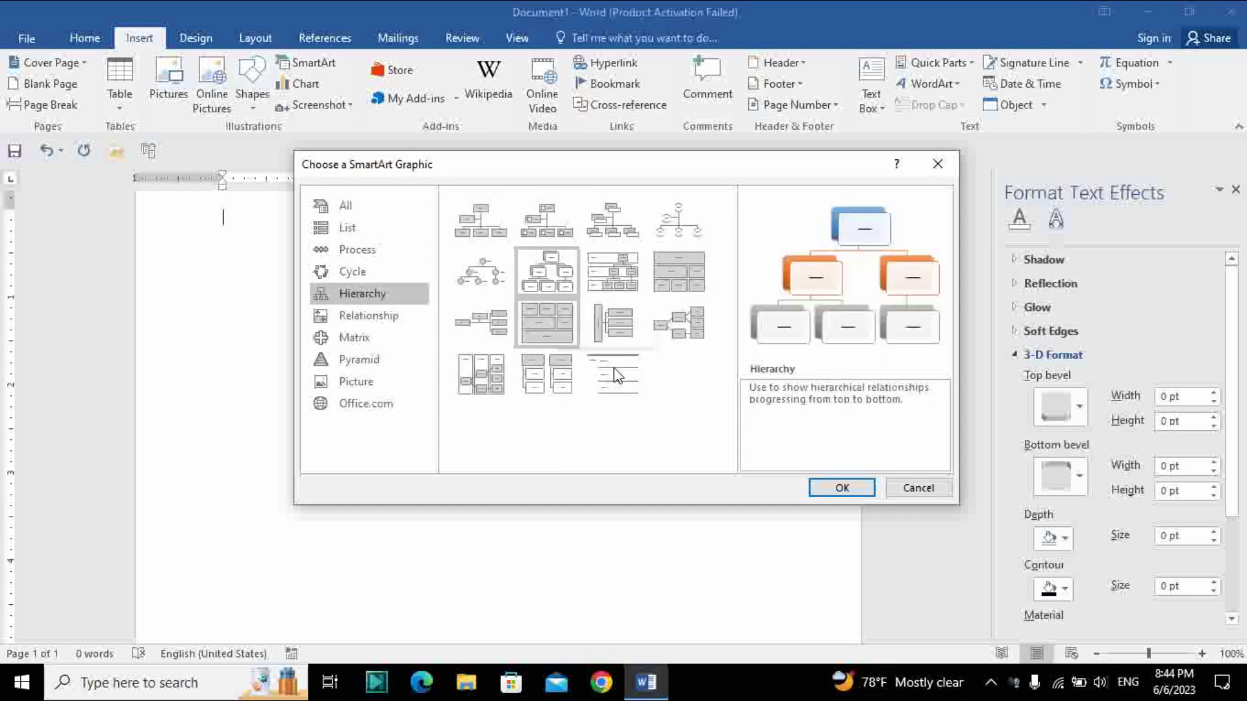
click(841, 489)
click(555, 270)
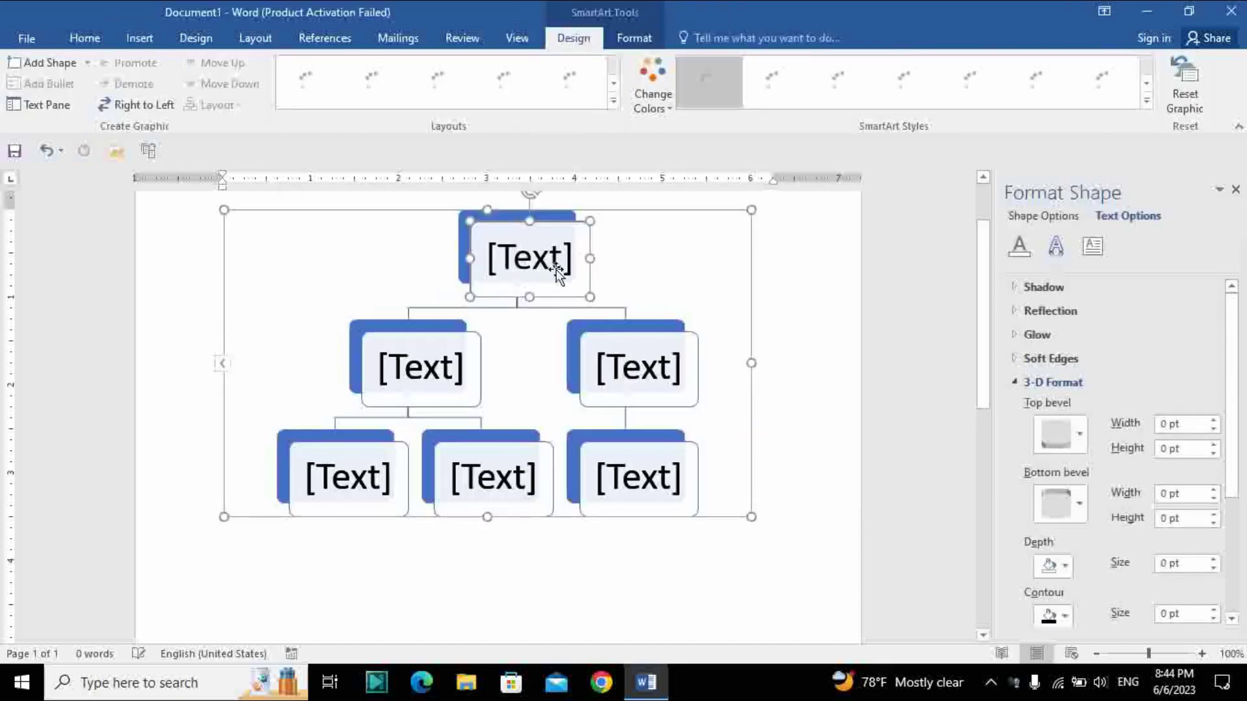
drag(591, 294, 618, 286)
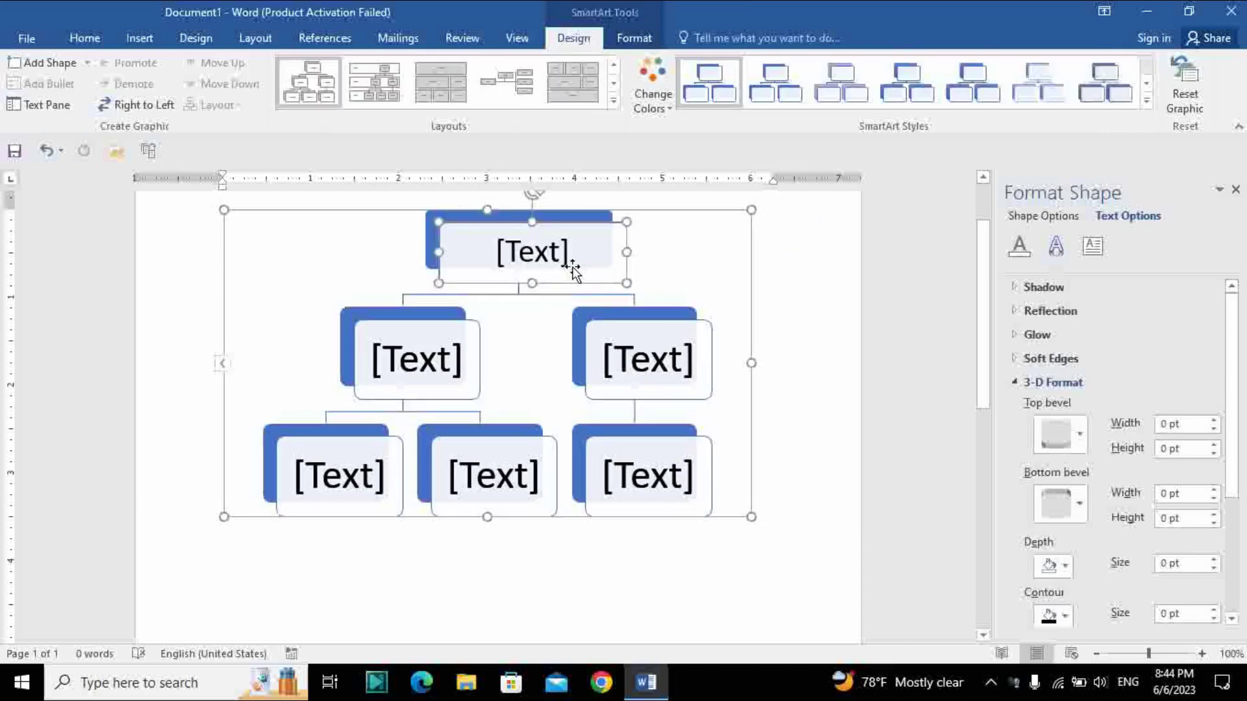
Type 'Type of software' into the chart's top box
click(635, 39)
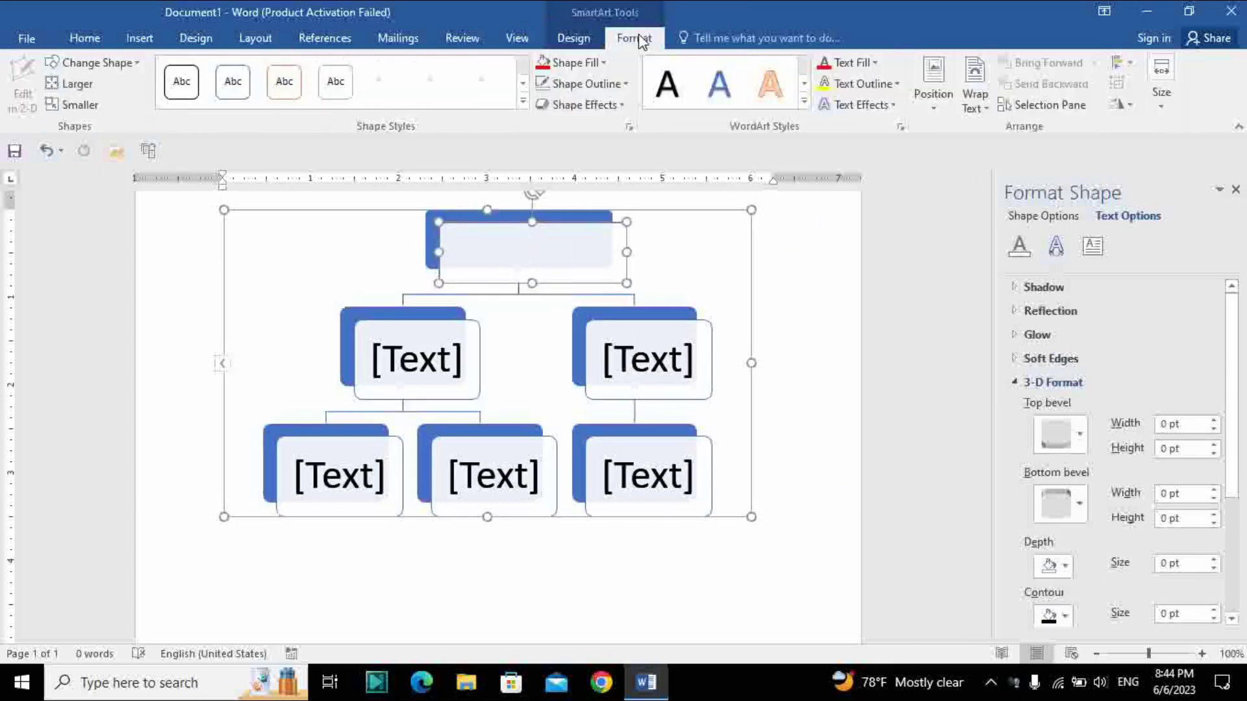
click(574, 39)
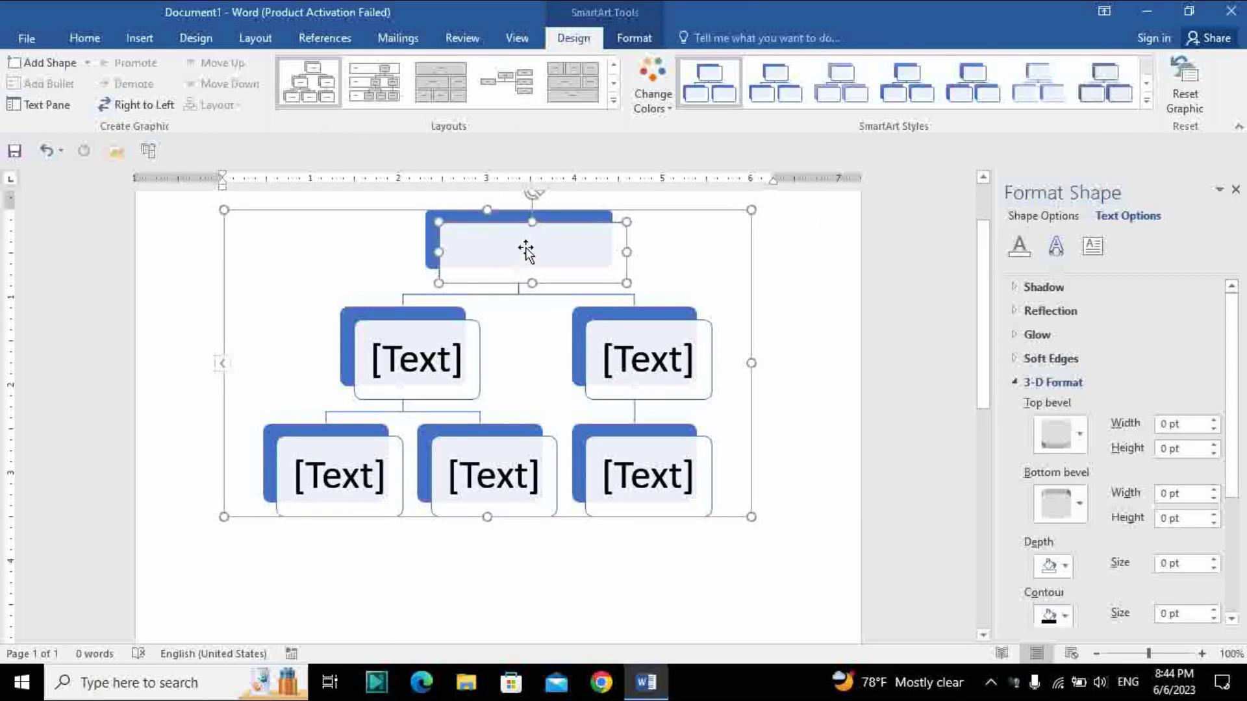
text(Tp)
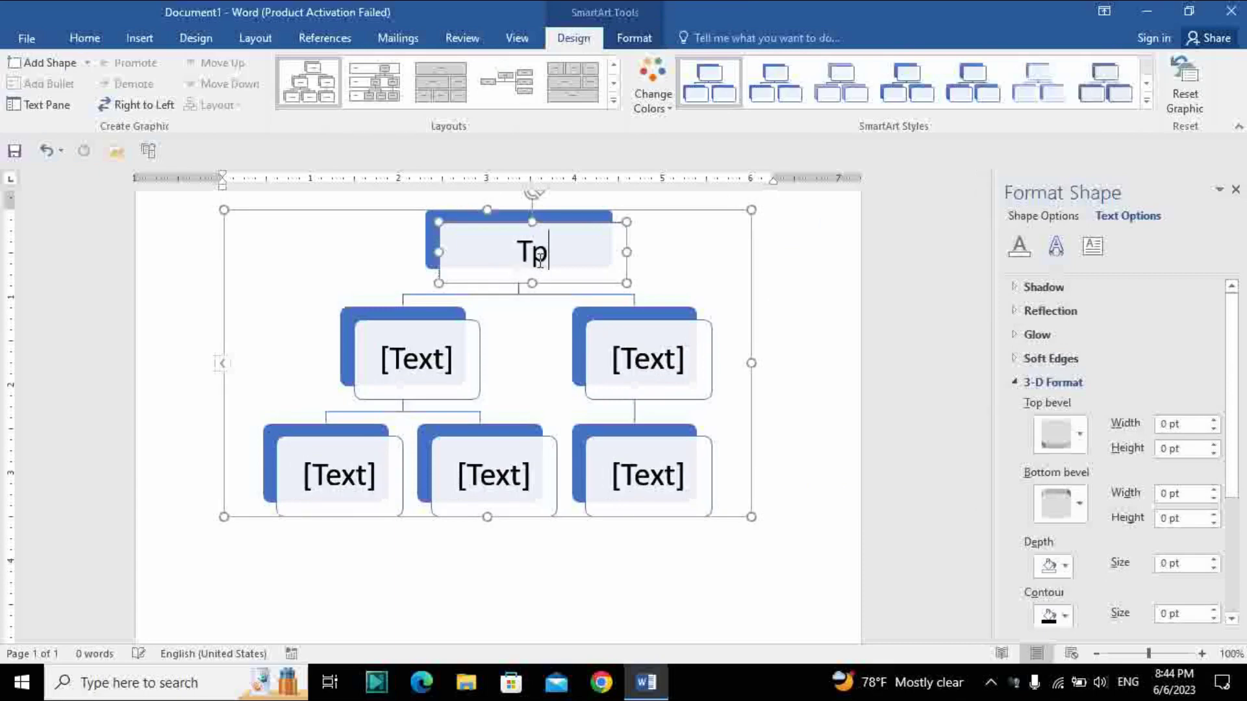
key(BackSpace)
text(ype o)
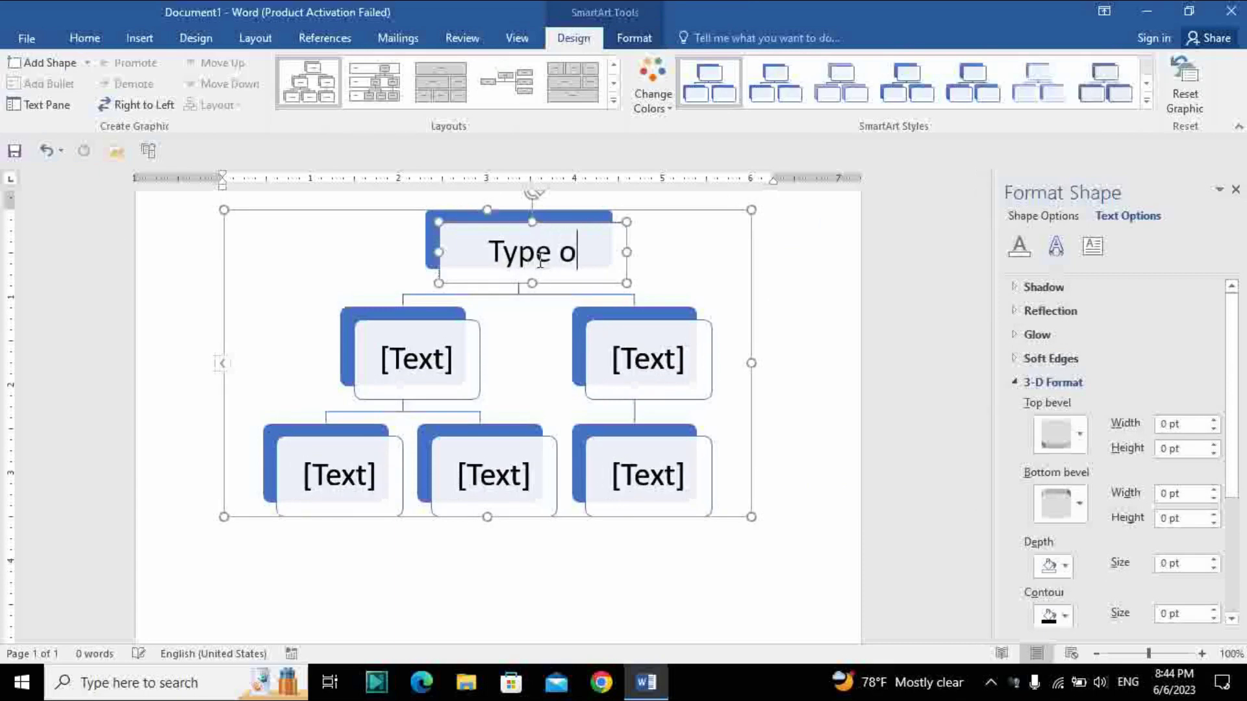
text(f softwar)
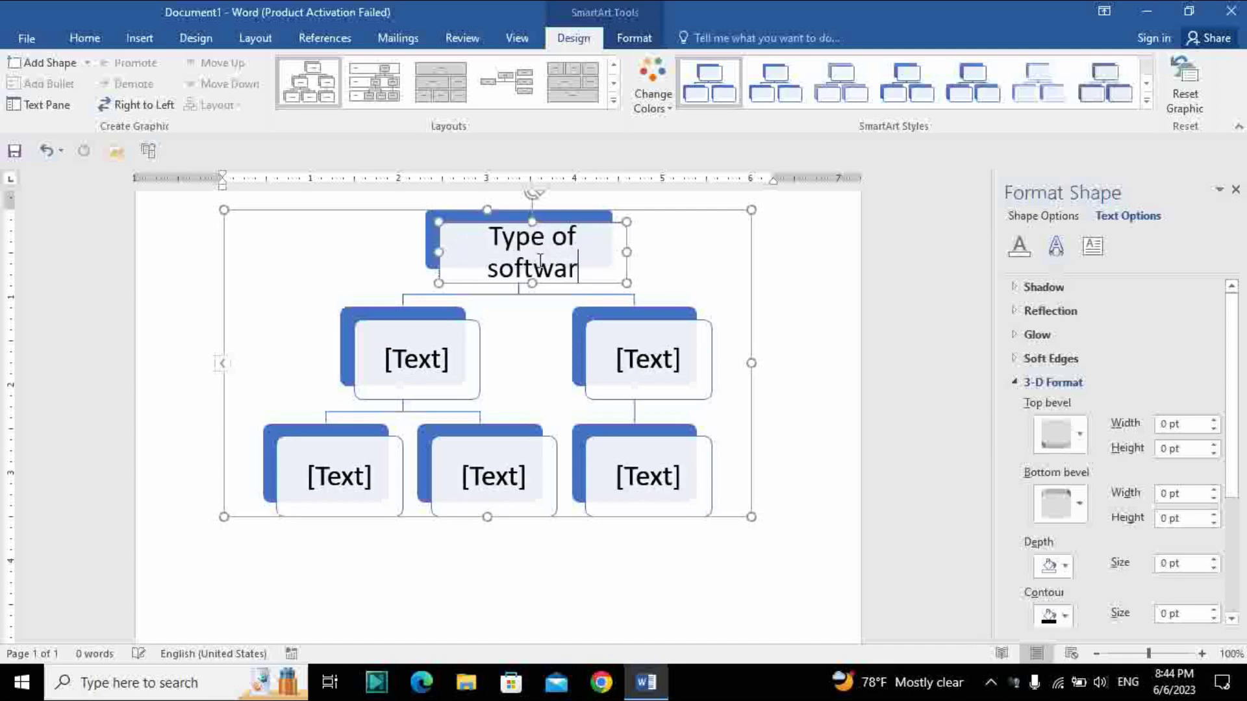
text(e)
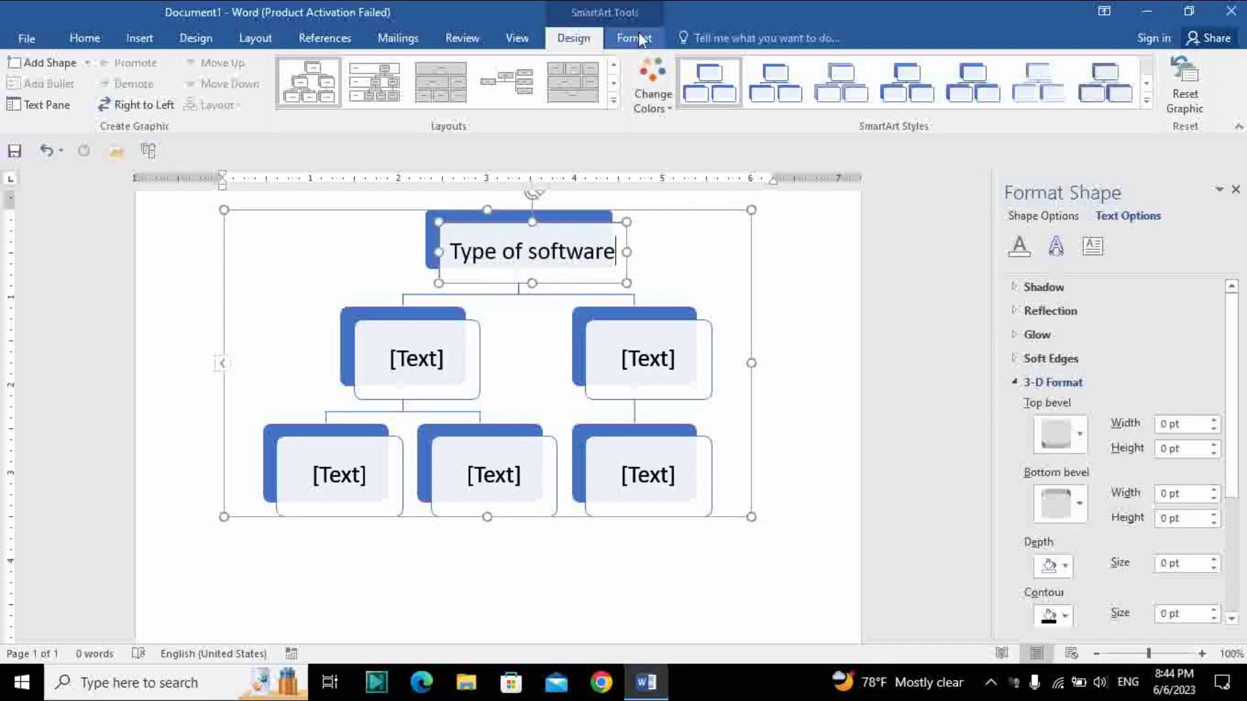
Fill the top box dark navy, colour its text red, and narrow it so the title wraps
click(641, 41)
click(575, 65)
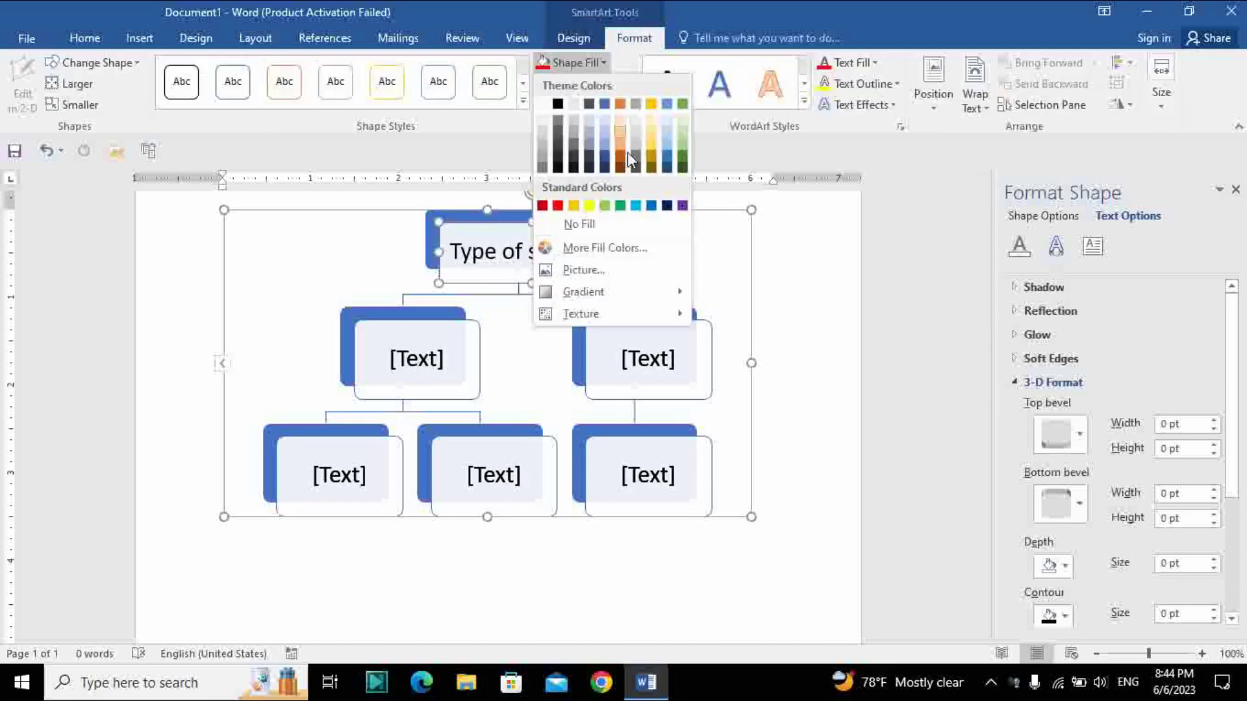
click(662, 206)
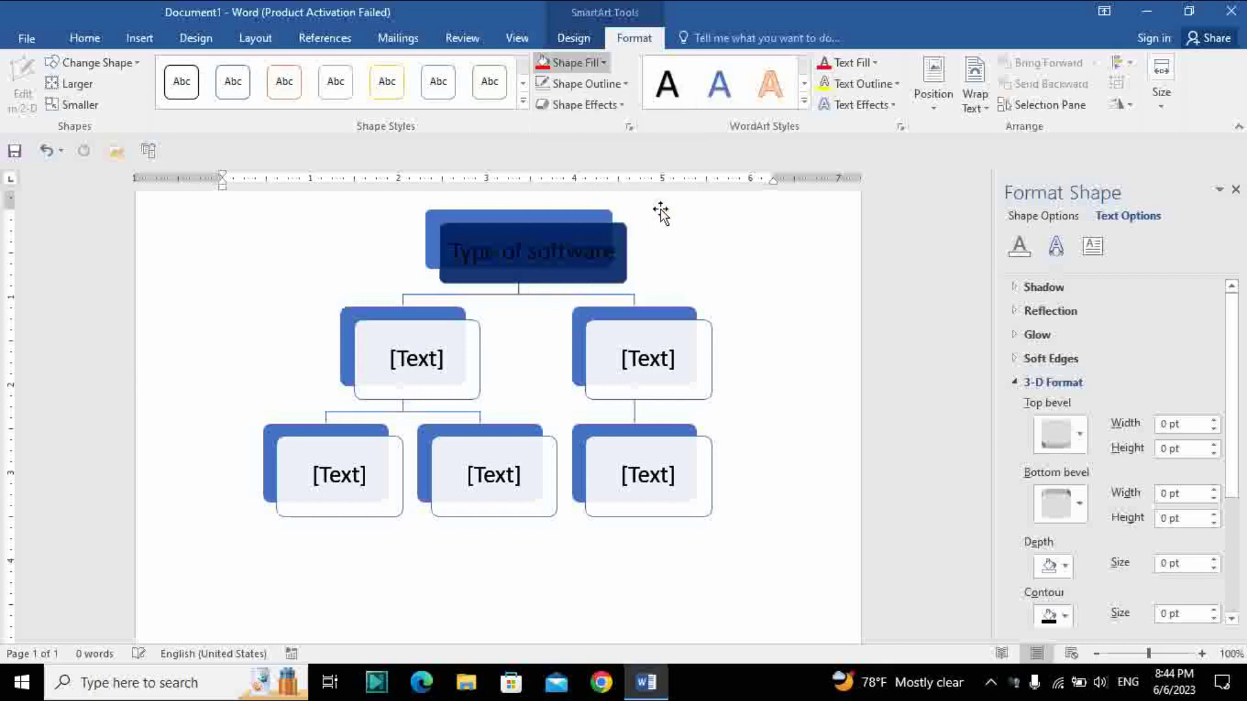
triple_click(610, 249)
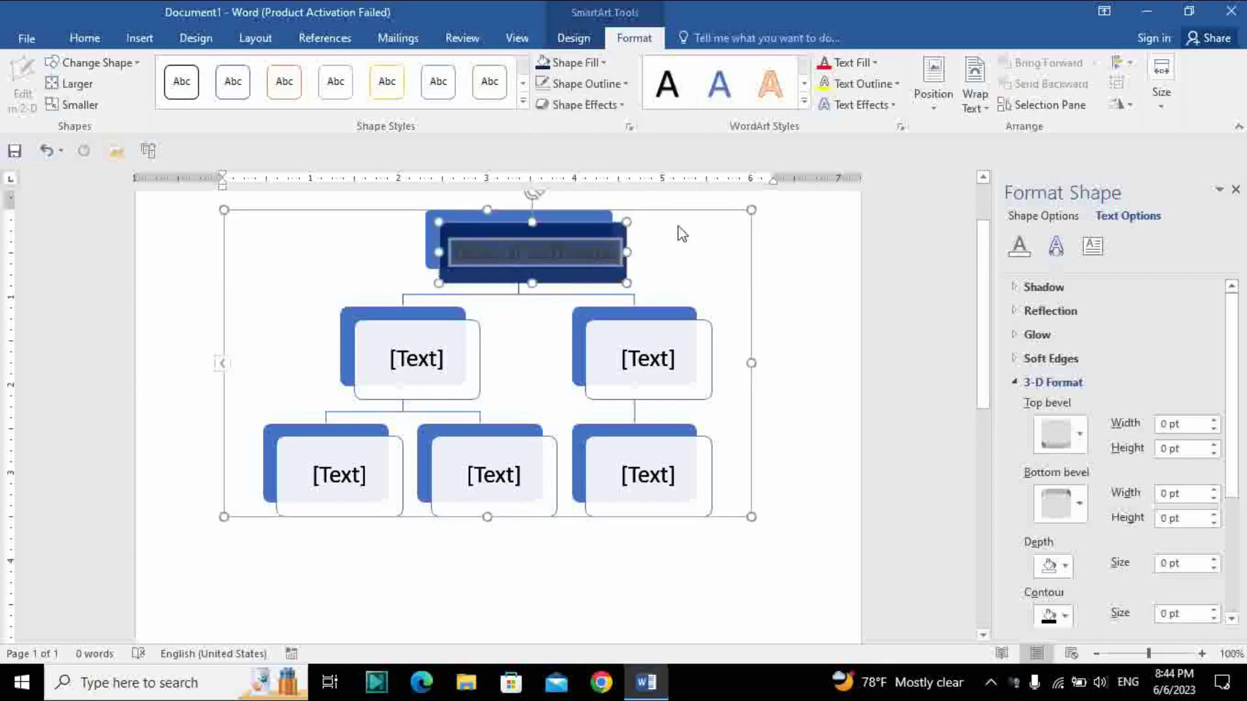
click(876, 63)
click(842, 231)
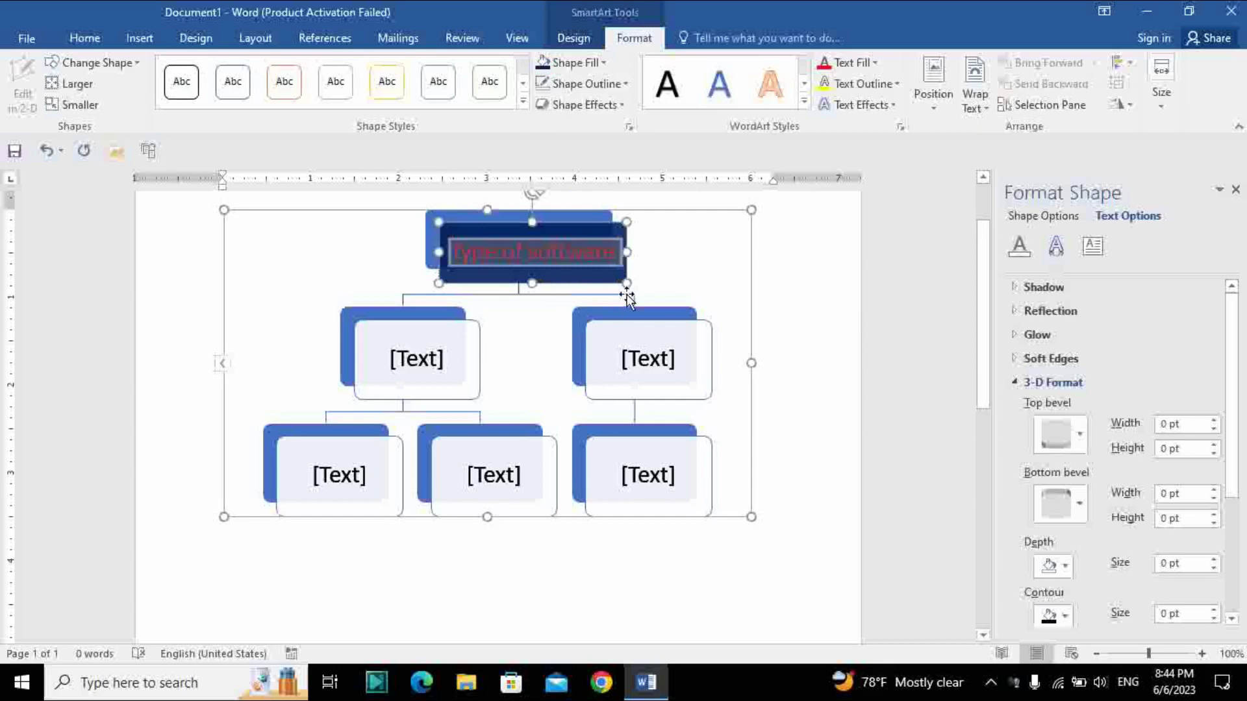
drag(627, 285, 609, 298)
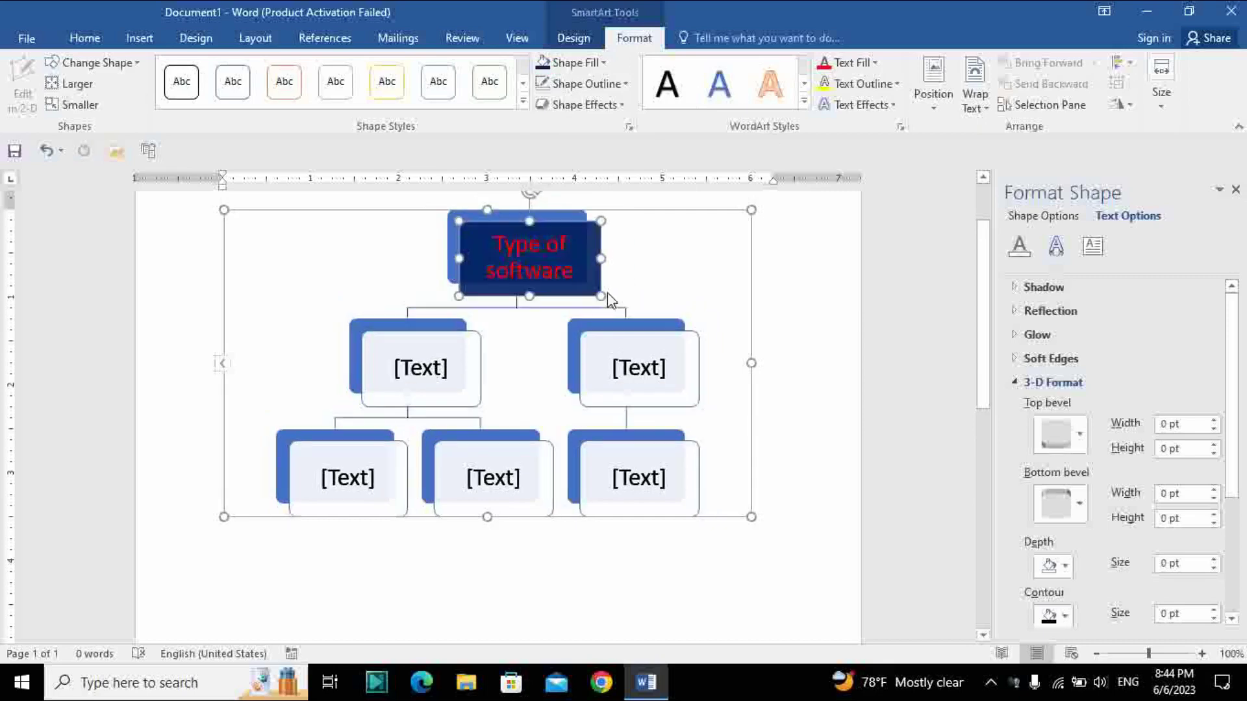
Shorten the left middle box and label the middle boxes 'Application software' and 'Programming software'
click(436, 362)
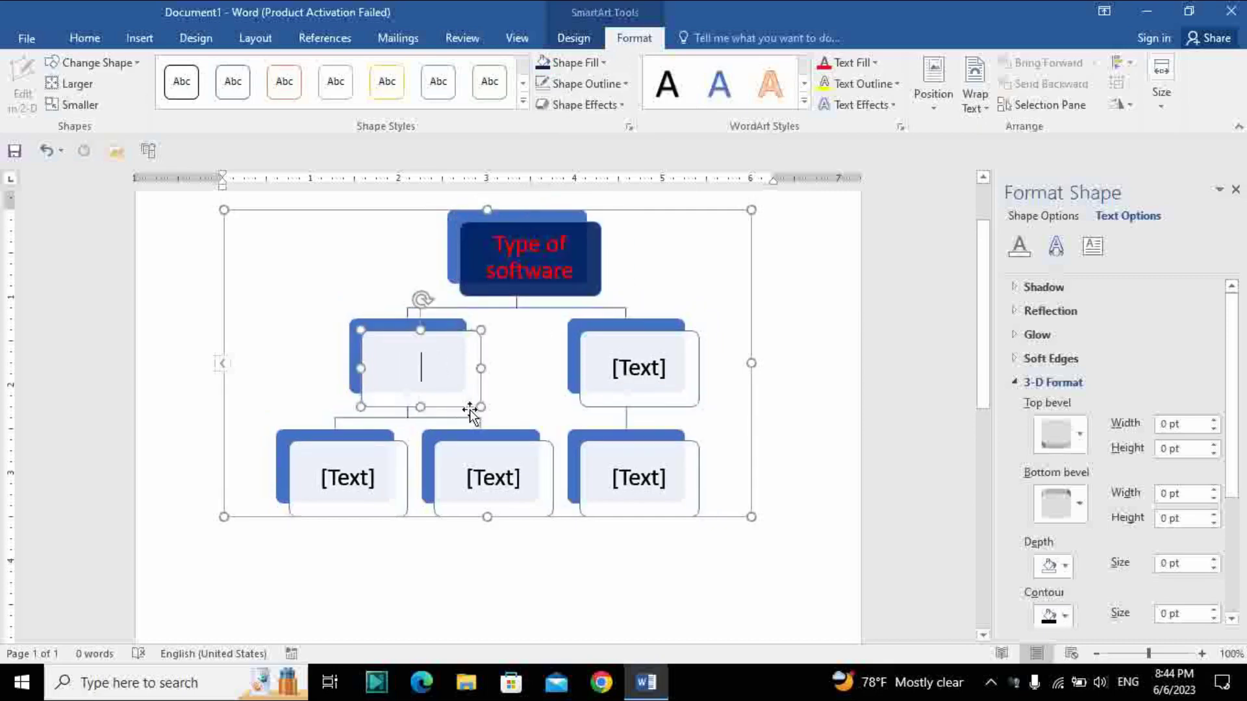
drag(477, 406, 478, 388)
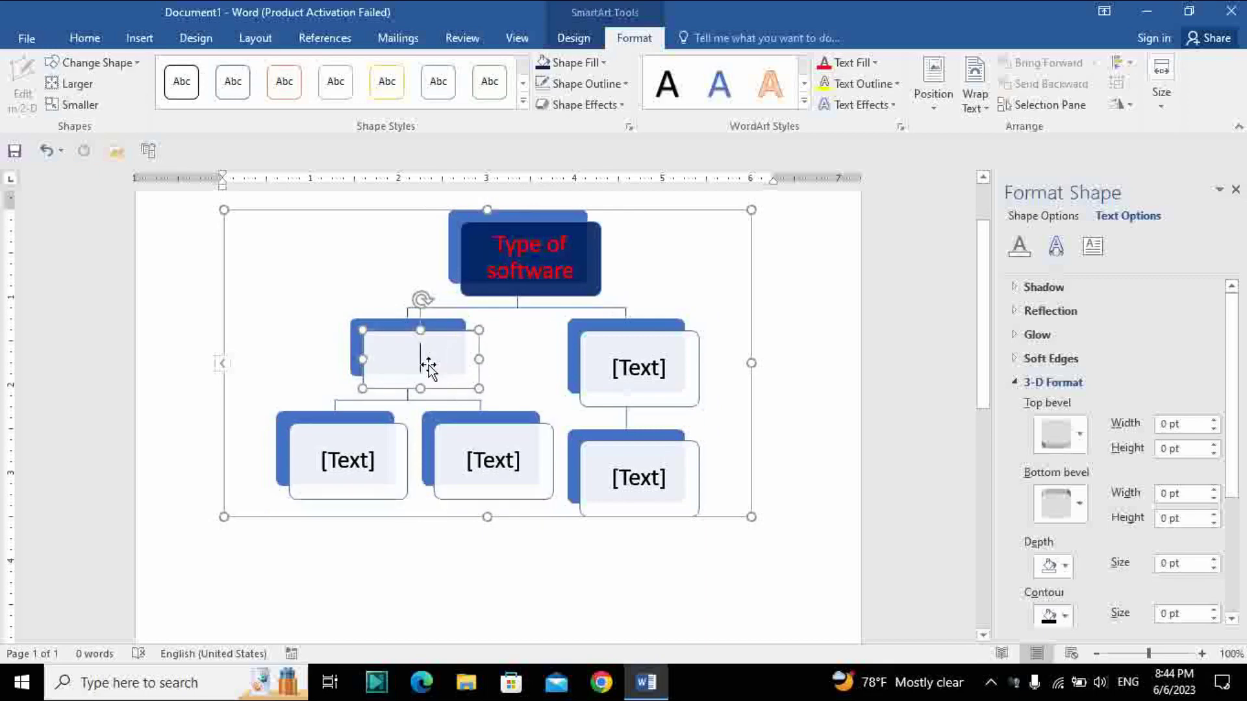
text(Aplli)
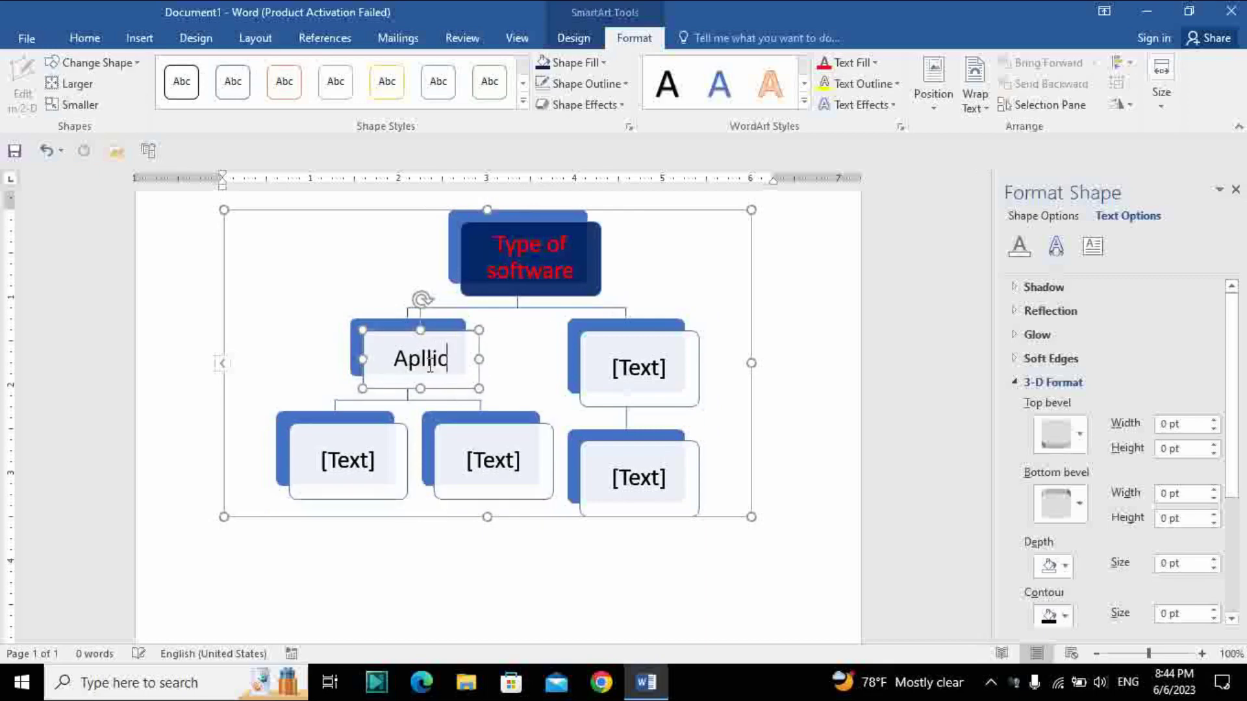
text(ca)
key(BackSpace)
key(BackSpace)
key(BackSpace)
key(BackSpace)
key(BackSpace)
text(plic)
key(BackSpace)
key(BackSpace)
key(BackSpace)
key(BackSpace)
key(BackSpace)
text(l)
key(BackSpace)
text(licat)
text(ion)
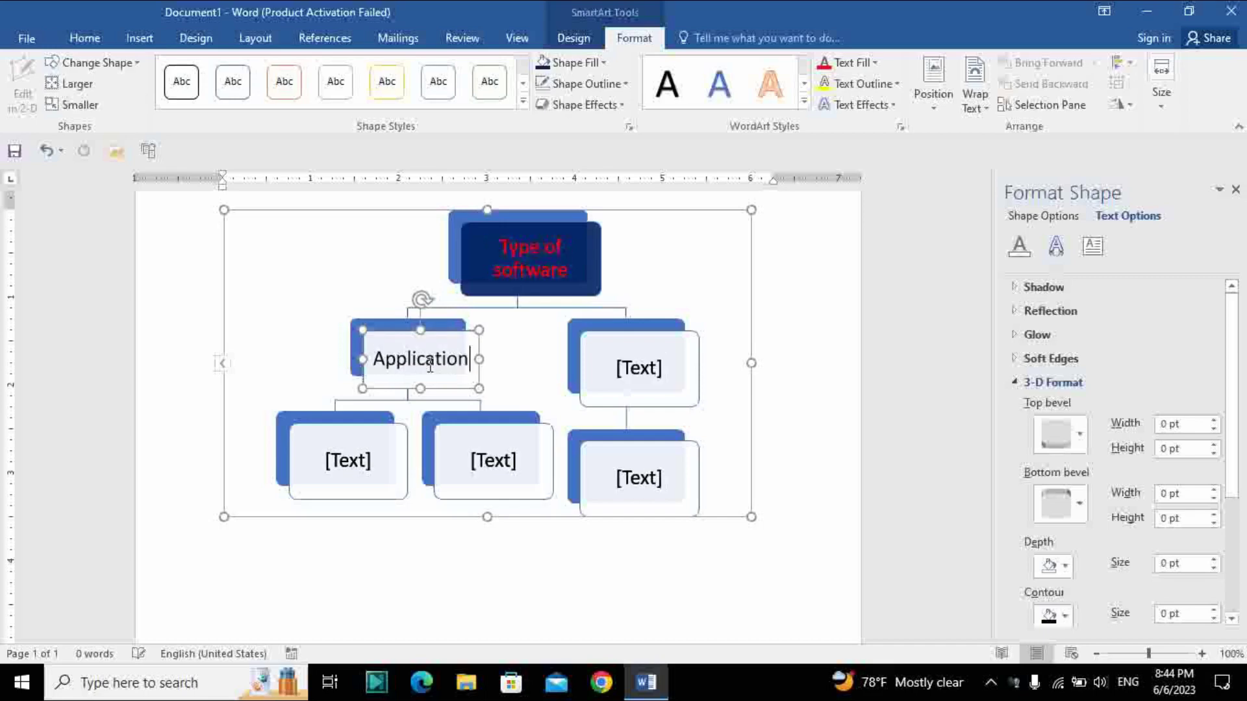
text( software)
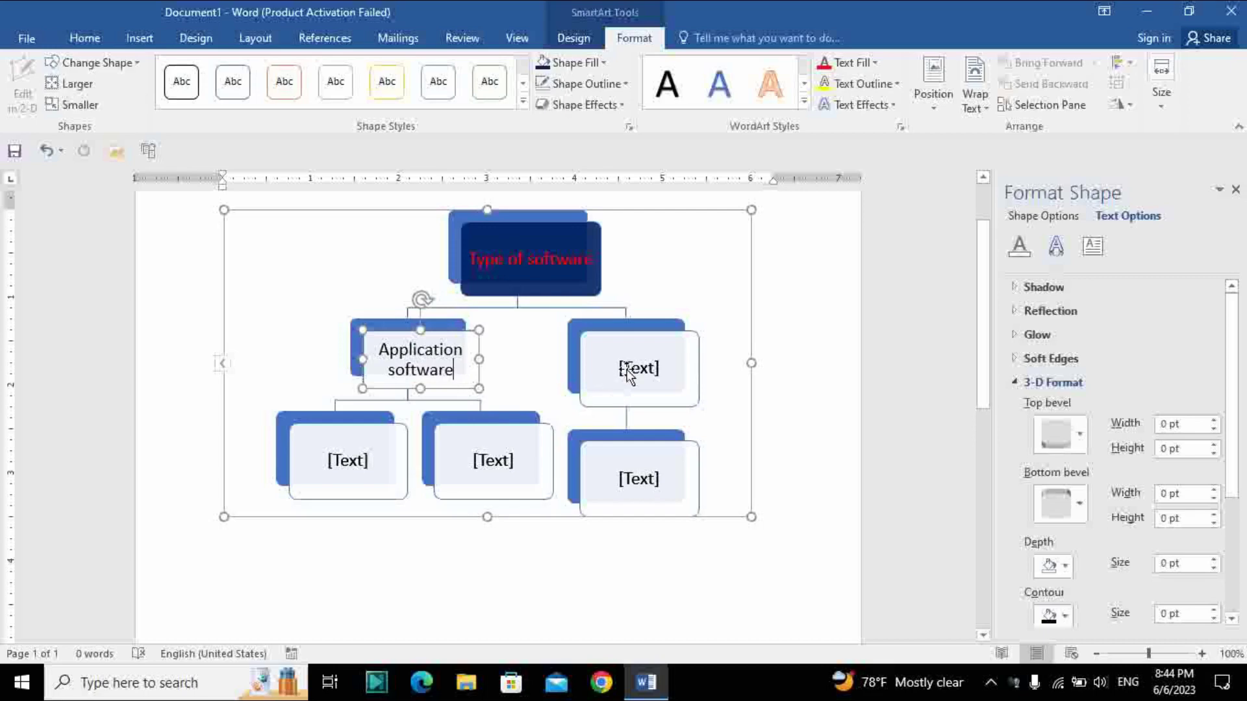
click(628, 376)
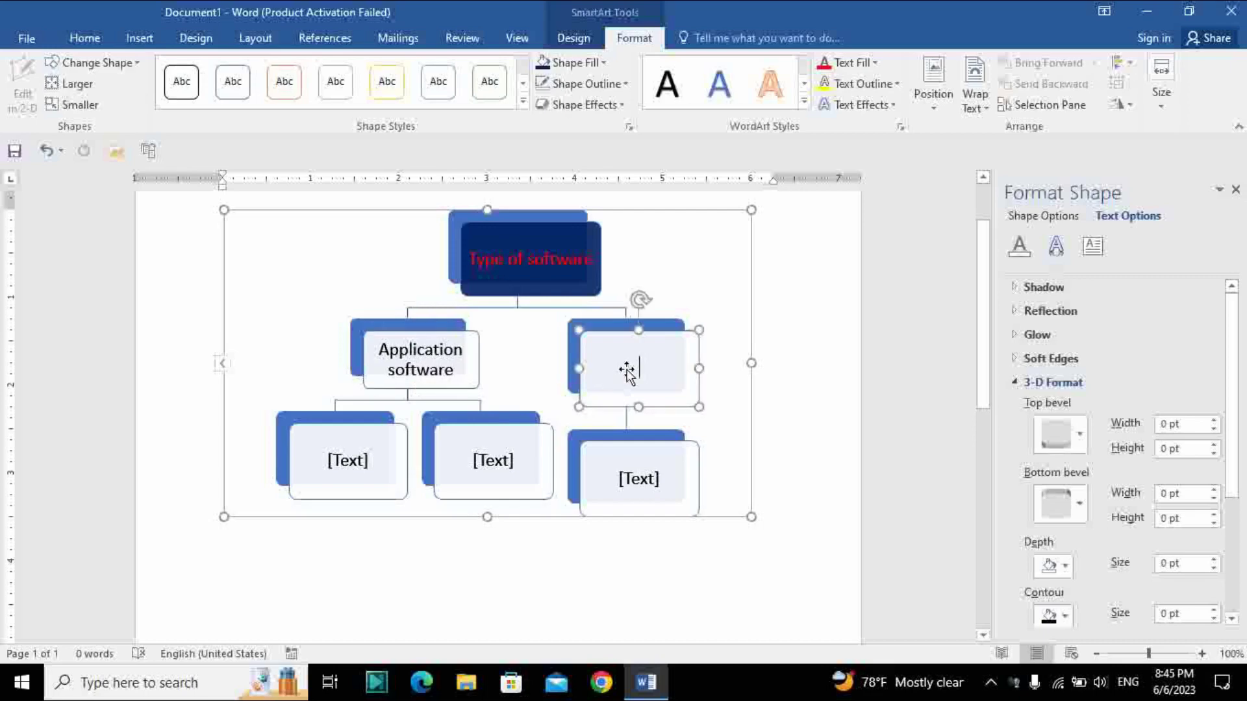
text(Progrr)
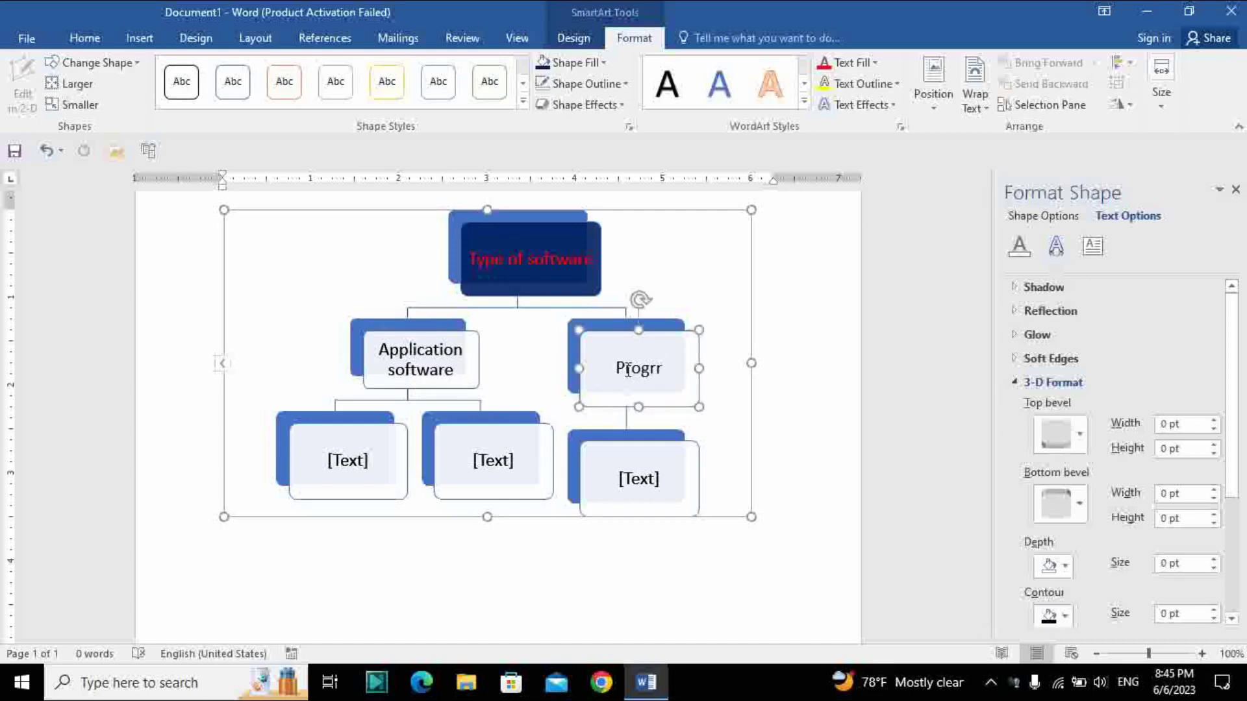
text(amming sof)
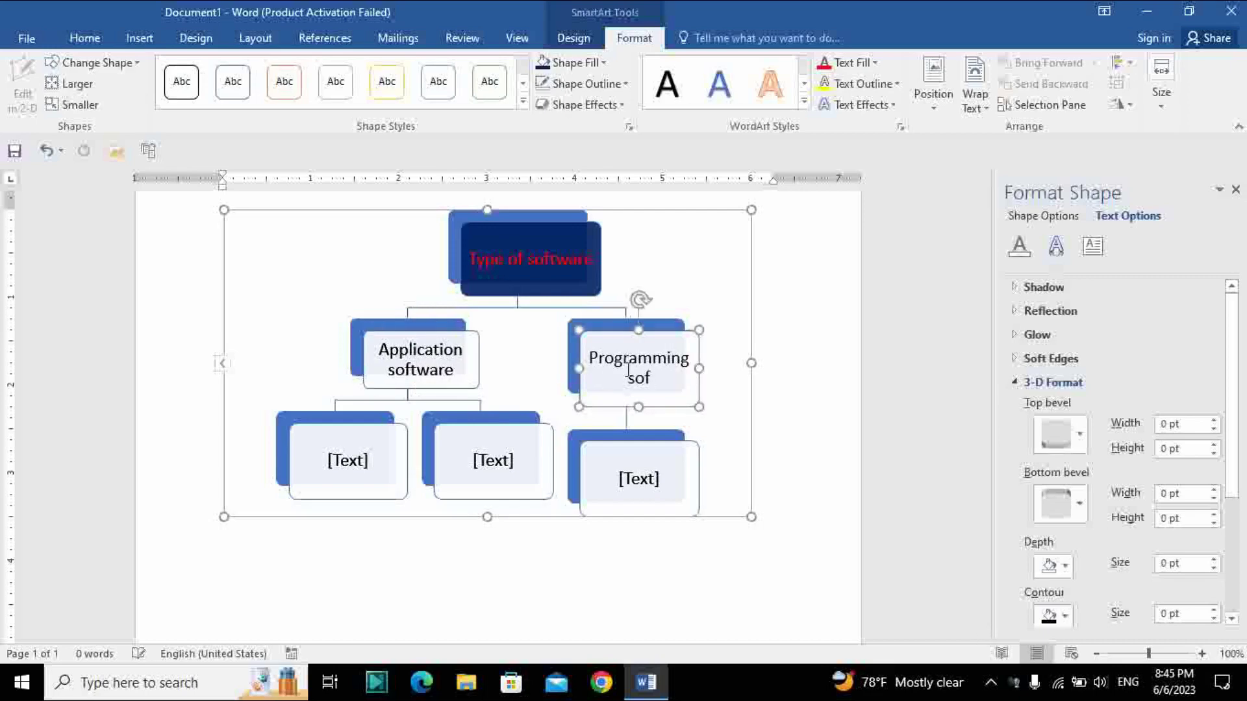
text(tware)
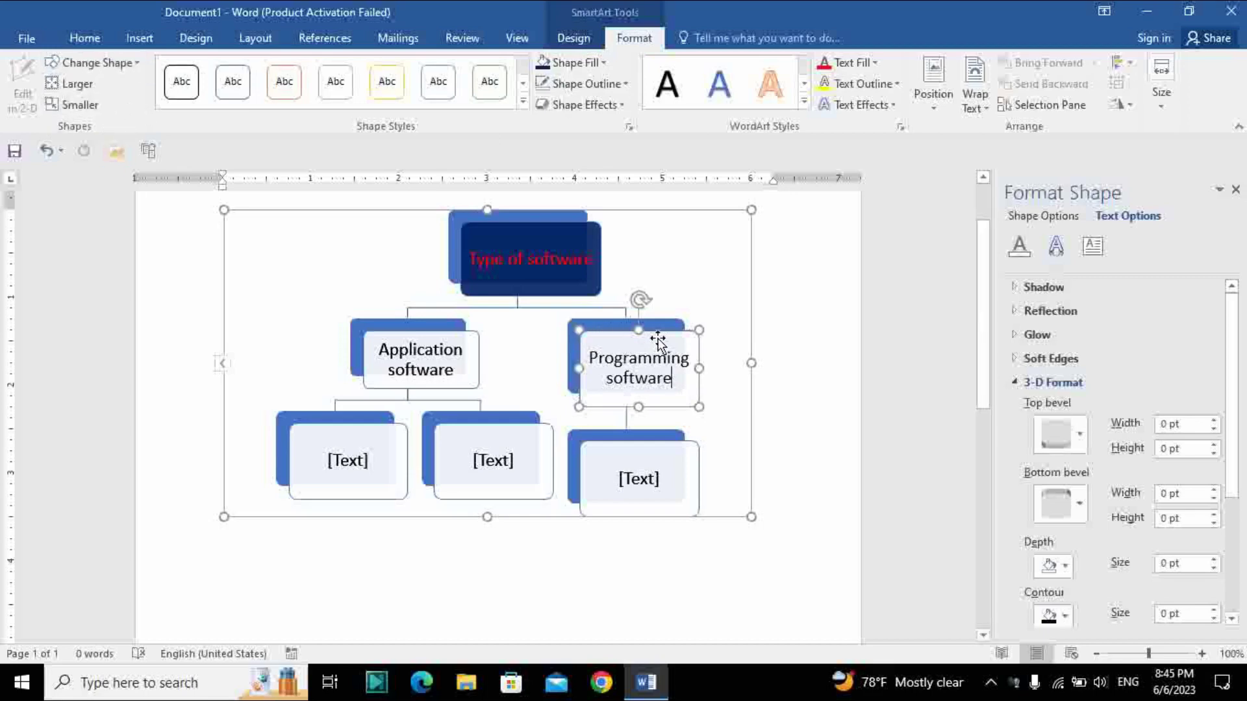
Add three new boxes to the chart: one after Programming software, then two below
click(574, 39)
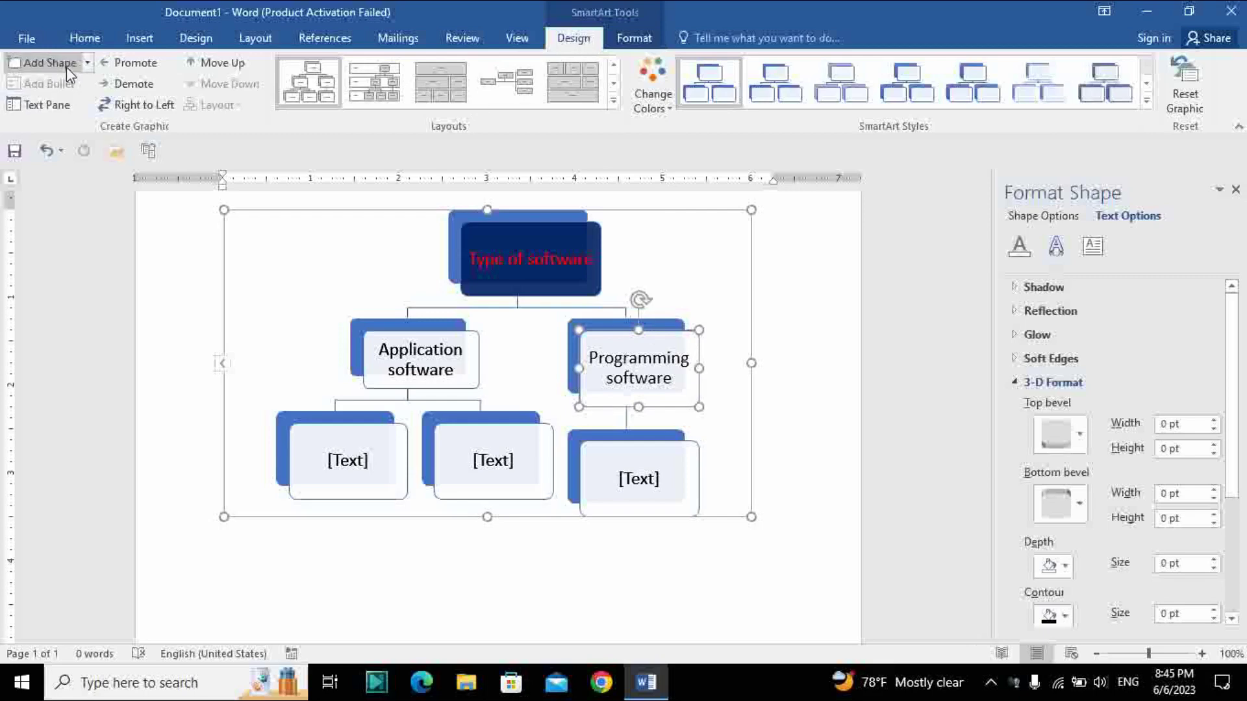
click(86, 64)
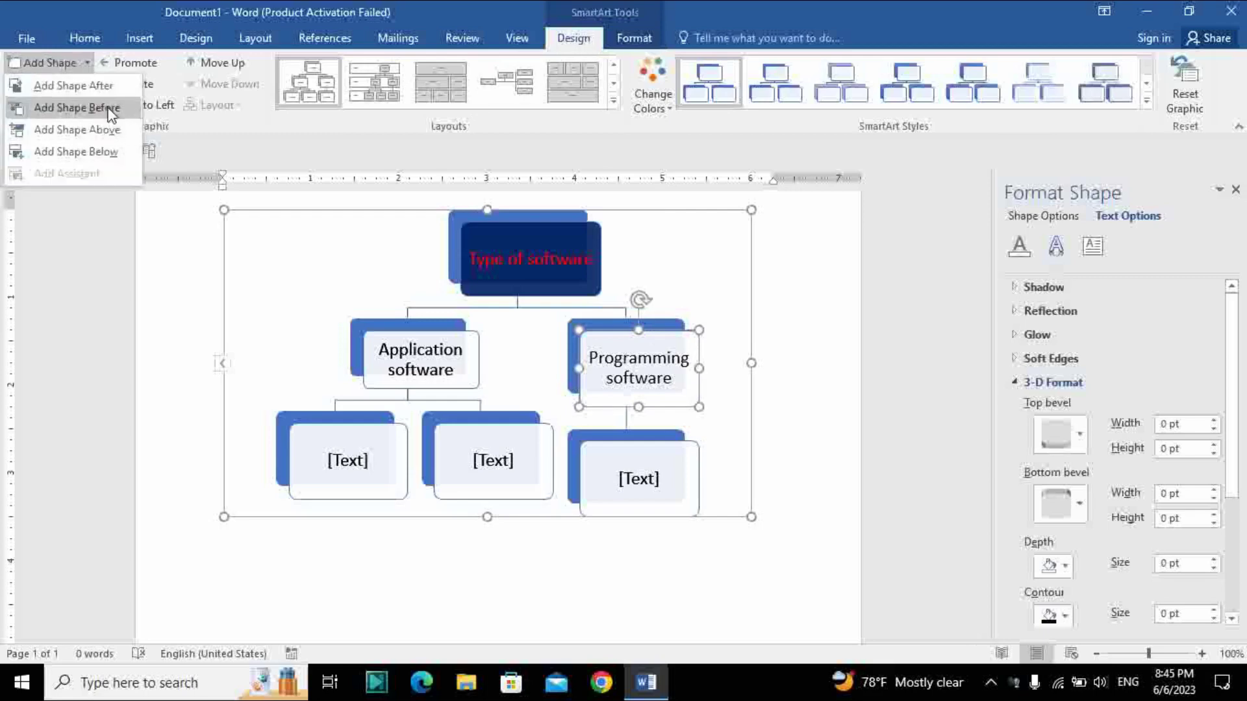
click(103, 93)
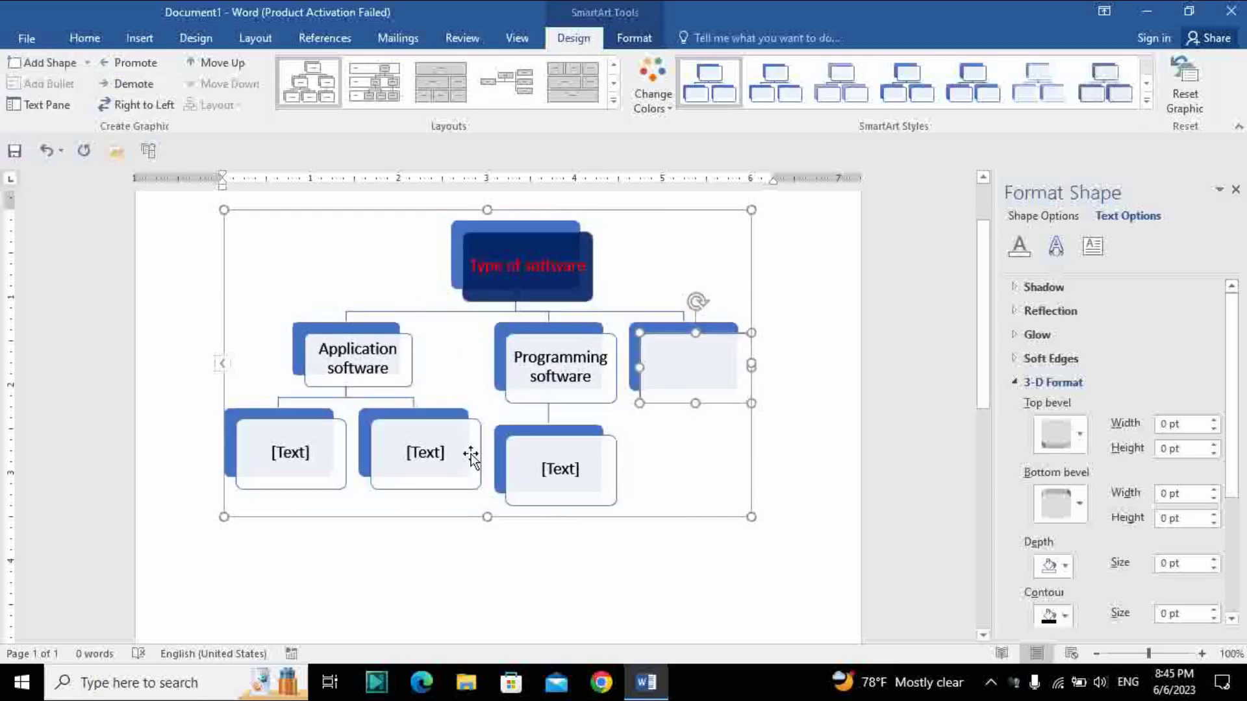
click(538, 472)
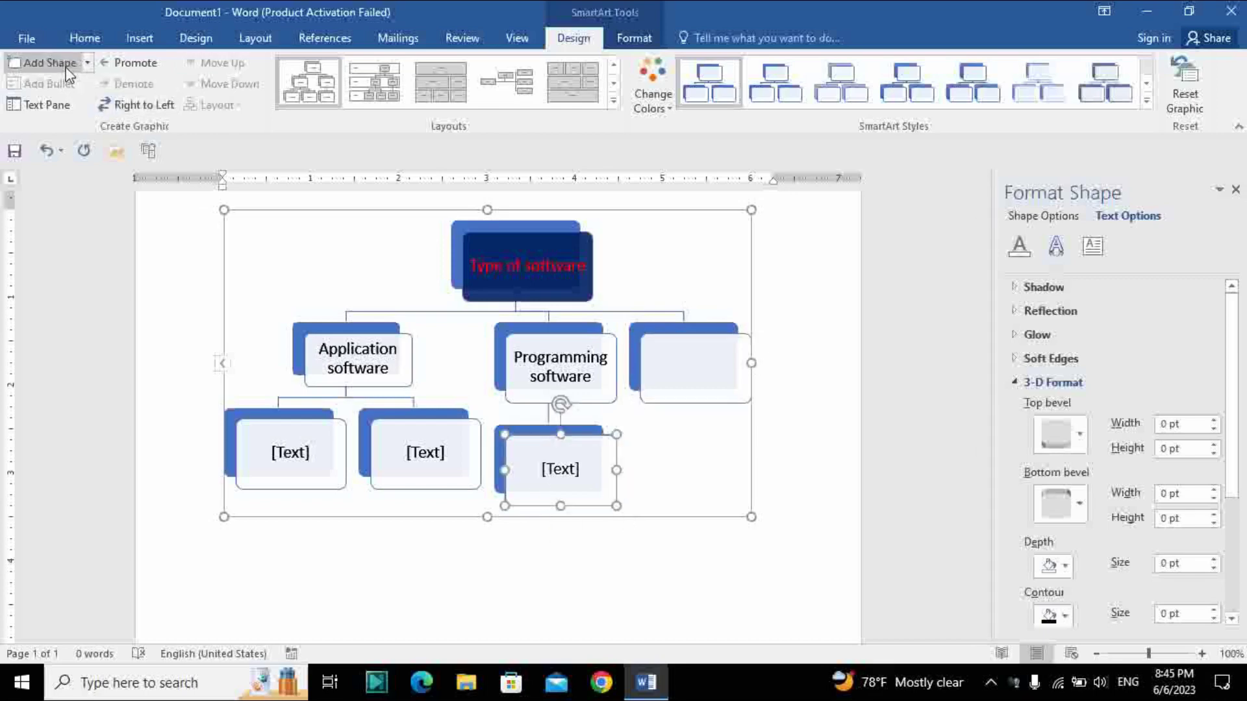
click(87, 62)
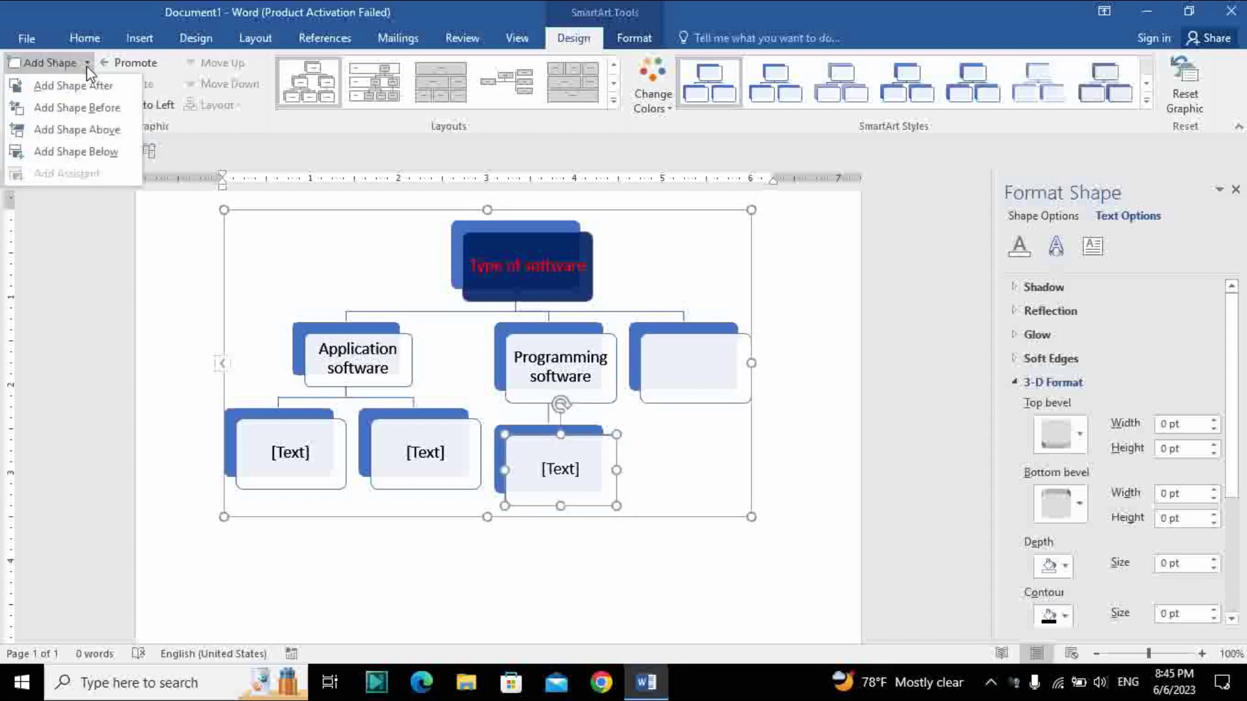
click(91, 150)
click(655, 334)
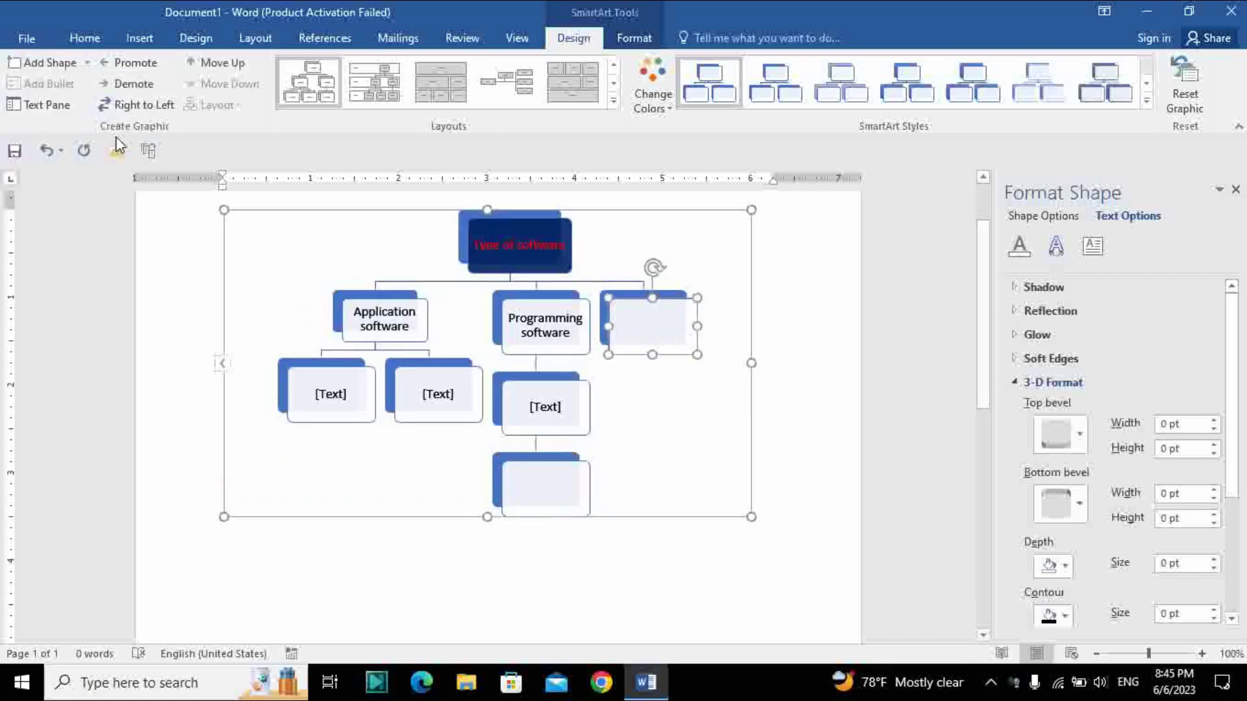
click(87, 62)
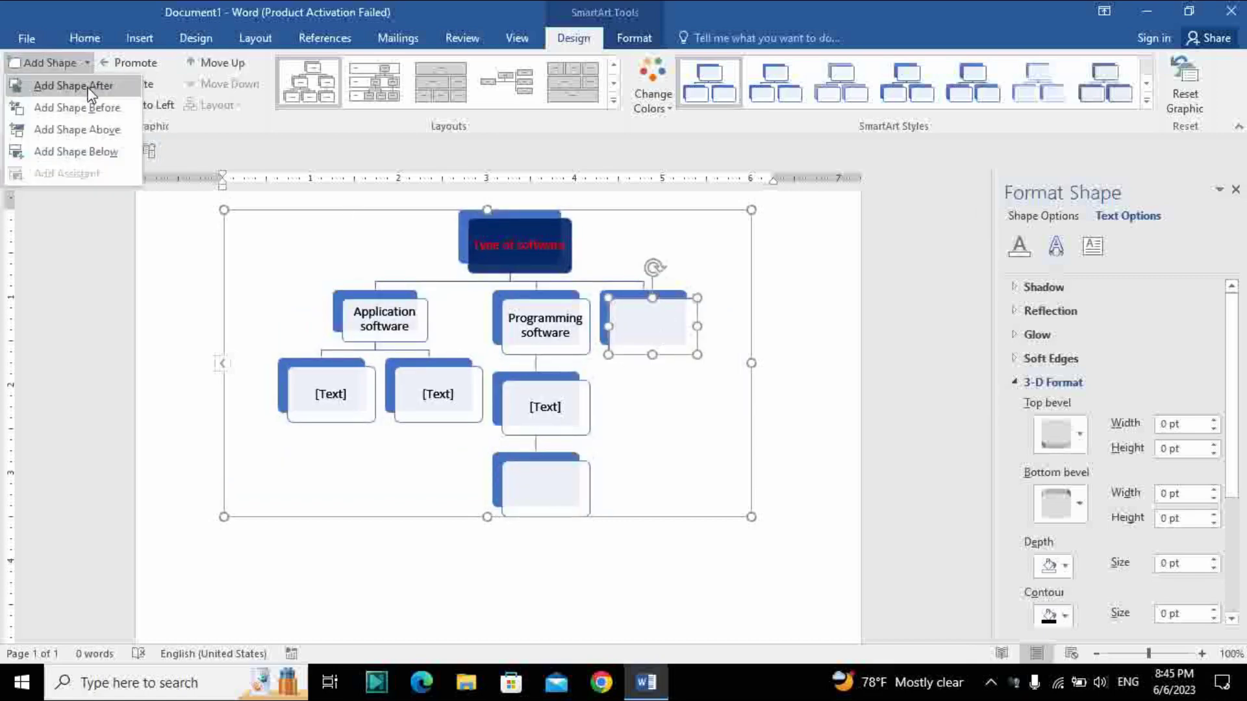
click(90, 151)
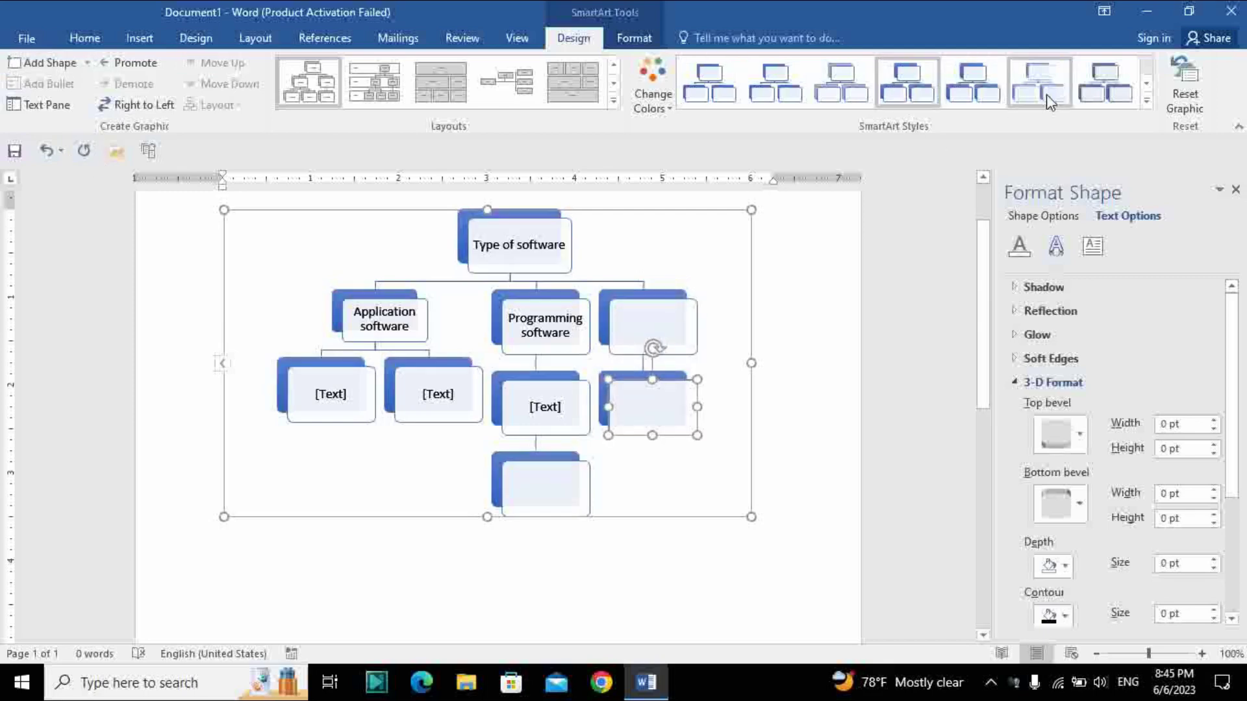
Try a horizontal hierarchy layout, revert to the org chart, and apply a white 3-D style
click(375, 83)
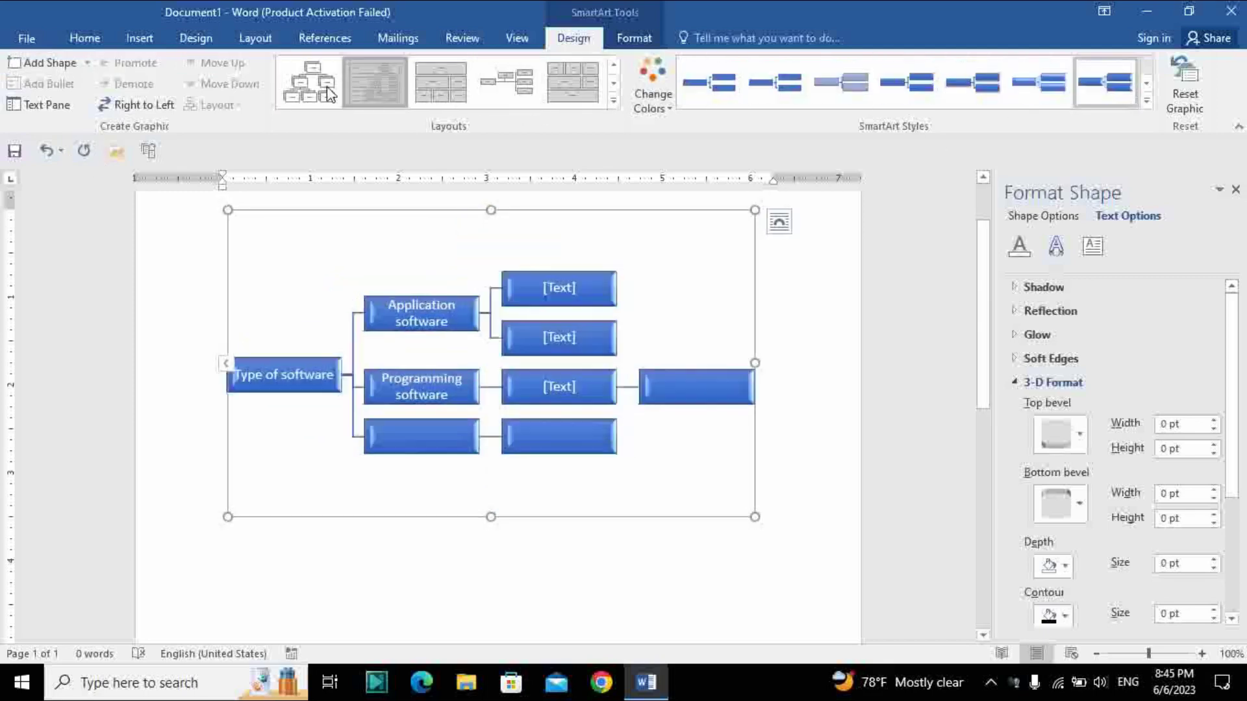
click(328, 95)
click(1106, 82)
click(634, 37)
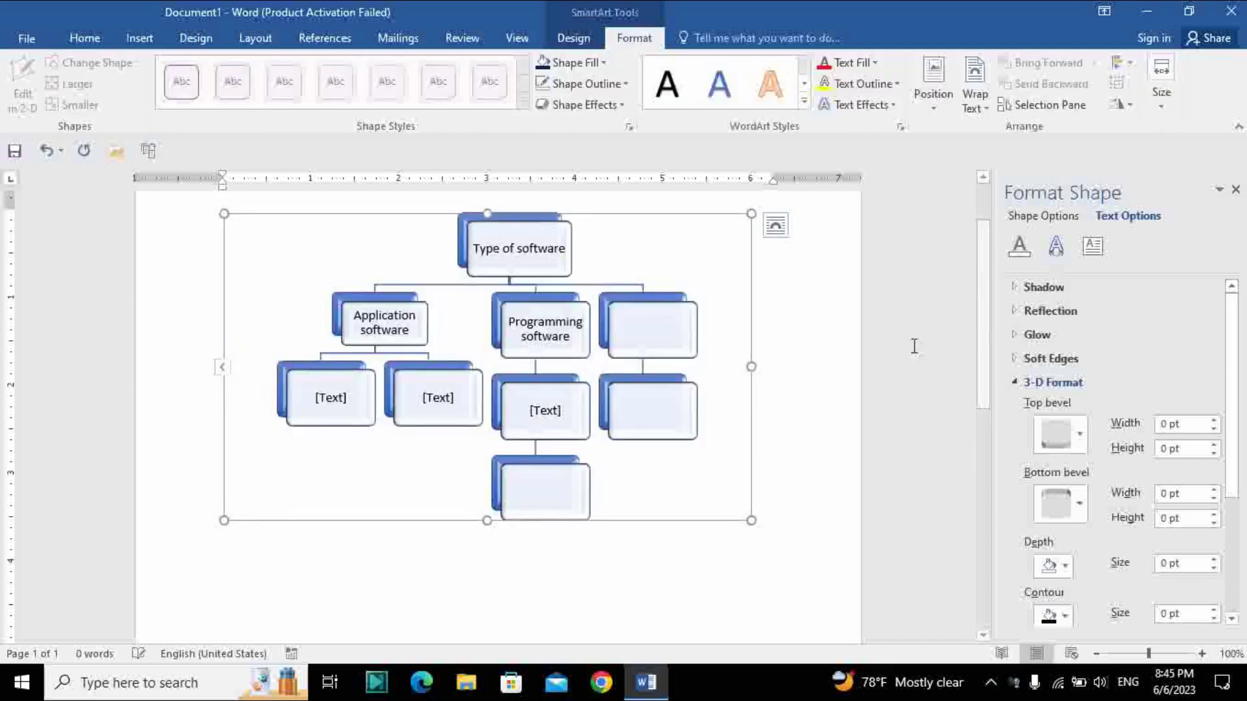
click(140, 38)
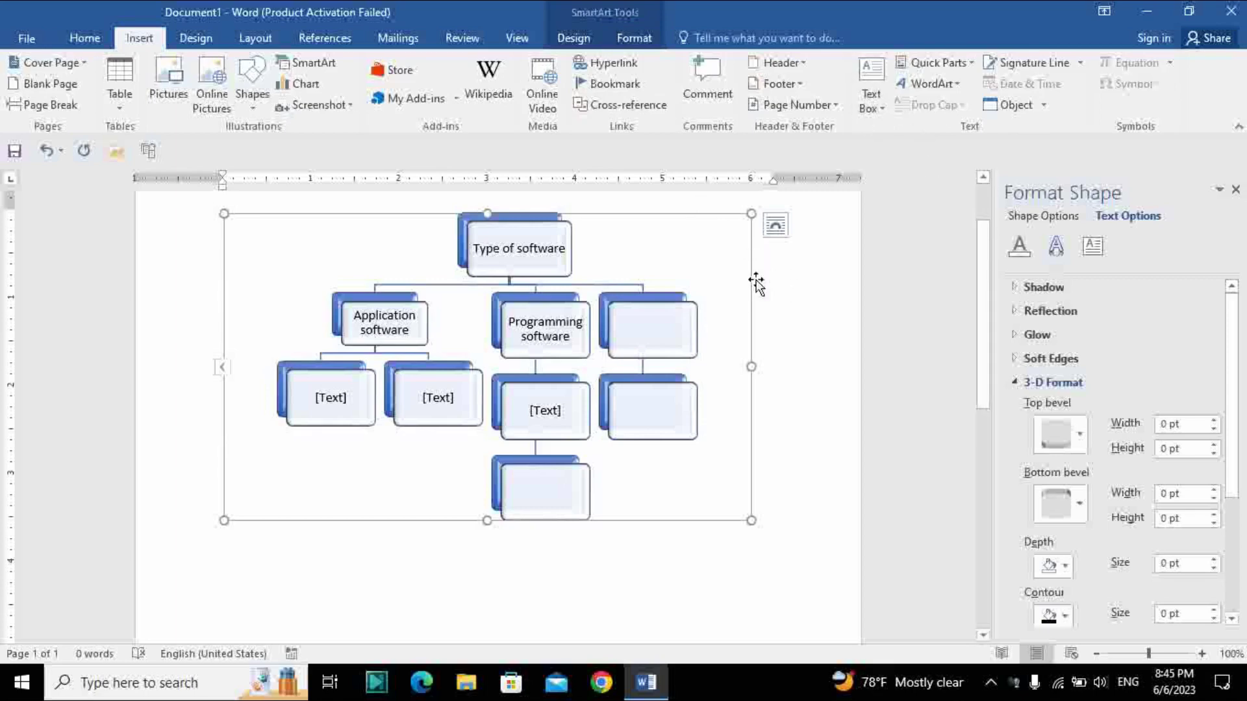
Draw a text box by hand on the page and type 'a' into it
click(871, 107)
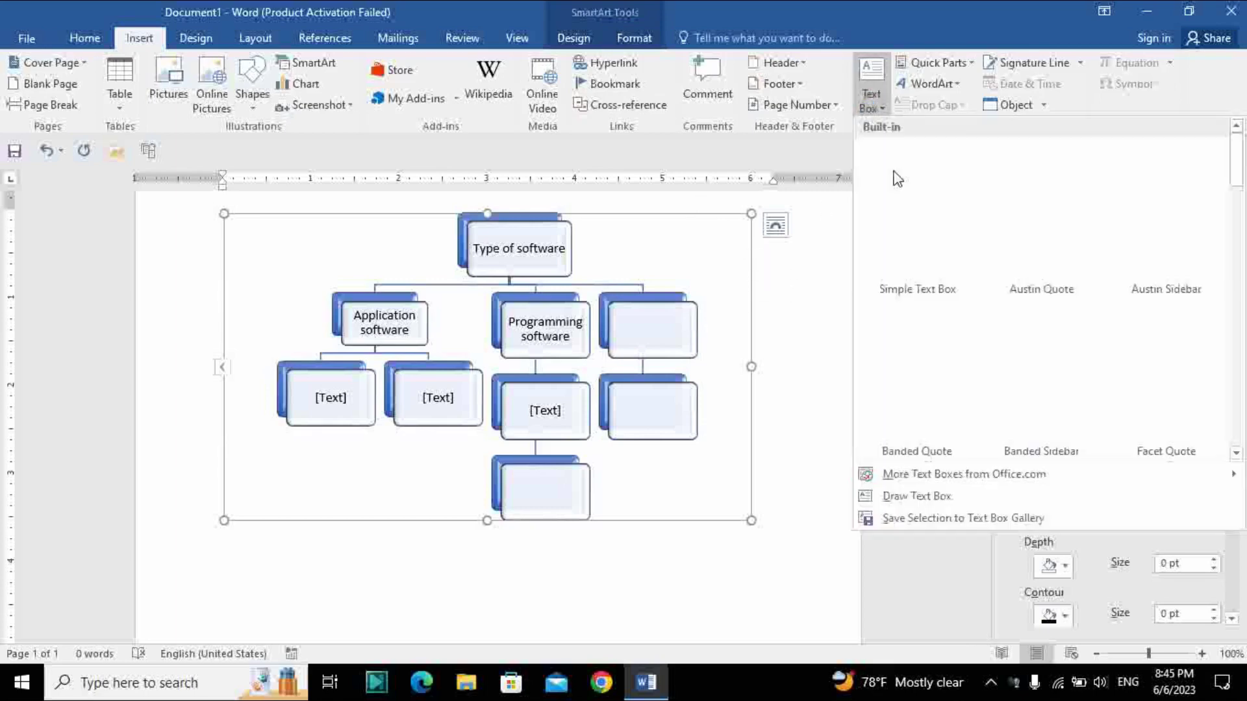
click(919, 498)
scroll(312, 473, down, 3)
drag(253, 420, 412, 482)
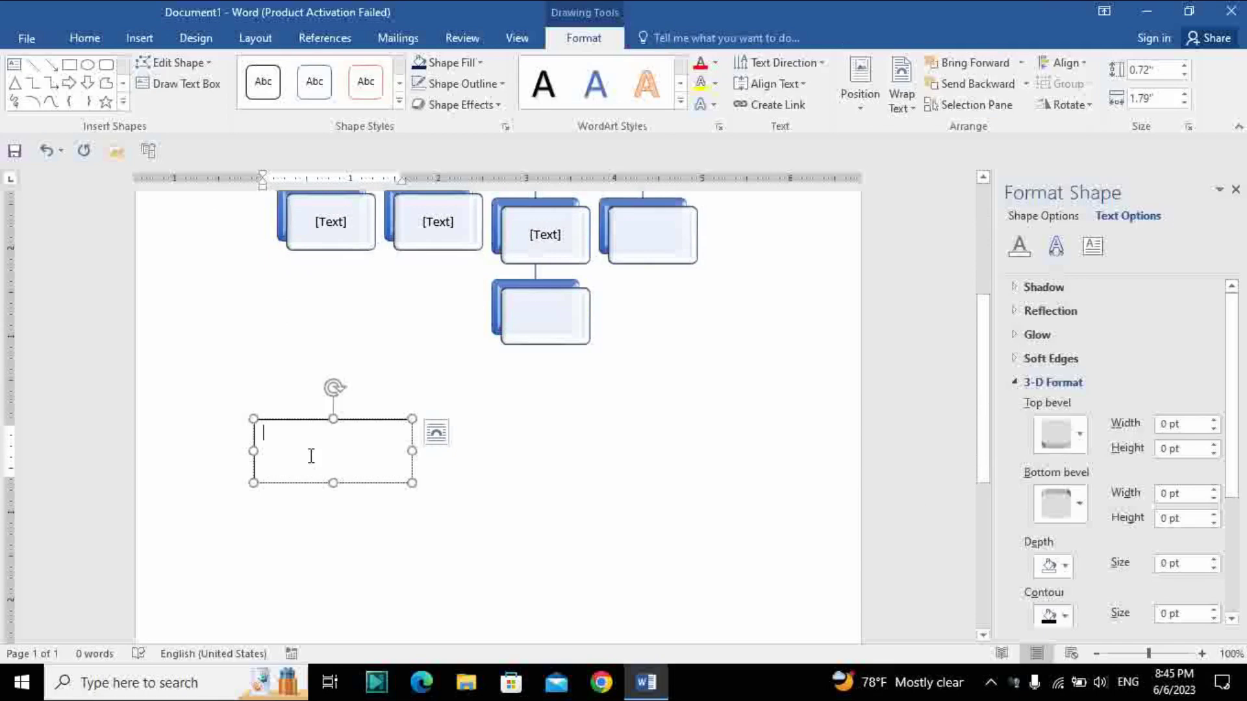
text(ajggsgj)
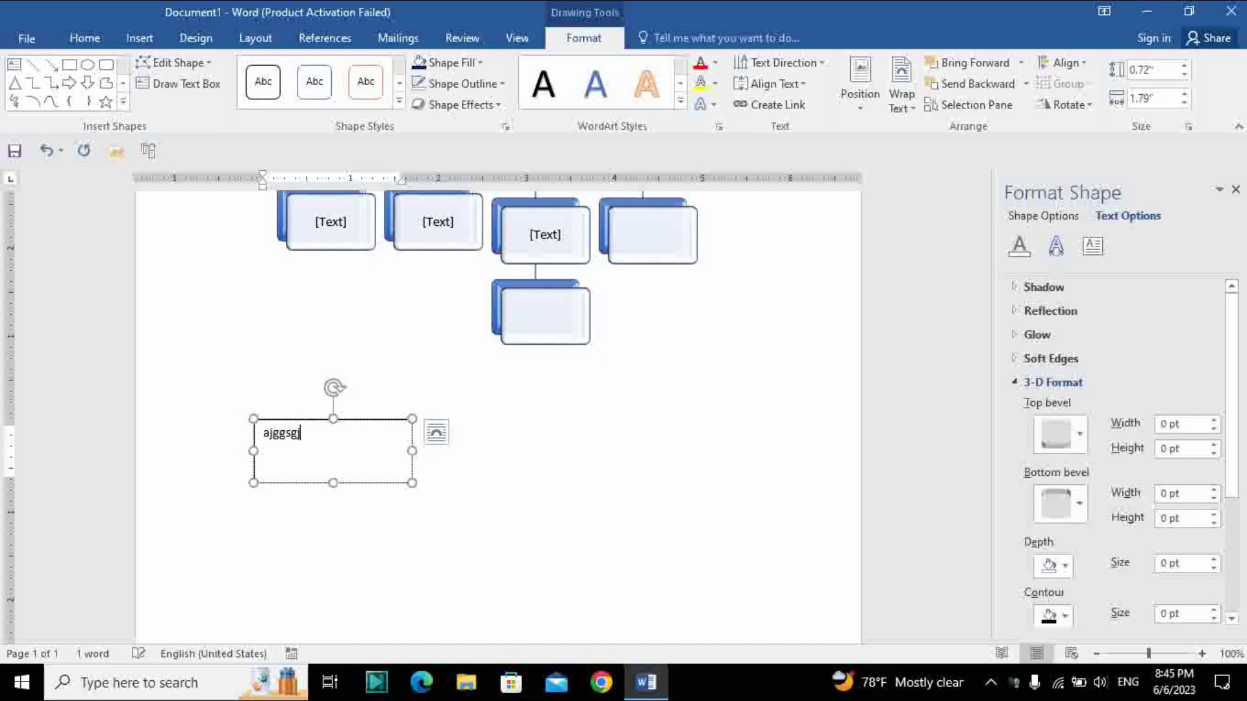
scroll(292, 431, up, 1)
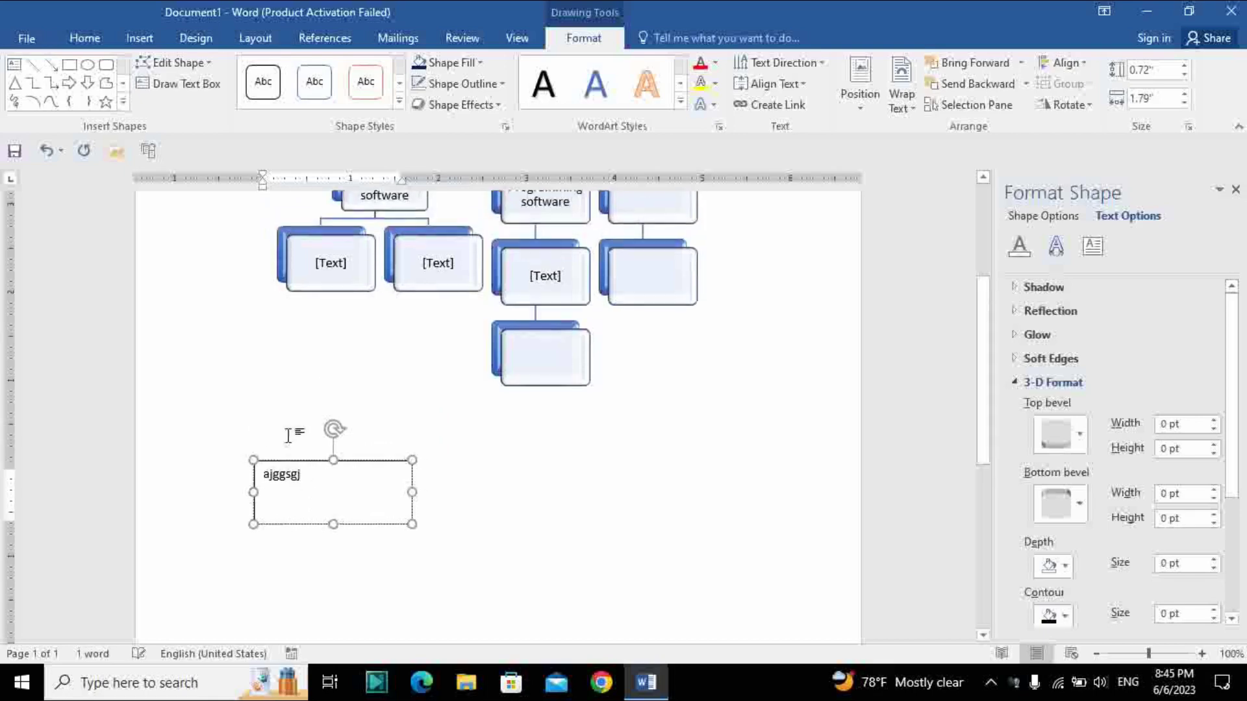
drag(366, 469, 348, 369)
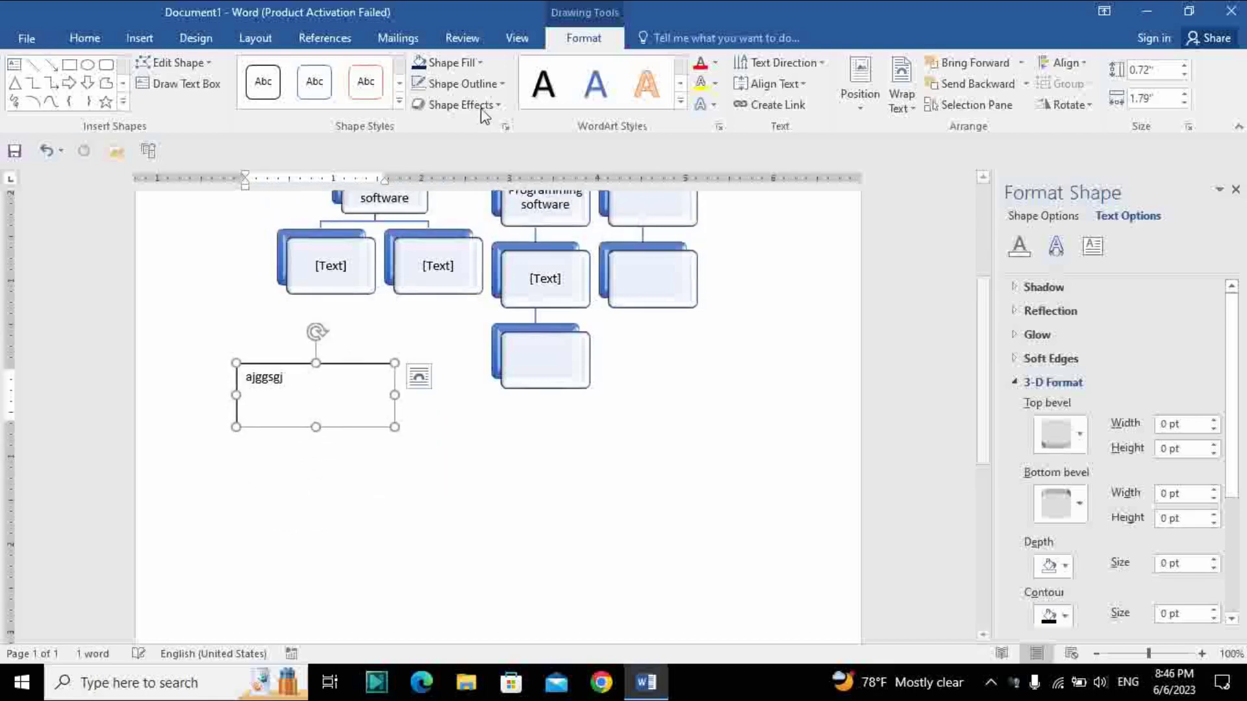
Give the text box no fill and no outline
click(454, 62)
click(476, 237)
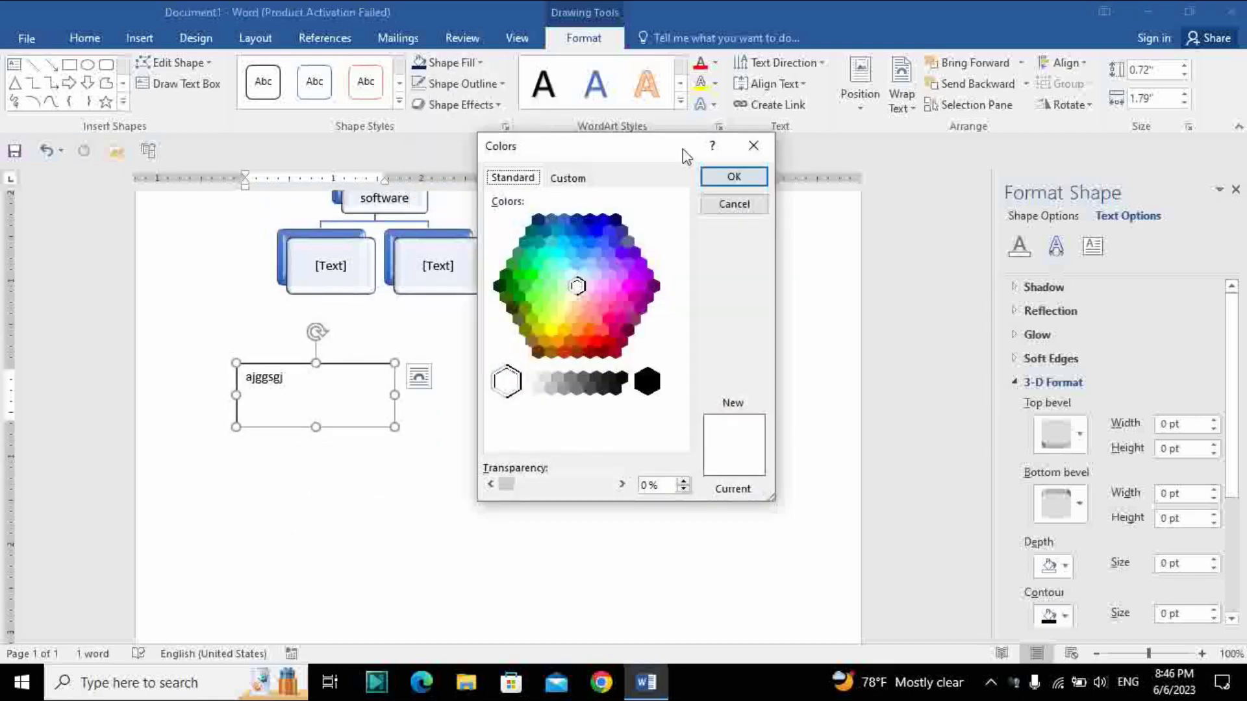
click(753, 147)
click(454, 62)
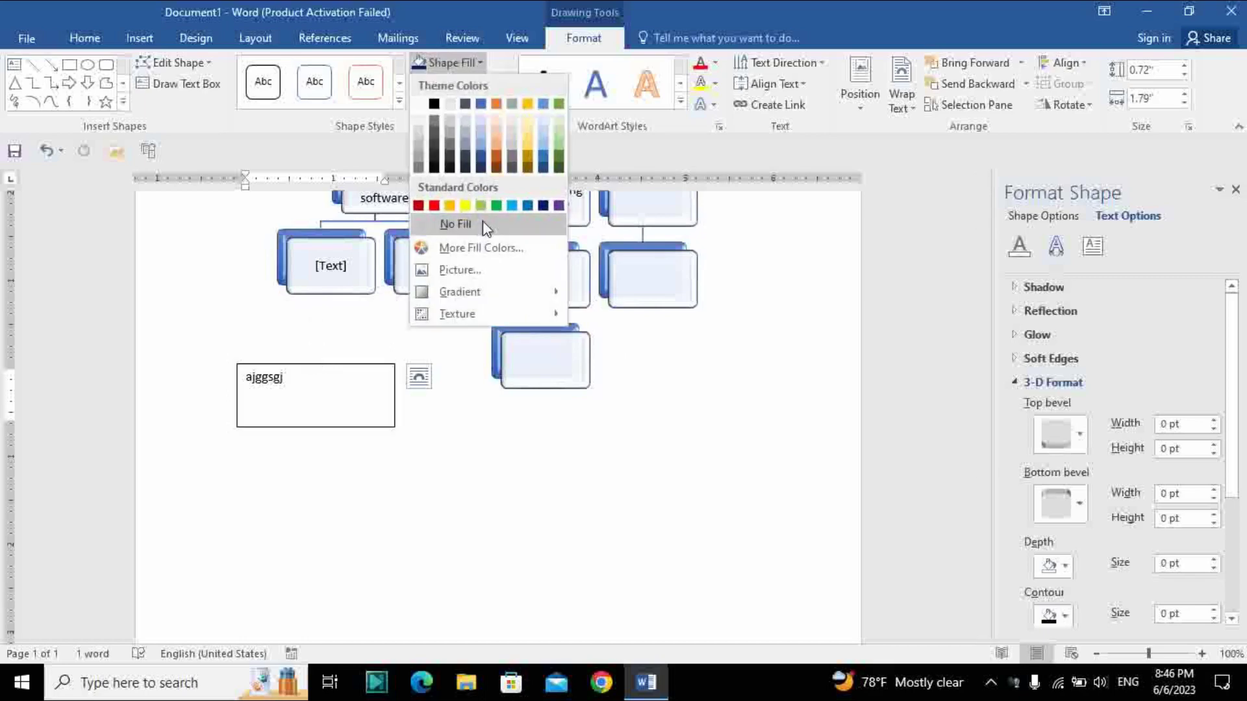
click(482, 221)
click(485, 86)
click(489, 243)
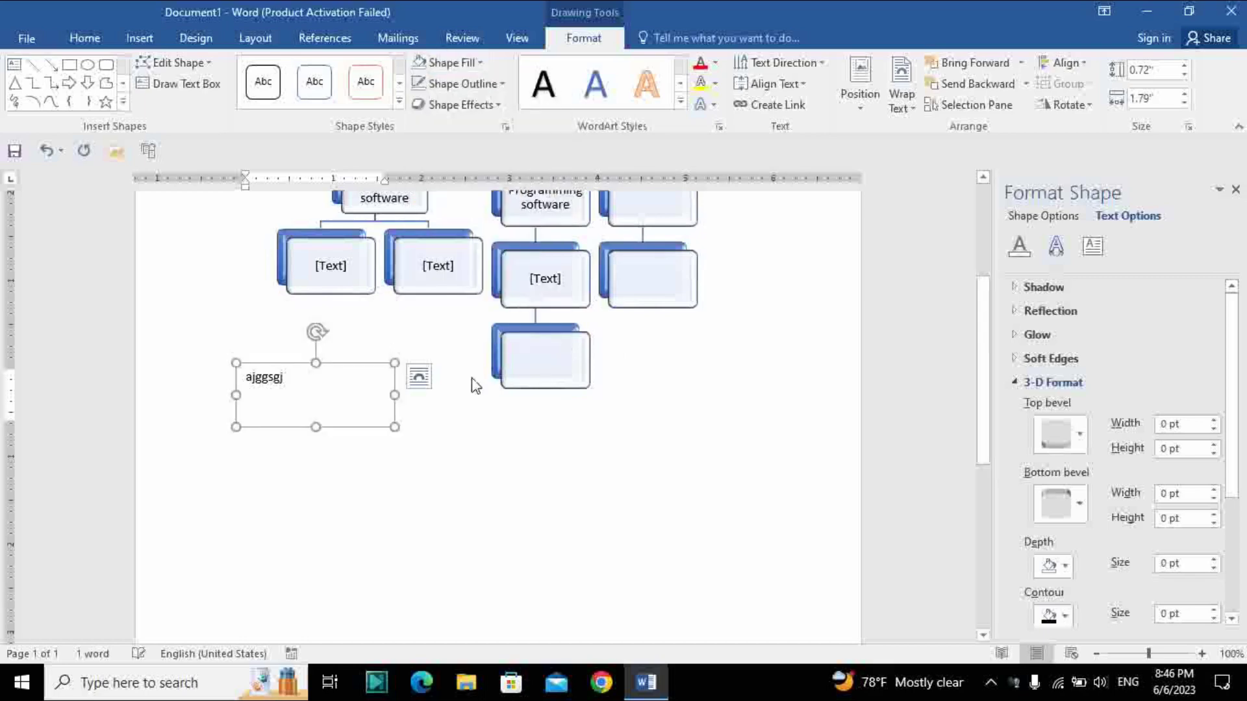
Select the SmartArt diagram and select all of its shapes with Ctrl+A
click(274, 286)
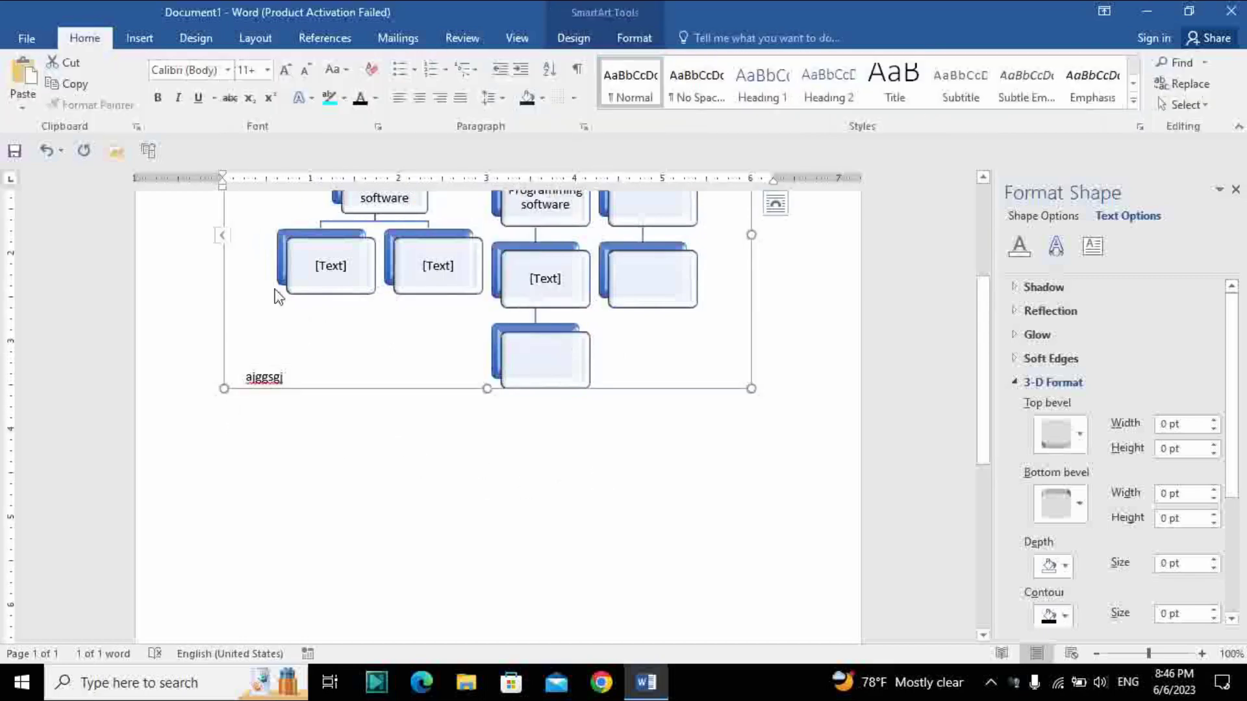
click(139, 37)
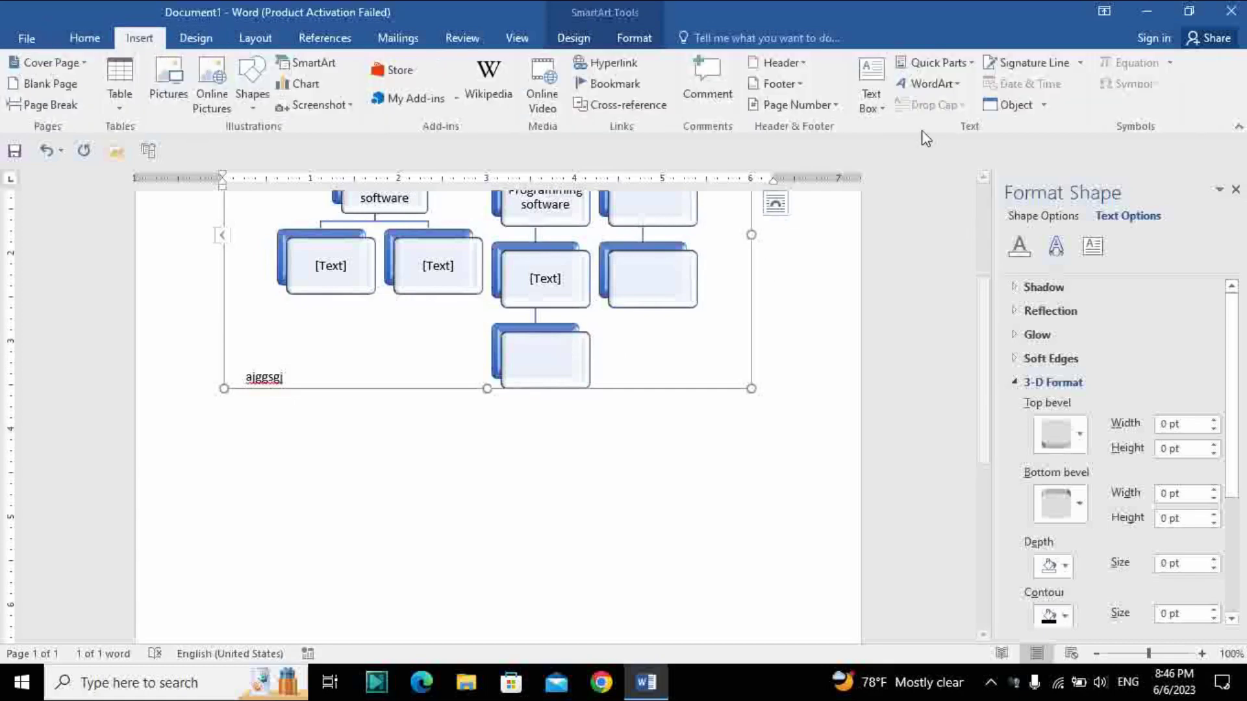
scroll(566, 359, up, 5)
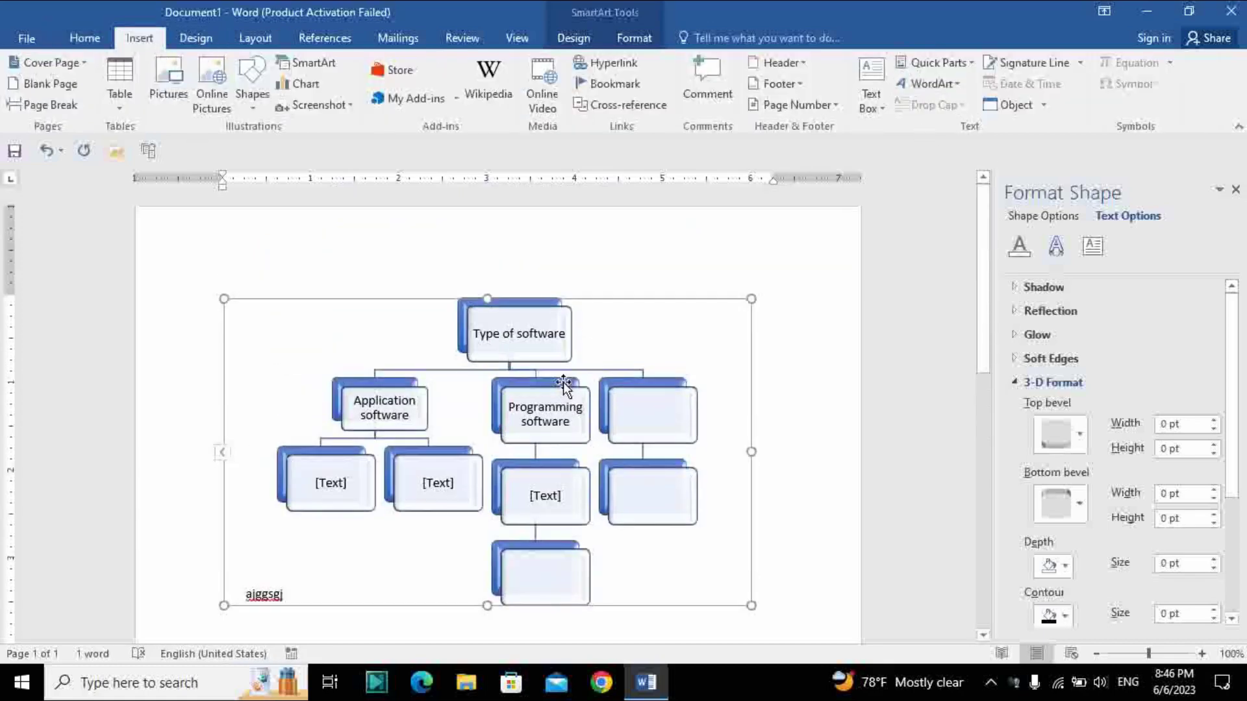
key(ctrl+a)
Delete the chart's shapes and then its empty frame
key(Delete)
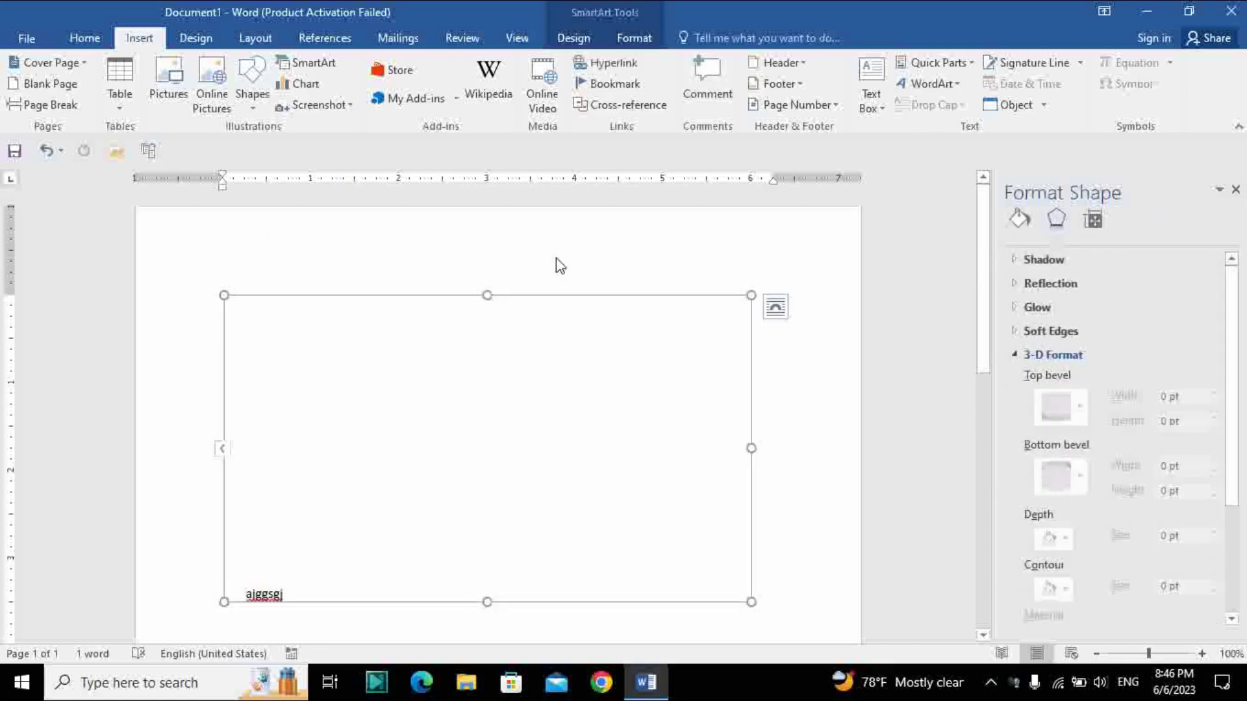
key(ctrl+a)
key(Delete)
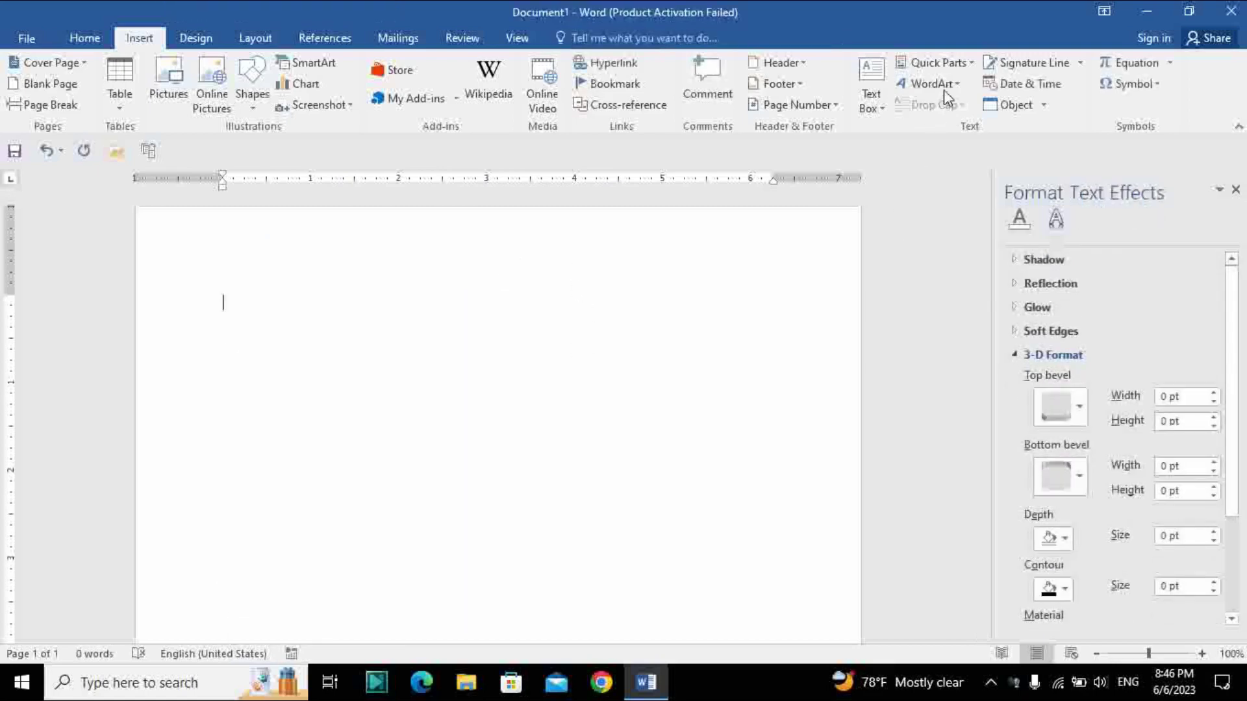
Insert WordArt reading 'twqwttwq', colour its text red, then delete it
click(927, 84)
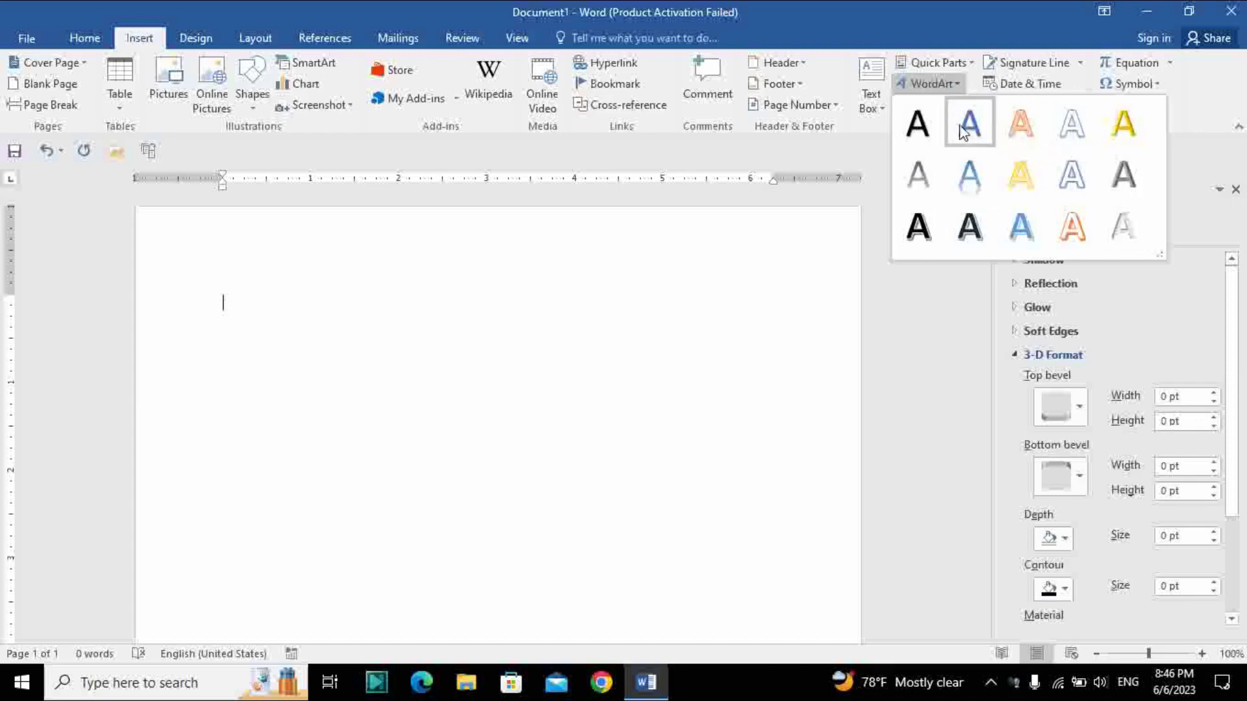
click(1032, 135)
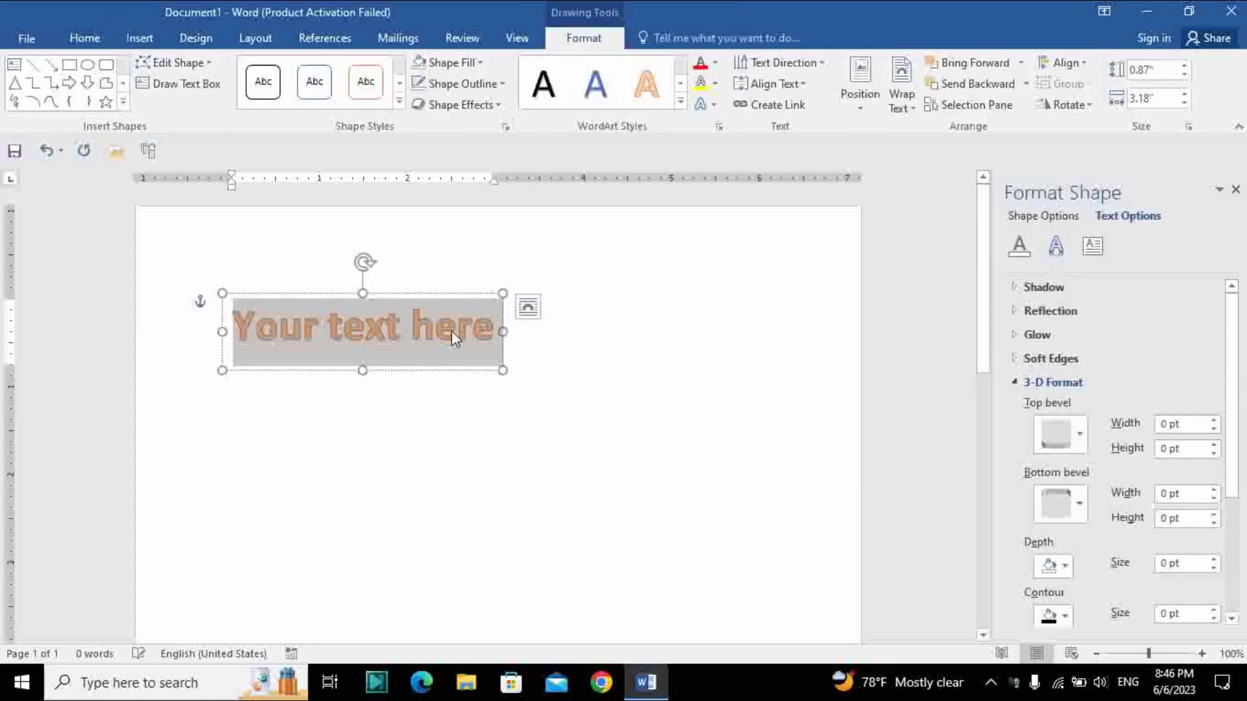
text(twqwttwq)
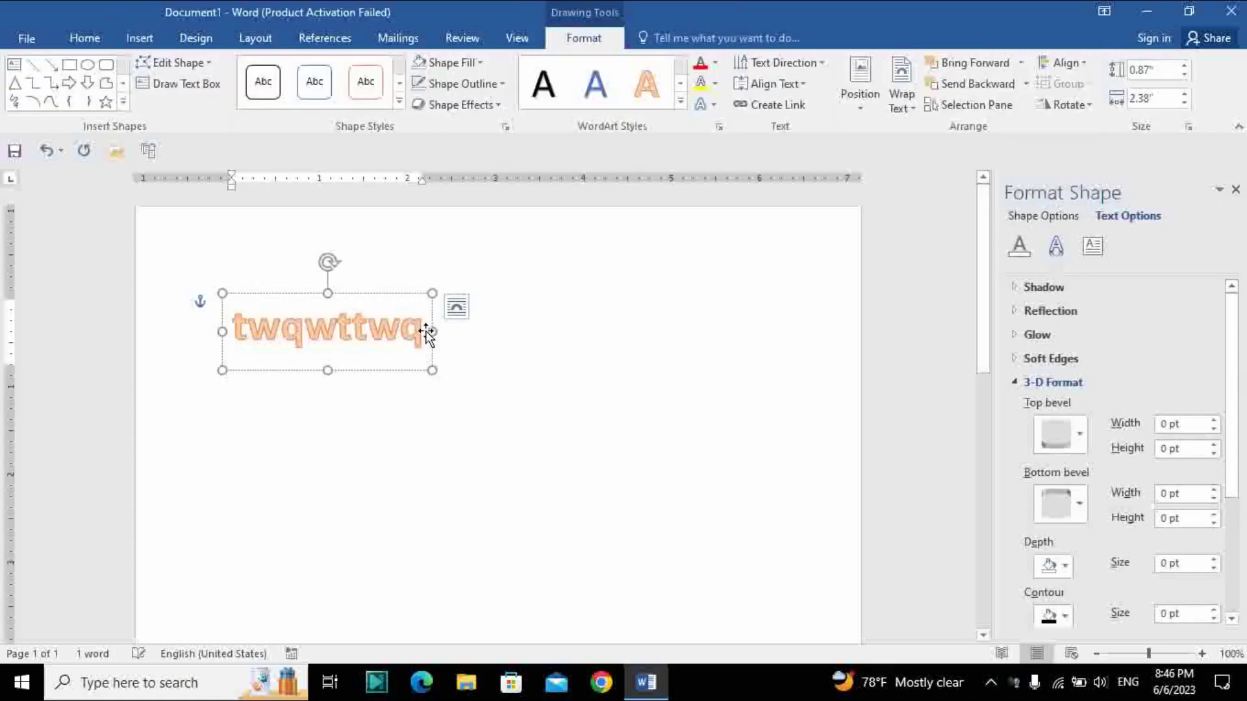
drag(426, 330, 184, 334)
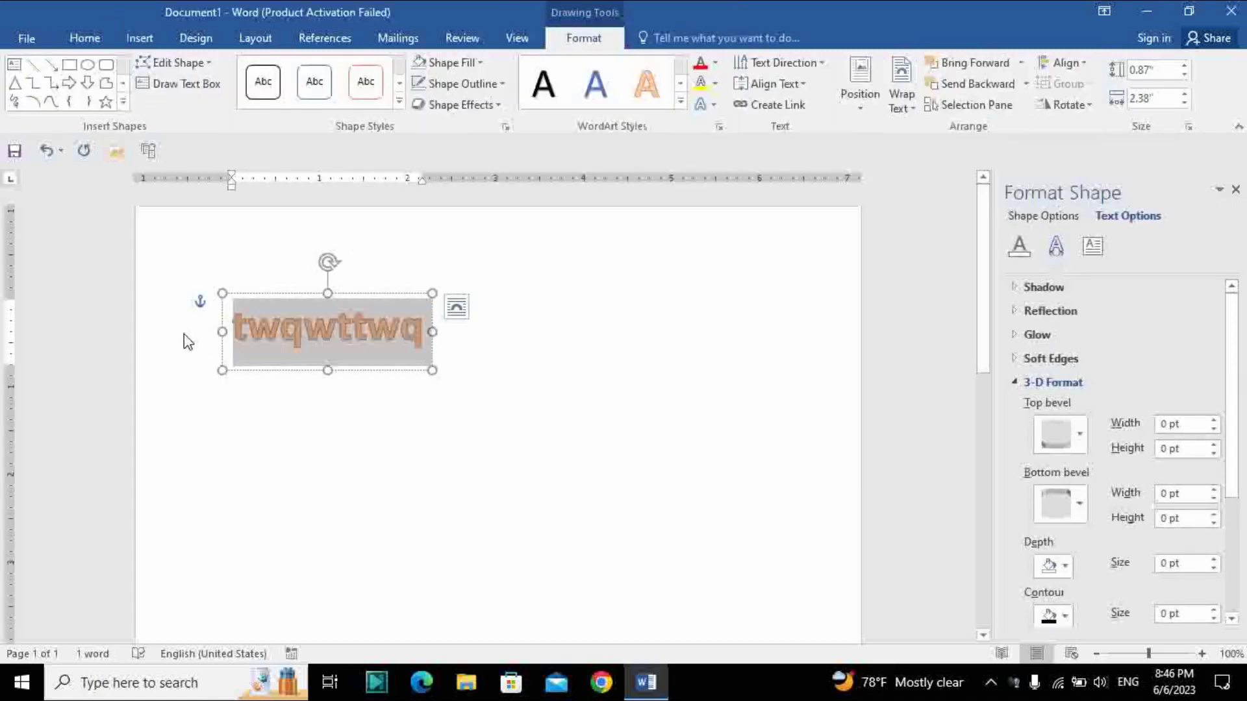
click(715, 65)
click(716, 228)
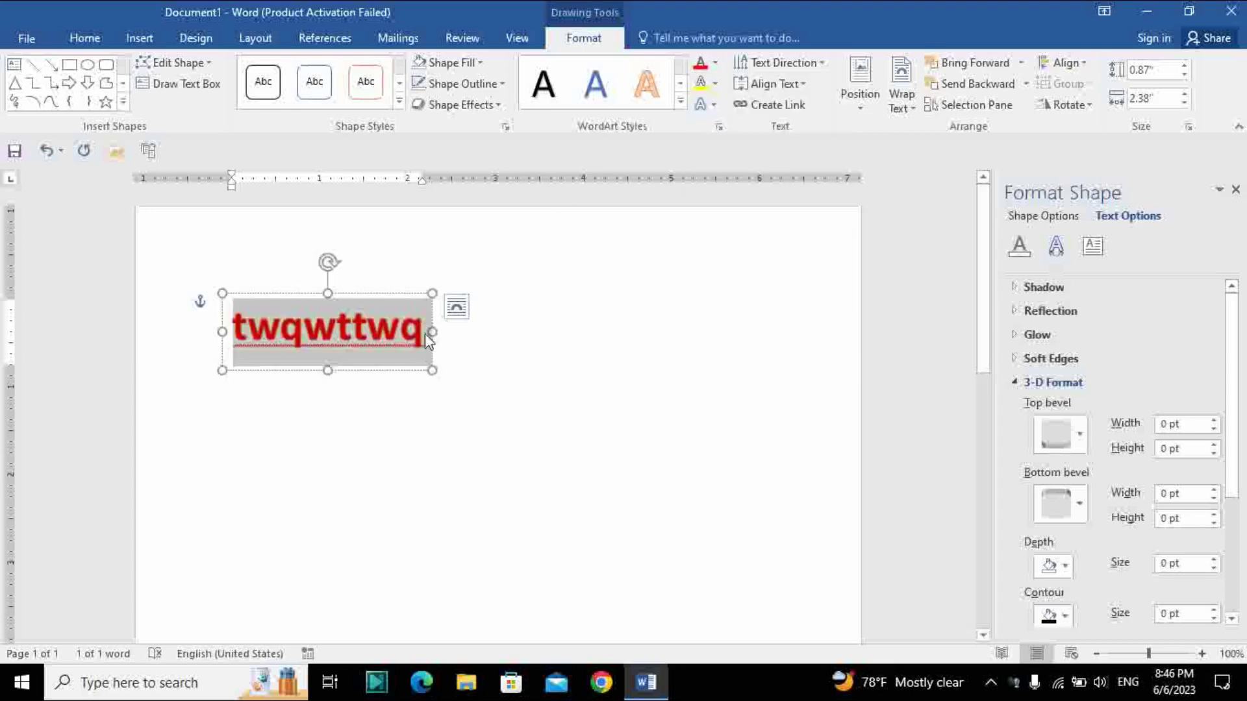
click(400, 294)
key(Delete)
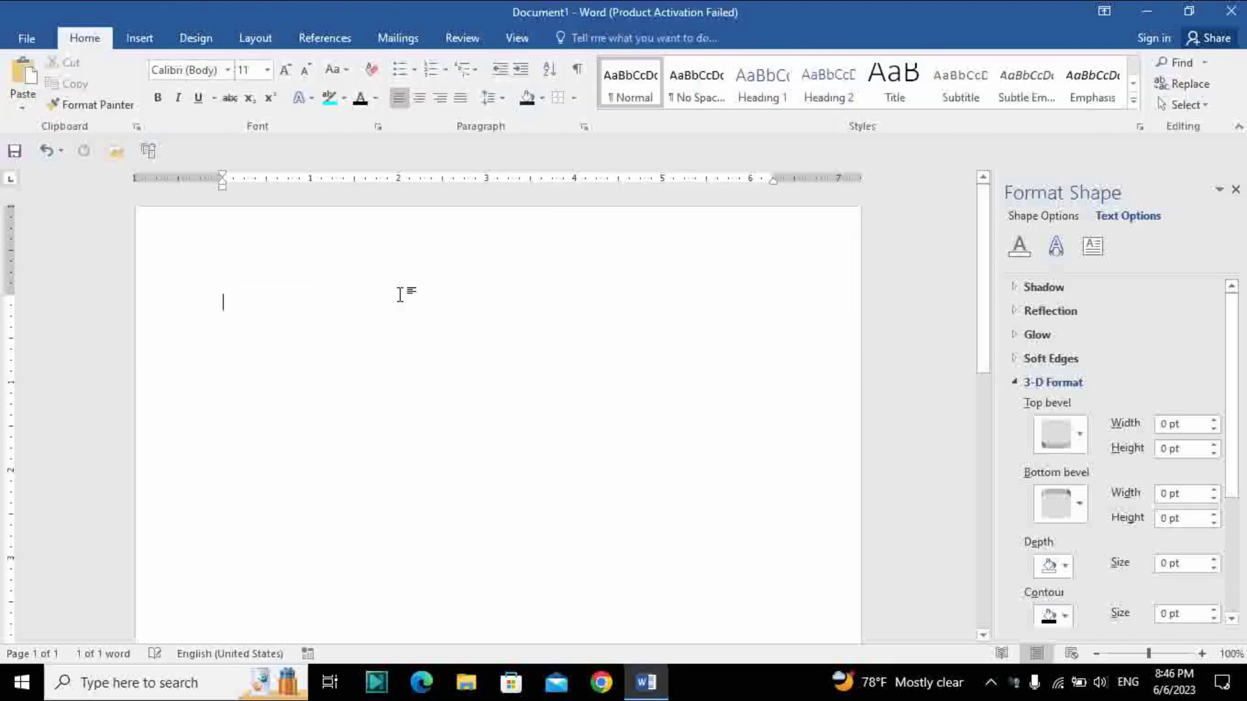
Return to the Insert commands and reopen the WordArt style gallery
click(324, 40)
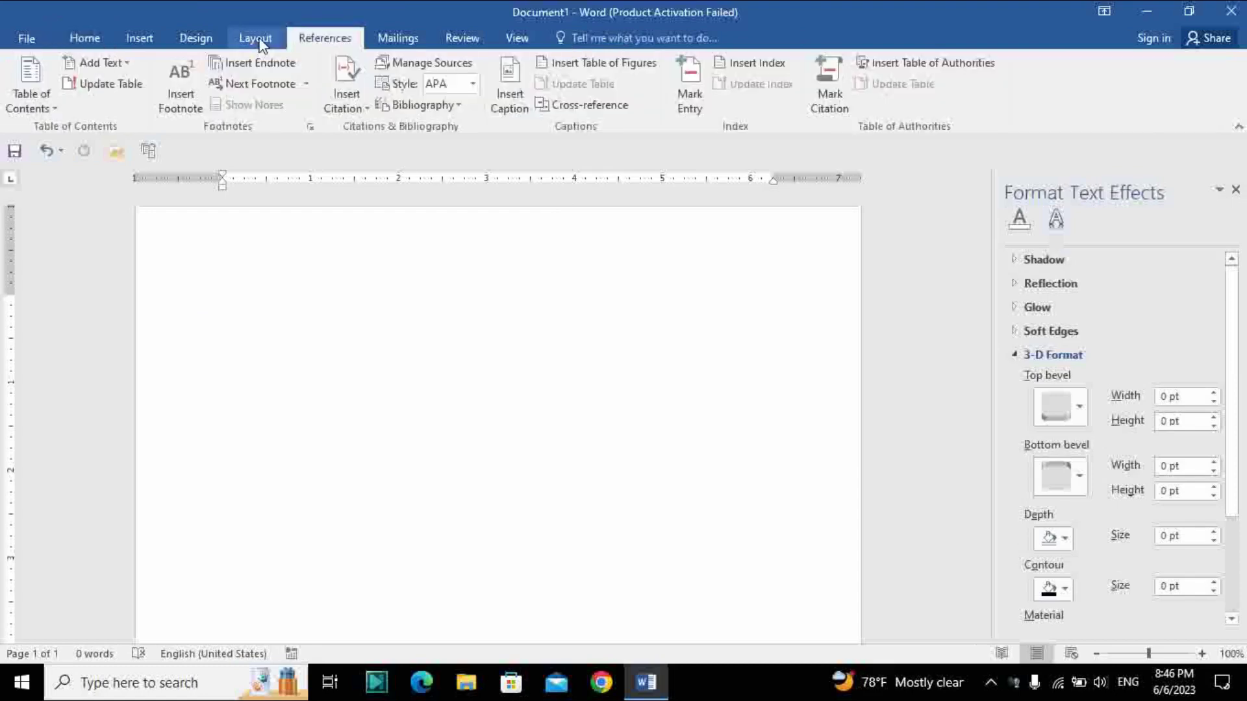
click(135, 43)
click(928, 84)
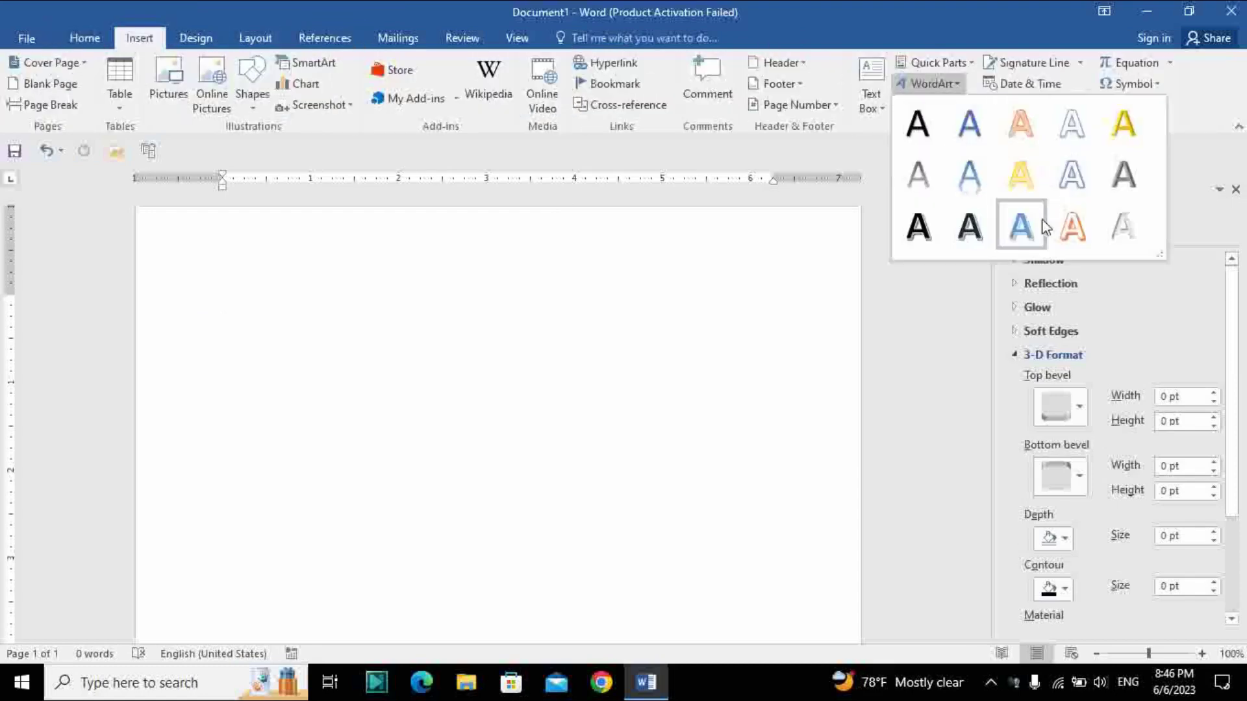
Save the document to the Desktop as Doc1 in Word 97-2003 Document format
click(25, 38)
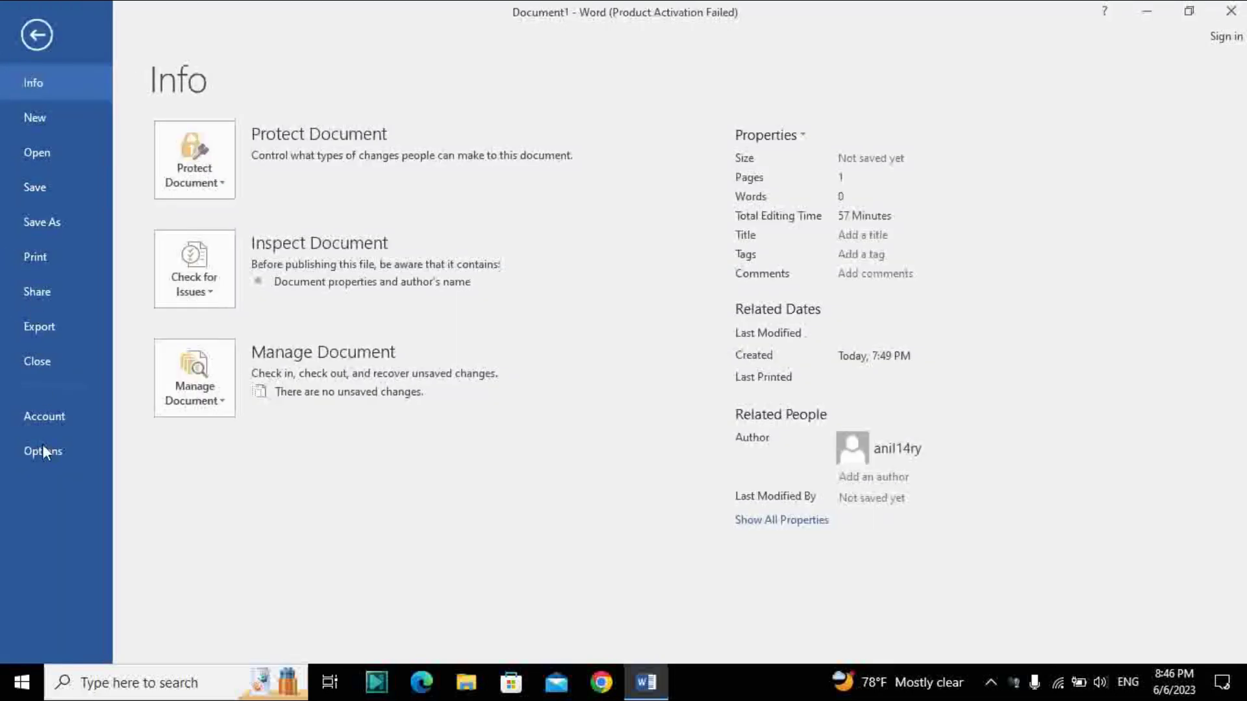
click(45, 220)
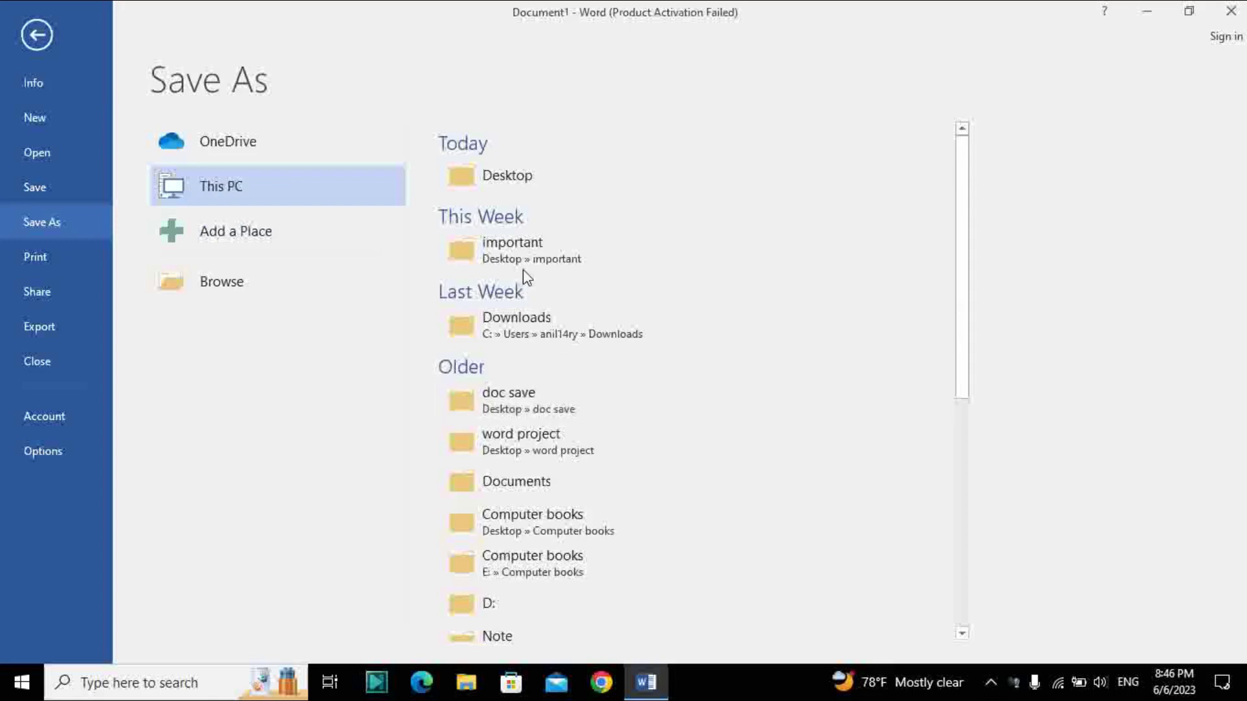
click(537, 170)
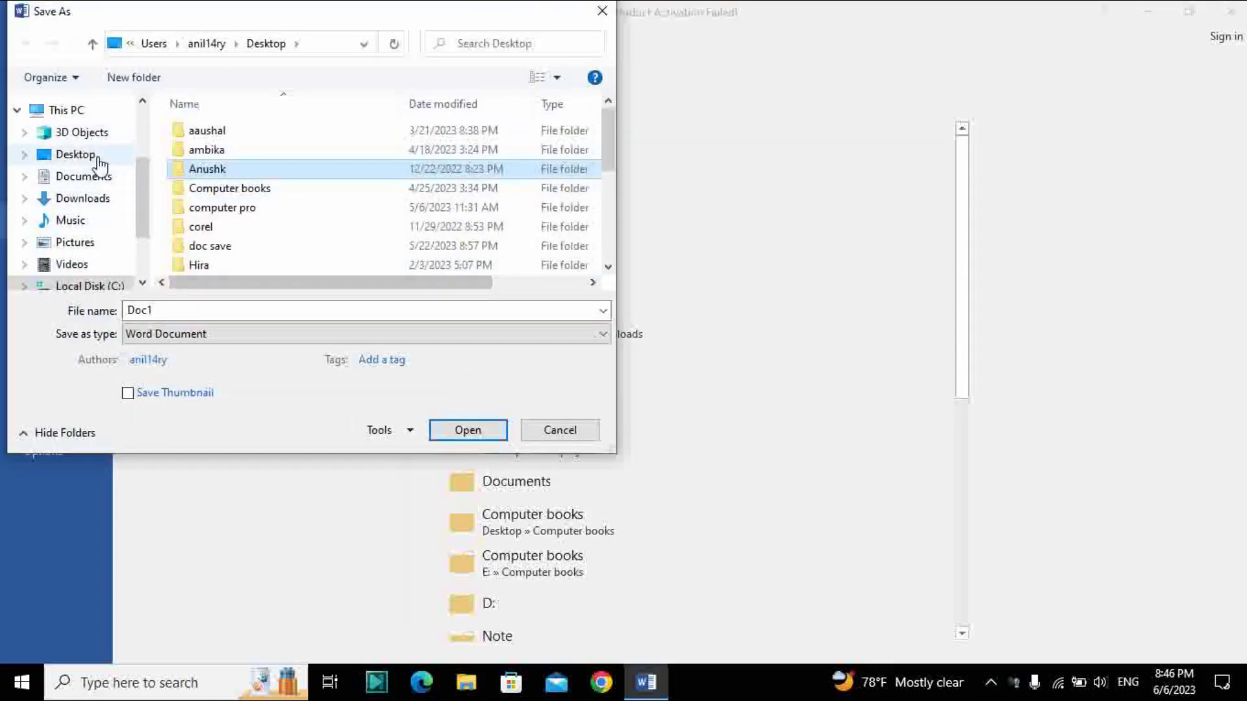
click(75, 155)
click(332, 334)
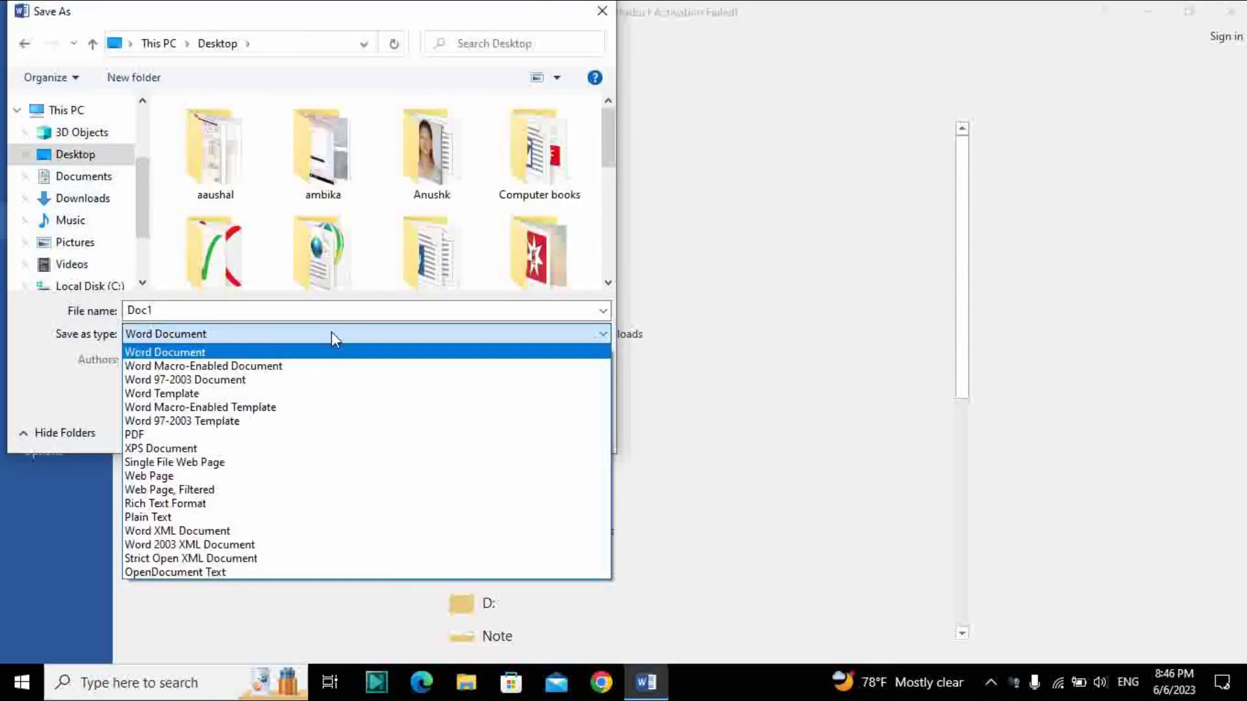
click(190, 382)
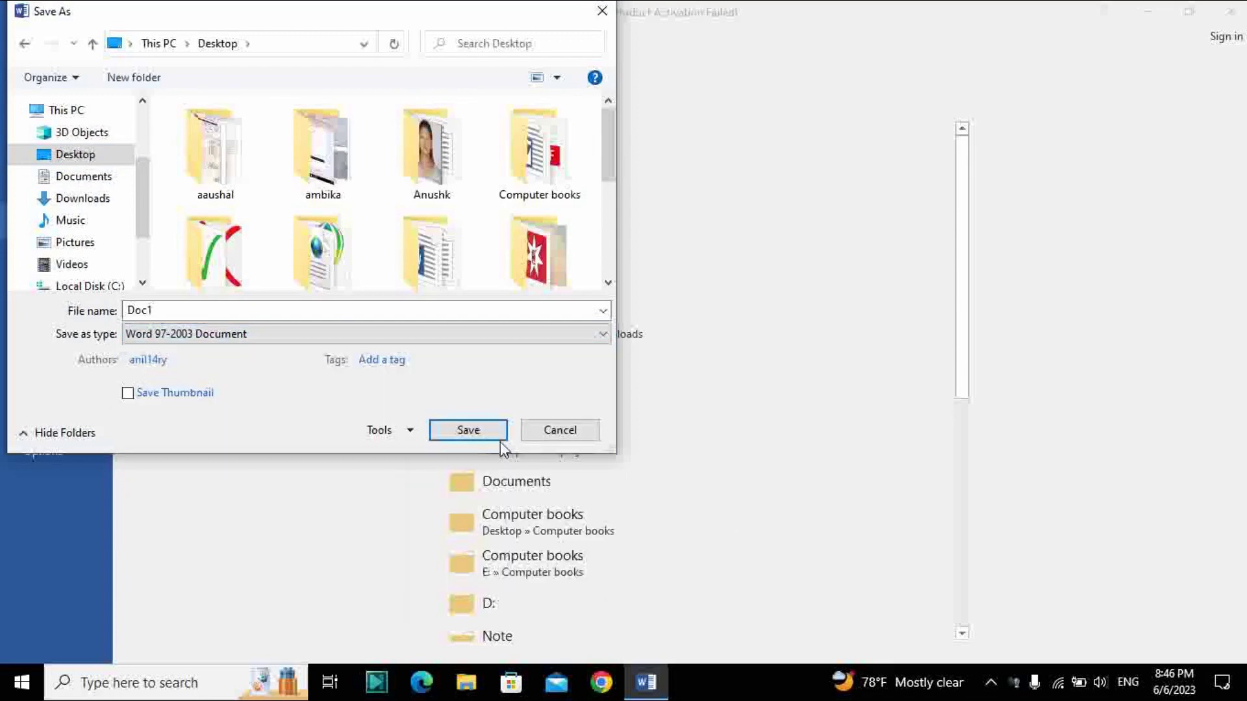
click(487, 430)
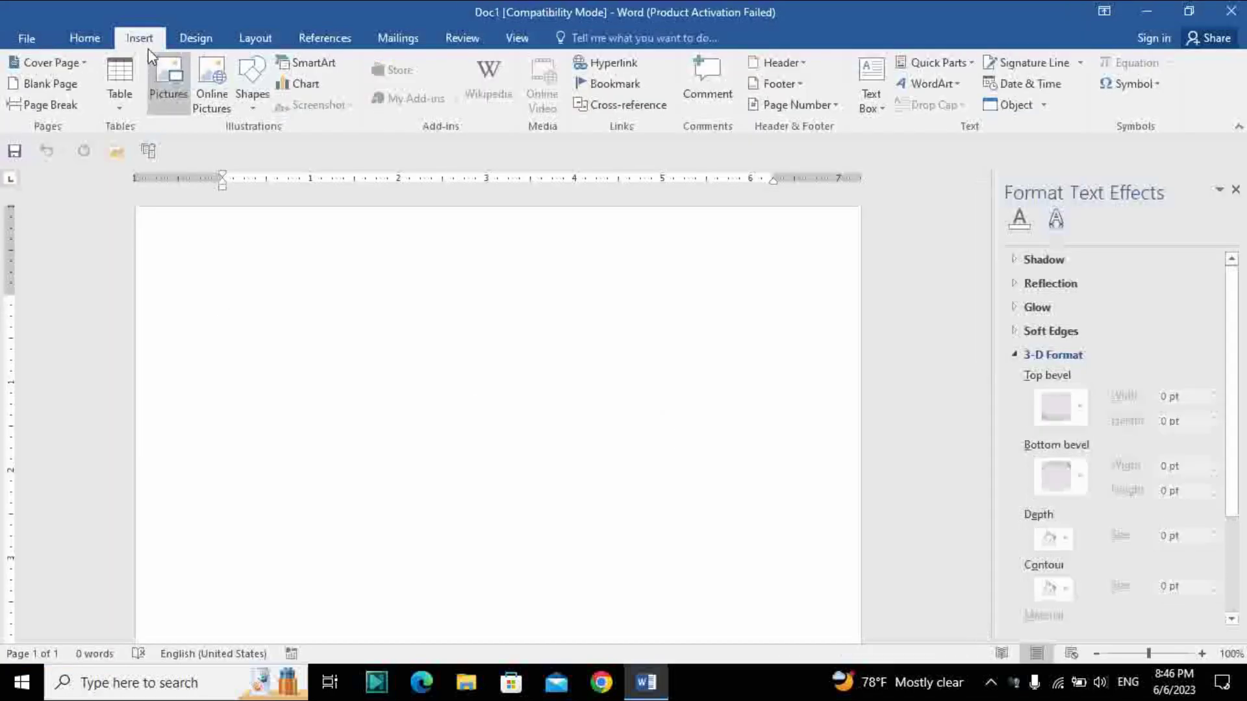
Insert blue wavy 3-D WordArt of a short word in bold italic Impact
click(928, 84)
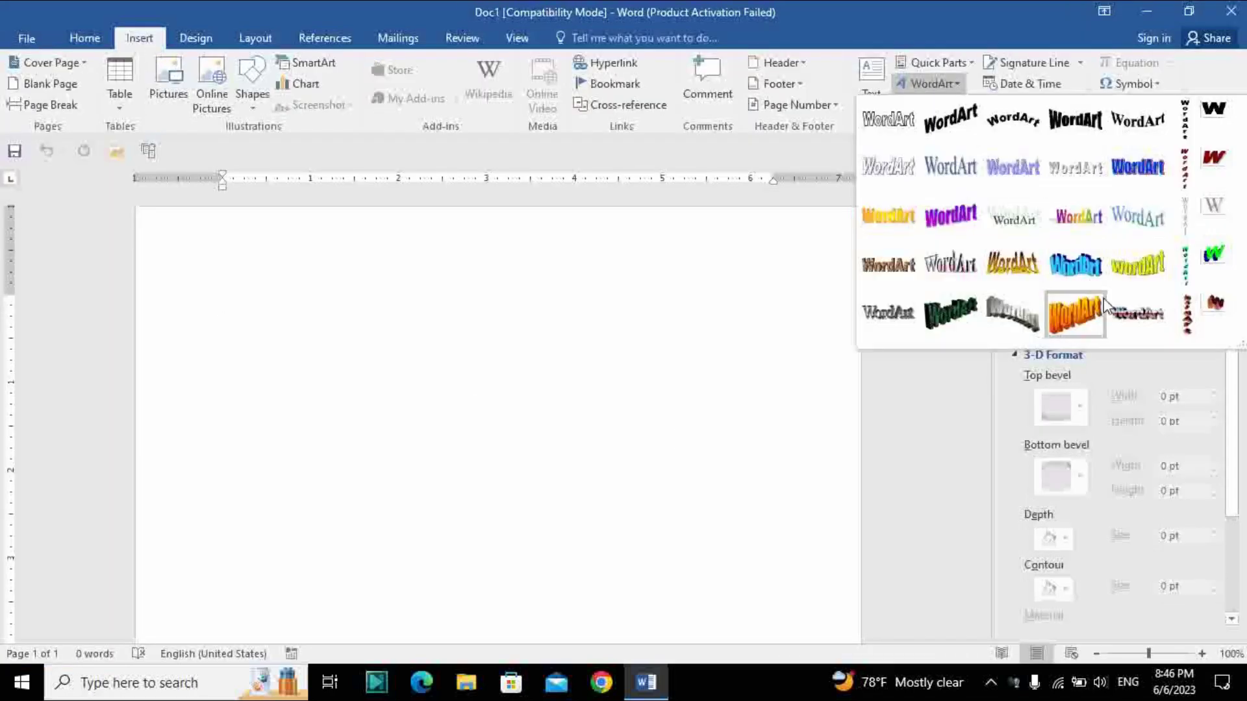
click(1076, 276)
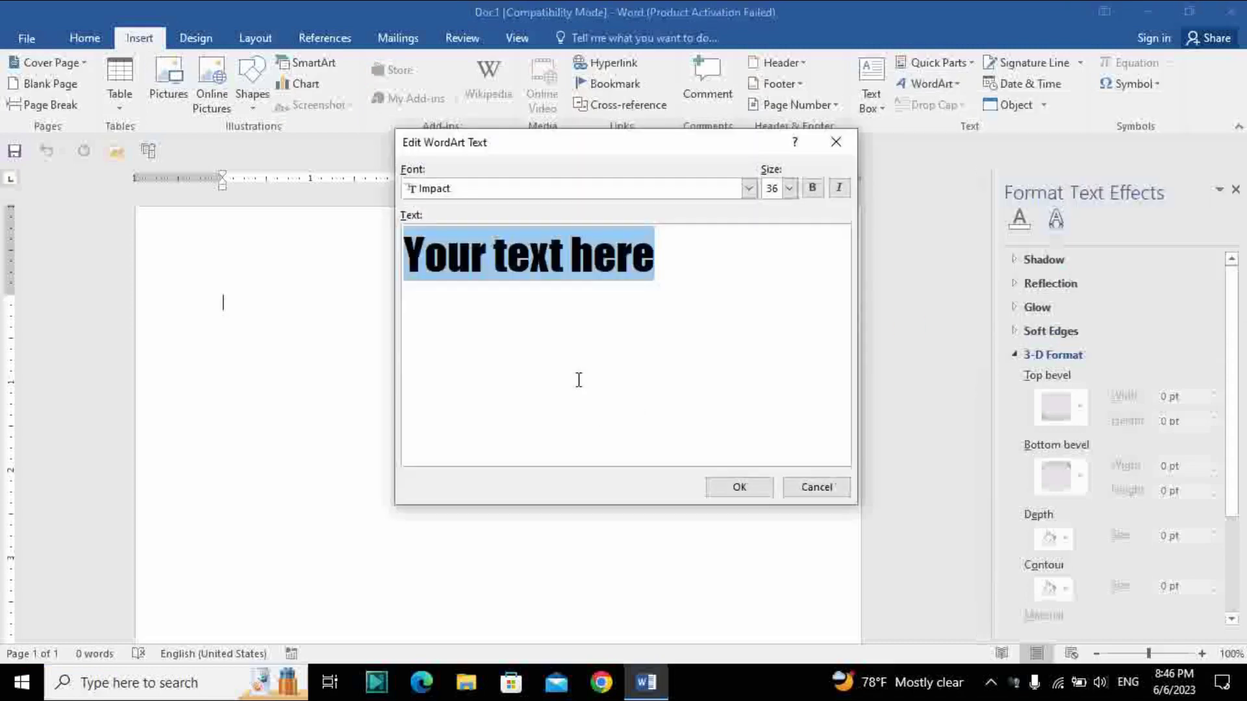
text(anil)
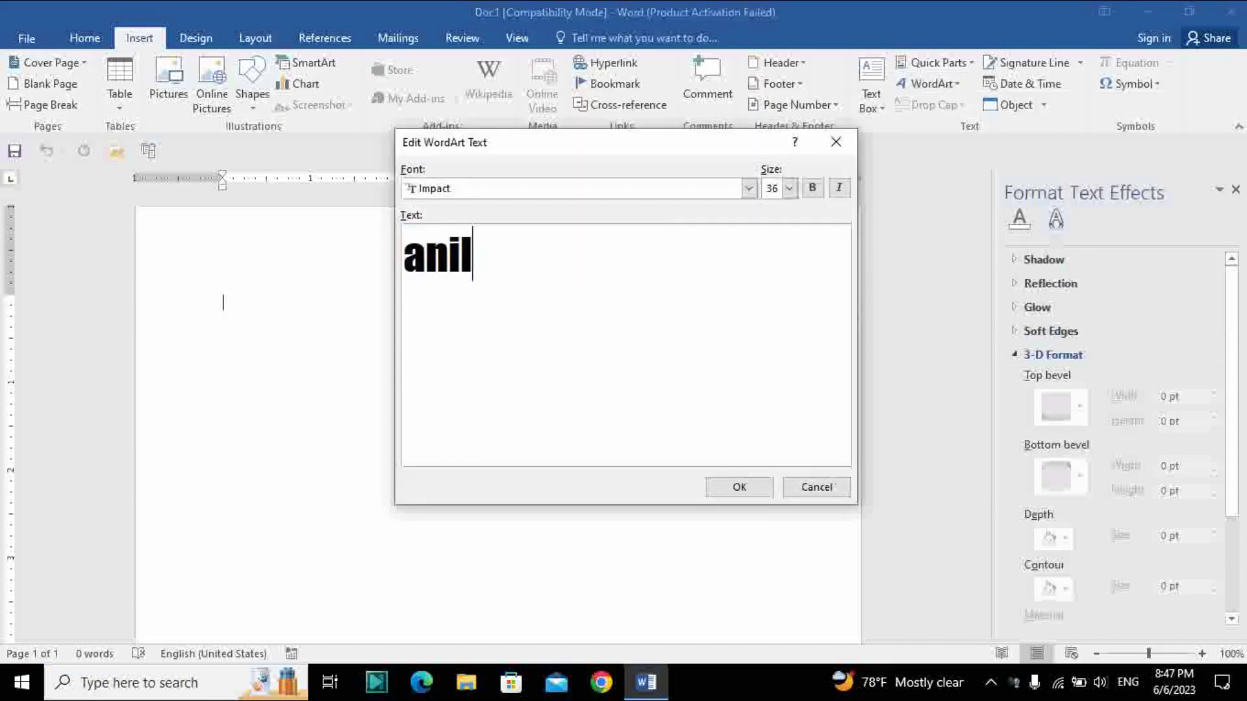
click(758, 191)
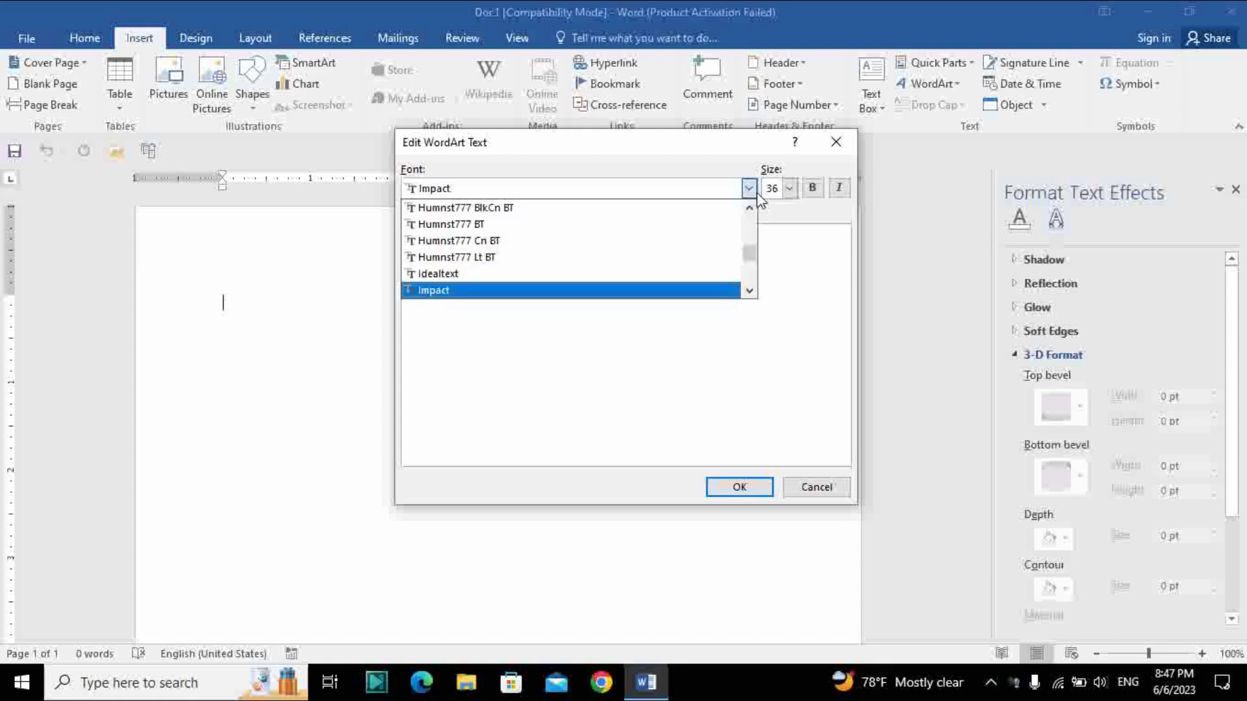
click(757, 190)
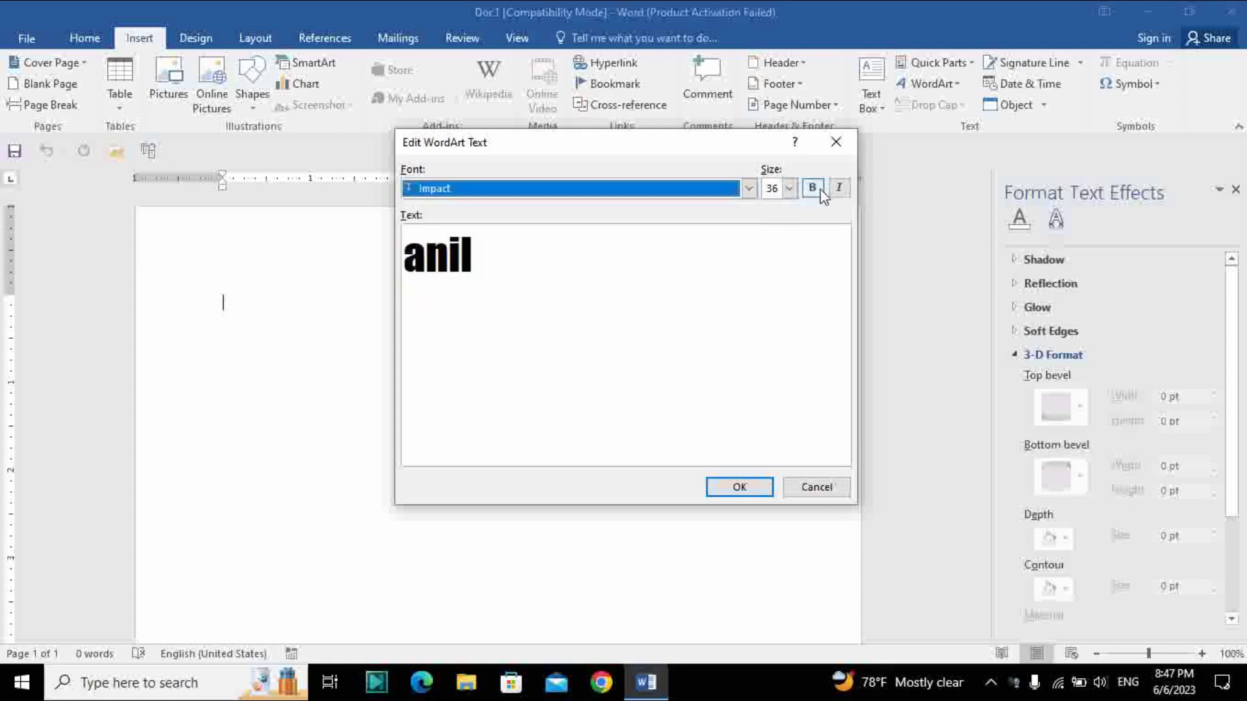
click(819, 190)
click(839, 188)
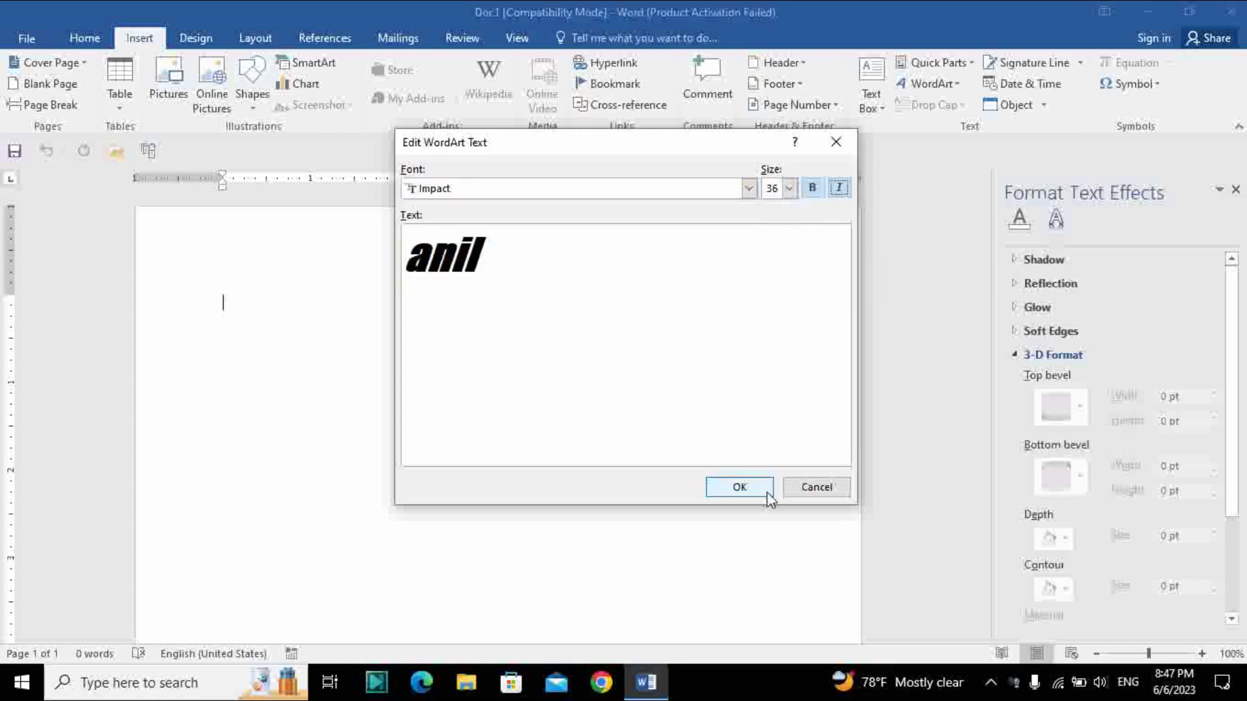
click(740, 488)
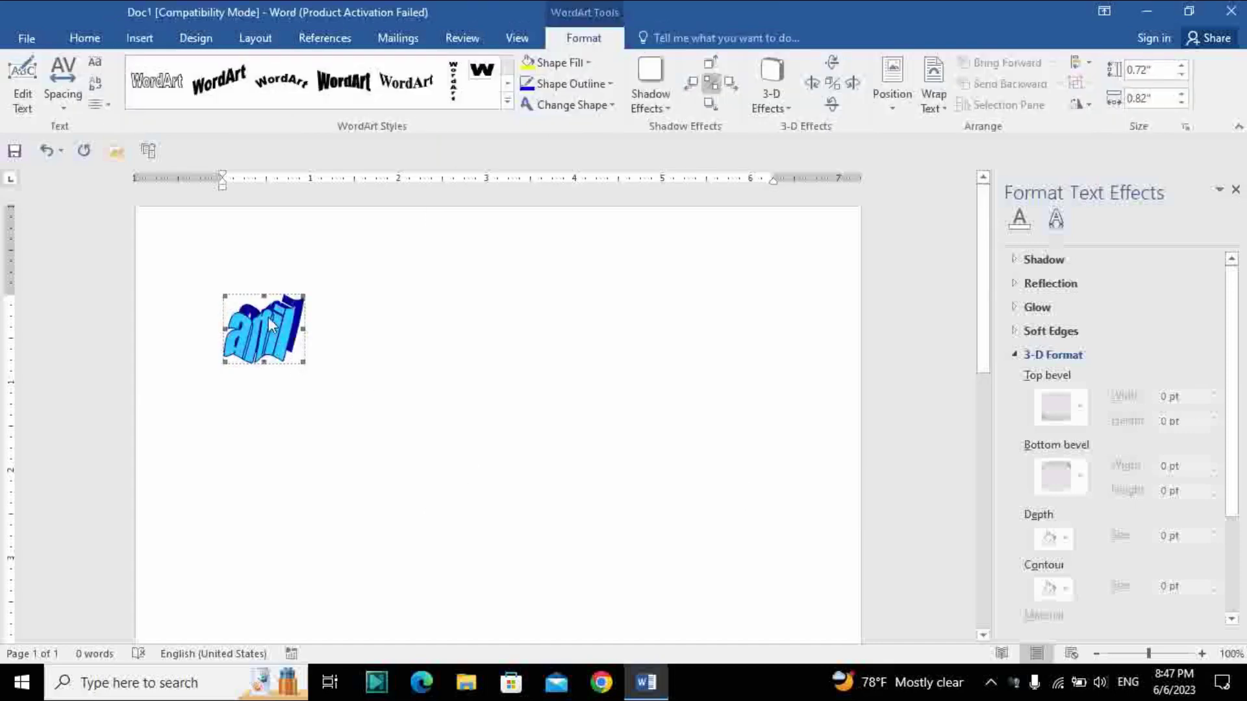
Float the WordArt in front of text, enlarge it to about 2.32 by 3.4 inches, and add a lighter drop shadow
click(942, 111)
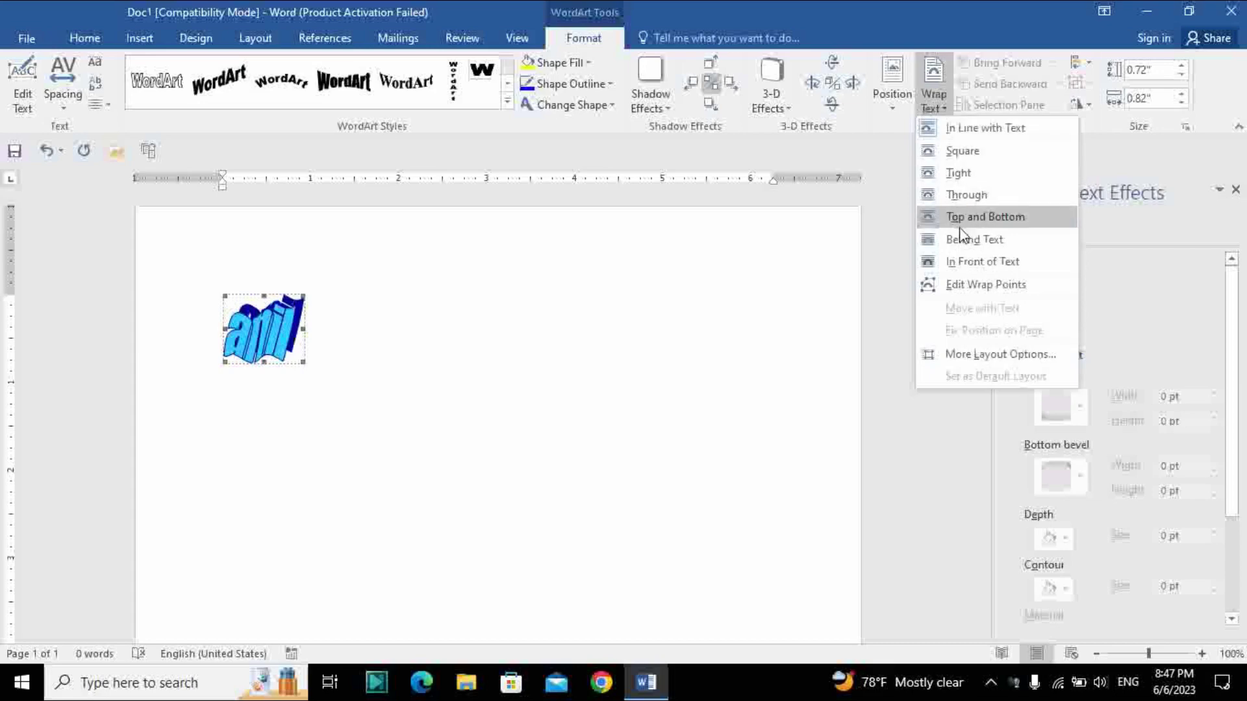
click(994, 263)
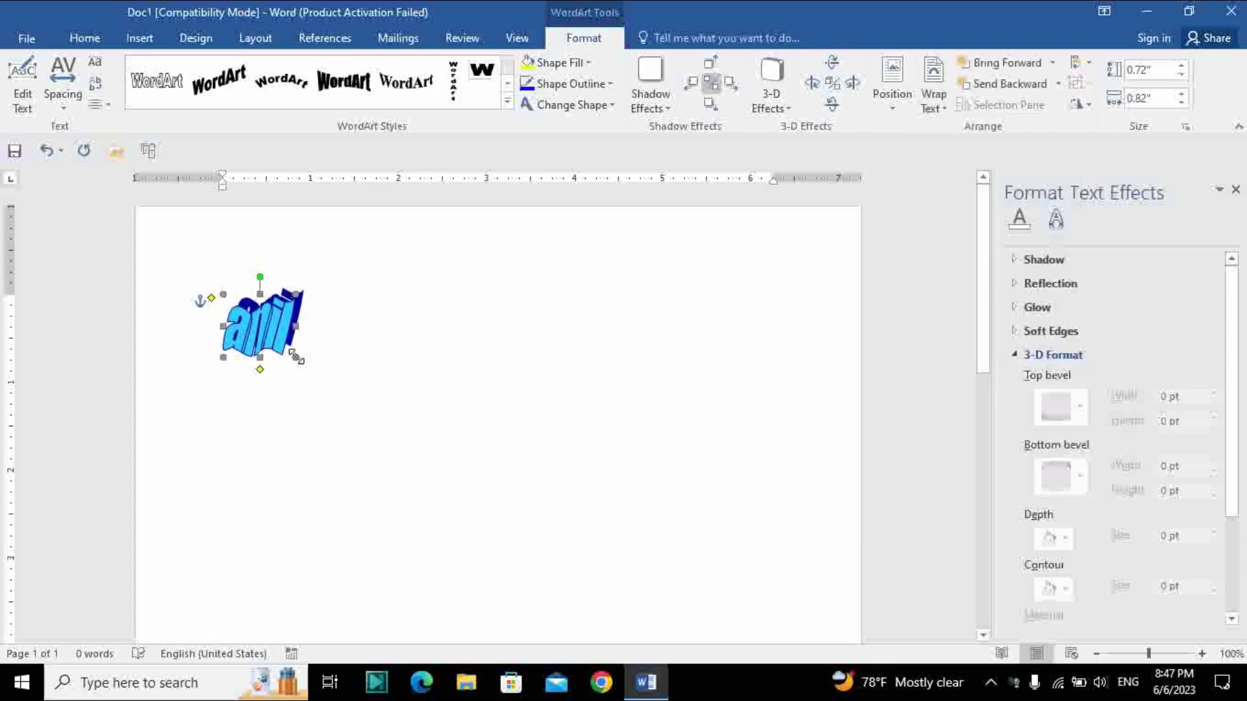
drag(464, 468, 522, 499)
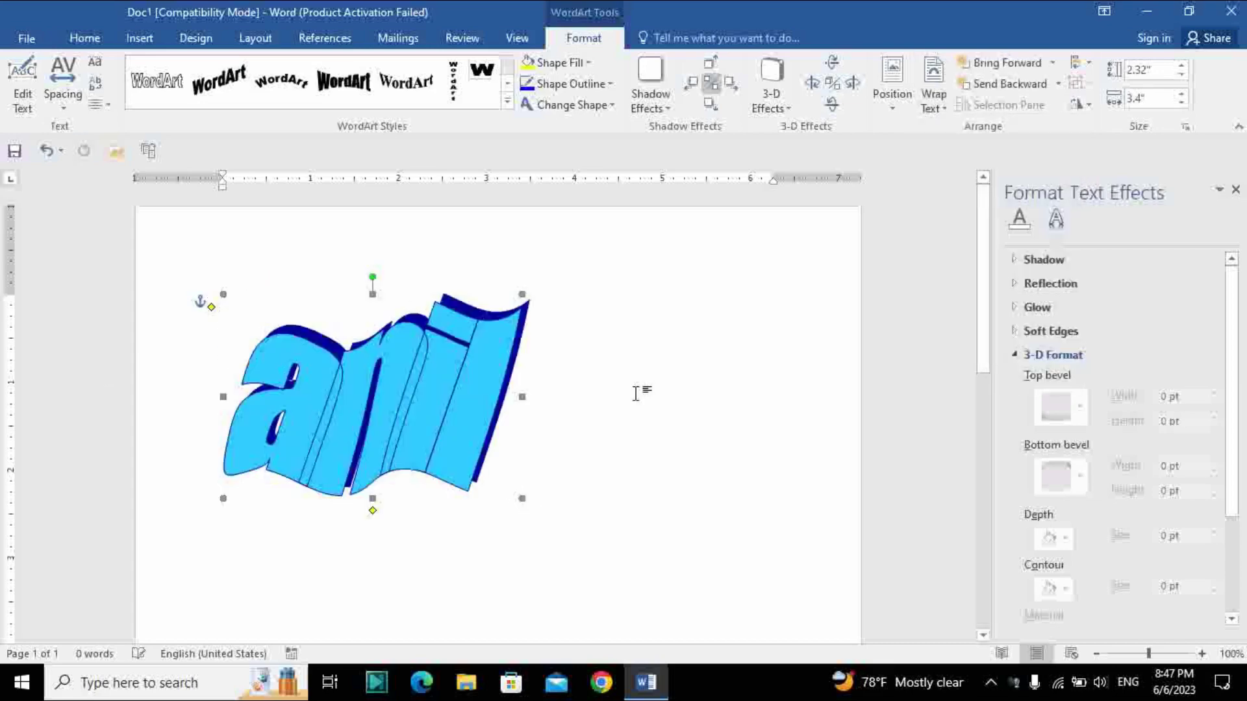
click(660, 111)
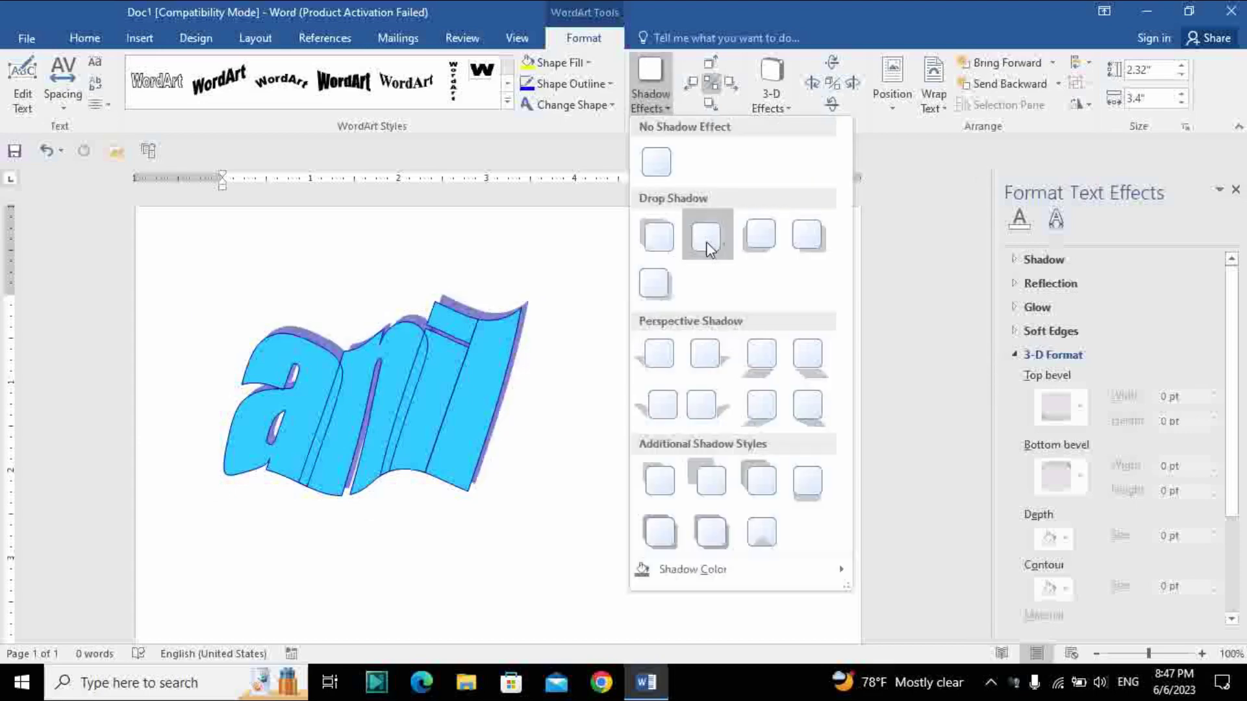
click(704, 245)
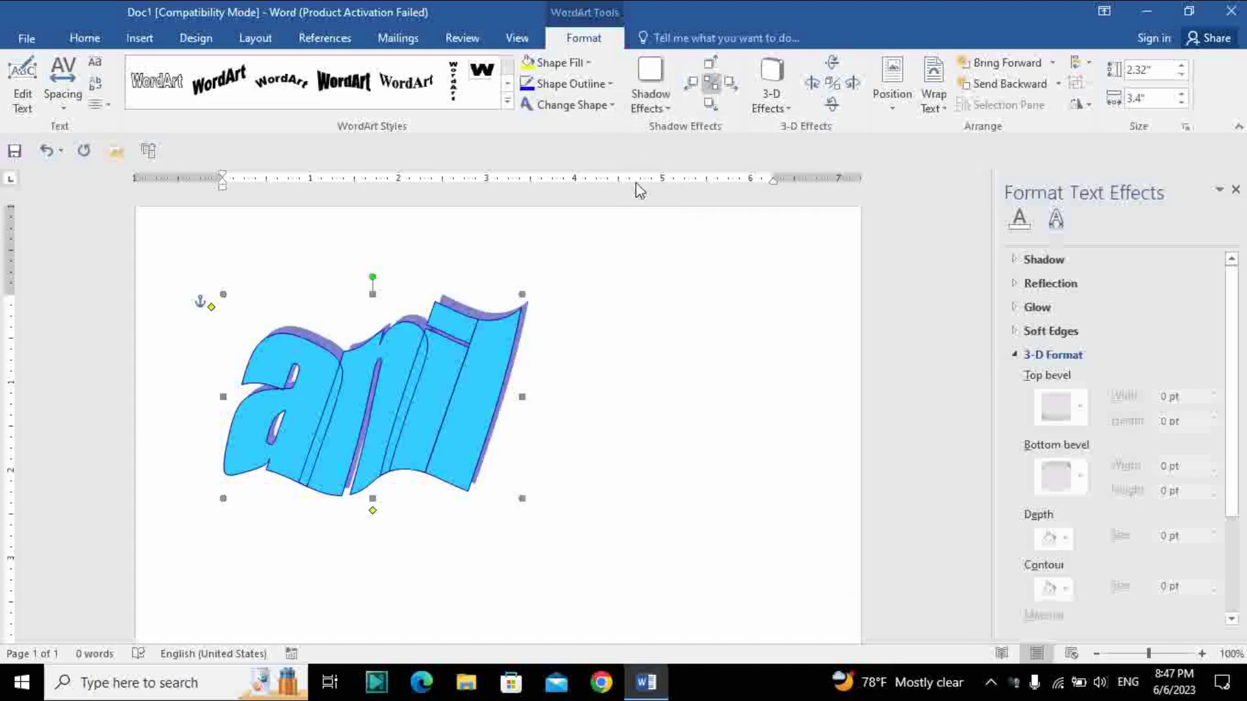
Fill the WordArt red with no outline, then delete it
click(588, 63)
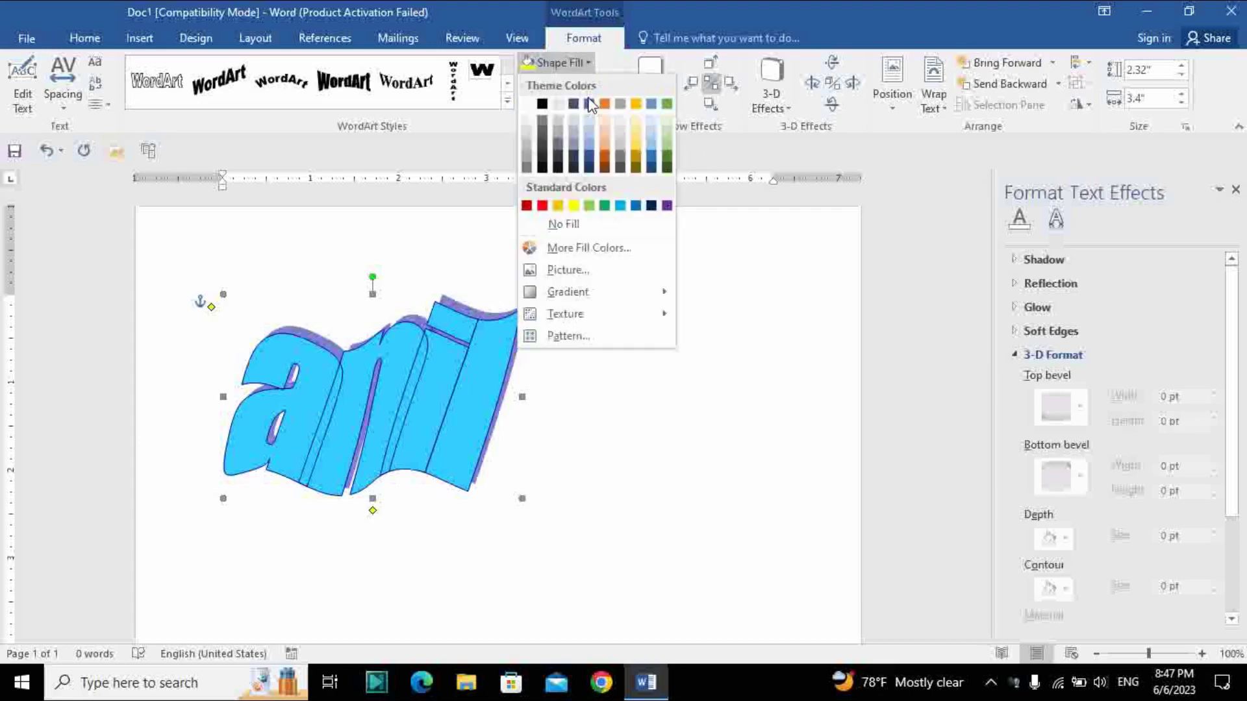
click(543, 206)
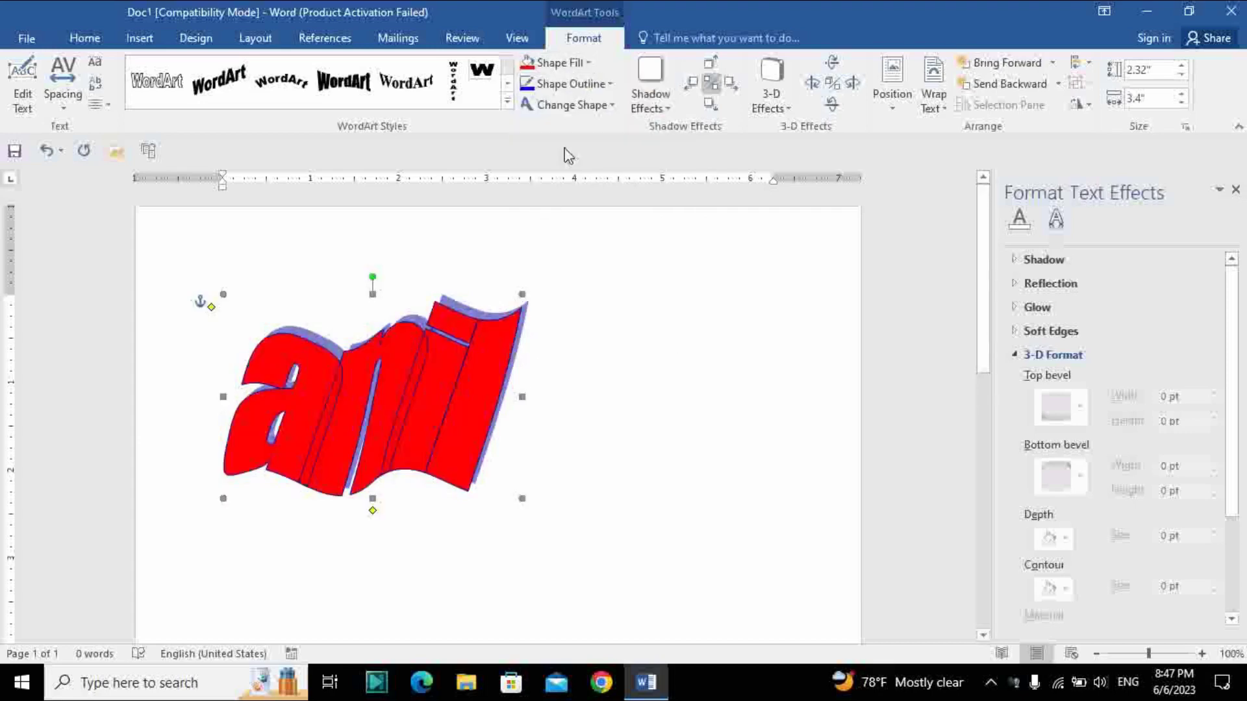
click(581, 87)
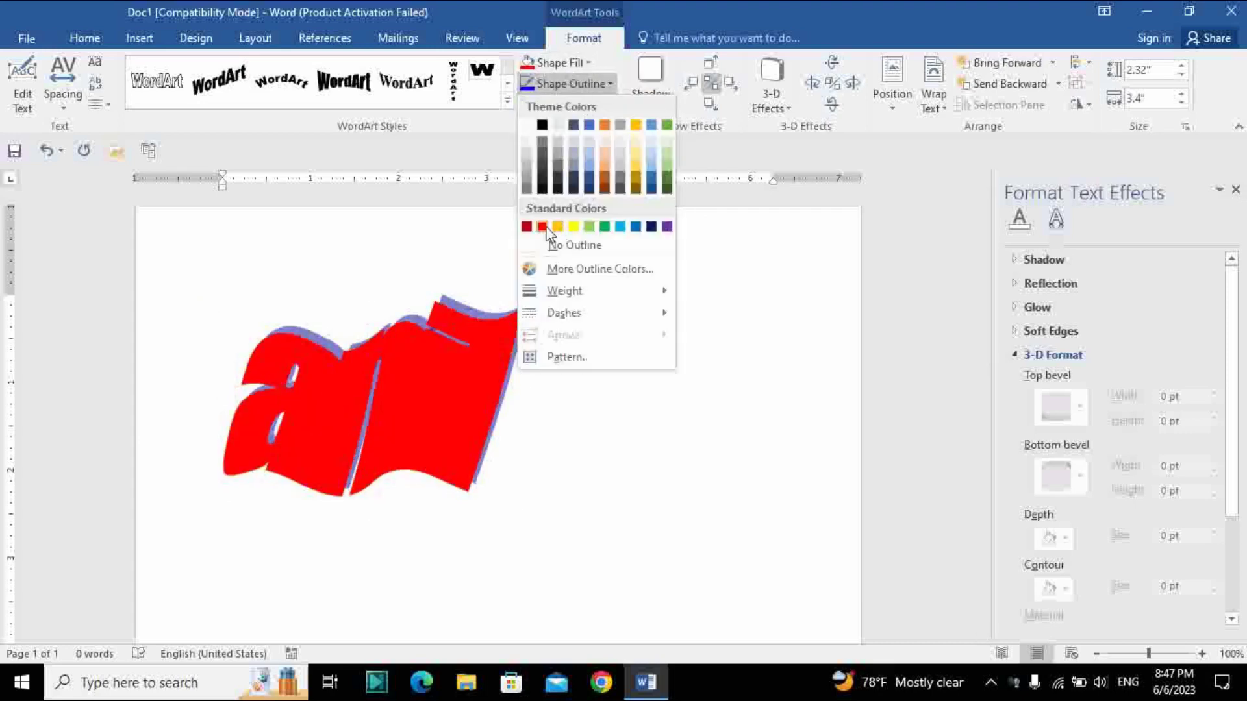
click(576, 246)
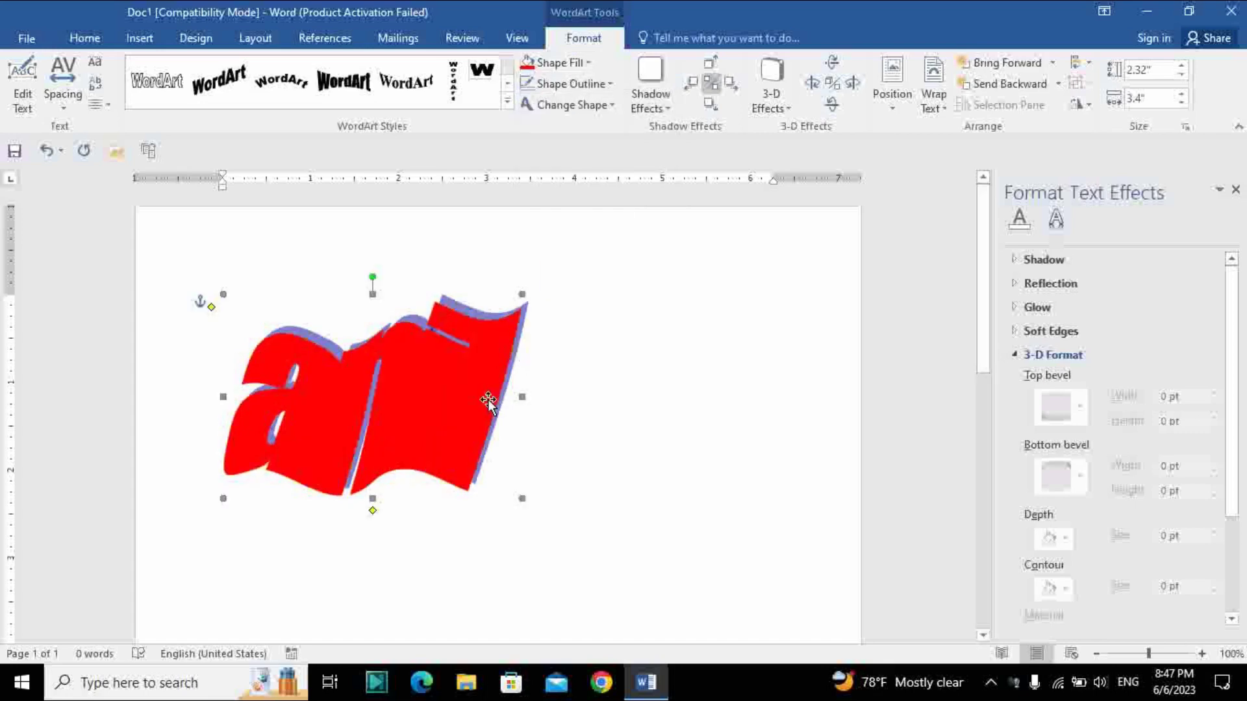
key(Delete)
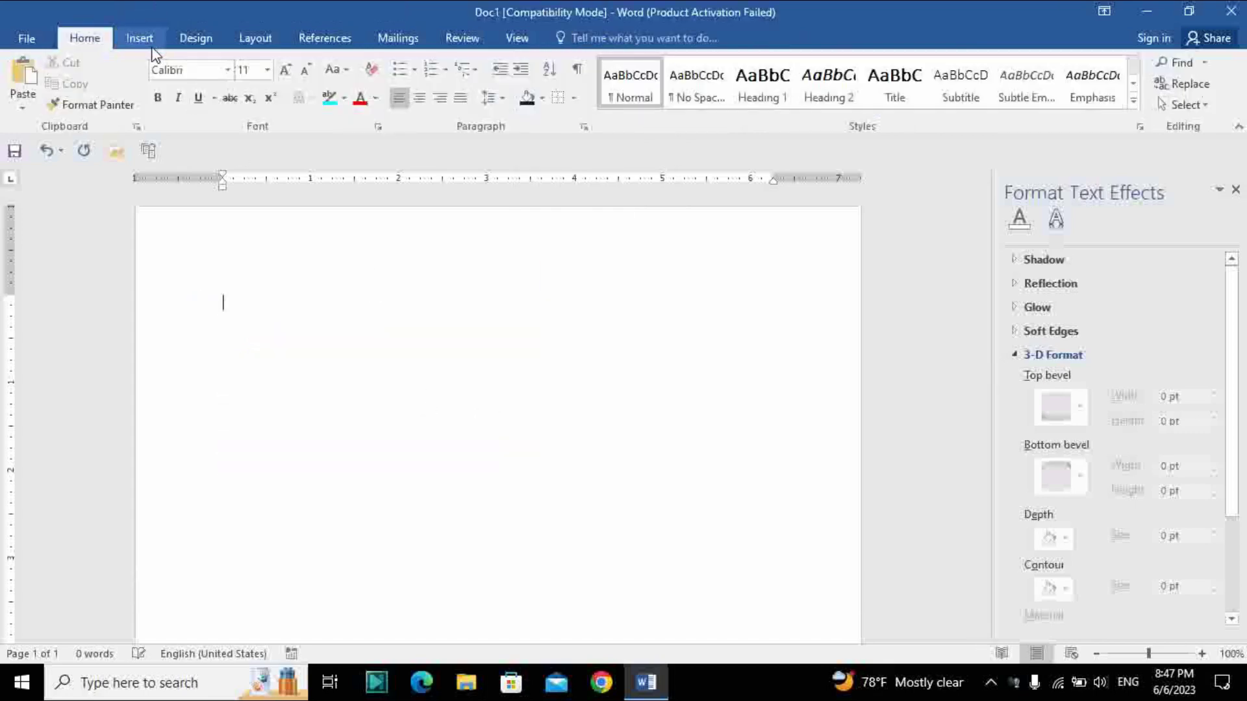
Draw a large donut shape, about 3.74 by 3.78 inches, and widen its inner hole
click(139, 39)
click(264, 110)
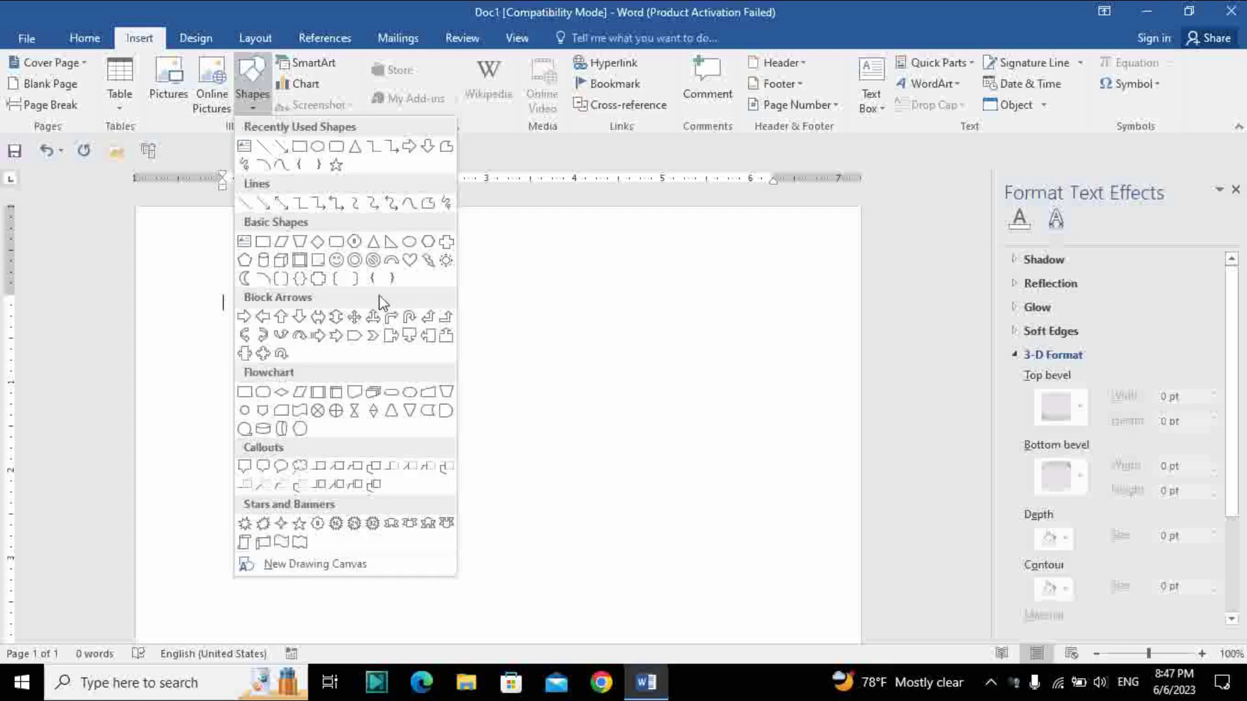
click(357, 262)
drag(335, 286, 666, 613)
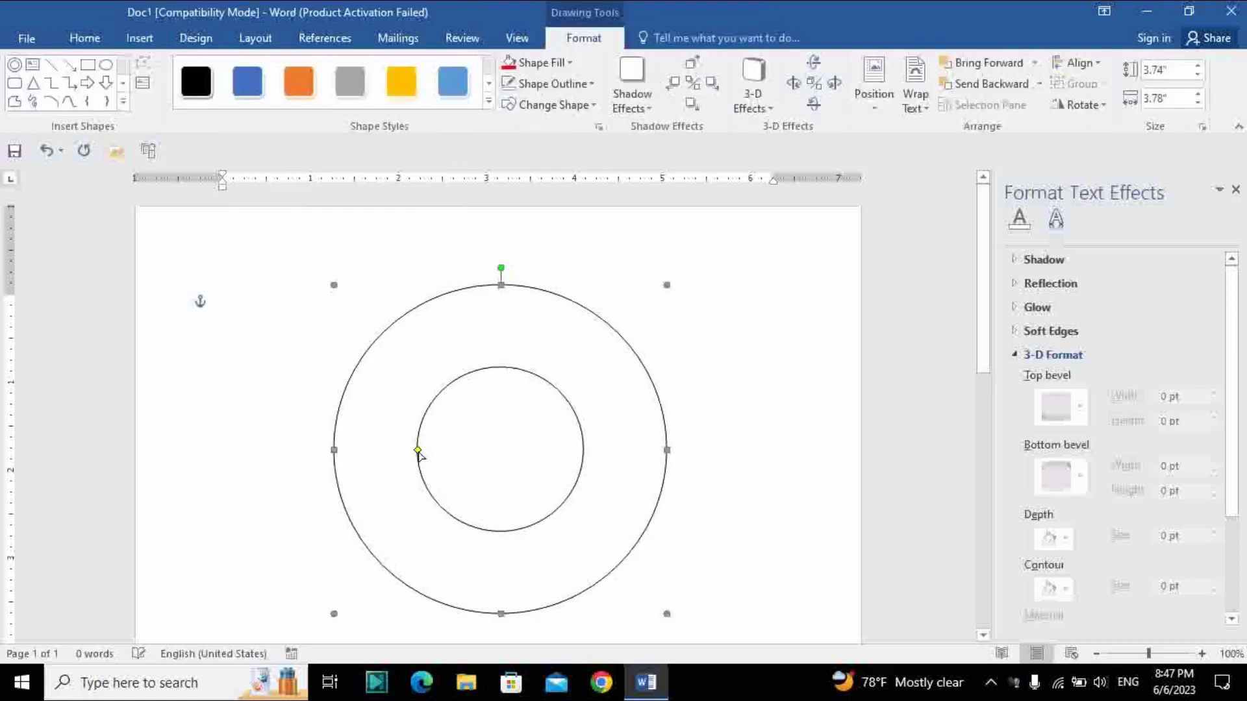
drag(418, 449, 385, 450)
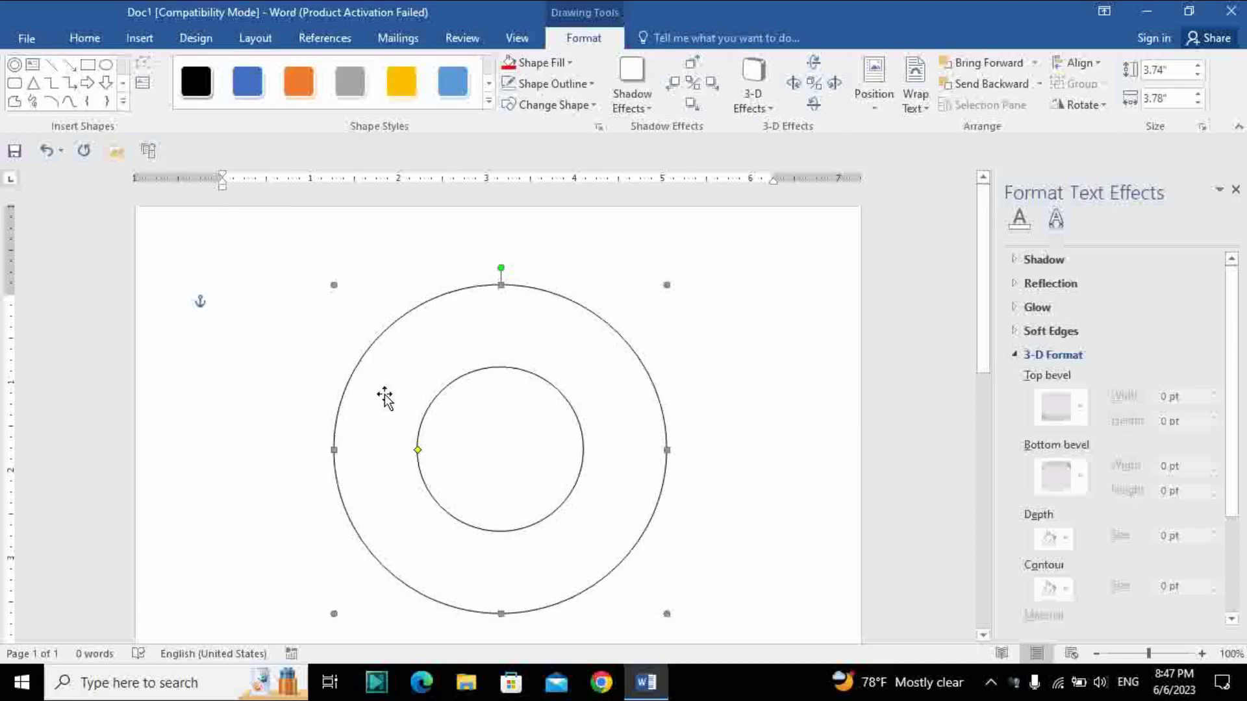
click(140, 39)
Insert arched WordArt reading 'Anil Tech Computer' in 18 pt bold
click(929, 83)
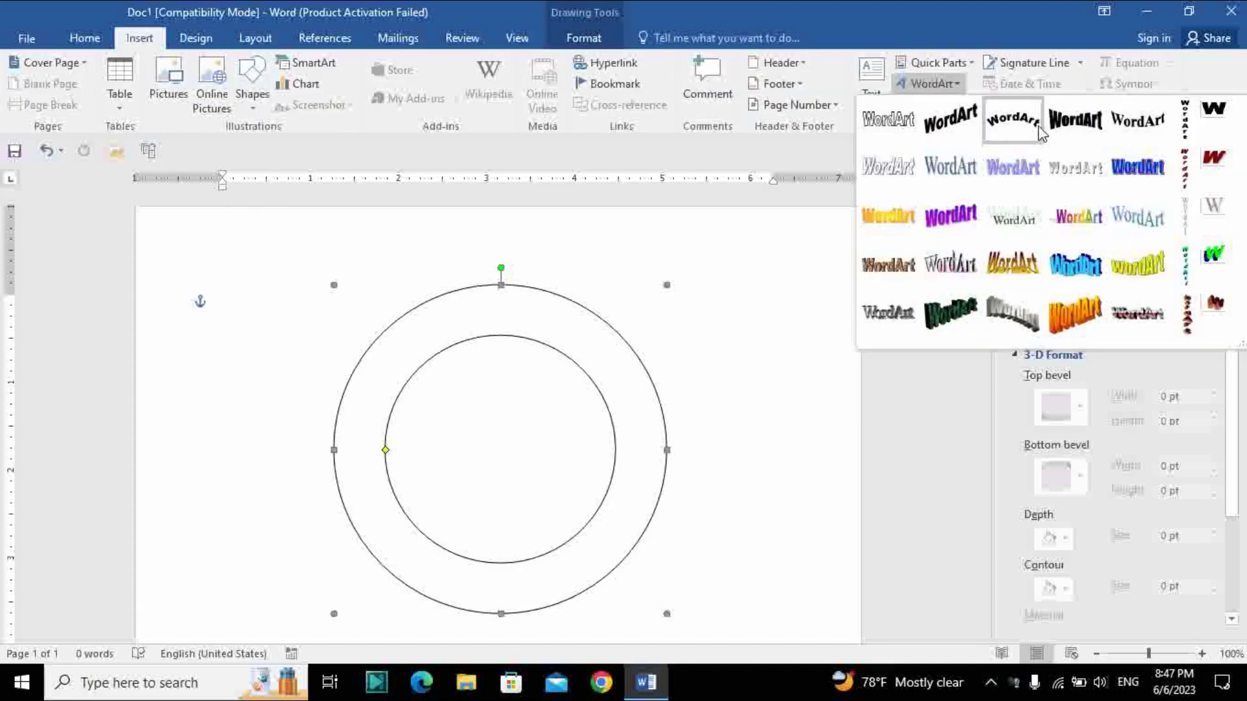
click(1023, 129)
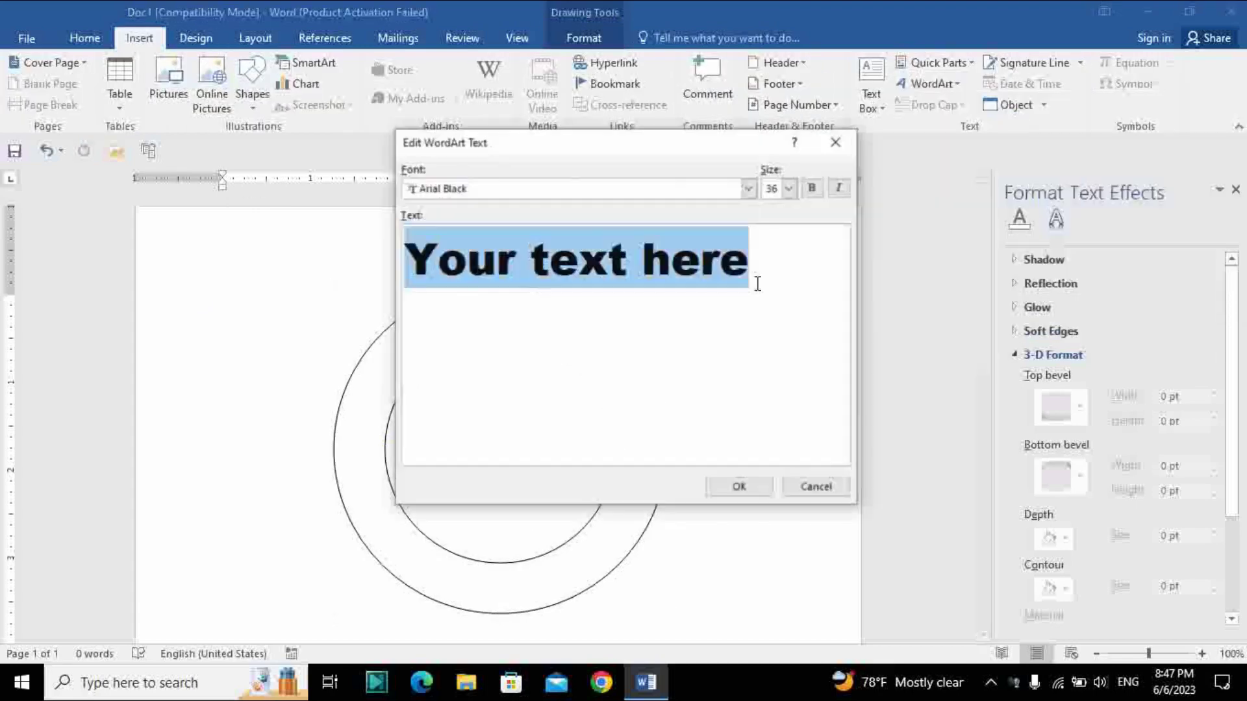
text(Aim)
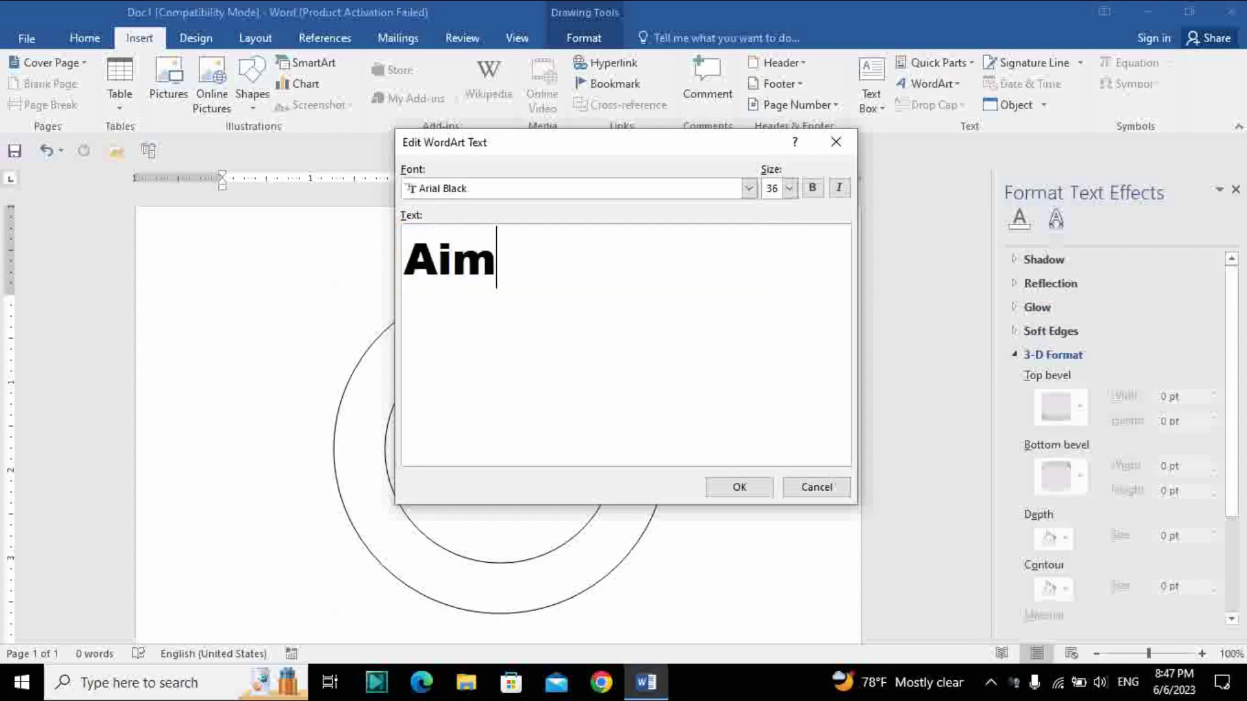
key(BackSpace)
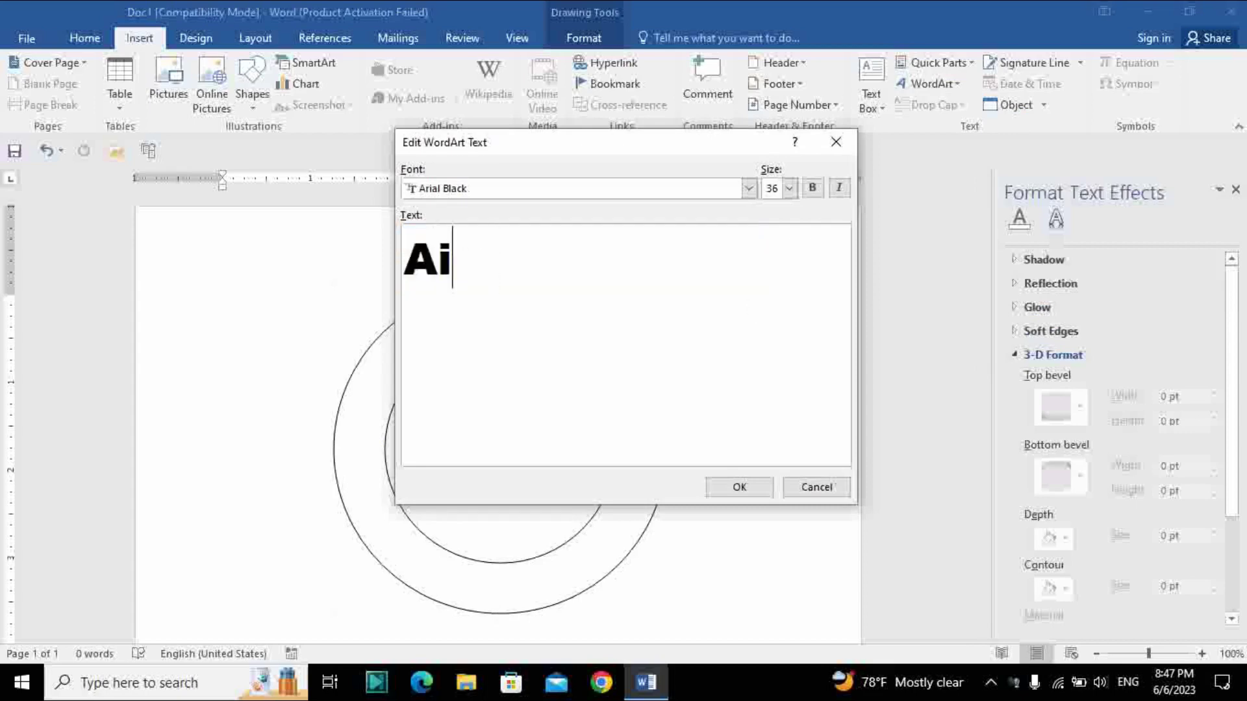
key(BackSpace)
text(ni)
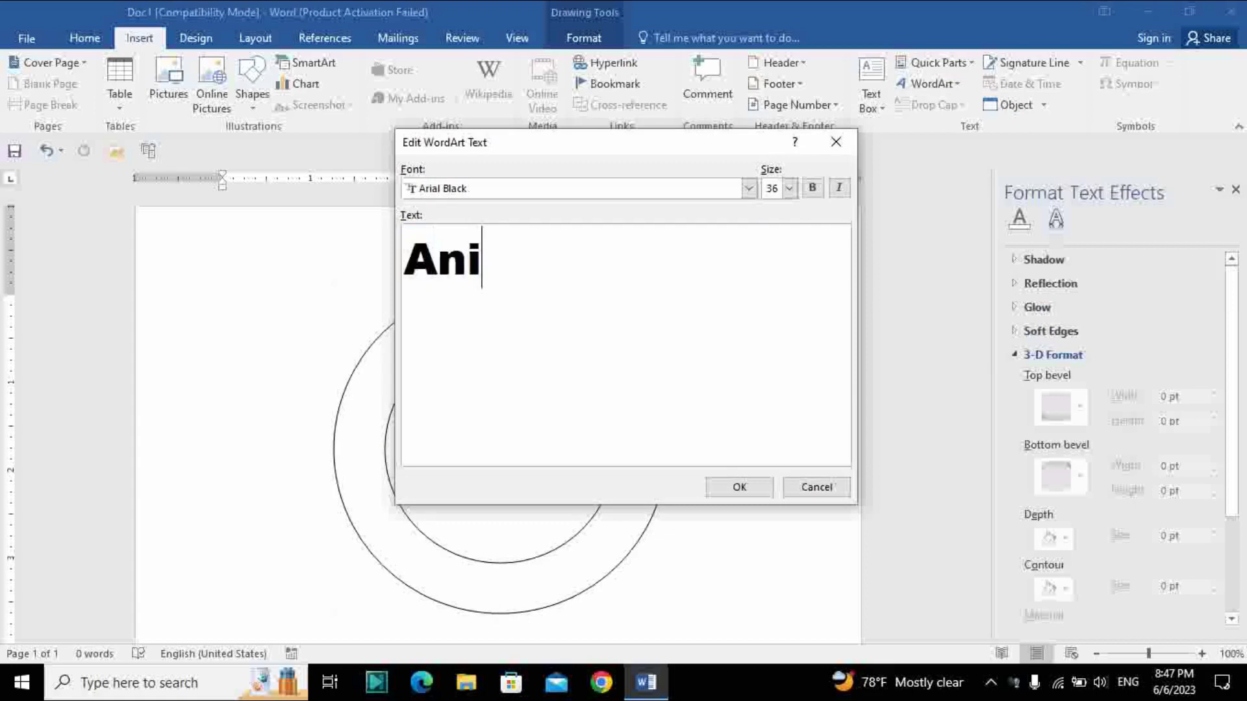
text(l Tech )
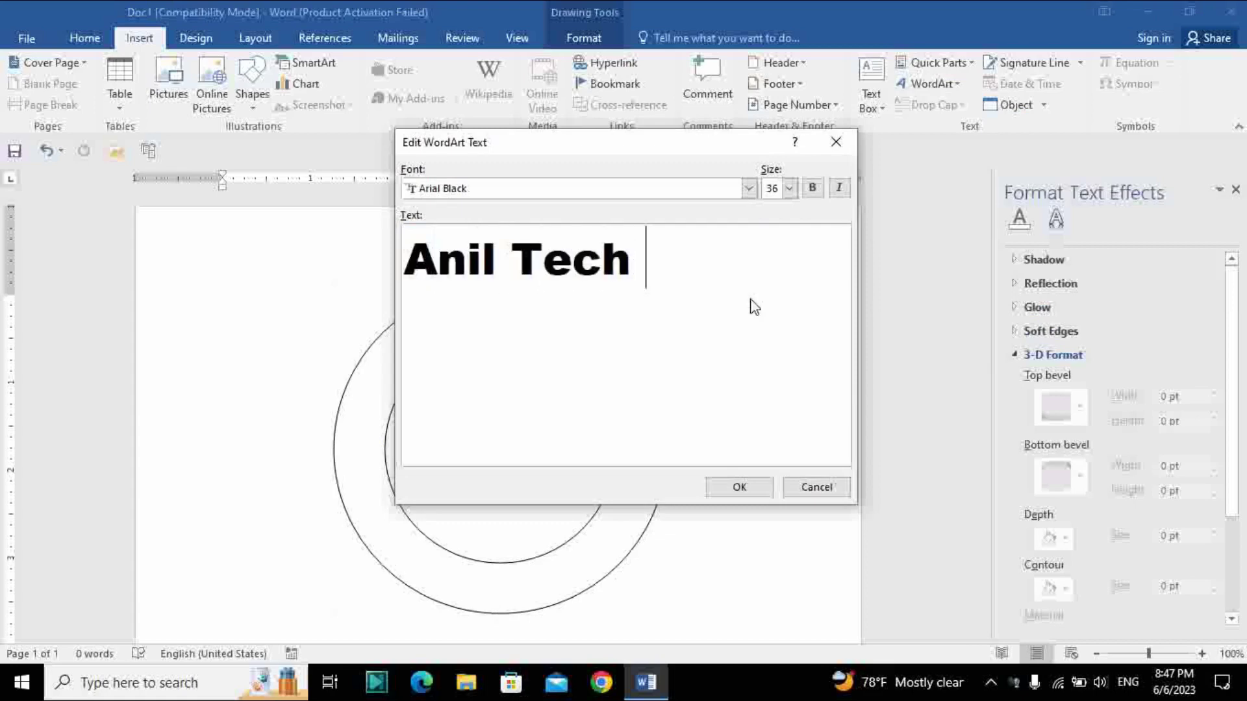
text(Computer)
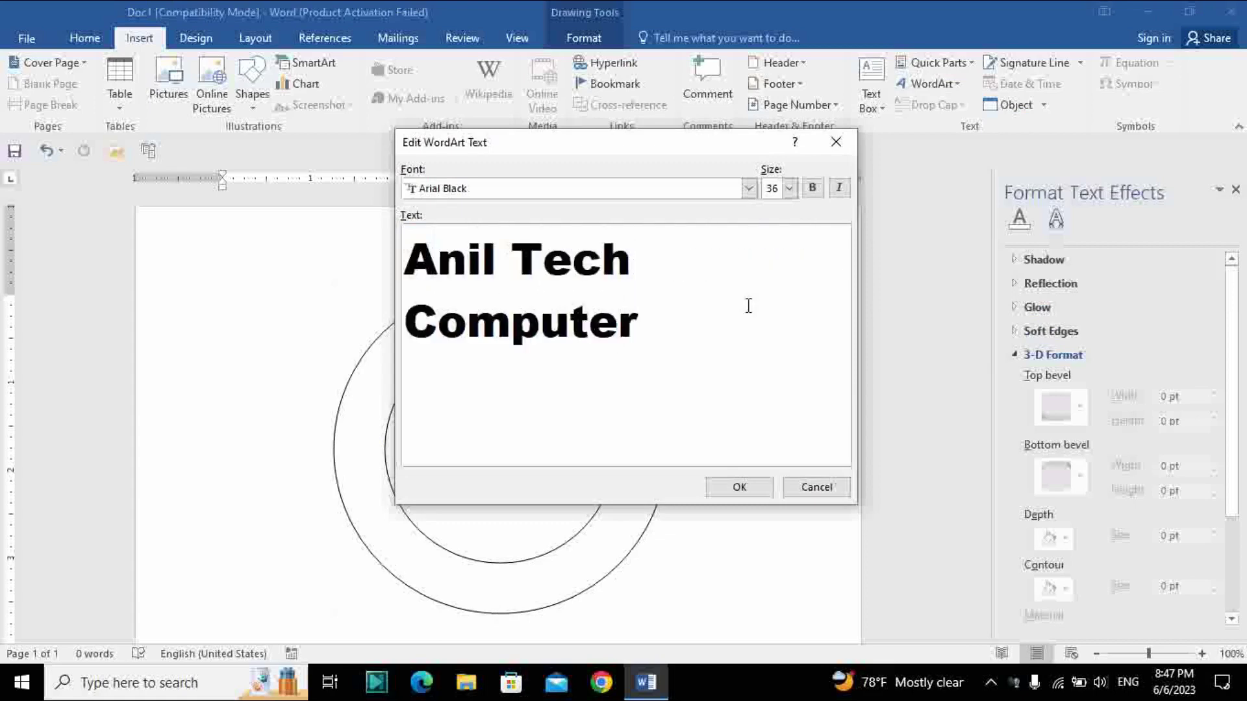
click(789, 189)
click(770, 205)
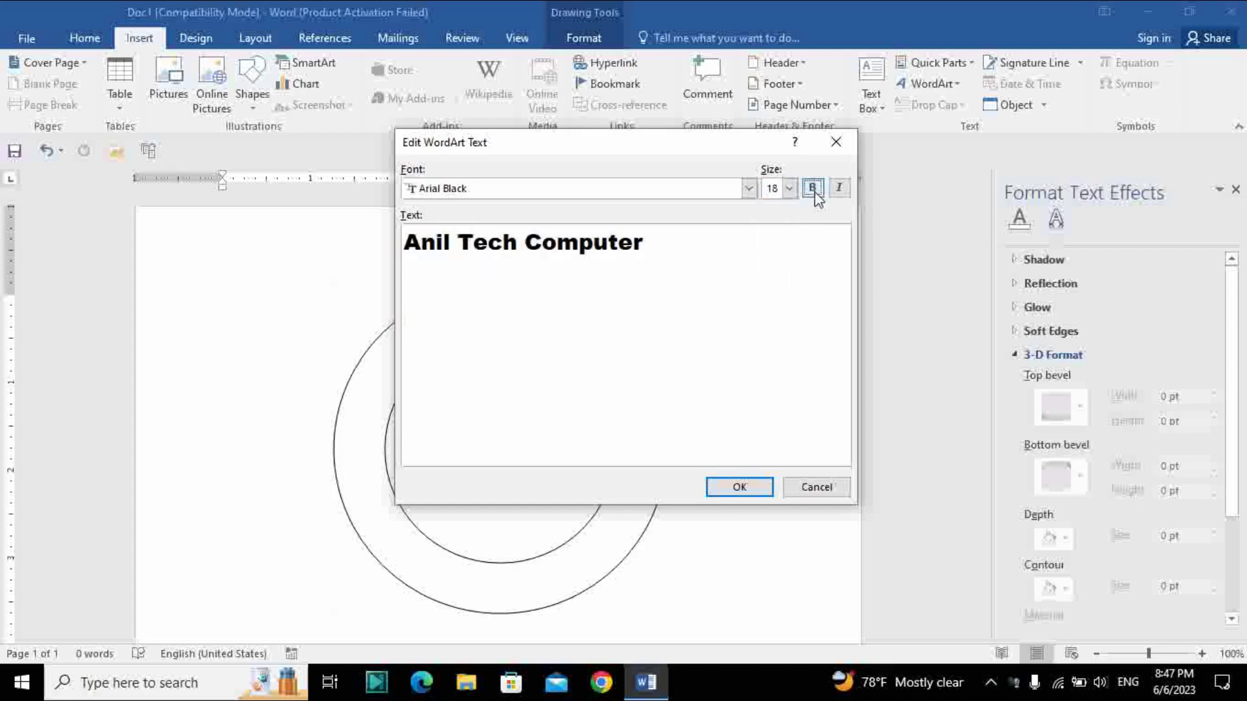
click(811, 188)
click(740, 487)
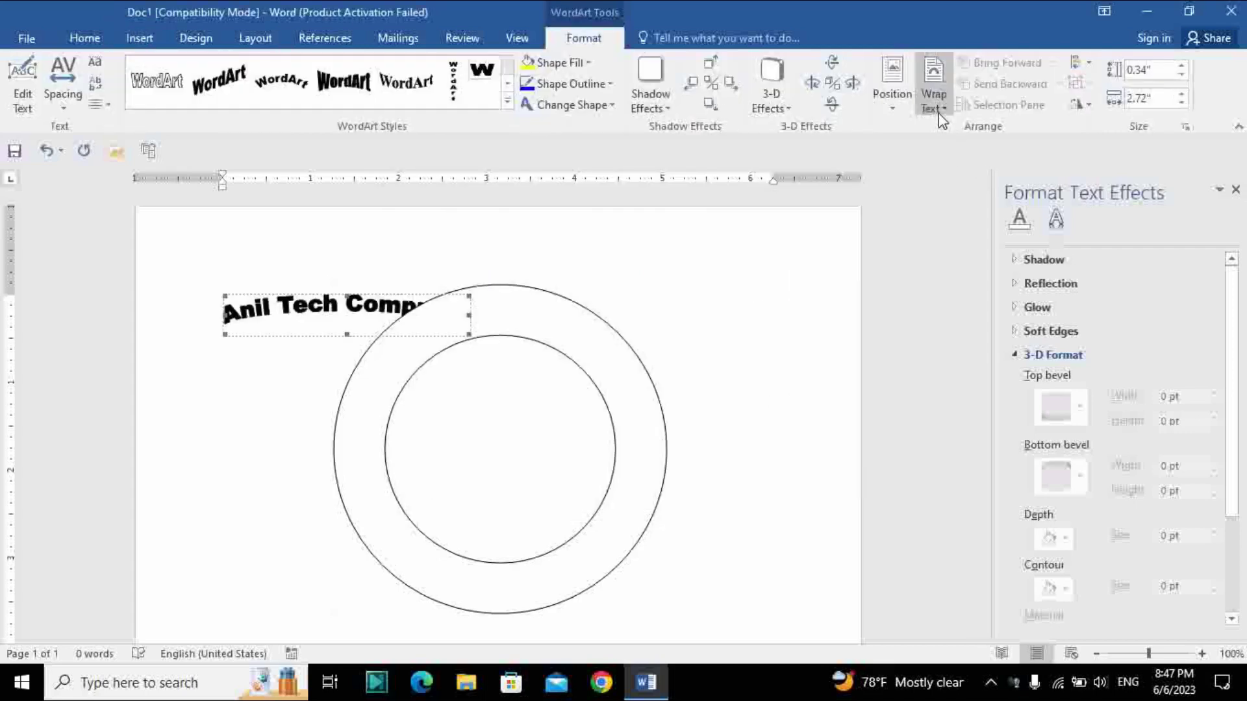
Float the WordArt in front of text and fit it over the top of the donut ring
click(935, 104)
click(982, 261)
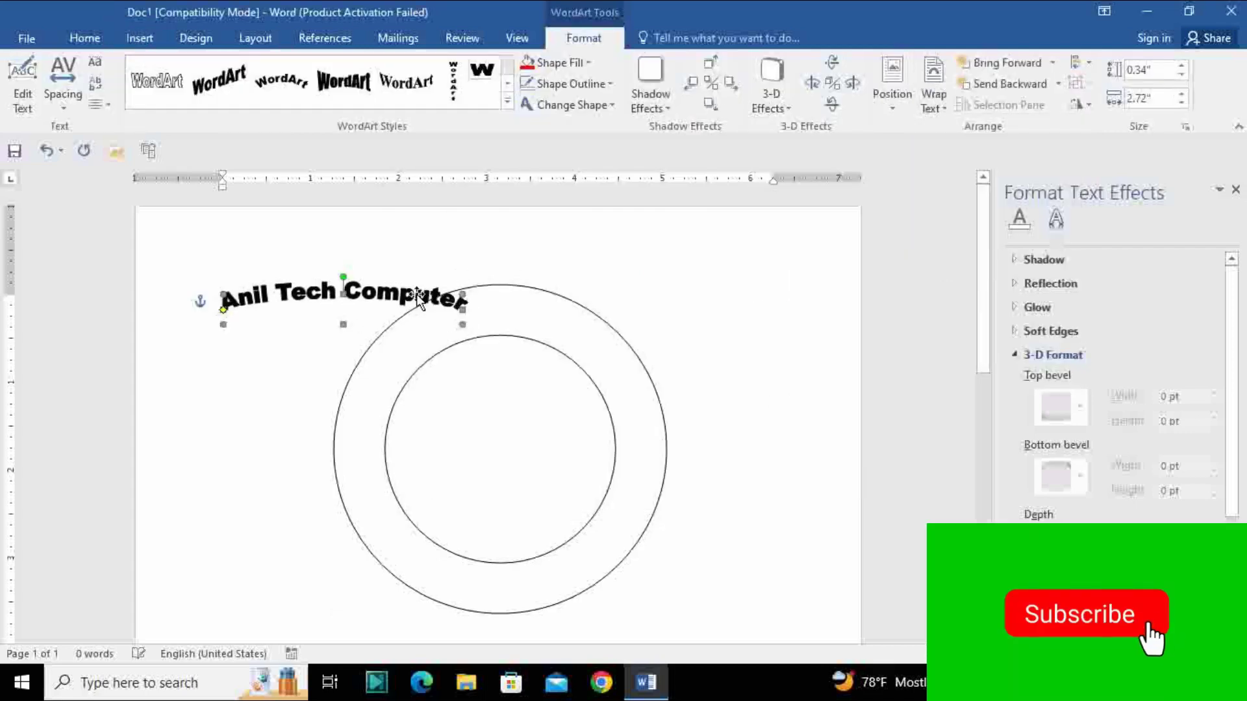
drag(507, 344, 639, 346)
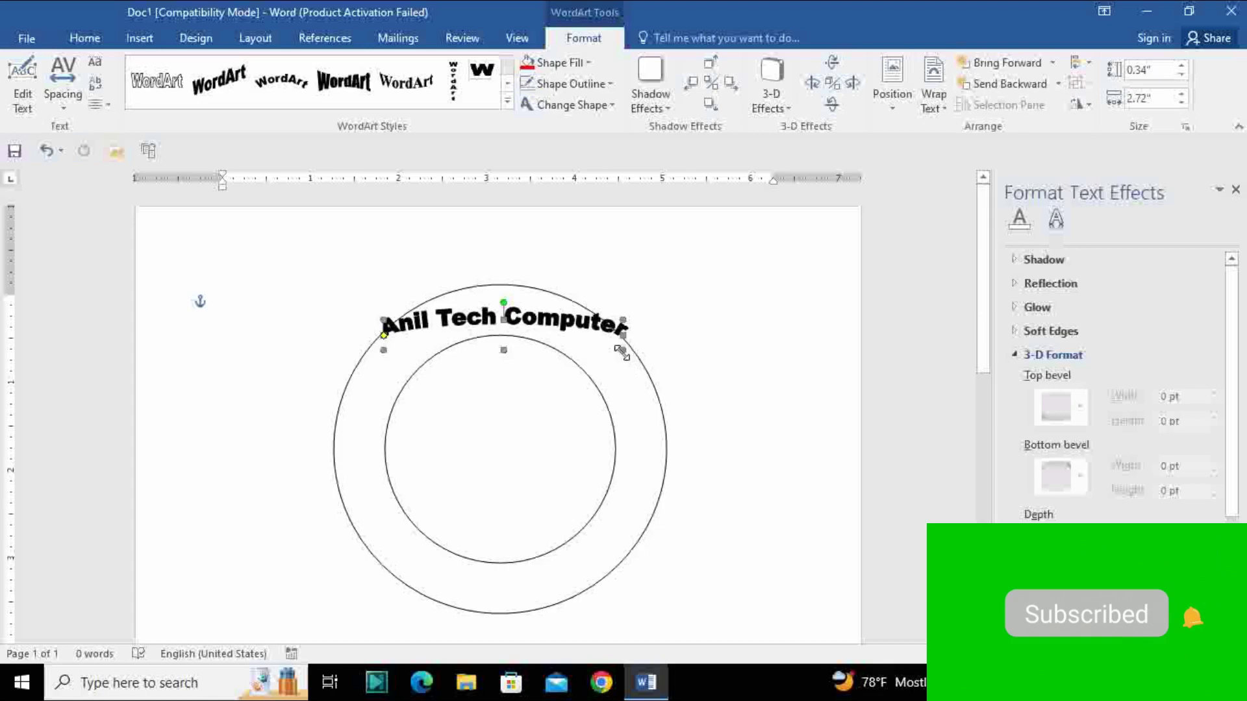
drag(622, 351, 642, 543)
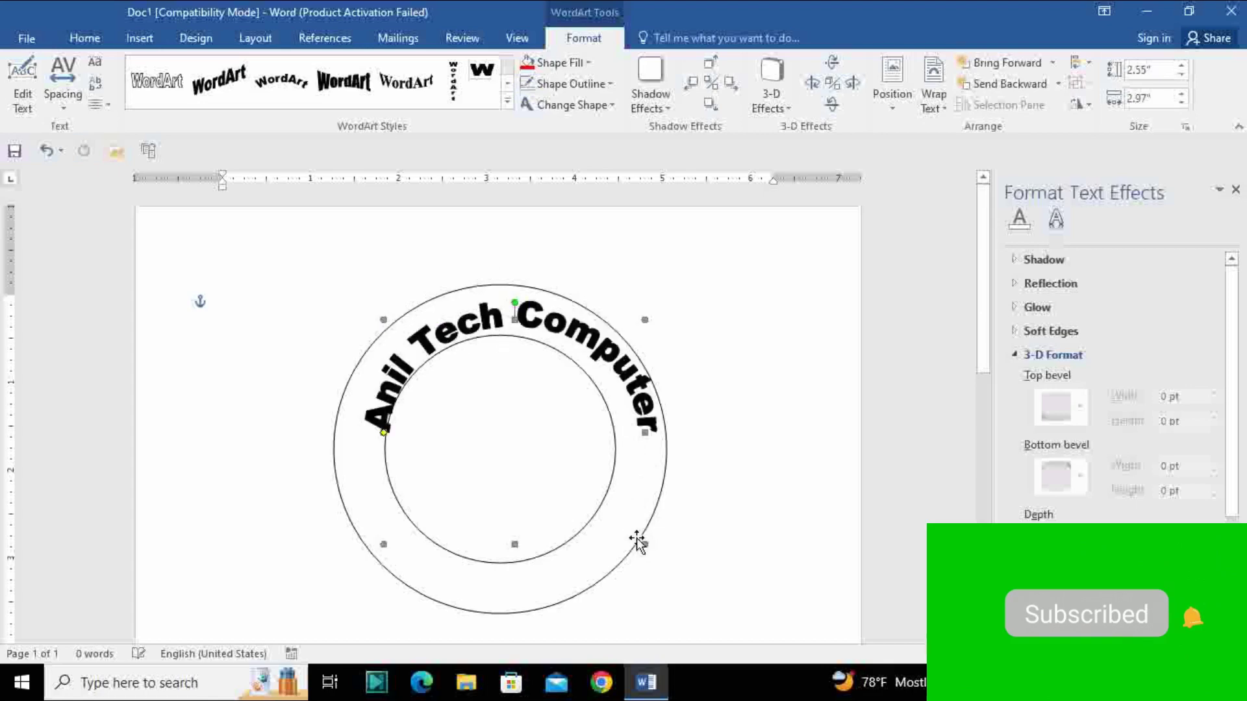
key(ctrl+z)
drag(649, 488, 638, 490)
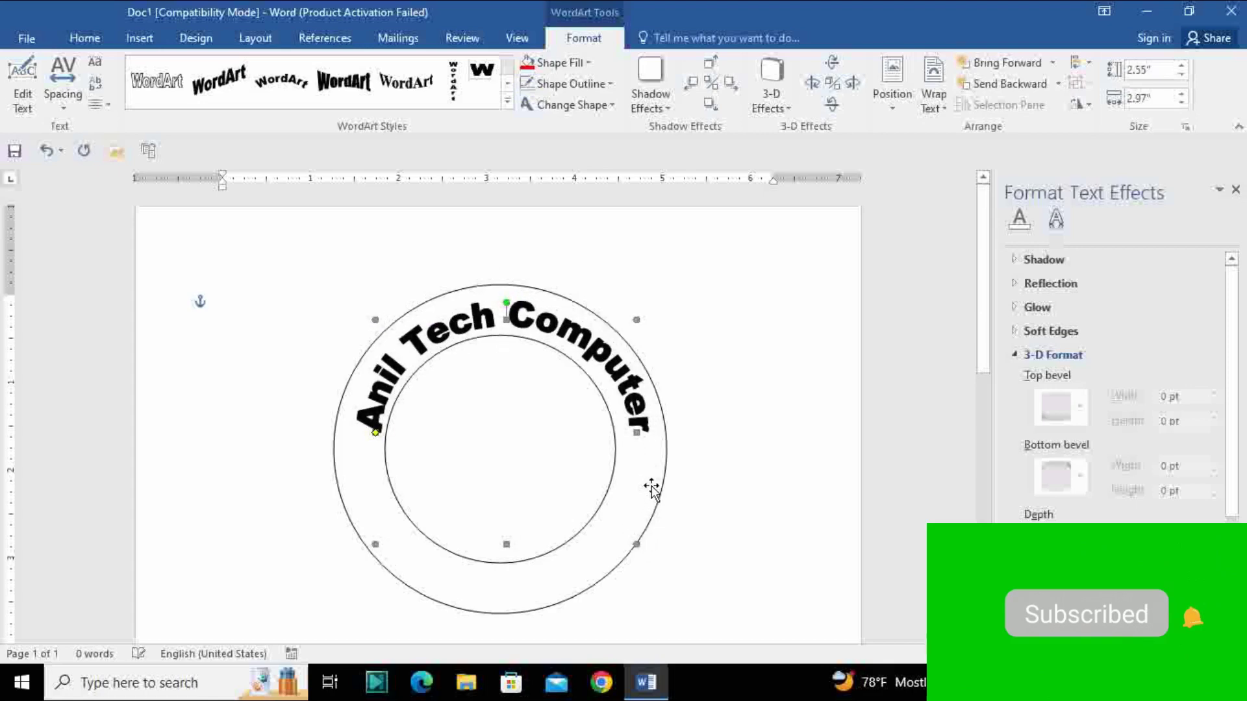
Fill the curved text light blue and remove its outline
click(588, 62)
click(617, 204)
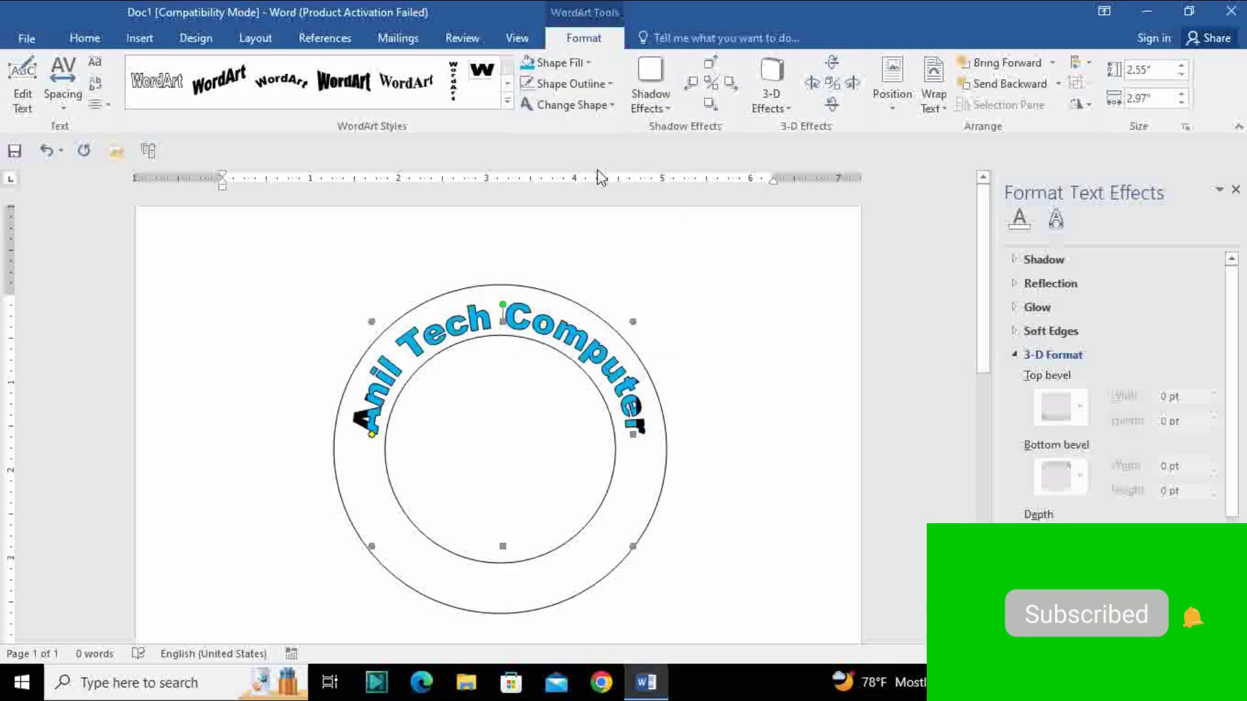
click(571, 83)
click(578, 245)
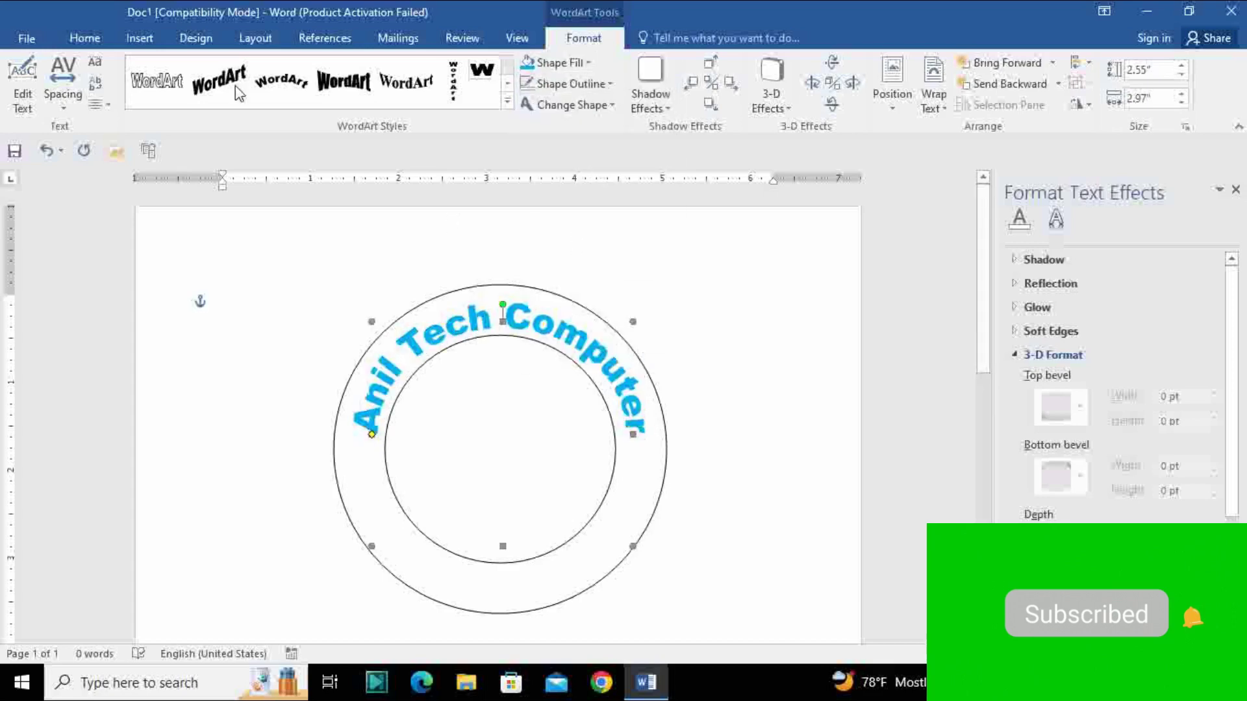
click(139, 38)
Add an arched WordArt reading 'Machhapokhari,ktm-16' in 18 pt bold
click(929, 84)
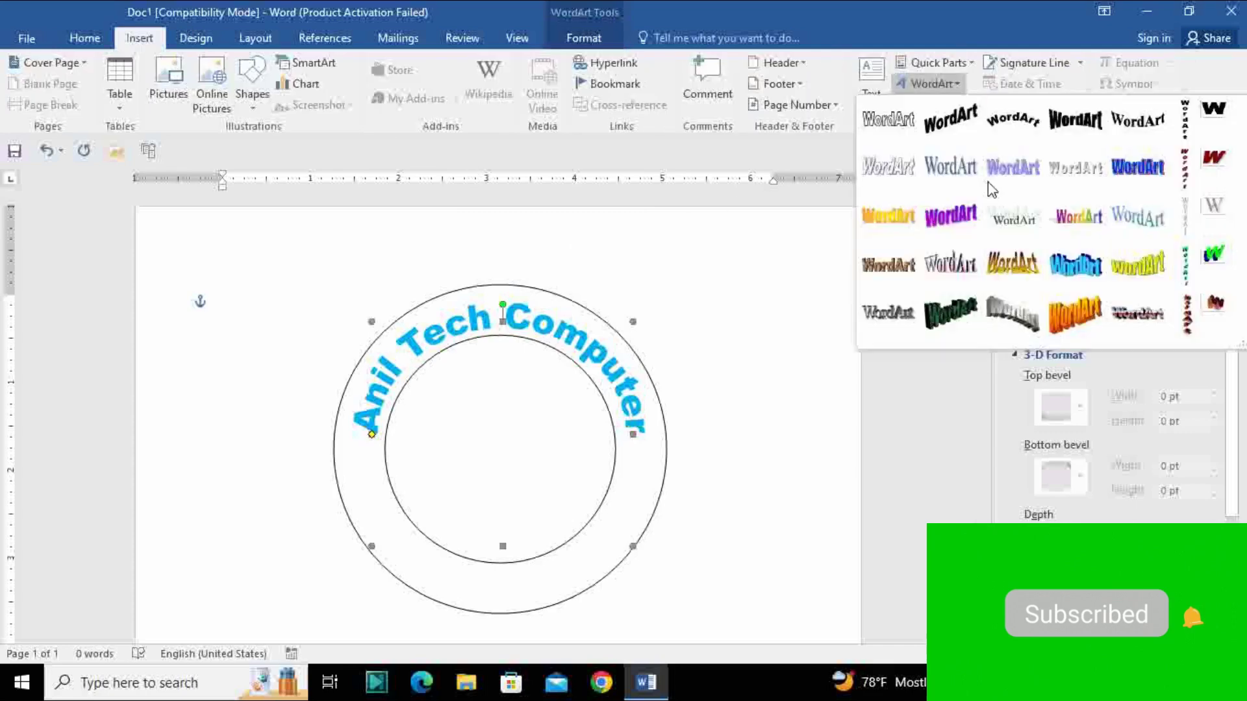
click(1013, 120)
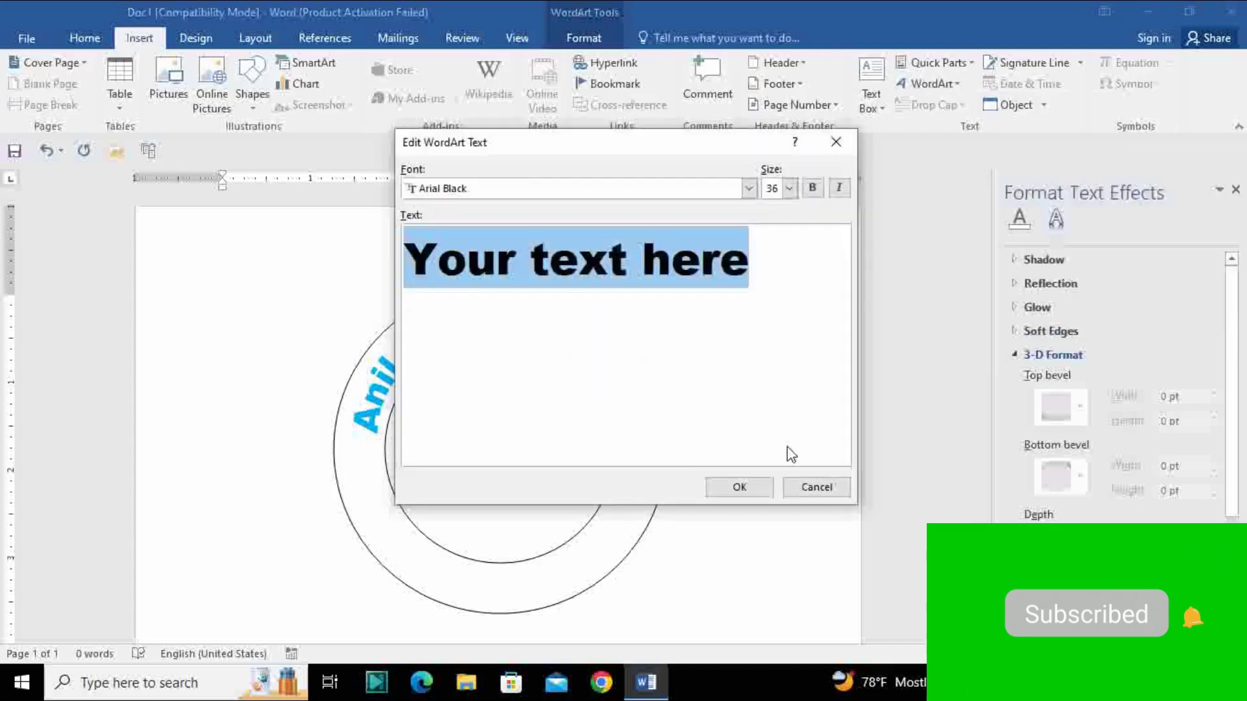
key(BackSpace)
text(a)
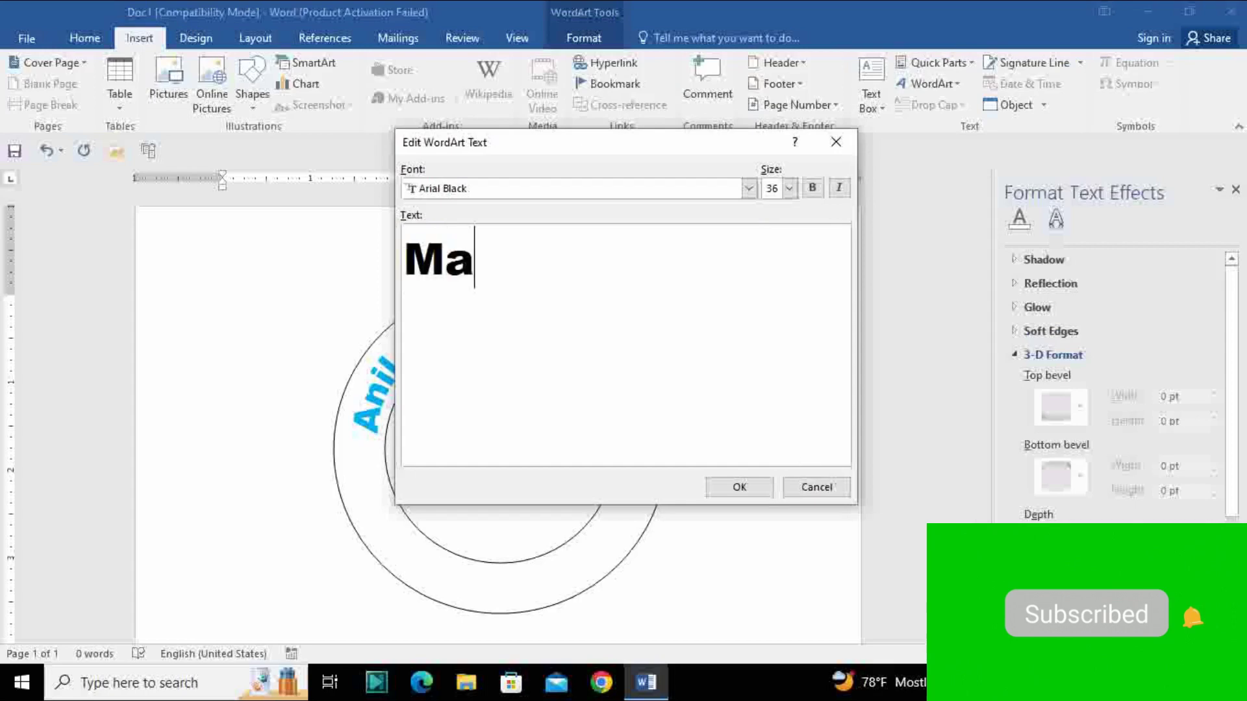
text(chhapokhari,k)
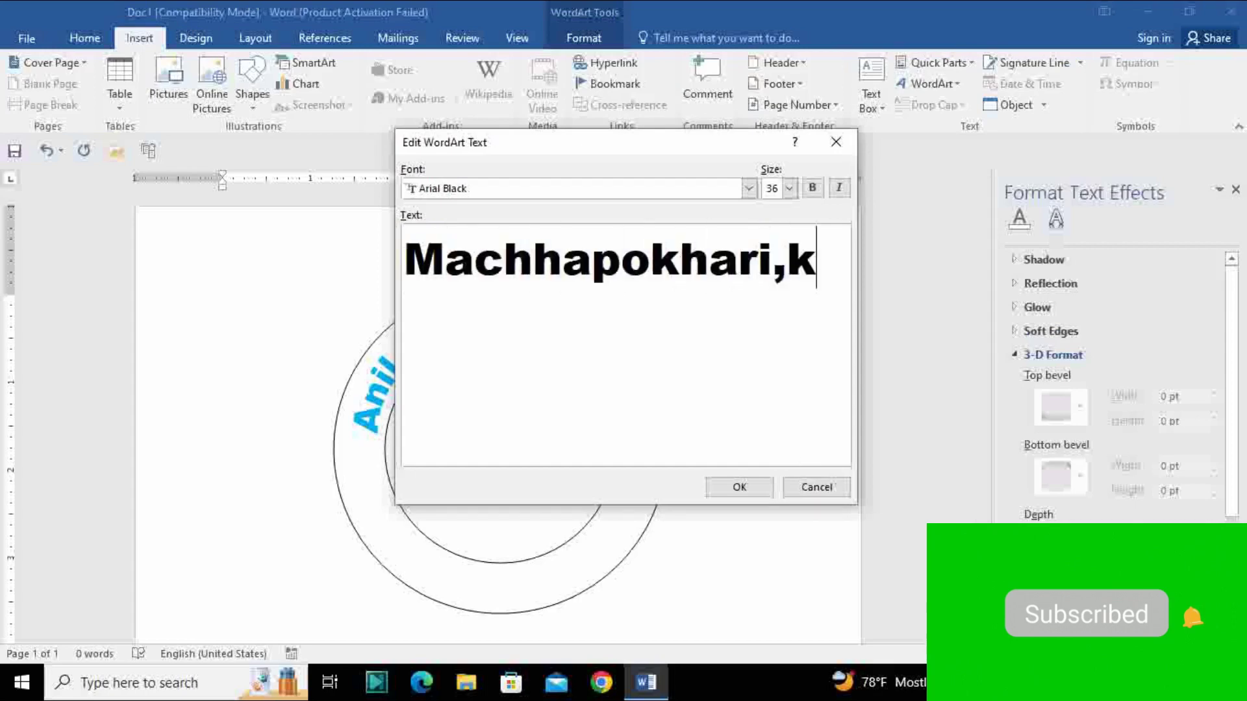
text(tm-)
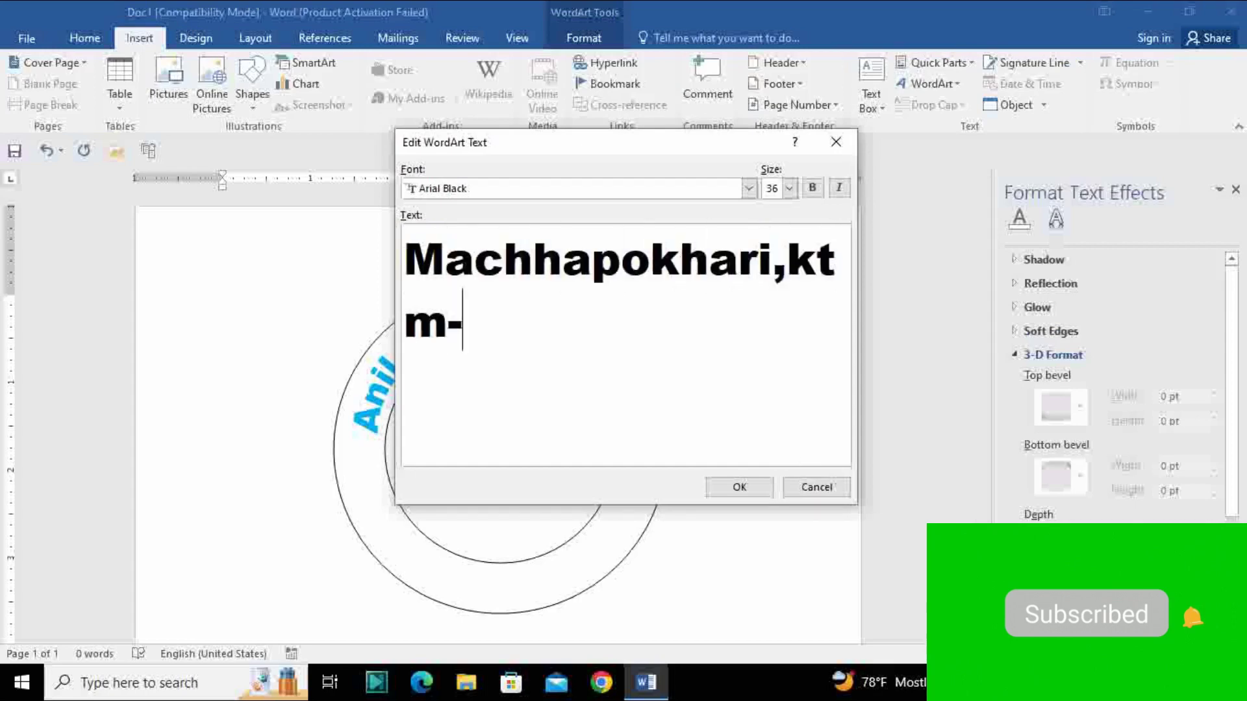
text(16)
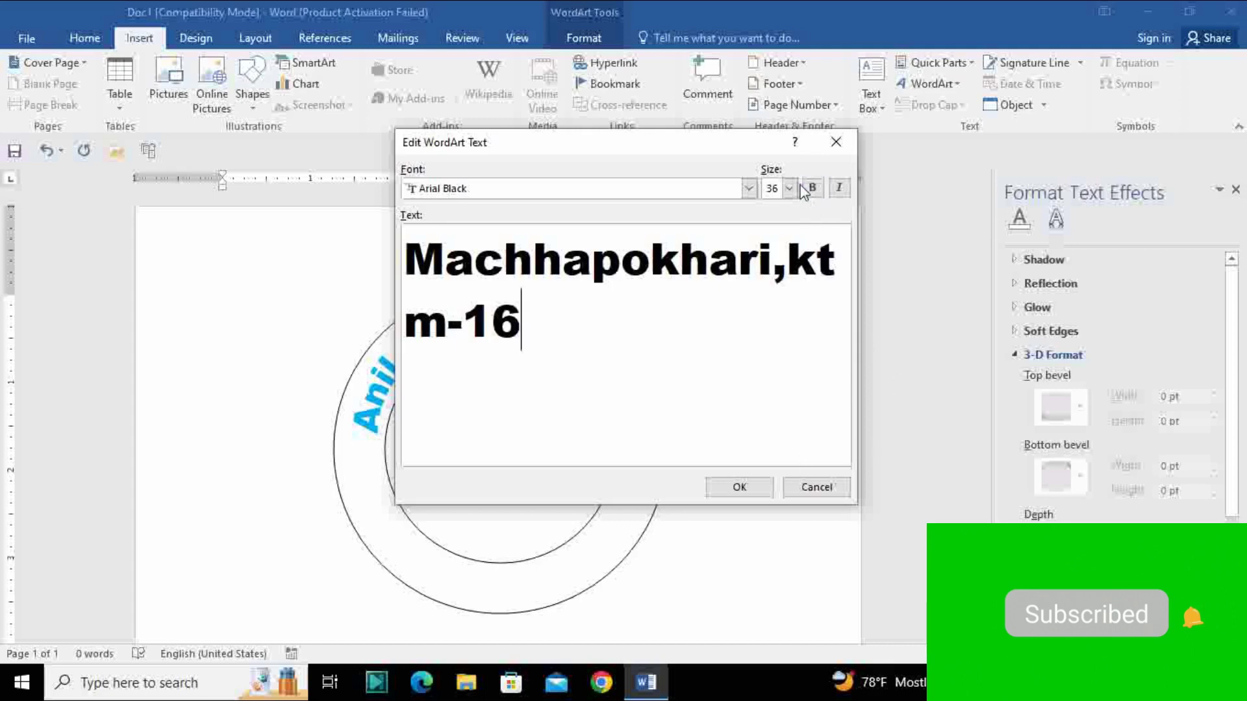
click(789, 188)
click(773, 212)
click(811, 188)
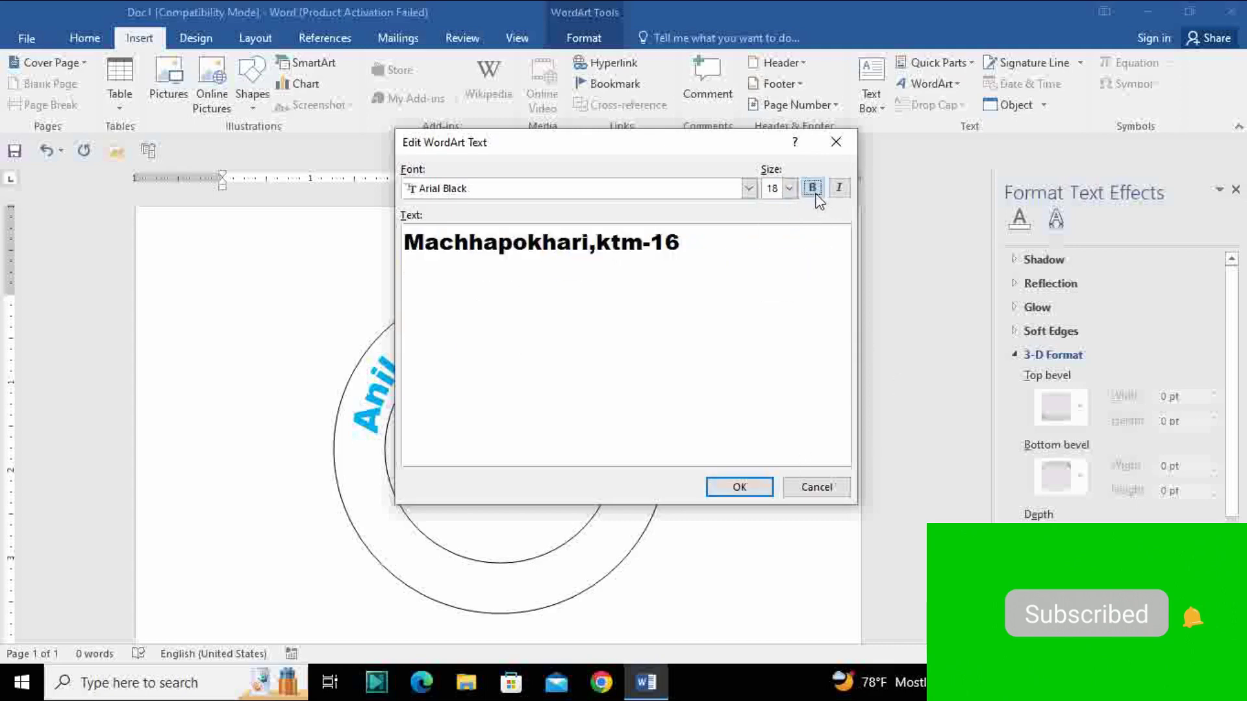
click(741, 487)
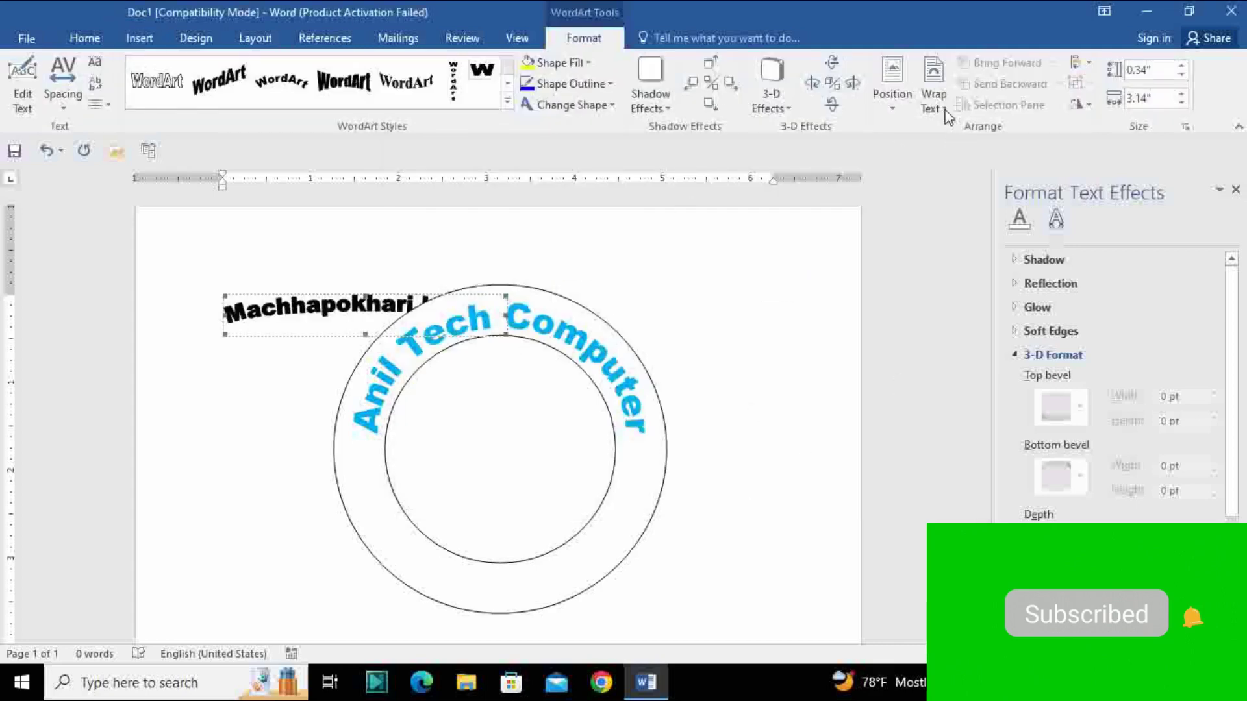
Float the address WordArt in front of text at the ring's bottom, light blue with no outline
click(934, 97)
click(982, 261)
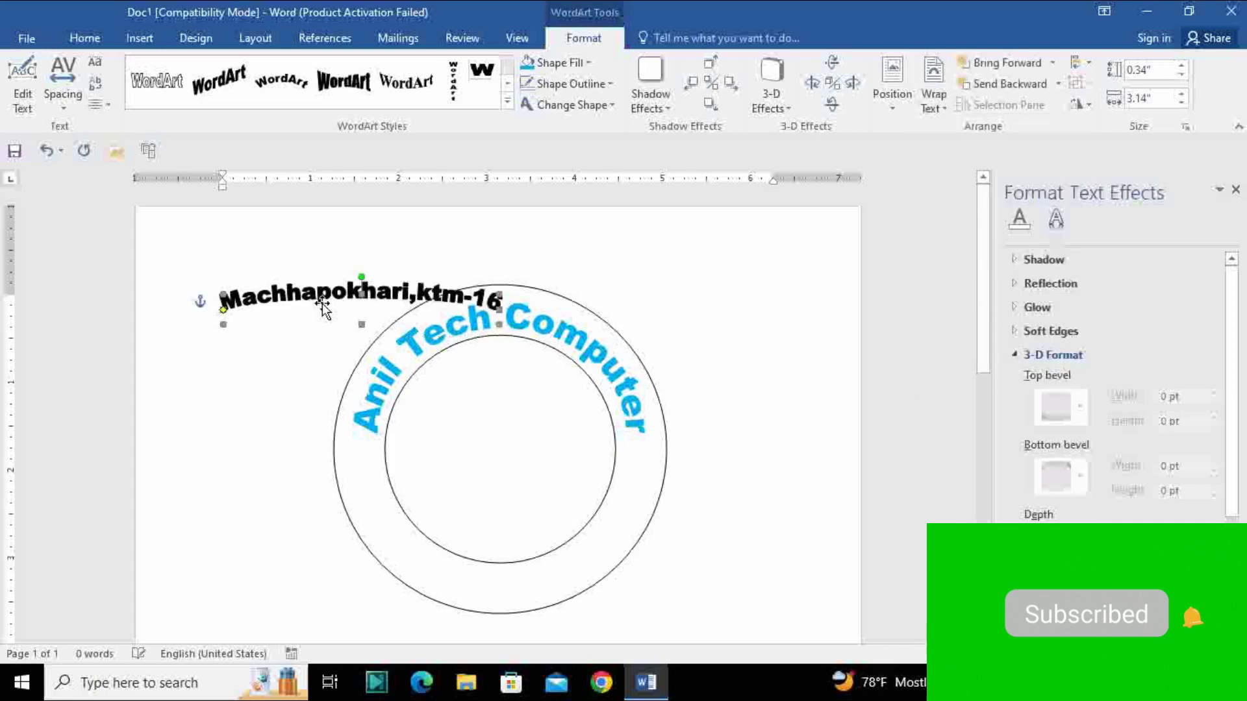
drag(362, 419, 467, 592)
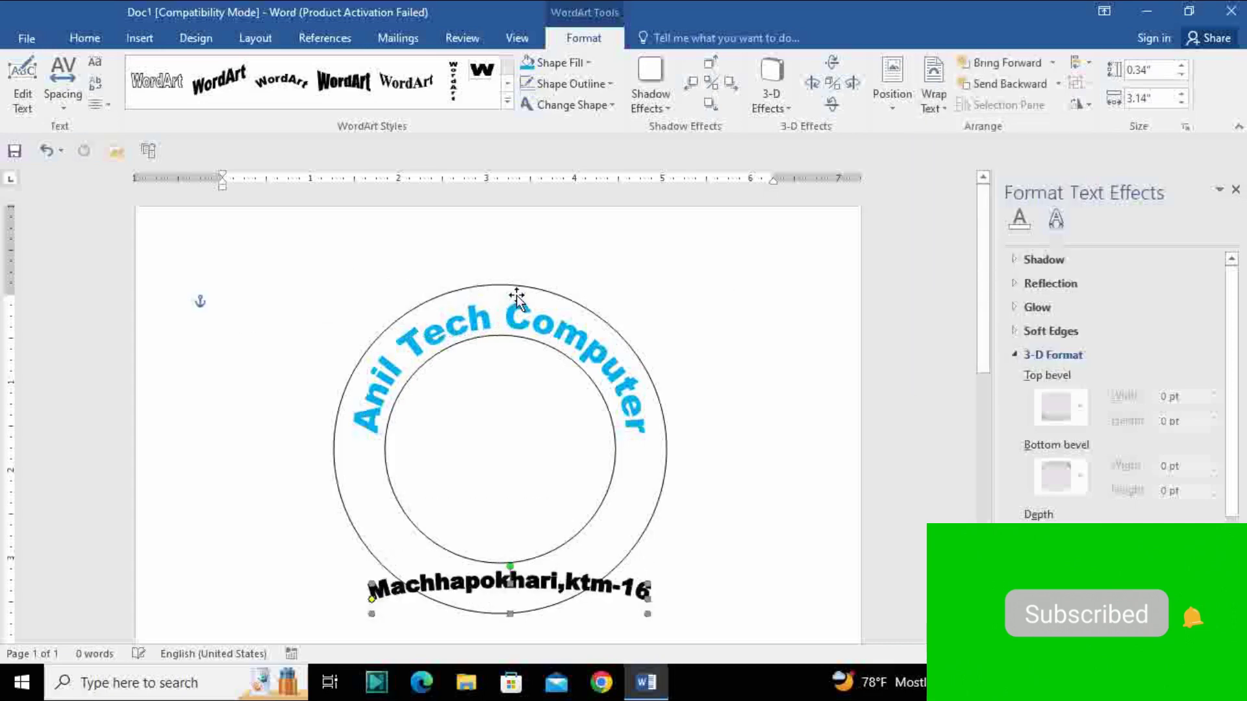
click(559, 62)
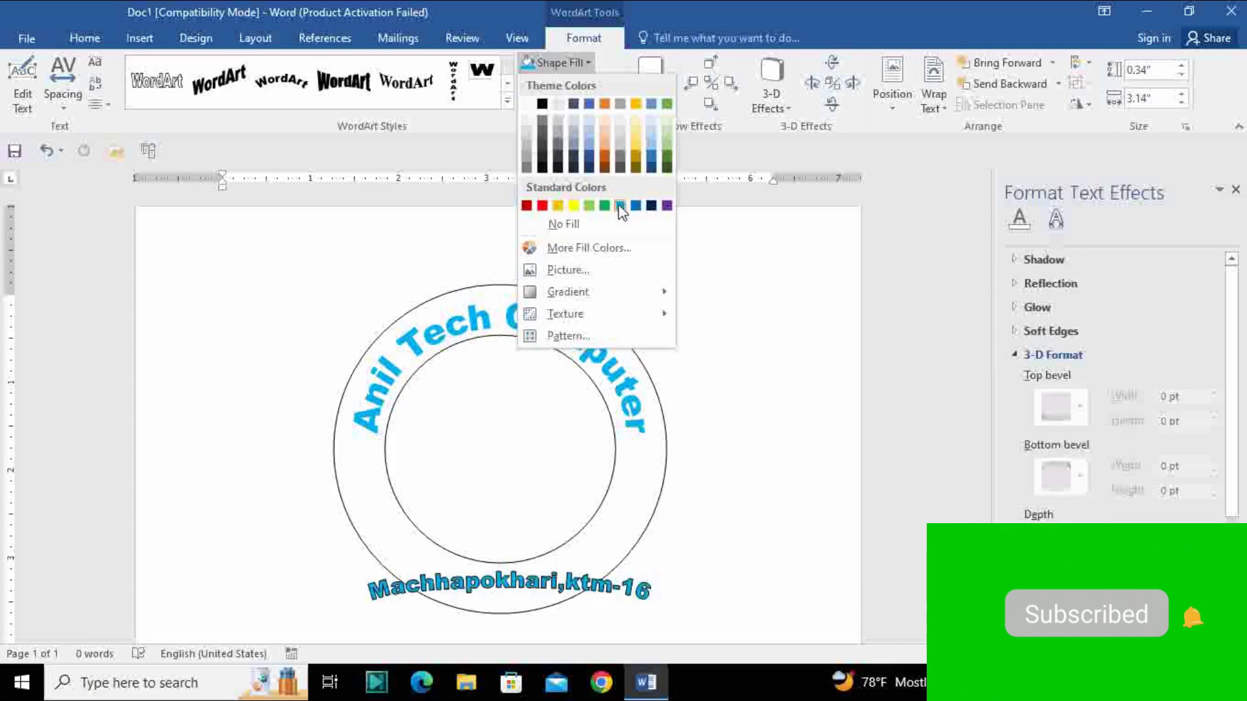
click(611, 203)
click(589, 88)
click(565, 245)
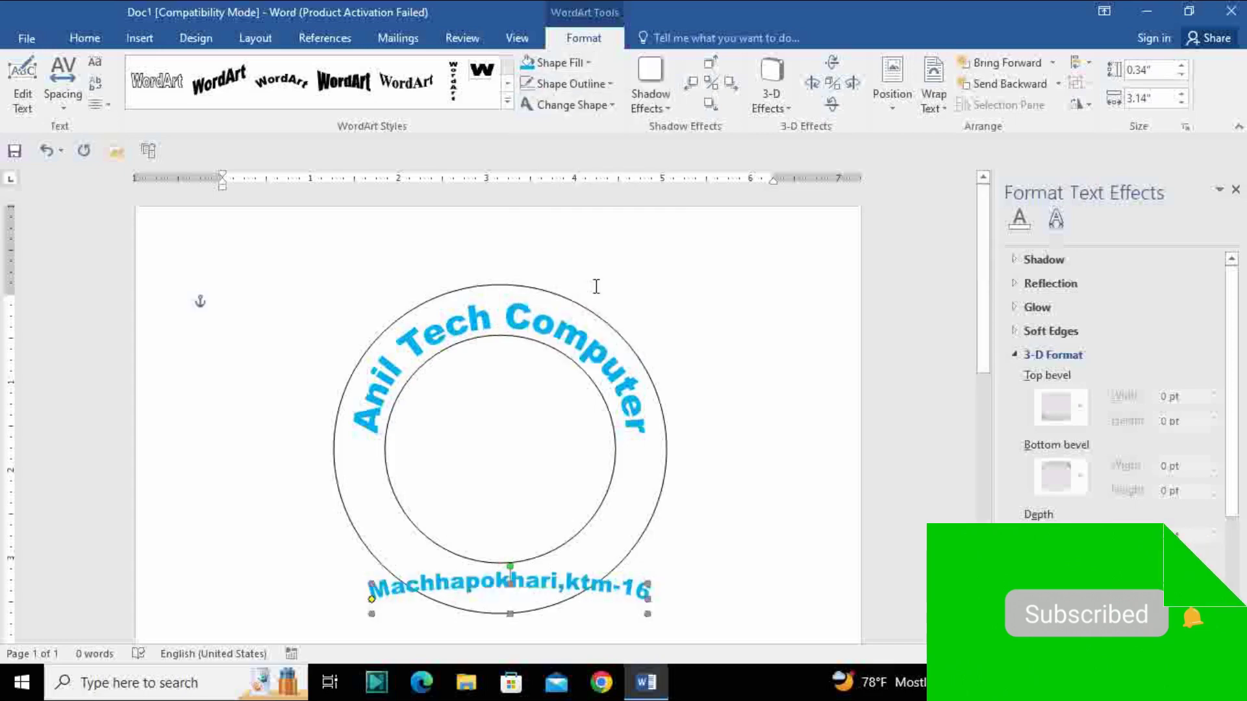
Bend the address text into an Arch Down curve and fit it inside the ring's bottom
click(609, 106)
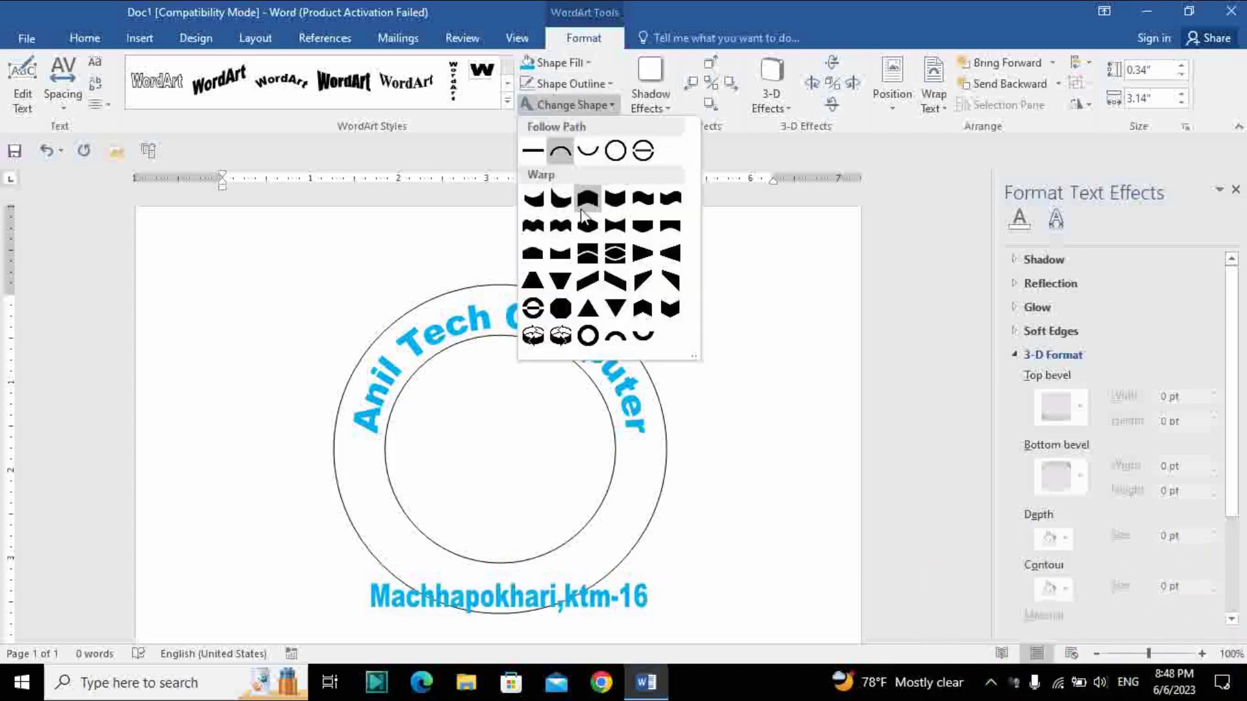
click(587, 156)
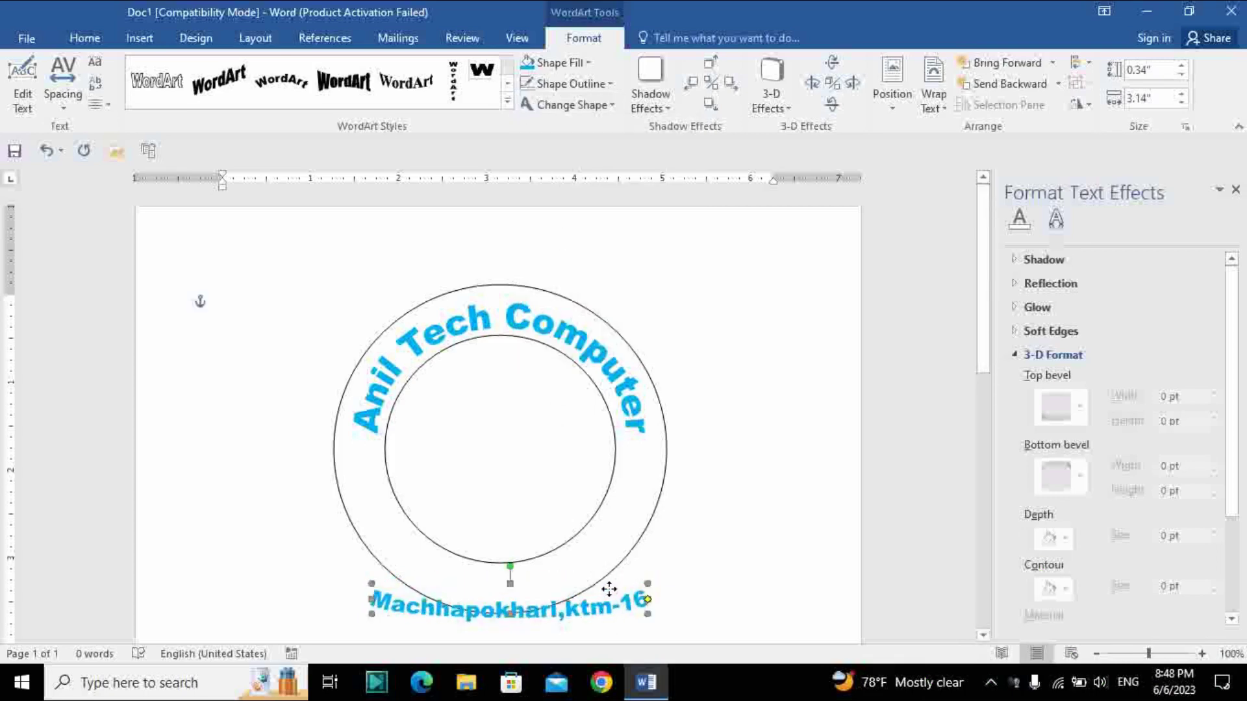
drag(608, 569, 609, 532)
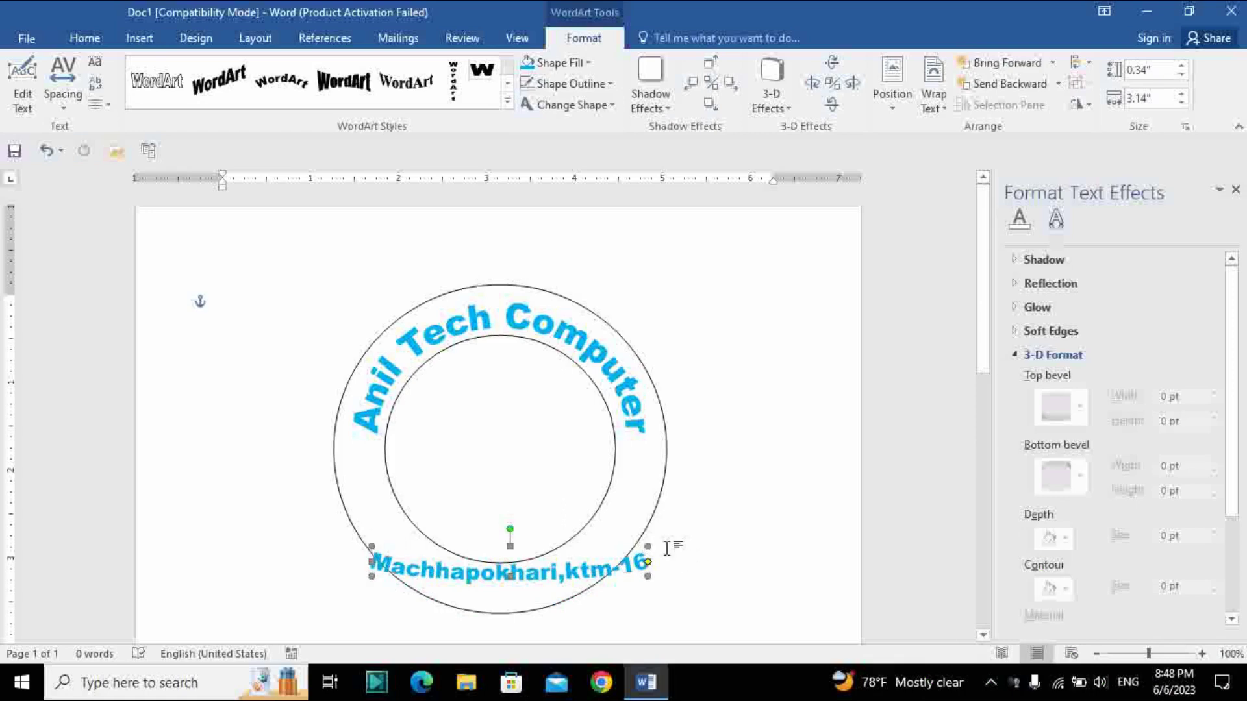
drag(650, 544, 640, 395)
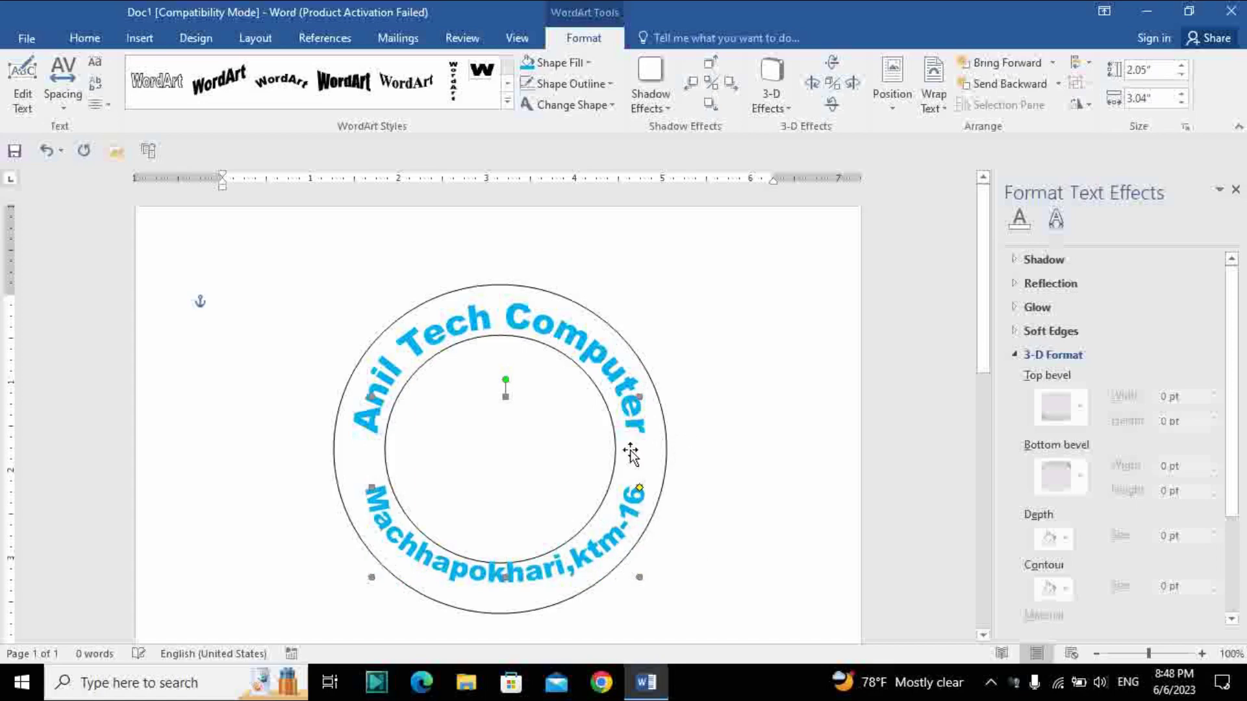
key(Down)
Draw a small light-blue star with no outline on the left of the ring
click(140, 38)
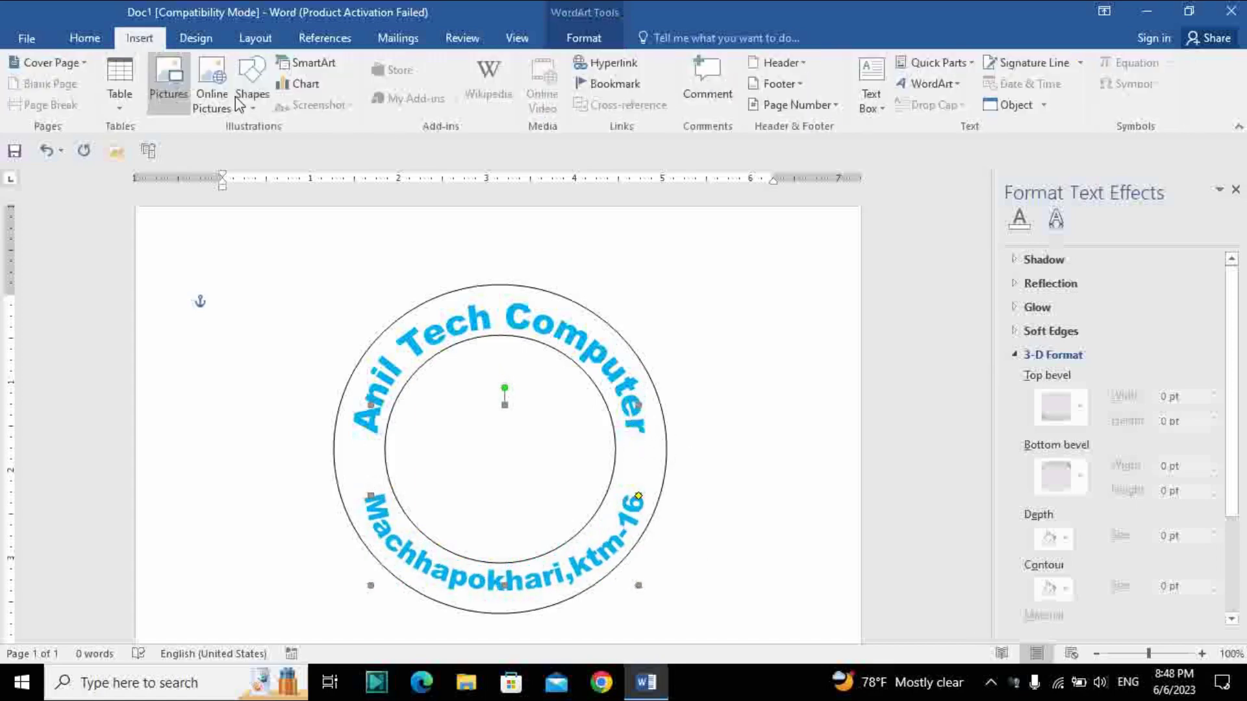
click(252, 81)
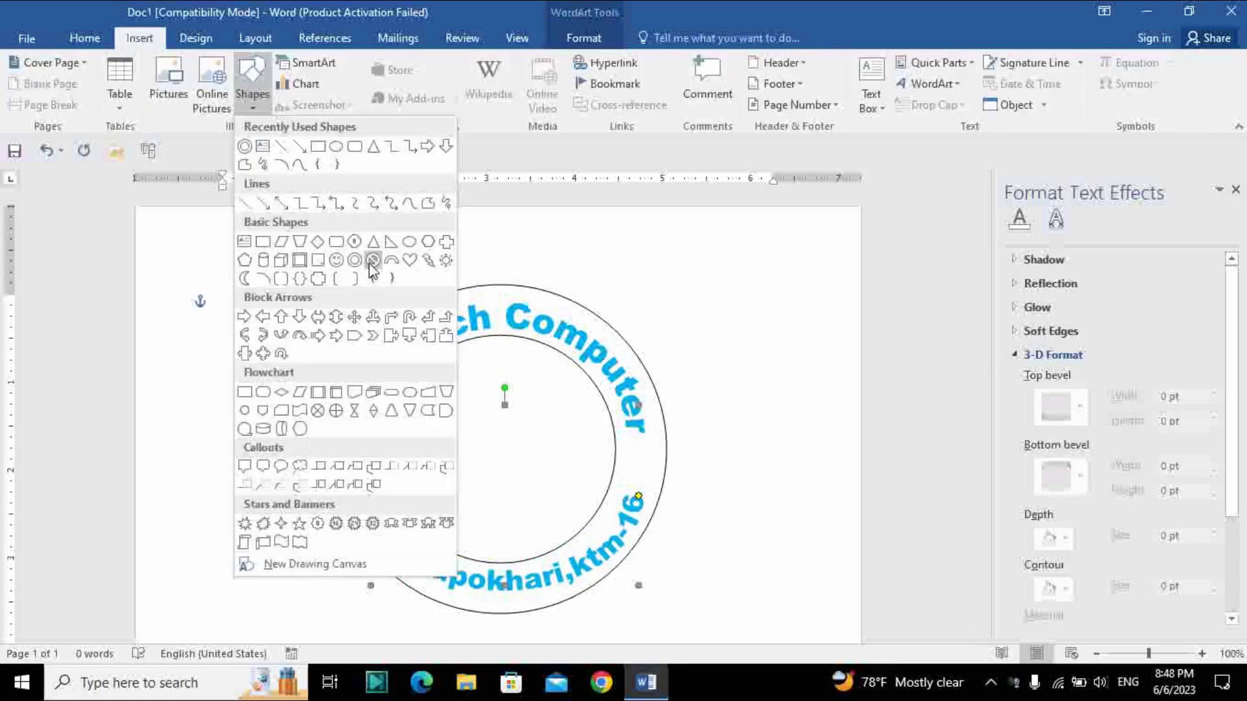
click(298, 522)
drag(349, 456, 380, 485)
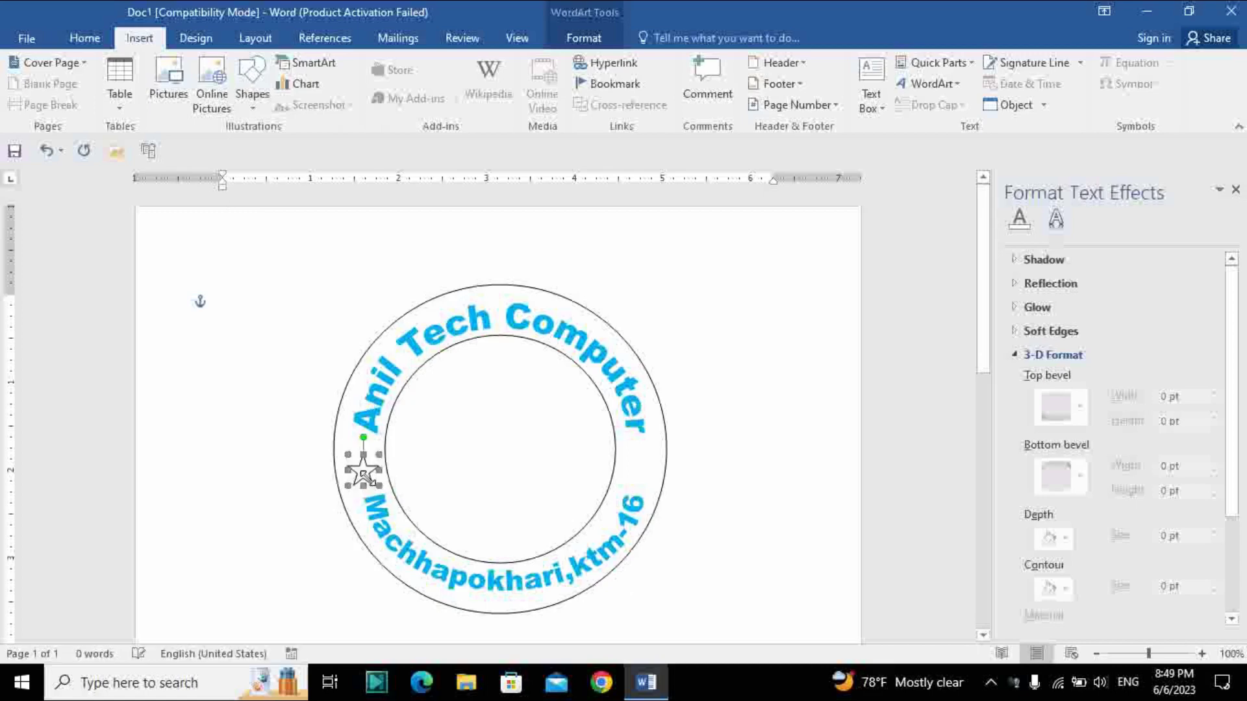
click(570, 62)
click(602, 205)
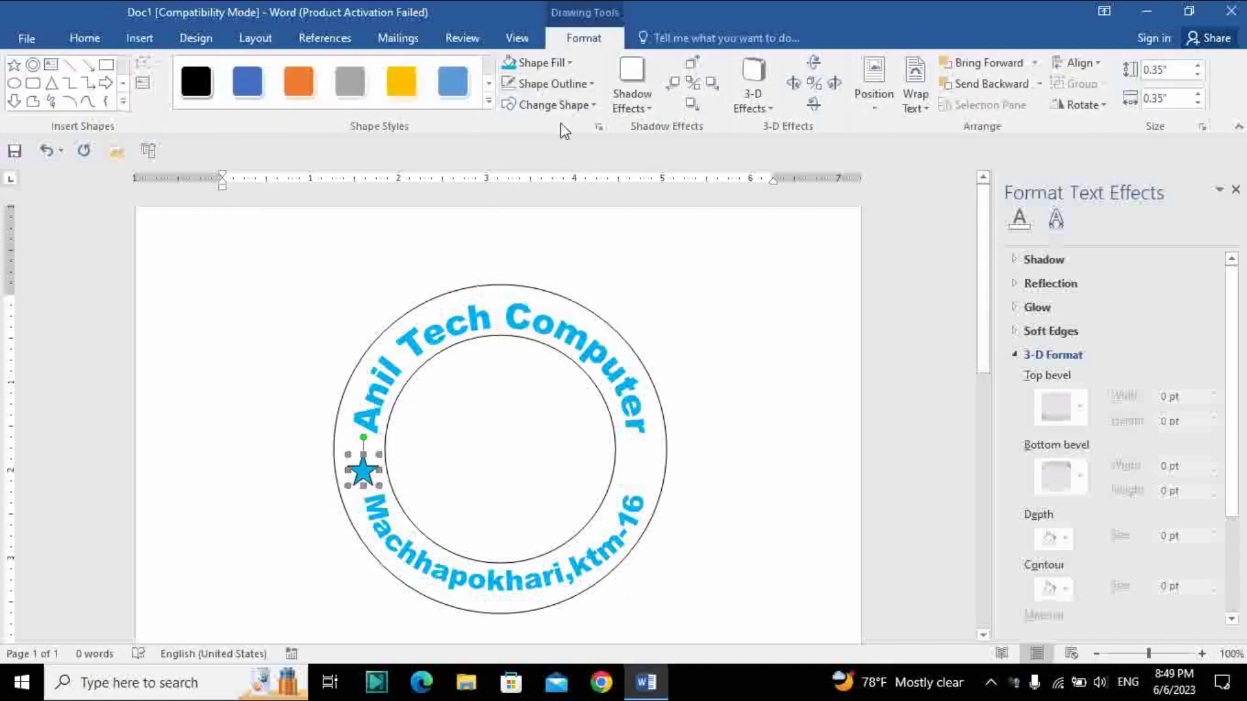
click(549, 83)
click(567, 245)
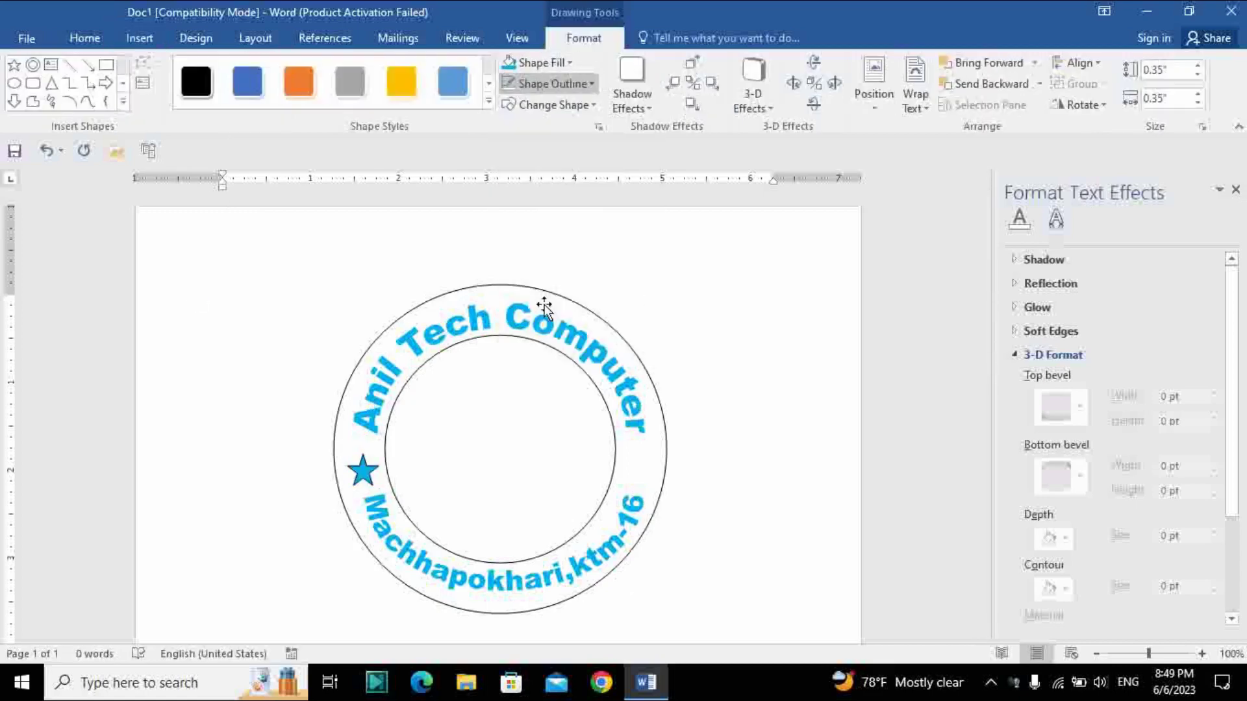
Copy the star to the ring's right side and align both stars along their tops
right_click(364, 472)
click(422, 255)
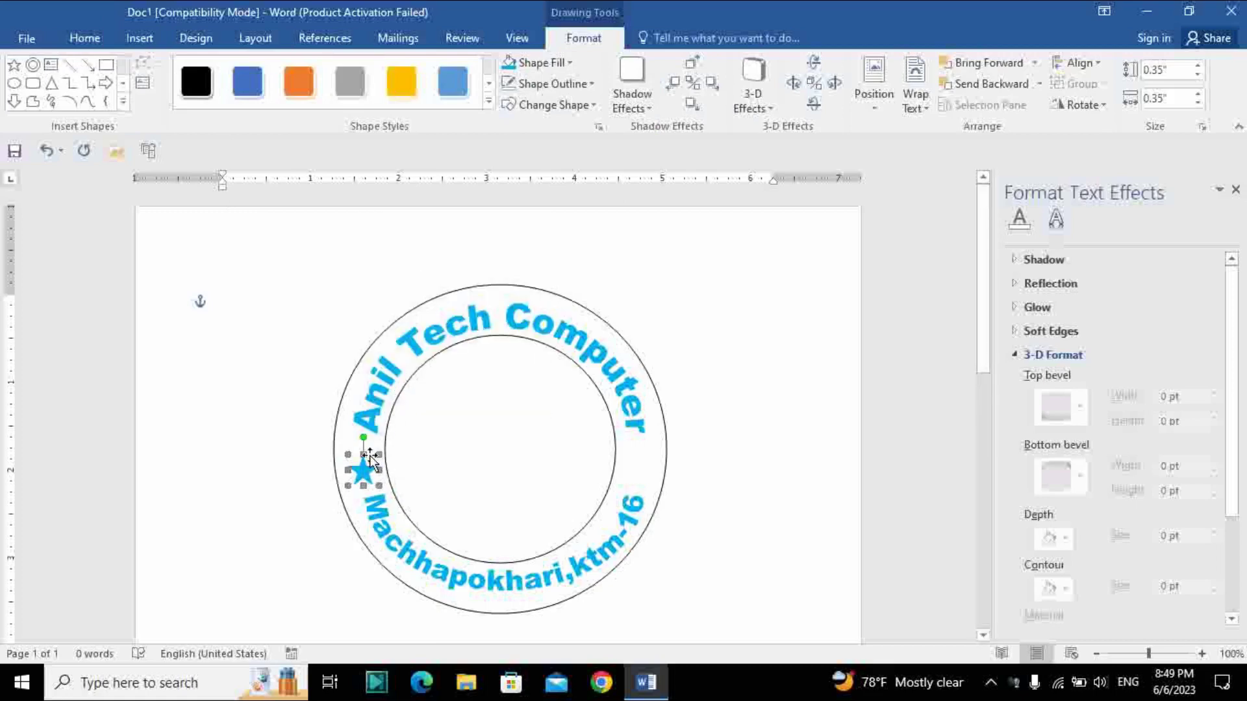
right_click(363, 467)
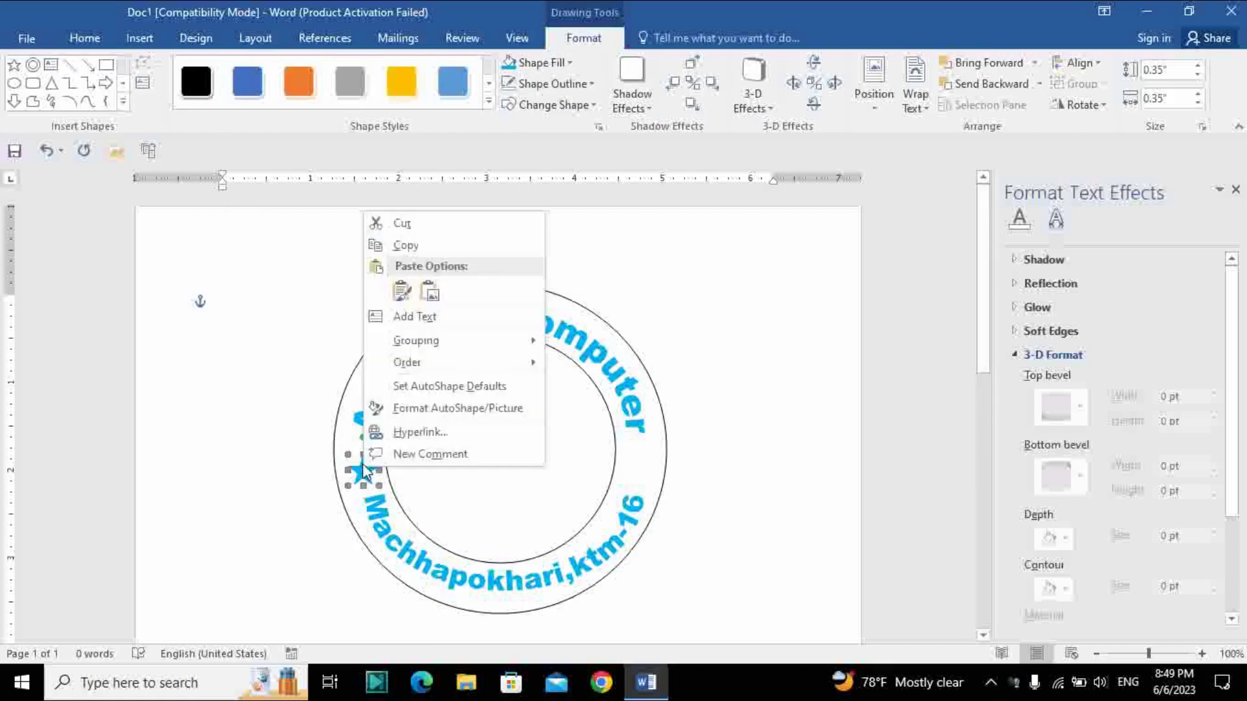
click(402, 291)
drag(394, 486, 654, 472)
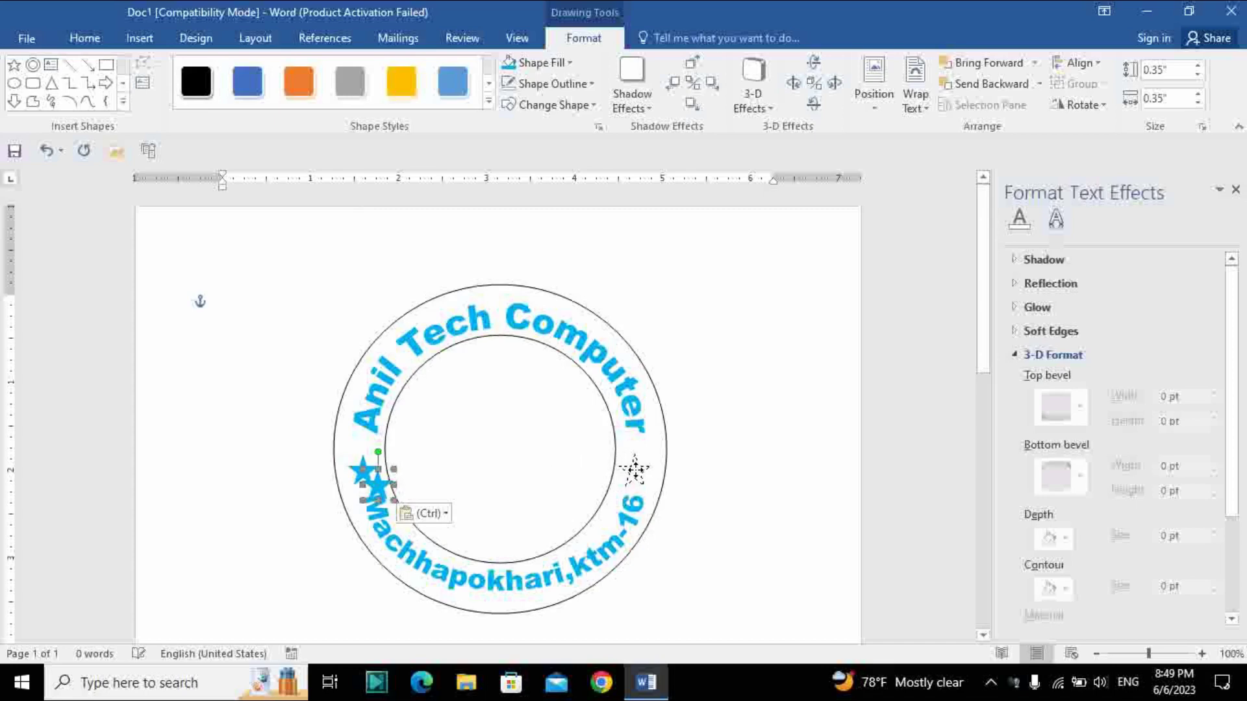
shift+click(369, 474)
click(1097, 63)
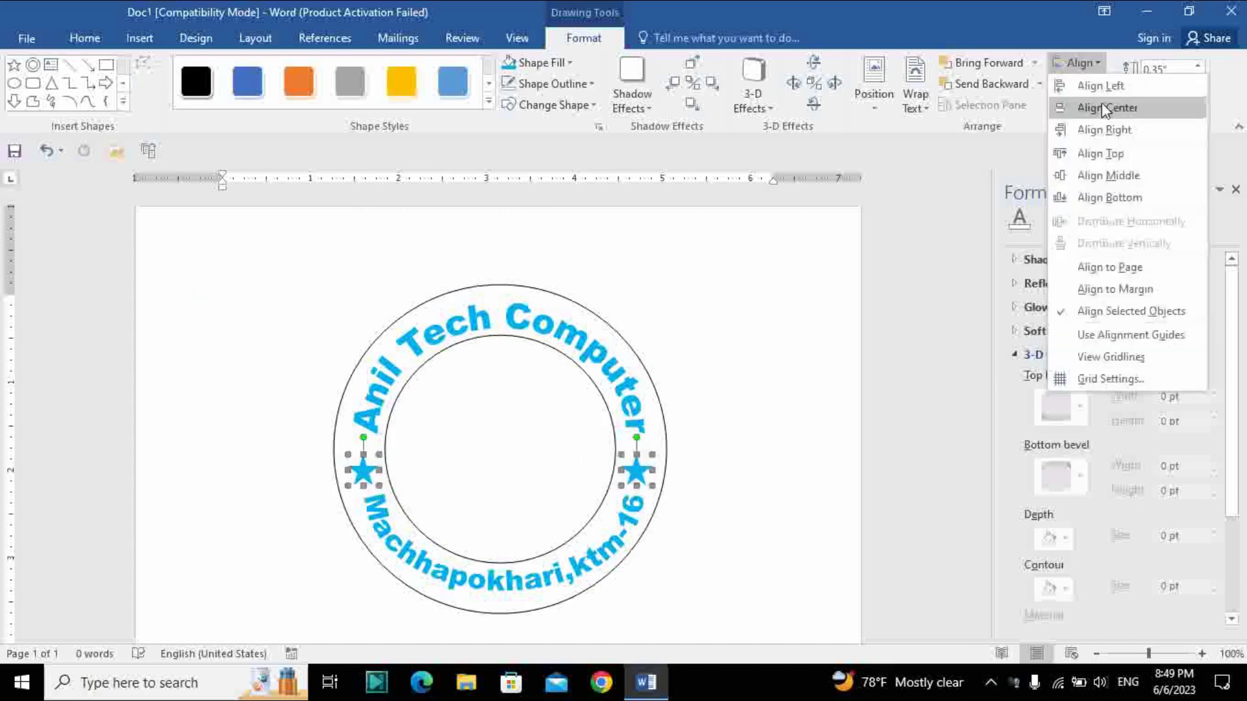
click(1108, 155)
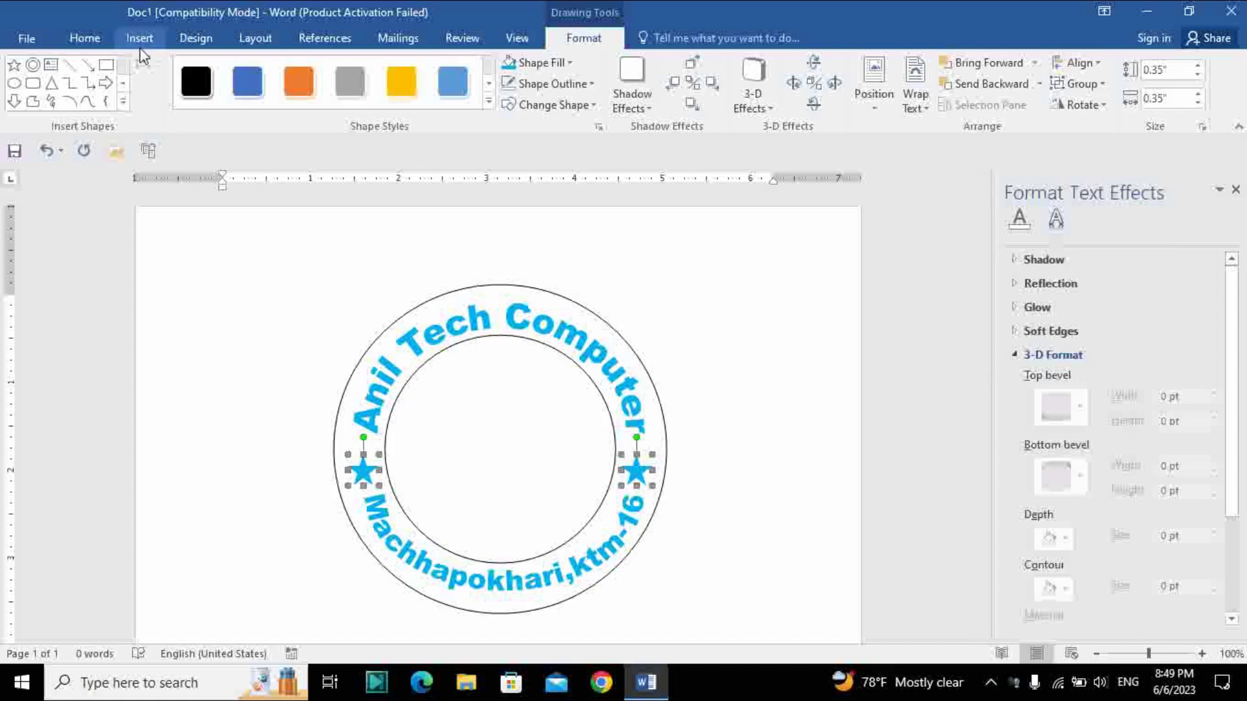
Select everything with Ctrl+A and delete the whole stamp
click(139, 47)
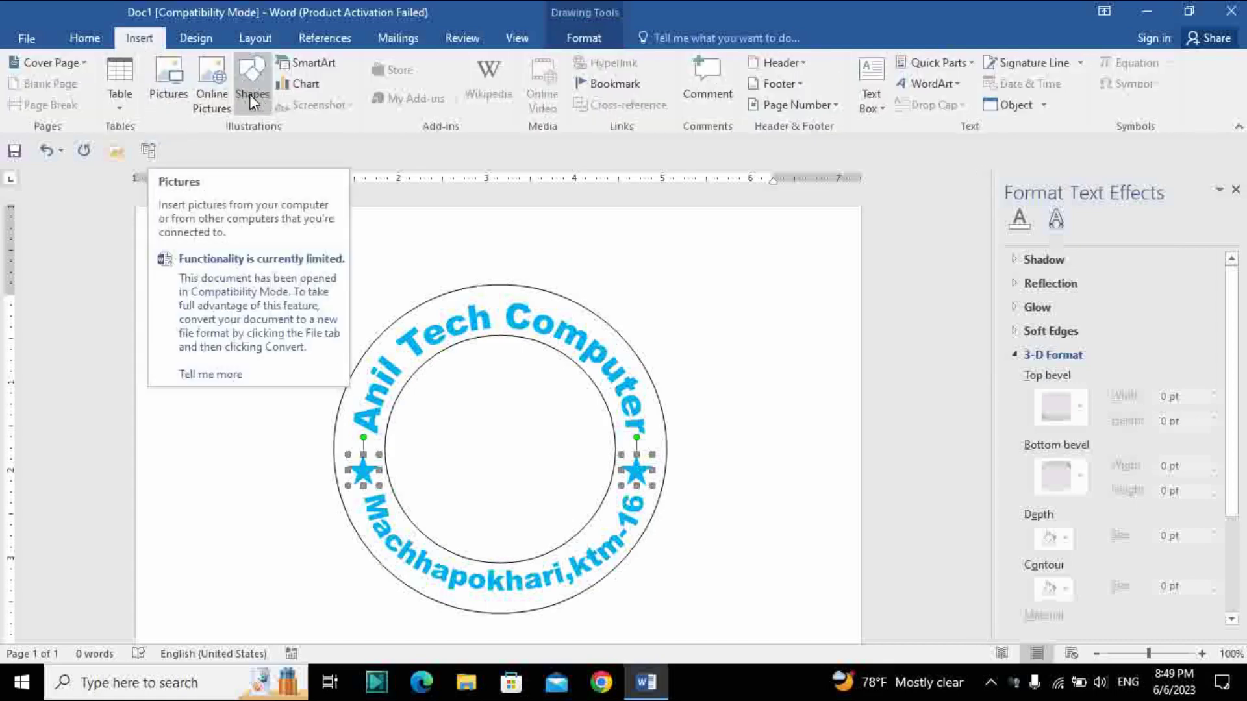
click(676, 441)
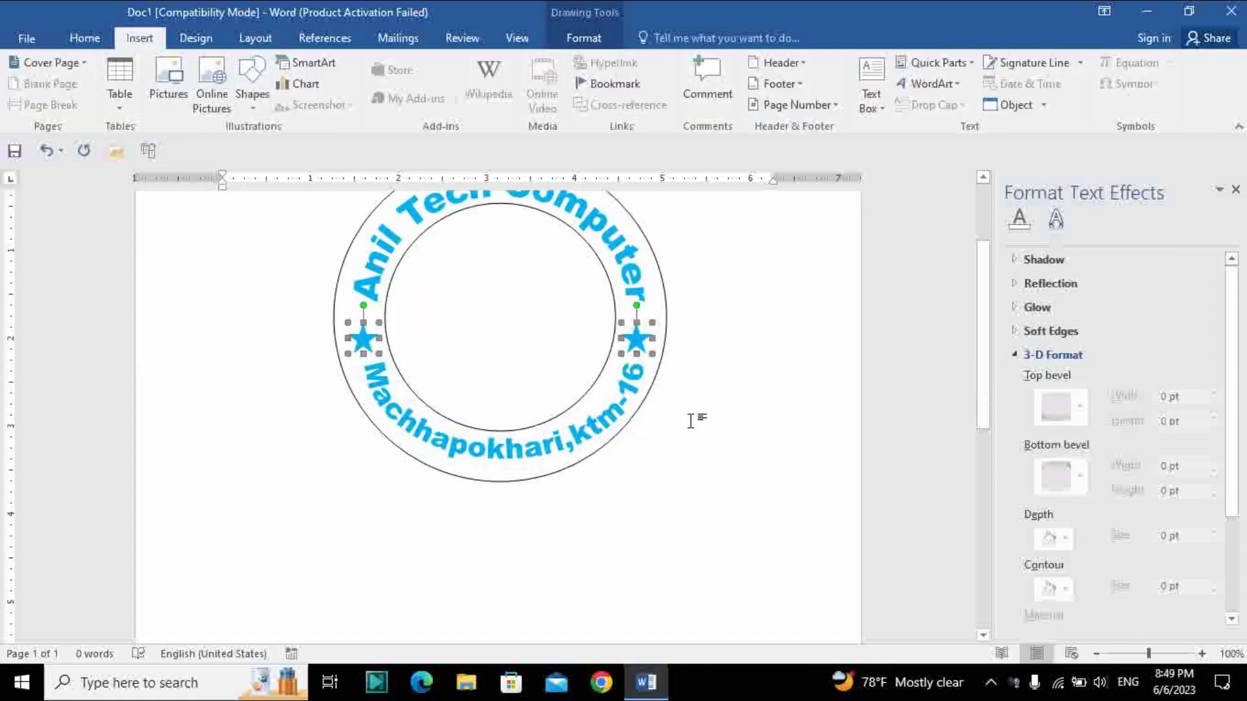
key(ctrl+a)
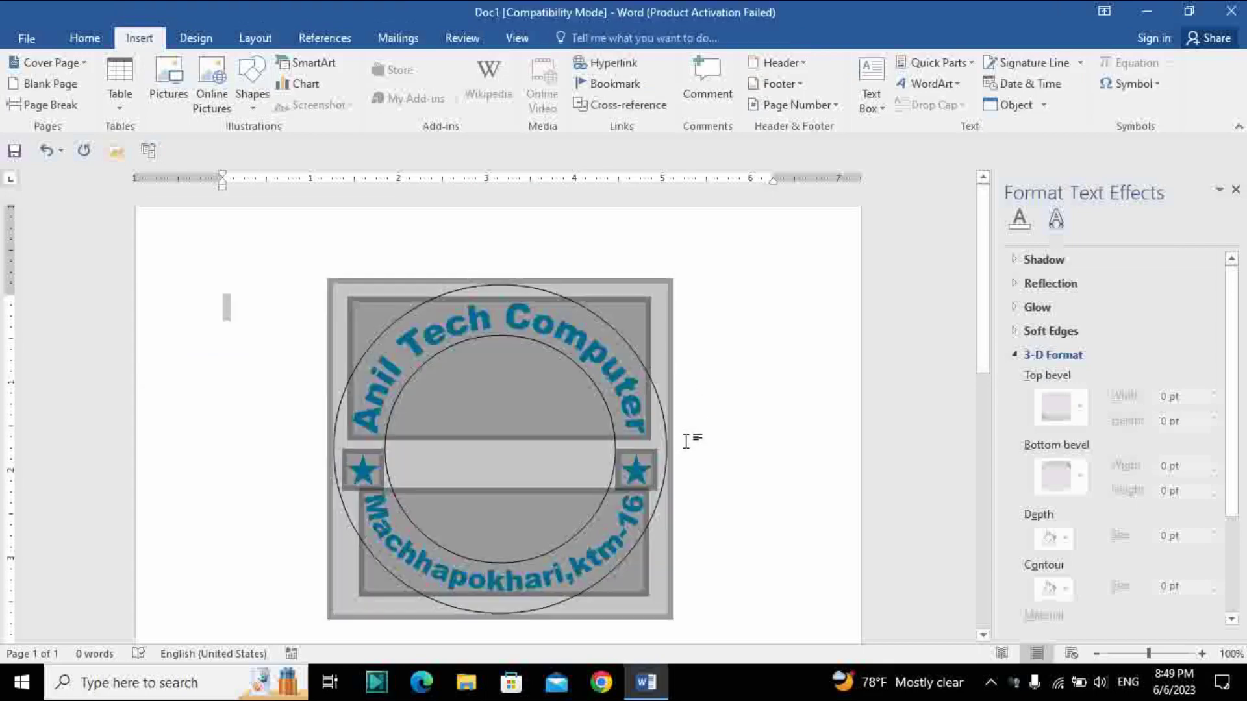
key(Delete)
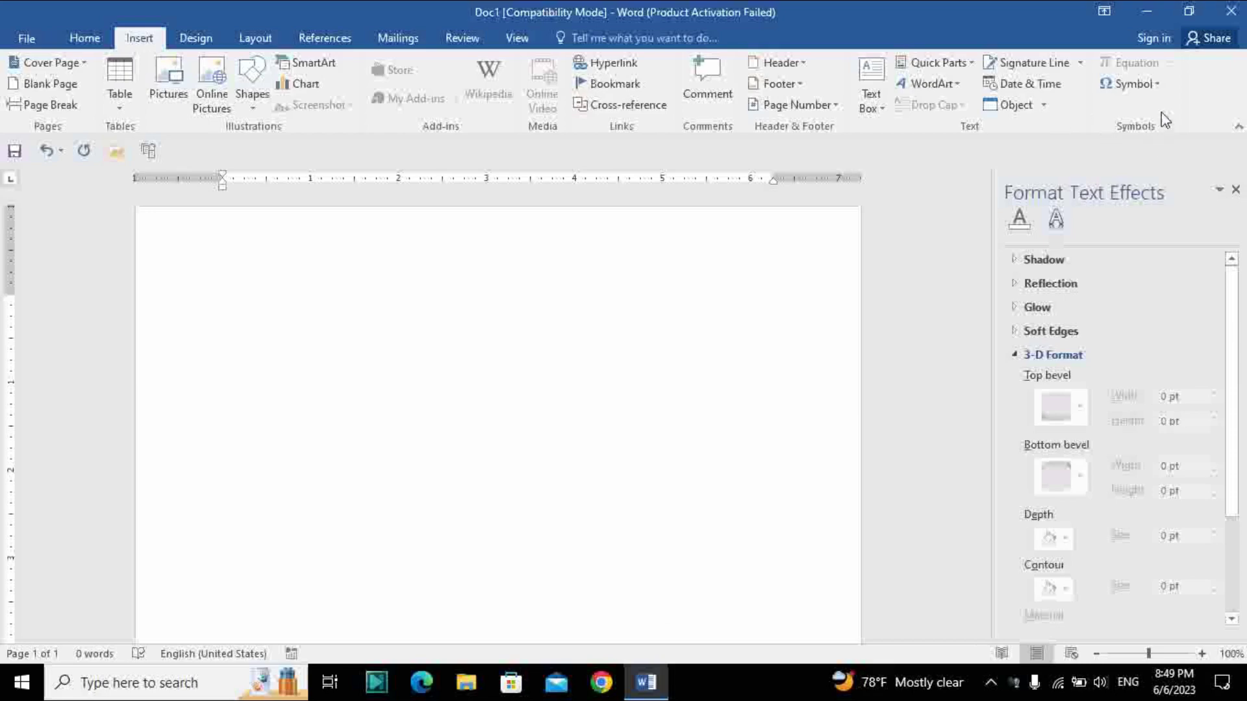
Place the cursor on the empty page and bring up the More Symbols dialog
click(1158, 84)
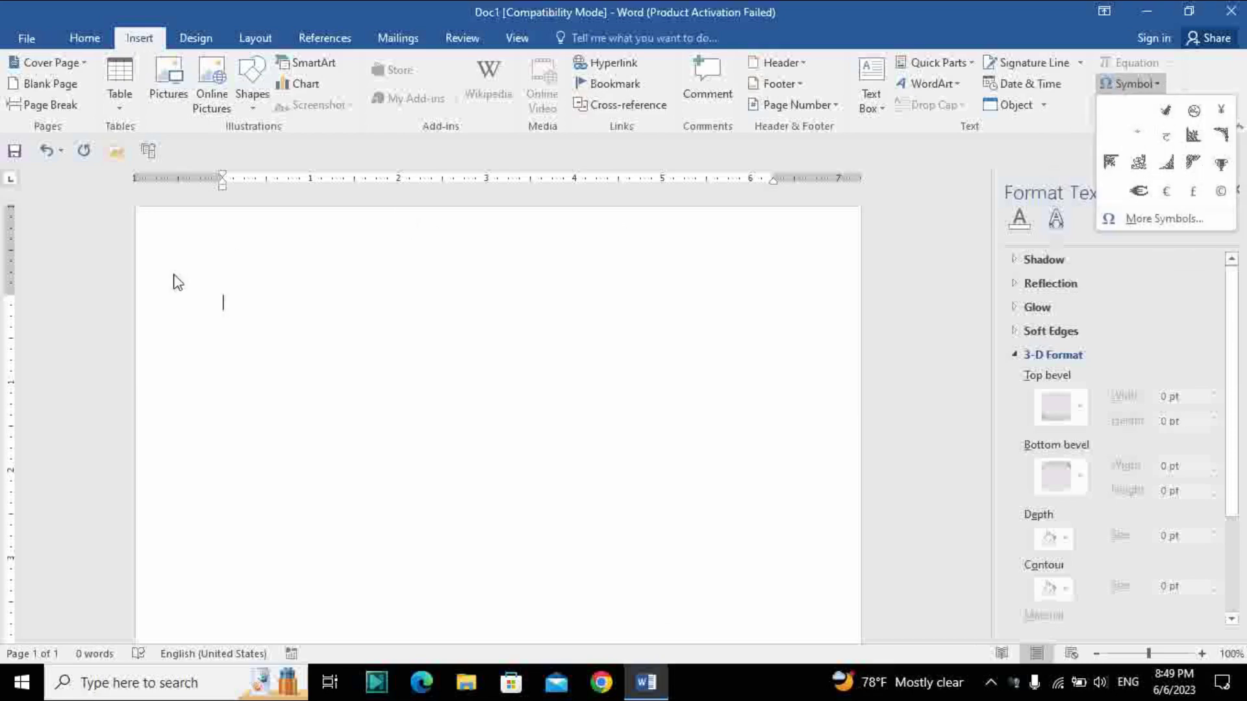
click(227, 317)
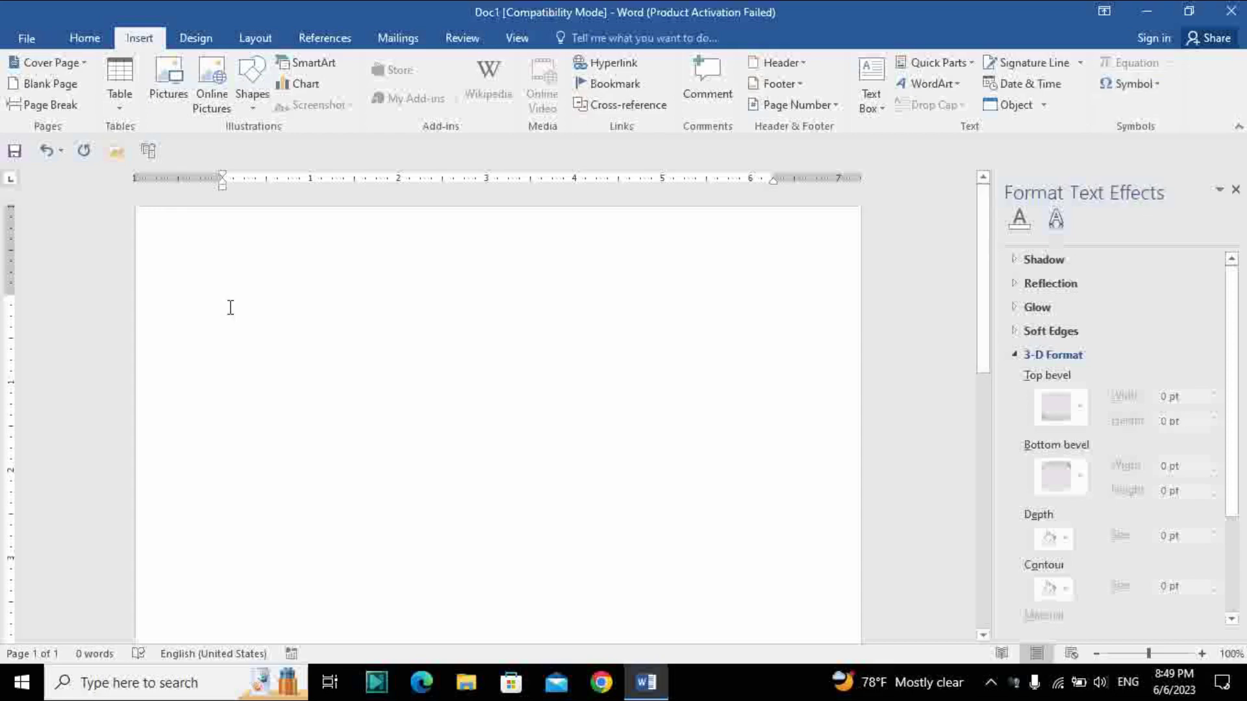
click(1156, 83)
click(1170, 219)
Switch the symbol font to Webdings
drag(789, 244, 695, 243)
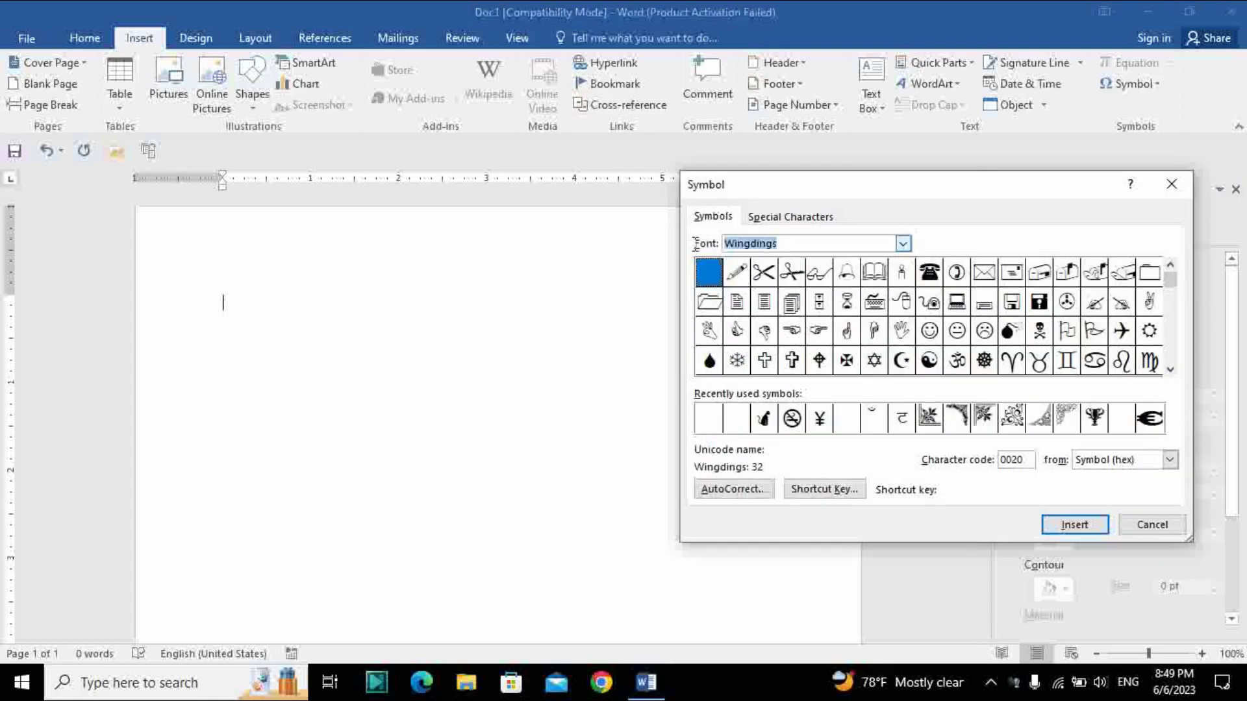
click(904, 246)
click(902, 327)
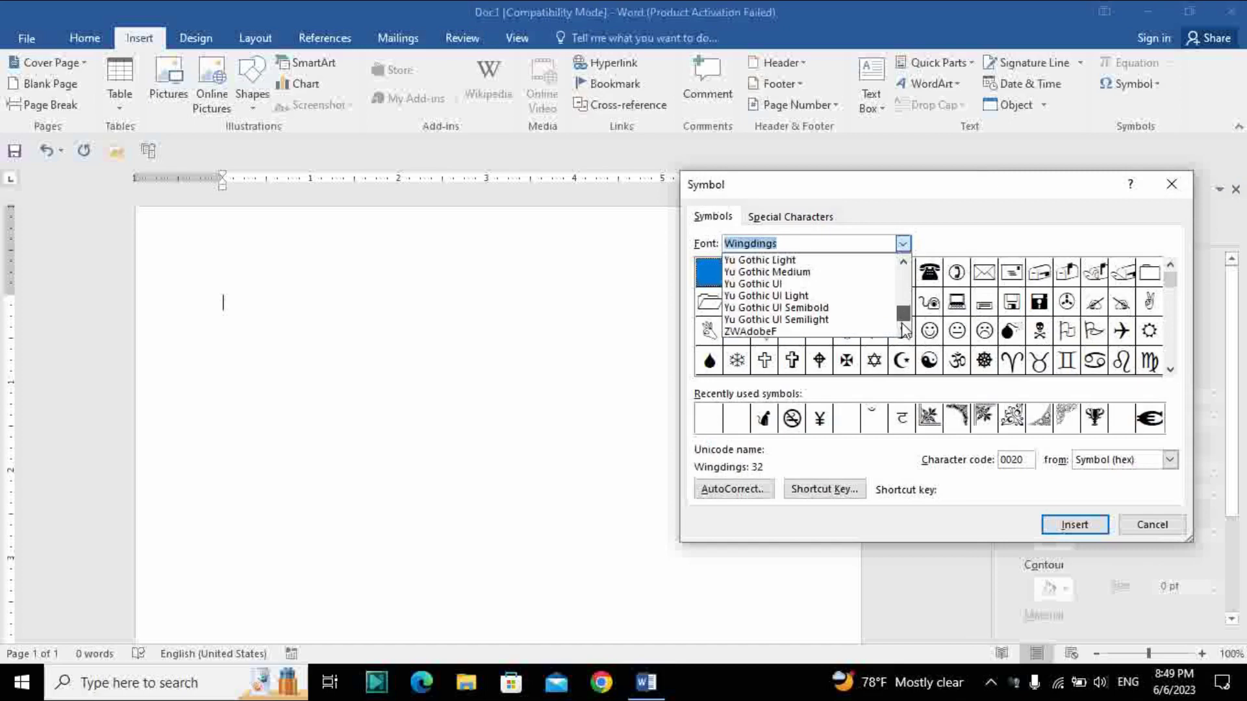
mouse_move(903, 314)
mouse_down()
mouse_move(907, 300)
mouse_move(905, 330)
mouse_up()
scroll(903, 332, up, 10)
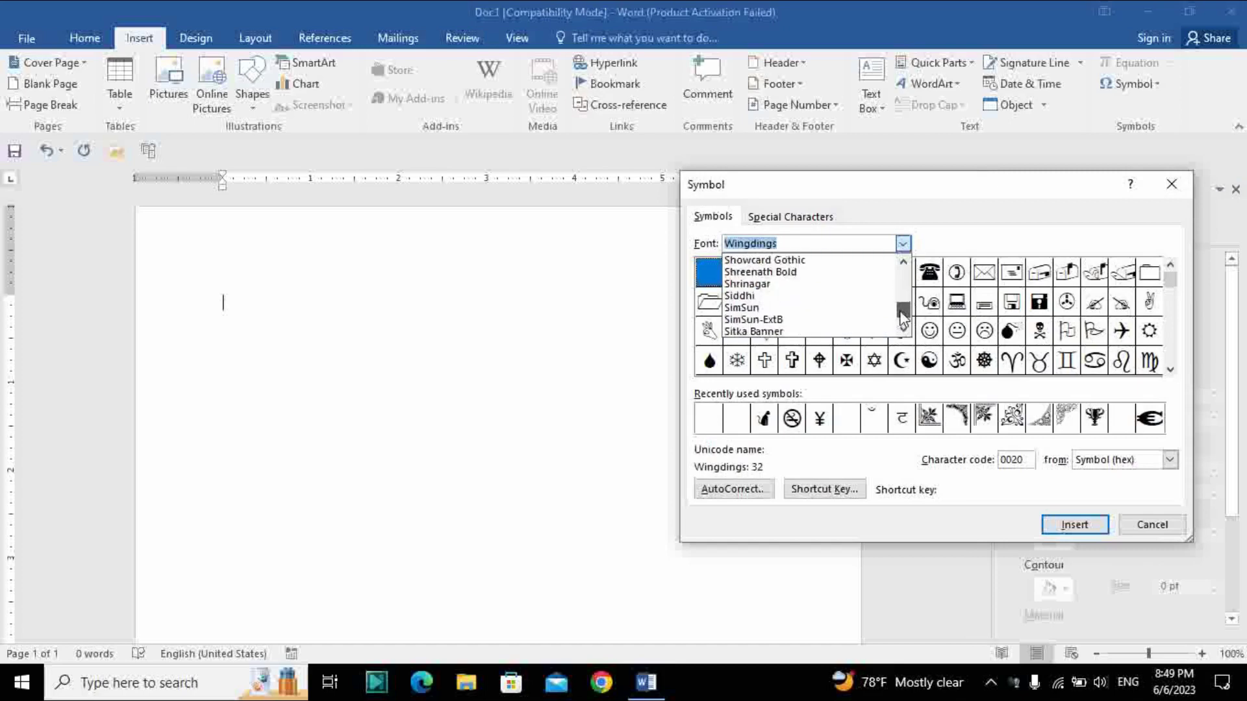
scroll(903, 318, up, 10)
scroll(904, 299, up, 10)
scroll(906, 267, up, 5)
scroll(906, 267, up, 5)
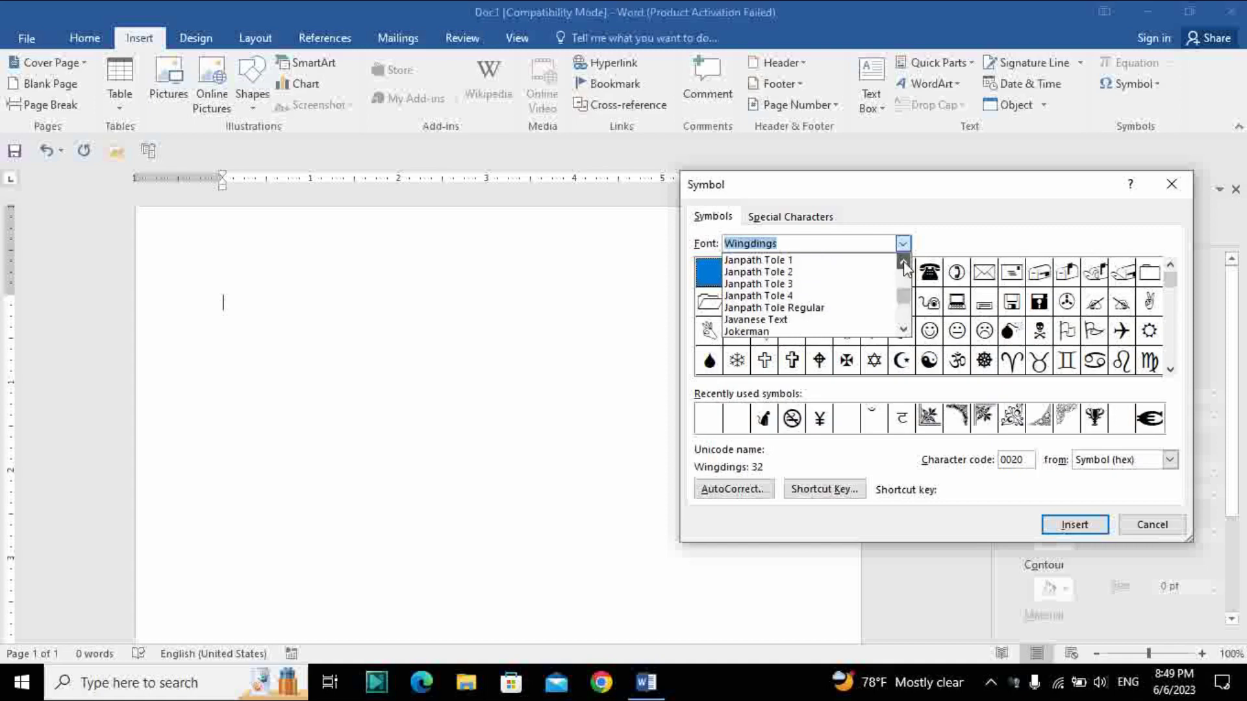
scroll(906, 267, up, 5)
scroll(906, 267, up, 5)
scroll(906, 268, up, 5)
scroll(906, 268, up, 5)
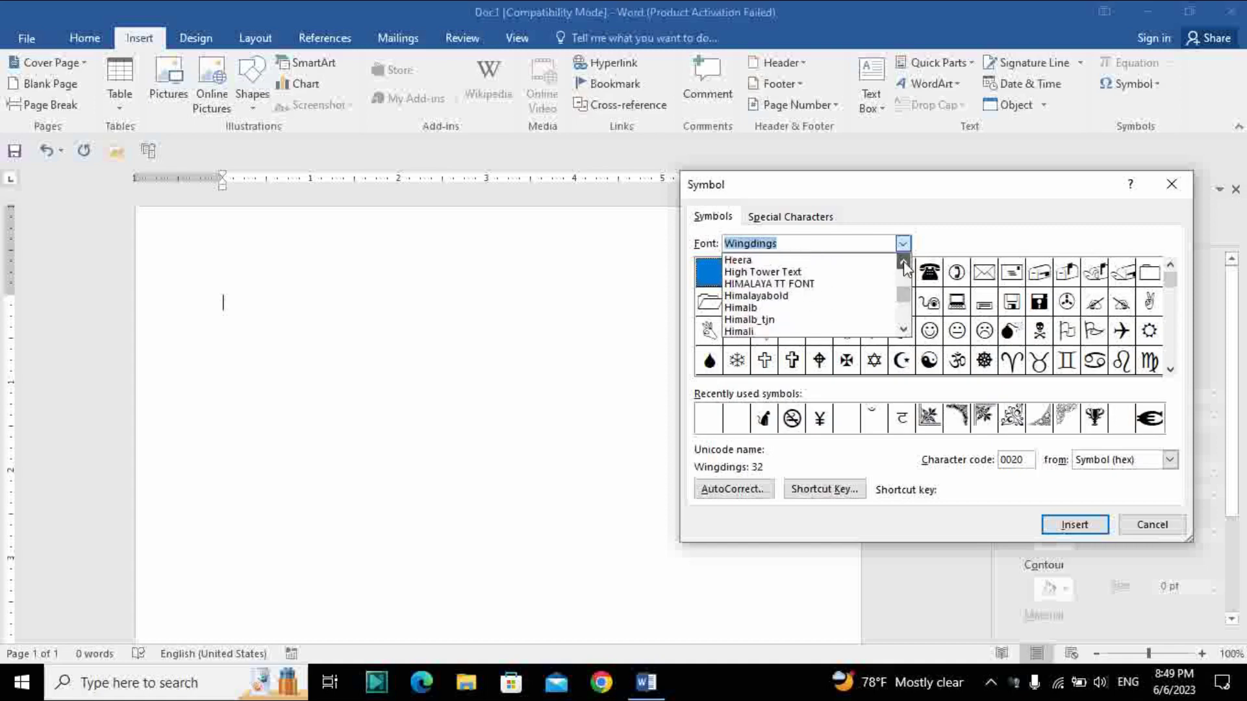
scroll(902, 259, up, 2)
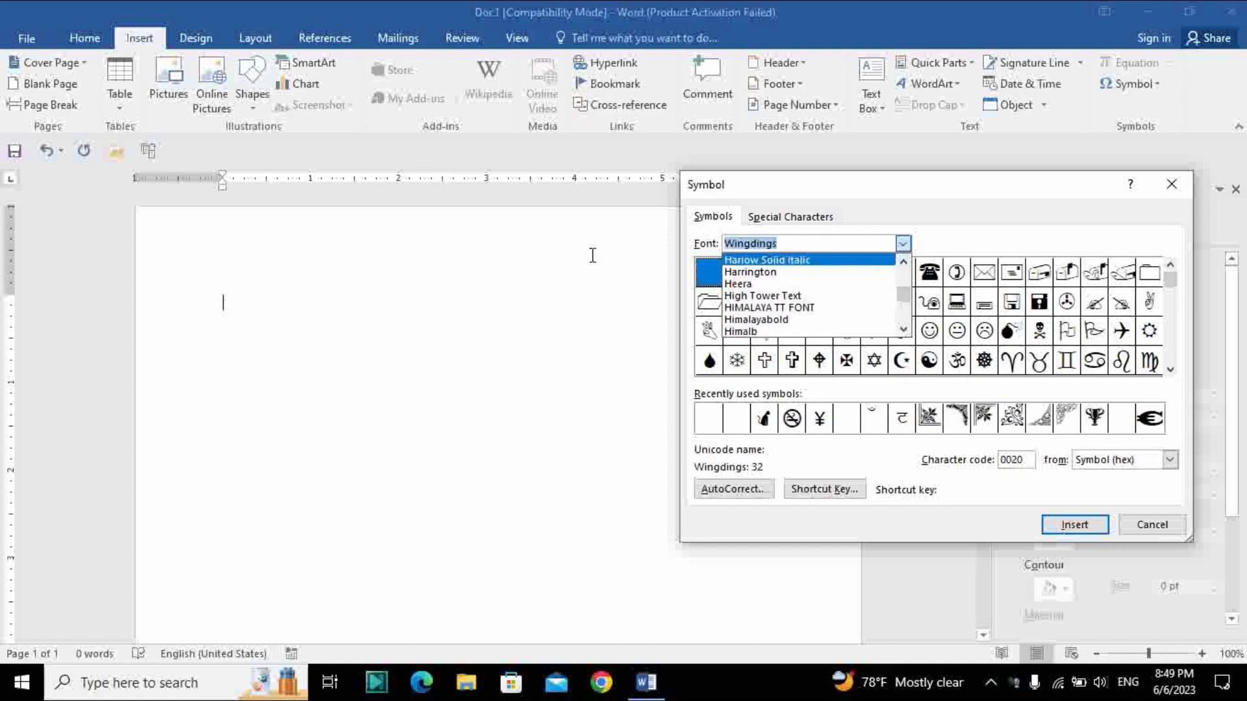
text(we)
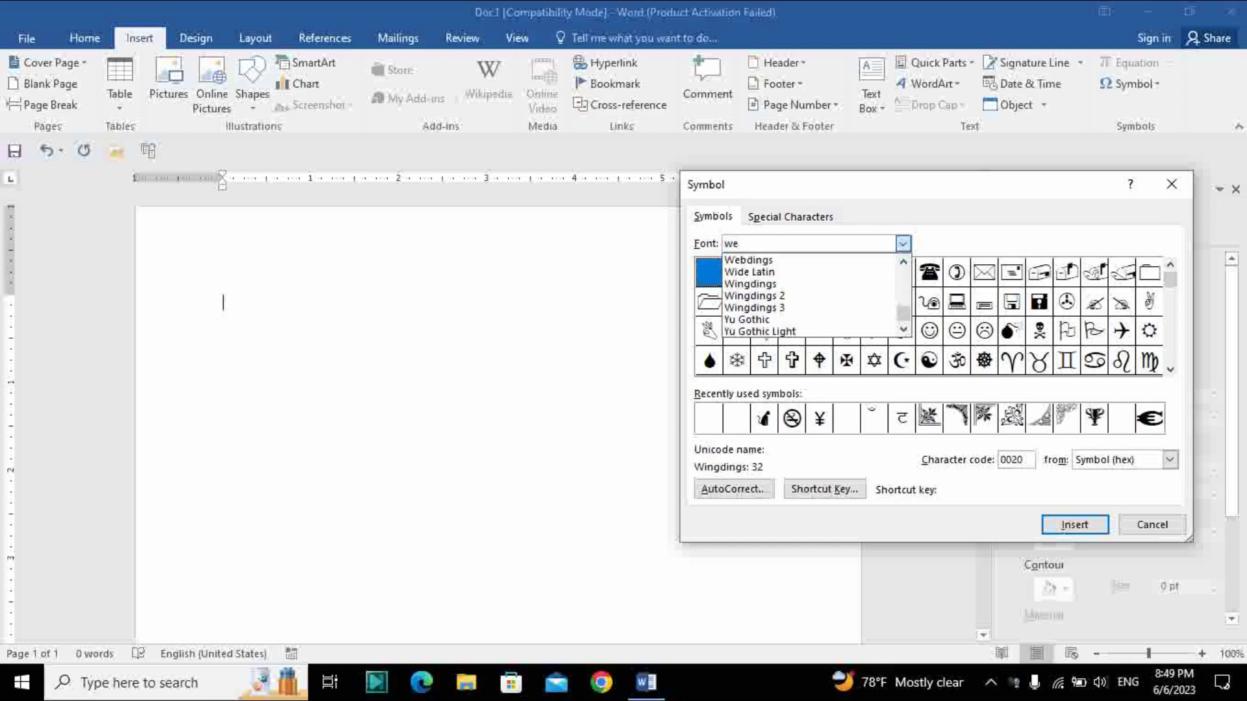
click(753, 261)
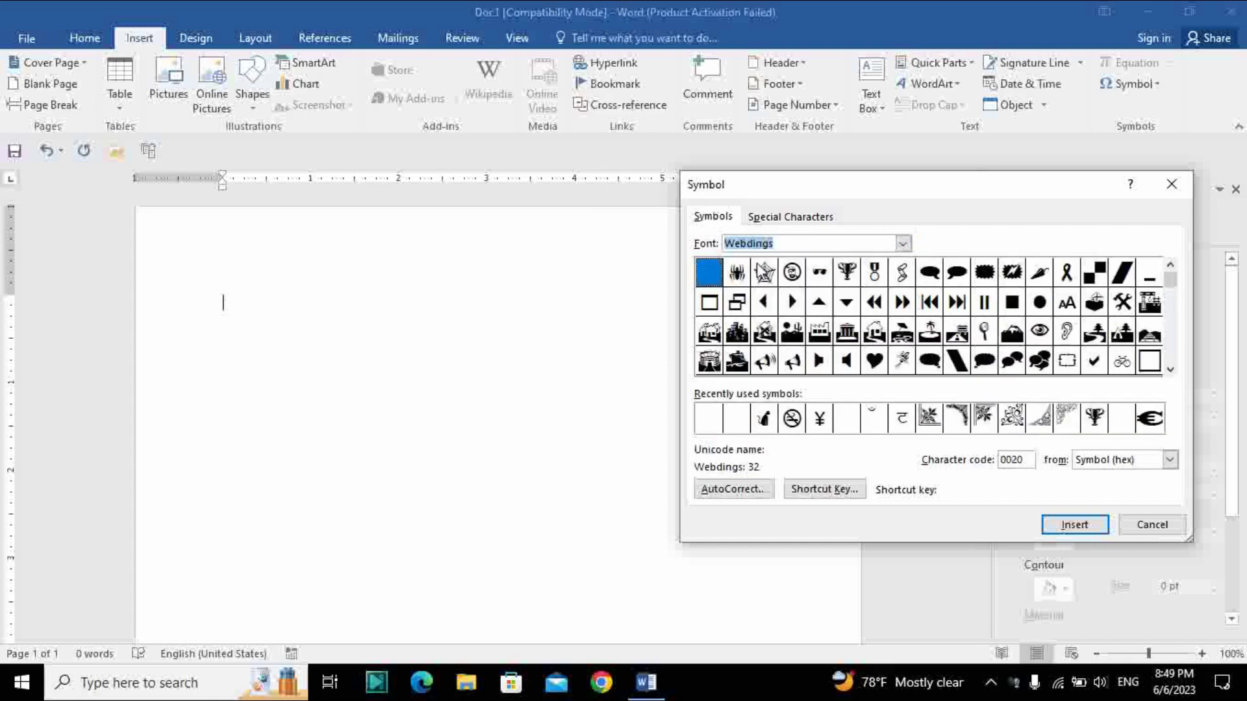
Insert the Webdings no-smoking symbol (character code 007A) onto the page
click(1170, 370)
click(1170, 370)
click(1170, 369)
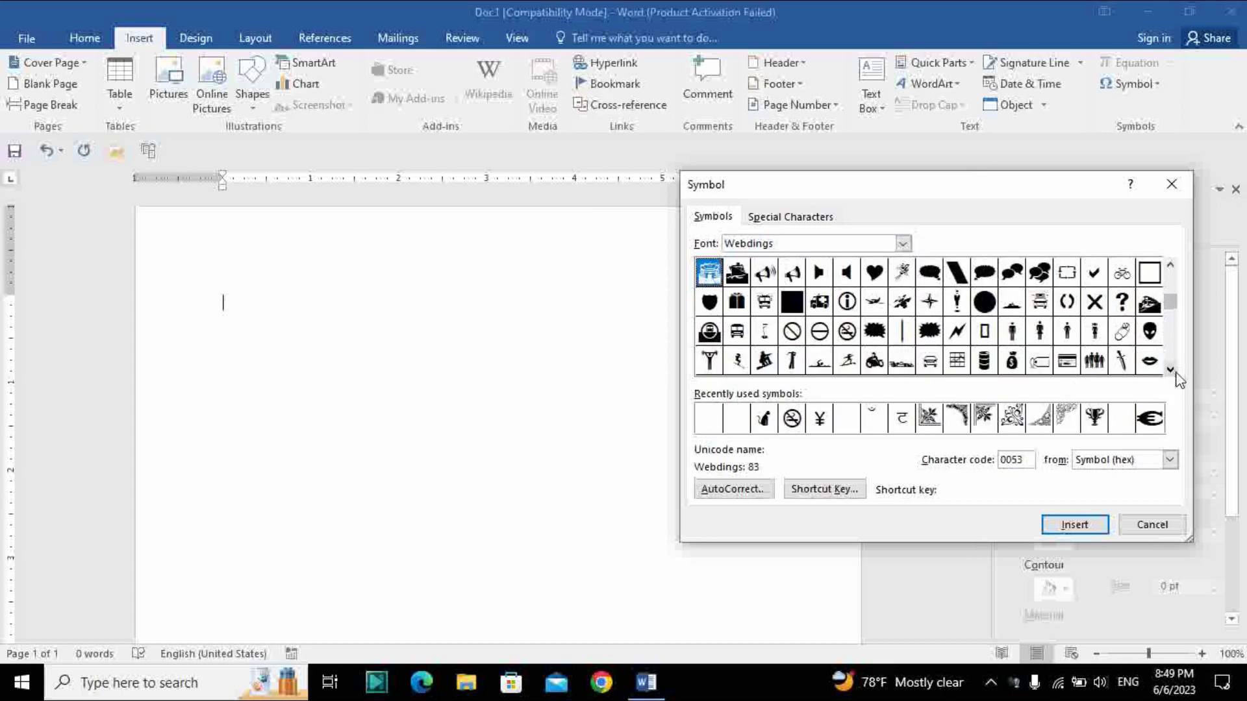
click(846, 331)
click(1075, 525)
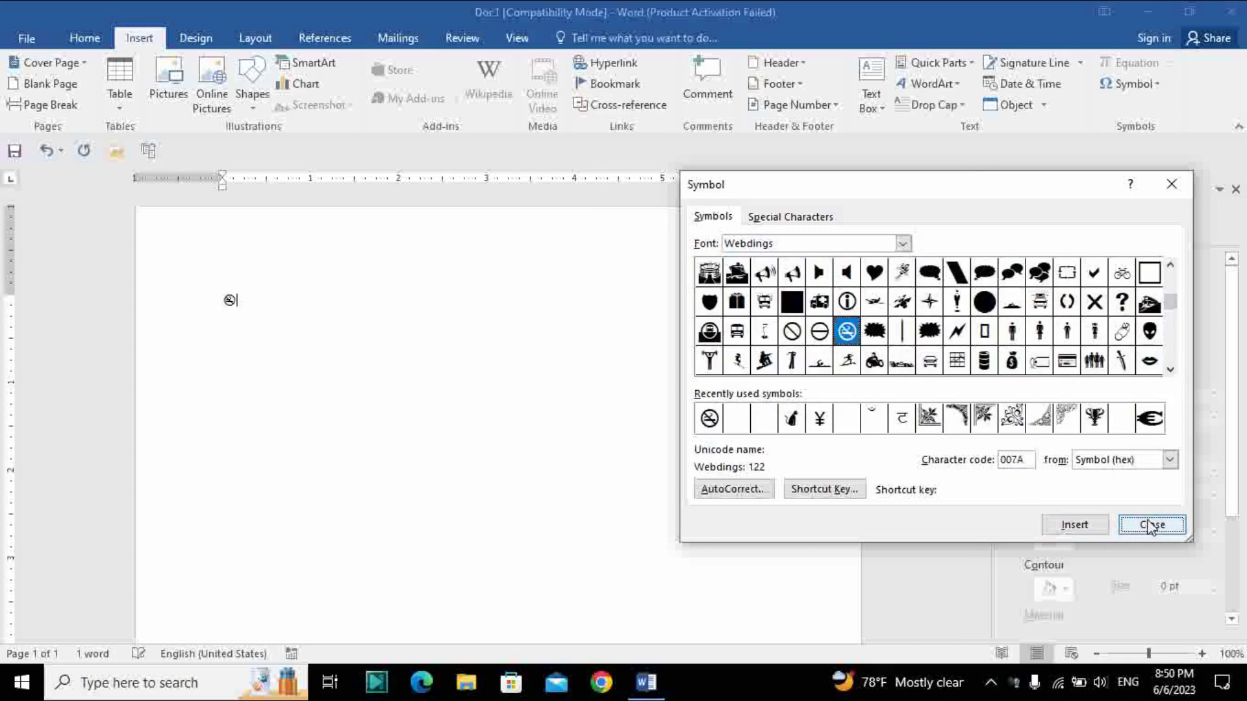
Close the Symbol dialog and enlarge the no-smoking symbol to 110 pt
click(1154, 525)
drag(387, 307, 186, 298)
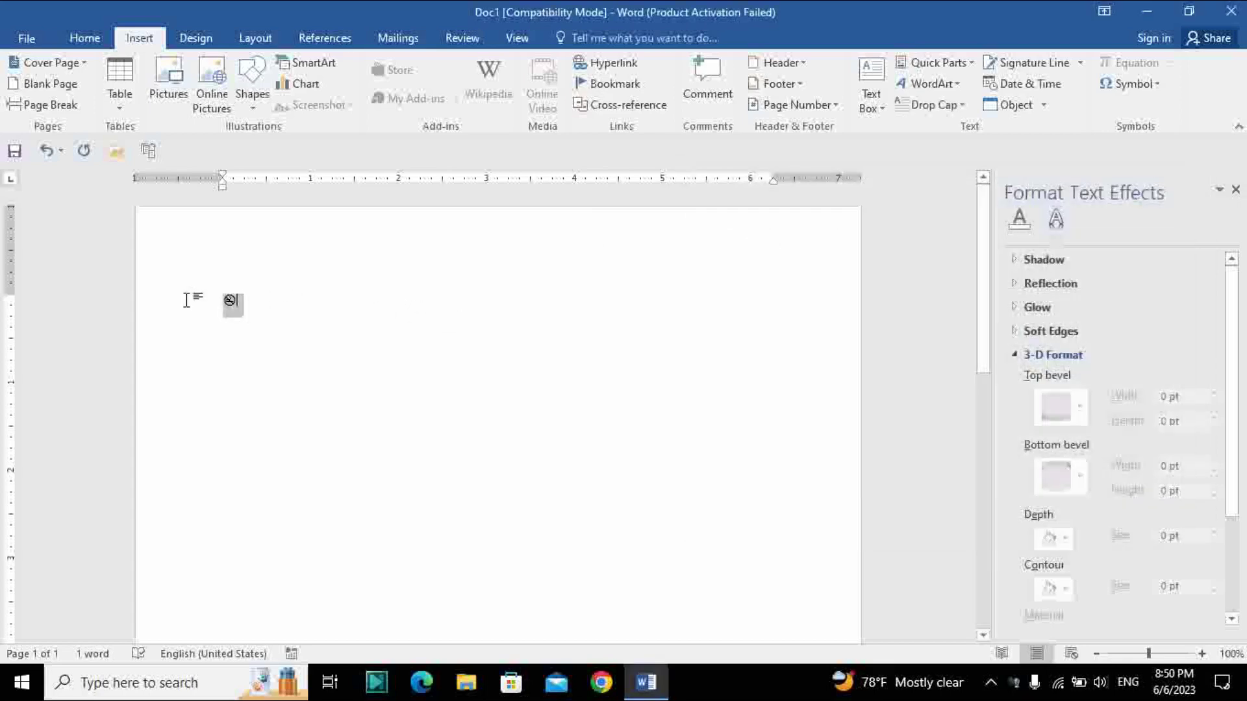
click(85, 38)
click(284, 69)
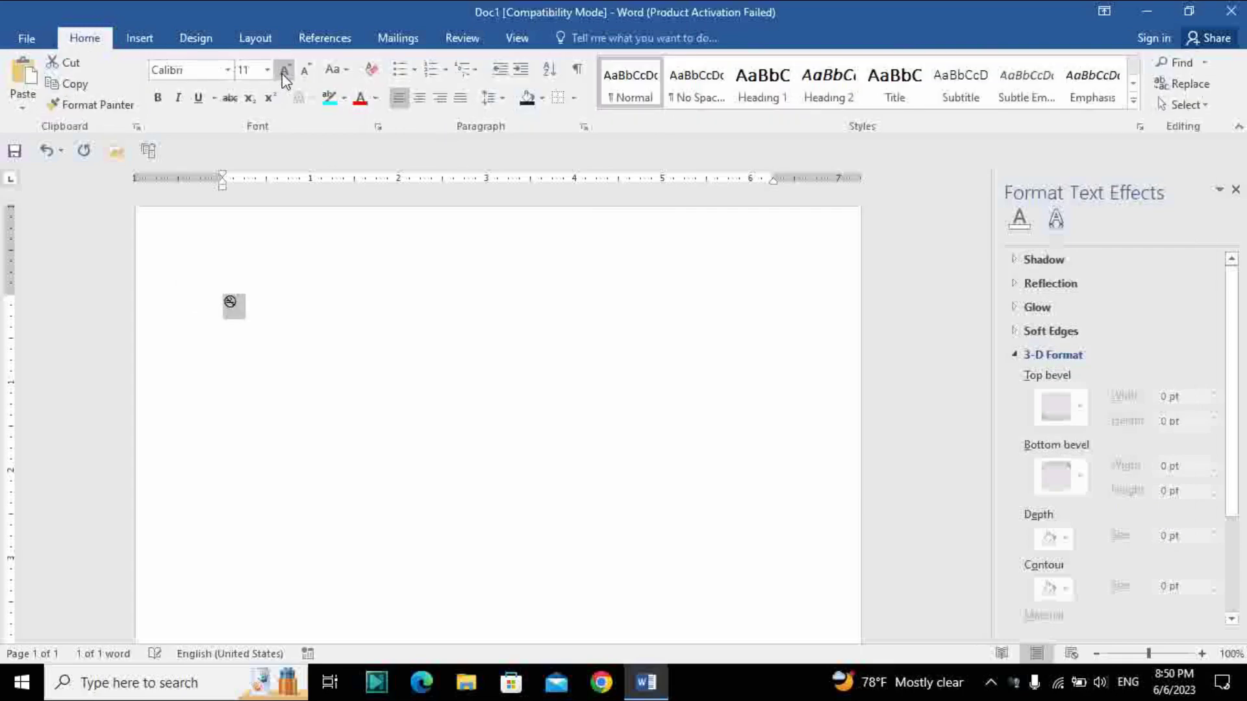
click(285, 70)
click(284, 69)
click(285, 69)
click(284, 69)
click(284, 69)
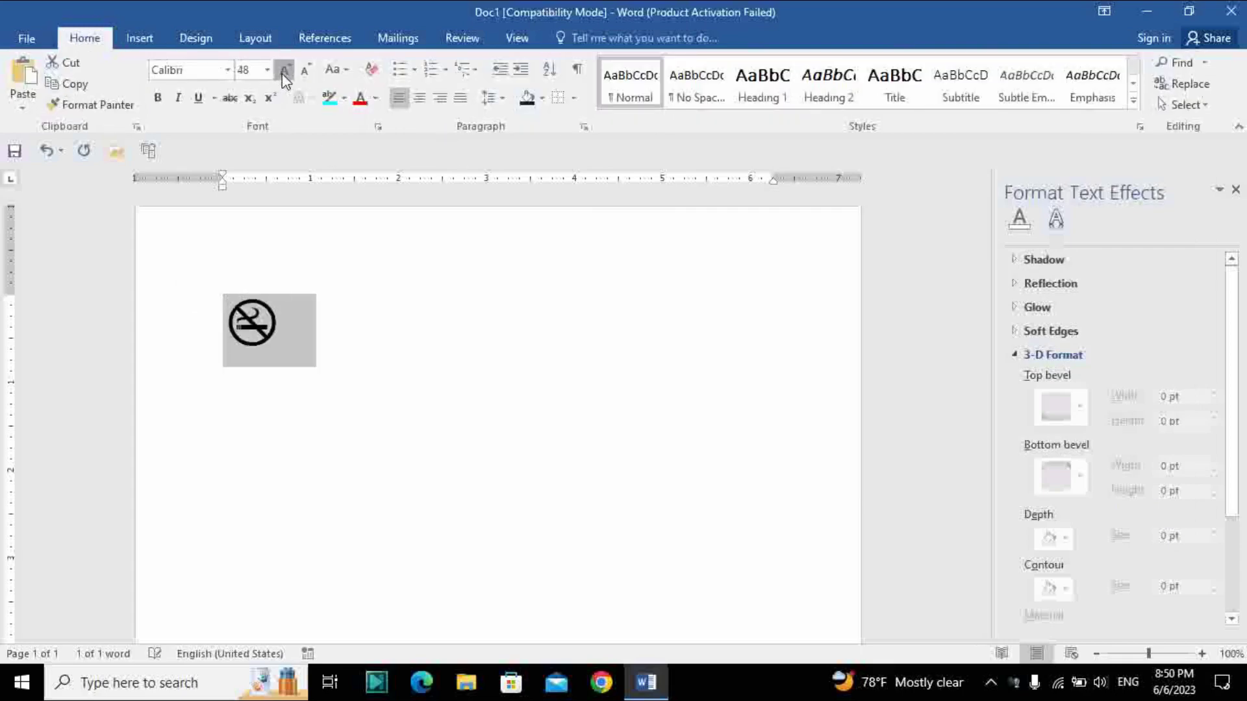
click(285, 70)
click(285, 69)
click(284, 70)
double_click(284, 69)
Colour the no-smoking symbol red
click(376, 99)
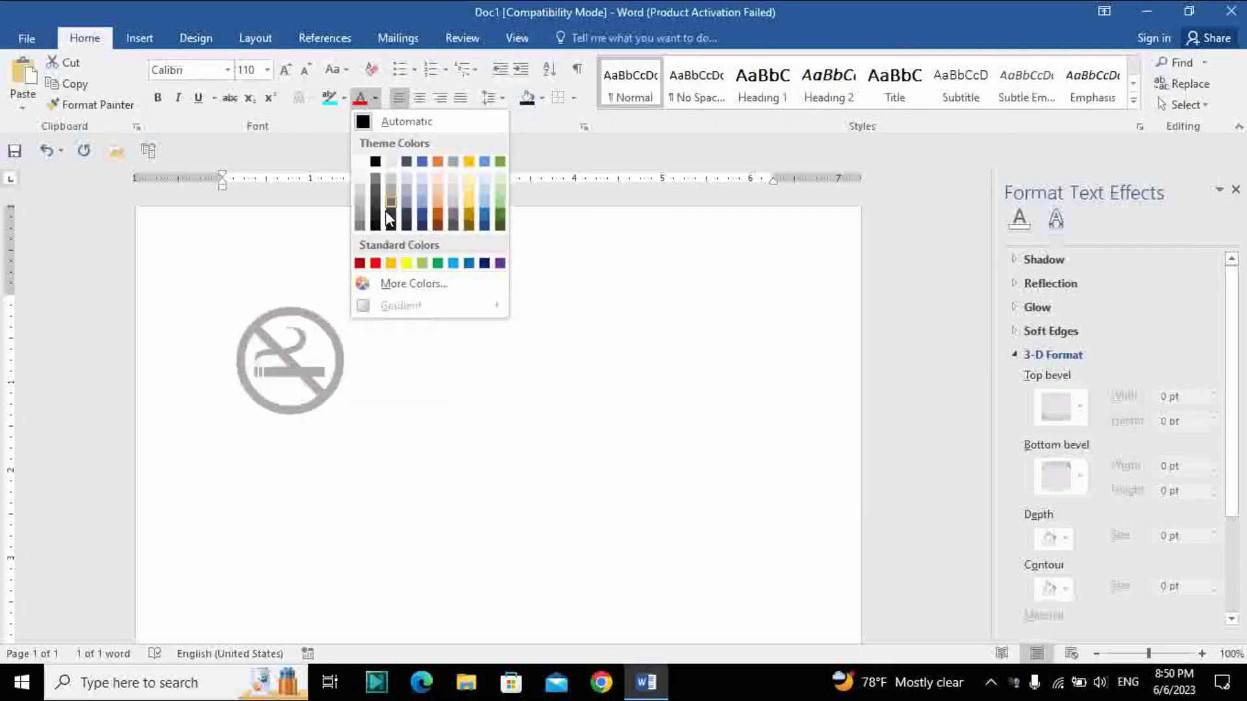
click(375, 266)
click(379, 352)
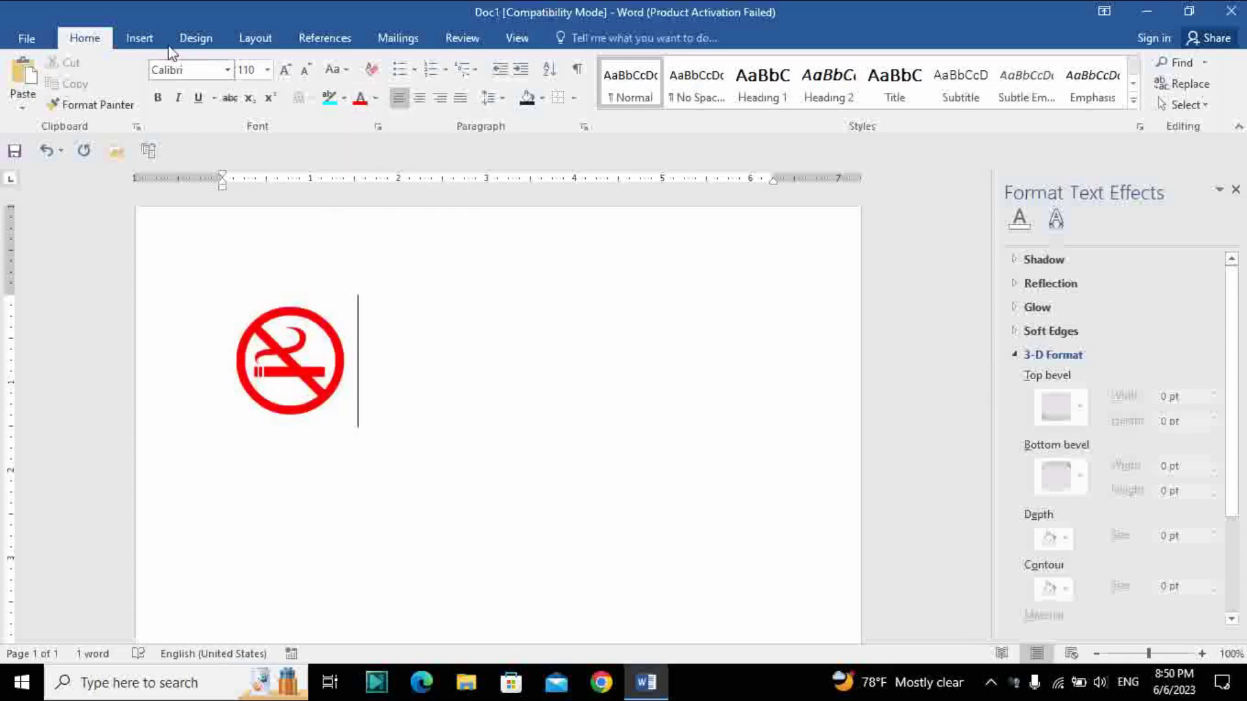
click(140, 37)
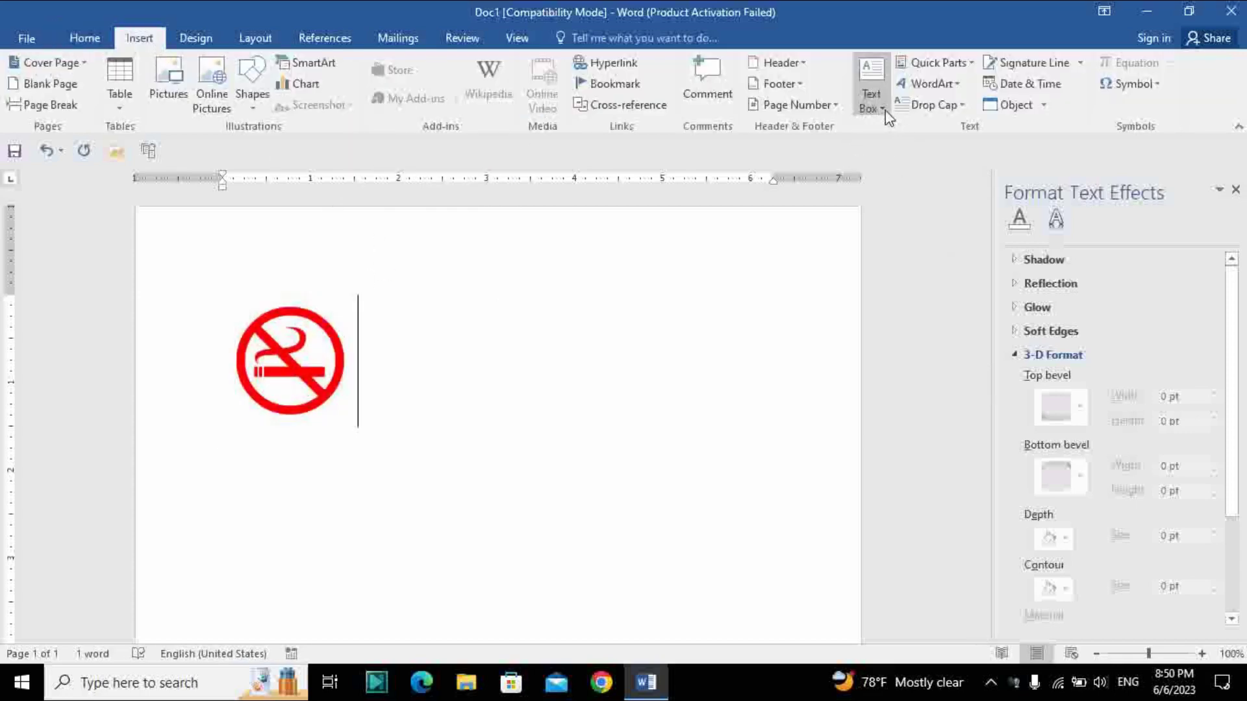
Draw a text box below the symbol reading 'No Smoking' at 20 pt
click(871, 101)
click(917, 496)
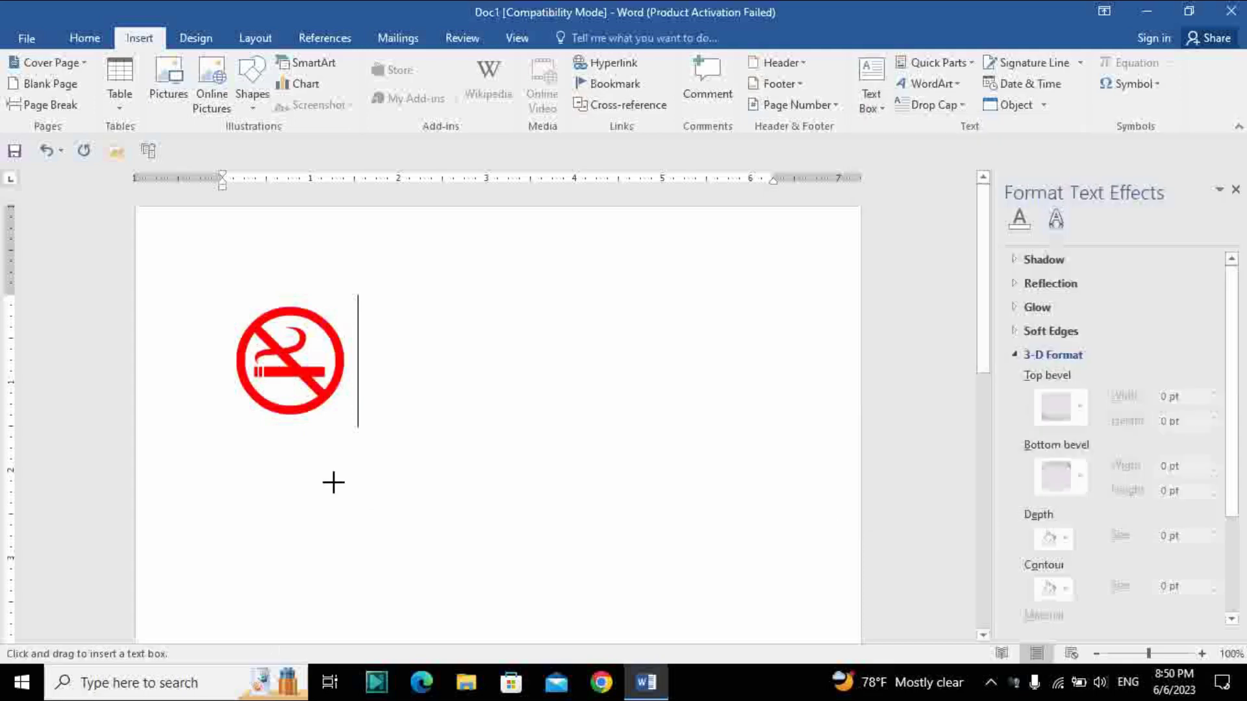
drag(223, 420, 388, 467)
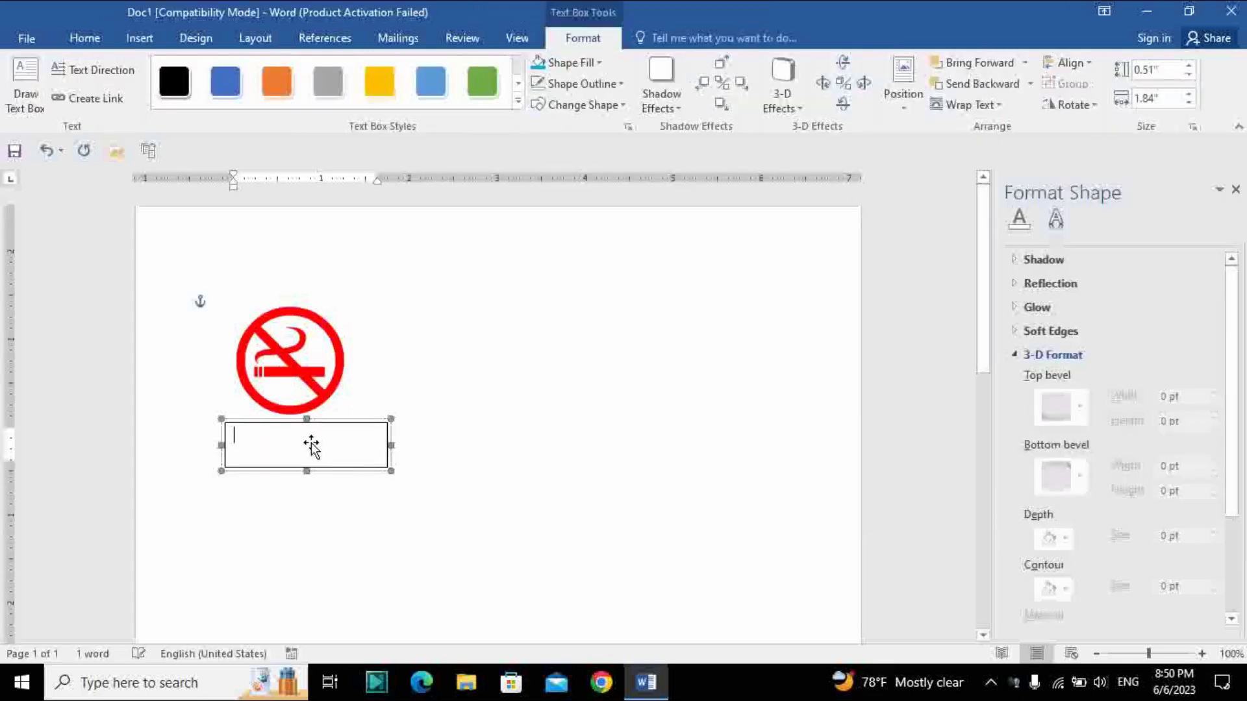
text(No Smoking)
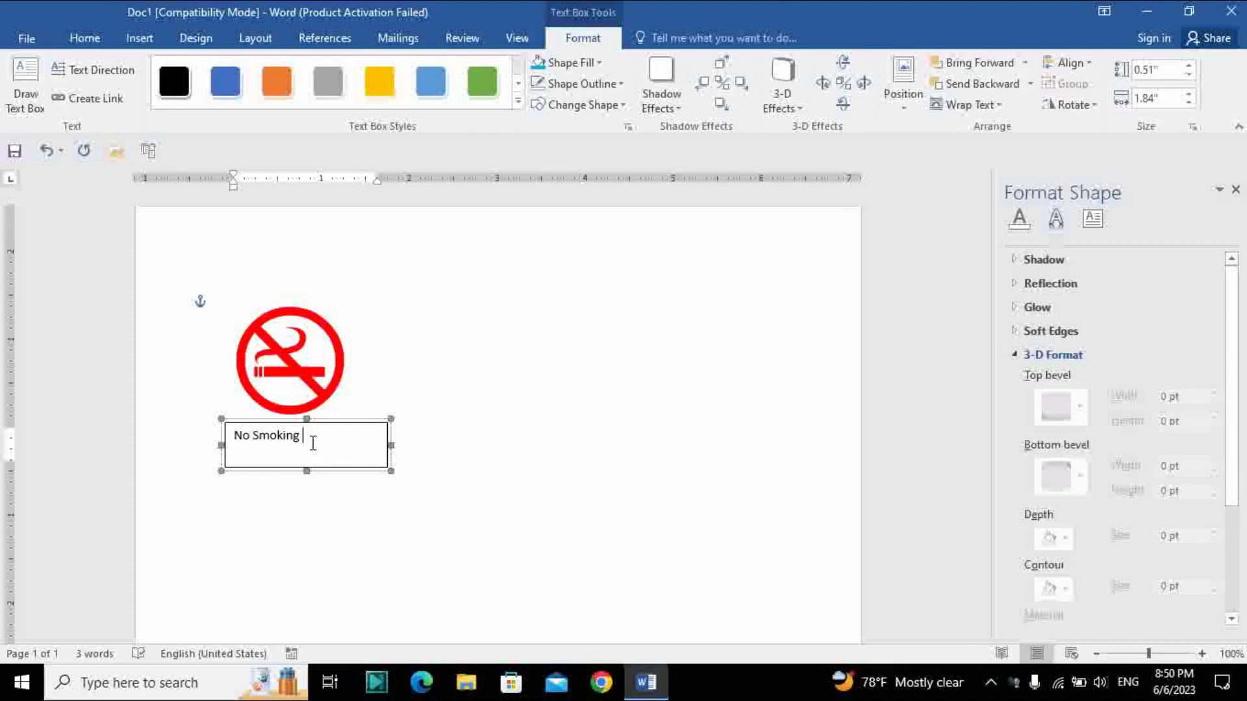
key(ctrl+a)
key(ctrl+shift+period)
key(ctrl+shift+period)
key(ctrl+shift+period)
key(ctrl+shift+period)
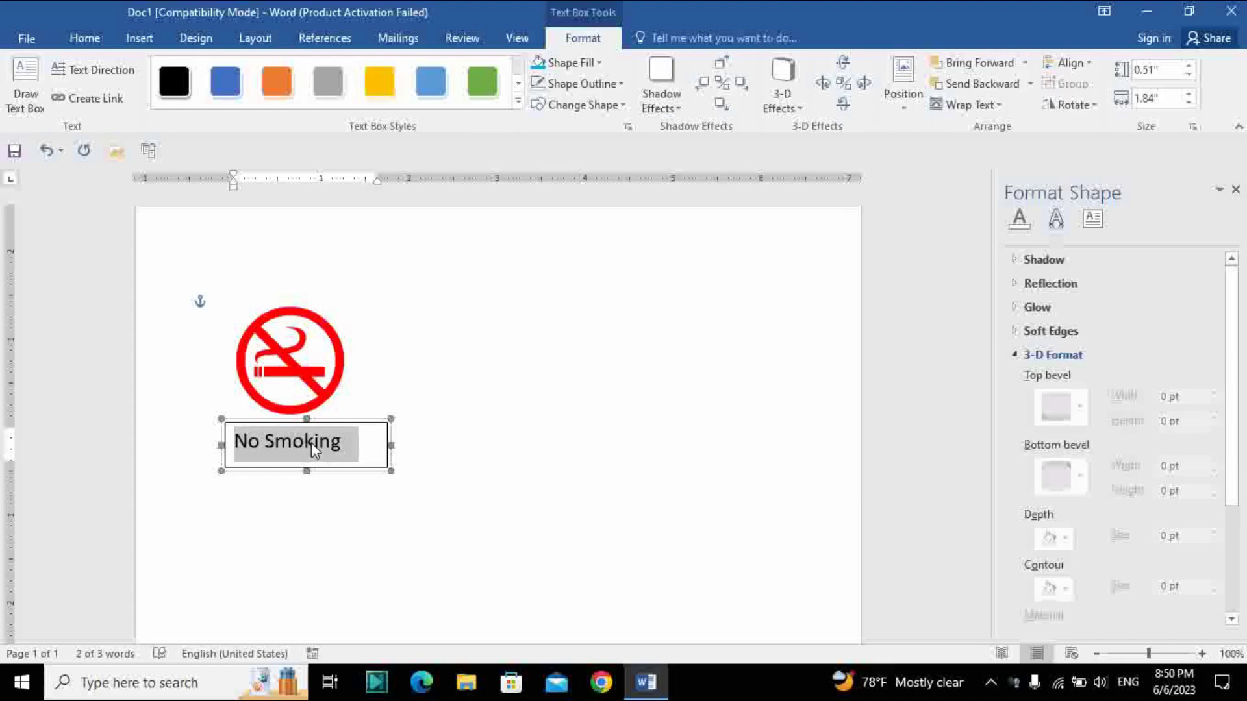
click(84, 37)
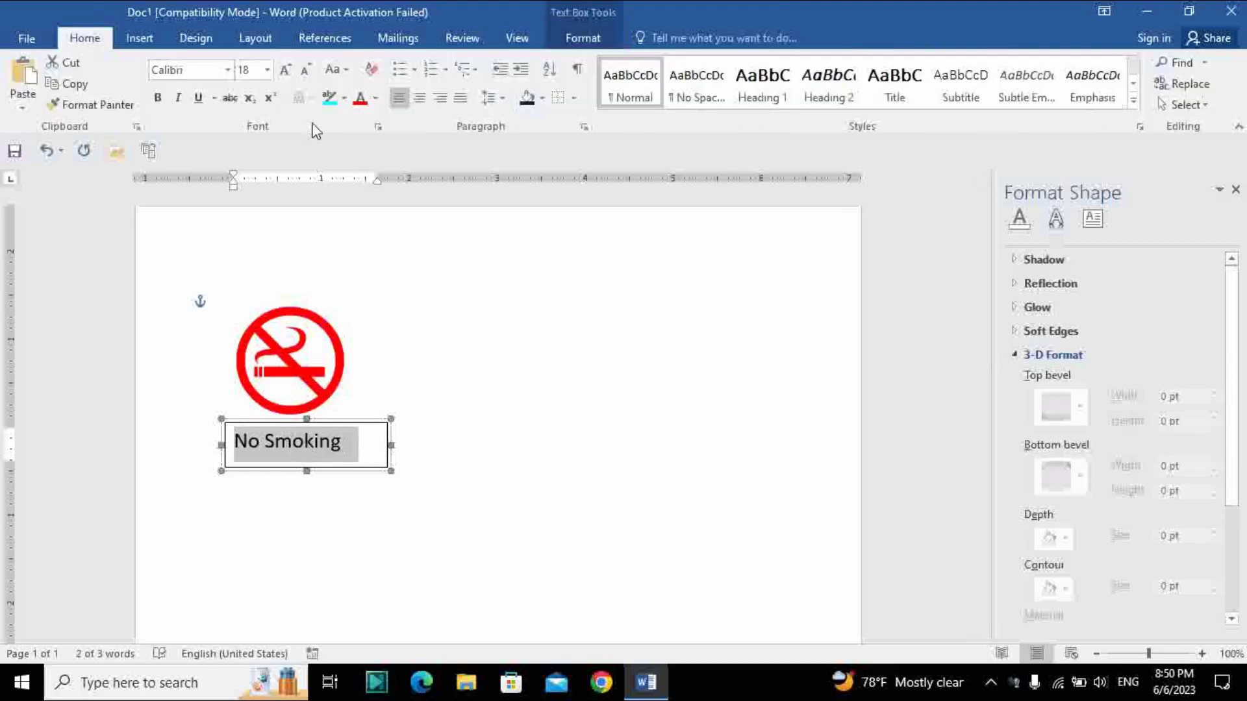
click(284, 73)
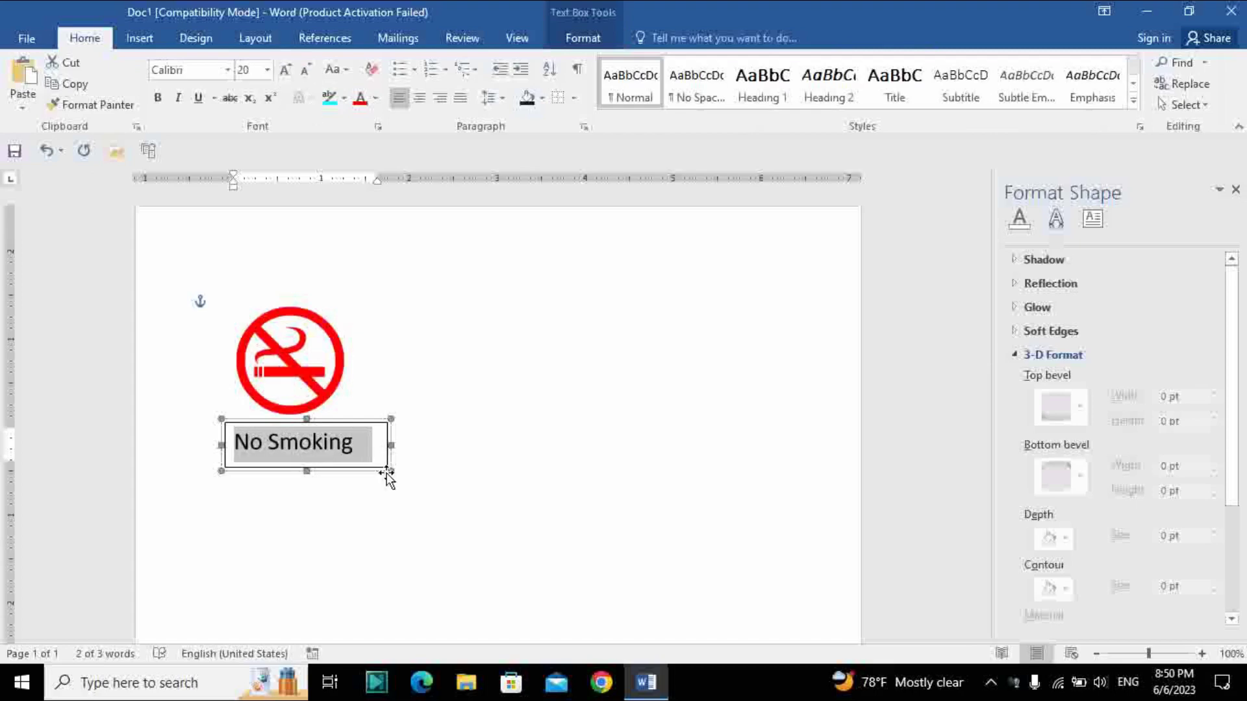
Remove the No Smoking text box's outline
click(583, 37)
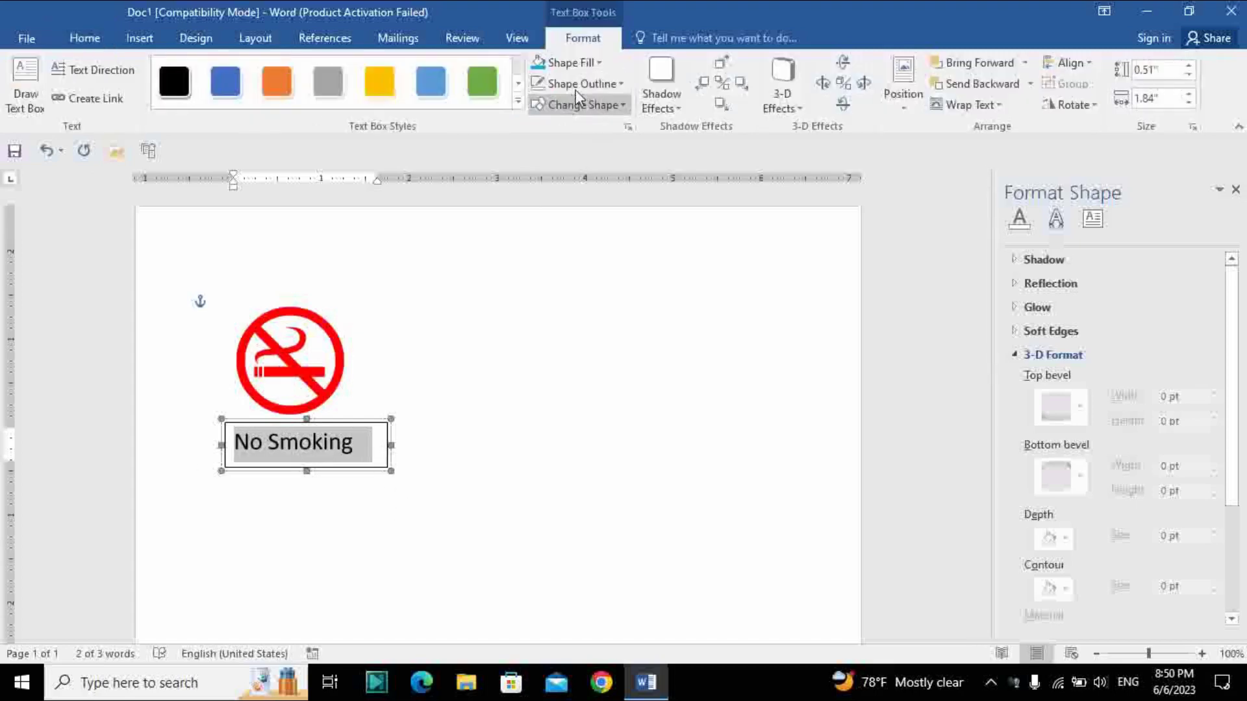
click(578, 84)
click(598, 252)
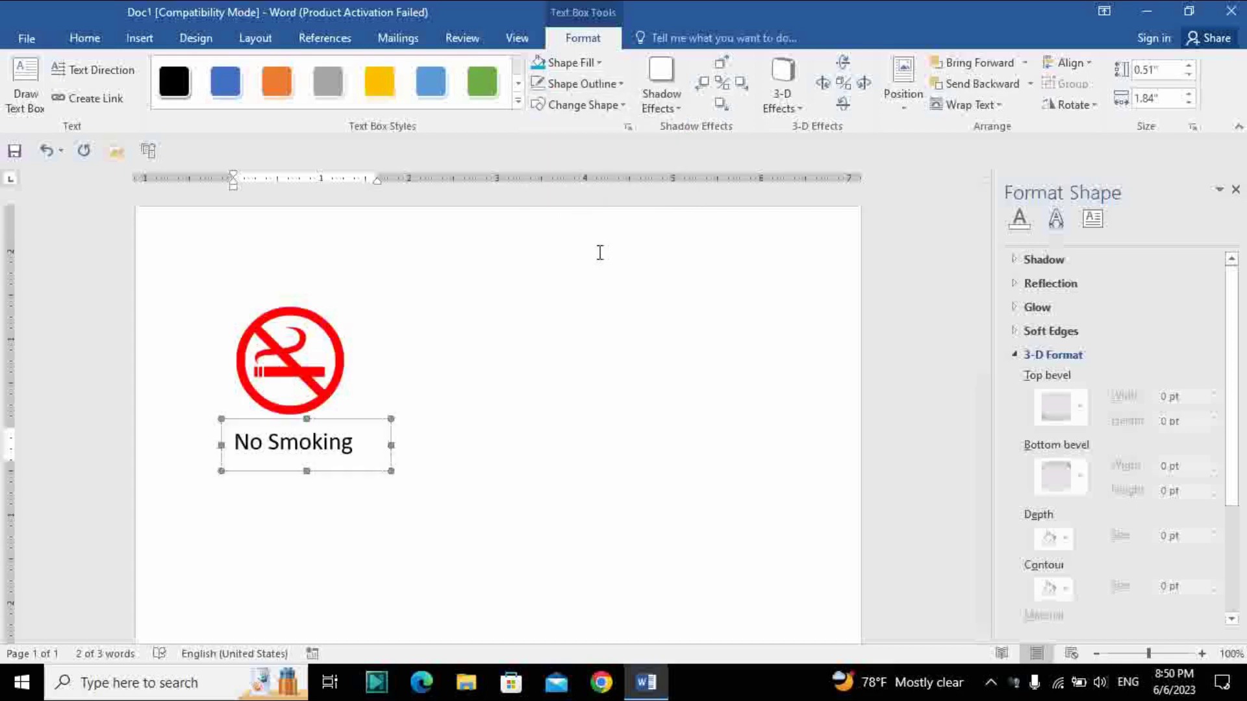
click(499, 413)
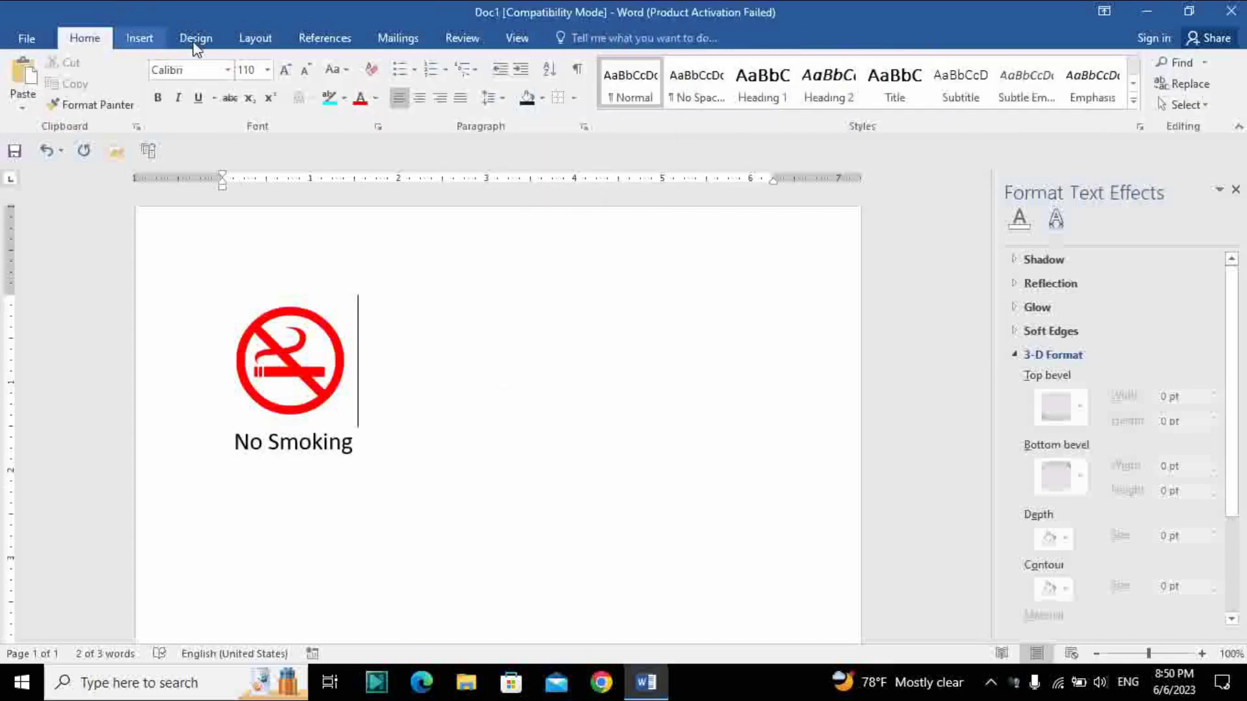
click(161, 43)
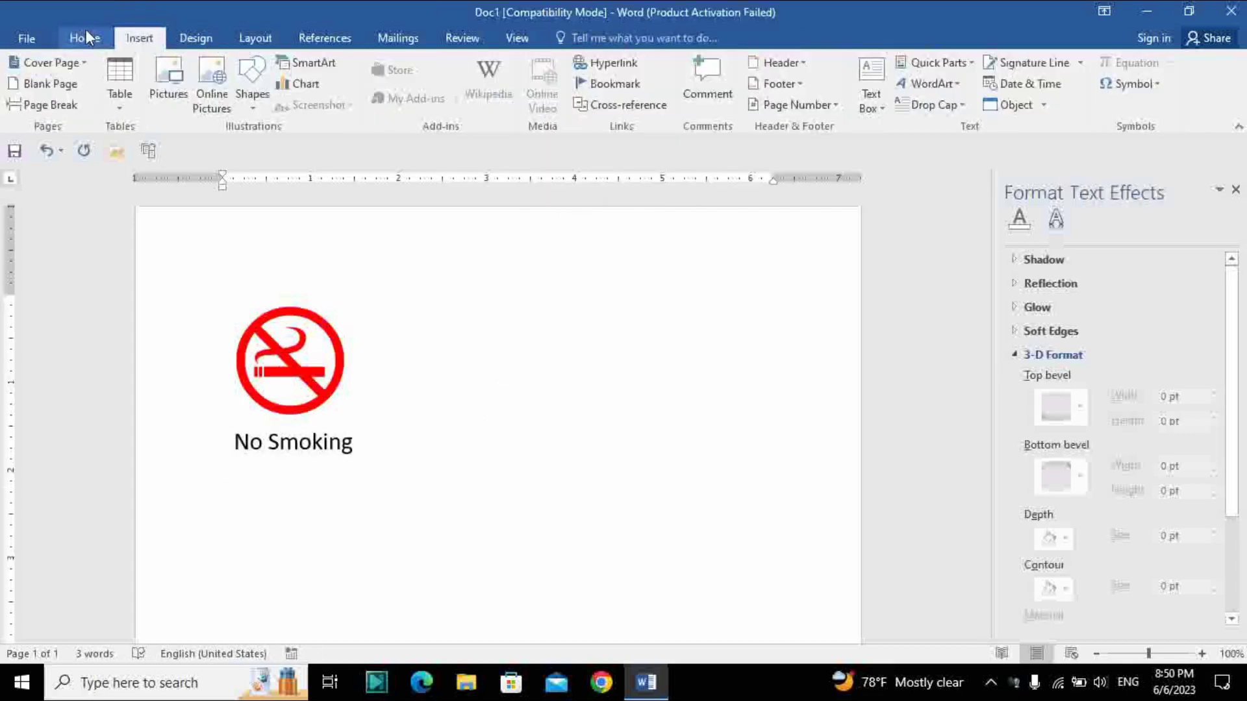
click(84, 37)
click(139, 38)
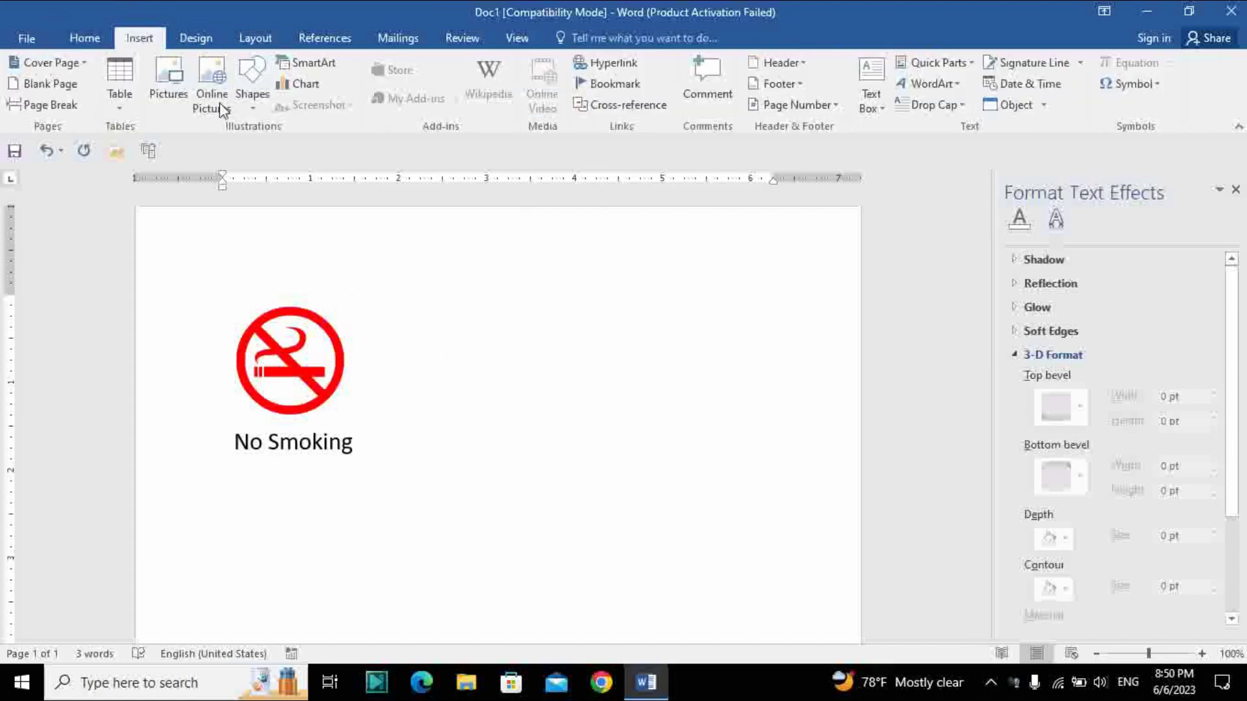
Delete the no-smoking symbol and its caption from the page
drag(437, 473, 217, 326)
key(Delete)
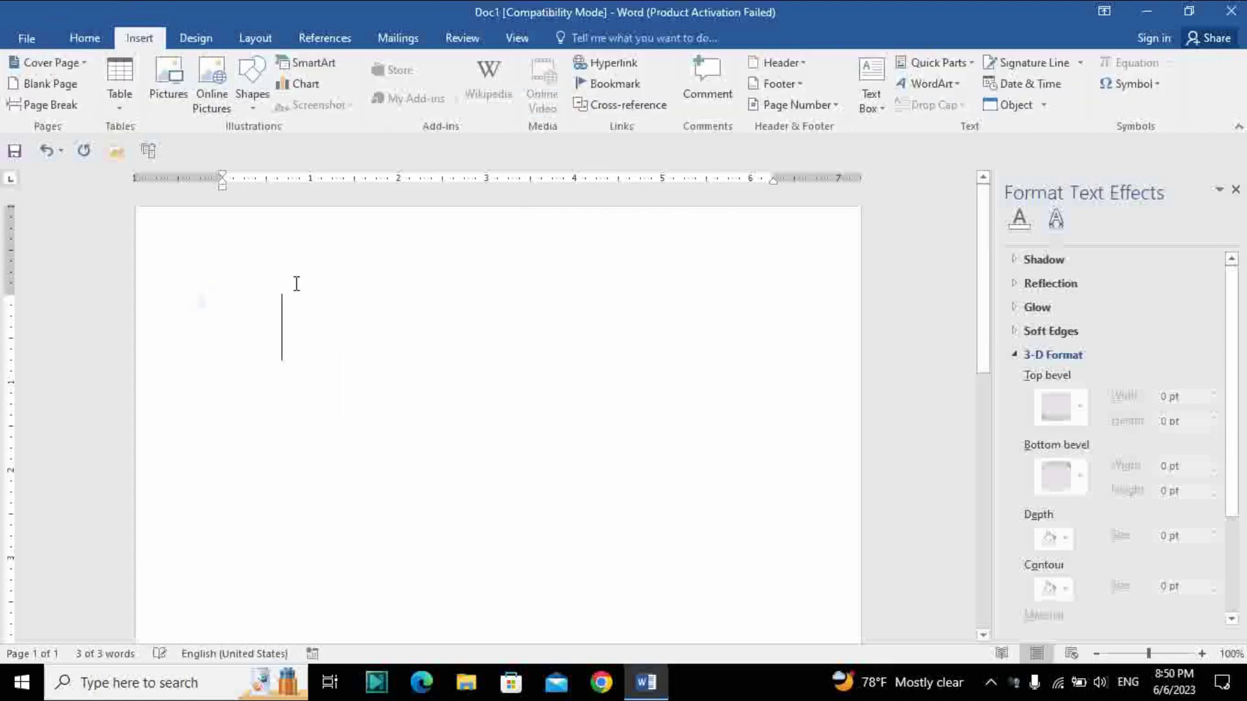
click(195, 37)
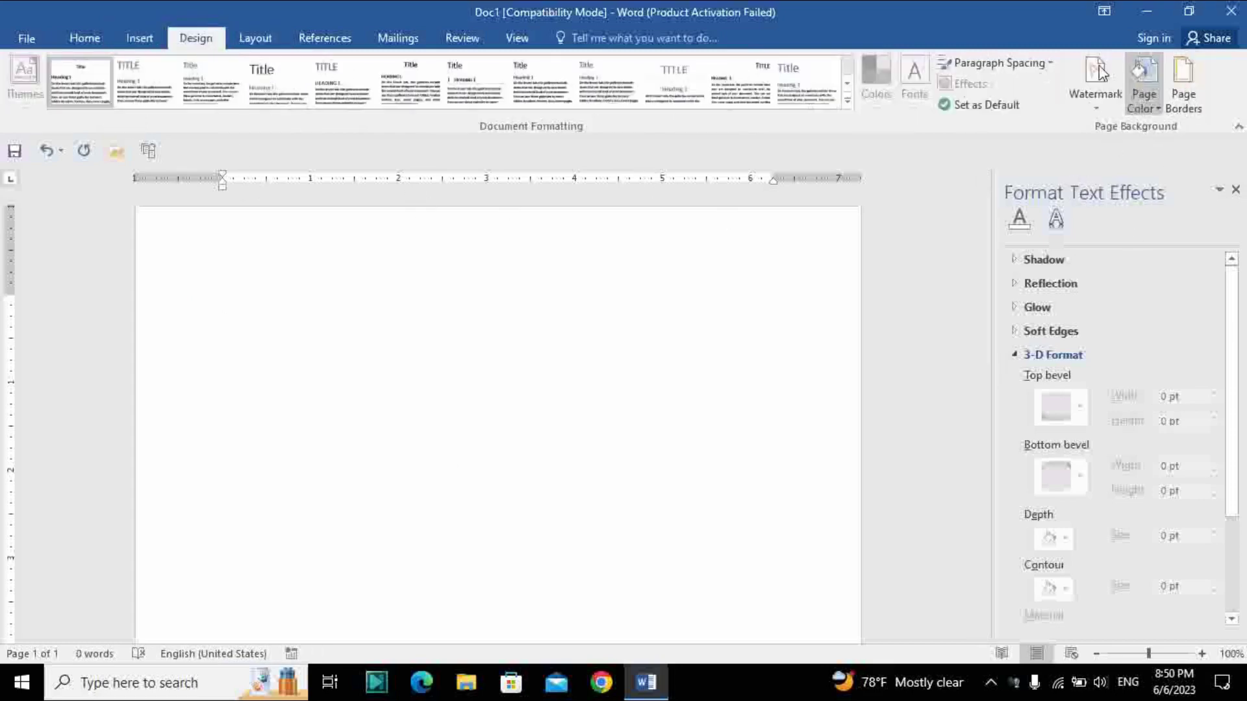
click(256, 38)
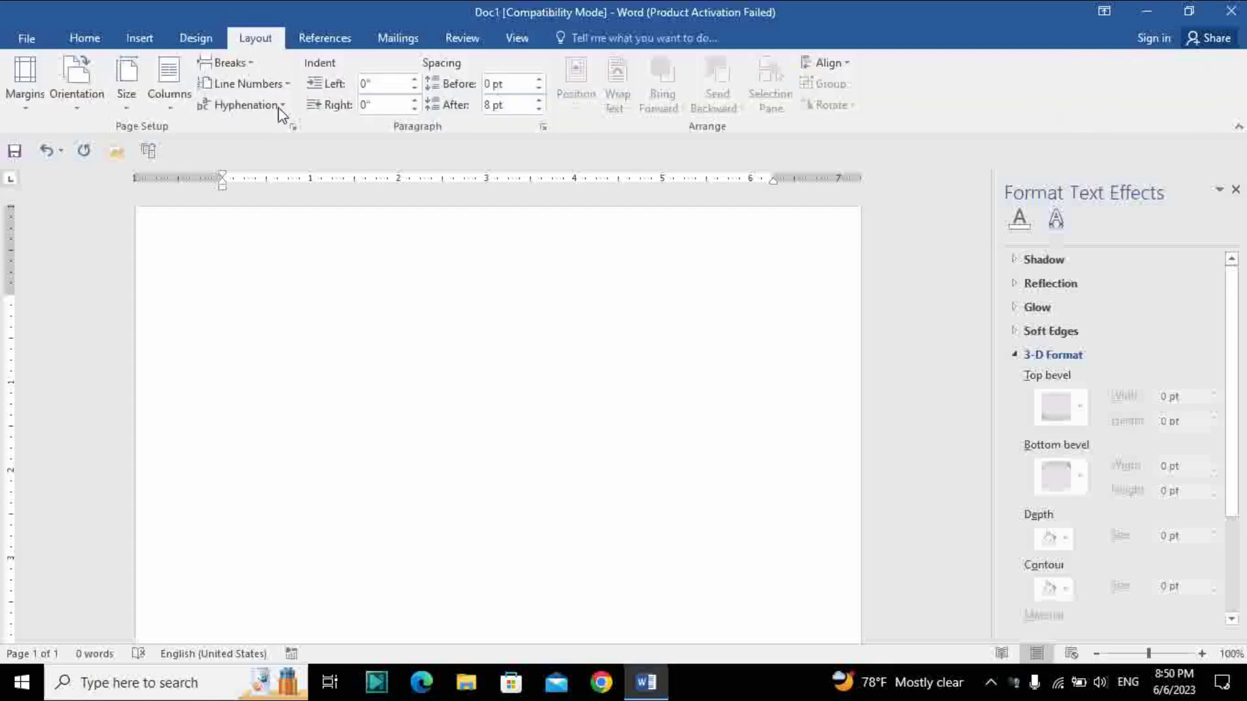
click(196, 39)
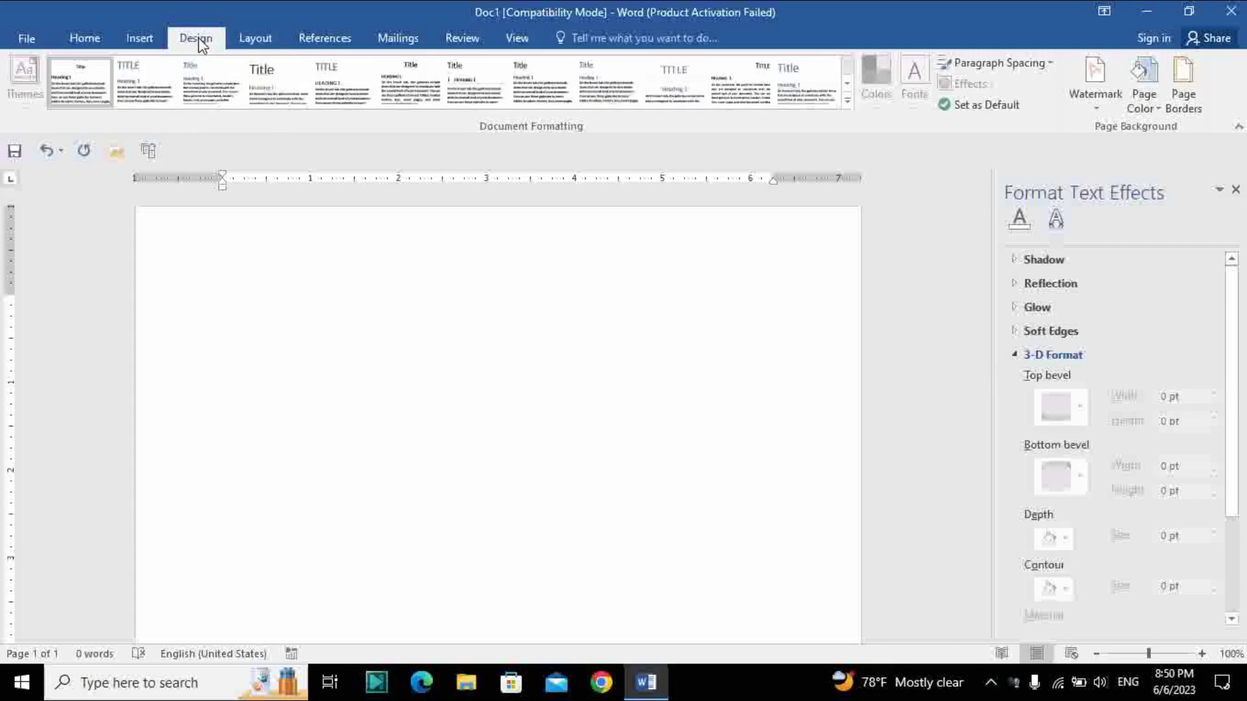
Close the text effects pane and set the page colour to light blue
click(1238, 190)
click(1148, 107)
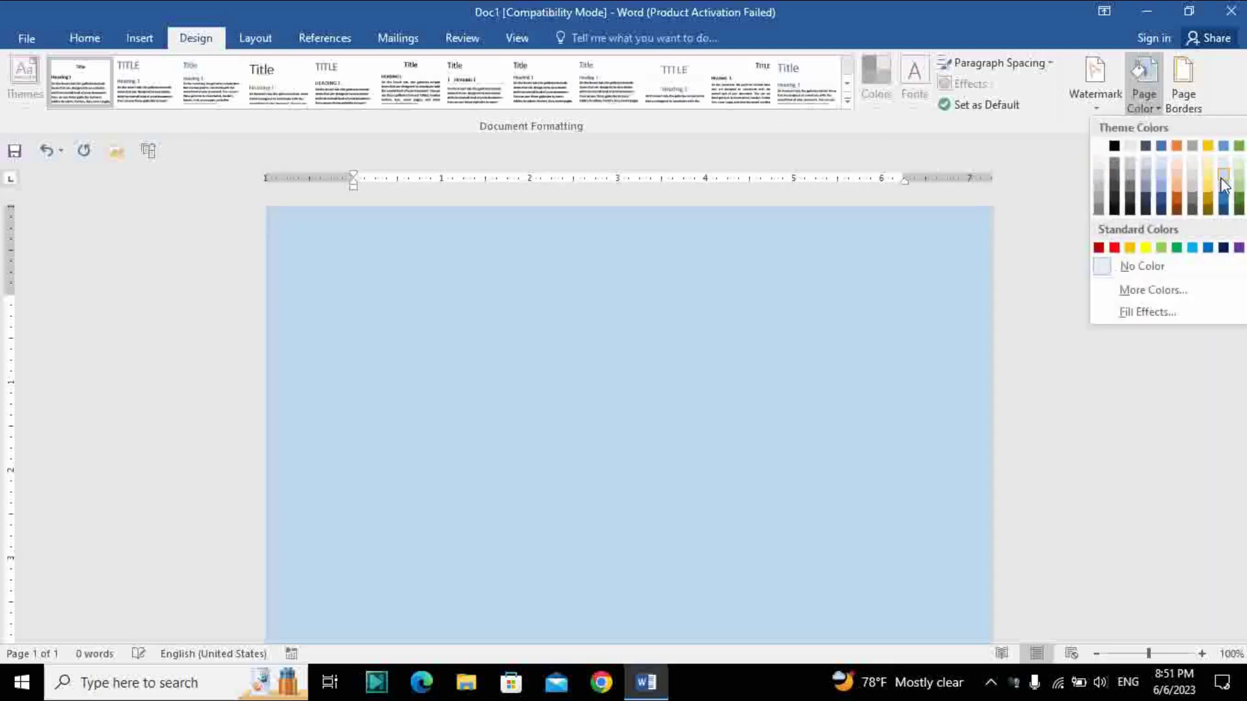
click(1221, 182)
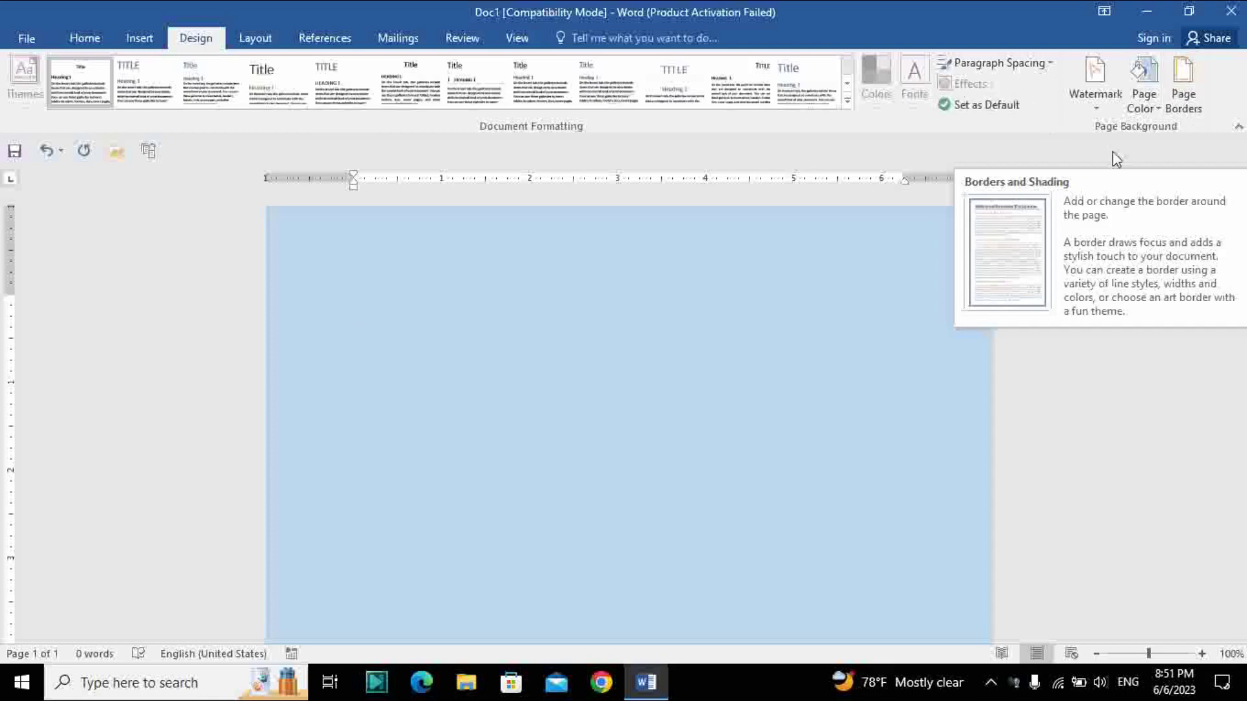
Apply a red double-line box page border 6 pt wide
click(1173, 98)
click(627, 270)
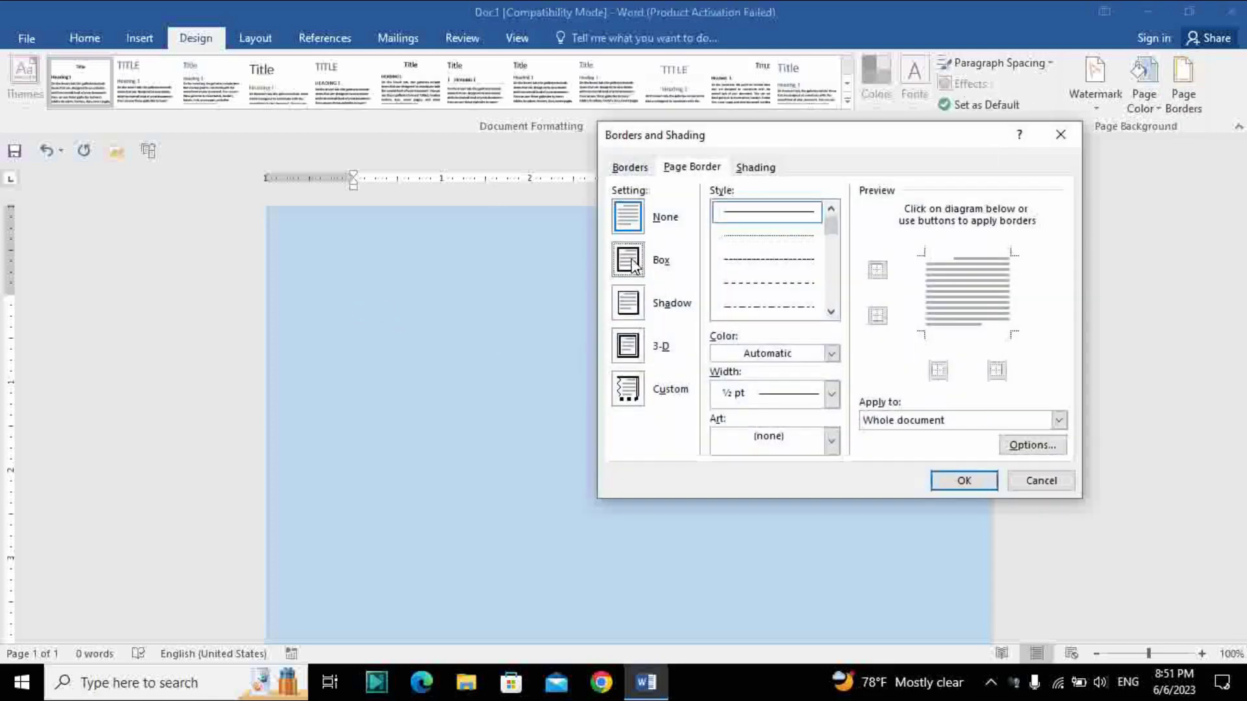
click(625, 309)
click(628, 347)
click(627, 260)
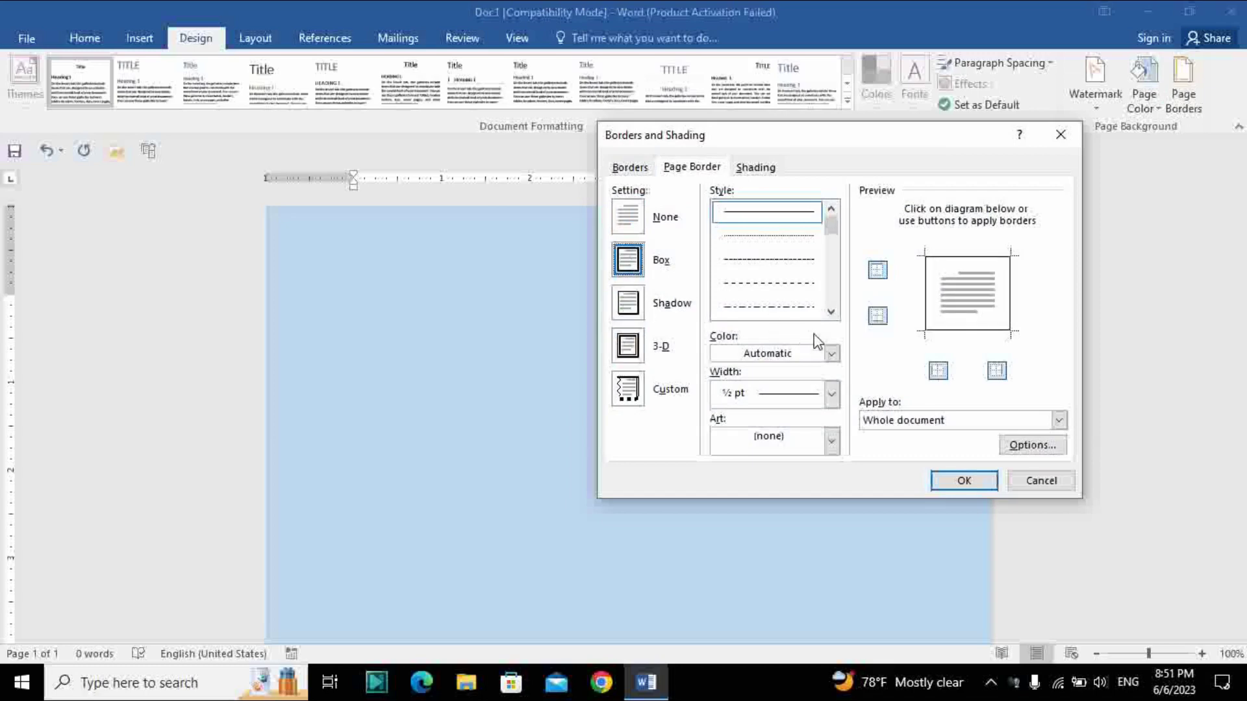
click(831, 315)
click(831, 315)
click(831, 314)
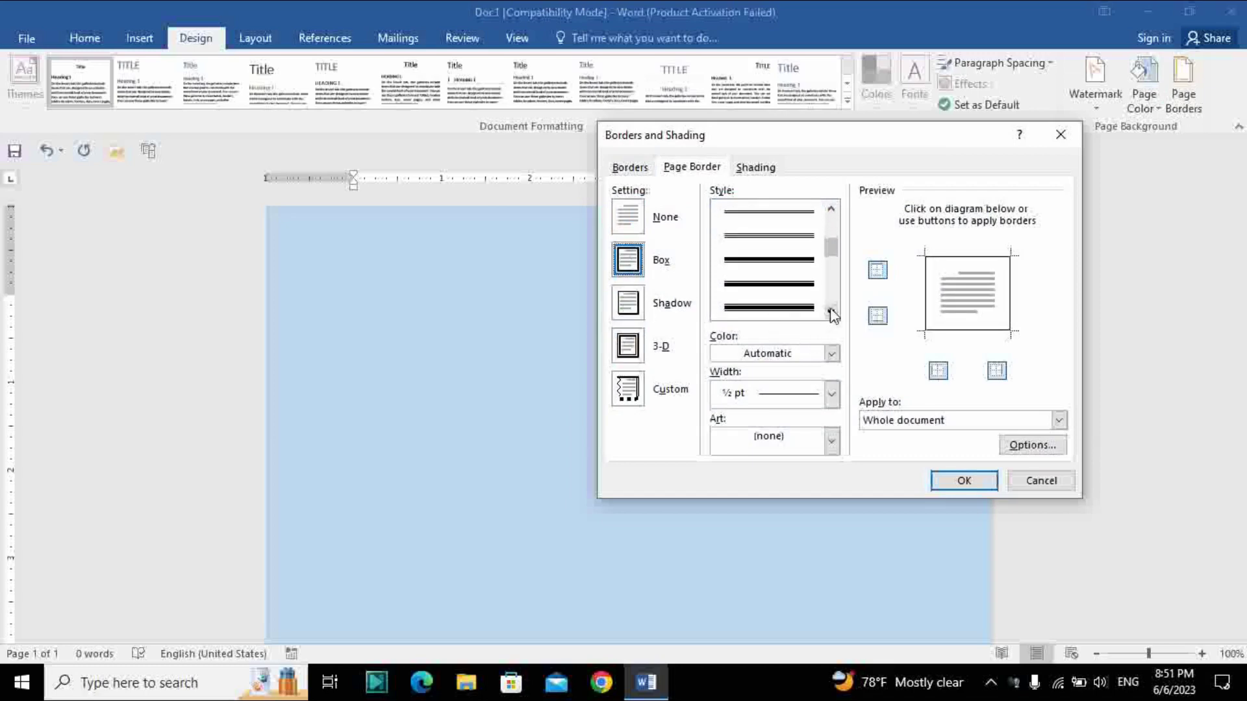
click(830, 314)
click(794, 304)
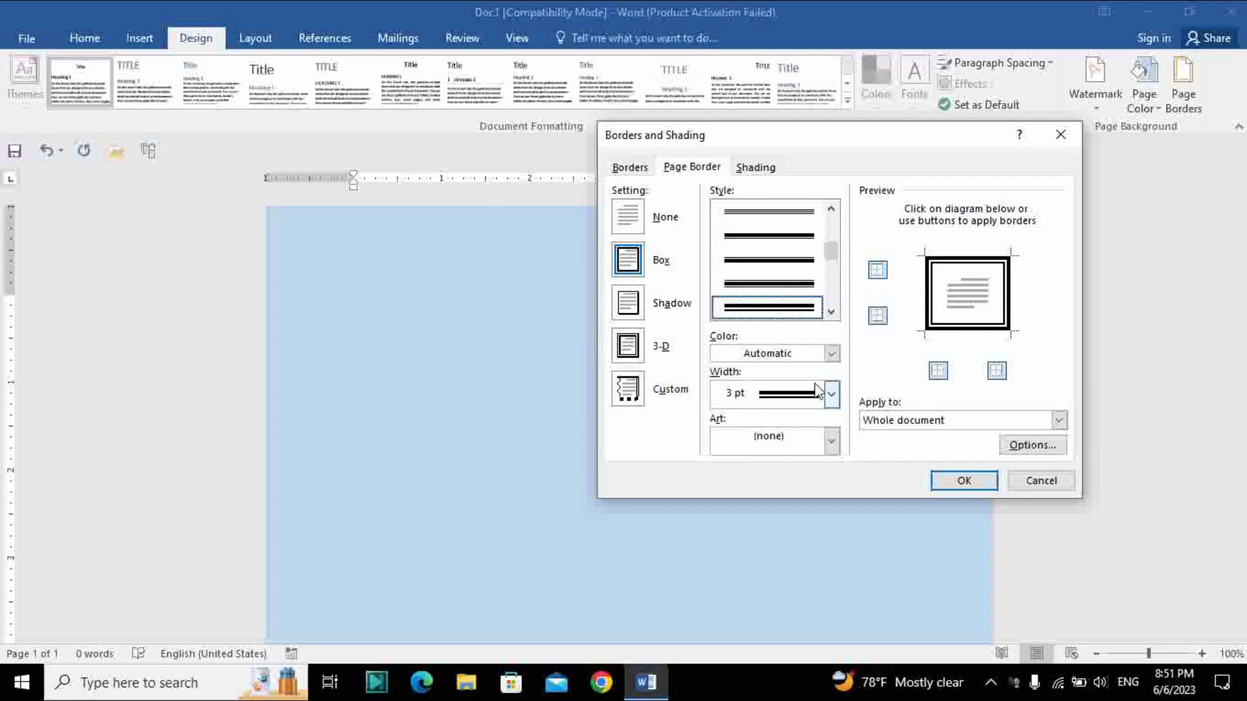
click(831, 354)
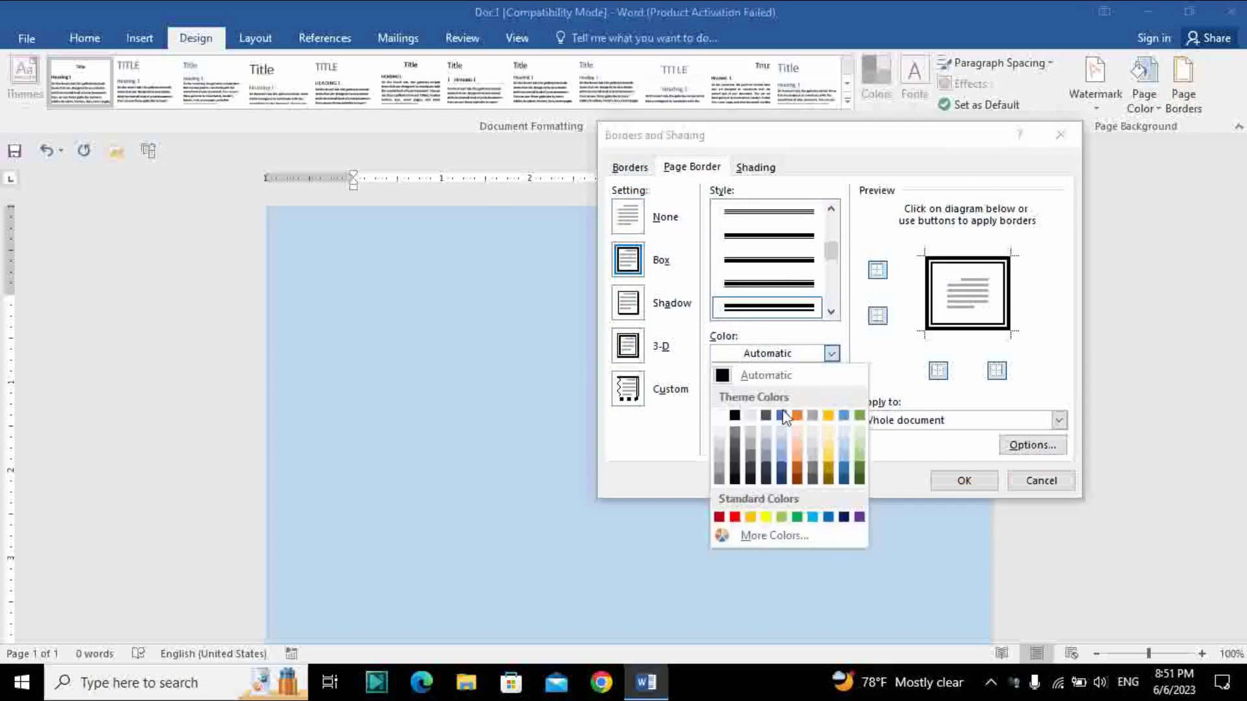
click(734, 518)
click(831, 394)
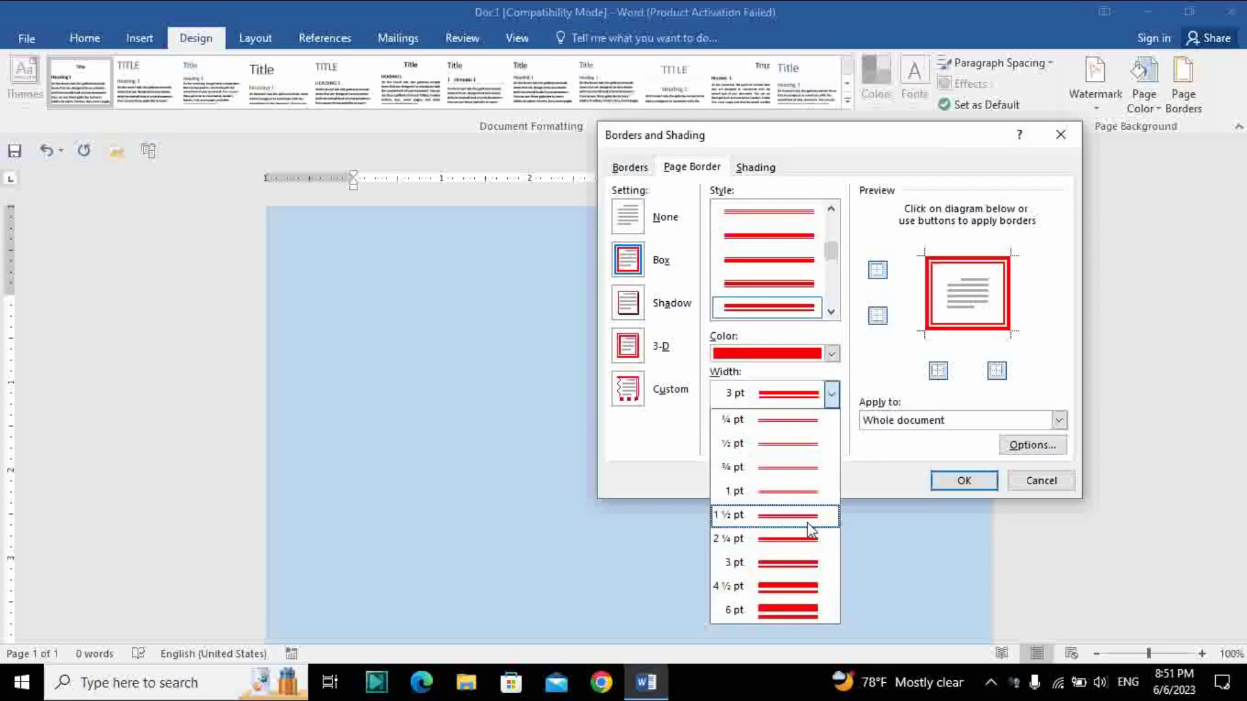
click(802, 614)
click(954, 480)
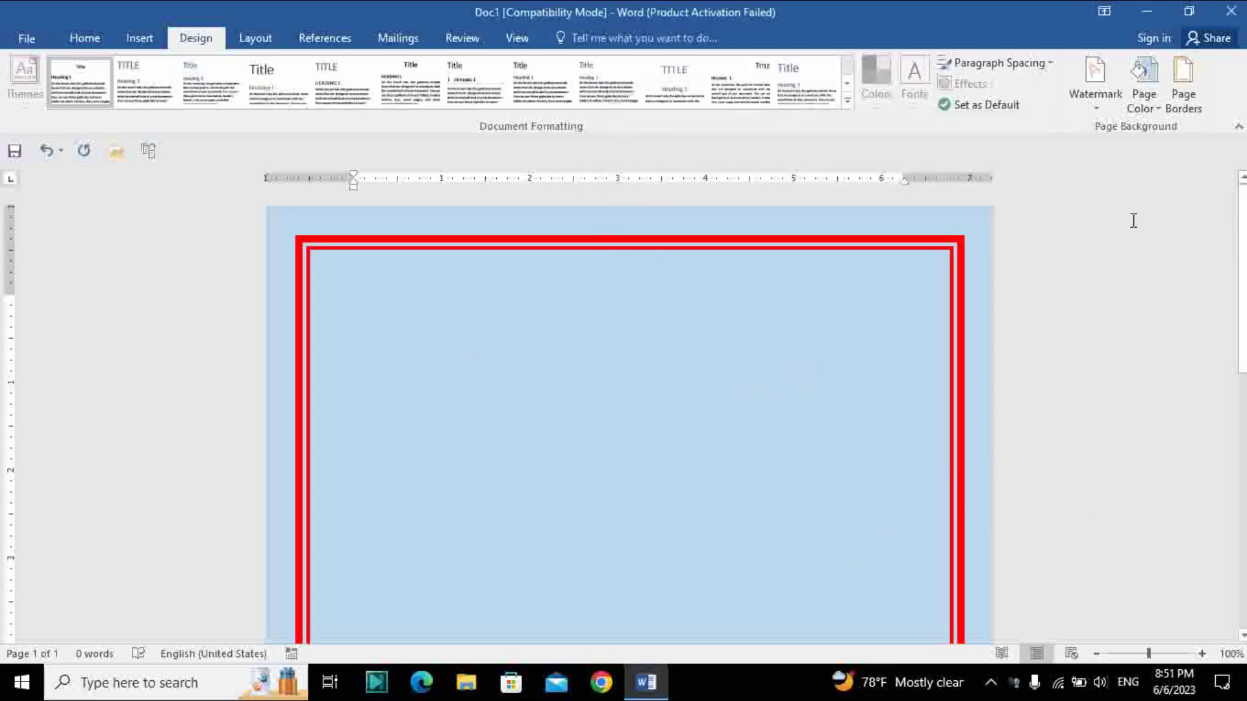
Replace it with a decorative vine art border 23 pt wide
click(1179, 96)
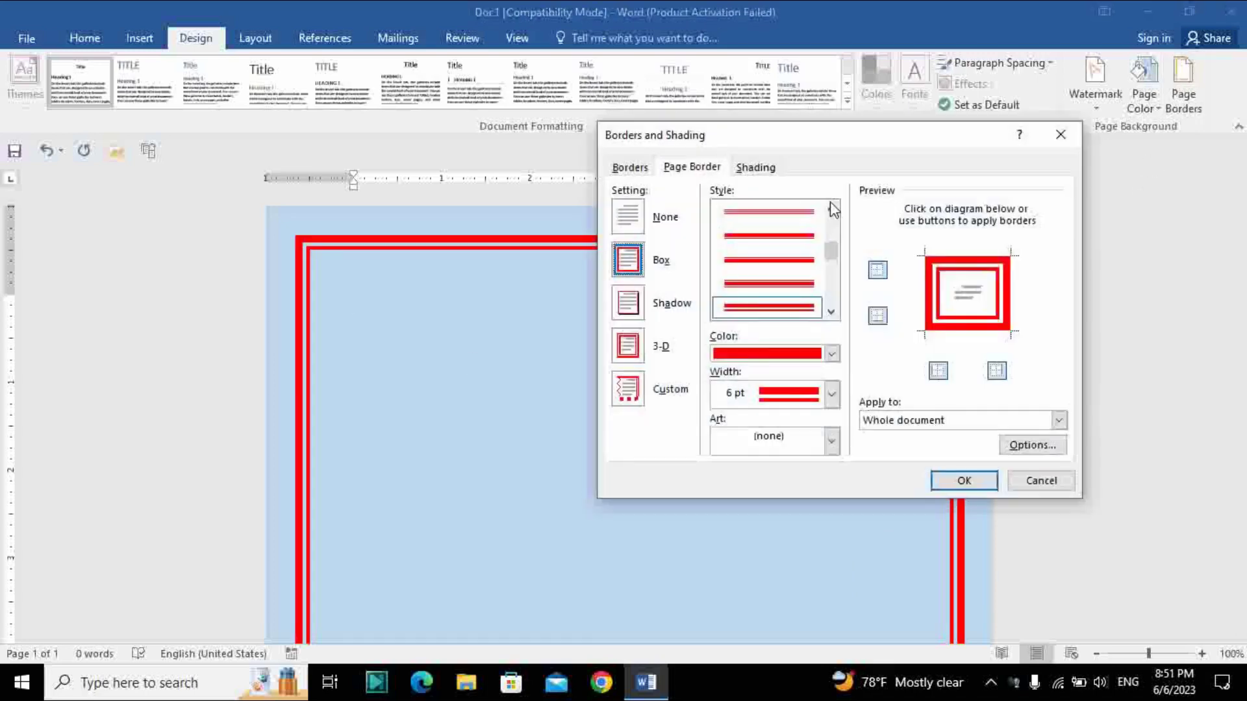
click(831, 442)
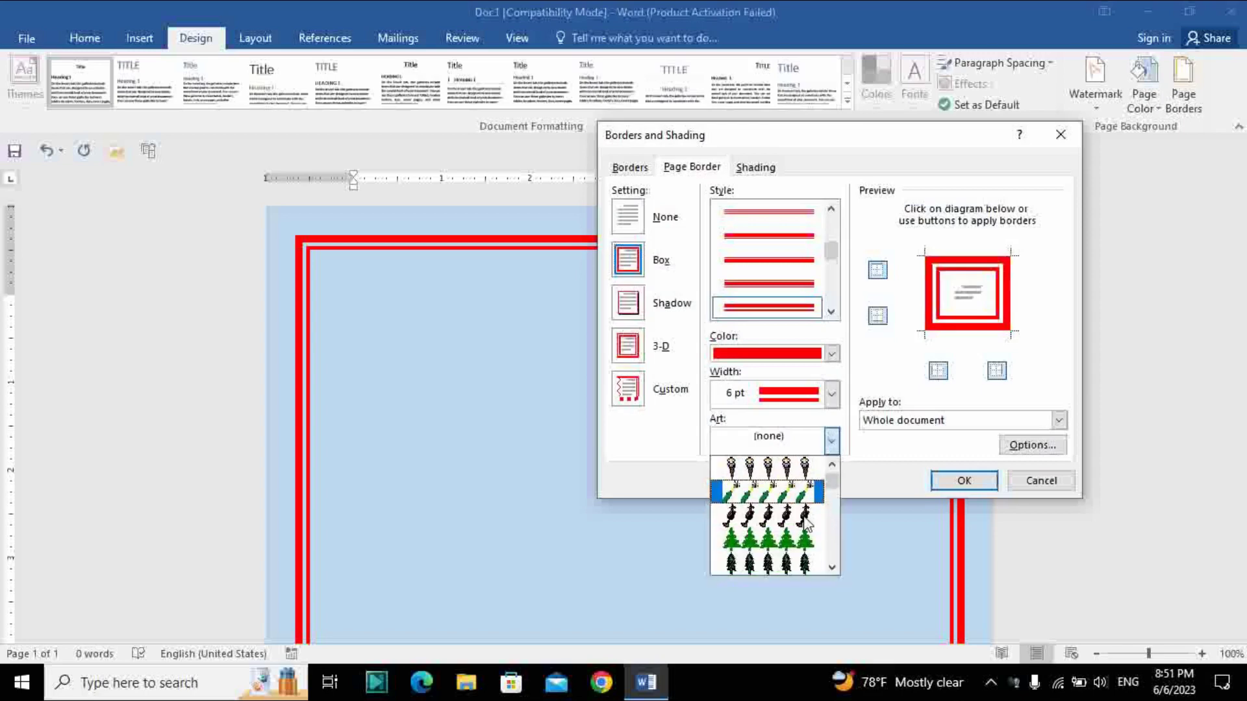
scroll(806, 521, down, 2)
scroll(806, 521, down, 2)
scroll(805, 521, down, 2)
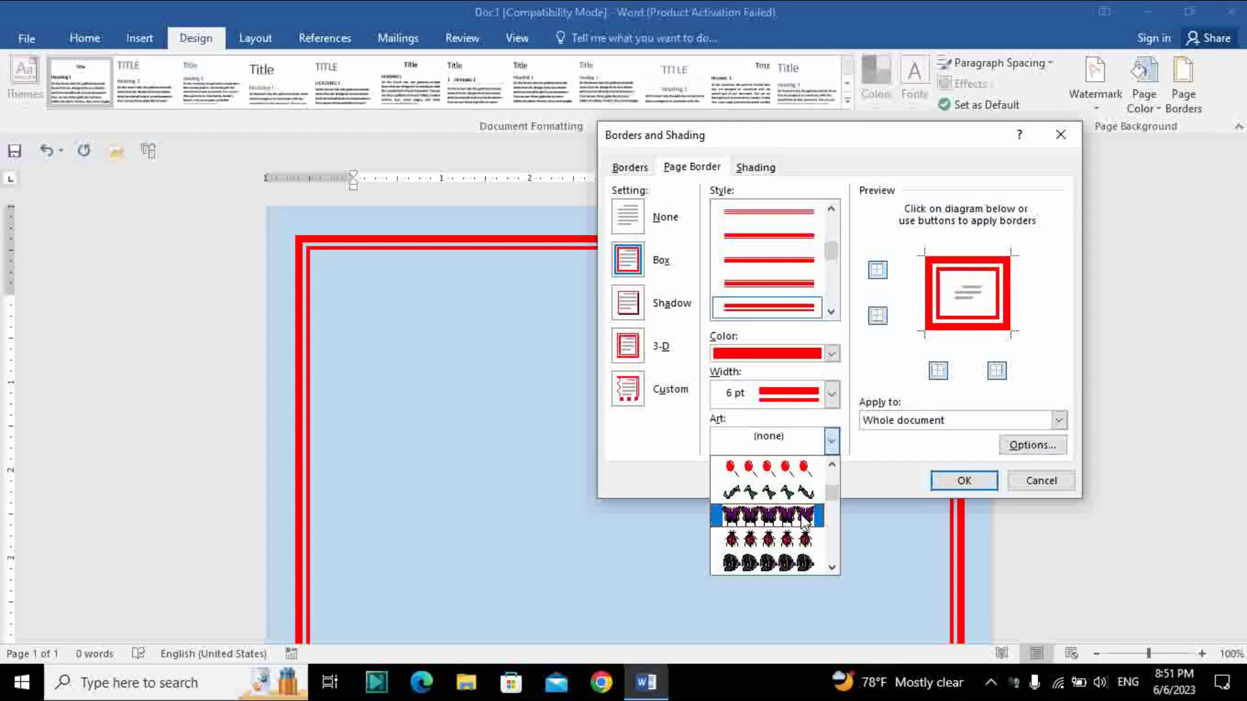
scroll(805, 522, down, 2)
scroll(805, 522, down, 2)
scroll(805, 522, down, 2)
scroll(805, 521, down, 2)
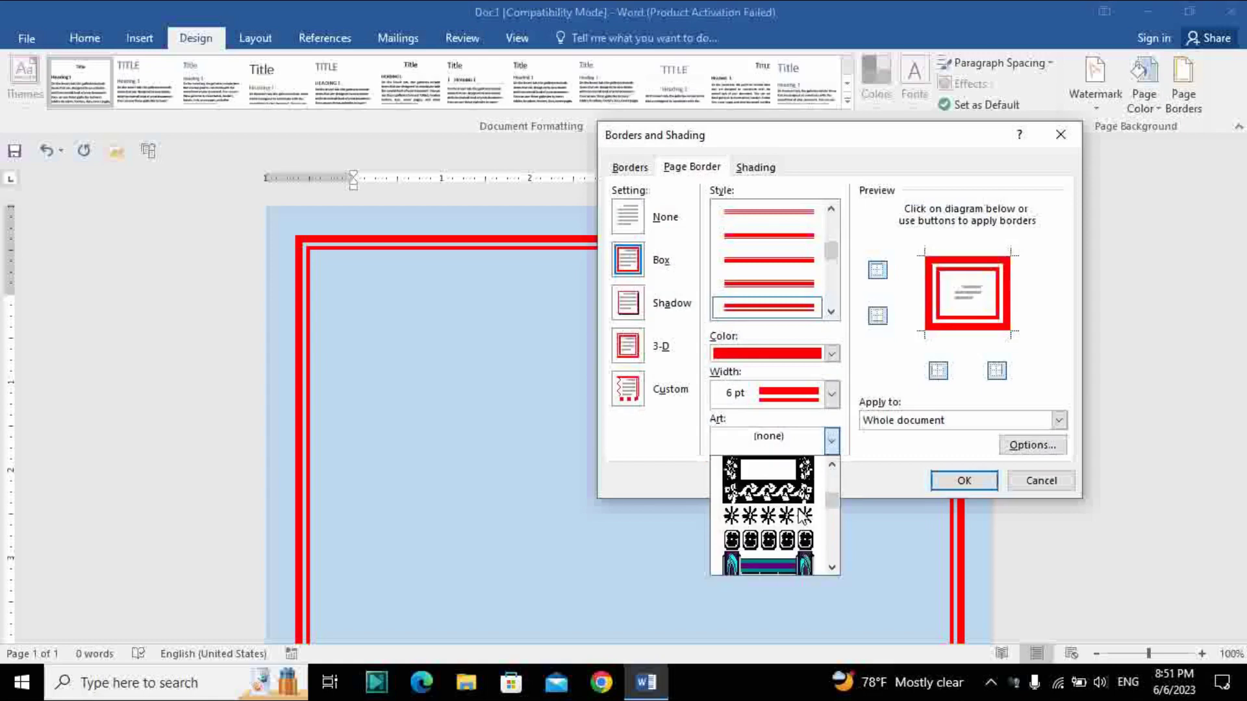
click(786, 494)
click(760, 393)
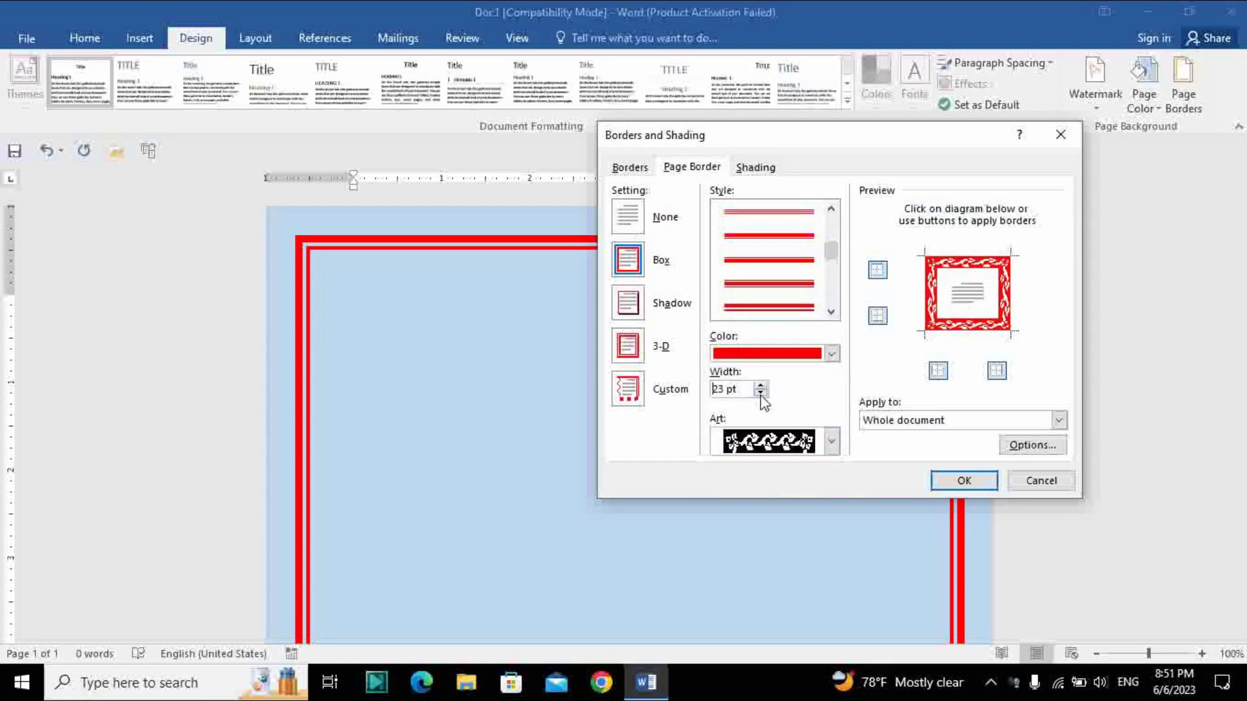
click(961, 482)
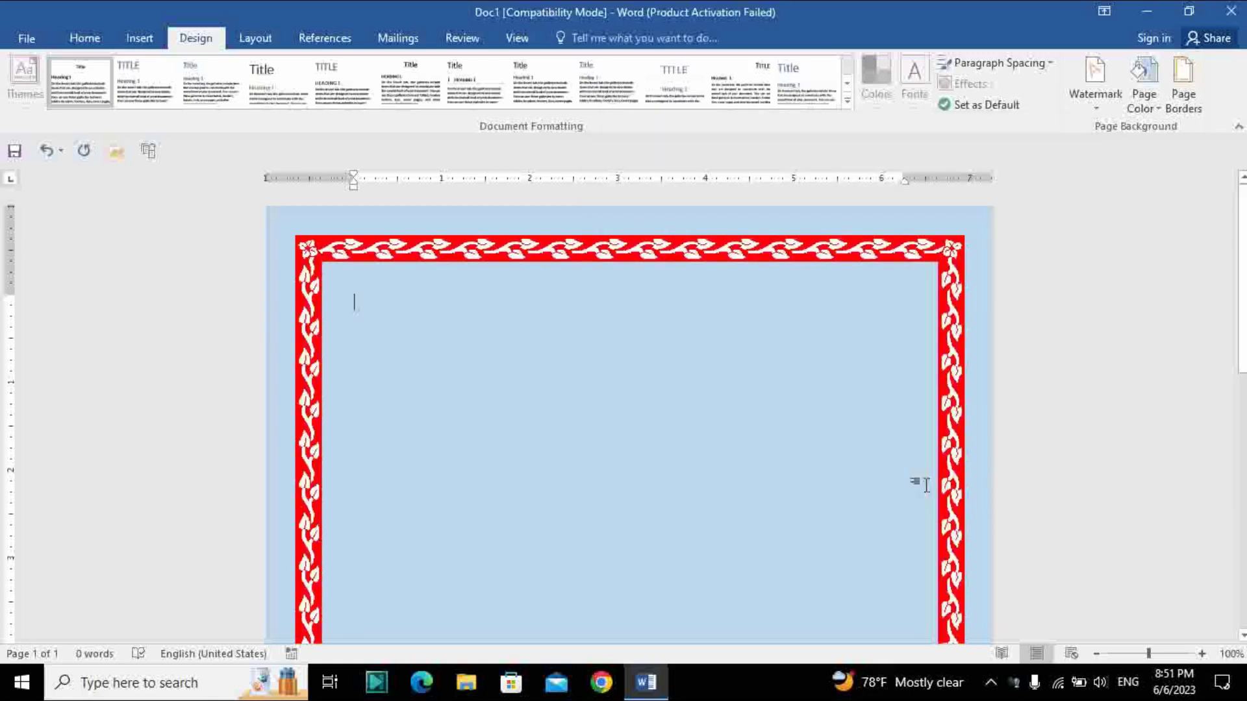
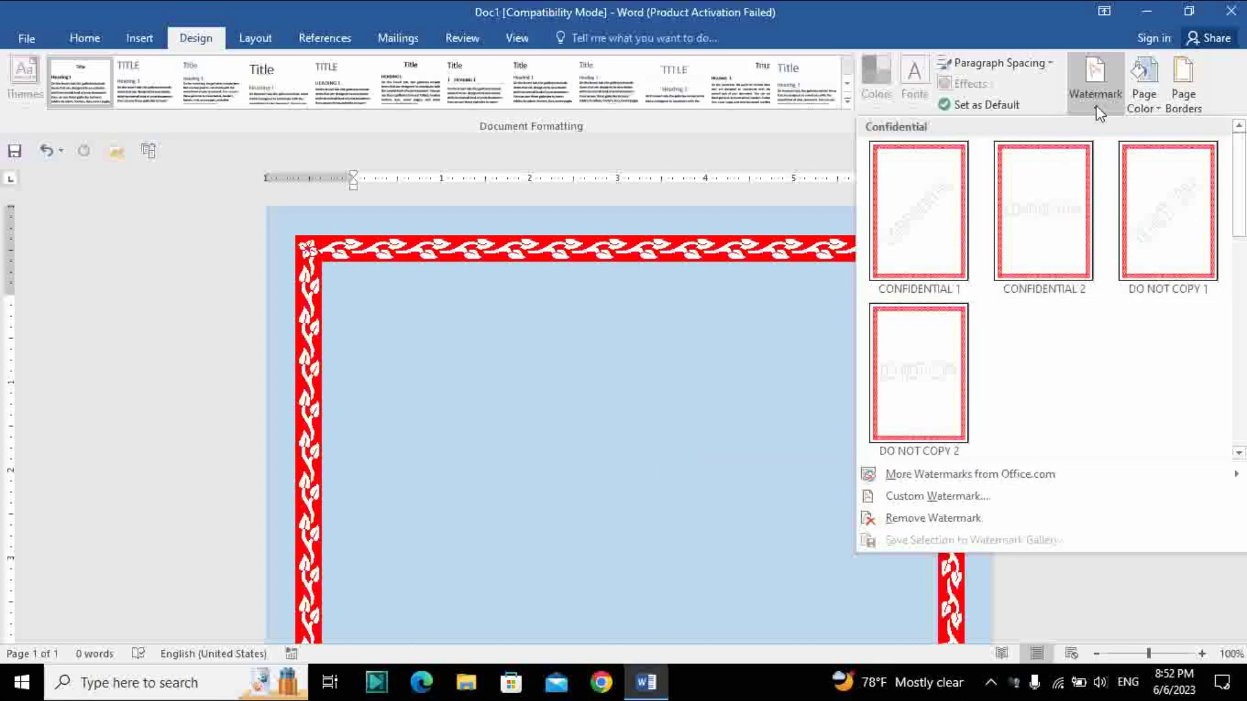
Apply the my-logo image from file as a custom picture watermark
click(939, 496)
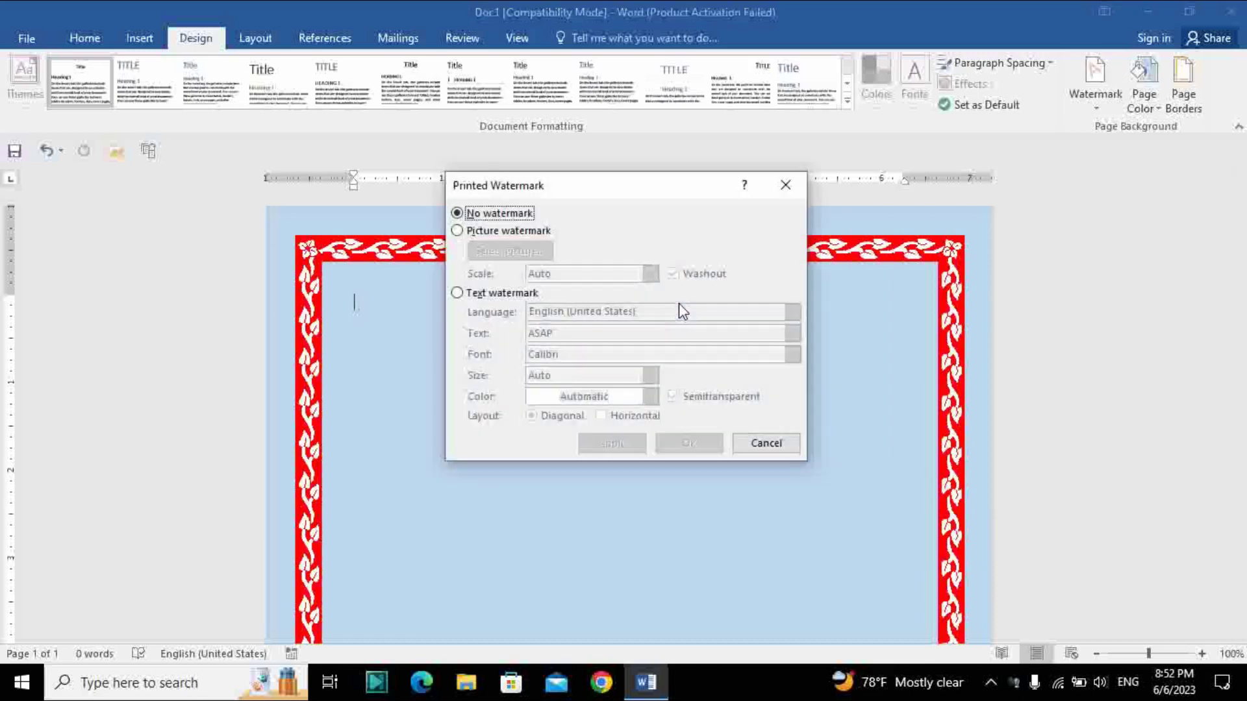
click(478, 230)
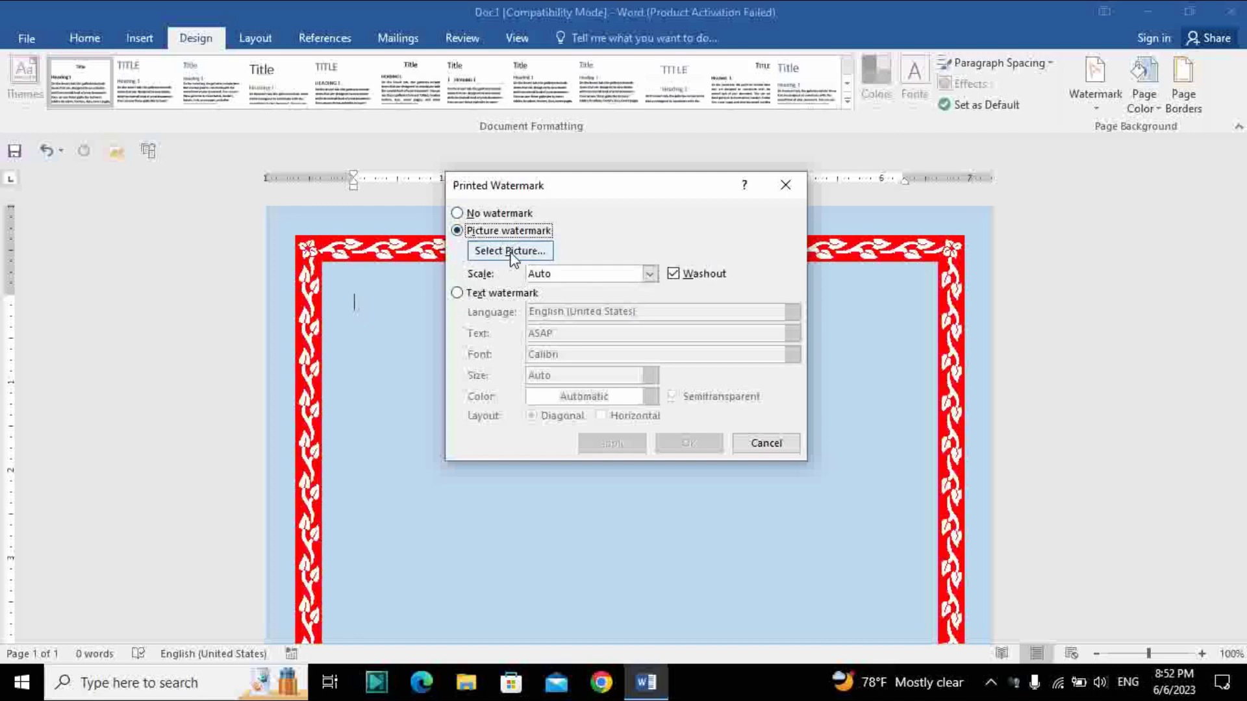
click(513, 255)
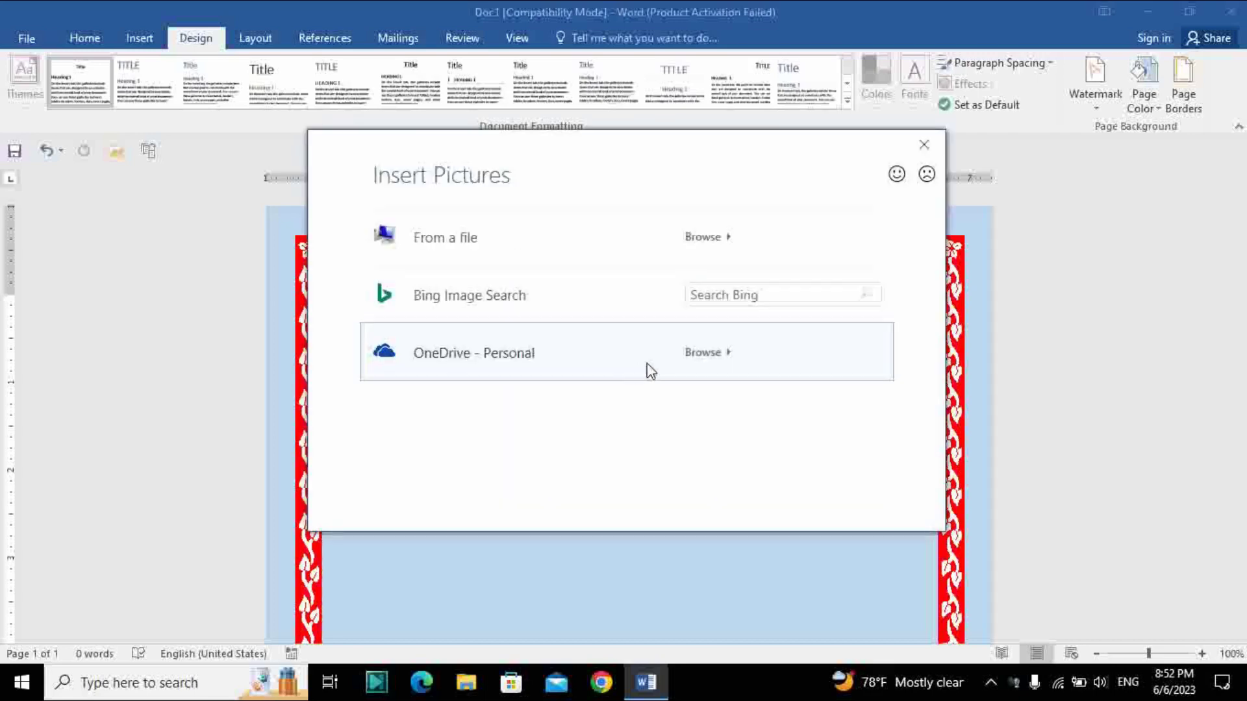
click(720, 247)
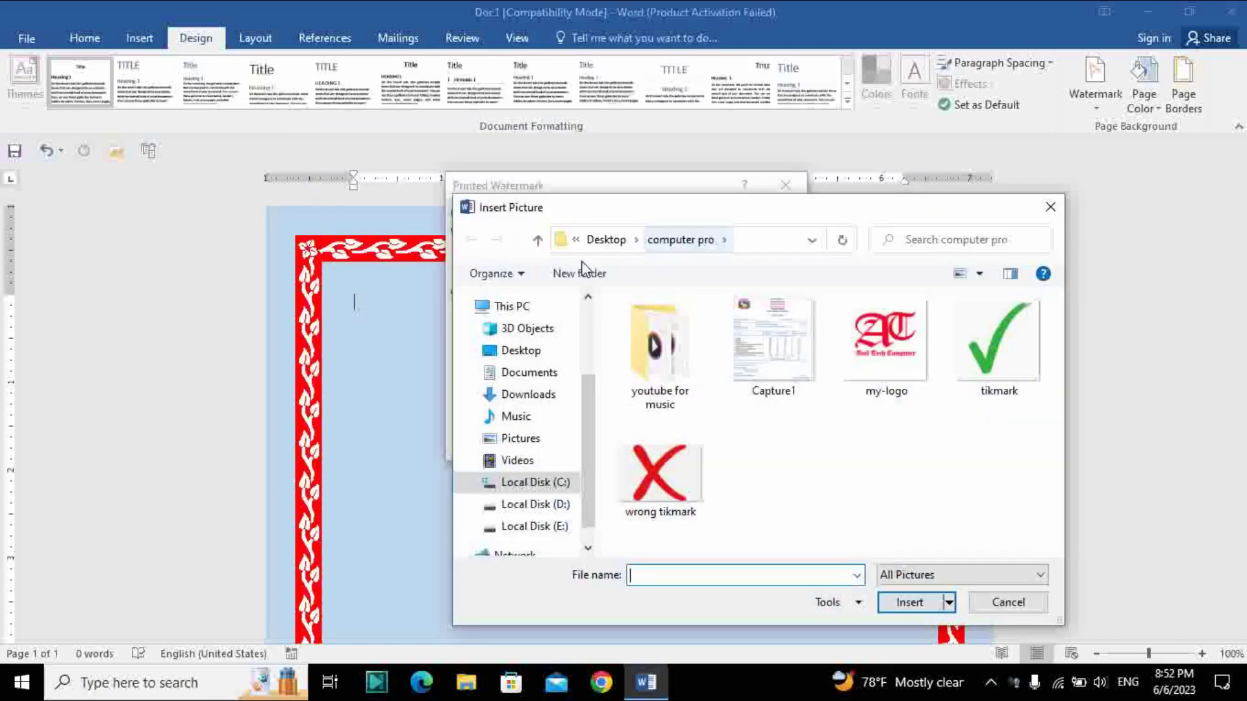
click(883, 354)
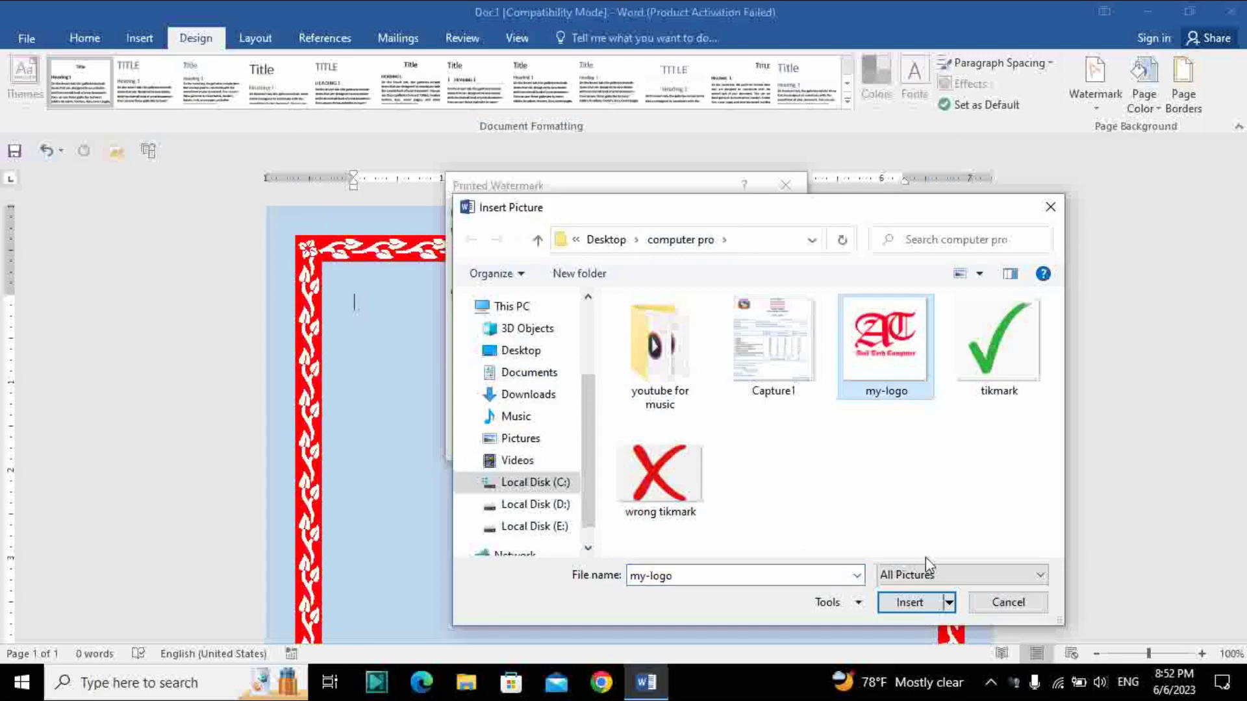
click(919, 604)
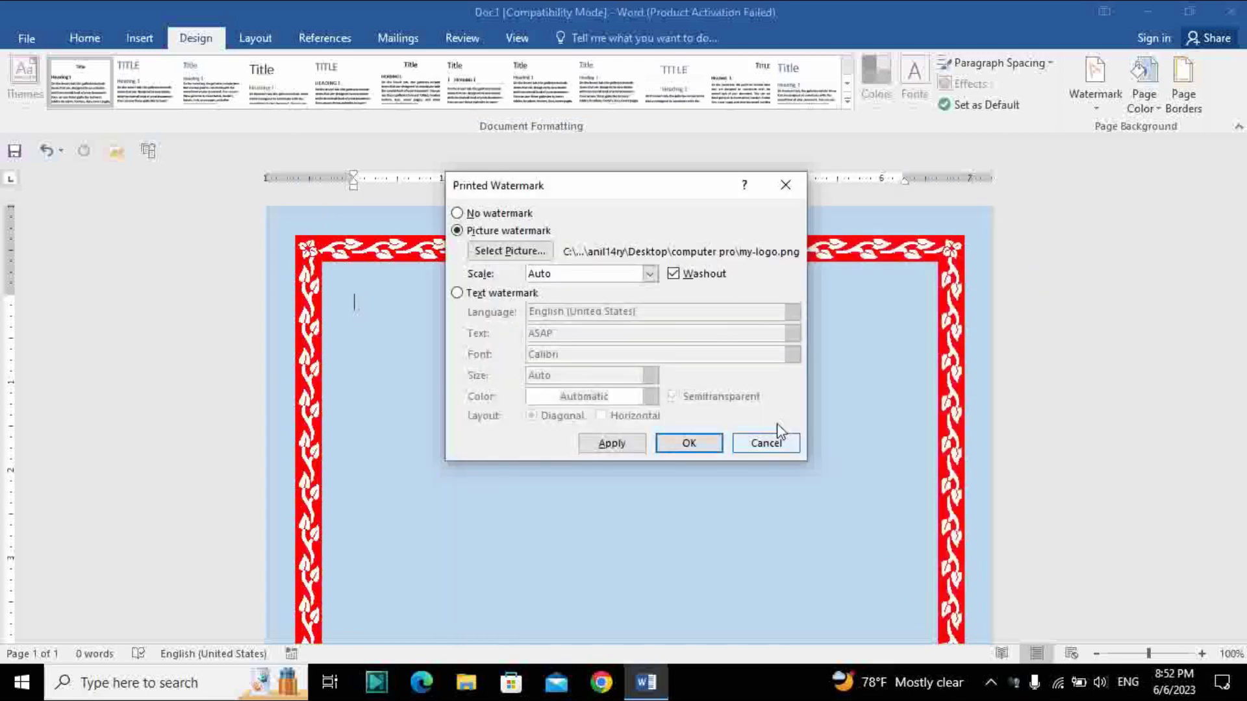
click(620, 447)
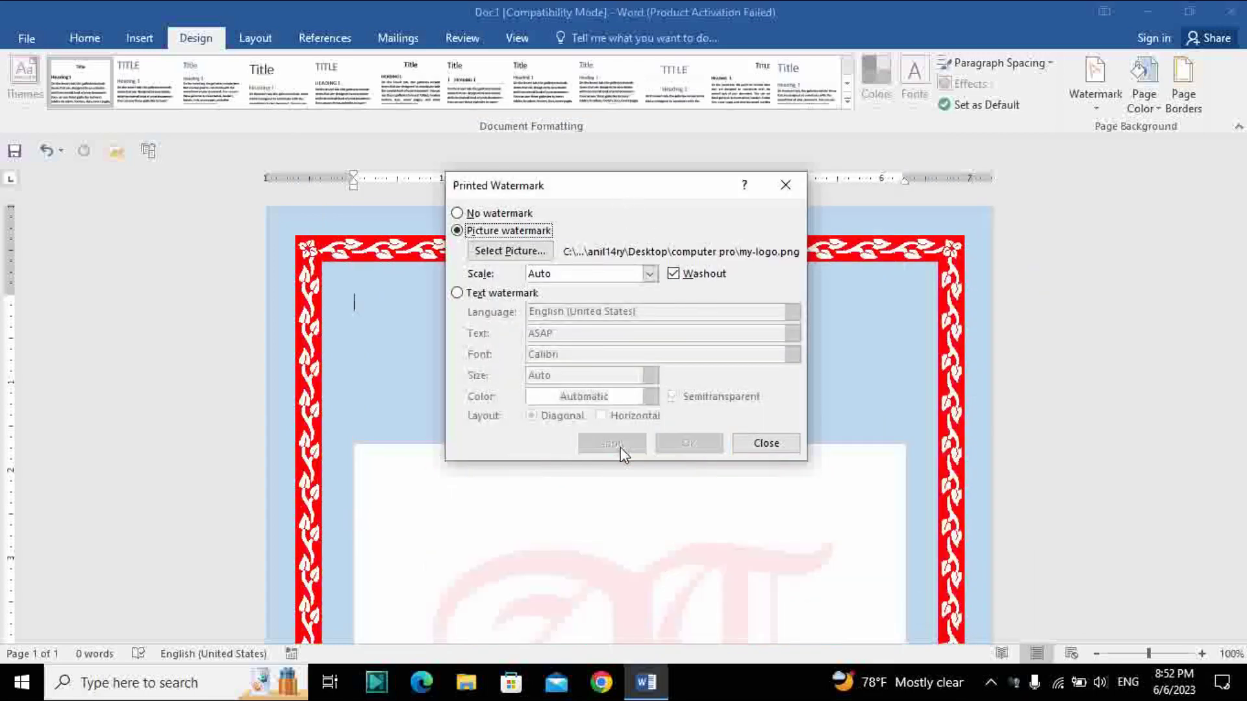
Try enlarging the logo watermark to 150% and then 200% scale
click(650, 273)
click(603, 326)
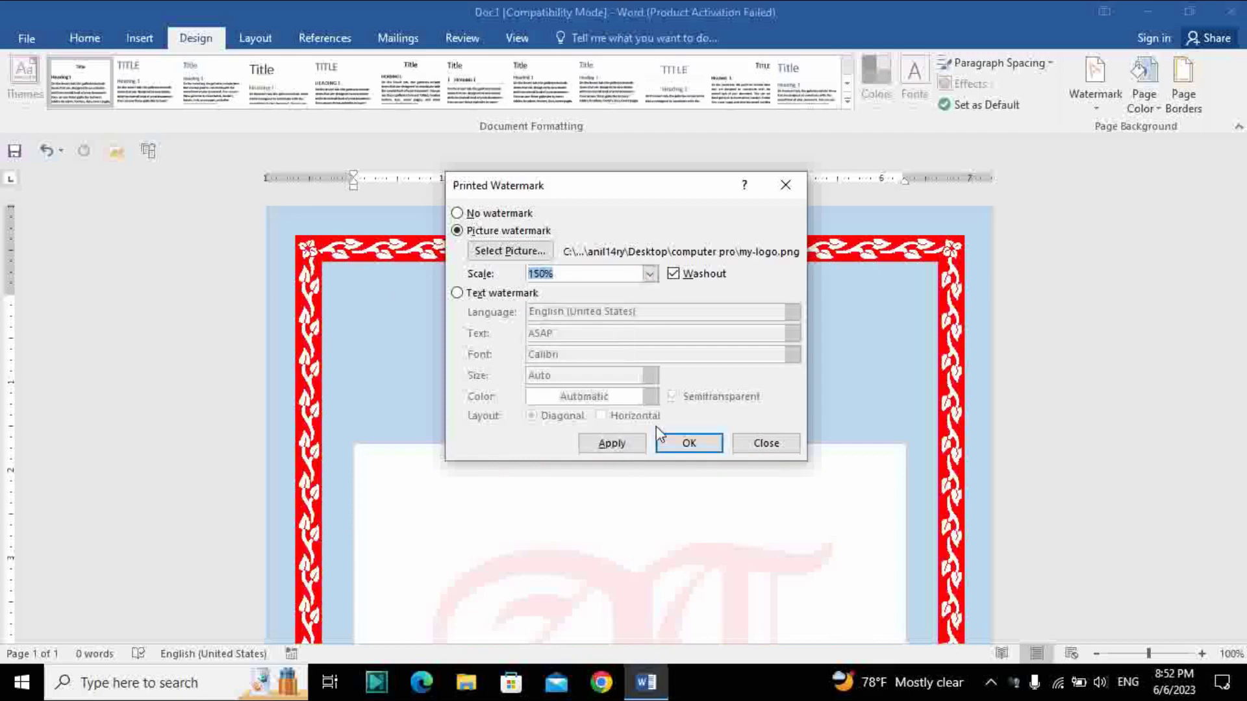
click(628, 444)
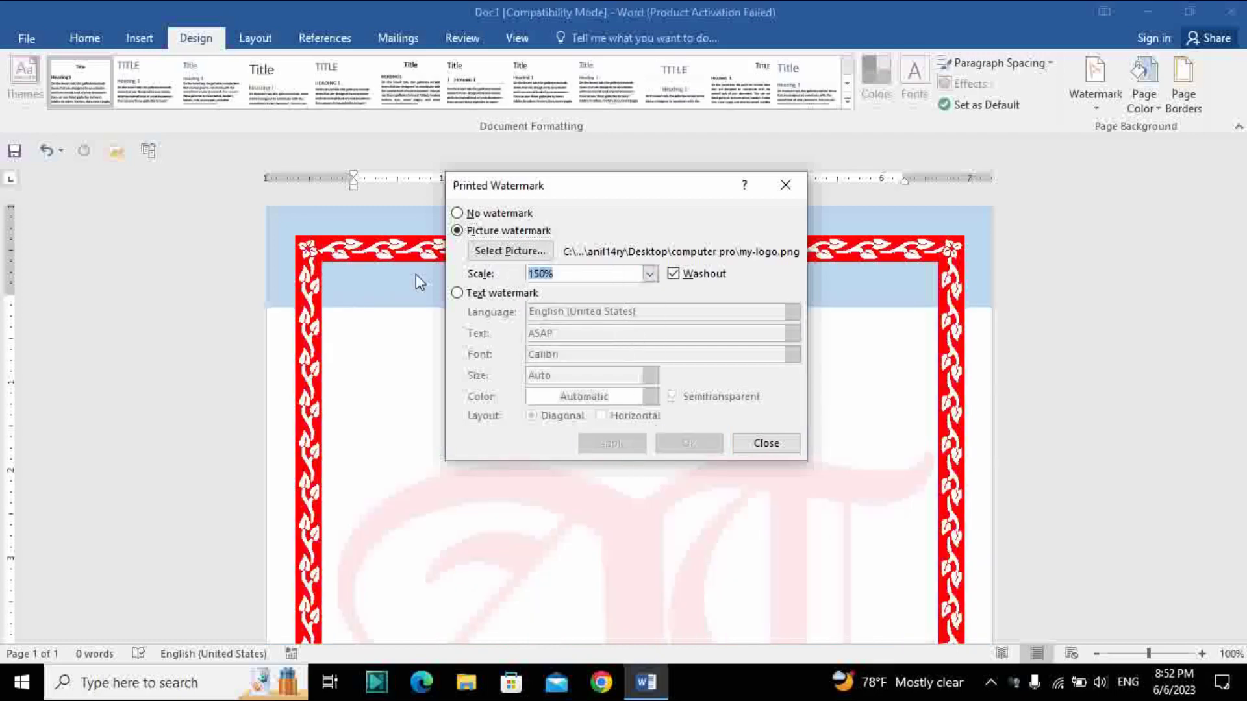
text(200)
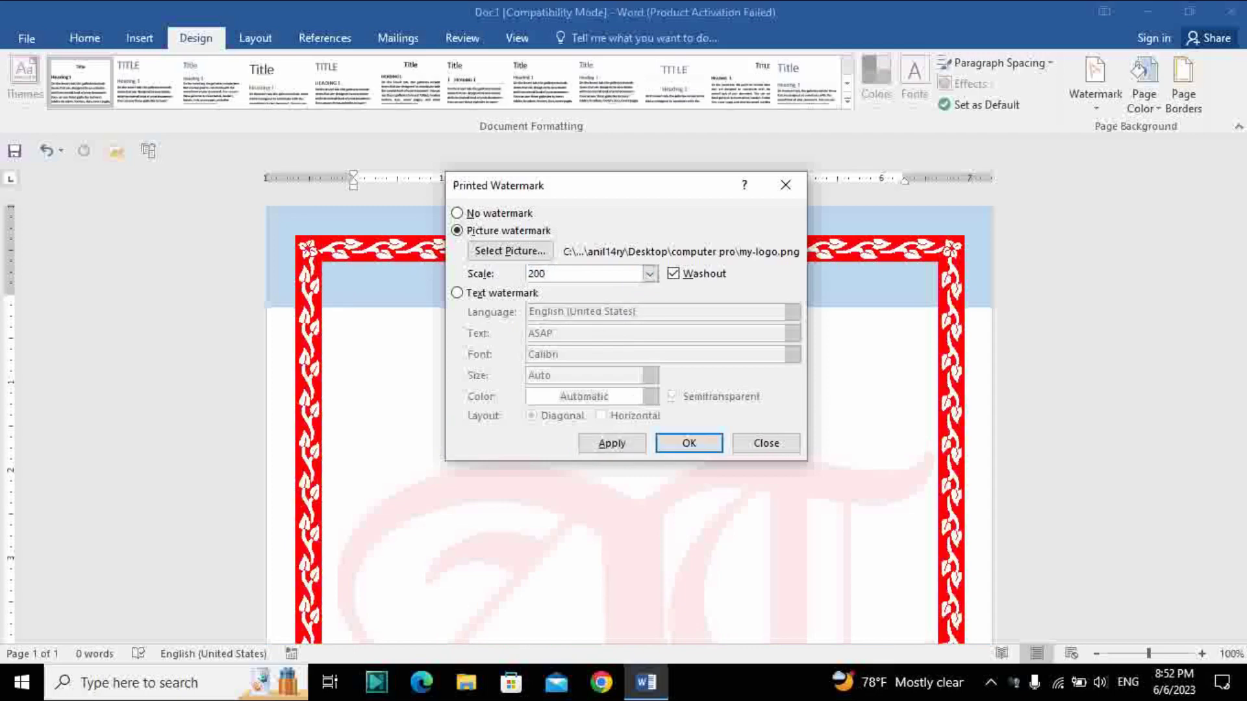
click(610, 445)
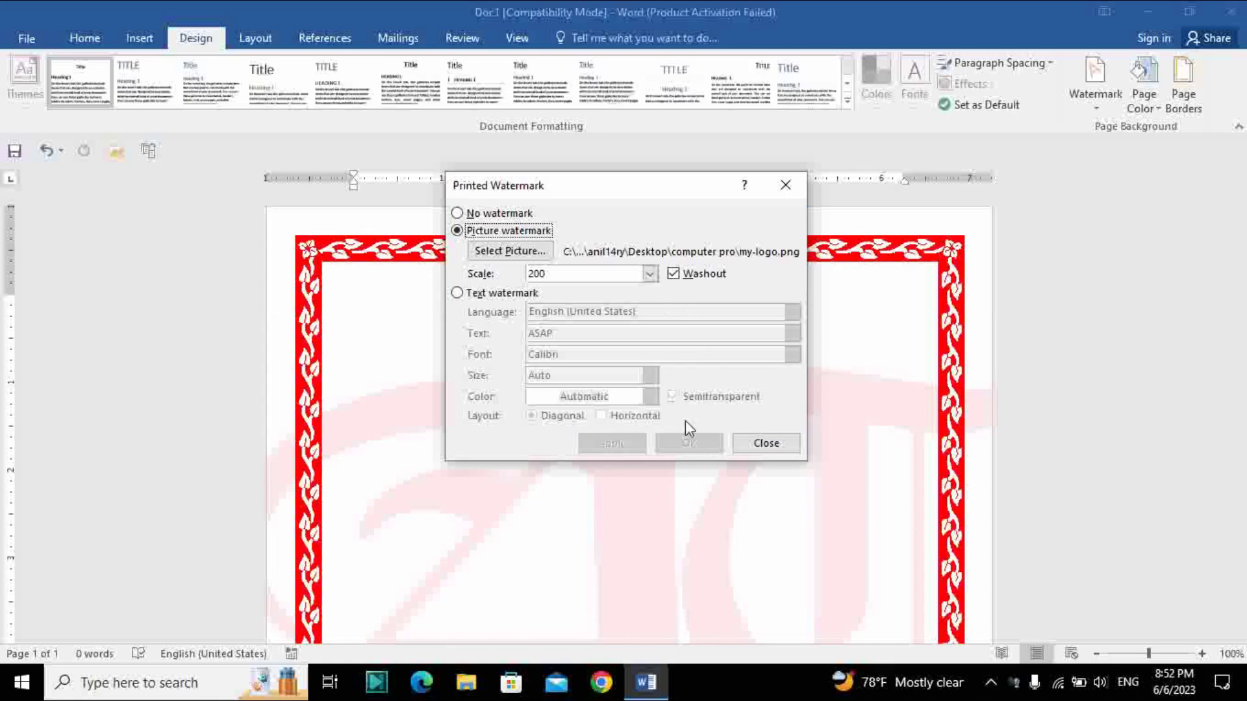
Turn off washout and settle the logo watermark at 100% scale
click(673, 274)
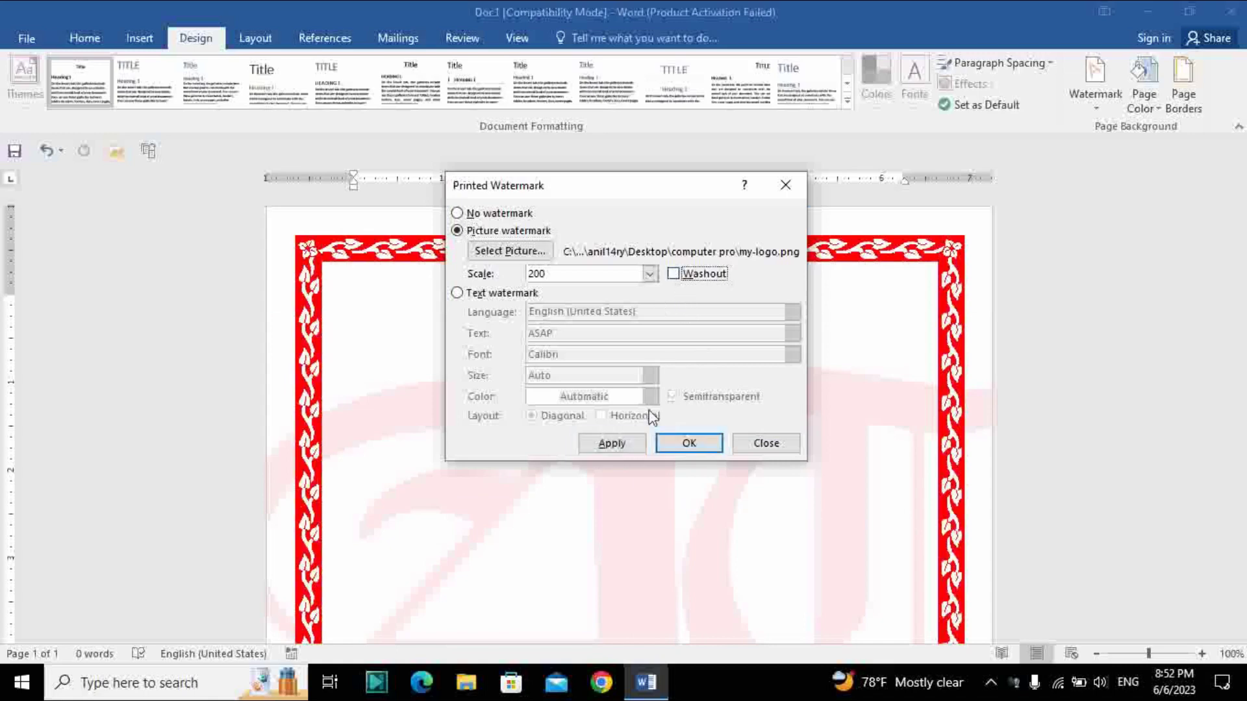
click(630, 442)
click(649, 274)
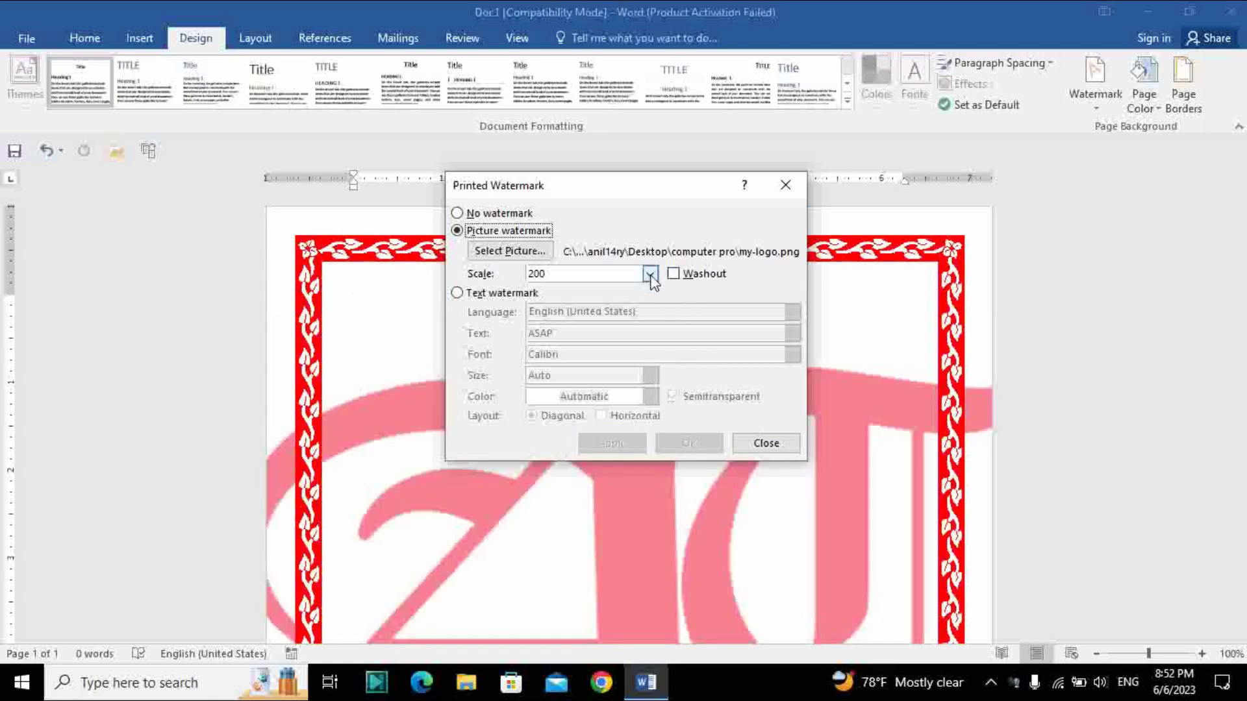
click(555, 337)
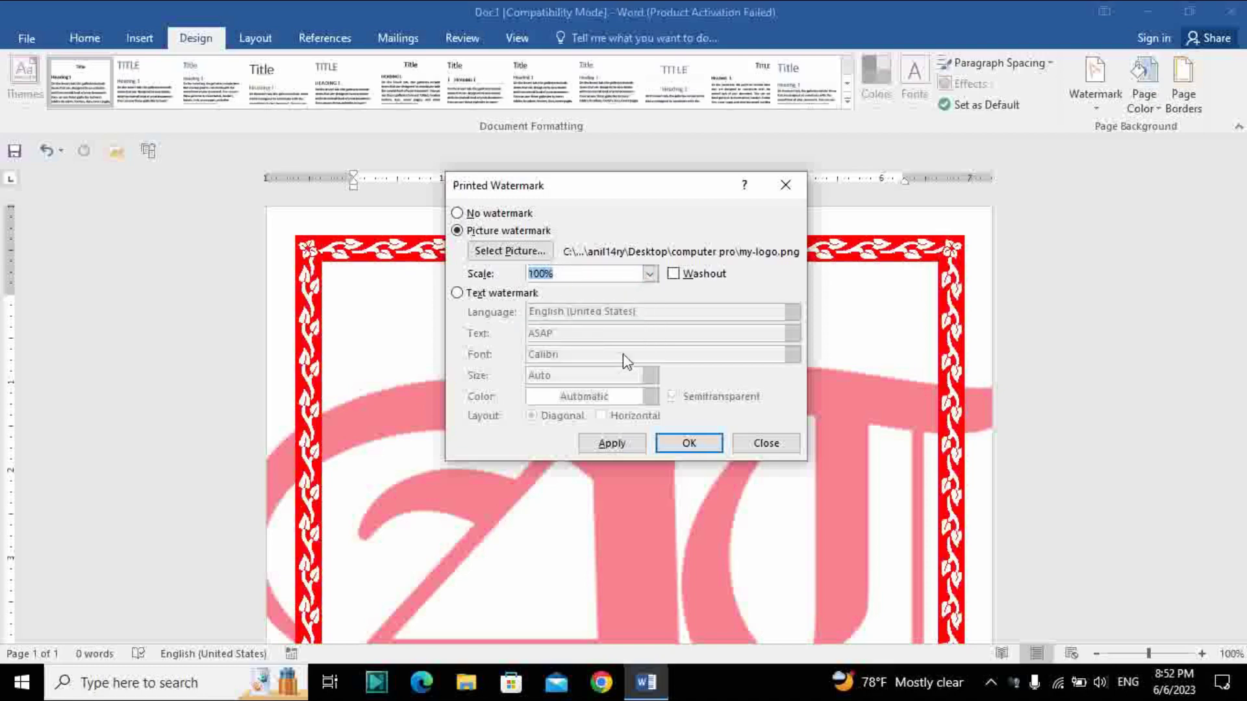
click(612, 442)
click(756, 447)
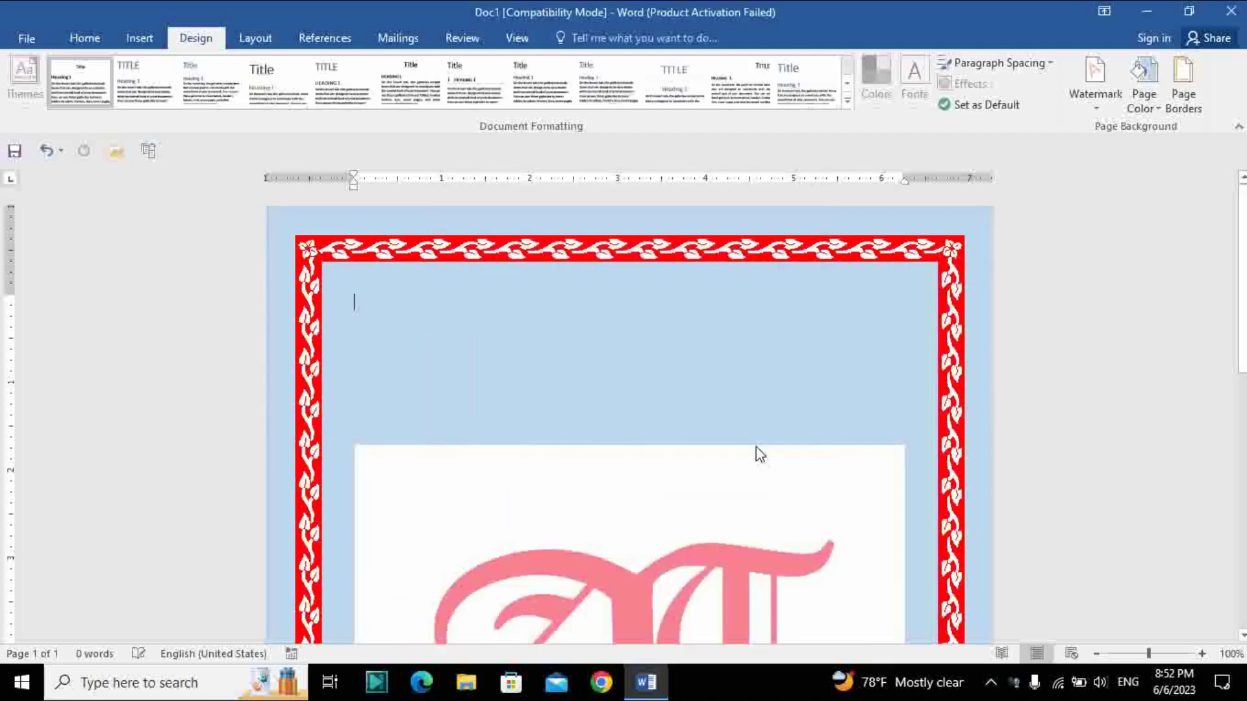
scroll(756, 447, down, 5)
scroll(723, 344, down, 2)
scroll(723, 344, up, 2)
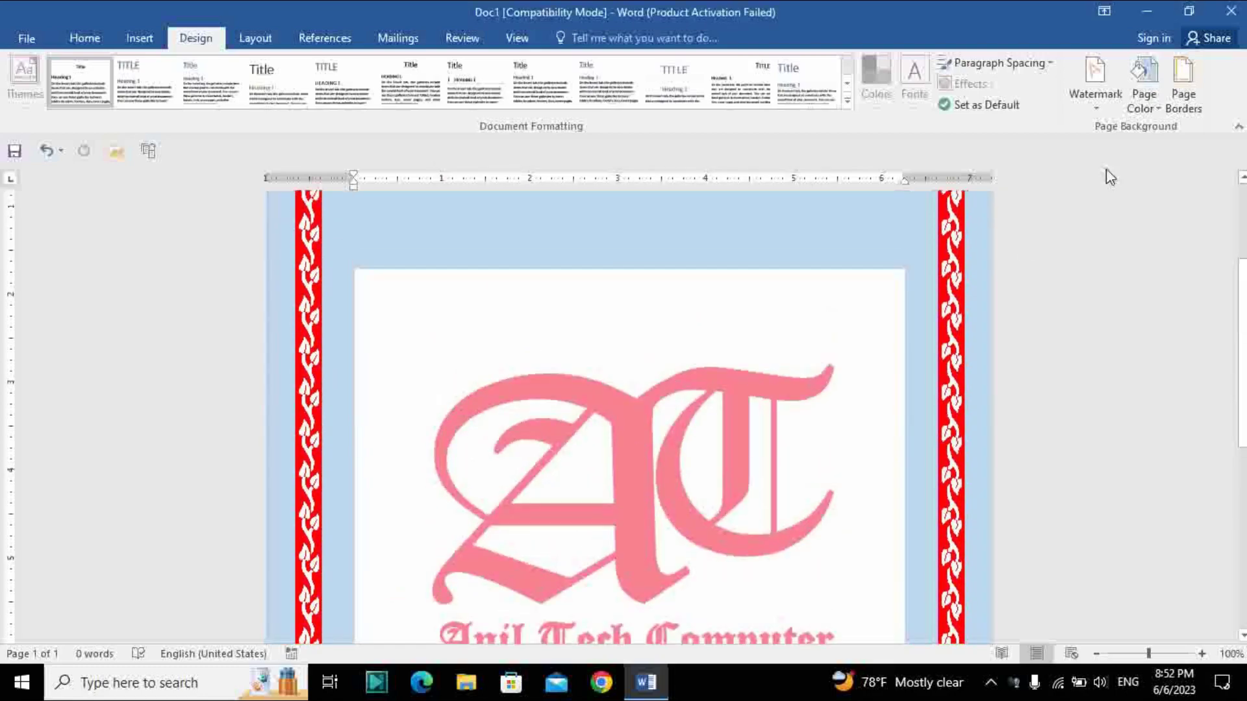
Switch to a text watermark, replacing 'ASAP' with the company name
click(1103, 97)
click(934, 498)
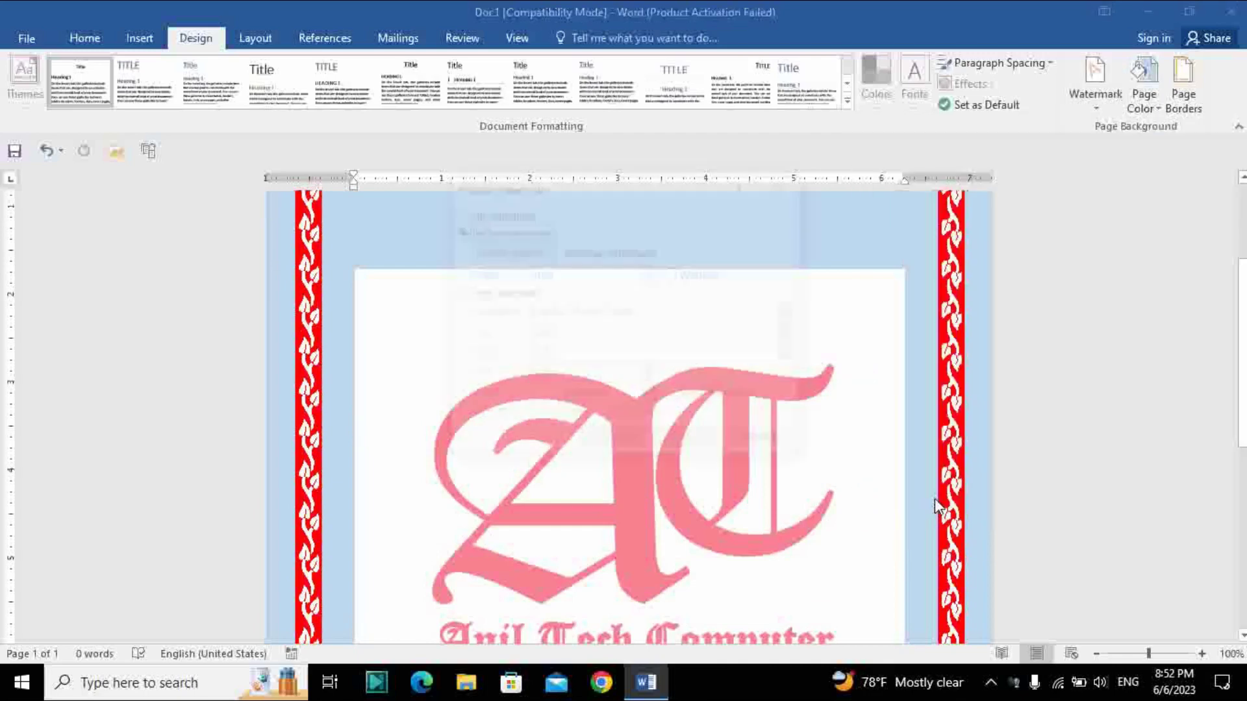
click(457, 293)
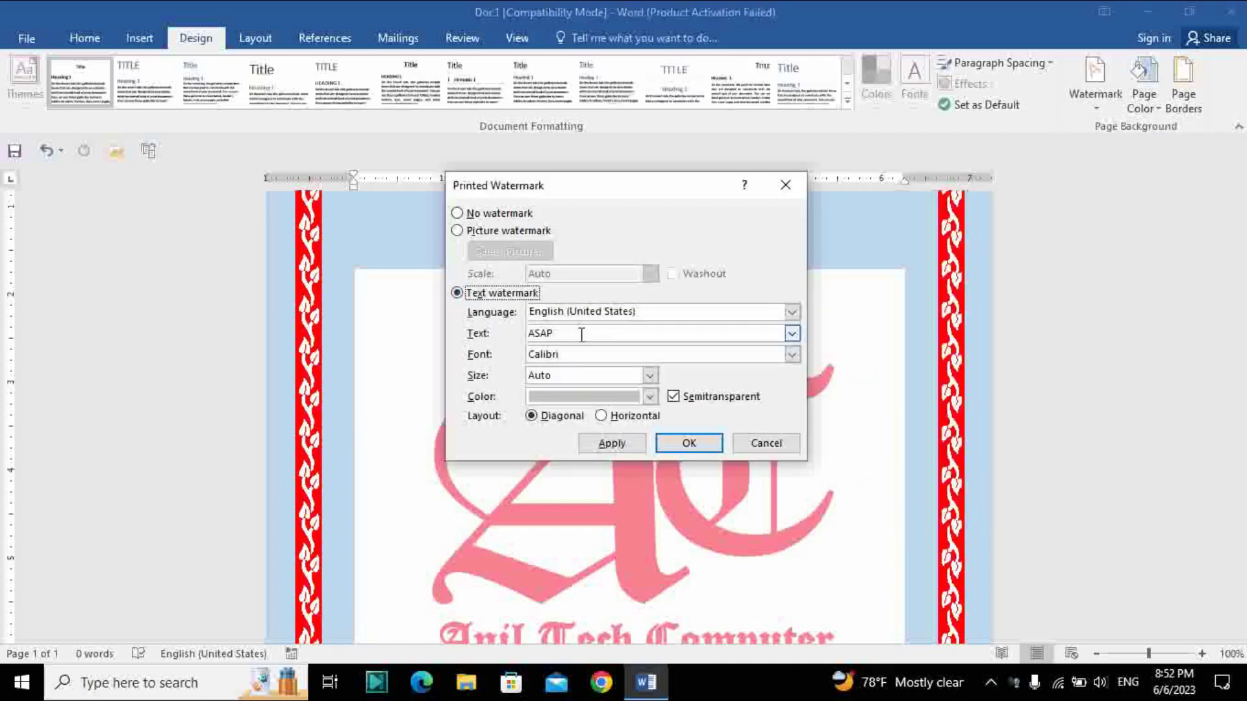
click(545, 332)
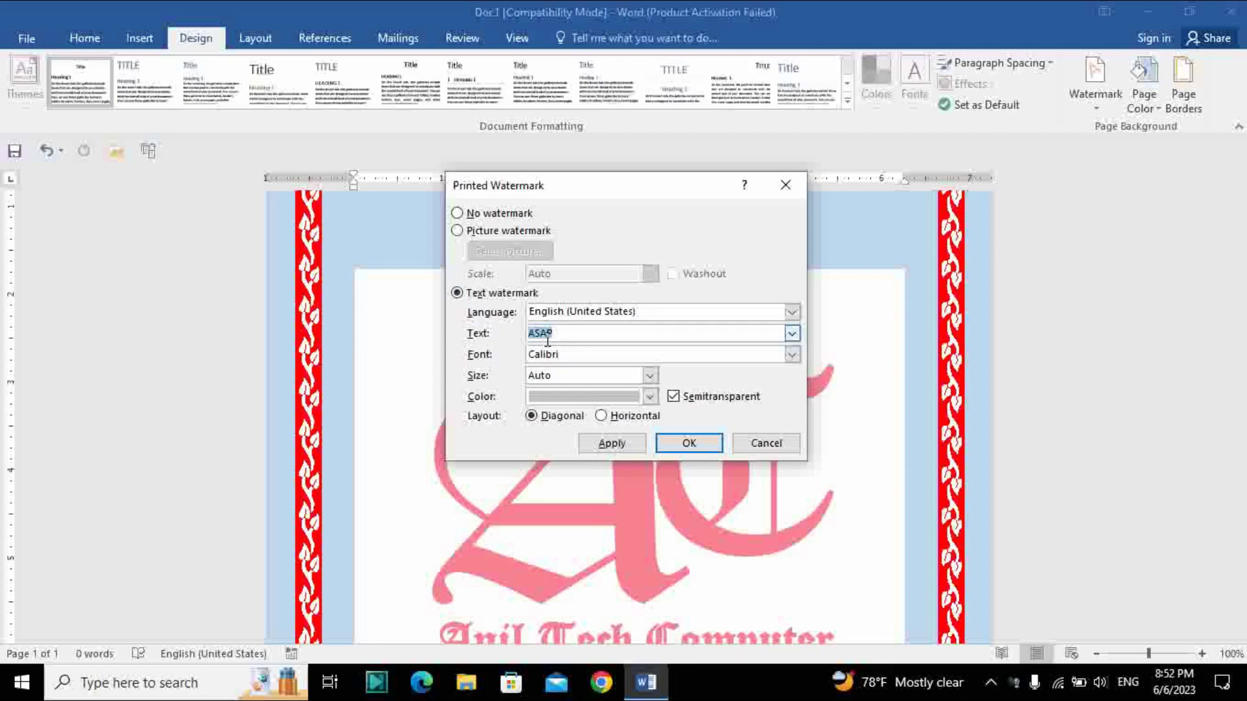
key(BackSpace)
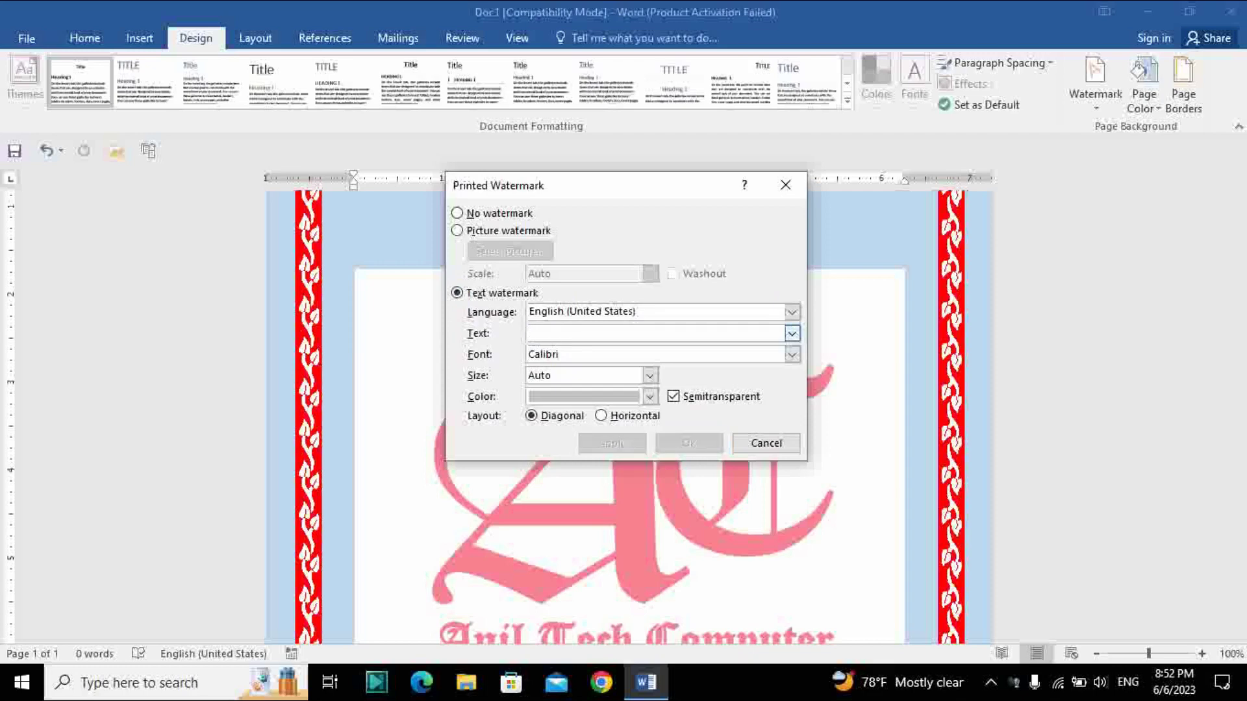
text(Anil Tech Computer)
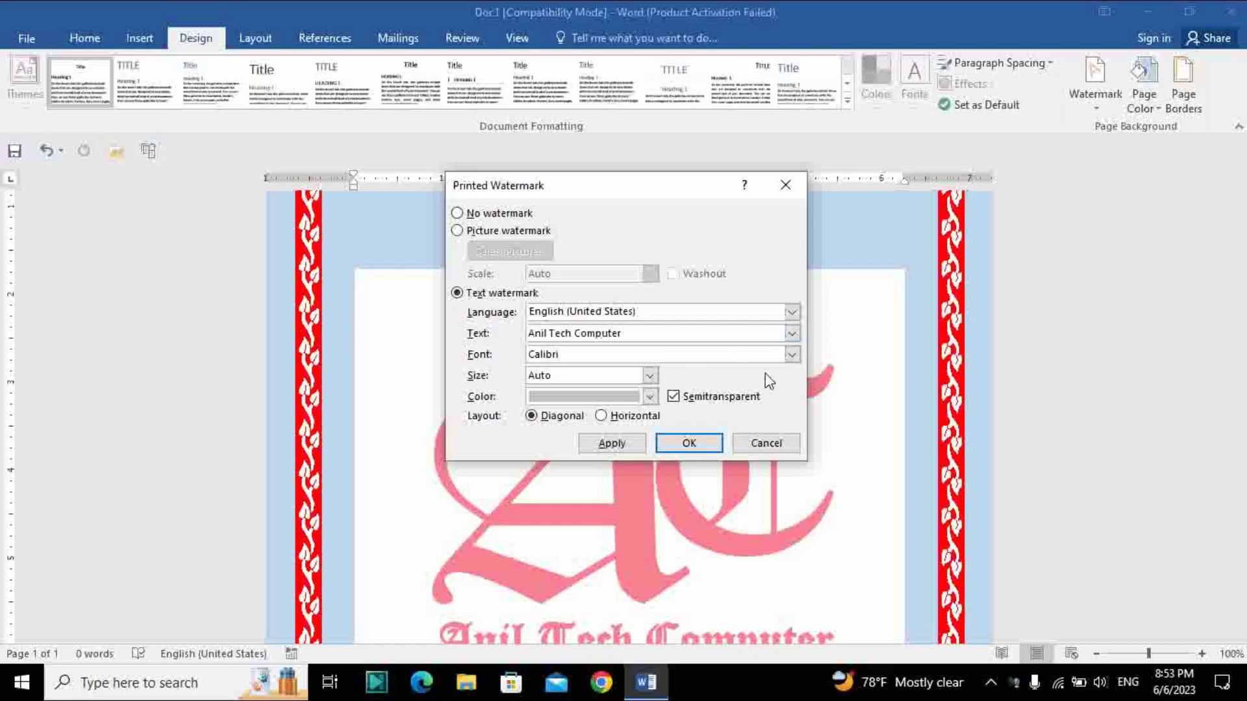
Make the watermark text size 54, red and diagonal, and confirm it
click(649, 376)
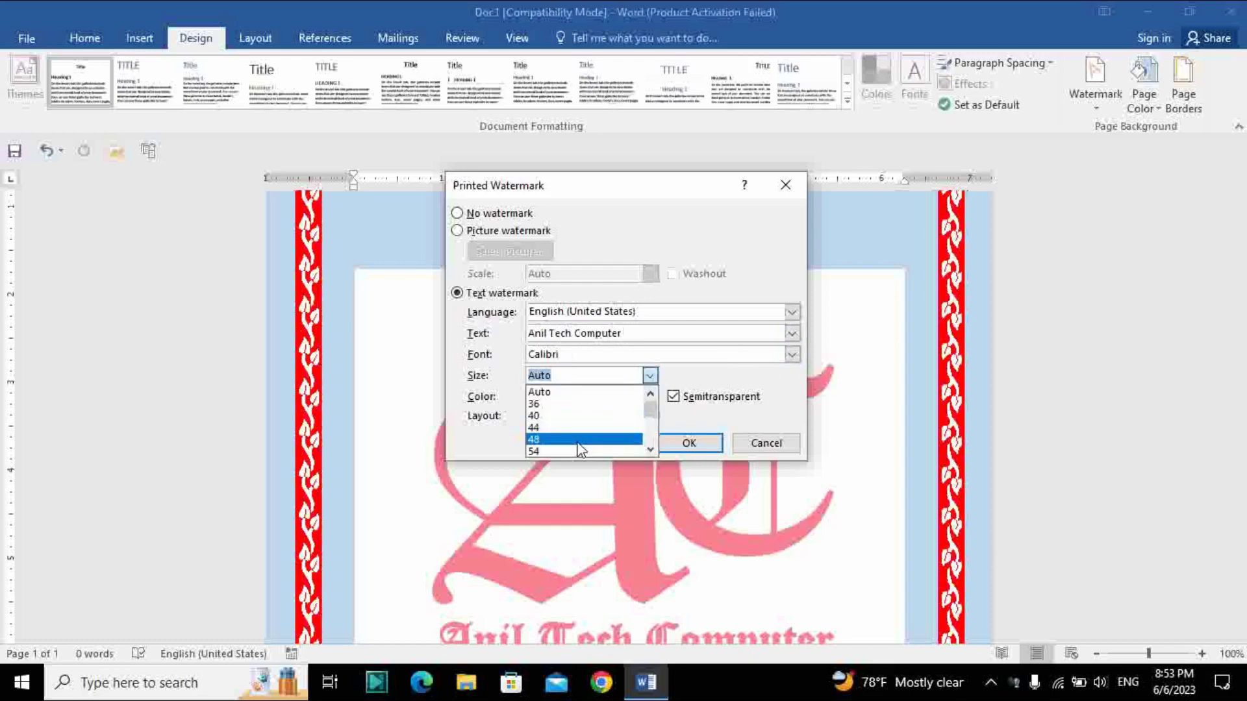
click(571, 452)
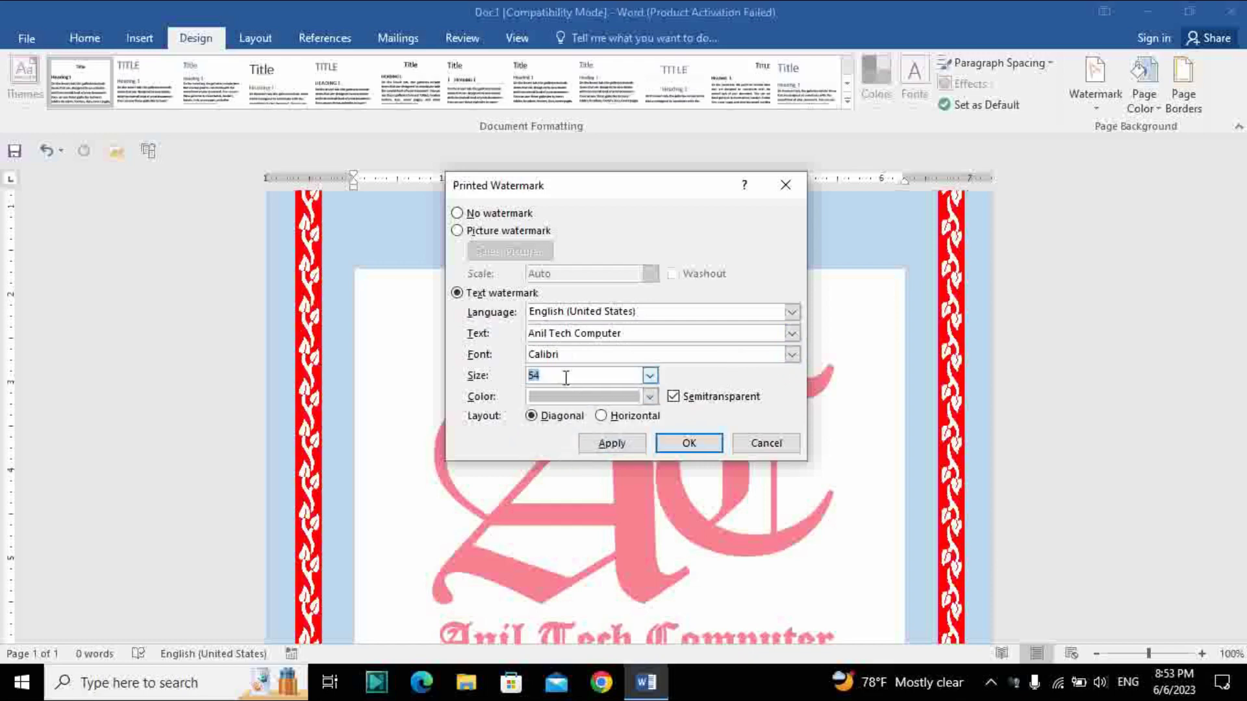
click(649, 396)
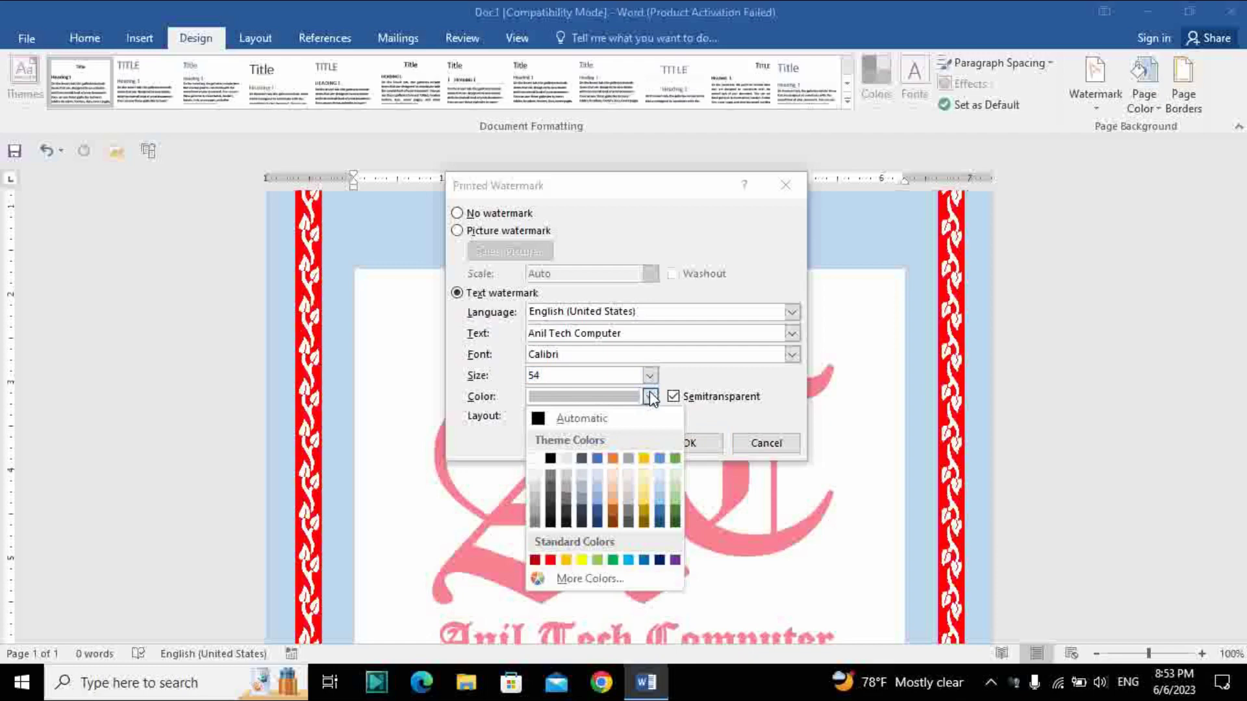
click(549, 557)
click(562, 419)
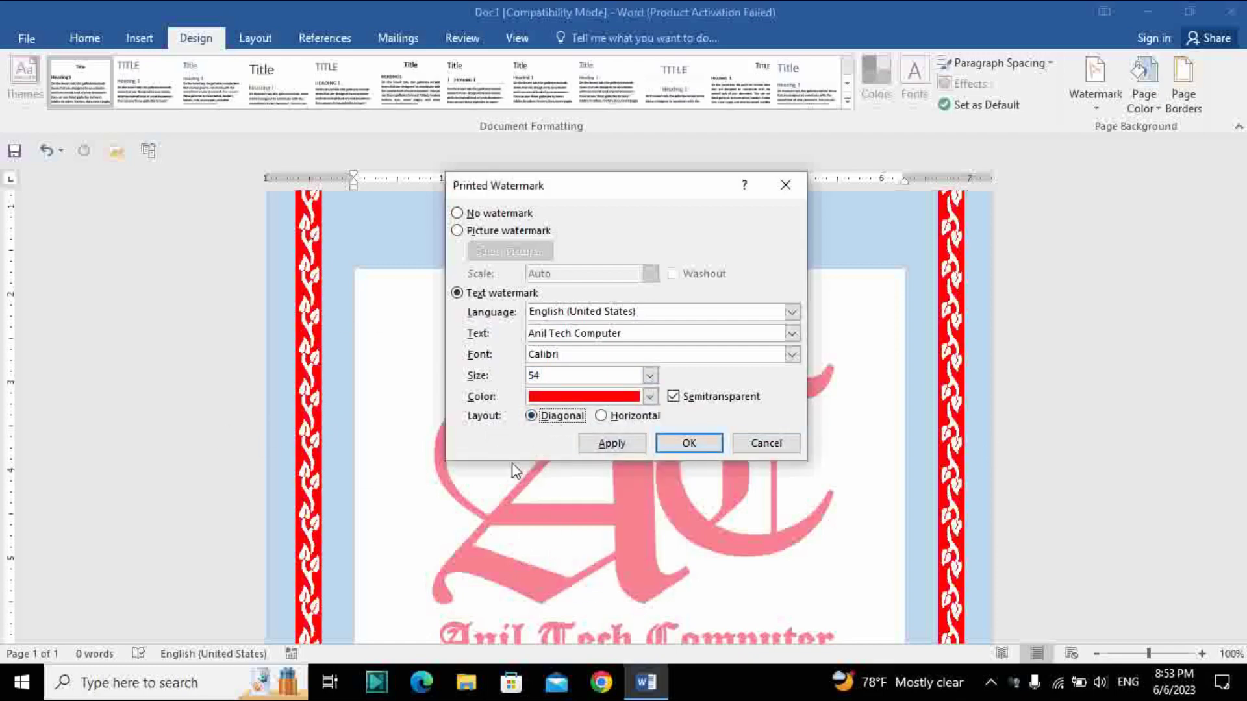
click(687, 448)
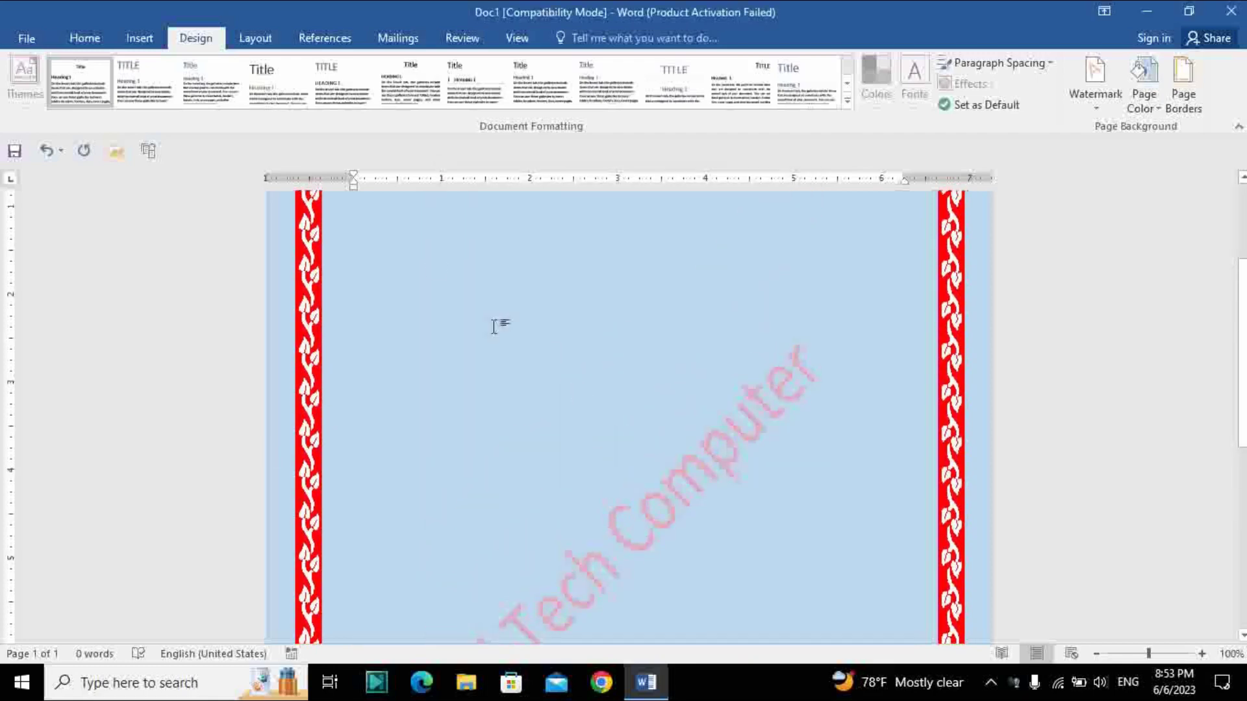
click(255, 39)
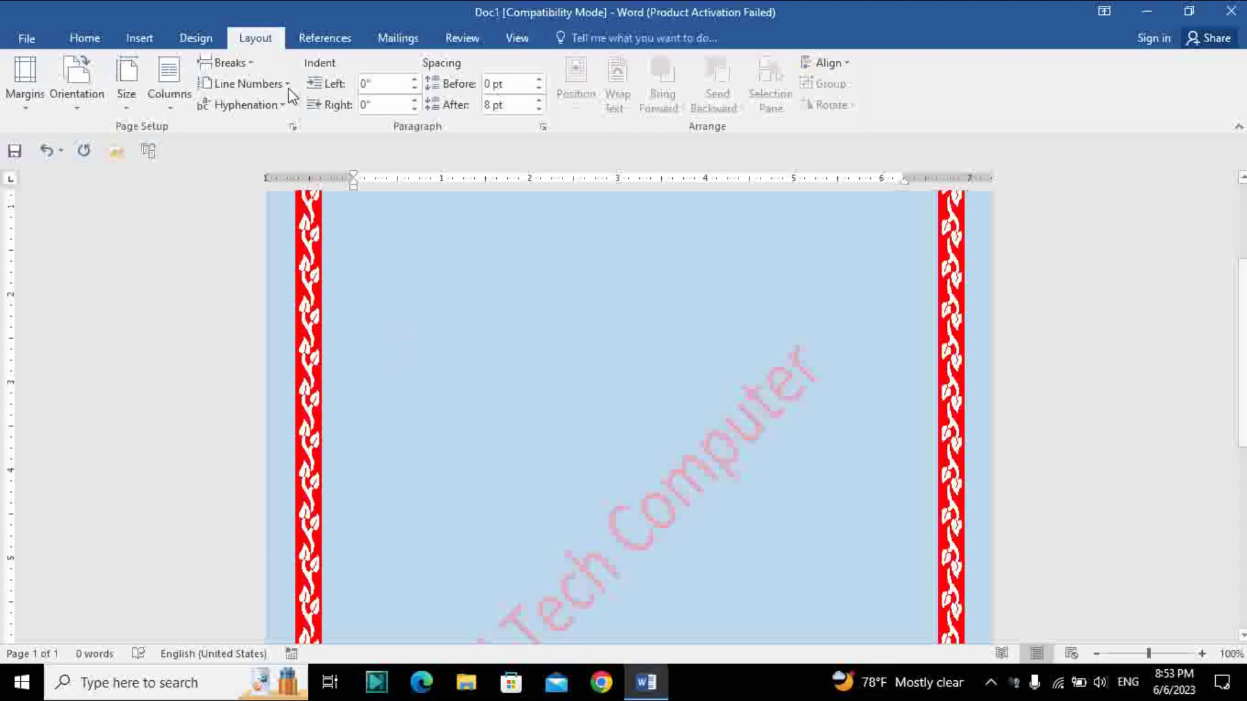
Change the paper size to Letter, then to A4
click(126, 100)
click(200, 140)
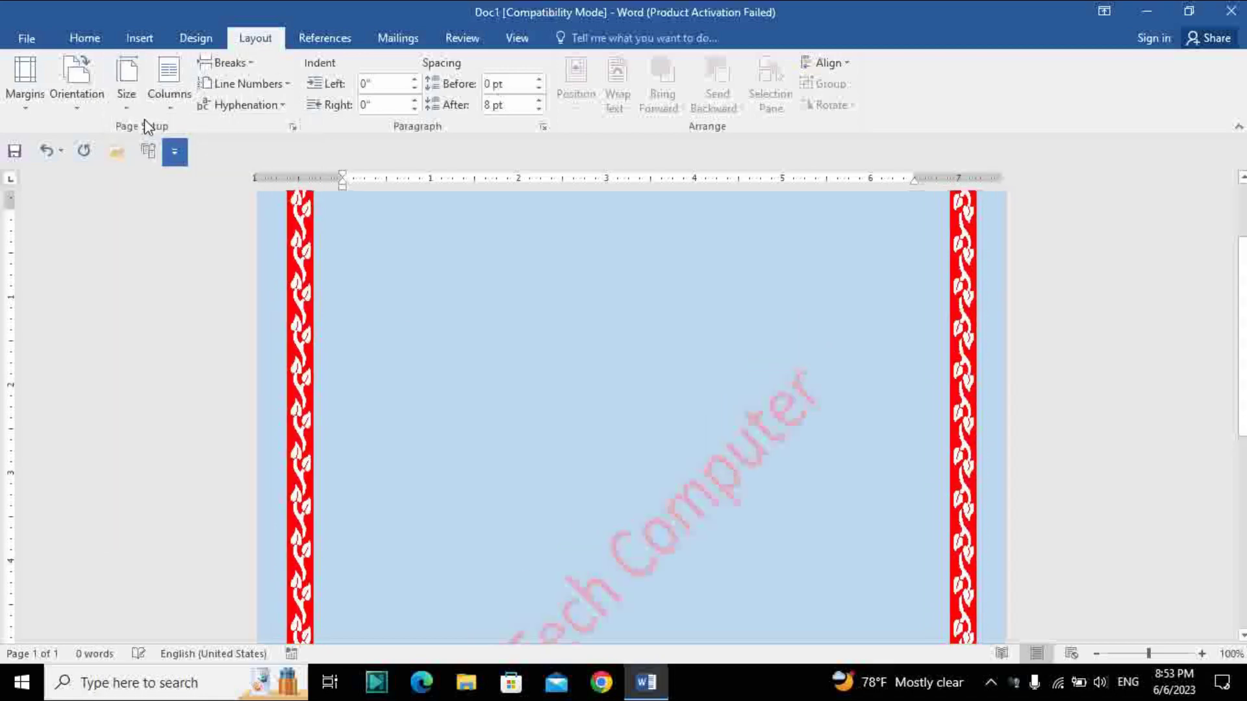
click(126, 97)
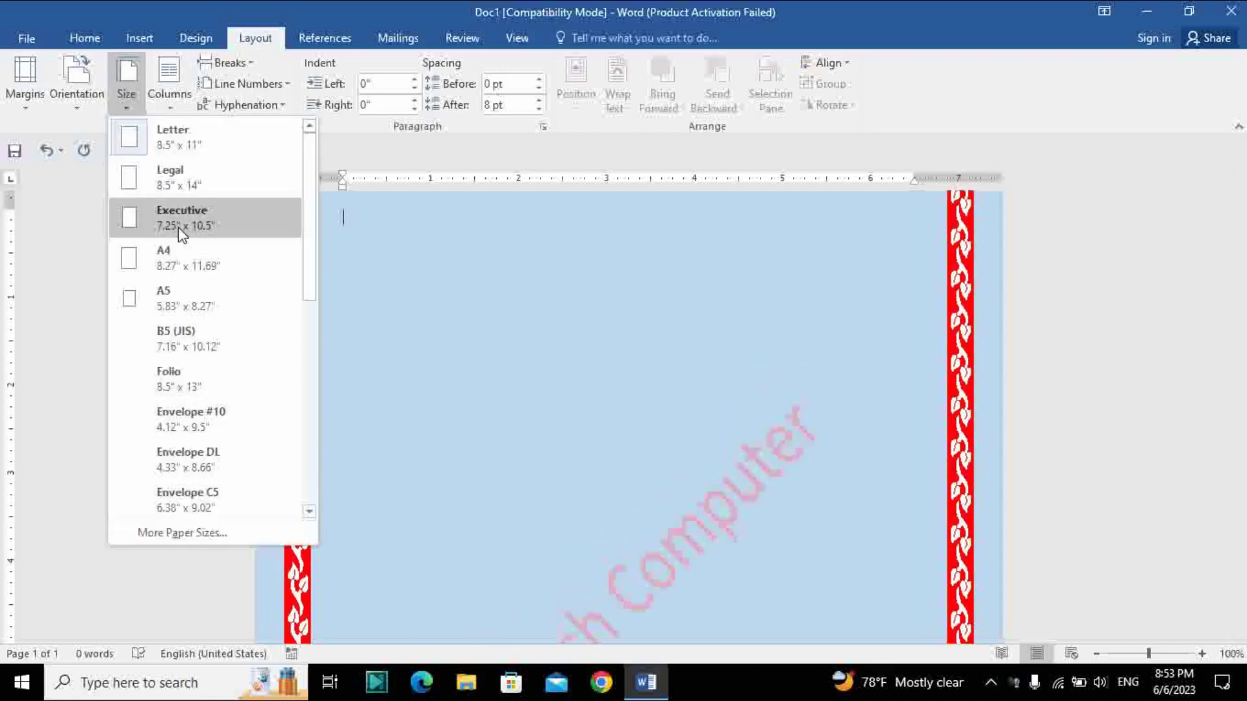
click(248, 266)
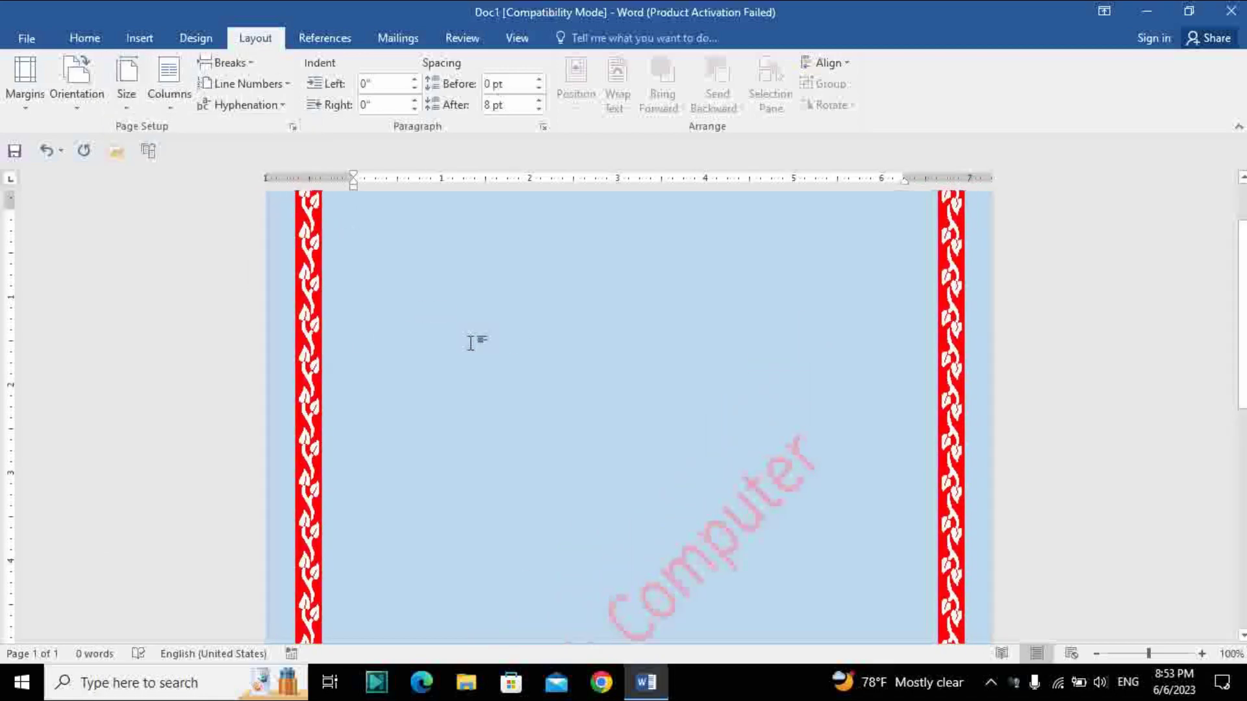
Turn the page to landscape and then back to portrait
click(85, 102)
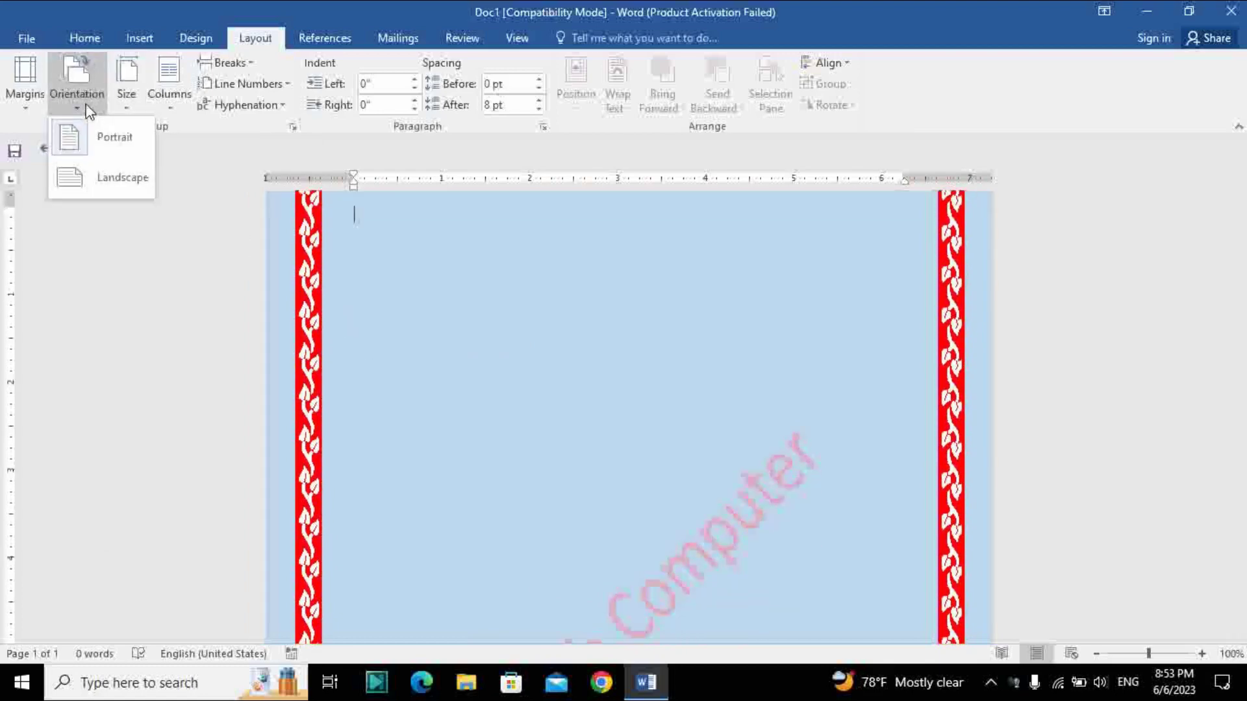
click(126, 188)
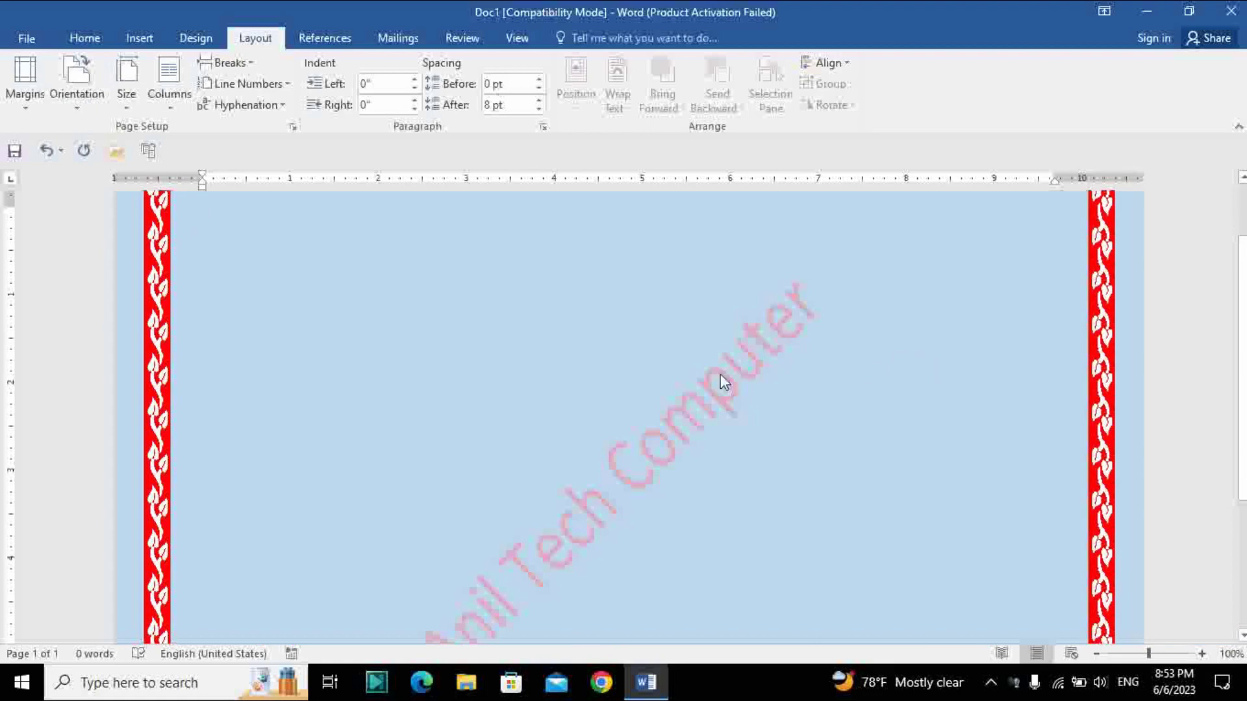
click(77, 81)
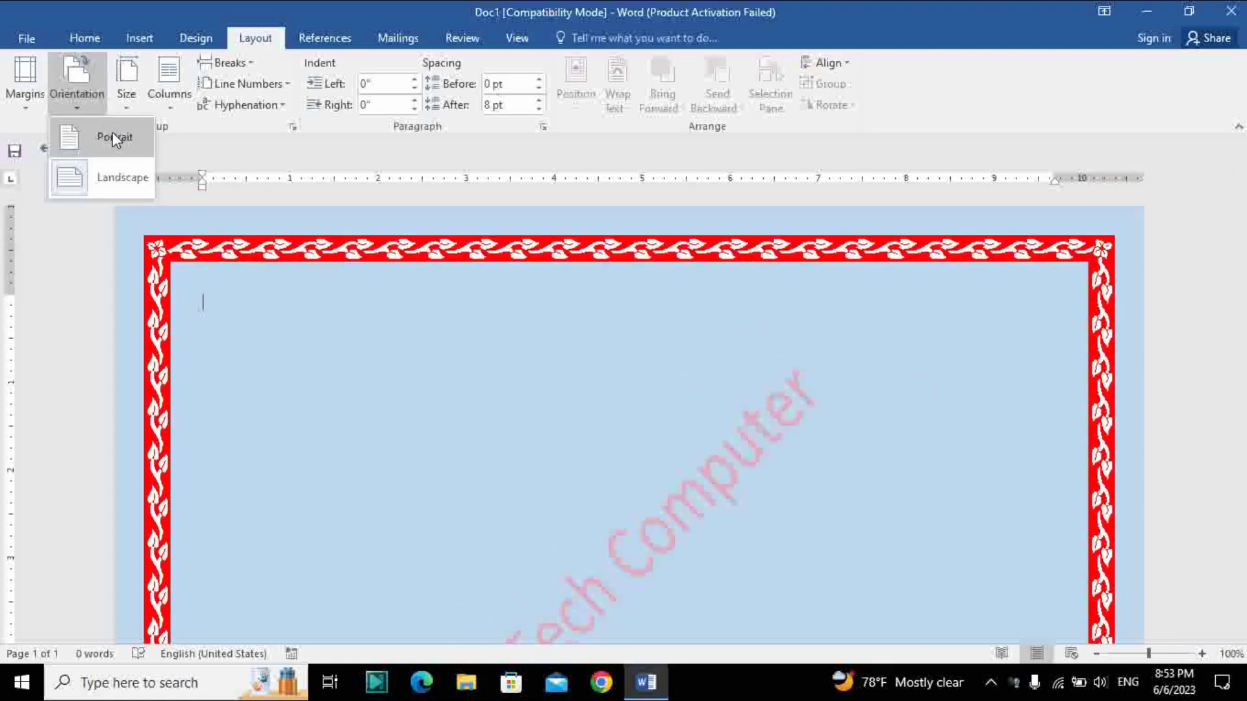
click(112, 131)
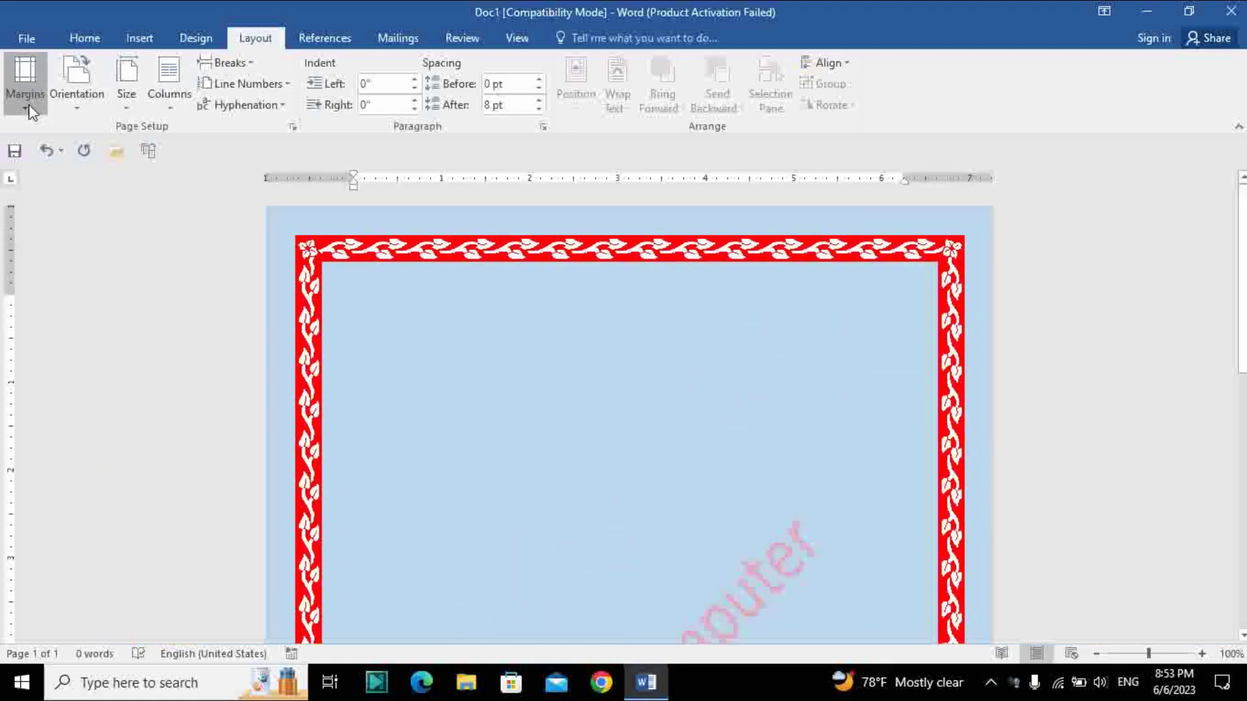
click(26, 100)
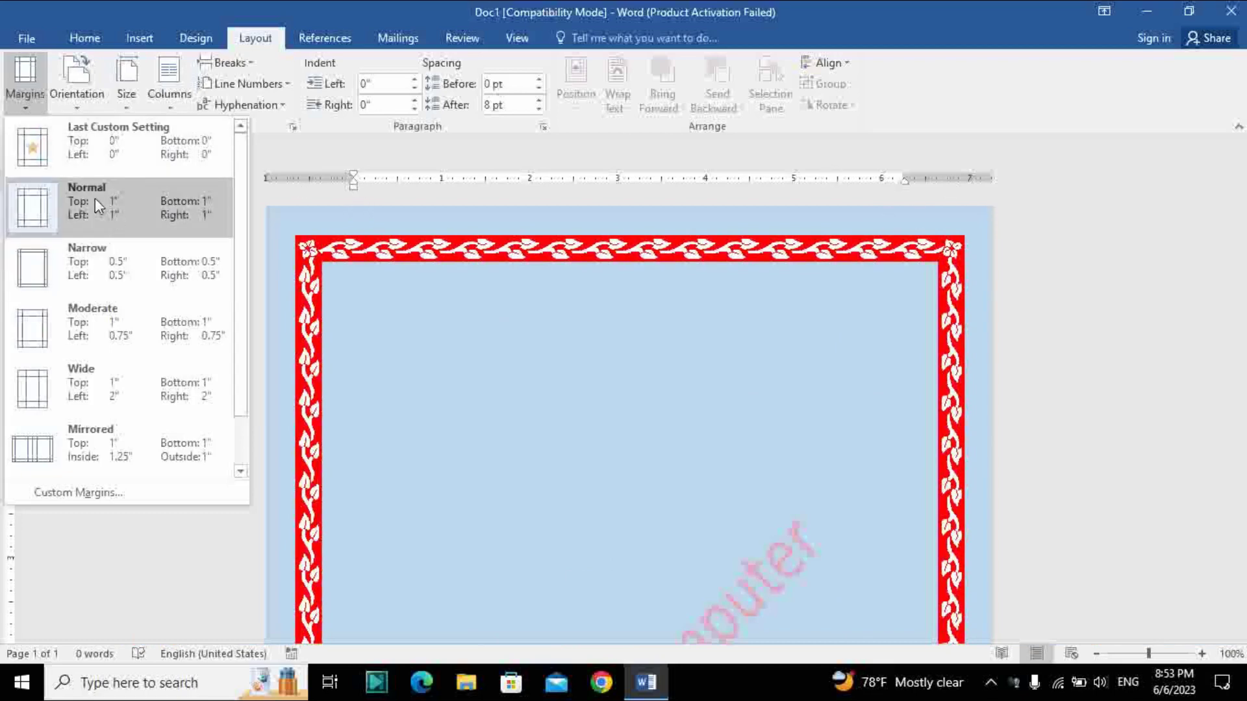
Apply Narrow margins, then set custom 0.6-inch top, bottom, left and right margins
click(100, 263)
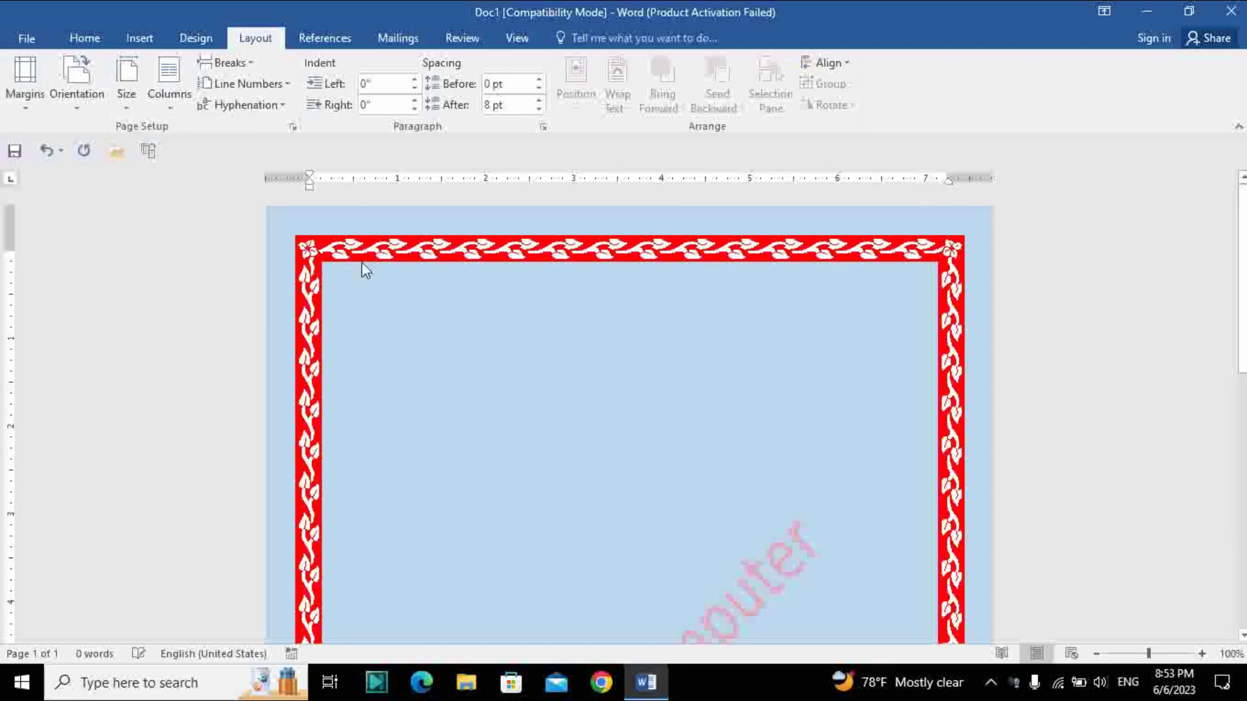
click(26, 97)
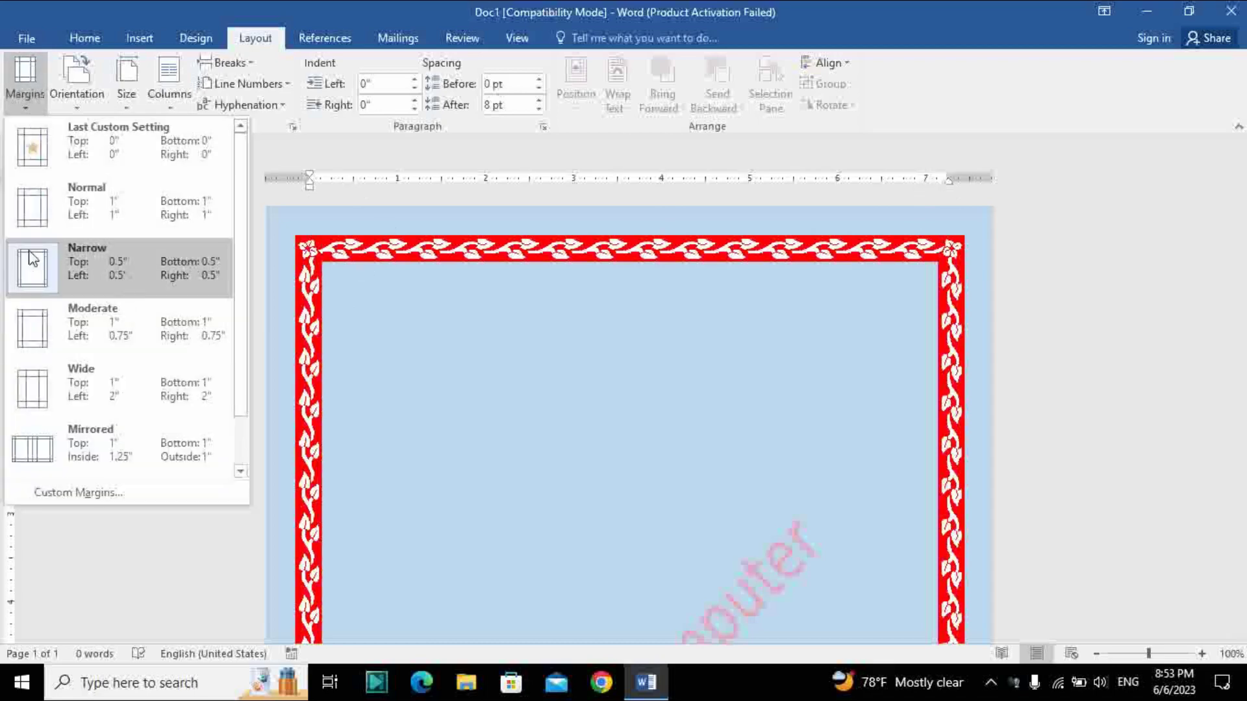
click(61, 491)
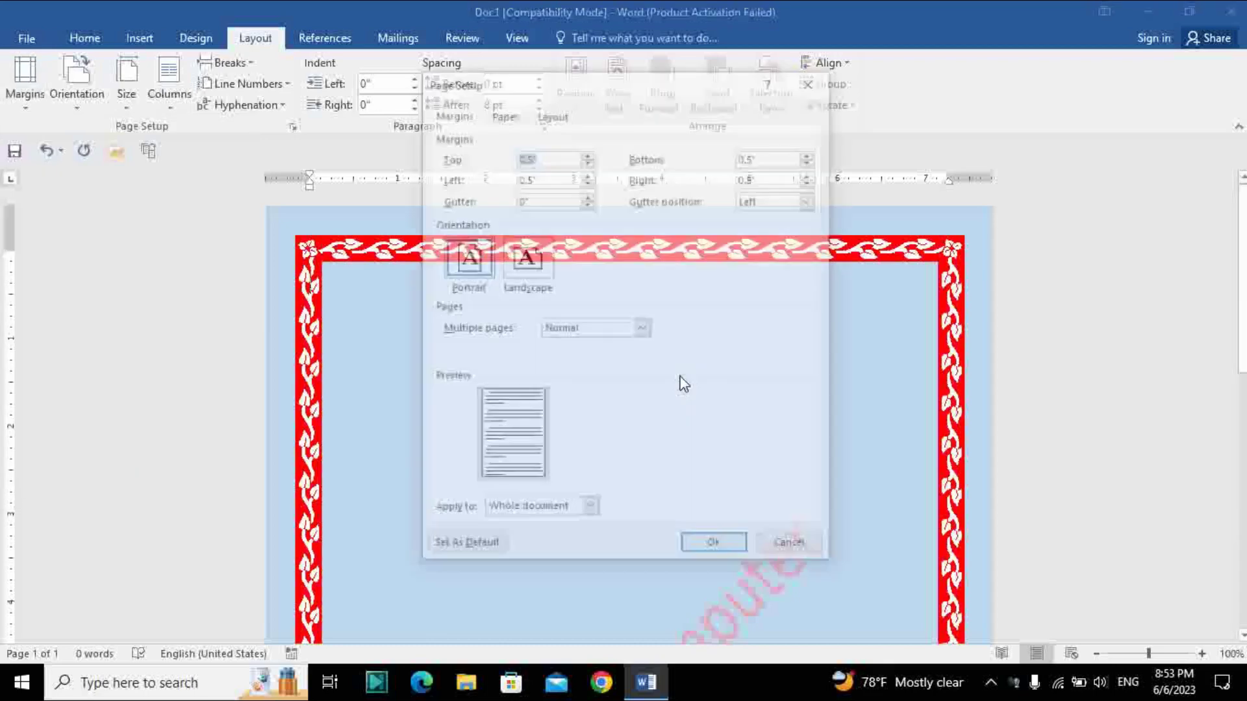
text(0.)
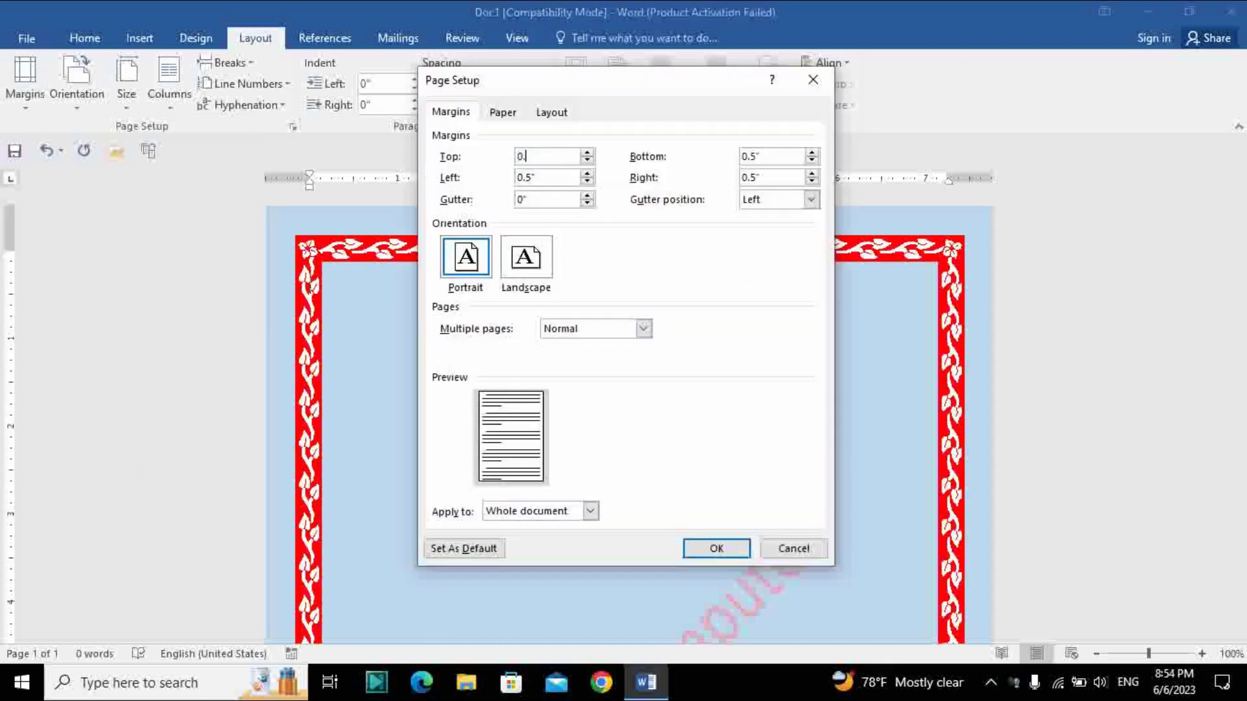
key(Tab)
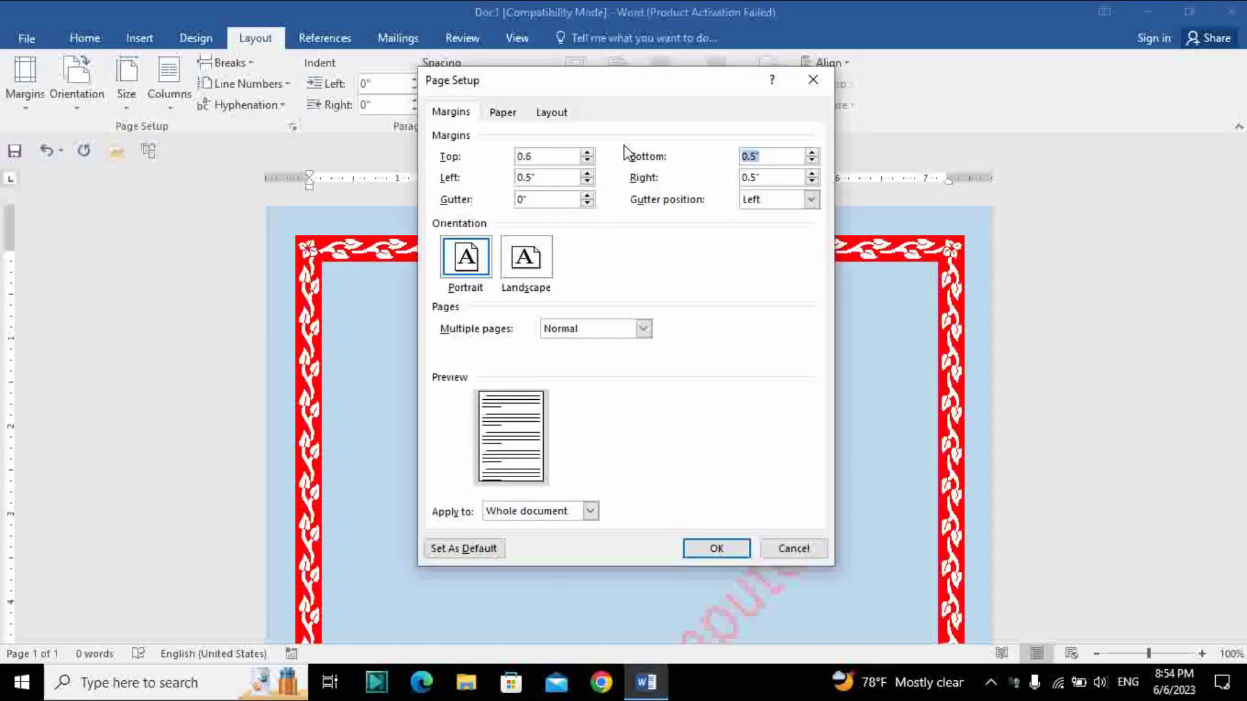
text(0.6)
drag(572, 184, 491, 180)
text(0.6)
drag(765, 178, 743, 178)
text(0)
text(.6)
click(707, 543)
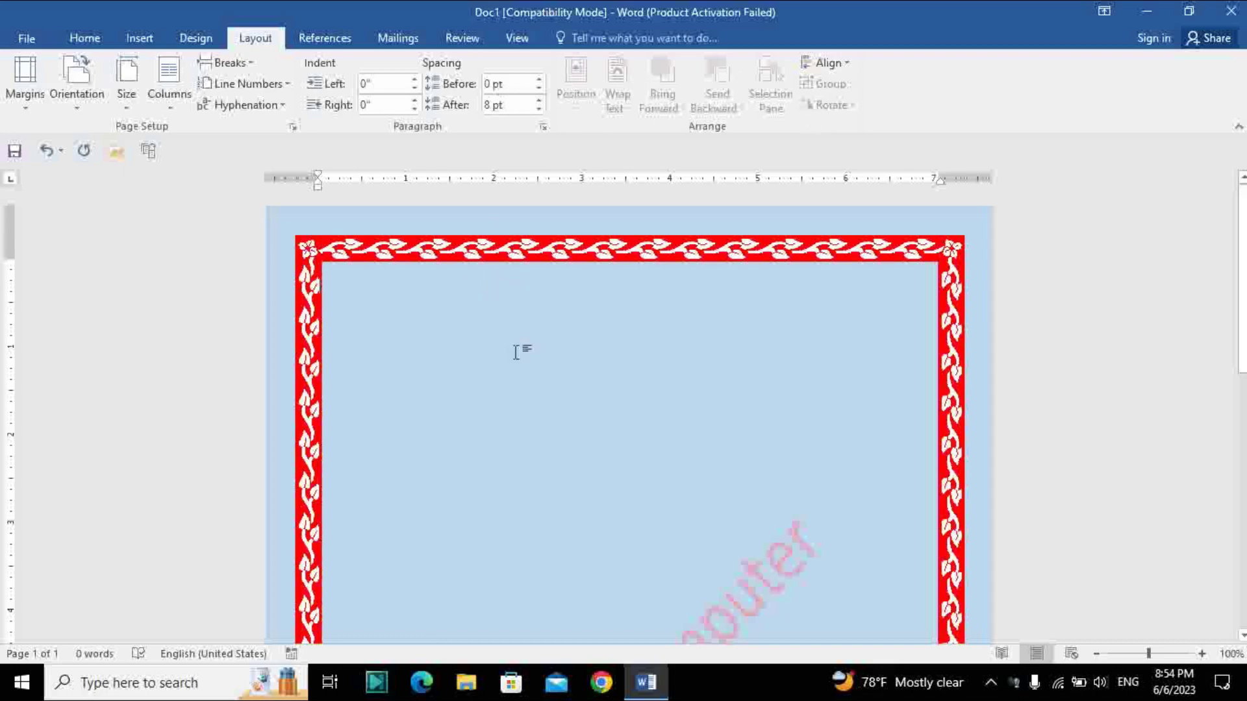
Remove the watermark and set the page colour to No Color
click(191, 41)
click(1107, 104)
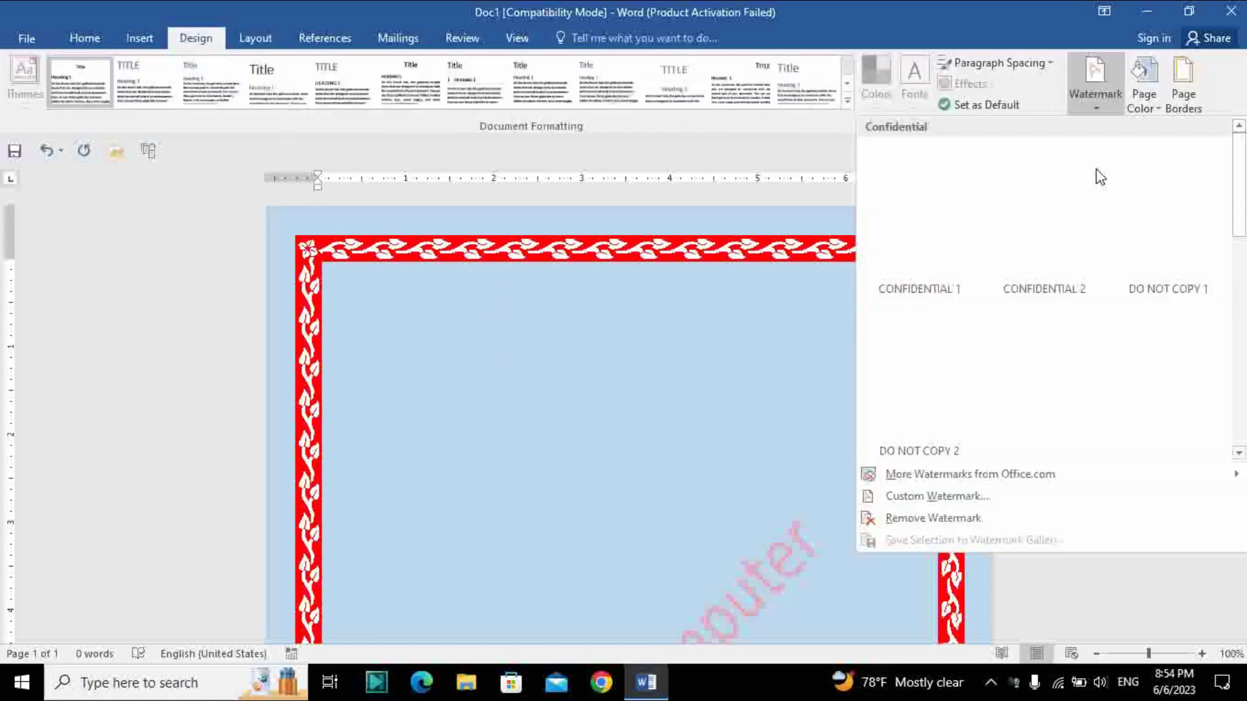
click(1008, 517)
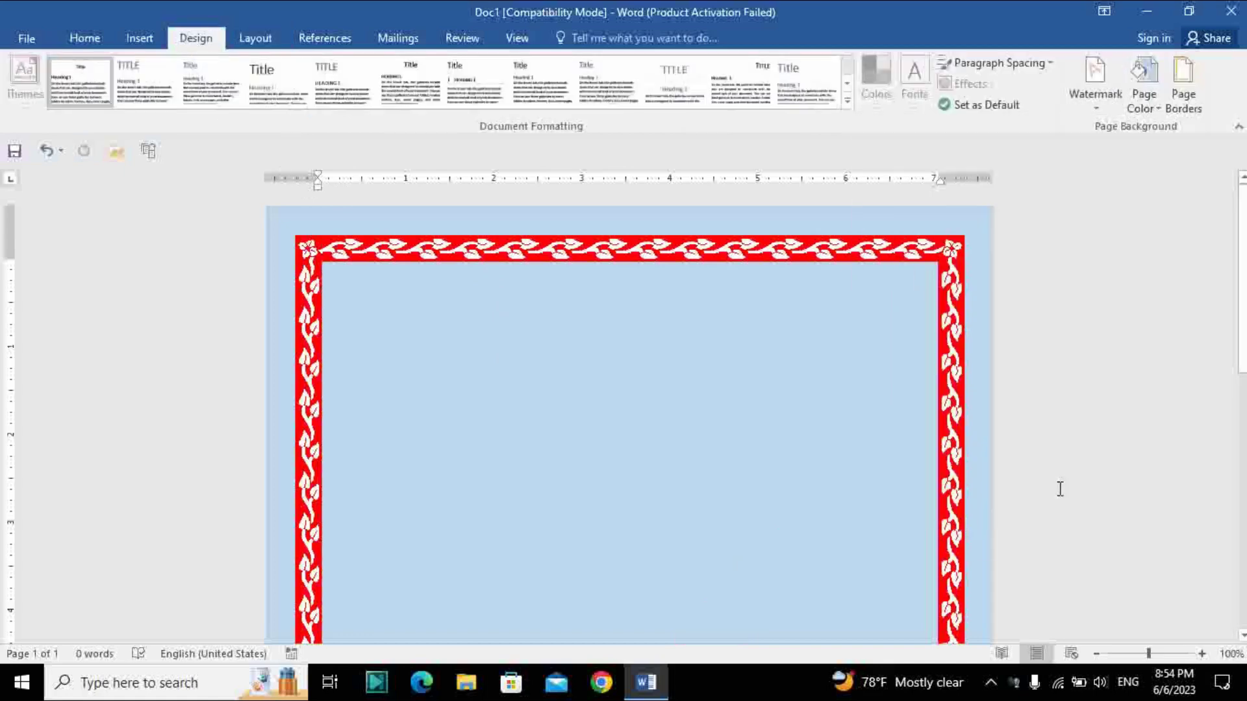
click(1155, 110)
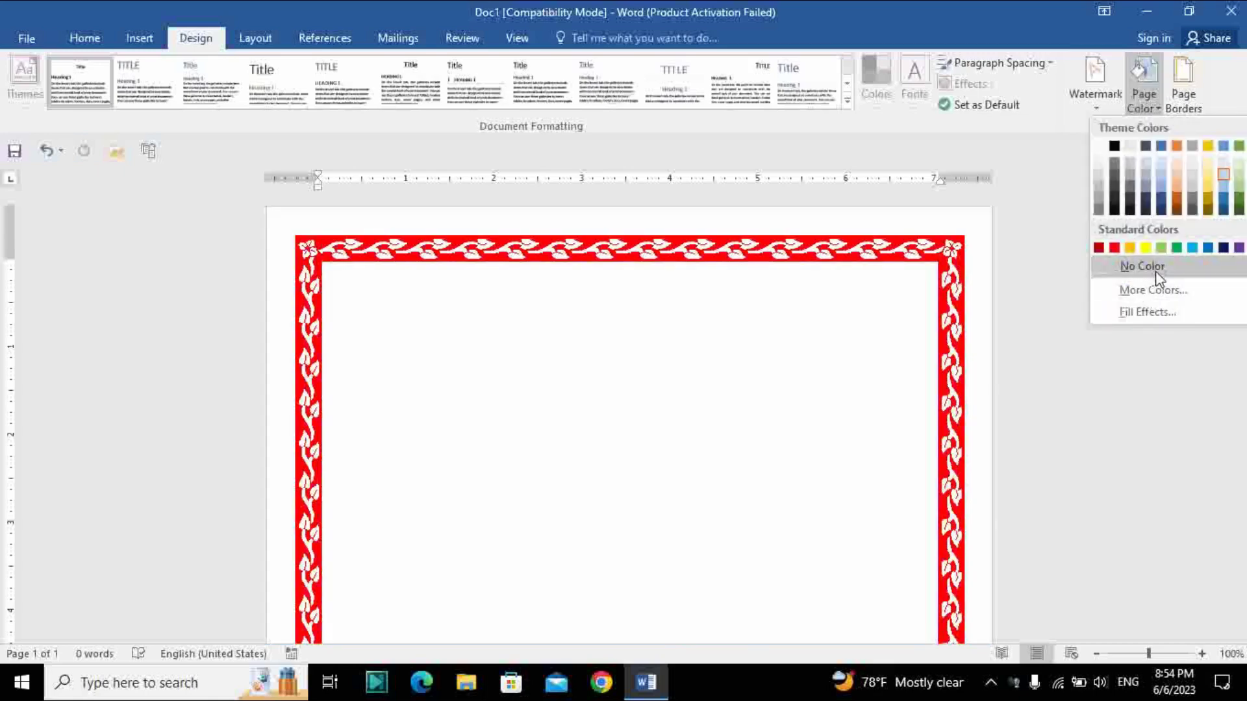
click(1158, 276)
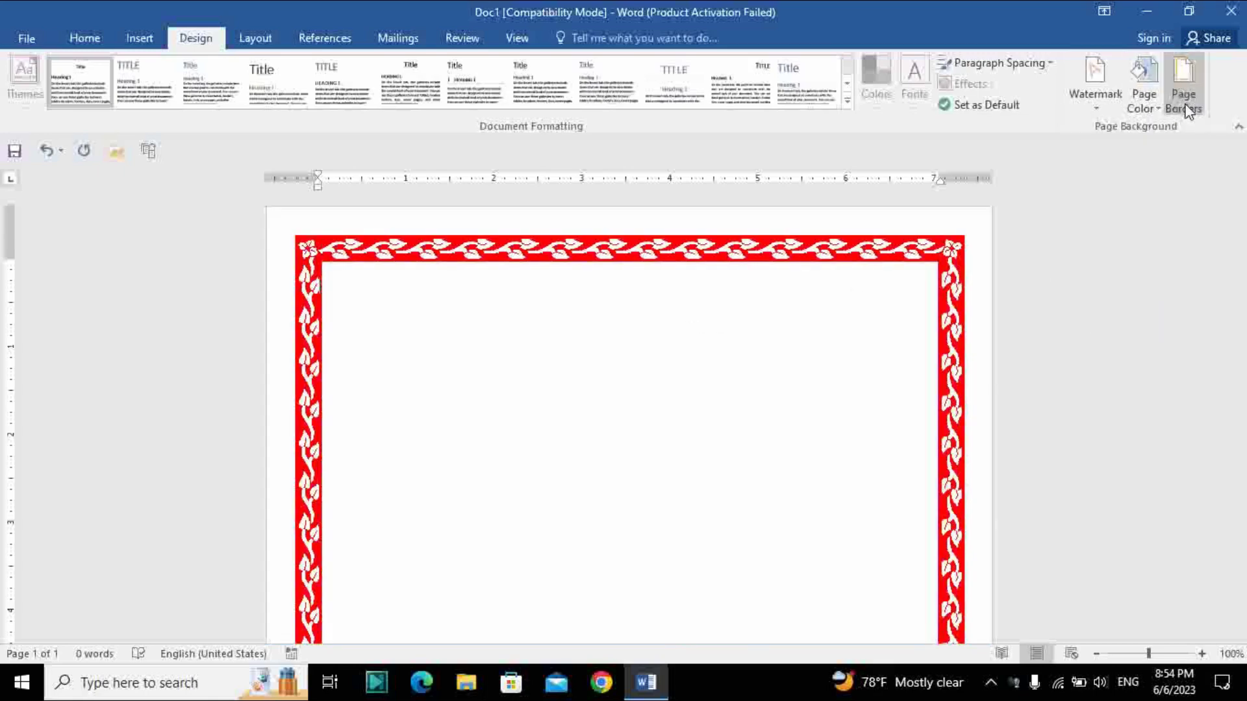
Remove the left, top, right and bottom edges of the red page border
click(1183, 84)
click(931, 302)
click(953, 262)
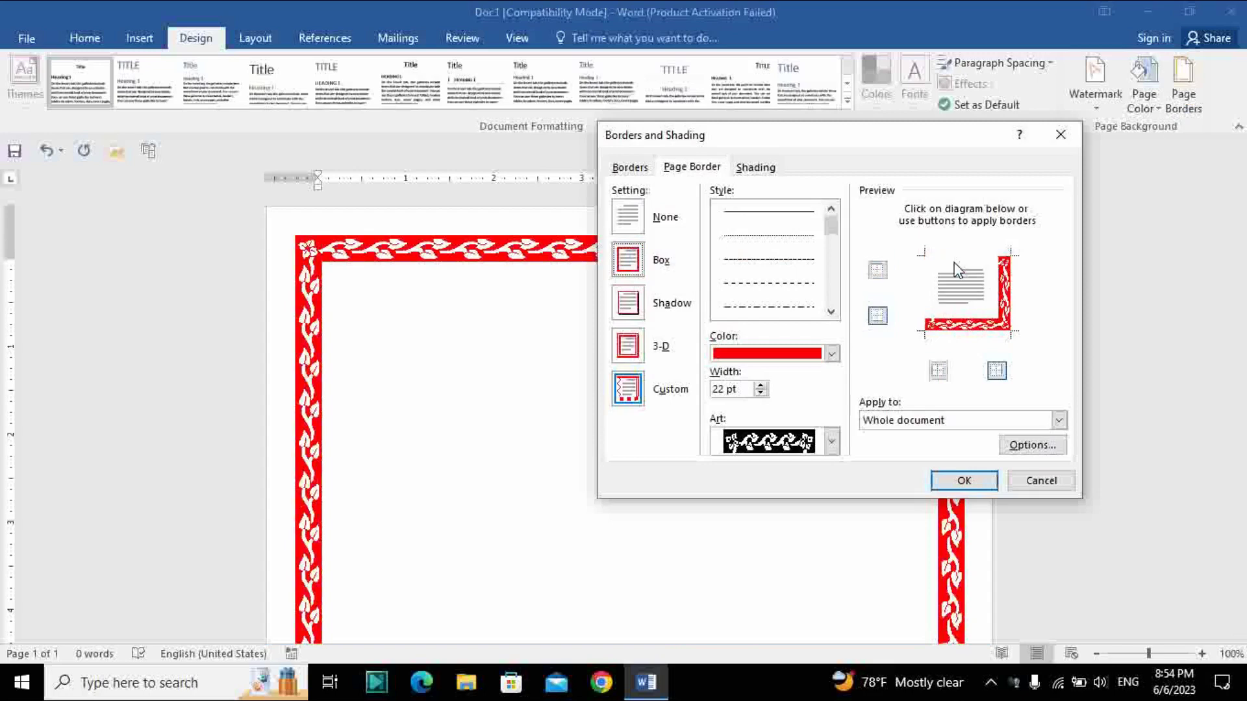
click(1006, 299)
click(978, 333)
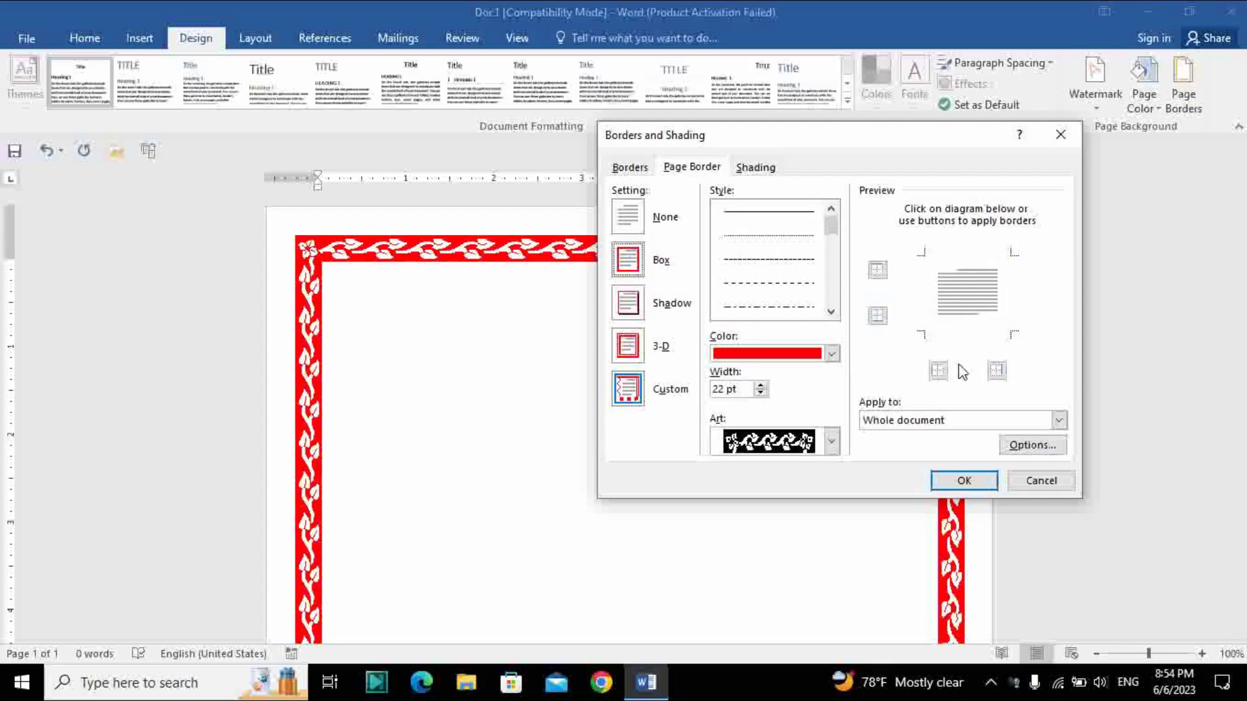
click(965, 484)
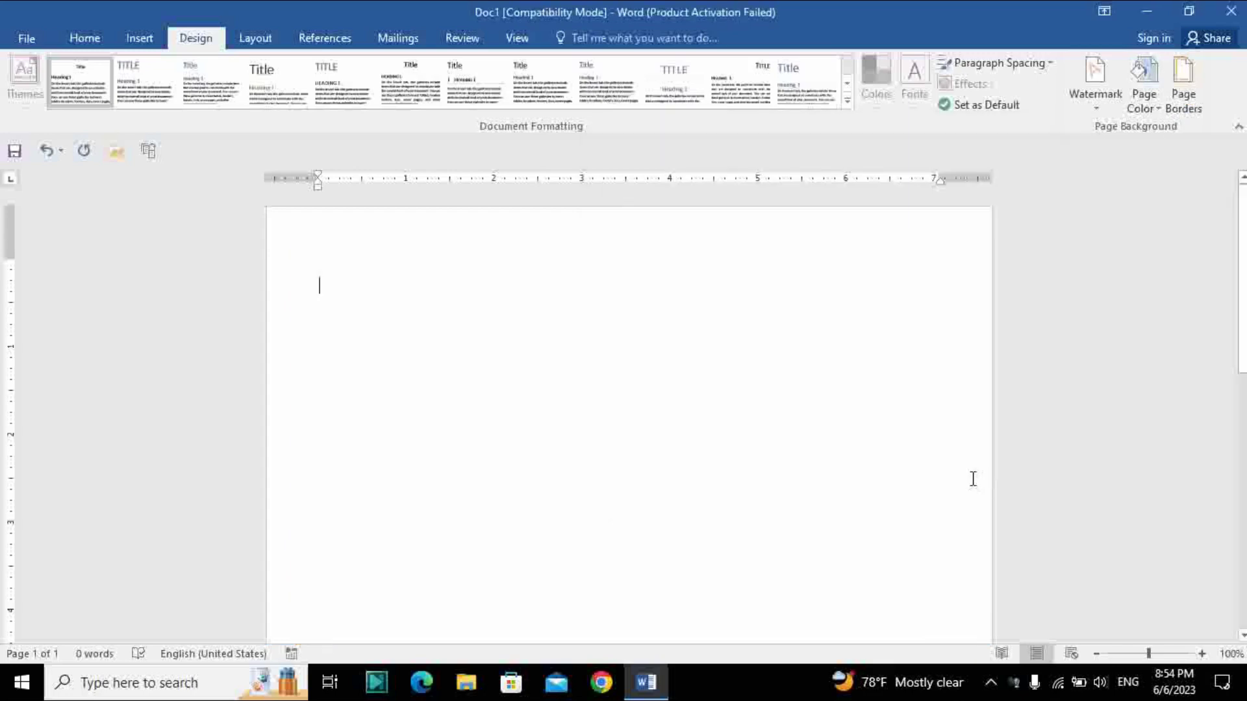
Generate five paragraphs of sample text with =rand(5)
click(256, 39)
text(=rand)
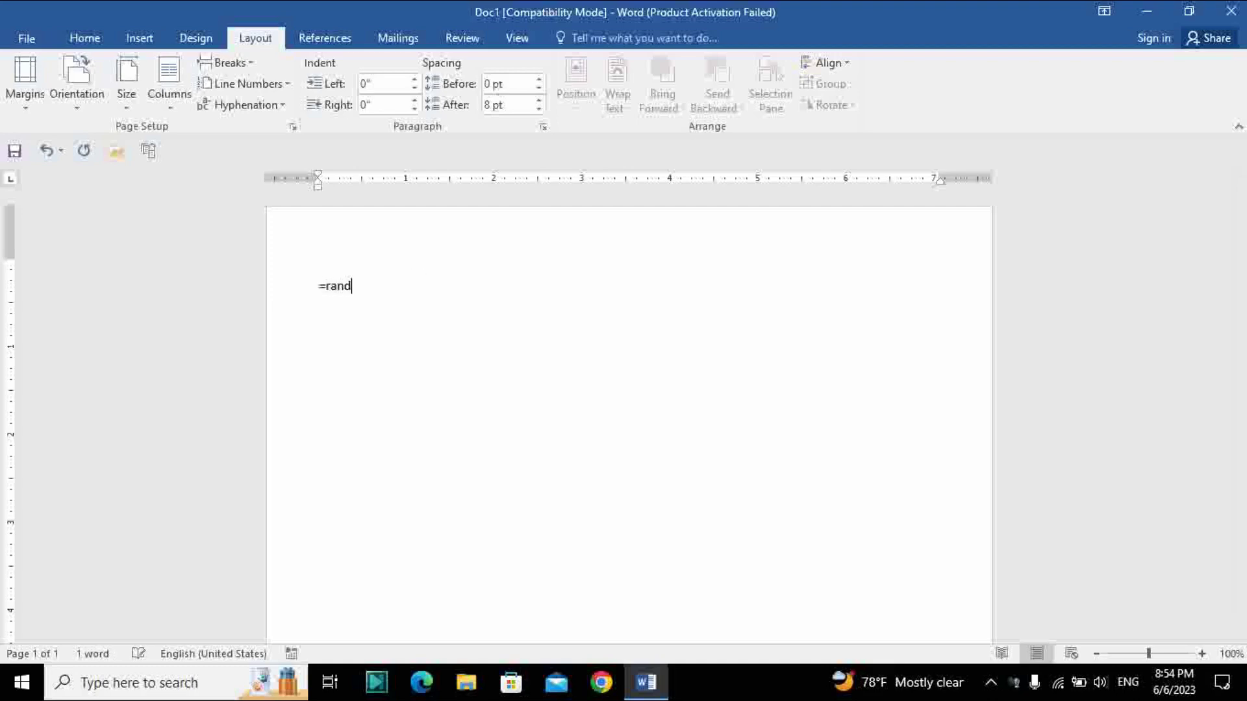
text(()
text(5)
key(Return)
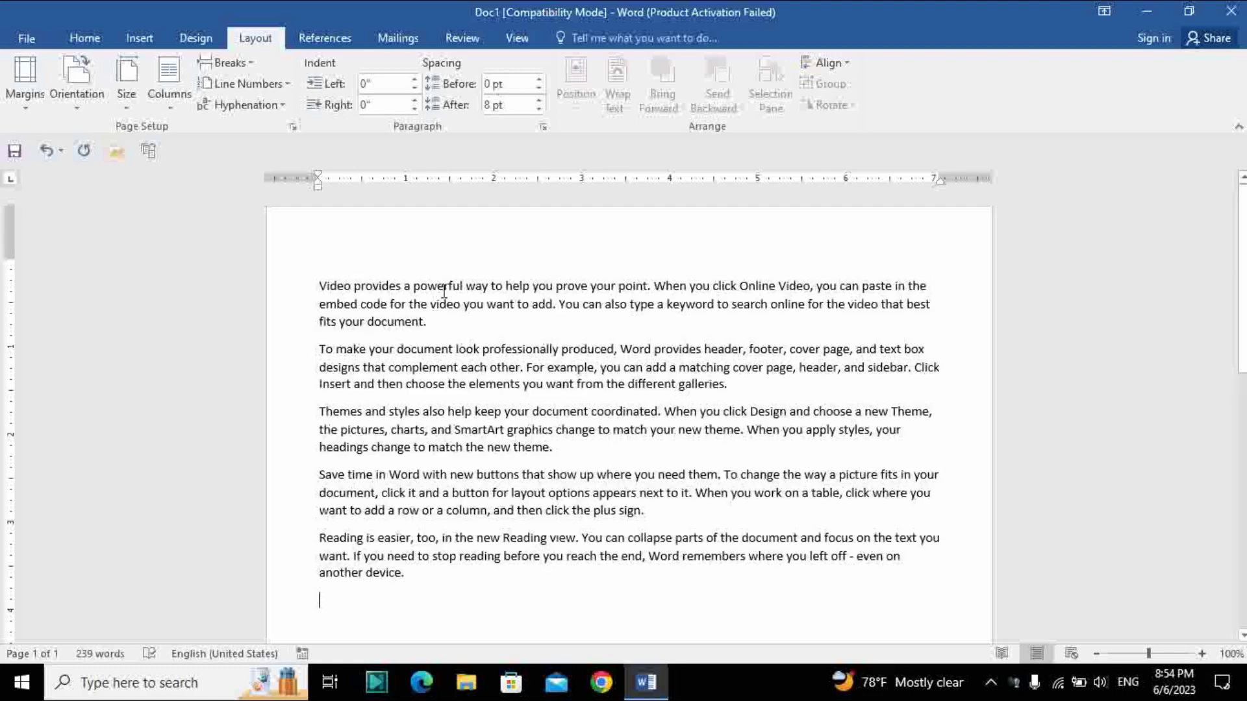
Lay the sample text out in three columns via More Columns
click(166, 105)
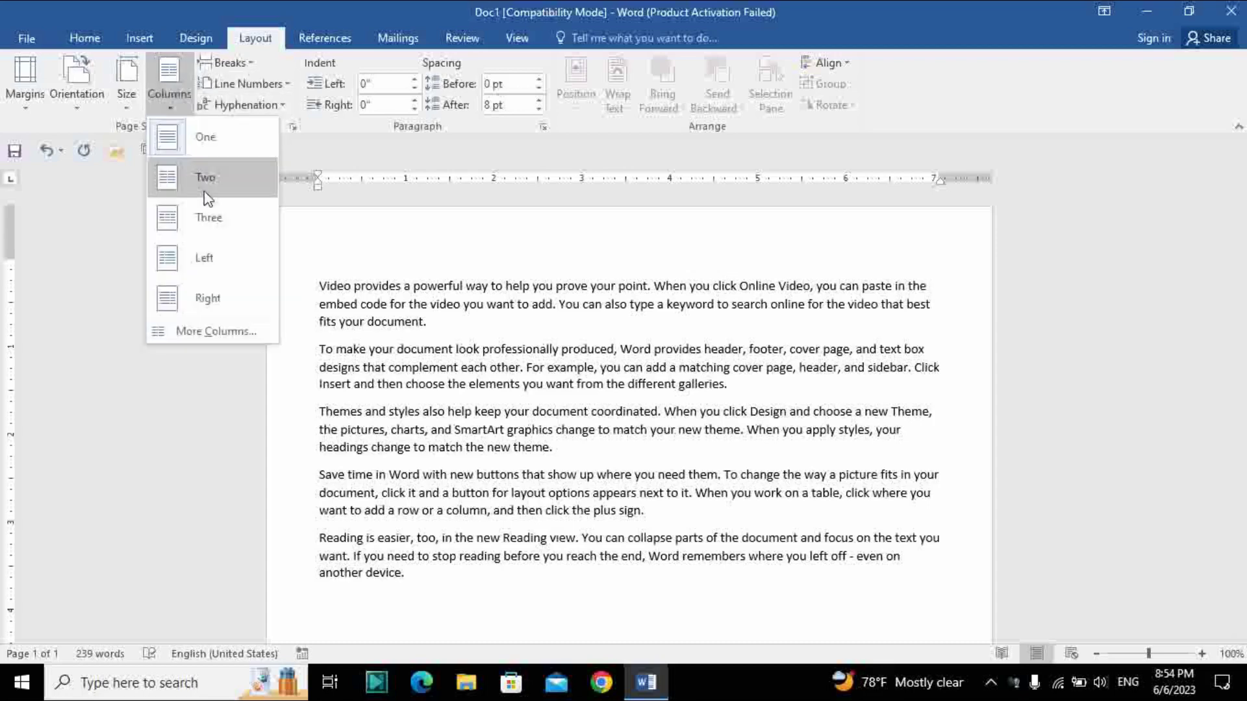
click(212, 329)
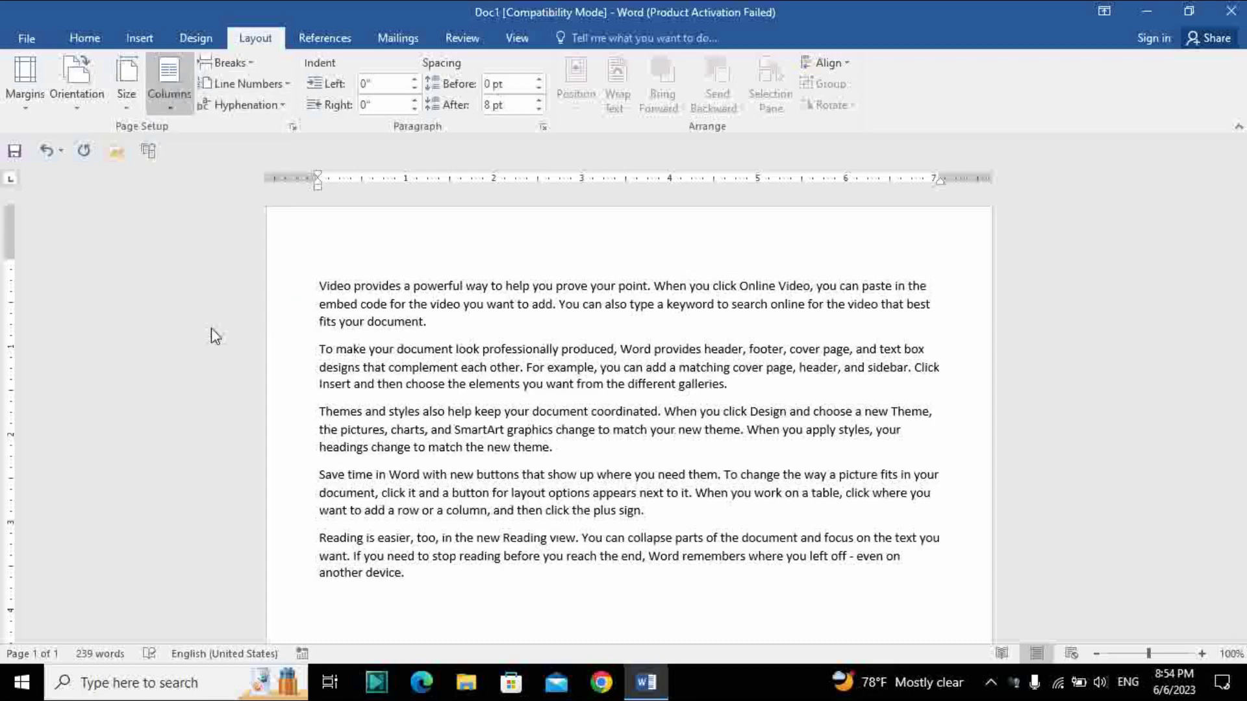
click(590, 275)
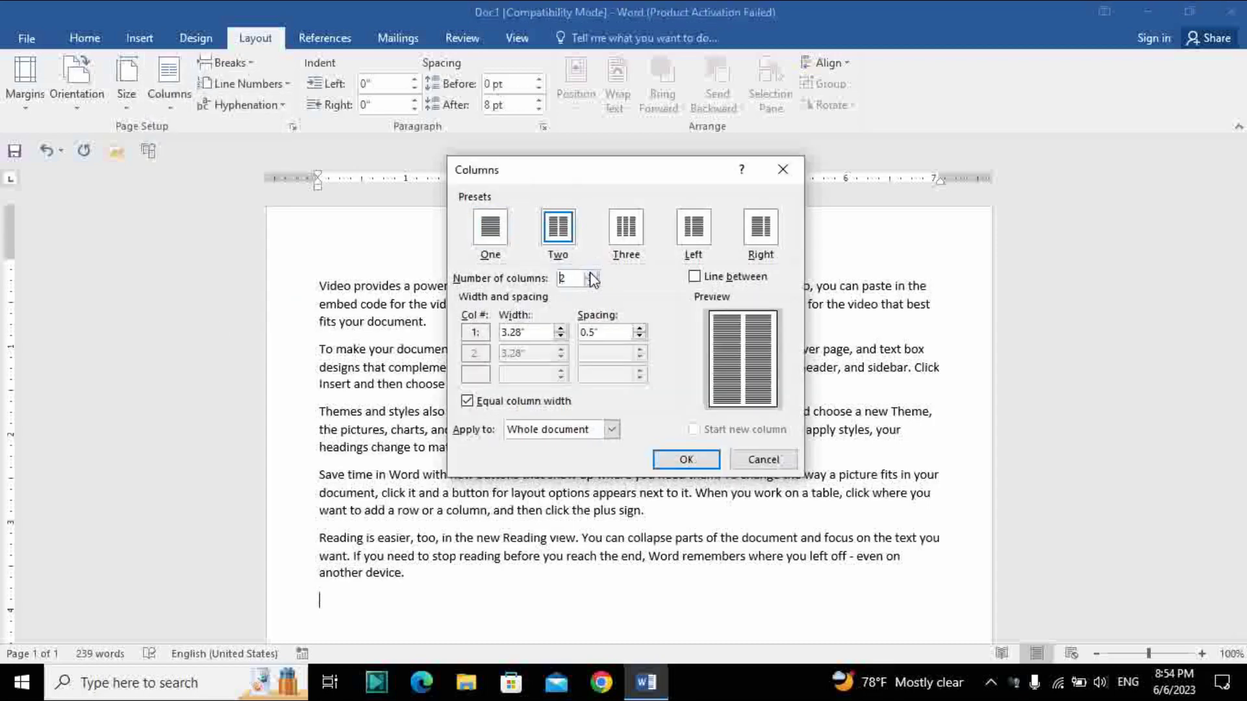
click(591, 274)
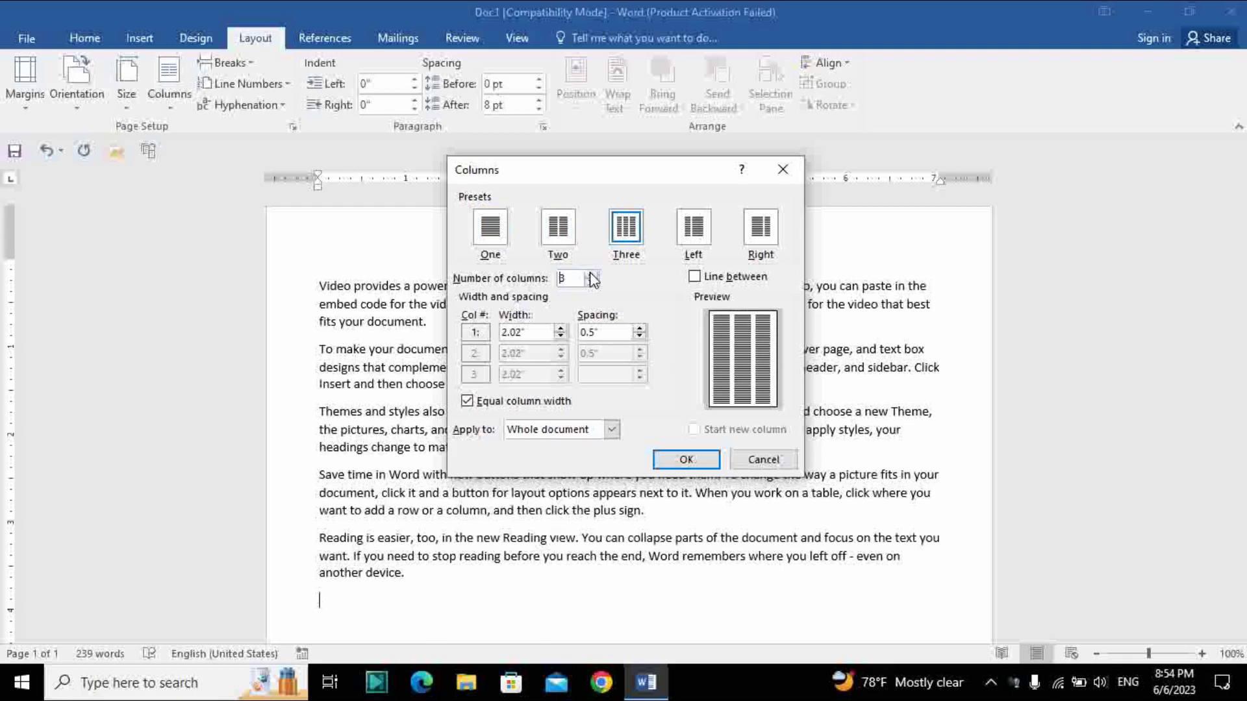
click(676, 461)
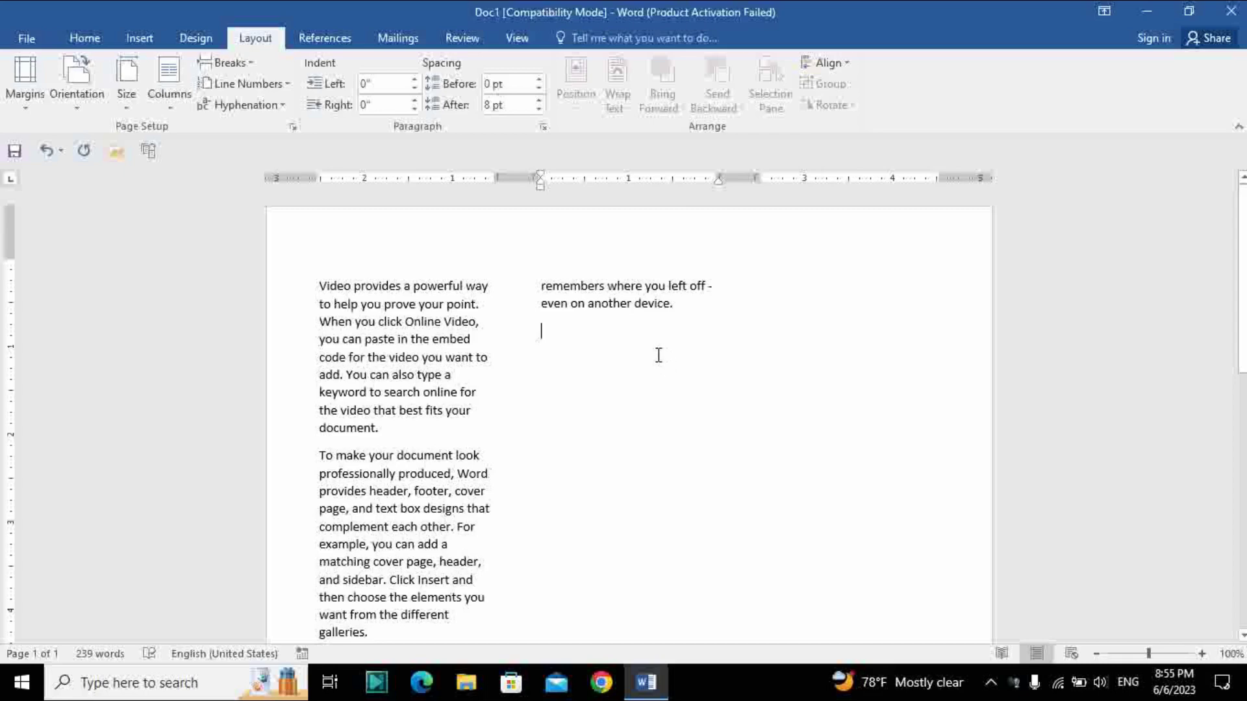
Insert a break and add one =rand(1) paragraph, then select all the text
key(ctrl+shift+Return)
text(=)
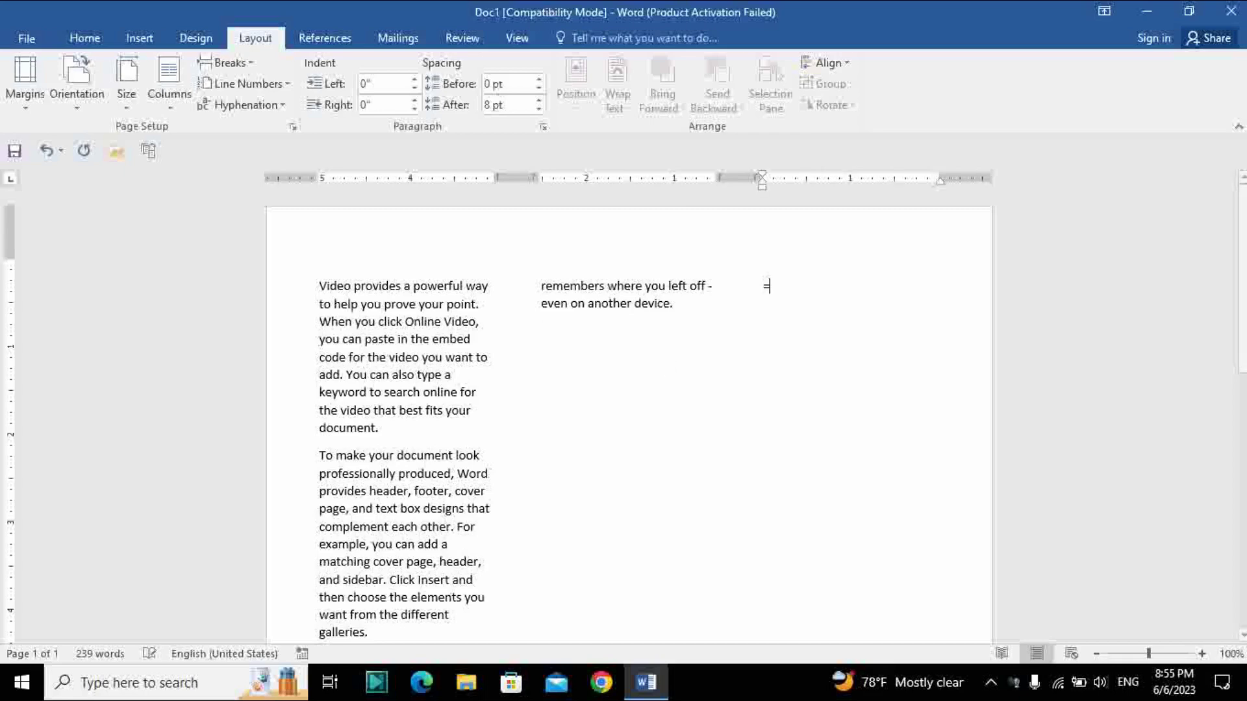
text(rand)
text())
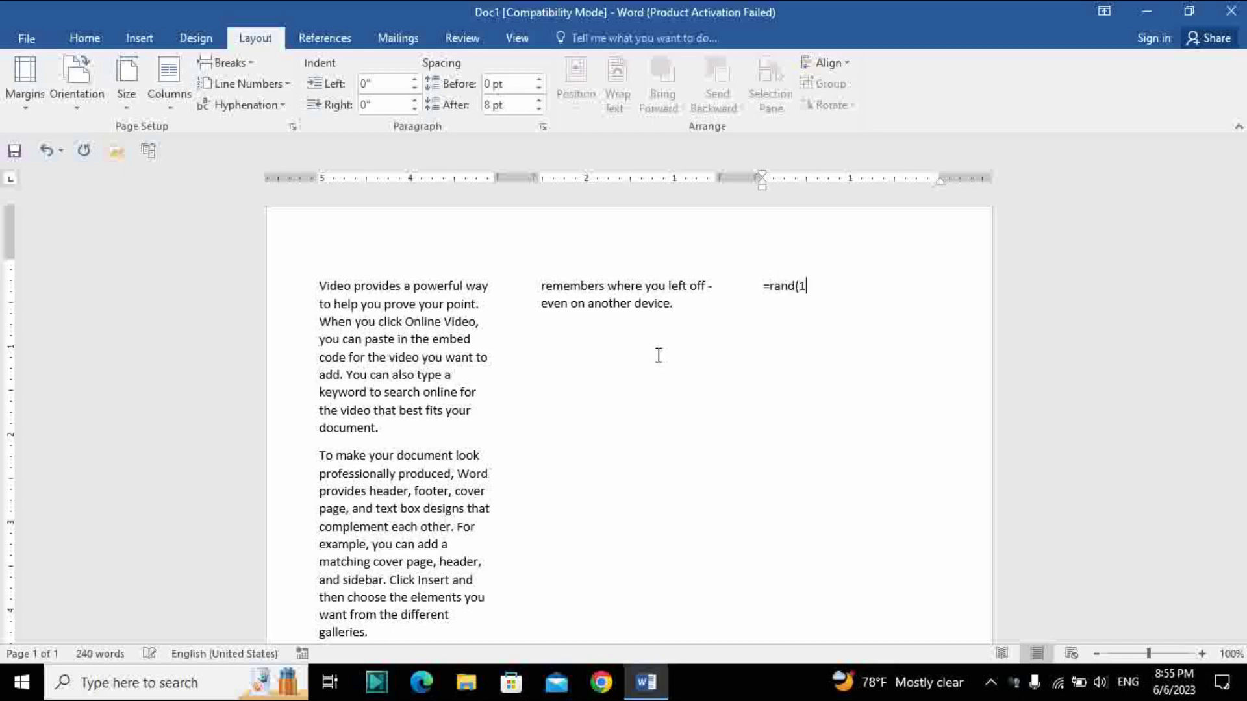
key(Return)
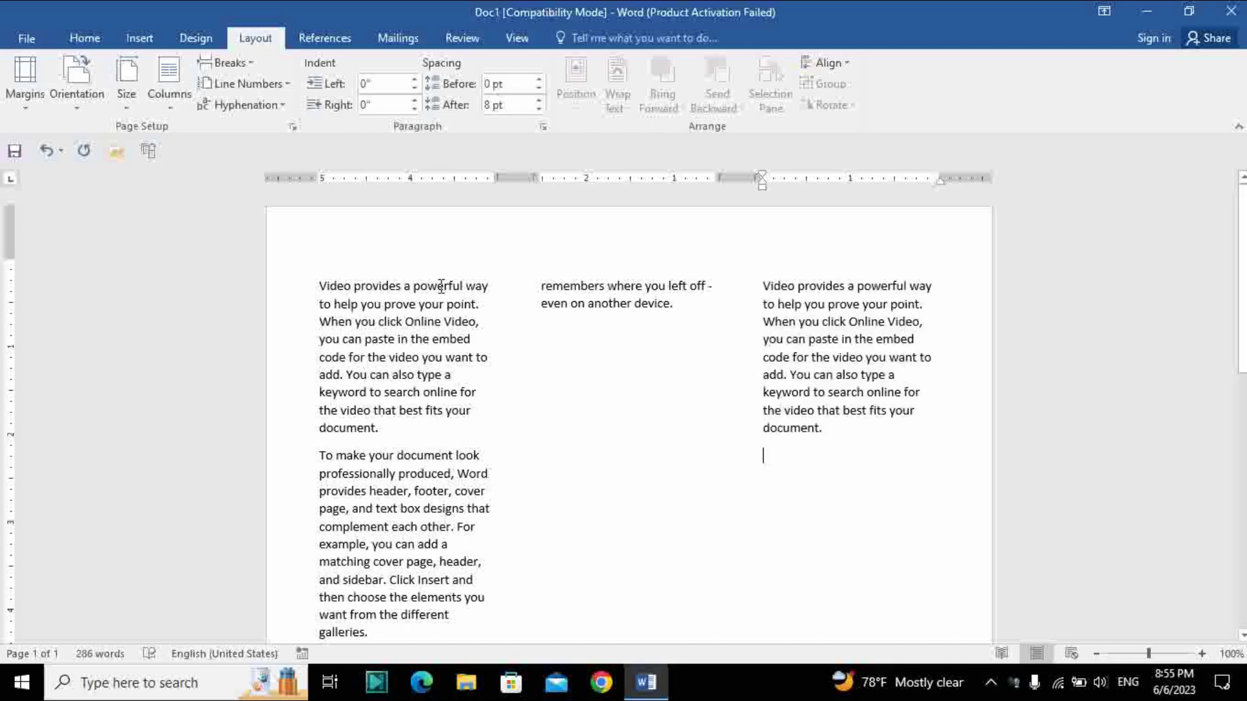
drag(320, 267, 739, 437)
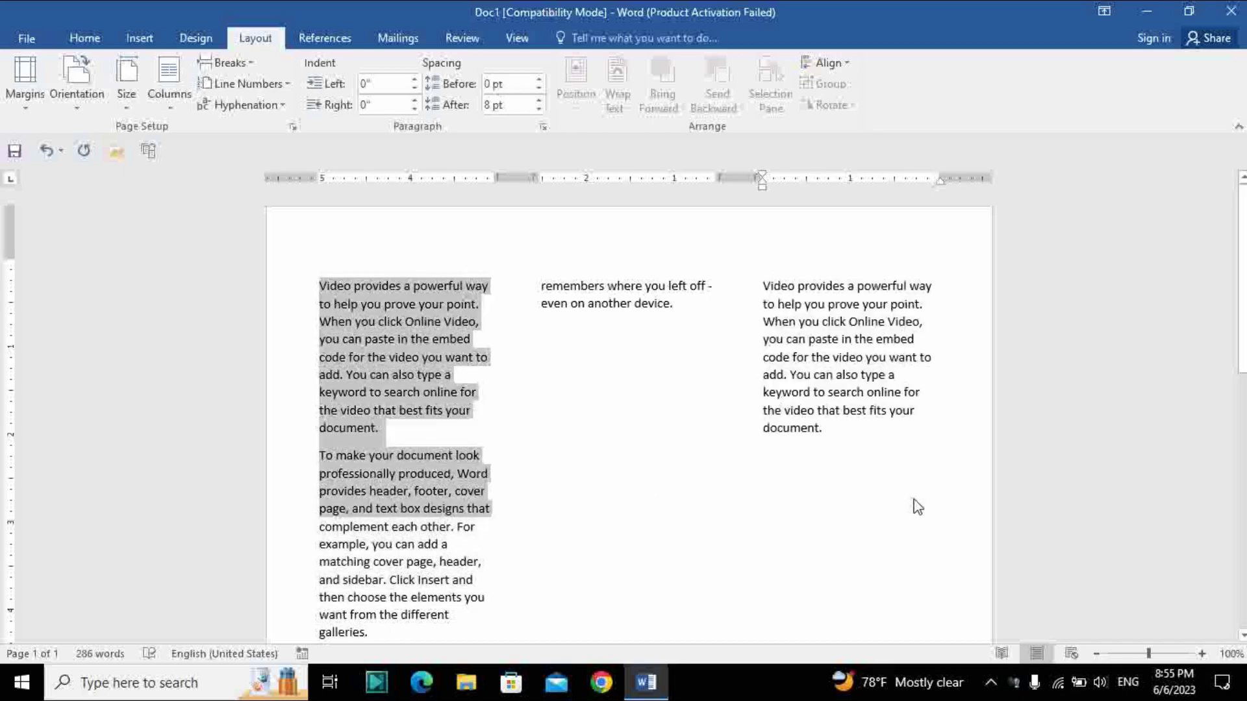
key(ctrl+a)
Delete all the text and switch the layout back to one column
key(Delete)
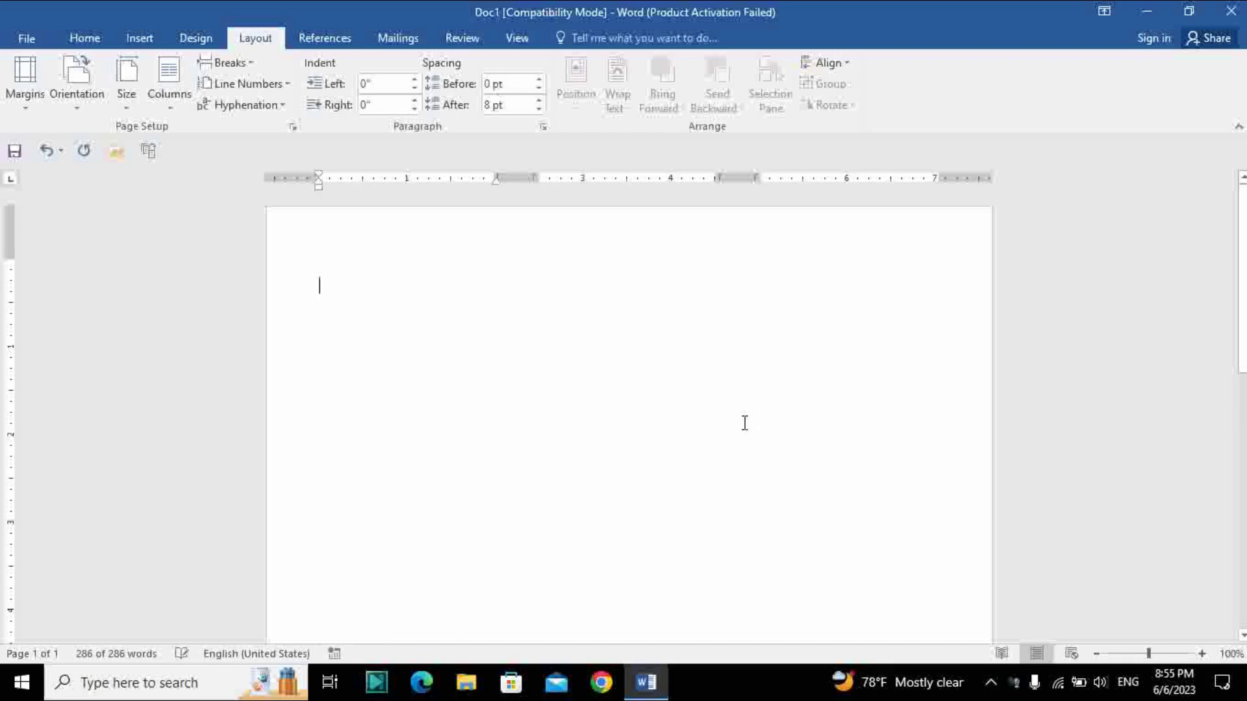
click(170, 97)
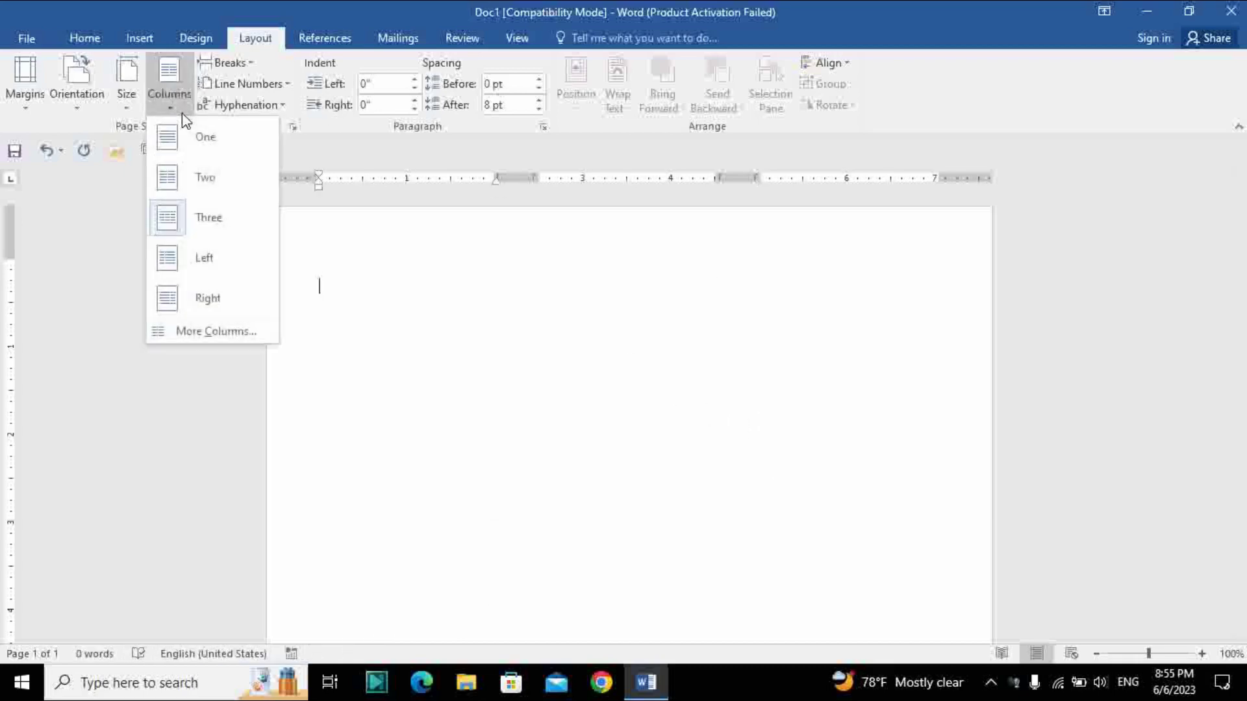
click(208, 138)
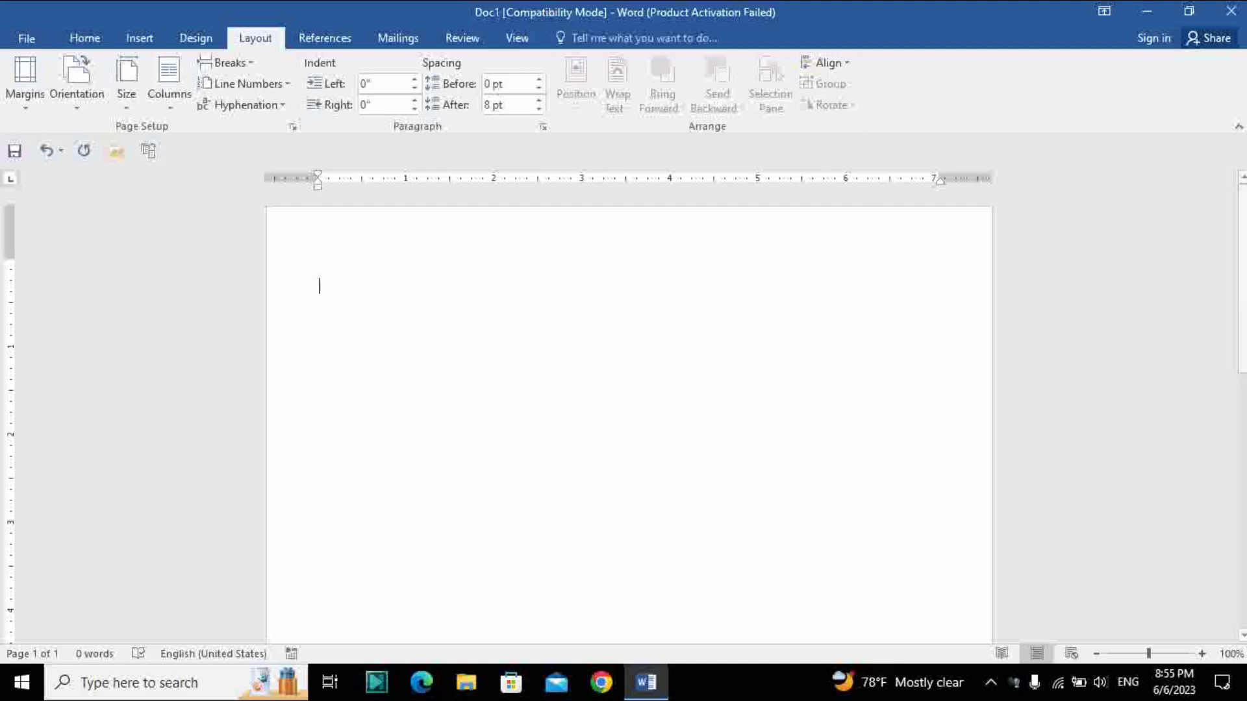
Type the title 'The Himlayan Time', fixing capitalisation typos along the way
text(T)
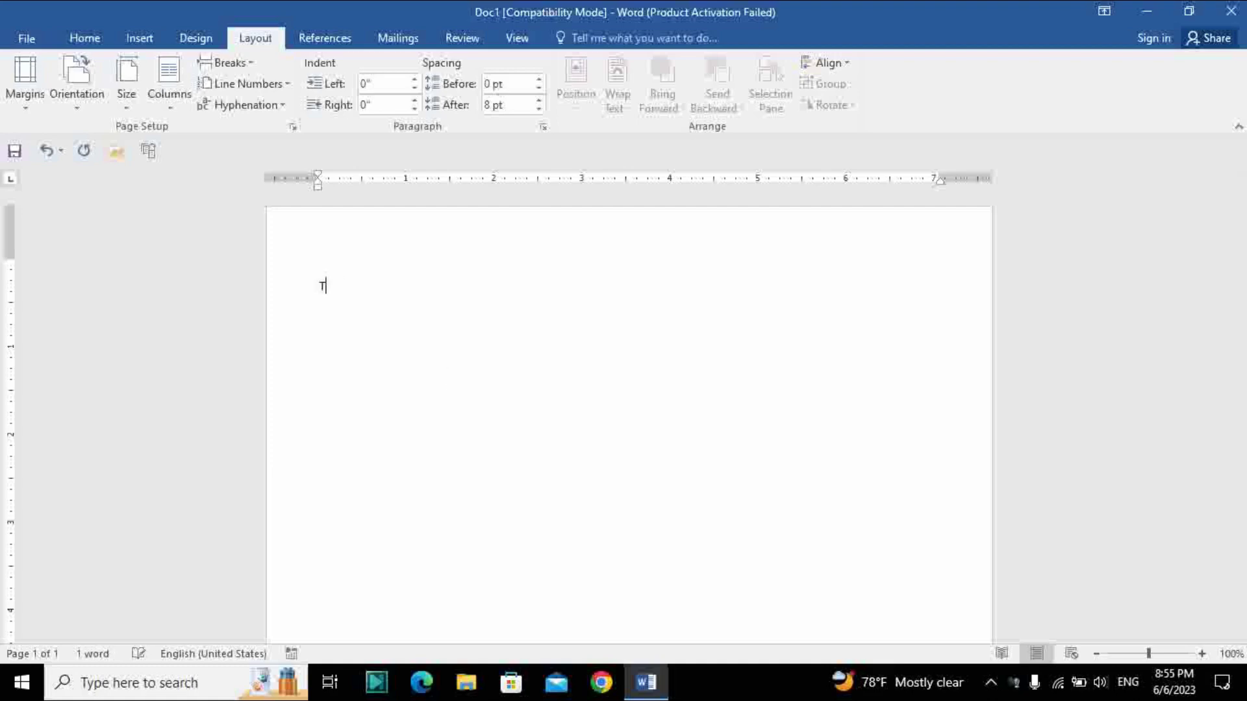
text(HeHimla)
key(BackSpace)
text(AN)
key(BackSpace)
key(BackSpace)
key(BackSpace)
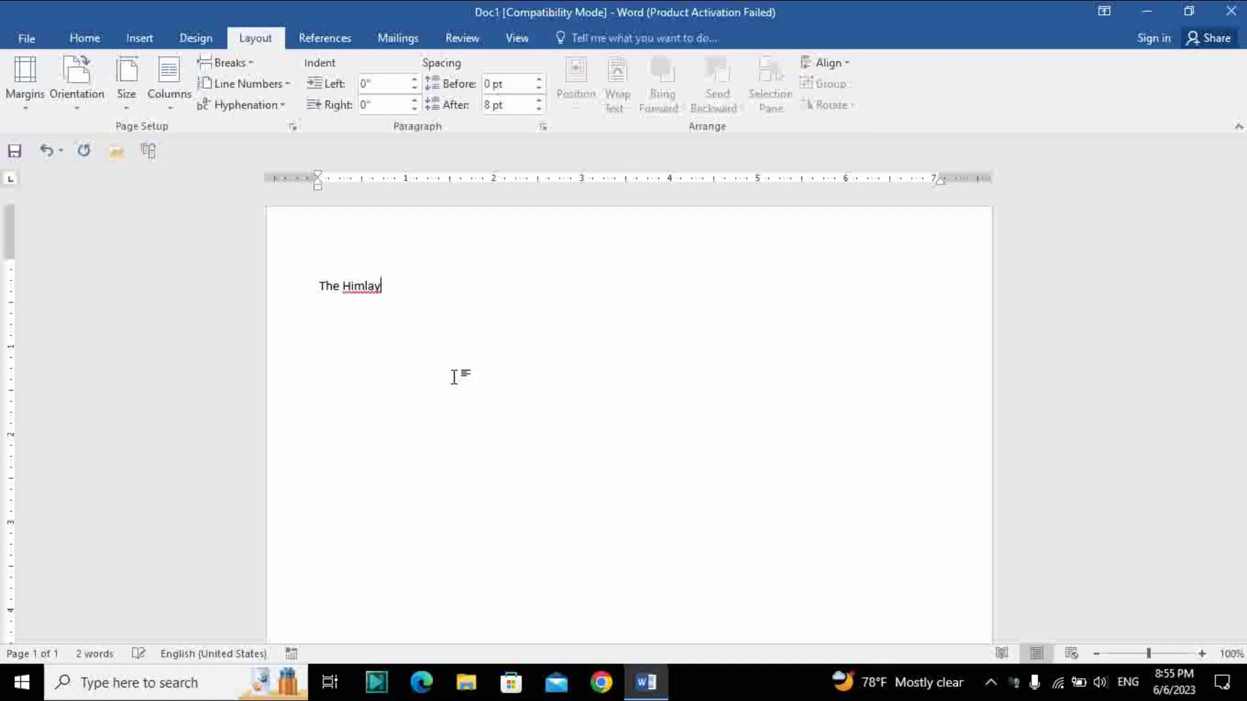
text(AN)
key(BackSpace)
key(BackSpace)
text(an Tim)
text(e)
Enlarge the heading, centre it, and shrink it back to 48 pt on one line
key(ctrl+a)
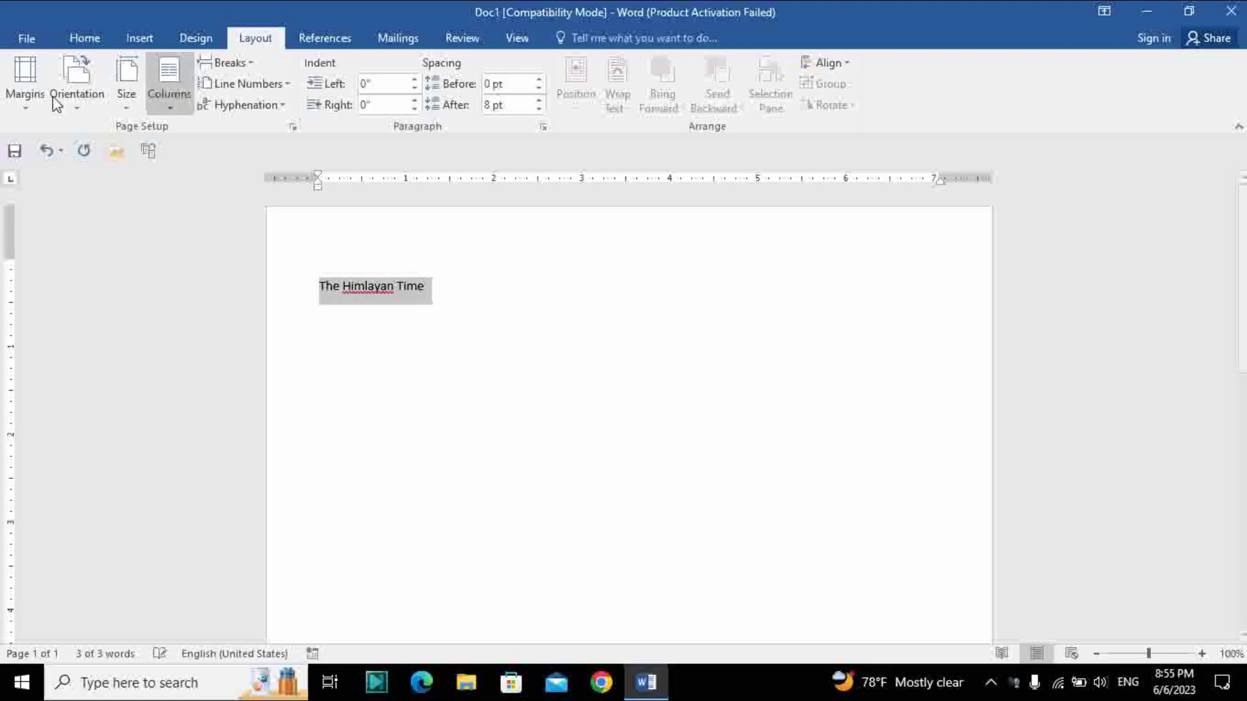
click(85, 38)
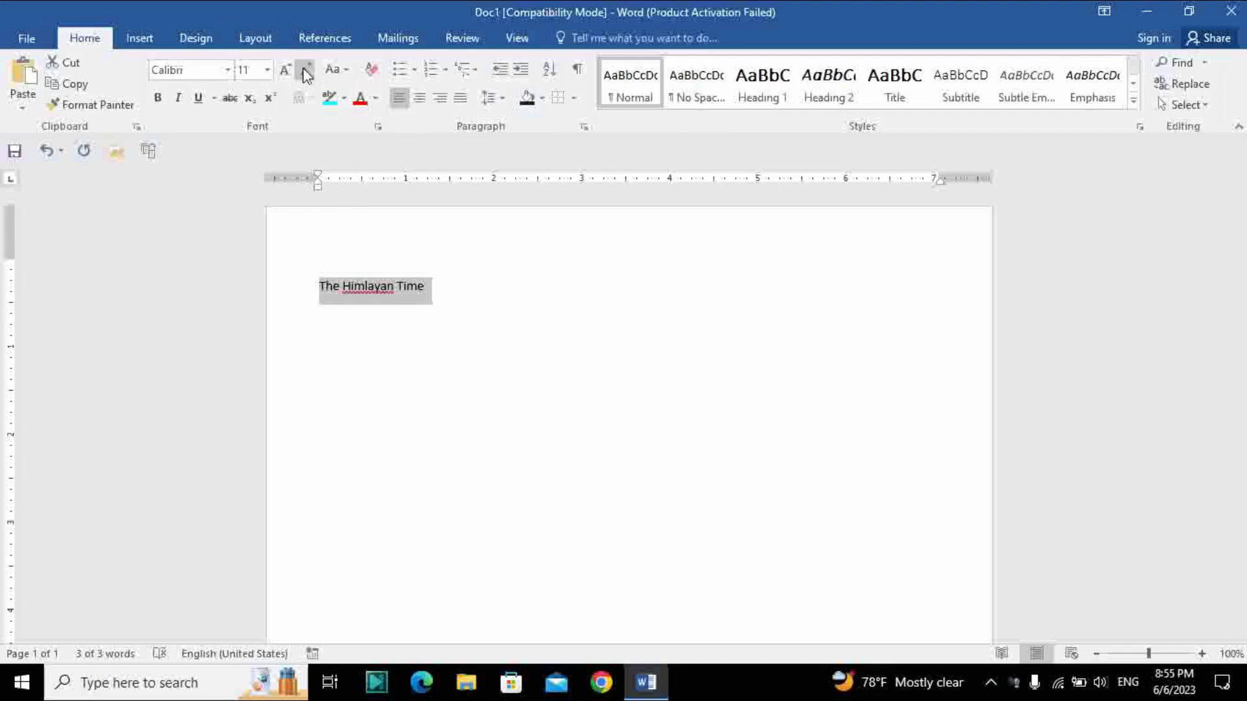
click(286, 72)
click(286, 71)
click(286, 71)
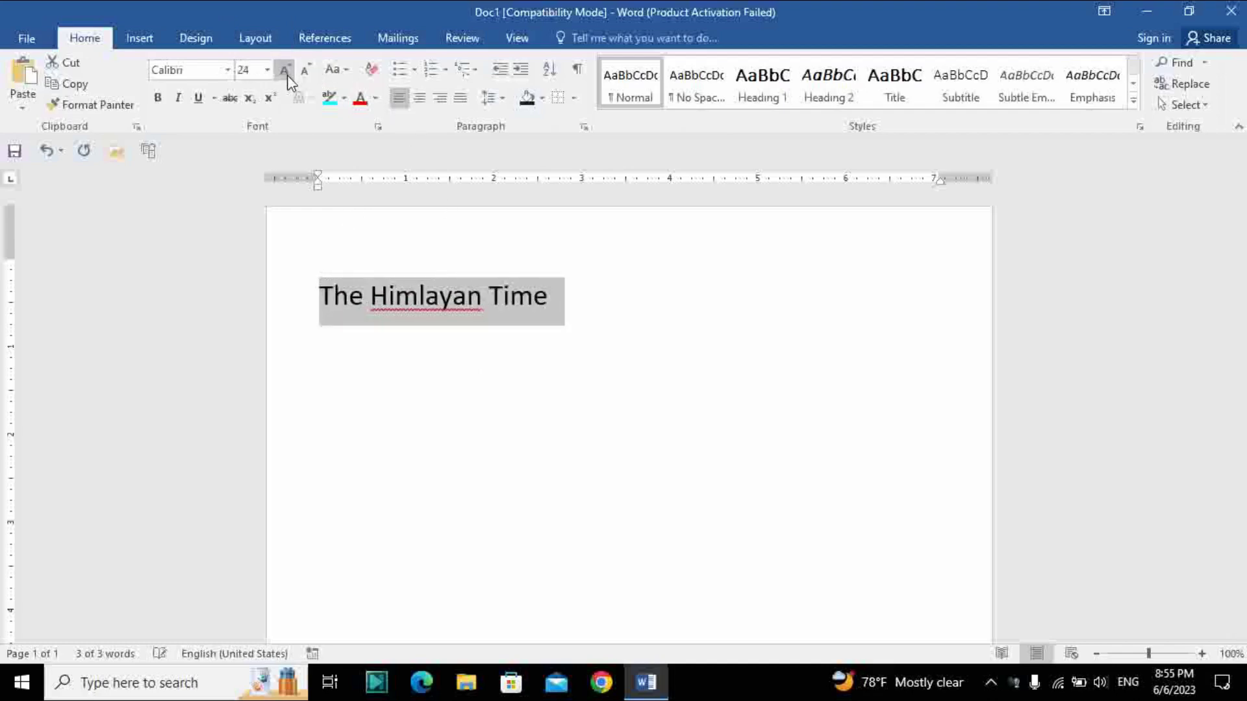
click(286, 71)
click(286, 72)
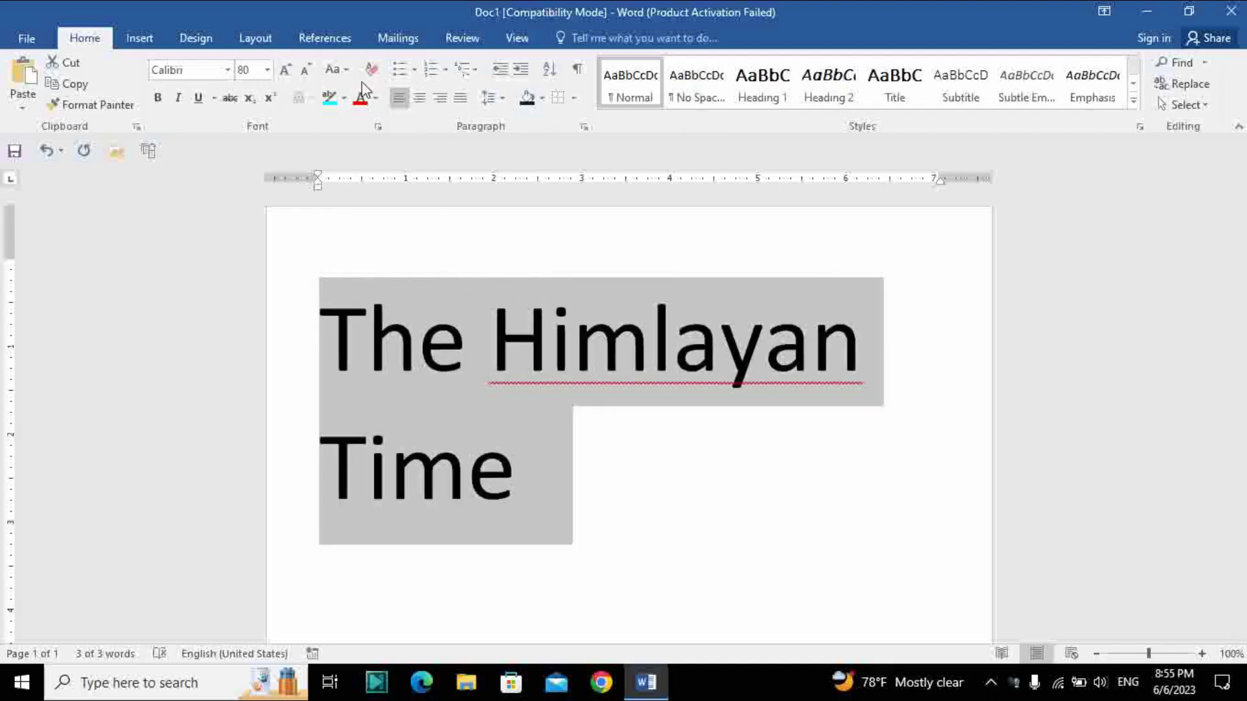
click(421, 101)
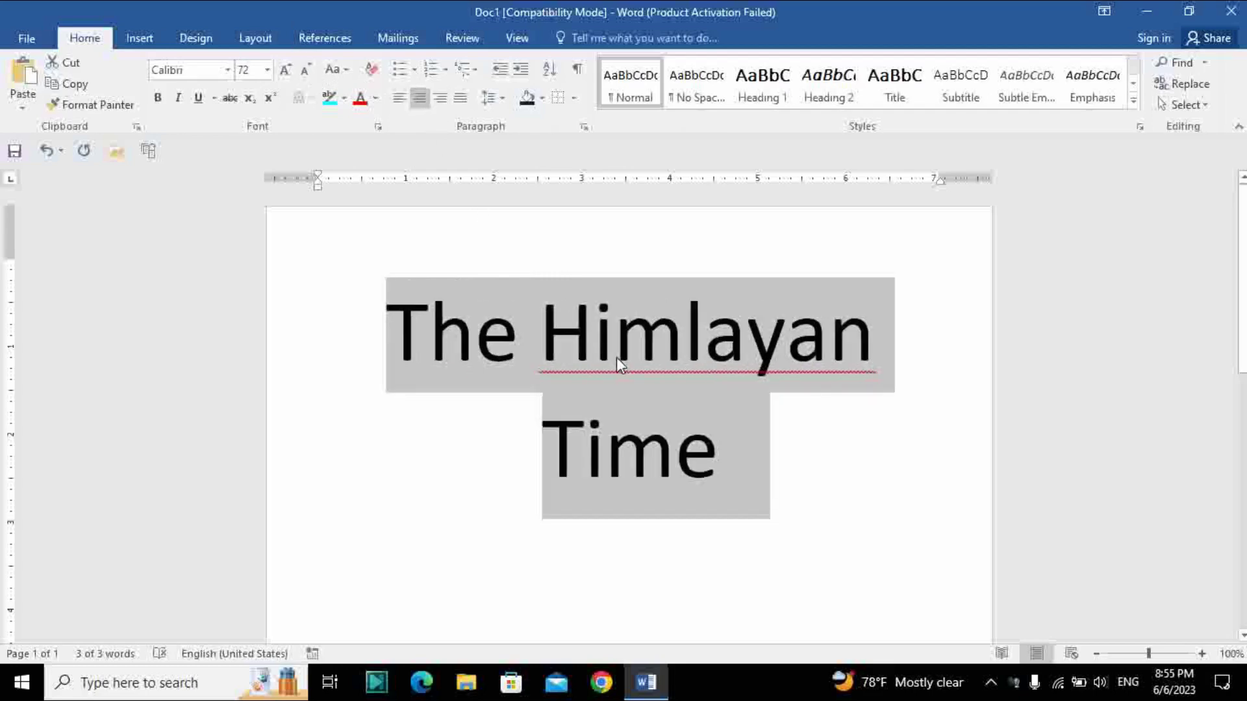
click(314, 71)
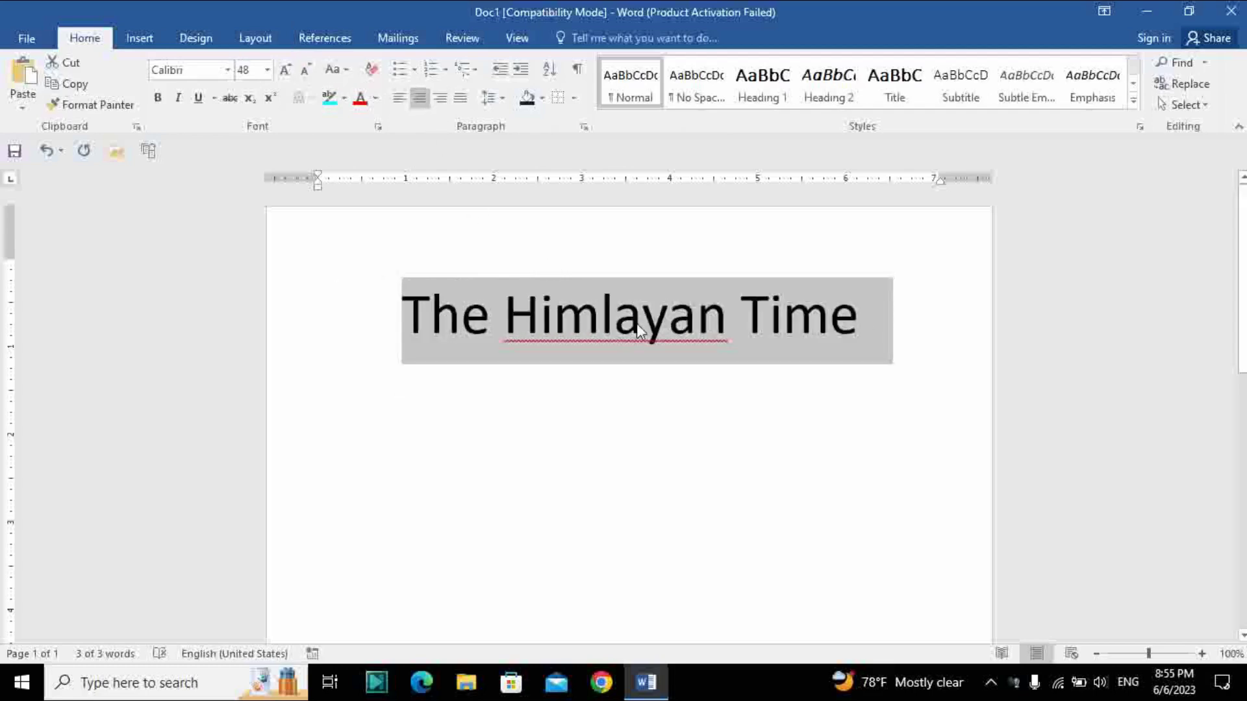
click(642, 312)
Correct 'Himlayan' to 'Himalayan' and add a cleared, normal-format line below the heading
right_click(728, 351)
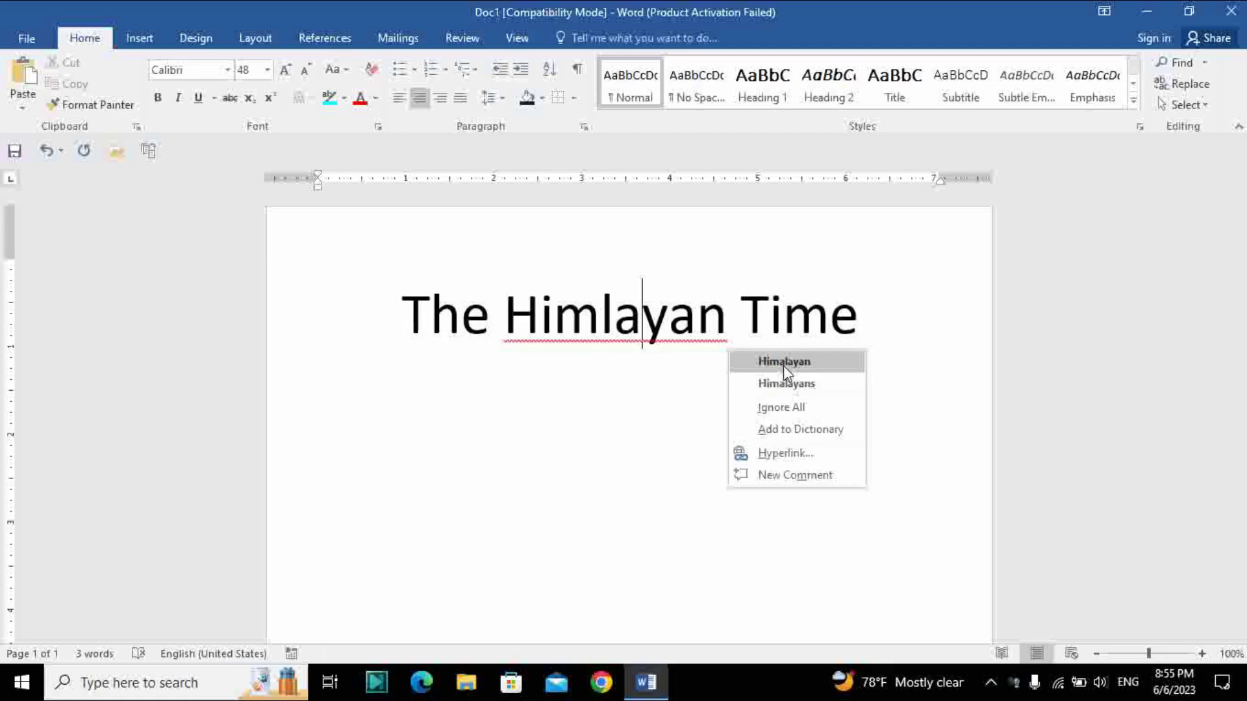
click(783, 361)
drag(884, 328, 382, 323)
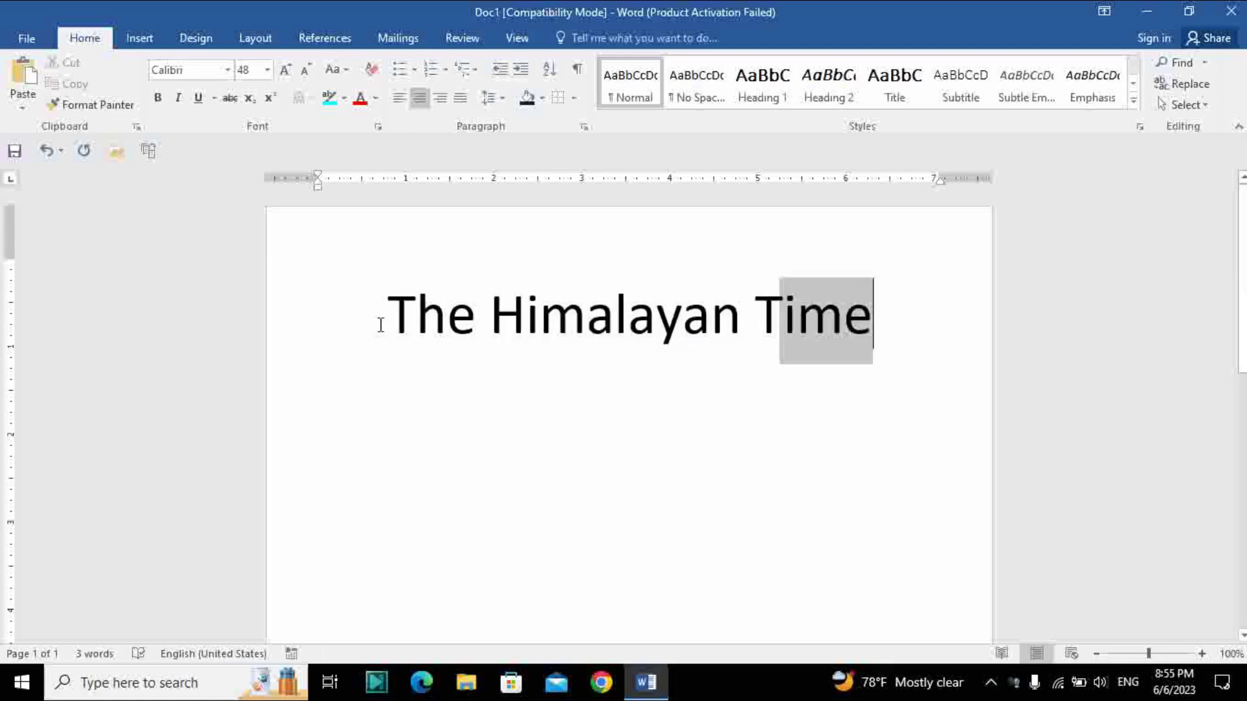
click(884, 333)
key(Return)
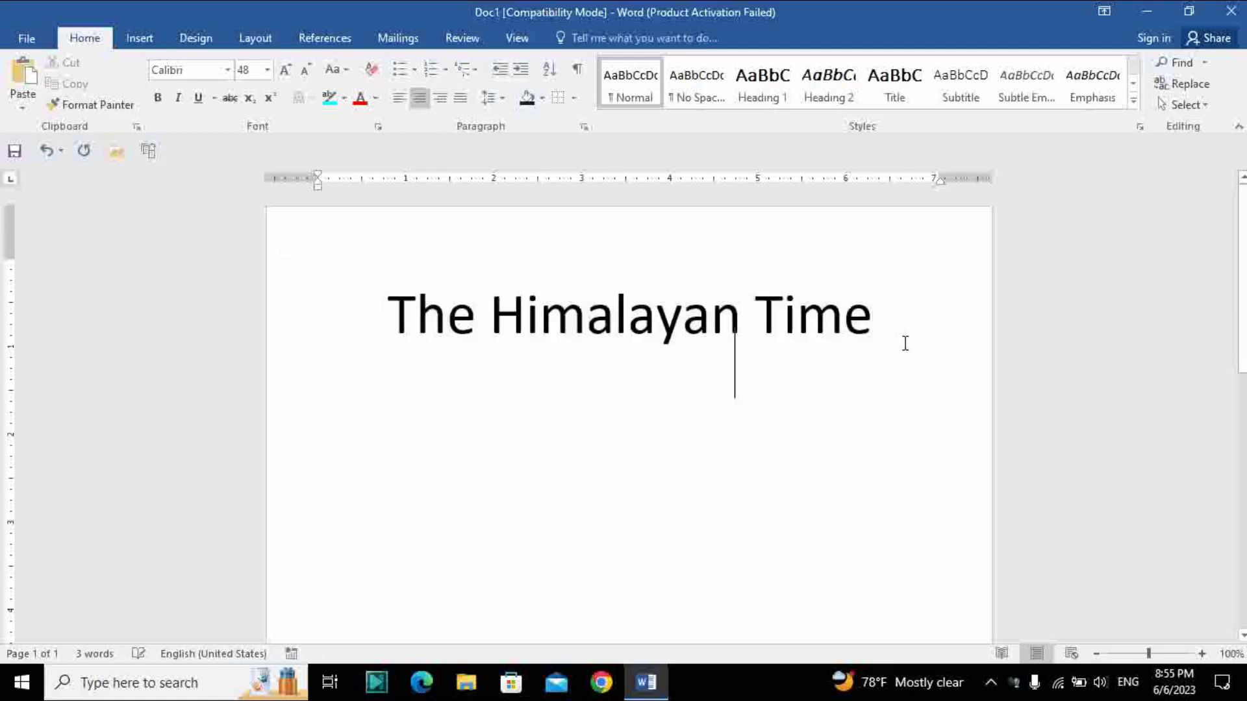
click(370, 69)
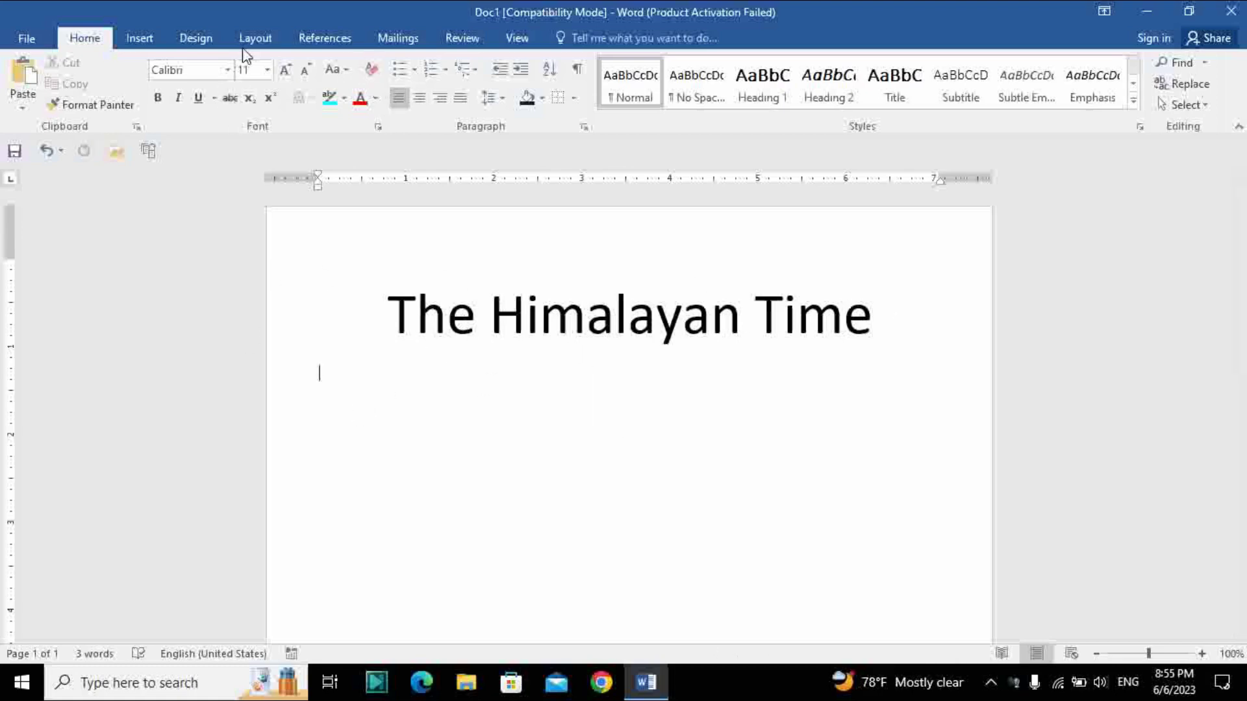
Apply three columns with no line between, from this point forward below the title
click(255, 35)
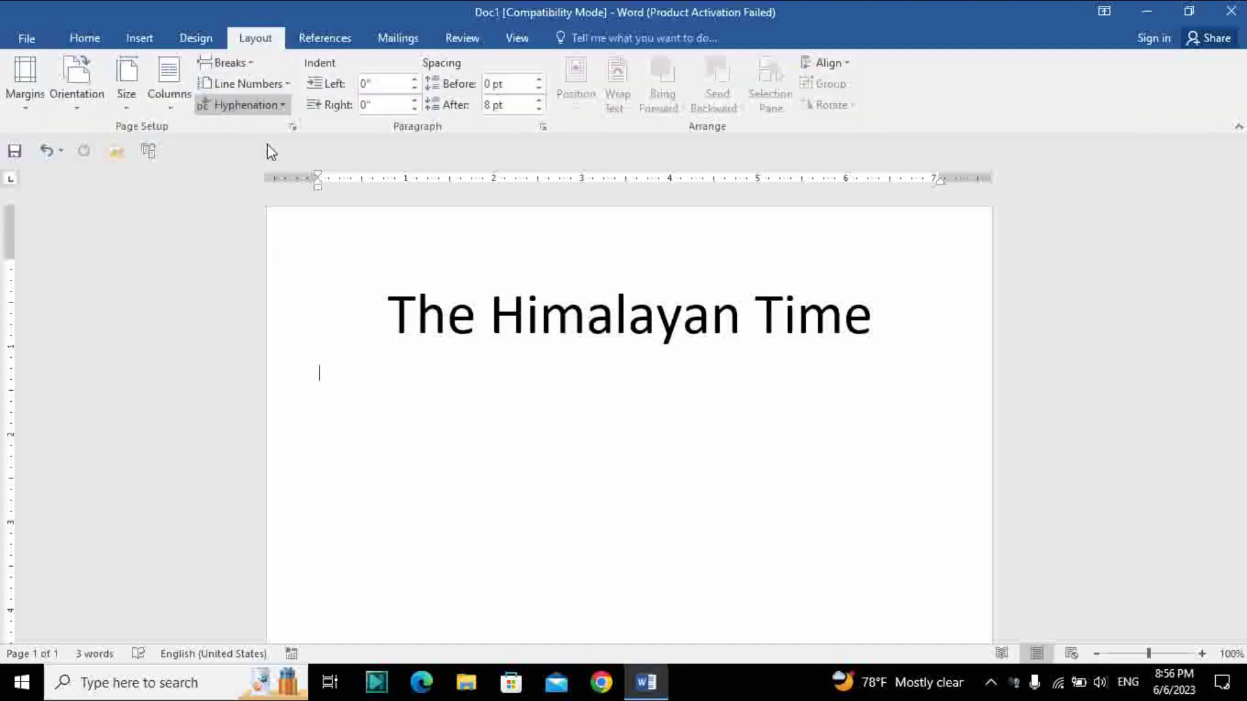
click(167, 96)
click(218, 328)
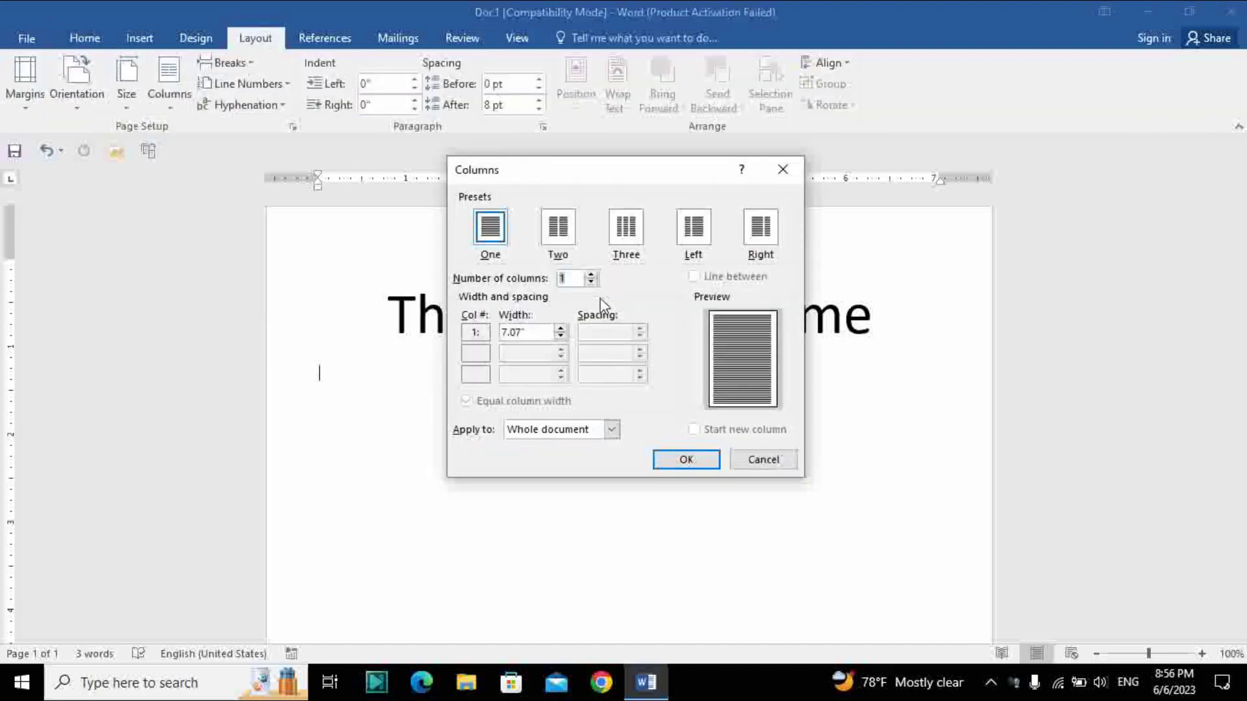
double_click(592, 275)
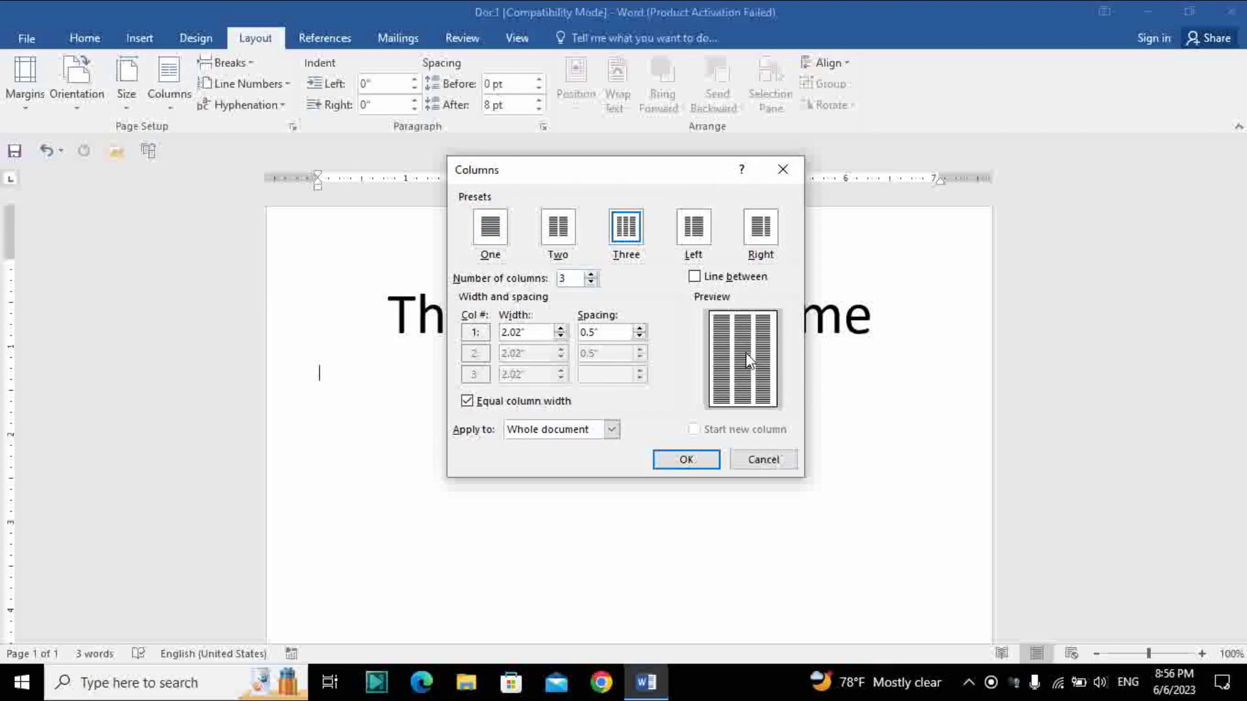
click(706, 286)
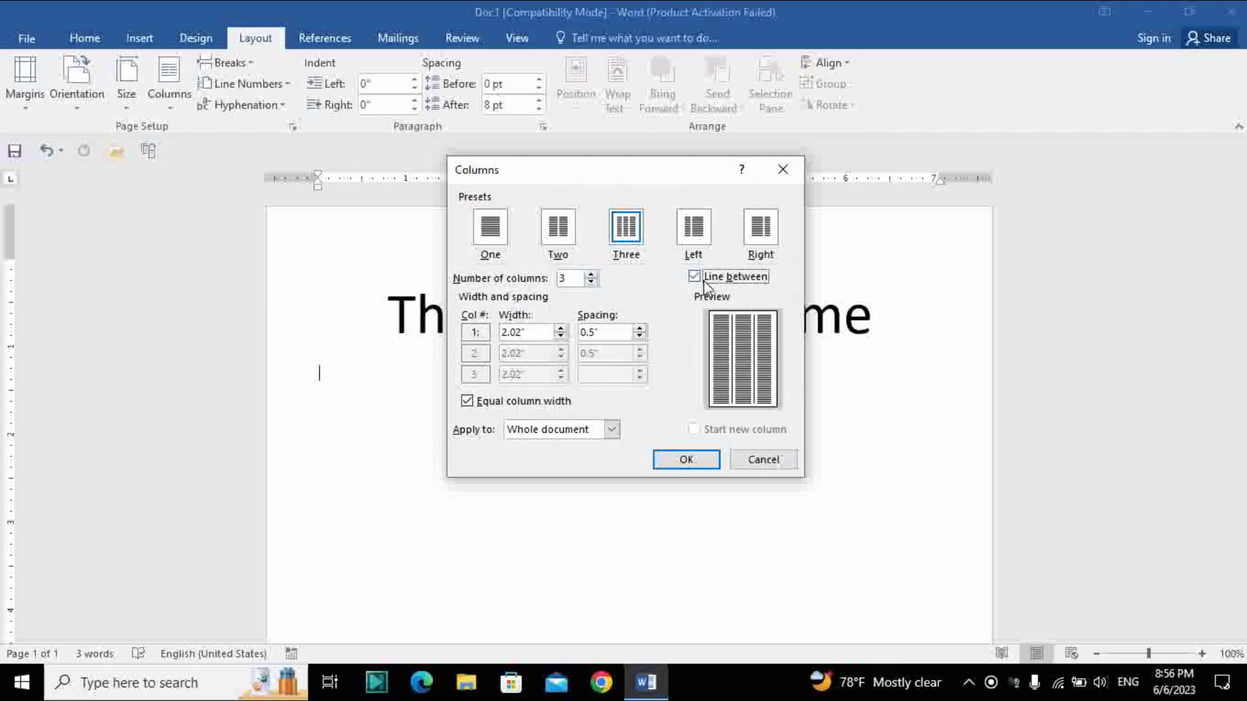
click(705, 283)
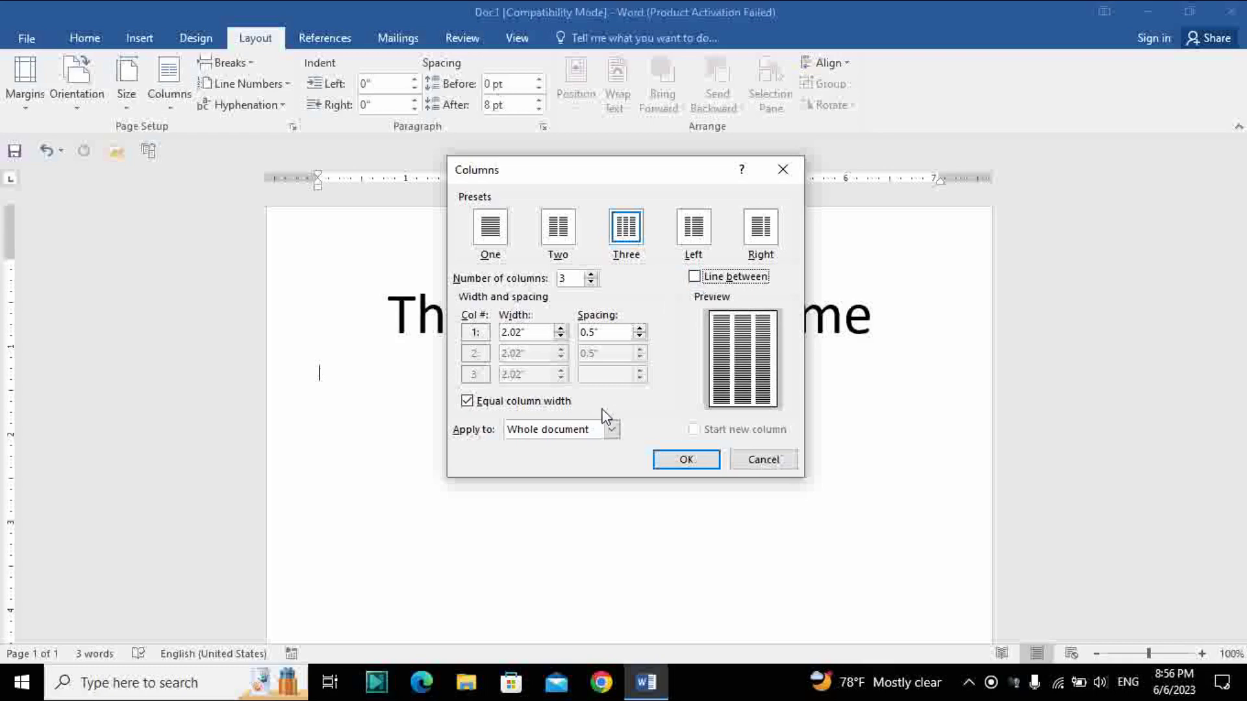
click(612, 429)
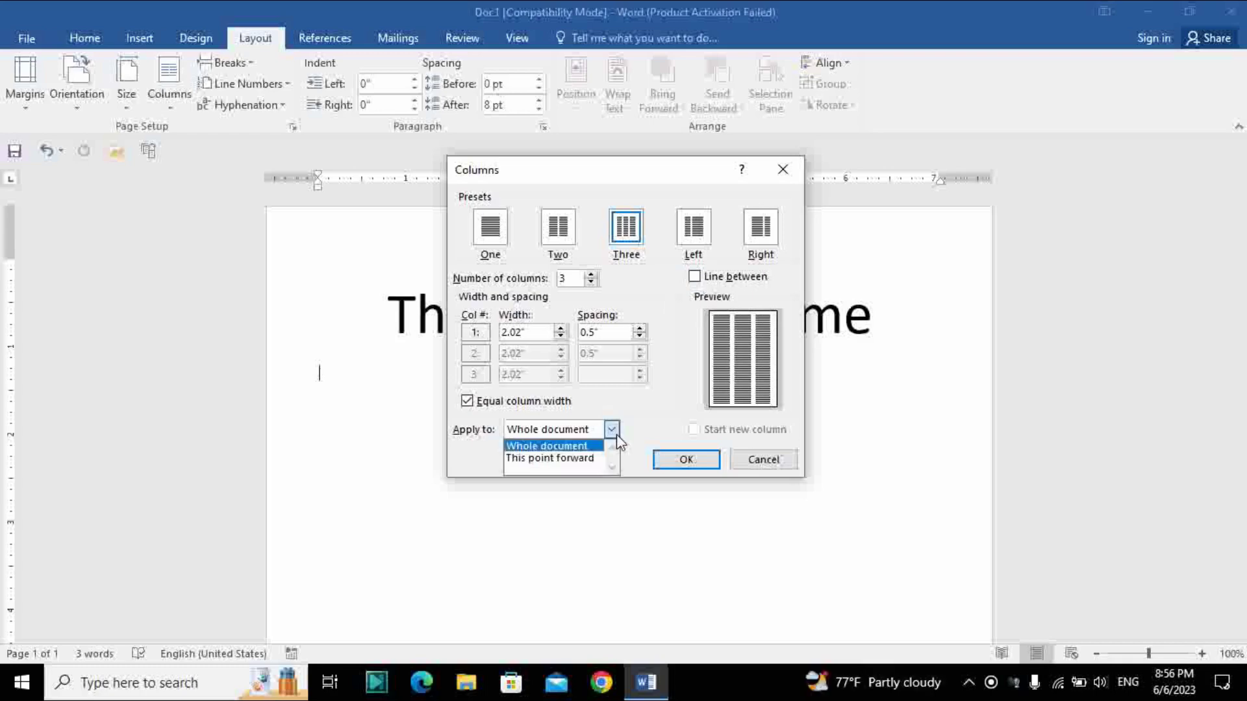
click(558, 459)
mouse_move(591, 170)
mouse_down()
mouse_move(823, 184)
mouse_move(570, 307)
mouse_up()
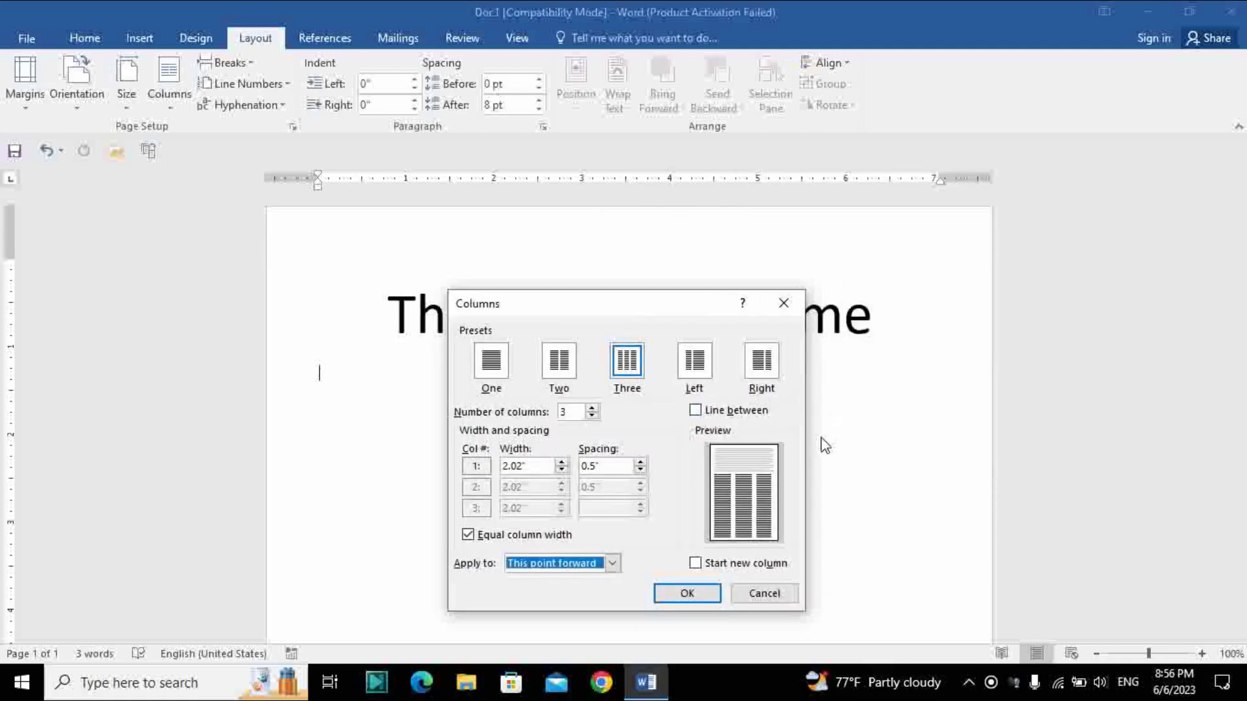
drag(579, 317, 735, 268)
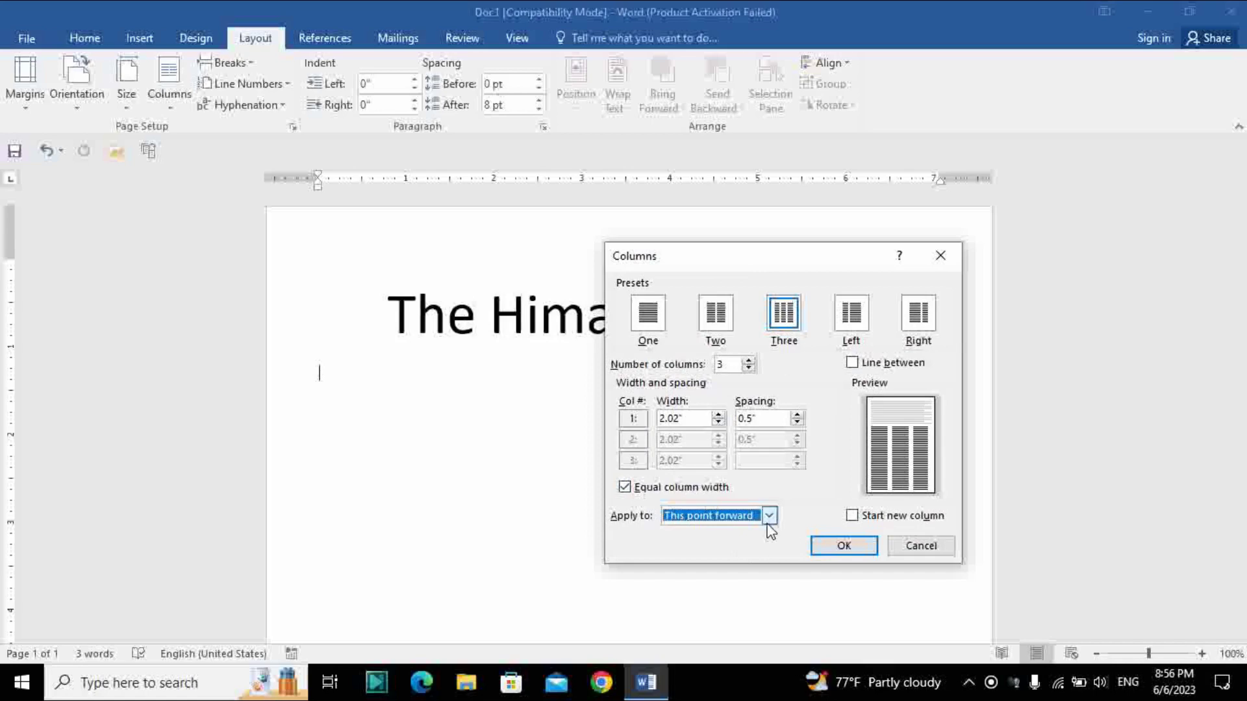
click(841, 547)
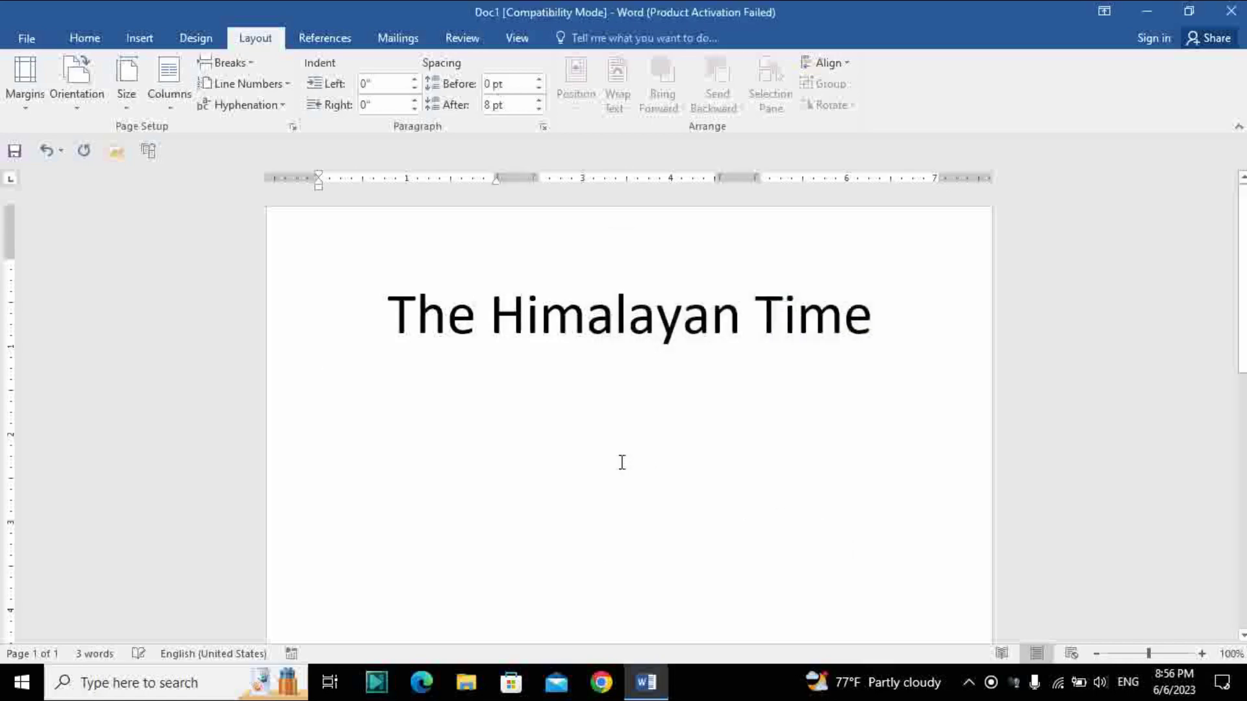
Fill column one with two =rand(2) sample paragraphs and justify them
text(=rand)
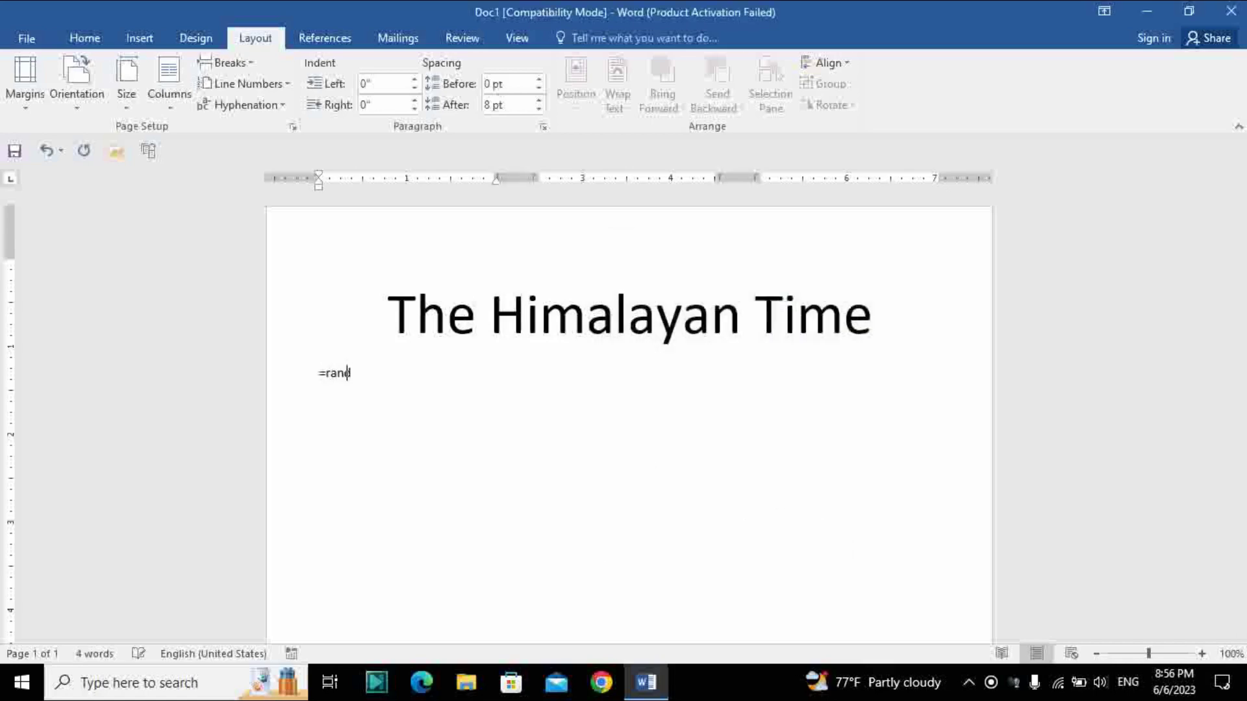
text(2))
key(Return)
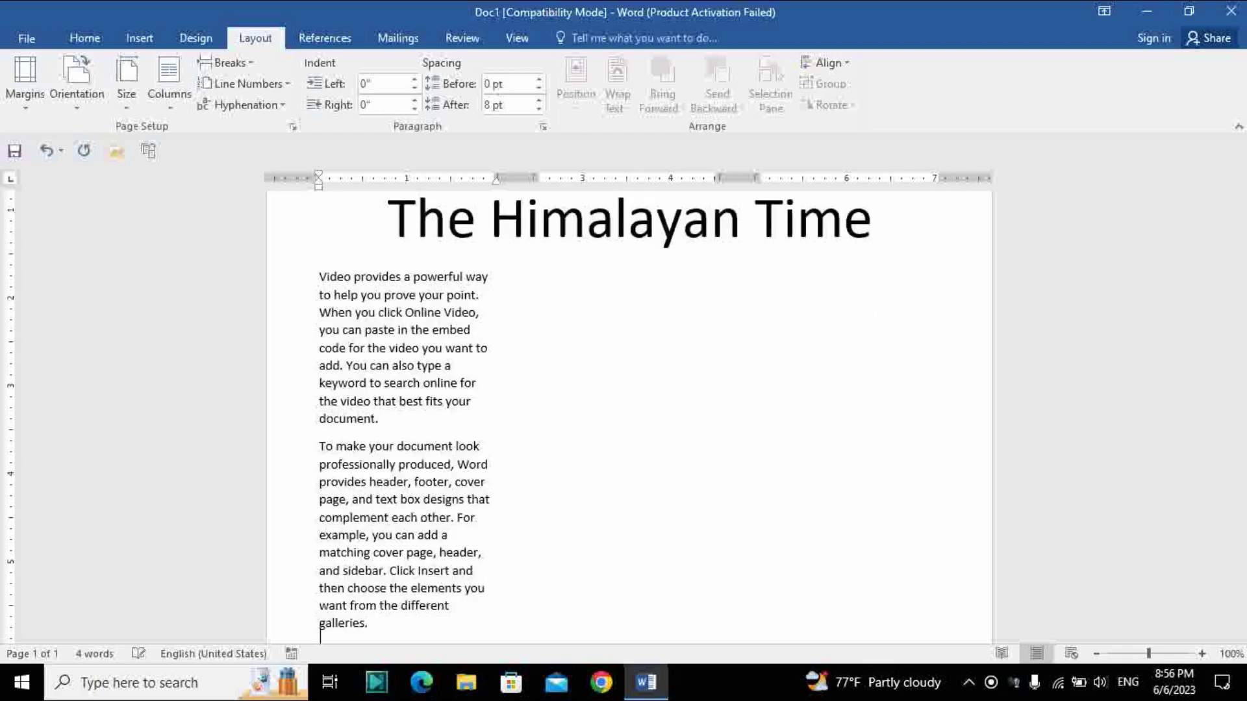
mouse_move(325, 245)
mouse_down()
mouse_move(473, 531)
mouse_move(457, 566)
mouse_up()
click(85, 38)
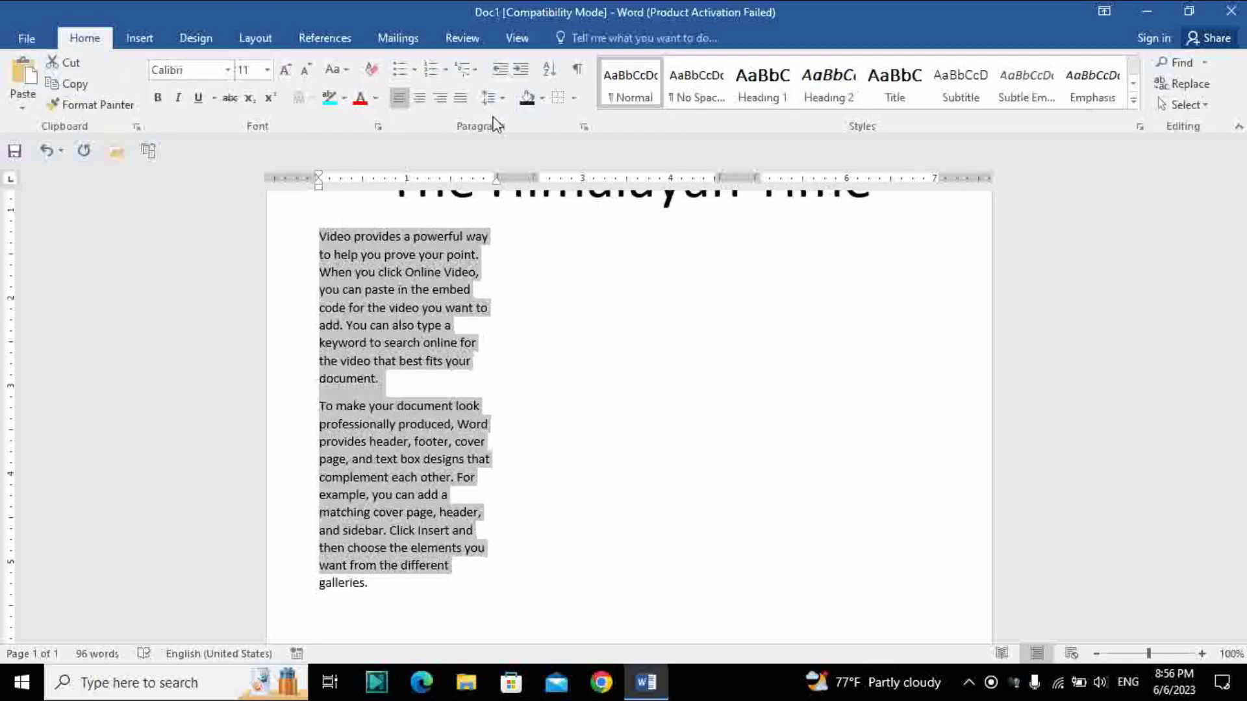
click(460, 97)
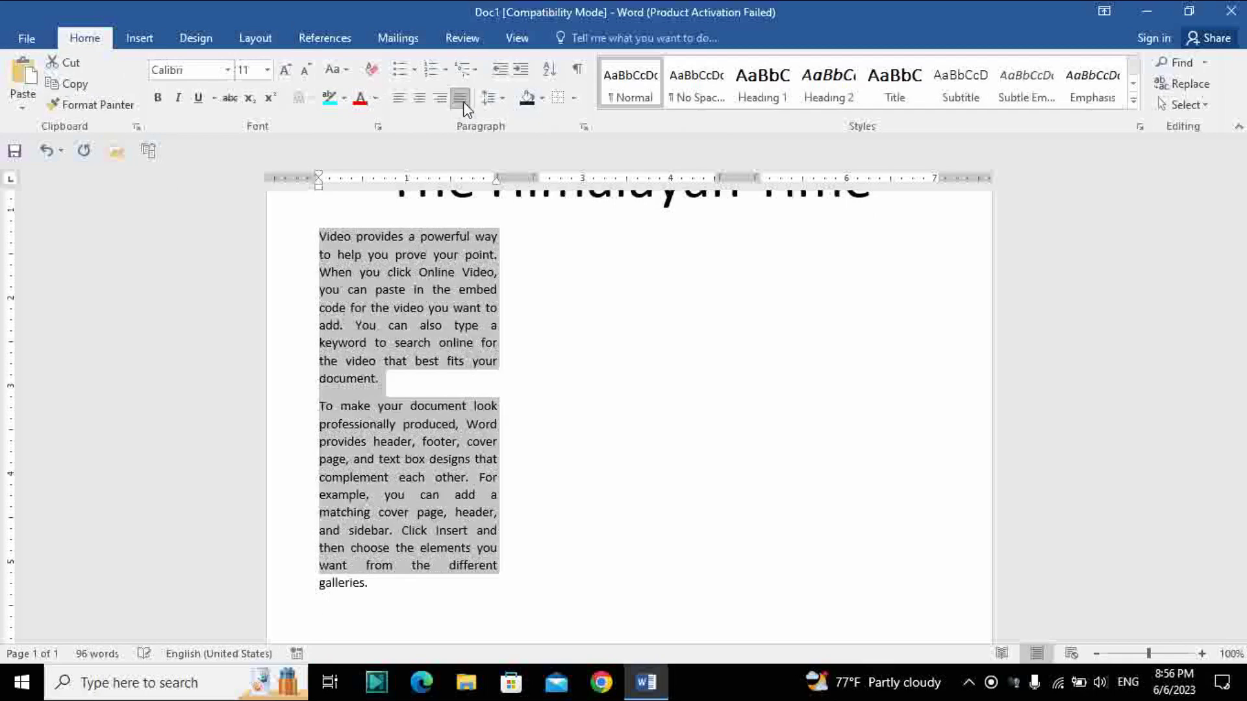
Break into columns two and three, fill each with =rand(2) paragraphs, and select the first V
click(387, 583)
key(ctrl+shift+Return)
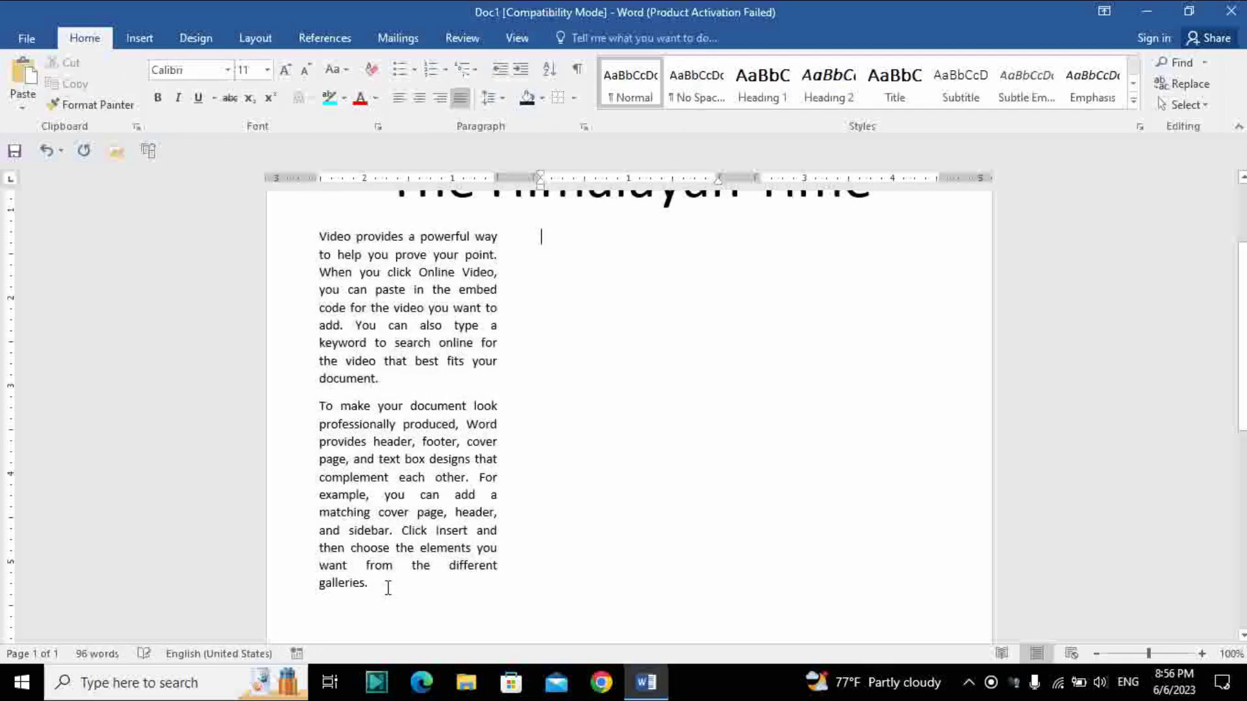
text(=ran)
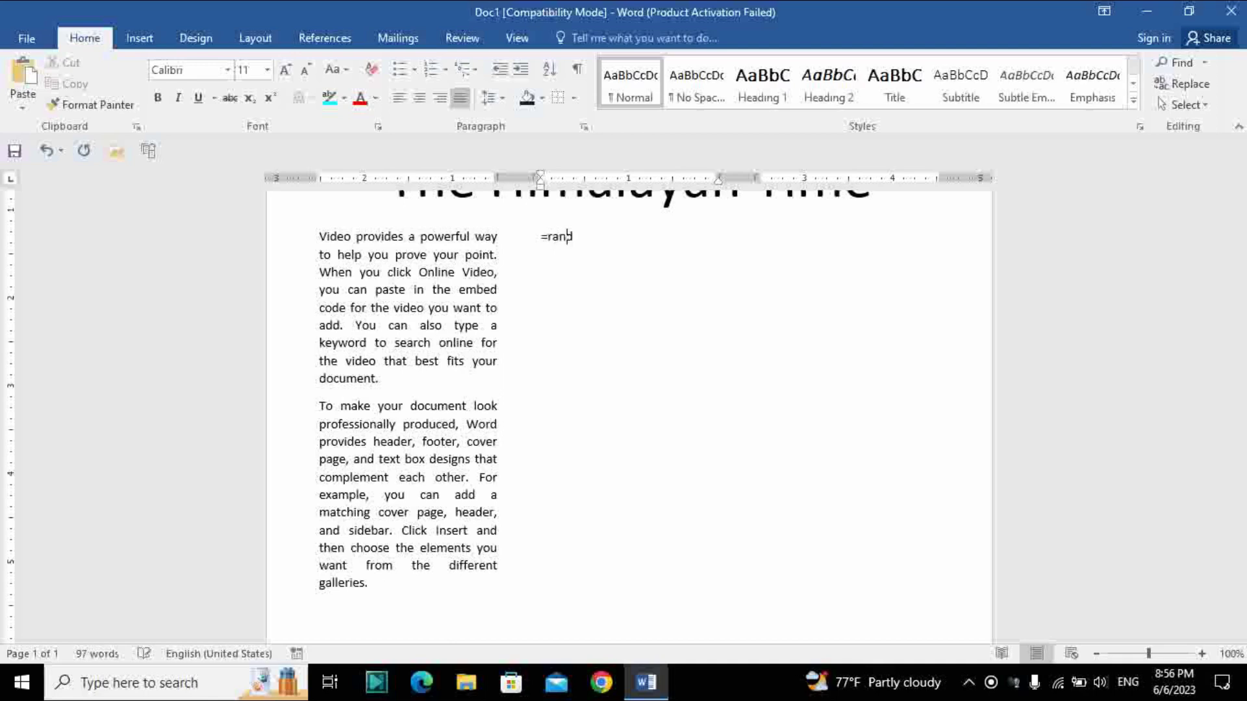
text(deo provides a powerful way)
key(Return)
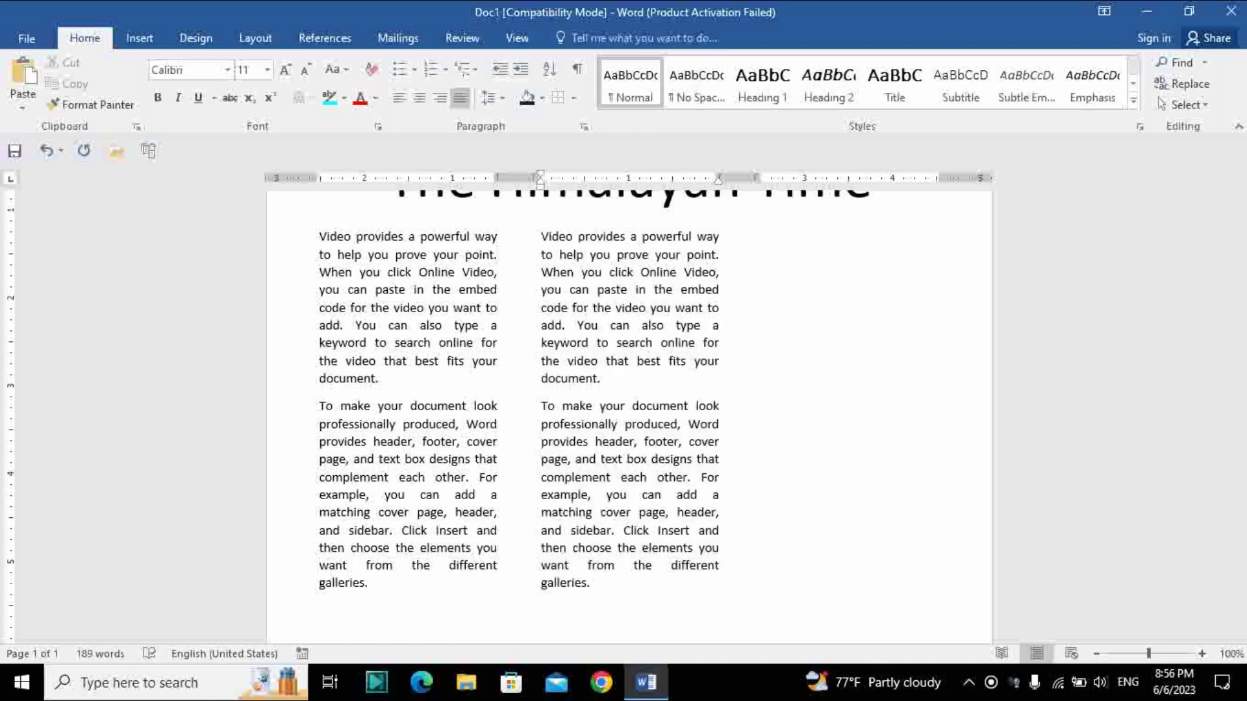
key(ctrl+shift+Return)
text(=rand)
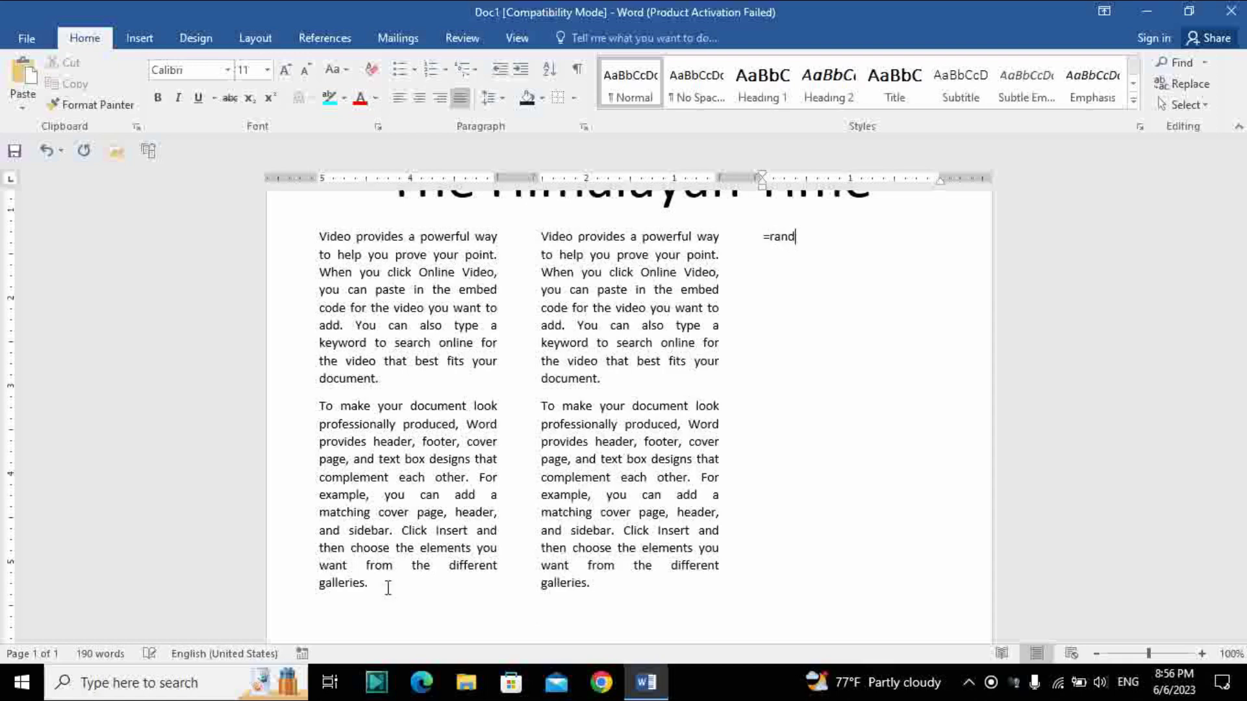
text((2)
key(Return)
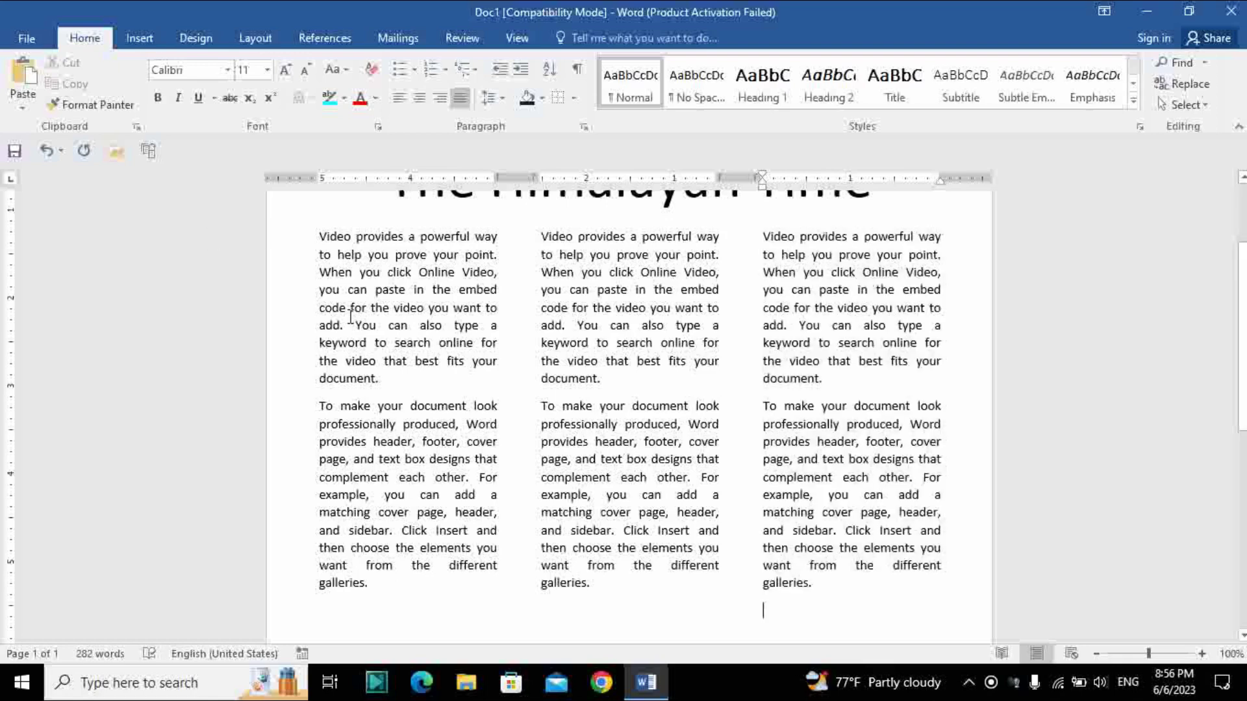
drag(325, 236, 317, 236)
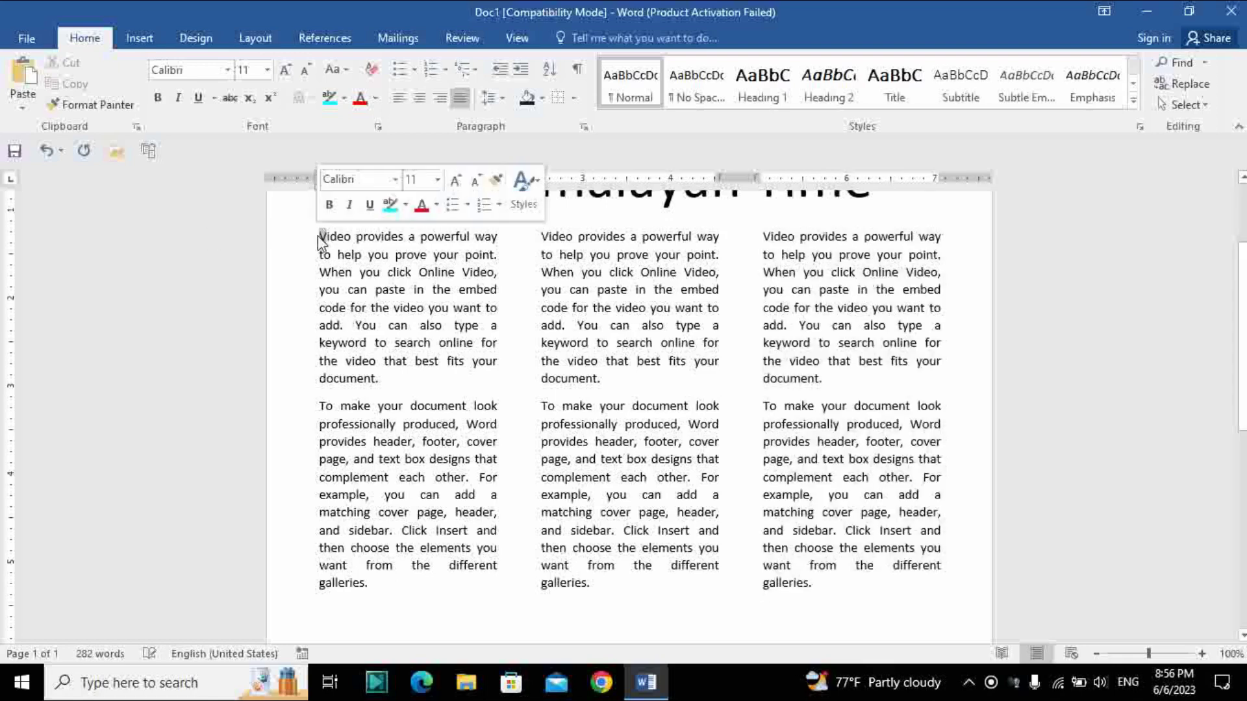
Turn the first letter V into a three-line dropped capital
click(149, 38)
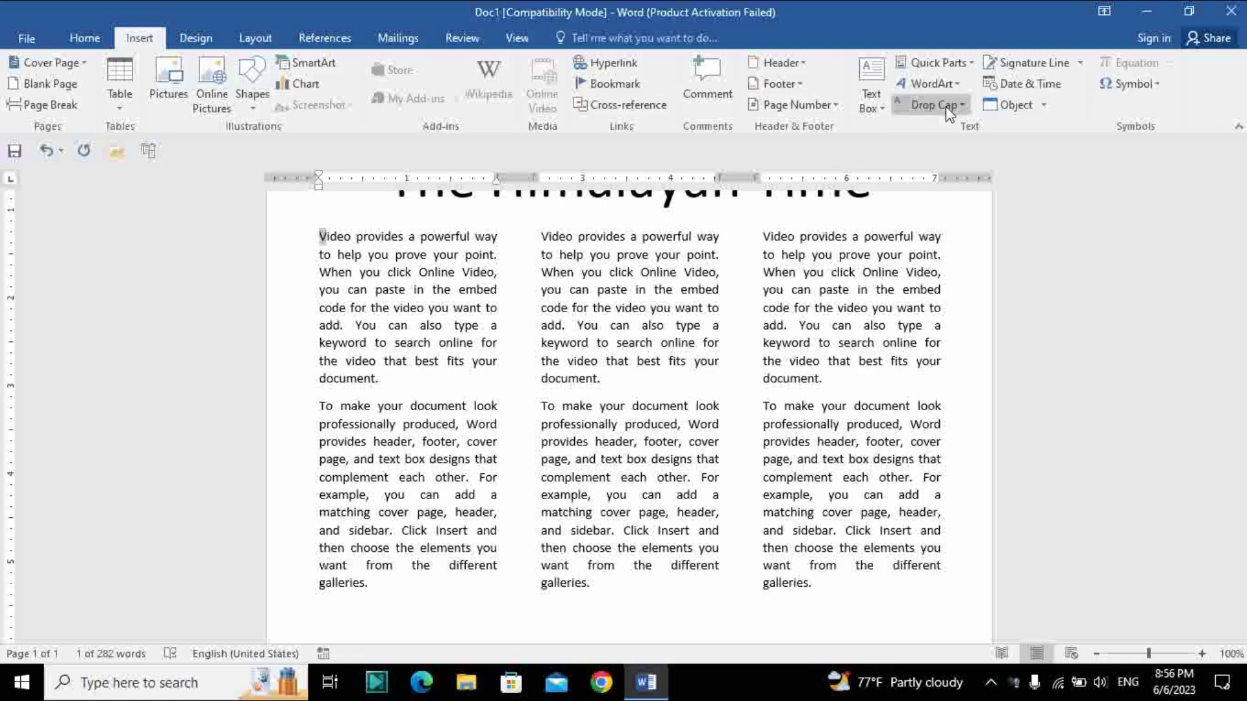
click(968, 107)
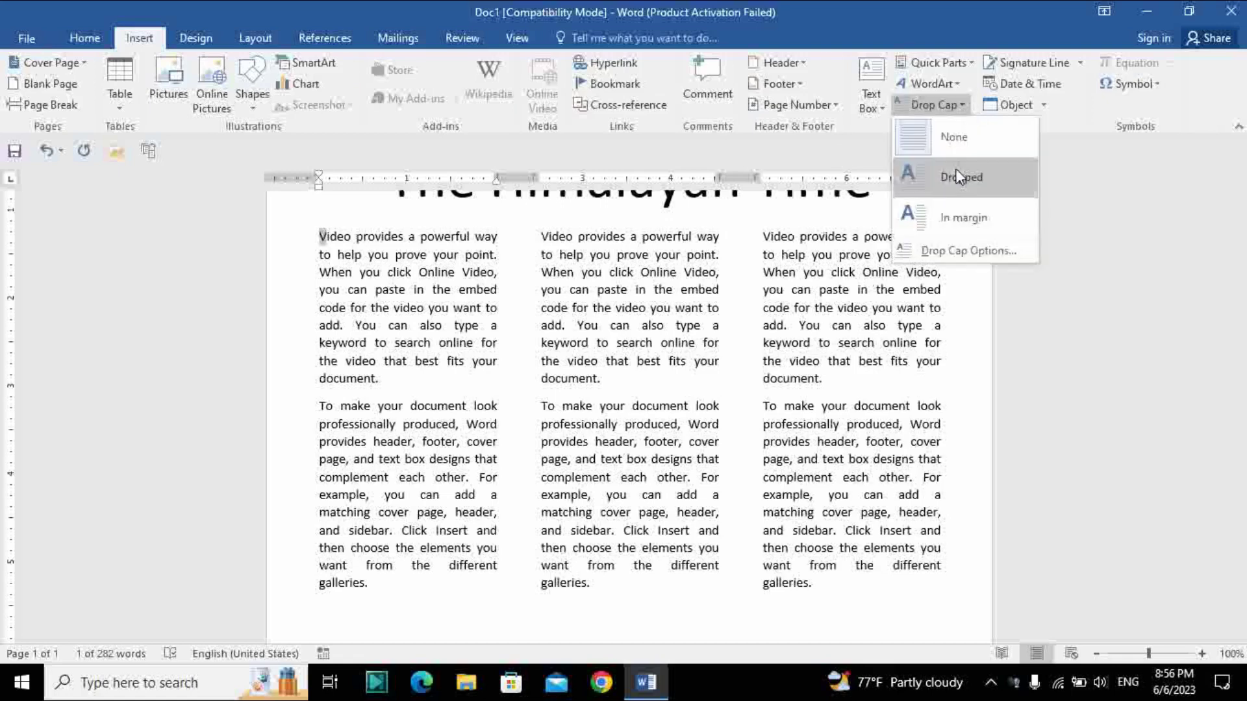
click(964, 249)
click(639, 266)
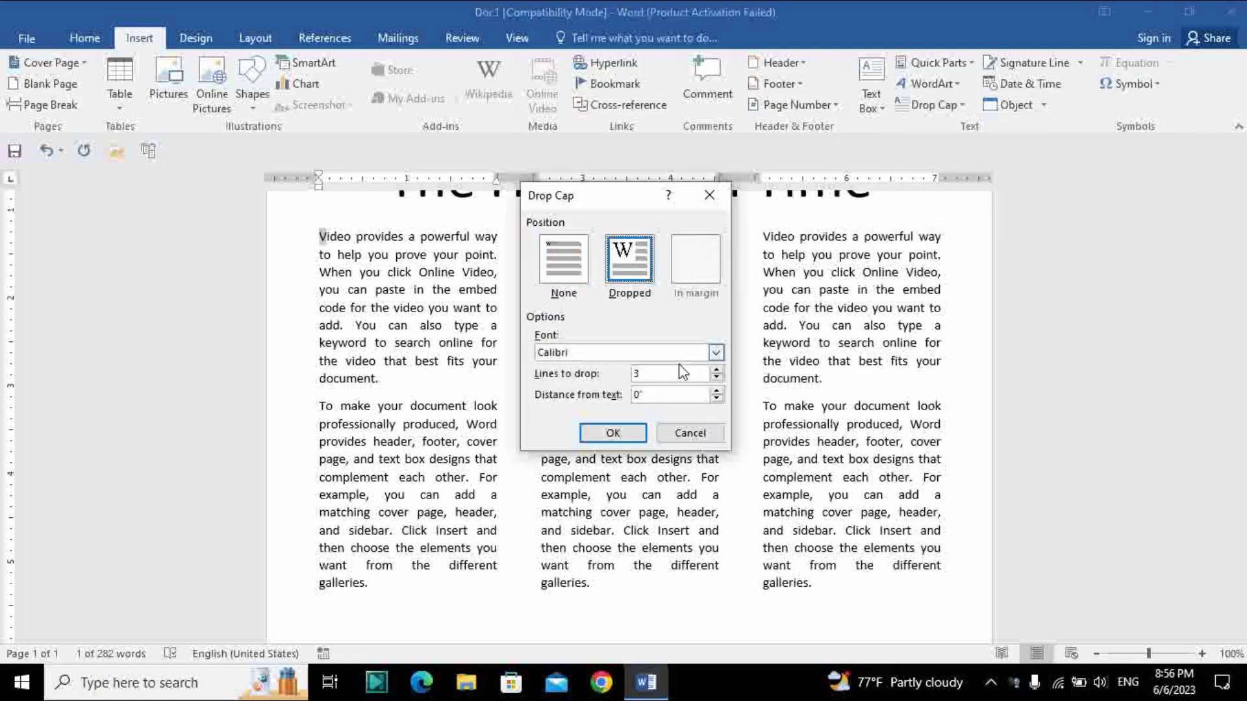
click(717, 370)
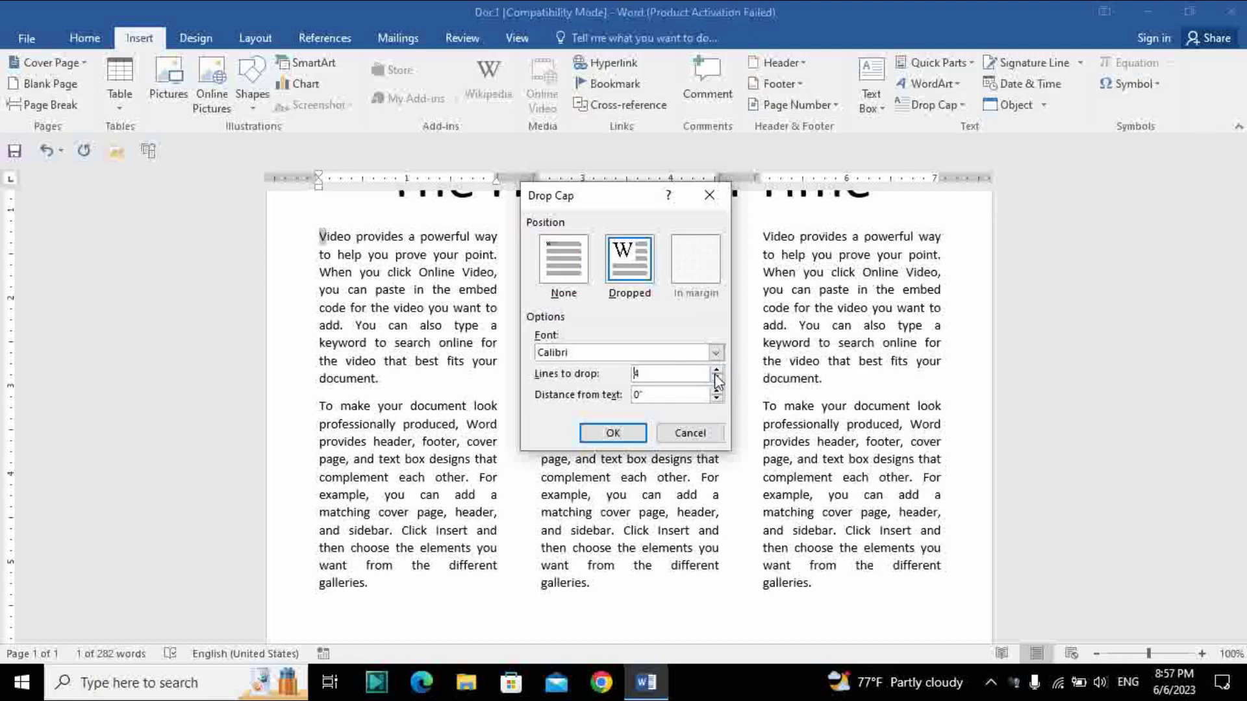
click(716, 378)
click(638, 432)
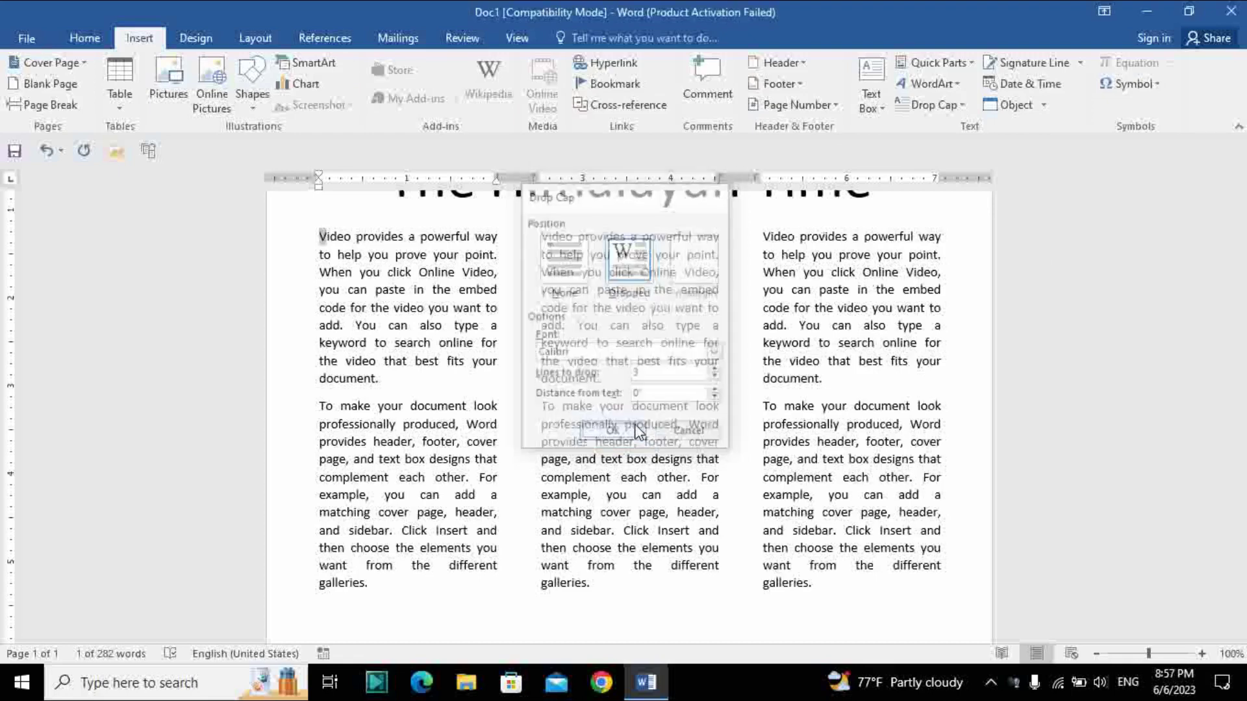
Colour the drop-cap V red
double_click(338, 254)
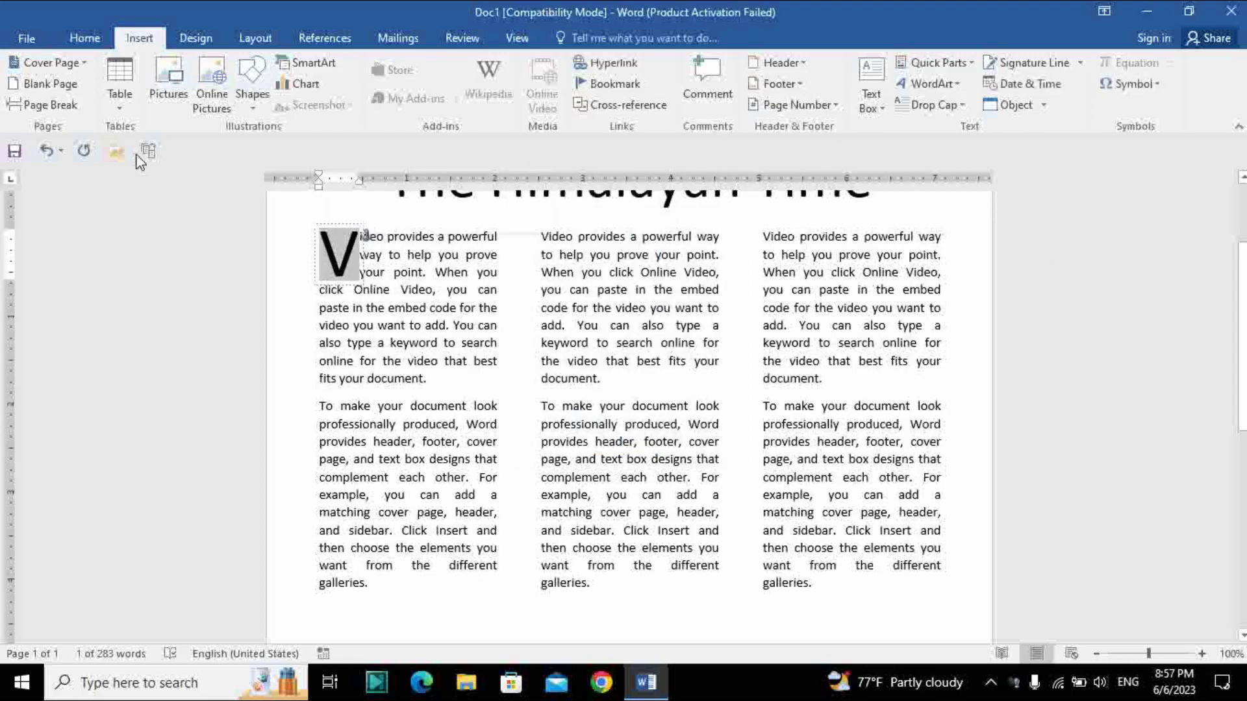
click(83, 37)
click(375, 98)
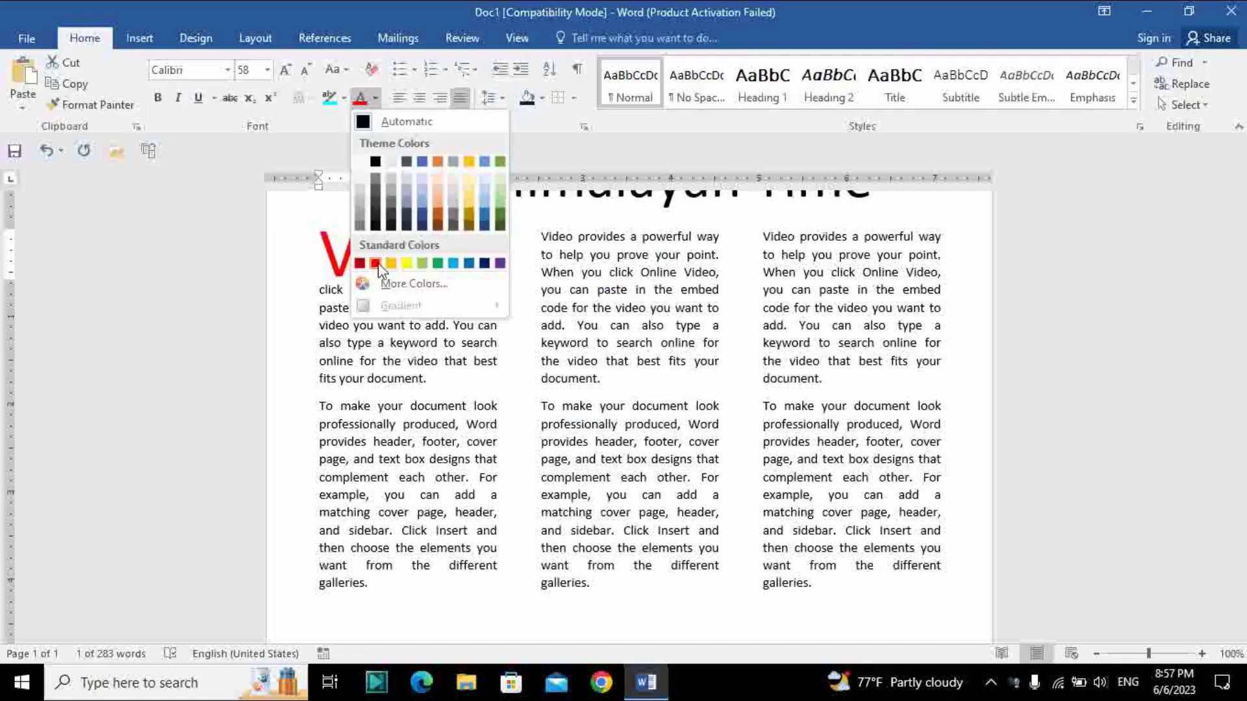
click(373, 246)
Select all the document text and delete it
scroll(566, 337, up, 3)
click(565, 337)
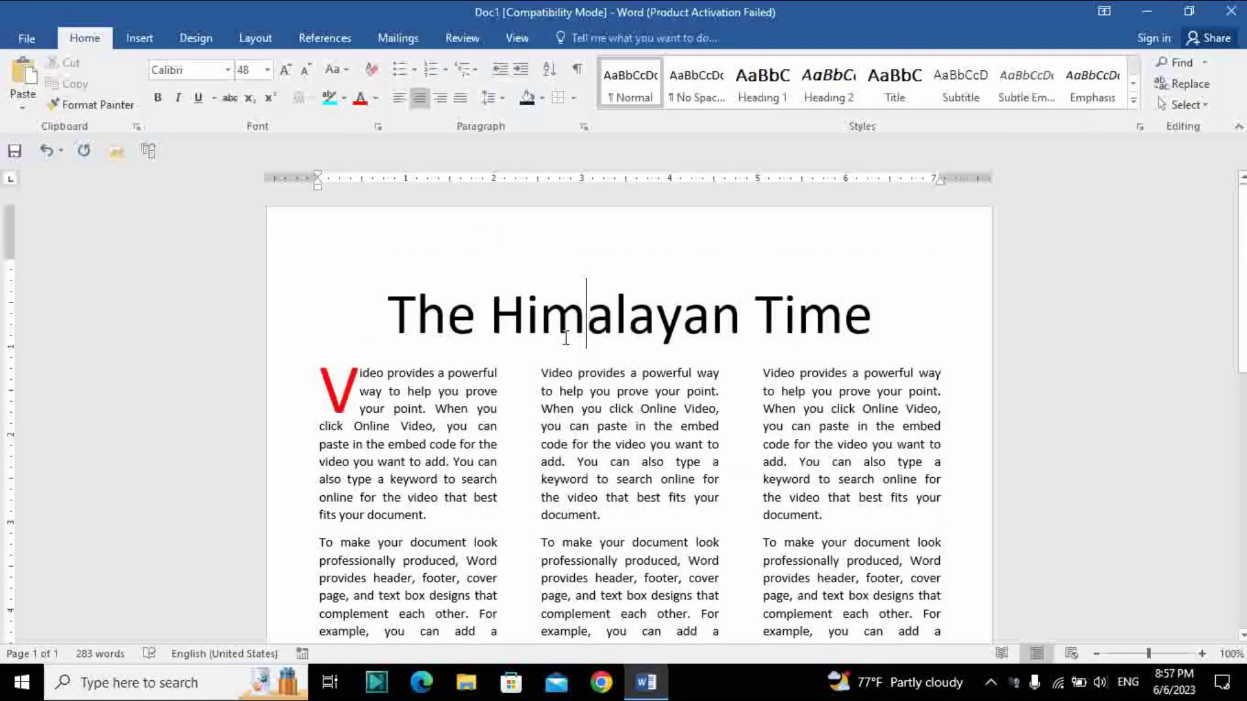
key(ctrl+a)
key(Delete)
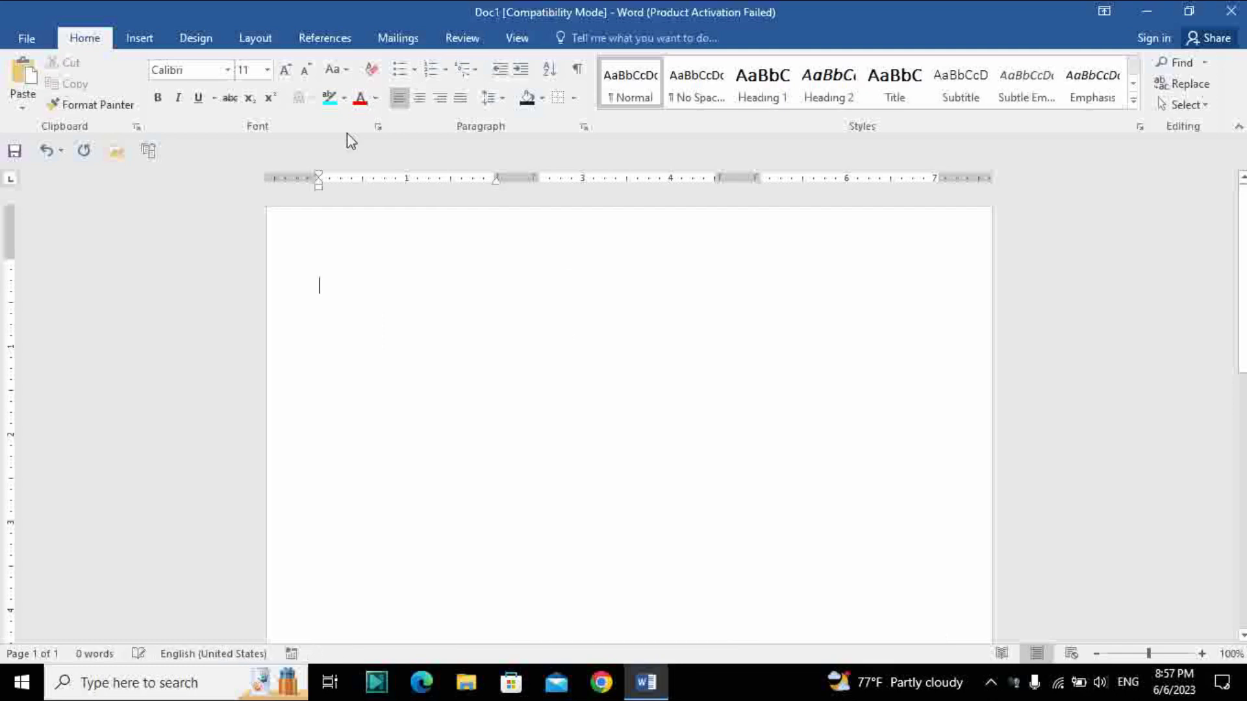
Set the page back to a single column
click(255, 37)
click(168, 104)
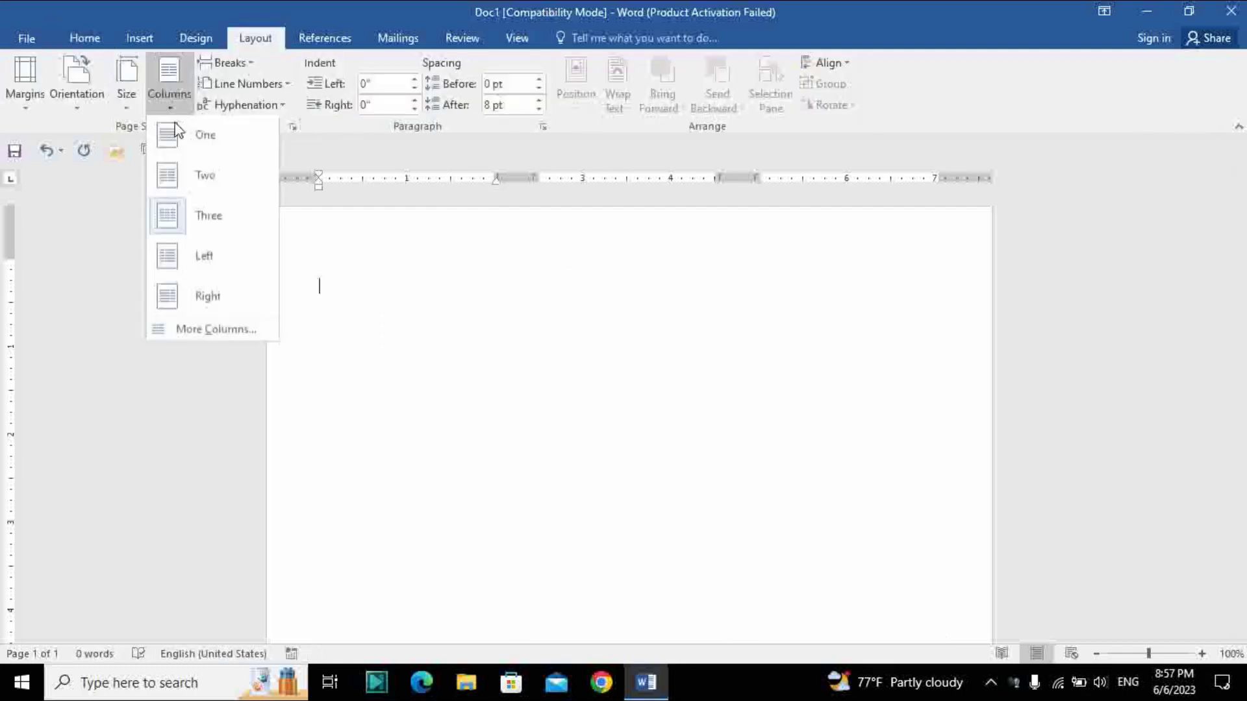
click(233, 142)
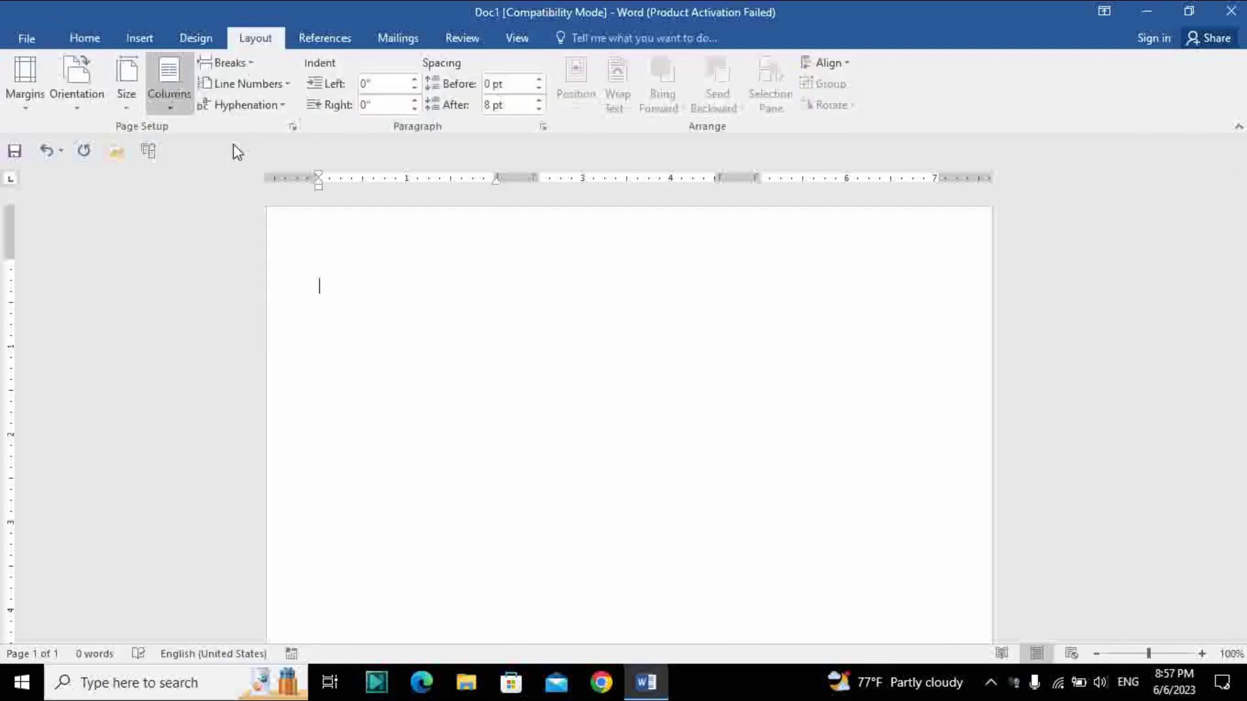
Insert a page break so a second blank page follows
click(325, 39)
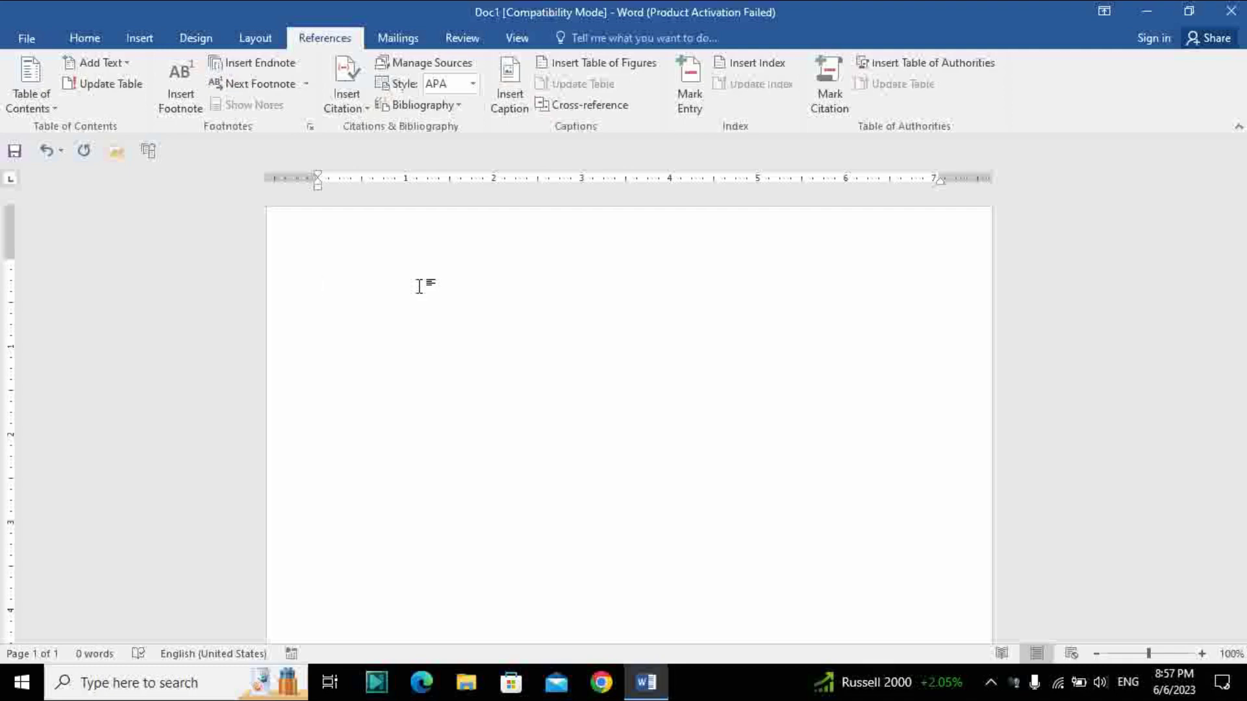
click(83, 39)
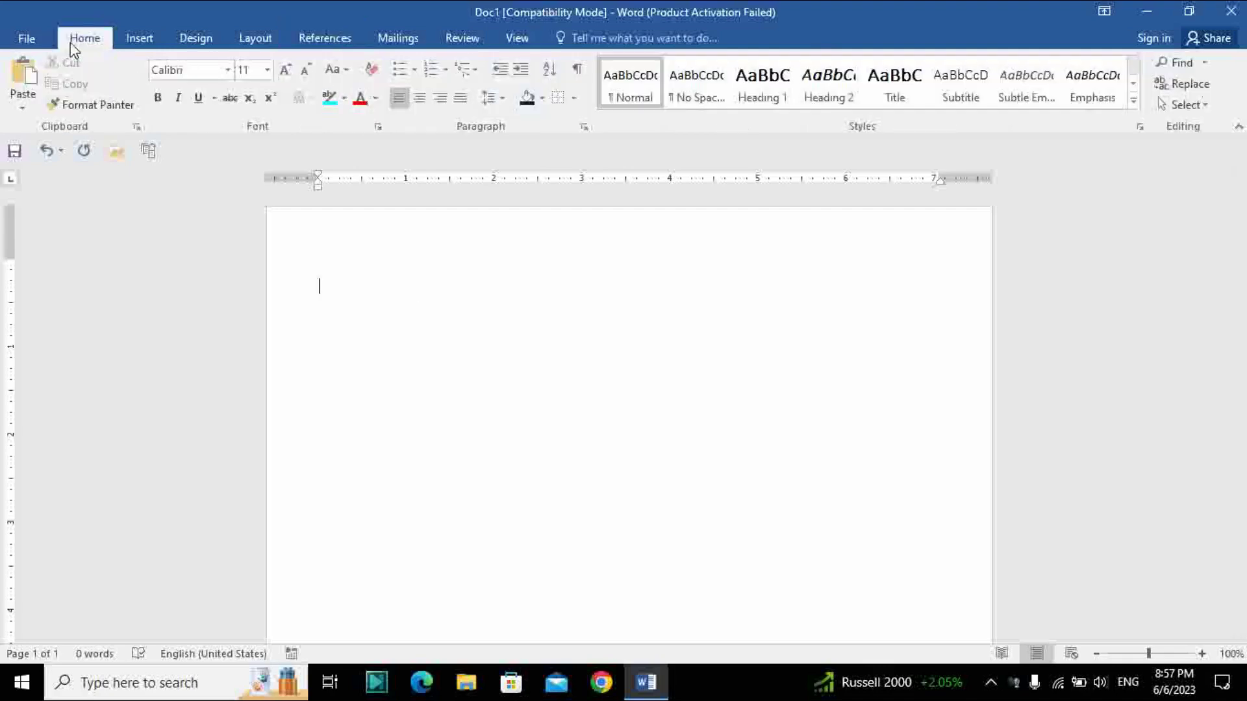
click(139, 39)
click(44, 105)
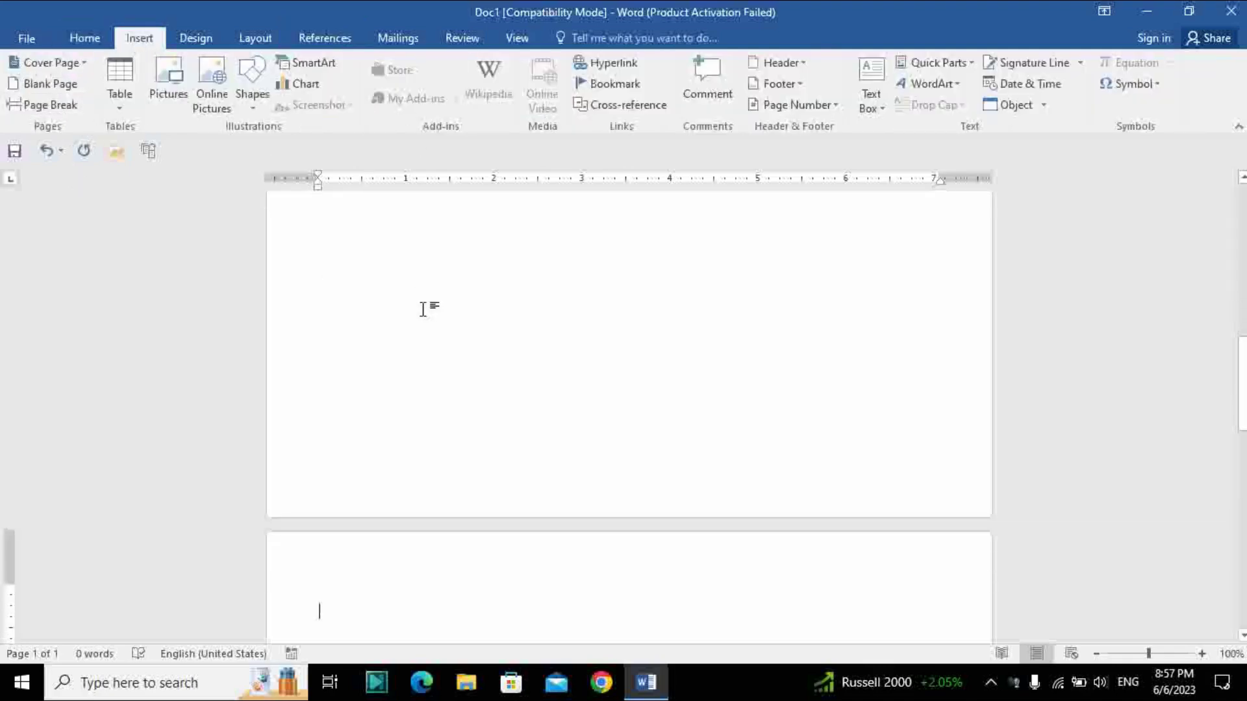
scroll(432, 390, down, 3)
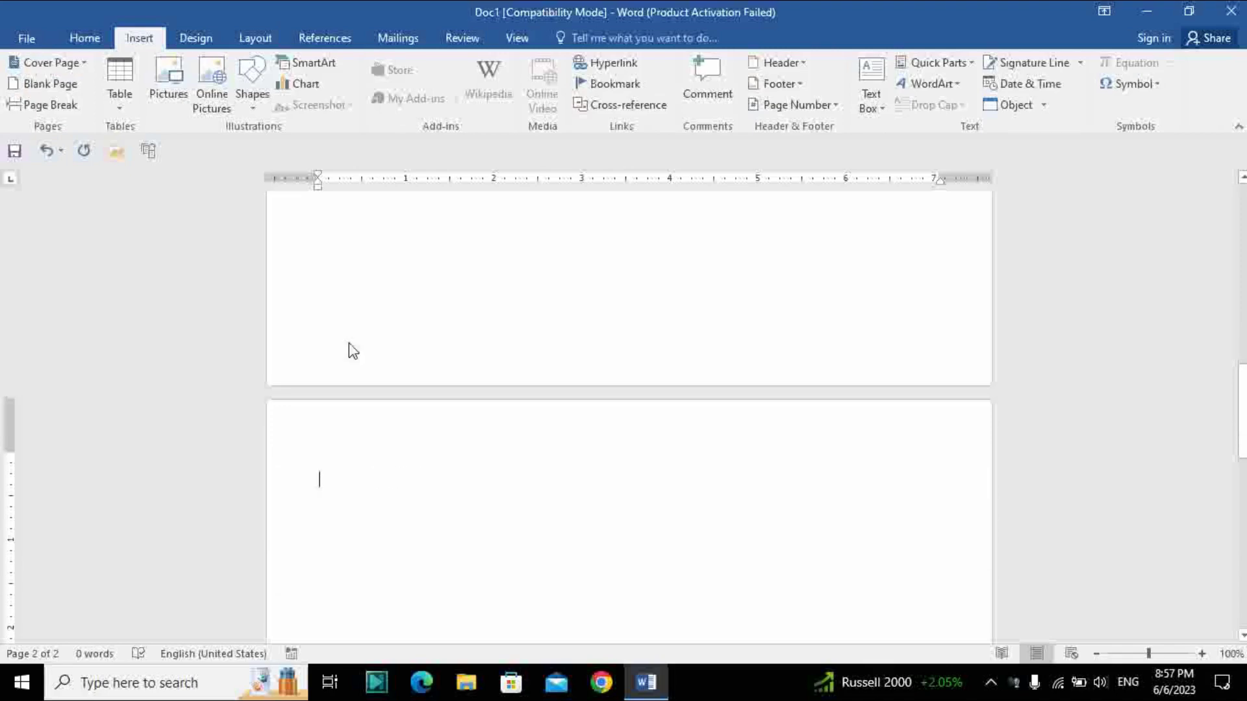
click(255, 35)
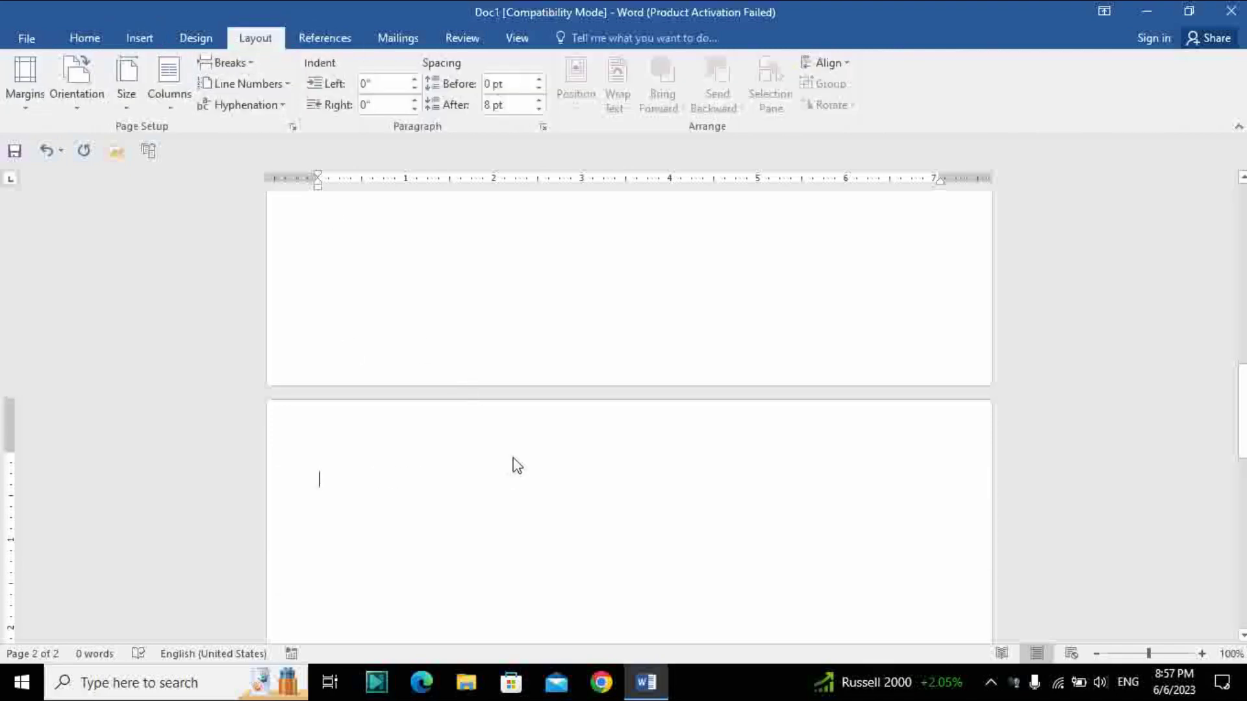
Type the 'computer fundamental' heading followed by two =rand(2) sample paragraphs
text(com)
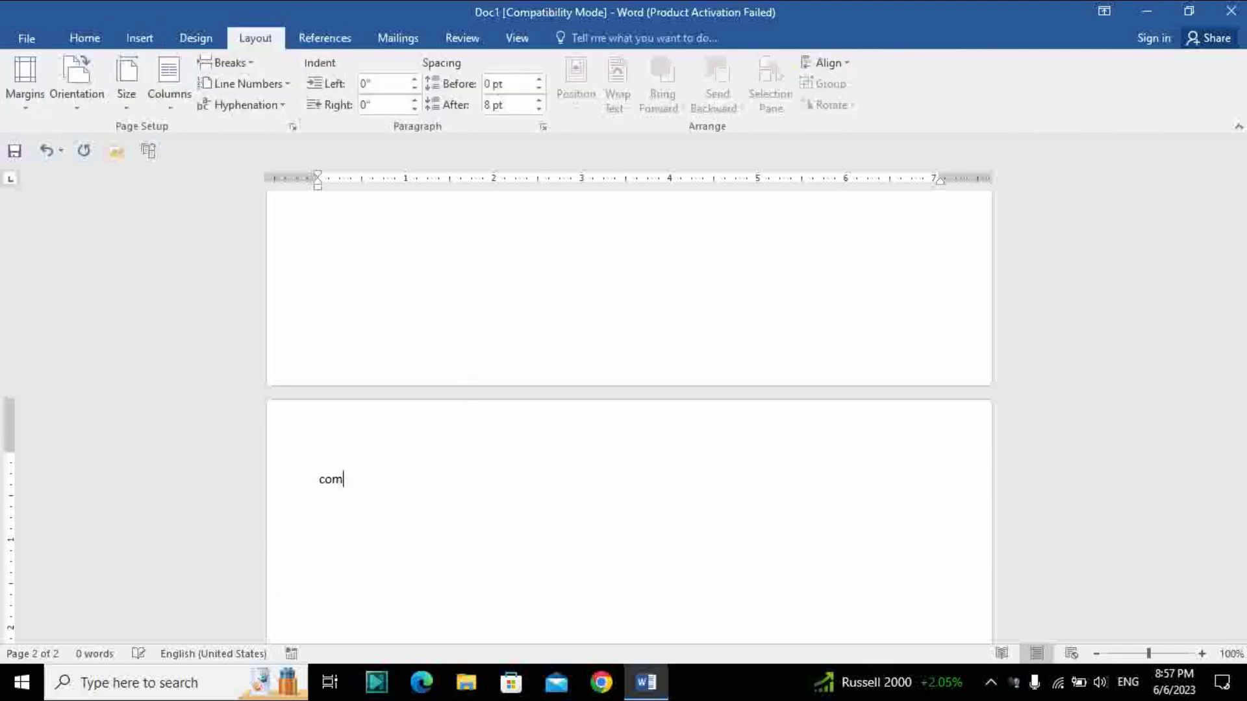
text([pu)
key(BackSpace)
key(BackSpace)
text(uter )
text(fun)
text(damental )
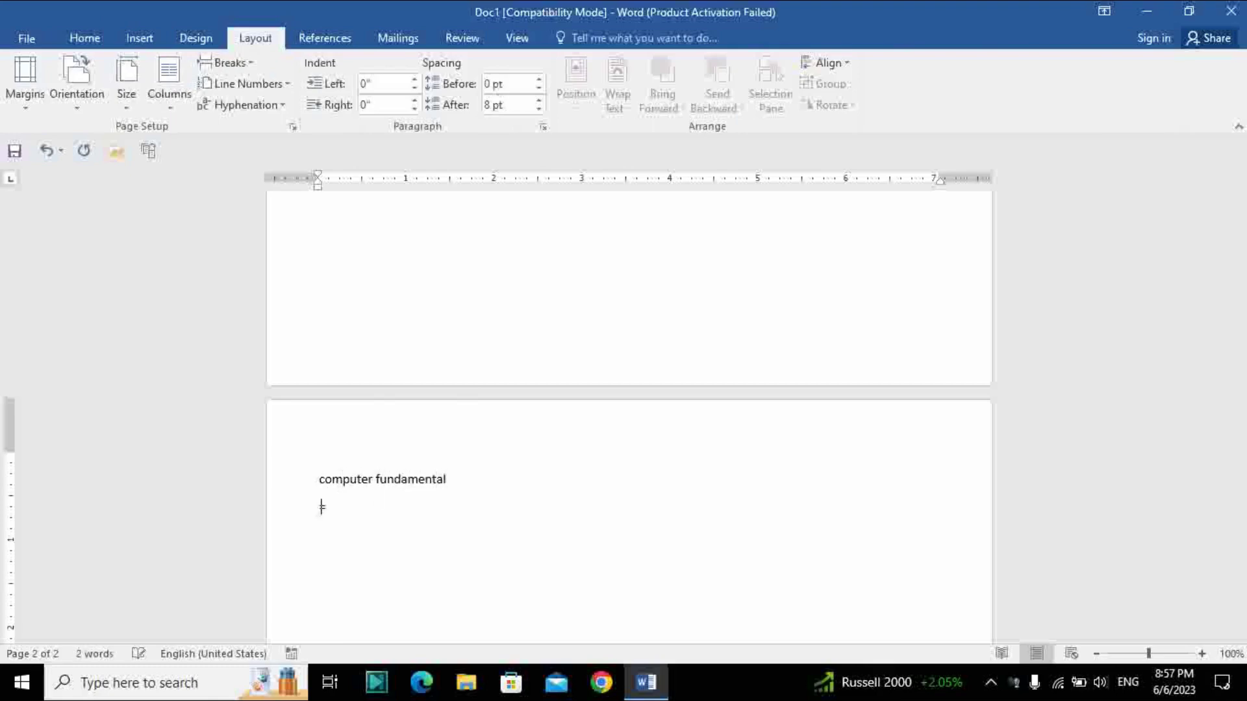
text(=rand(2))
key(Return)
key(Return)
Add the software type headings, ending with '3.operating software', each followed by a =rand(1) paragraph
scroll(554, 440, down, 3)
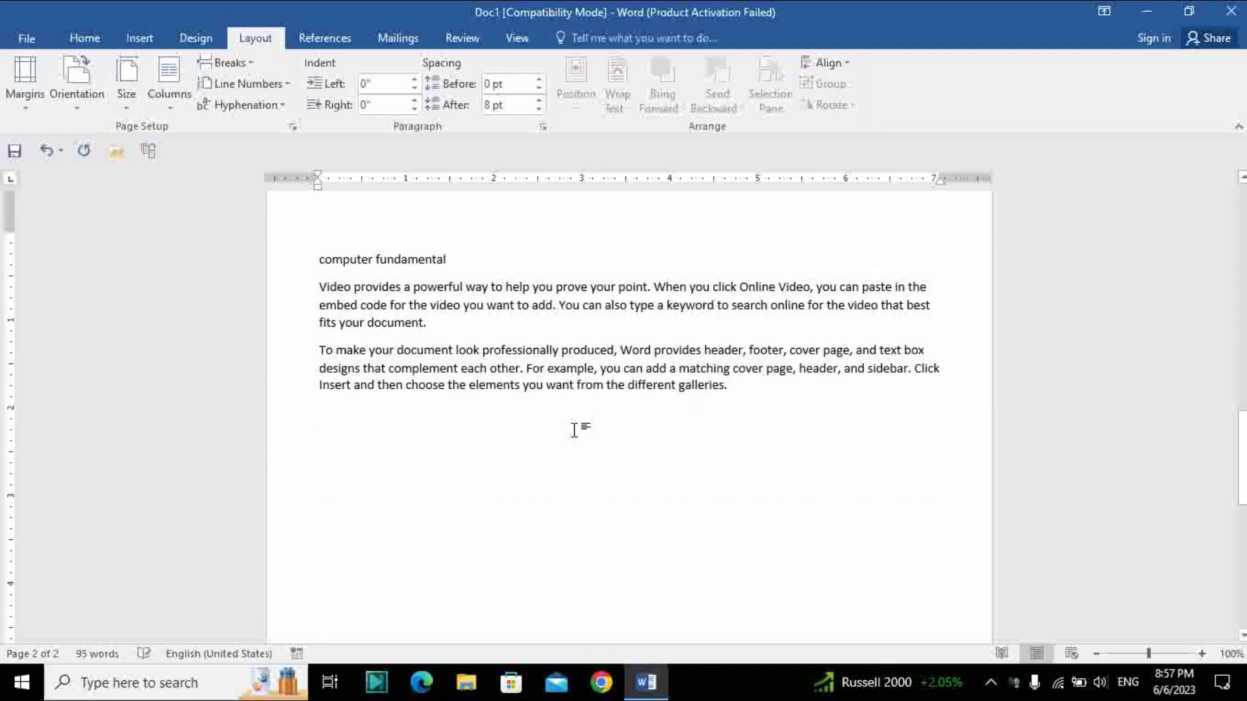
text(Ger)
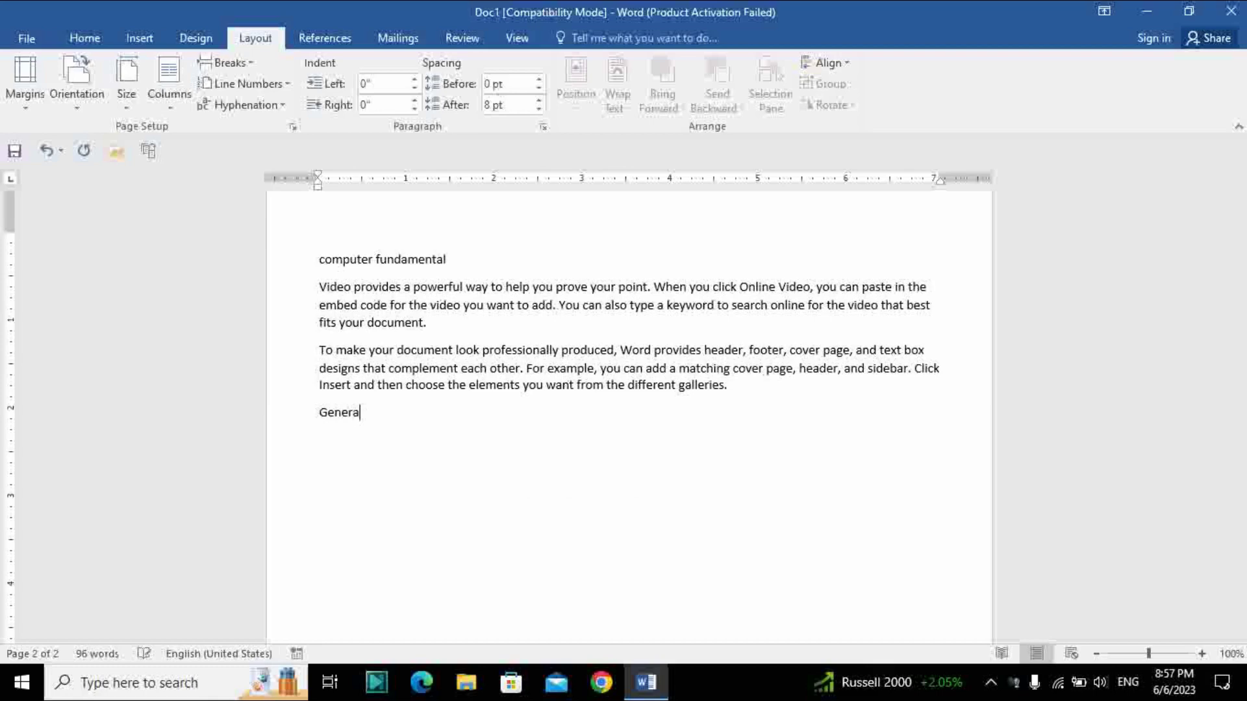
text(ion of co)
text(mpu)
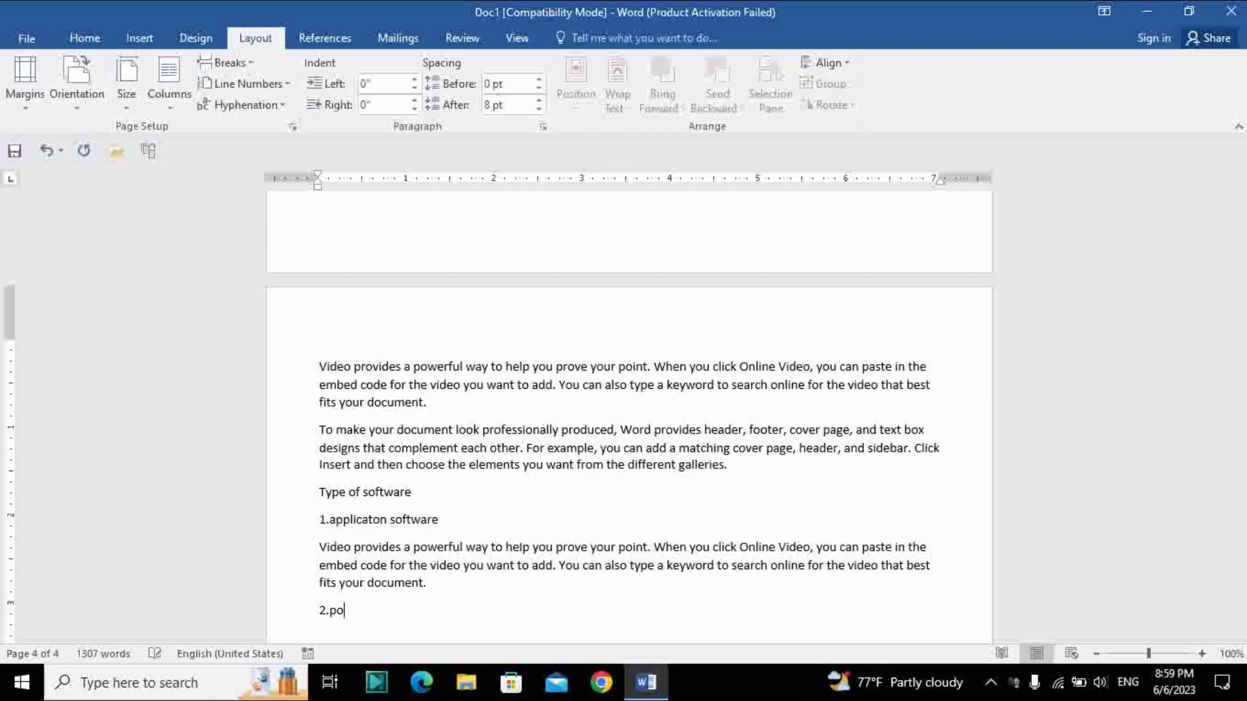
text(rogrammi)
text(ng software)
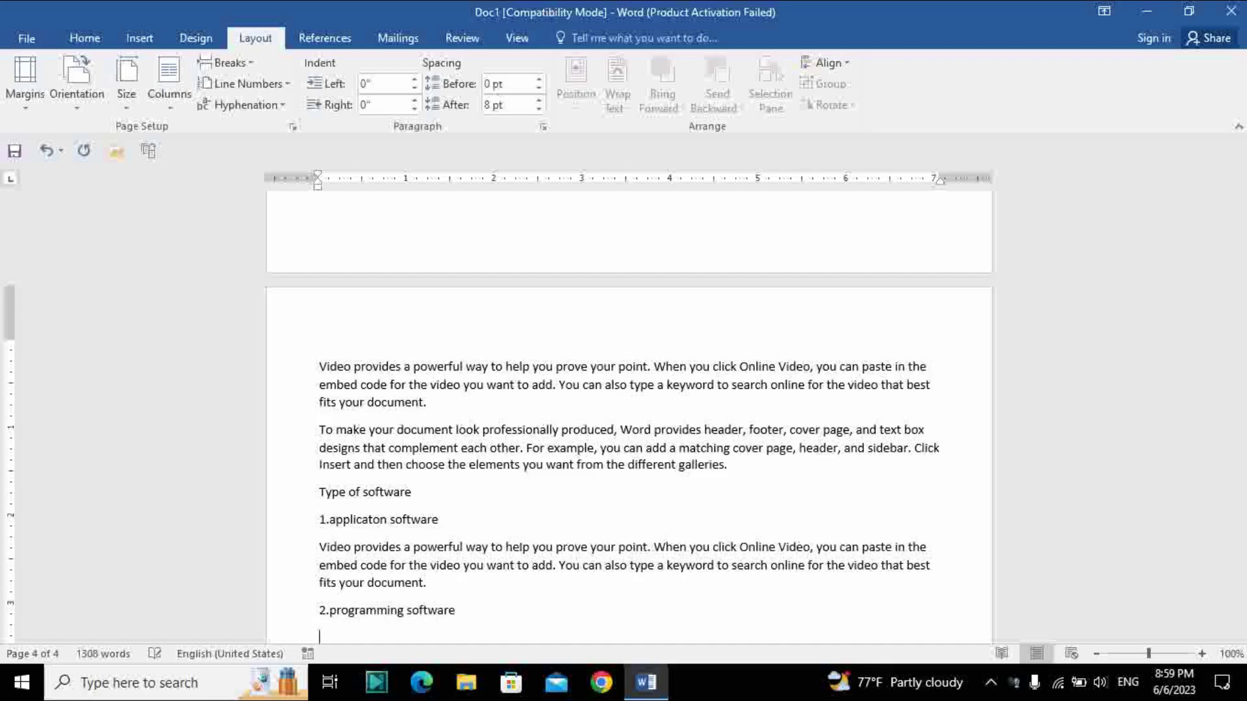
text(=rand)
text(1)
text())
key(Return)
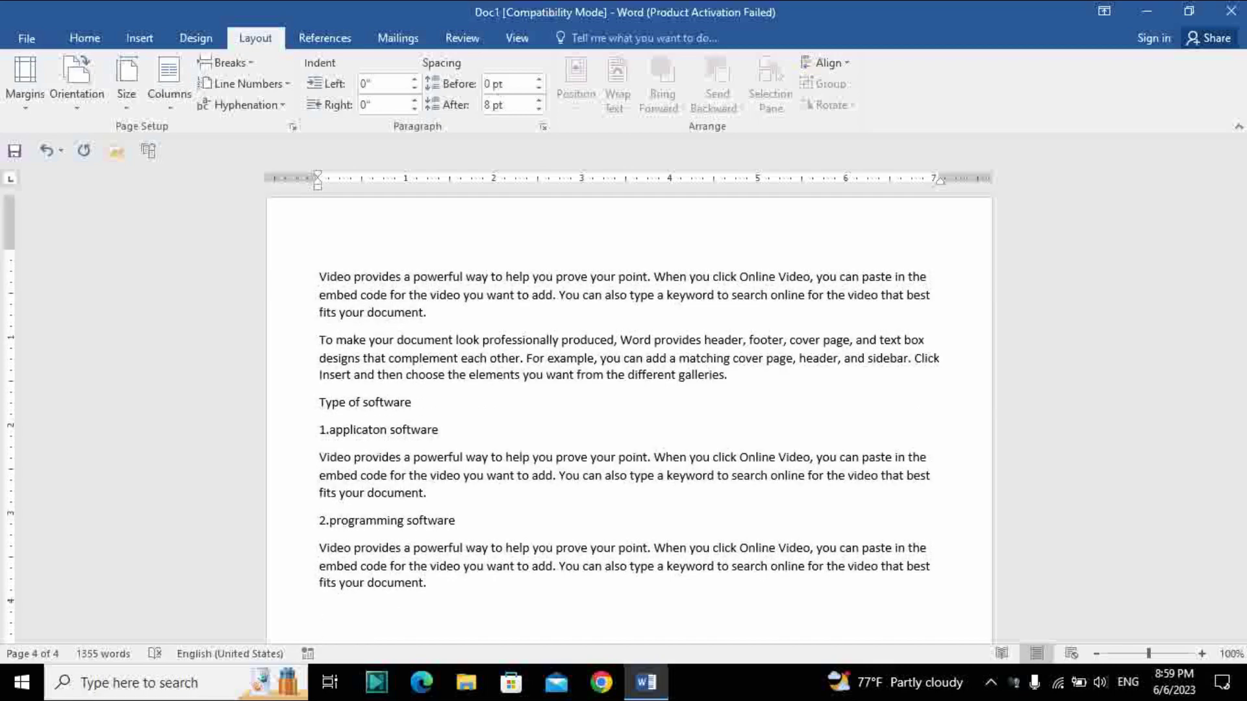
text(3.oper)
text(ating s)
text(oftware()
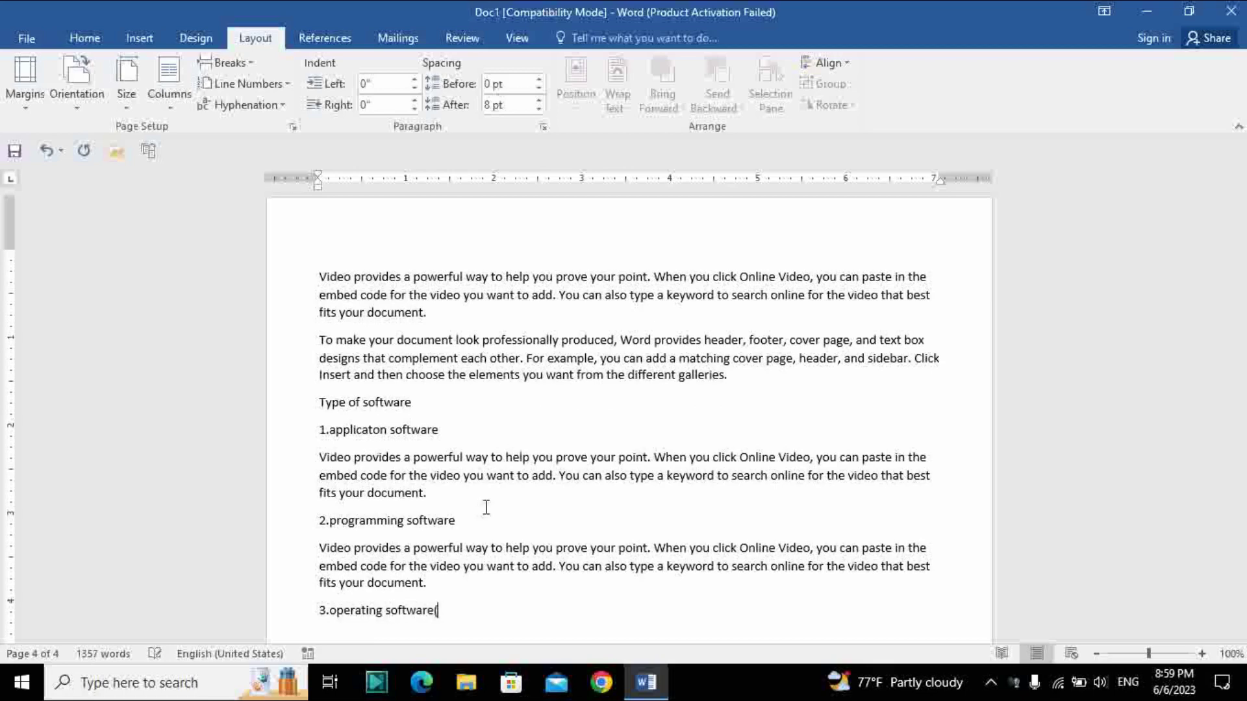
text(1))
key(Return)
key(BackSpace)
text())
key(Return)
text(1)
key(Return)
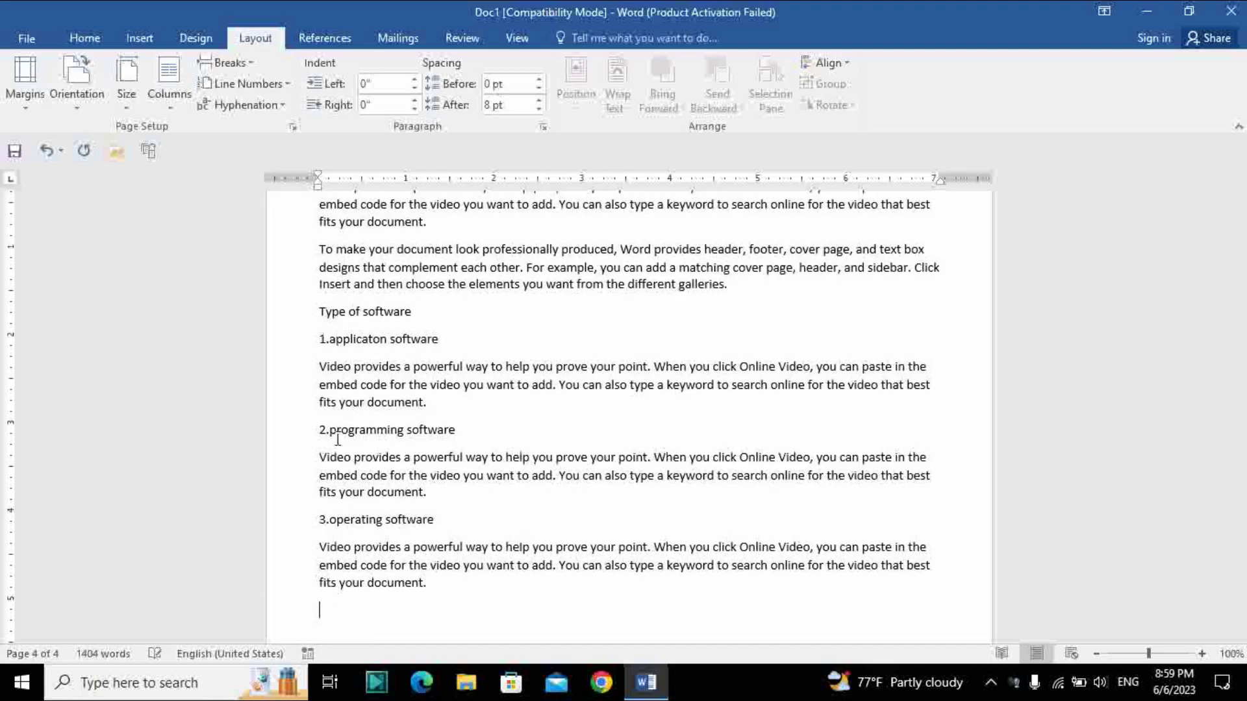
Make 'computer fundamental' Heading 1 and 'Ipo cycle' Heading 2
scroll(479, 311, up, 5)
scroll(495, 227, up, 3)
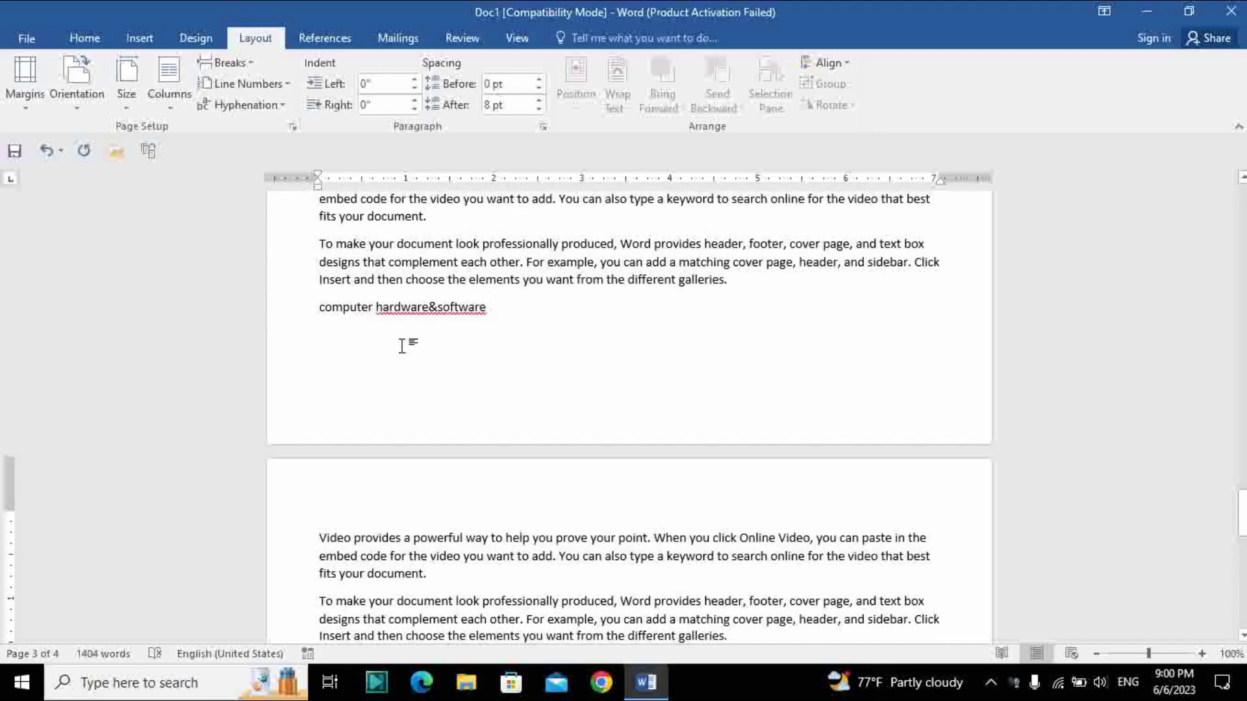
scroll(432, 319, up, 5)
scroll(433, 315, up, 2)
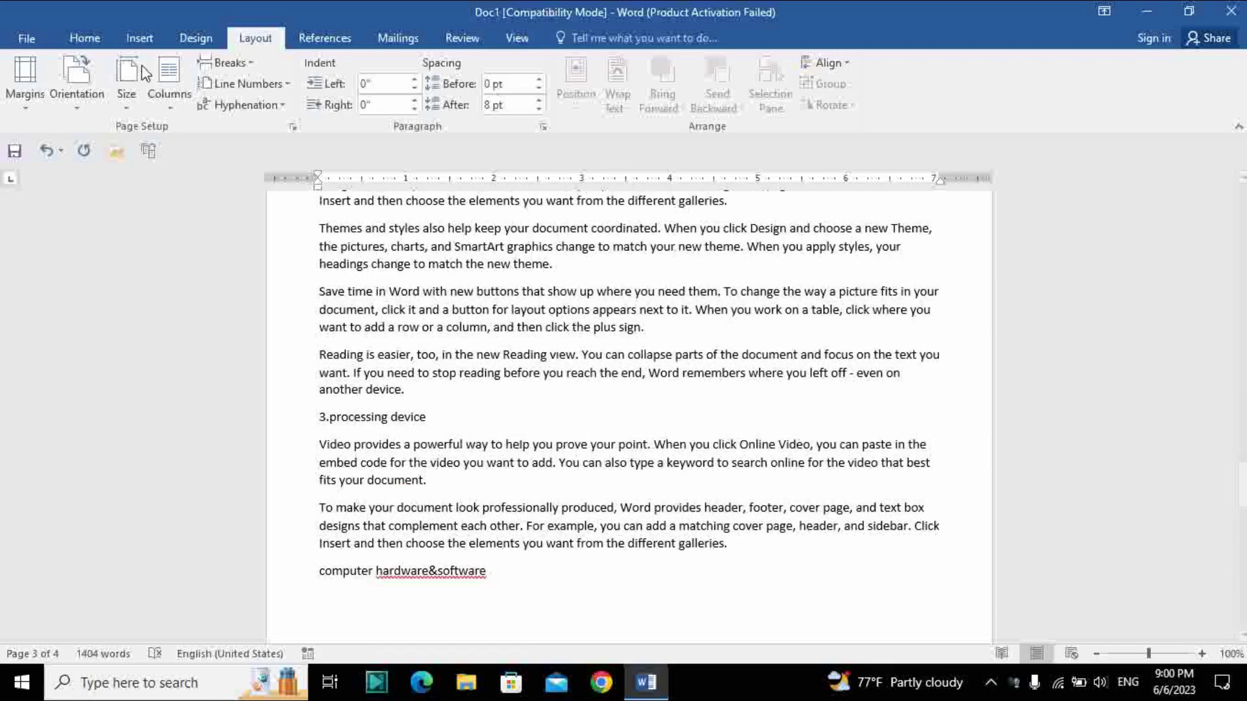
click(85, 38)
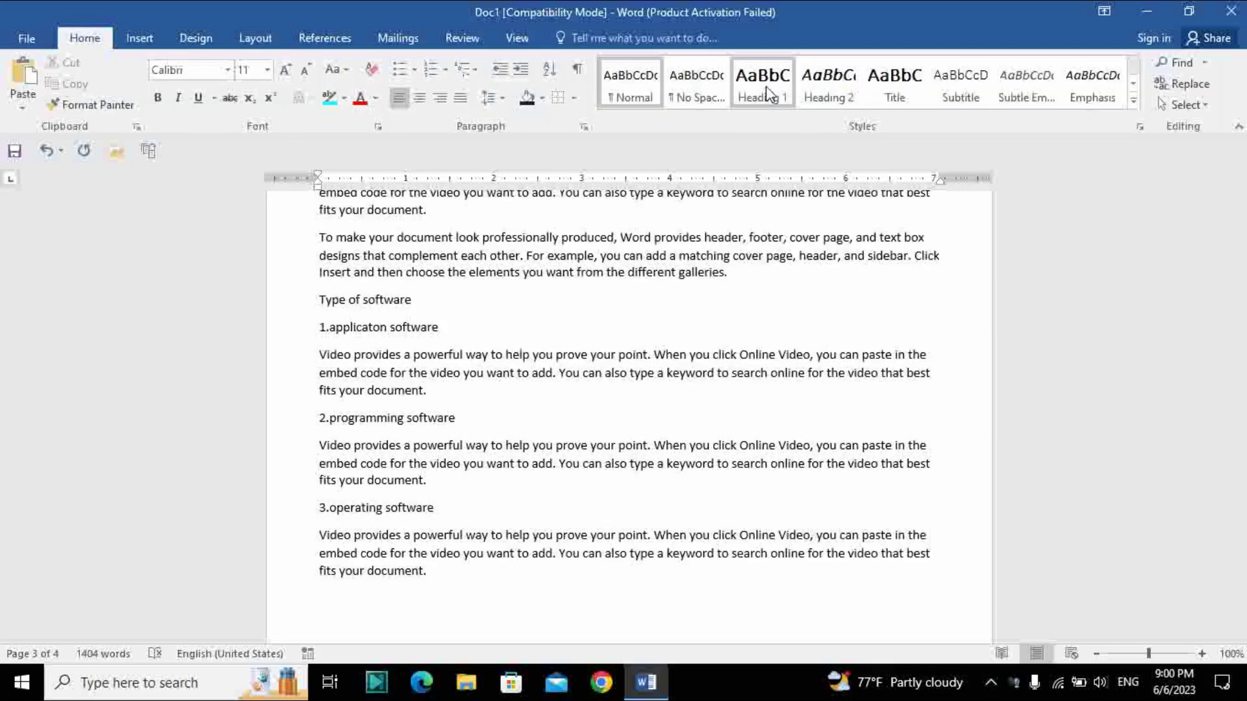
scroll(325, 467, up, 3)
scroll(396, 478, up, 5)
scroll(396, 477, up, 5)
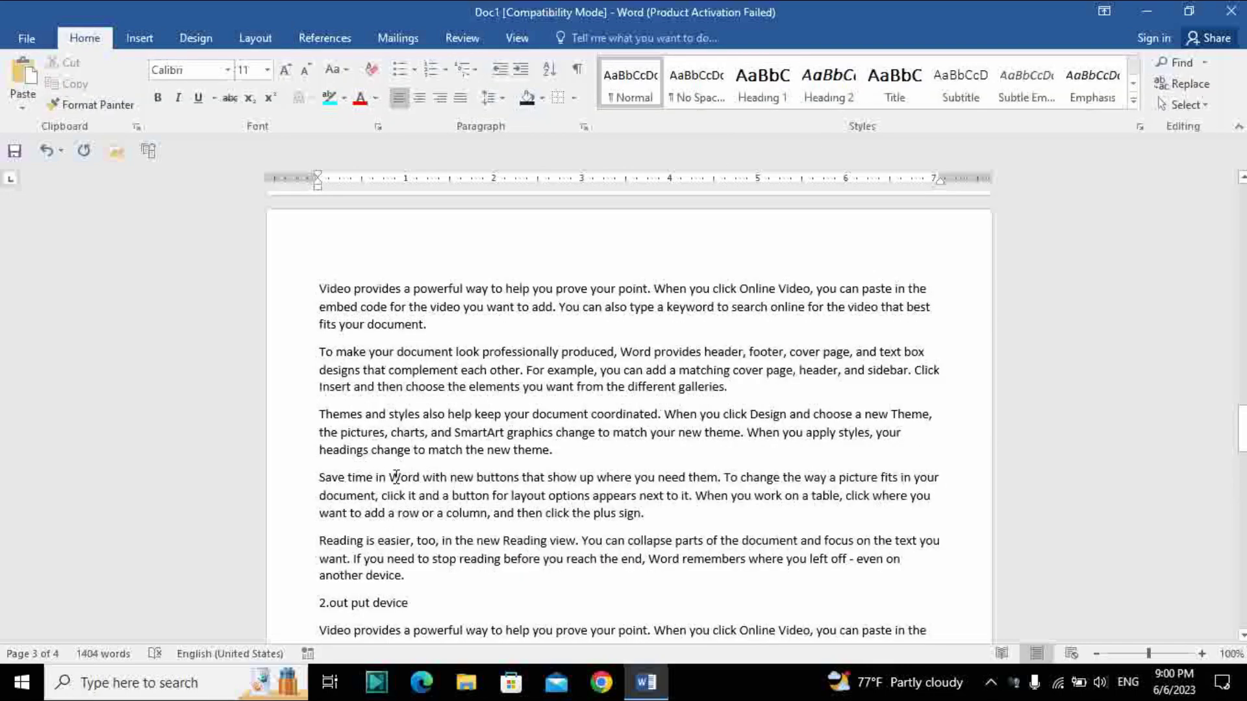
scroll(396, 477, up, 5)
scroll(397, 477, up, 1)
scroll(397, 477, up, 5)
scroll(396, 477, up, 5)
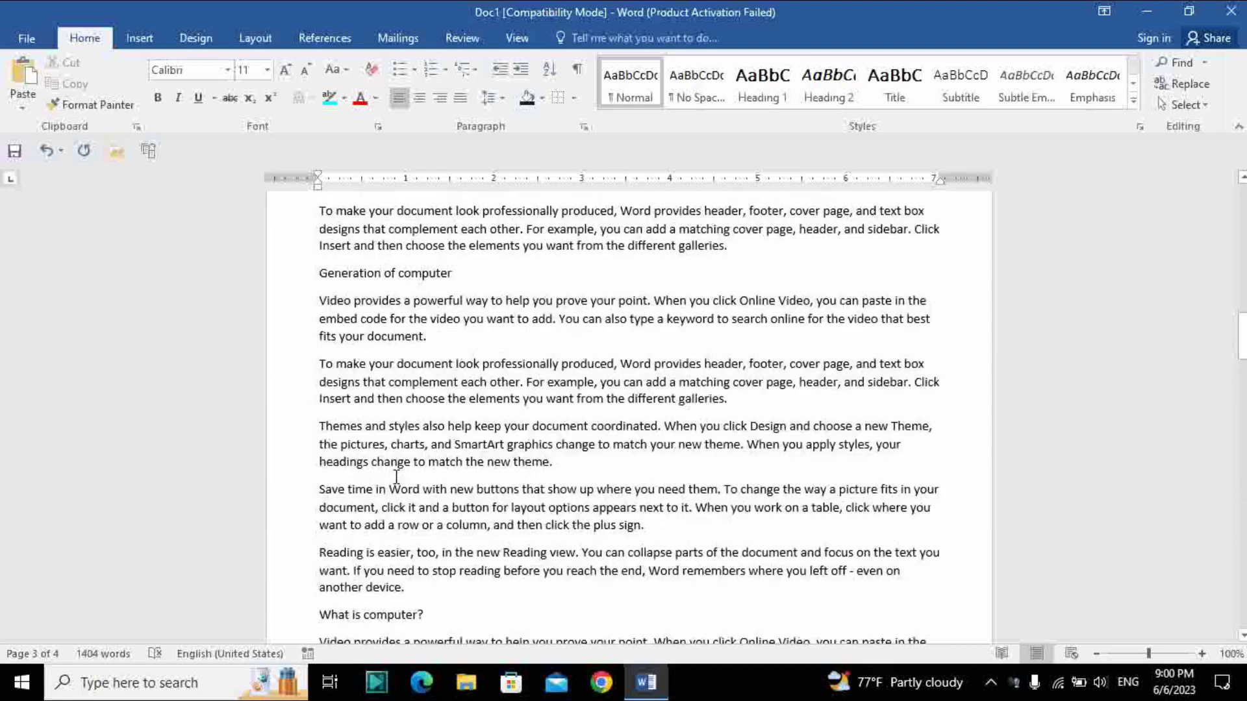
scroll(396, 477, up, 5)
scroll(396, 477, up, 5)
scroll(547, 475, down, 4)
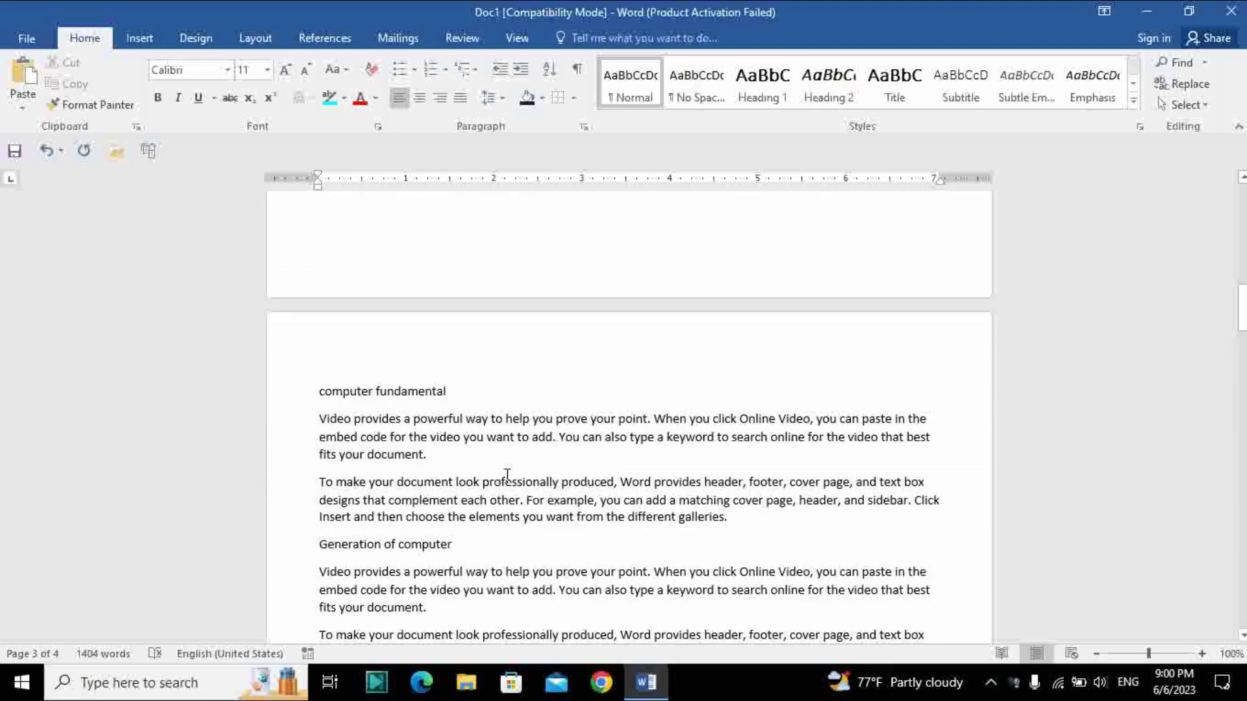
scroll(470, 365, down, 1)
drag(477, 352, 309, 344)
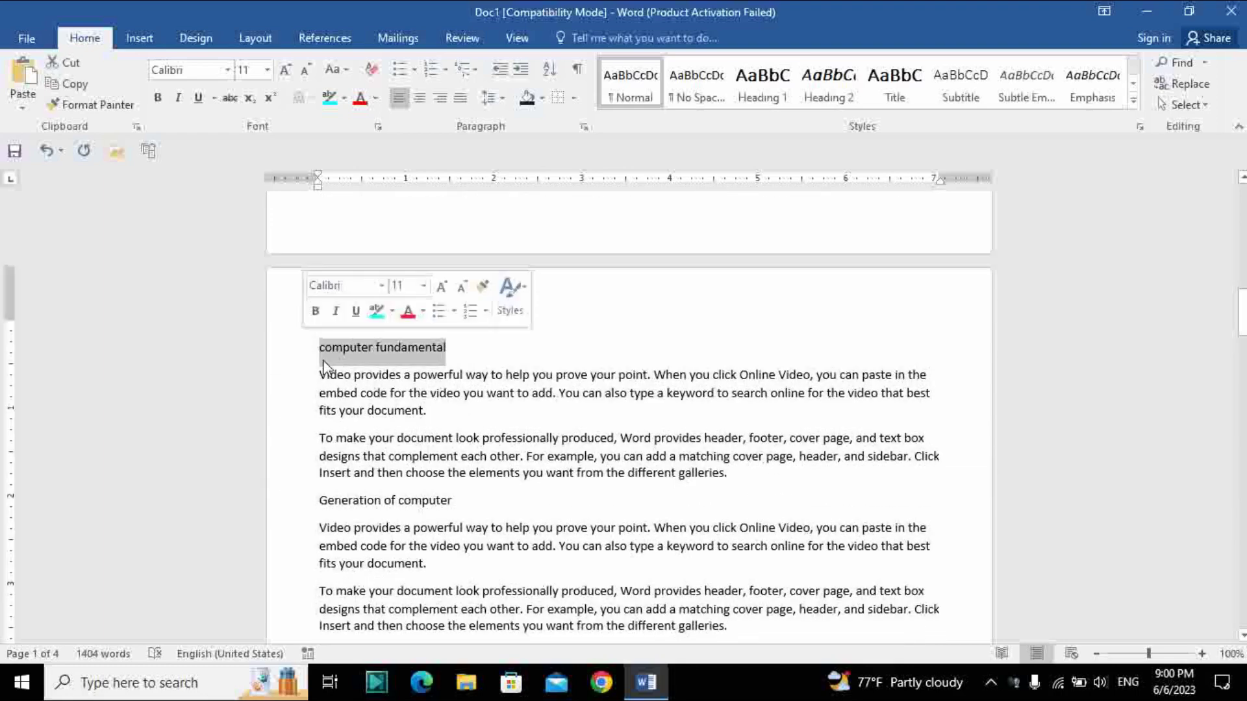
click(758, 101)
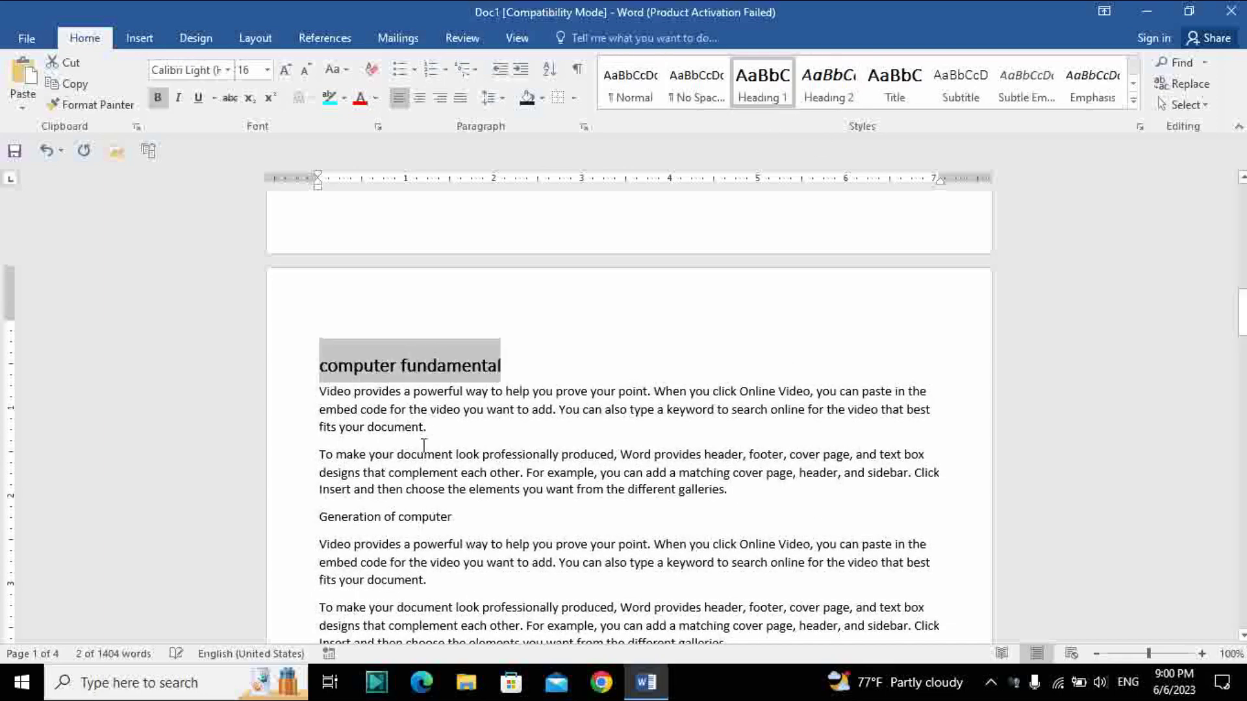
scroll(413, 401, down, 3)
scroll(445, 372, down, 3)
scroll(429, 403, down, 3)
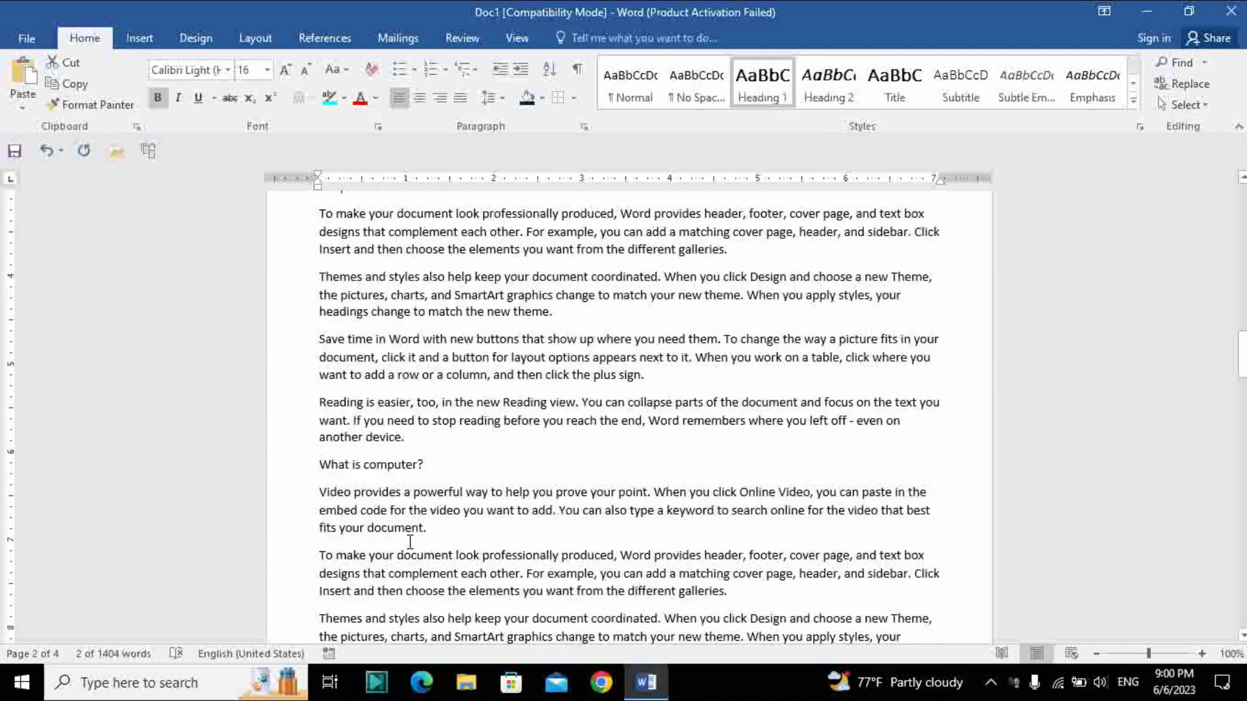
scroll(493, 429, down, 3)
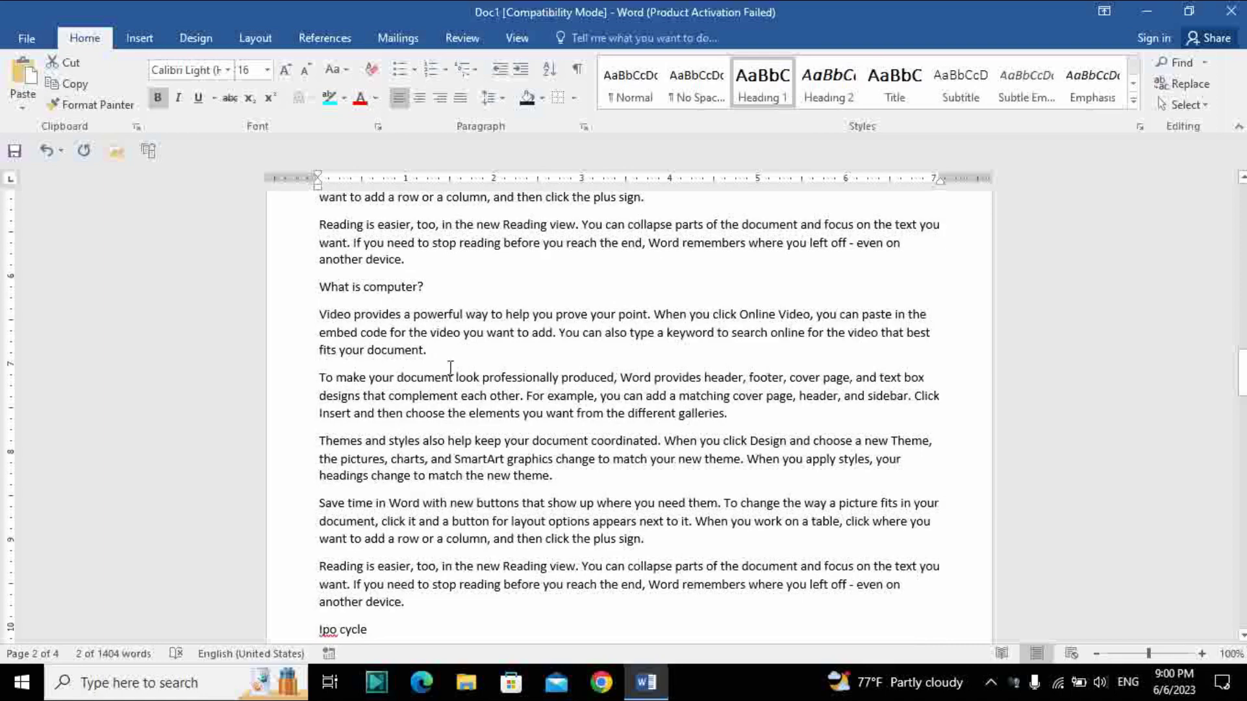
scroll(446, 437, up, 2)
scroll(414, 467, down, 3)
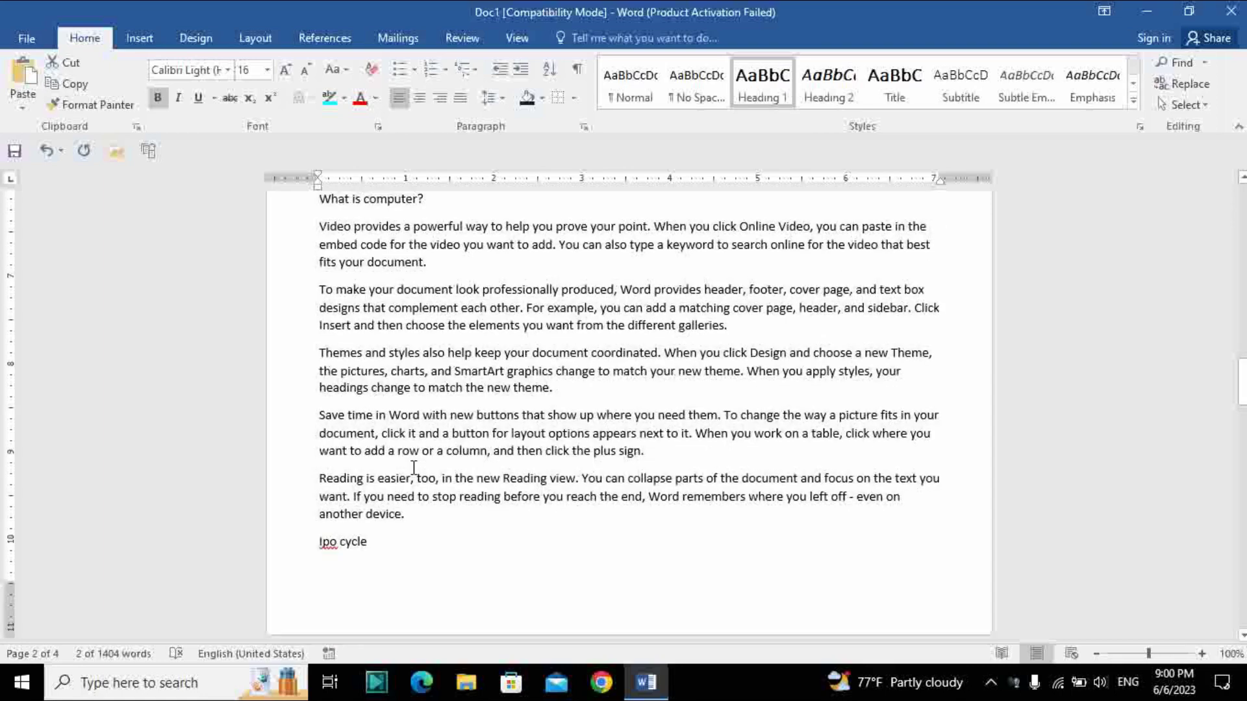
drag(389, 542, 319, 543)
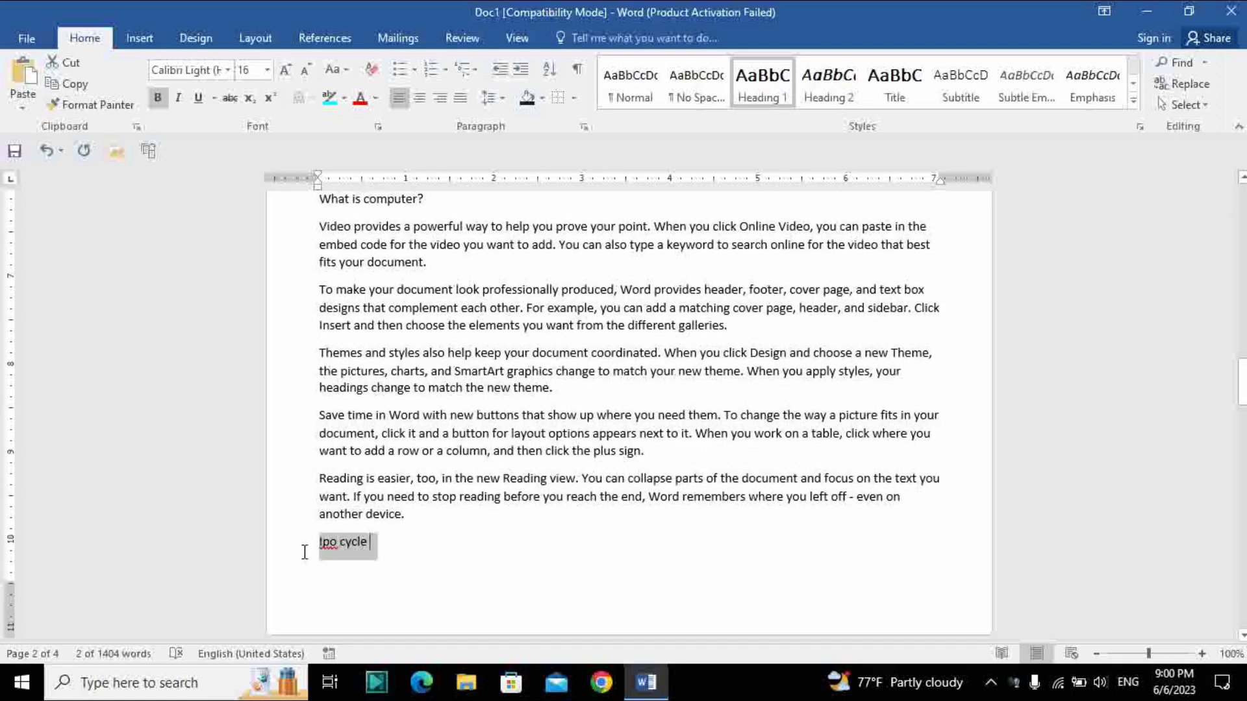
click(832, 99)
Make 'computer hardware&software' Heading 1 and 'Type of software' Heading 2
scroll(479, 452, down, 3)
scroll(555, 479, down, 1)
scroll(237, 362, down, 2)
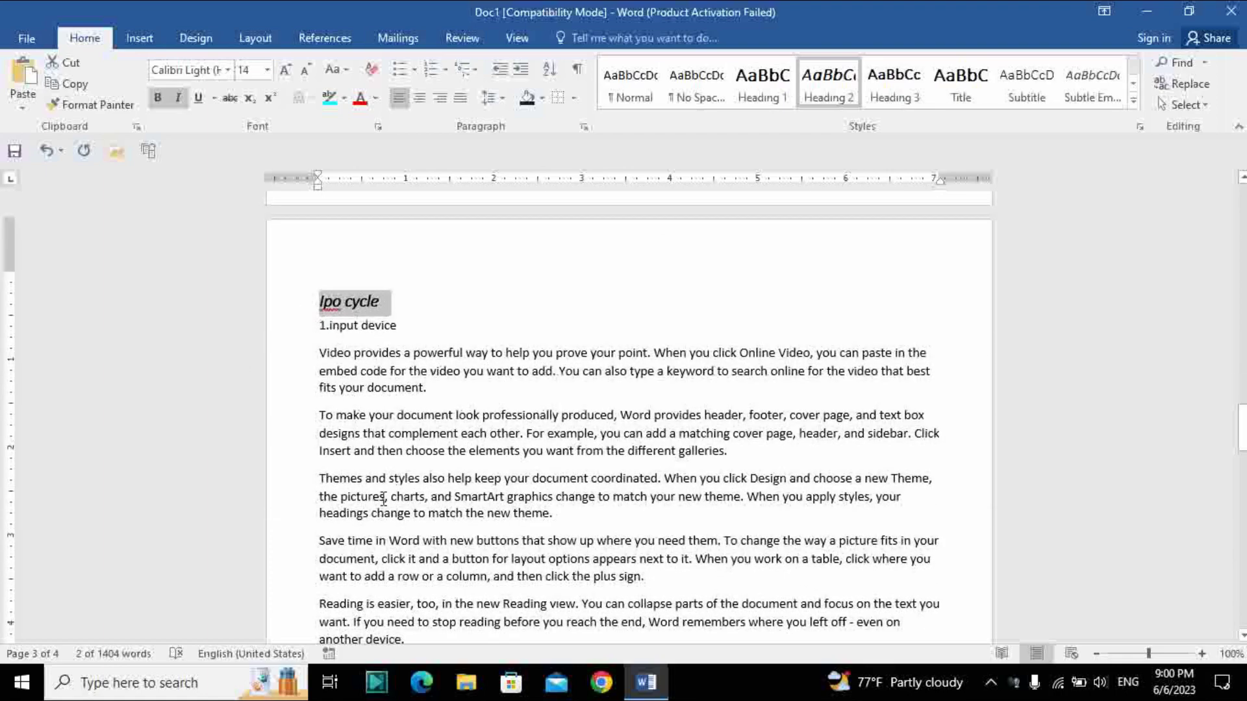
scroll(384, 499, down, 4)
scroll(383, 487, down, 4)
scroll(384, 465, down, 2)
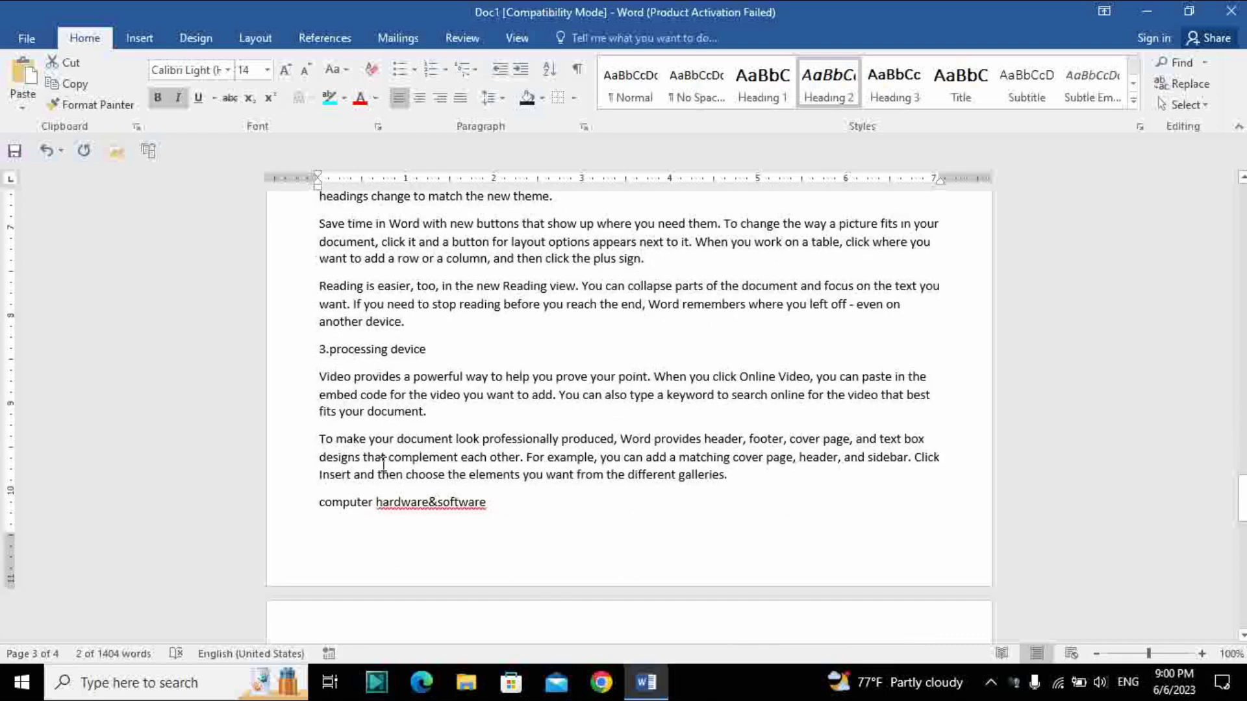
scroll(383, 465, down, 2)
click(281, 419)
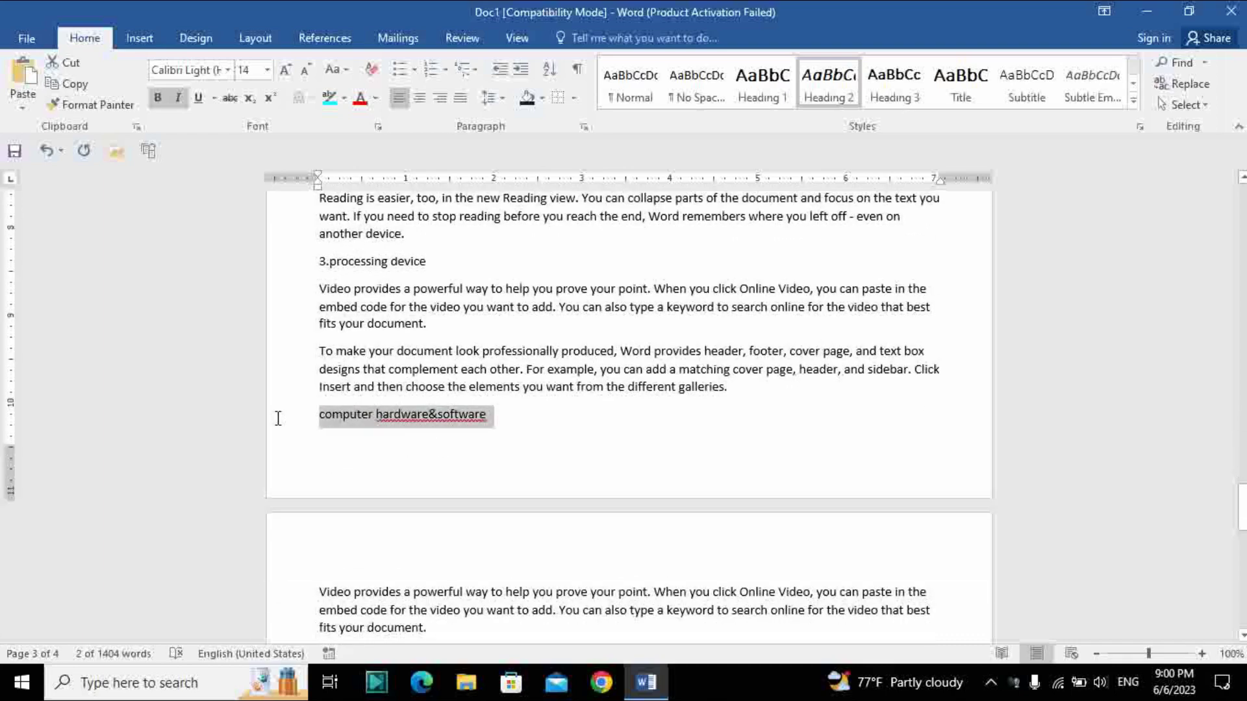
click(783, 93)
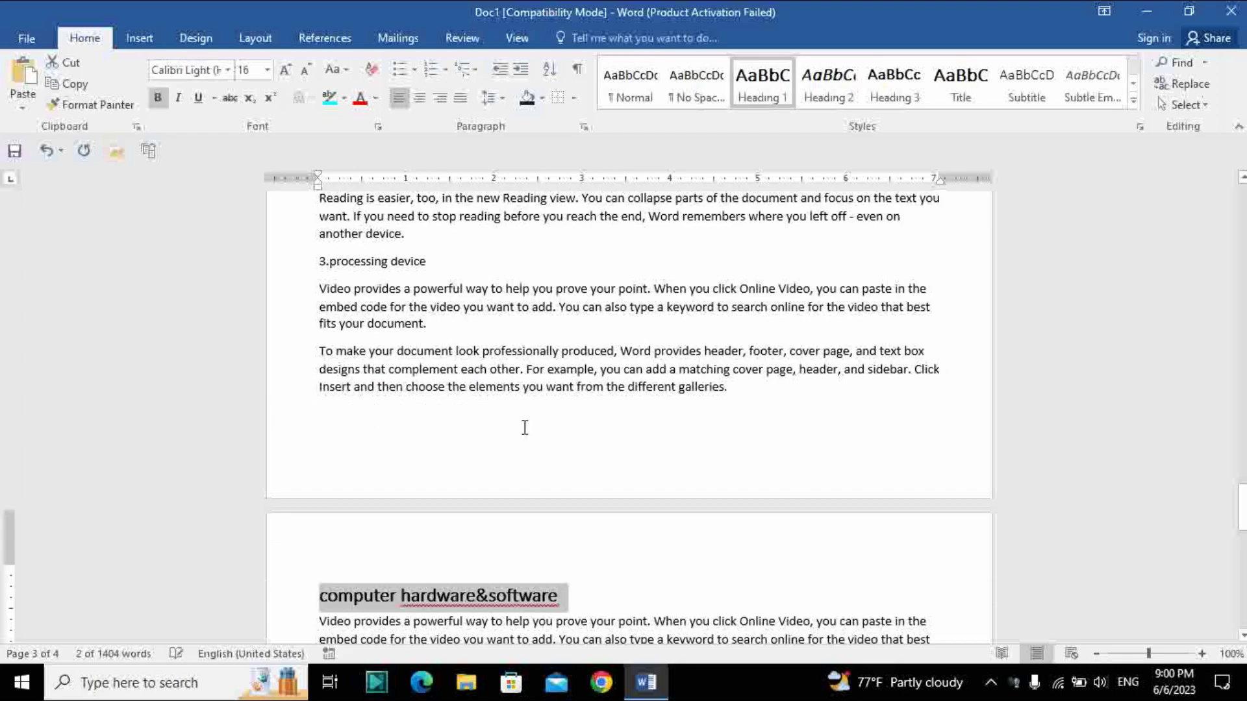
scroll(557, 445, down, 5)
scroll(454, 357, down, 7)
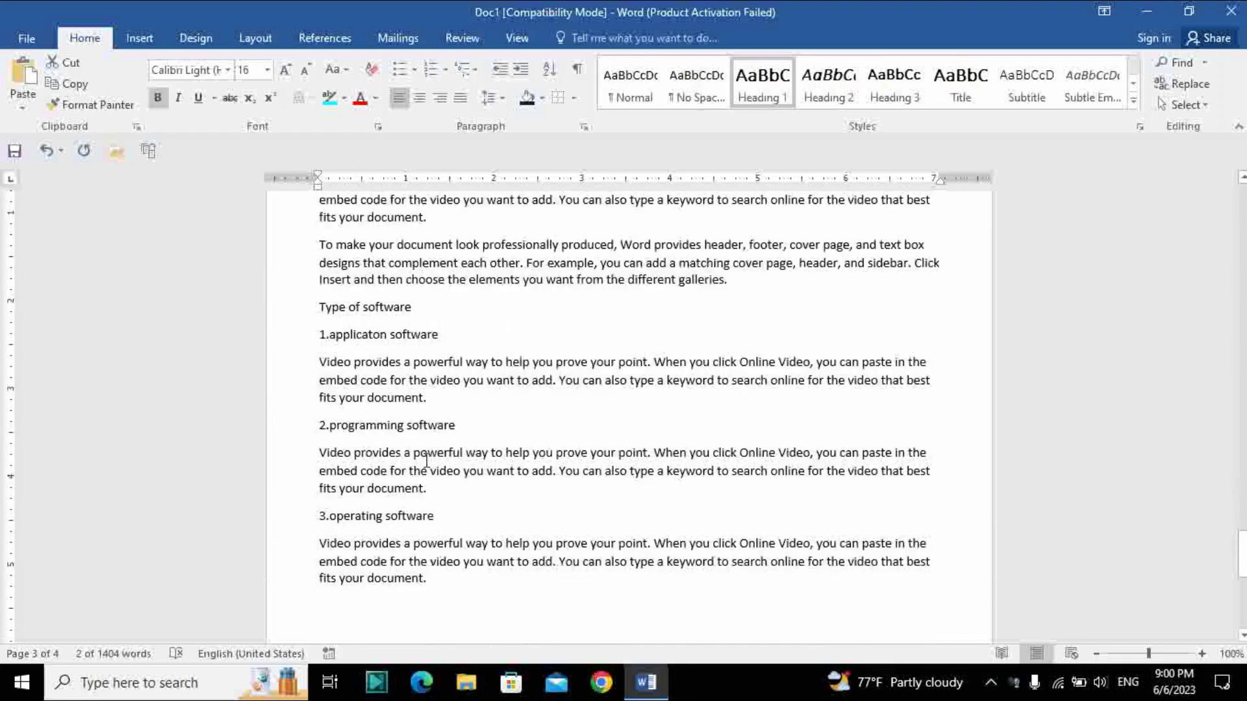
triple_click(386, 310)
click(828, 86)
scroll(527, 437, up, 10)
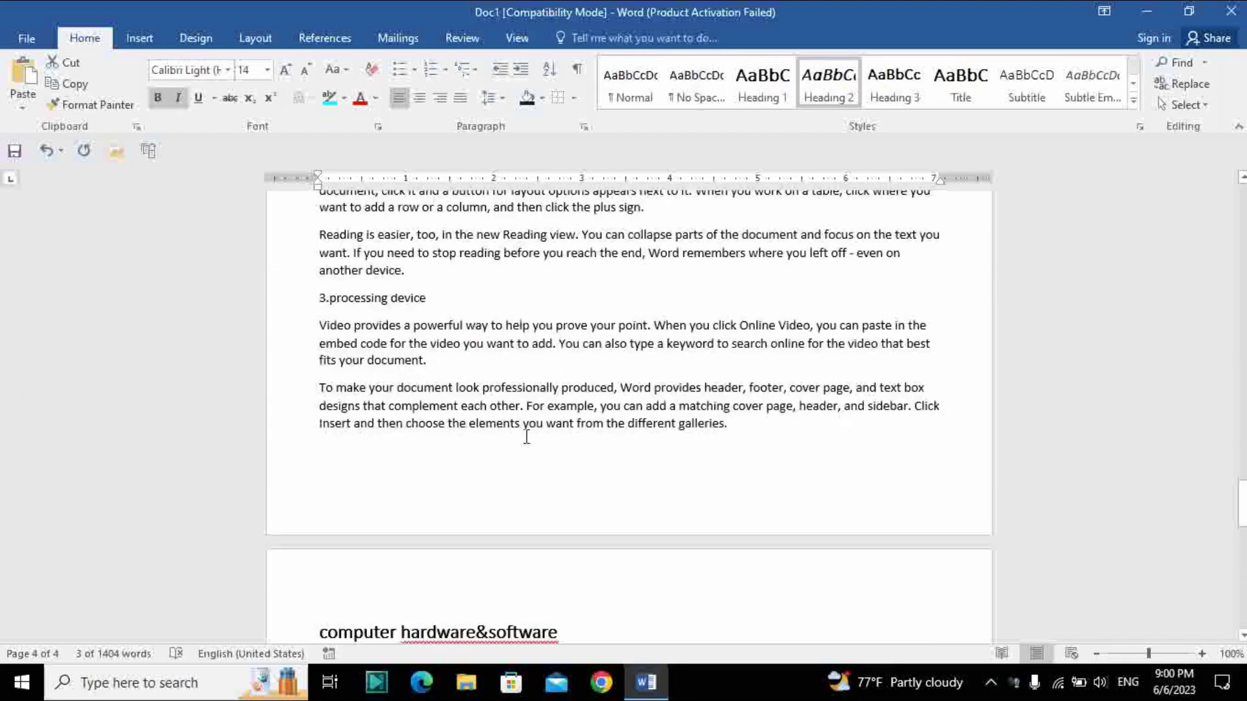
scroll(527, 437, up, 5)
scroll(524, 416, up, 5)
scroll(526, 409, up, 5)
scroll(529, 403, up, 5)
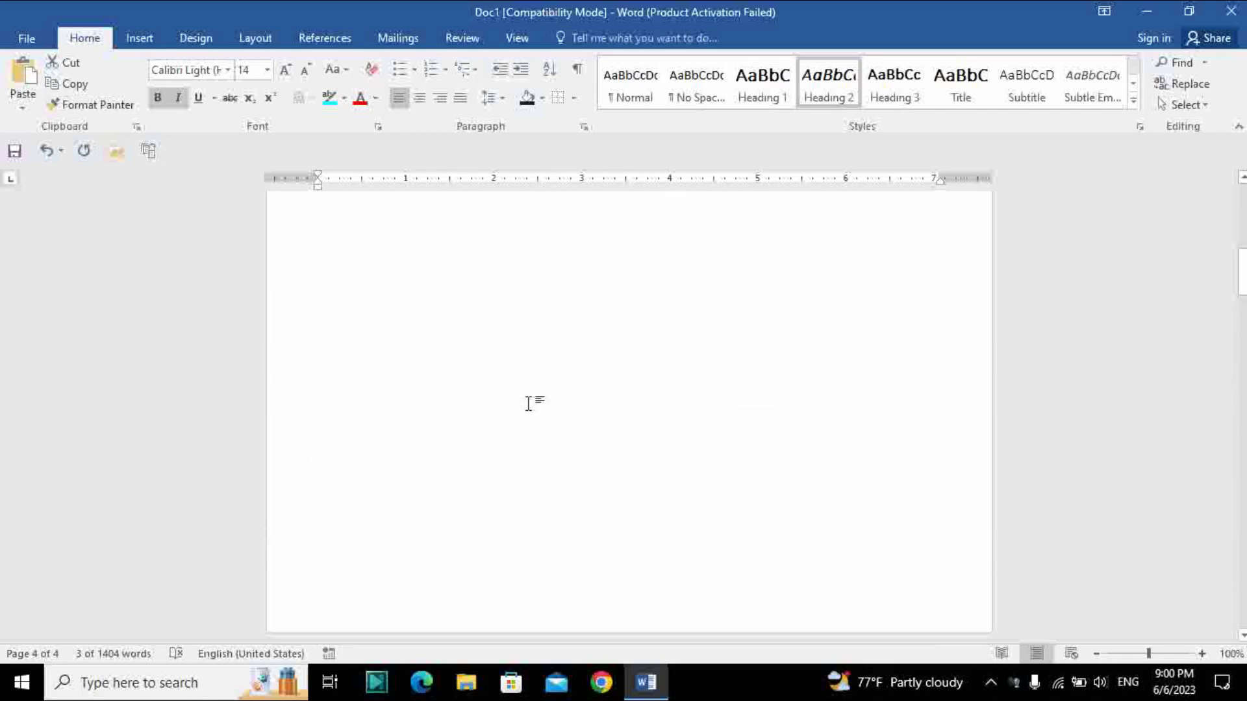
Start a plain, unformatted 'Table of content' line at the top of page 1
scroll(527, 406, up, 10)
click(372, 280)
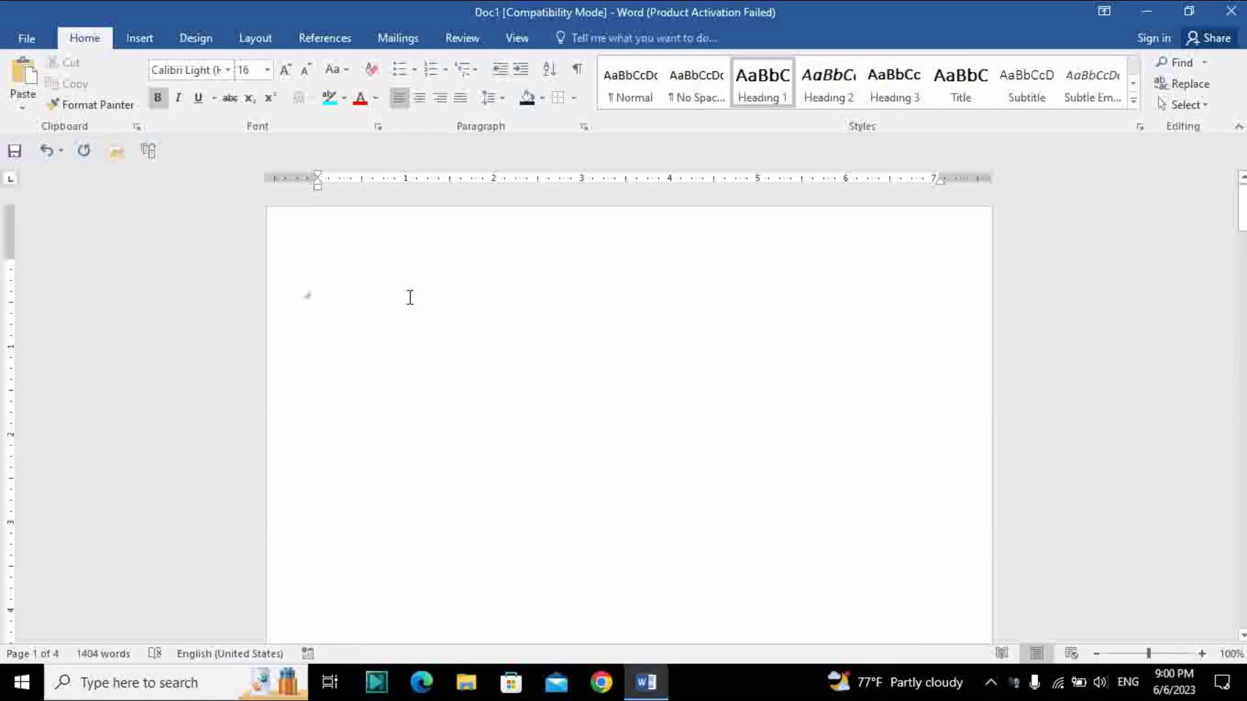
double_click(387, 359)
click(381, 71)
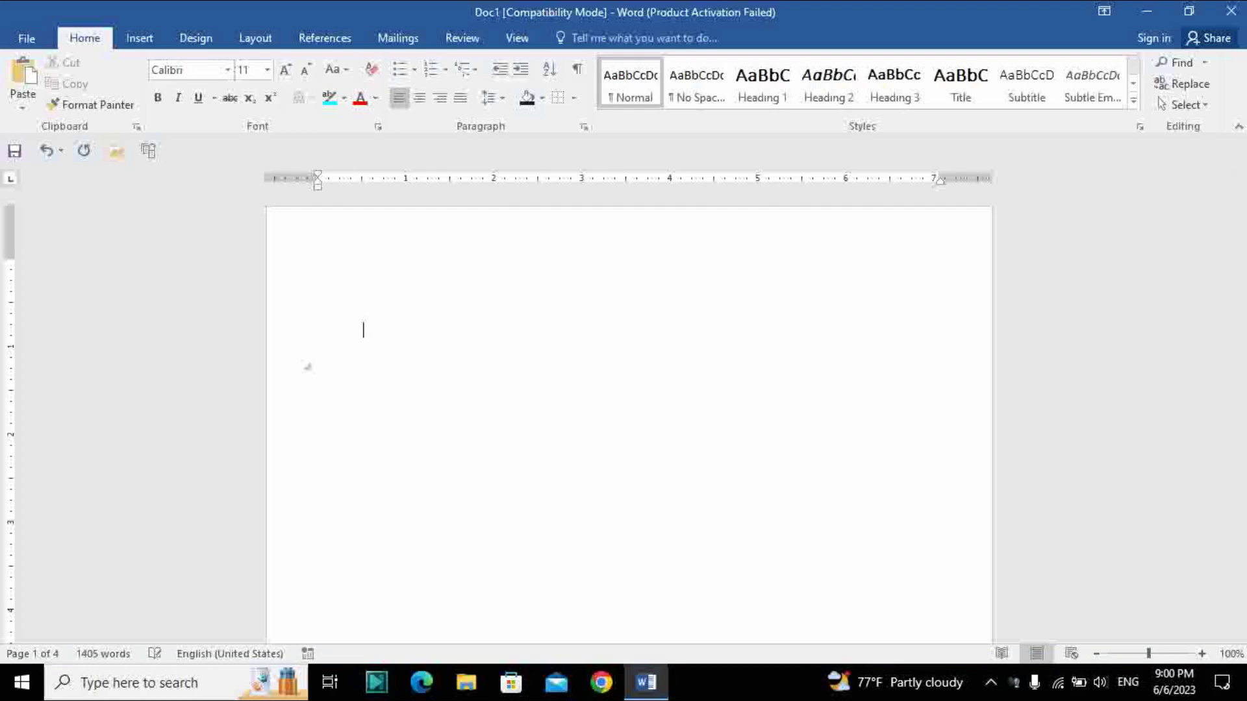
text(Tabl)
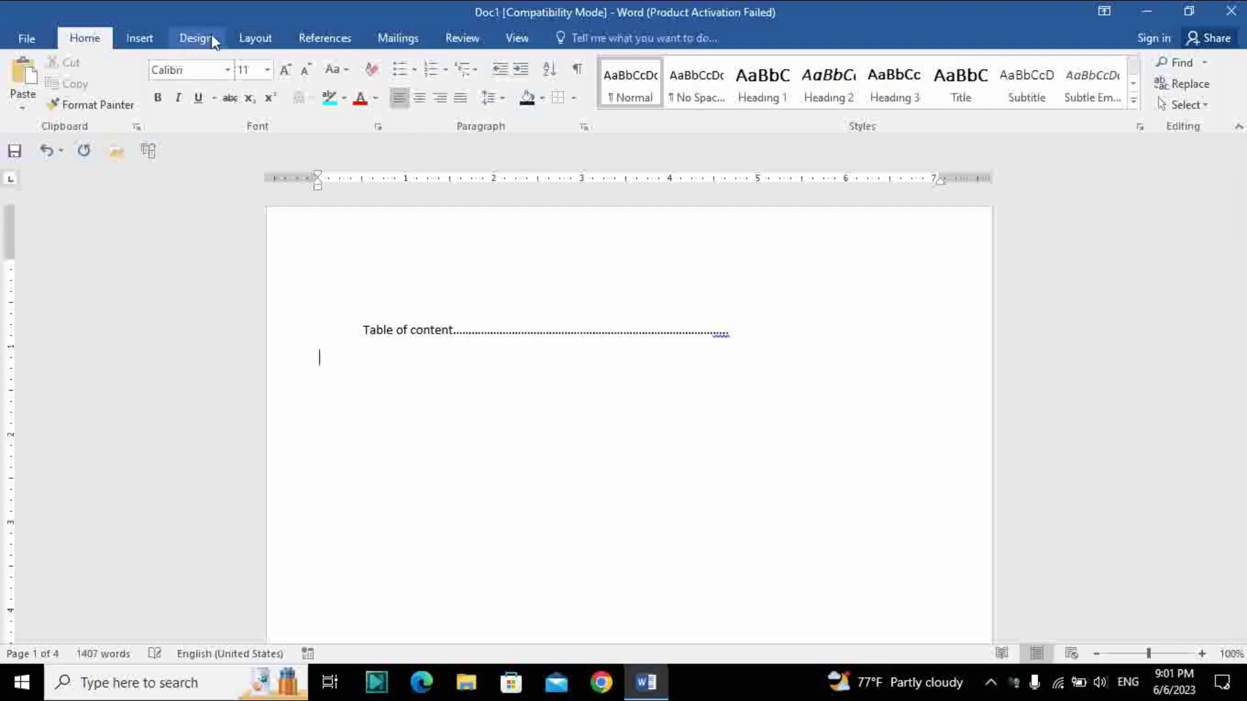
Open the Custom Table of Contents settings from References
click(253, 43)
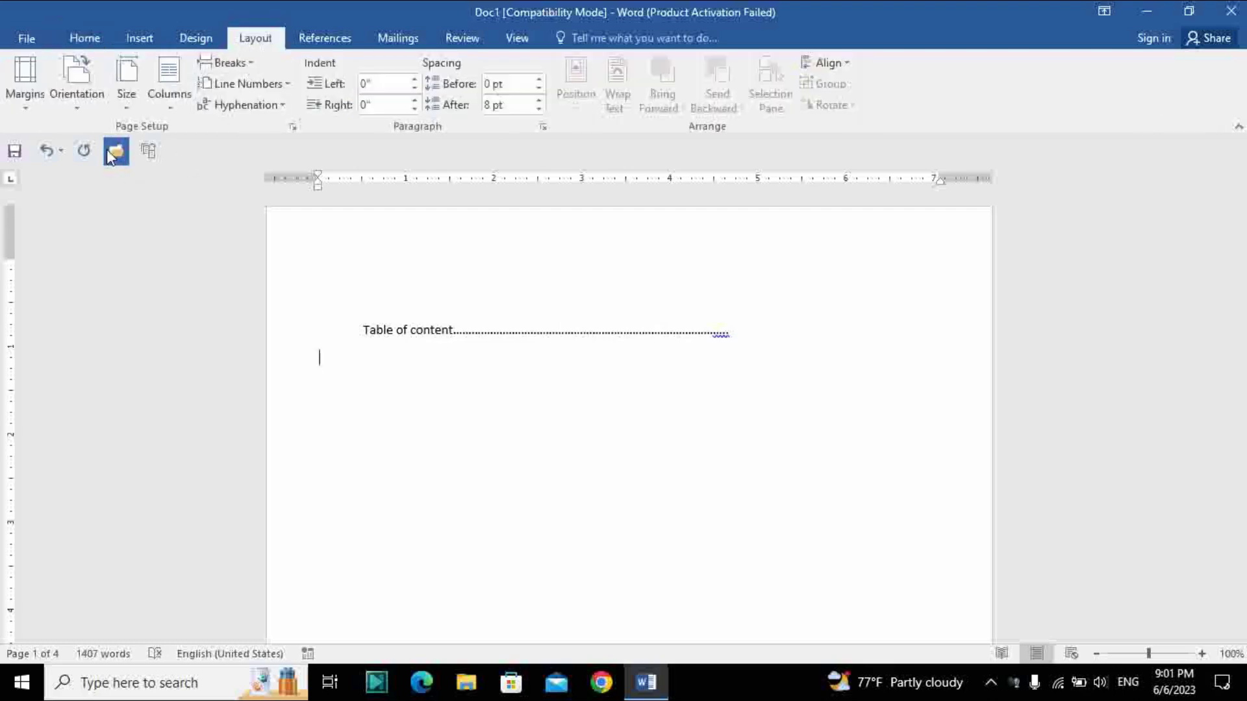
click(339, 45)
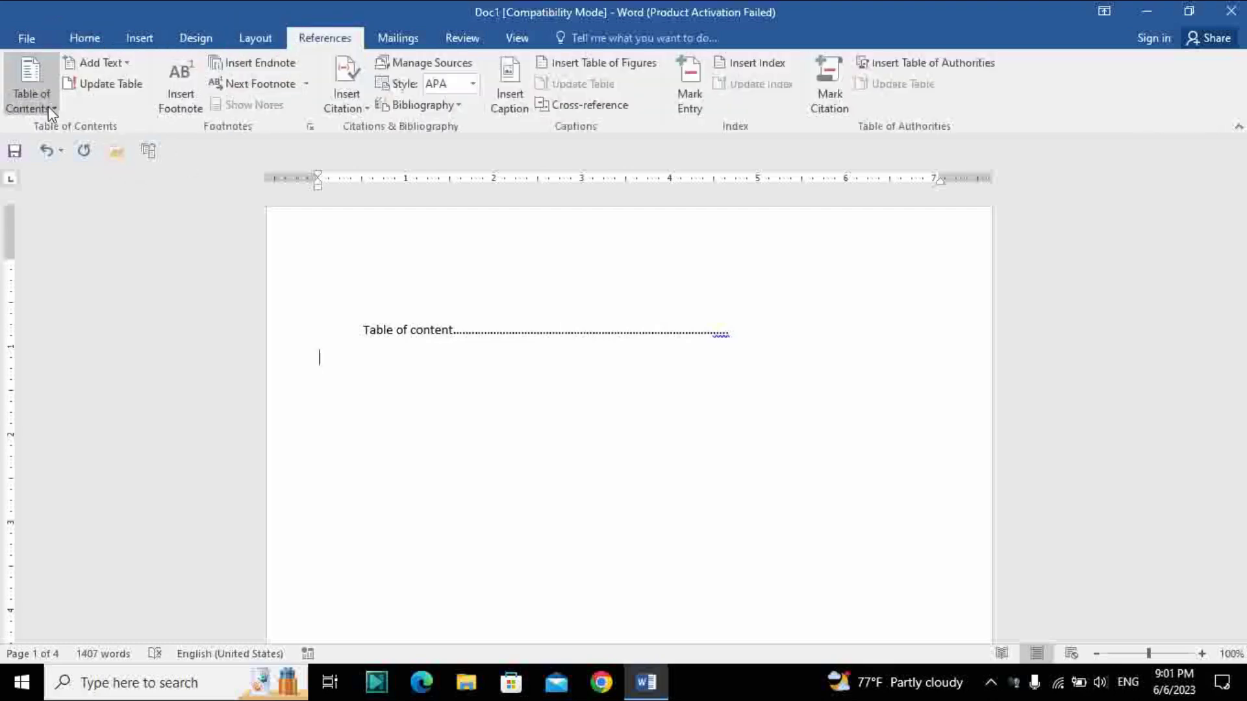
click(48, 107)
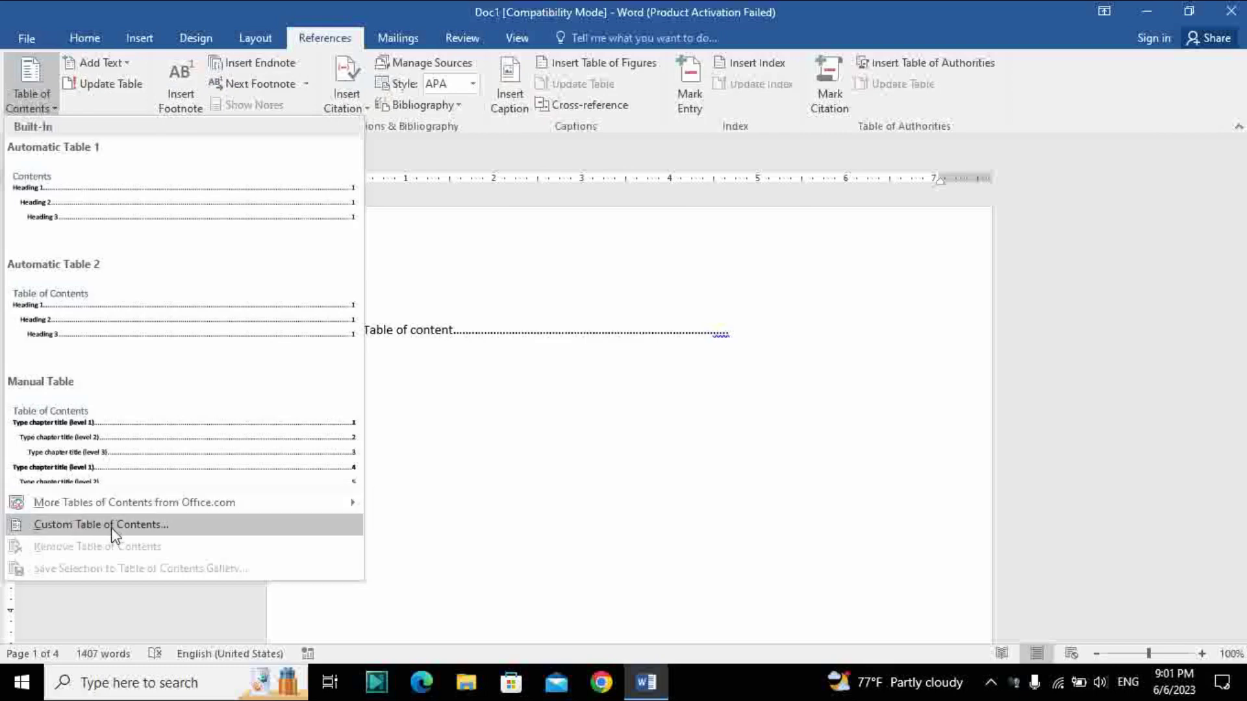
click(120, 528)
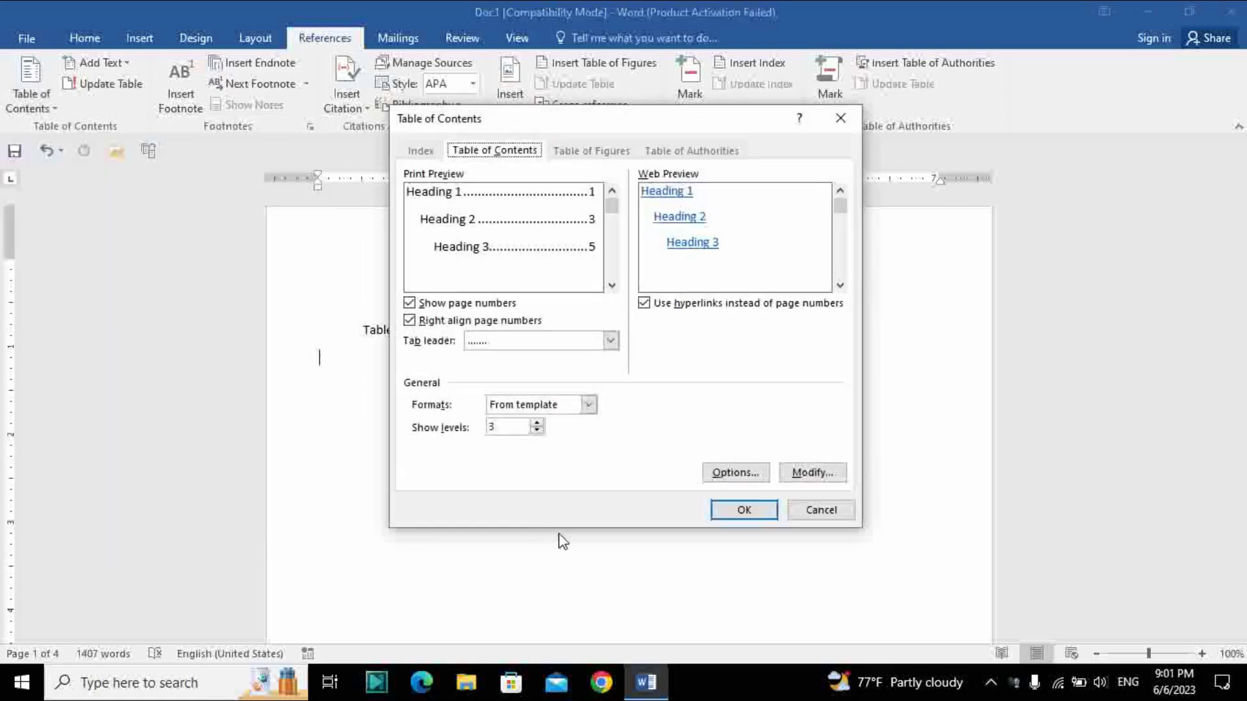
Insert the dotted-leader table of contents listing four headings on pages 2, 3, 4 and 4
click(719, 511)
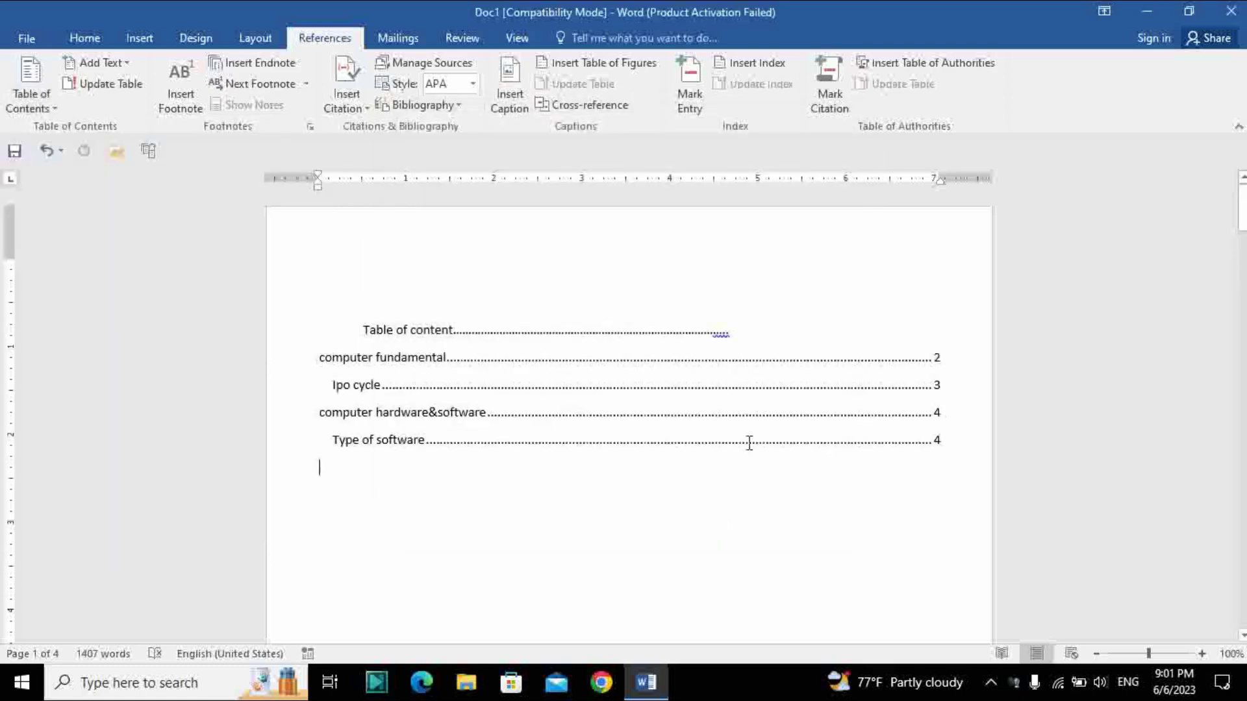
scroll(733, 409, down, 5)
scroll(732, 408, up, 5)
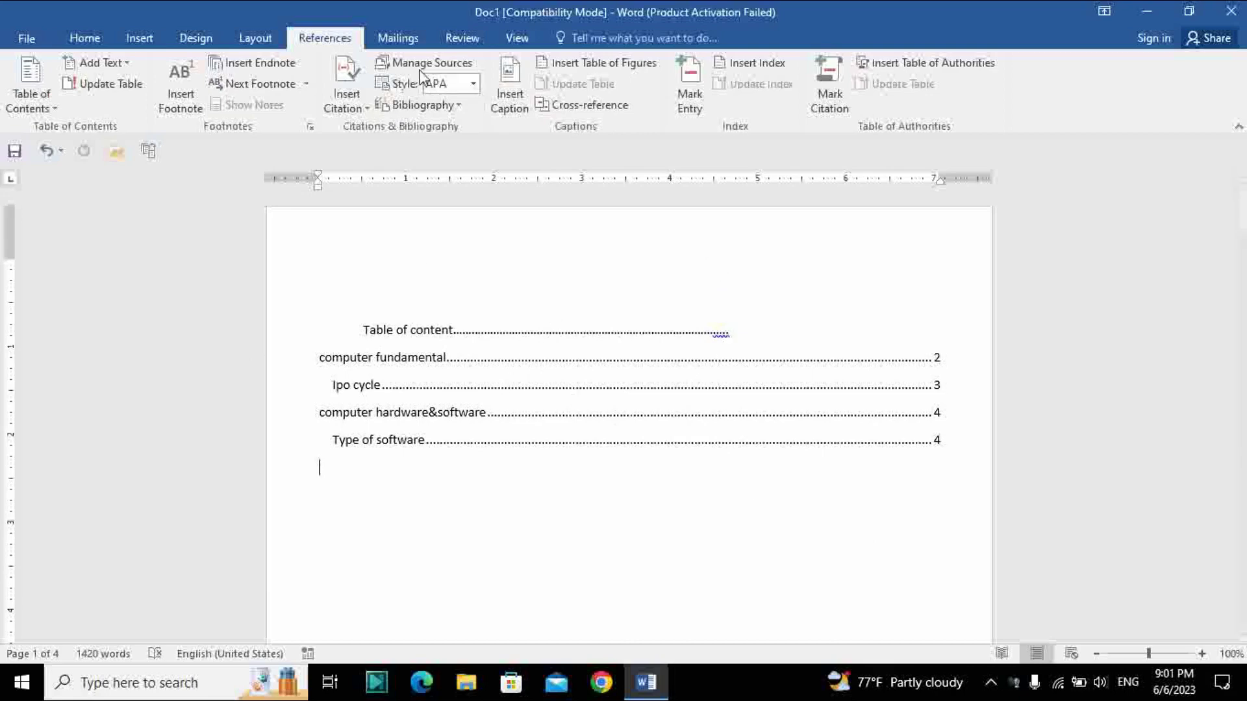
click(416, 36)
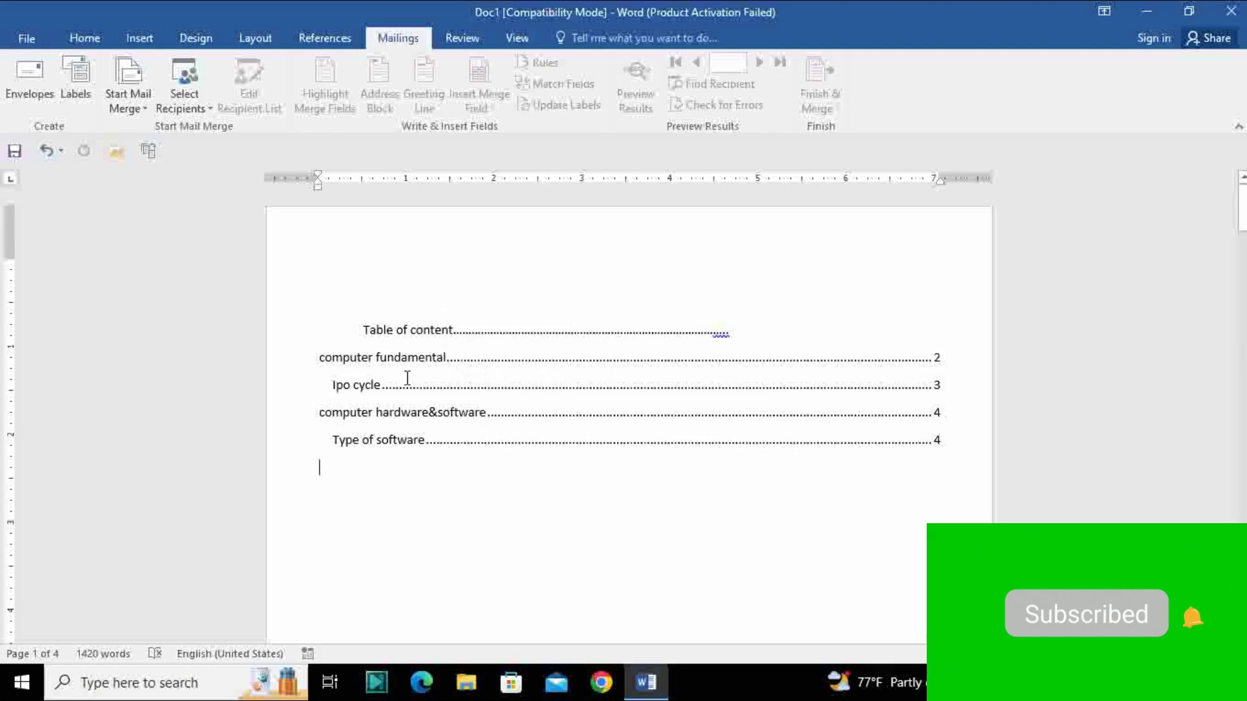
Undo the last edit, dismiss the file-in-use error, and start a new recipient list with Type a New List
key(ctrl+z)
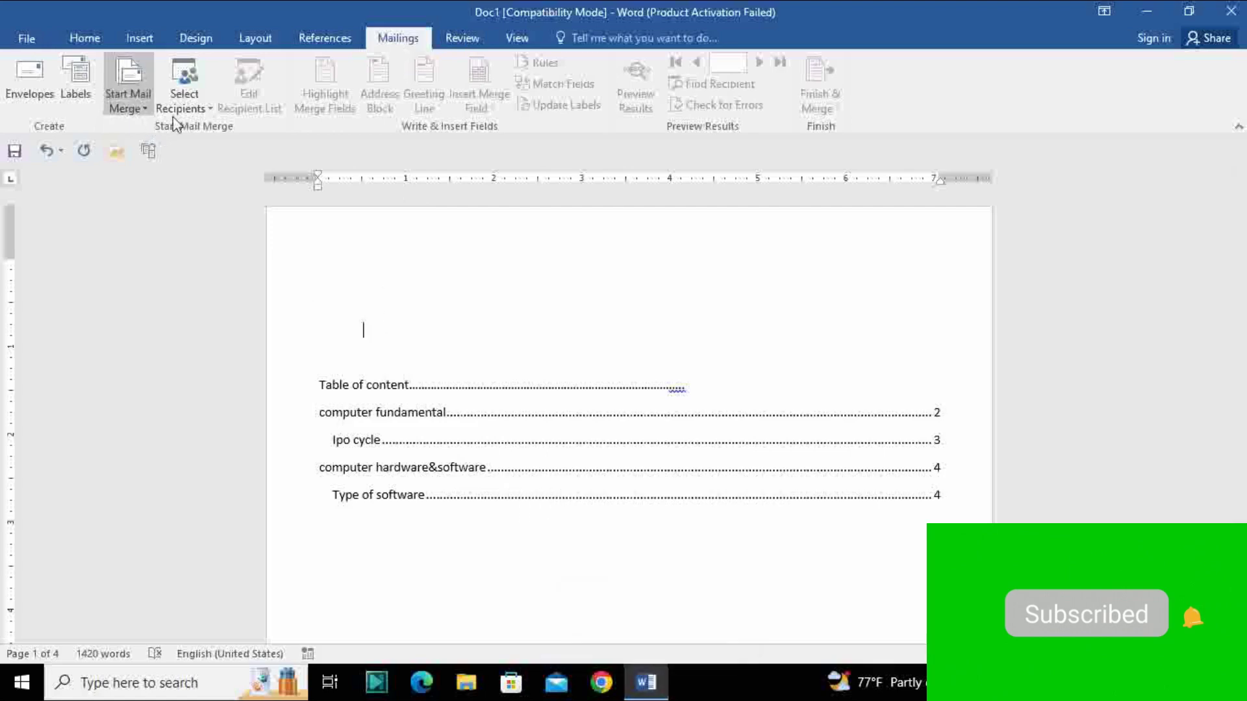
click(204, 110)
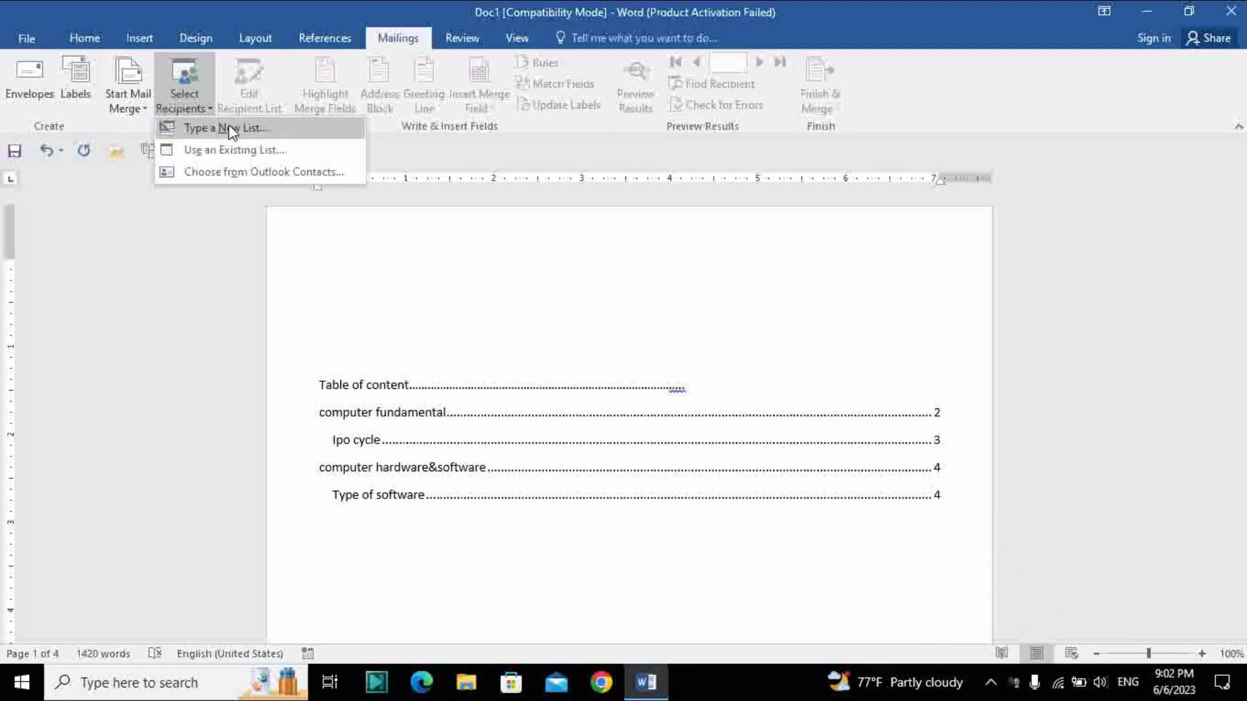
click(231, 129)
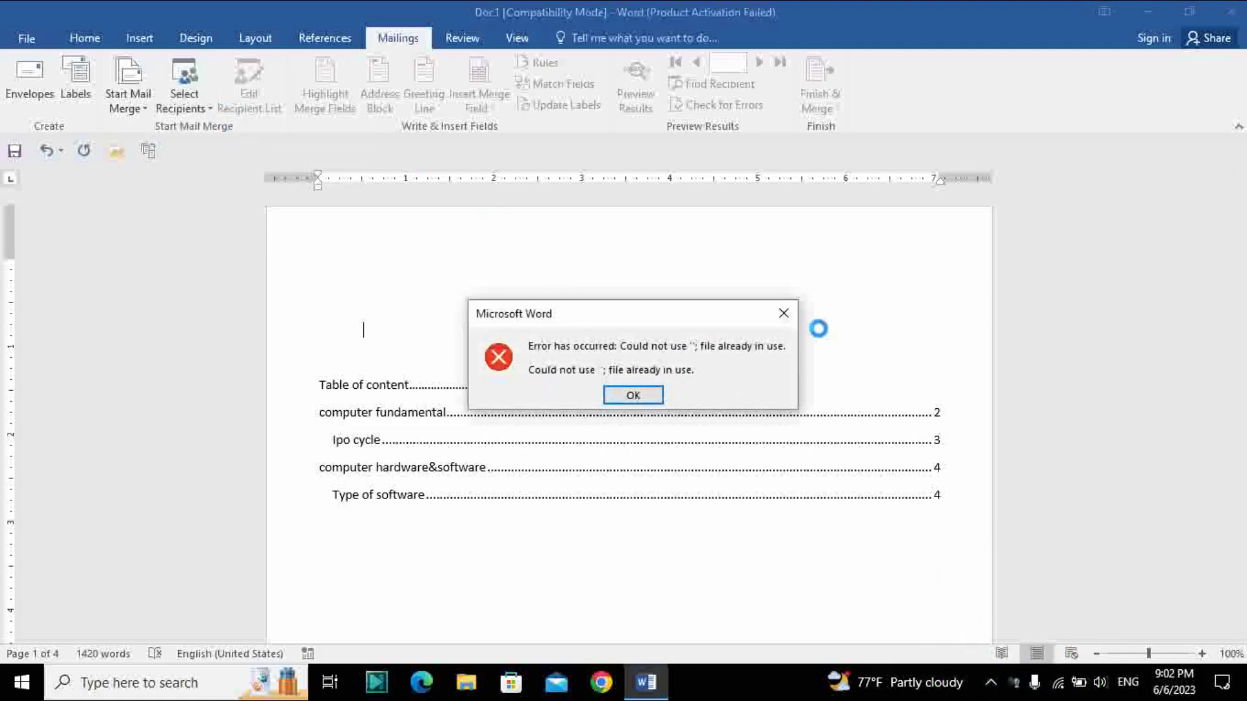
click(784, 312)
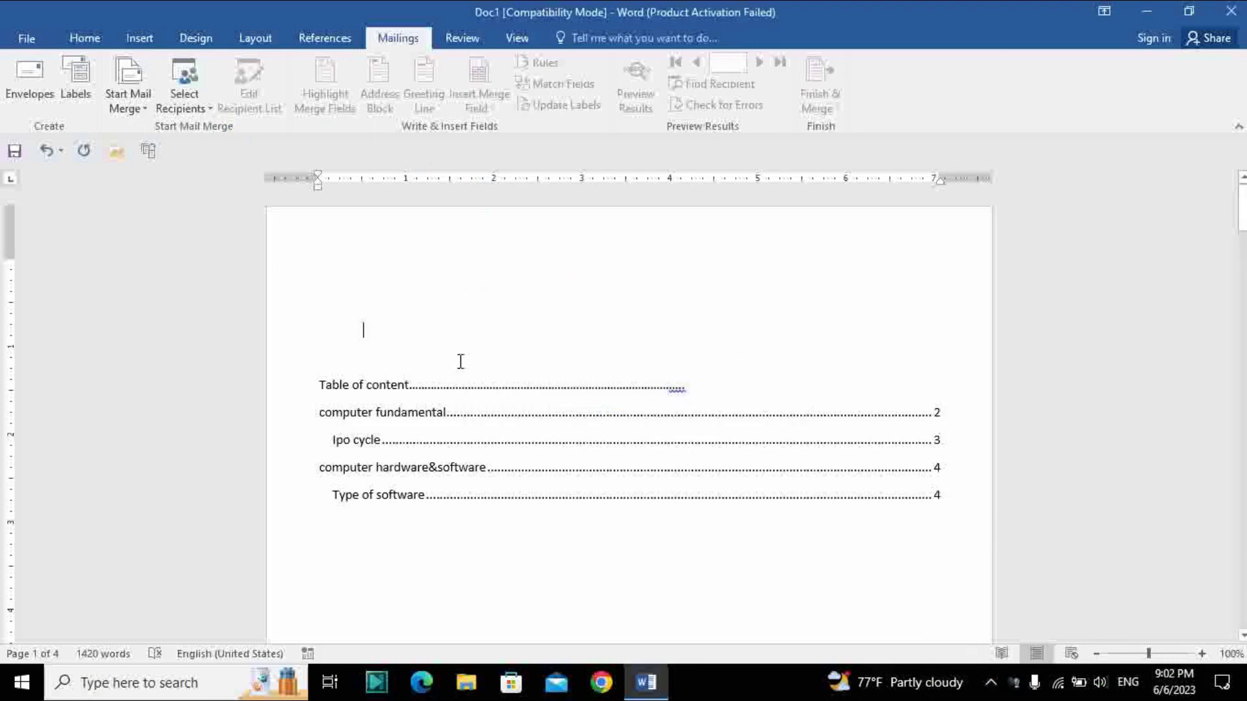
click(193, 111)
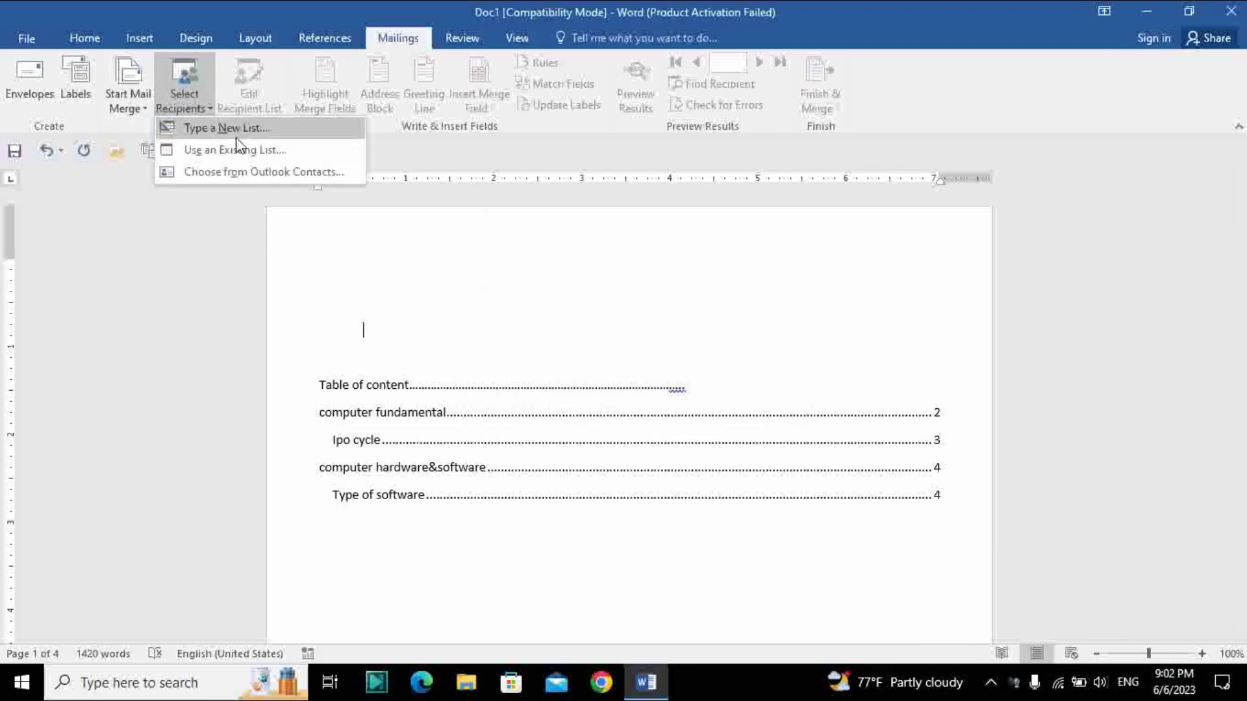
click(231, 125)
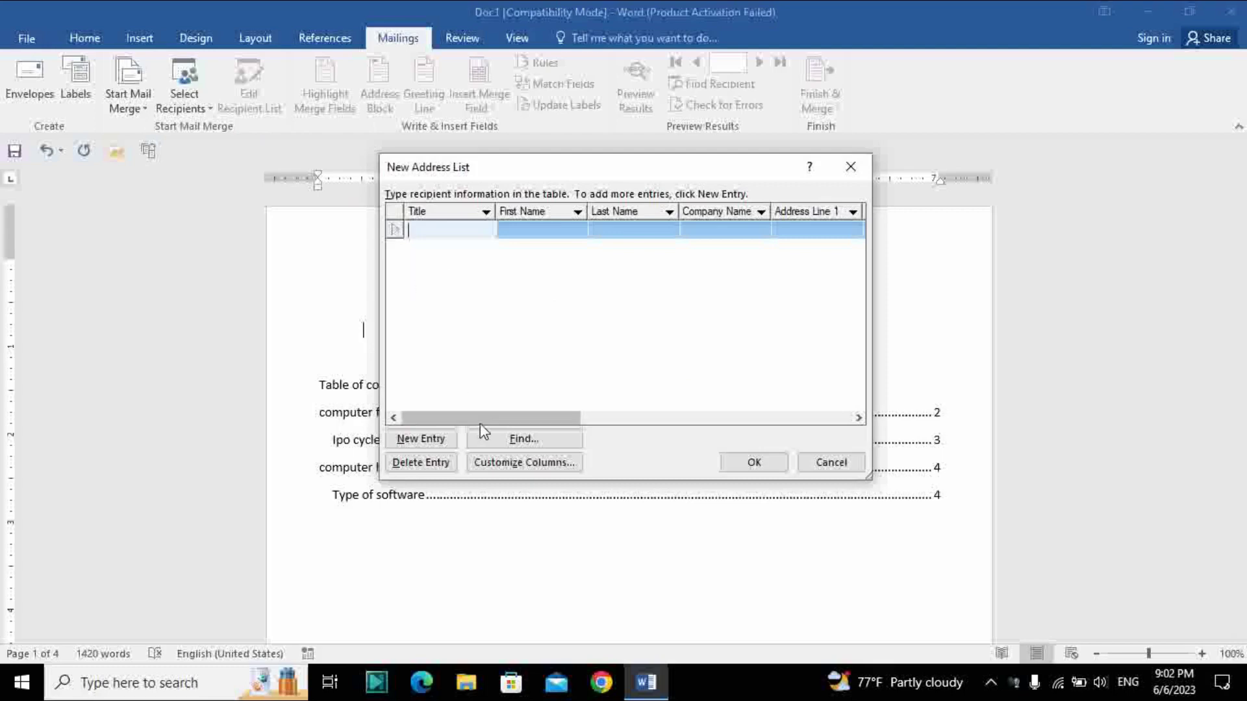
Remove the E-mail, phone, Country, ZIP Code, State, City and Address Line 2 fields from the list
click(515, 465)
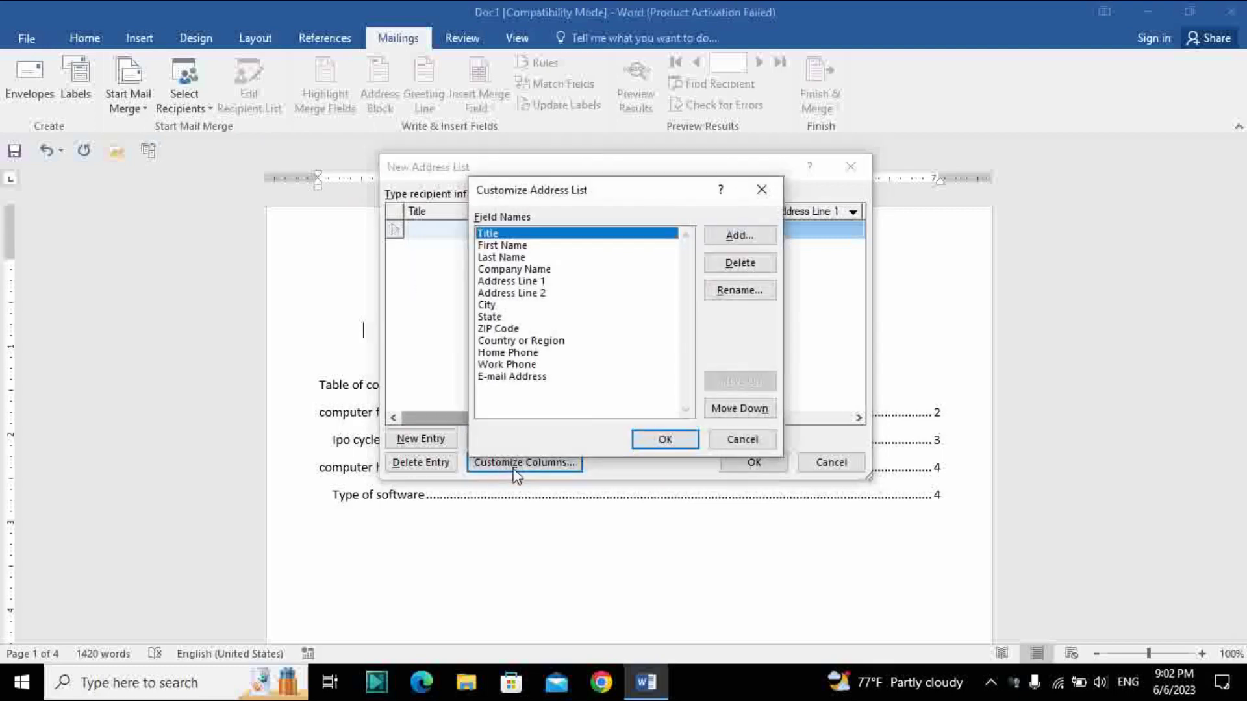
click(516, 378)
click(743, 263)
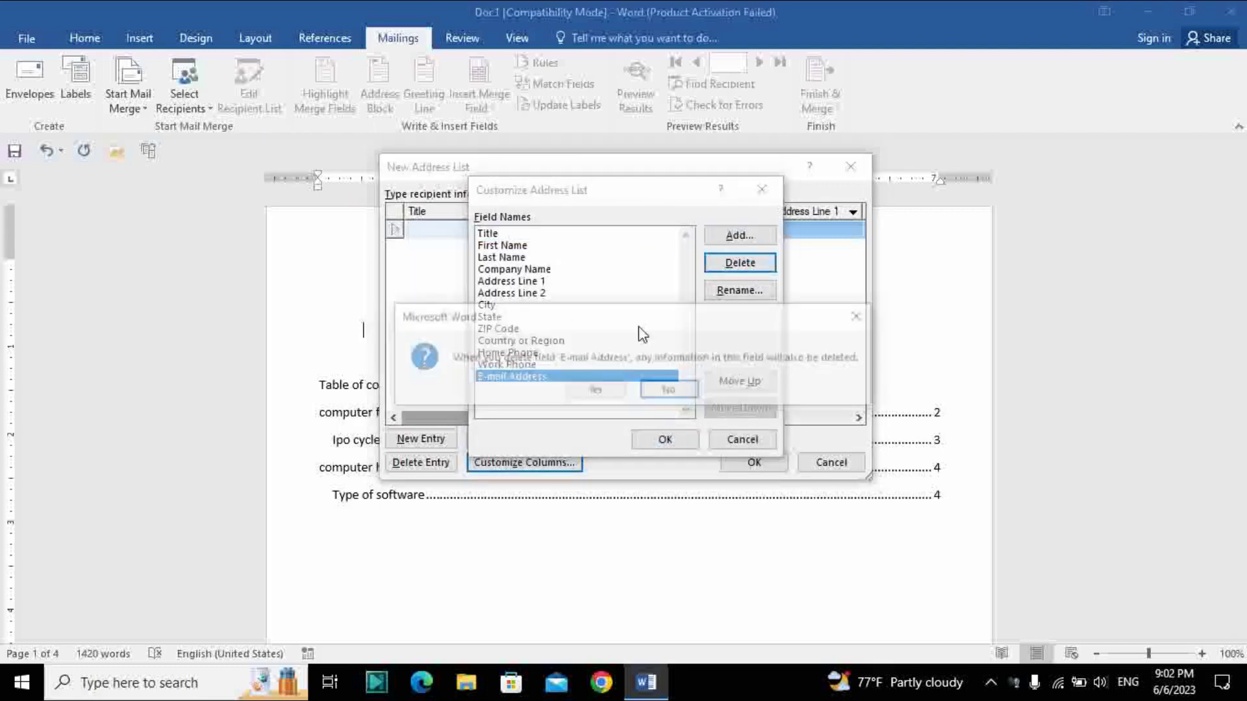
click(601, 383)
click(754, 261)
click(596, 391)
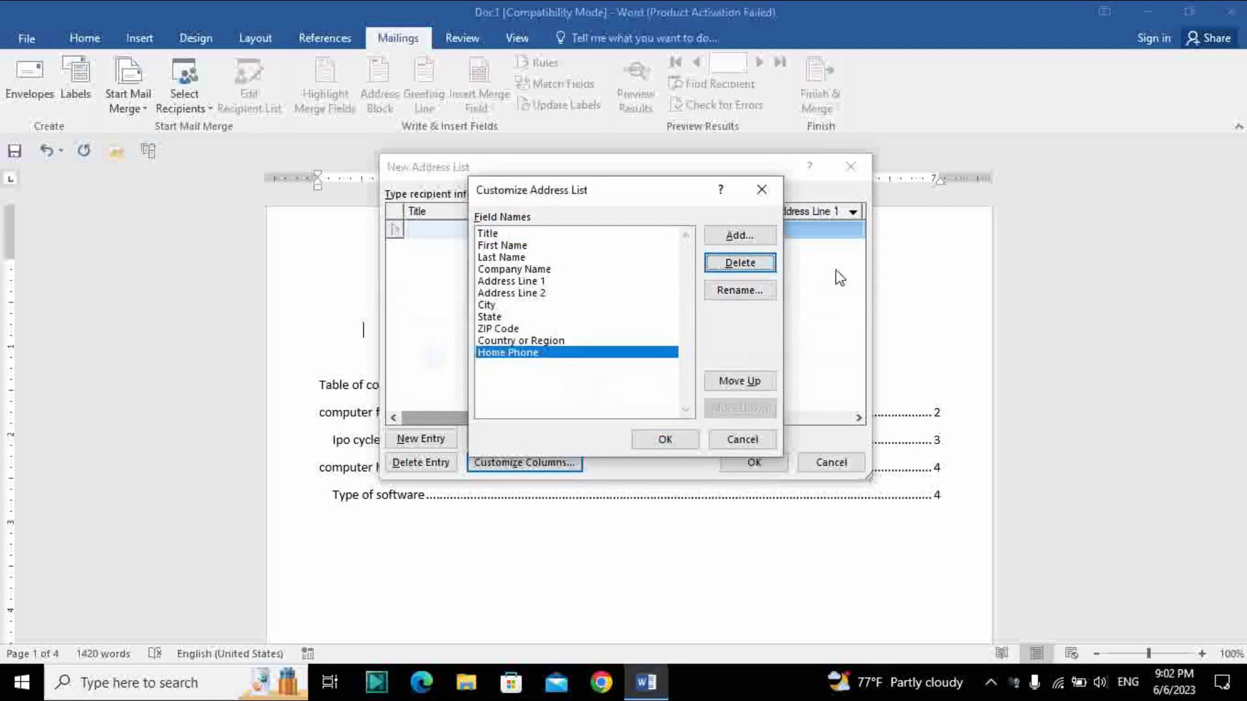
click(740, 263)
click(595, 391)
click(732, 262)
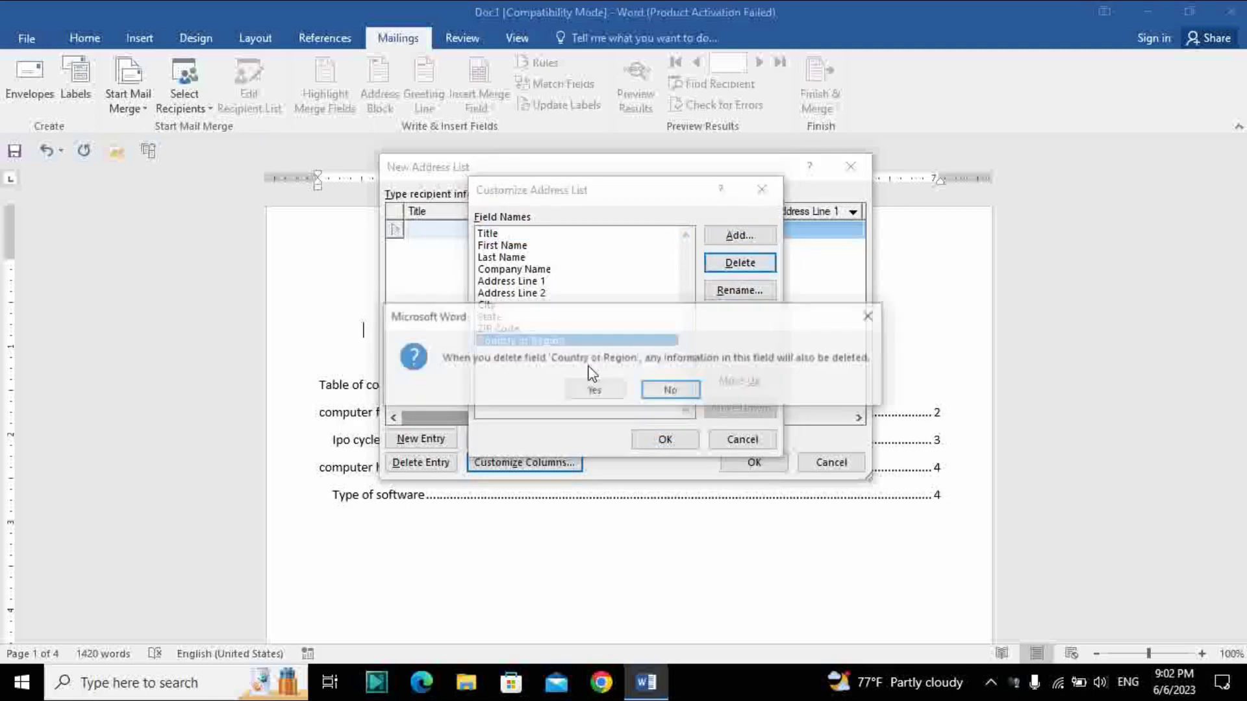
click(592, 390)
click(743, 262)
click(595, 391)
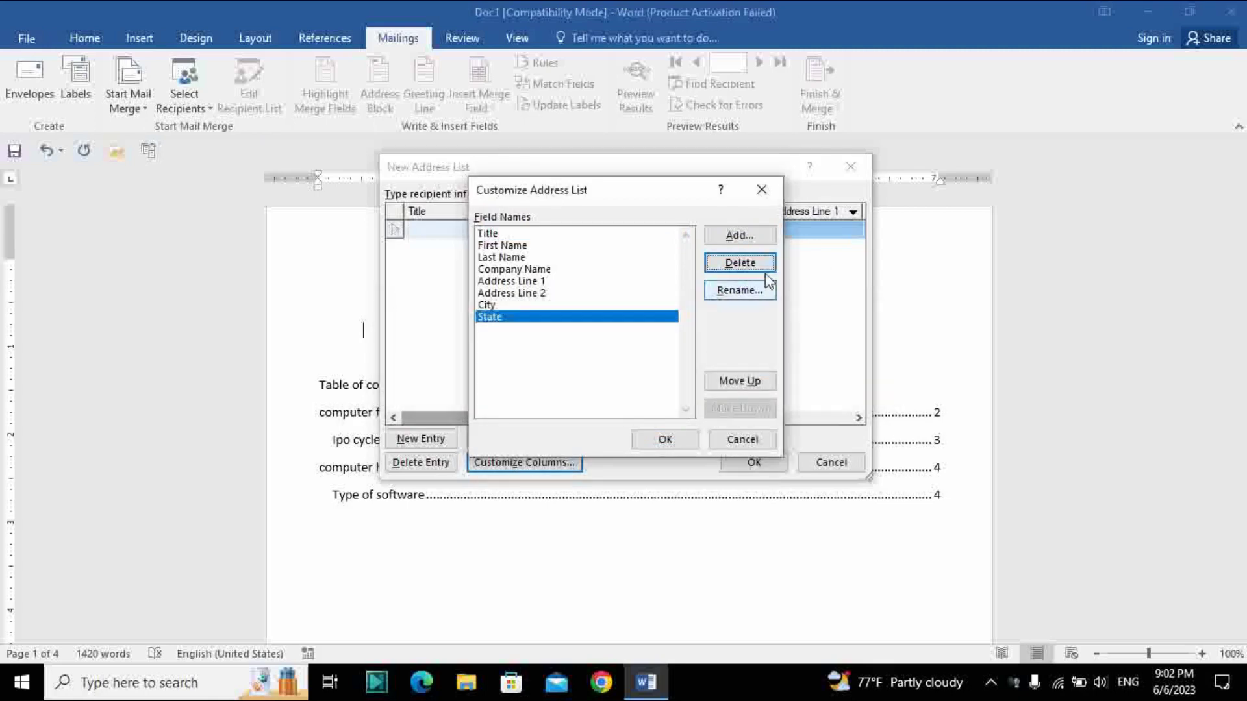
click(741, 262)
click(598, 389)
click(739, 263)
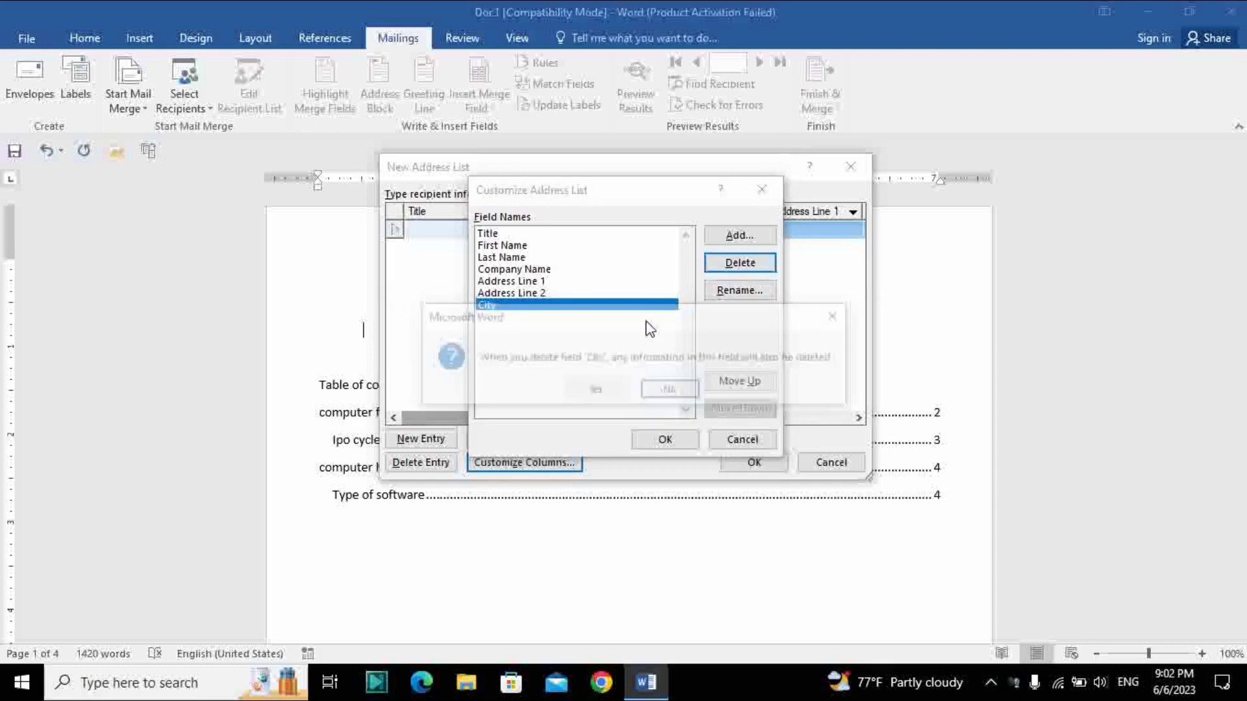
click(598, 388)
click(740, 262)
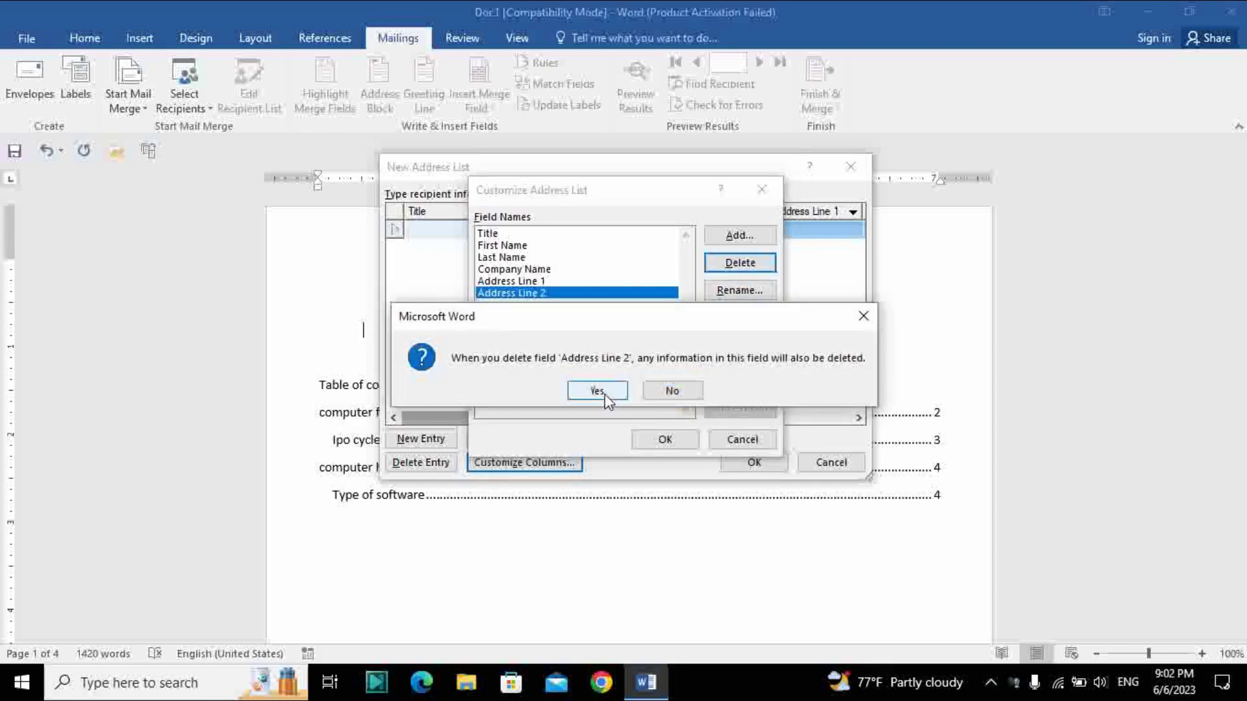
click(592, 391)
Add a test field 'ph', delete it again, and accept the column changes
click(738, 238)
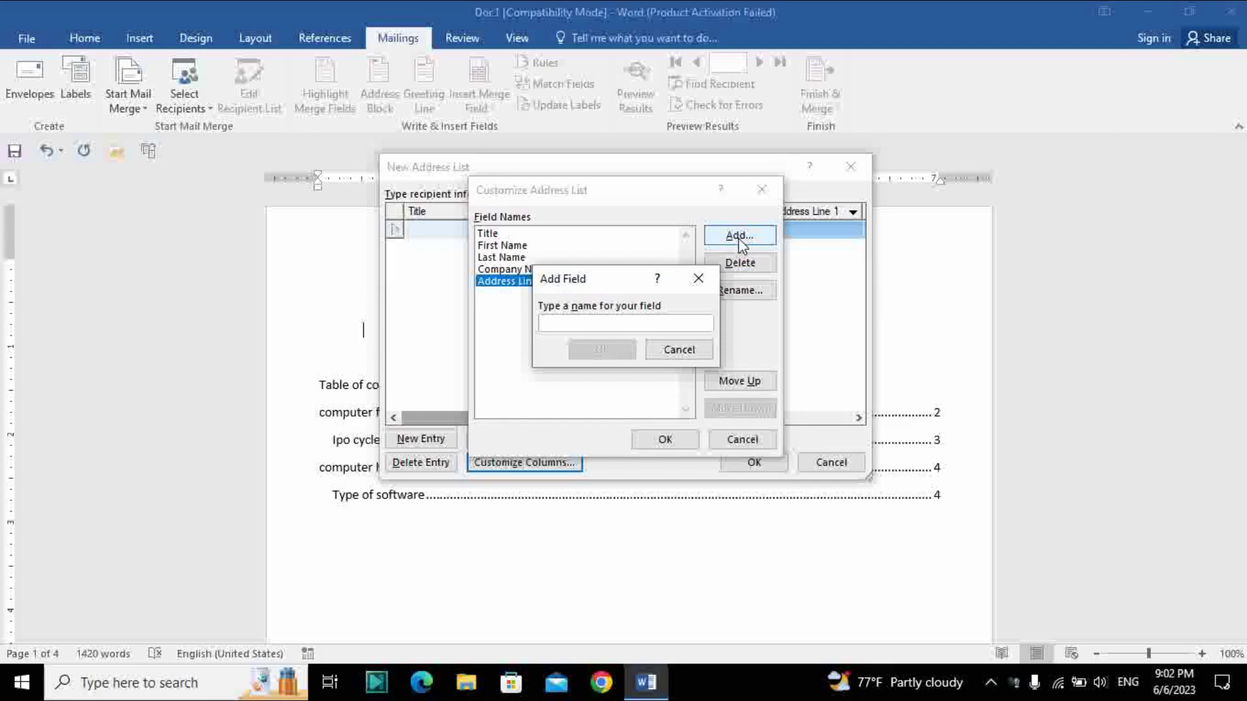
text(ph)
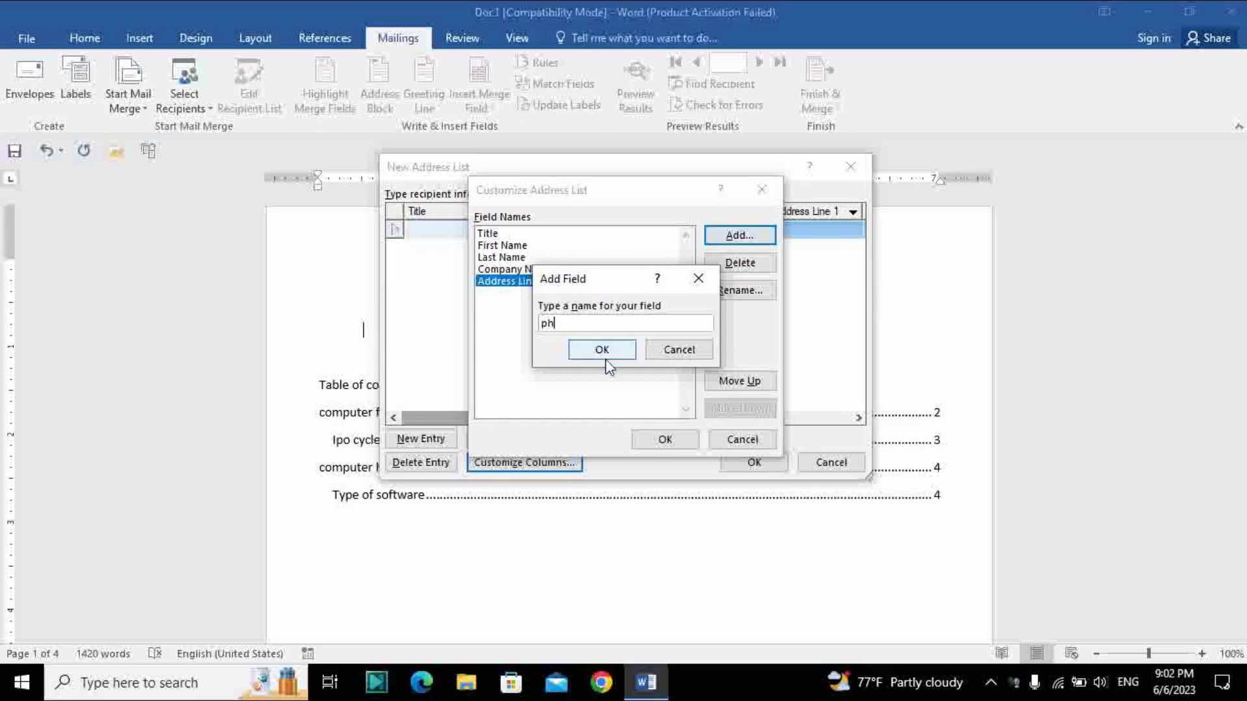
click(604, 351)
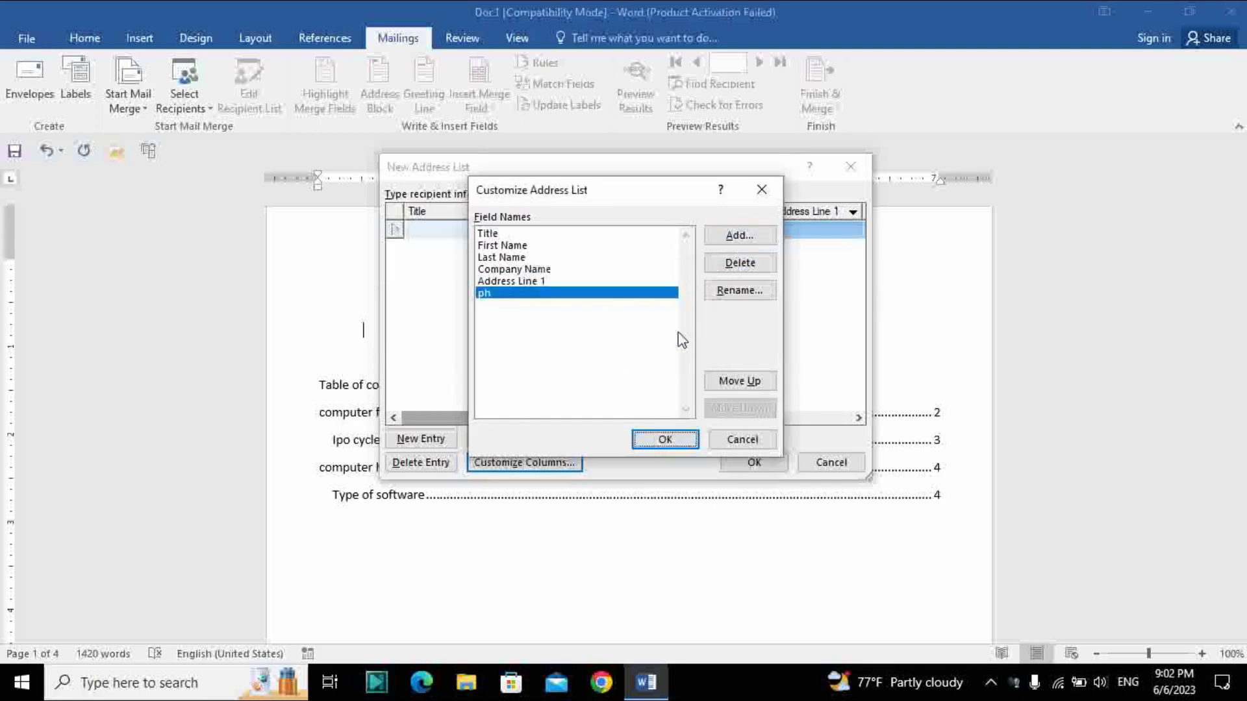
click(733, 298)
click(732, 362)
click(738, 264)
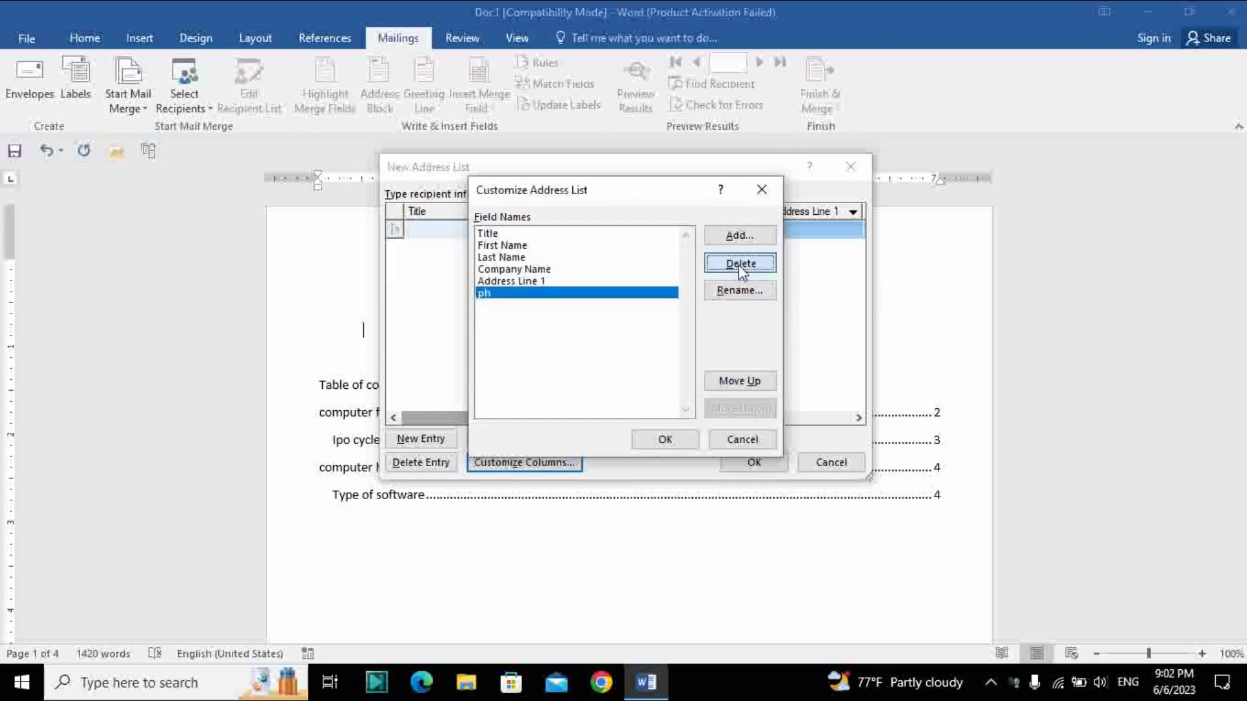
click(587, 392)
click(665, 440)
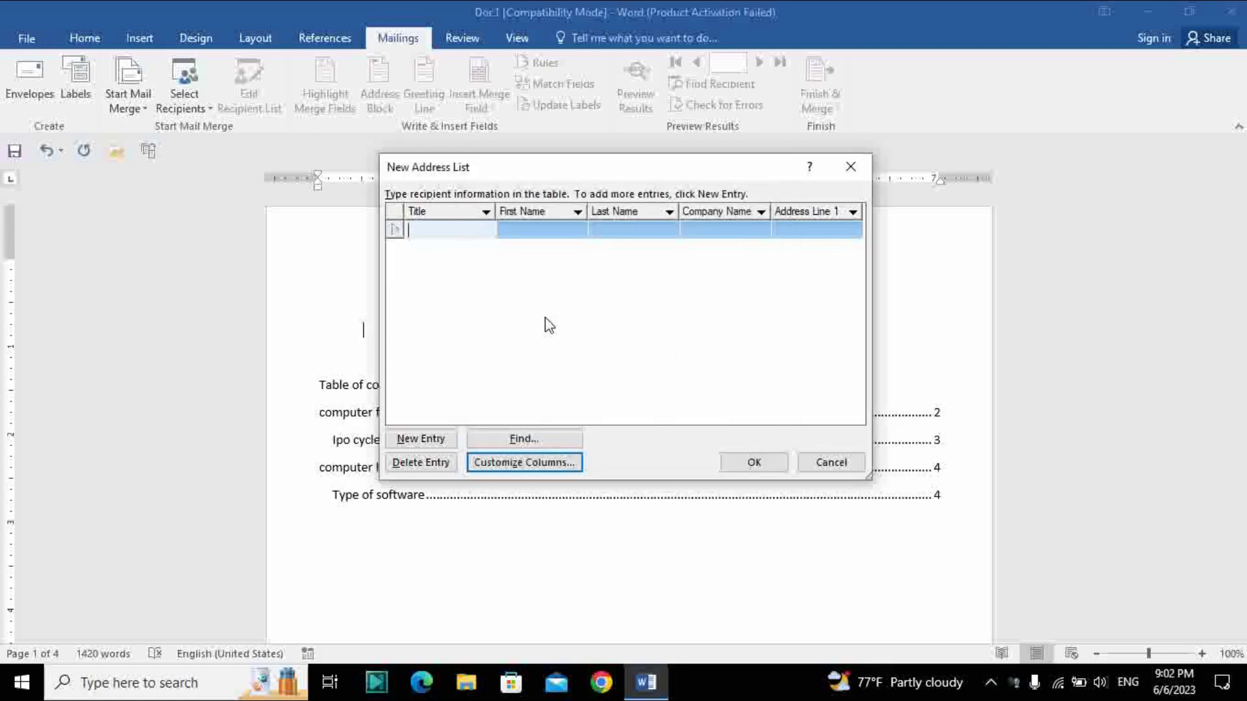
Enter three recipient rows for company ABC, filling in title, first name and address
text(Mr)
key(Tab)
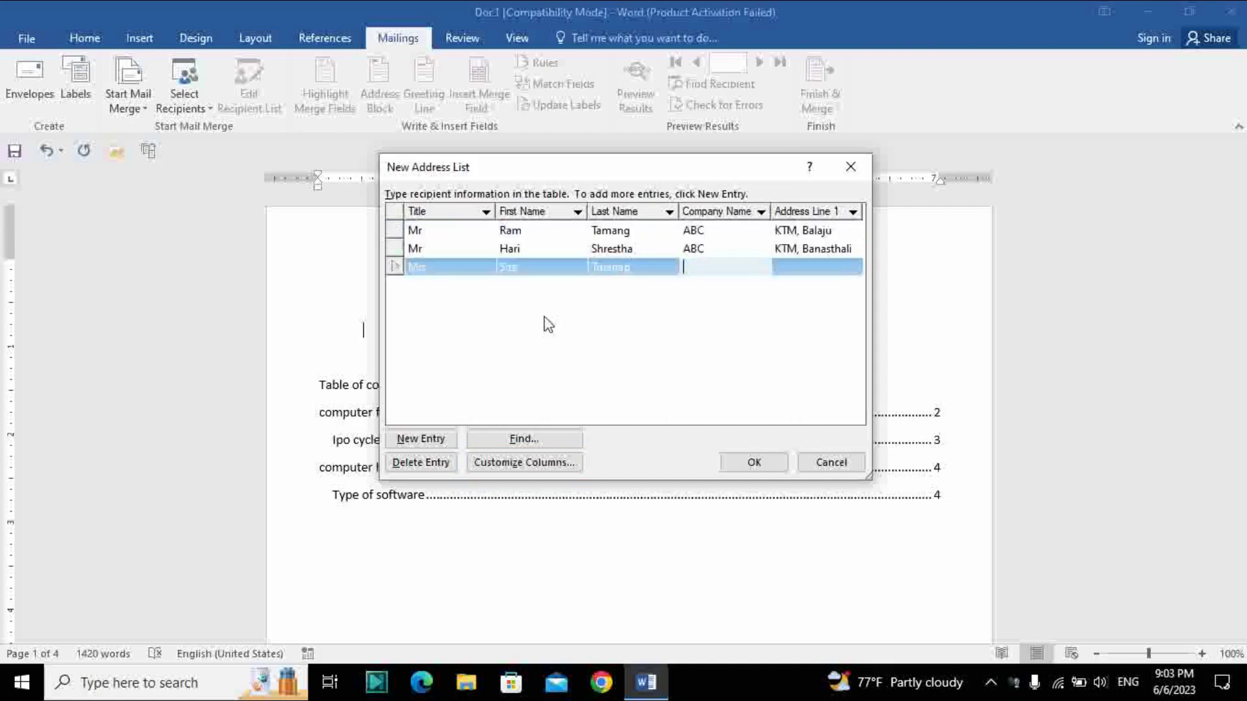
text(ABC)
key(Tab)
text(K)
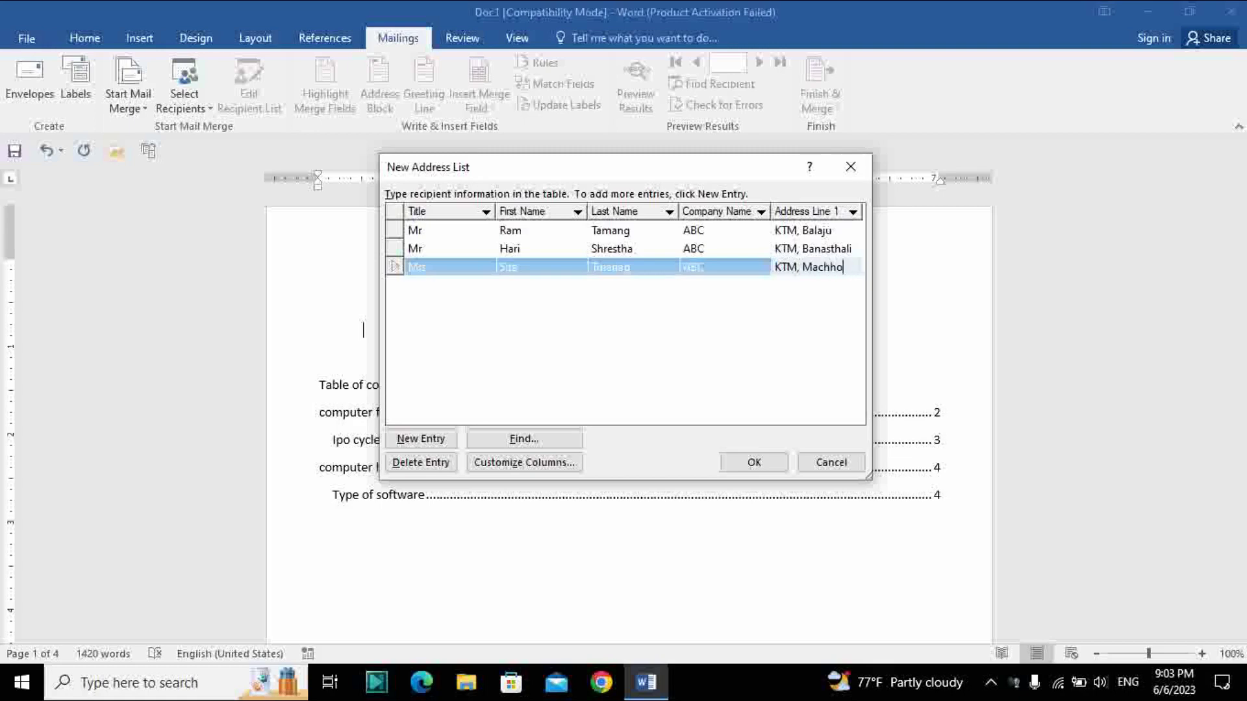
text(khar)
text(i)
click(755, 462)
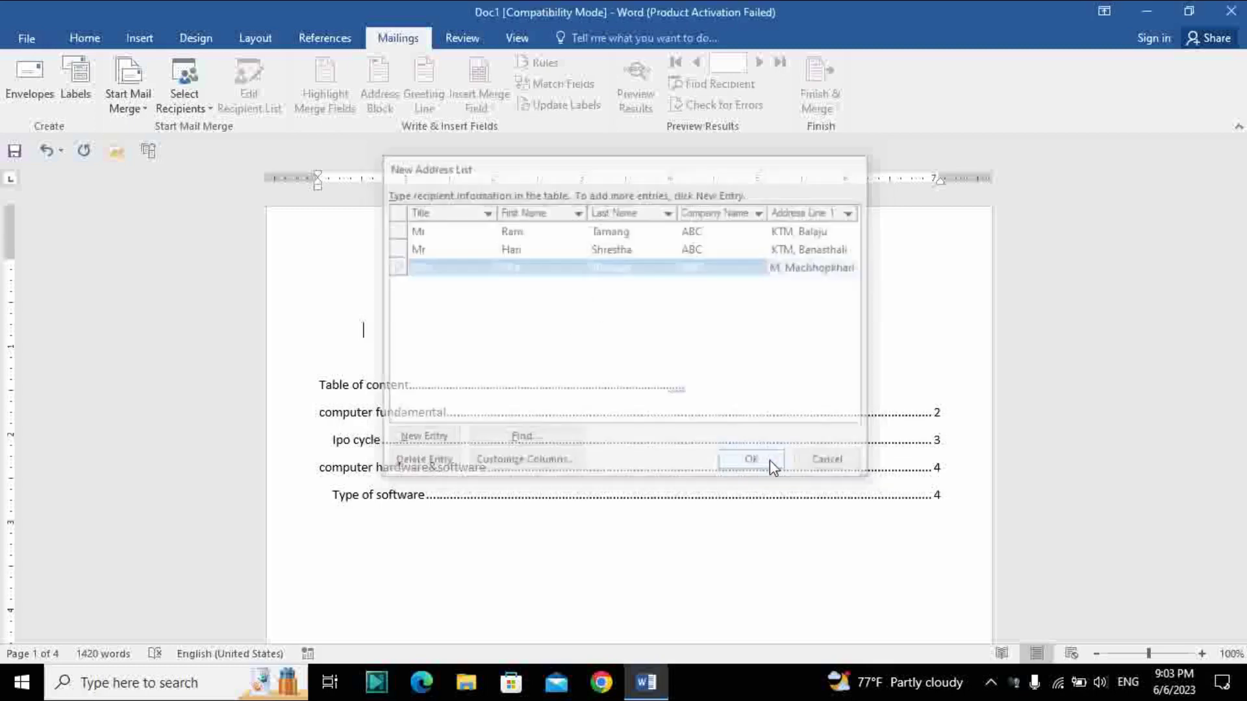
Save the recipient address list on the Desktop as tewt
click(75, 154)
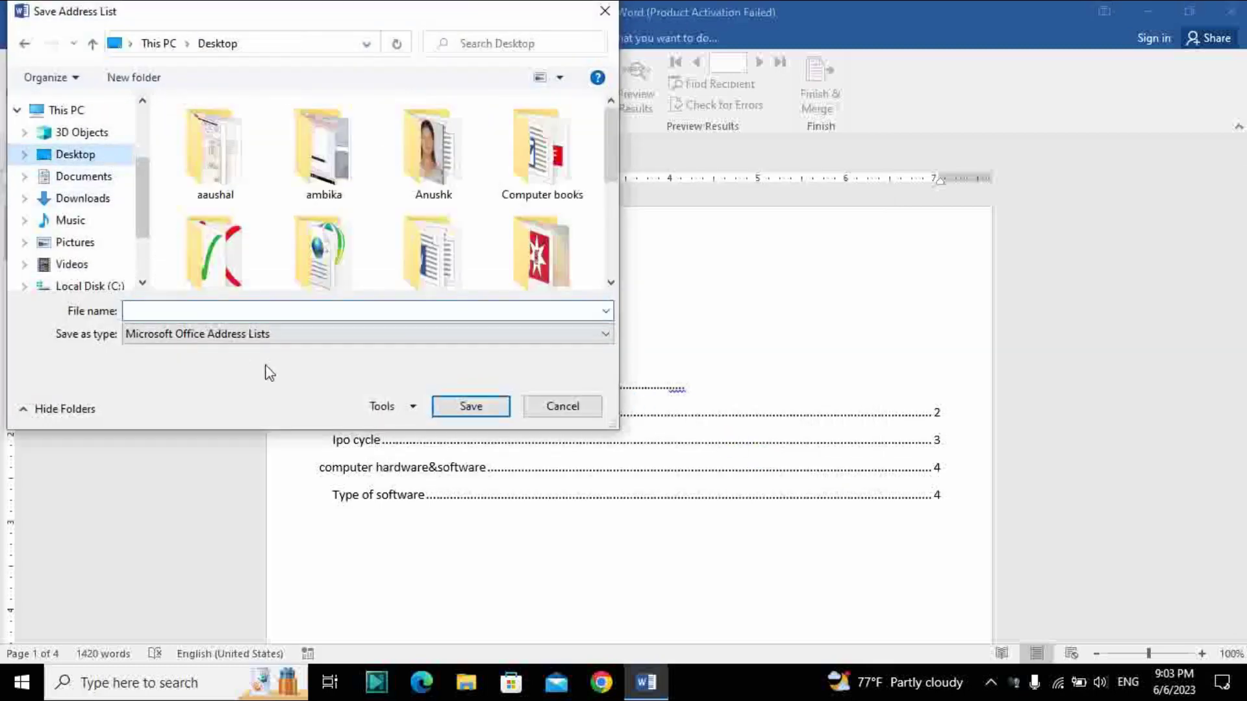
click(200, 309)
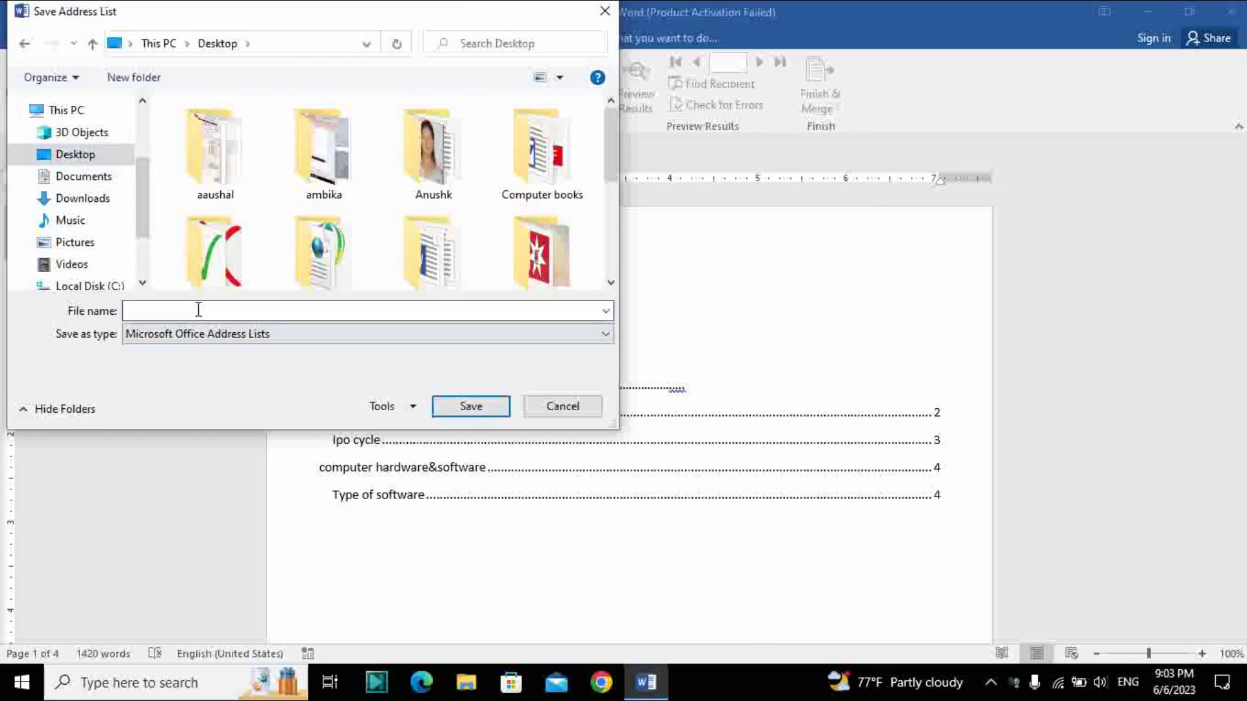
text(tewt)
click(460, 409)
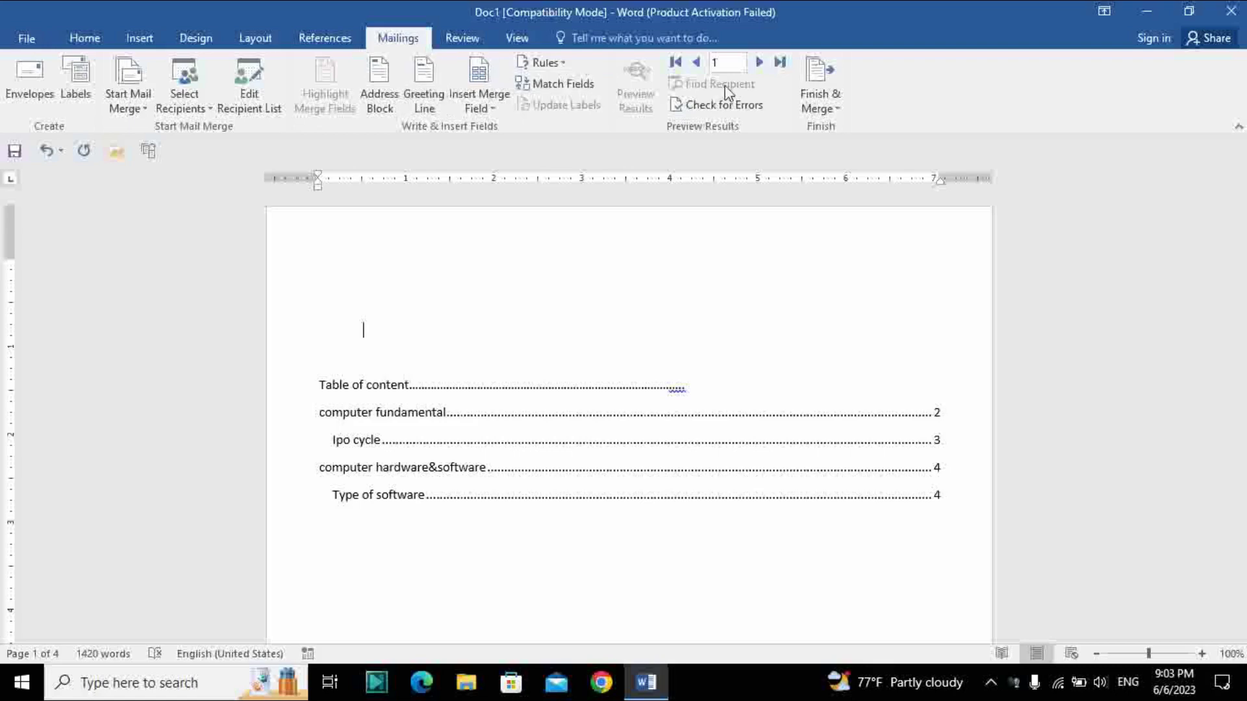
Preview the greeting line for the first two recipients, then cancel without inserting it
click(424, 104)
click(524, 316)
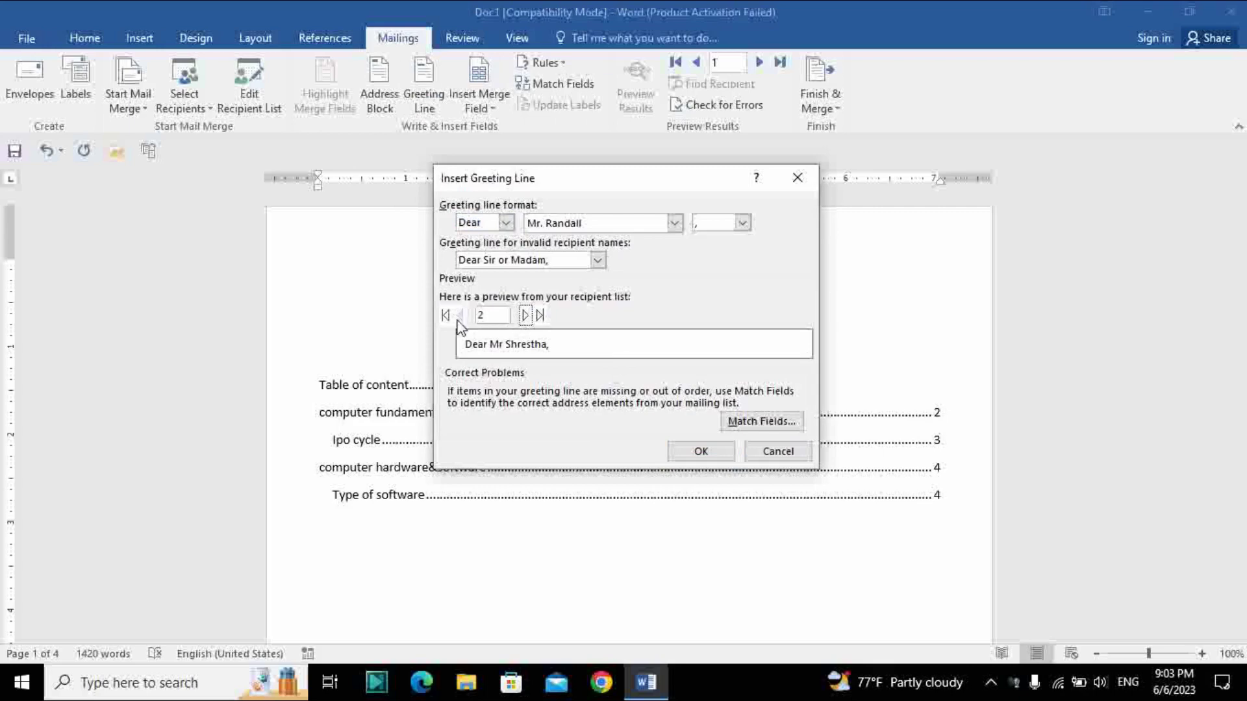
click(459, 315)
click(762, 453)
Preview the address block for the first two recipients and cancel without inserting it
click(382, 104)
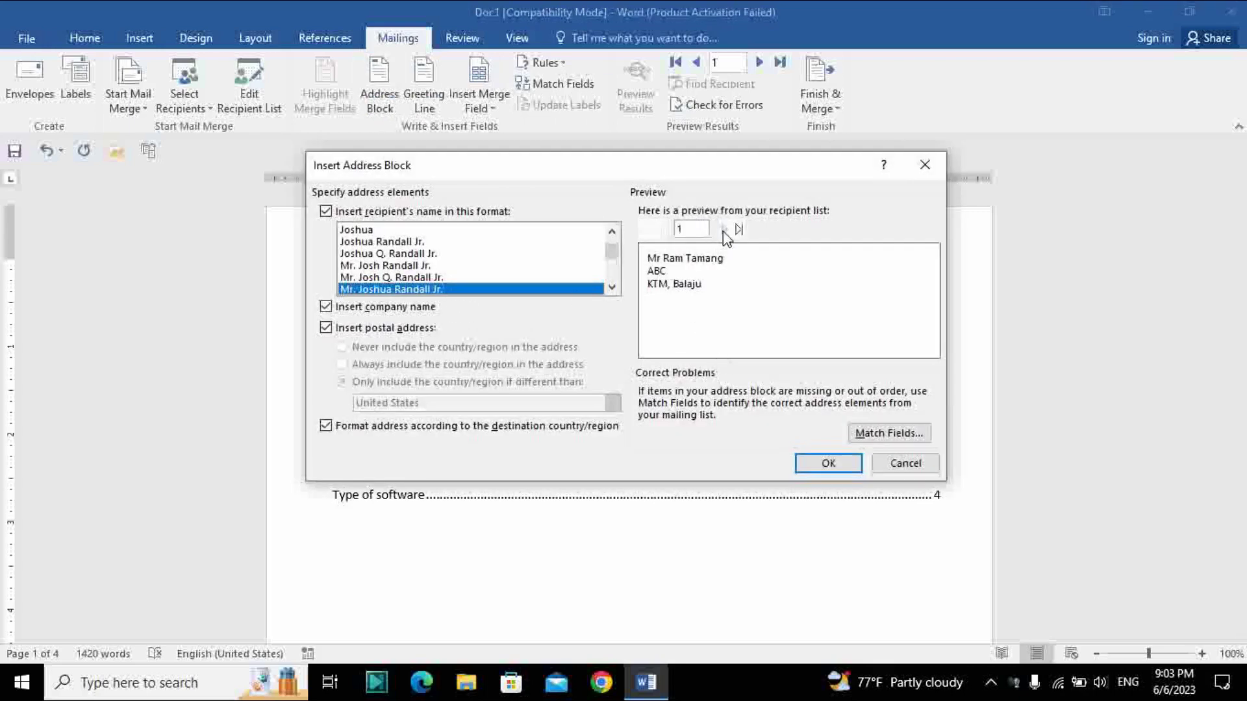
click(724, 228)
click(660, 229)
click(903, 463)
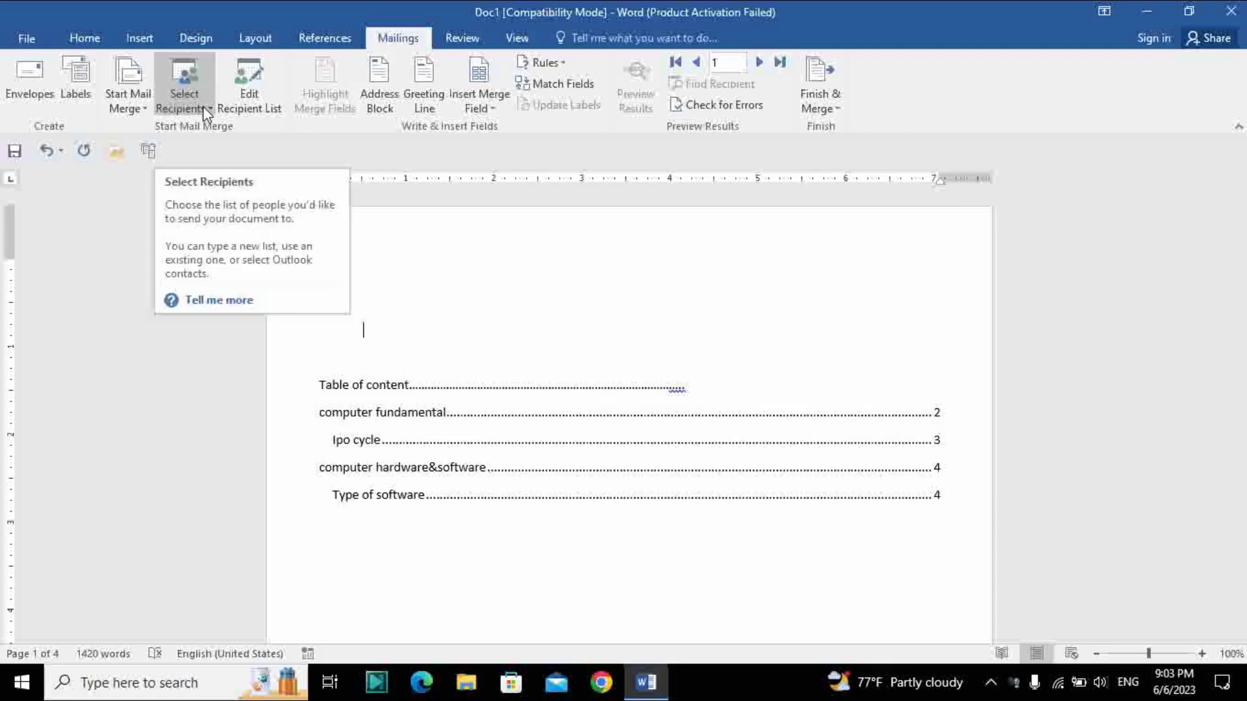
click(483, 115)
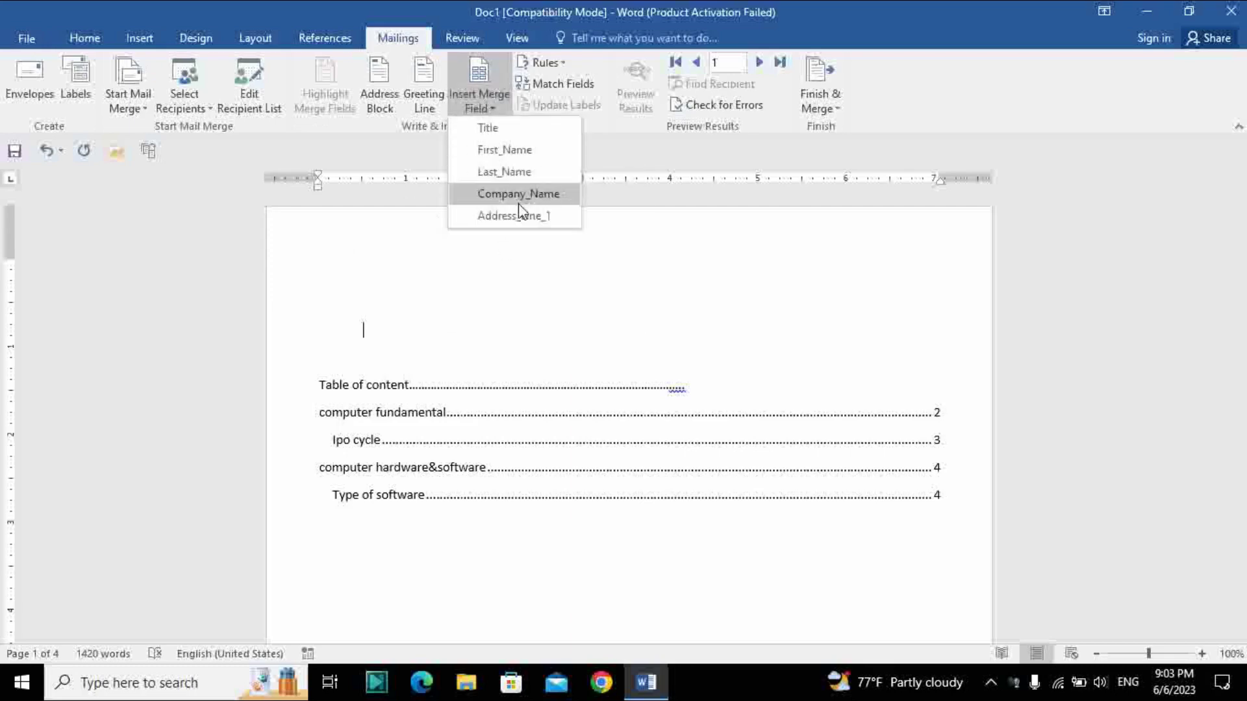
Insert the Title, First_Name, Last_Name, Company_Name and Address_Line_1 merge fields on one line
click(488, 127)
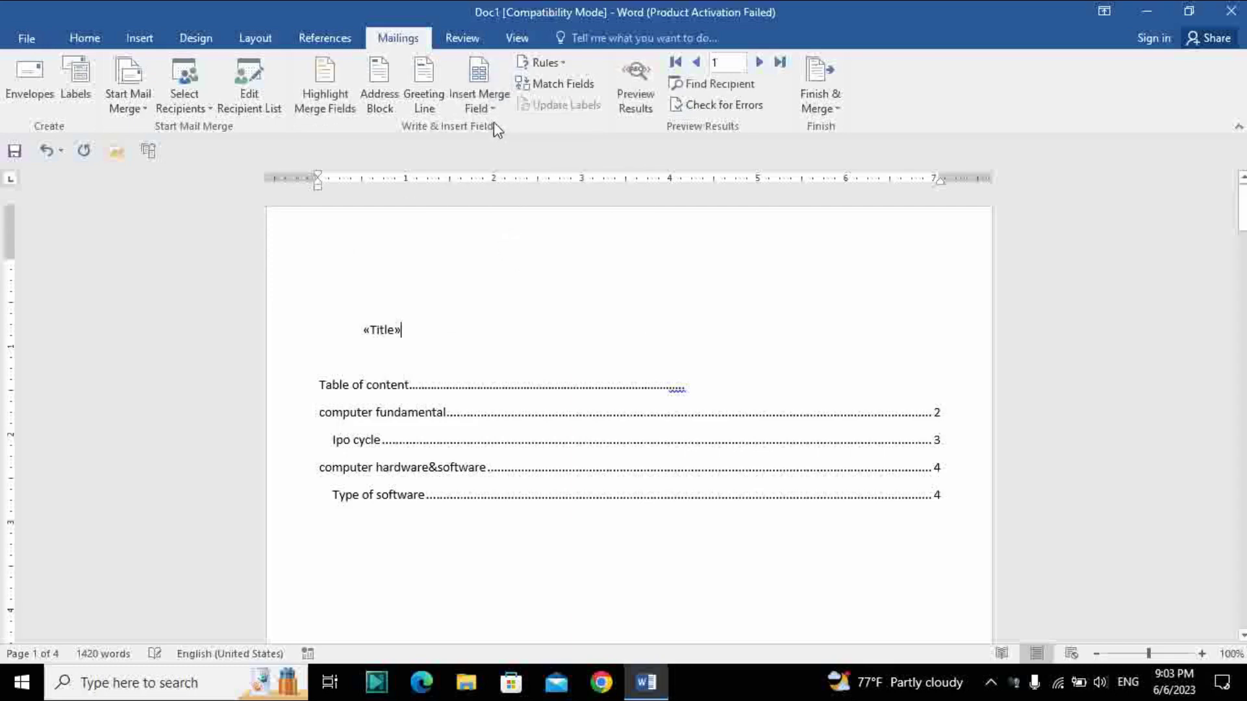
click(493, 111)
click(503, 150)
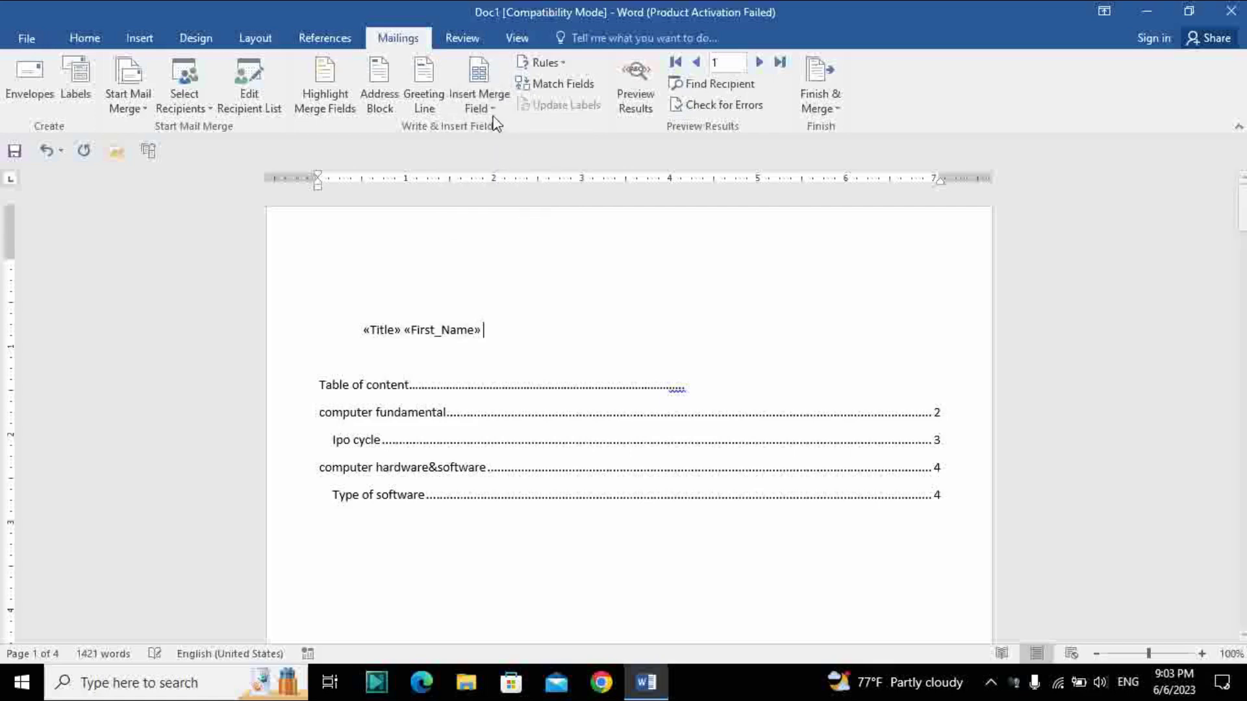
click(492, 110)
click(500, 171)
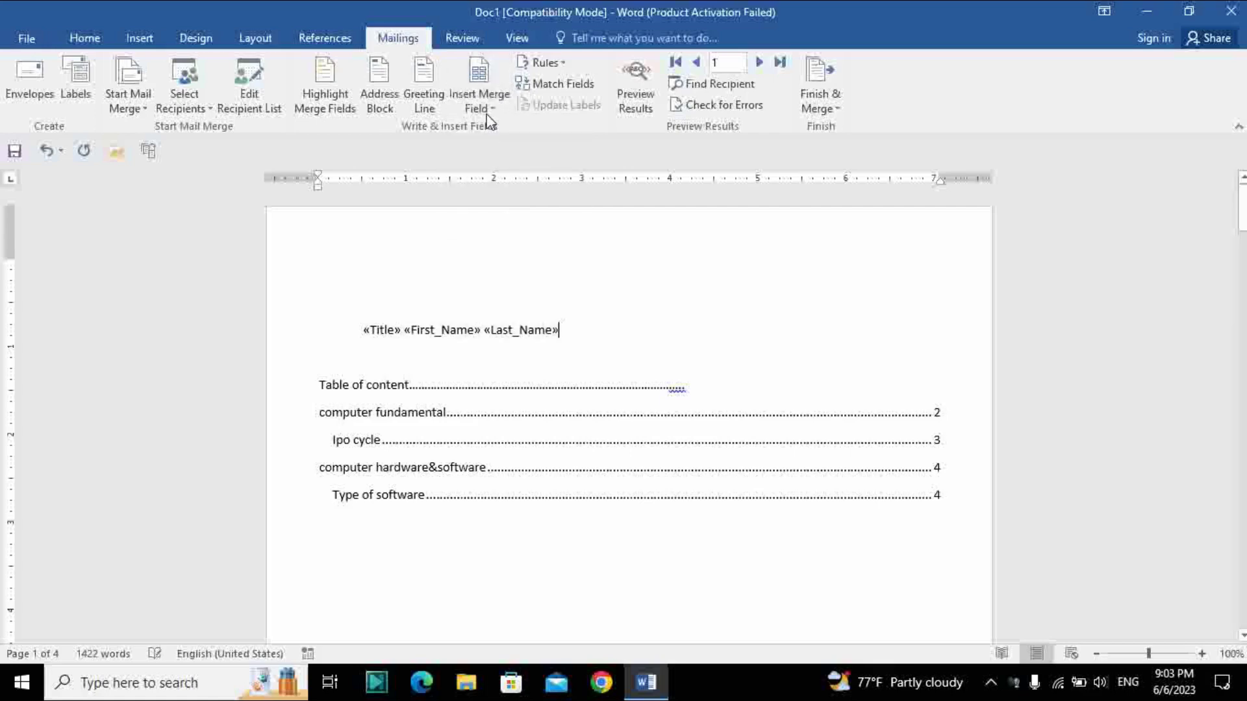
click(491, 110)
click(513, 195)
click(485, 107)
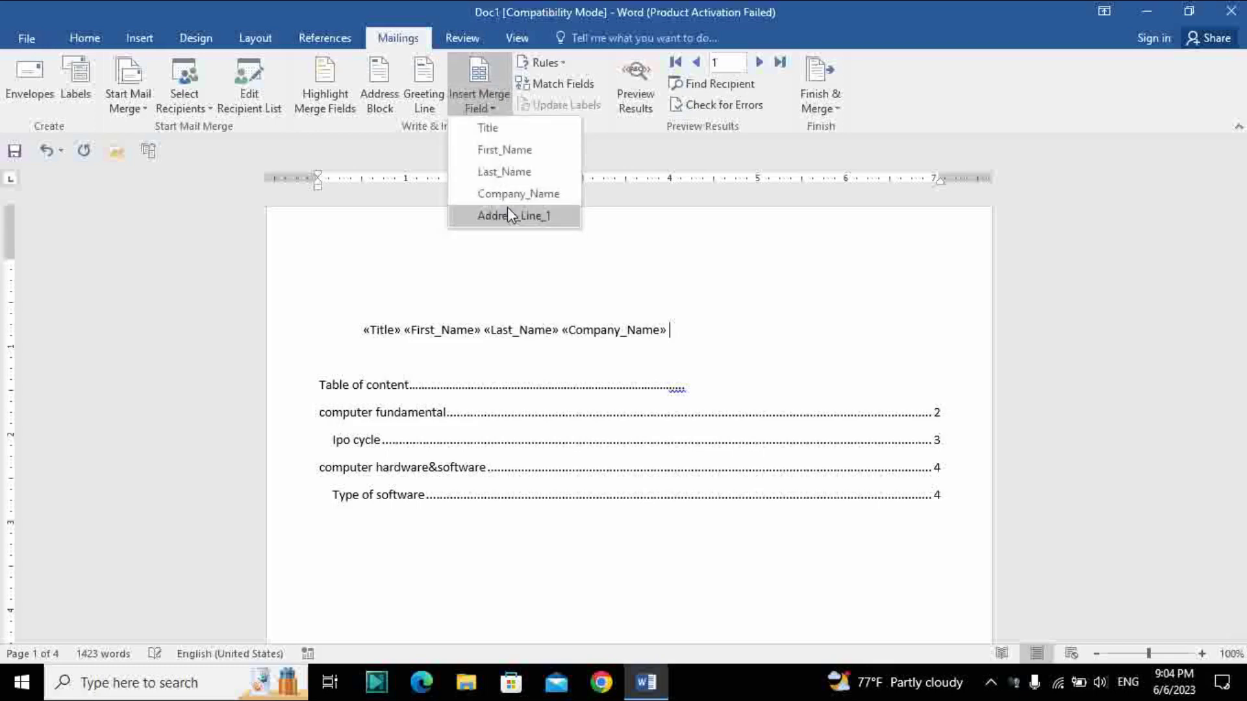
click(510, 216)
Preview the merged results with merge fields highlighted, stepping to the next record and back
click(635, 97)
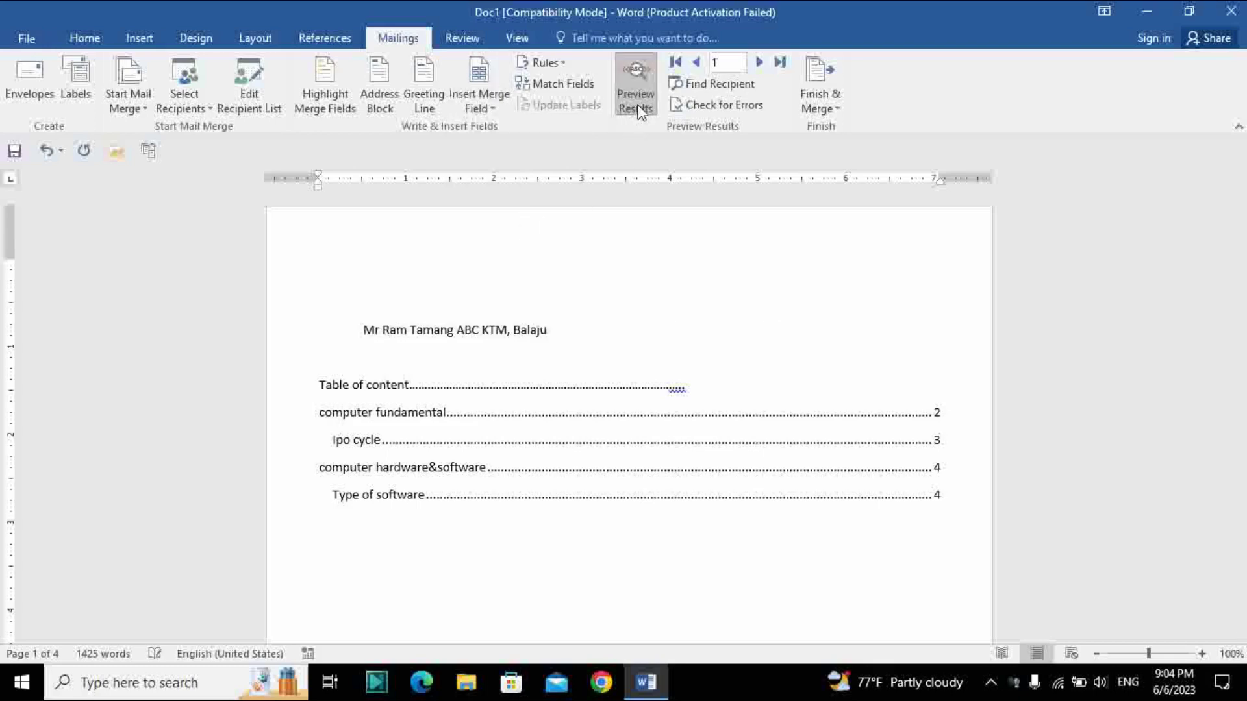
drag(557, 341, 576, 328)
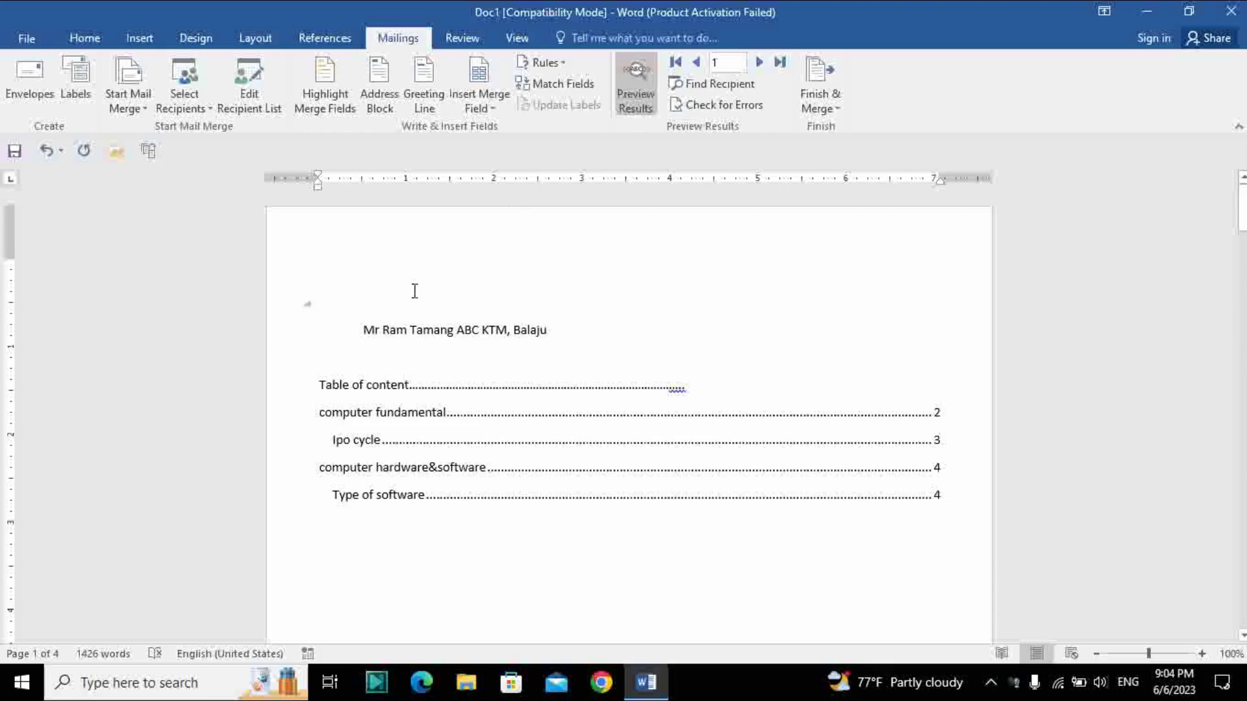
click(310, 113)
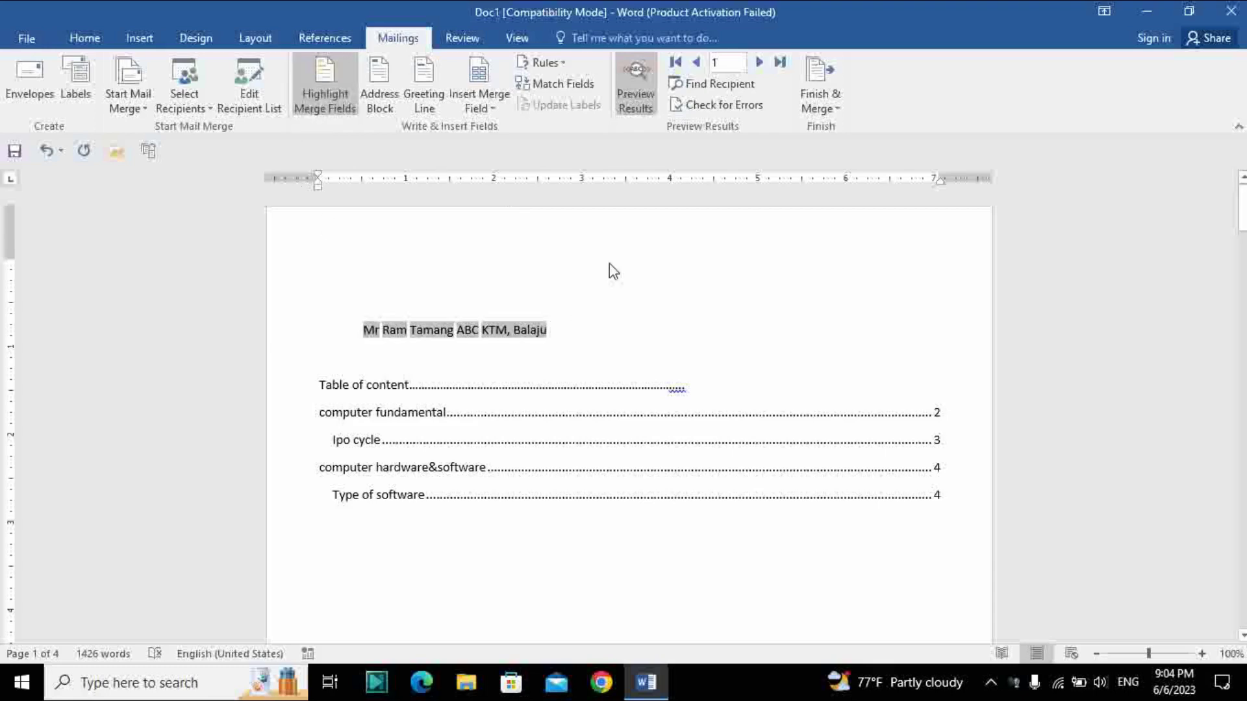
click(760, 63)
click(697, 62)
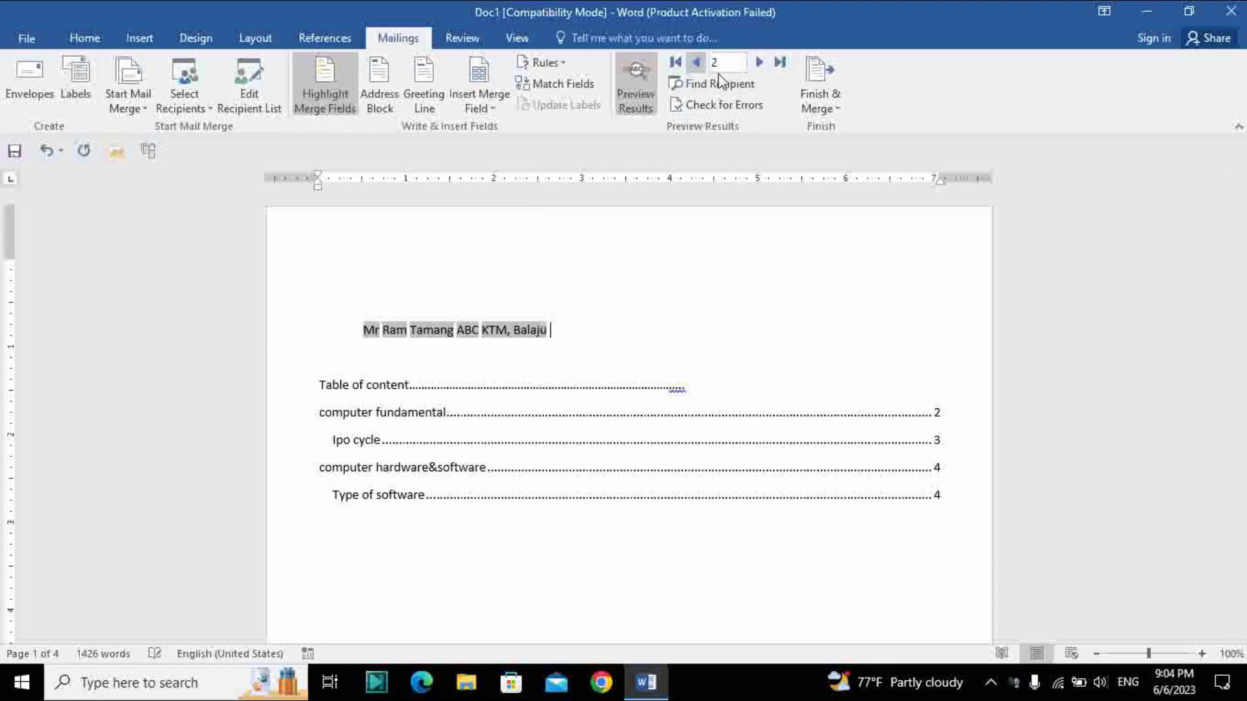
click(833, 110)
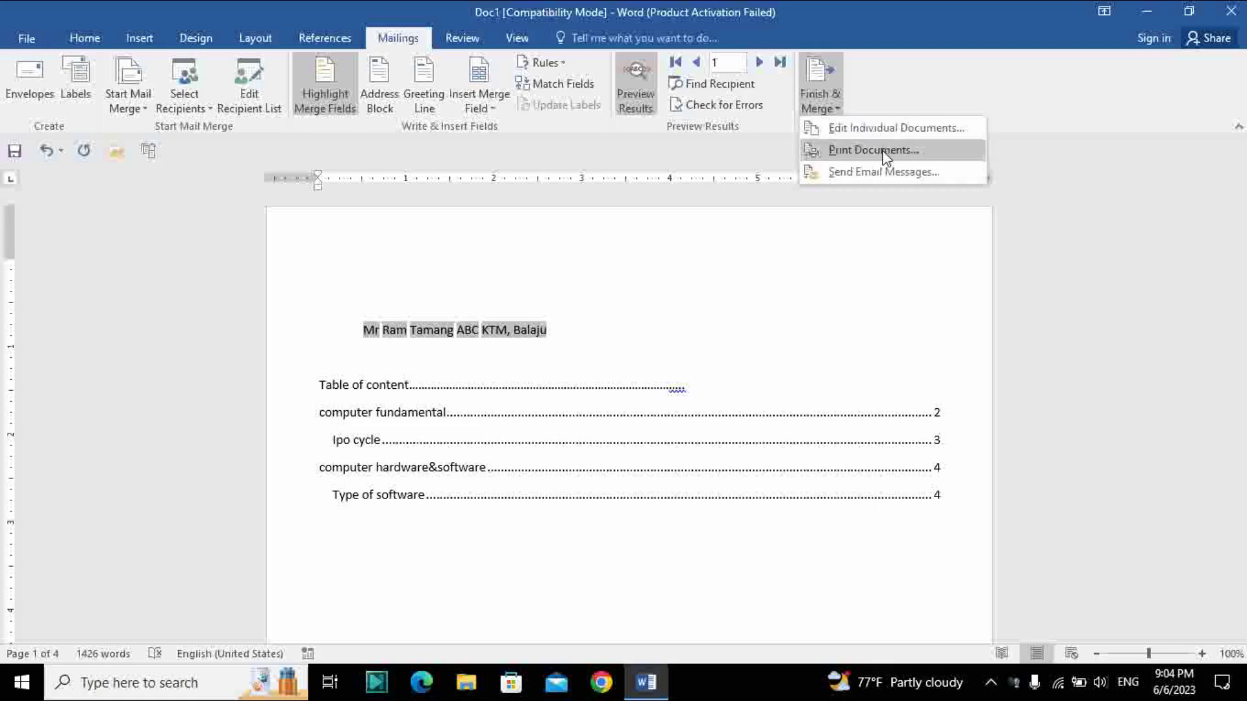
Merge all records into a new document of individual letters
click(865, 129)
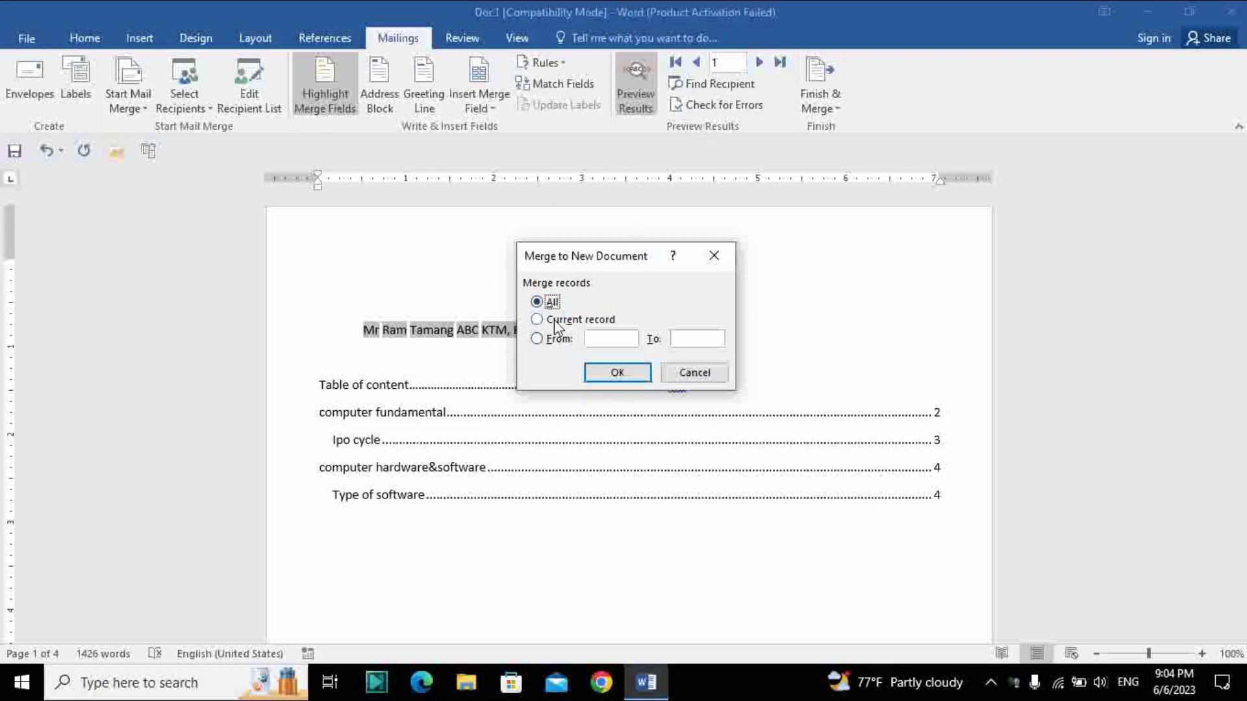
drag(611, 257, 714, 246)
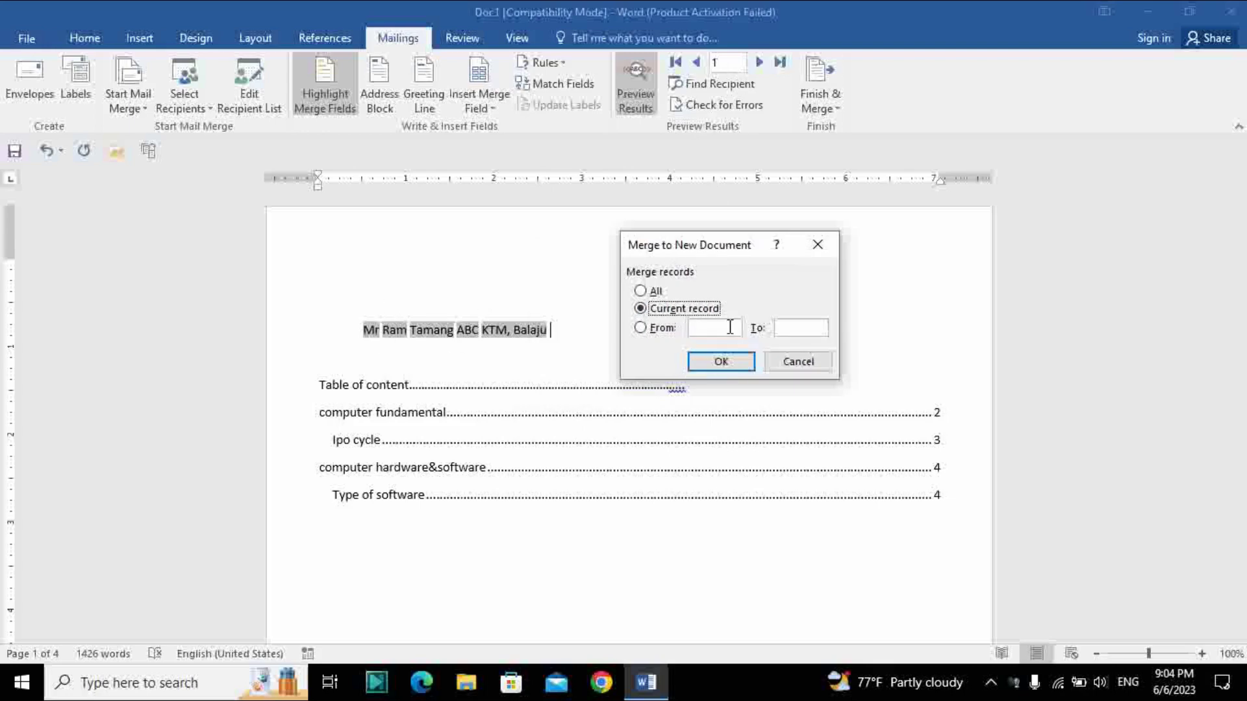
click(662, 328)
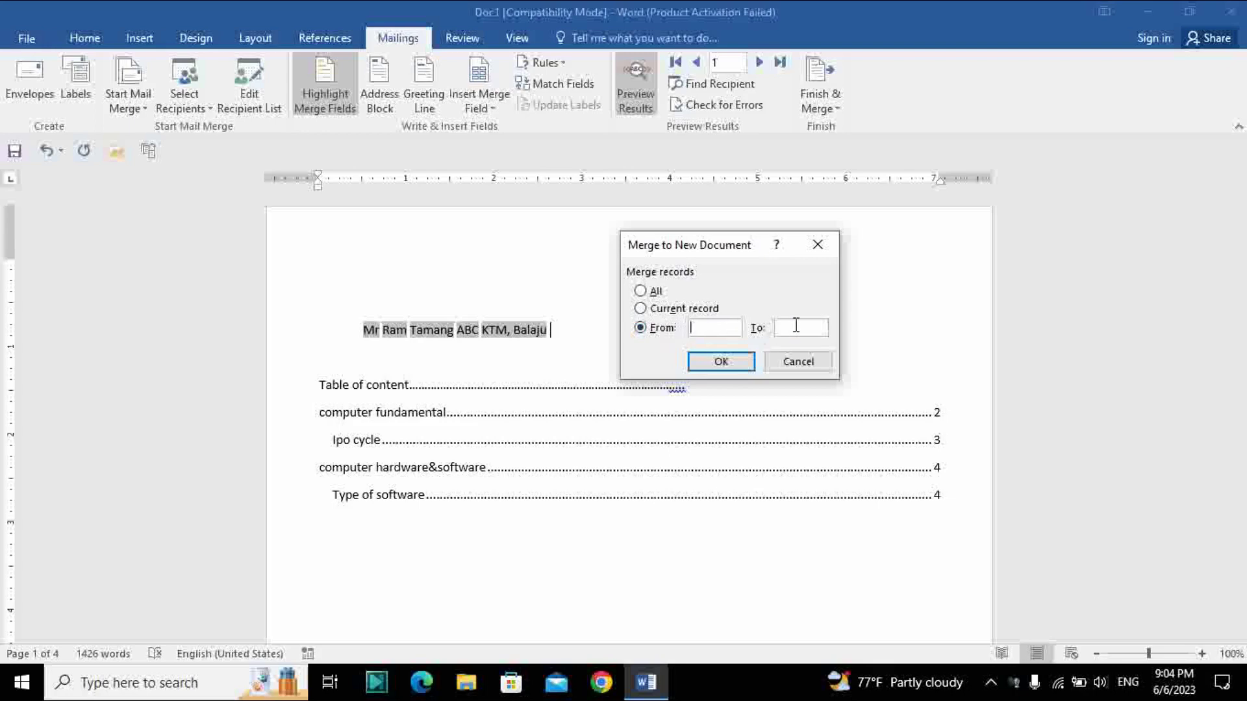
click(642, 291)
click(721, 361)
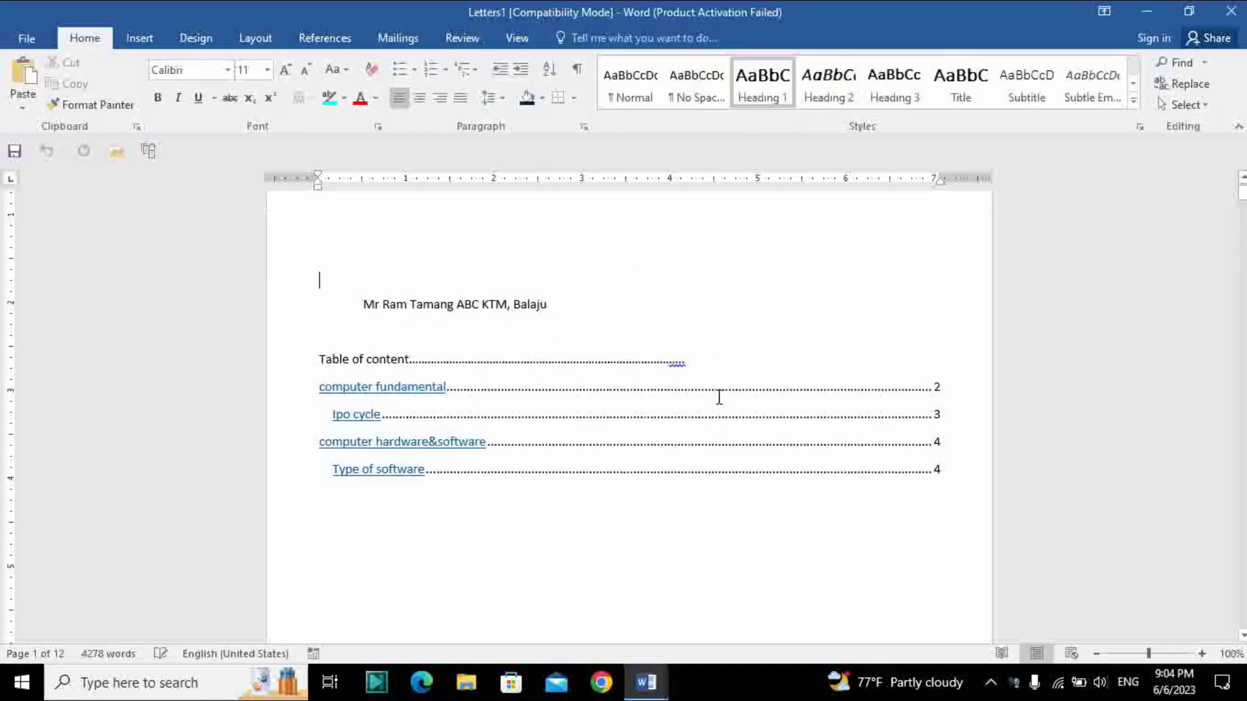
Scroll through the 12-page Letters1 document to review each recipient's letter
scroll(719, 397, down, 5)
scroll(719, 395, down, 3)
scroll(718, 394, down, 5)
scroll(717, 393, down, 1)
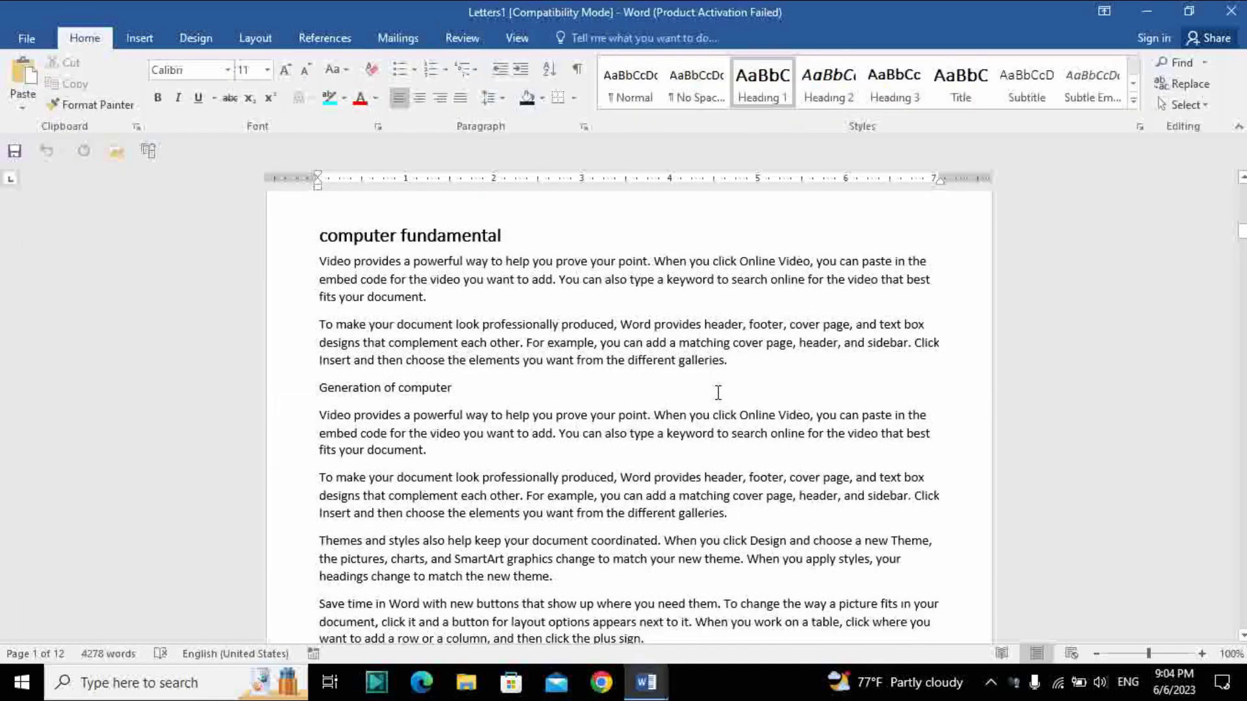
scroll(718, 392, down, 5)
scroll(717, 396, down, 5)
scroll(717, 394, down, 3)
scroll(721, 388, down, 4)
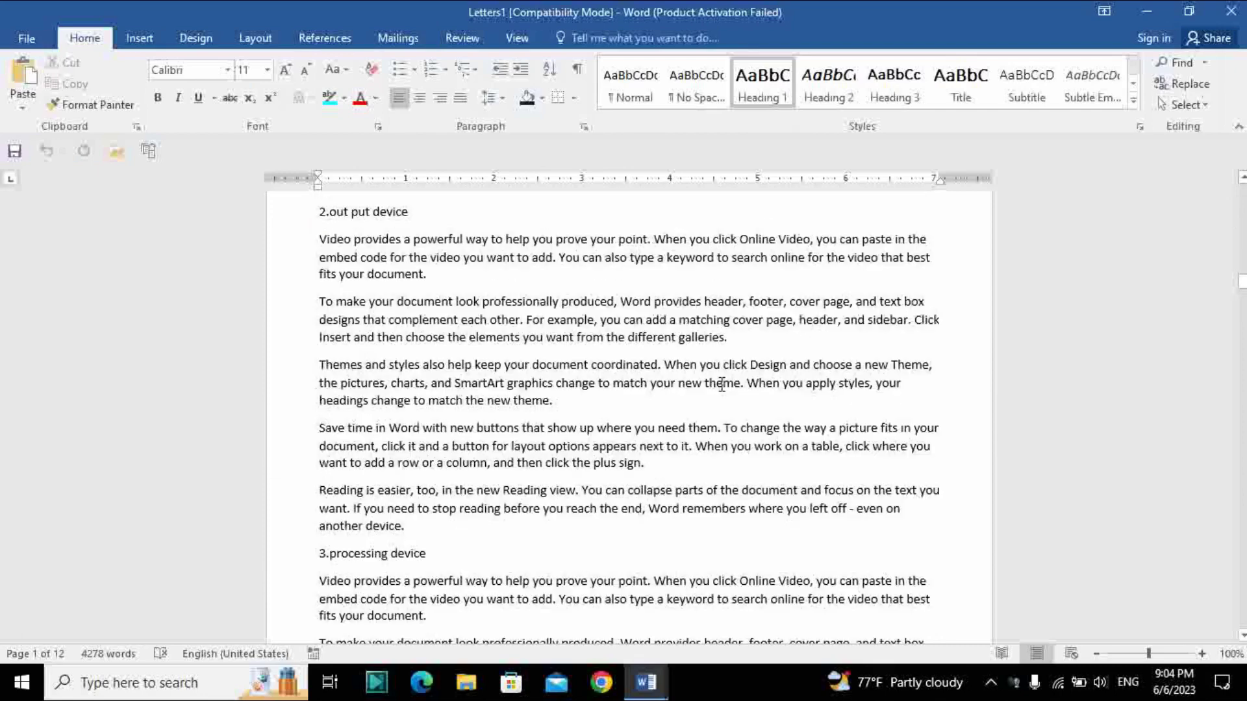
scroll(722, 382, down, 5)
scroll(724, 376, down, 5)
scroll(726, 376, down, 5)
scroll(728, 373, down, 4)
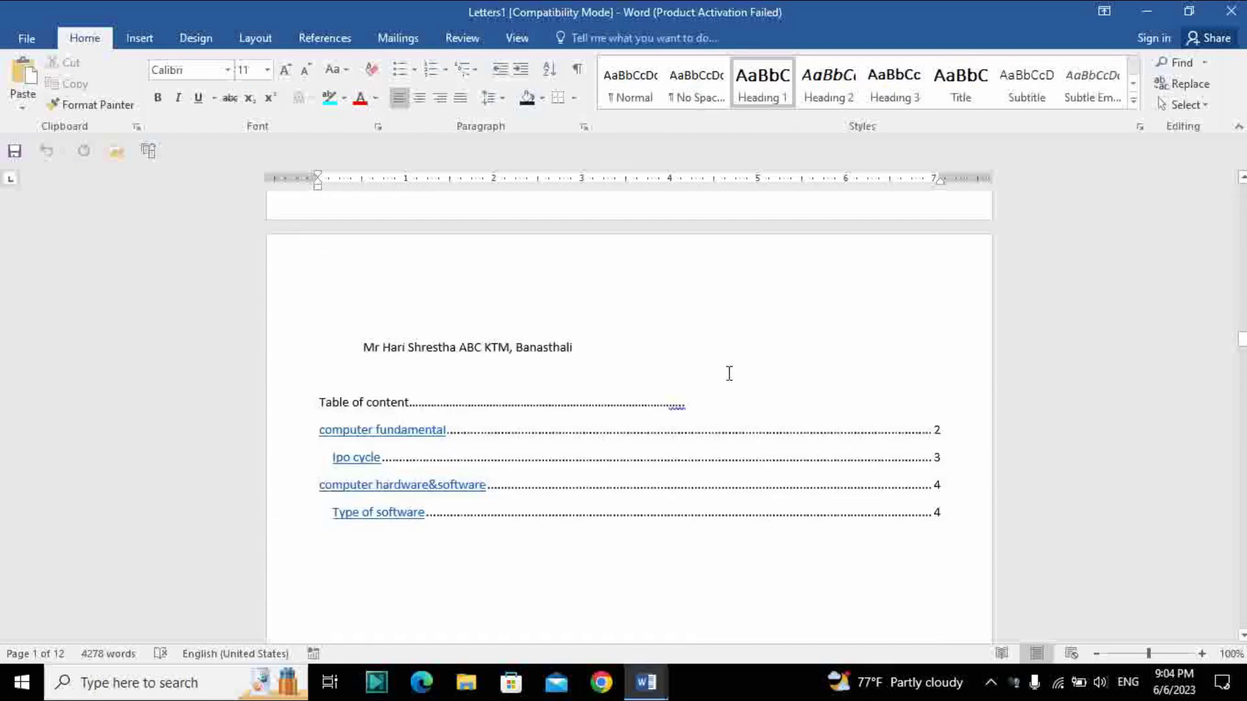
scroll(729, 373, down, 3)
scroll(730, 373, down, 2)
scroll(730, 373, up, 2)
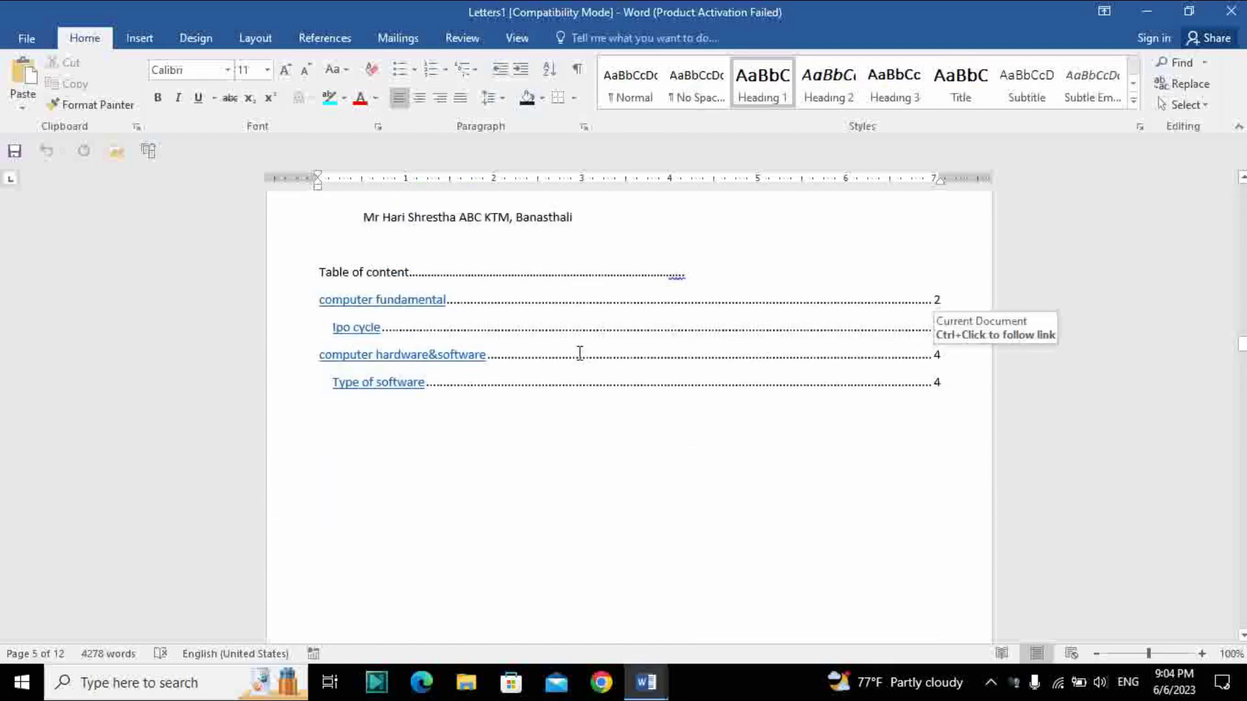
click(26, 39)
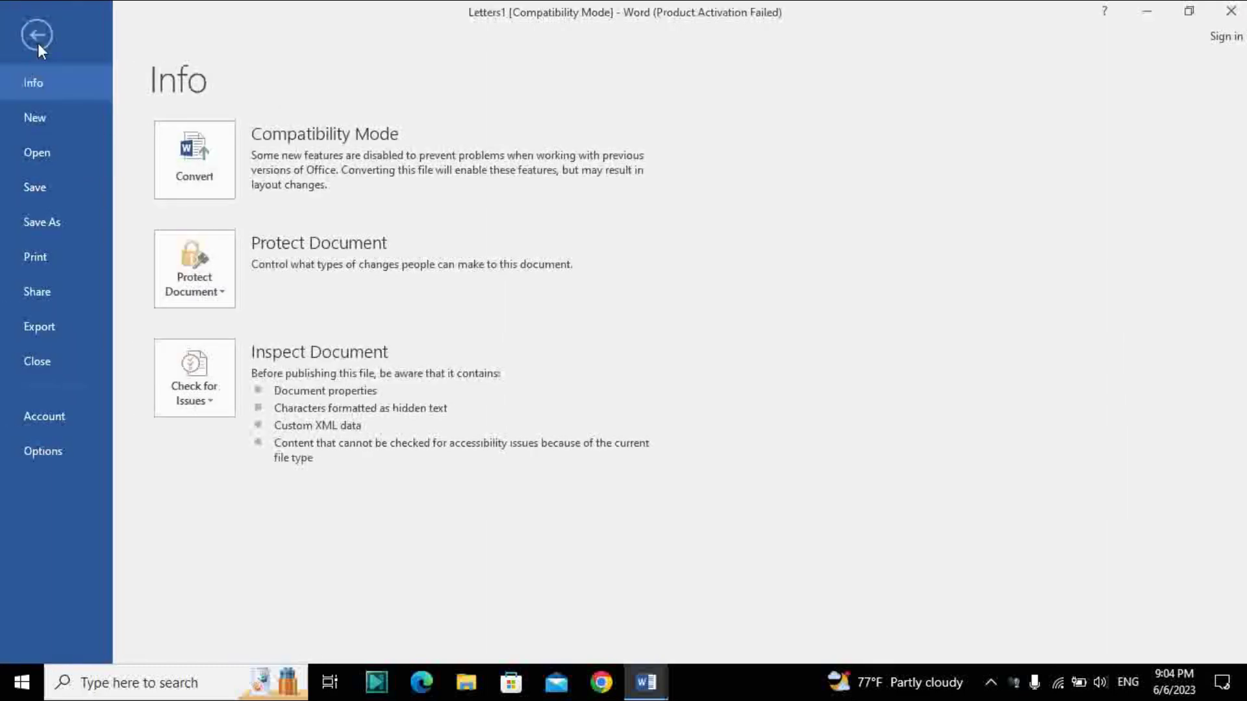
click(38, 257)
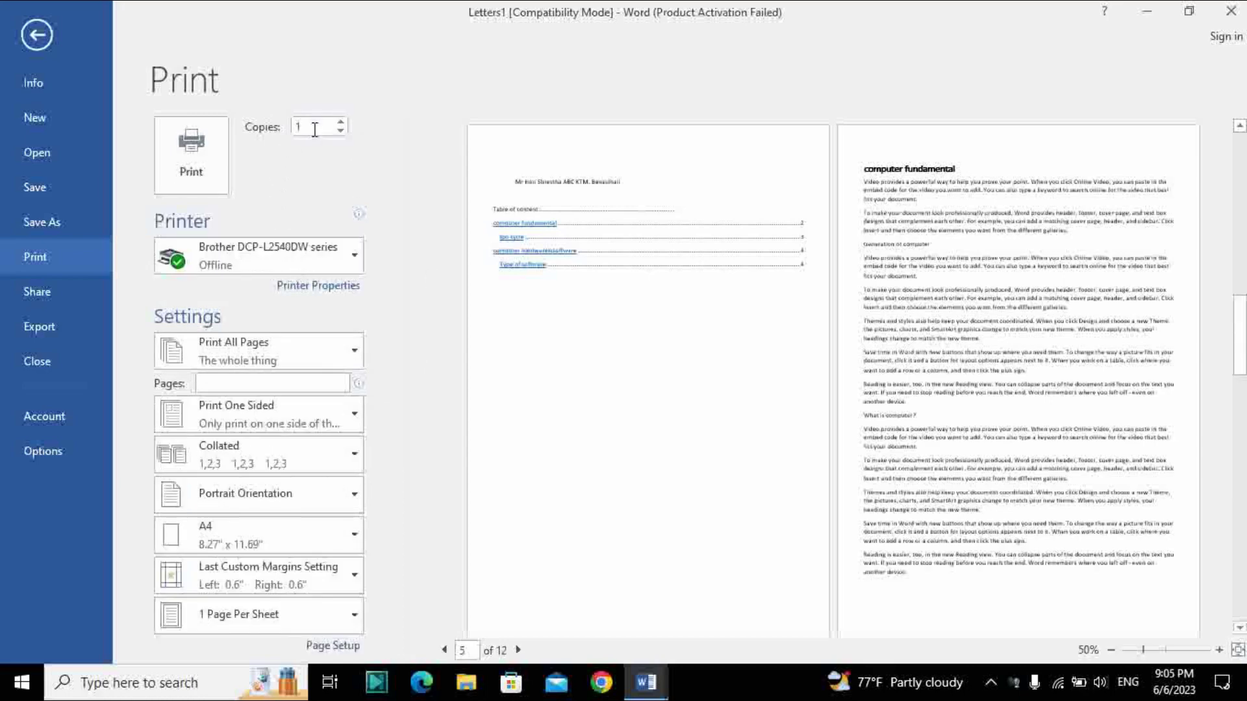
click(351, 258)
click(347, 253)
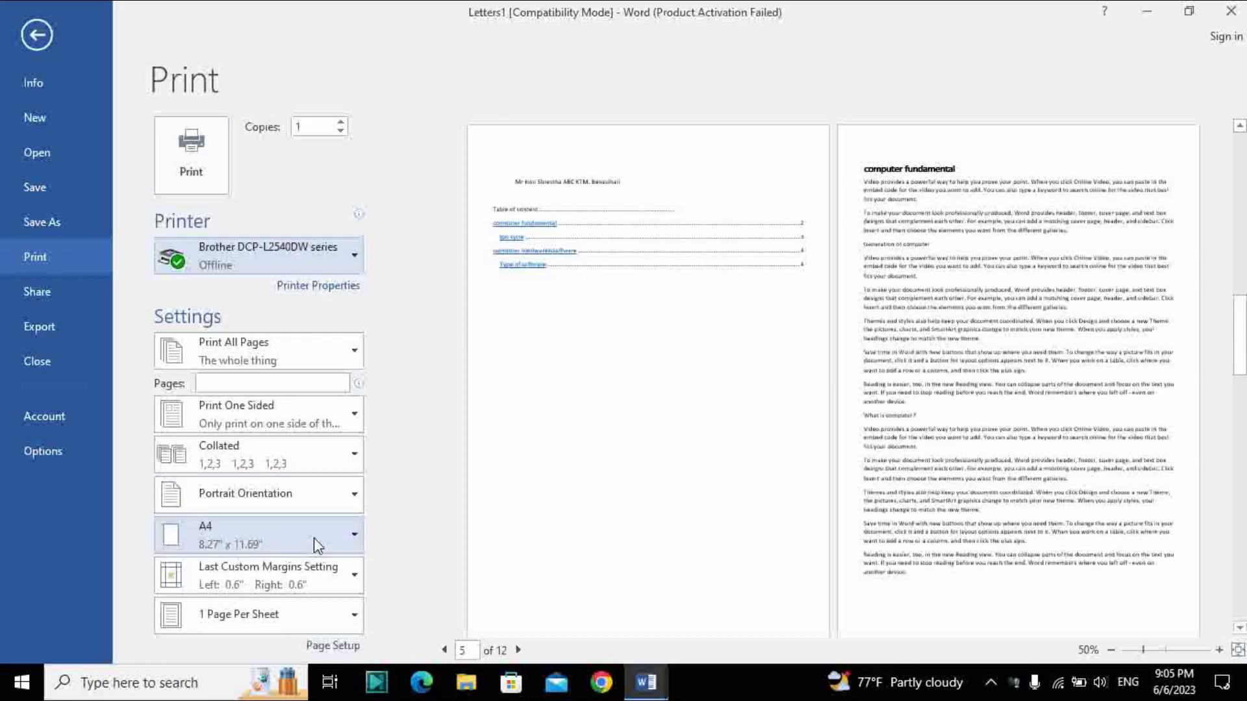
scroll(453, 602, down, 6)
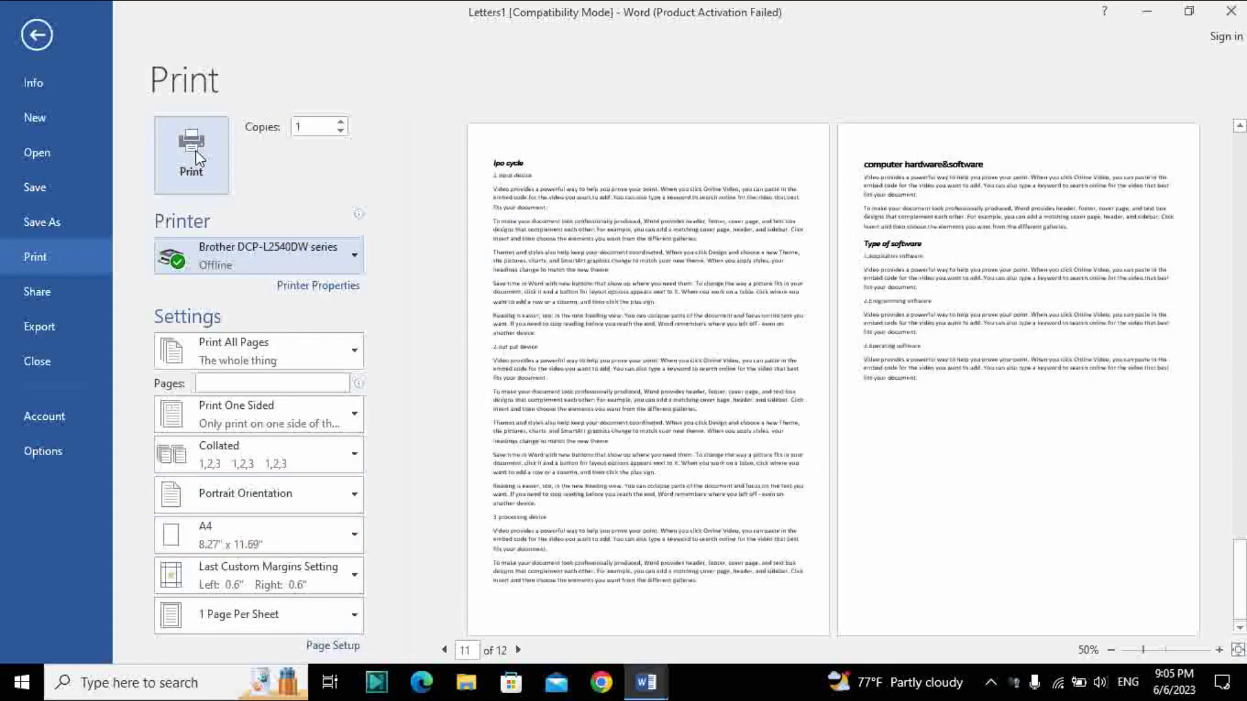
click(46, 38)
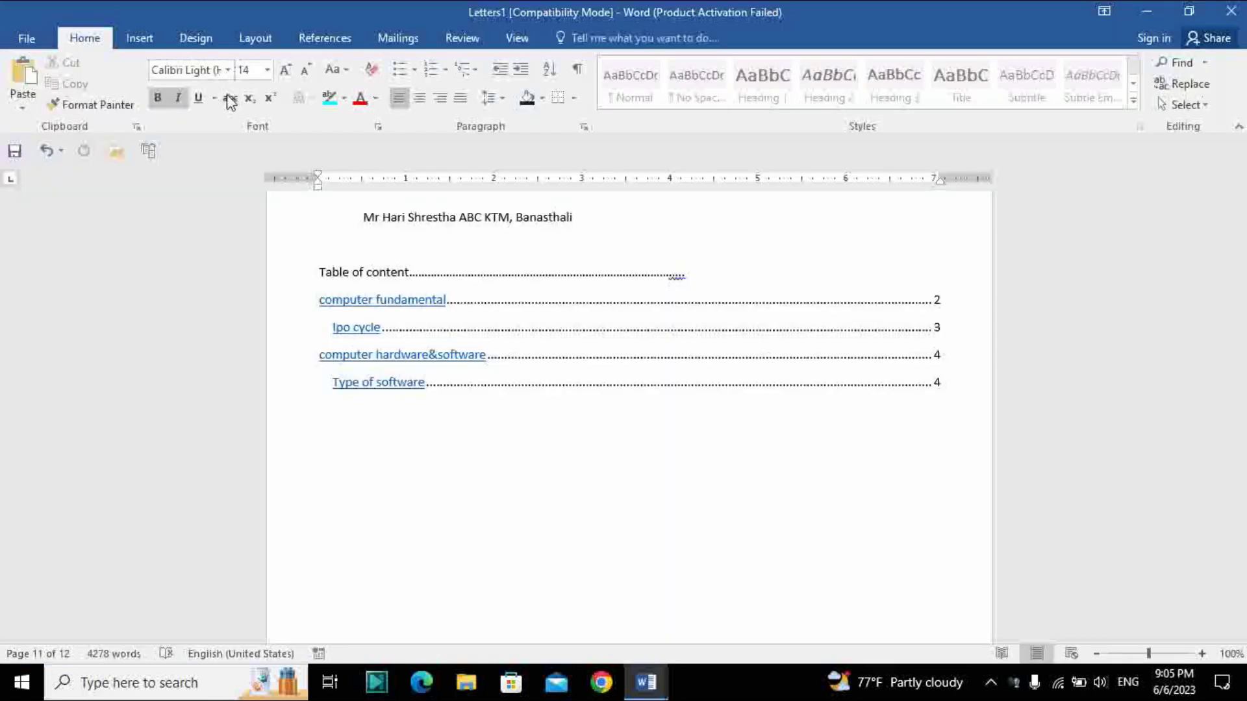
Replace the whole document's content with the misspelled word aple
click(461, 39)
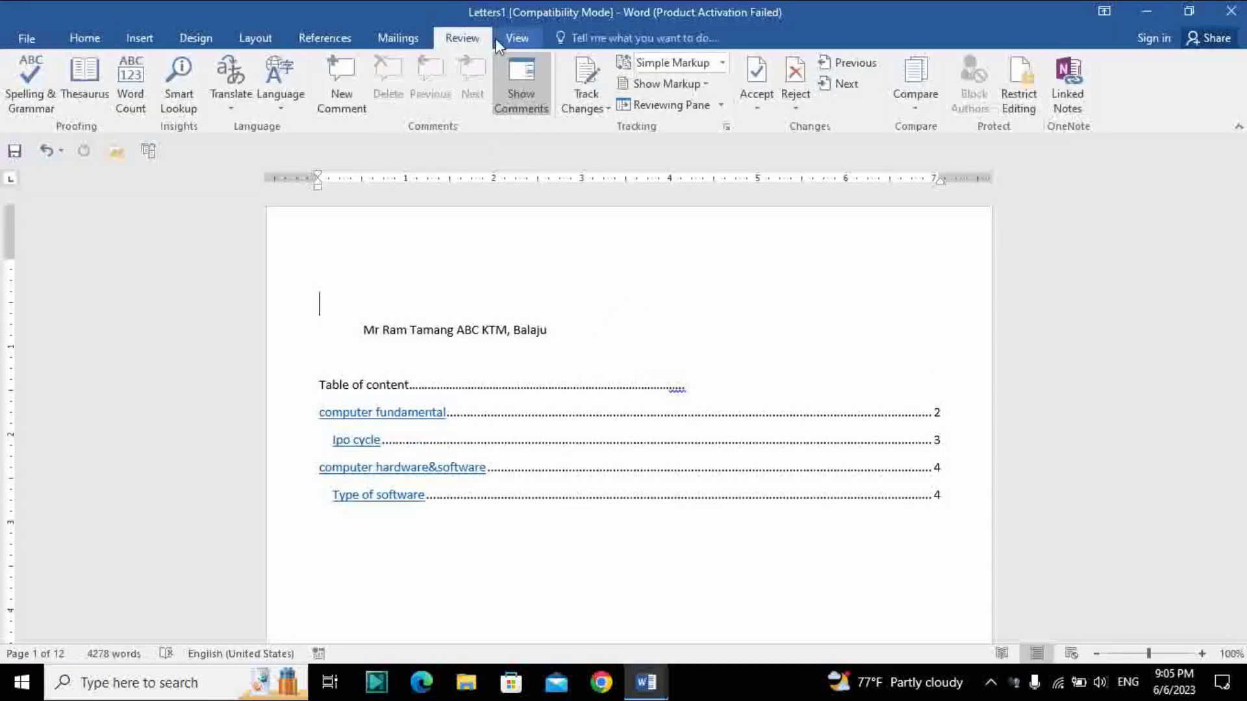
mouse_move(478, 345)
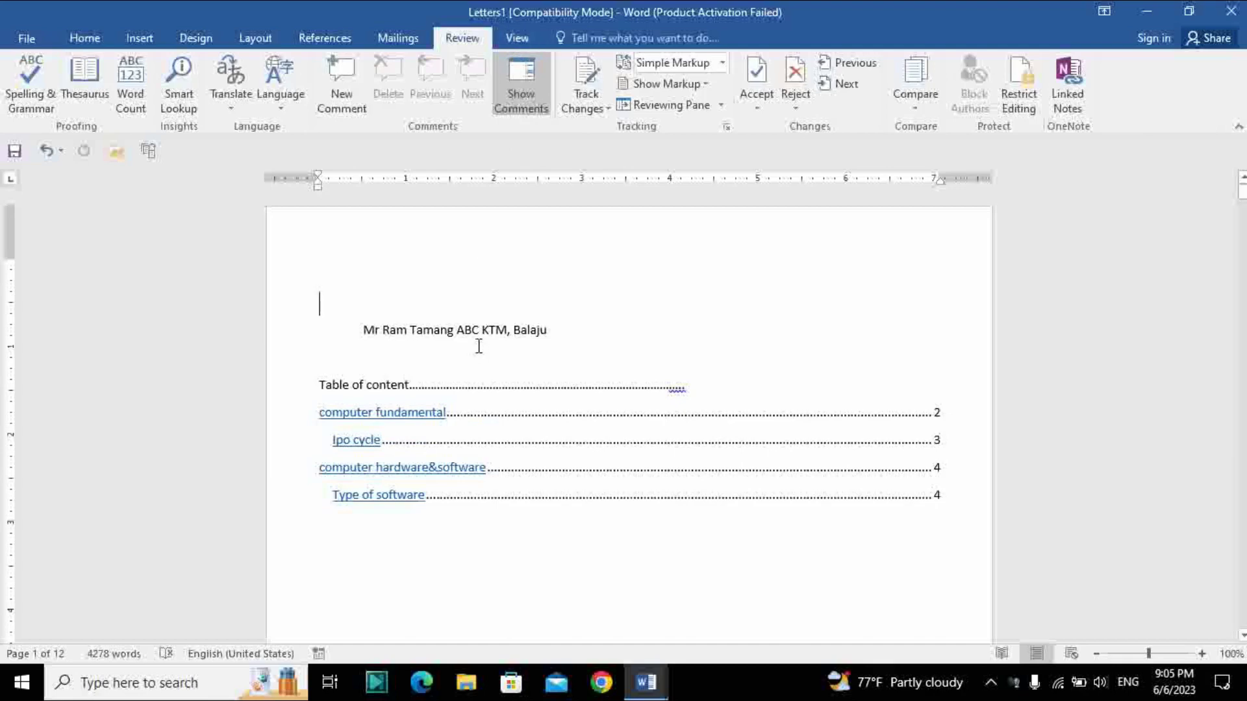
key(ctrl+a)
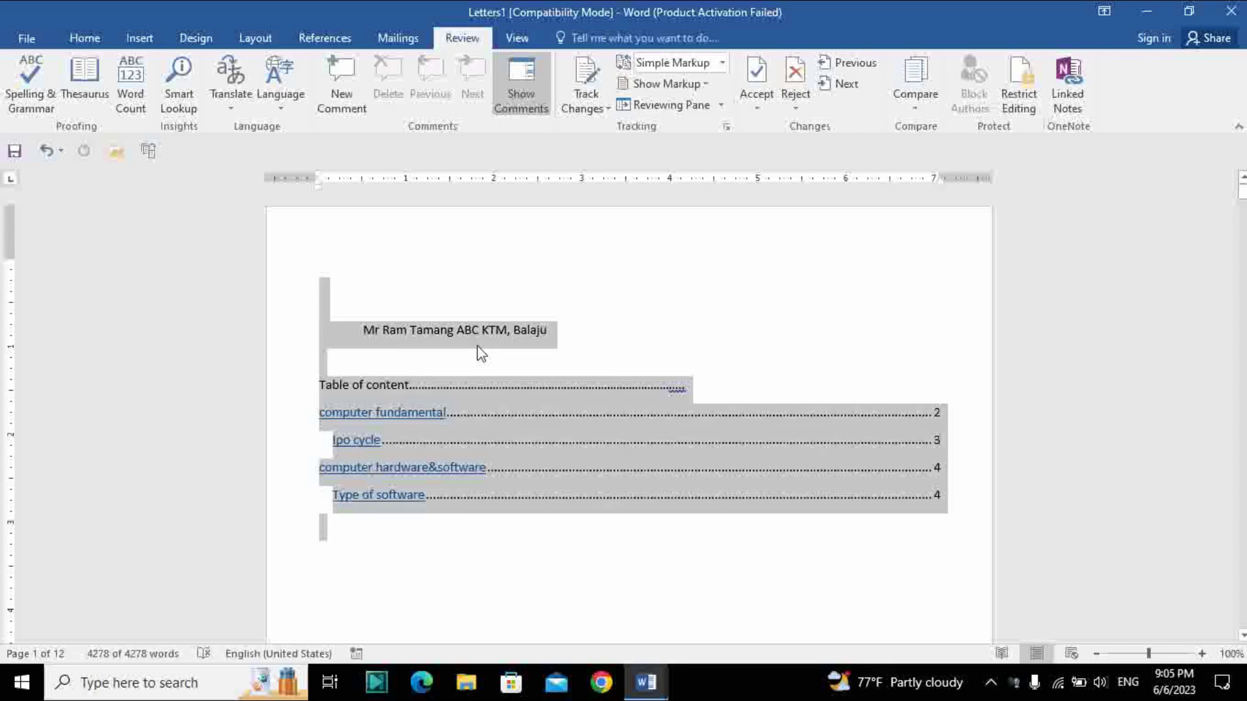
key(Delete)
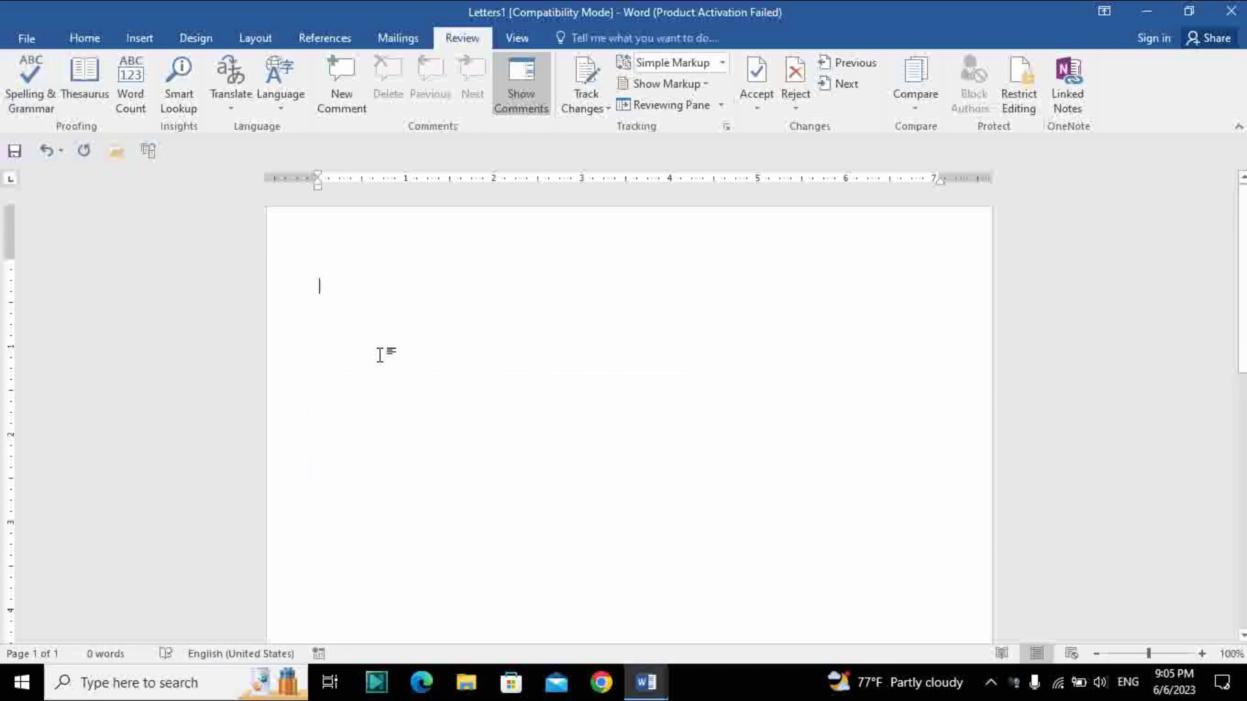
text(aple)
Spell-check aple and change it to the suggestion apple
drag(359, 287, 321, 292)
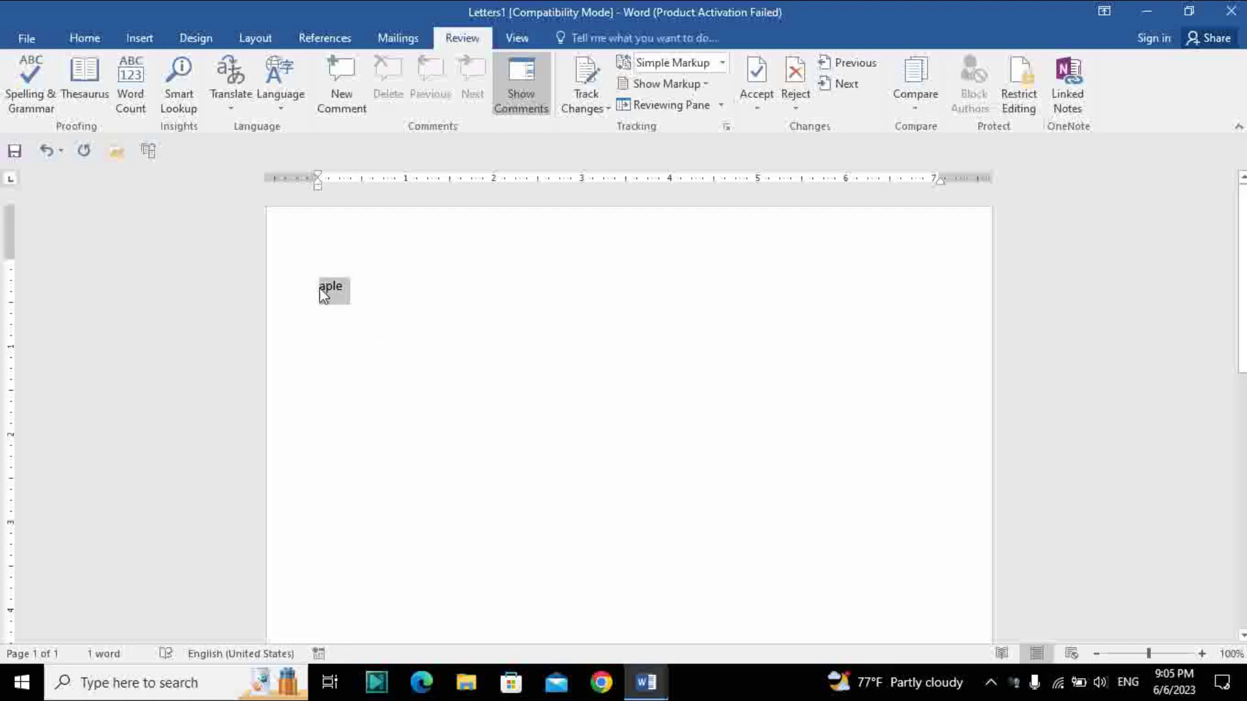
click(25, 68)
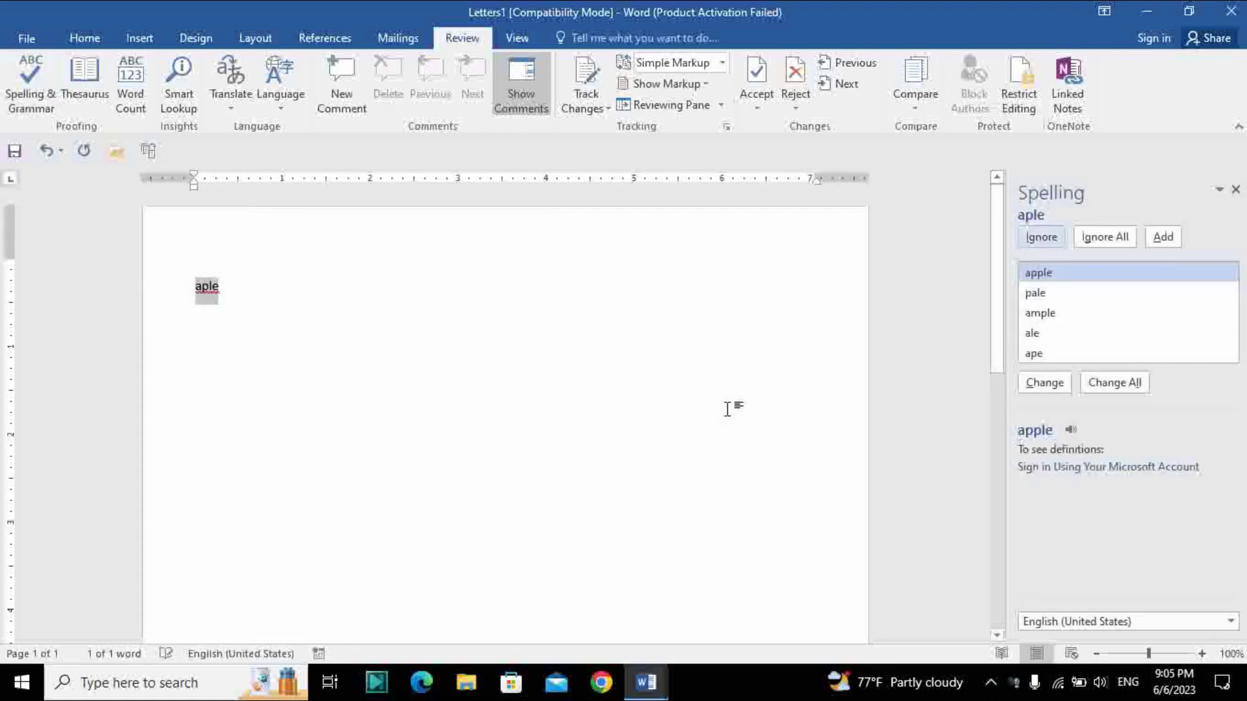
click(1047, 309)
click(1046, 291)
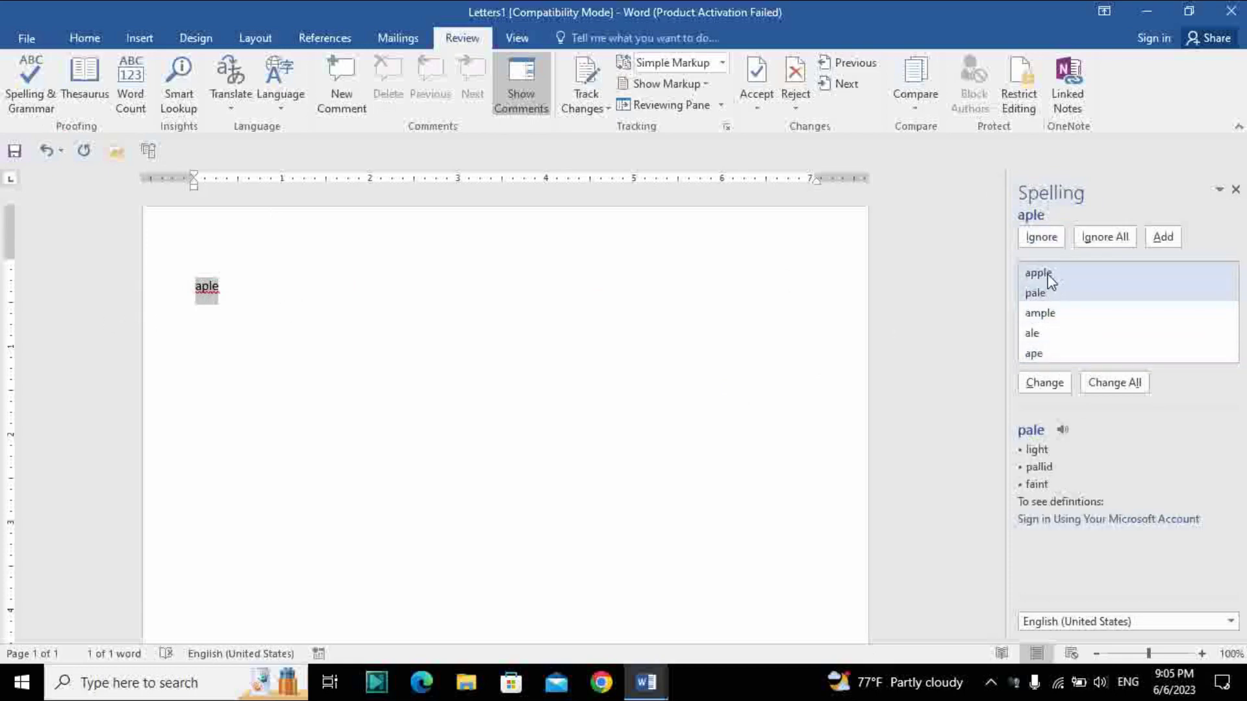
click(1046, 275)
click(1044, 294)
click(1045, 313)
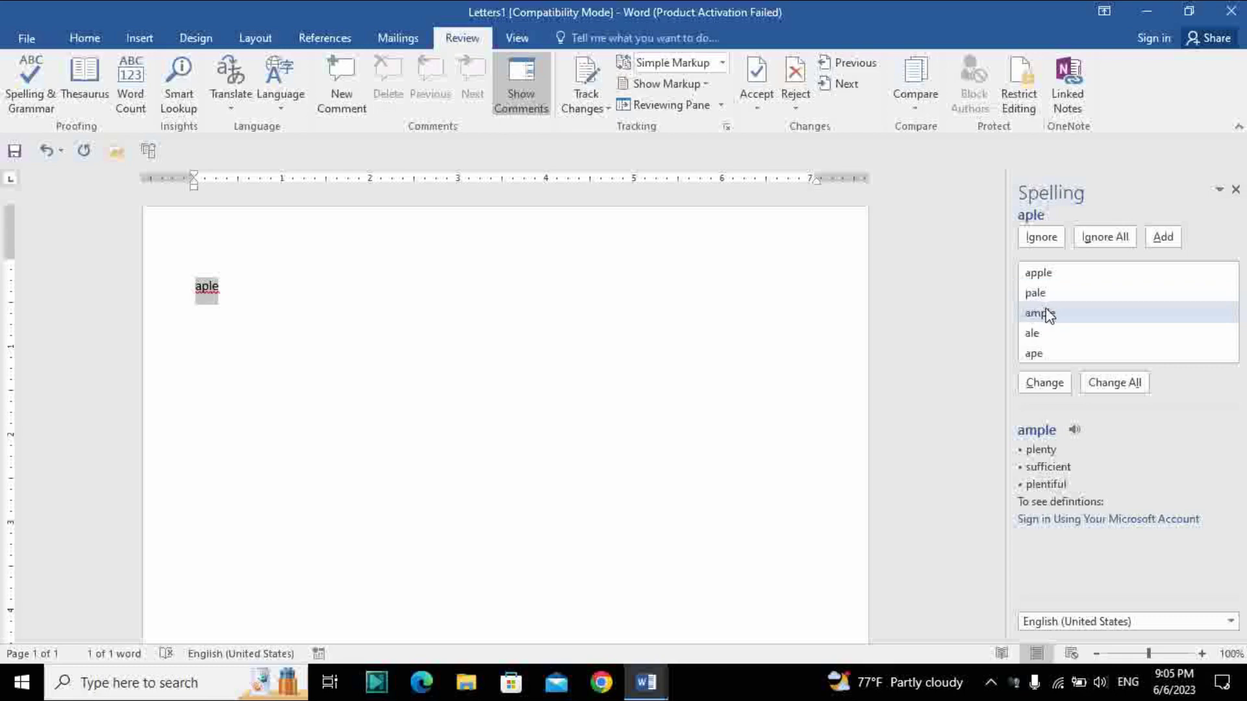
click(1037, 276)
click(1050, 383)
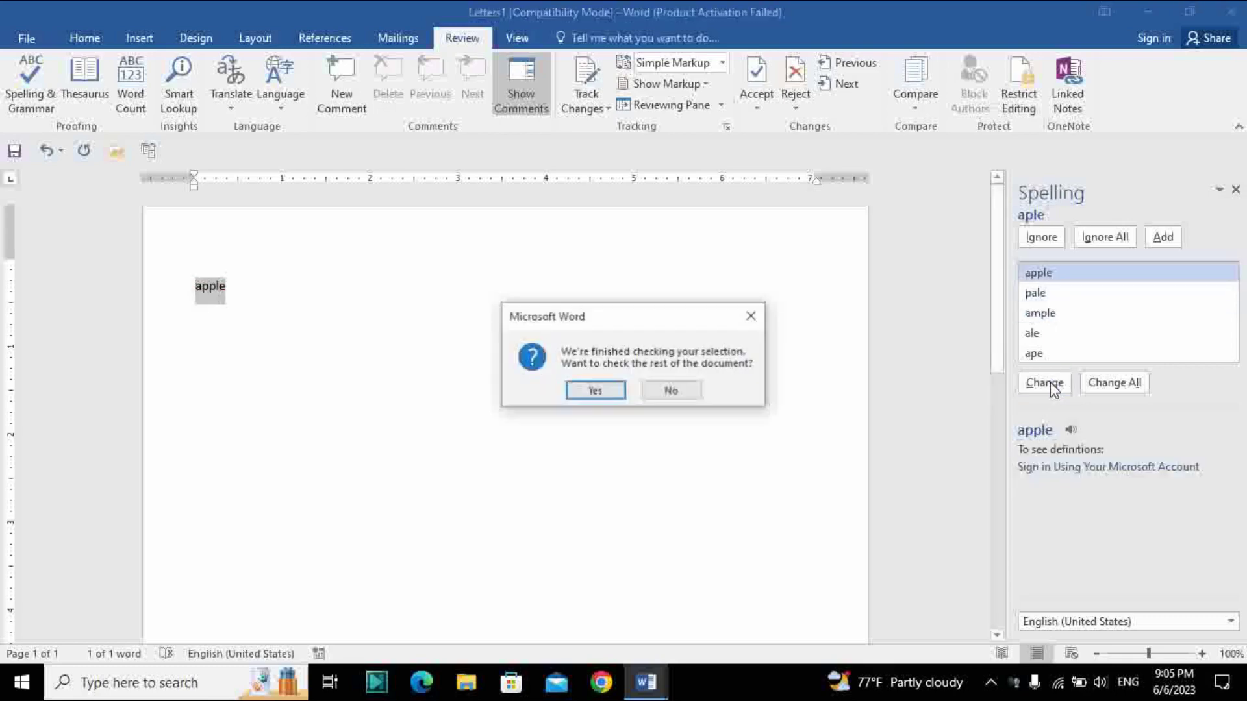
click(594, 391)
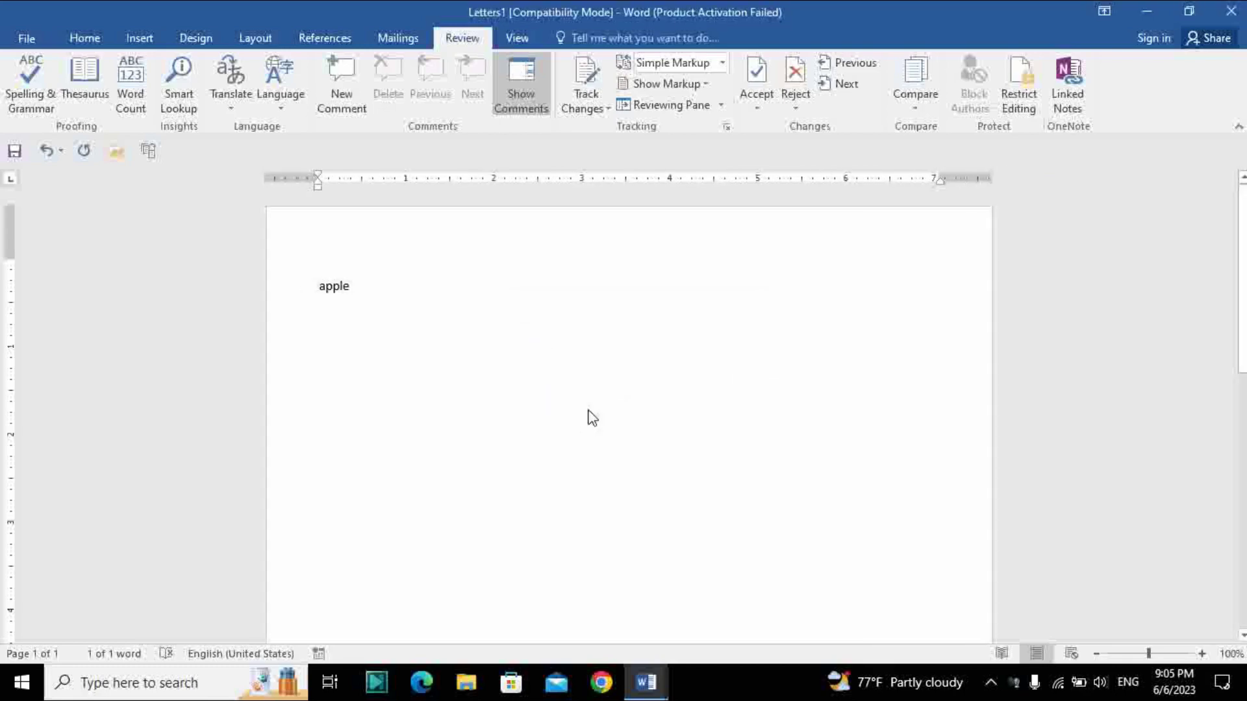
click(634, 391)
Look up Thesaurus synonyms for document and then book, and start a new line below apple
click(75, 89)
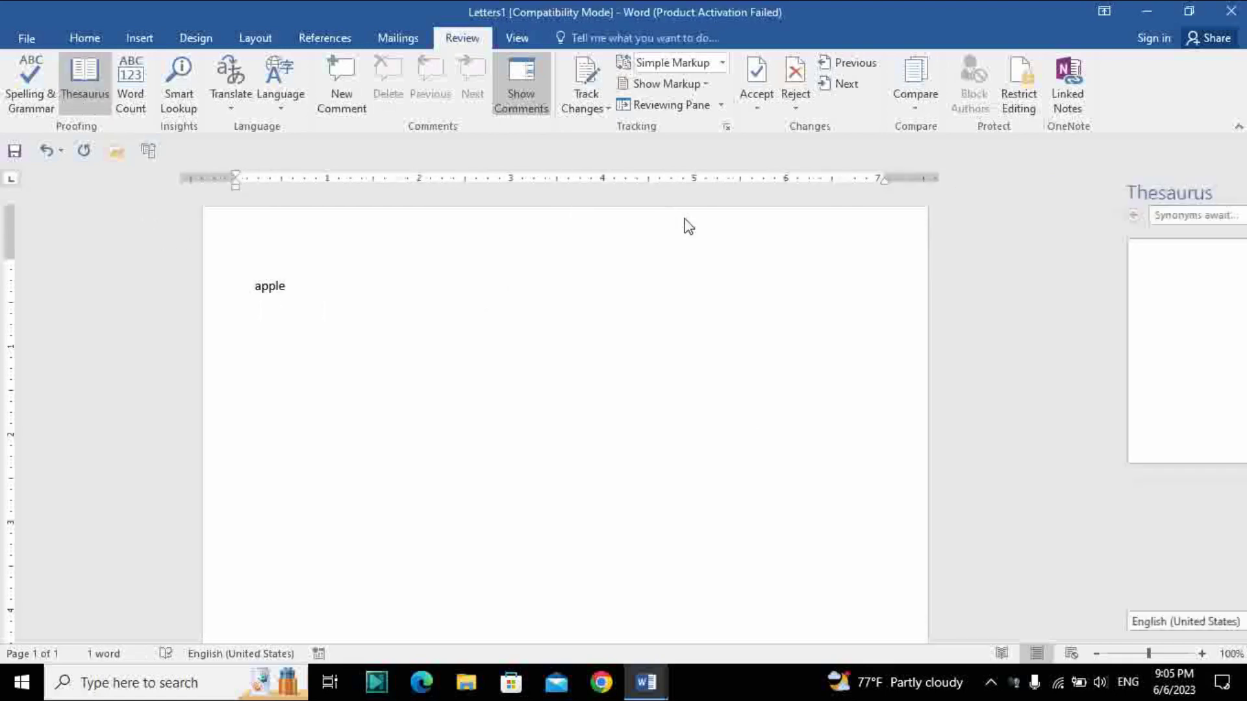
click(1144, 215)
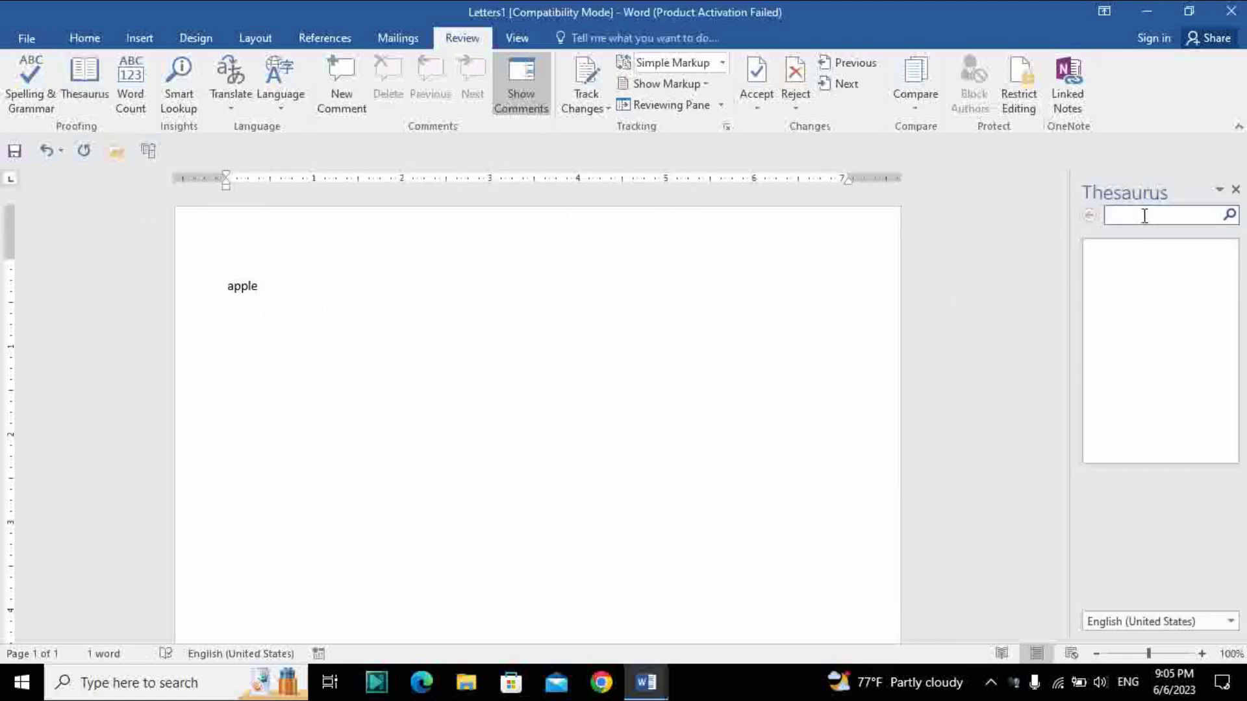
text(document)
key(Return)
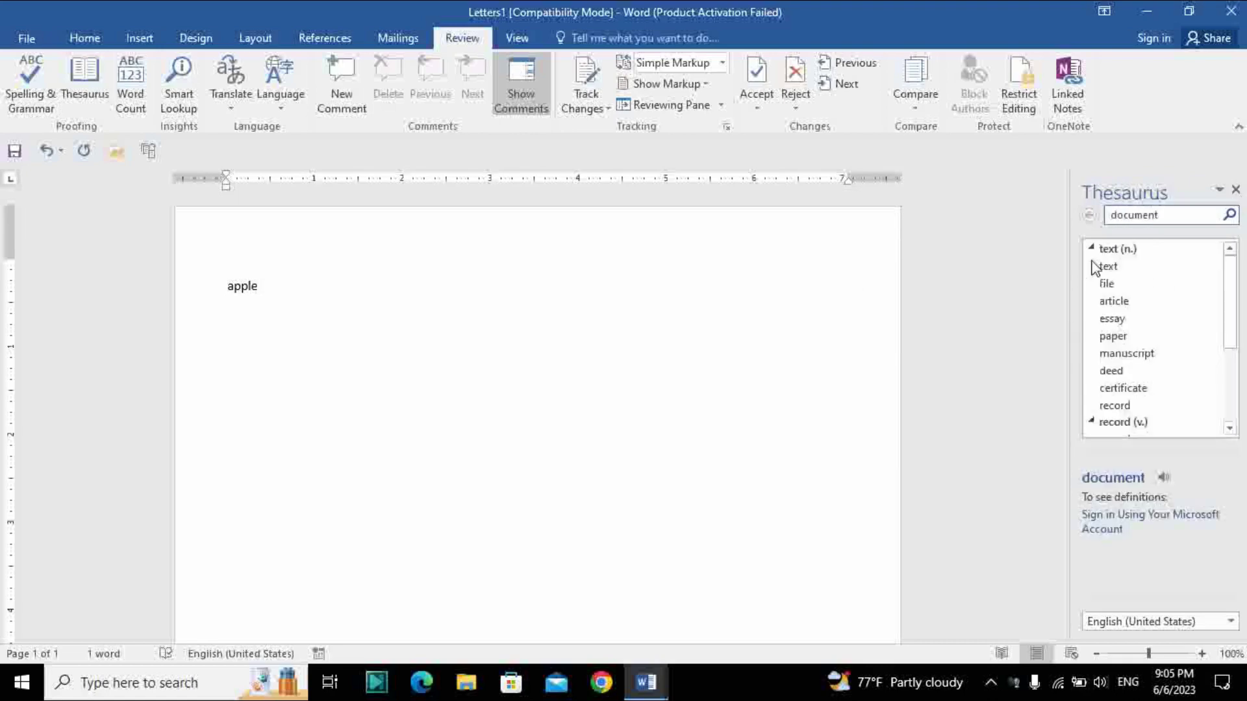
double_click(1169, 215)
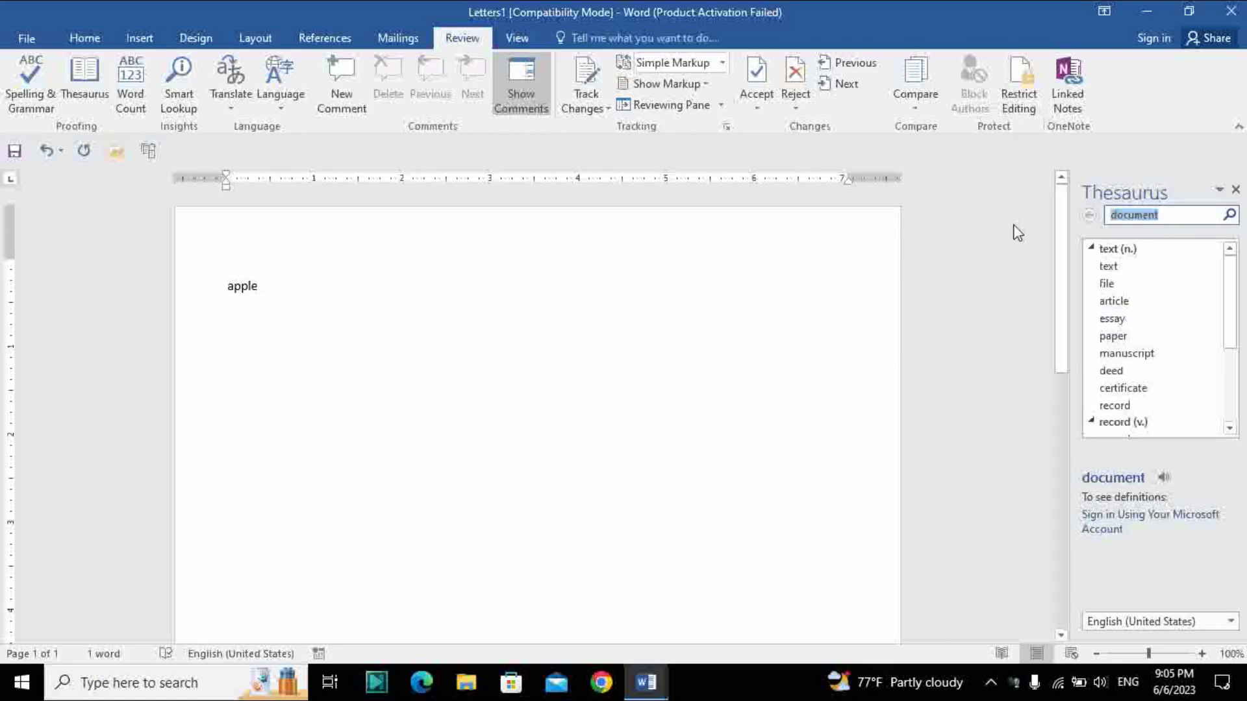
text(book)
key(Return)
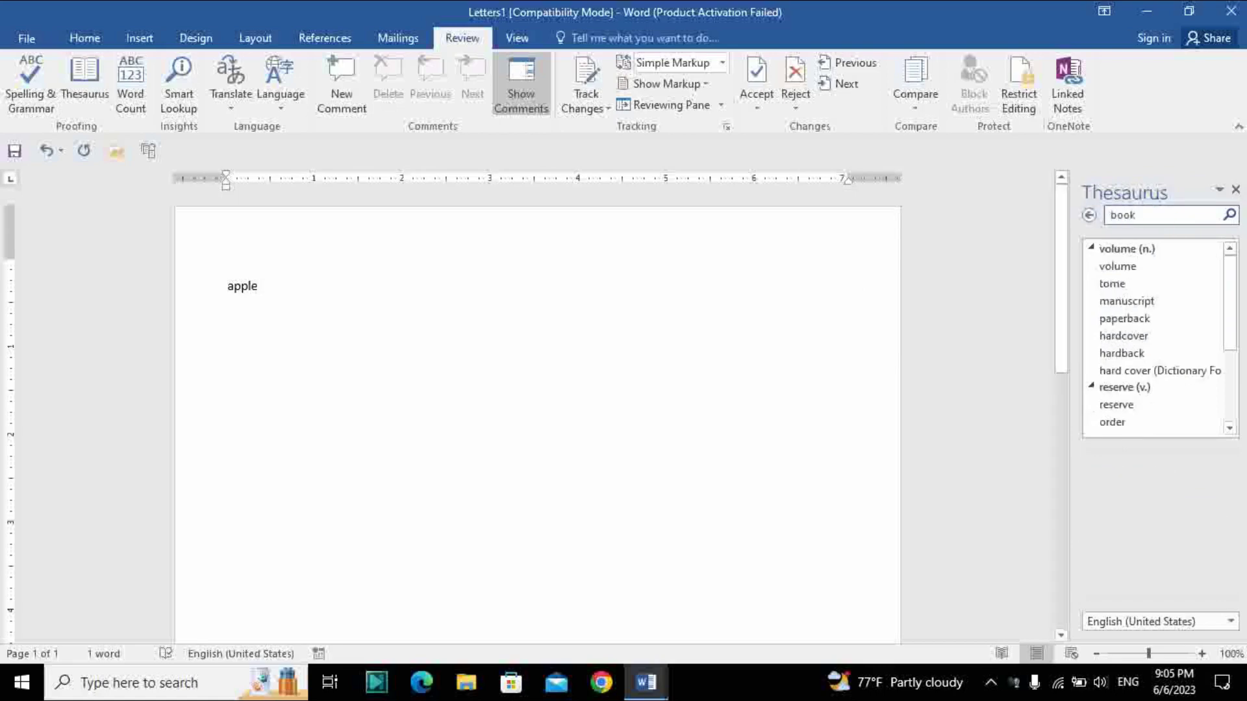
click(311, 291)
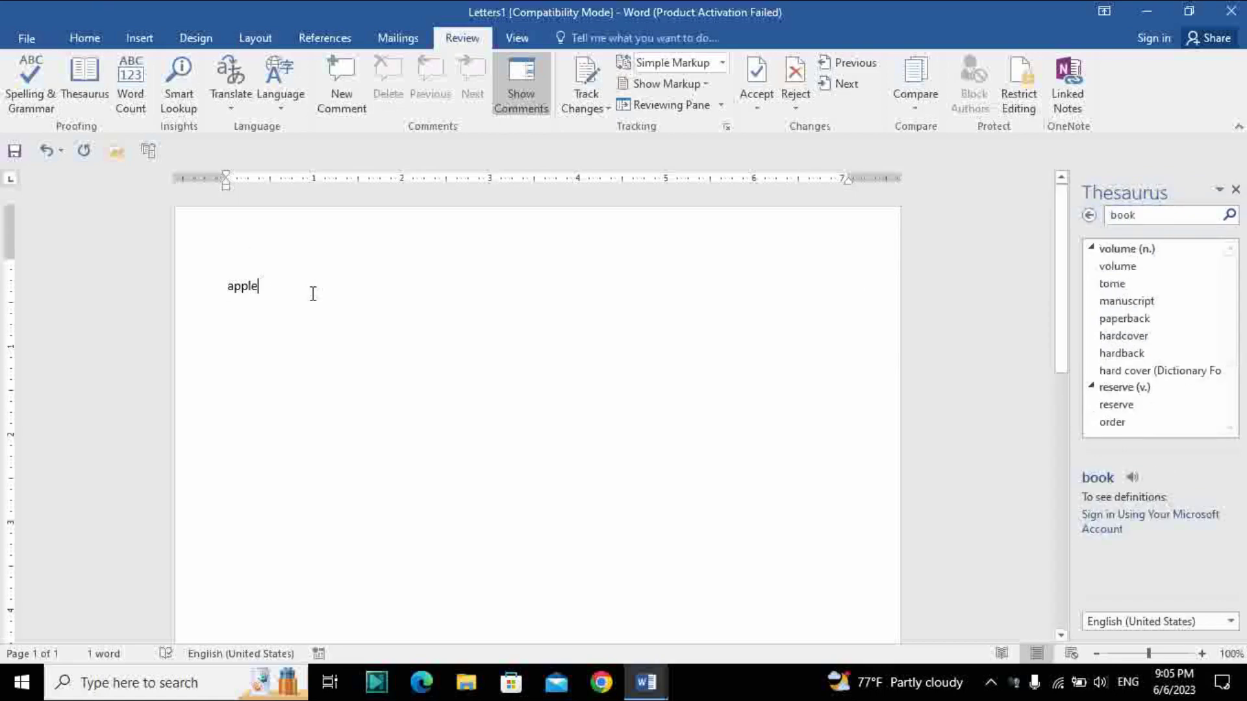
key(Return)
text(=rand())
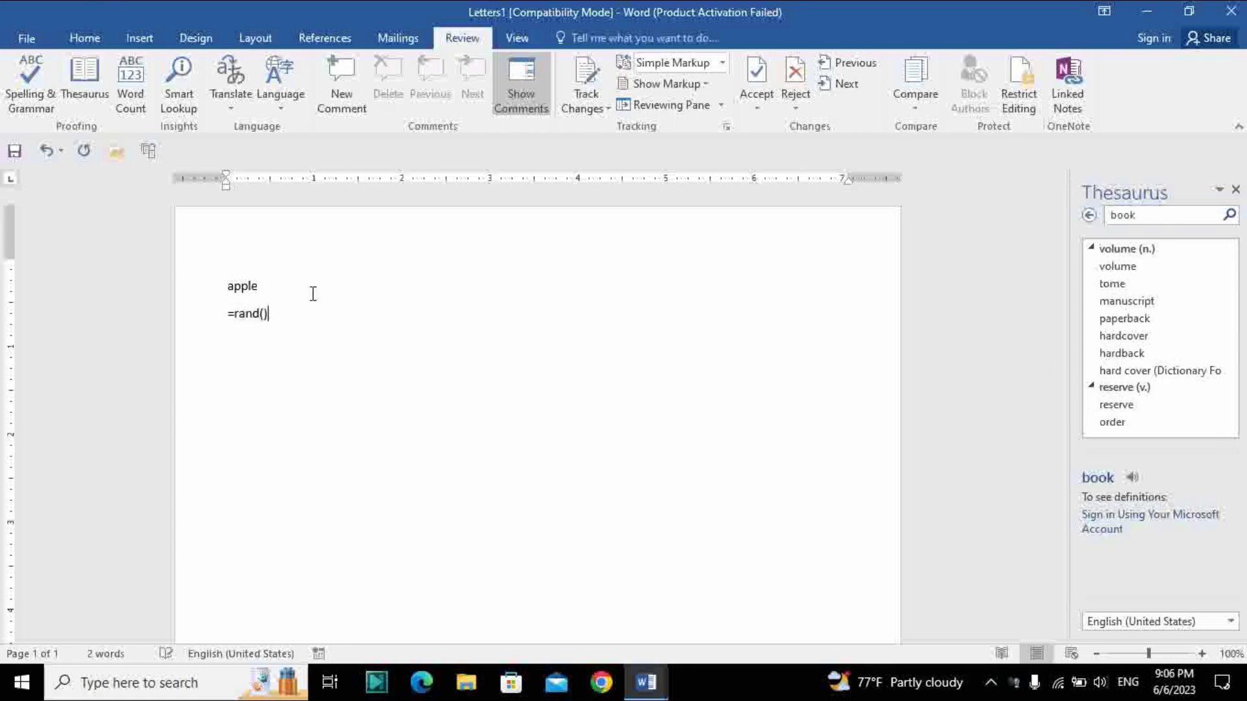
Expand =rand() into sample paragraphs and insert a page break before designs
key(Return)
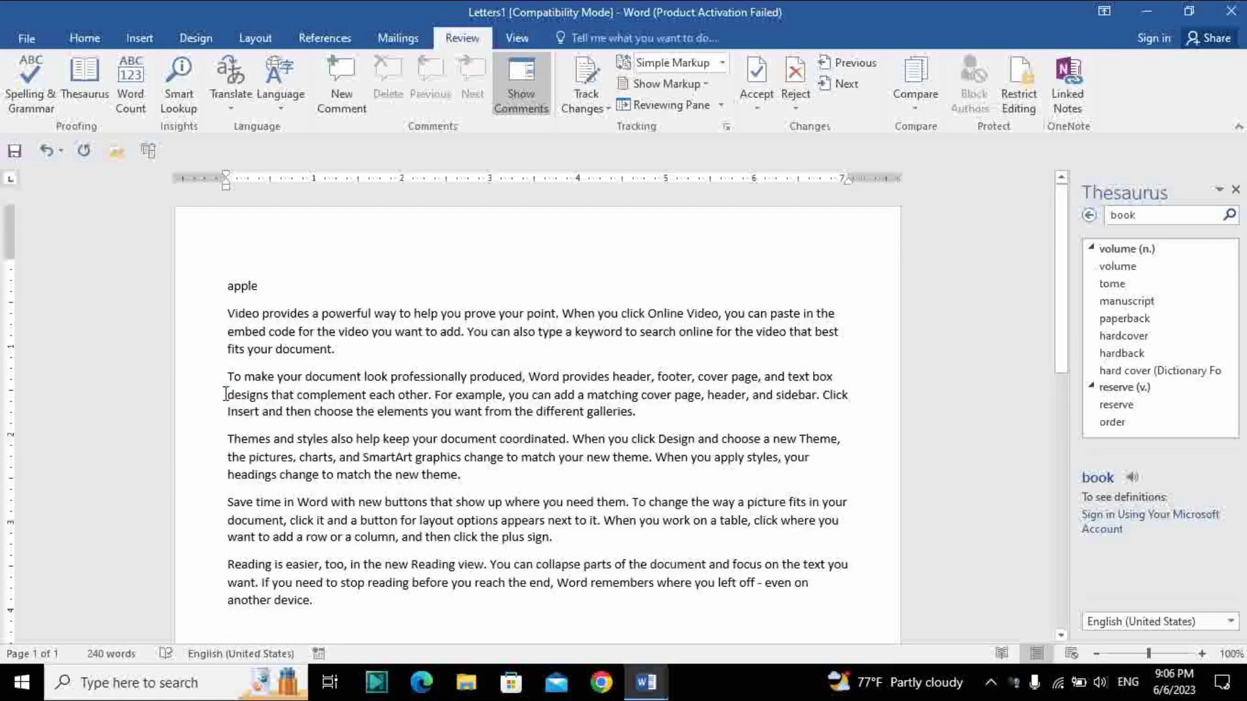
click(139, 38)
click(44, 105)
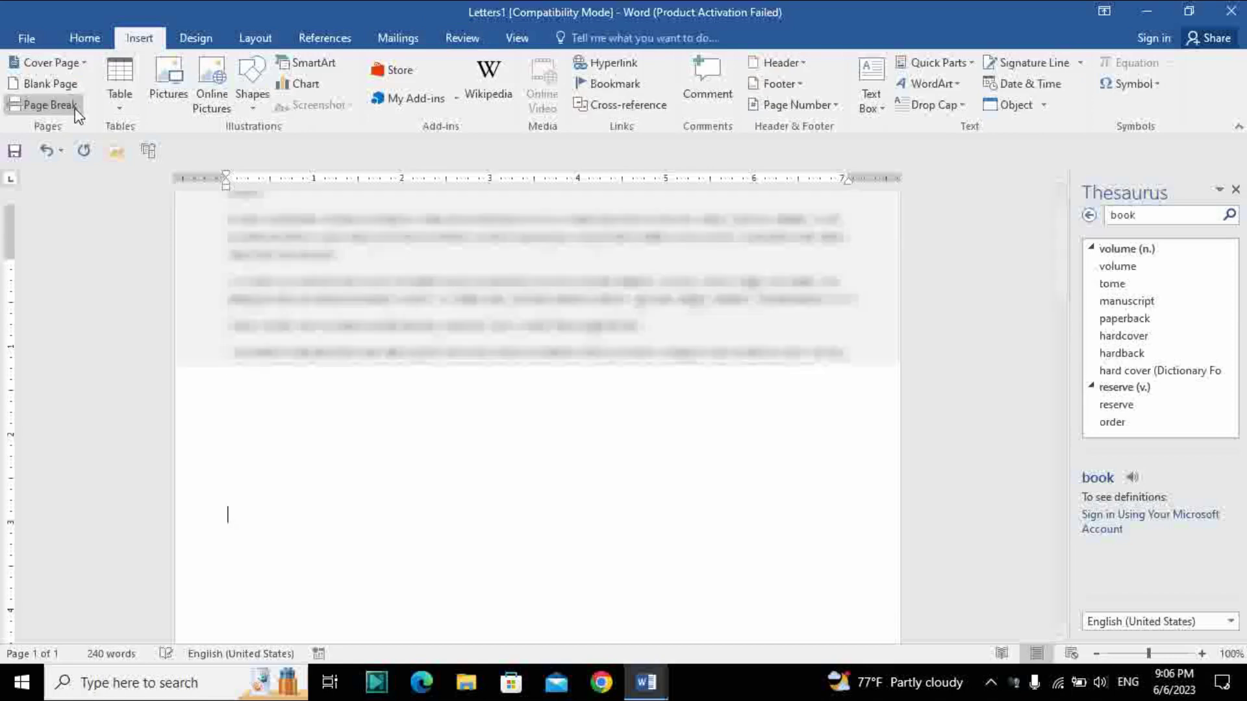
Check the word count statistics showing 240 words across 2 pages
click(462, 38)
scroll(376, 305, up, 3)
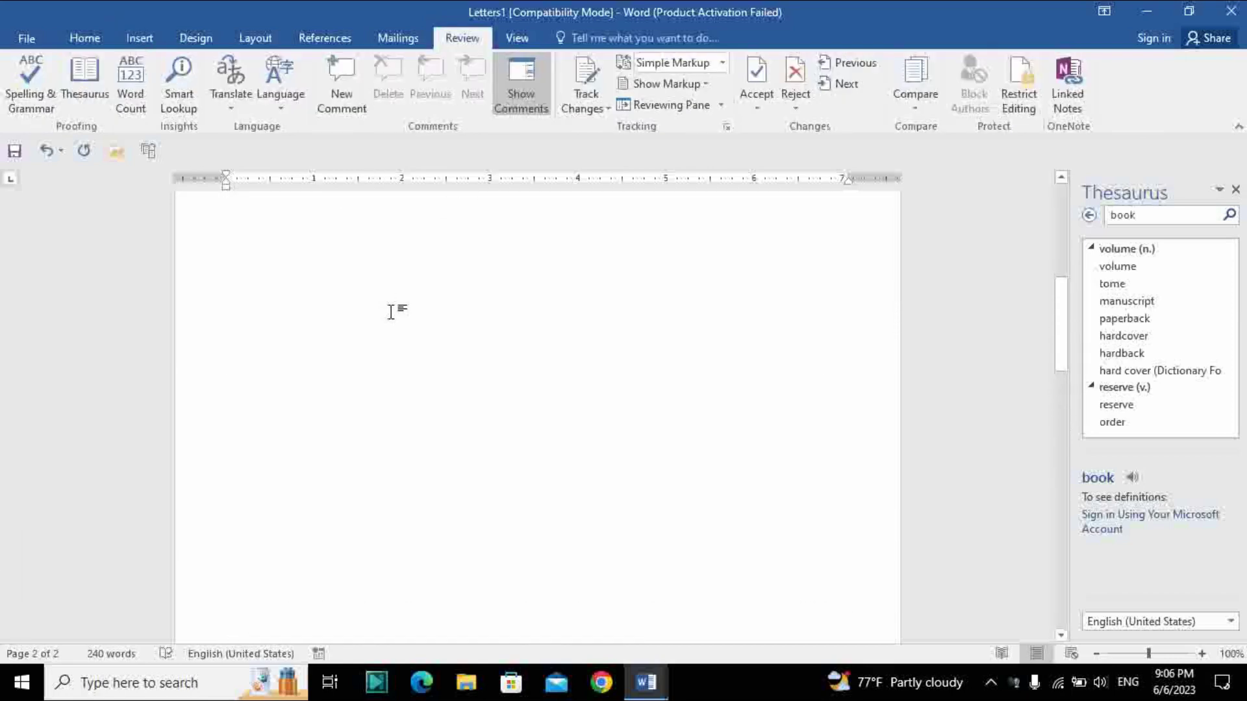
scroll(391, 312, up, 5)
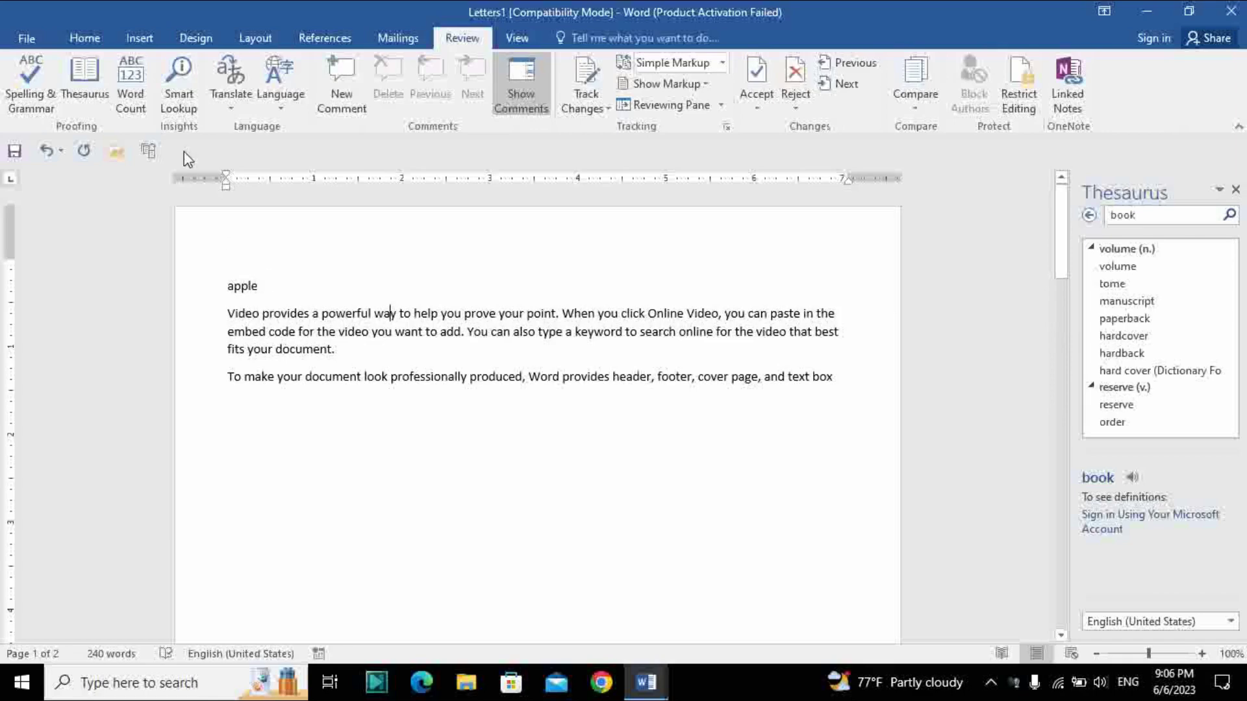
click(131, 82)
mouse_move(645, 242)
mouse_down()
mouse_move(461, 250)
mouse_move(177, 234)
mouse_move(119, 280)
mouse_up()
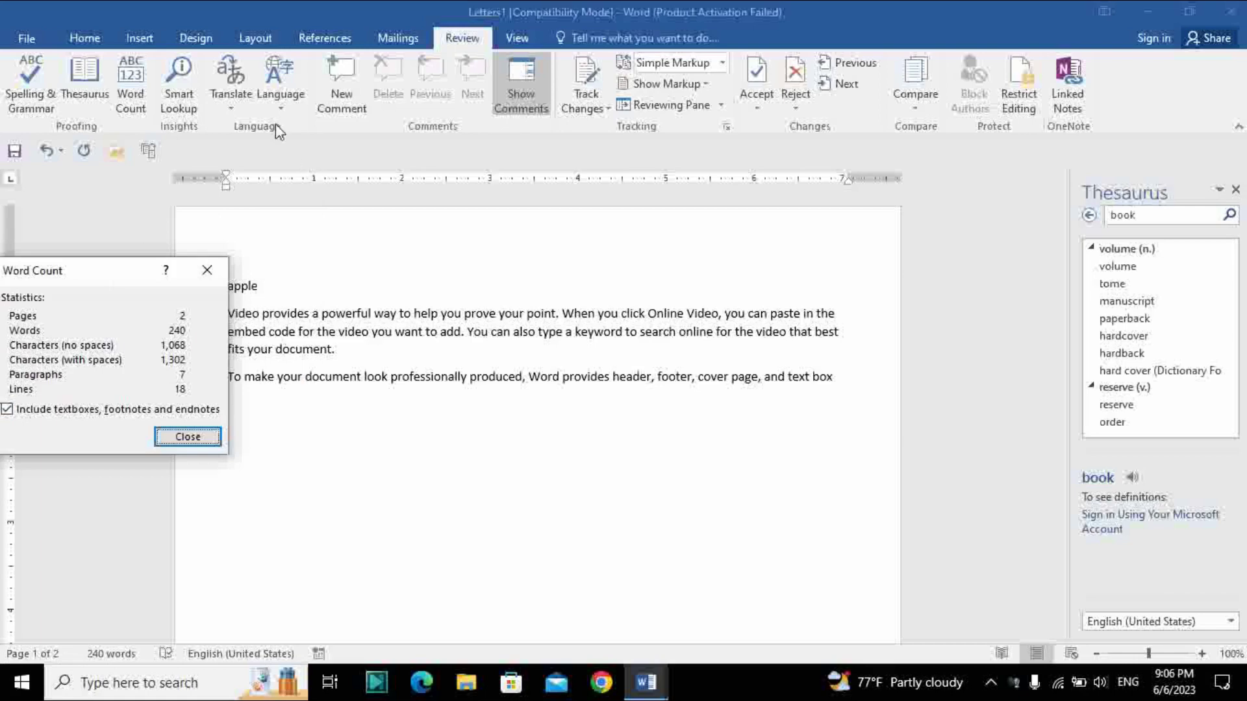
click(207, 269)
click(228, 110)
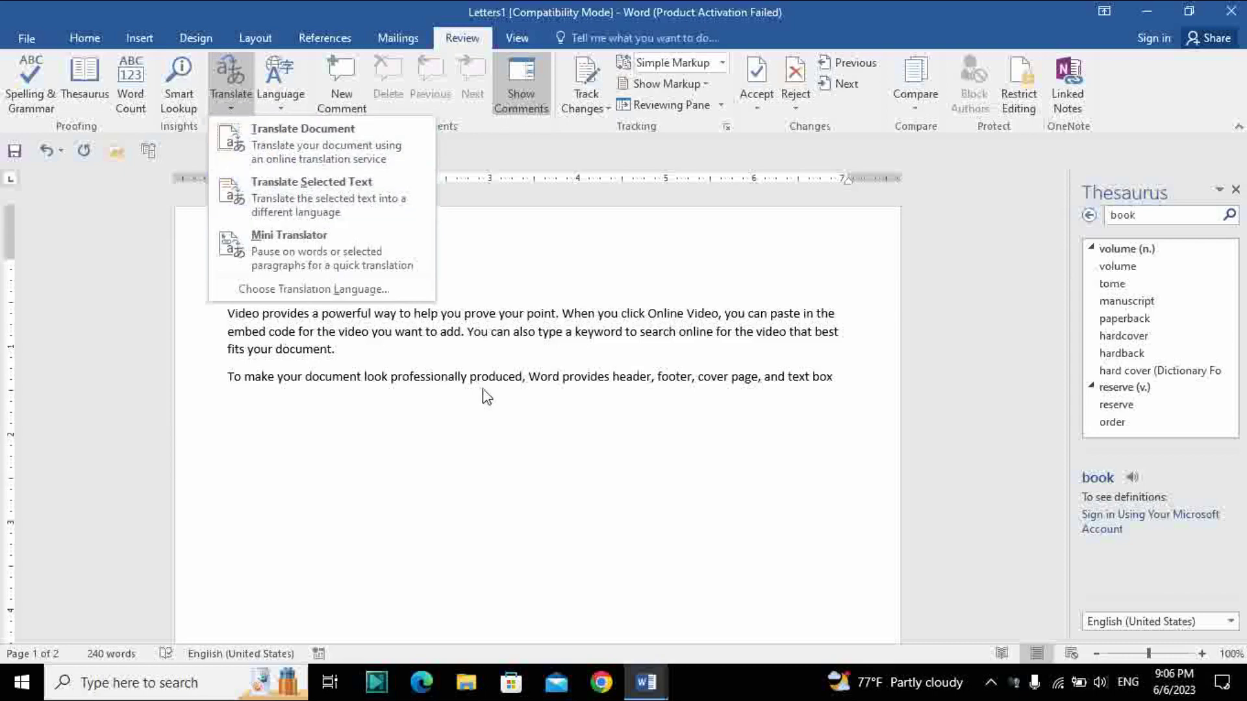
click(340, 198)
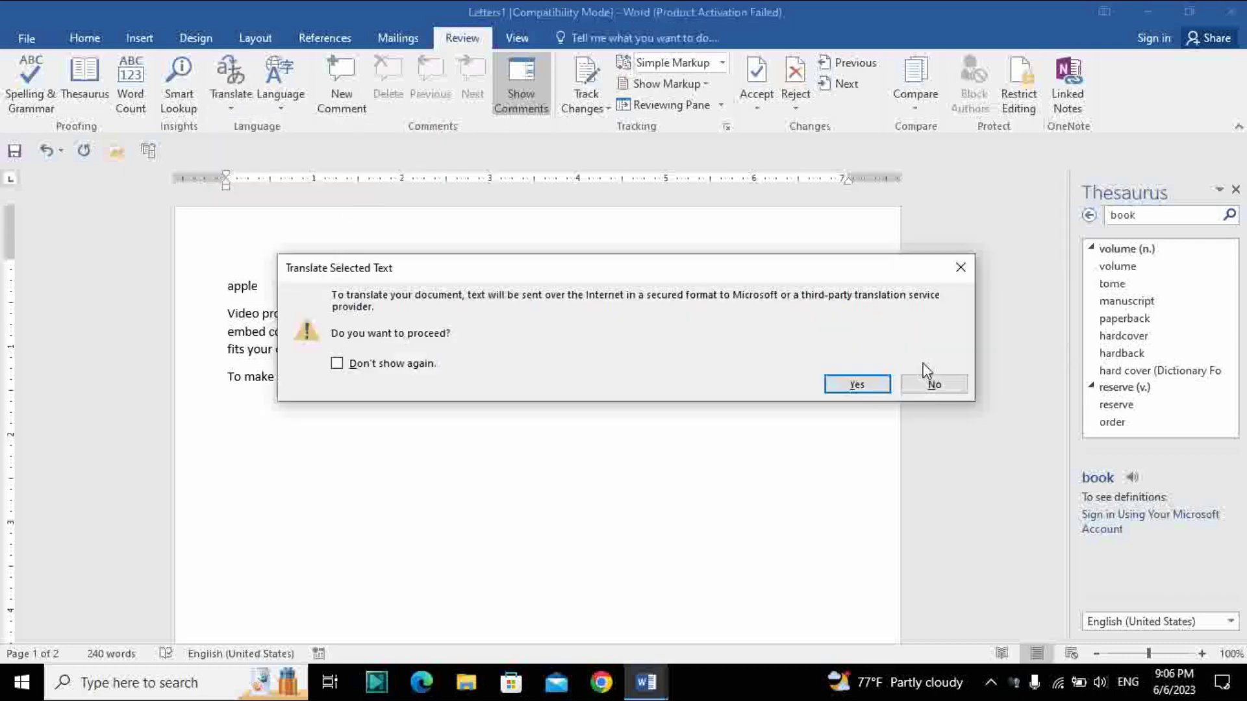
click(855, 386)
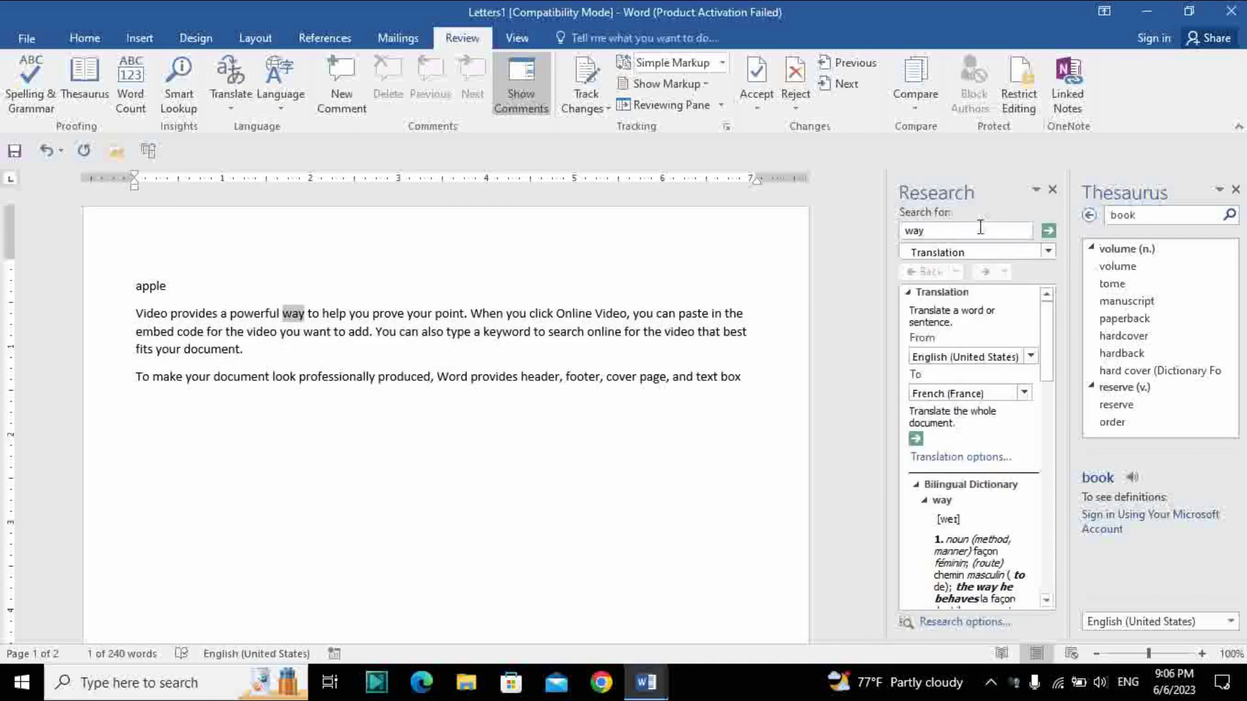
double_click(917, 232)
key(BackSpace)
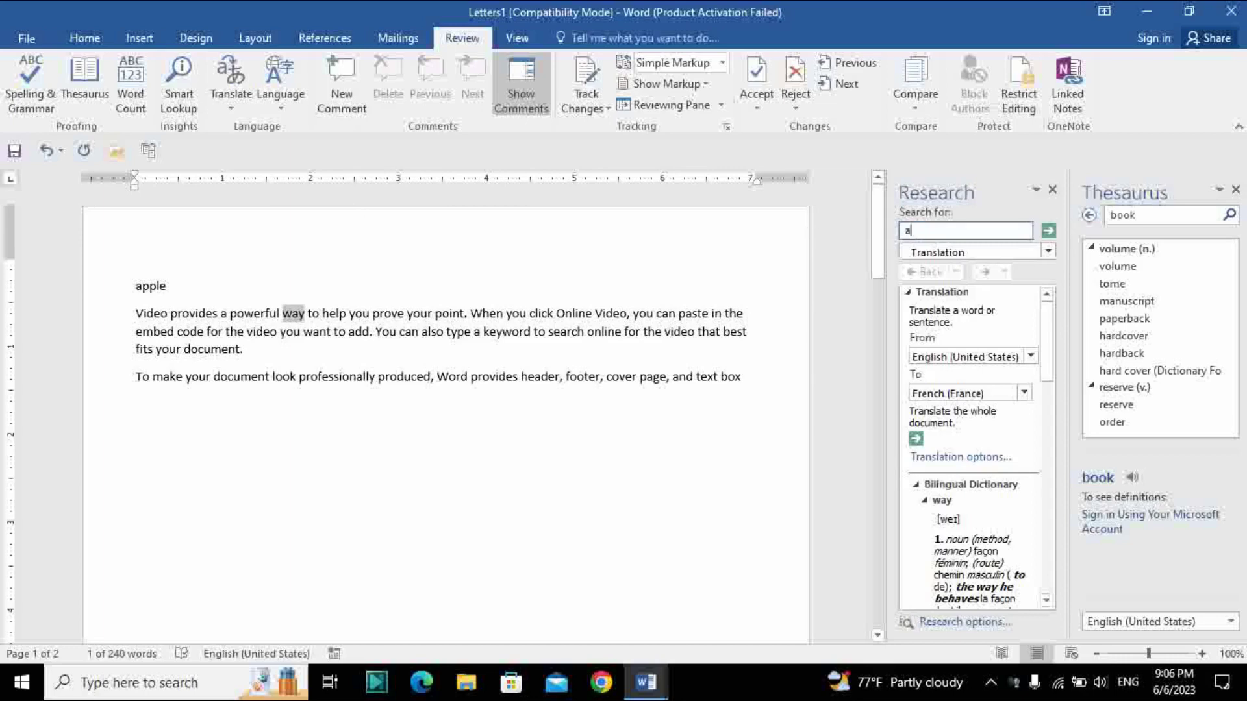
key(Return)
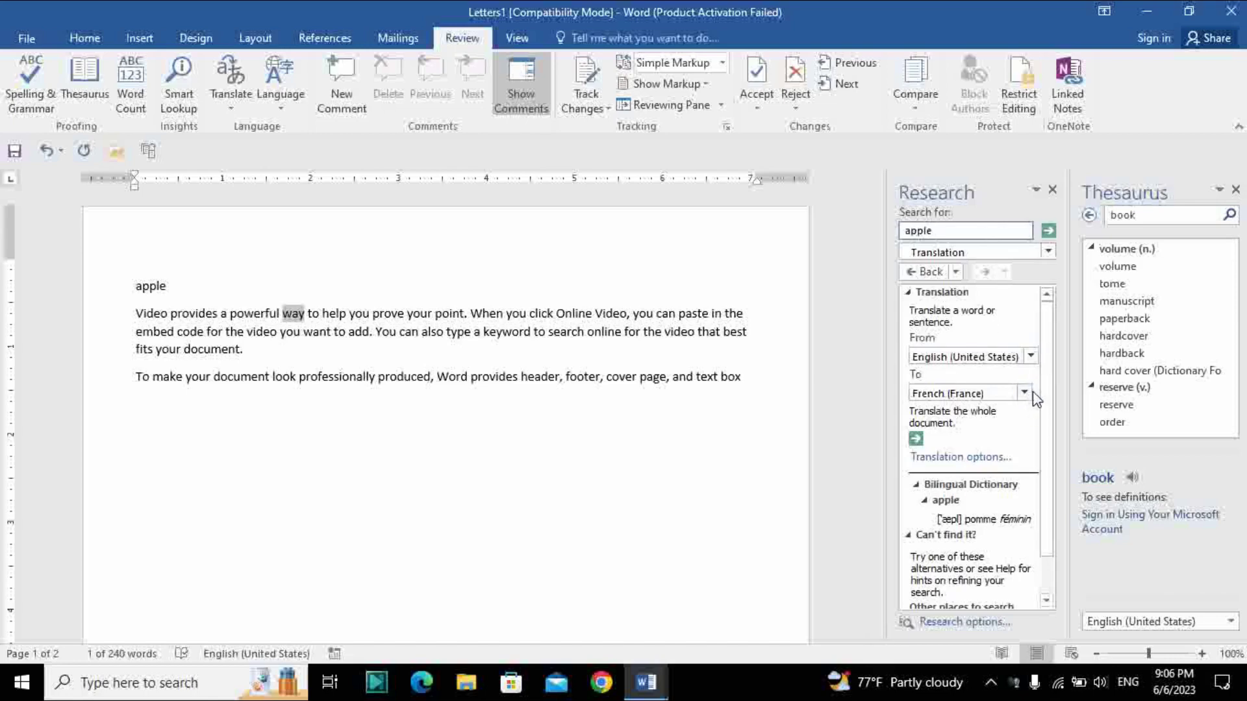
click(1025, 394)
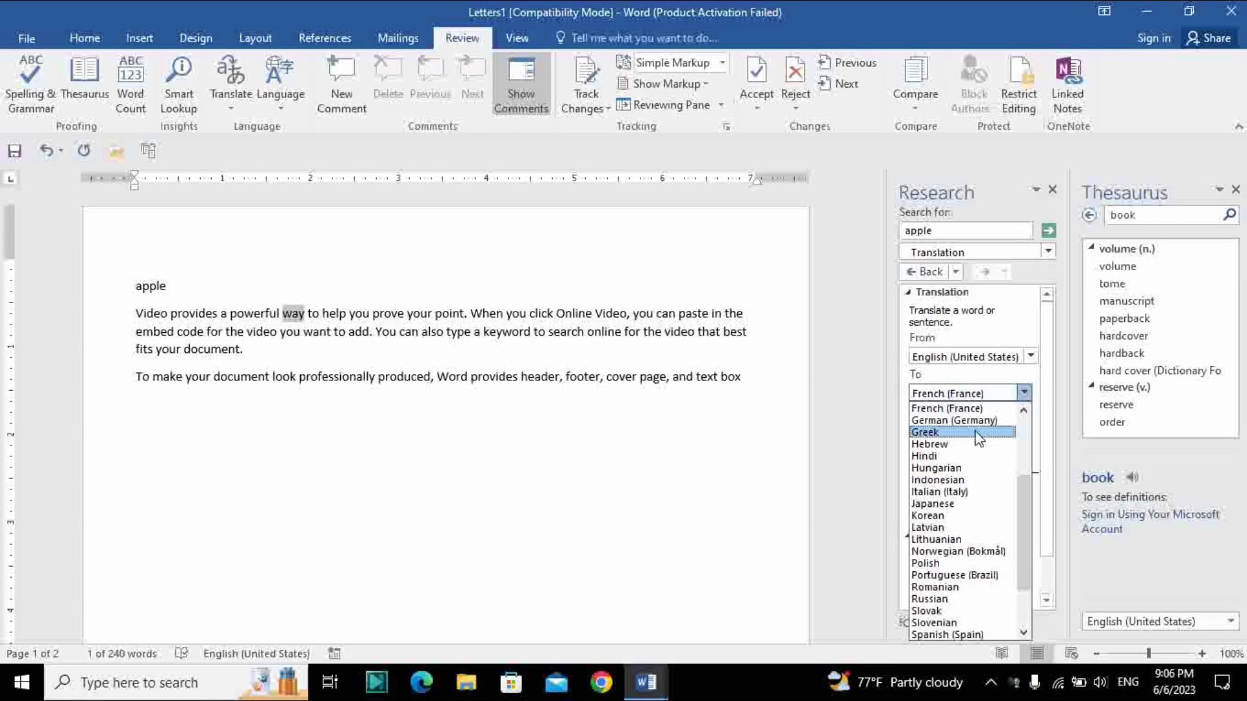
scroll(974, 435, down, 2)
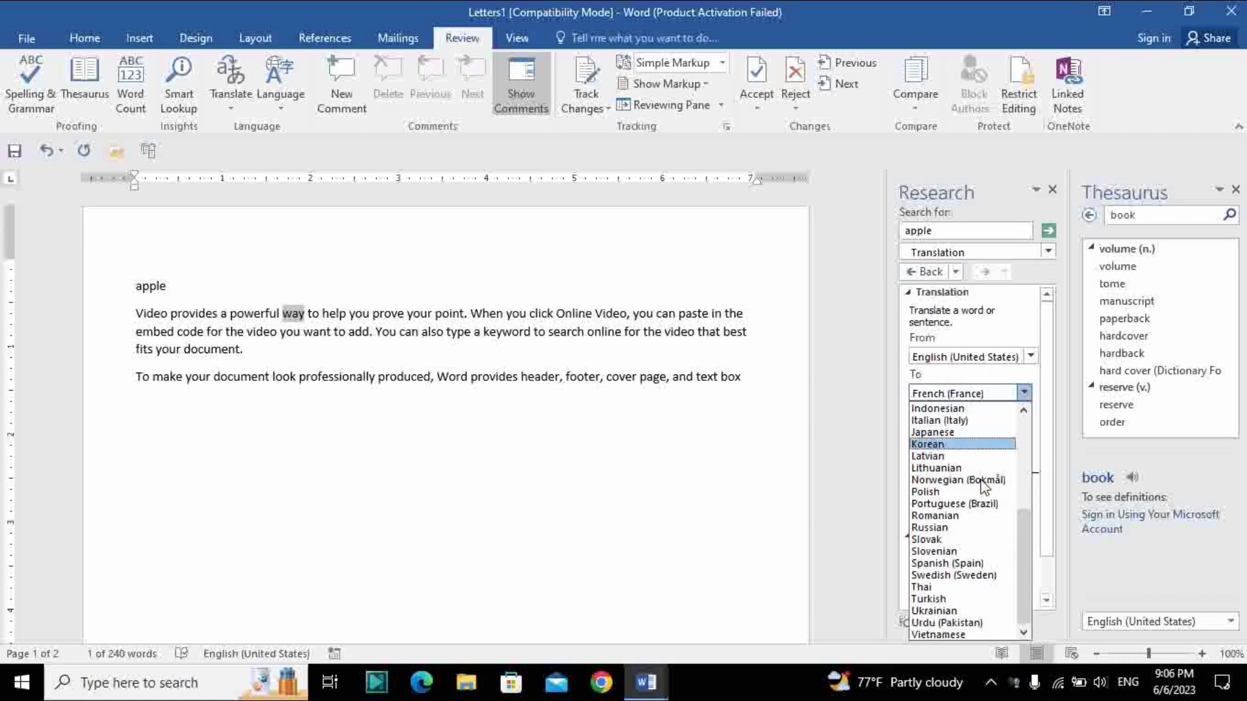
click(952, 446)
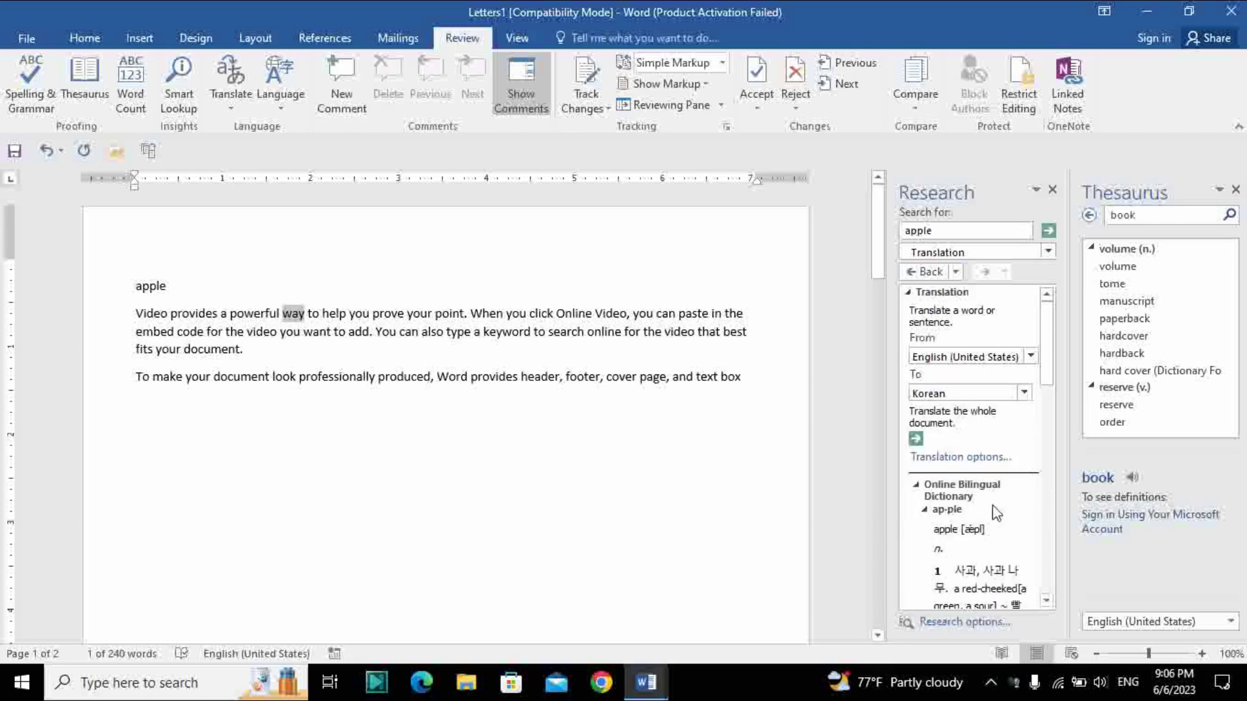
click(1024, 392)
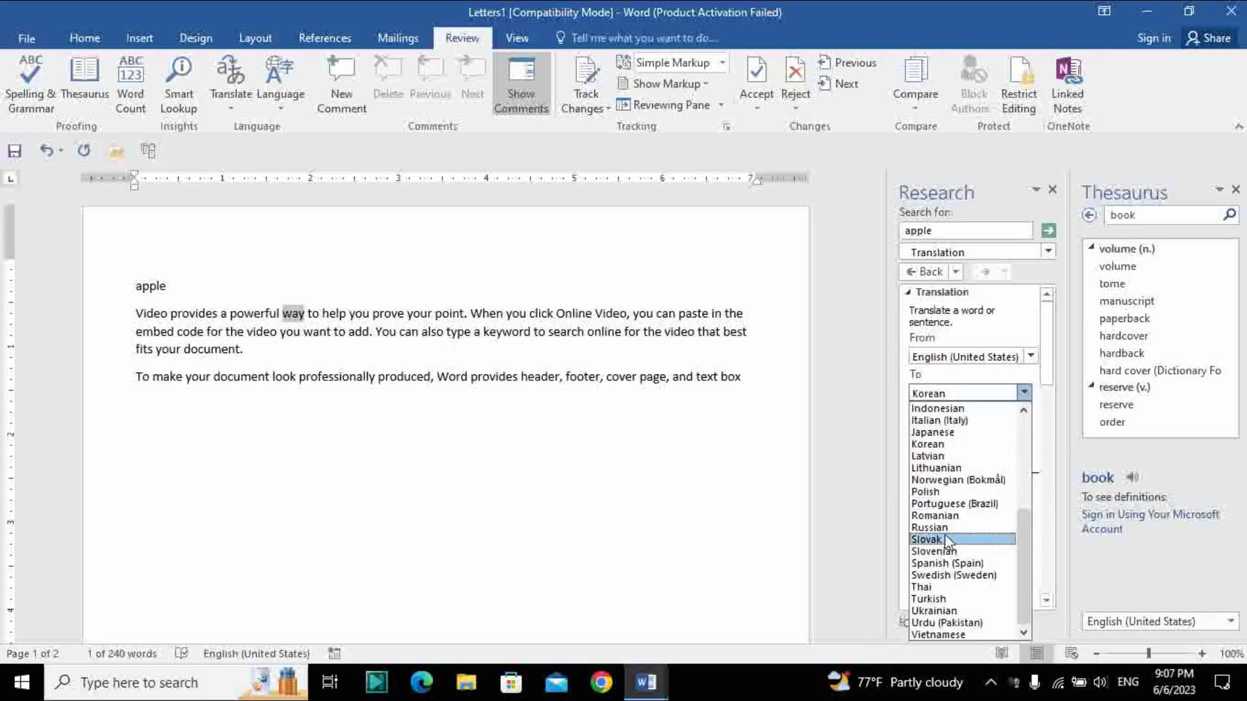
scroll(949, 524, up, 4)
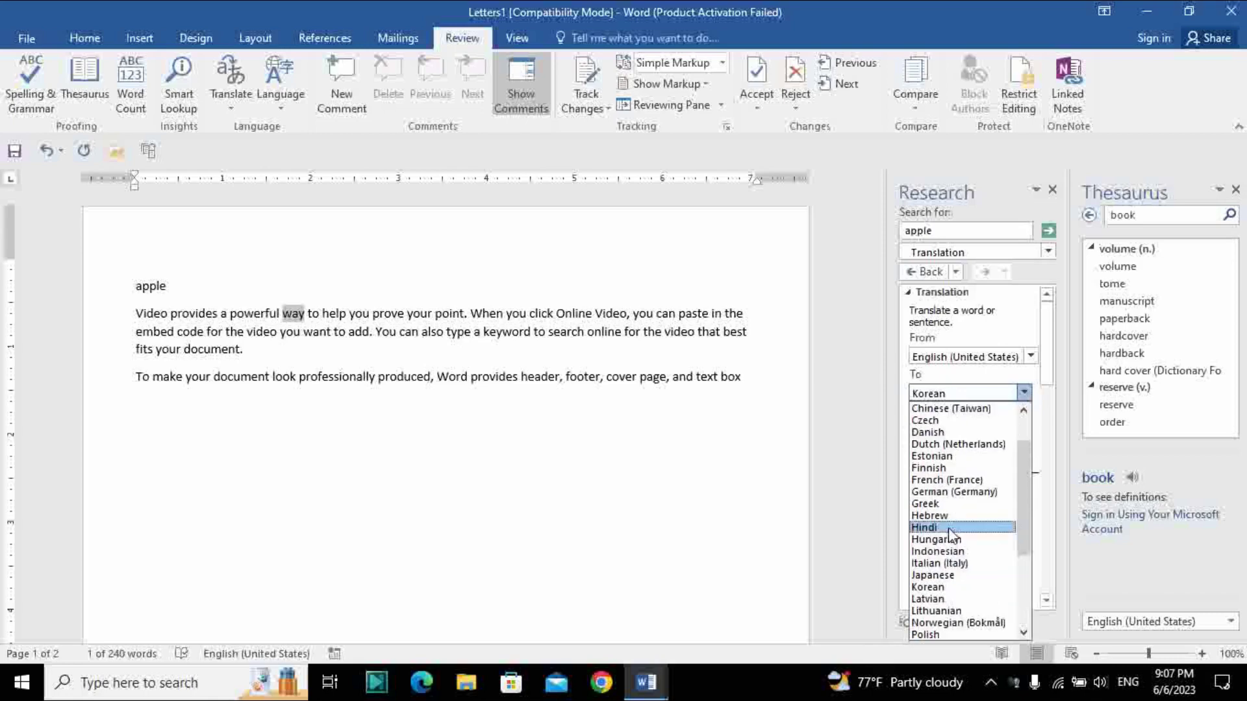
click(948, 526)
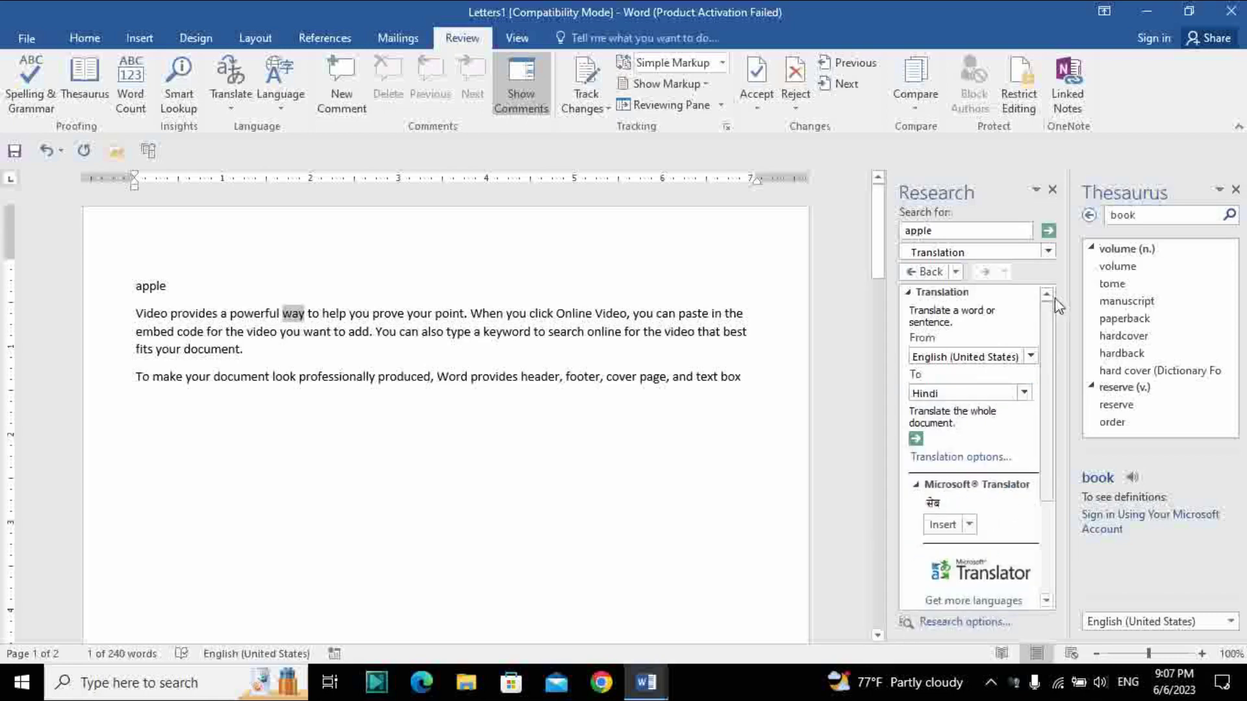
click(1053, 190)
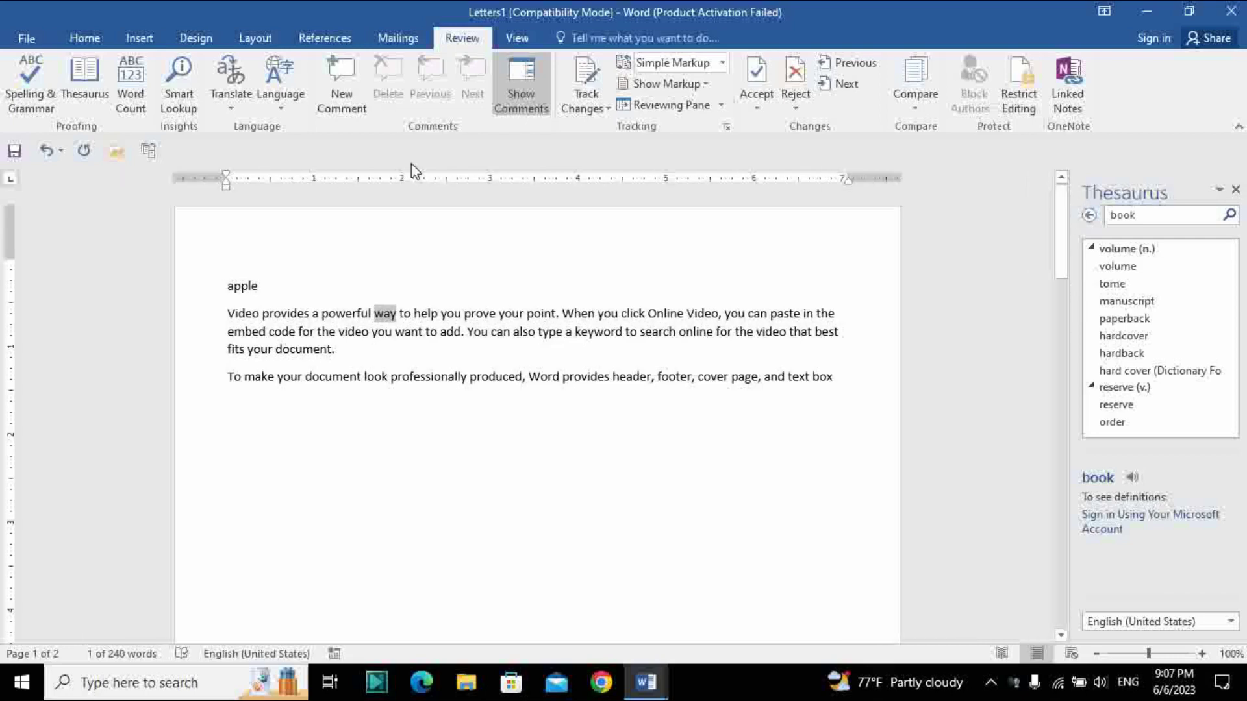
click(281, 104)
Add a comment reading fruits to the word apple
click(464, 318)
double_click(254, 280)
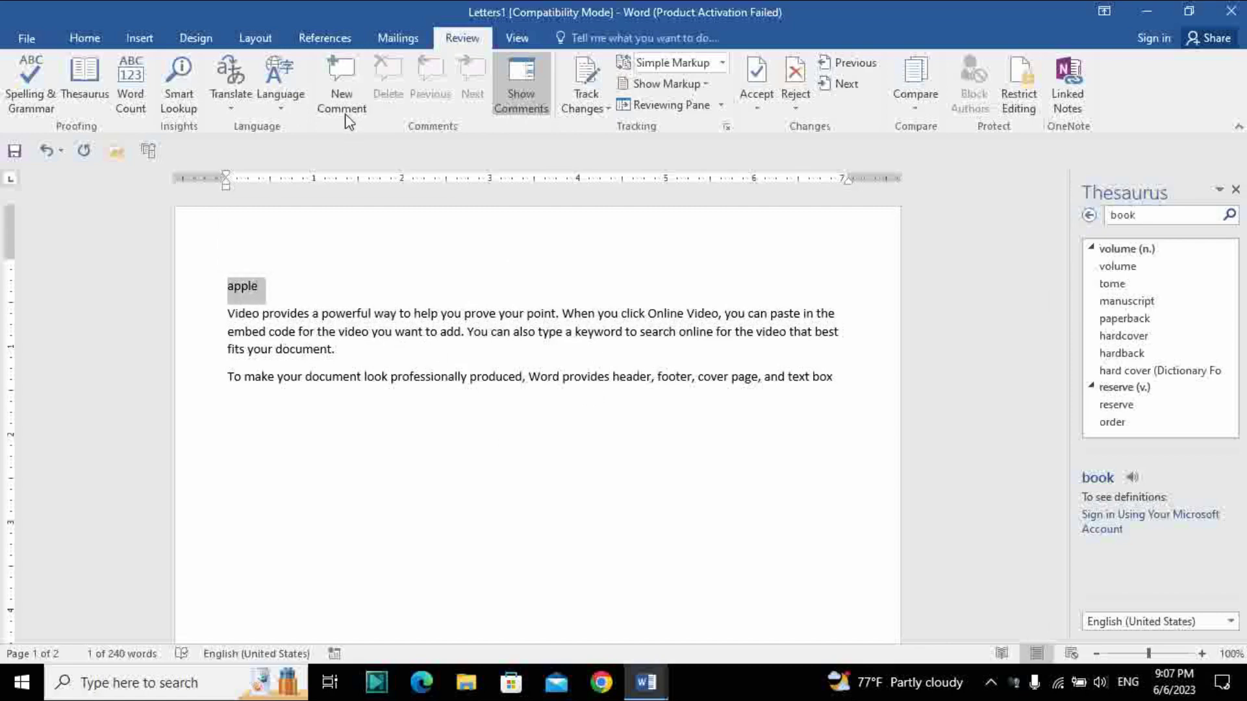
click(342, 84)
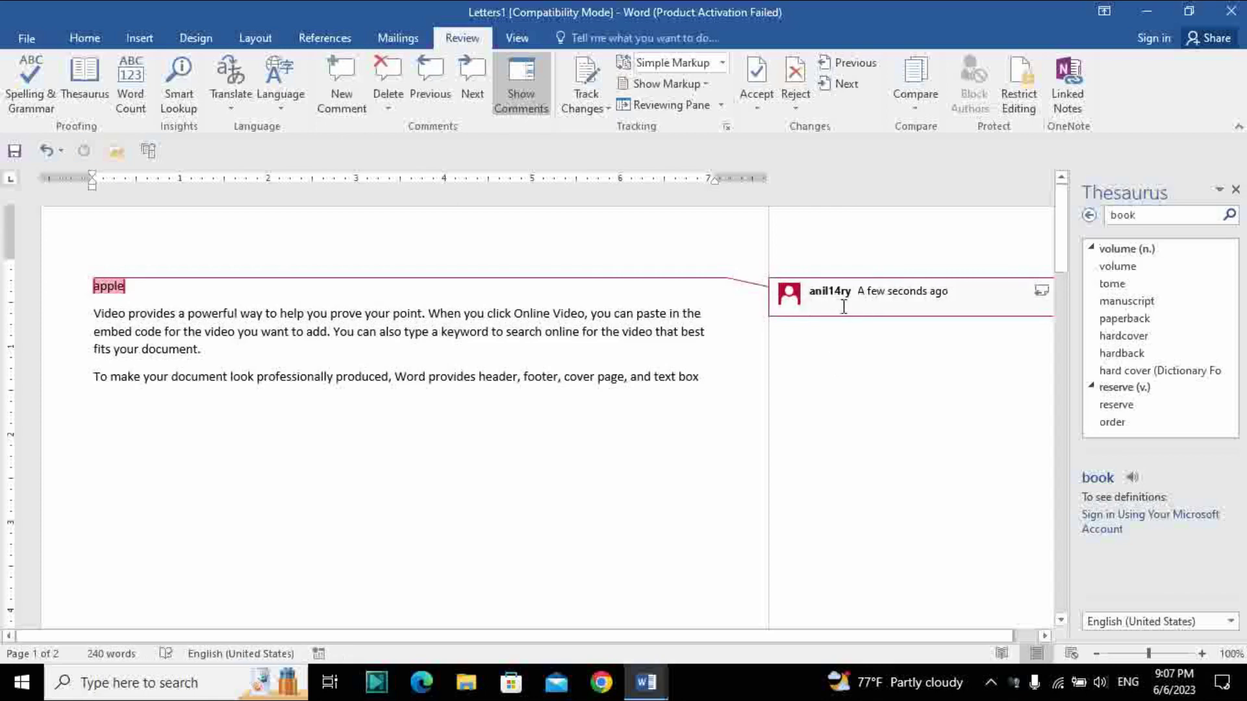
text(fruits)
Add a second comment on the word document
drag(196, 352, 142, 351)
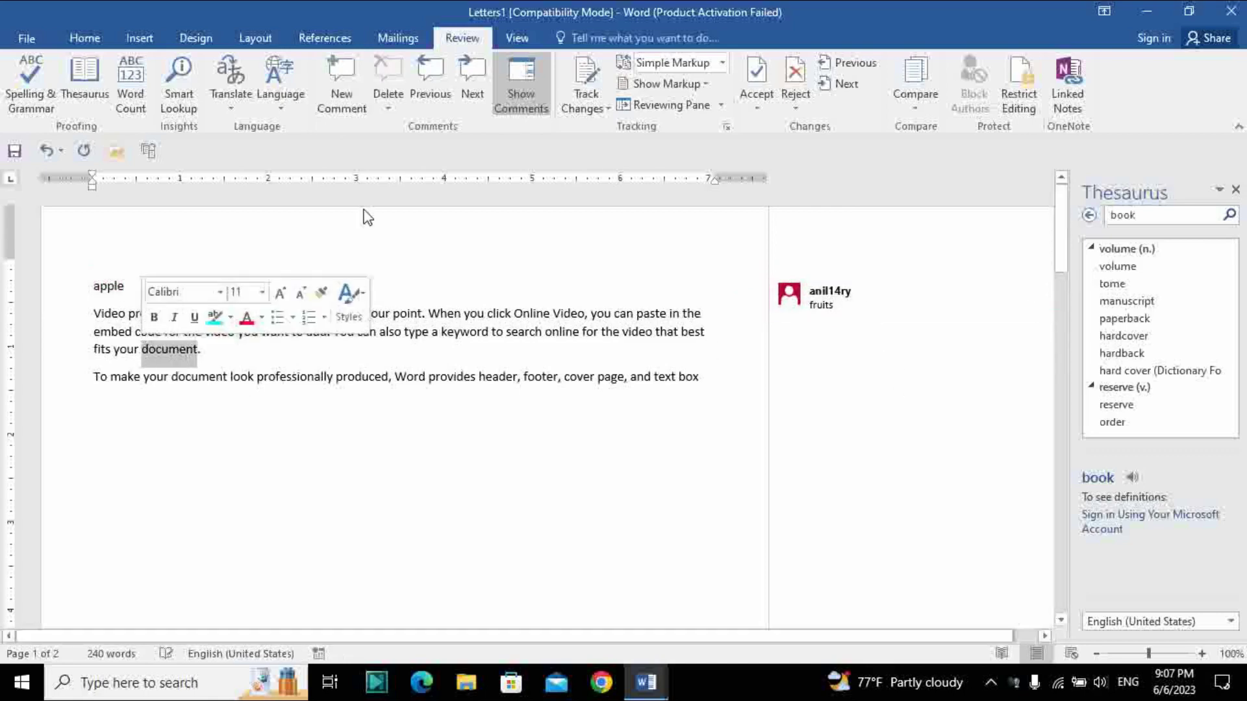
click(341, 84)
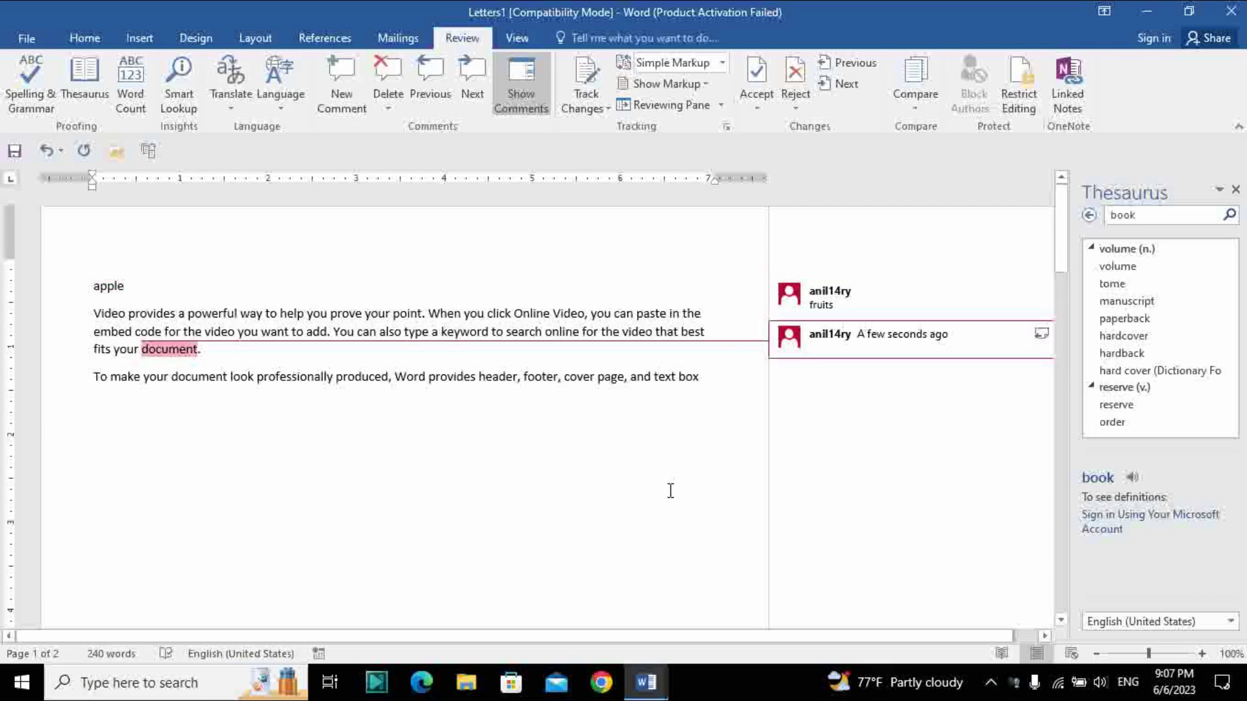
text(file,text)
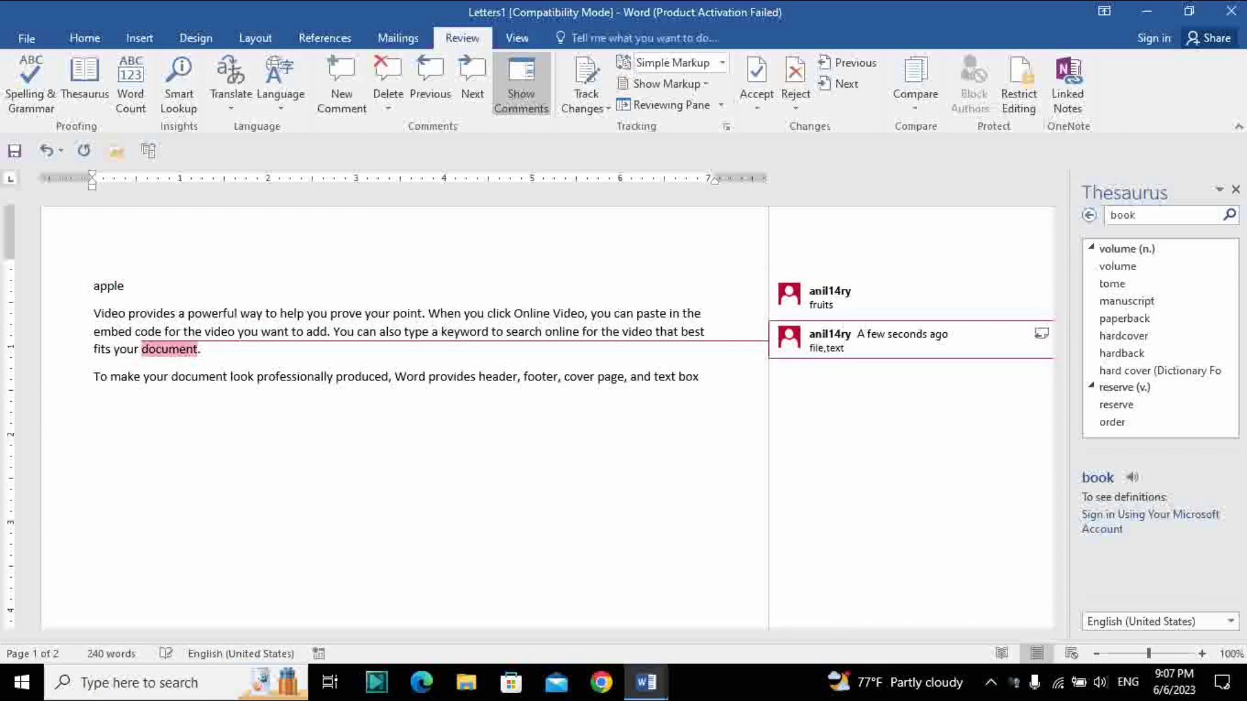
click(717, 315)
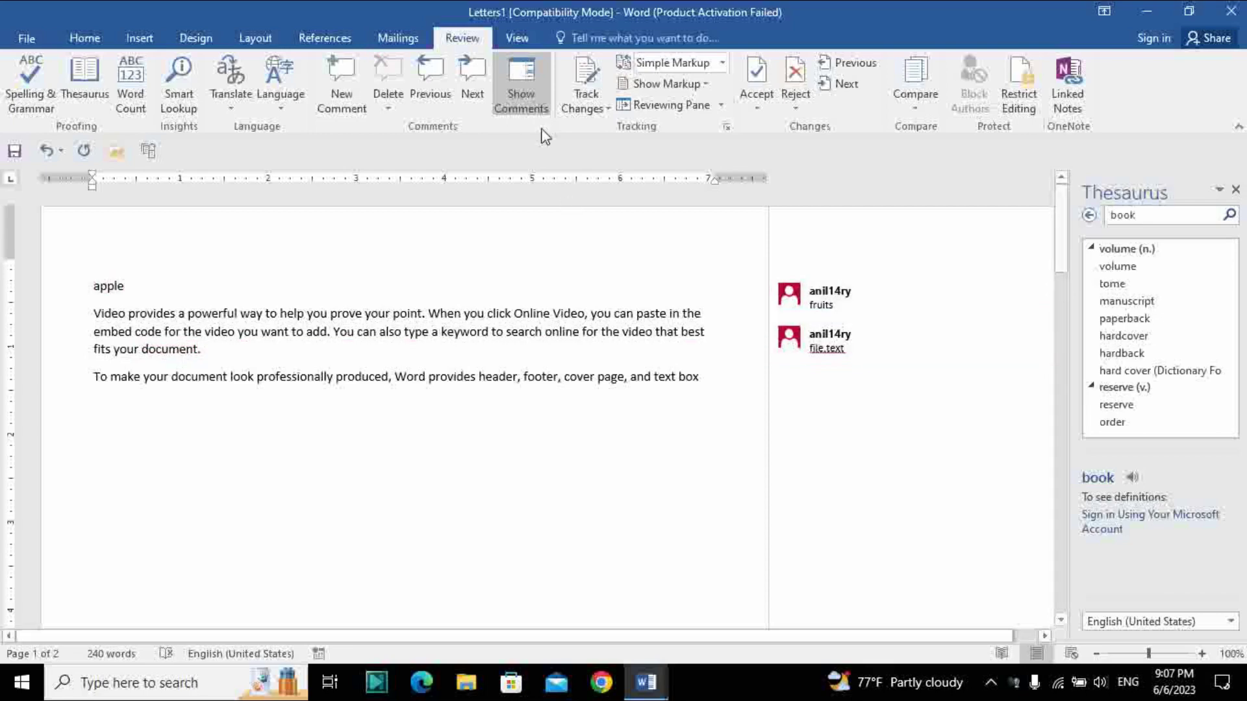
Step between the comments and delete the one on document
click(472, 81)
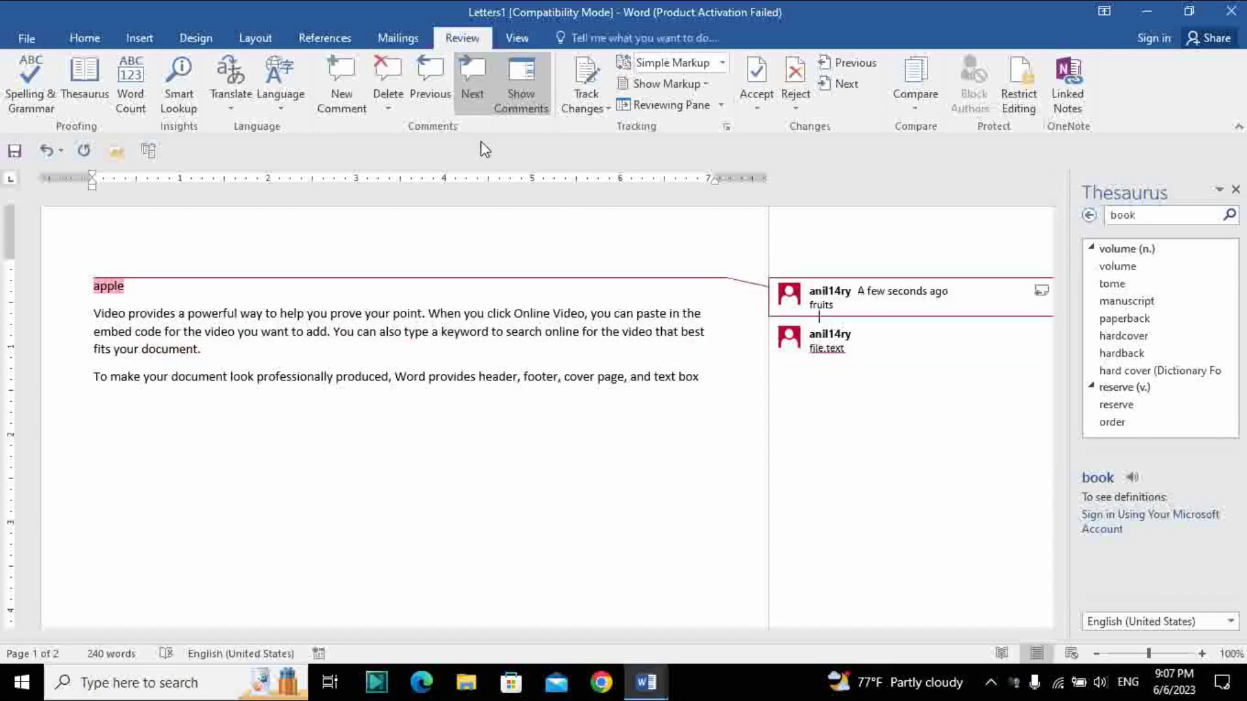
click(428, 81)
click(393, 102)
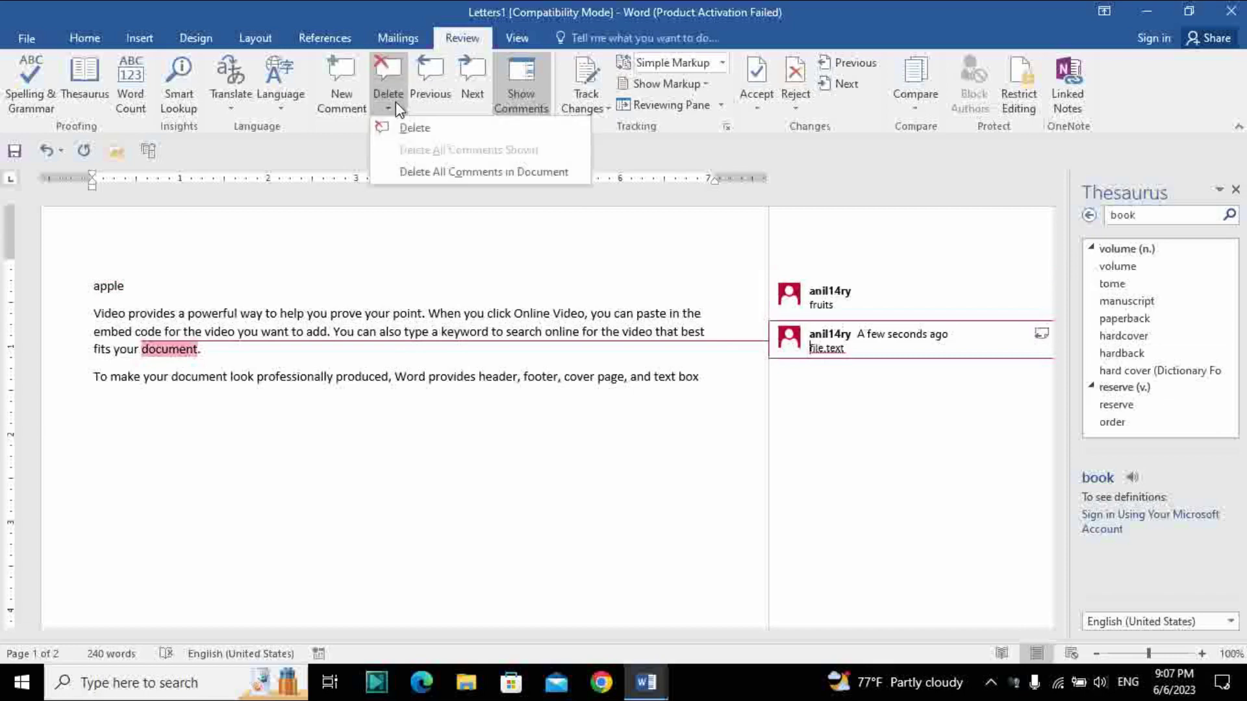
click(440, 133)
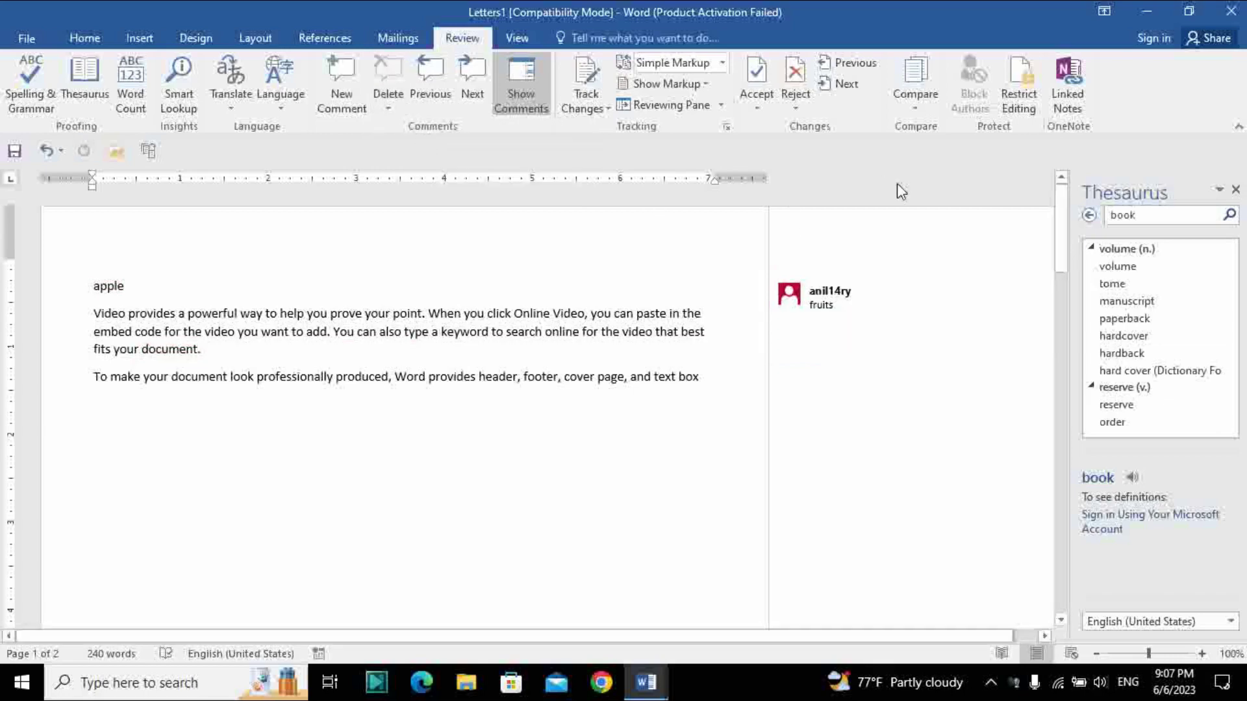
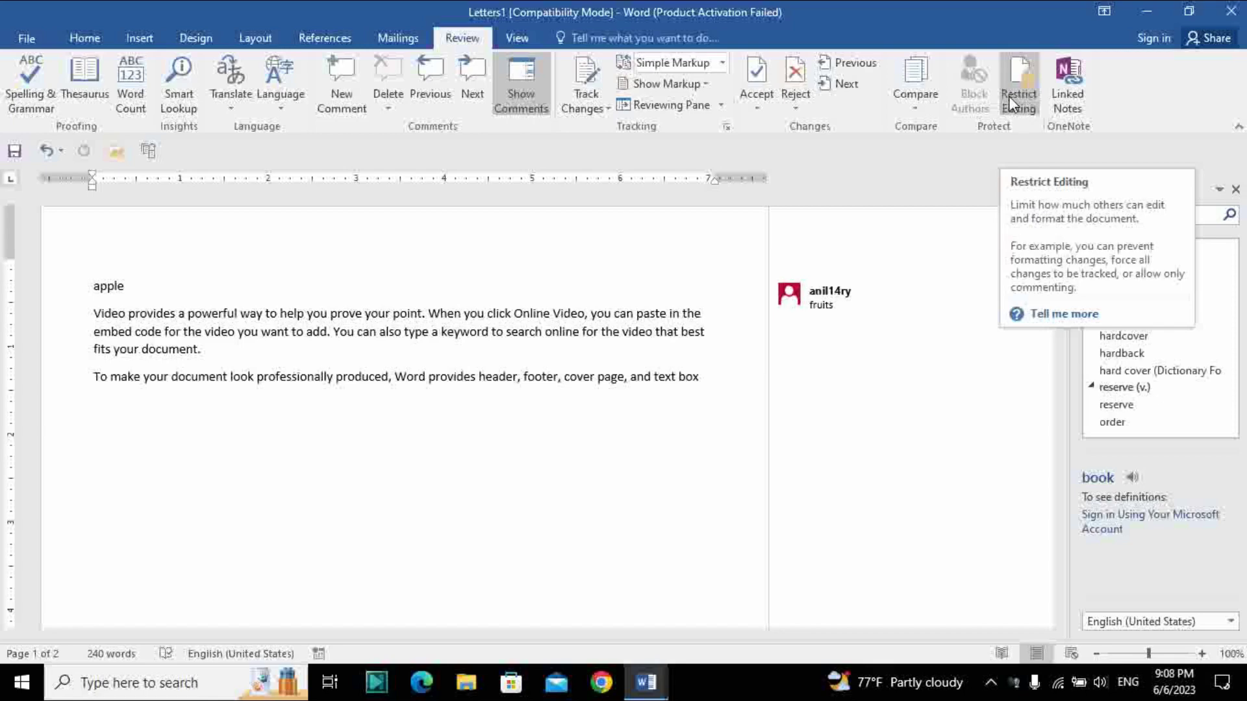
Restrict the document to read-only editing and enforce protection with a password
click(1022, 109)
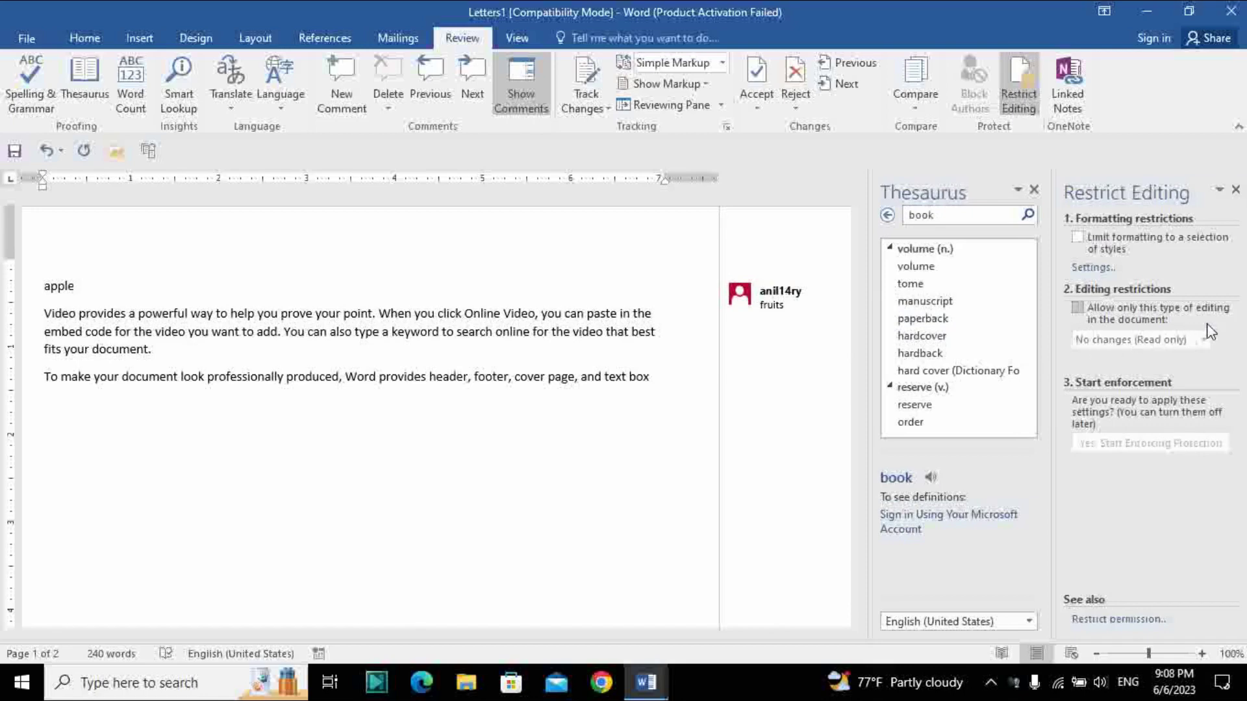
click(1077, 307)
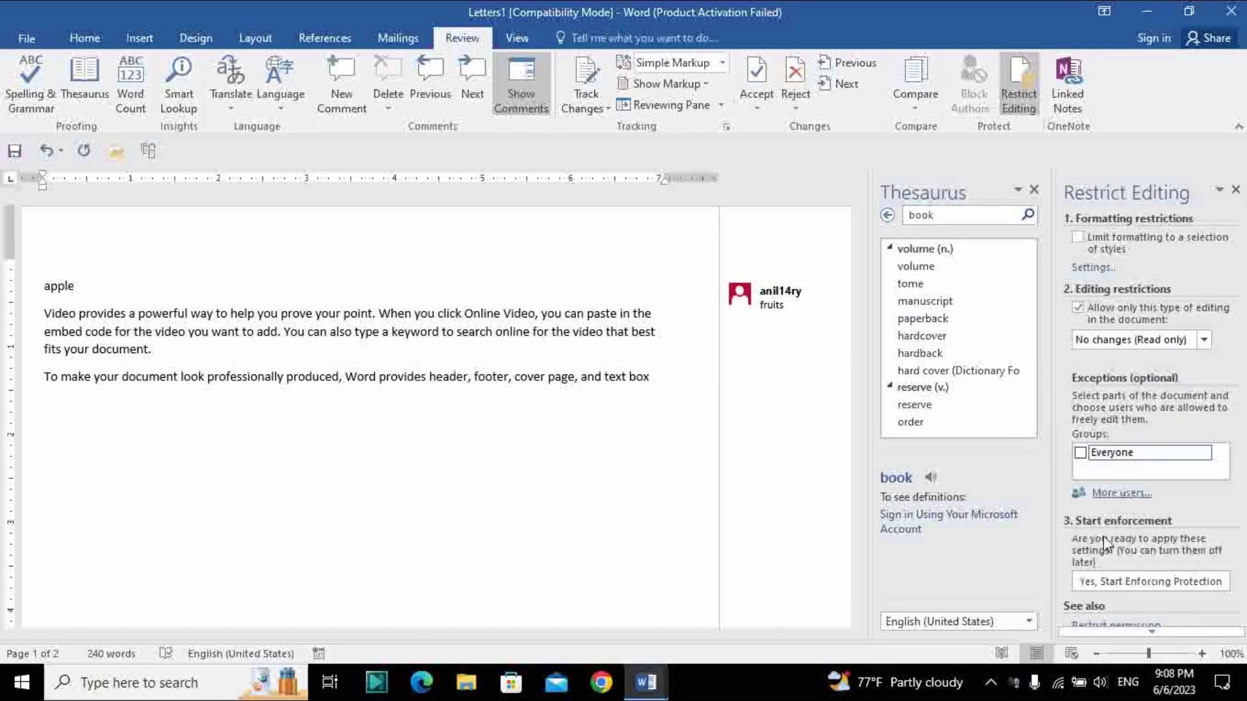
click(1142, 582)
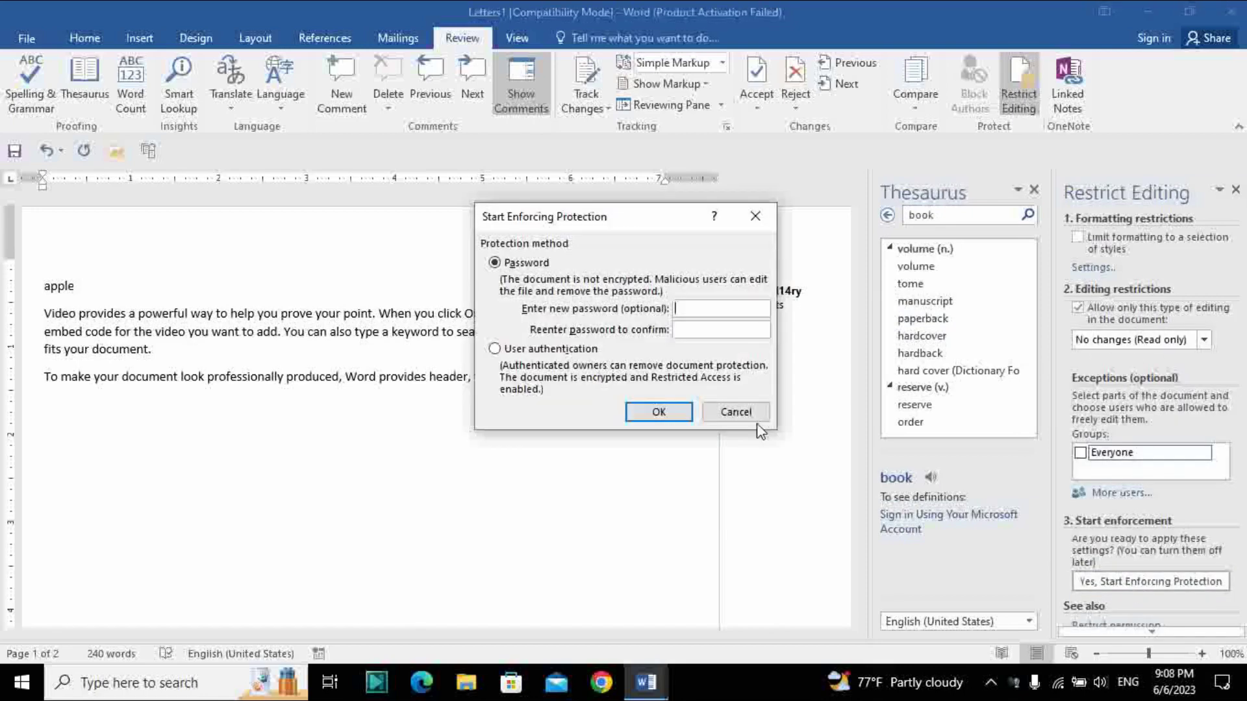
click(730, 329)
key(Return)
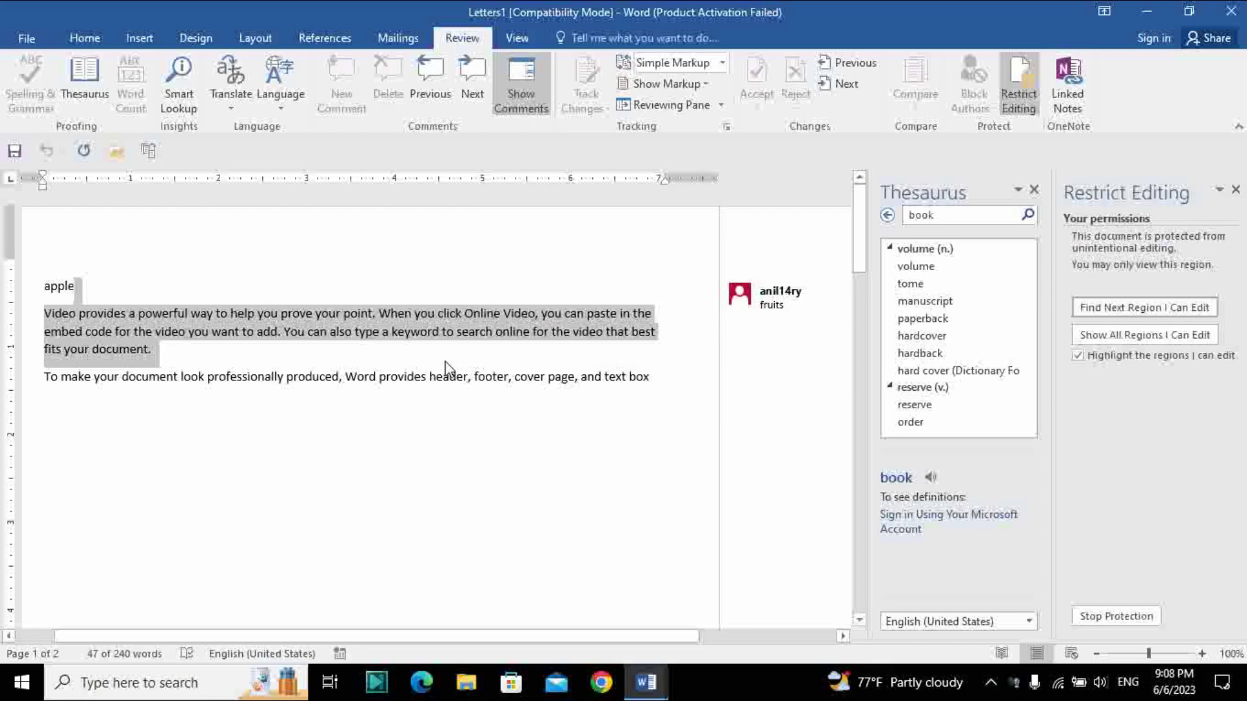
Check that the protected text can't be edited, then stop protection by entering the password
click(290, 357)
key(Return)
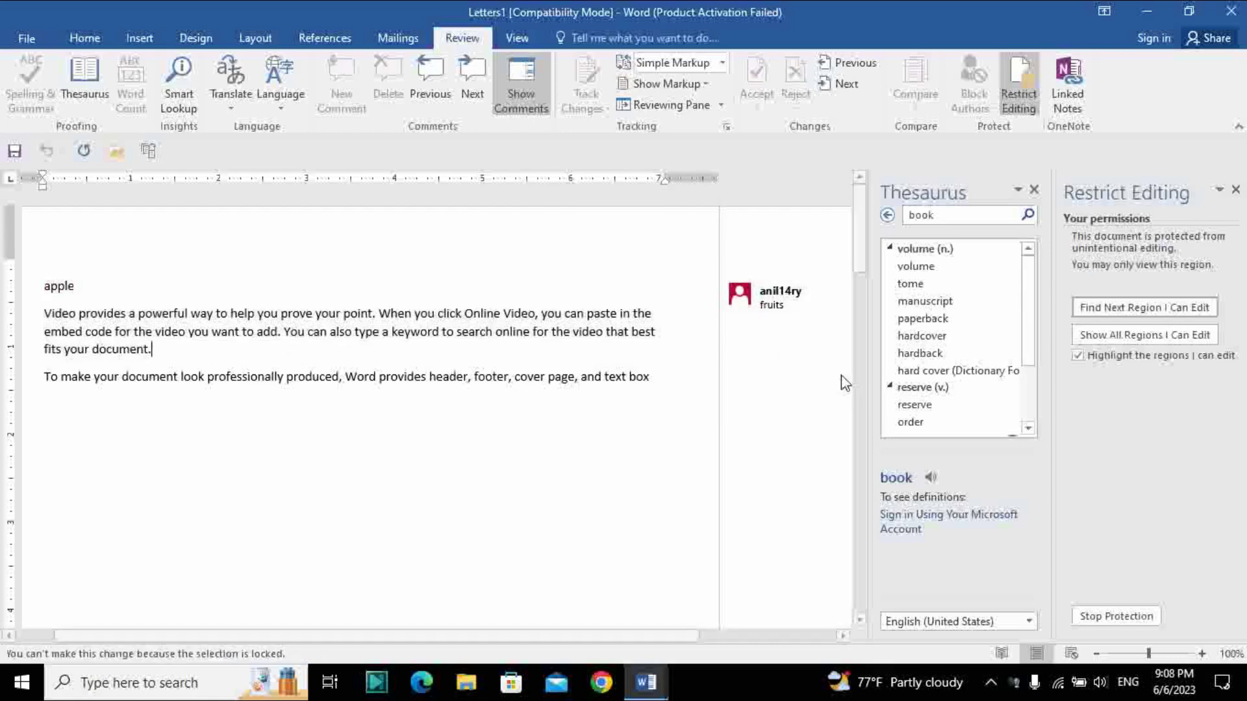
click(1114, 619)
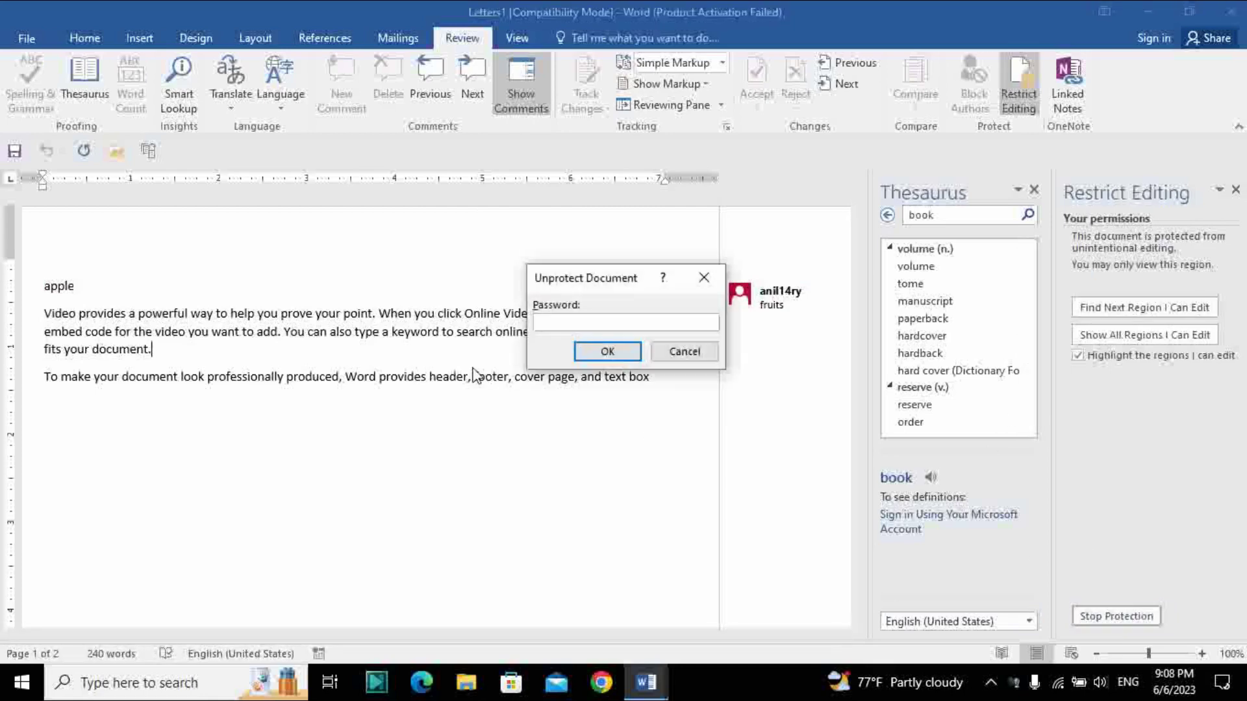
key(Return)
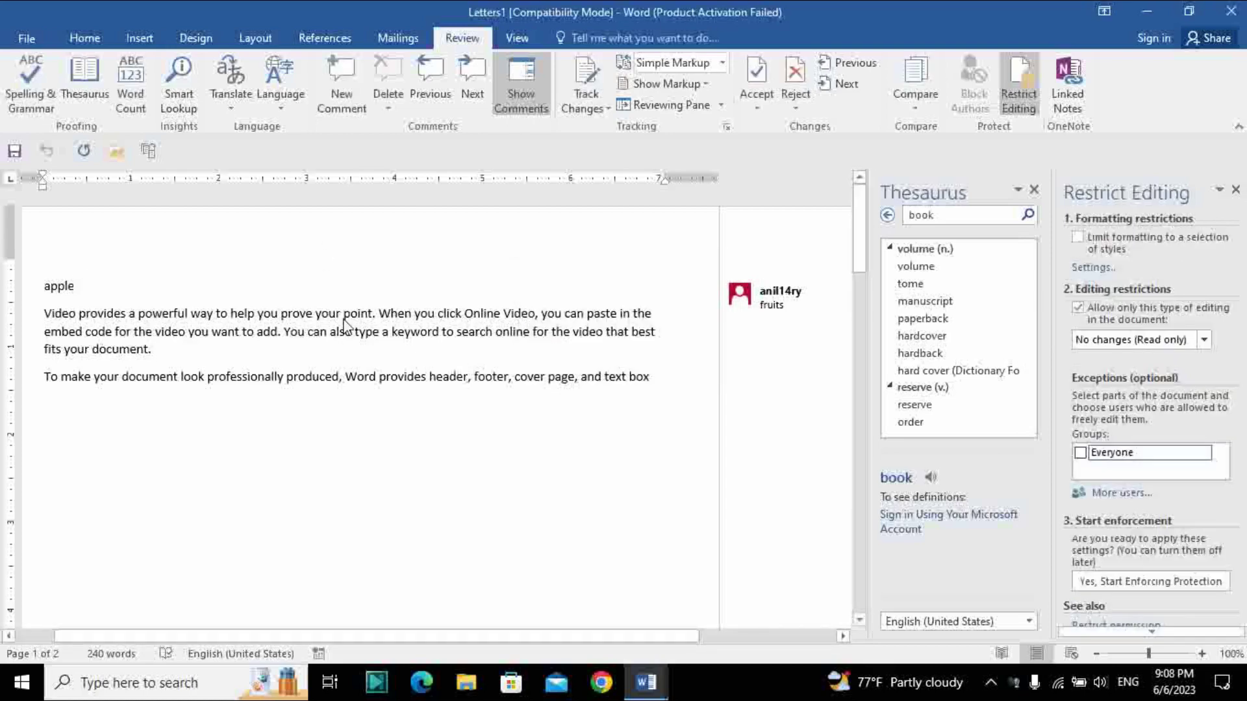
Undo a stray edit, then close the Restrict Editing and Thesaurus panes
drag(74, 286, 344, 377)
text(ge)
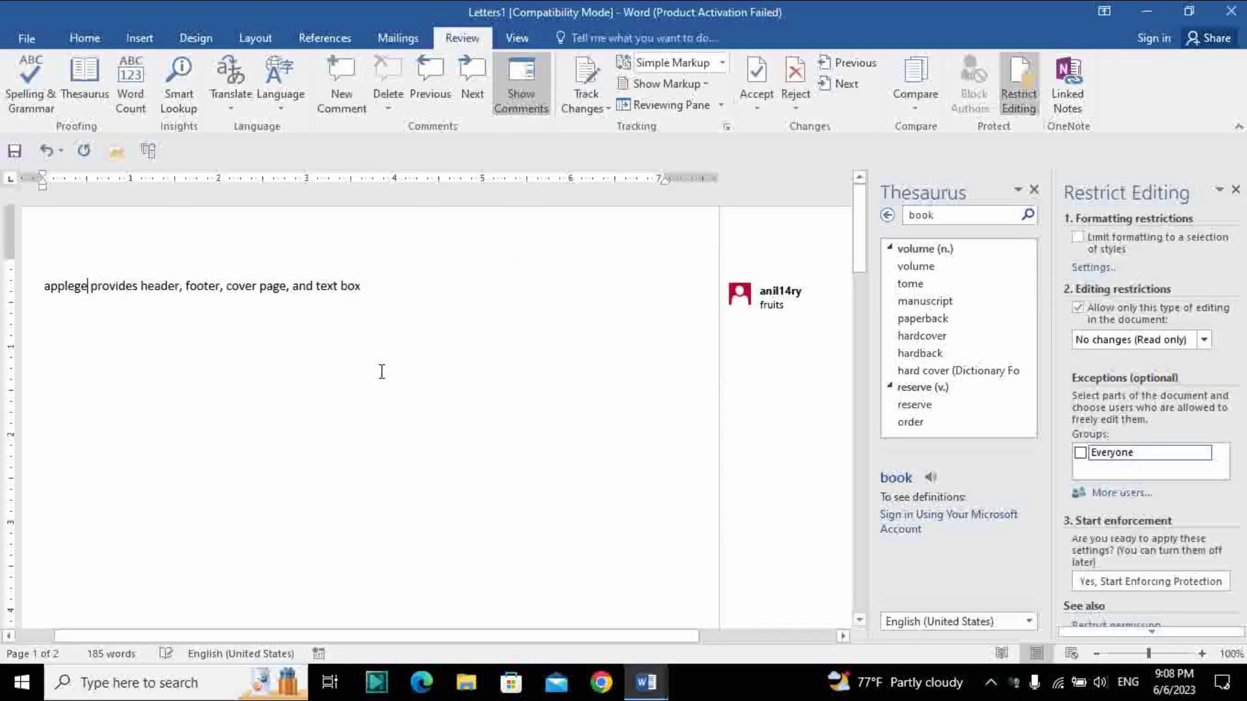
key(ctrl+z)
click(517, 38)
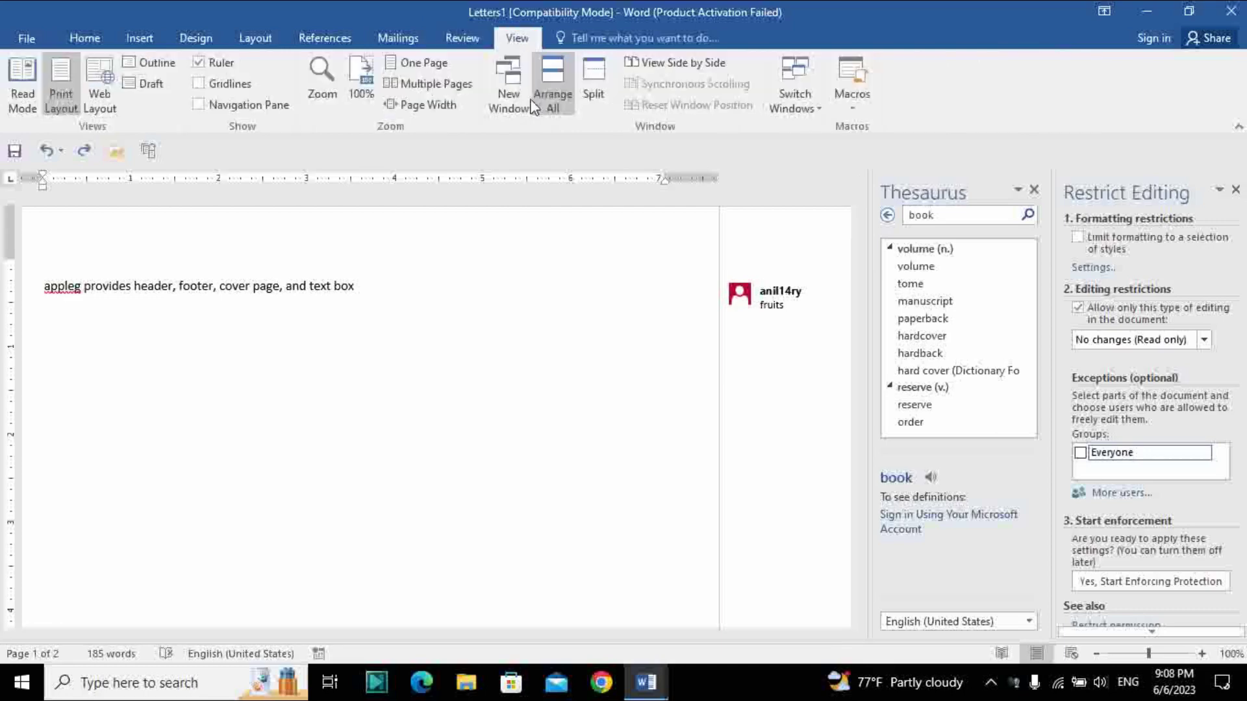
click(1236, 189)
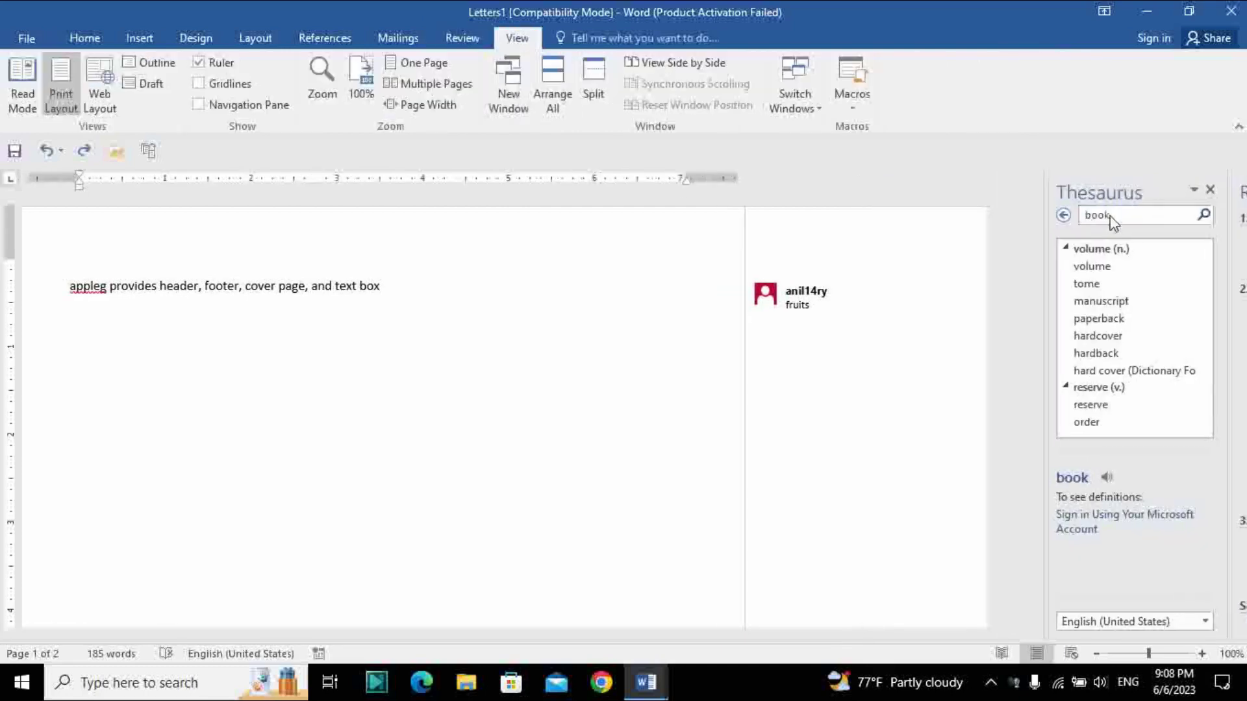
click(1237, 189)
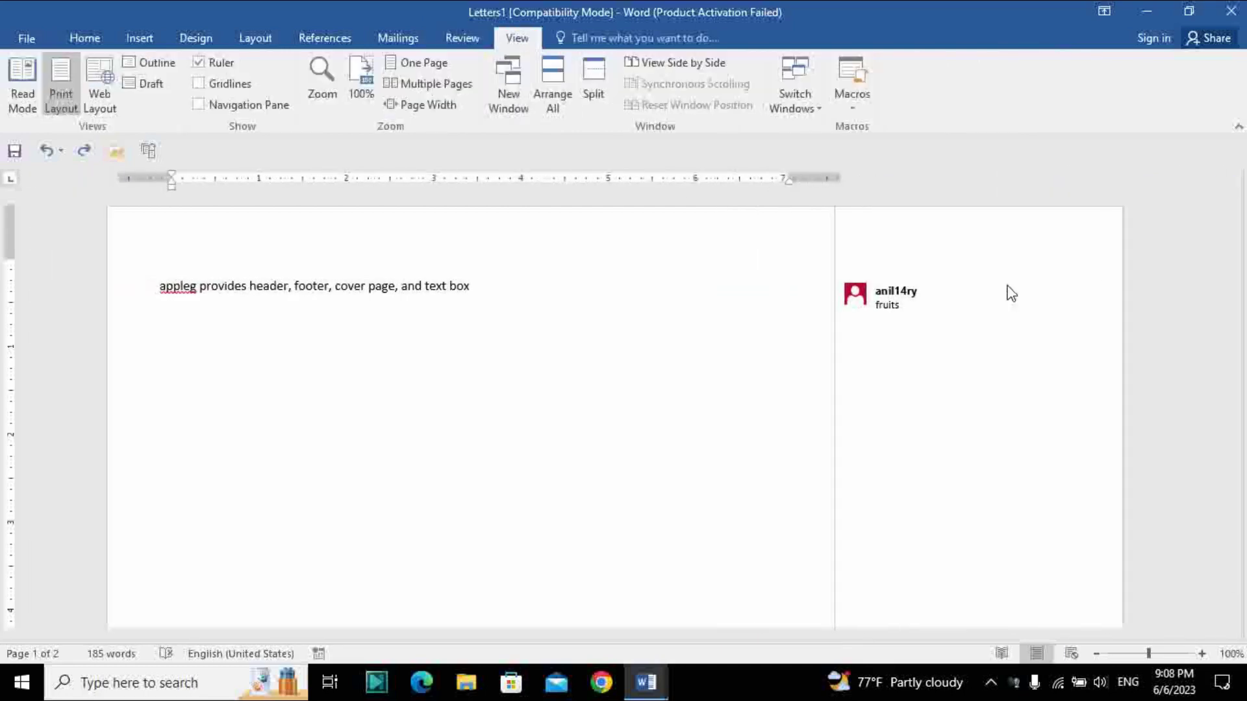
Delete all comments in the document, including the one on 'appleg'
click(909, 305)
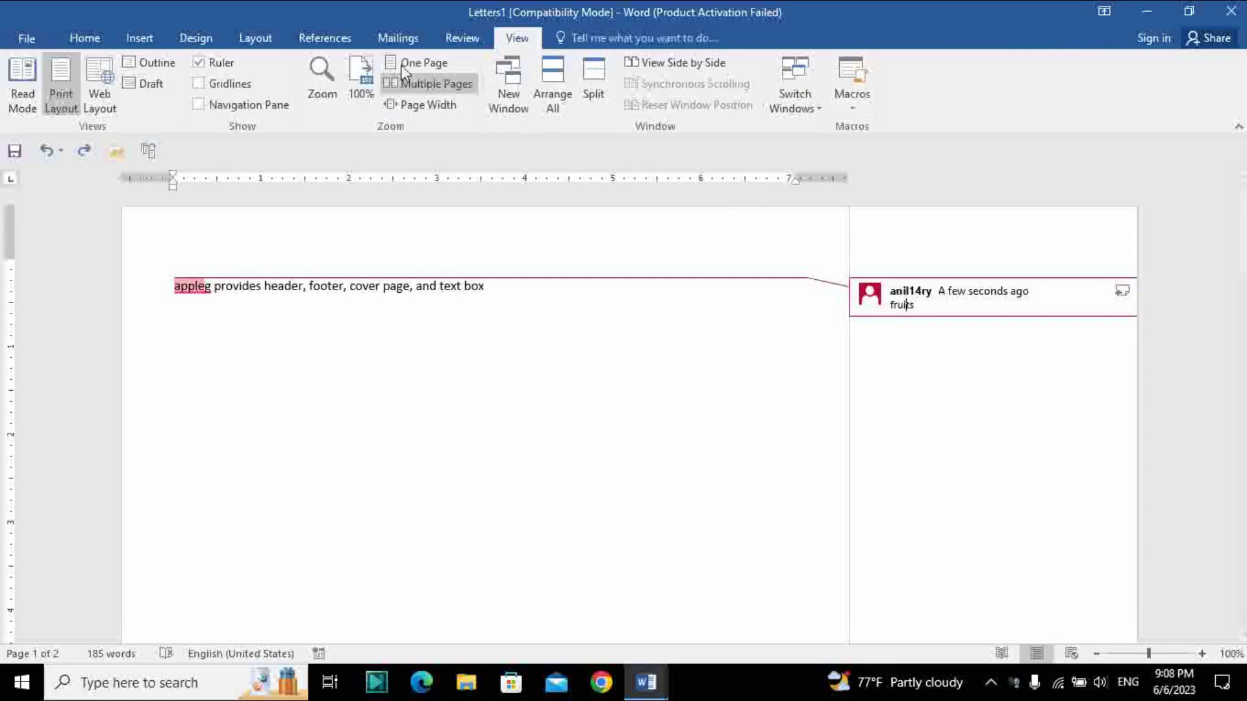
click(460, 37)
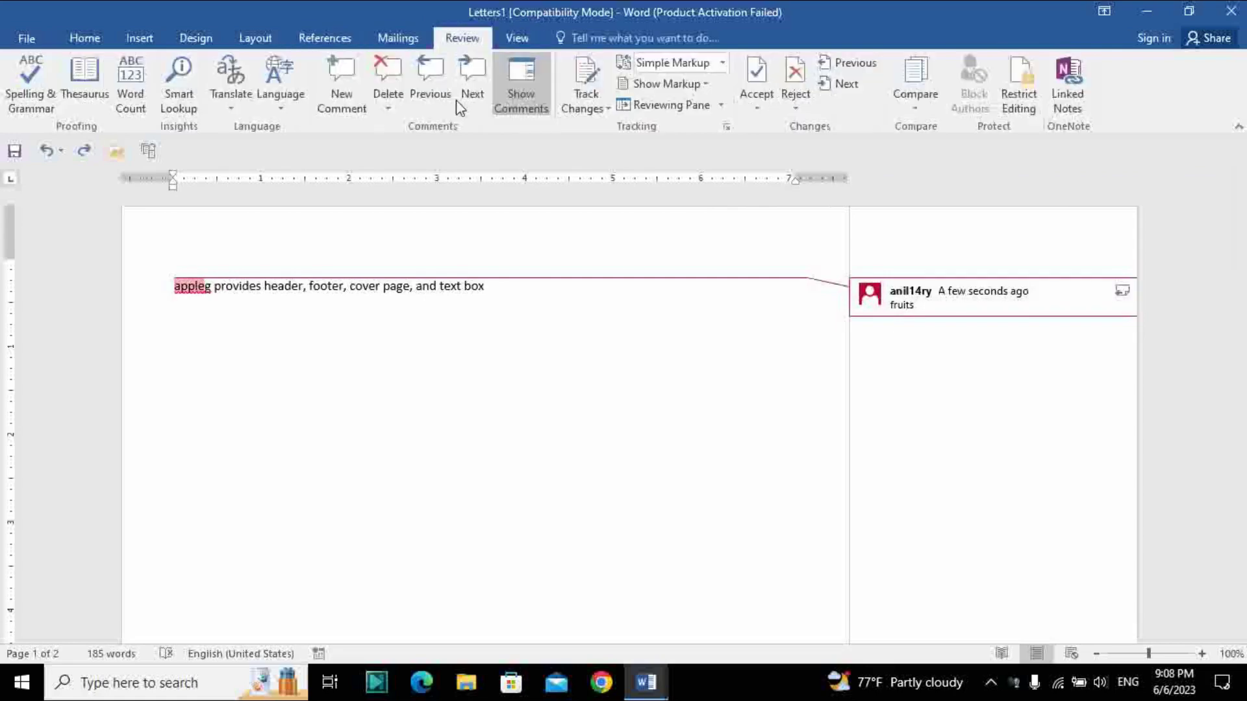
click(388, 105)
click(425, 177)
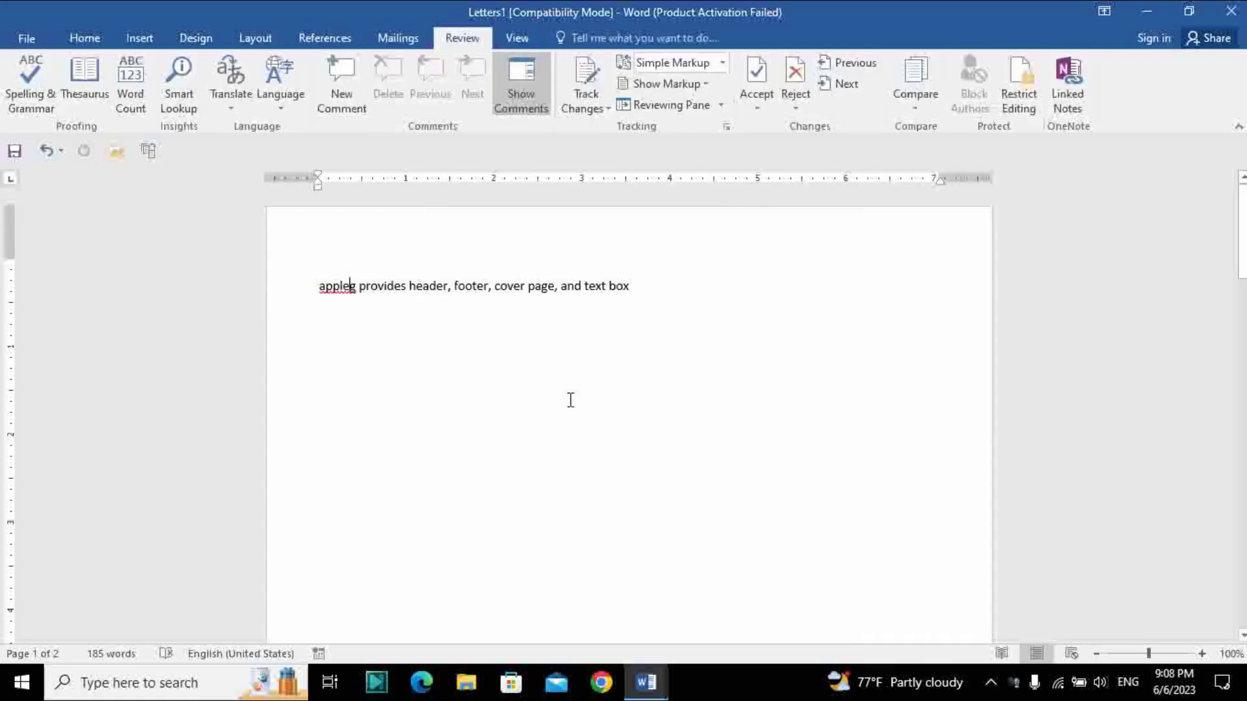
Insert five paragraphs of sample text with =rand() on a new line below the text
click(651, 299)
key(Return)
text(=rand())
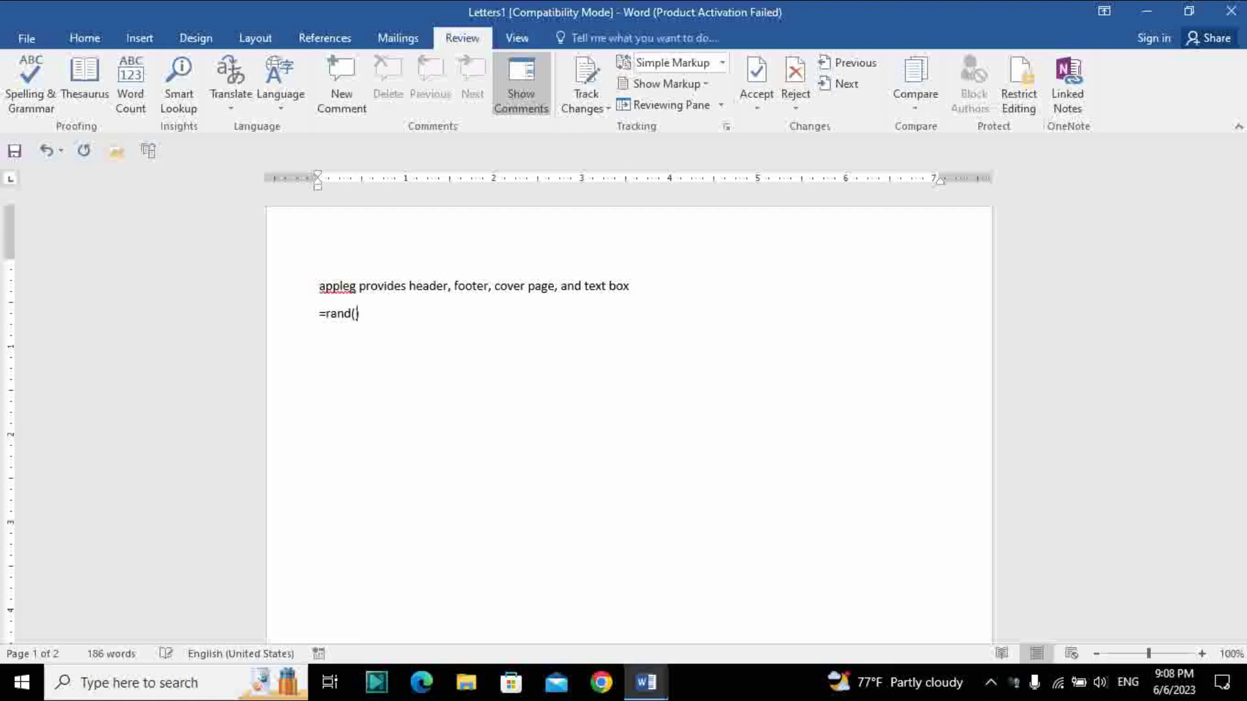
key(Return)
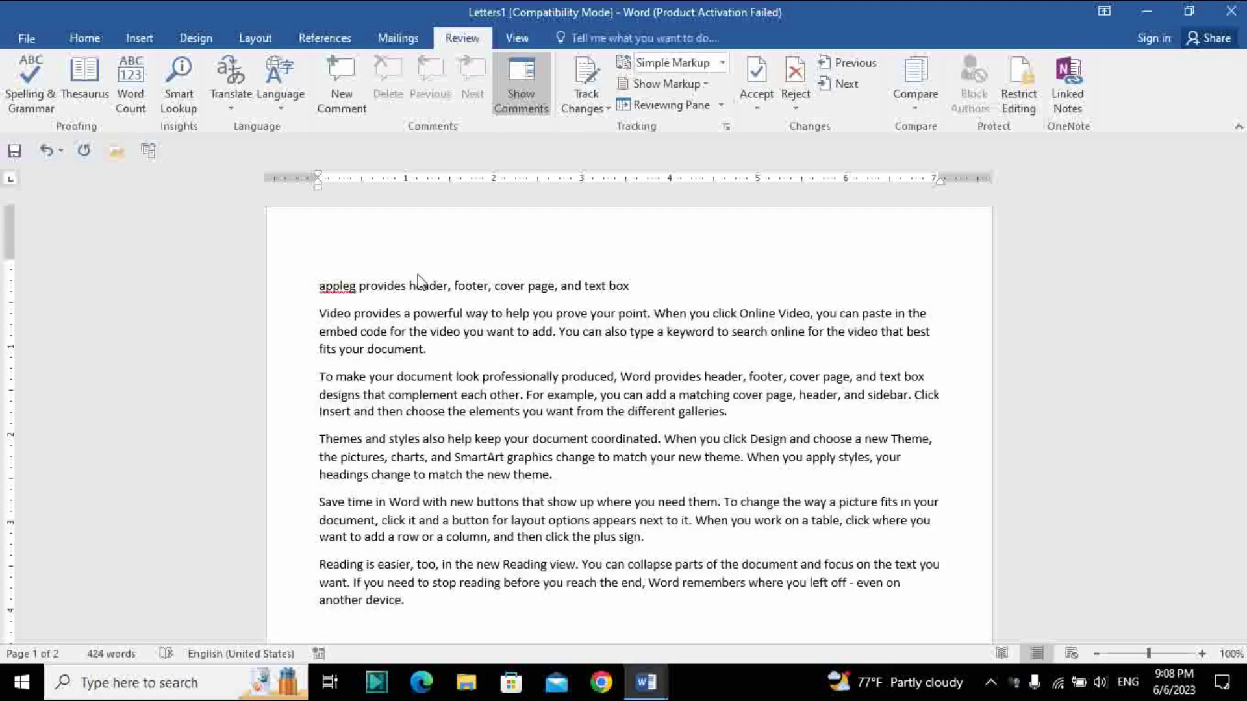
click(517, 37)
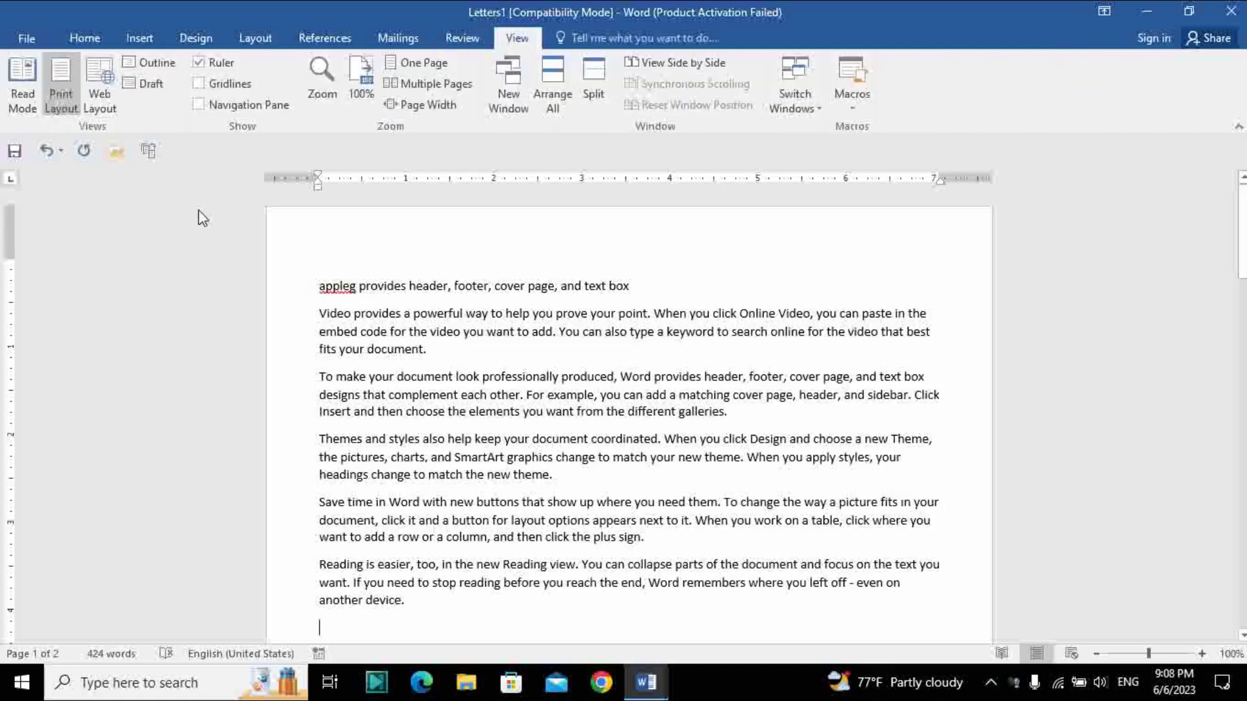
click(25, 96)
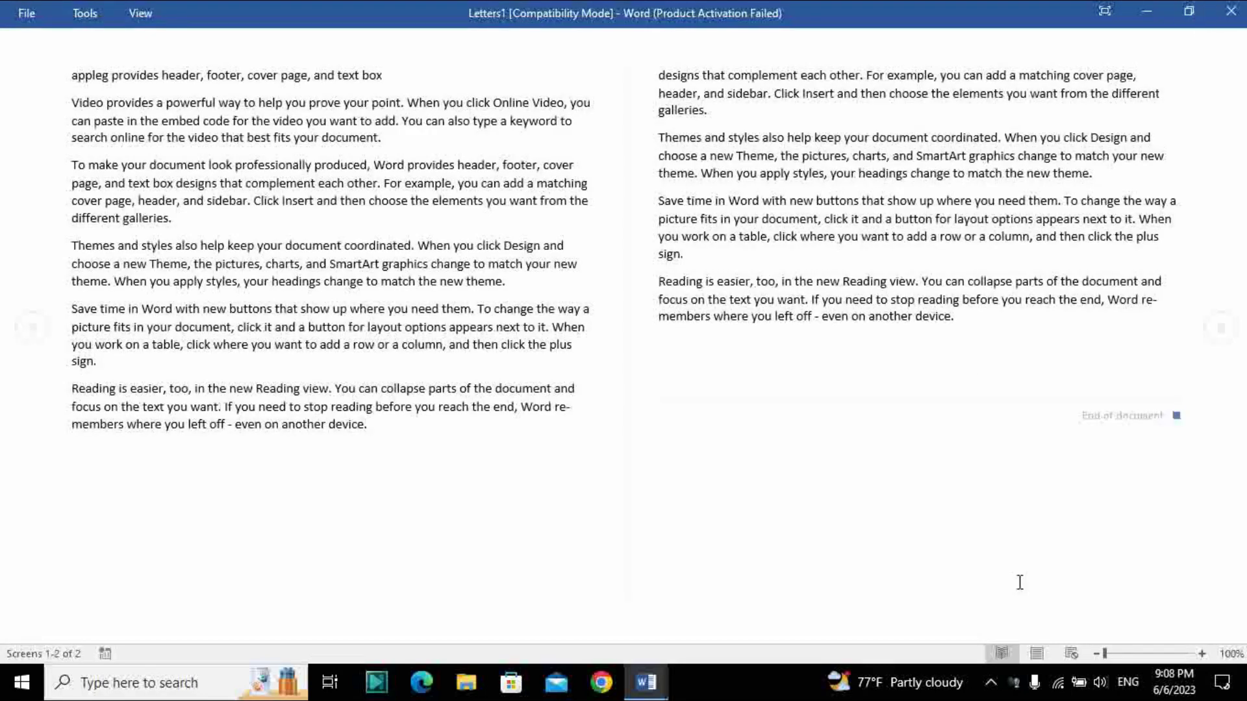
click(1039, 655)
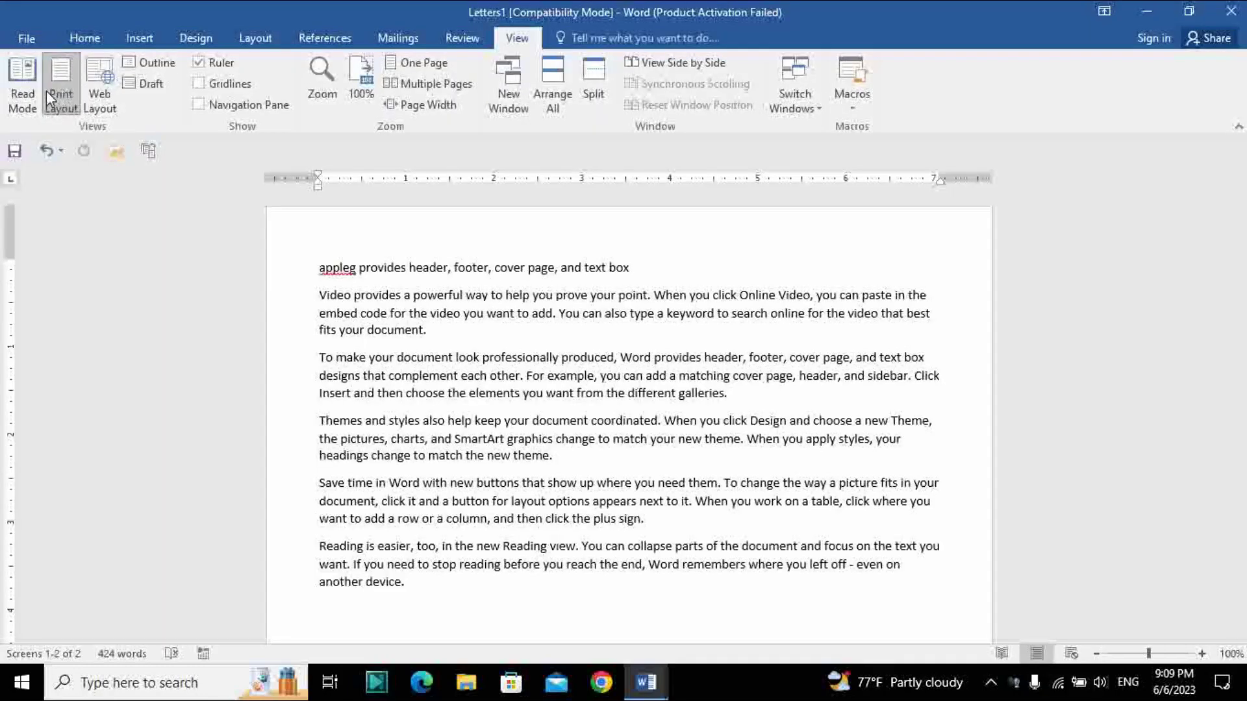
click(99, 87)
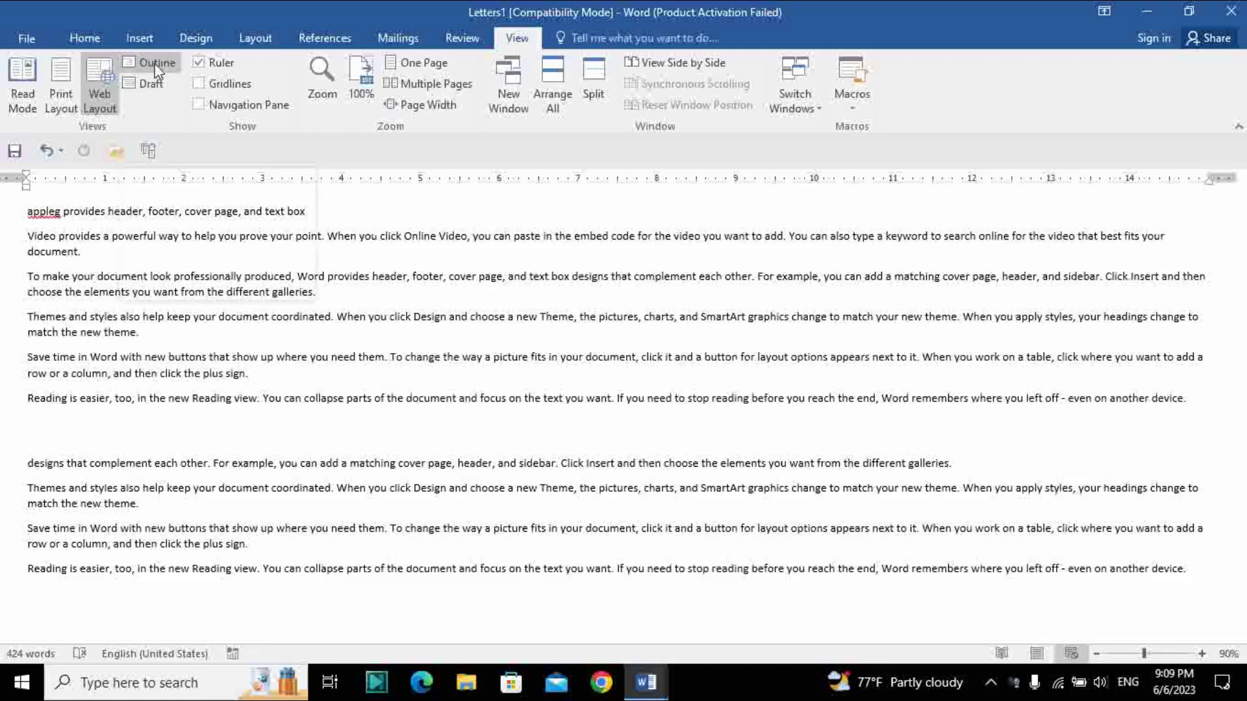
click(148, 83)
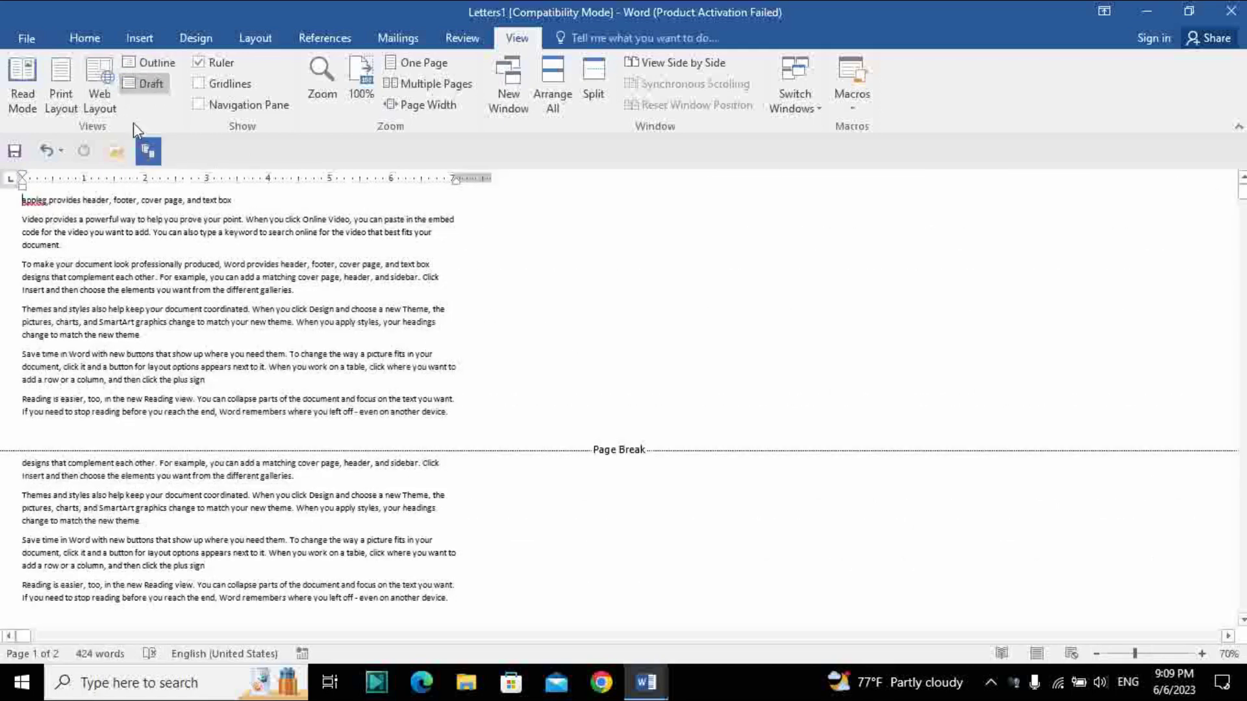
click(202, 65)
click(202, 62)
click(99, 91)
click(61, 91)
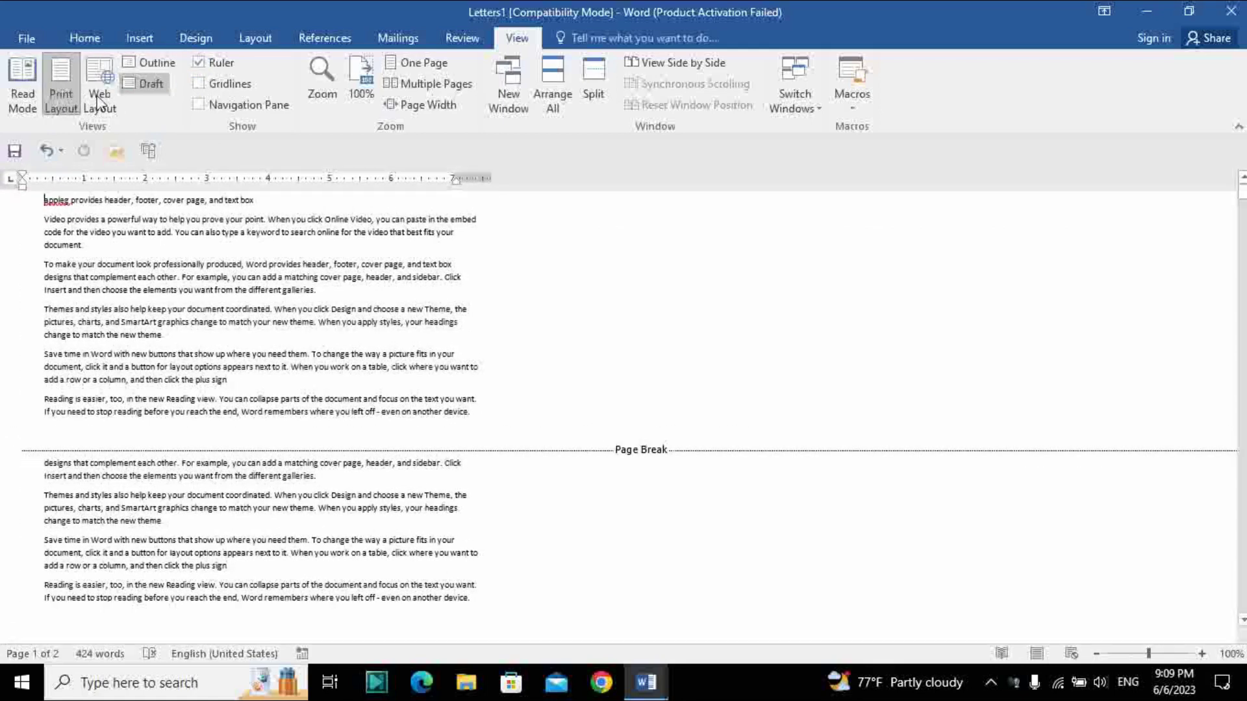
click(199, 84)
click(200, 84)
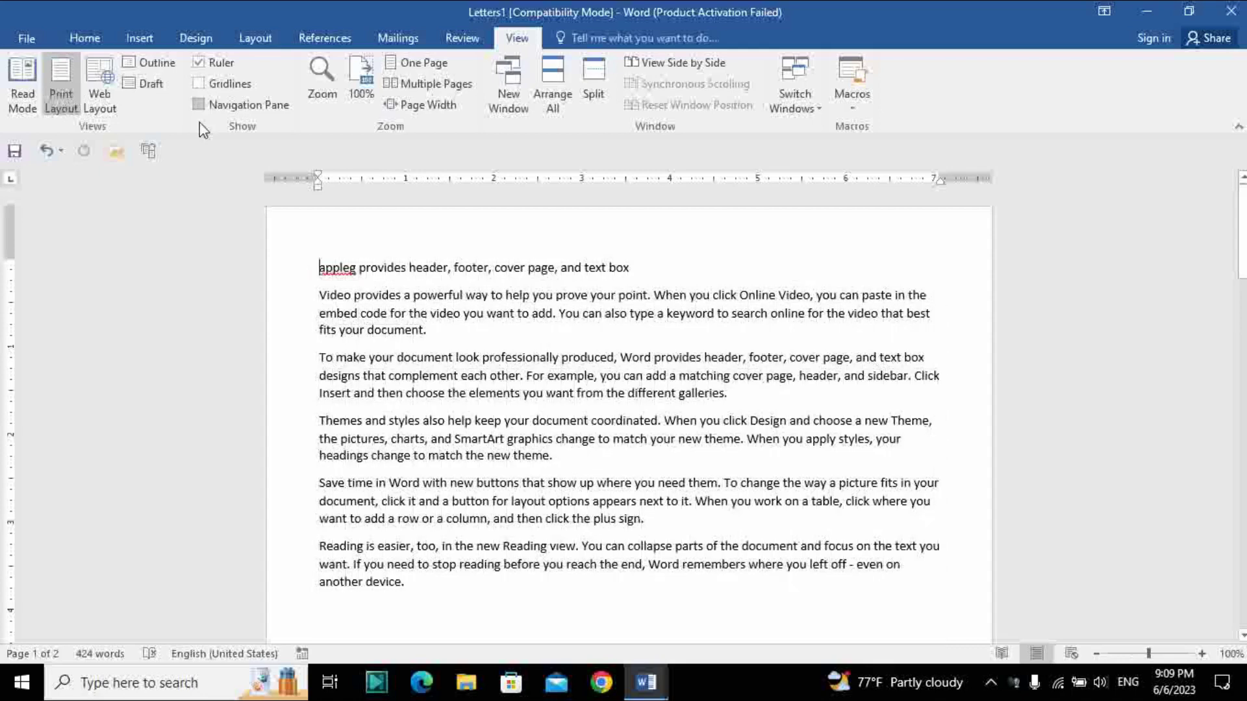
Show page thumbnails in the navigation pane, jump to page 2, and zoom to 120%
click(198, 104)
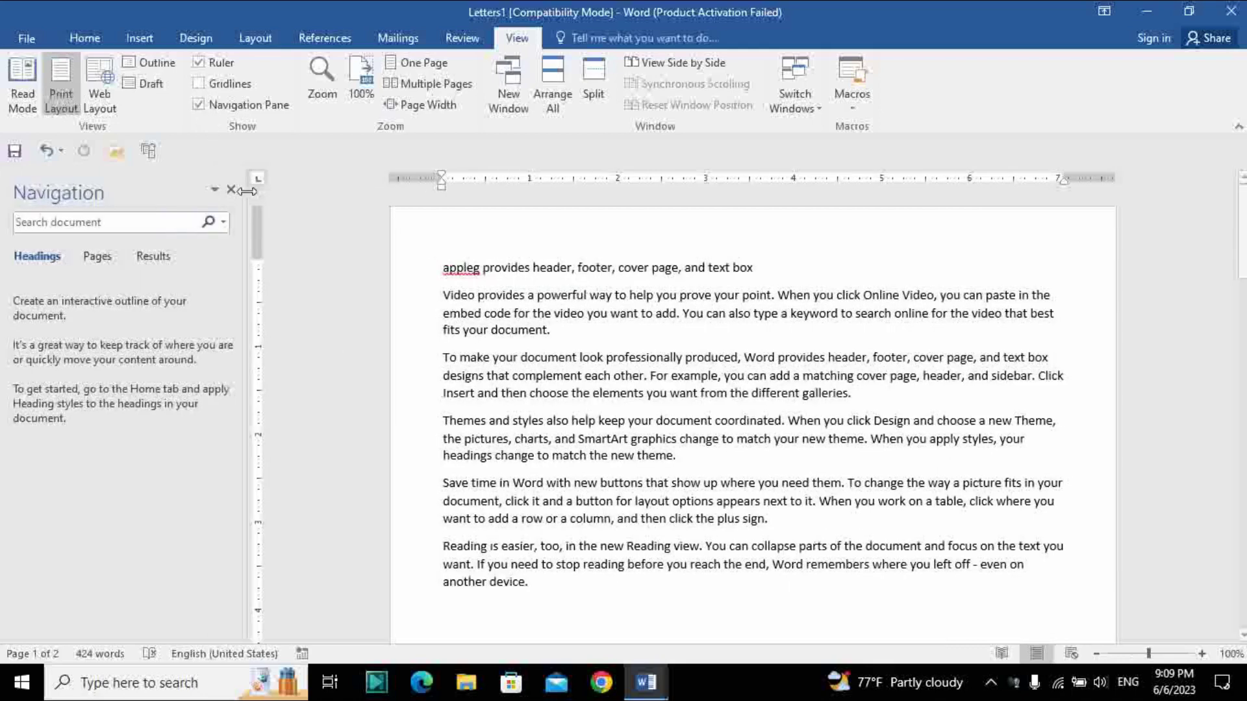
click(98, 256)
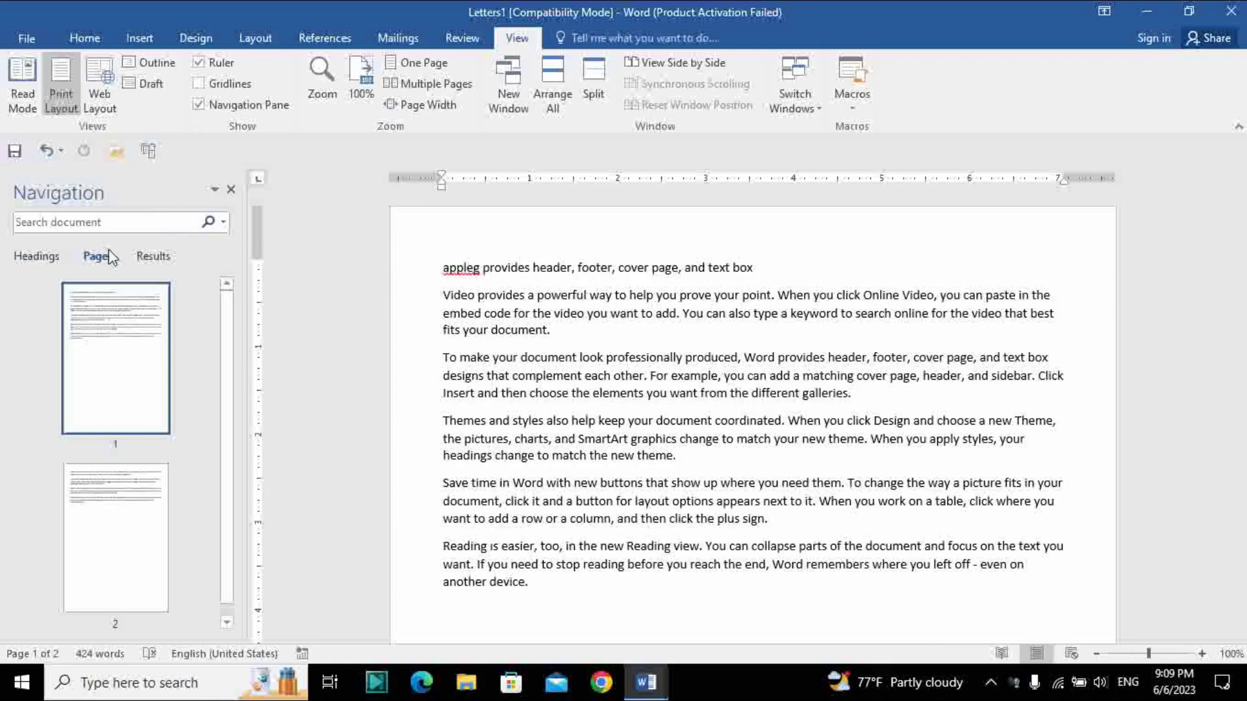
click(137, 524)
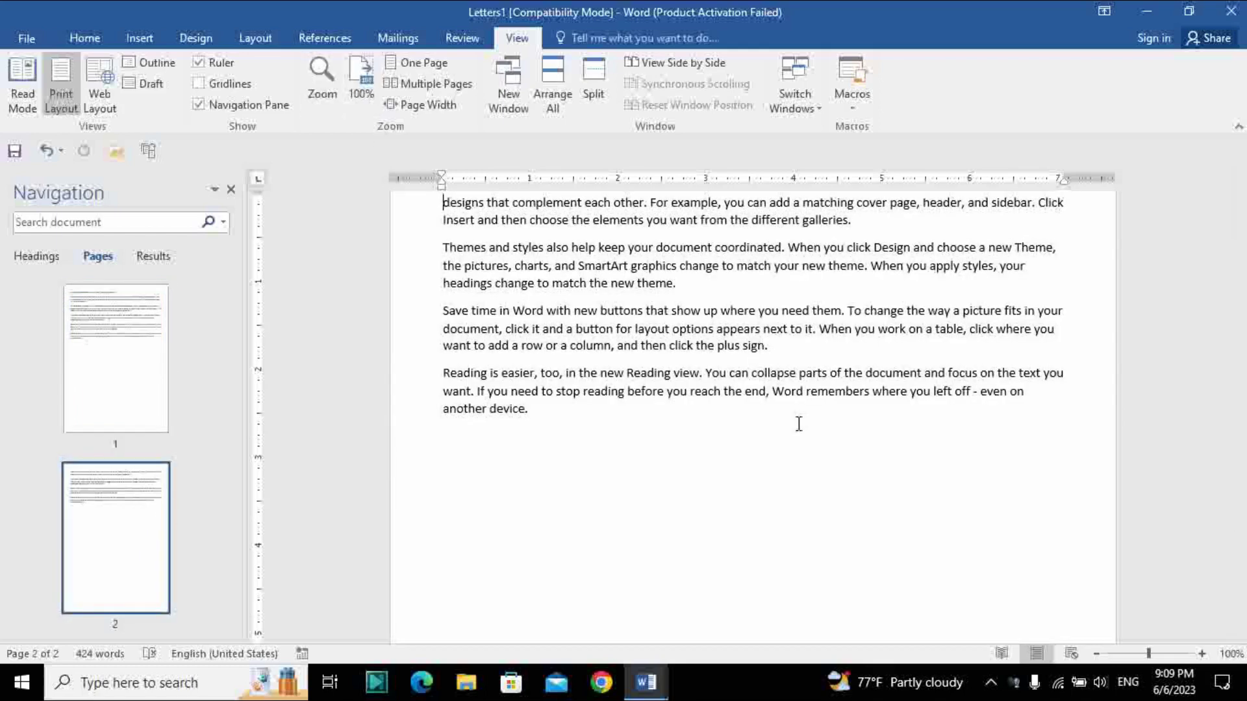
click(1202, 654)
click(1202, 654)
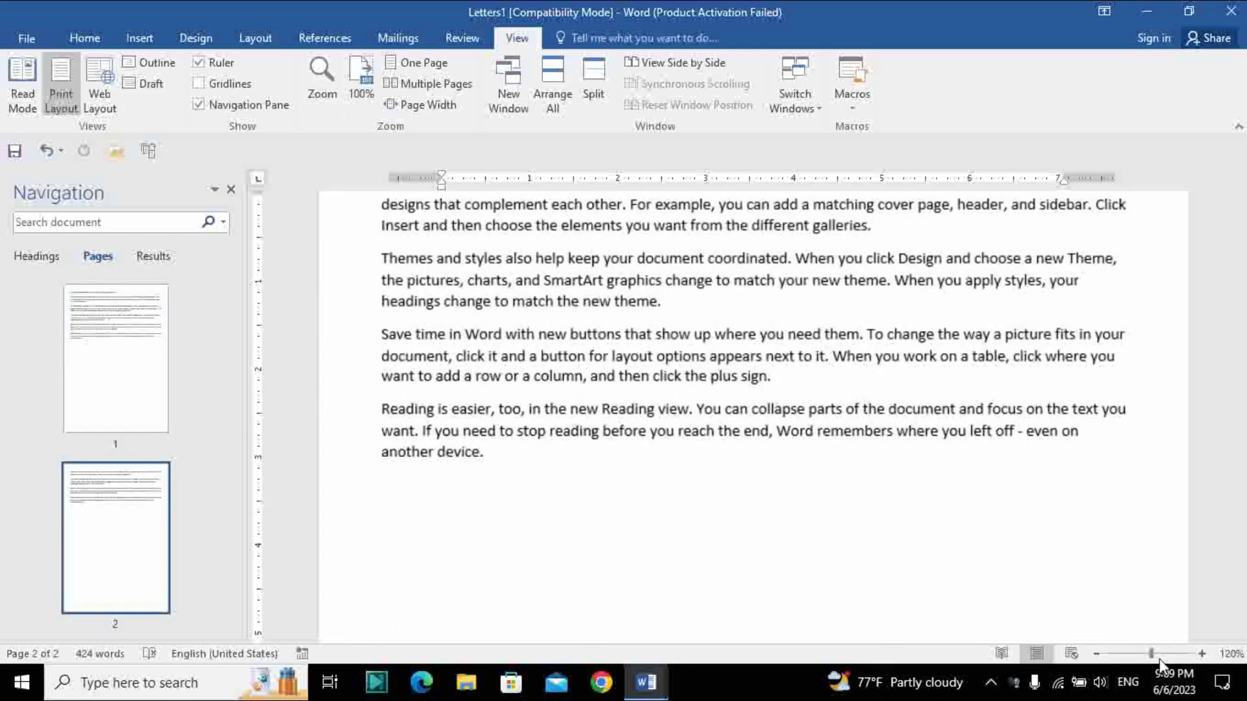
Use the Zoom dialog to set 100%, then 200%, then reset to 100%
click(325, 81)
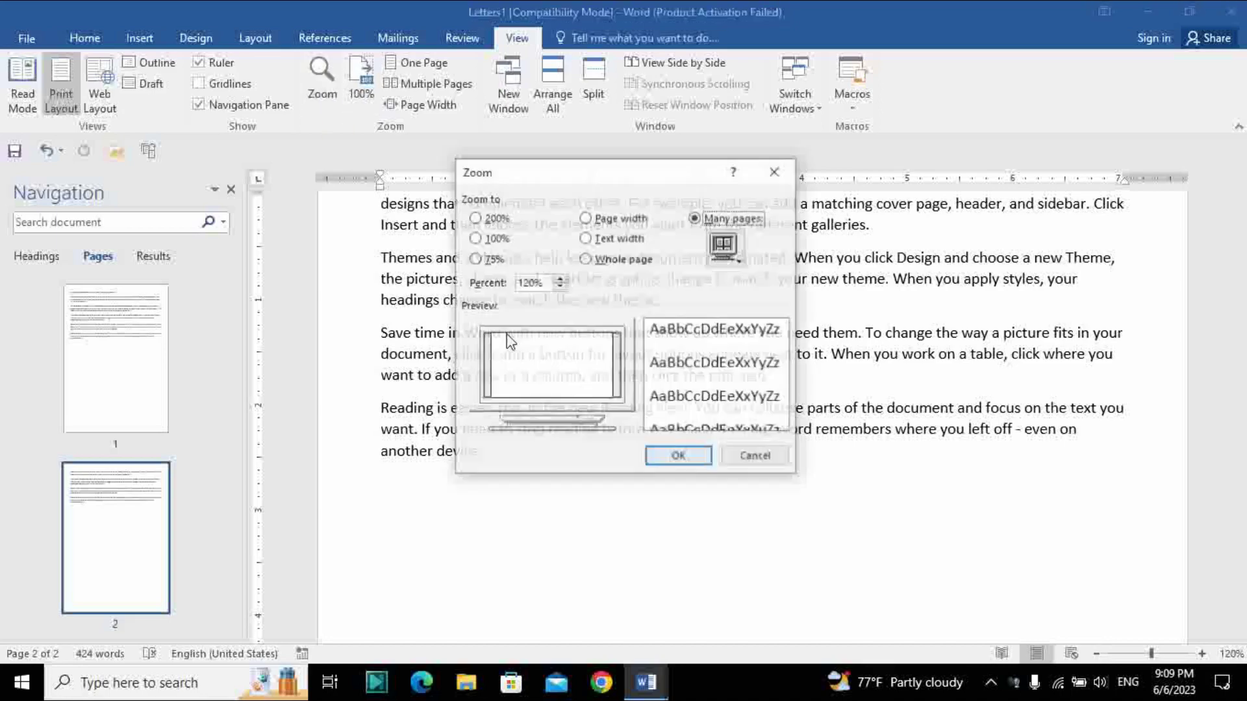
double_click(544, 284)
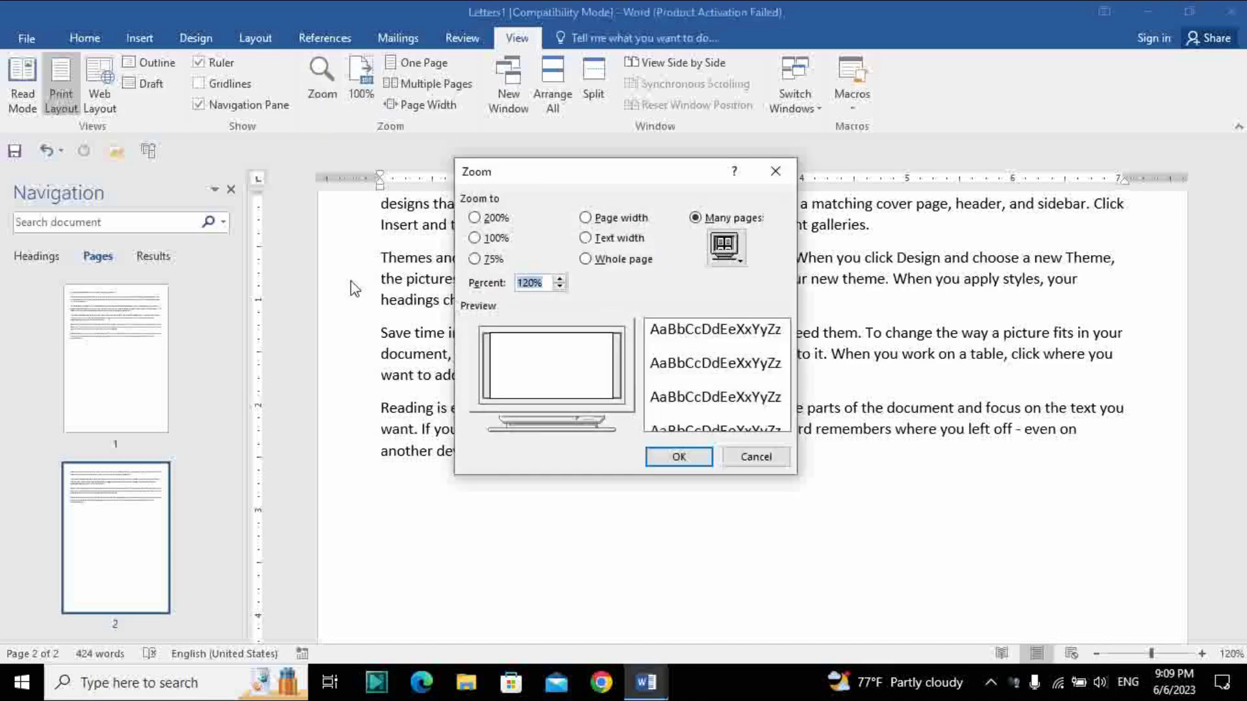
text(10)
key(Return)
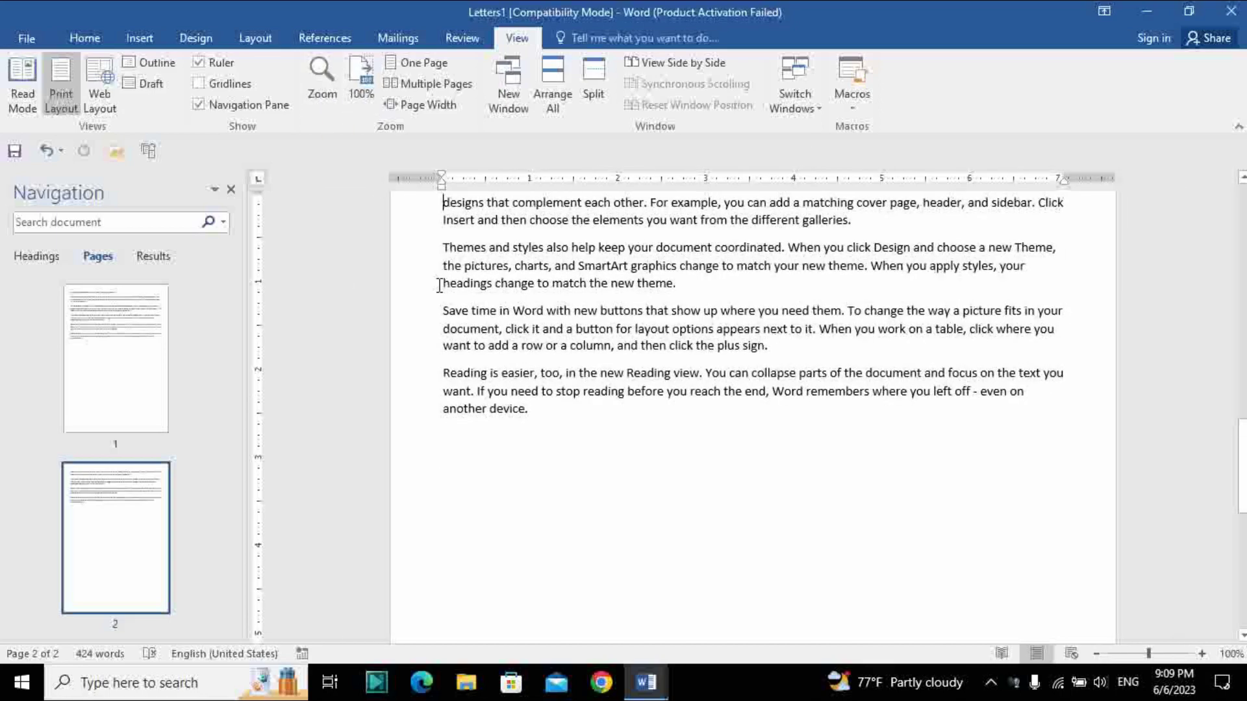
click(327, 93)
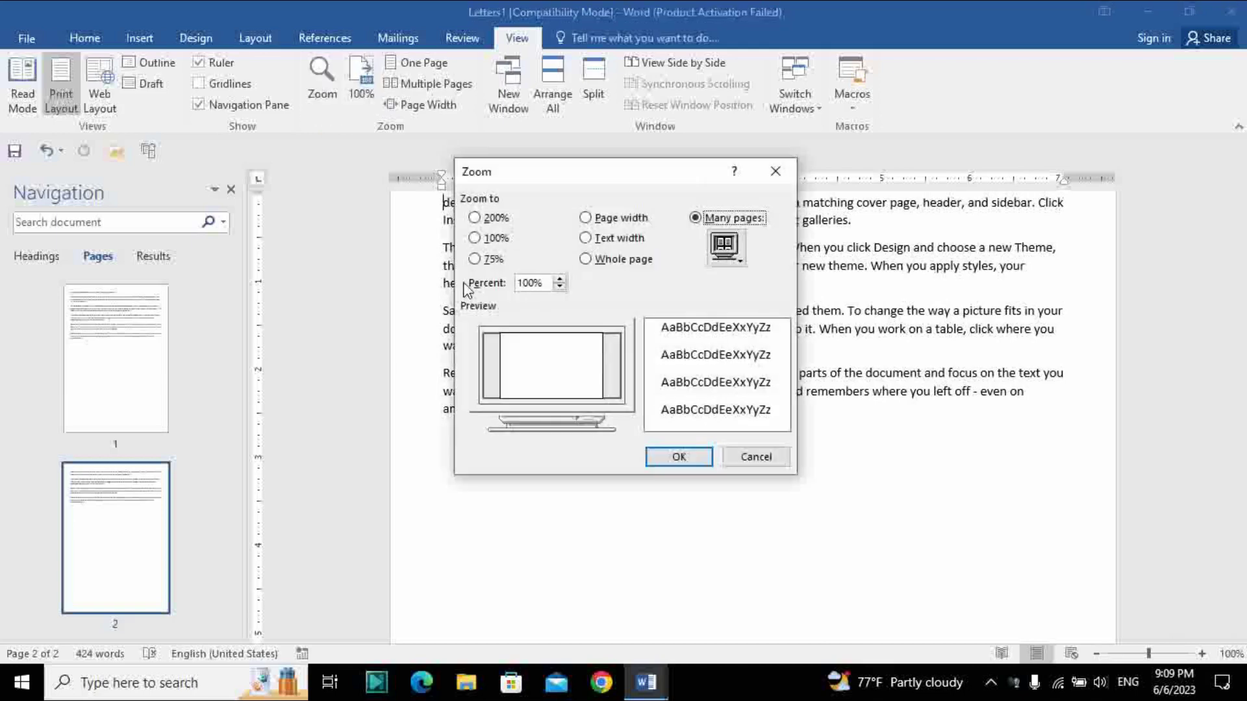
click(474, 217)
click(675, 458)
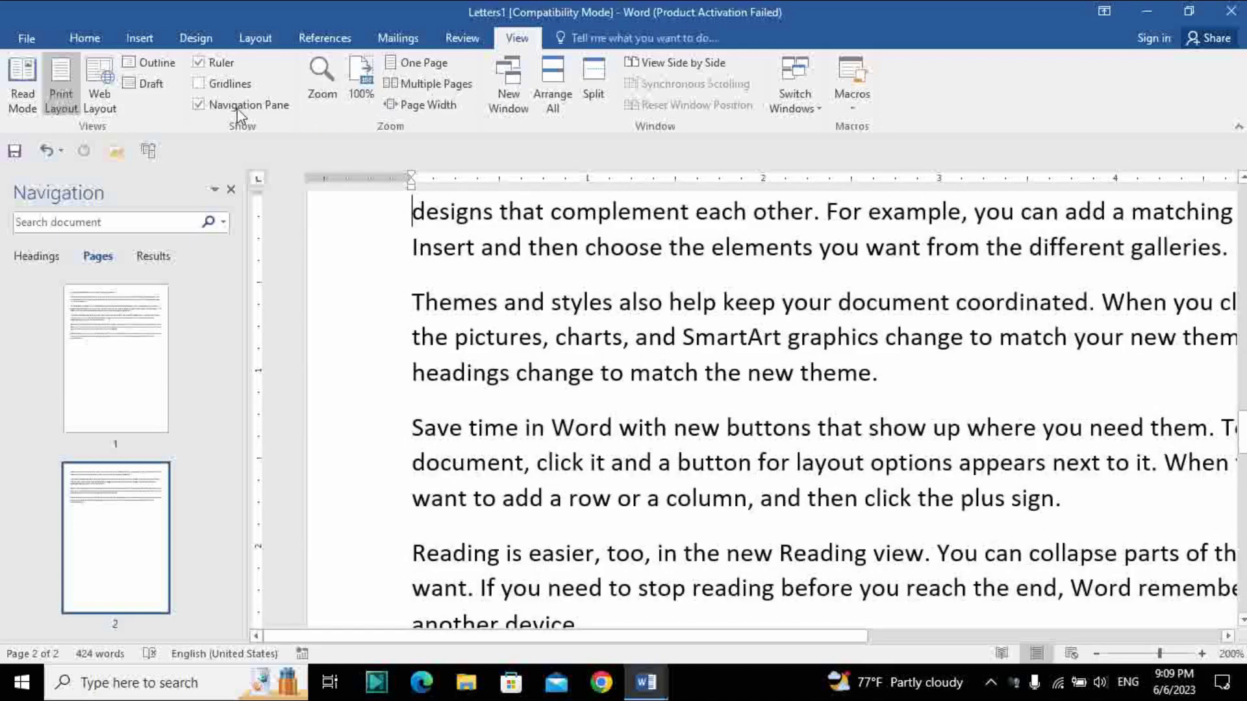
click(367, 91)
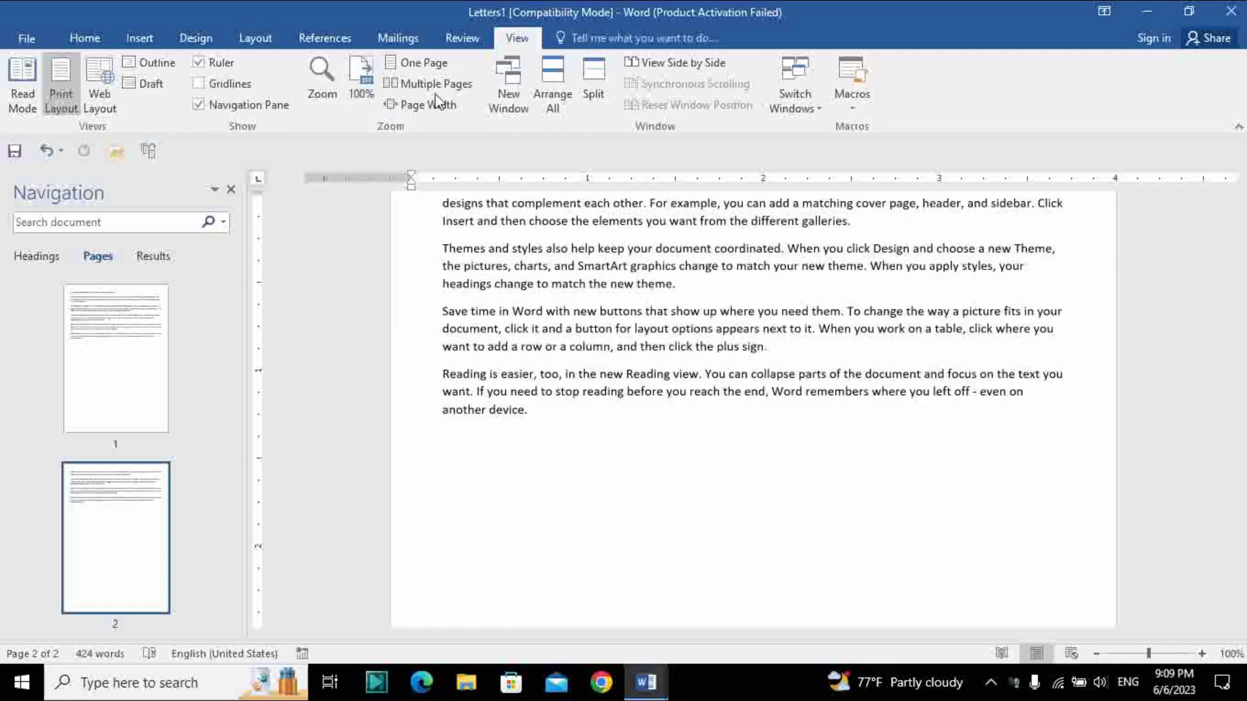
Try One Page and Multiple Pages views, ending at Page Width (126%)
click(419, 63)
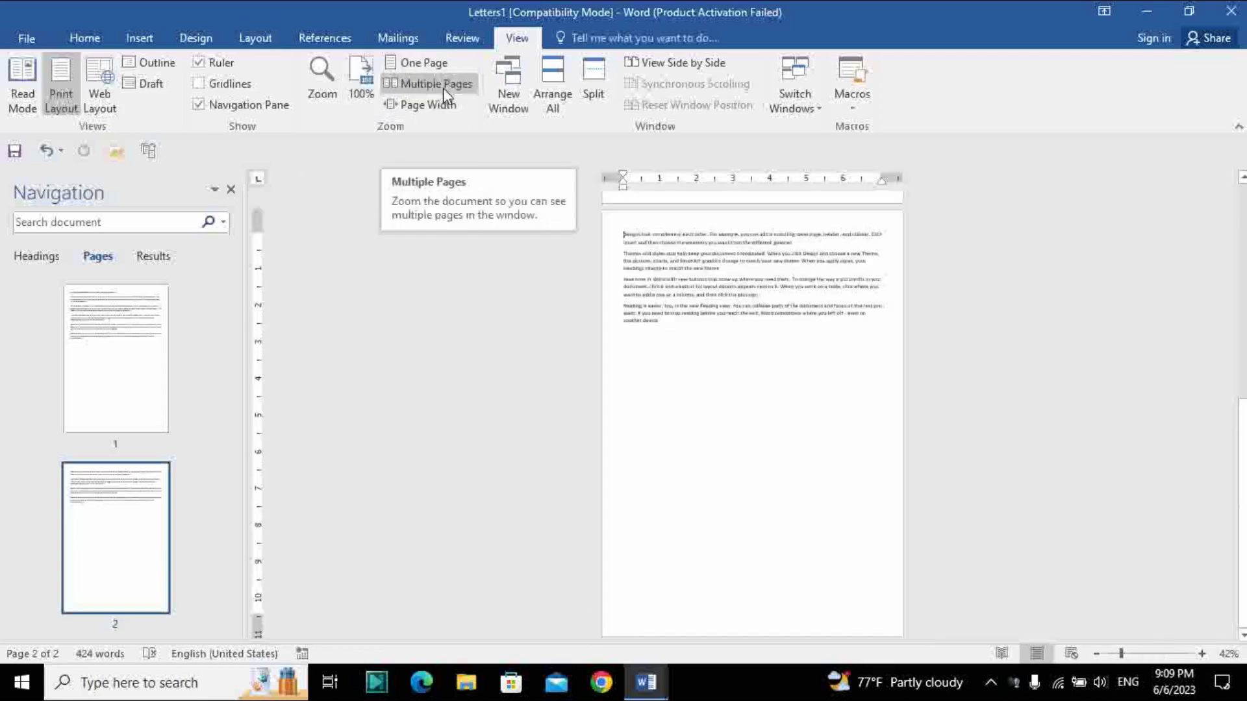
click(442, 88)
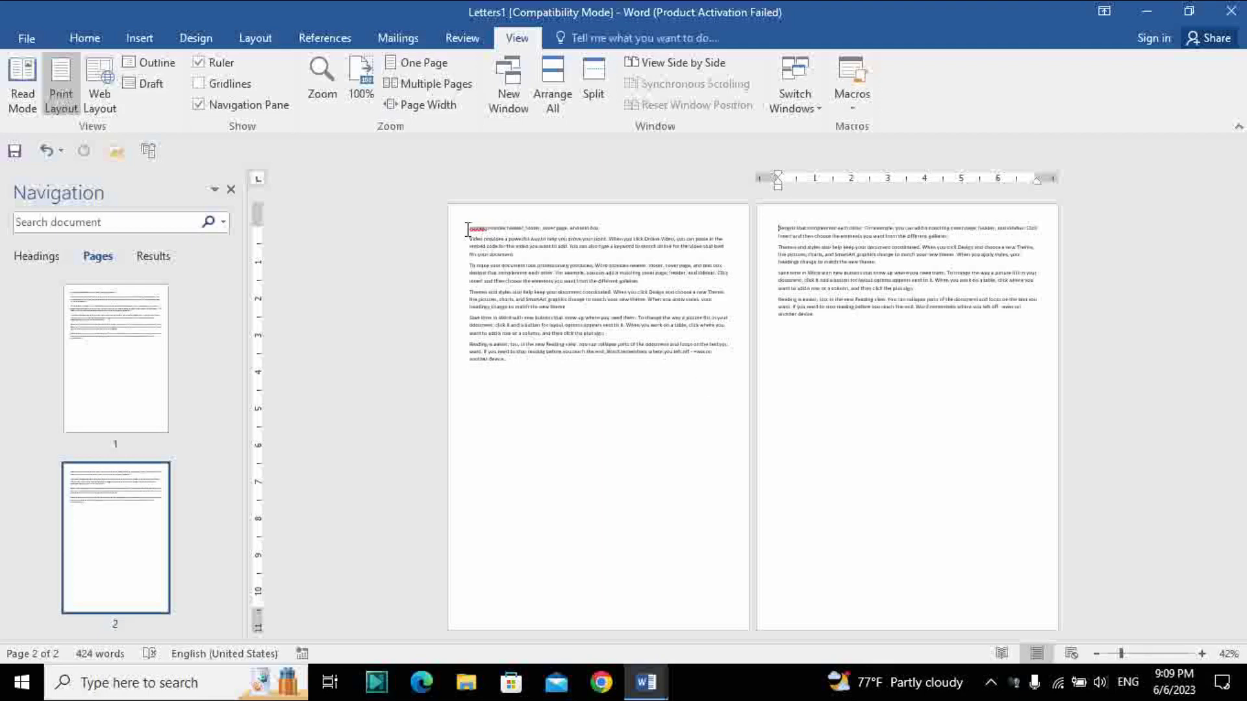
click(434, 105)
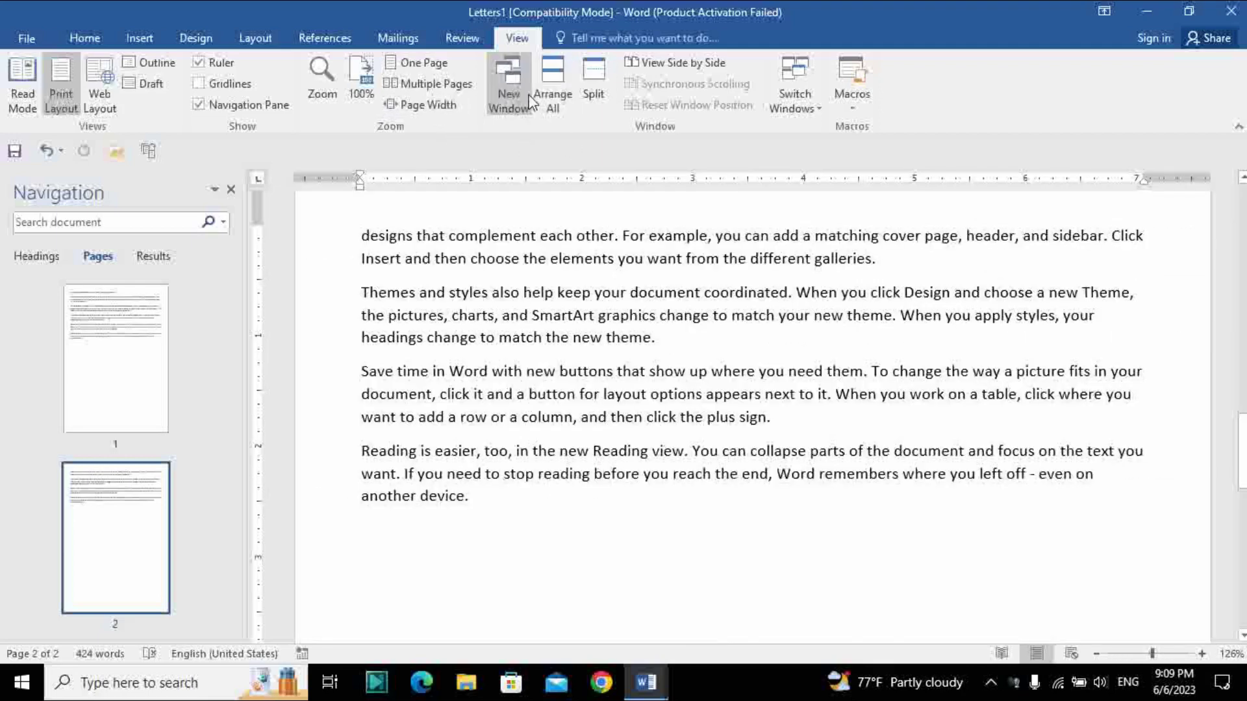
Create a new blank document, Document2
click(26, 38)
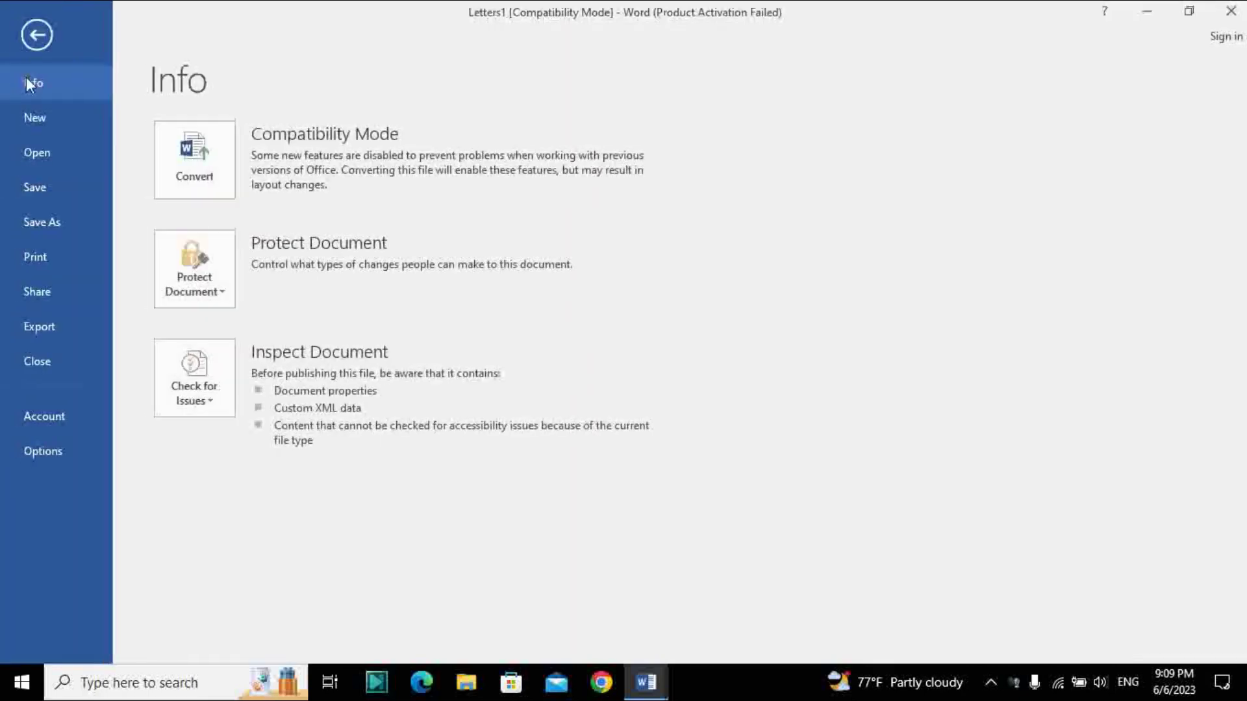
click(57, 121)
click(259, 303)
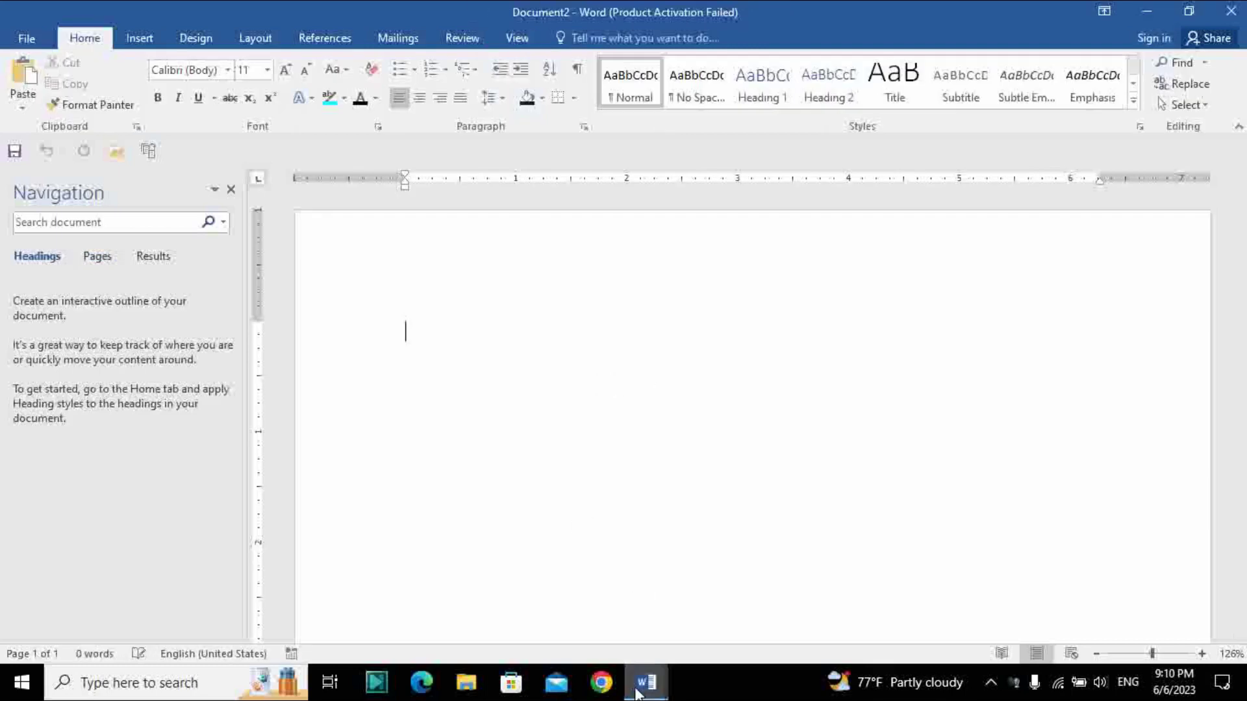
Open a second Letters1 window, arrange all windows, and maximize Letters1:2
click(633, 633)
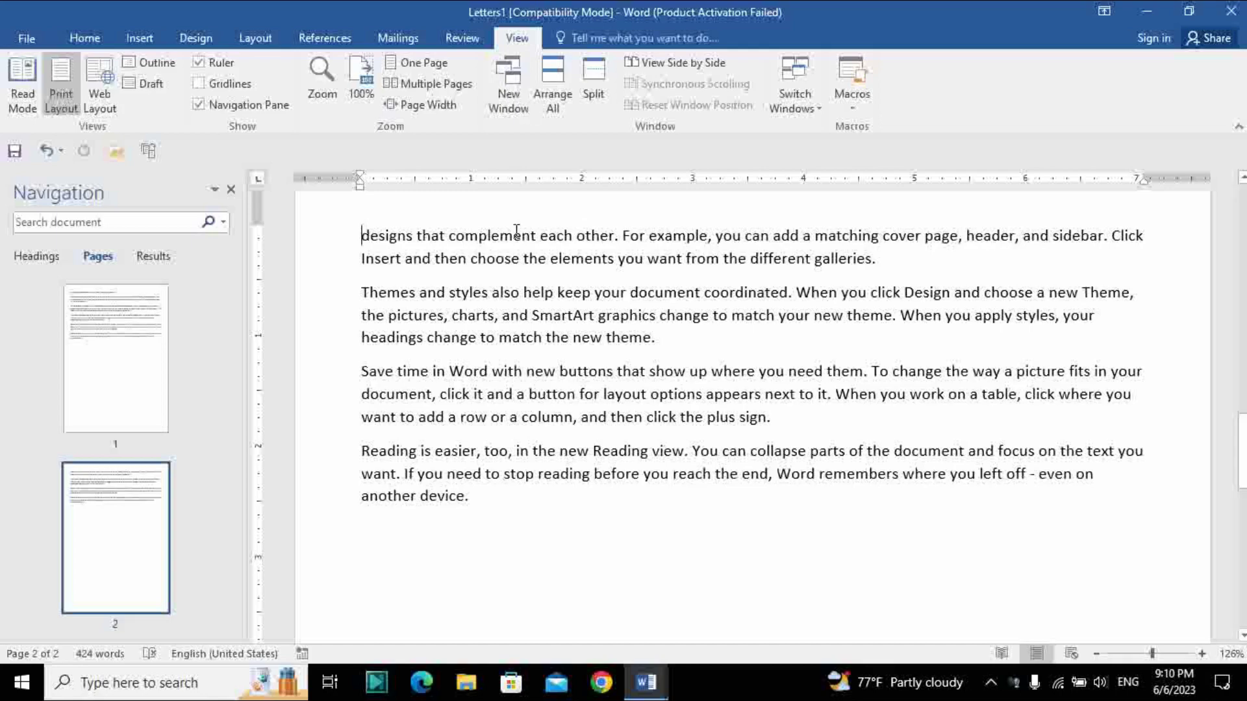
click(510, 91)
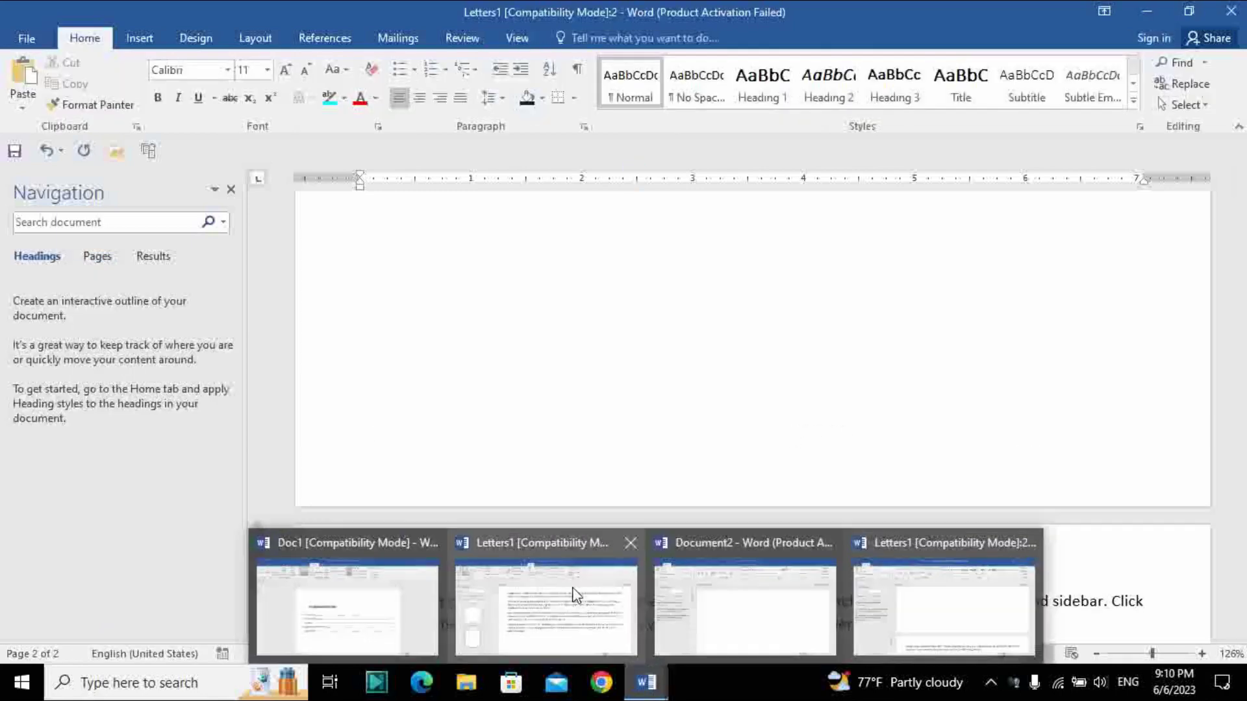
mouse_move(645, 682)
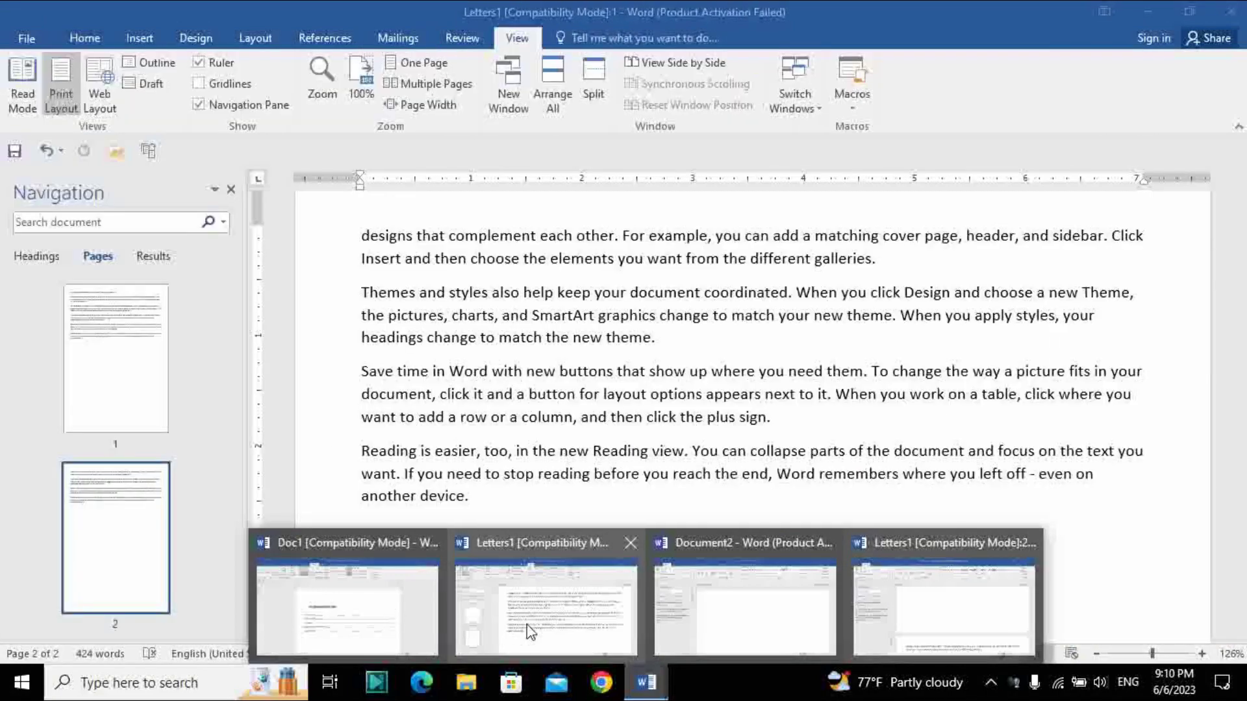
click(531, 631)
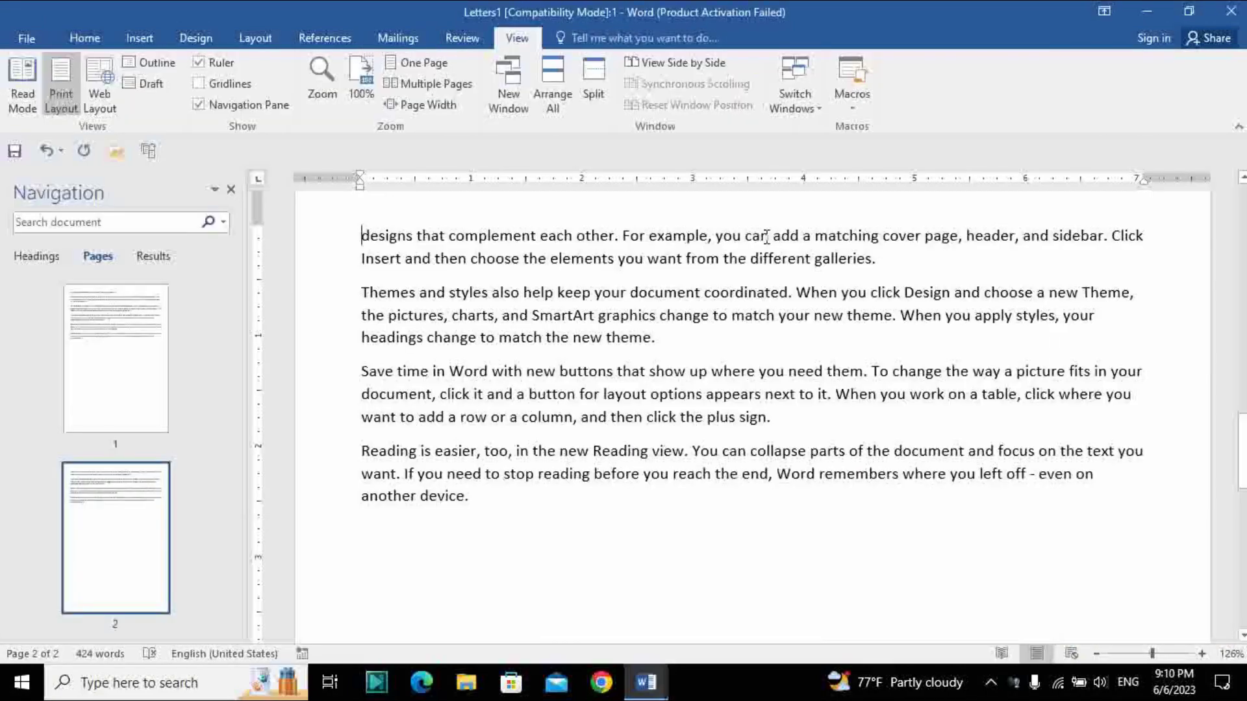
click(552, 97)
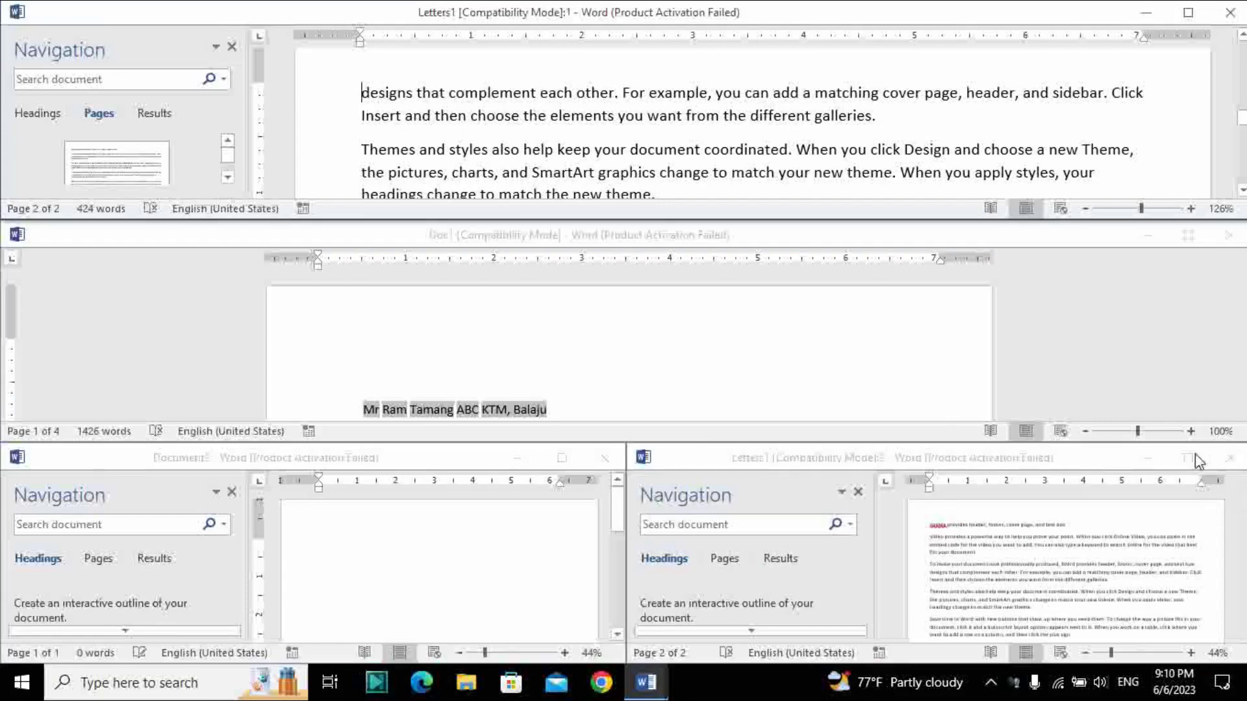
click(1188, 458)
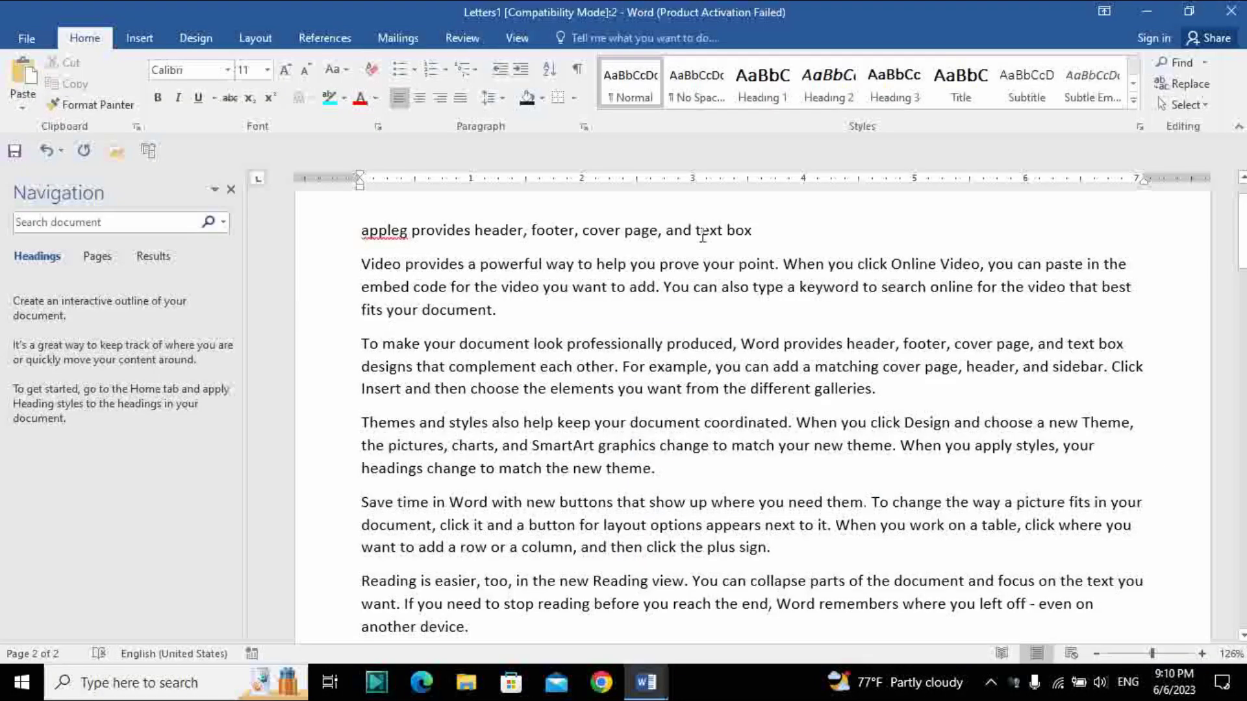
Split the Letters1 window into two panes, then remove the split
click(517, 39)
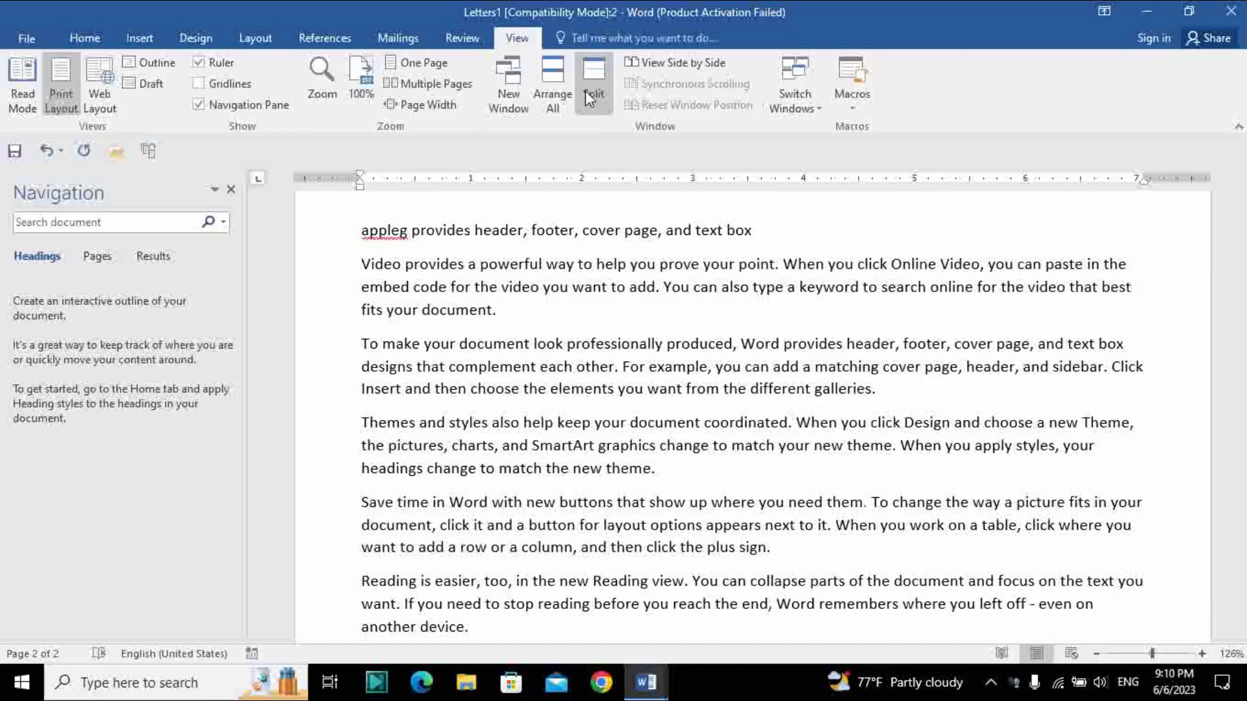
click(594, 89)
click(551, 406)
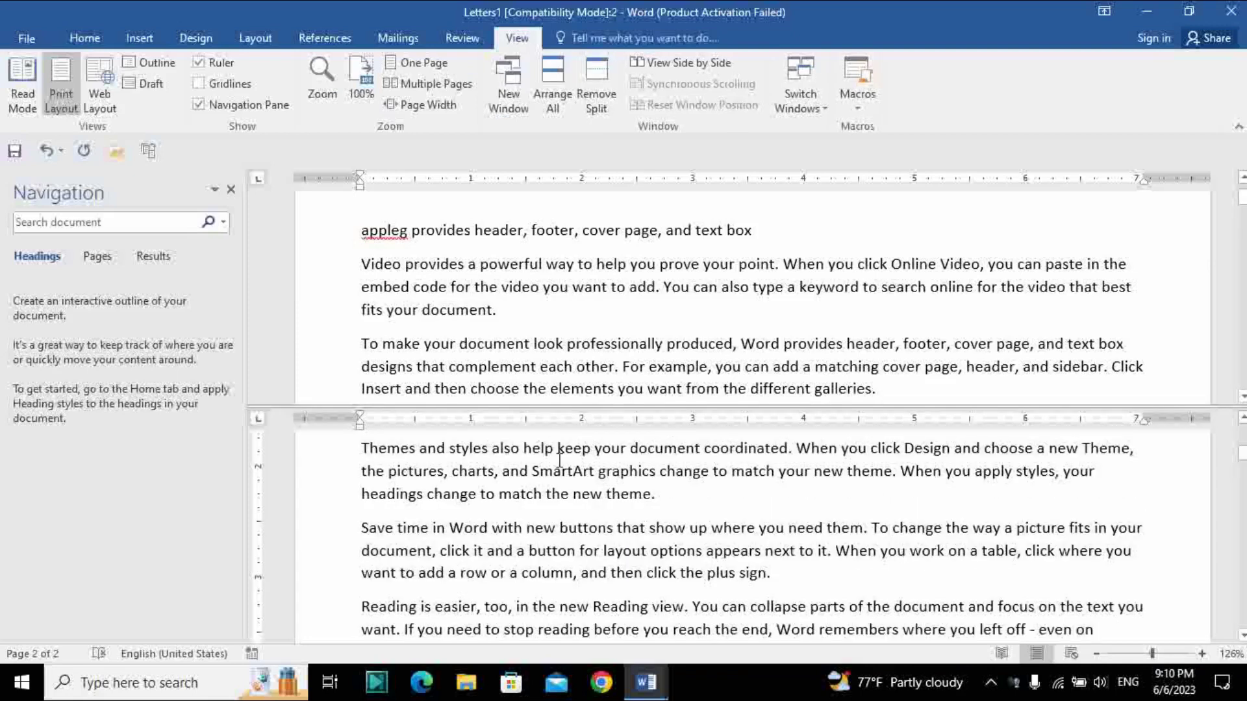
click(455, 449)
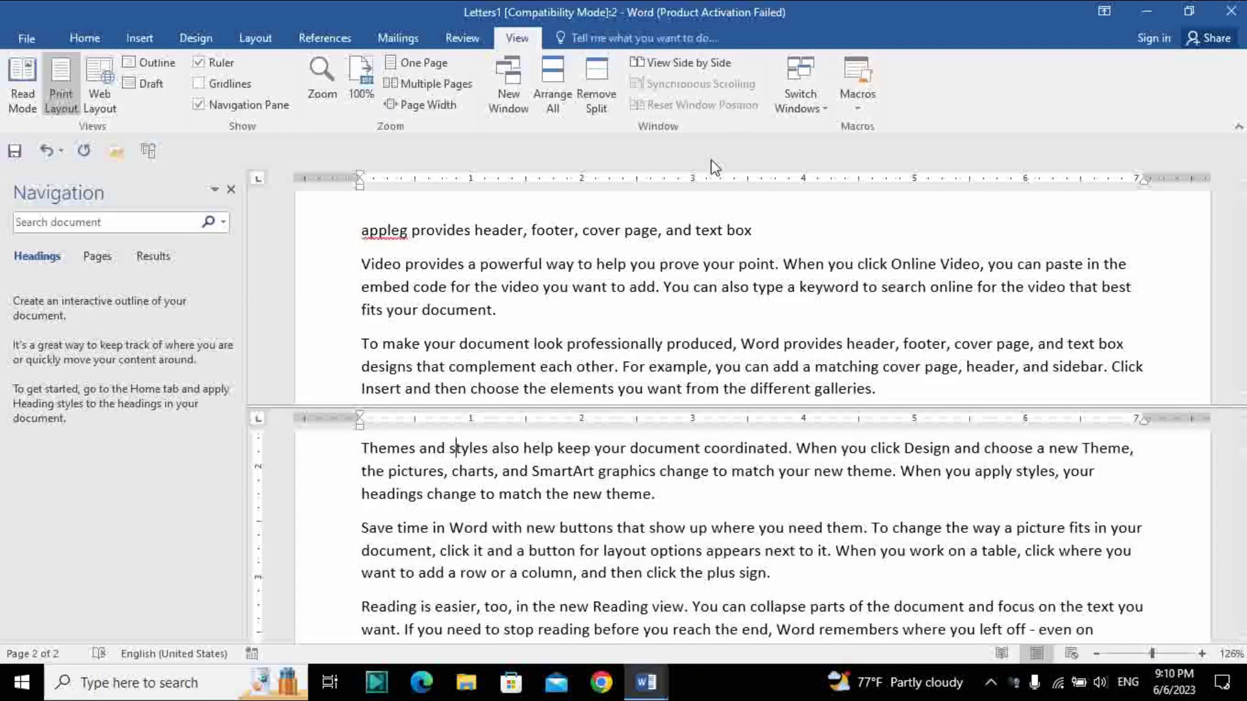
click(590, 83)
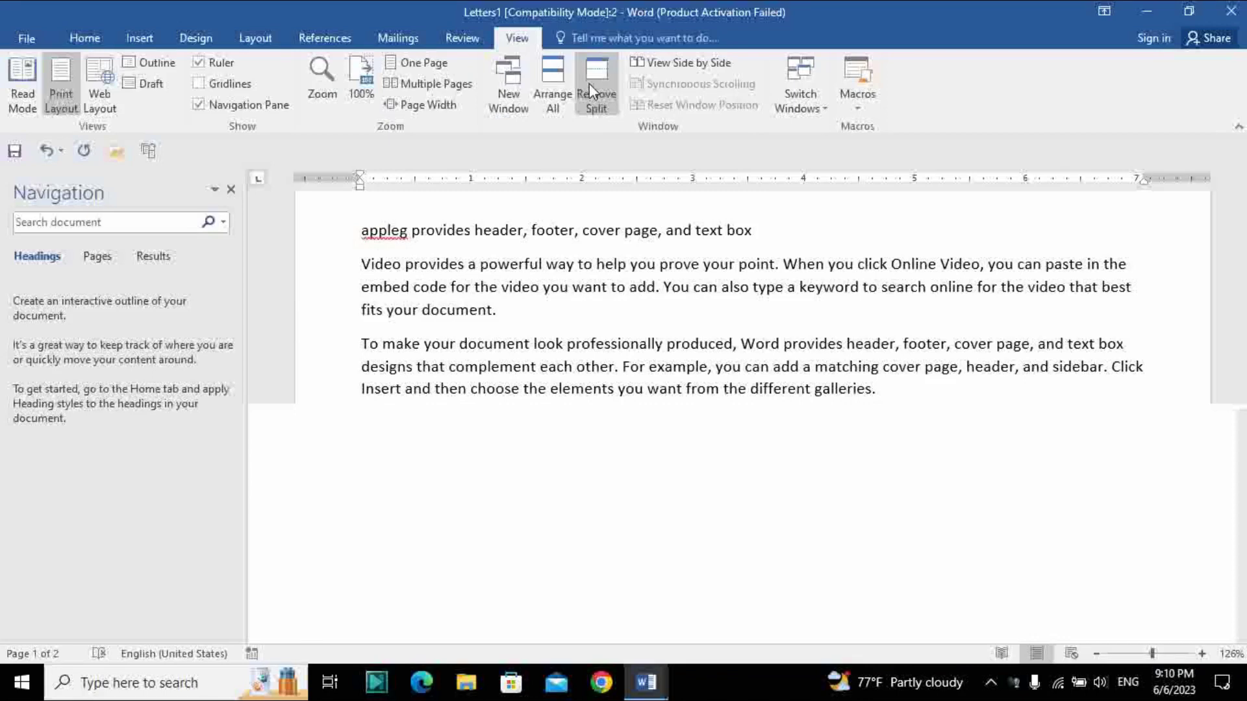
Switch to Document2 and hide its navigation pane
click(817, 108)
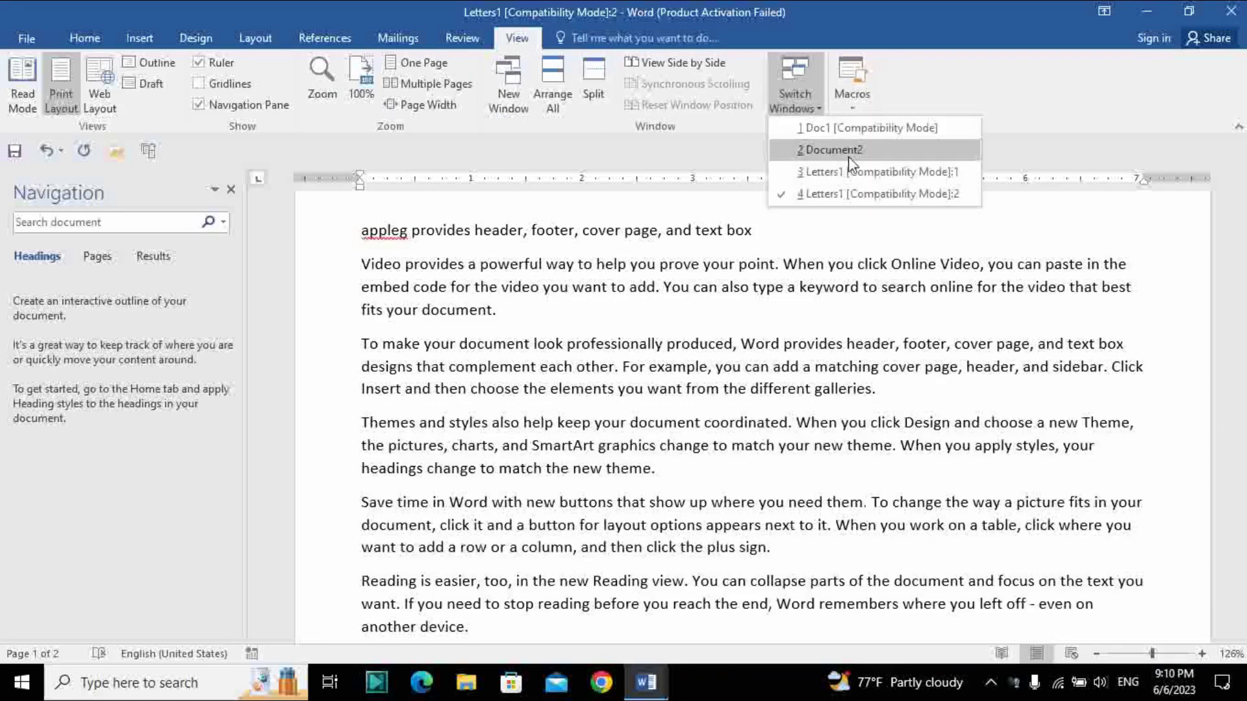
click(831, 150)
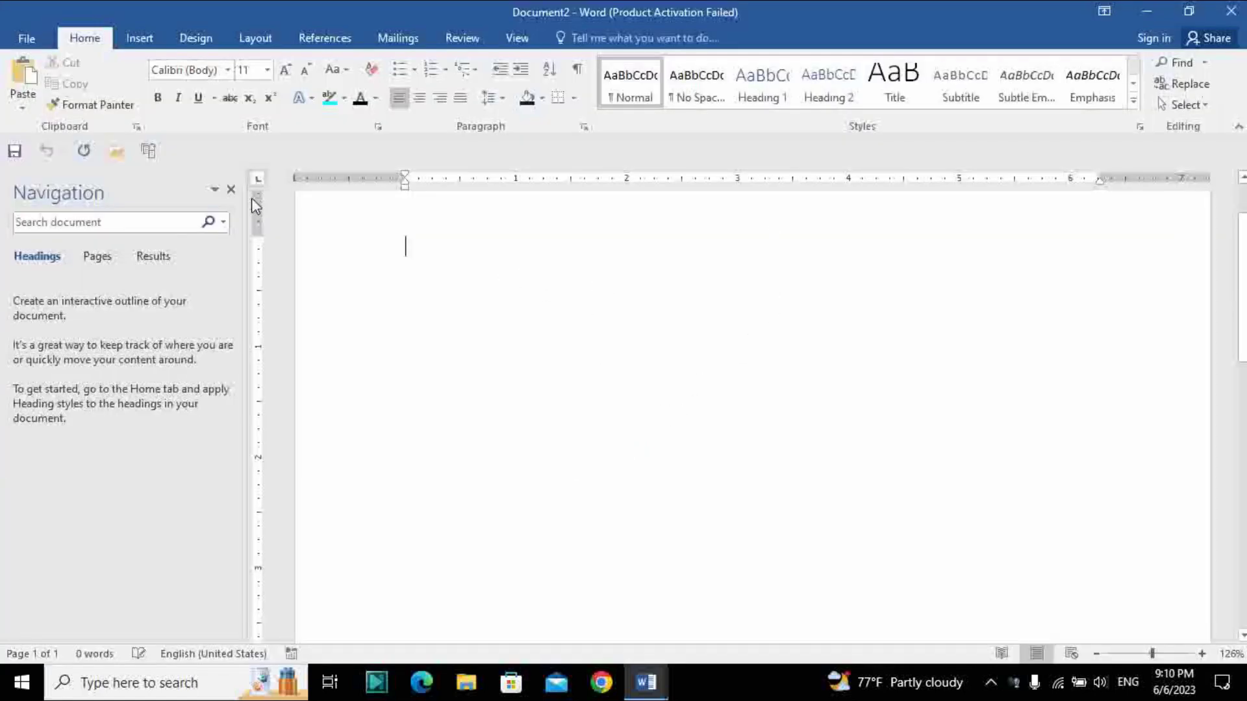
click(233, 190)
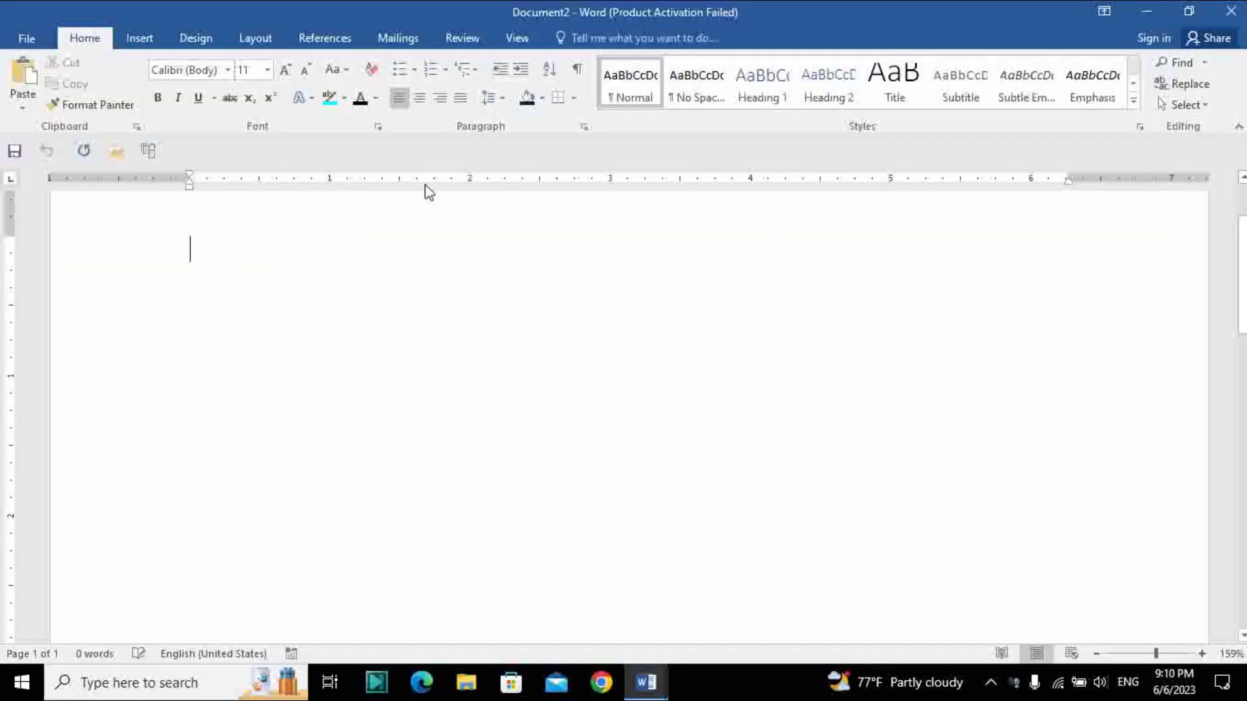
click(514, 39)
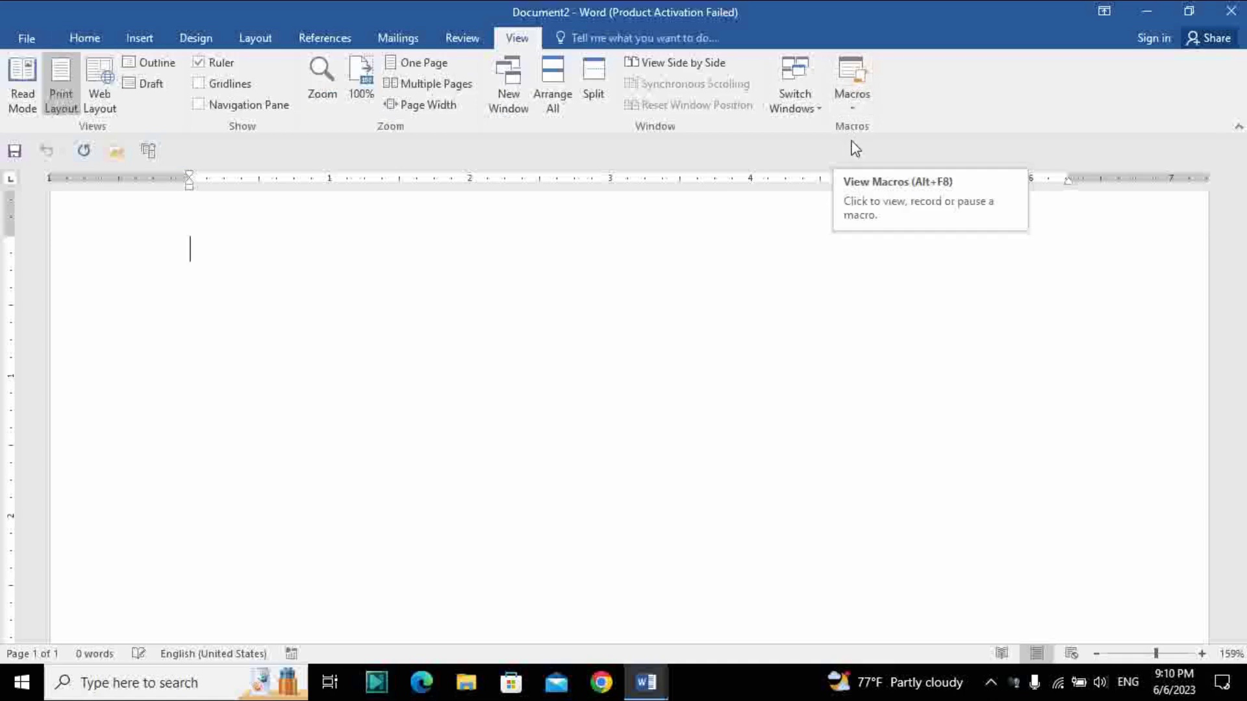
Start recording a new macro, but Word rejects the name as an invalid procedure name
click(851, 109)
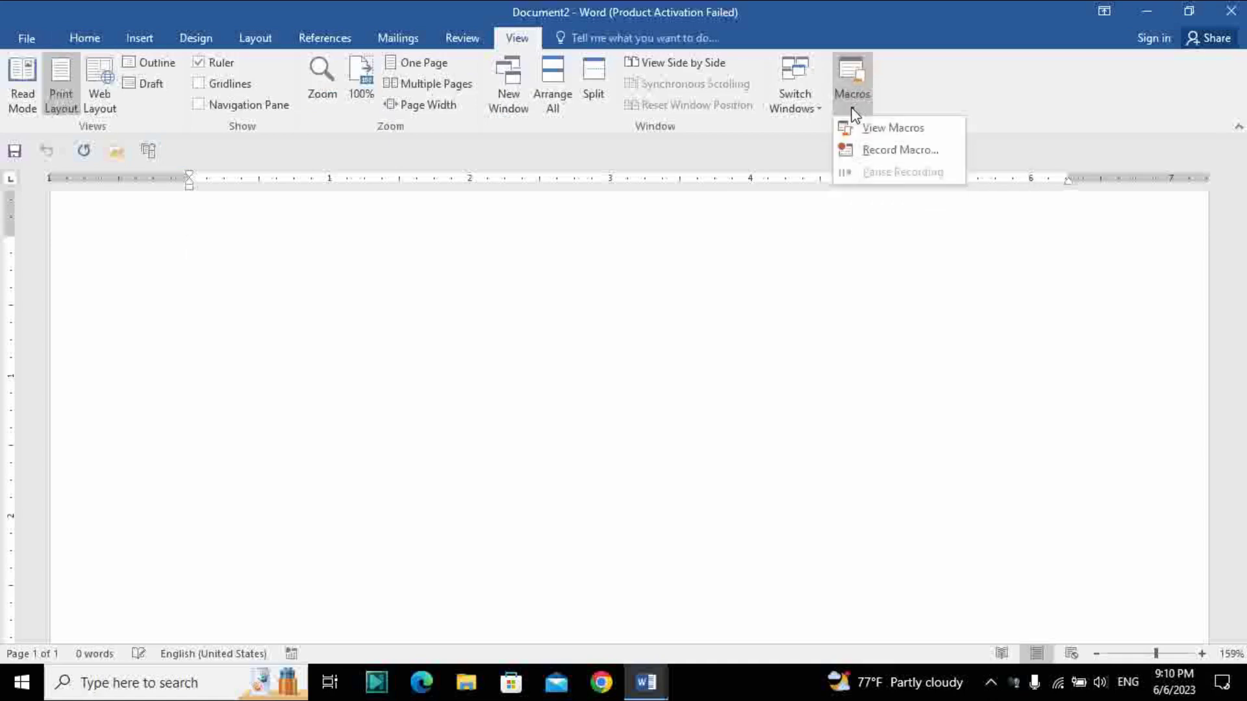
click(878, 155)
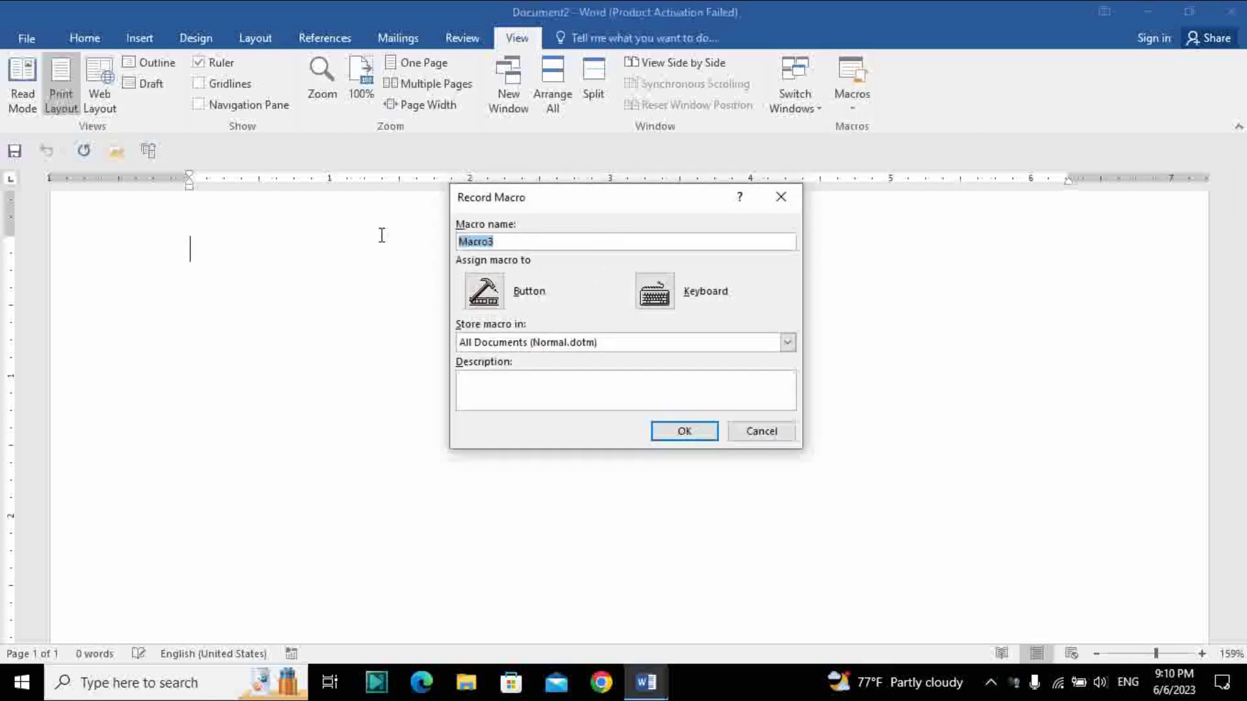
text(nepali)
click(664, 299)
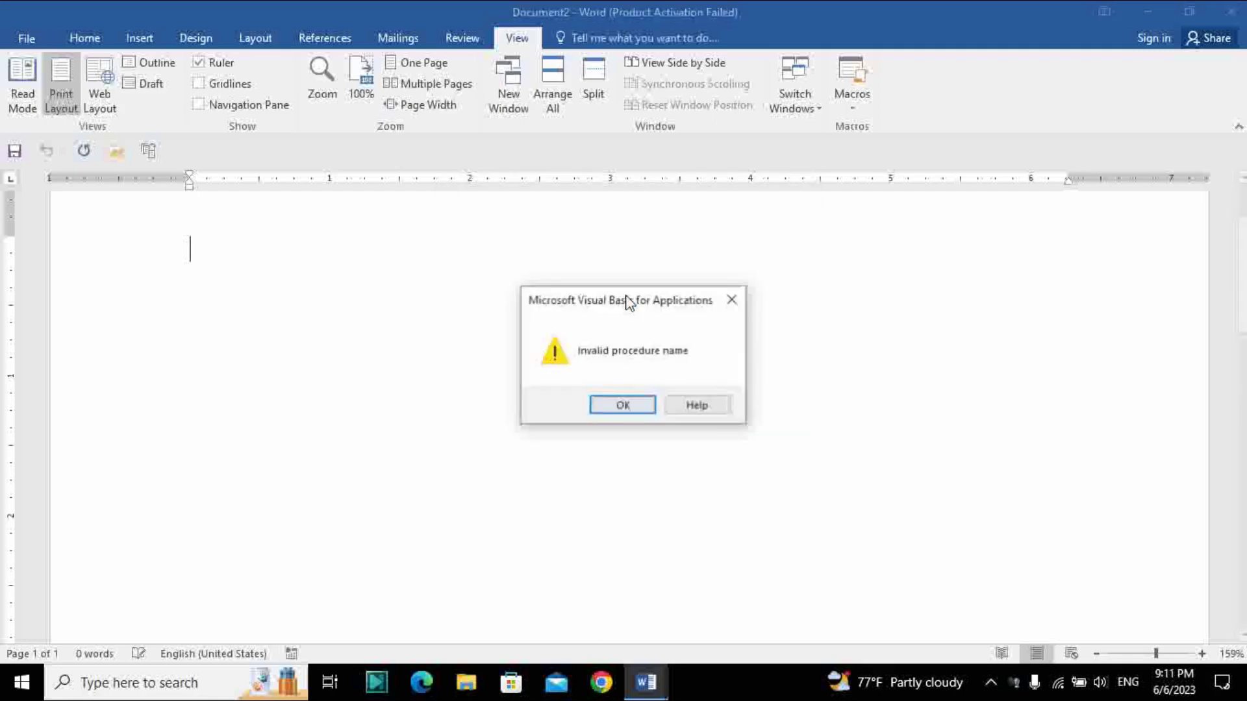
click(624, 406)
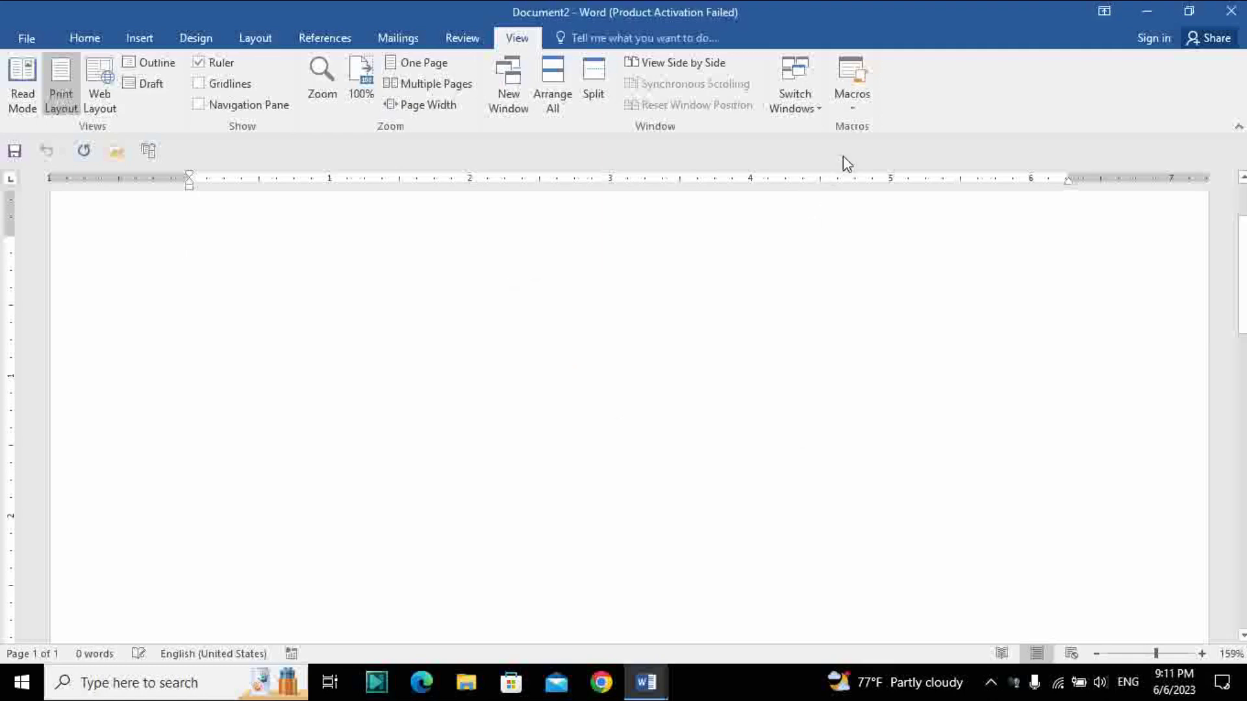
Start recording Macro3 and assign it the Ctrl+M keyboard shortcut
click(852, 104)
click(890, 156)
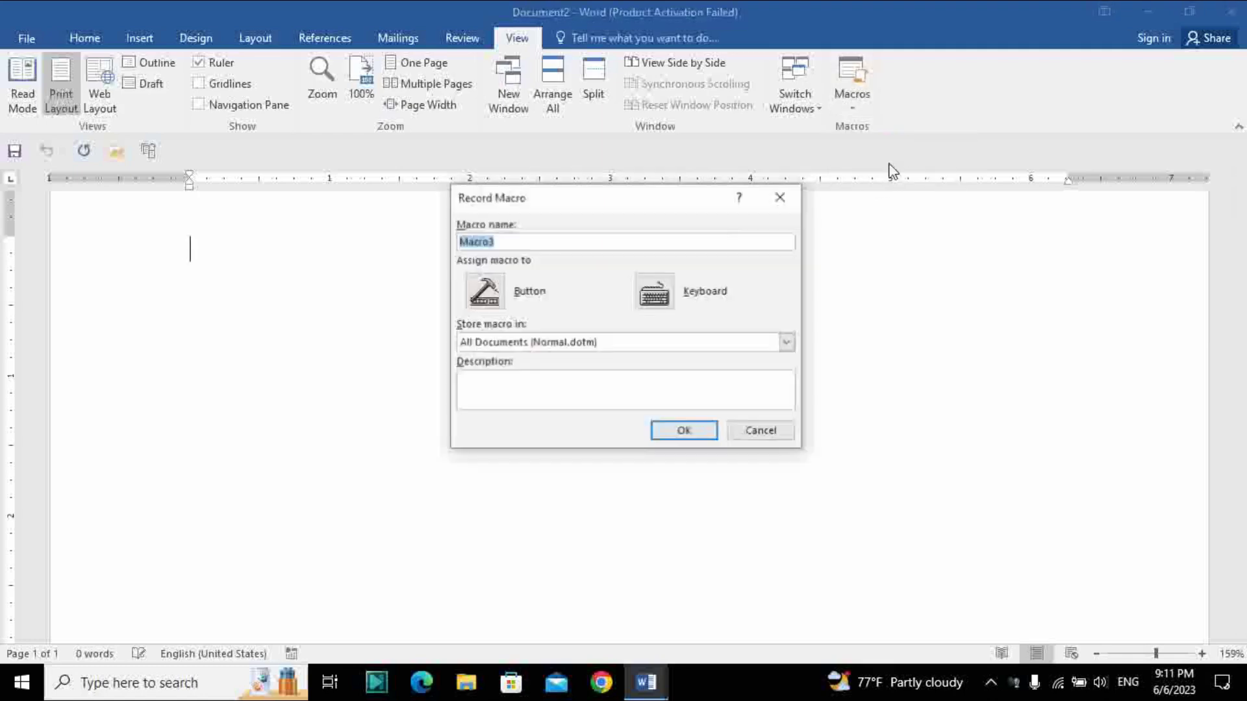
click(656, 300)
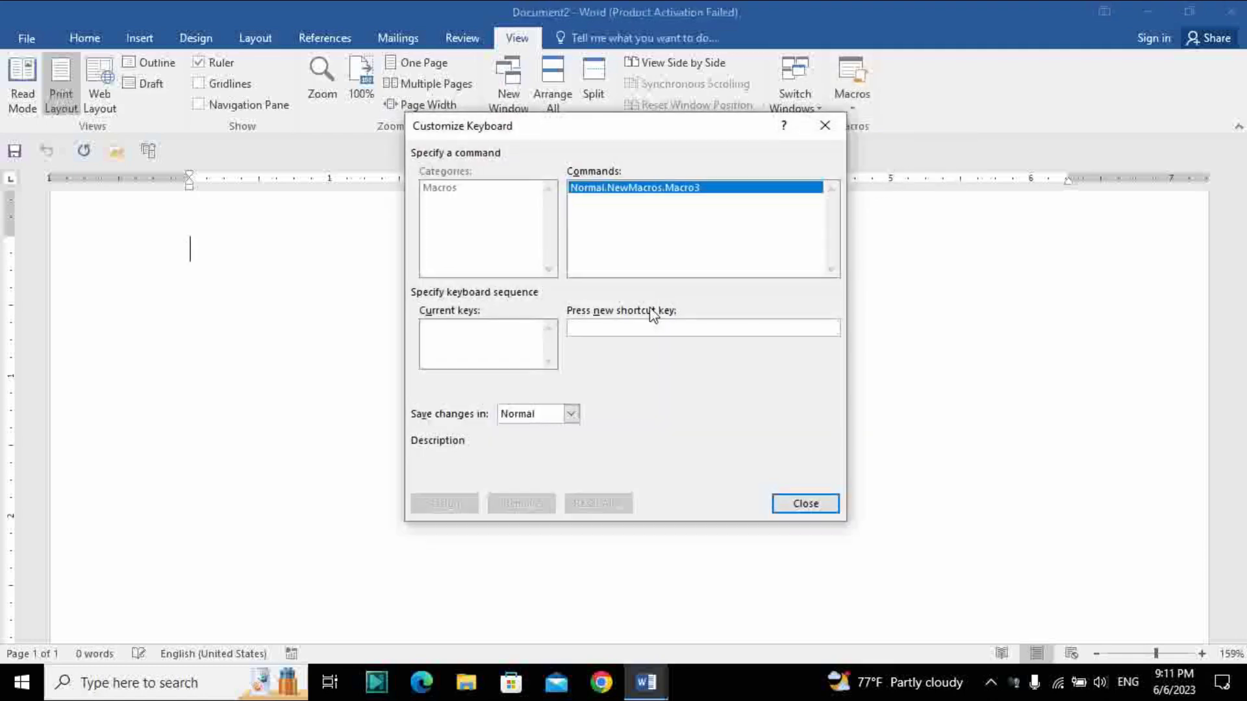
click(617, 324)
key(ctrl+m)
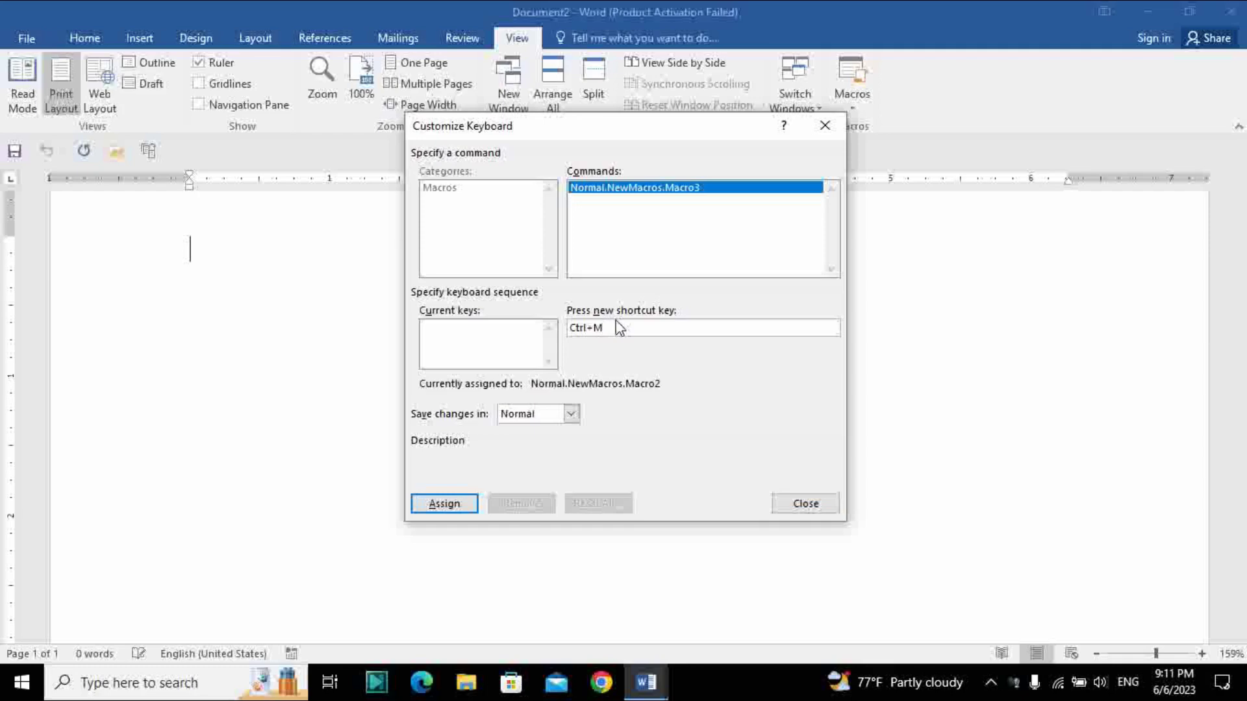
click(442, 504)
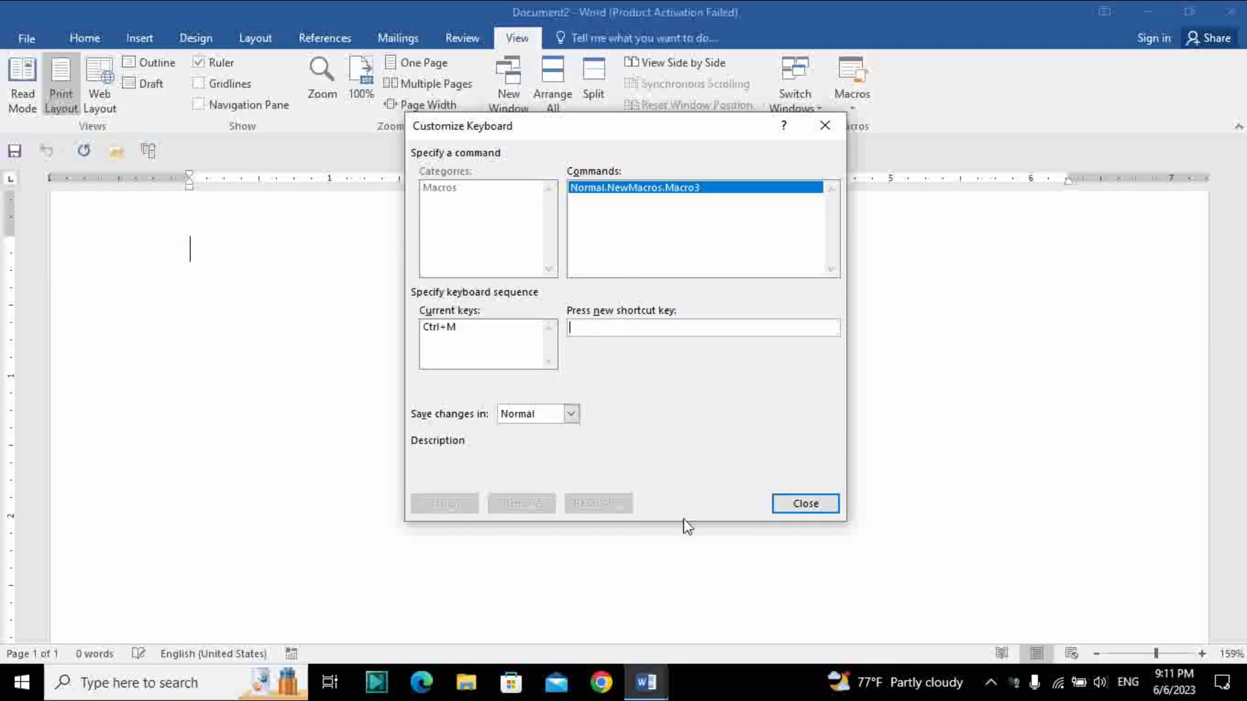
click(812, 506)
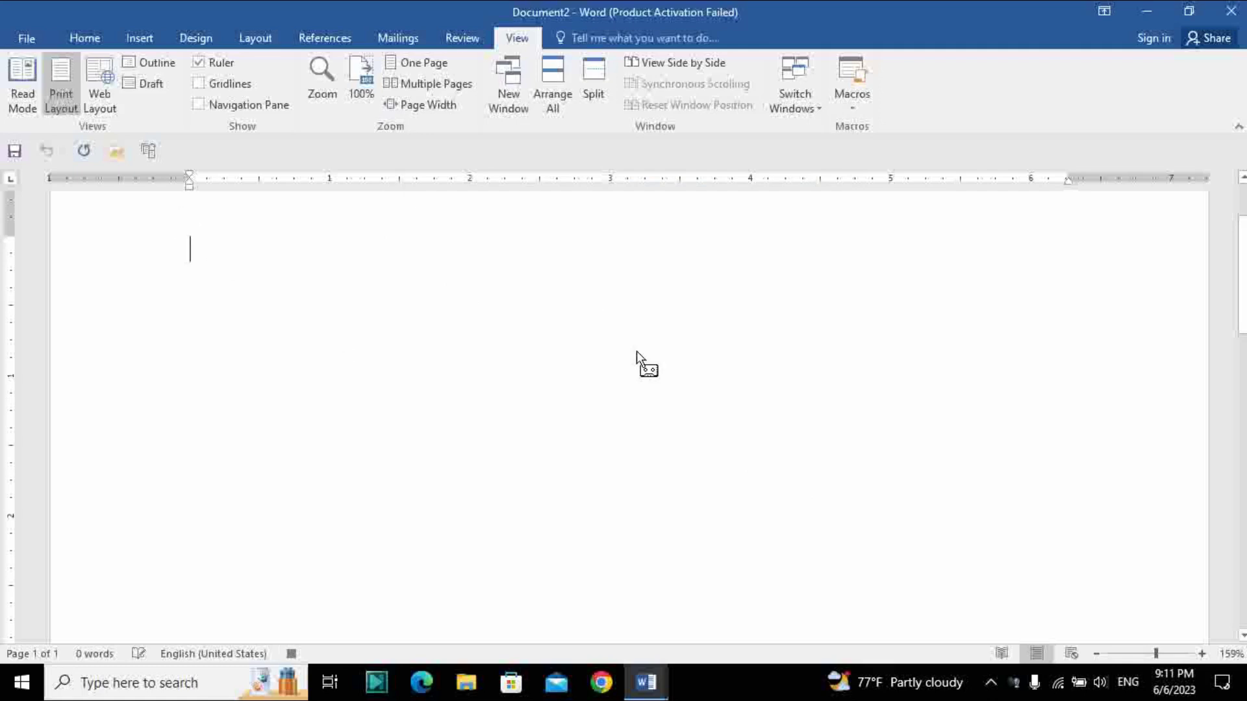
Set the font to Preeti with underline, then stop recording Macro3
click(85, 39)
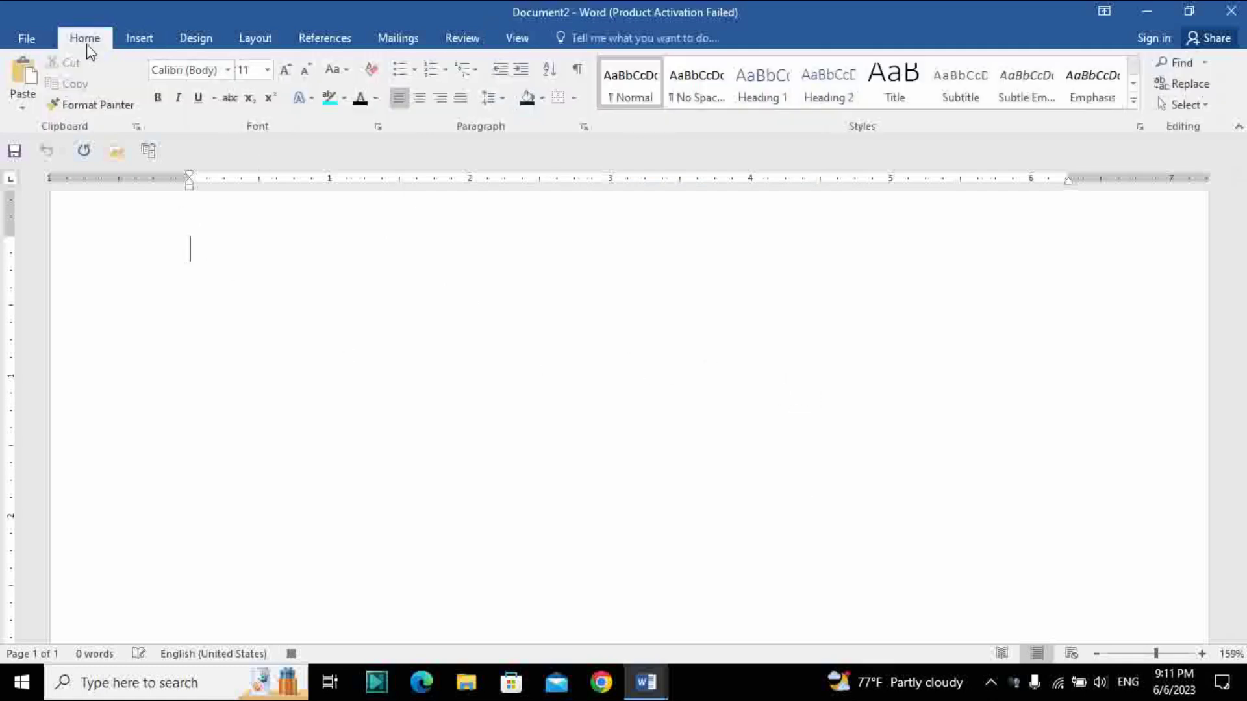
click(219, 70)
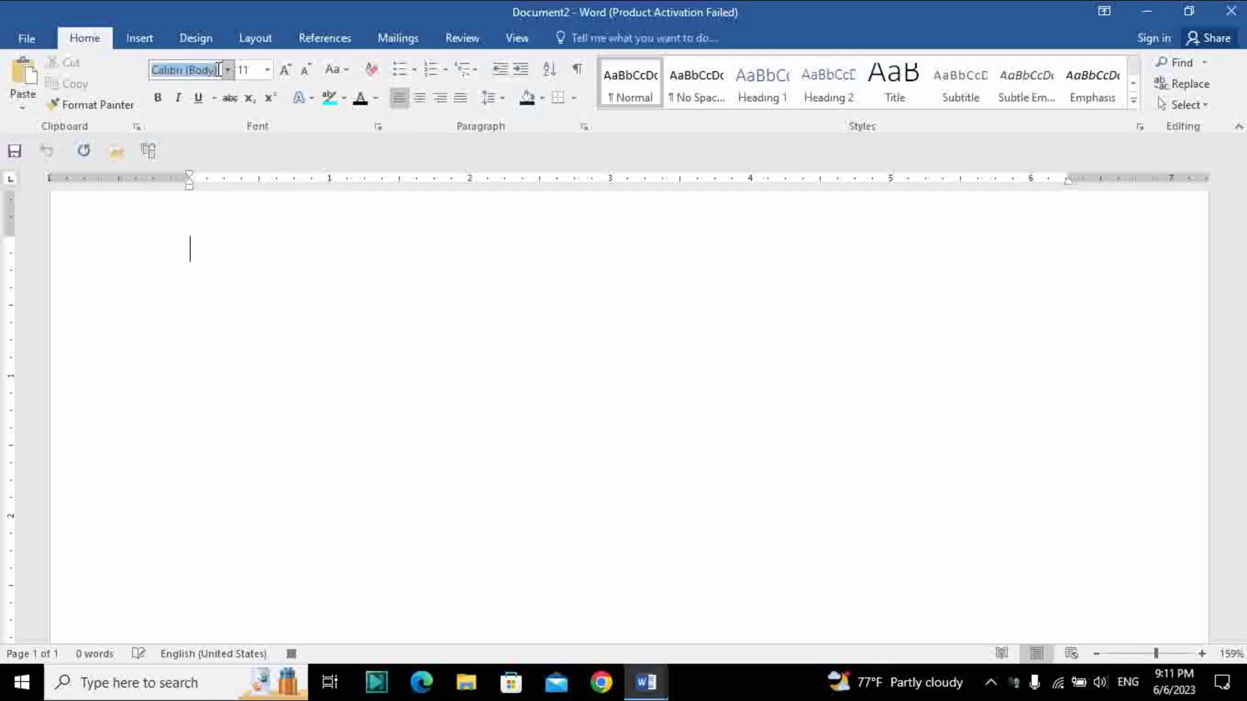
text(Preeti)
click(197, 100)
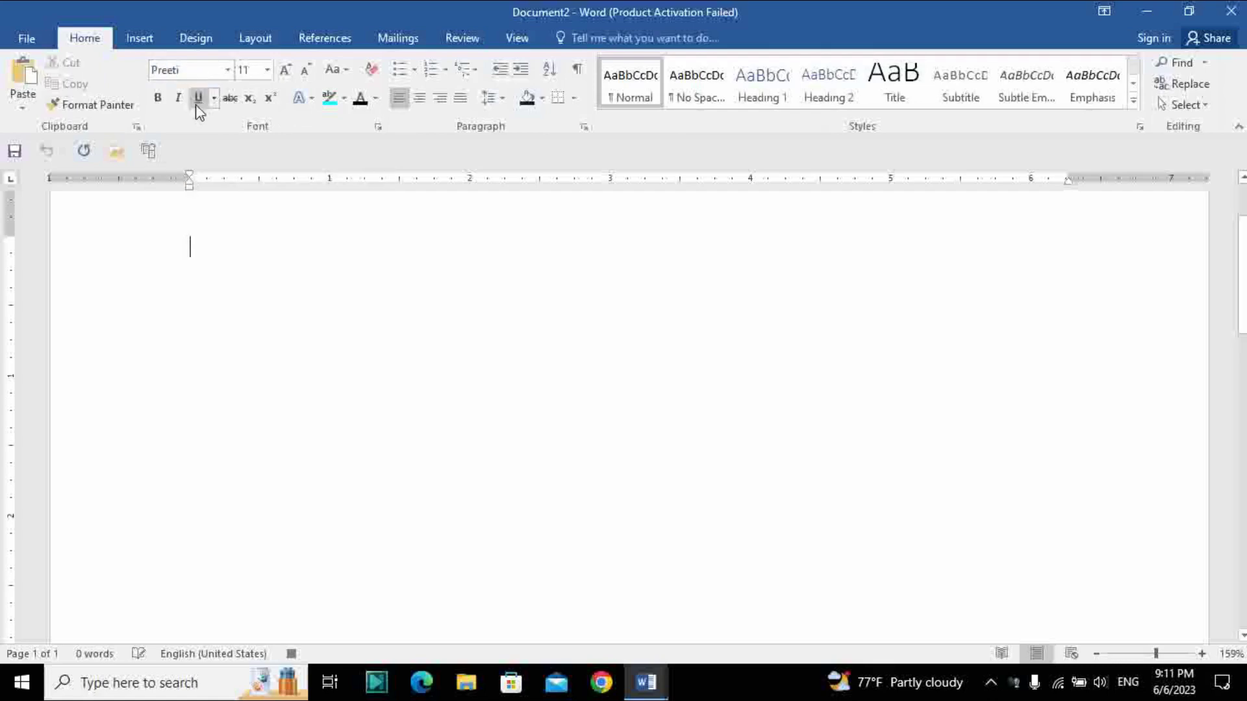
click(519, 48)
click(852, 104)
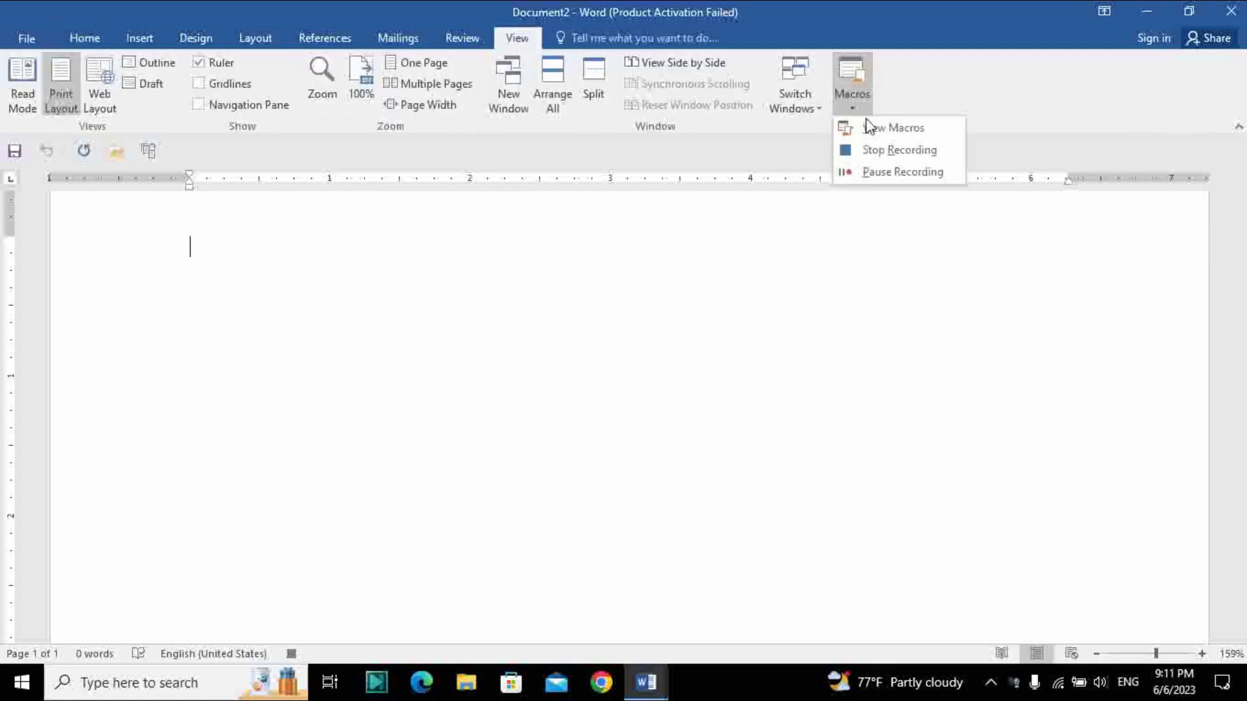
click(887, 154)
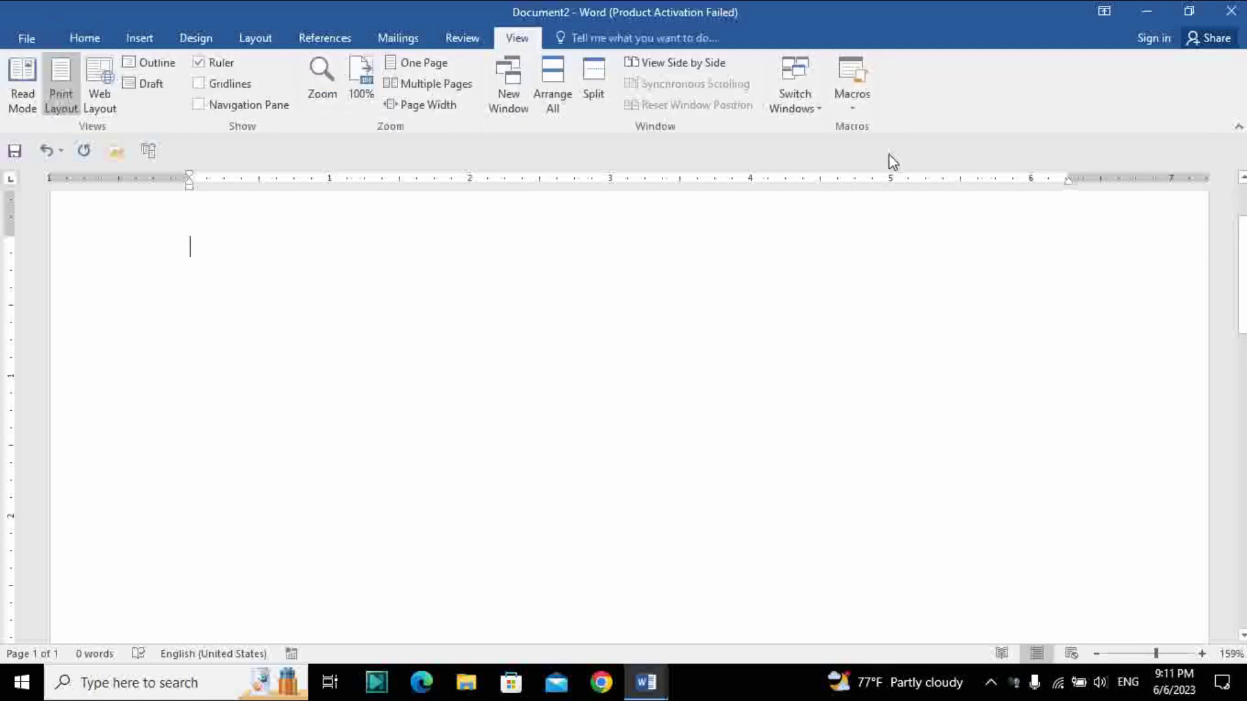
Start recording a macro named en and assign it the Ctrl+Q shortcut
click(852, 104)
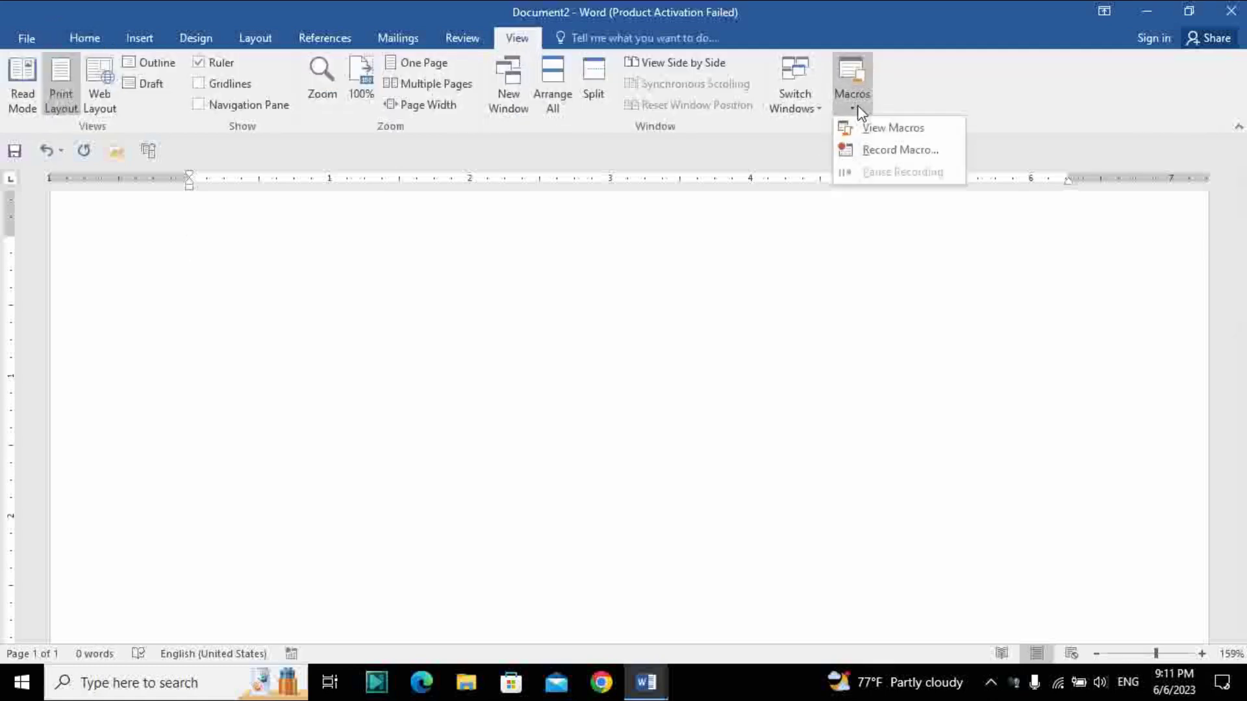
click(869, 150)
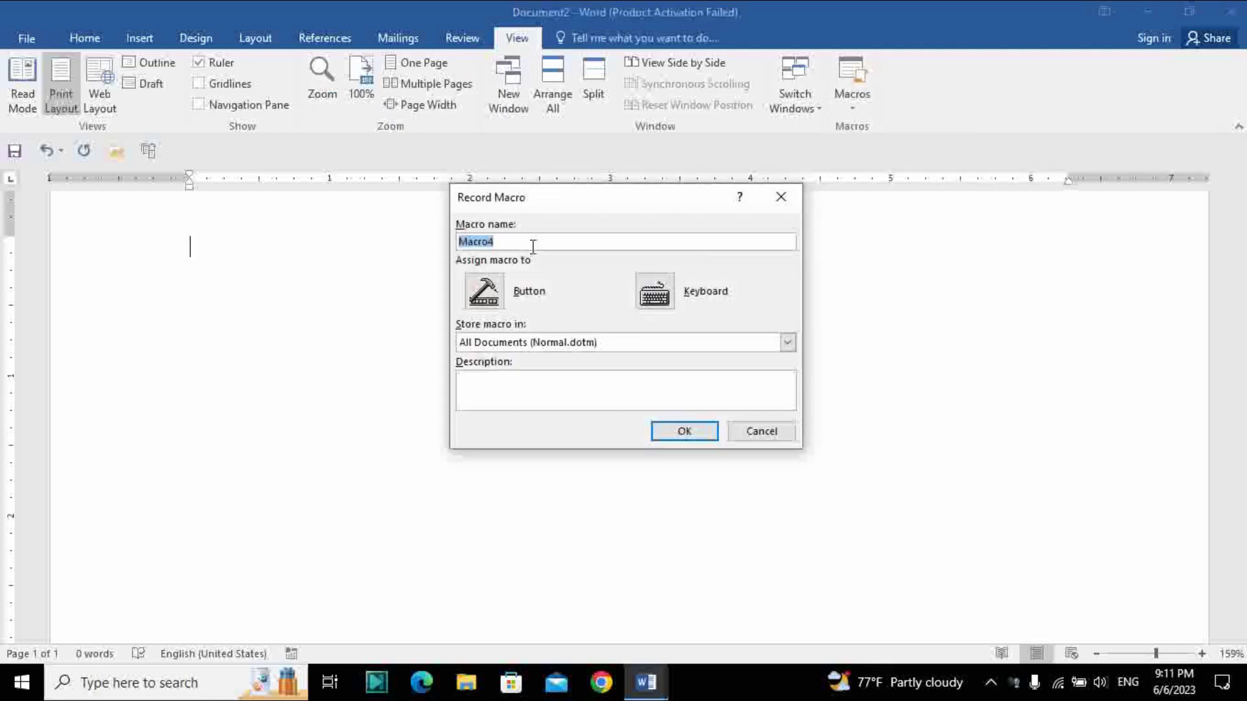
text(en)
click(655, 291)
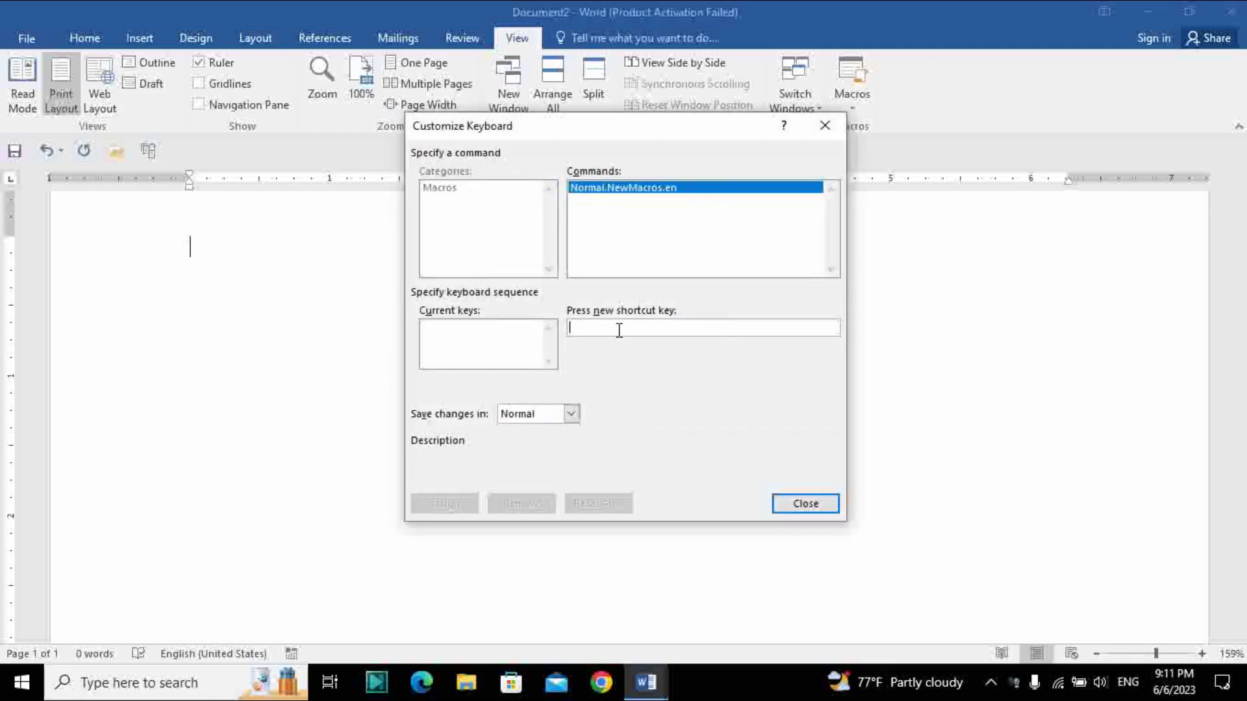
key(ctrl+q)
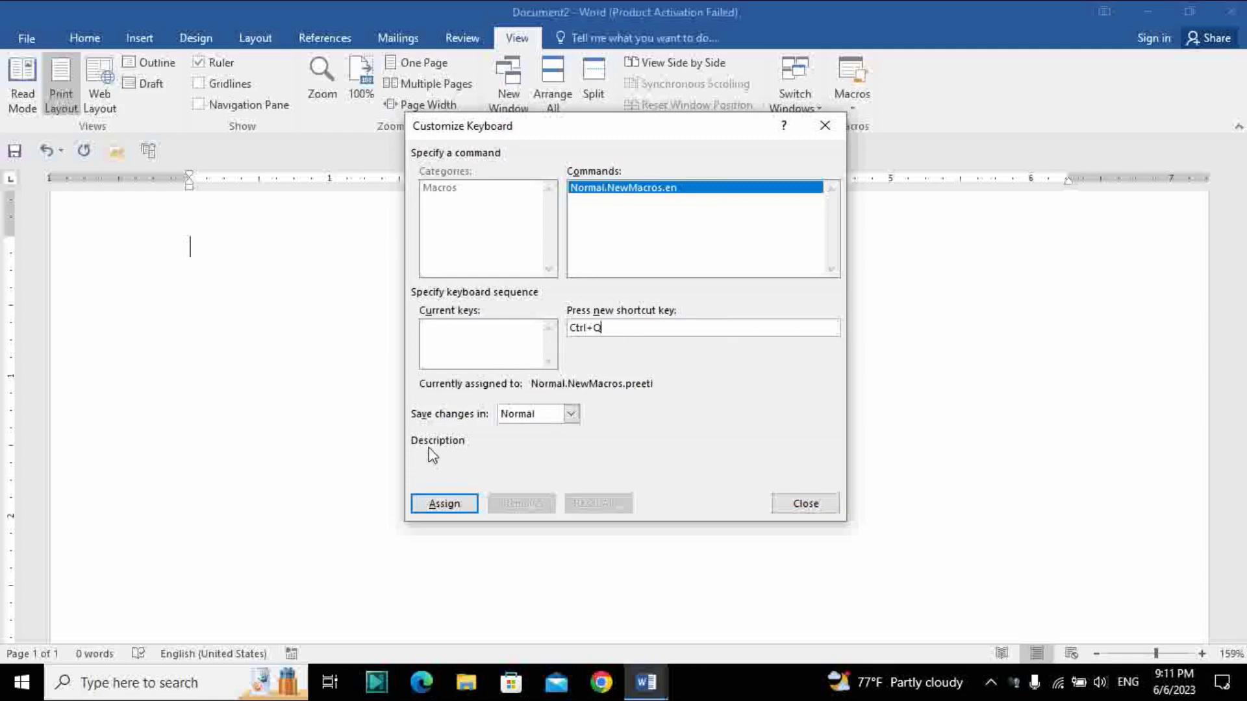
click(458, 500)
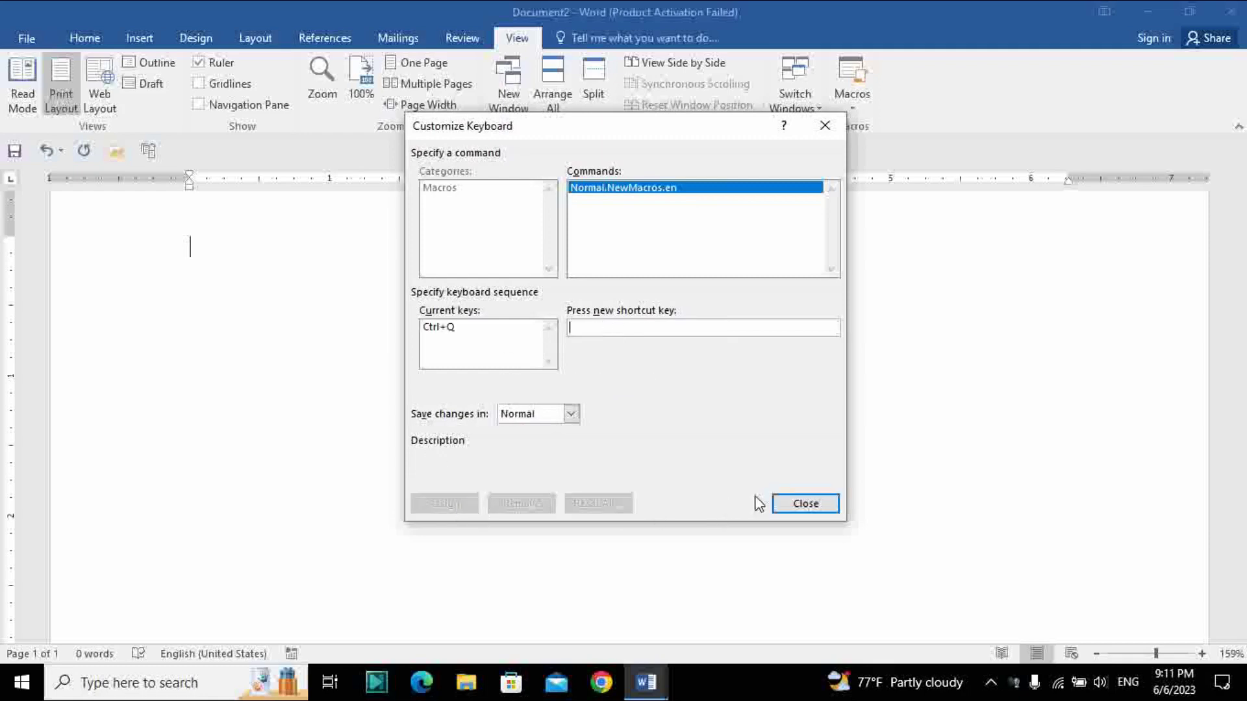
click(822, 507)
Set the font to Calibri Light (Headings) while recording
click(85, 37)
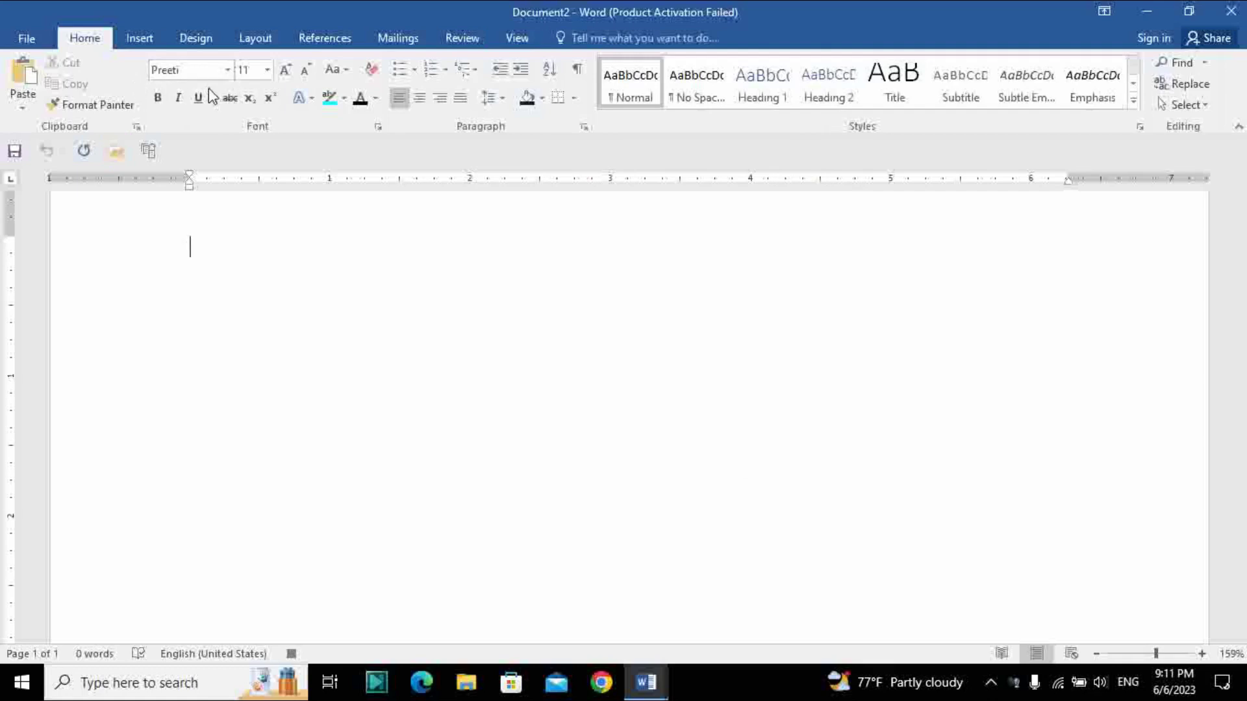
click(231, 72)
click(201, 110)
Stop recording the en macro
click(517, 37)
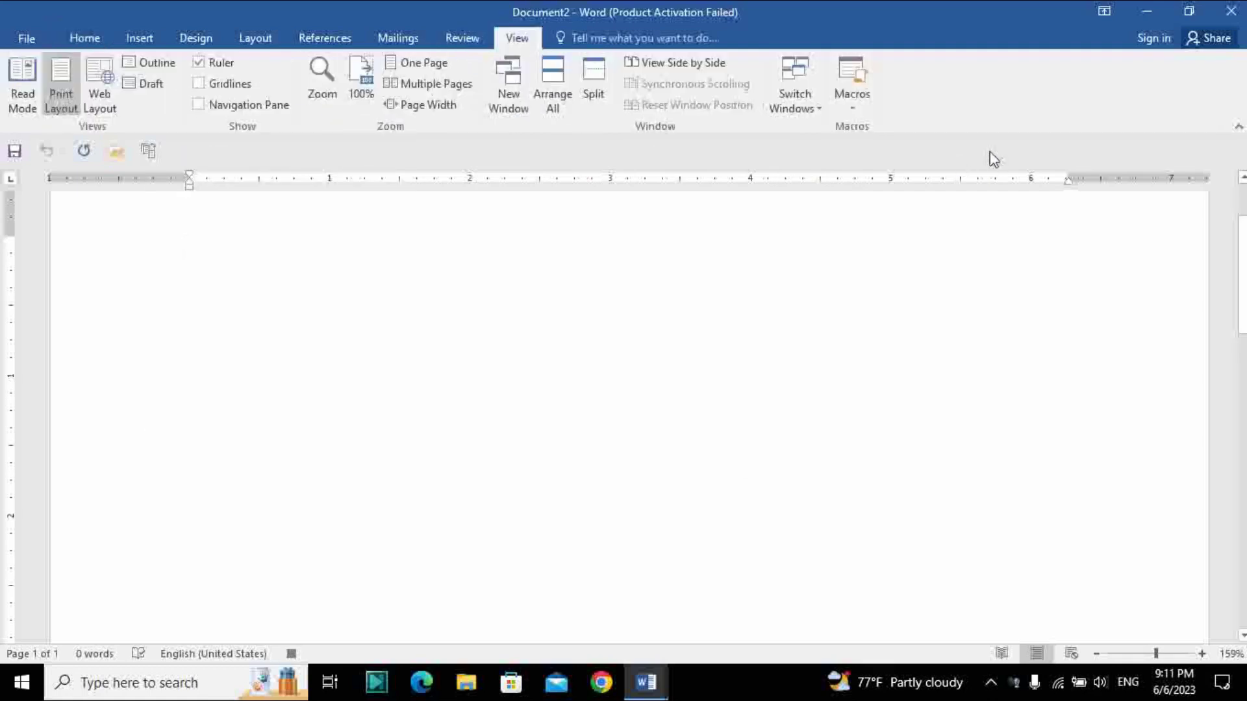
click(852, 100)
click(899, 150)
Type test words 'dgfdg', 'joijaog', 'gslakgj', switching fonts via the macro shortcuts, then select the line
click(86, 40)
text(dgfdg)
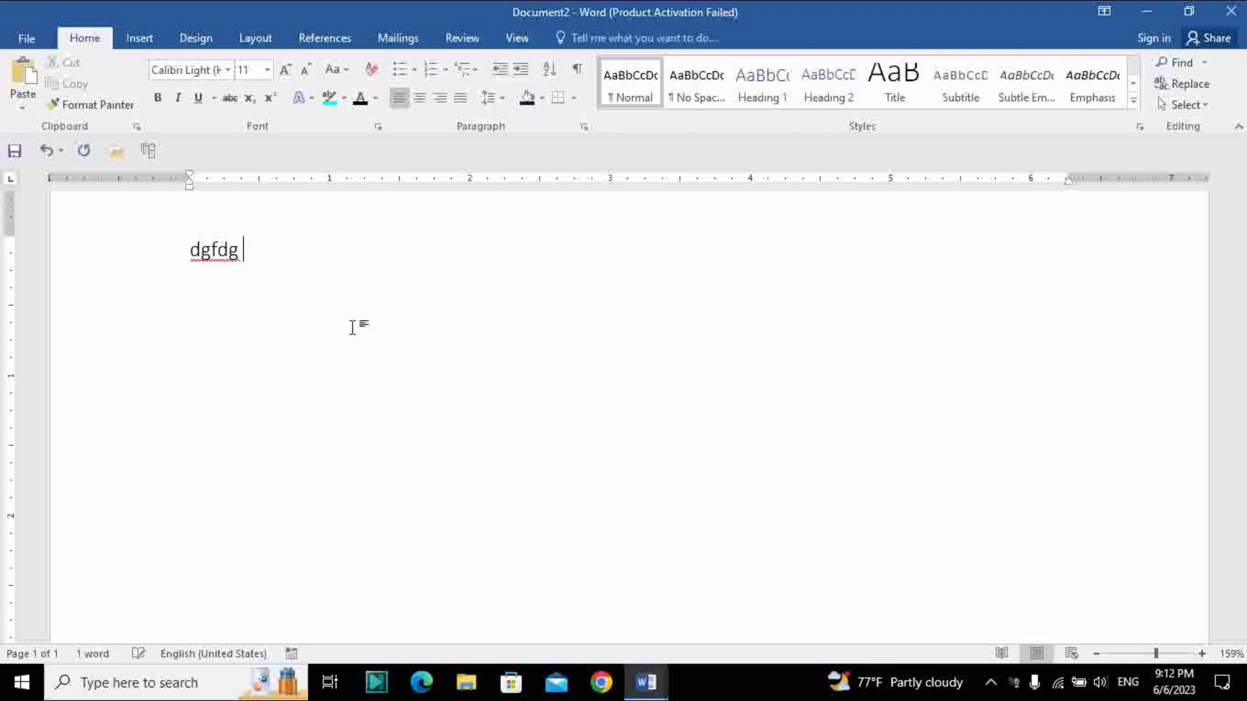
key(ctrl+shift+p)
text(joijaog)
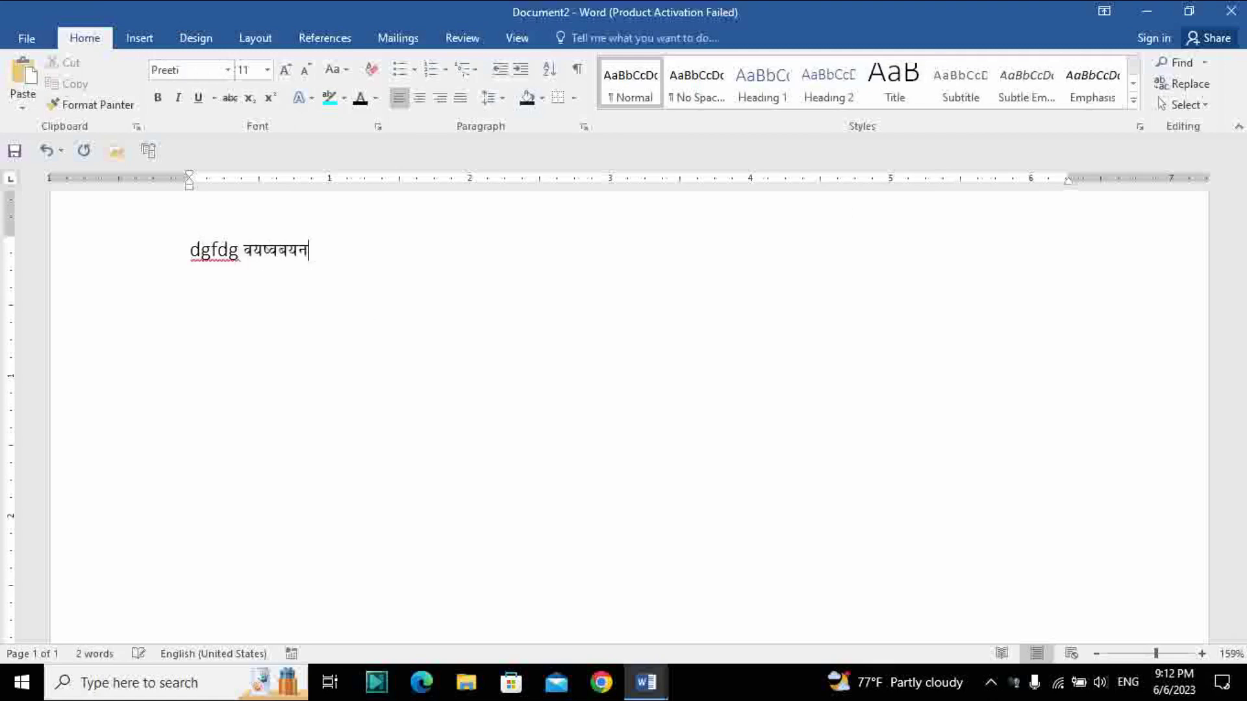
key(ctrl+space)
text(gslakgj)
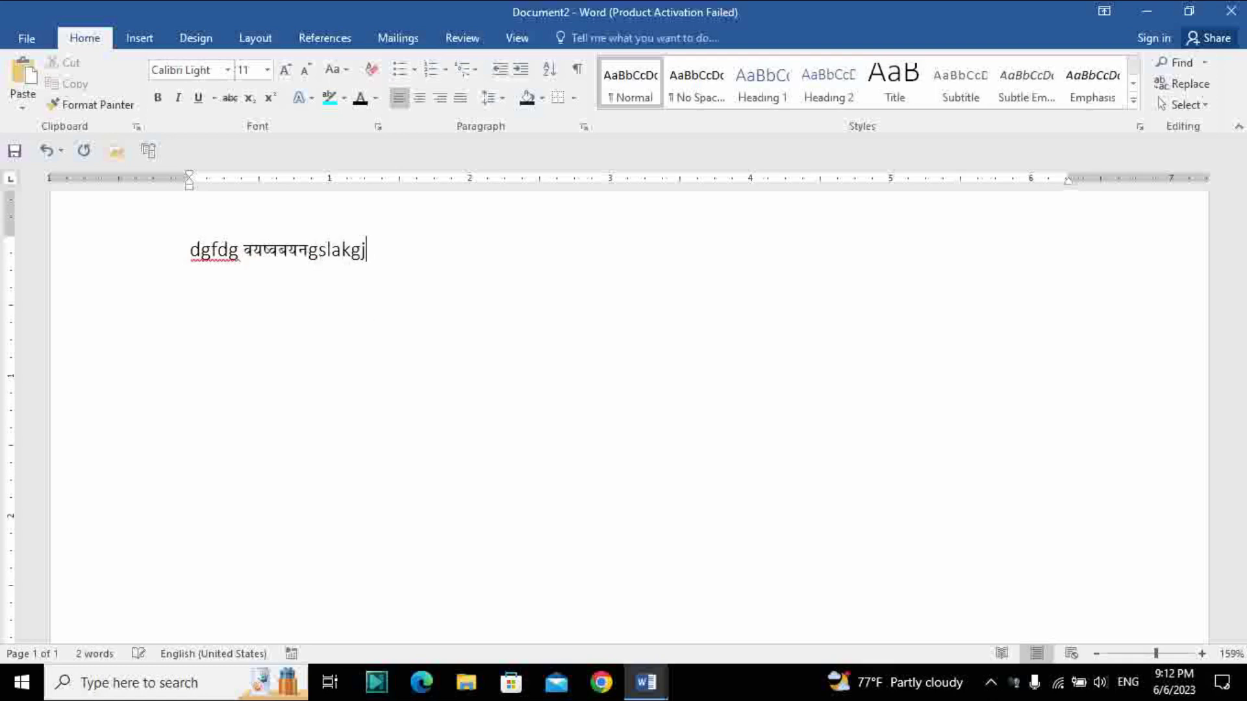
click(76, 251)
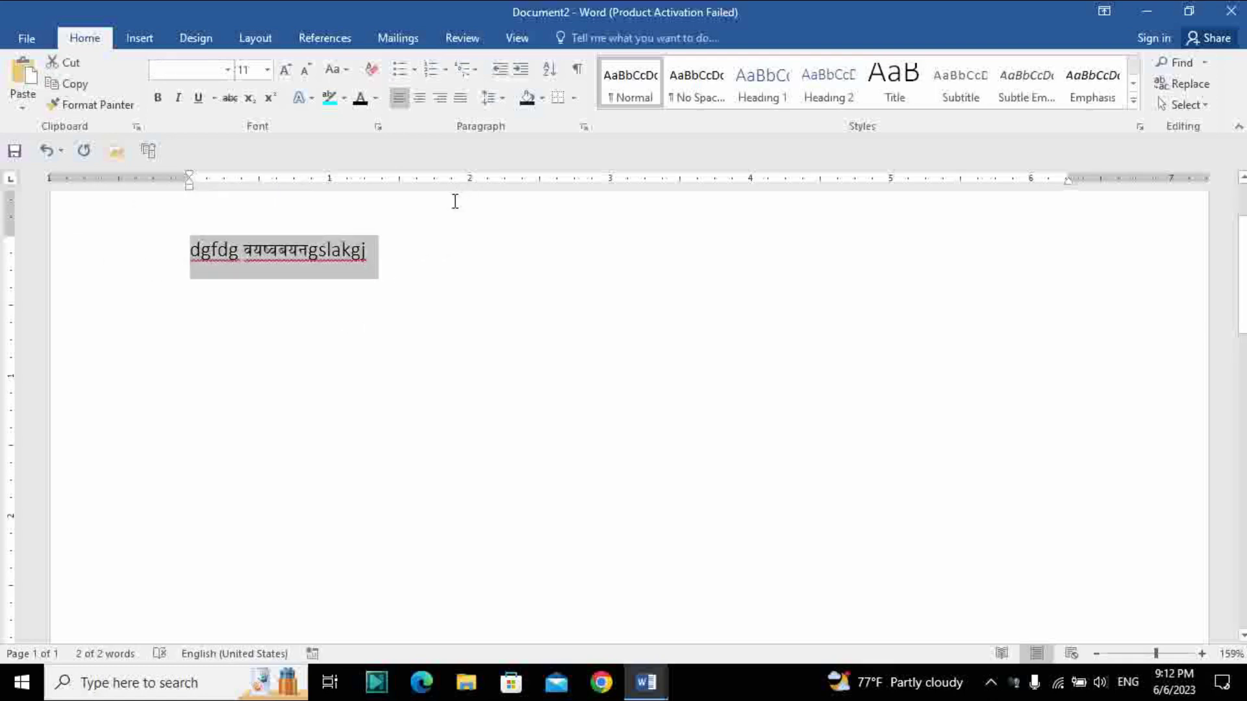
Delete the preeti and english macros from the Macros list, keeping en and Macro1–Macro3
click(518, 38)
click(864, 110)
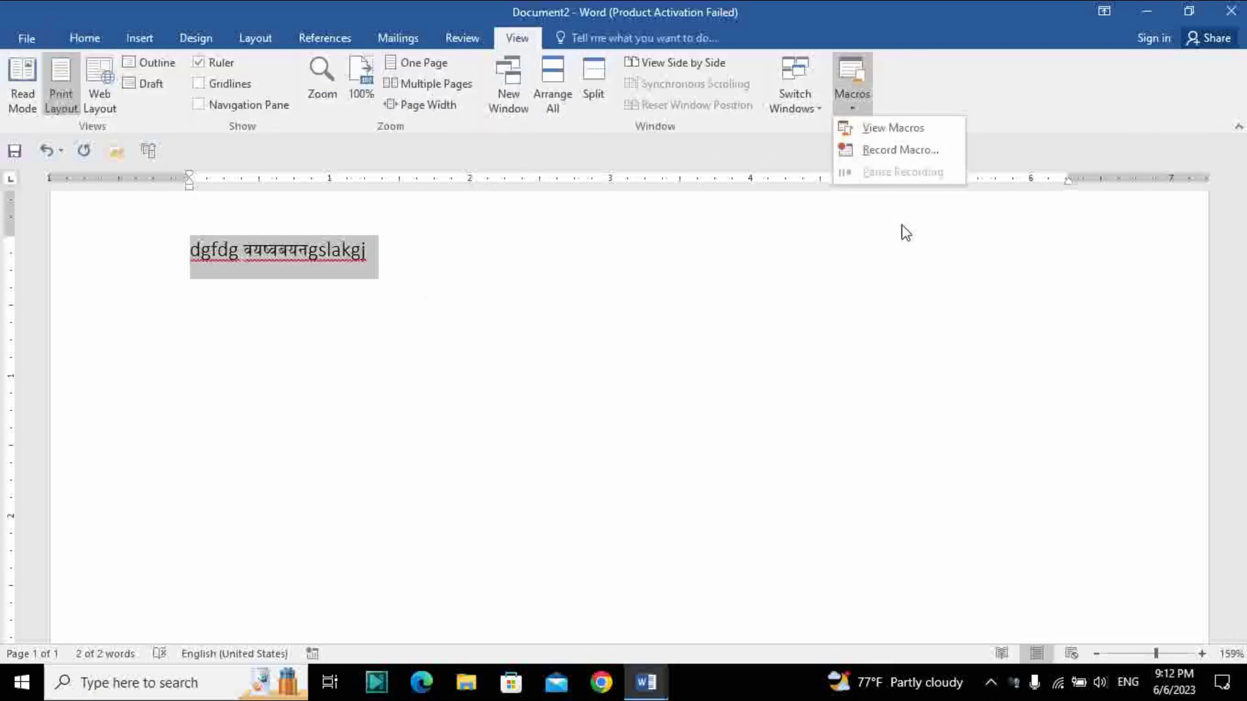
click(896, 128)
click(445, 285)
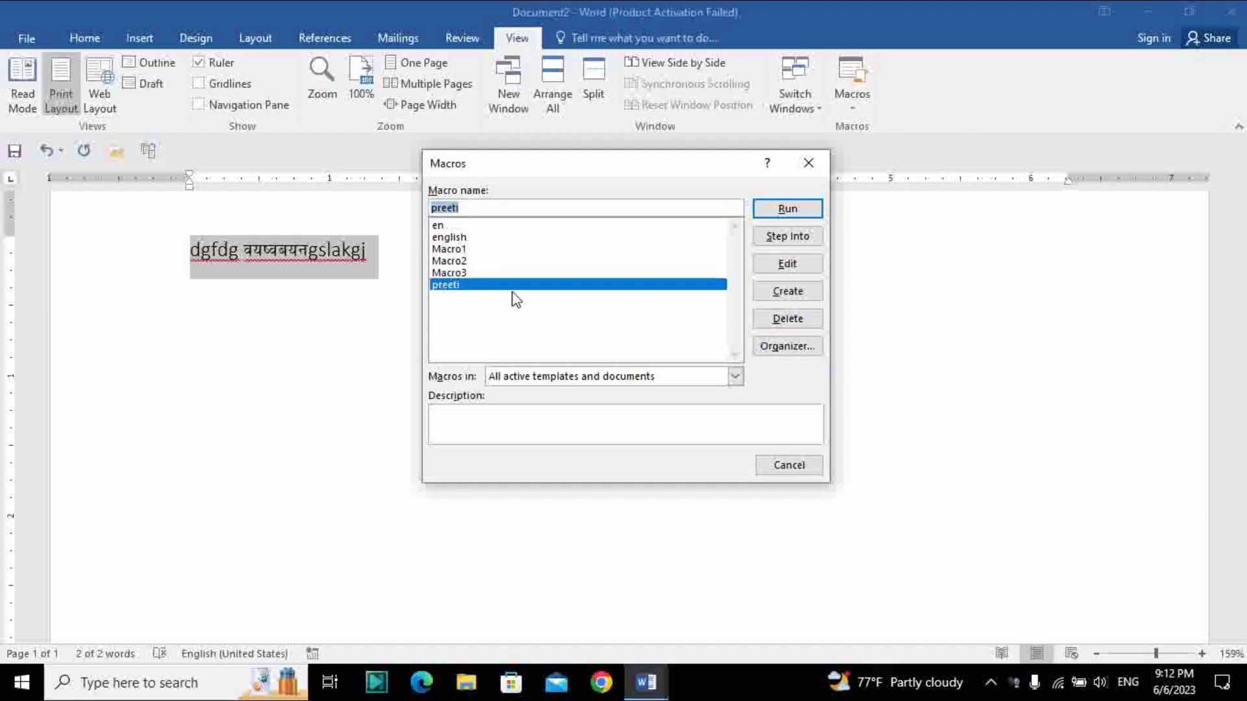
click(787, 318)
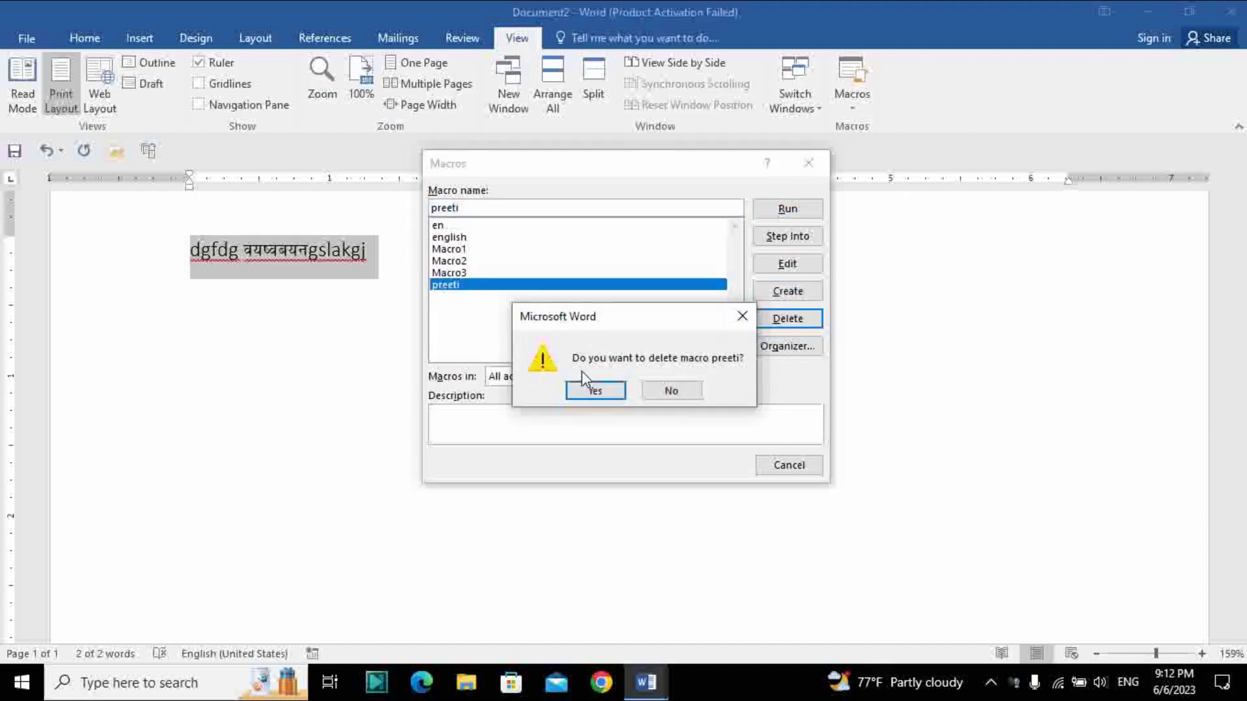
click(591, 389)
click(450, 237)
click(787, 318)
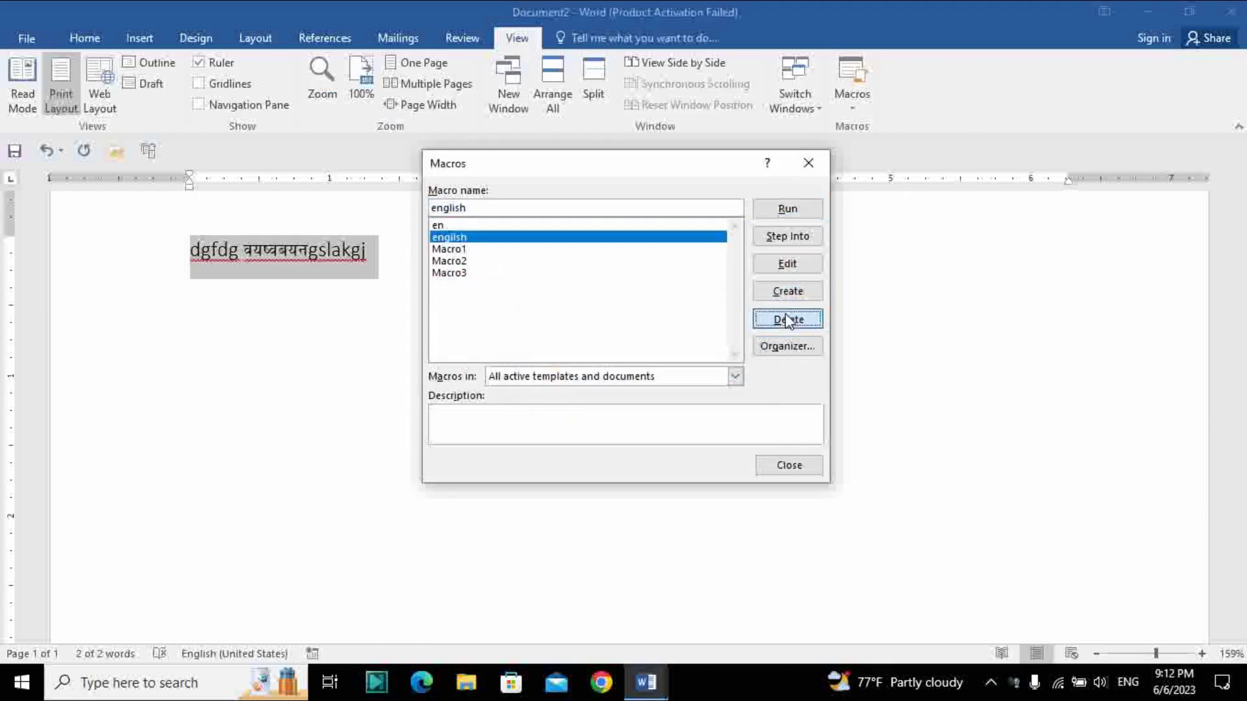
click(596, 392)
click(789, 465)
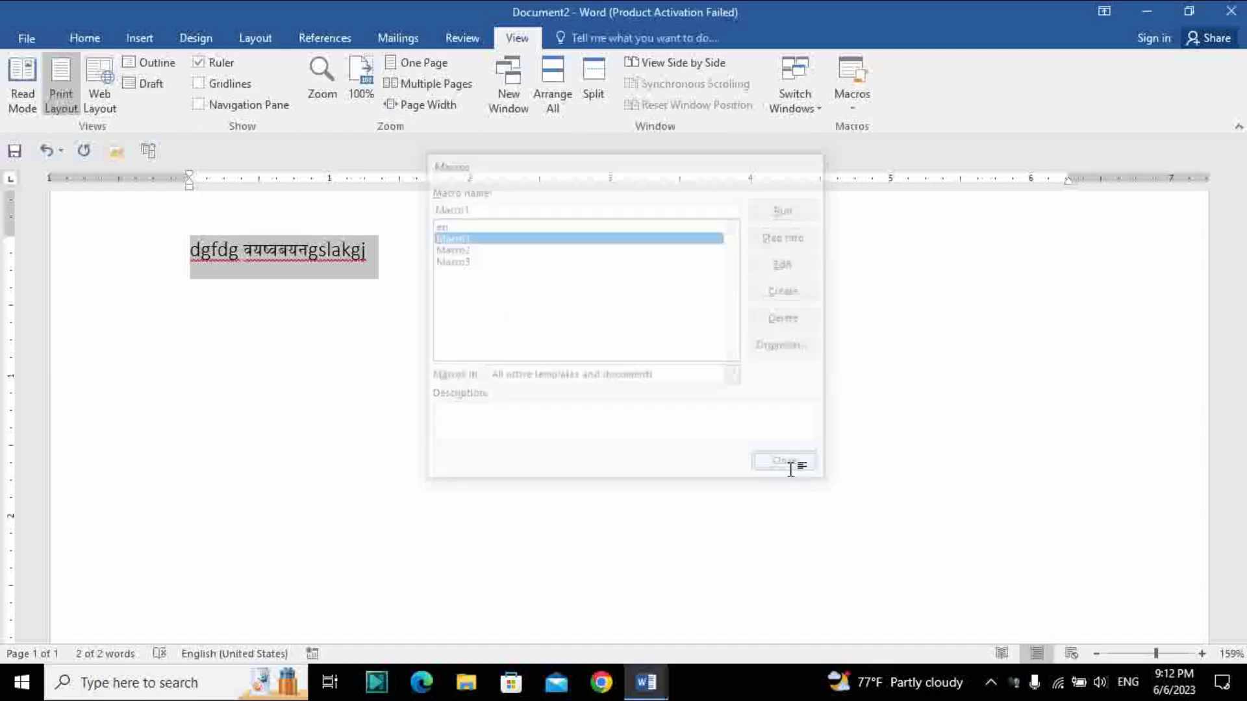
click(83, 40)
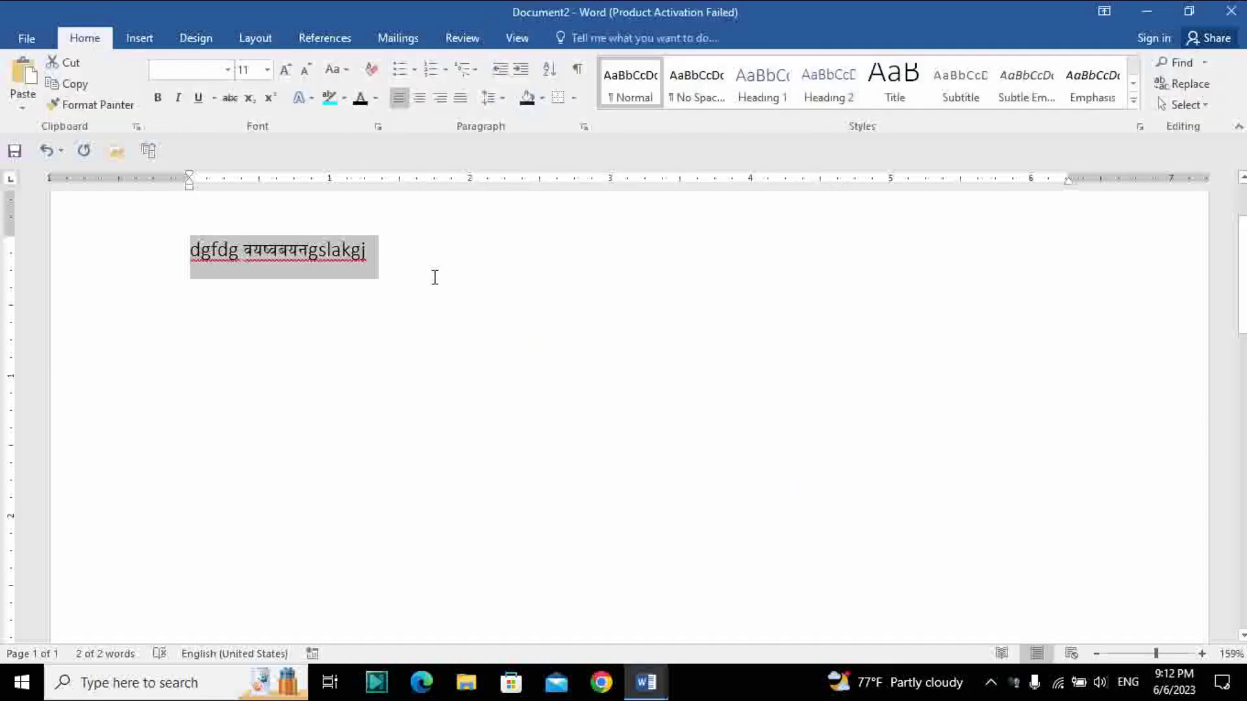
Delete the selected test line and start typing =rand on the empty page
key(Delete)
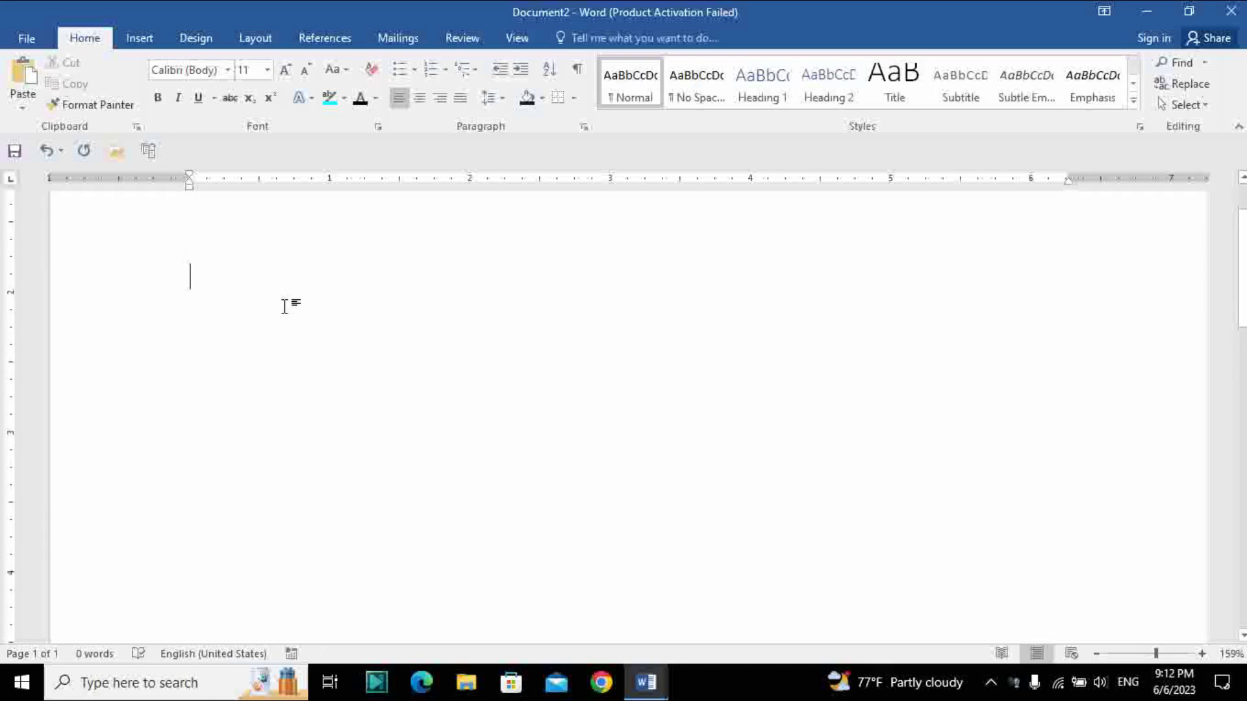
scroll(284, 303, down, 10)
scroll(681, 531, up, 10)
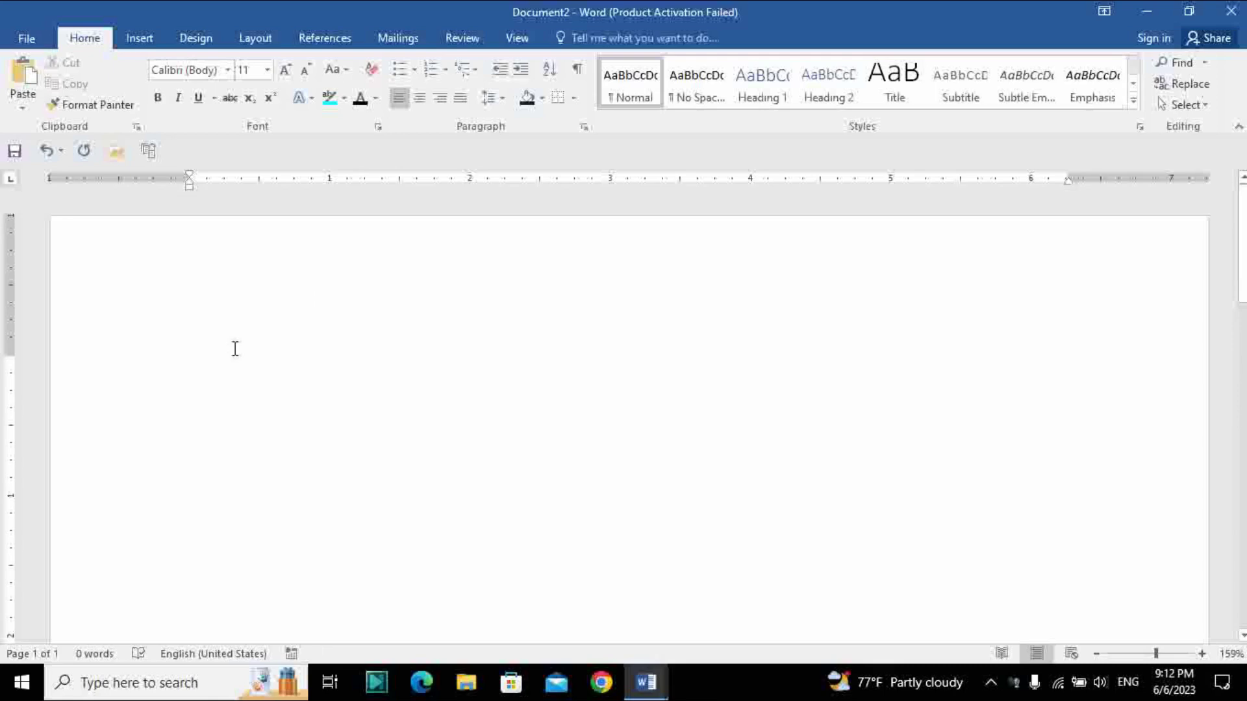
text(=rand)
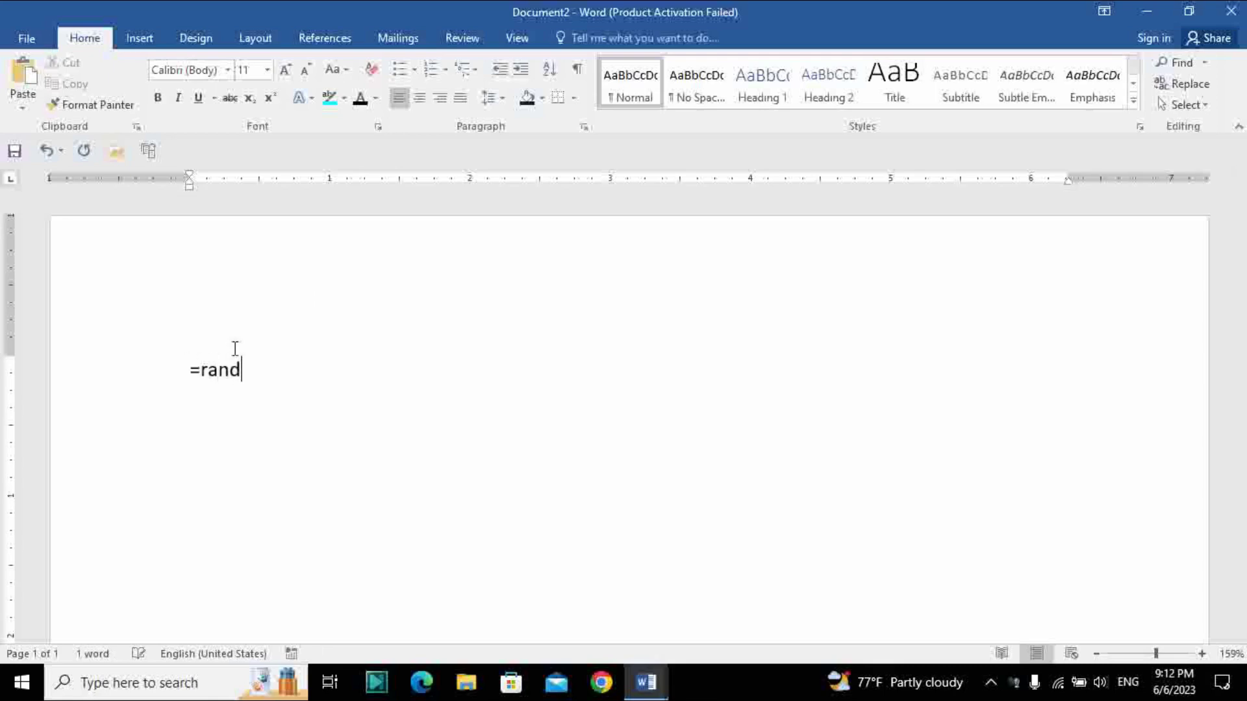
text())
Insert two paragraphs of sample text in Document2, then move it aside to reach Letters1
key(Return)
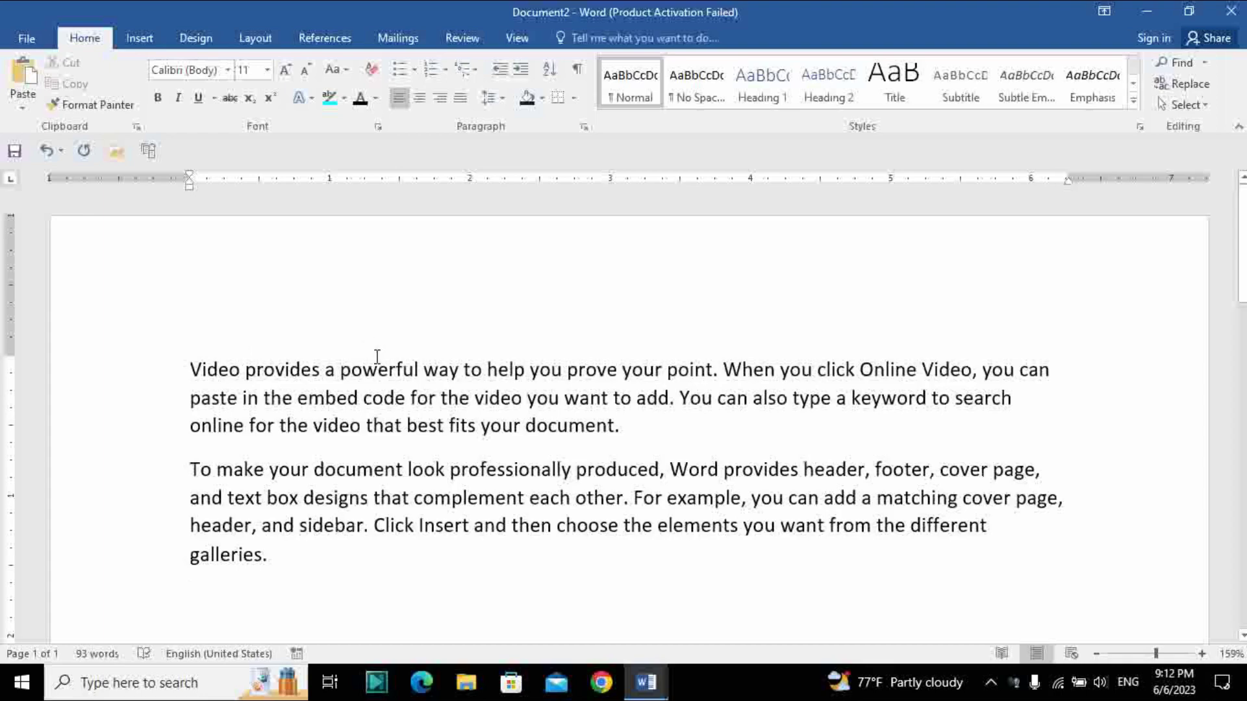
click(1142, 12)
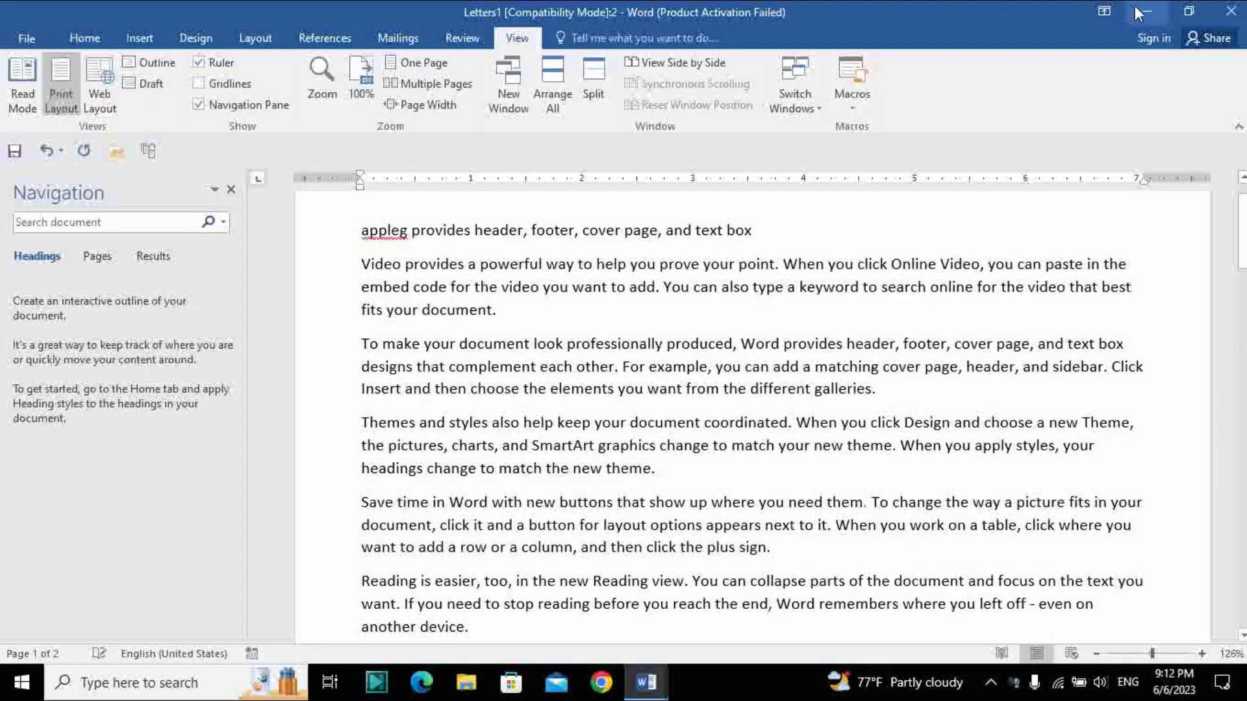
click(1189, 12)
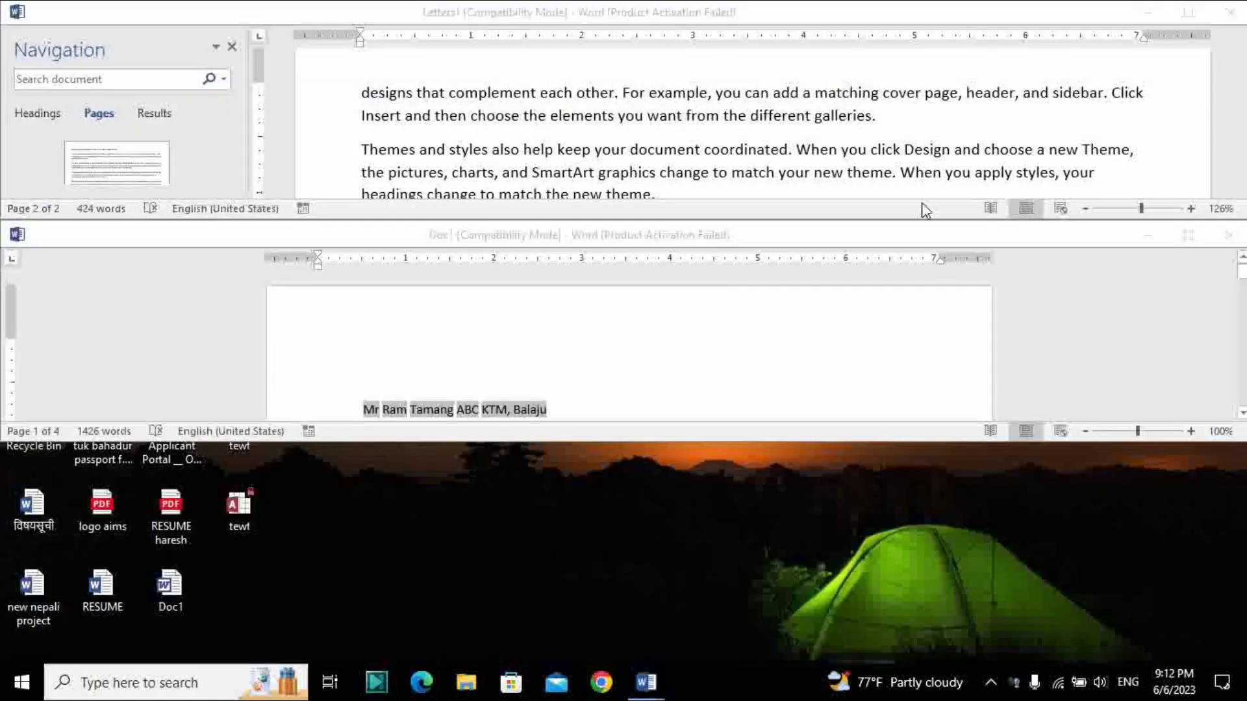
Close Letters1 without saving its changes, then close Doc1
click(1230, 12)
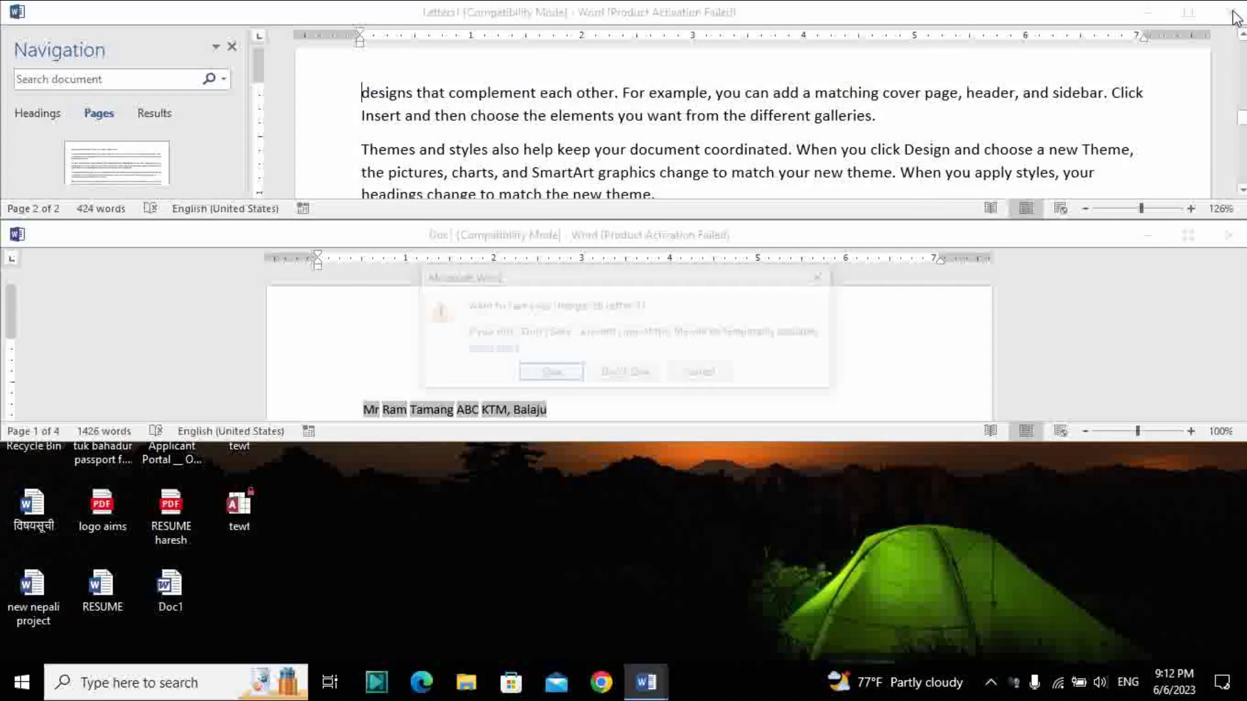
click(620, 372)
click(1229, 235)
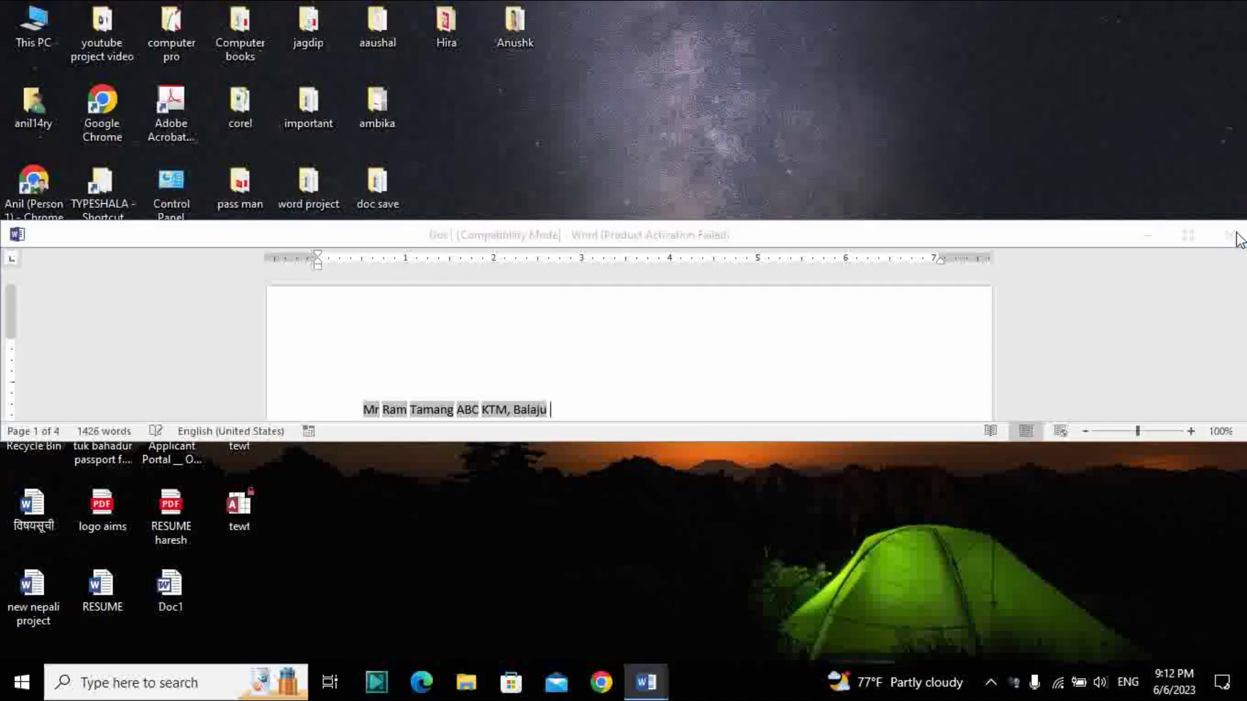
click(610, 374)
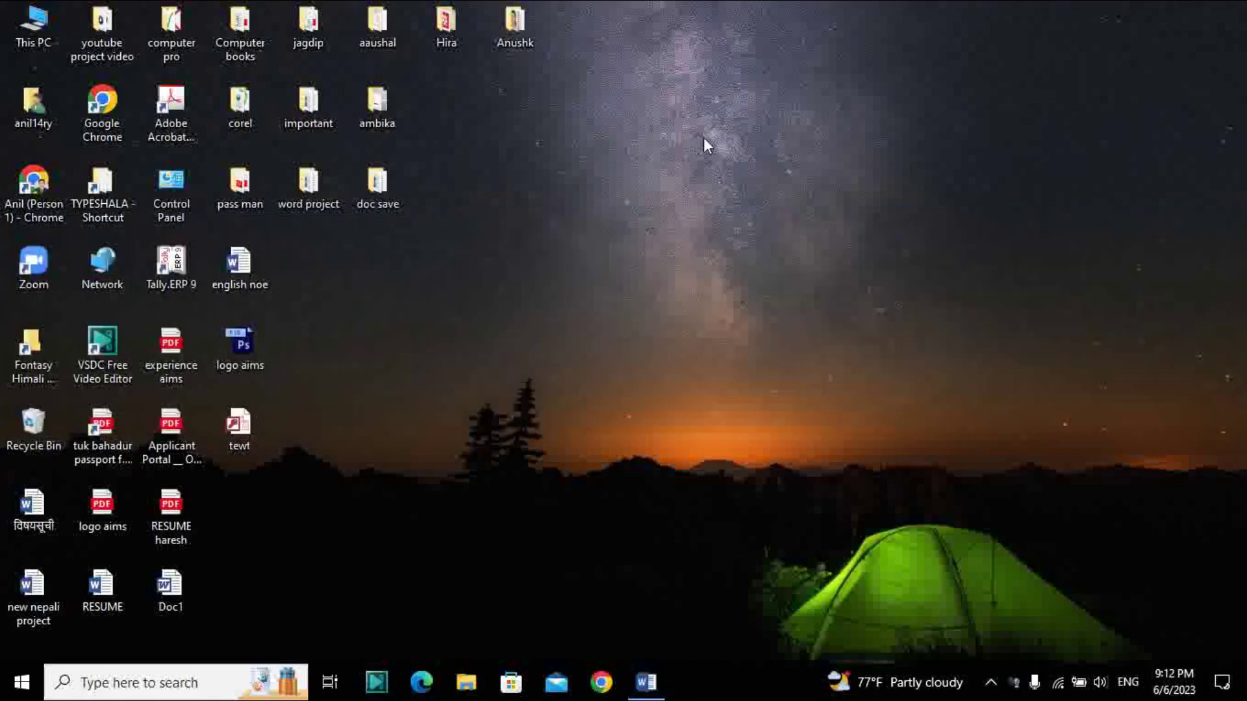
Create a new desktop folder named pdf and place it beside english noe
right_click(570, 90)
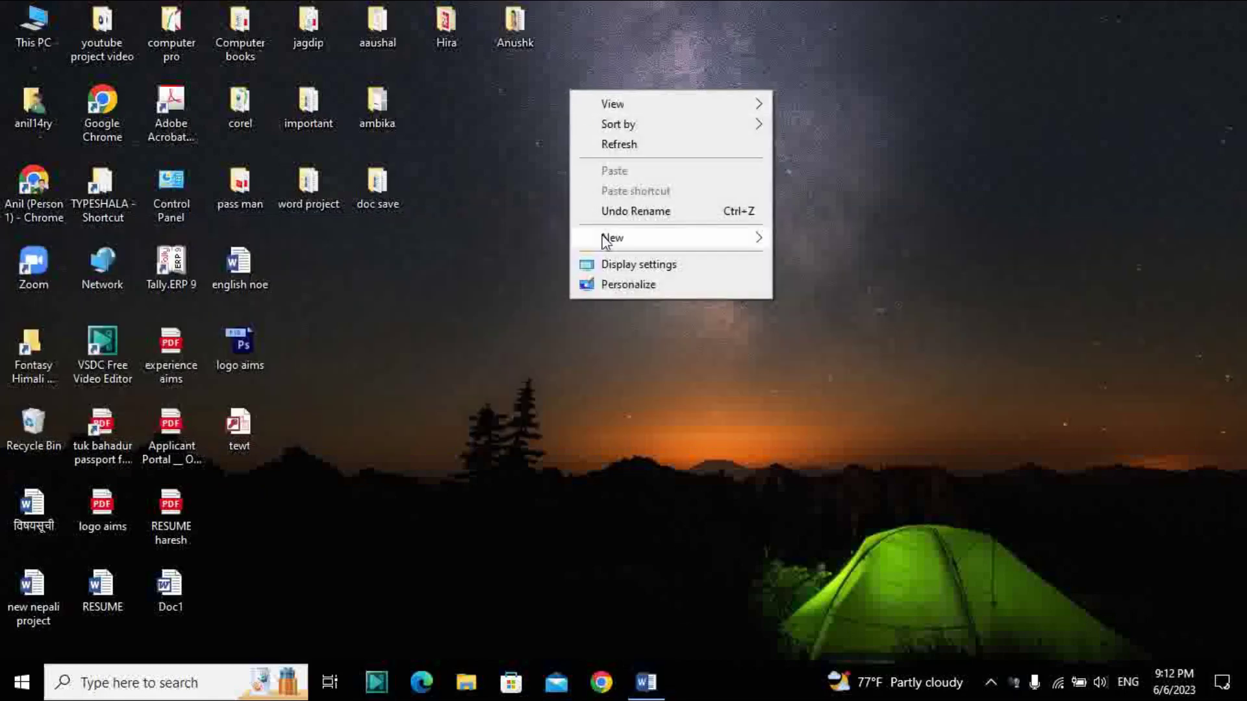
mouse_move(633, 237)
click(826, 239)
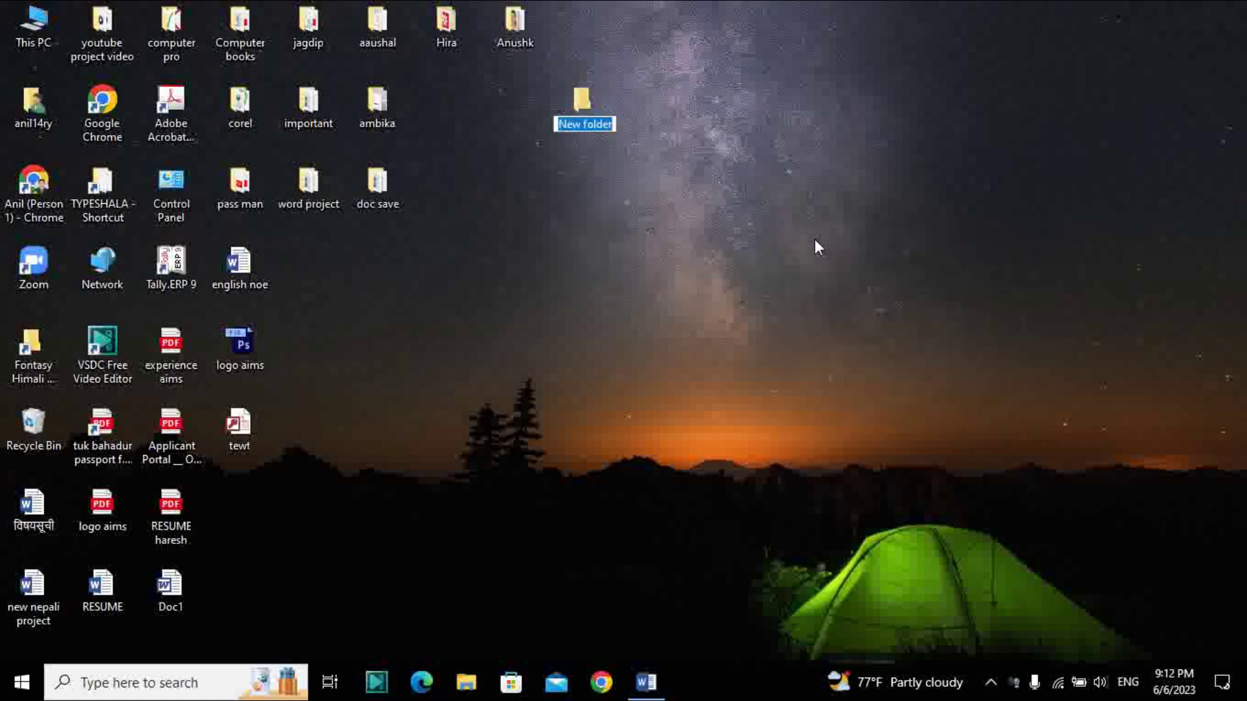
text(pdf)
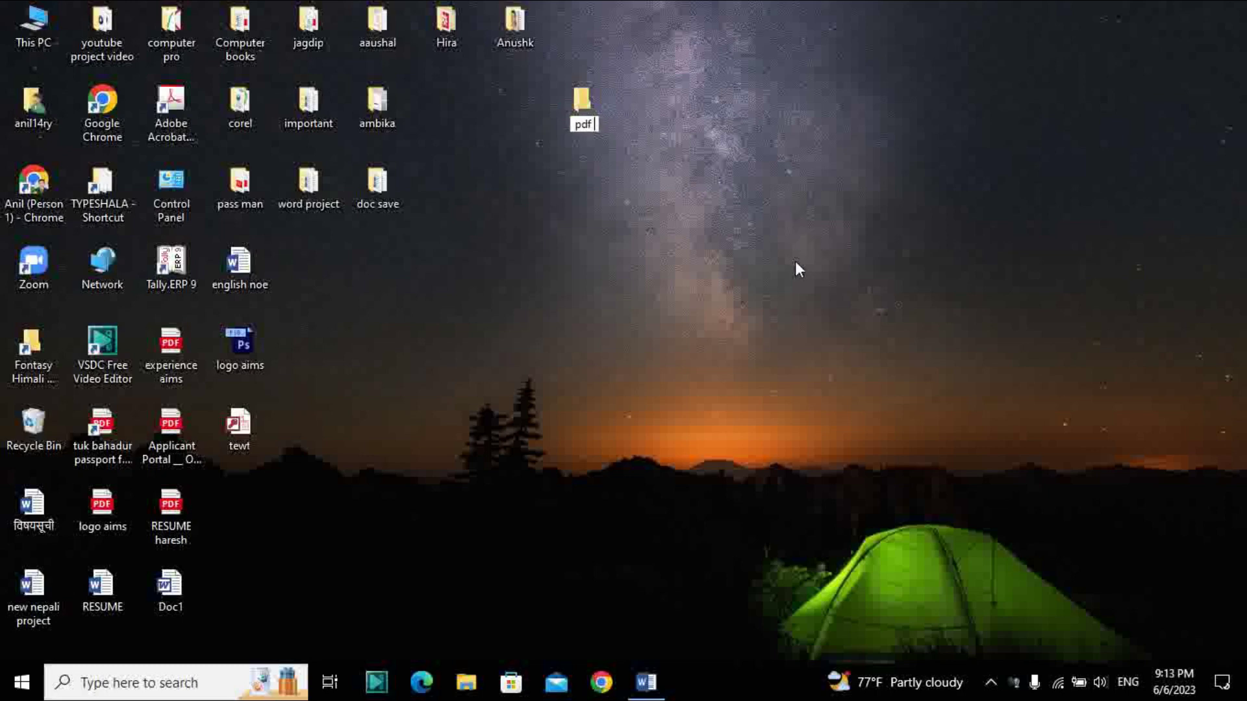
drag(607, 121, 567, 206)
mouse_move(325, 295)
mouse_down()
mouse_move(313, 286)
mouse_move(425, 244)
mouse_move(314, 292)
mouse_up()
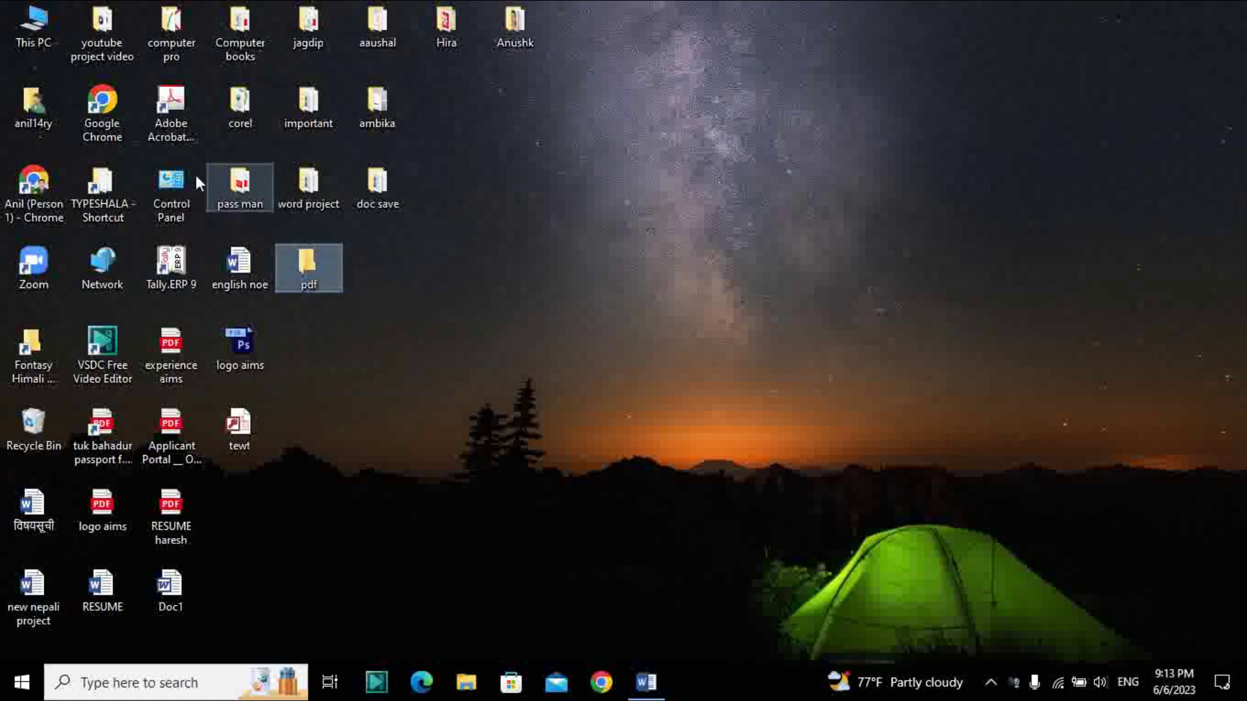
Create a trial folder named grtgh on Local Disk (D:), then delete it
click(44, 21)
double_click(44, 21)
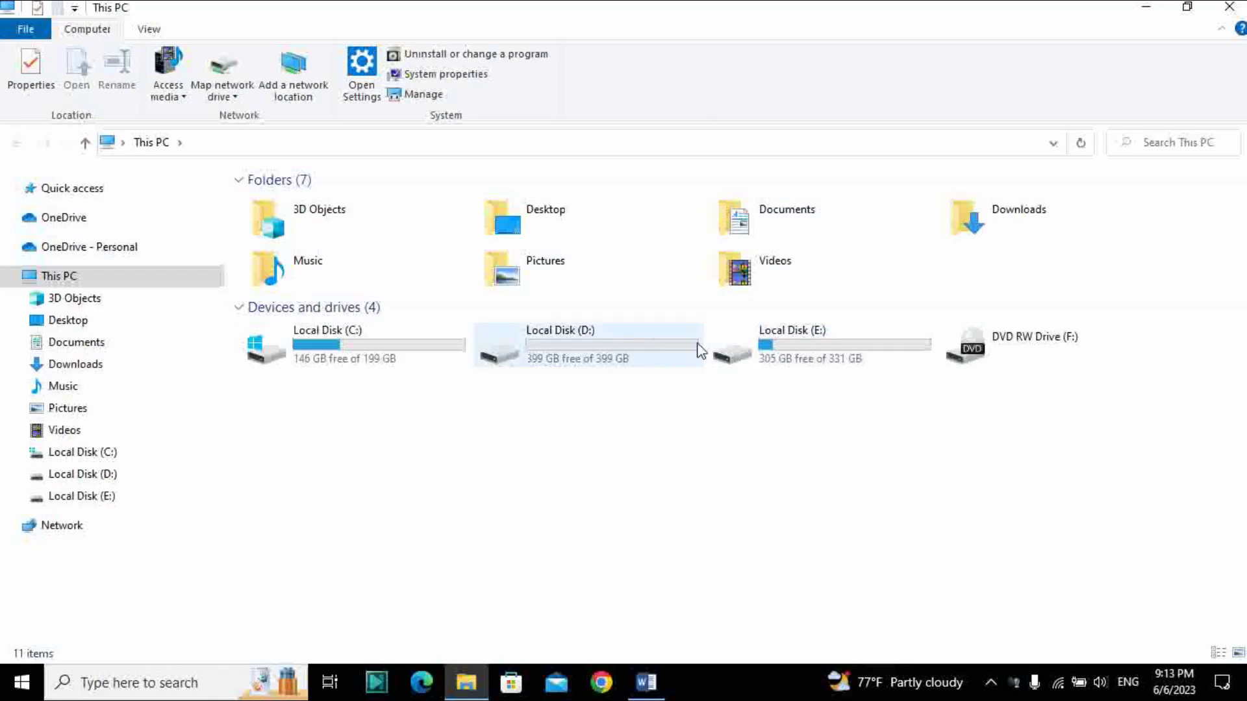
click(598, 342)
double_click(598, 342)
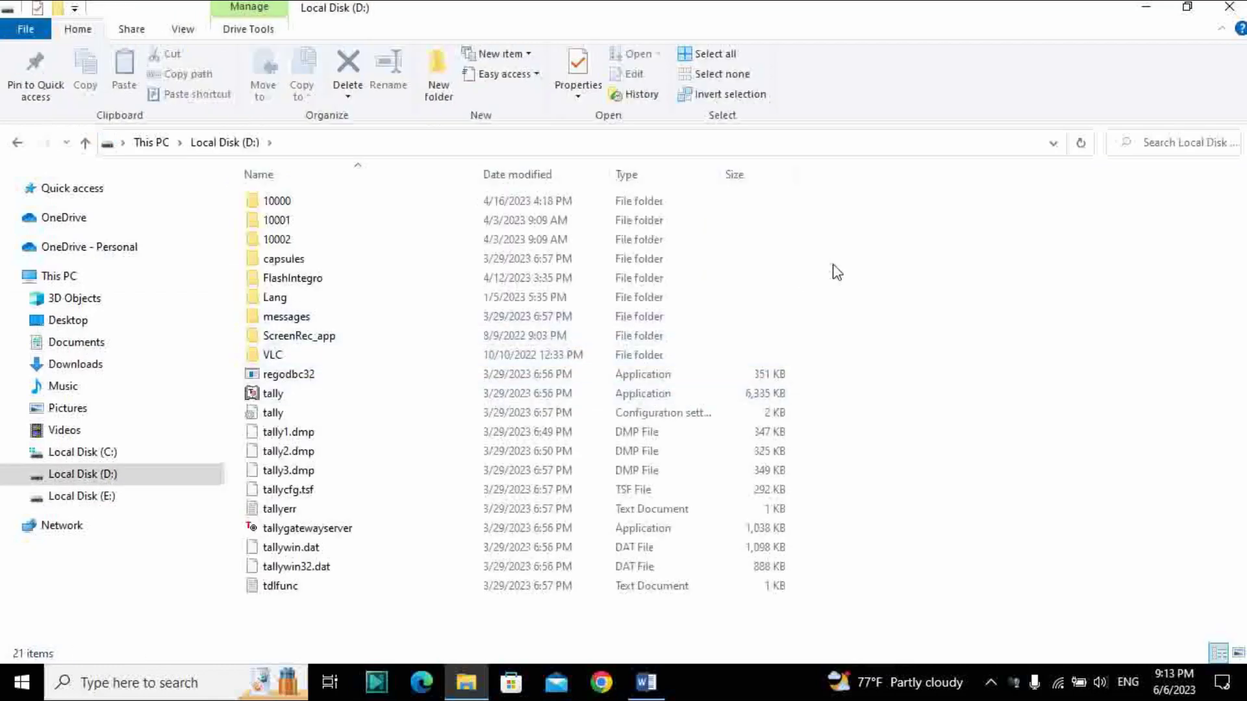
right_click(888, 364)
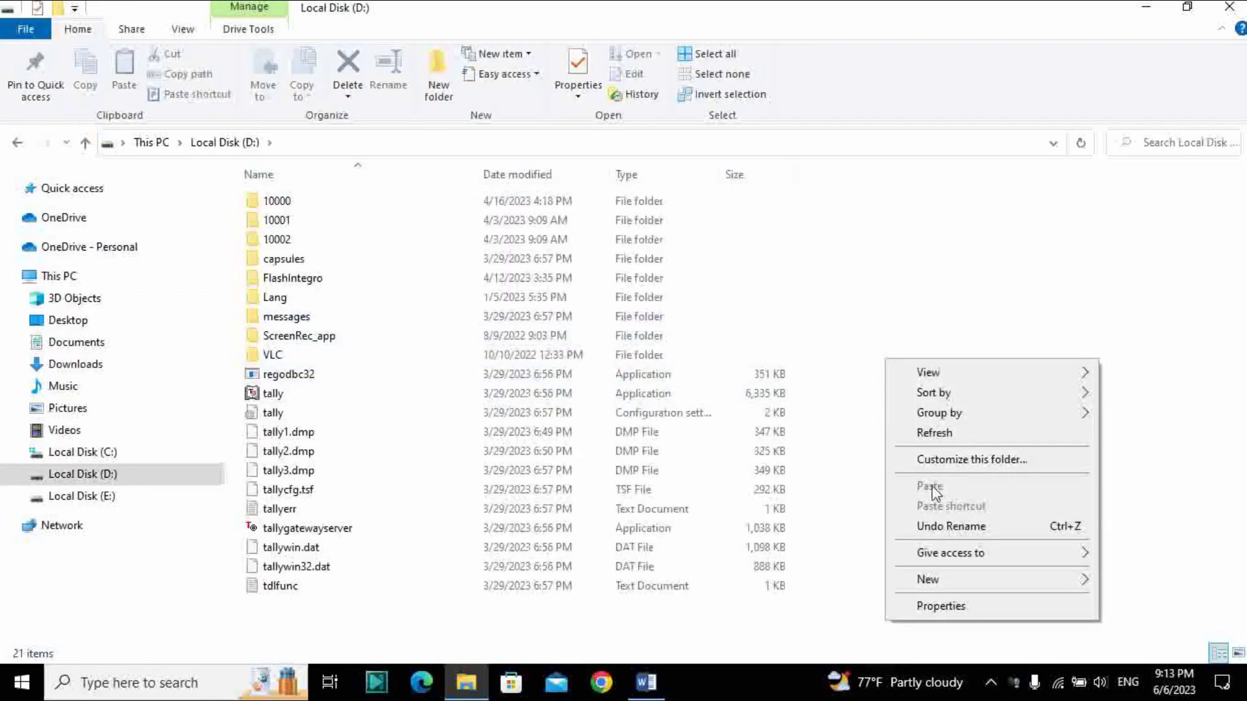
mouse_move(927, 579)
click(656, 370)
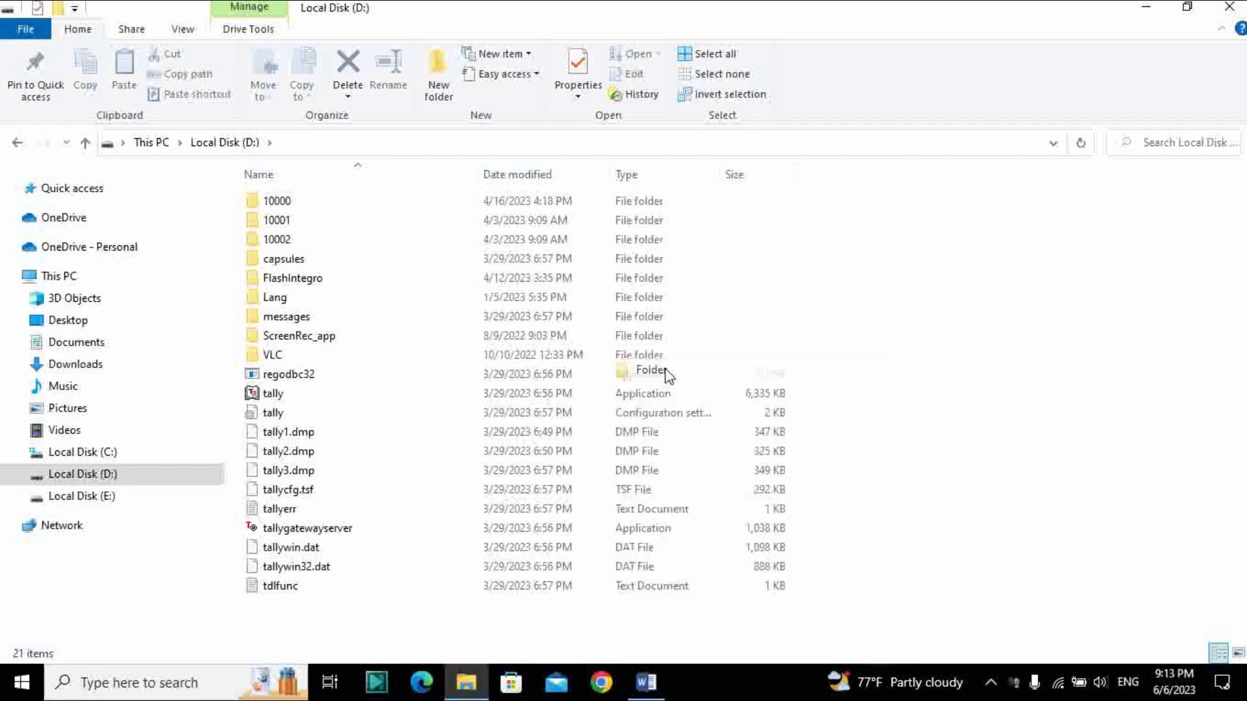
text(grtgh)
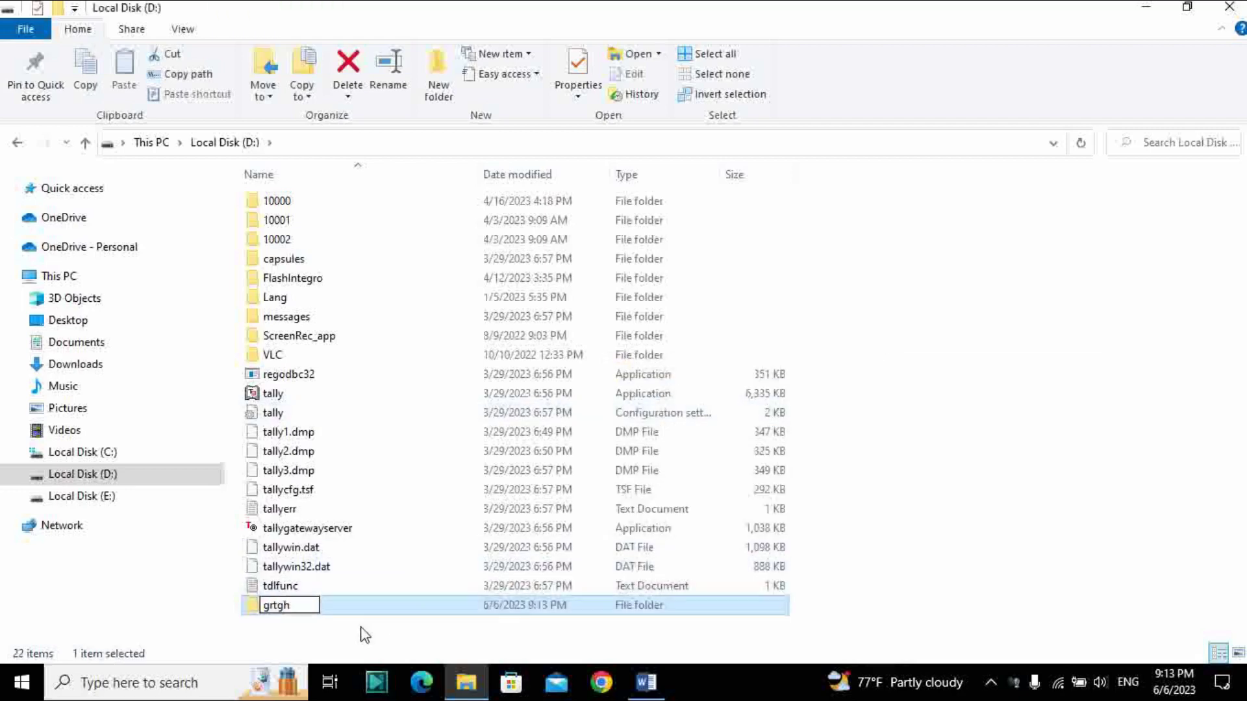
key(Return)
right_click(317, 610)
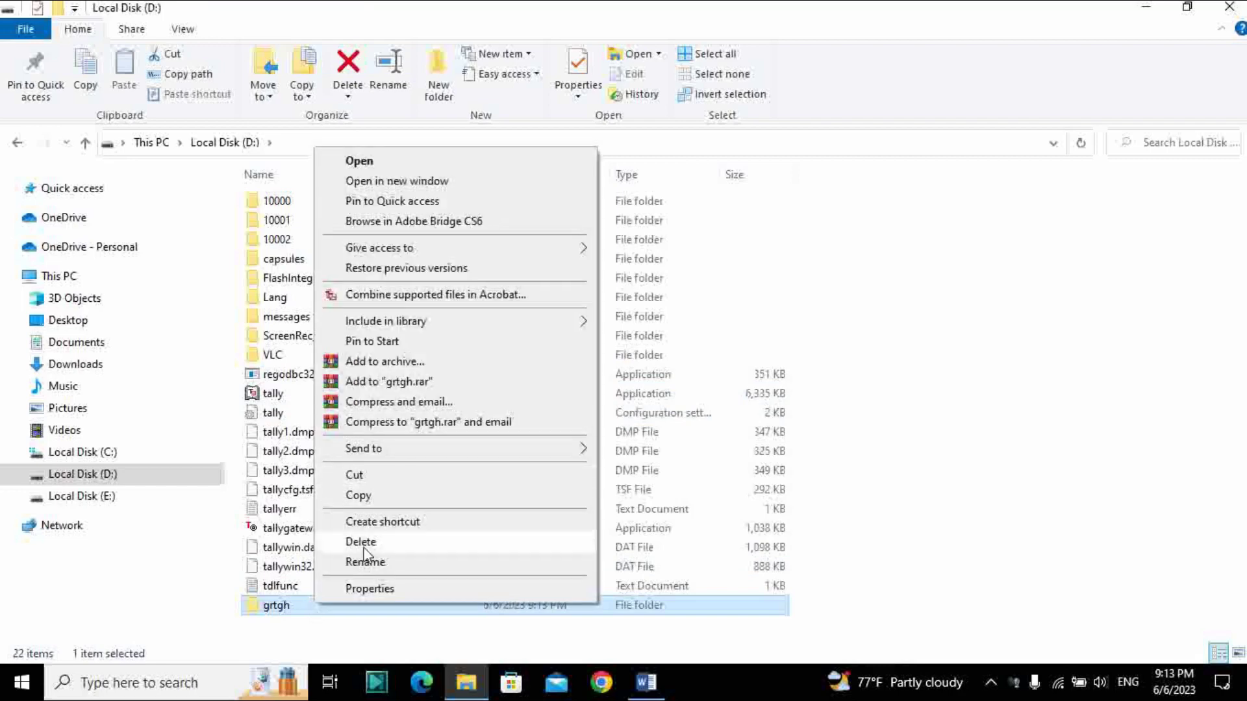
click(362, 546)
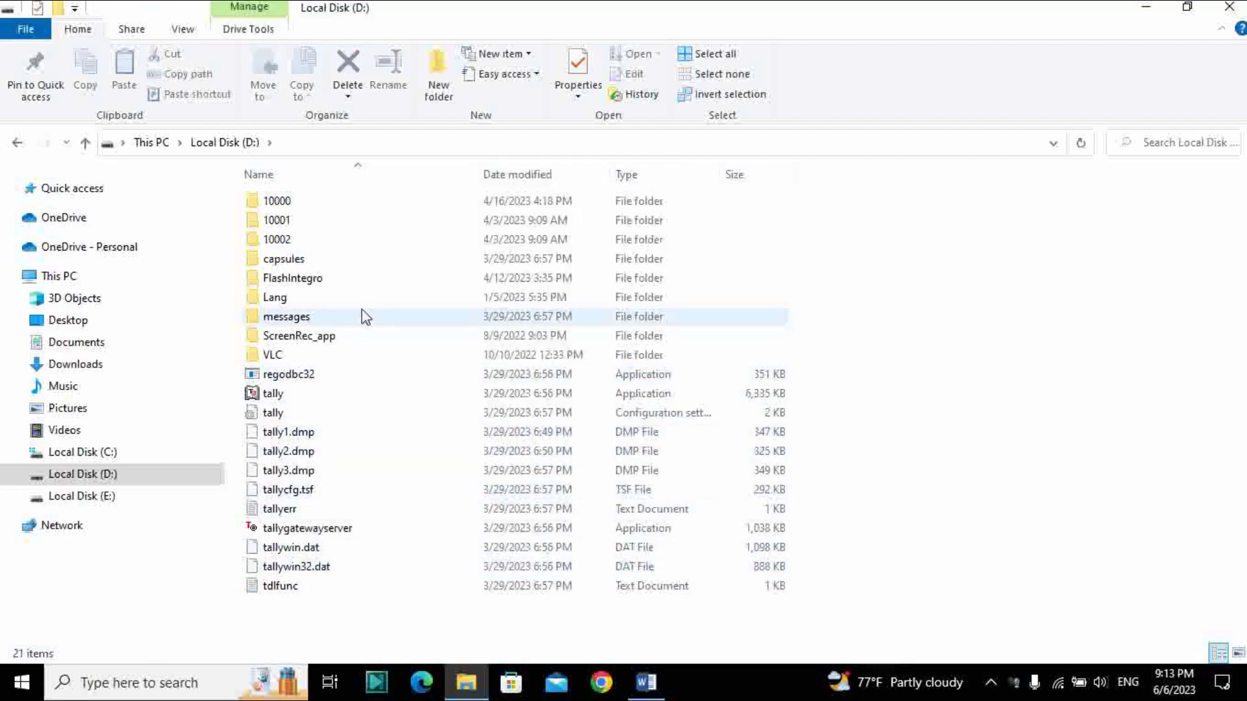
Close Explorer, delete the desktop pdf folder, and bring Word's Document2 back
click(1229, 7)
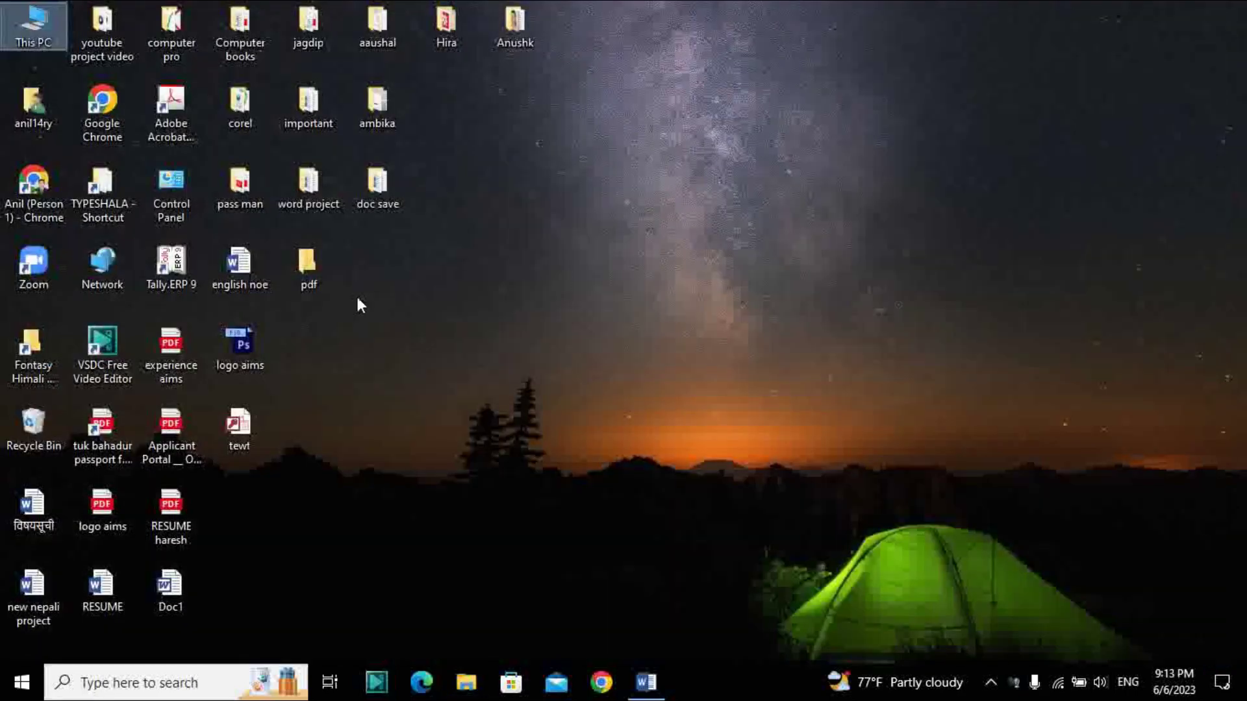
click(295, 271)
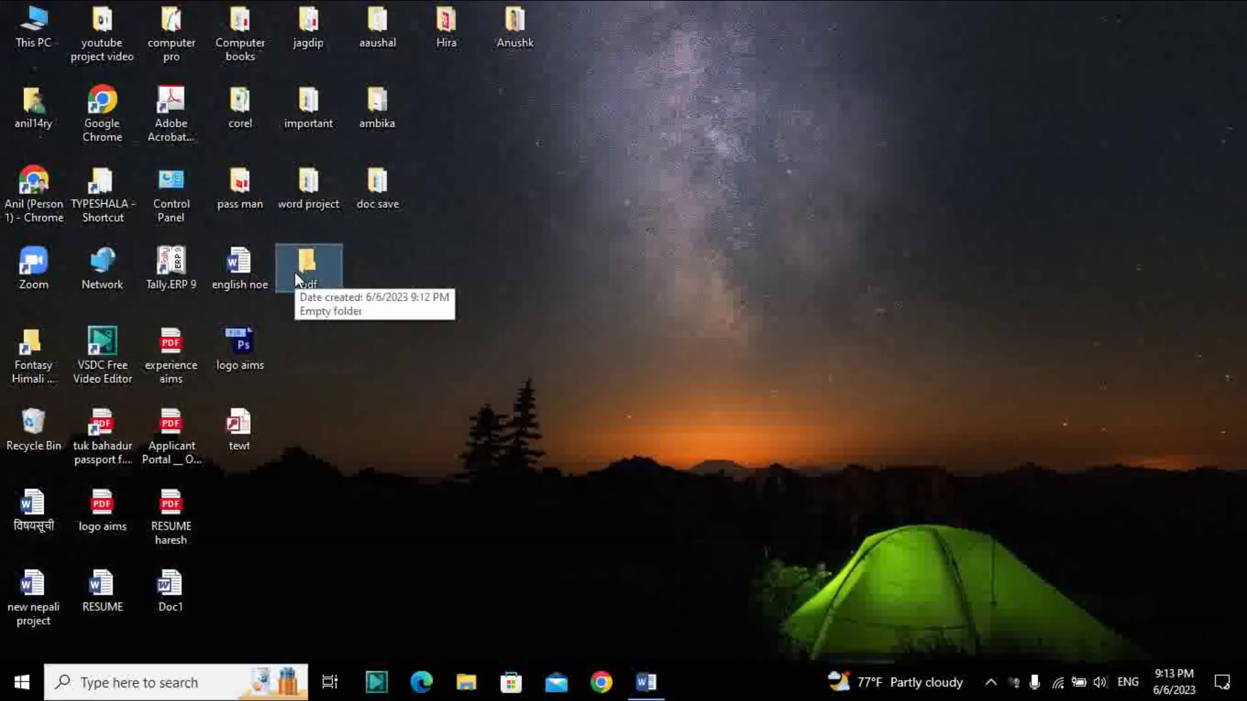
key(Delete)
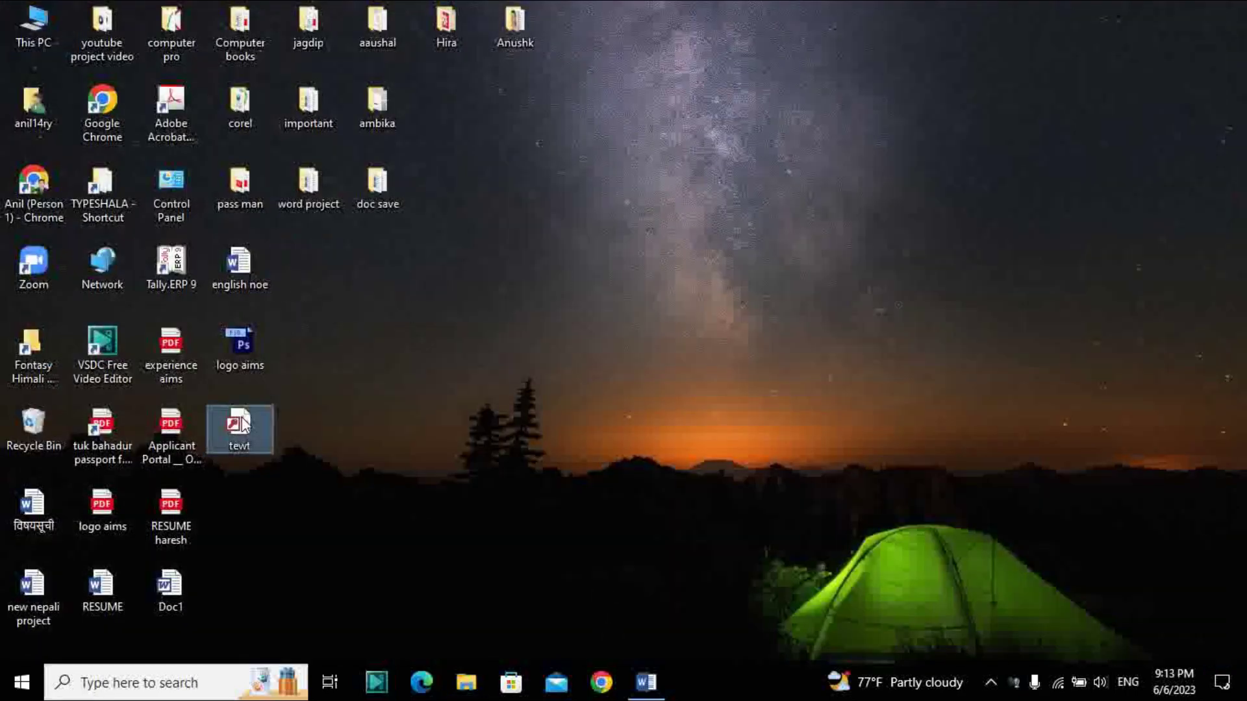
click(646, 682)
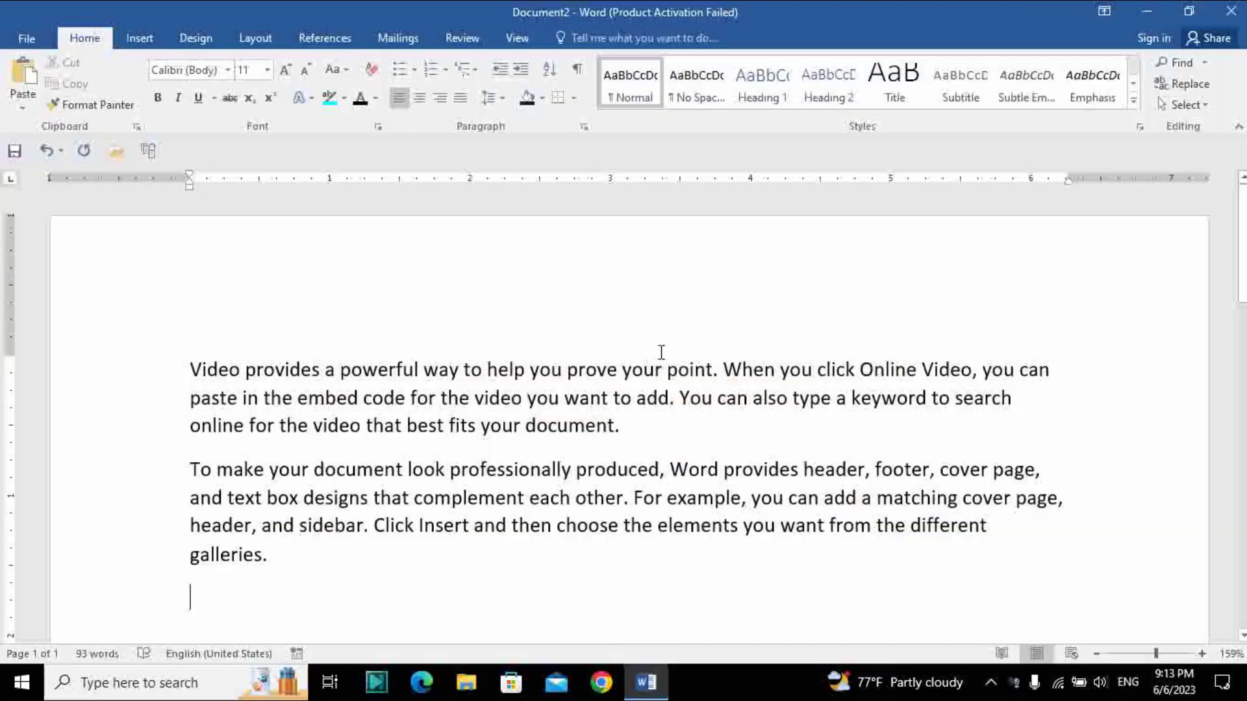
Open english noe from the Recent documents list, then bring up Save As on This PC
click(40, 43)
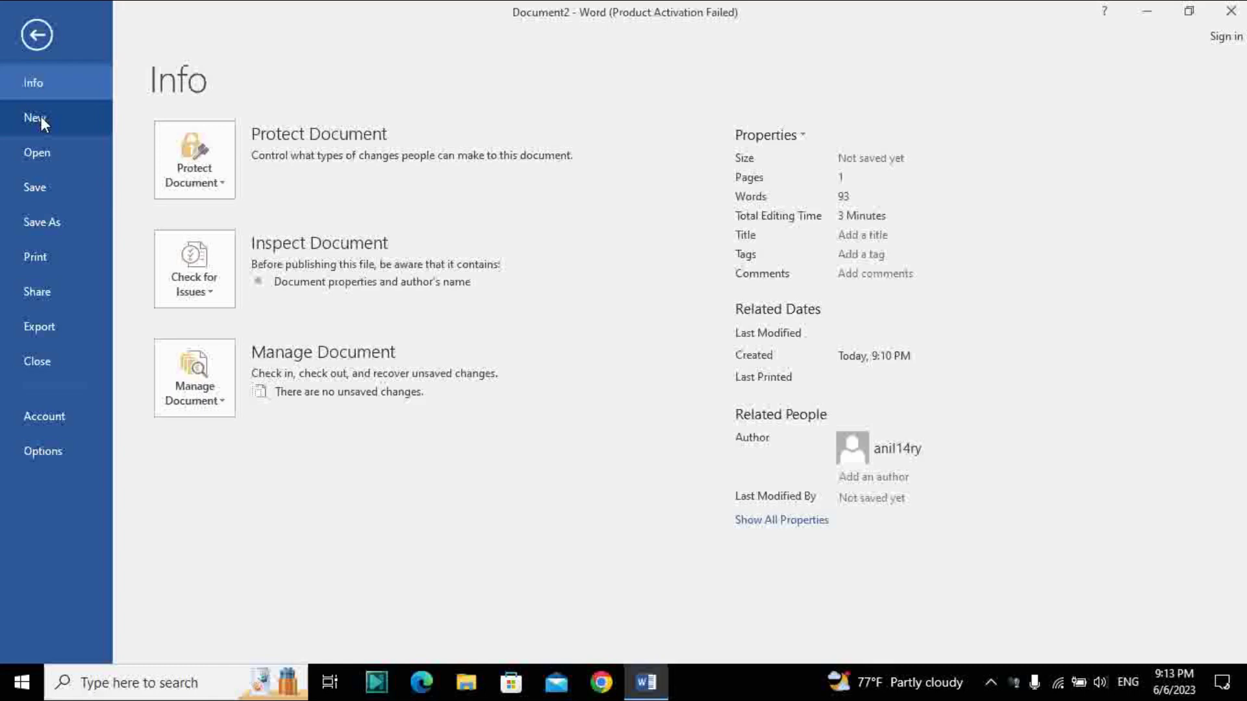
click(60, 151)
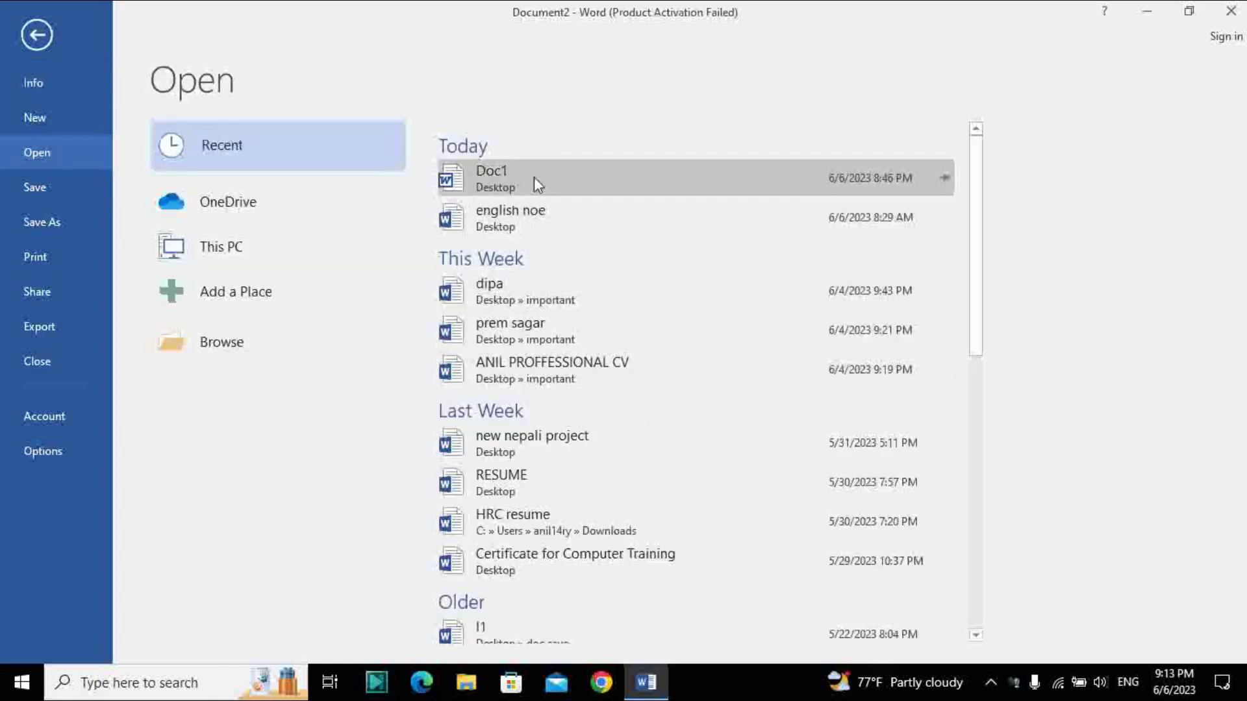
click(531, 218)
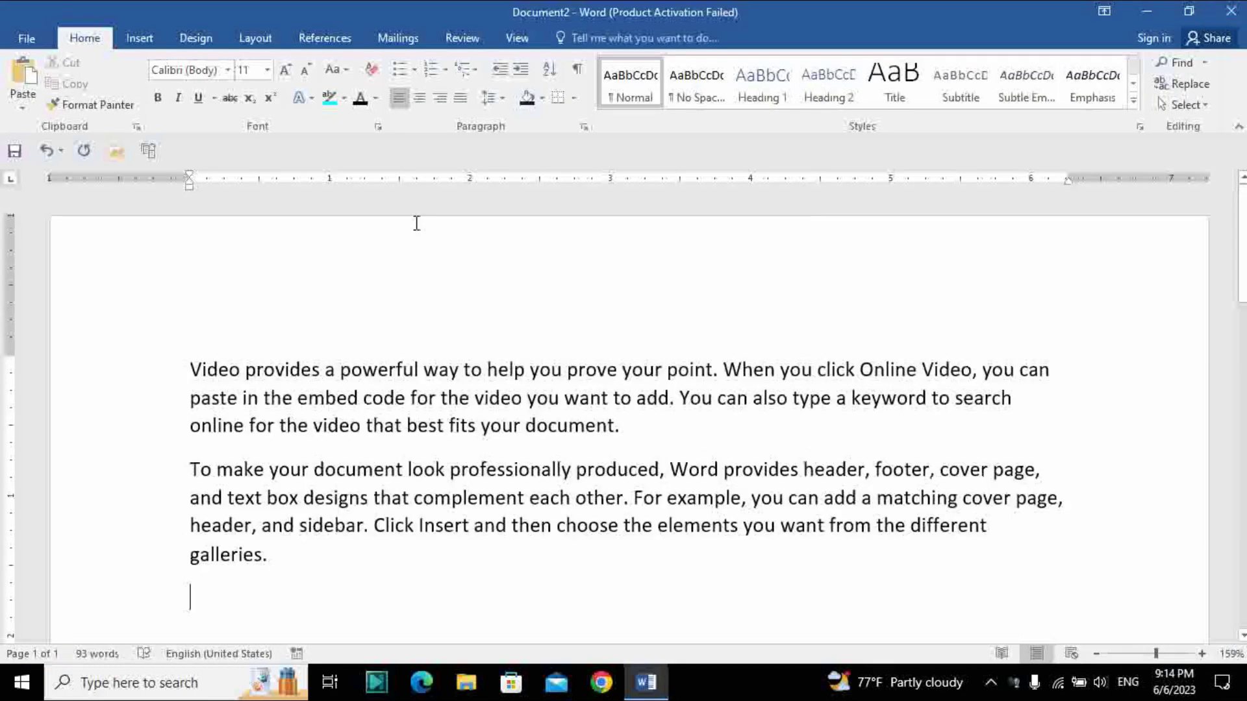
click(18, 37)
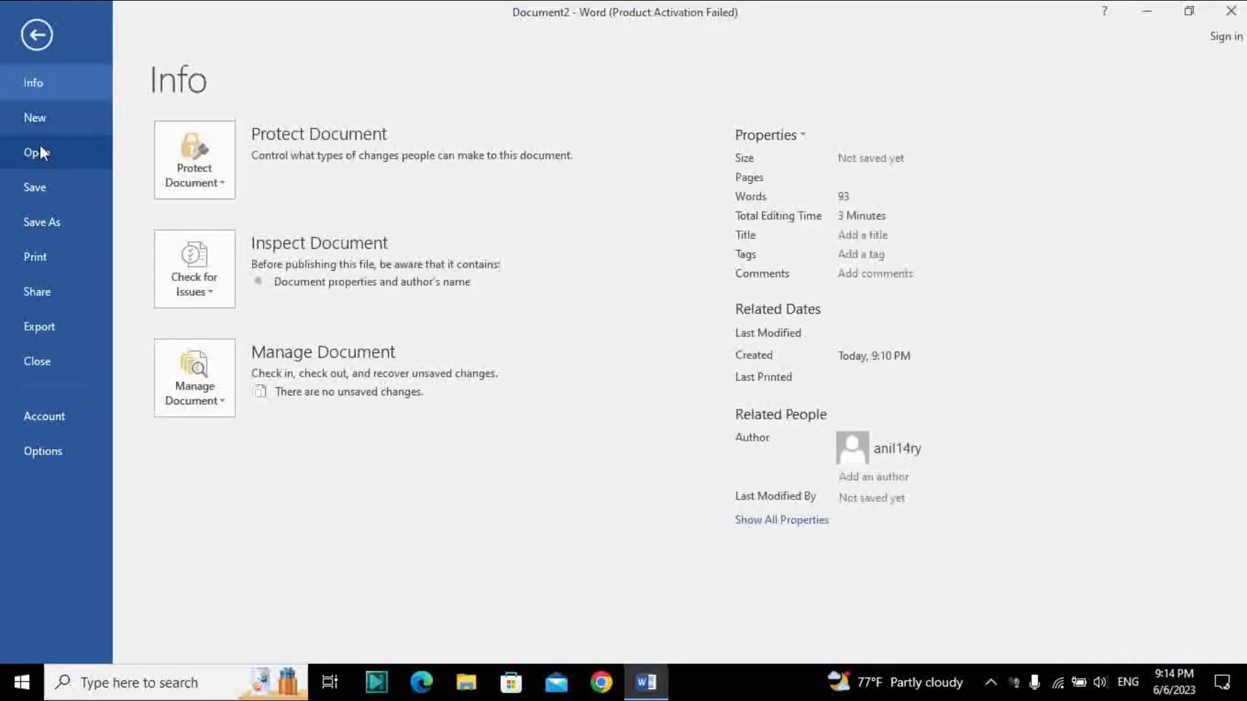
click(47, 196)
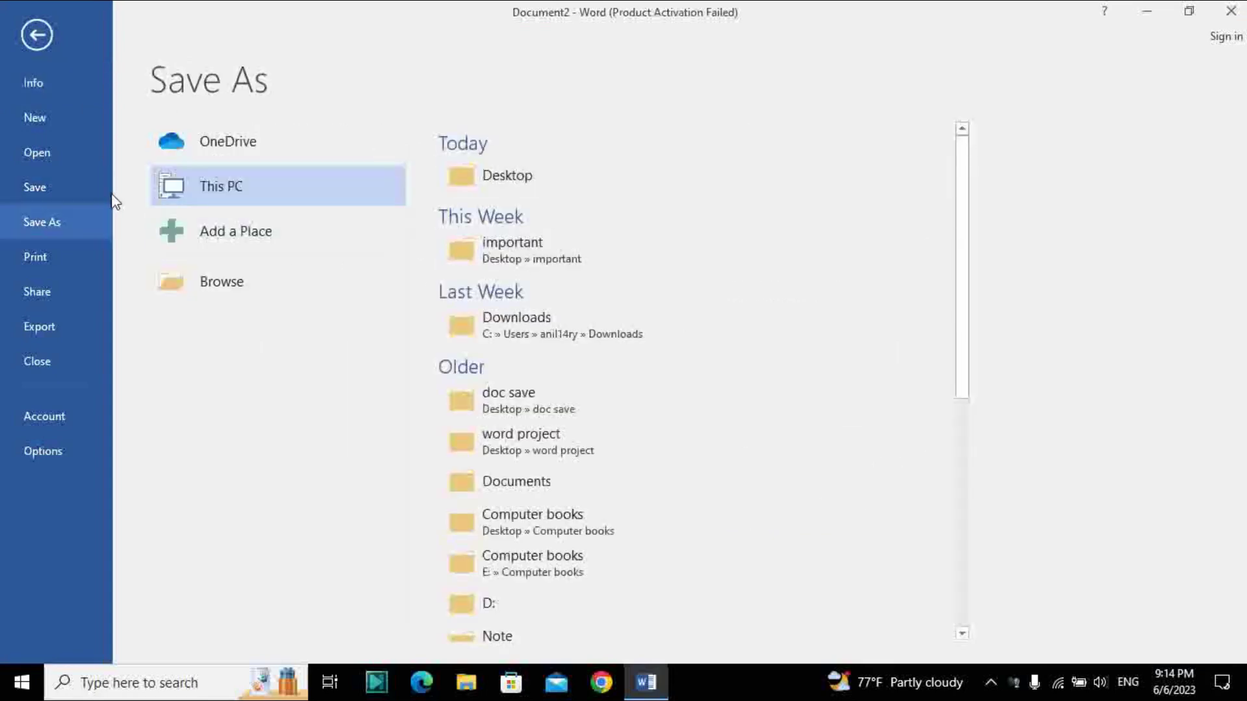
Create a new folder named word doc on the Desktop in the Save As dialog
click(495, 184)
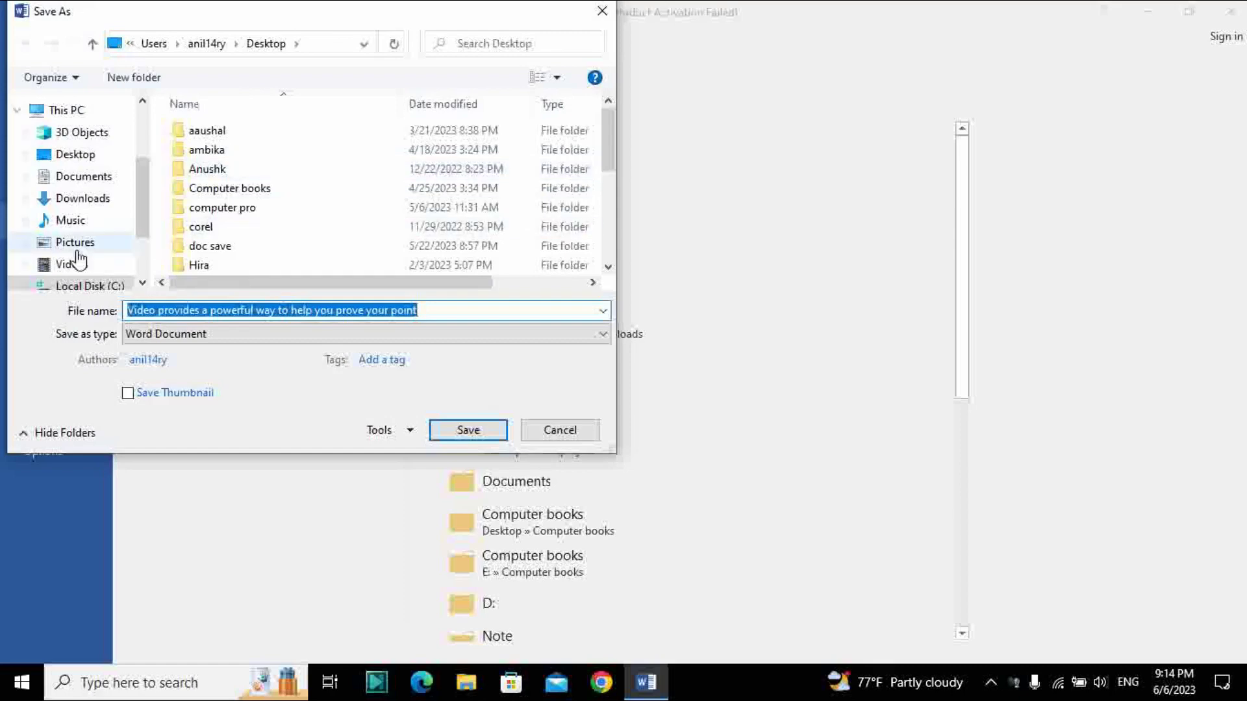
mouse_move(135, 173)
mouse_down()
mouse_move(138, 207)
mouse_move(138, 134)
mouse_up()
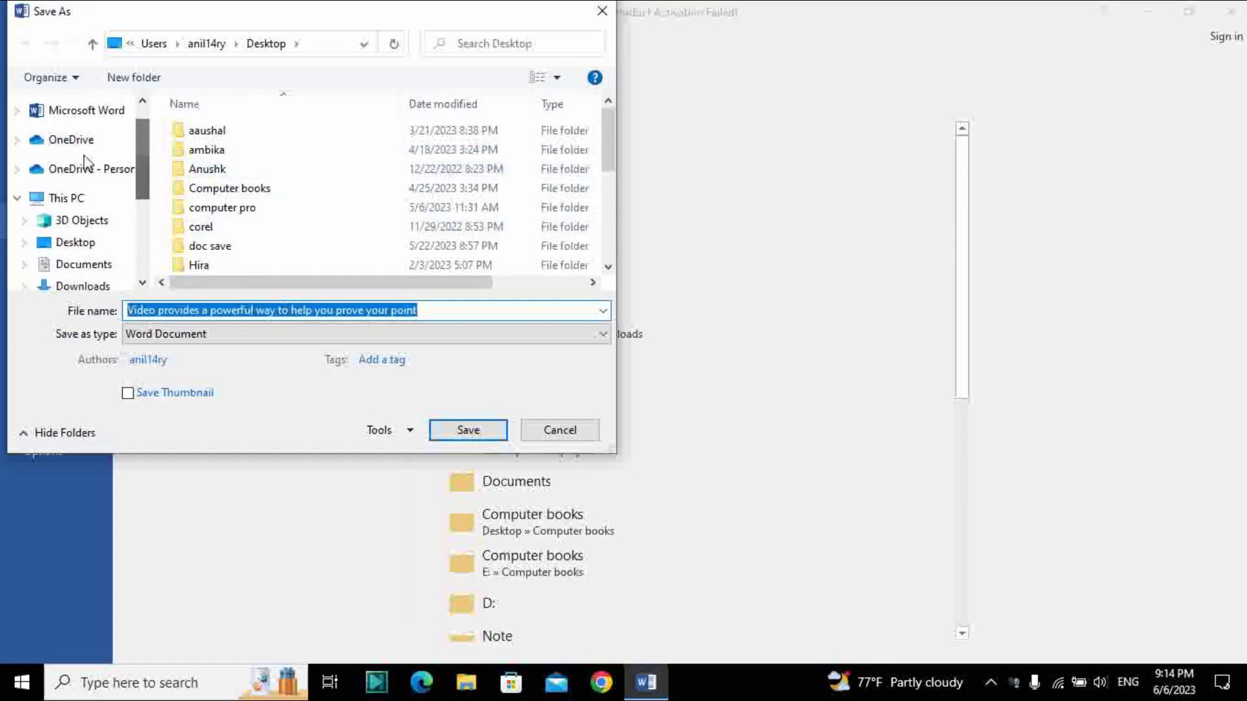
click(102, 242)
click(134, 77)
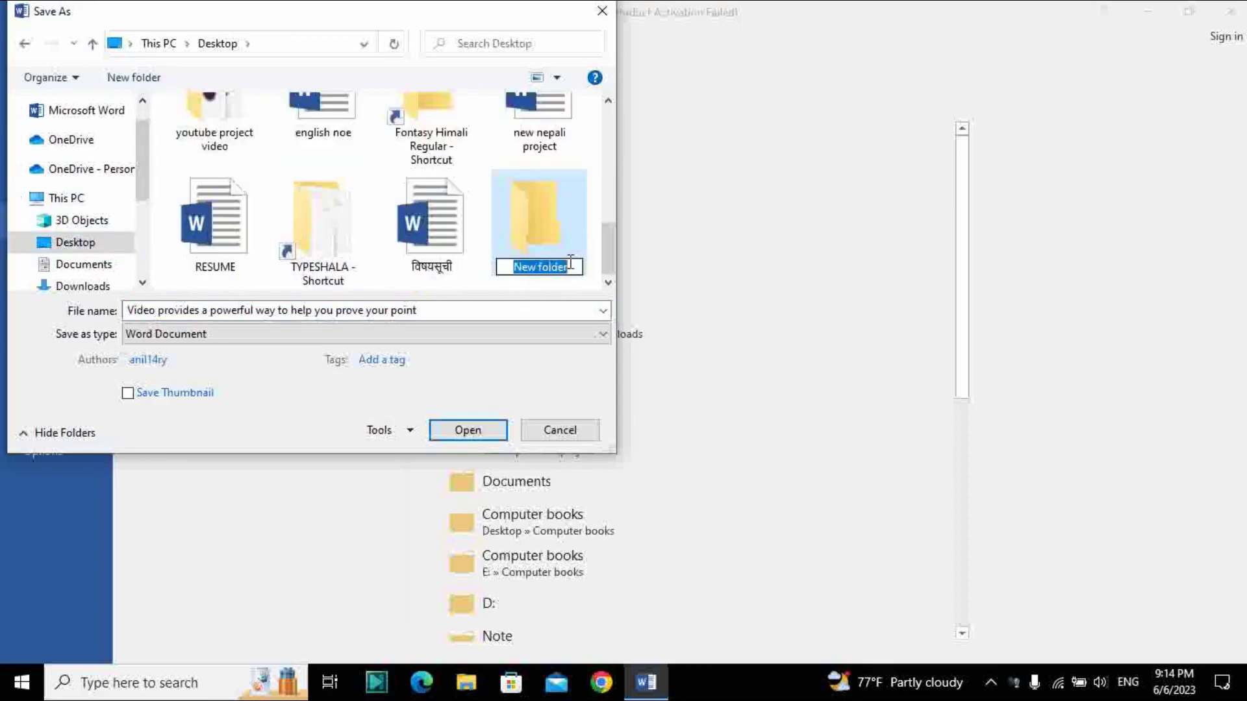
key(BackSpace)
text(pdf)
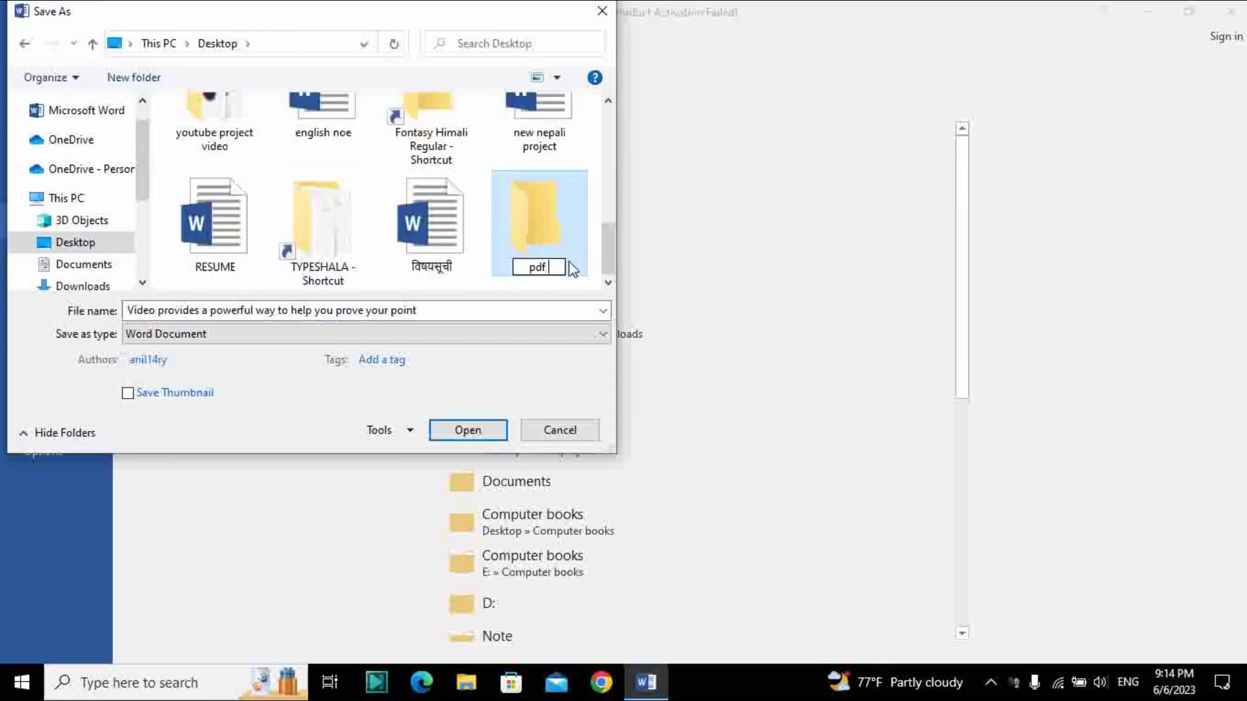
key(BackSpace)
key(BackSpace)
text(ord d)
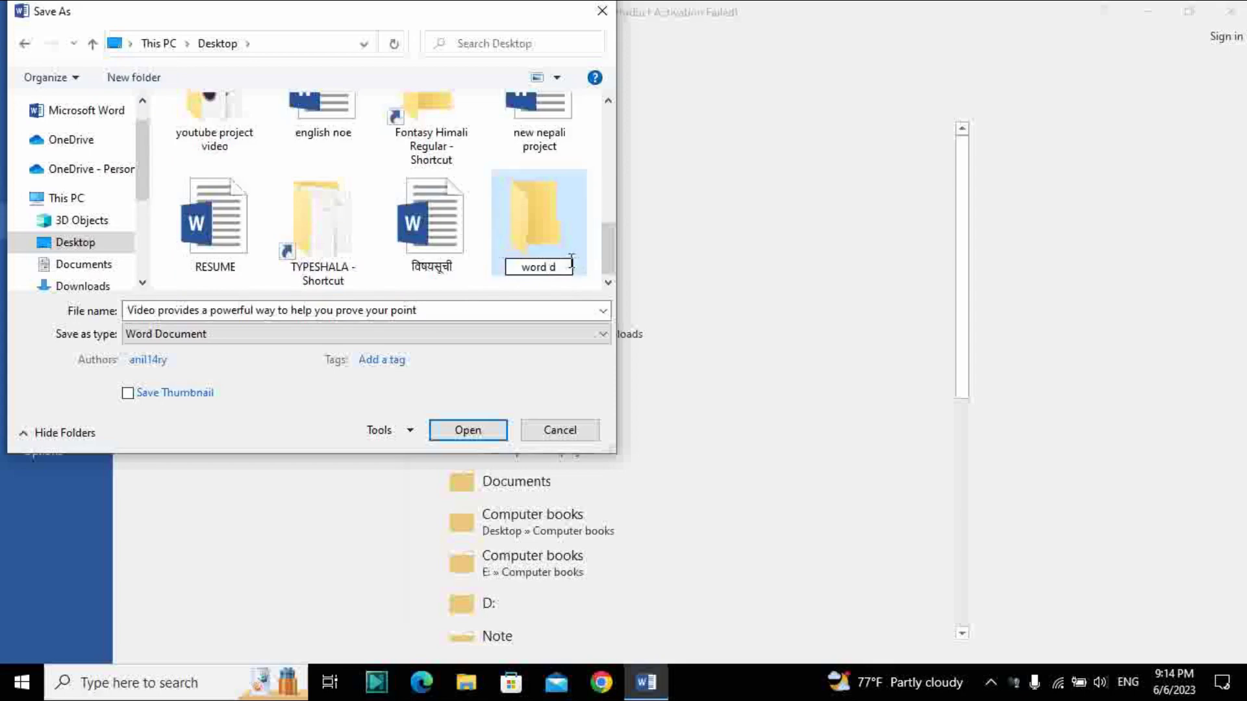
text(oc)
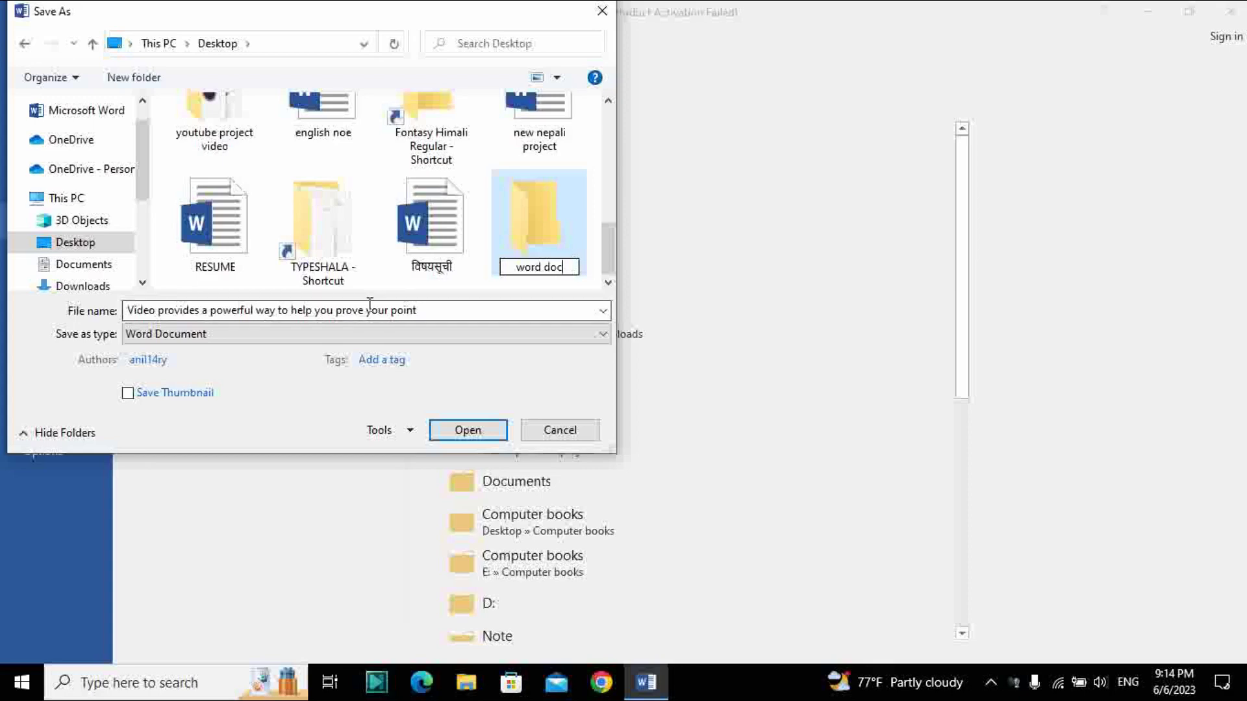
click(434, 310)
Save the document on the Desktop under the file name story
click(196, 310)
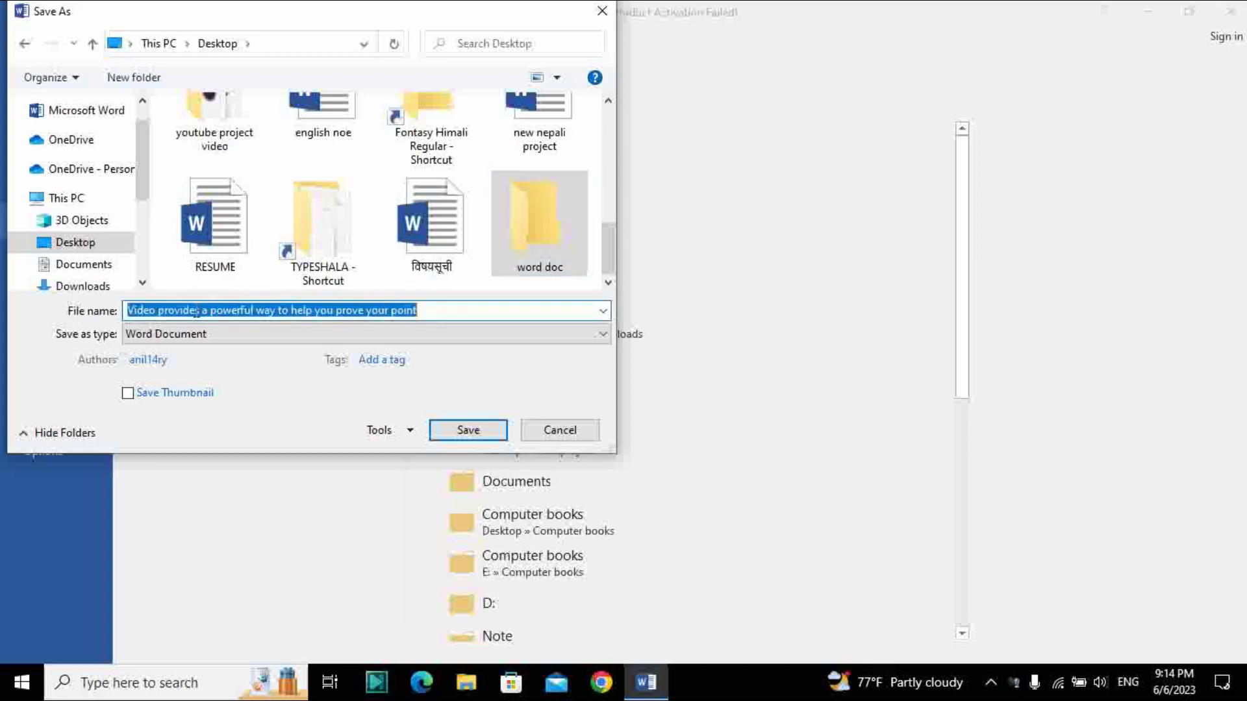
text(story)
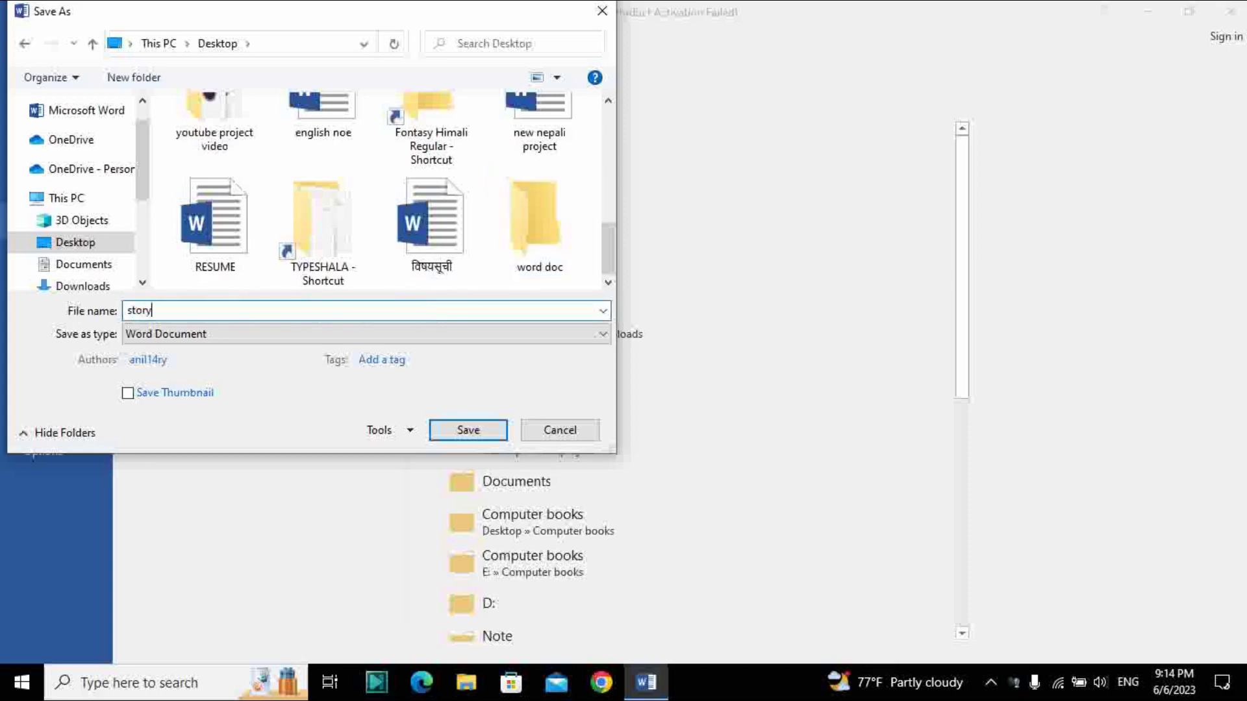
click(468, 431)
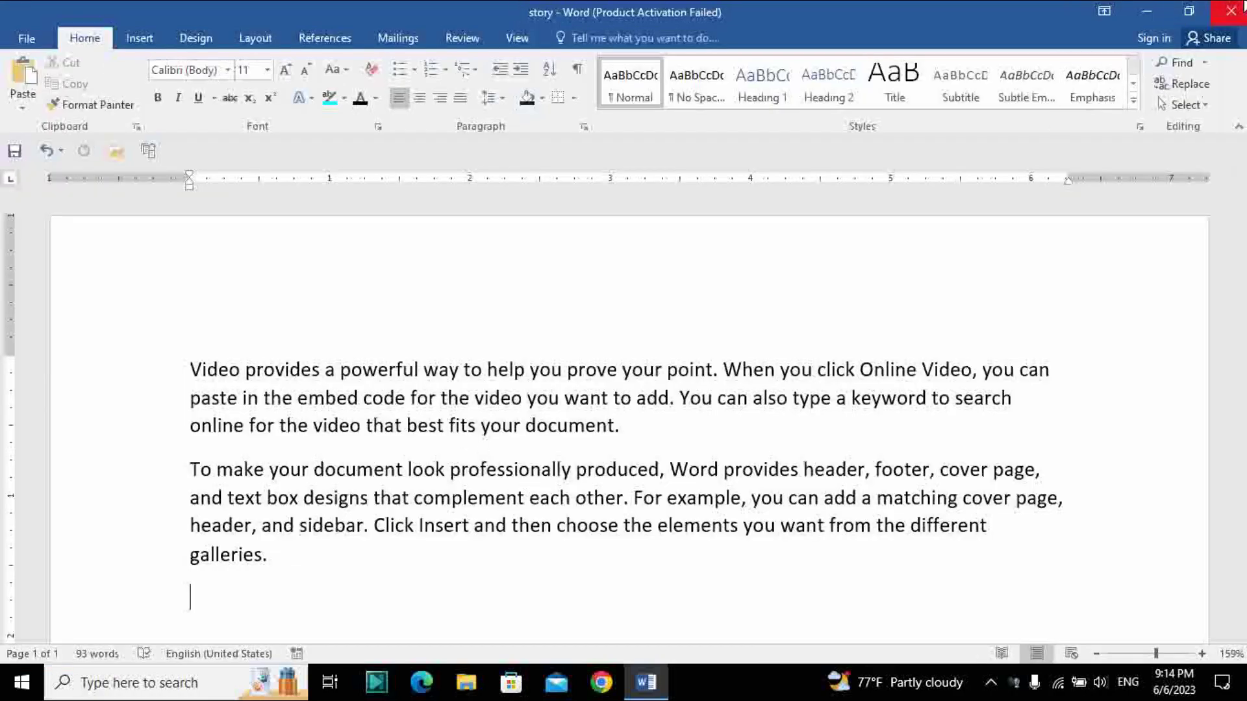
Close Word, reopen the story file from the desktop, and dismiss the activation notice
click(1230, 12)
click(673, 390)
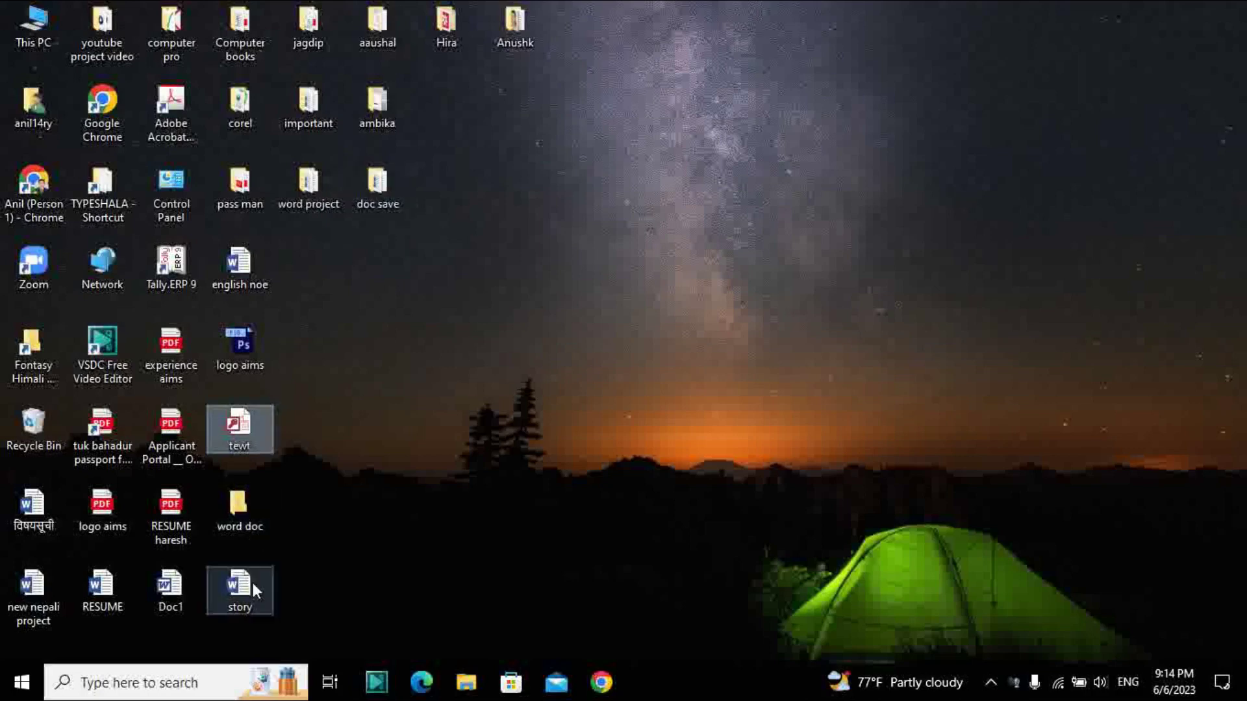
click(247, 590)
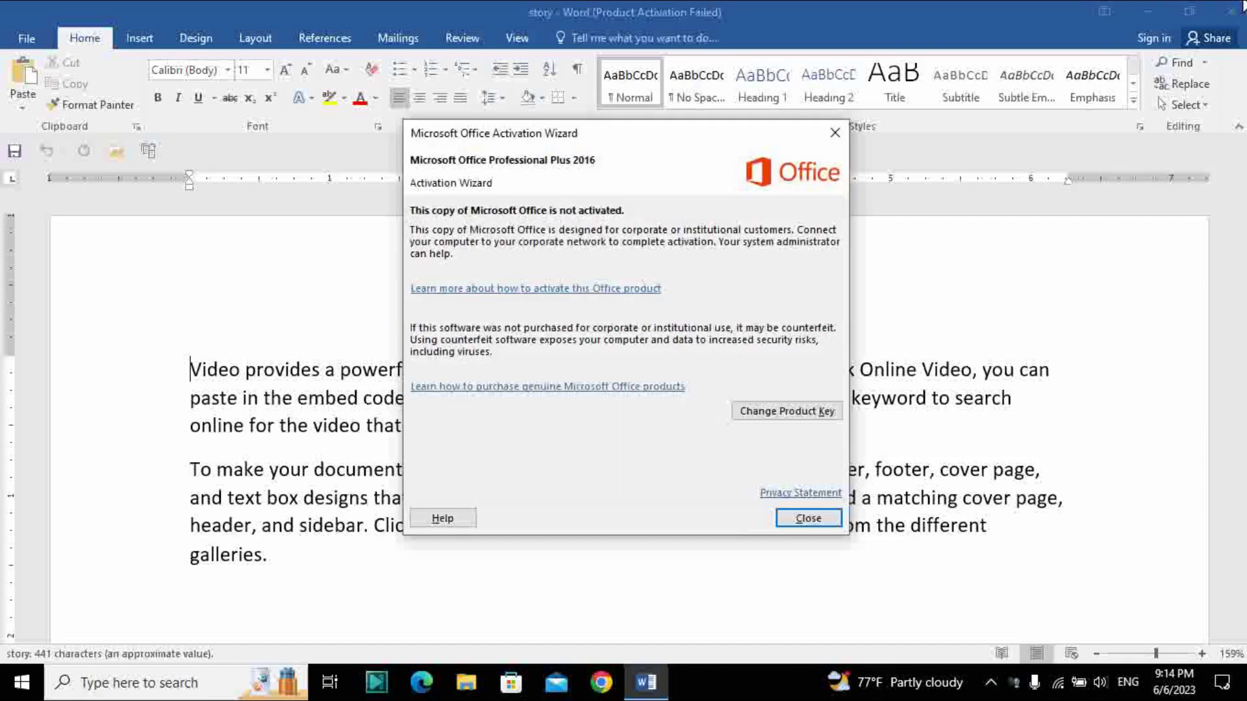
click(835, 133)
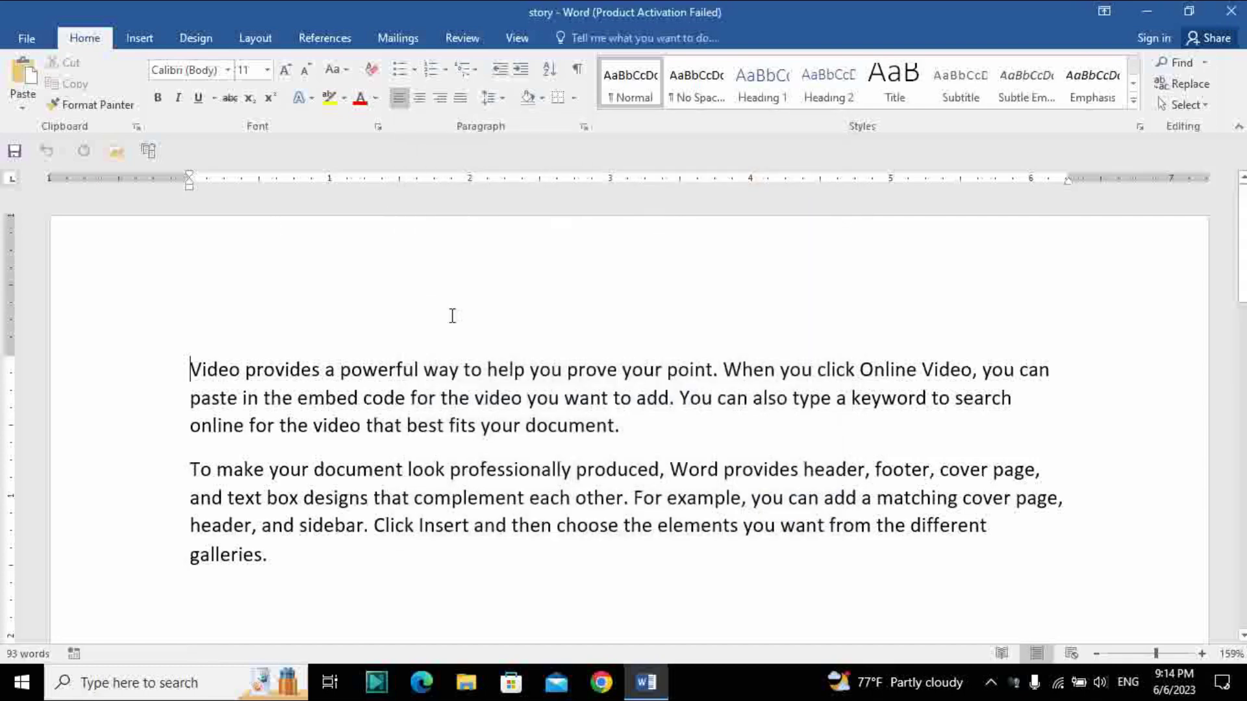
Save a copy of story inside the Desktop's word doc folder
click(14, 43)
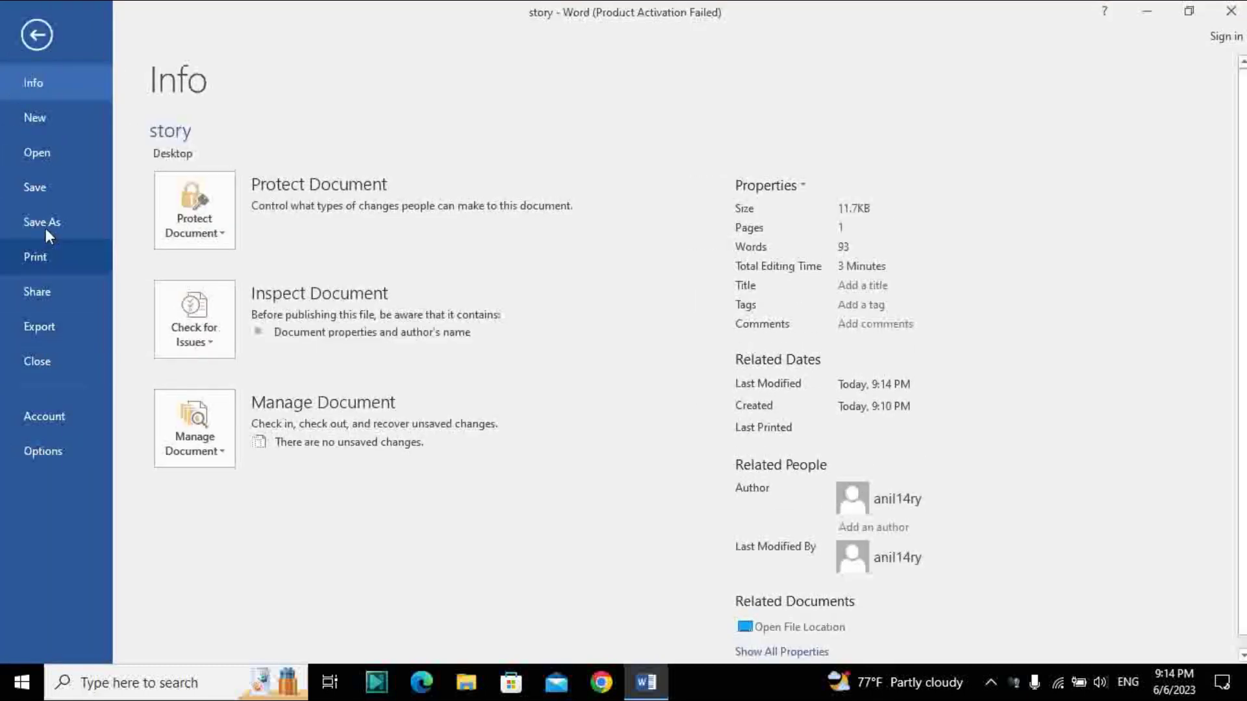
click(48, 217)
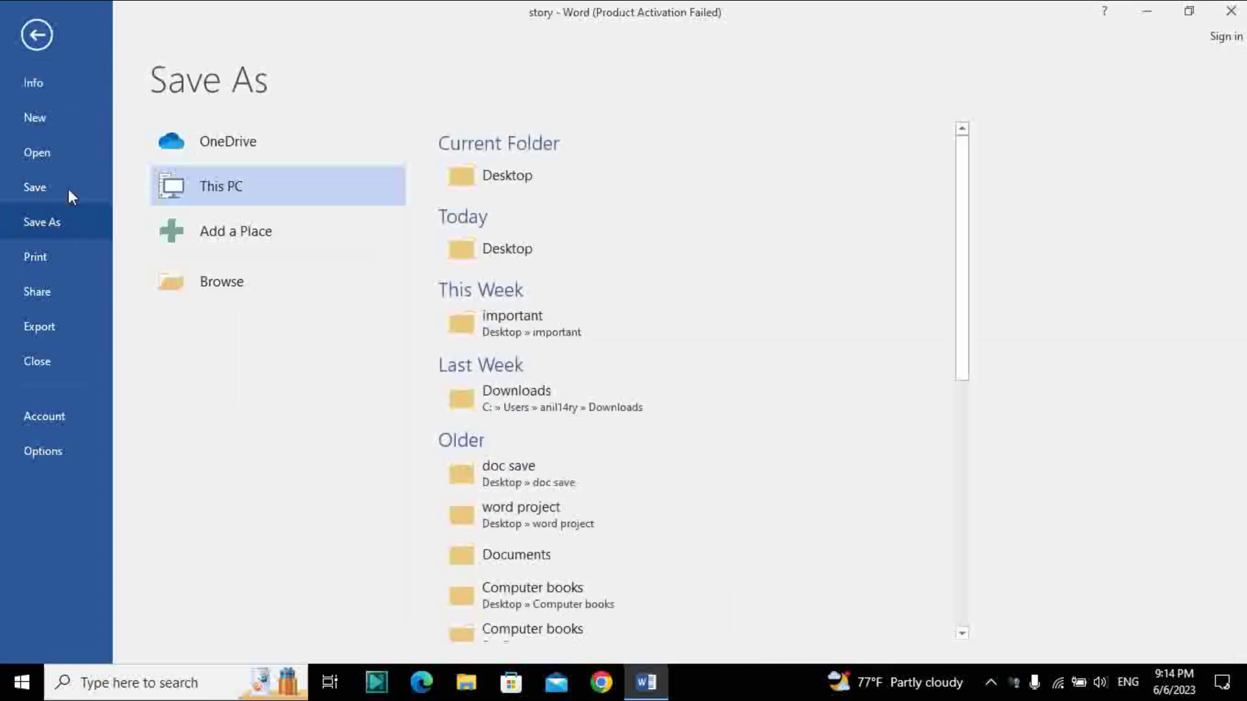
click(516, 170)
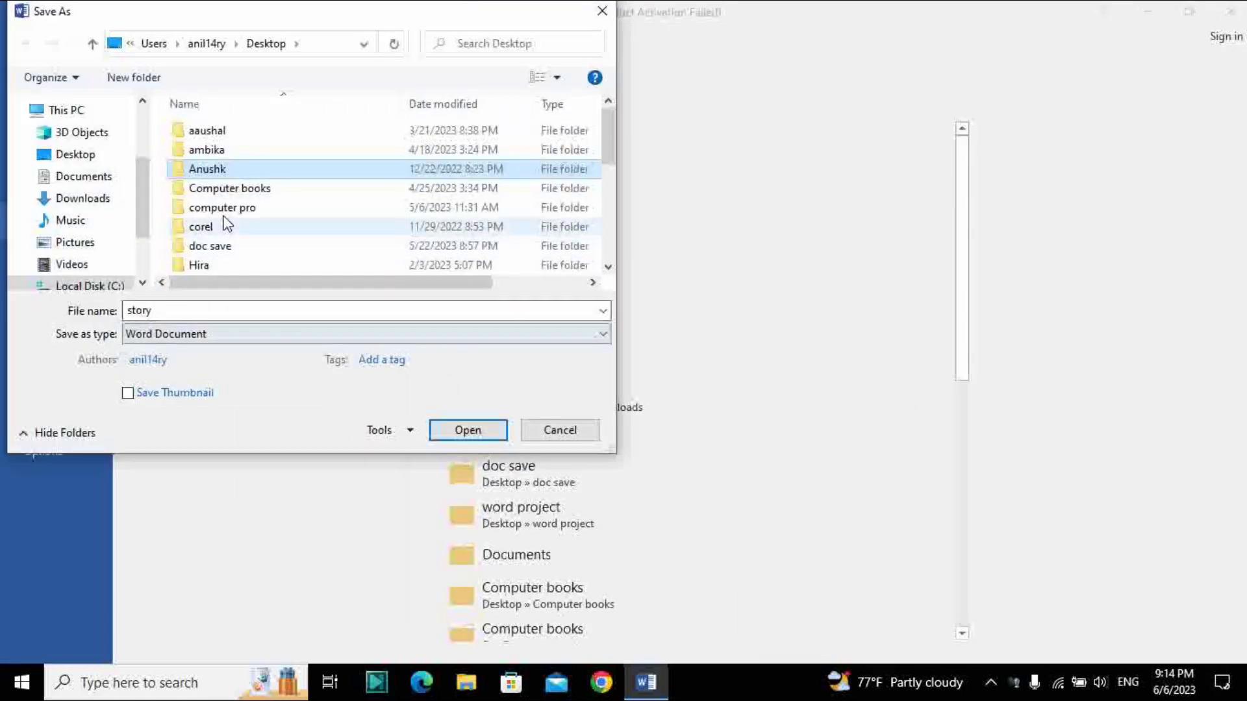
click(112, 157)
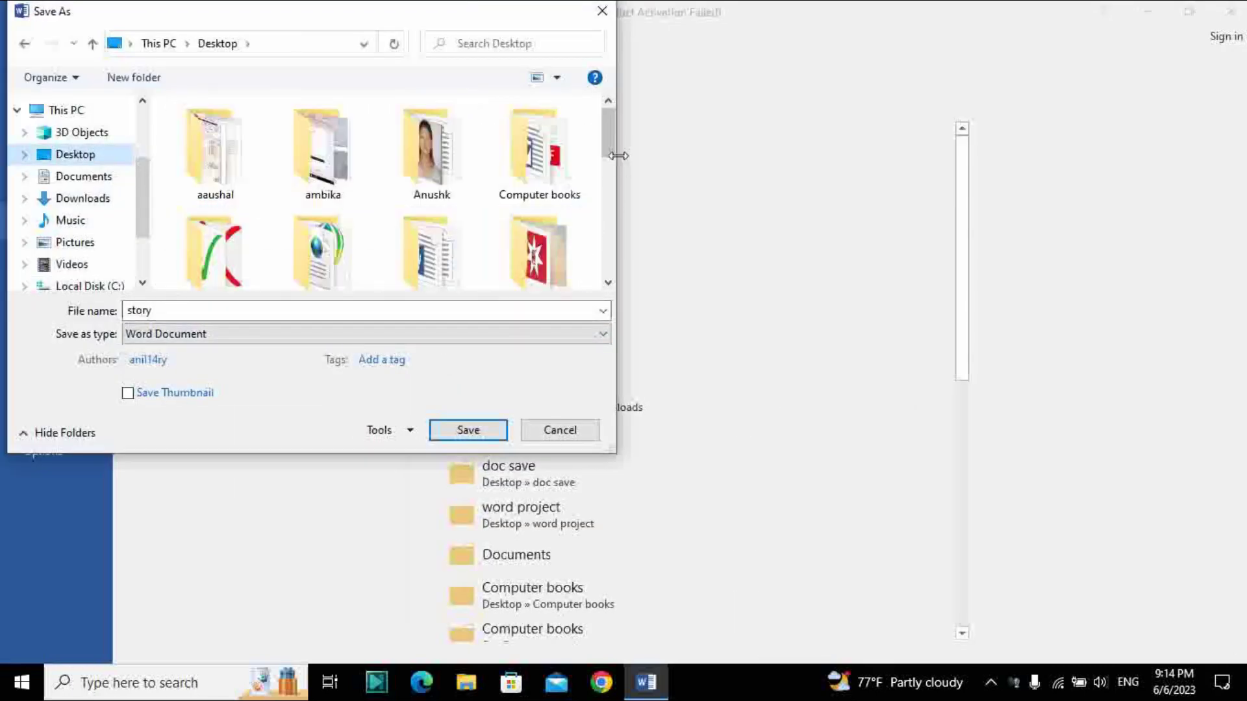
mouse_move(610, 138)
mouse_down()
mouse_move(614, 239)
mouse_move(603, 188)
mouse_up()
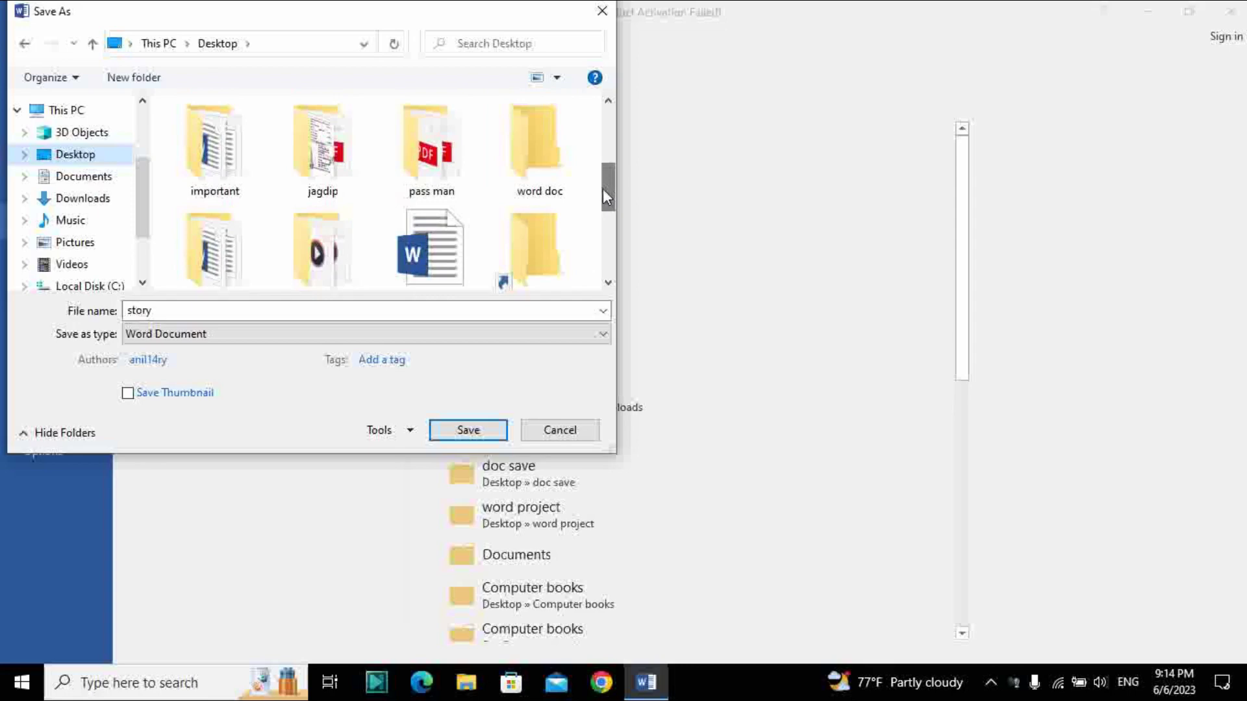
double_click(535, 157)
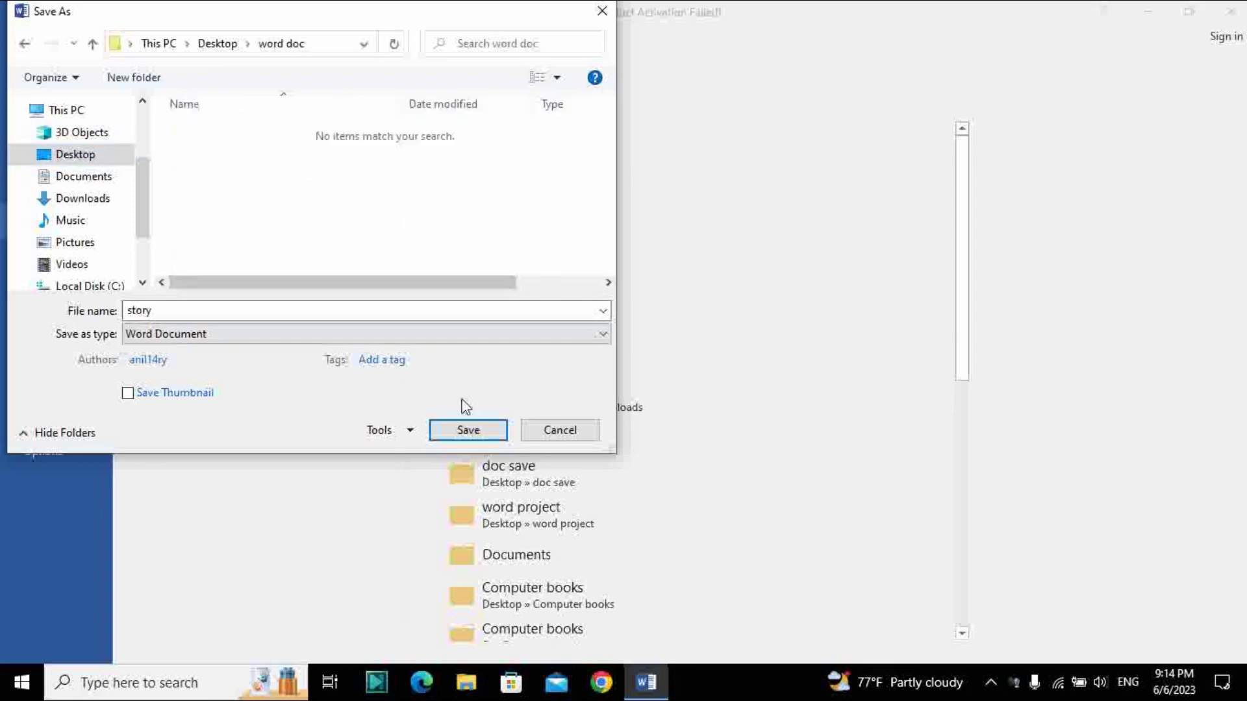
click(469, 431)
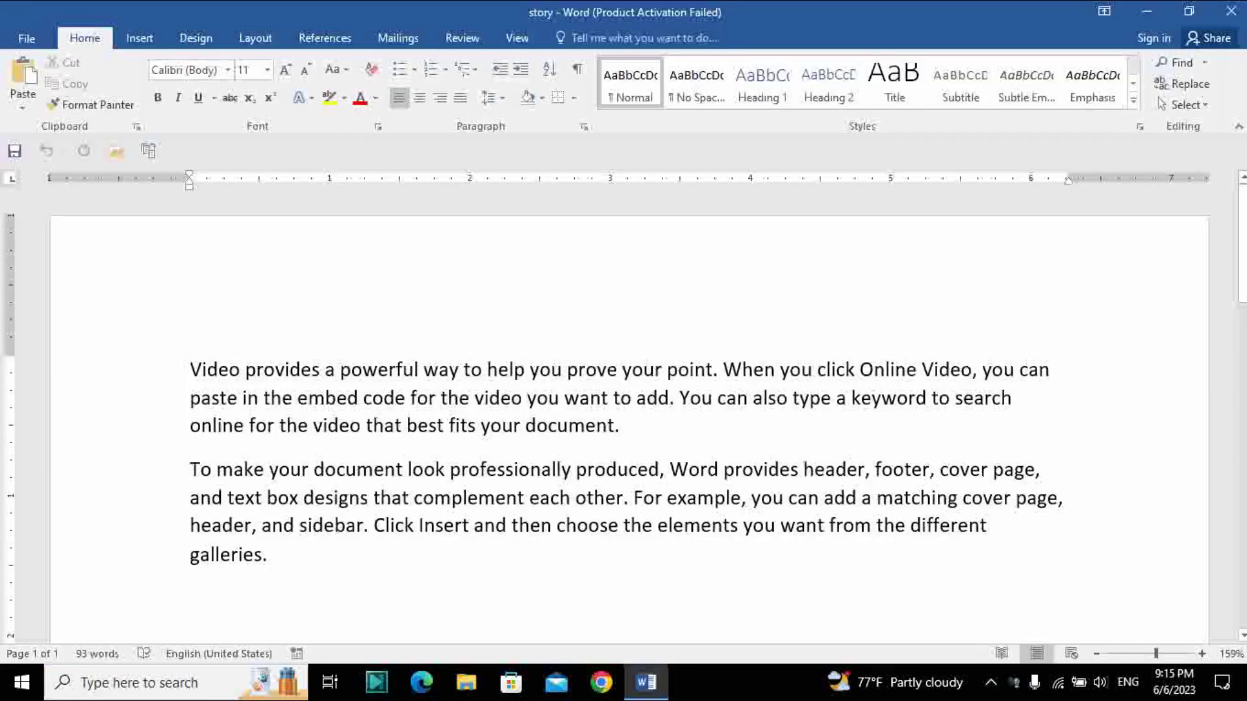
Close Word, check the word doc and doc save folders, then reopen story from word doc
click(1231, 11)
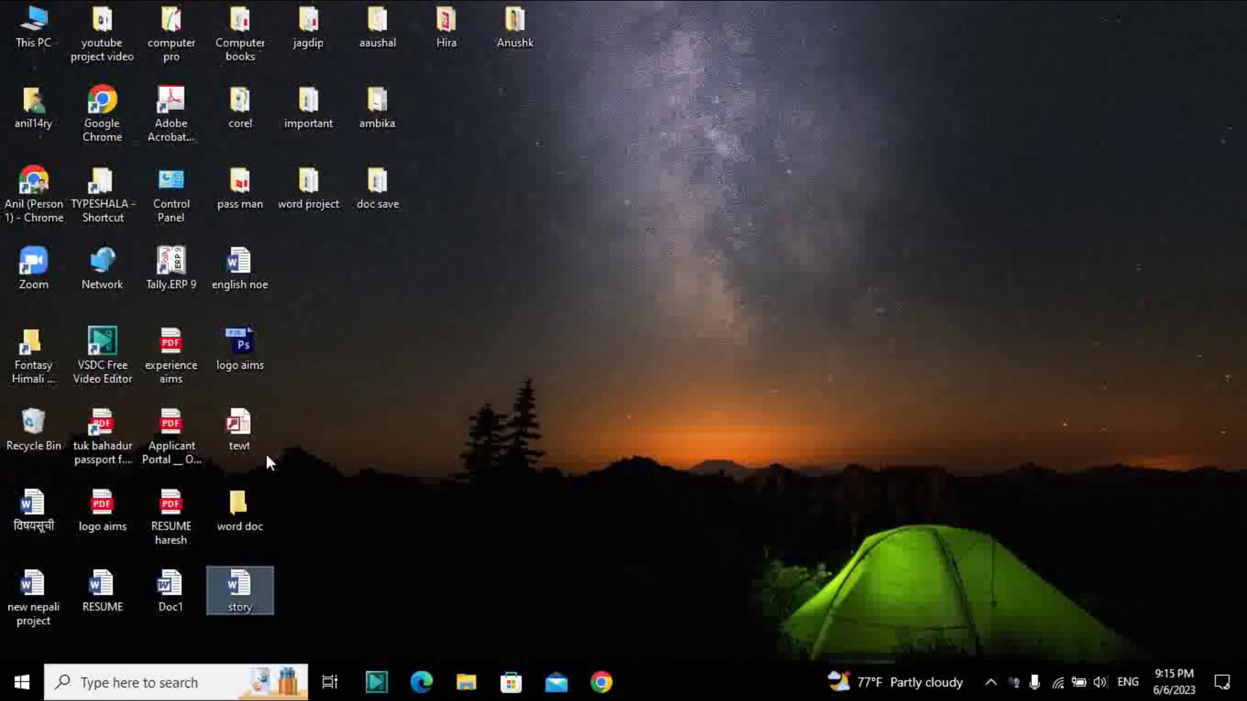
double_click(253, 515)
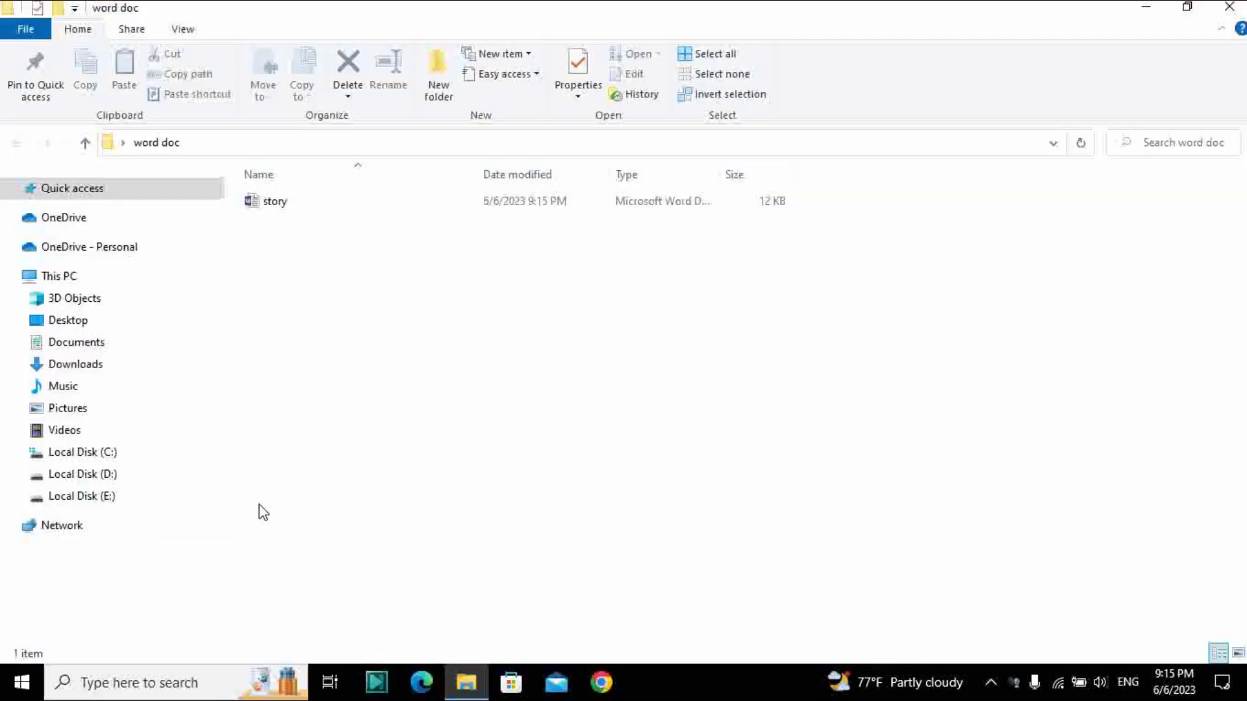
click(1229, 7)
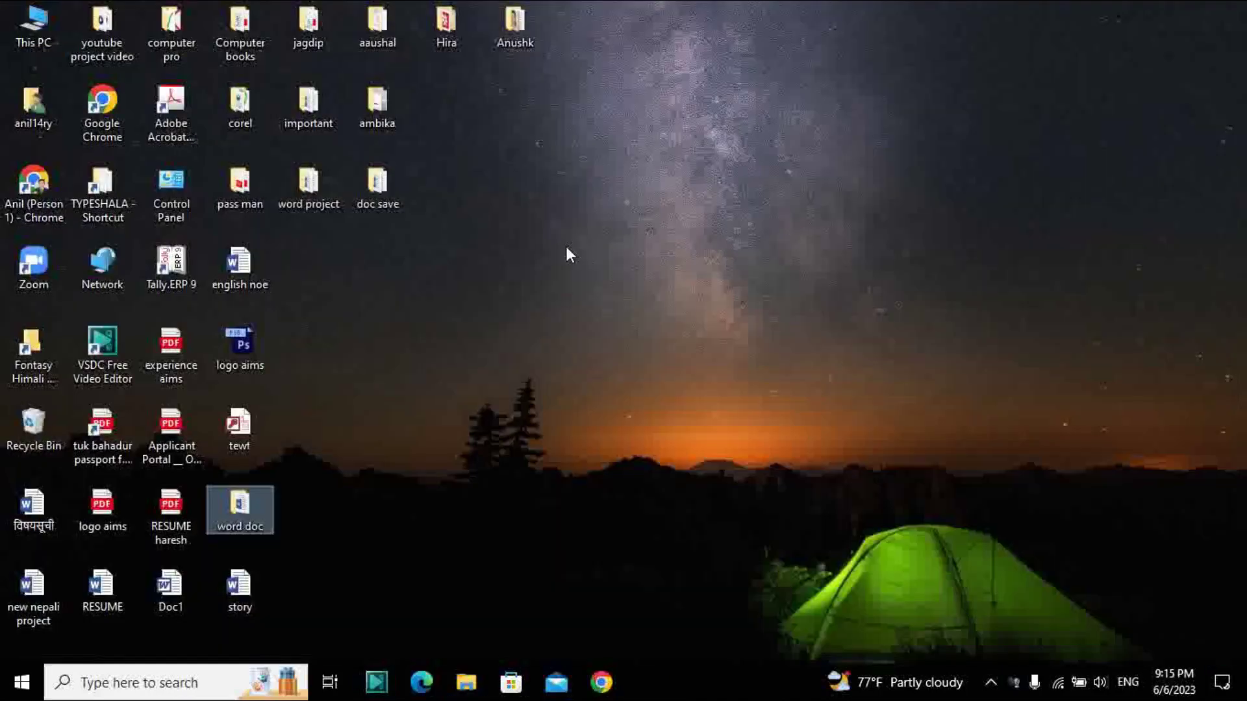
double_click(377, 187)
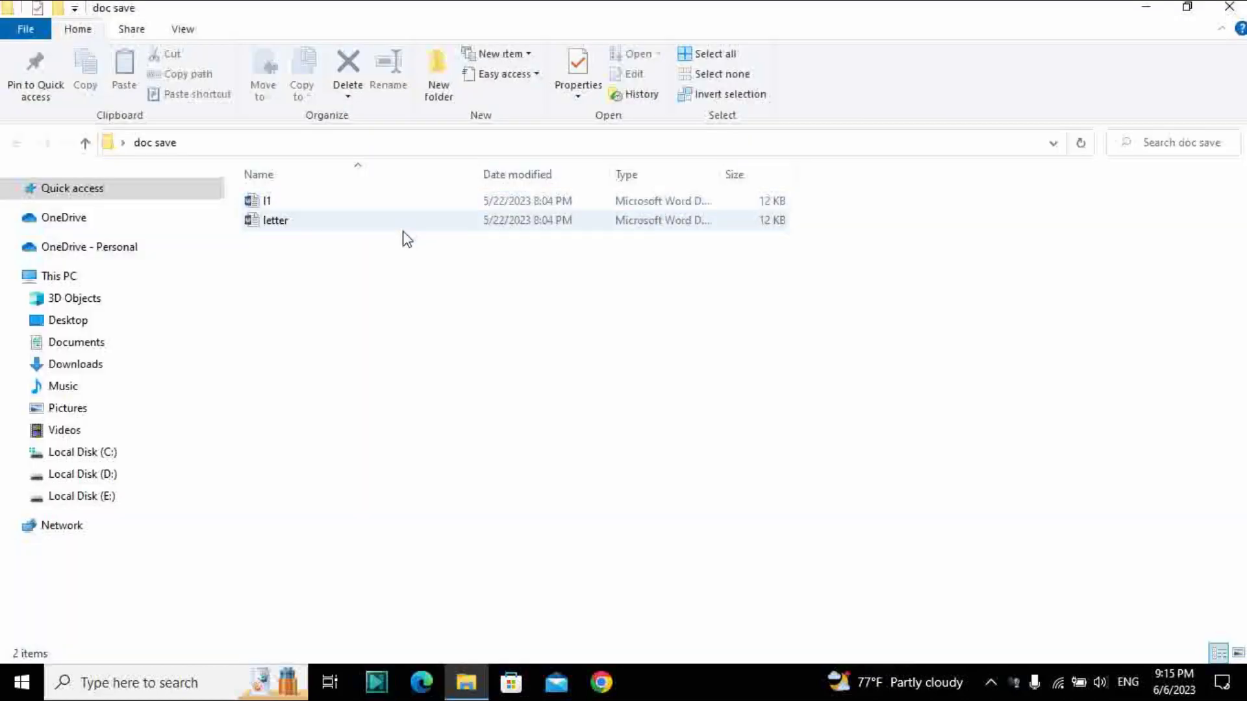
click(1229, 8)
double_click(235, 513)
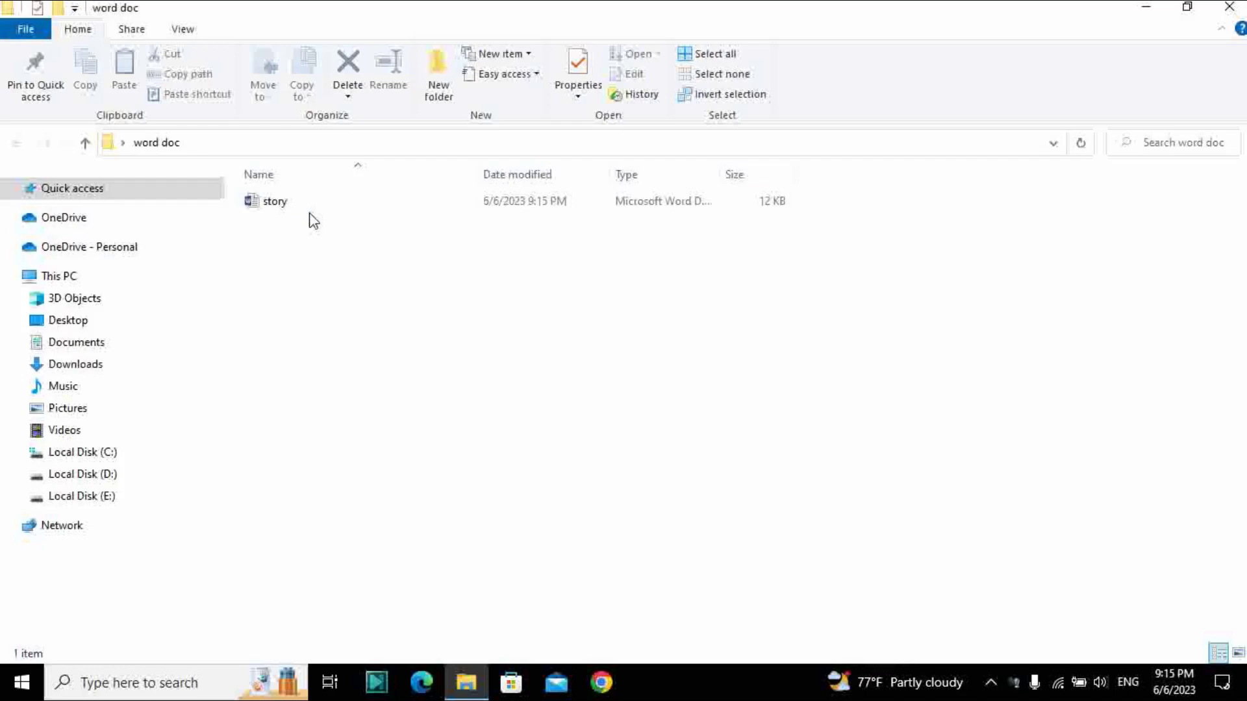
double_click(305, 205)
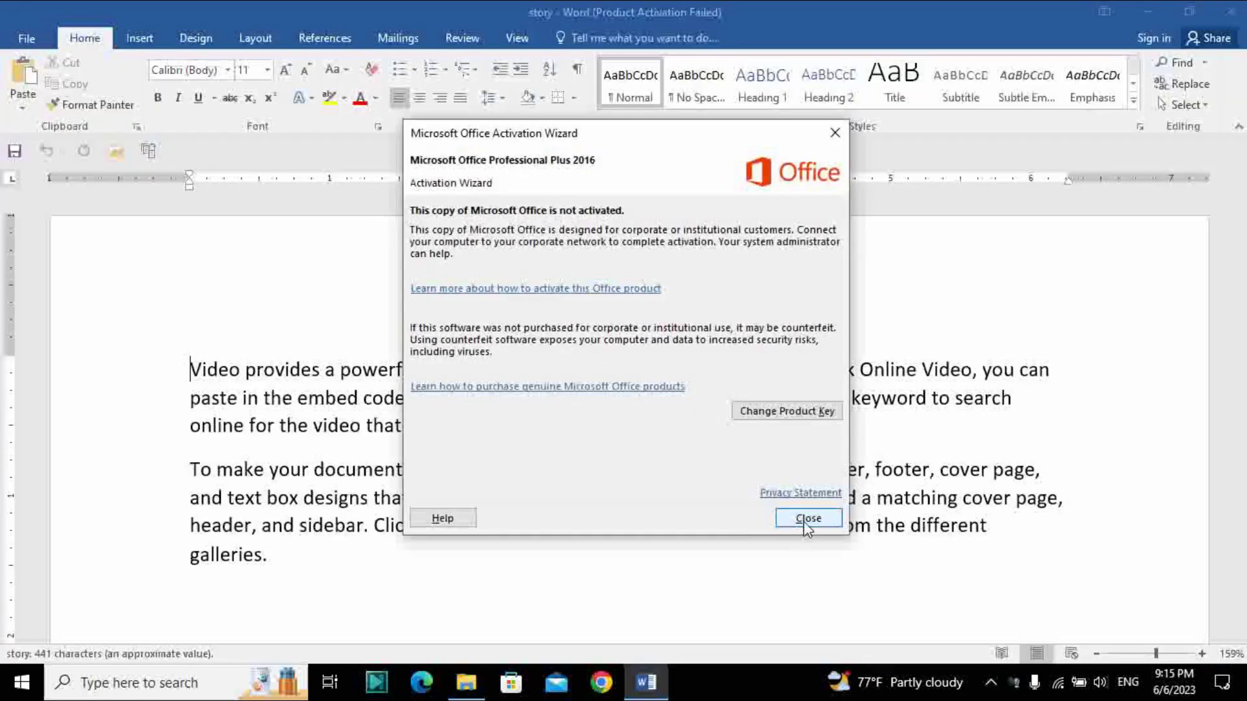
Dismiss the activation notice and save the current story document
click(807, 518)
click(28, 36)
click(41, 186)
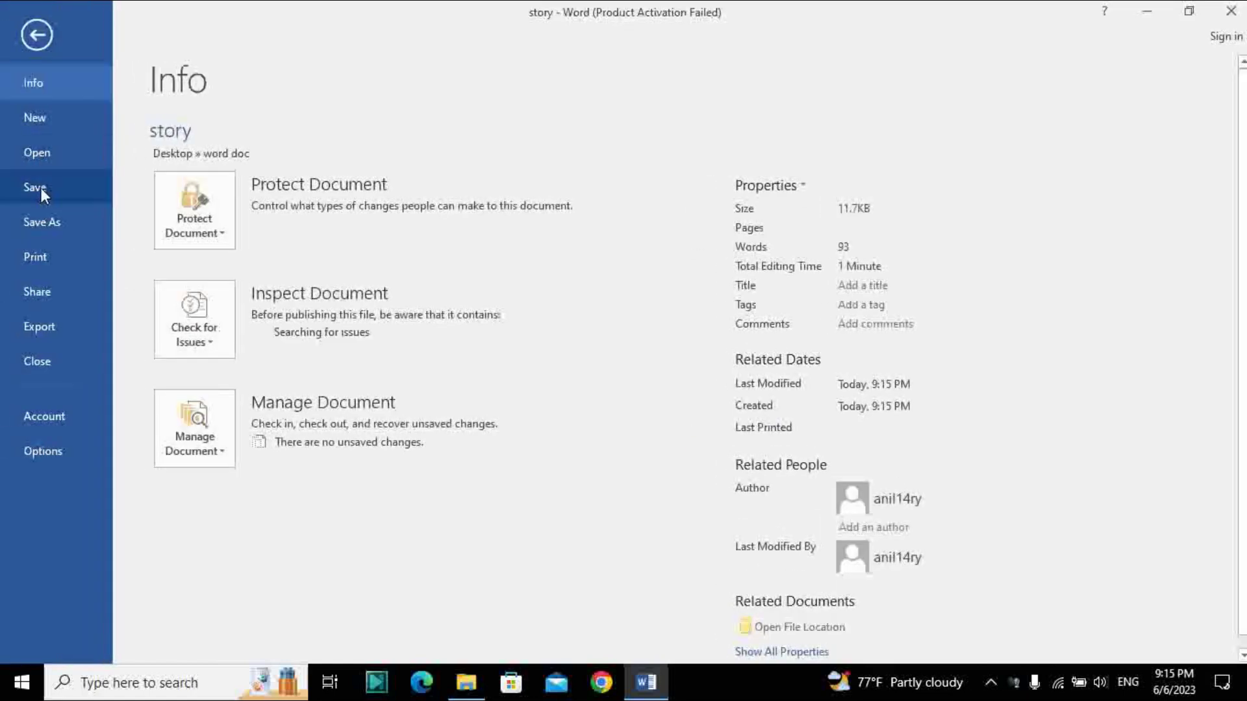
Save story into a new folder named important doc on Local Disk (D:)
click(27, 38)
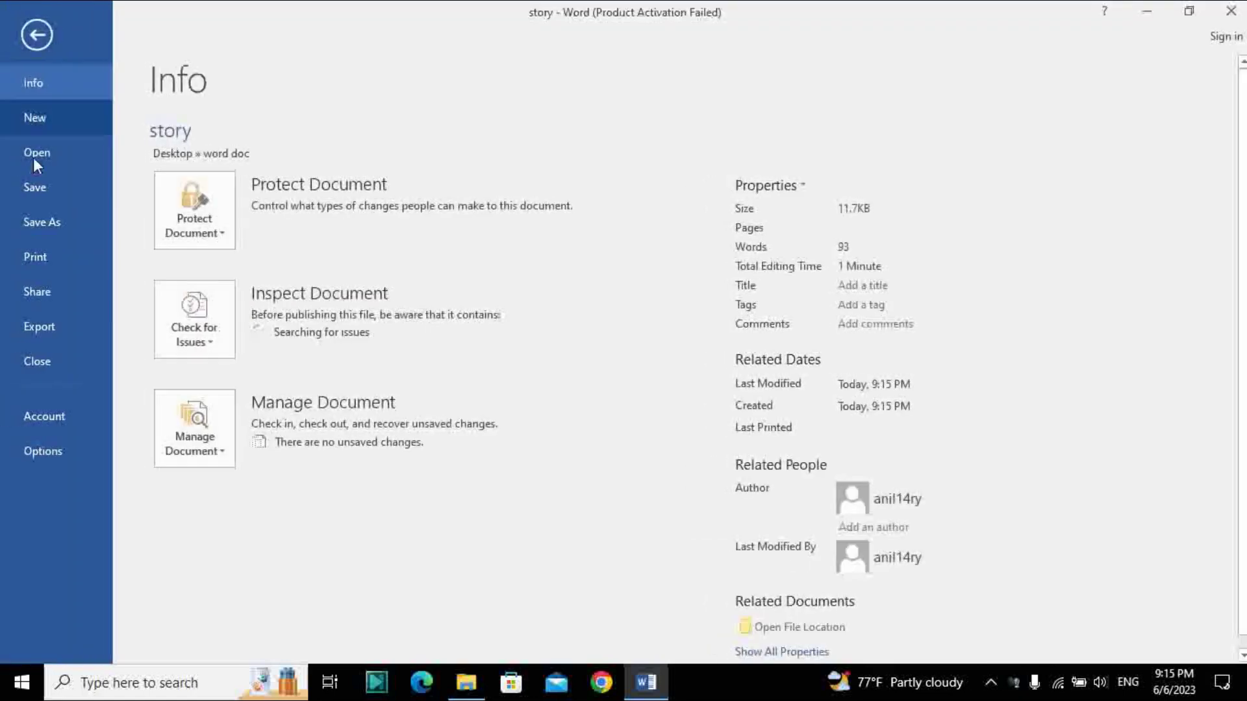
click(33, 224)
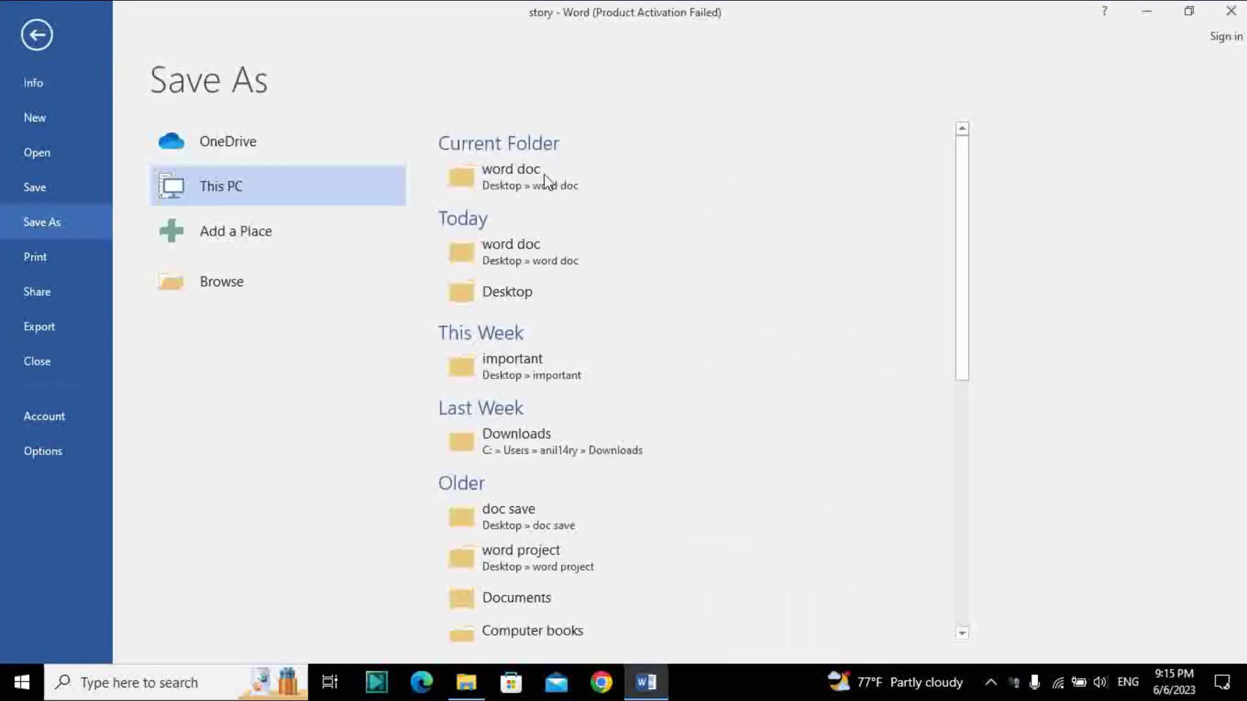
click(244, 289)
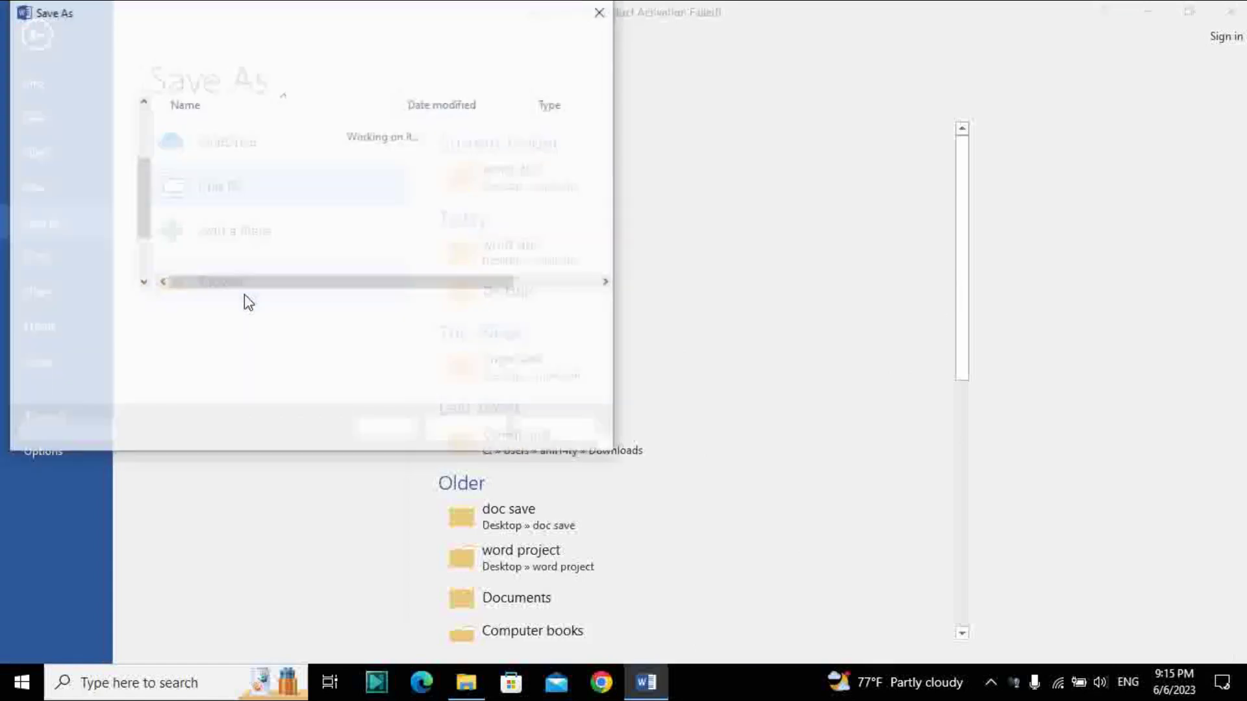
drag(149, 214, 146, 254)
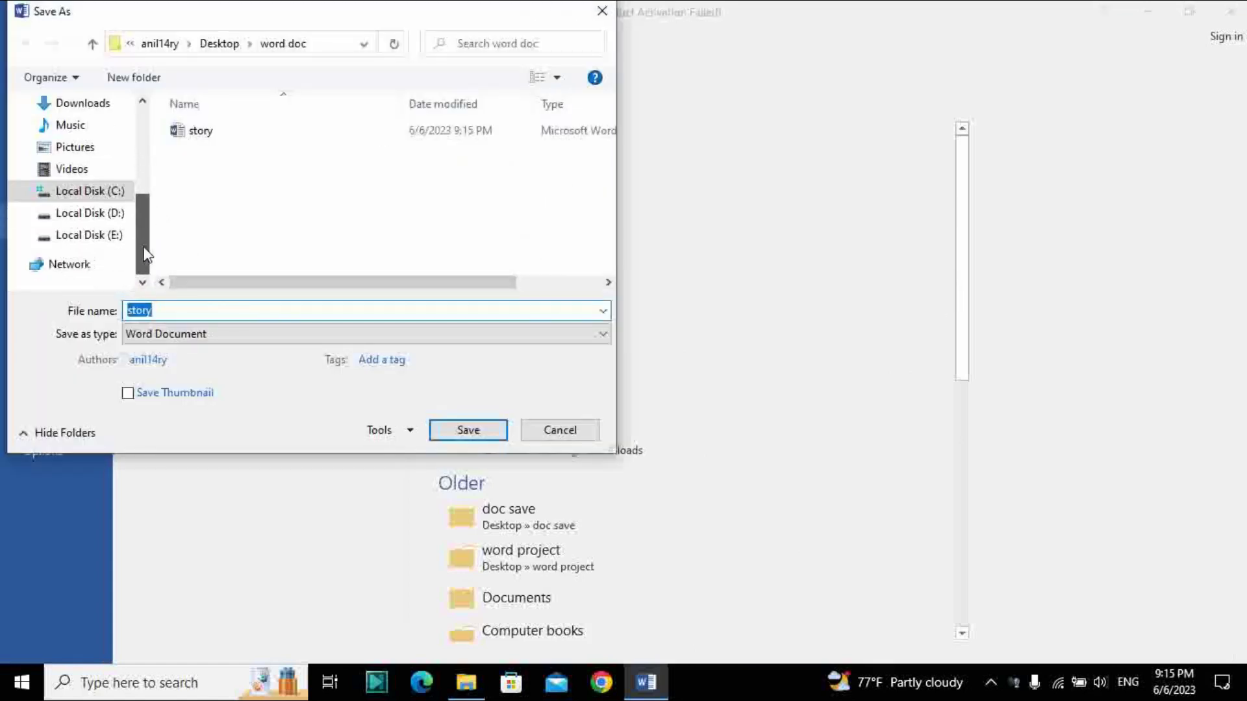
click(102, 214)
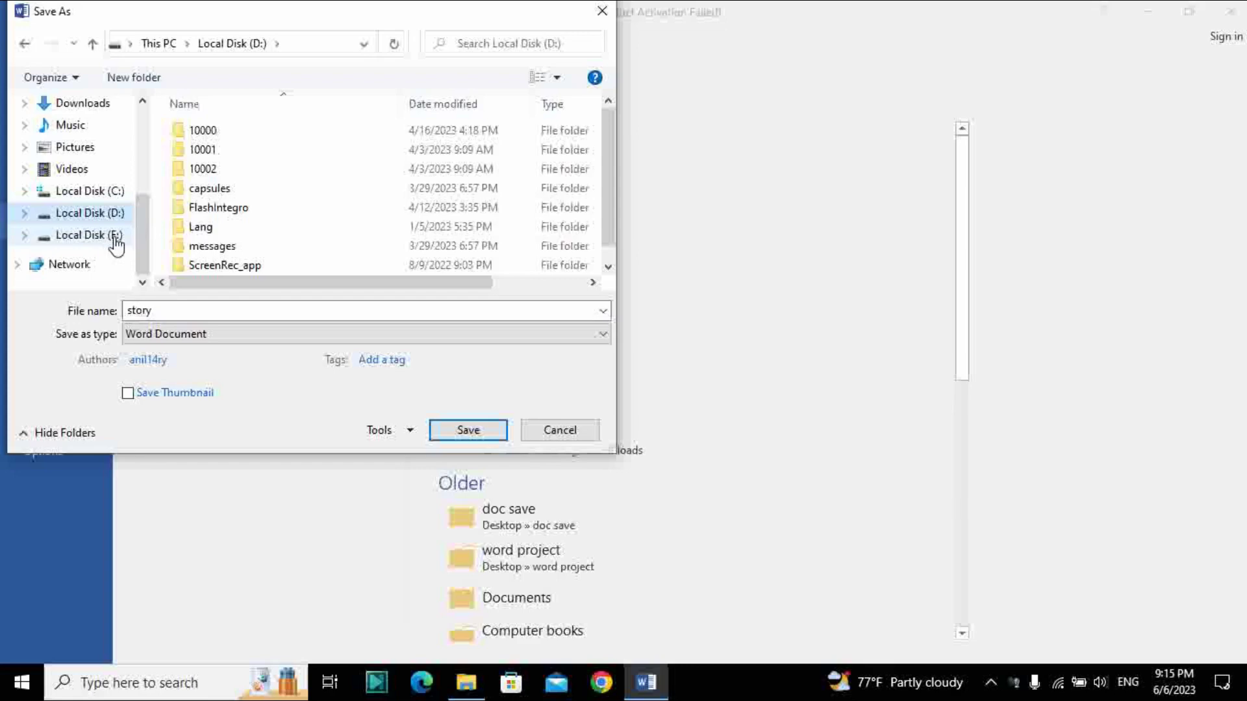
click(158, 80)
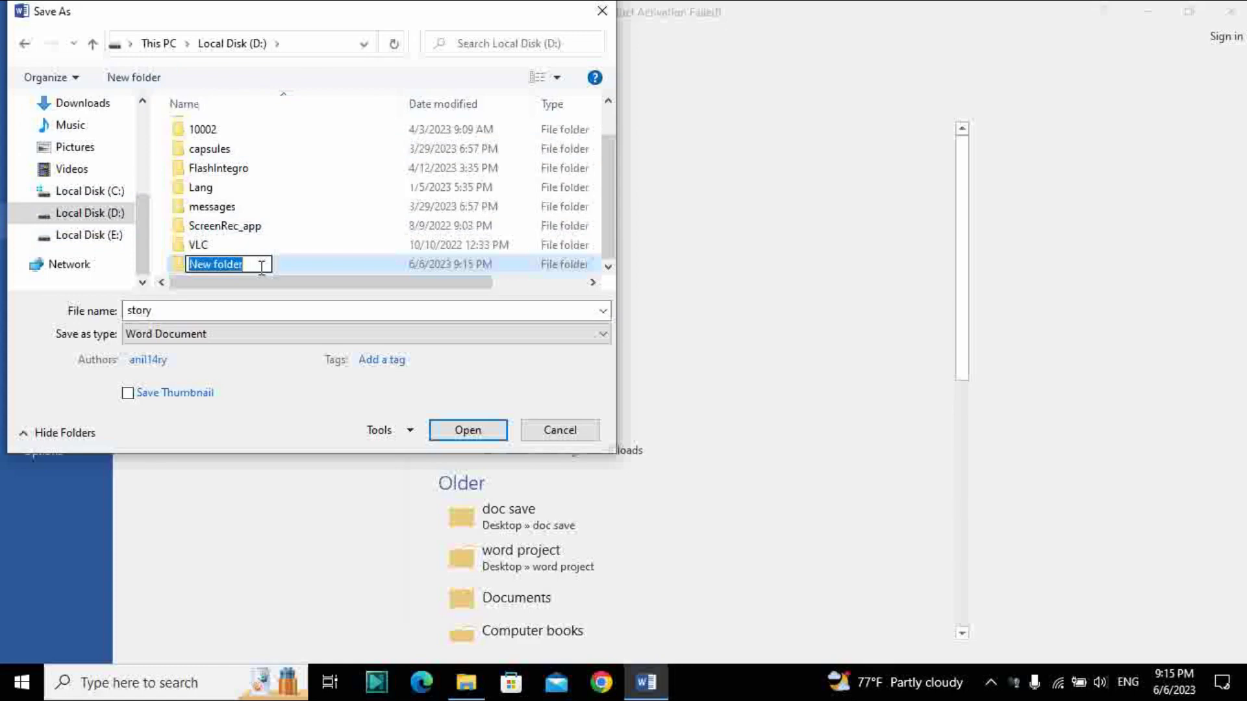
text(im)
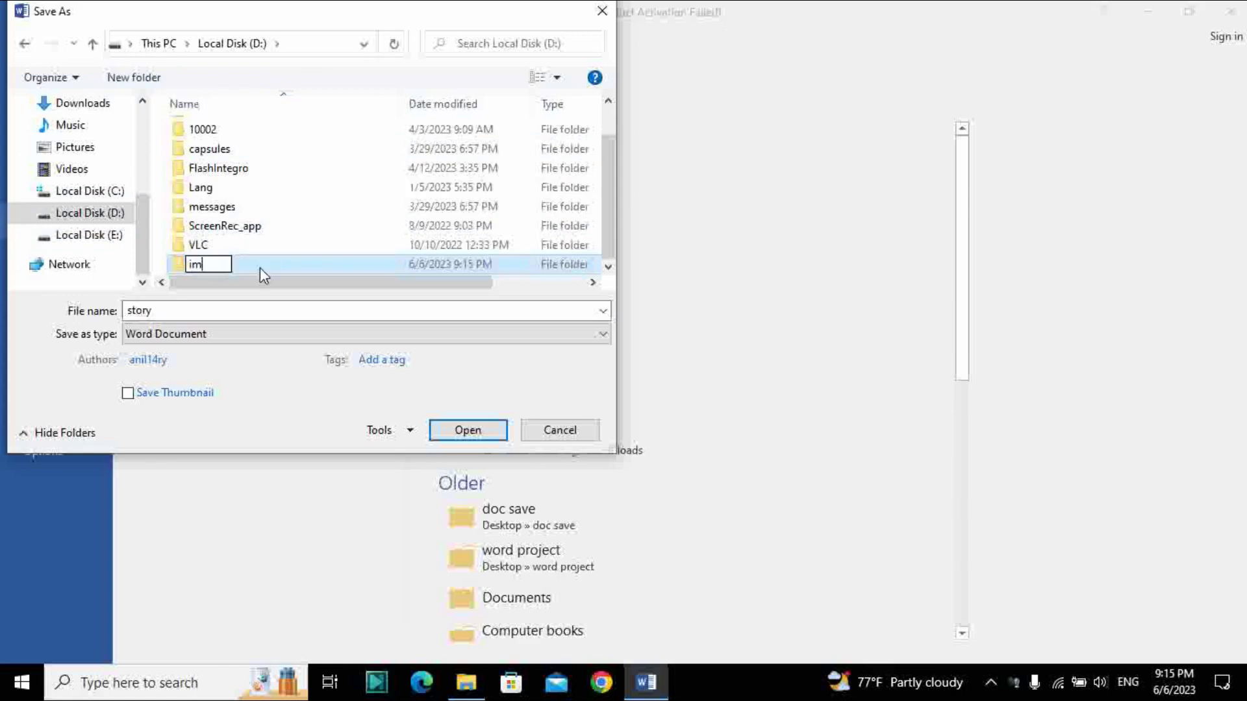
text(portant doc)
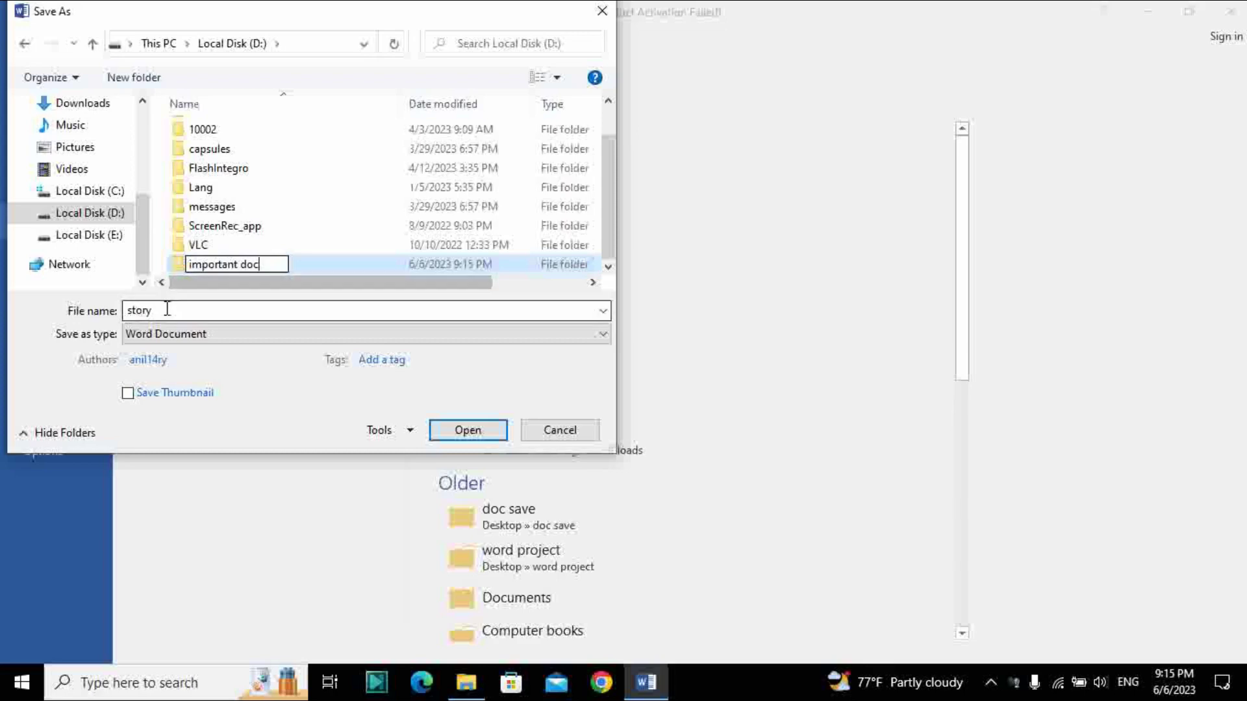
click(167, 310)
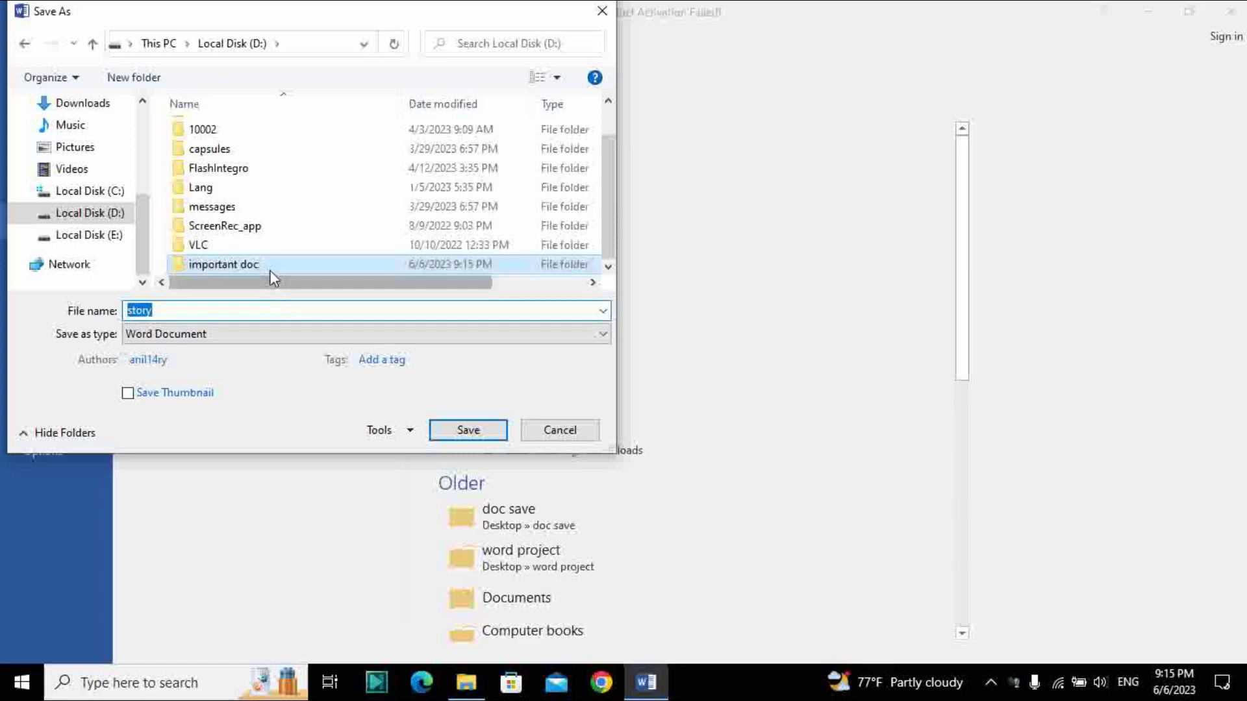
double_click(223, 264)
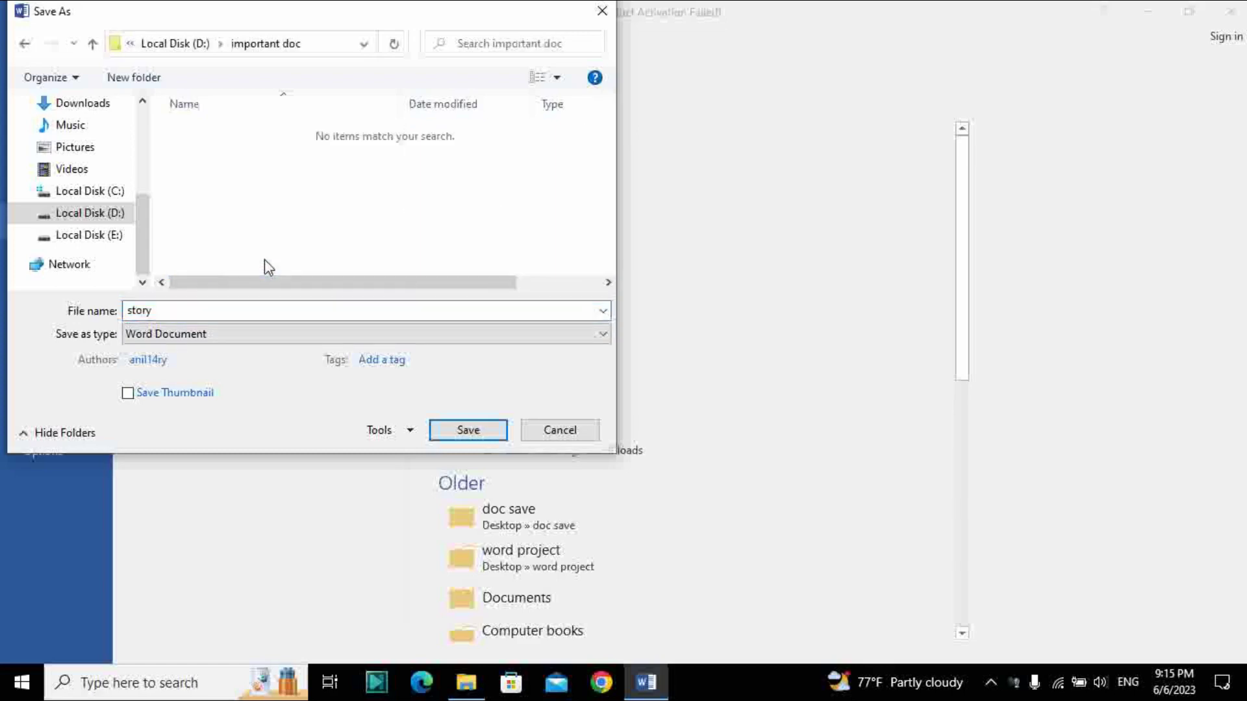
click(455, 428)
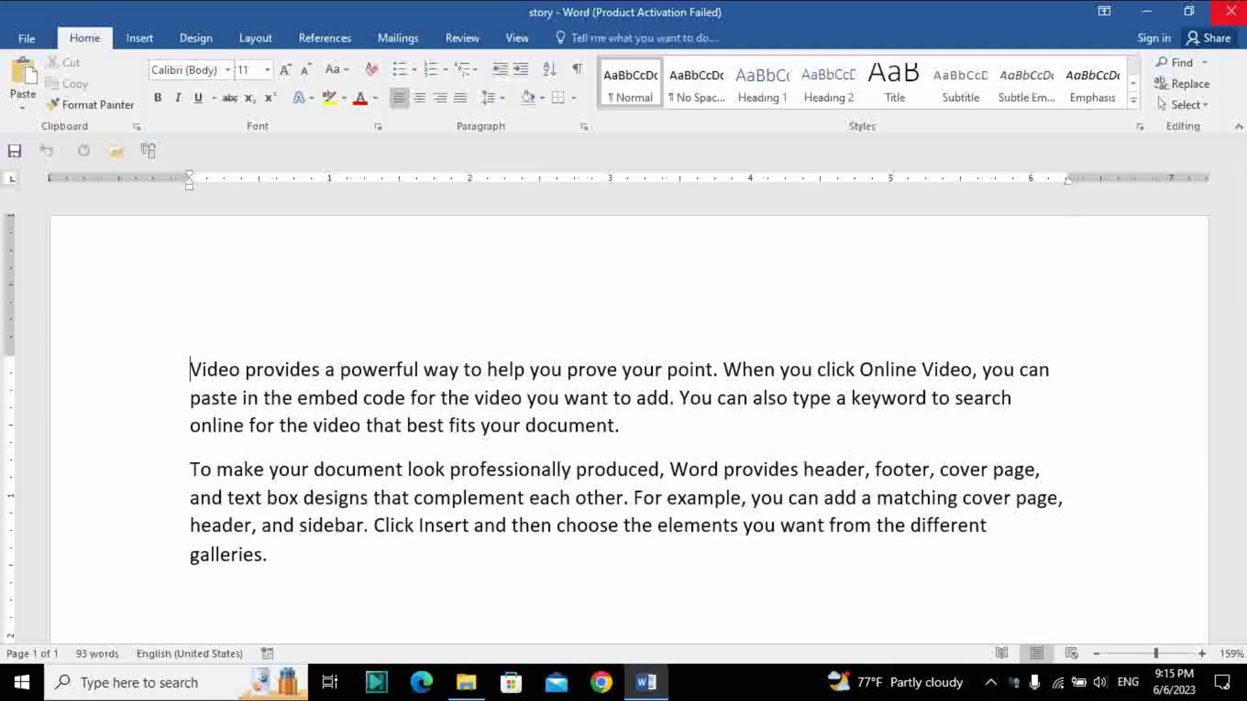
Close Word and confirm story is inside important doc on Local Disk (D:)
click(1231, 11)
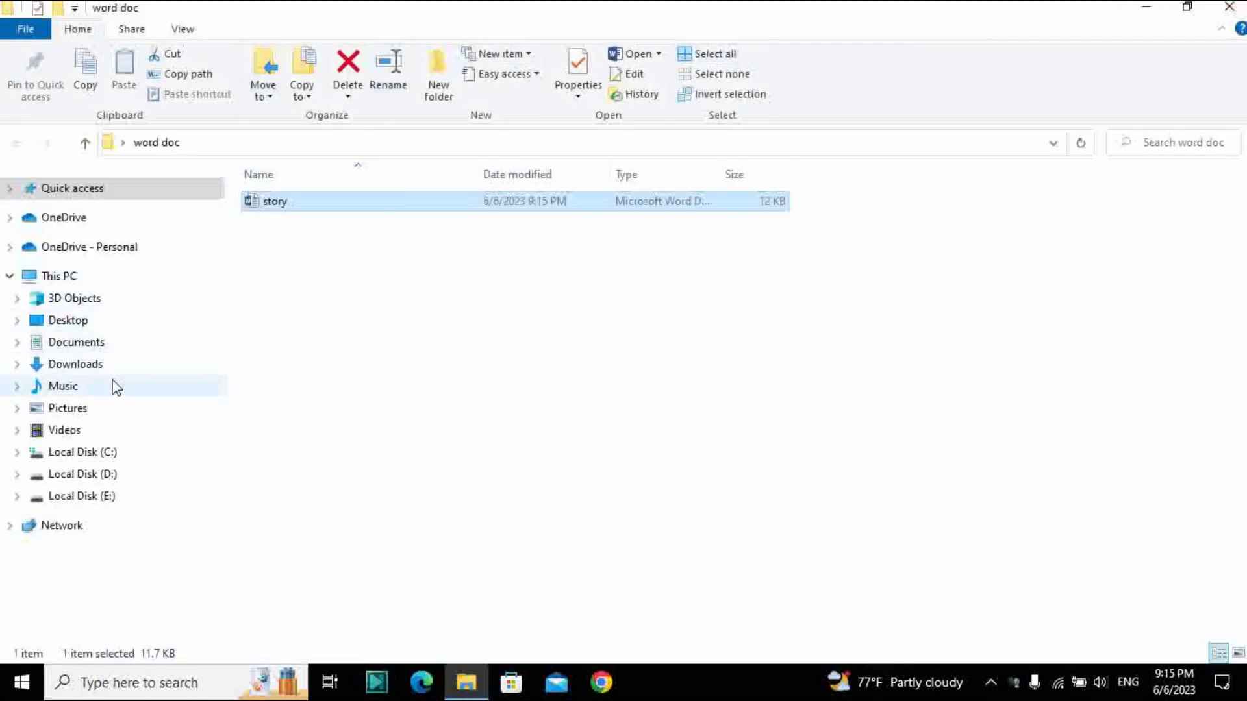
click(110, 475)
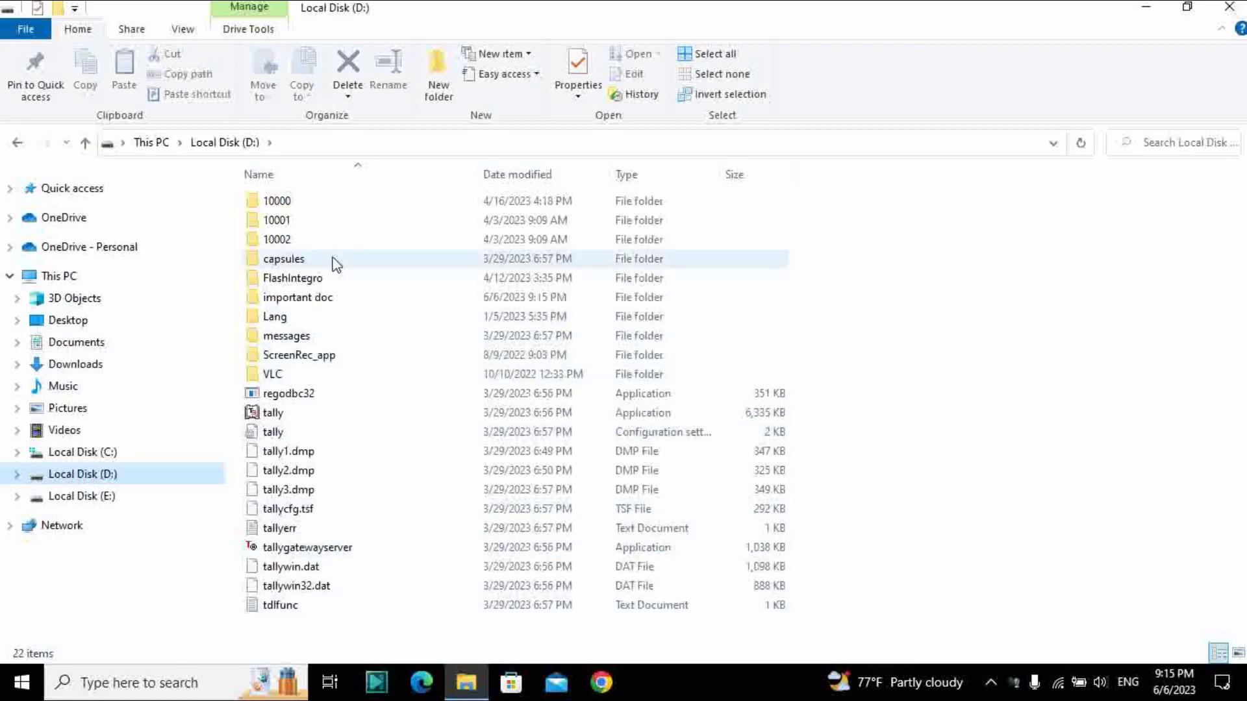
double_click(338, 299)
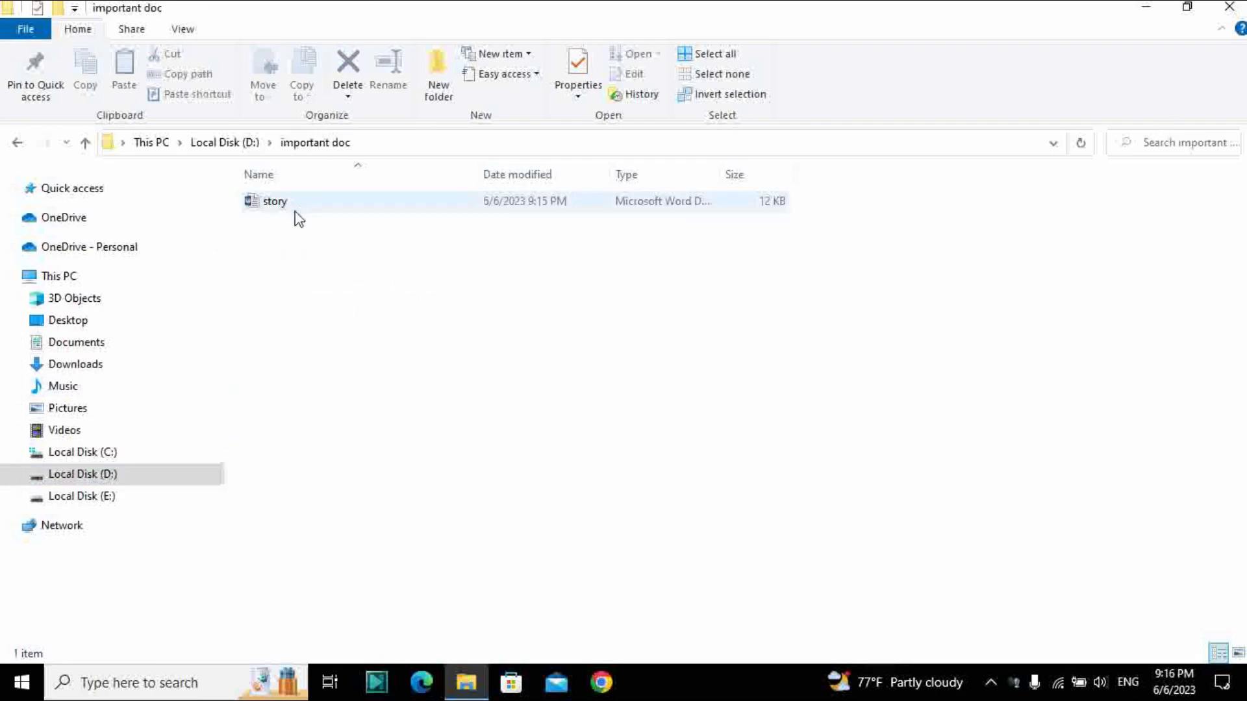
mouse_move(117, 341)
click(18, 143)
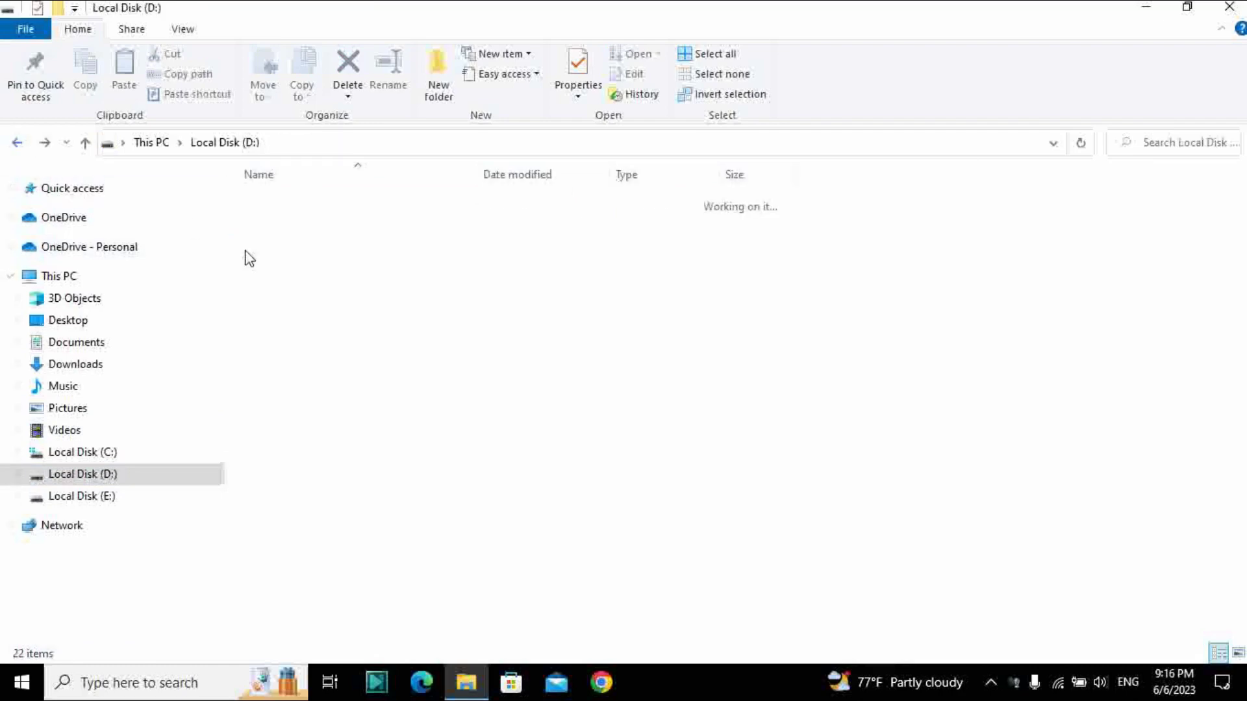
Send a shortcut of the important doc folder to the desktop and minimize Explorer
right_click(306, 300)
mouse_move(353, 509)
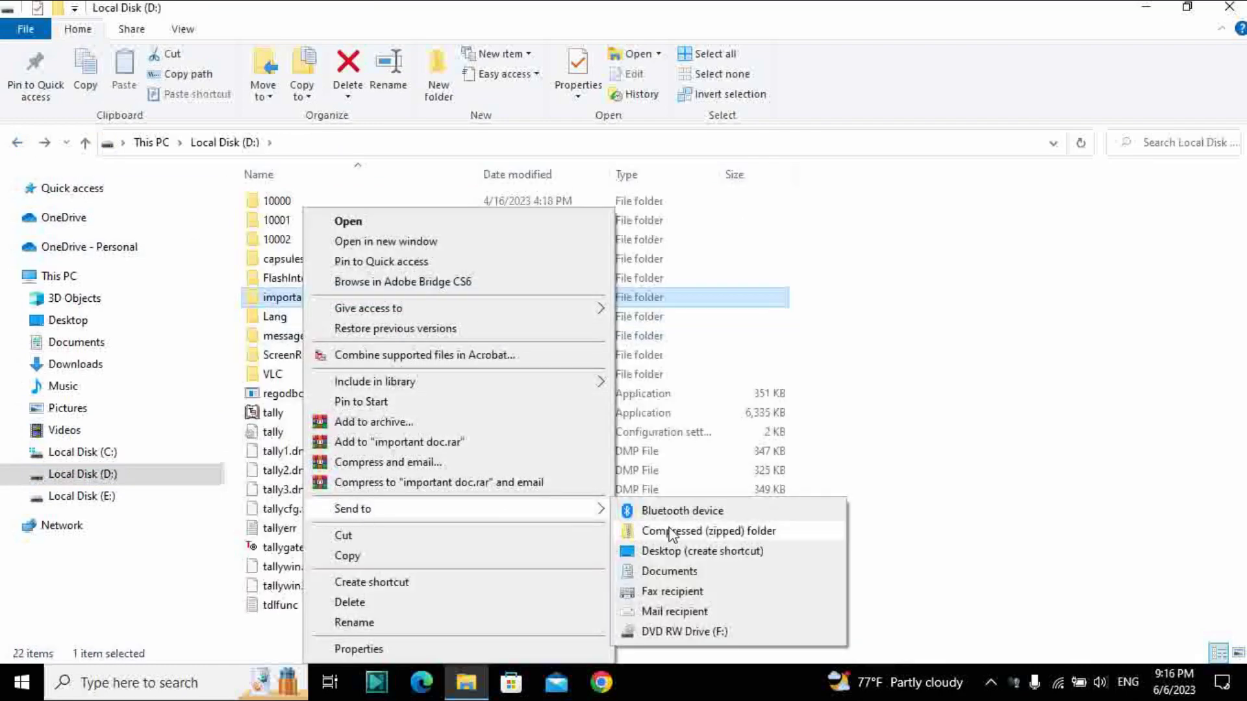
click(679, 552)
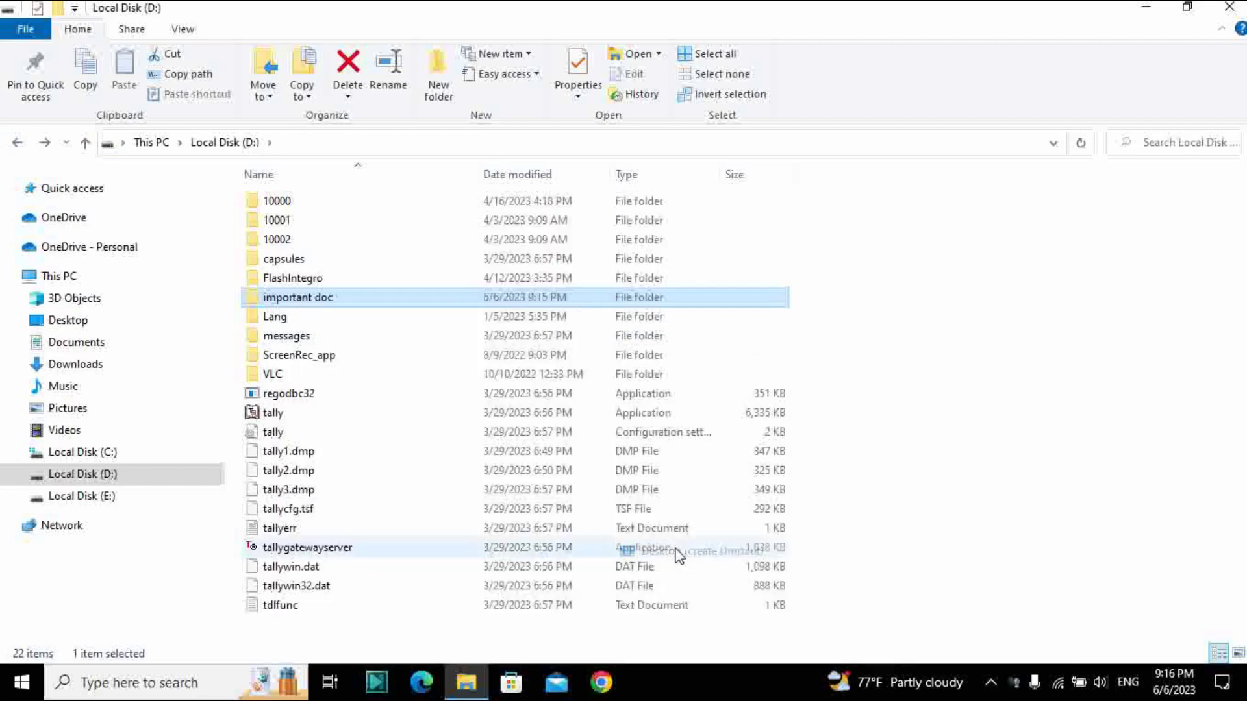
click(1149, 6)
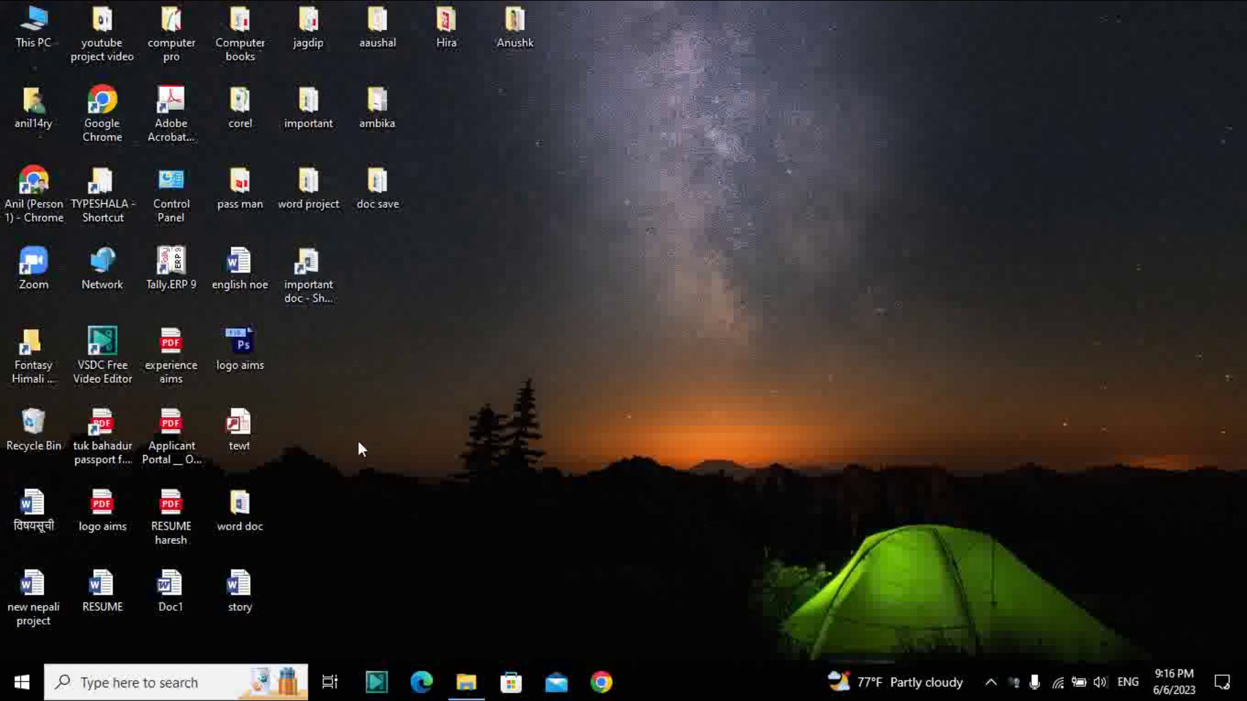
Open This PC in a smaller window and browse to Local Disk (D:) > important doc
double_click(30, 17)
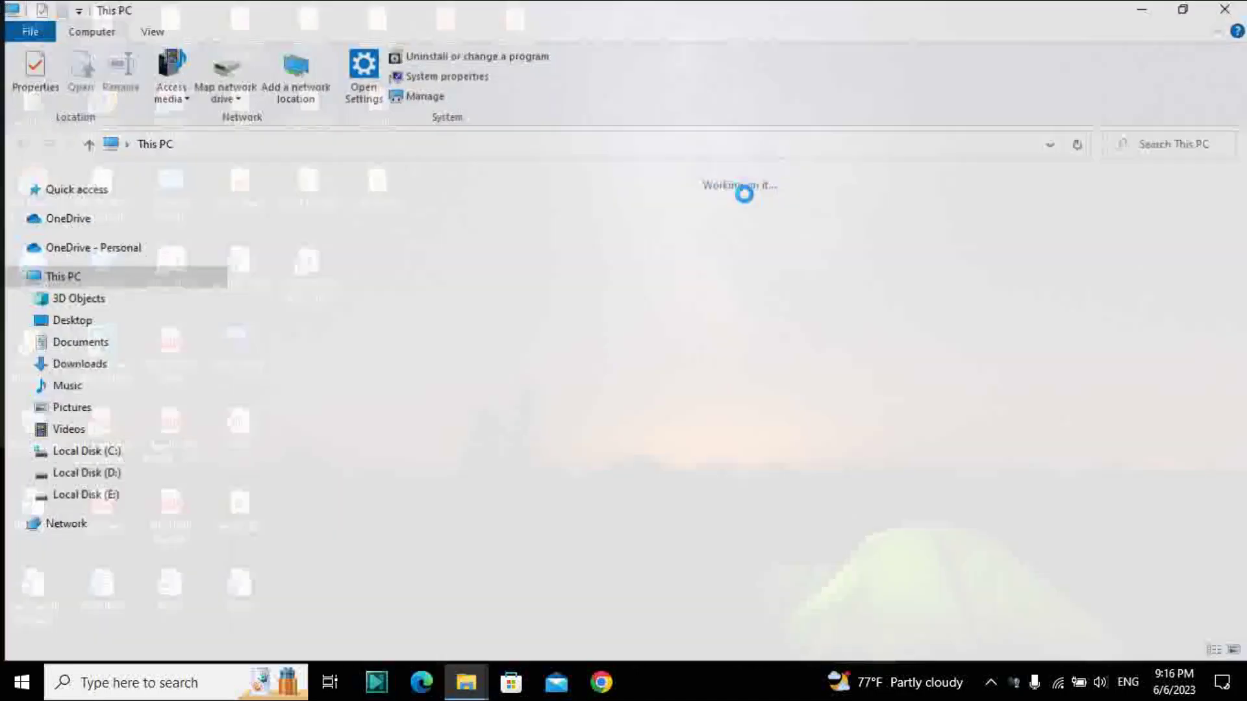
click(1187, 11)
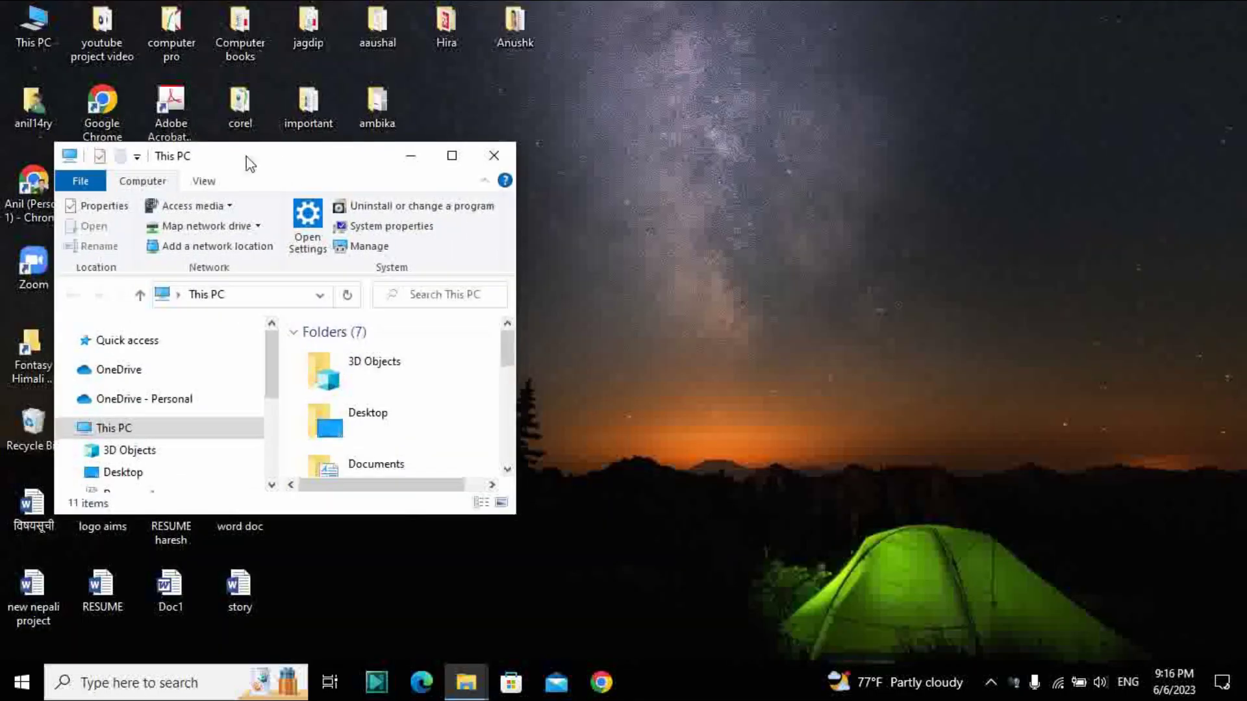
drag(245, 162, 755, 65)
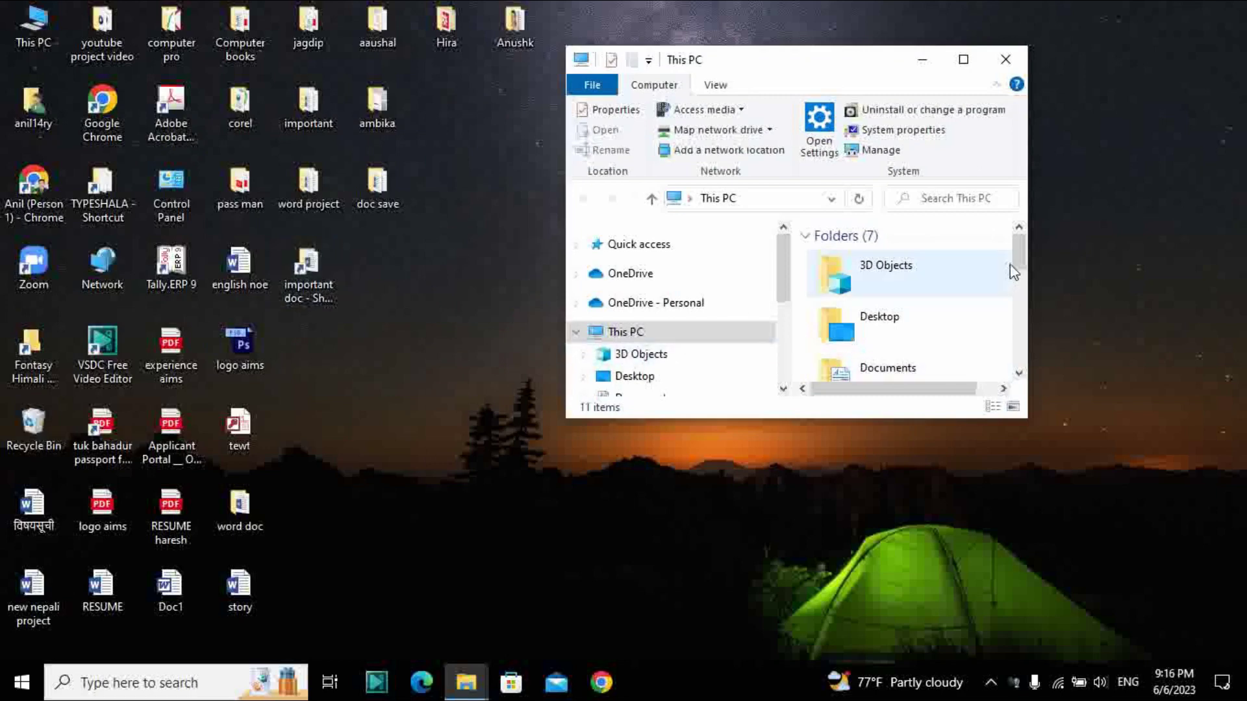
drag(1018, 255, 1026, 342)
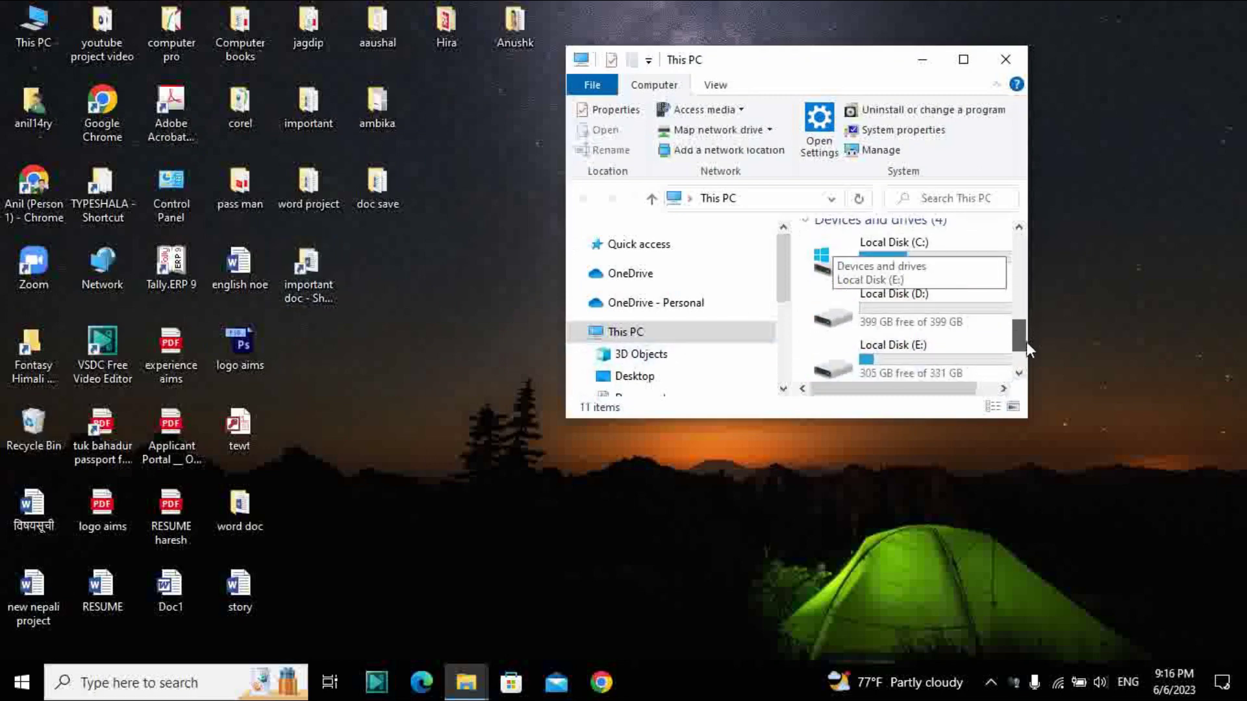
click(910, 307)
double_click(910, 307)
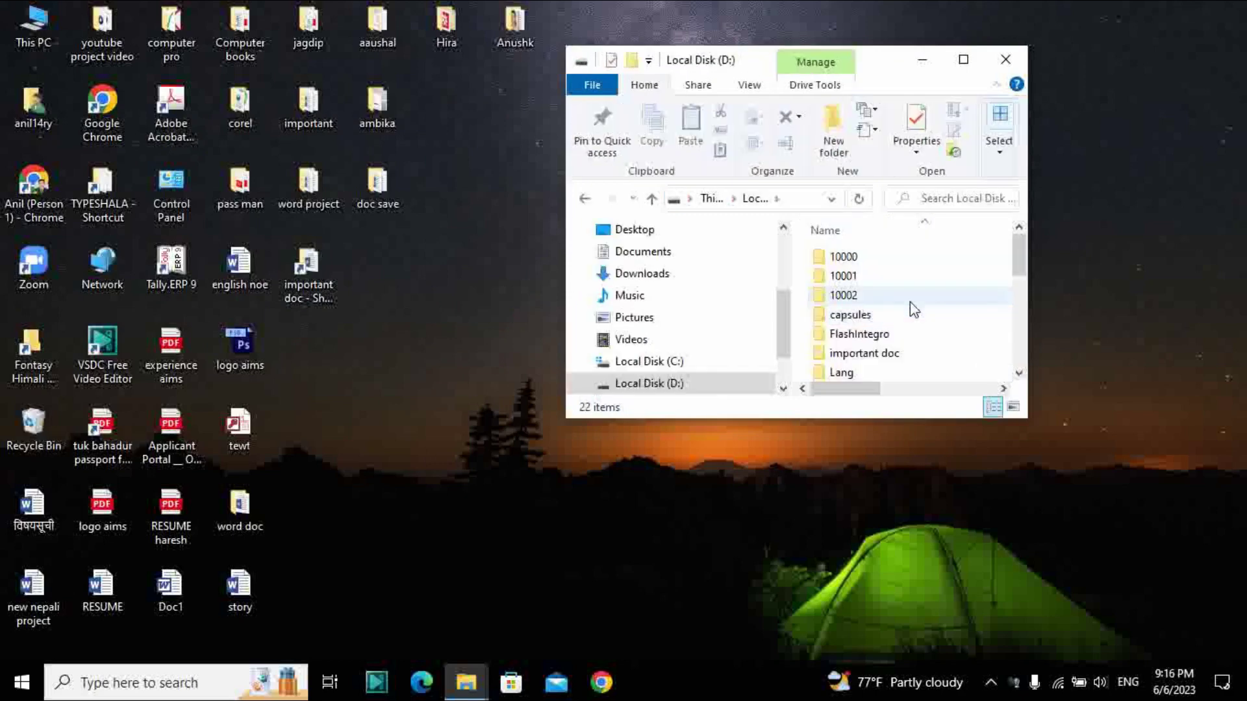
click(870, 354)
double_click(873, 356)
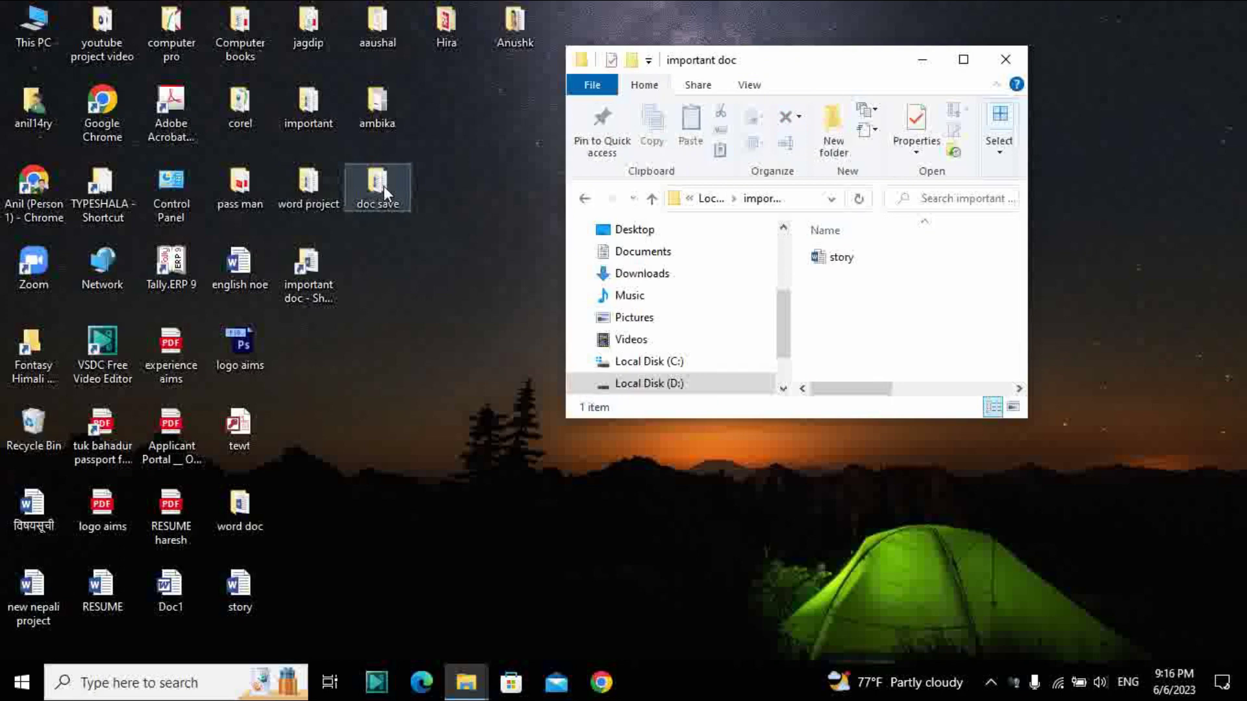
Copy the doc save folder and RESUME document into important doc, verify them, and close Explorer
drag(383, 185, 837, 312)
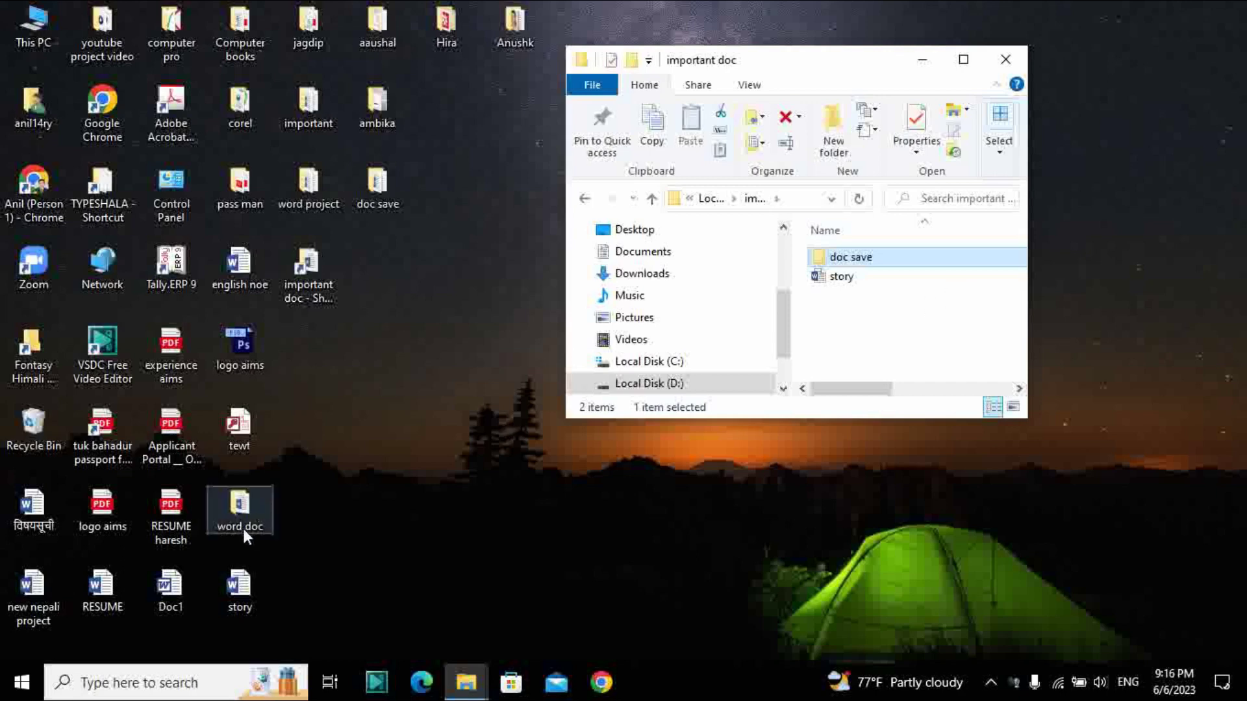
drag(227, 599, 536, 469)
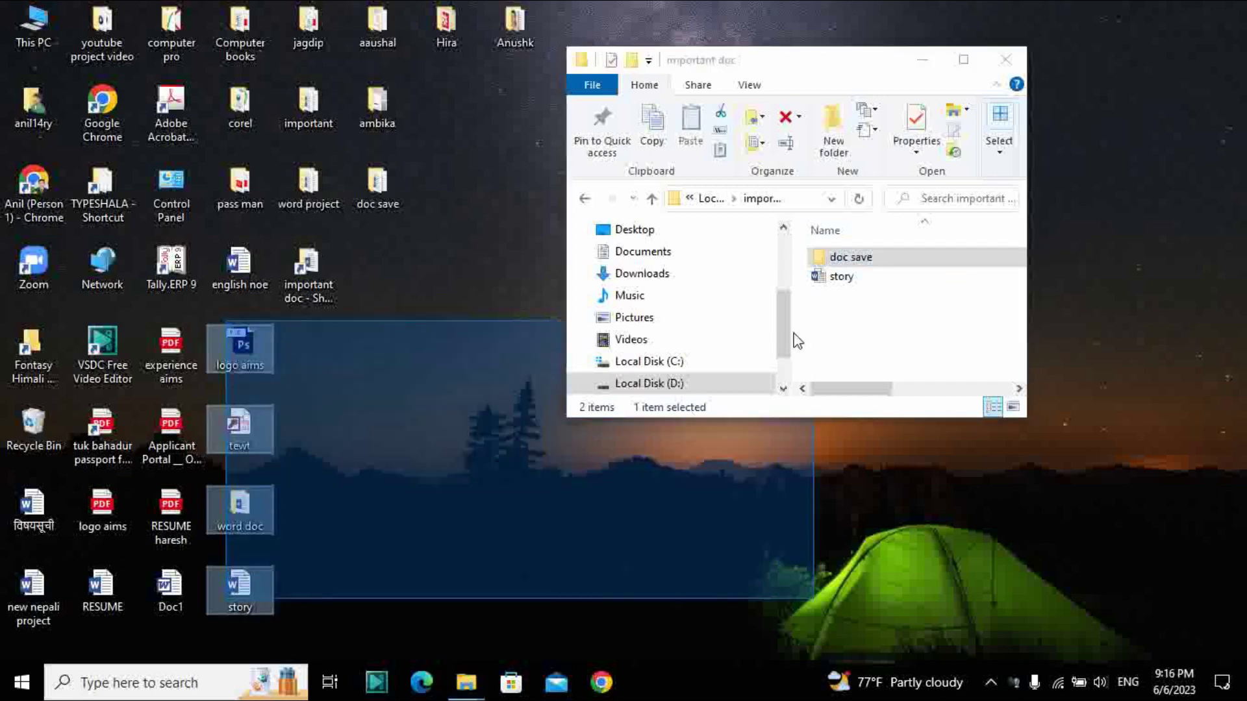
mouse_move(103, 588)
mouse_down()
mouse_move(1007, 295)
mouse_move(867, 288)
mouse_up()
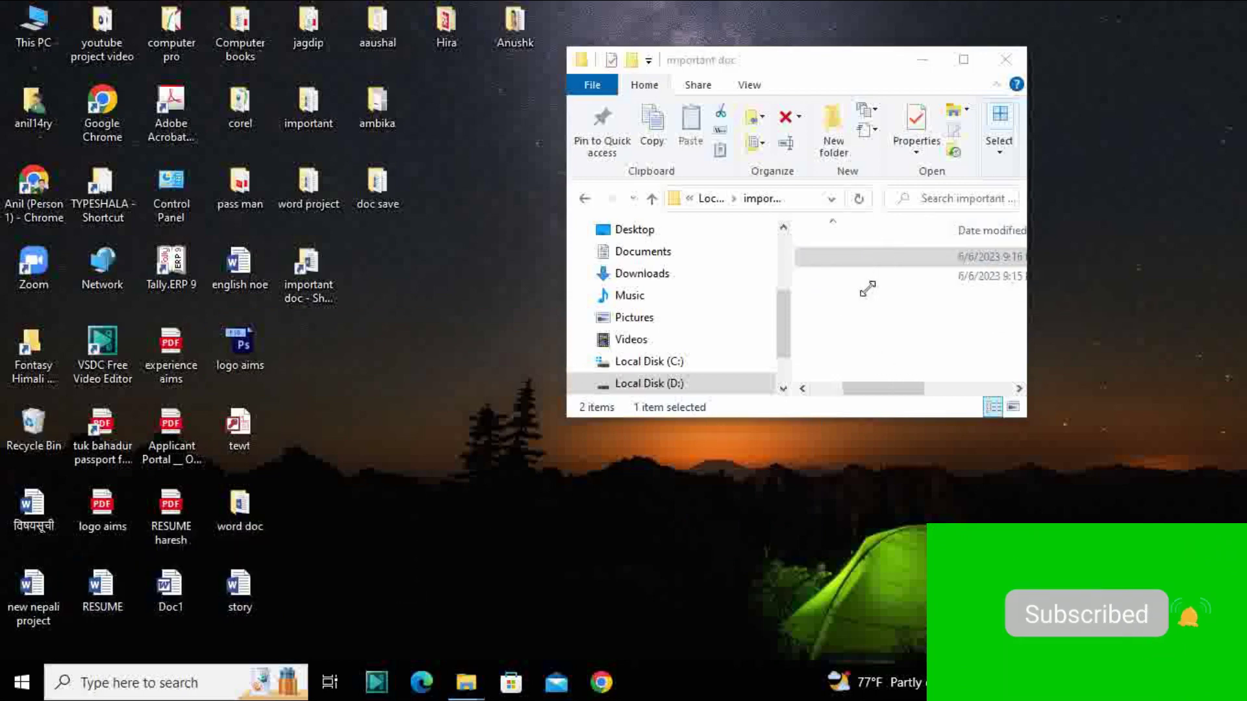
click(643, 383)
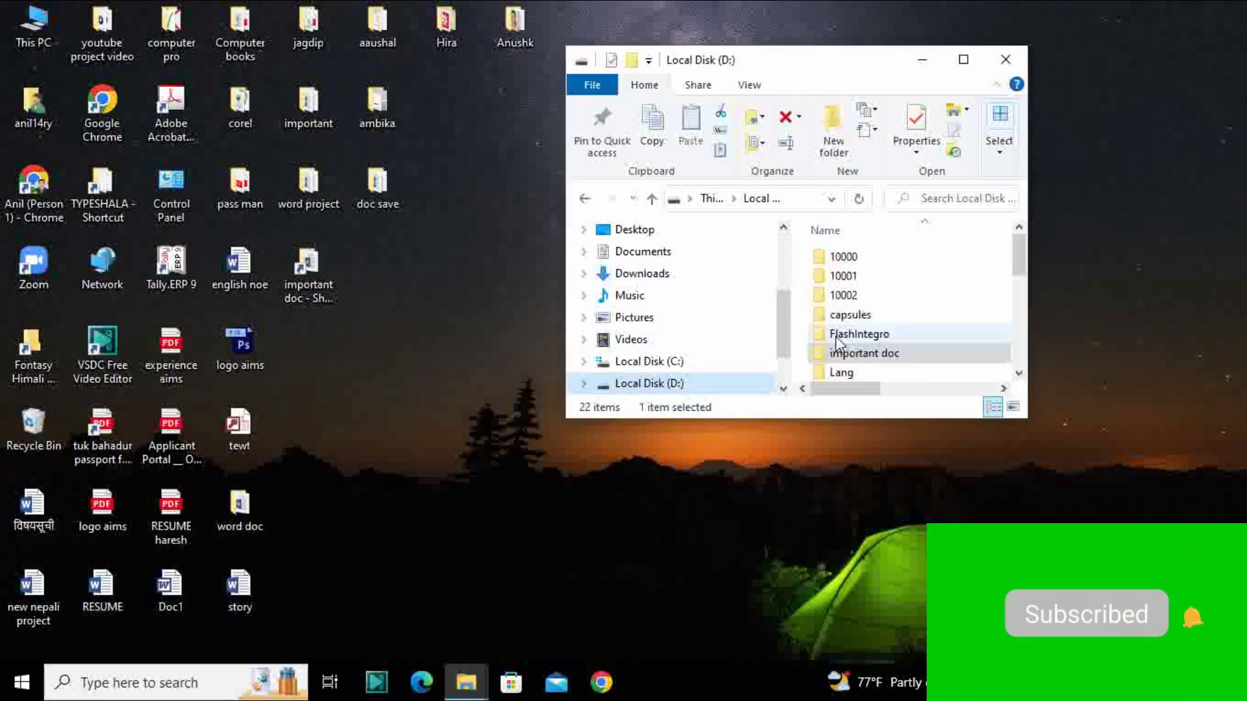
click(964, 60)
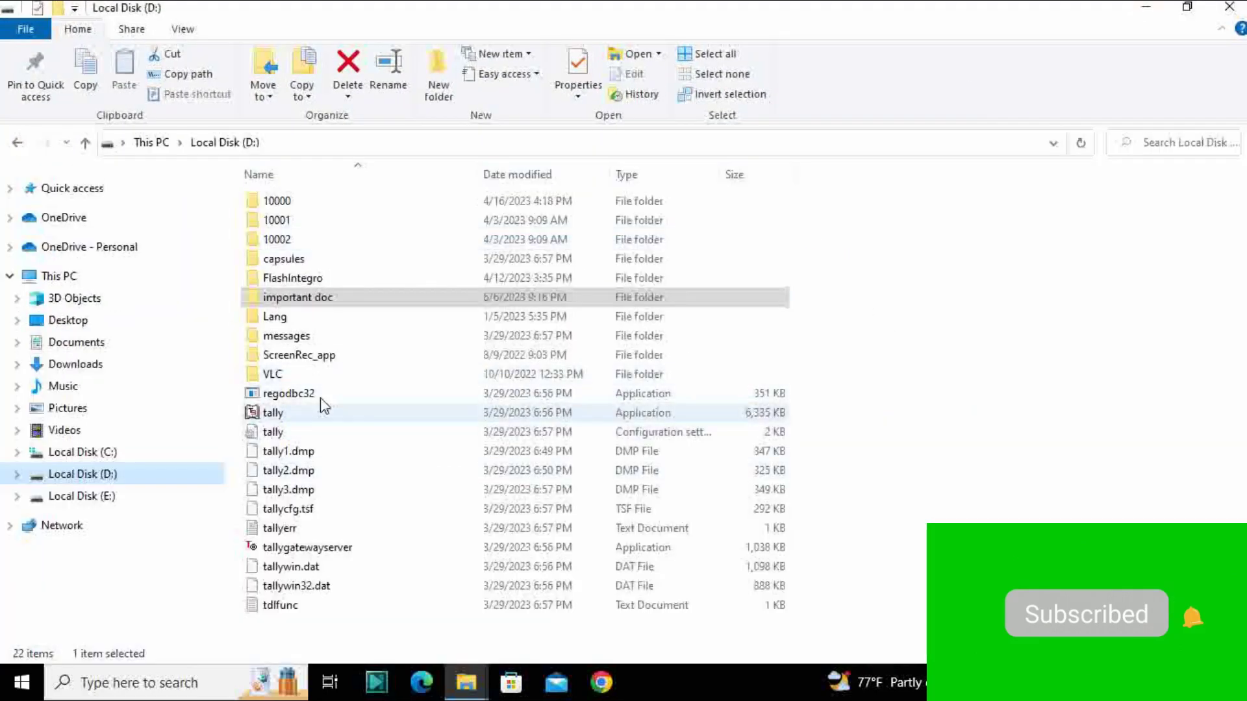
double_click(281, 298)
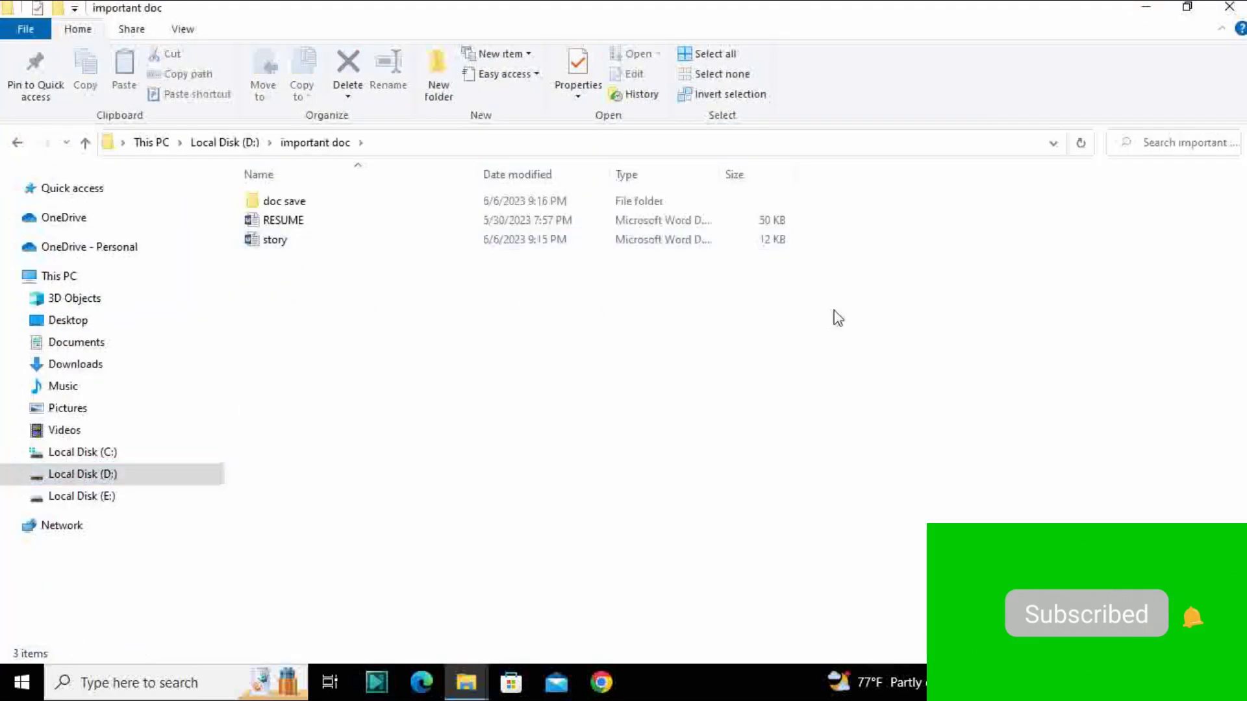
click(1230, 7)
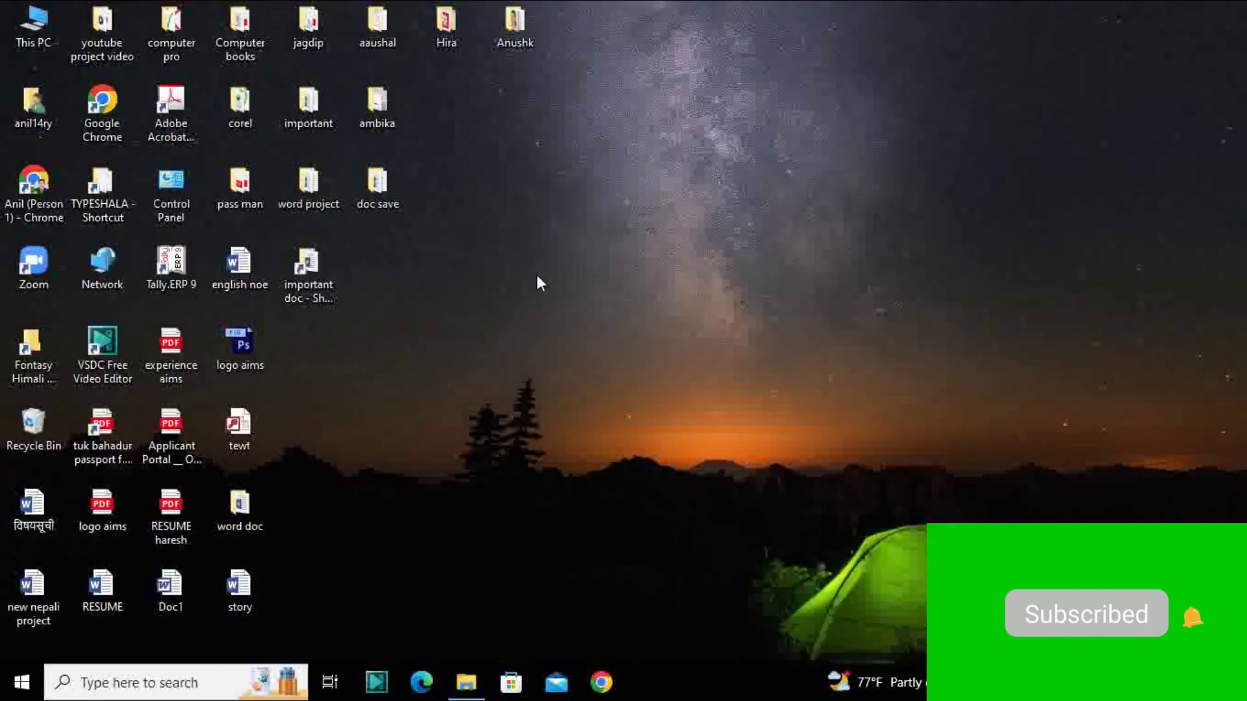